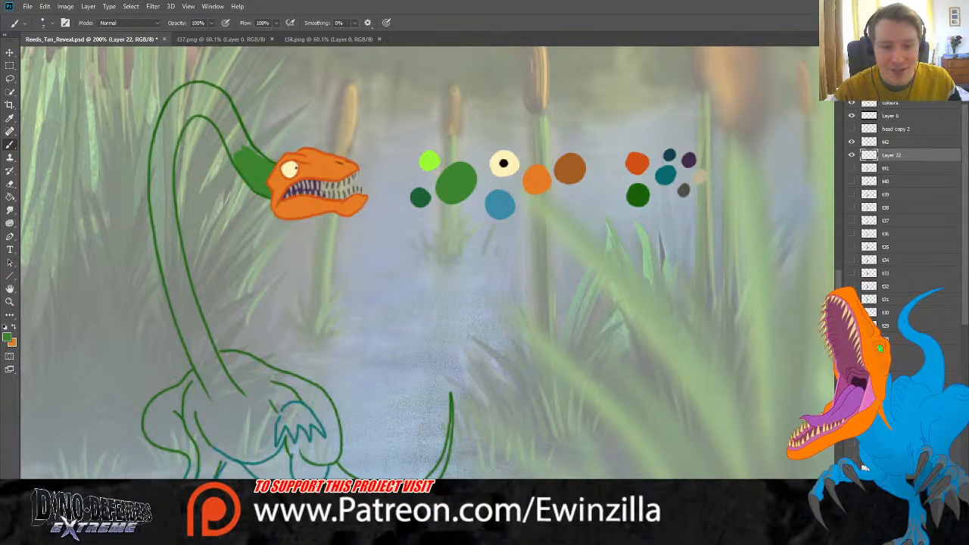
Step: Fit the whole scene in view and hide the pale overlay, t42, Layer 22 and the colour swatches
{"action": "key", "text": "z"}
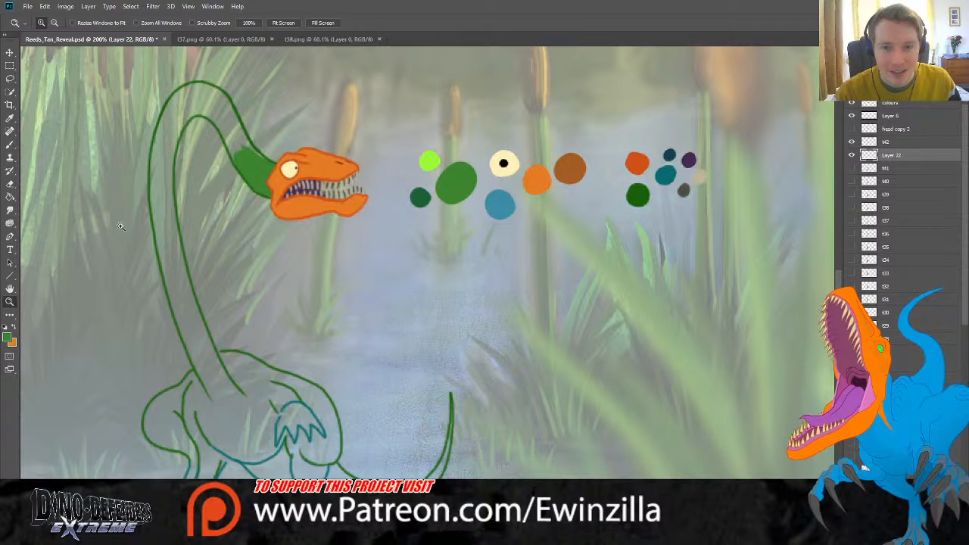
{"action": "left_click", "coordinate": [283, 23]}
{"action": "scroll", "coordinate": [909, 290], "scroll_direction": "down", "scroll_amount": 10}
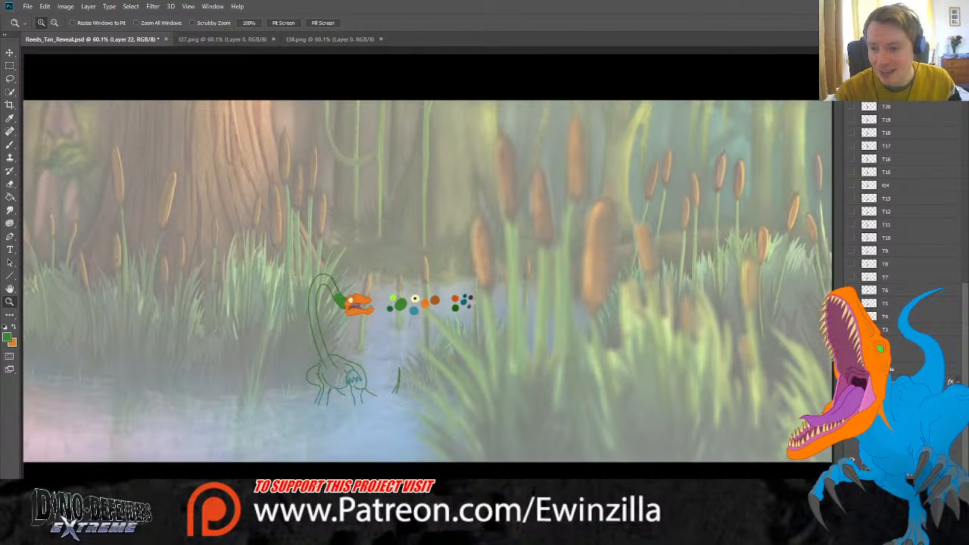
{"action": "left_click", "coordinate": [851, 369]}
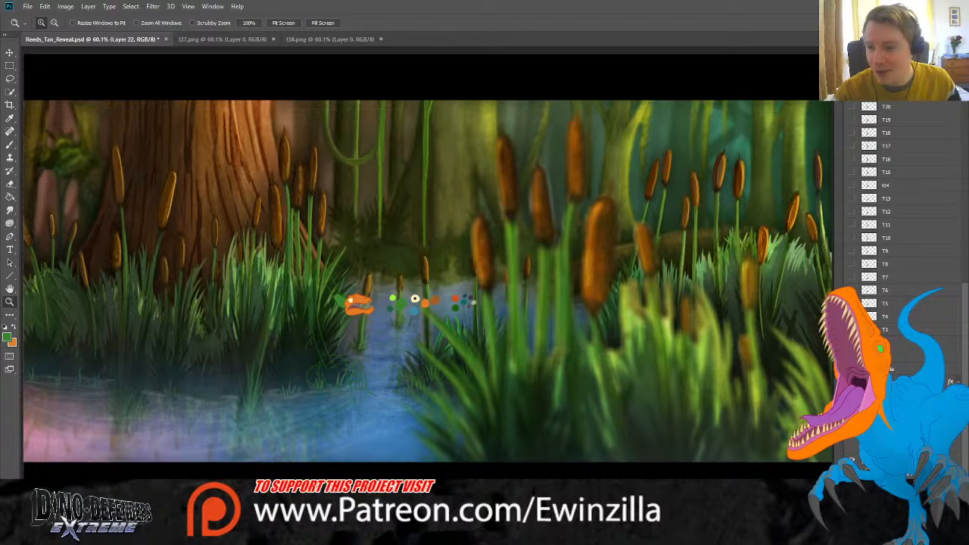
{"action": "scroll", "coordinate": [894, 323], "scroll_direction": "up", "scroll_amount": 12}
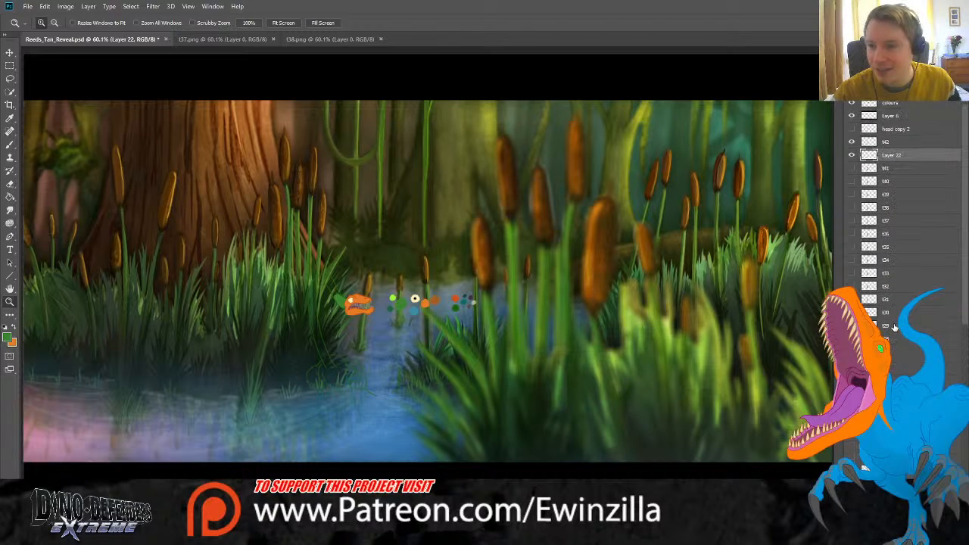
{"action": "left_click", "coordinate": [852, 142]}
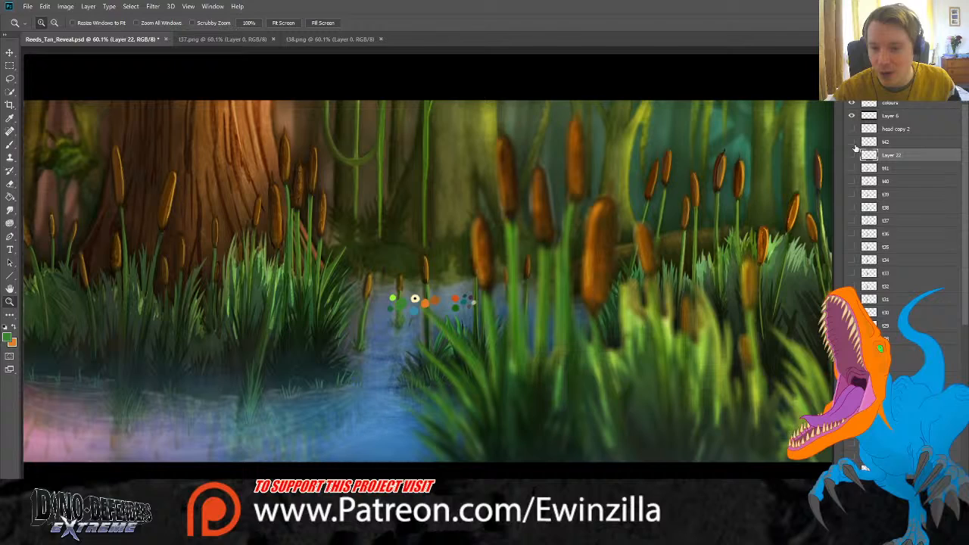
{"action": "left_click", "coordinate": [854, 104]}
{"action": "scroll", "coordinate": [886, 309], "scroll_direction": "down", "scroll_amount": 10}
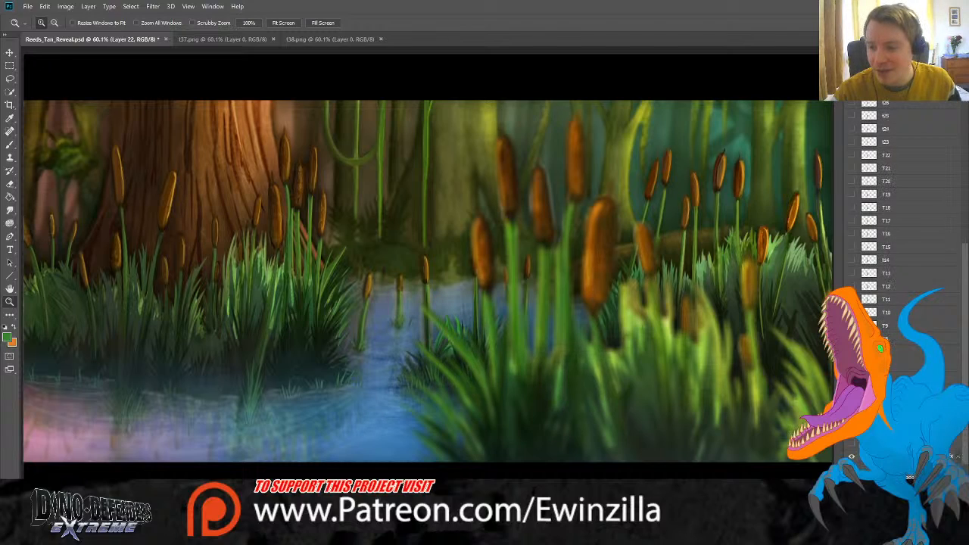
Step: Show the coloured dinosaur frame with the upright neck and examine it up close against the reeds background
{"action": "left_click", "coordinate": [852, 439]}
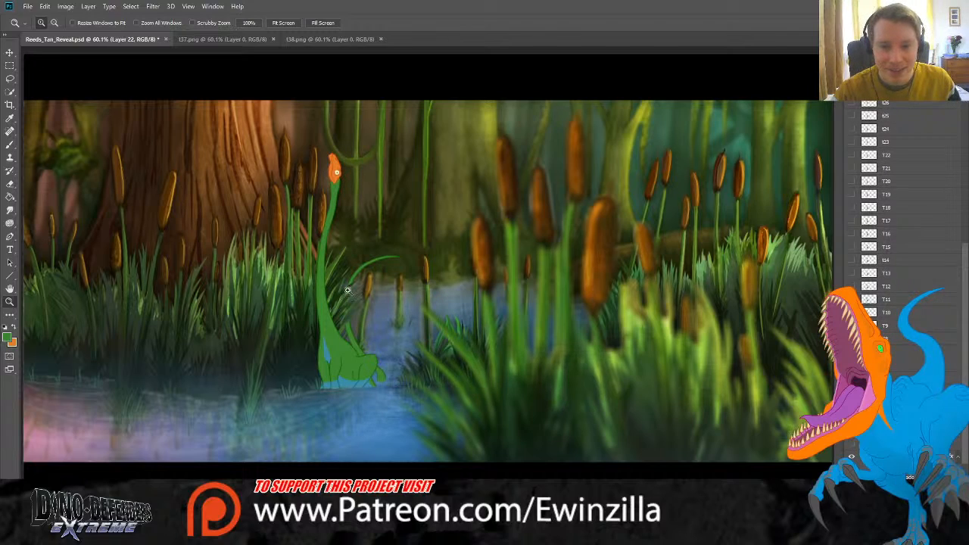
{"action": "left_click", "coordinate": [288, 216]}
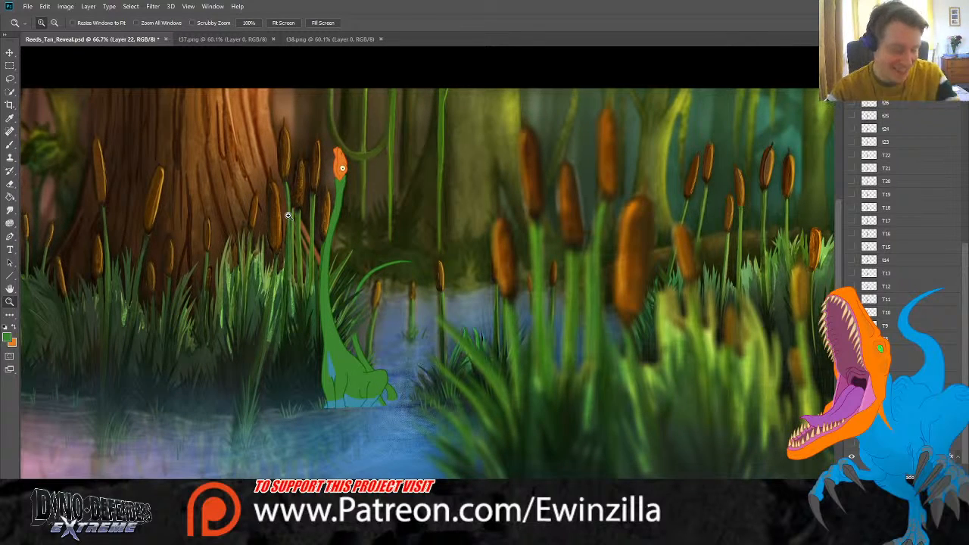
{"action": "left_click", "coordinate": [288, 216]}
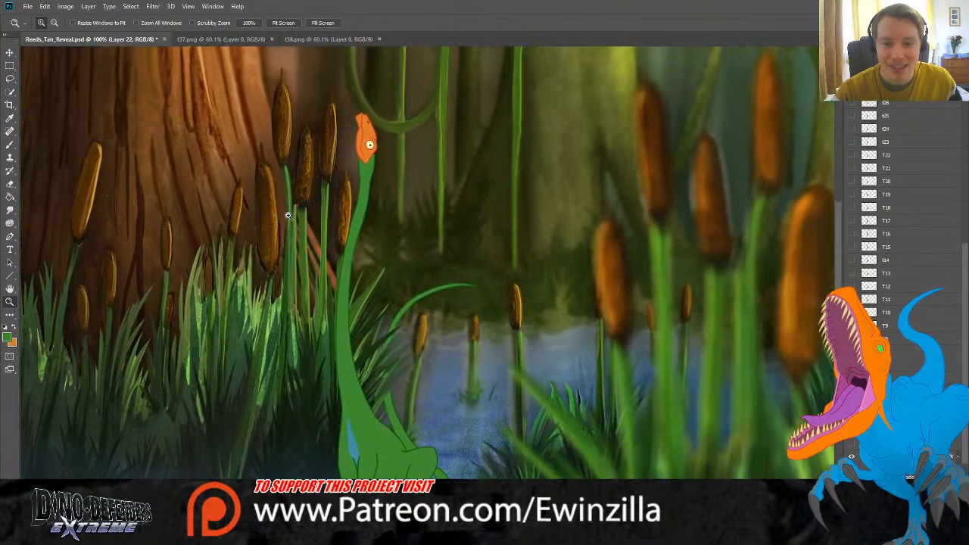
{"action": "scroll", "coordinate": [288, 215], "scroll_direction": "down", "scroll_amount": 5}
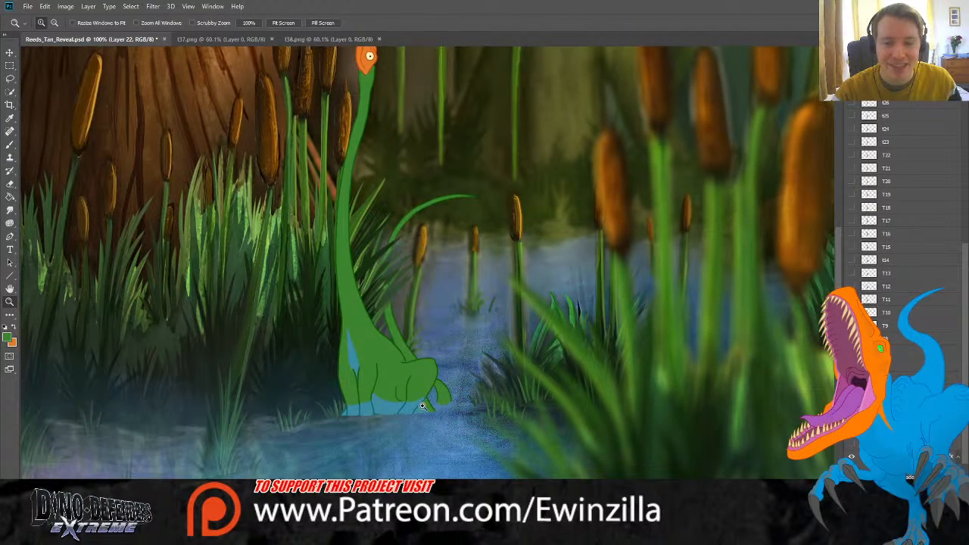
{"action": "scroll", "coordinate": [375, 318], "scroll_direction": "up", "scroll_amount": 4}
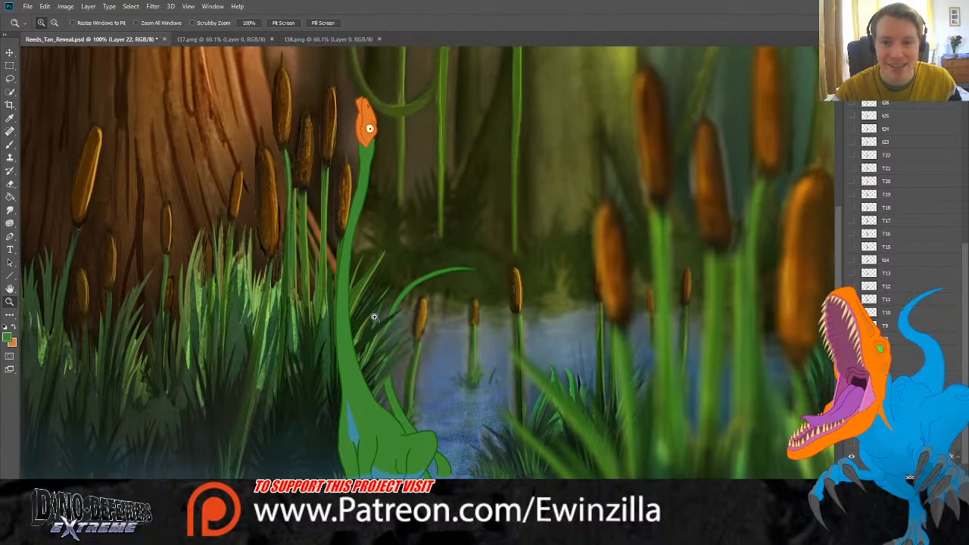
{"action": "left_click", "coordinate": [281, 23]}
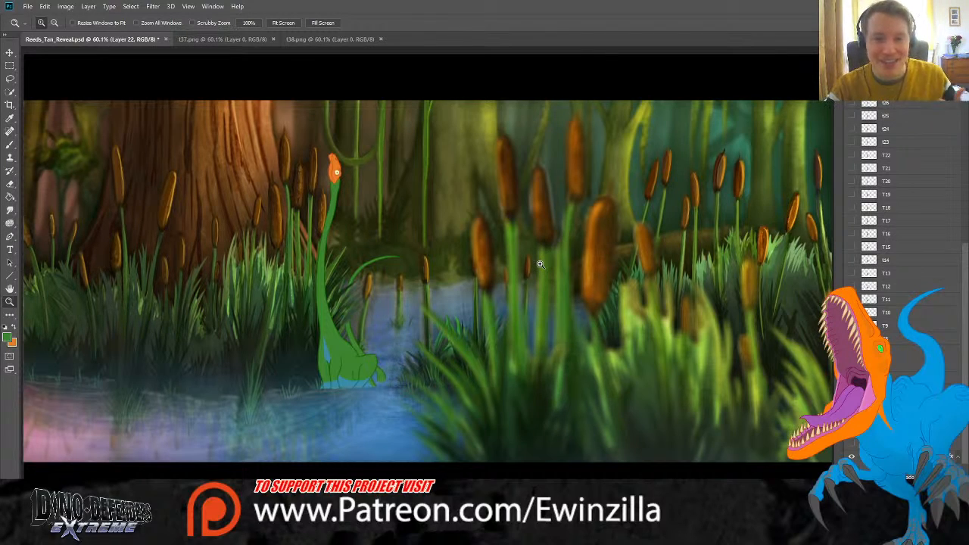
Step: Hide the upright-neck frame and show the pale overlay, t42 and Layer 22 again
{"action": "left_click", "coordinate": [853, 431]}
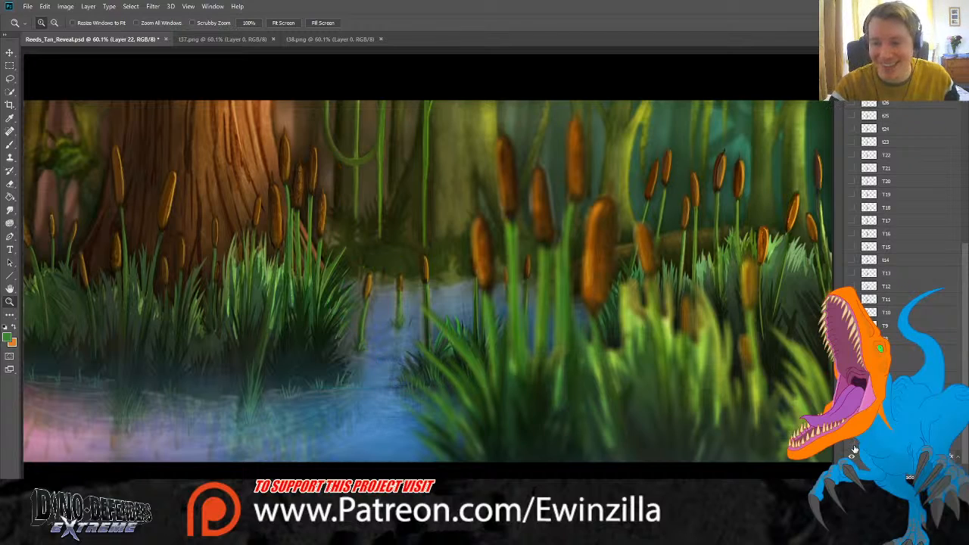
{"action": "left_click", "coordinate": [853, 445]}
{"action": "scroll", "coordinate": [853, 448], "scroll_direction": "up", "scroll_amount": 8}
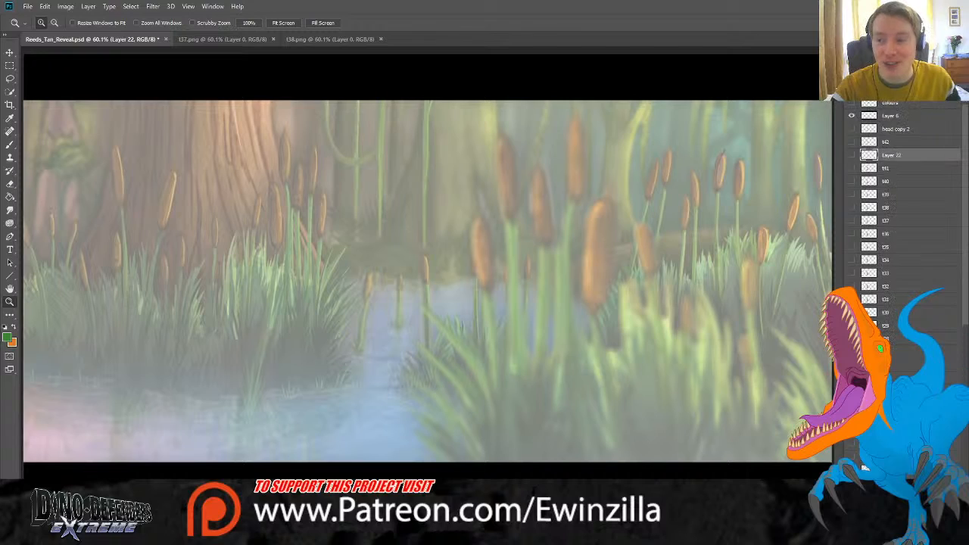
{"action": "left_click_drag", "start_coordinate": [851, 156], "coordinate": [851, 137]}
{"action": "left_click", "coordinate": [852, 133]}
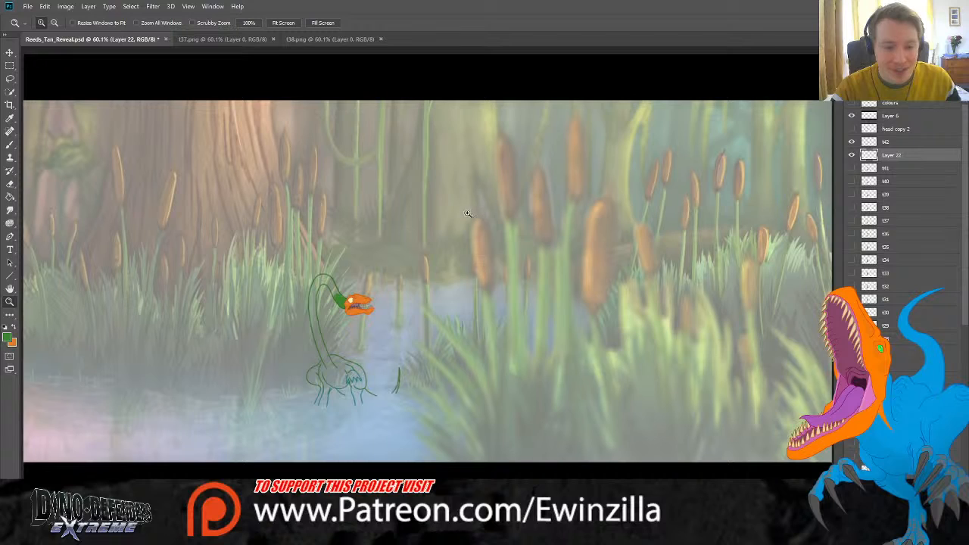
Step: Hide the pale overlay and examine how the snarling head blends with the reeds in full colour
{"action": "scroll", "coordinate": [847, 446], "scroll_direction": "down", "scroll_amount": 6}
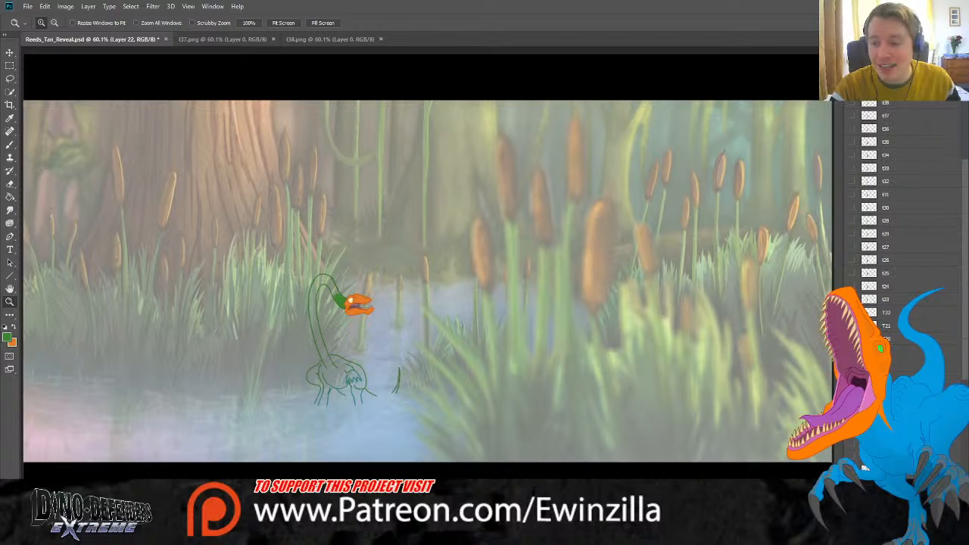
{"action": "left_click", "coordinate": [848, 447]}
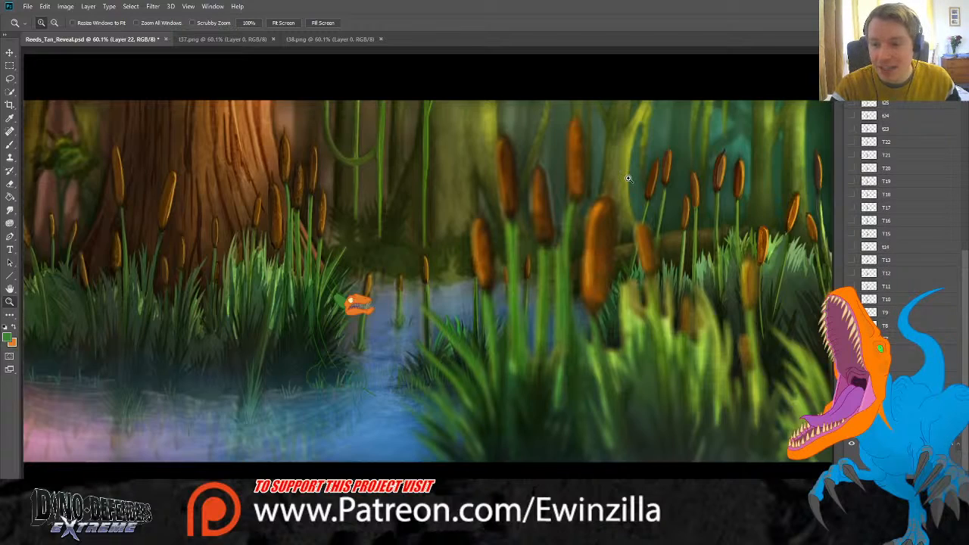
{"action": "left_click", "coordinate": [757, 243]}
{"action": "left_click", "coordinate": [763, 249]}
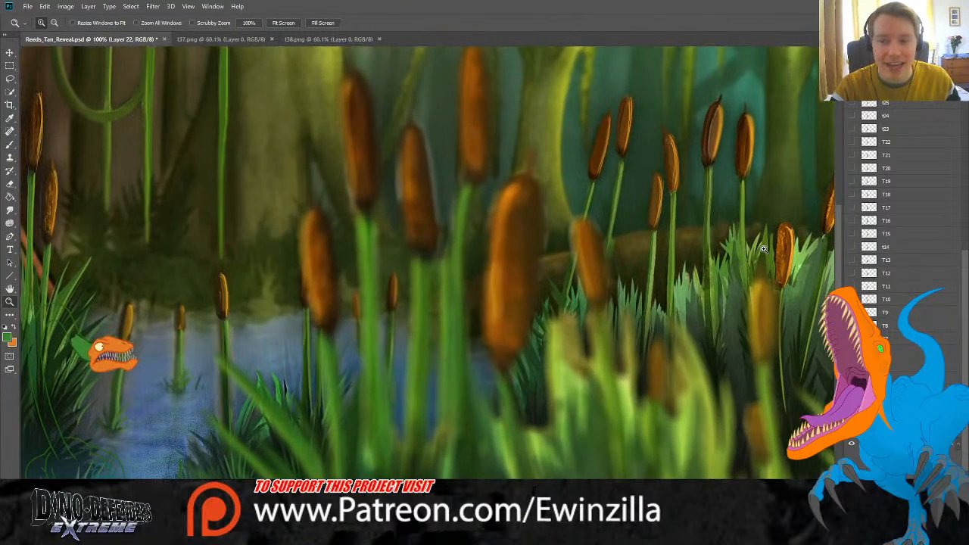
{"action": "left_click", "coordinate": [286, 23]}
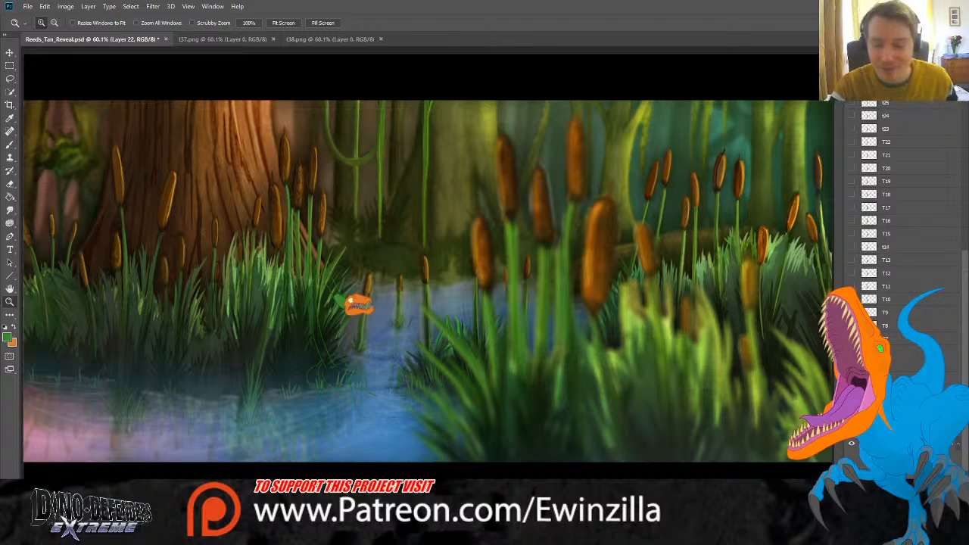
Step: Show the colour swatches and the pale overlay over the background again
{"action": "scroll", "coordinate": [864, 467], "scroll_direction": "up", "scroll_amount": 10}
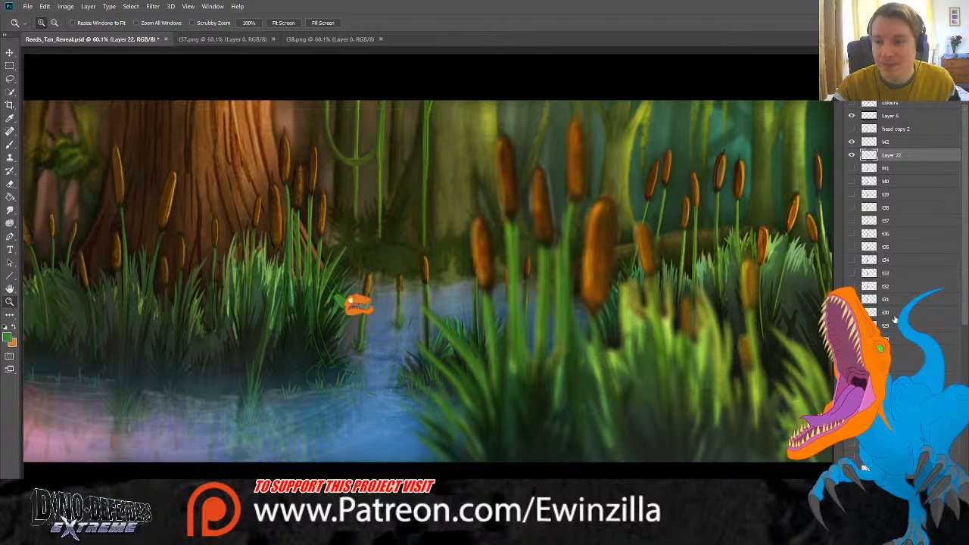
{"action": "left_click", "coordinate": [852, 104]}
{"action": "scroll", "coordinate": [901, 287], "scroll_direction": "down", "scroll_amount": 6}
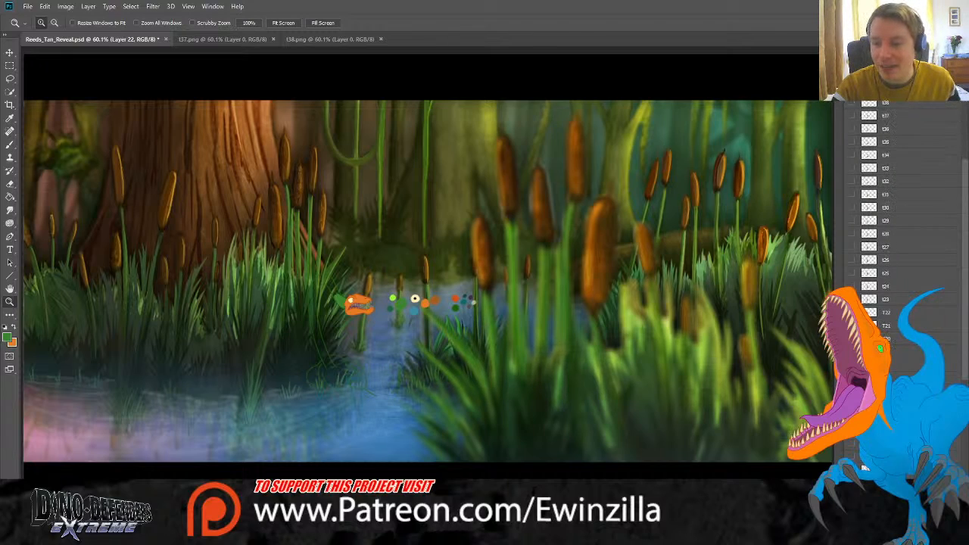
{"action": "scroll", "coordinate": [863, 467], "scroll_direction": "down", "scroll_amount": 3}
{"action": "left_click", "coordinate": [851, 455]}
{"action": "left_click", "coordinate": [852, 443]}
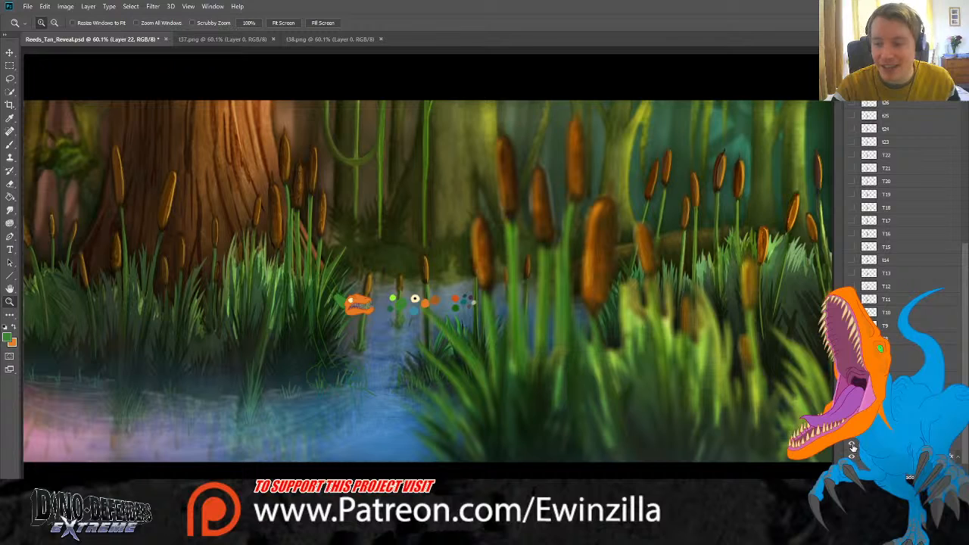
Step: Extend the green Brush fill on Layer 22 from behind the dinosaur's head further up its neck
{"action": "left_click", "coordinate": [341, 357]}
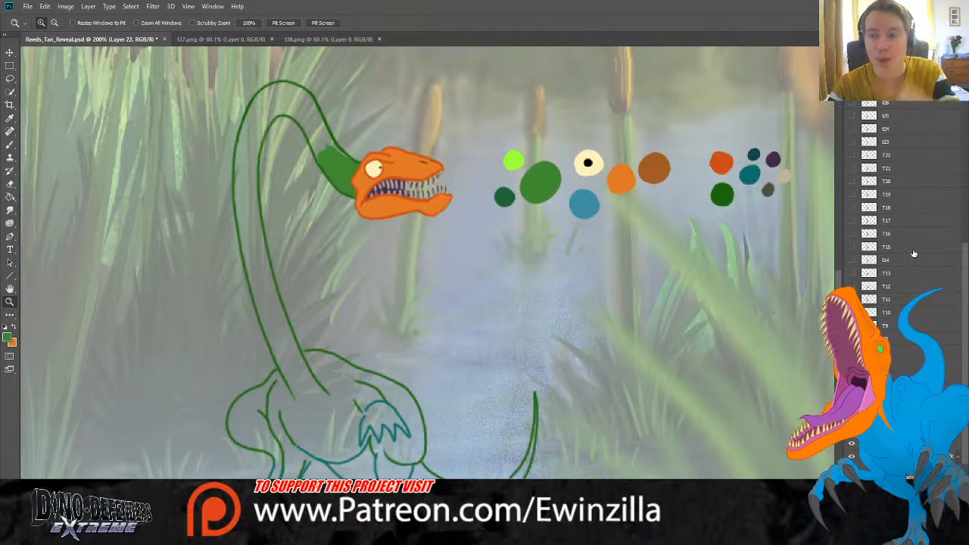
{"action": "scroll", "coordinate": [913, 256], "scroll_direction": "up", "scroll_amount": 10}
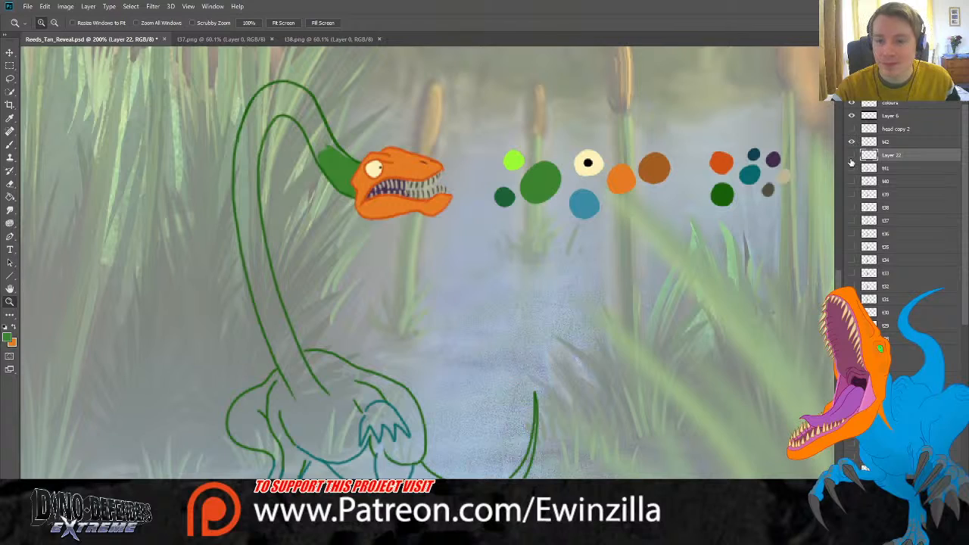
{"action": "left_click", "coordinate": [10, 144]}
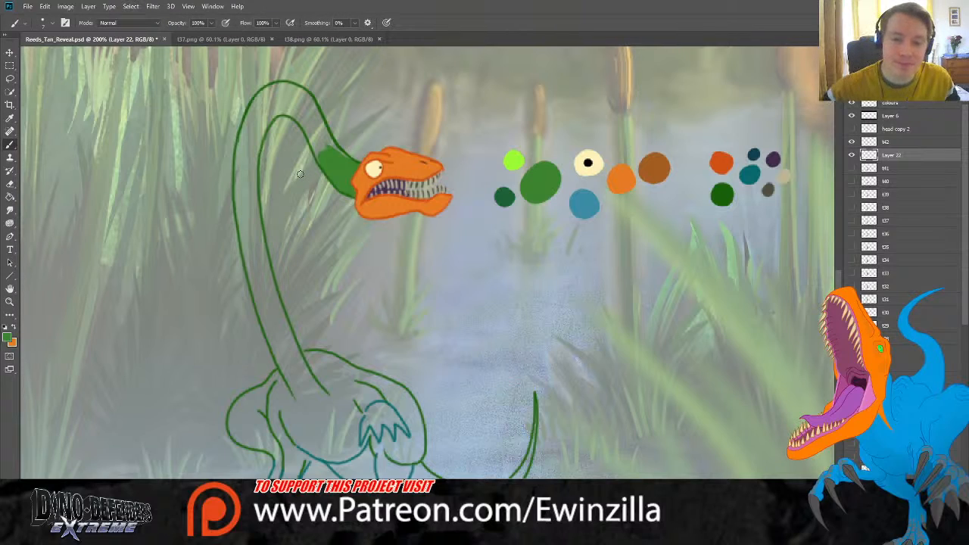
{"action": "mouse_move", "coordinate": [311, 121]}
{"action": "left_mouse_down"}
{"action": "mouse_move", "coordinate": [323, 156]}
{"action": "mouse_move", "coordinate": [324, 138]}
{"action": "mouse_move", "coordinate": [346, 155]}
{"action": "mouse_move", "coordinate": [341, 148]}
{"action": "left_mouse_up"}
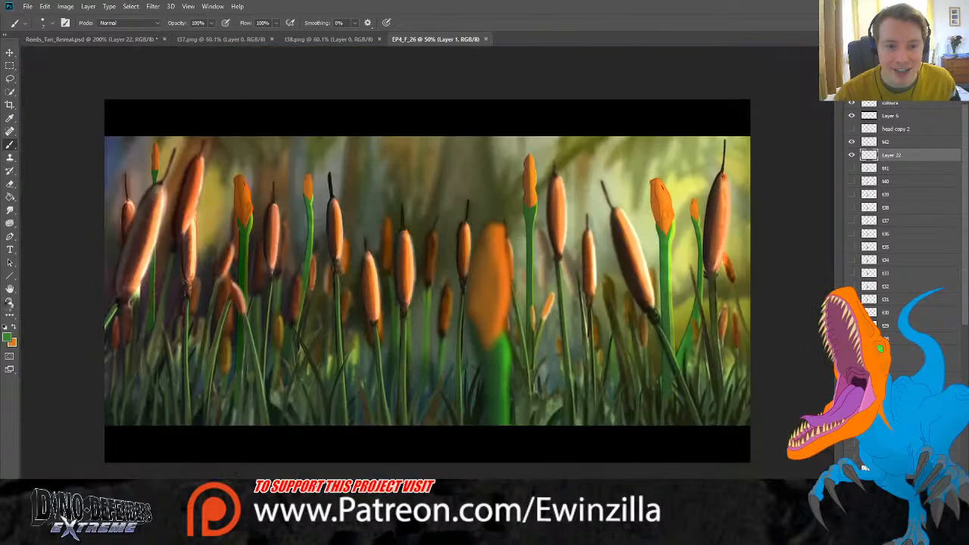
Step: Enlarge the EP4_F_26 clip to fill the view and play it on the timeline
{"action": "left_click", "coordinate": [10, 302]}
{"action": "left_click", "coordinate": [283, 23]}
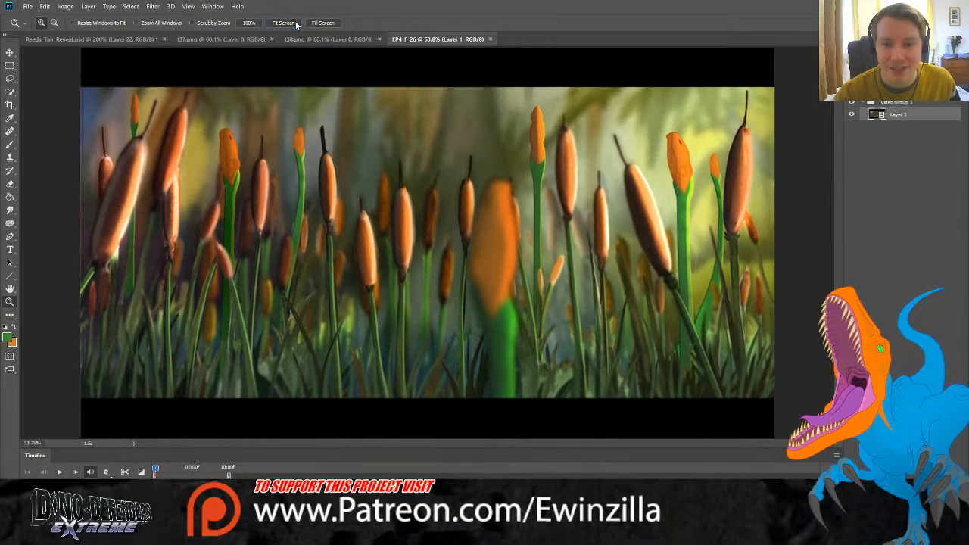
{"action": "left_click", "coordinate": [323, 23]}
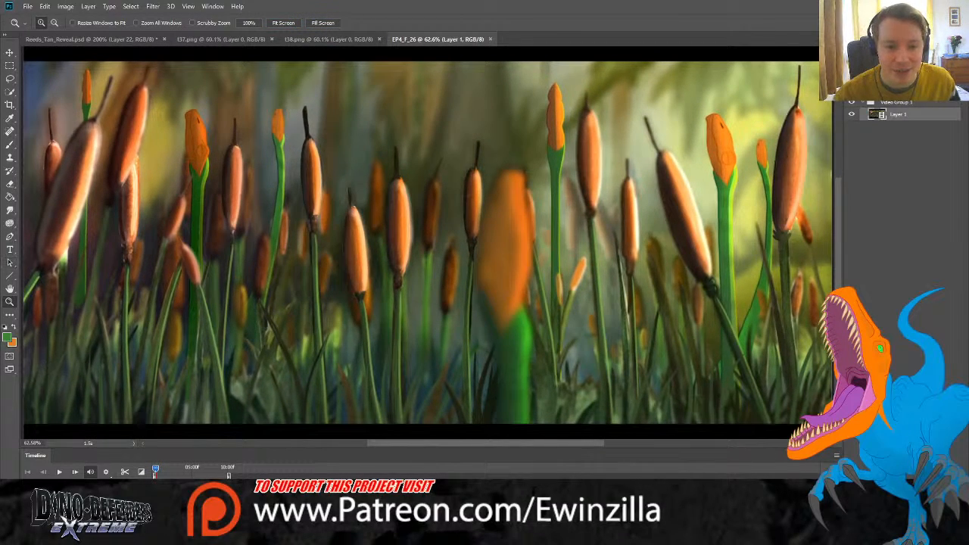
{"action": "left_click", "coordinate": [57, 473]}
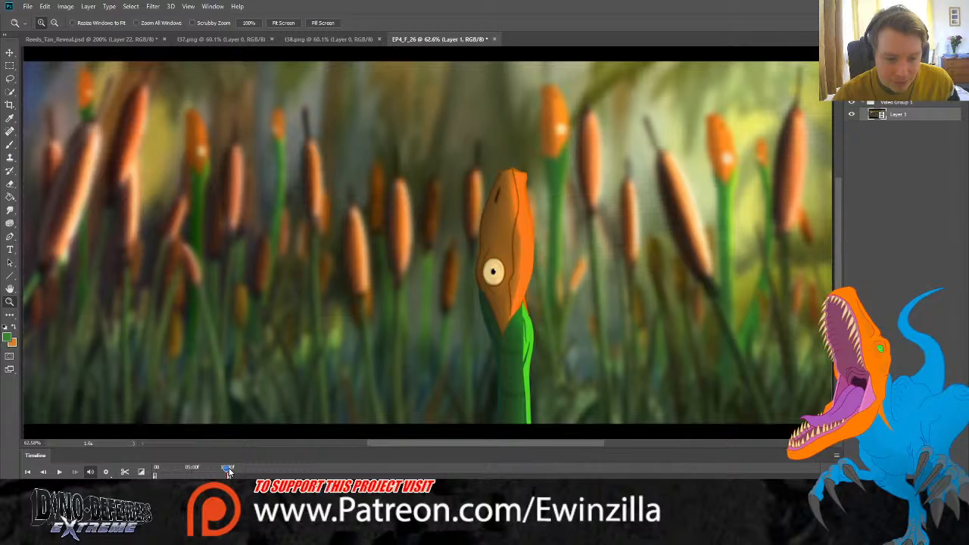
Step: Rewind the EP4_F_26 clip to its start, replay it and close the document
{"action": "left_click_drag", "start_coordinate": [228, 471], "coordinate": [158, 475]}
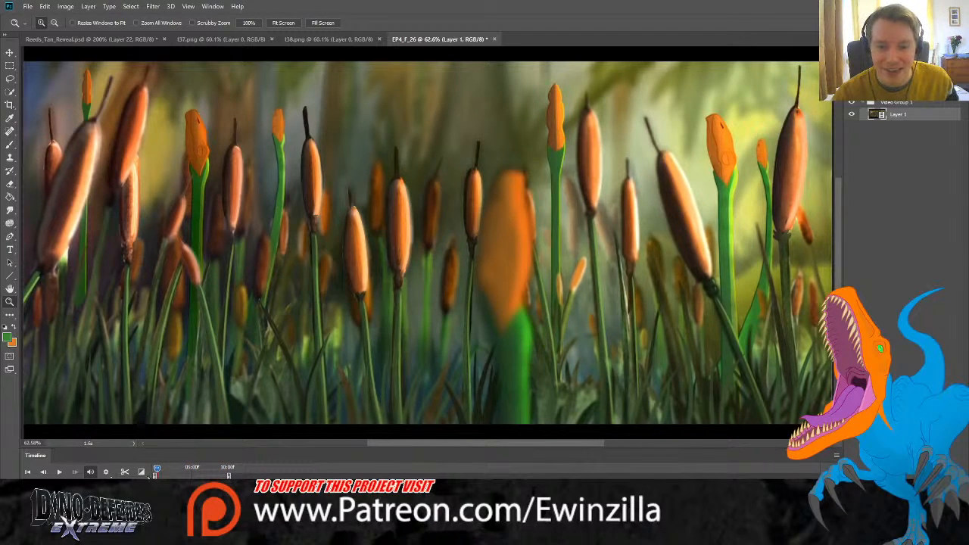
{"action": "left_click", "coordinate": [59, 472]}
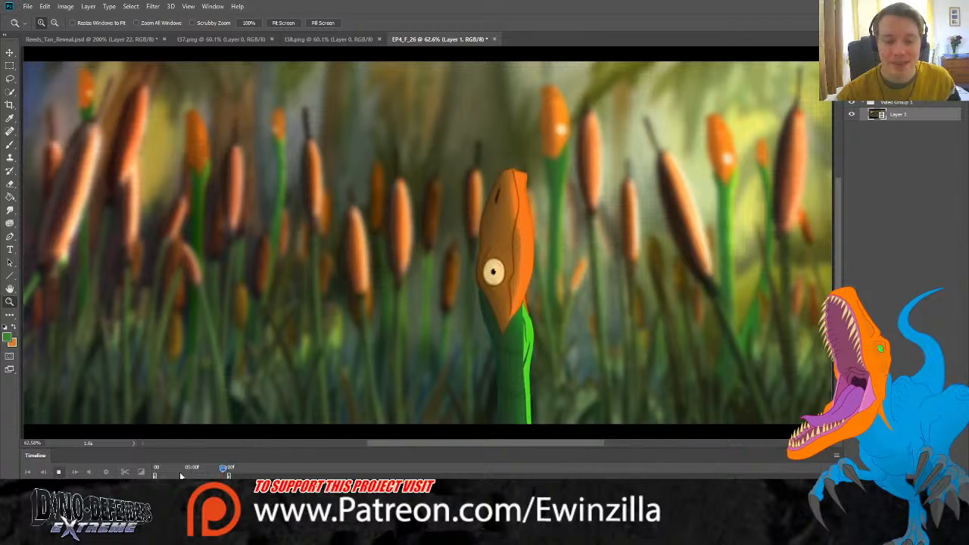
{"action": "left_click", "coordinate": [71, 392]}
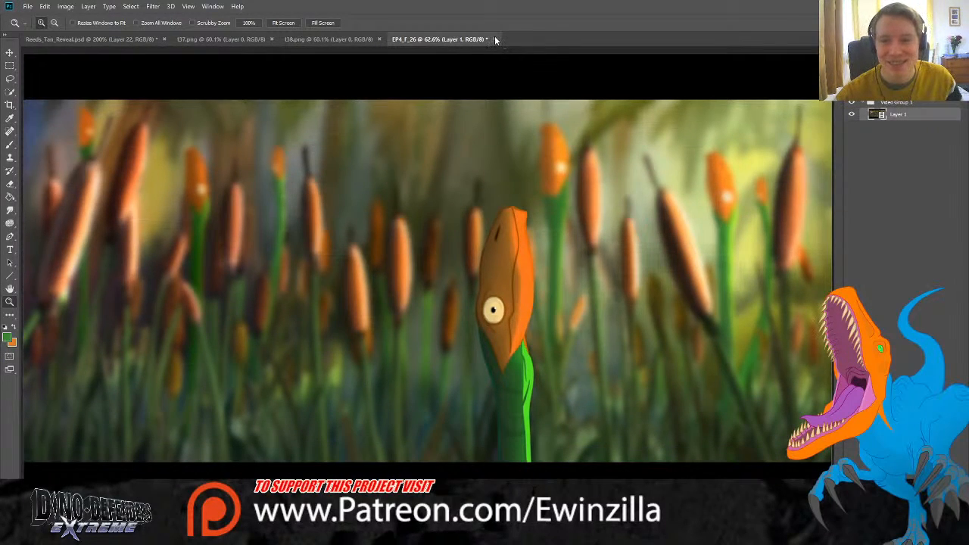
{"action": "left_click", "coordinate": [473, 201]}
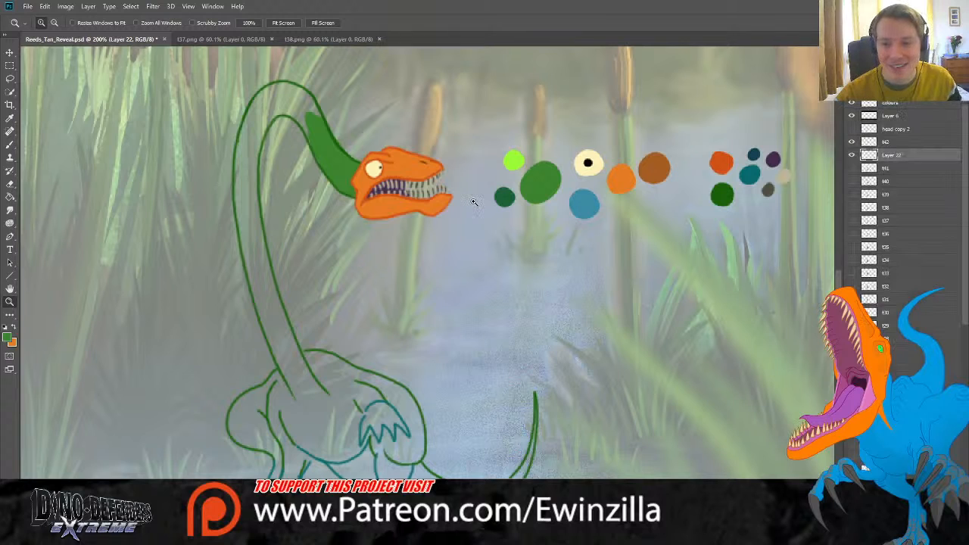
Step: Zoom in on the dinosaur's head and neck and toggle Layer 22 off and on to check the green fill
{"action": "left_click", "coordinate": [286, 24]}
{"action": "left_click", "coordinate": [360, 394]}
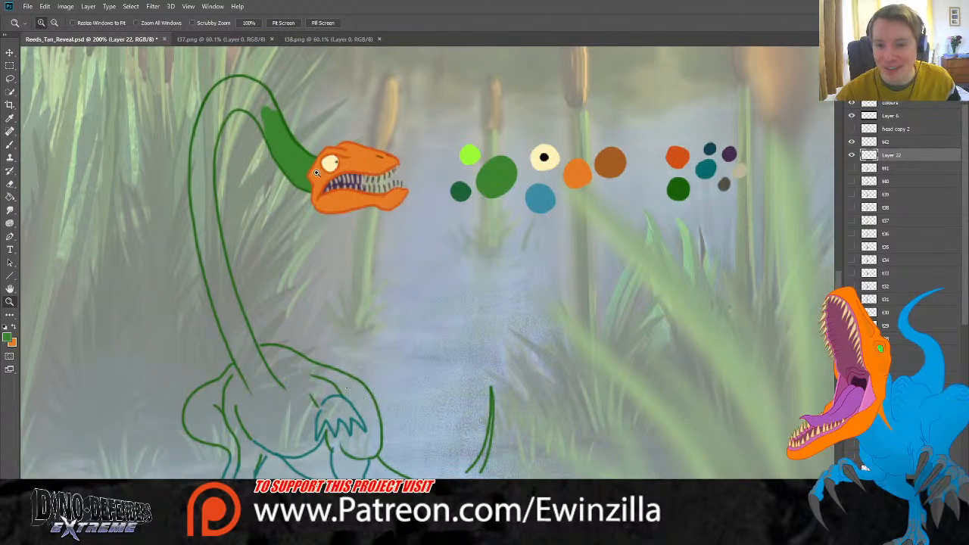
{"action": "left_click", "coordinate": [852, 155]}
{"action": "left_click", "coordinate": [851, 156]}
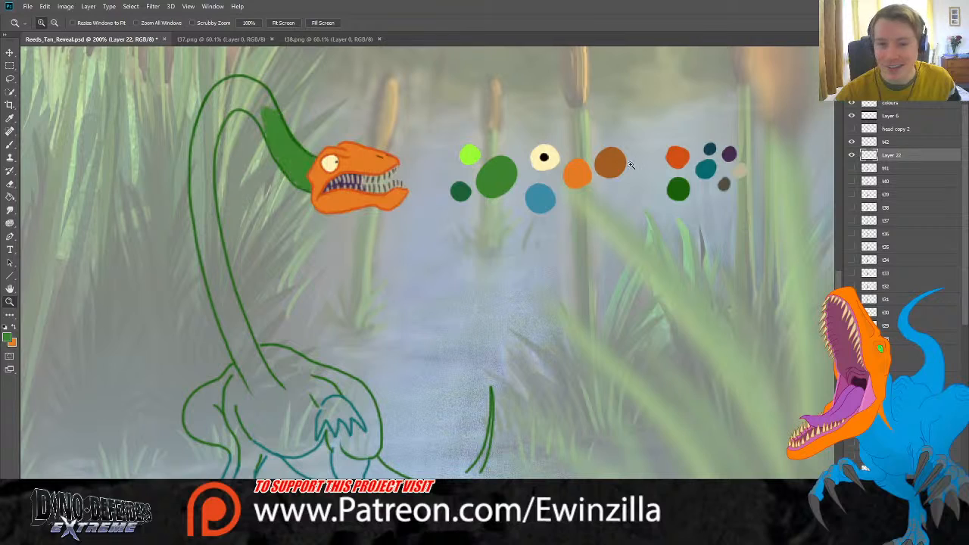
Step: Paint the green Brush fill on Layer 22 down the rest of the dinosaur's neck and over its front shoulder
{"action": "left_click", "coordinate": [11, 210]}
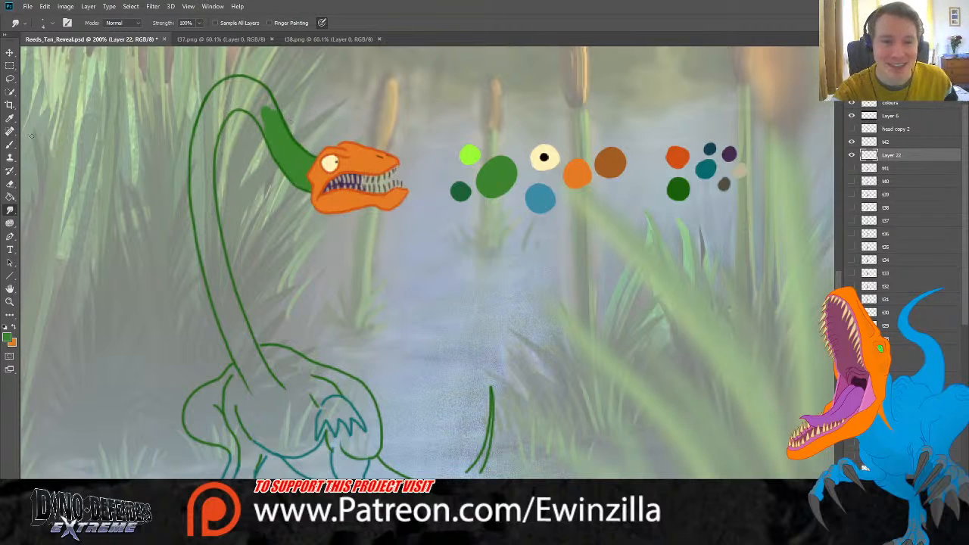
{"action": "left_click", "coordinate": [10, 144]}
{"action": "mouse_move", "coordinate": [254, 115]}
{"action": "left_mouse_down"}
{"action": "mouse_move", "coordinate": [274, 140]}
{"action": "mouse_move", "coordinate": [257, 107]}
{"action": "mouse_move", "coordinate": [274, 114]}
{"action": "mouse_move", "coordinate": [270, 97]}
{"action": "mouse_move", "coordinate": [233, 82]}
{"action": "mouse_move", "coordinate": [216, 96]}
{"action": "mouse_move", "coordinate": [241, 88]}
{"action": "mouse_move", "coordinate": [227, 81]}
{"action": "mouse_move", "coordinate": [222, 91]}
{"action": "mouse_move", "coordinate": [244, 88]}
{"action": "mouse_move", "coordinate": [254, 111]}
{"action": "mouse_move", "coordinate": [221, 110]}
{"action": "mouse_move", "coordinate": [242, 97]}
{"action": "mouse_move", "coordinate": [207, 143]}
{"action": "mouse_move", "coordinate": [225, 94]}
{"action": "mouse_move", "coordinate": [198, 142]}
{"action": "mouse_move", "coordinate": [207, 109]}
{"action": "mouse_move", "coordinate": [193, 176]}
{"action": "mouse_move", "coordinate": [197, 192]}
{"action": "mouse_move", "coordinate": [215, 128]}
{"action": "mouse_move", "coordinate": [212, 250]}
{"action": "mouse_move", "coordinate": [195, 180]}
{"action": "mouse_move", "coordinate": [216, 287]}
{"action": "mouse_move", "coordinate": [207, 270]}
{"action": "mouse_move", "coordinate": [213, 217]}
{"action": "mouse_move", "coordinate": [214, 241]}
{"action": "left_mouse_up"}
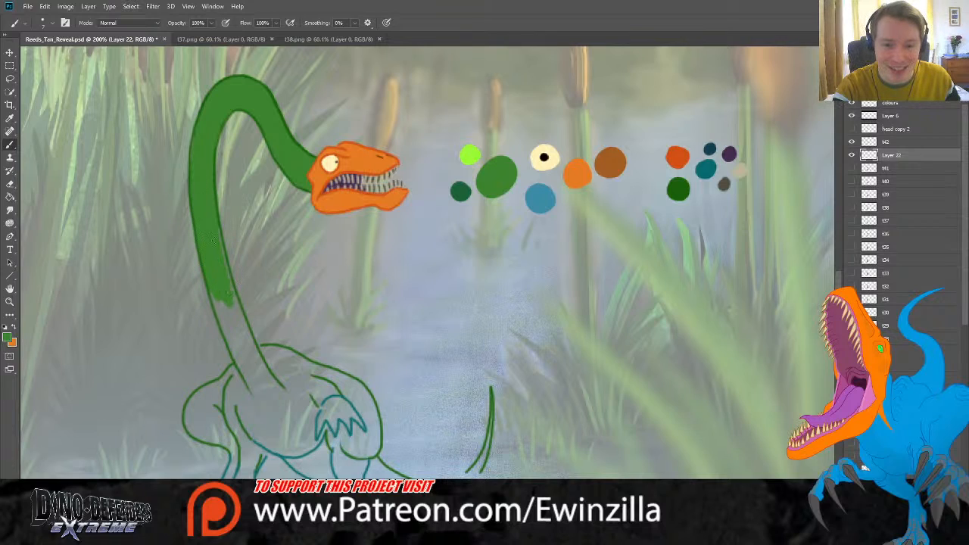
{"action": "mouse_move", "coordinate": [225, 278]}
{"action": "left_mouse_down"}
{"action": "mouse_move", "coordinate": [241, 335]}
{"action": "mouse_move", "coordinate": [232, 311]}
{"action": "mouse_move", "coordinate": [270, 378]}
{"action": "mouse_move", "coordinate": [316, 405]}
{"action": "mouse_move", "coordinate": [253, 375]}
{"action": "mouse_move", "coordinate": [261, 398]}
{"action": "mouse_move", "coordinate": [249, 435]}
{"action": "mouse_move", "coordinate": [240, 387]}
{"action": "mouse_move", "coordinate": [245, 418]}
{"action": "mouse_move", "coordinate": [253, 374]}
{"action": "mouse_move", "coordinate": [256, 392]}
{"action": "mouse_move", "coordinate": [235, 348]}
{"action": "mouse_move", "coordinate": [246, 417]}
{"action": "mouse_move", "coordinate": [247, 394]}
{"action": "mouse_move", "coordinate": [239, 429]}
{"action": "left_mouse_up"}
{"action": "mouse_move", "coordinate": [243, 449]}
{"action": "left_mouse_down"}
{"action": "mouse_move", "coordinate": [236, 412]}
{"action": "mouse_move", "coordinate": [240, 456]}
{"action": "mouse_move", "coordinate": [189, 425]}
{"action": "mouse_move", "coordinate": [198, 394]}
{"action": "mouse_move", "coordinate": [236, 368]}
{"action": "mouse_move", "coordinate": [209, 389]}
{"action": "mouse_move", "coordinate": [225, 387]}
{"action": "mouse_move", "coordinate": [219, 407]}
{"action": "mouse_move", "coordinate": [234, 394]}
{"action": "mouse_move", "coordinate": [229, 442]}
{"action": "mouse_move", "coordinate": [217, 393]}
{"action": "mouse_move", "coordinate": [198, 428]}
{"action": "mouse_move", "coordinate": [199, 403]}
{"action": "mouse_move", "coordinate": [196, 421]}
{"action": "mouse_move", "coordinate": [225, 439]}
{"action": "mouse_move", "coordinate": [215, 425]}
{"action": "mouse_move", "coordinate": [231, 378]}
{"action": "left_mouse_up"}
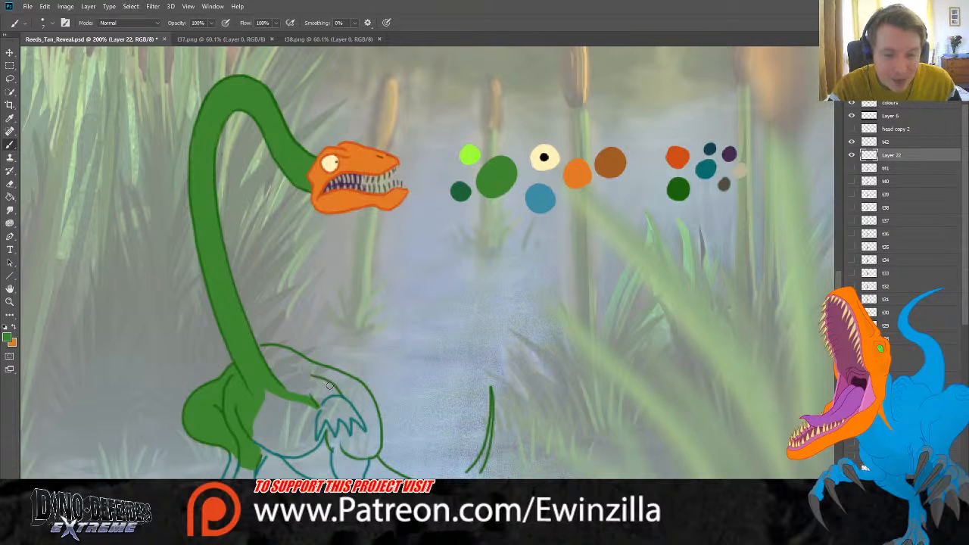
Step: Fill the dinosaur's back and hind thigh with the same green on Layer 22
{"action": "mouse_move", "coordinate": [261, 371]}
{"action": "left_mouse_down"}
{"action": "mouse_move", "coordinate": [319, 401]}
{"action": "mouse_move", "coordinate": [339, 391]}
{"action": "mouse_move", "coordinate": [355, 398]}
{"action": "left_mouse_up"}
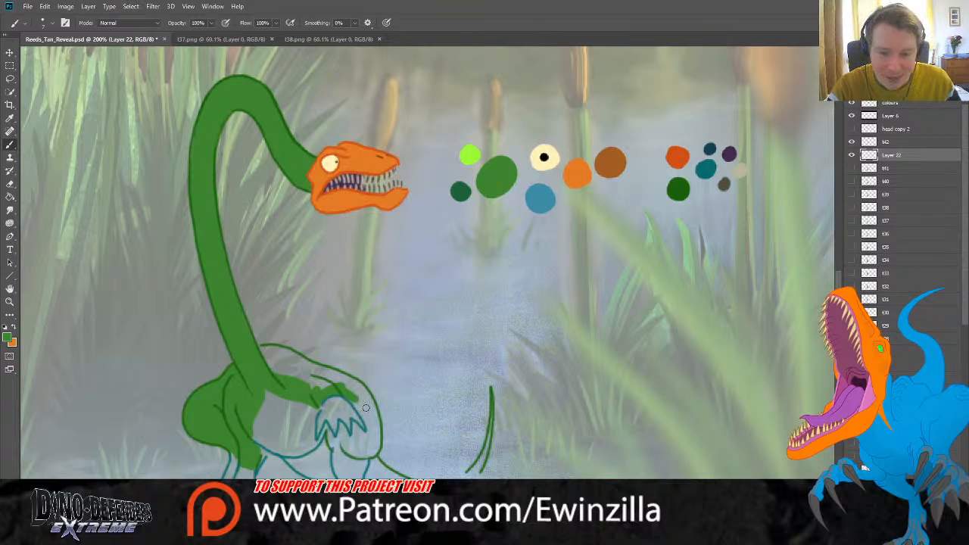
{"action": "mouse_move", "coordinate": [366, 418]}
{"action": "left_mouse_down"}
{"action": "mouse_move", "coordinate": [350, 395]}
{"action": "mouse_move", "coordinate": [368, 432]}
{"action": "mouse_move", "coordinate": [352, 427]}
{"action": "mouse_move", "coordinate": [361, 438]}
{"action": "mouse_move", "coordinate": [350, 444]}
{"action": "mouse_move", "coordinate": [341, 424]}
{"action": "mouse_move", "coordinate": [333, 439]}
{"action": "mouse_move", "coordinate": [327, 428]}
{"action": "mouse_move", "coordinate": [331, 447]}
{"action": "mouse_move", "coordinate": [377, 446]}
{"action": "mouse_move", "coordinate": [368, 398]}
{"action": "mouse_move", "coordinate": [353, 382]}
{"action": "mouse_move", "coordinate": [328, 374]}
{"action": "mouse_move", "coordinate": [342, 380]}
{"action": "mouse_move", "coordinate": [304, 382]}
{"action": "mouse_move", "coordinate": [337, 386]}
{"action": "left_mouse_up"}
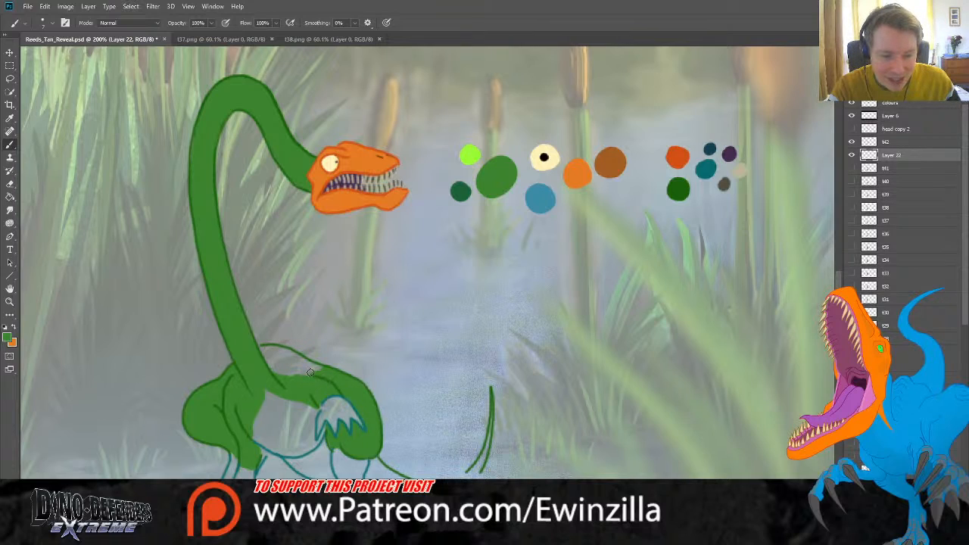
{"action": "mouse_move", "coordinate": [272, 350]}
{"action": "left_mouse_down"}
{"action": "mouse_move", "coordinate": [322, 370]}
{"action": "mouse_move", "coordinate": [277, 365]}
{"action": "mouse_move", "coordinate": [291, 370]}
{"action": "left_mouse_up"}
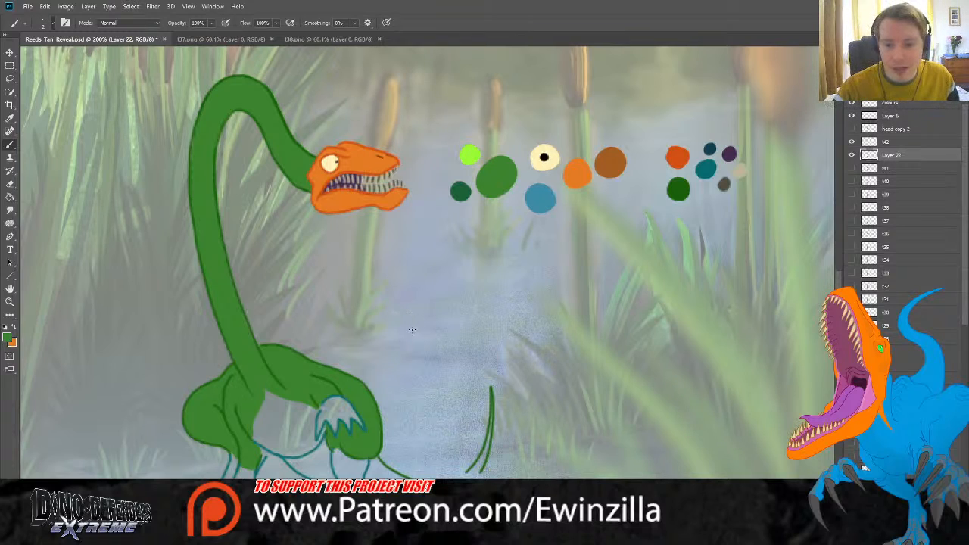
Step: Fill the detached tail piece and the tail base with green, then smudge the tail base's lower edge clean
{"action": "scroll", "coordinate": [513, 404], "scroll_direction": "down", "scroll_amount": 2}
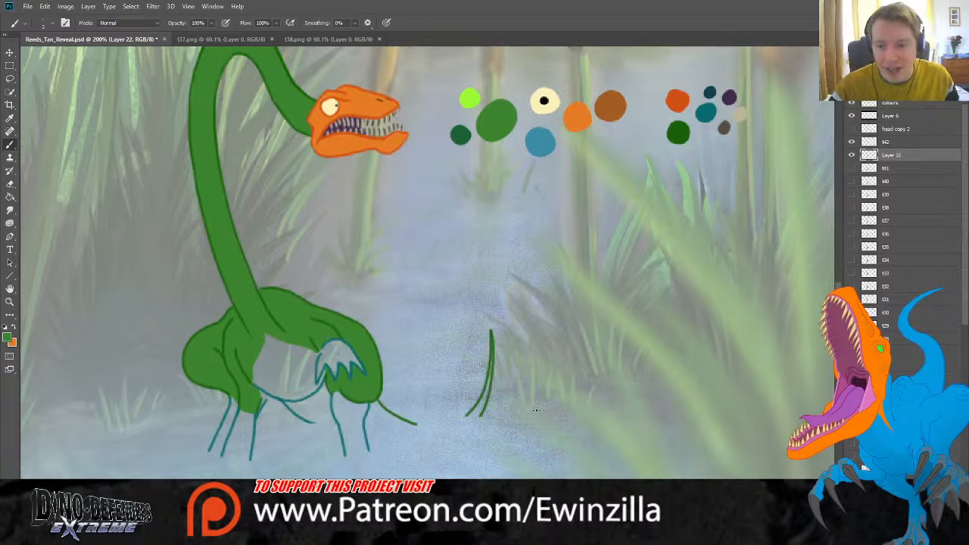
{"action": "left_click_drag", "start_coordinate": [491, 358], "coordinate": [480, 408]}
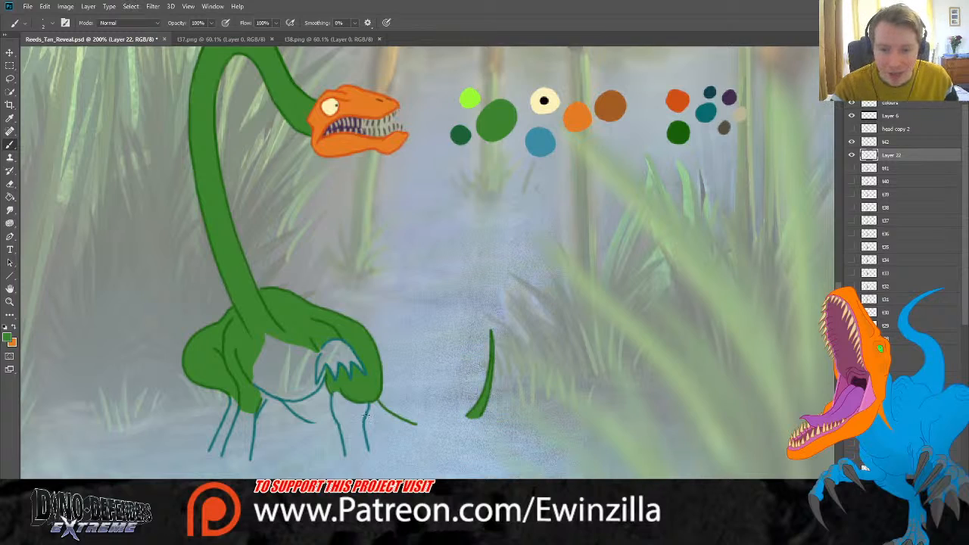
{"action": "mouse_move", "coordinate": [365, 421]}
{"action": "left_mouse_down"}
{"action": "mouse_move", "coordinate": [404, 427]}
{"action": "mouse_move", "coordinate": [365, 423]}
{"action": "mouse_move", "coordinate": [378, 424]}
{"action": "left_mouse_up"}
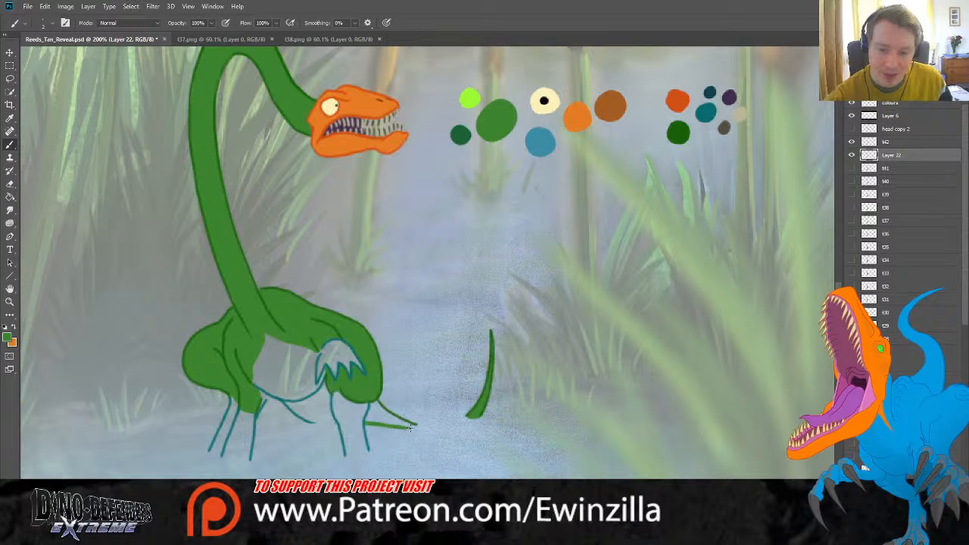
{"action": "mouse_move", "coordinate": [414, 426]}
{"action": "left_mouse_down"}
{"action": "mouse_move", "coordinate": [372, 397]}
{"action": "mouse_move", "coordinate": [405, 428]}
{"action": "mouse_move", "coordinate": [378, 422]}
{"action": "left_mouse_up"}
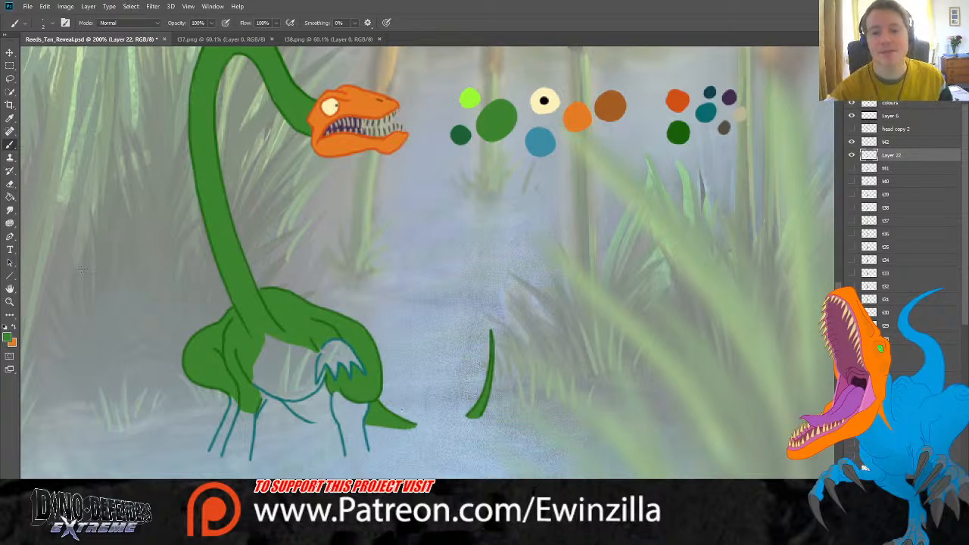
{"action": "left_click", "coordinate": [10, 209]}
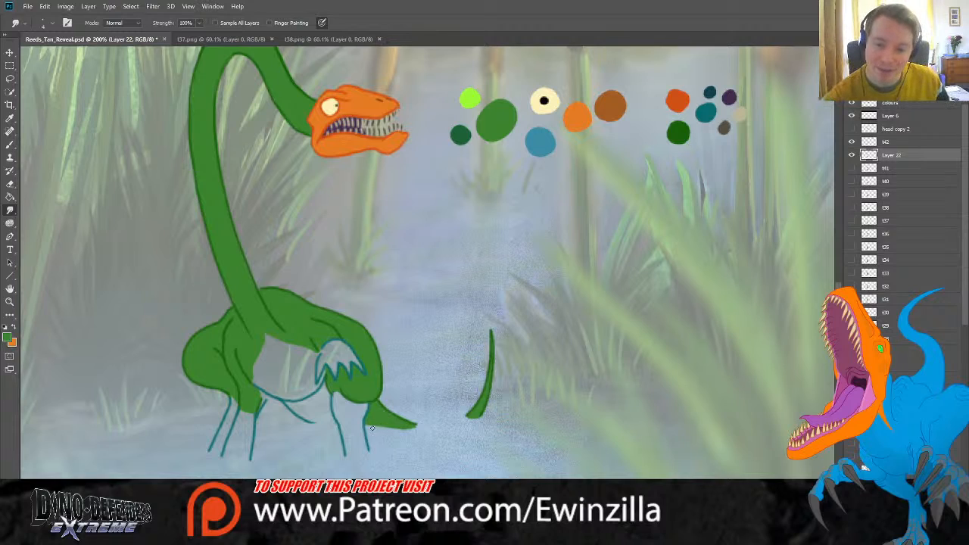
{"action": "left_click_drag", "start_coordinate": [367, 428], "coordinate": [420, 431]}
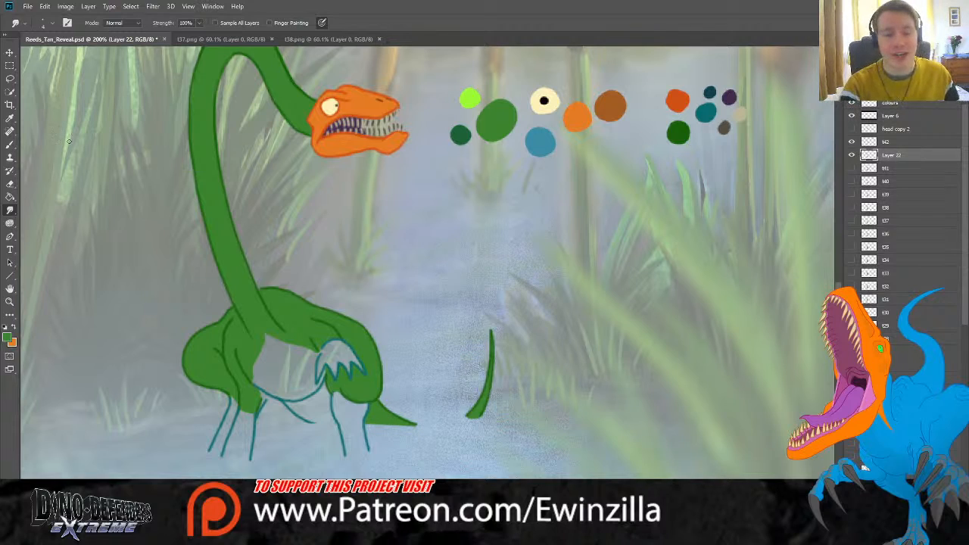
Step: Sample the light blue swatch and paint the dinosaur's lower front legs, belly and raised clawed foot
{"action": "left_click", "coordinate": [10, 117]}
{"action": "left_click", "coordinate": [534, 140]}
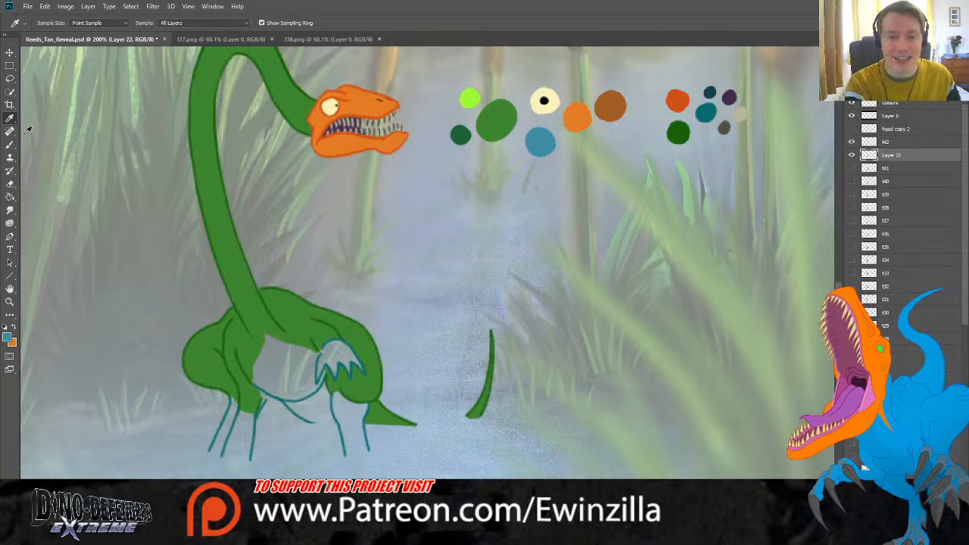
{"action": "key", "text": "b"}
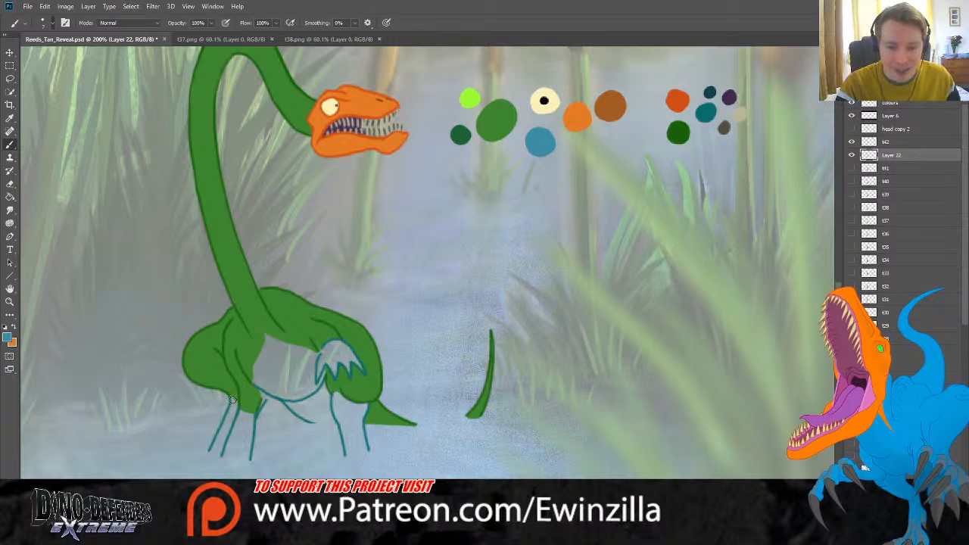
{"action": "mouse_move", "coordinate": [232, 401]}
{"action": "left_mouse_down"}
{"action": "mouse_move", "coordinate": [213, 449]}
{"action": "mouse_move", "coordinate": [225, 444]}
{"action": "mouse_move", "coordinate": [229, 455]}
{"action": "mouse_move", "coordinate": [246, 457]}
{"action": "mouse_move", "coordinate": [228, 450]}
{"action": "mouse_move", "coordinate": [240, 413]}
{"action": "mouse_move", "coordinate": [251, 415]}
{"action": "mouse_move", "coordinate": [238, 413]}
{"action": "mouse_move", "coordinate": [246, 436]}
{"action": "left_mouse_up"}
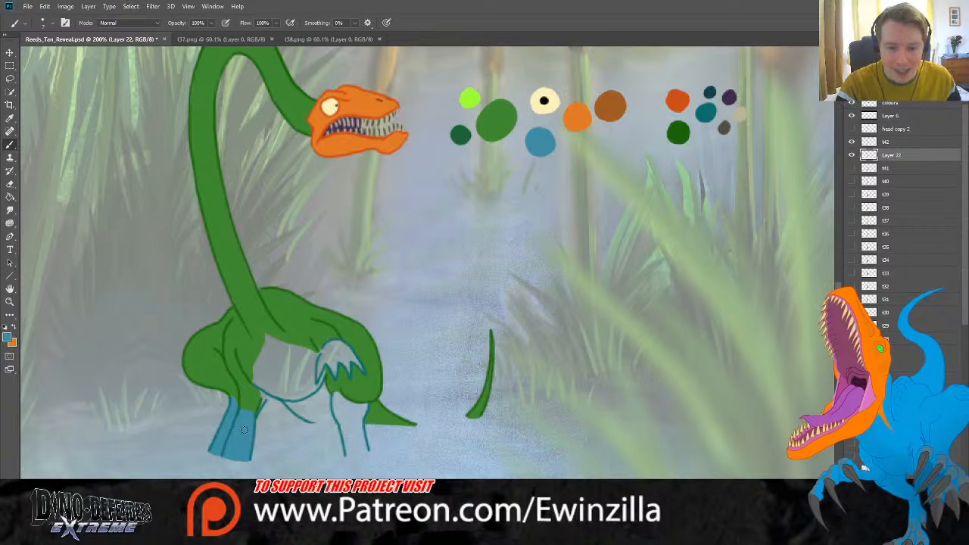
{"action": "mouse_move", "coordinate": [255, 381]}
{"action": "left_mouse_down"}
{"action": "mouse_move", "coordinate": [266, 336]}
{"action": "mouse_move", "coordinate": [317, 354]}
{"action": "mouse_move", "coordinate": [302, 386]}
{"action": "mouse_move", "coordinate": [323, 365]}
{"action": "mouse_move", "coordinate": [304, 394]}
{"action": "mouse_move", "coordinate": [284, 397]}
{"action": "mouse_move", "coordinate": [257, 382]}
{"action": "mouse_move", "coordinate": [266, 388]}
{"action": "mouse_move", "coordinate": [261, 366]}
{"action": "mouse_move", "coordinate": [258, 377]}
{"action": "mouse_move", "coordinate": [284, 344]}
{"action": "mouse_move", "coordinate": [277, 385]}
{"action": "mouse_move", "coordinate": [308, 353]}
{"action": "mouse_move", "coordinate": [296, 394]}
{"action": "left_mouse_up"}
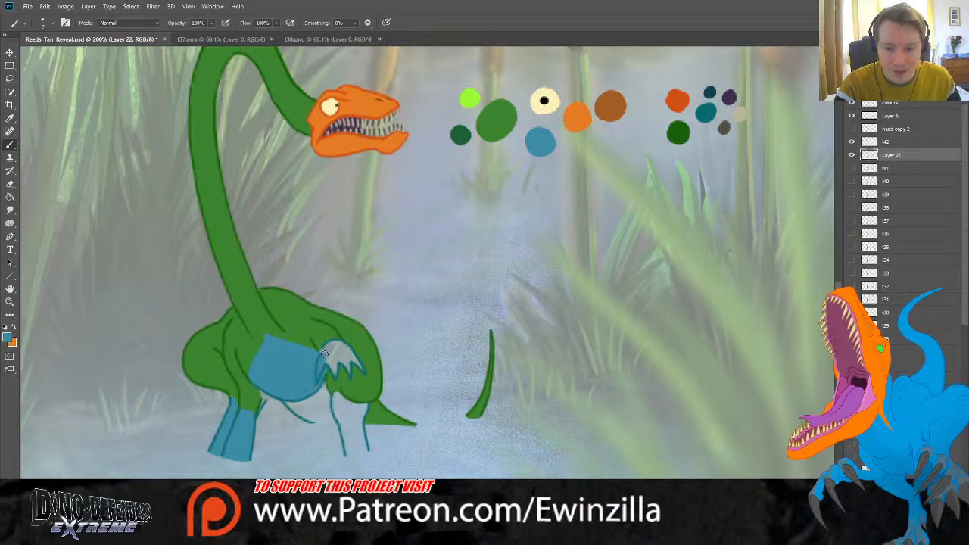
{"action": "mouse_move", "coordinate": [324, 353]}
{"action": "left_mouse_down"}
{"action": "mouse_move", "coordinate": [344, 345]}
{"action": "mouse_move", "coordinate": [360, 367]}
{"action": "mouse_move", "coordinate": [347, 356]}
{"action": "mouse_move", "coordinate": [350, 371]}
{"action": "mouse_move", "coordinate": [345, 356]}
{"action": "mouse_move", "coordinate": [335, 375]}
{"action": "mouse_move", "coordinate": [337, 355]}
{"action": "mouse_move", "coordinate": [348, 367]}
{"action": "left_mouse_up"}
Step: Smudge the boundary between the blue belly and the green body into a cleaner curve
{"action": "left_click", "coordinate": [10, 209]}
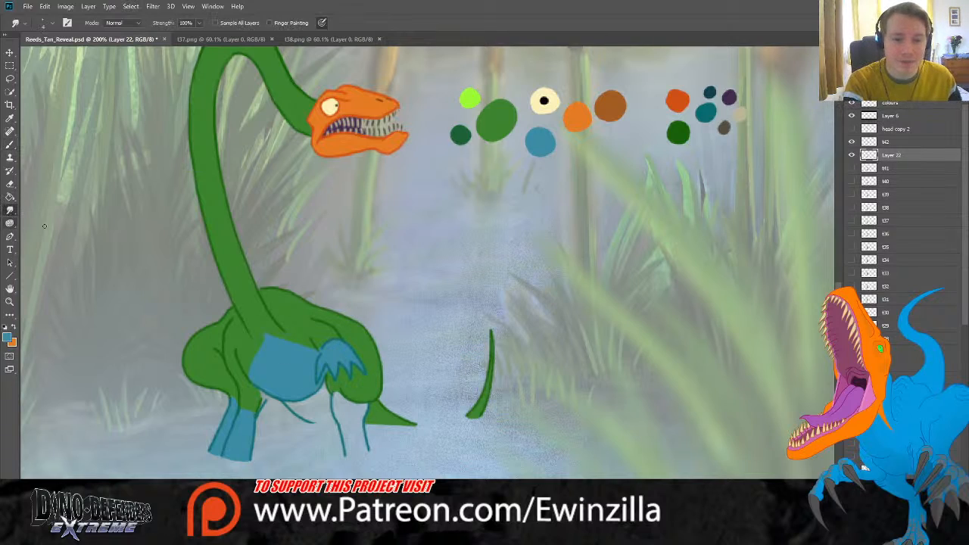
{"action": "left_click_drag", "start_coordinate": [283, 342], "coordinate": [318, 342]}
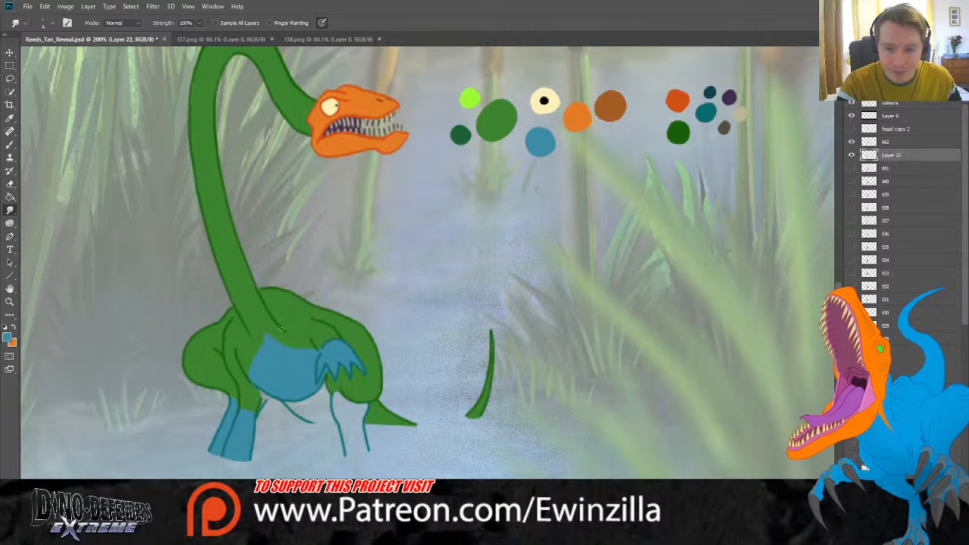
{"action": "left_click_drag", "start_coordinate": [255, 339], "coordinate": [247, 374]}
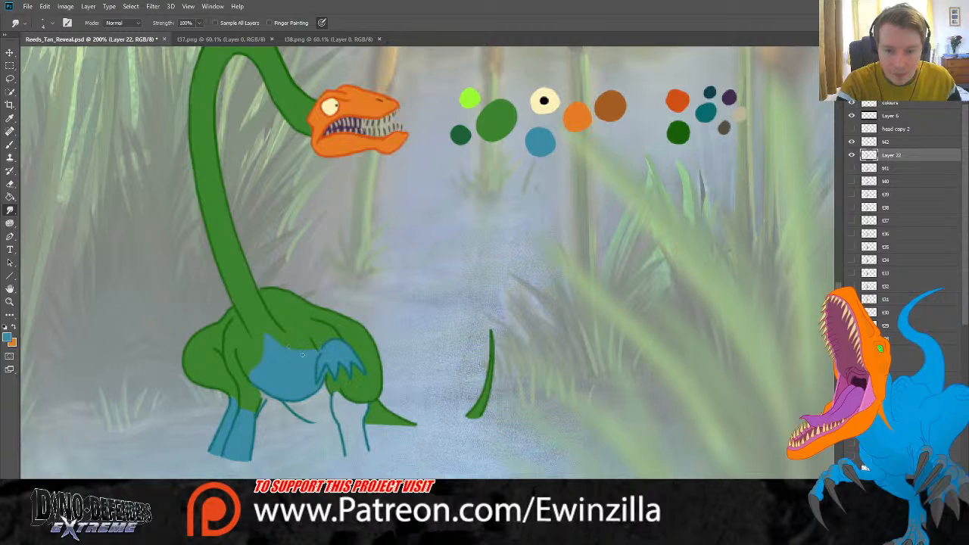
{"action": "left_click_drag", "start_coordinate": [302, 354], "coordinate": [318, 349]}
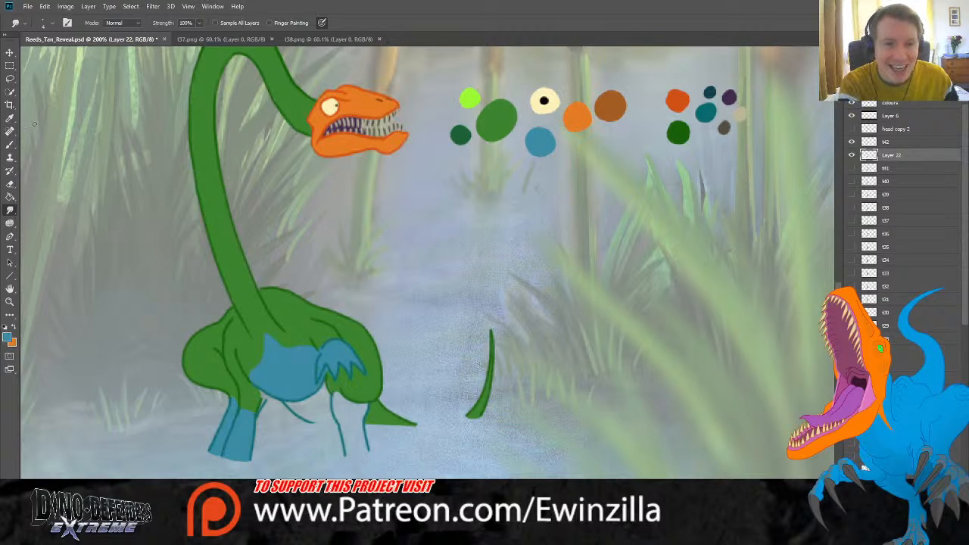
Step: Fill the dinosaur's lower hind leg with the light blue using the Brush
{"action": "left_click", "coordinate": [10, 145]}
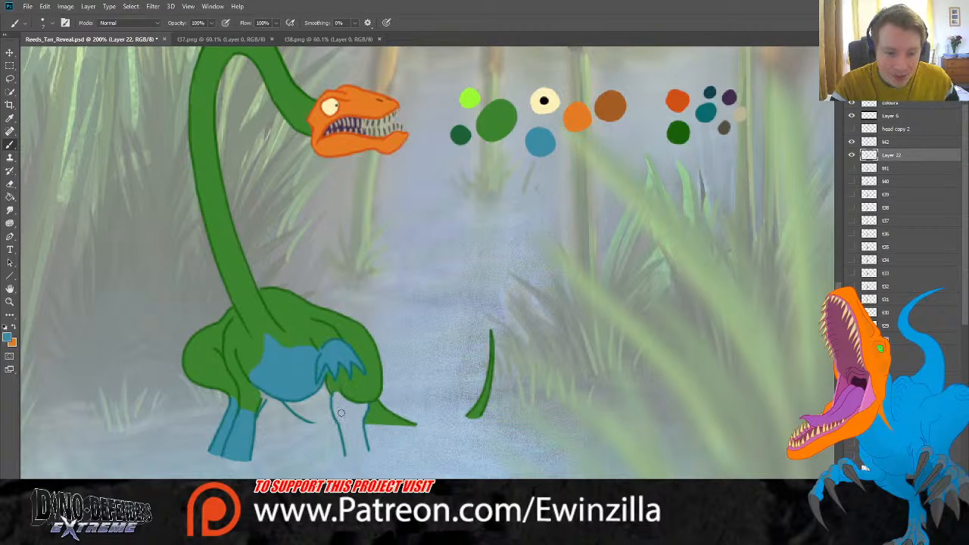
{"action": "left_click_drag", "start_coordinate": [338, 396], "coordinate": [342, 417]}
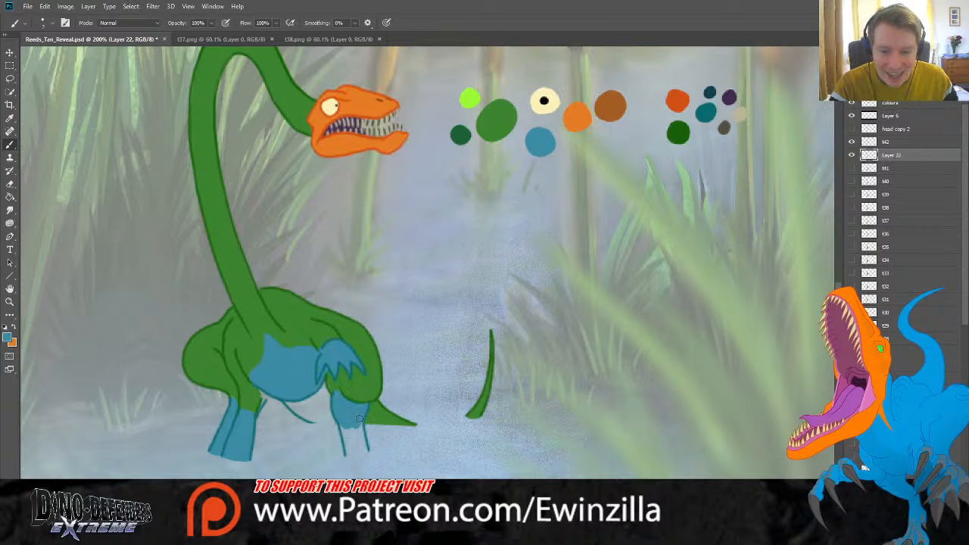
{"action": "mouse_move", "coordinate": [360, 419]}
{"action": "left_mouse_down"}
{"action": "mouse_move", "coordinate": [364, 448]}
{"action": "mouse_move", "coordinate": [347, 452]}
{"action": "mouse_move", "coordinate": [345, 430]}
{"action": "mouse_move", "coordinate": [352, 451]}
{"action": "mouse_move", "coordinate": [360, 430]}
{"action": "left_mouse_up"}
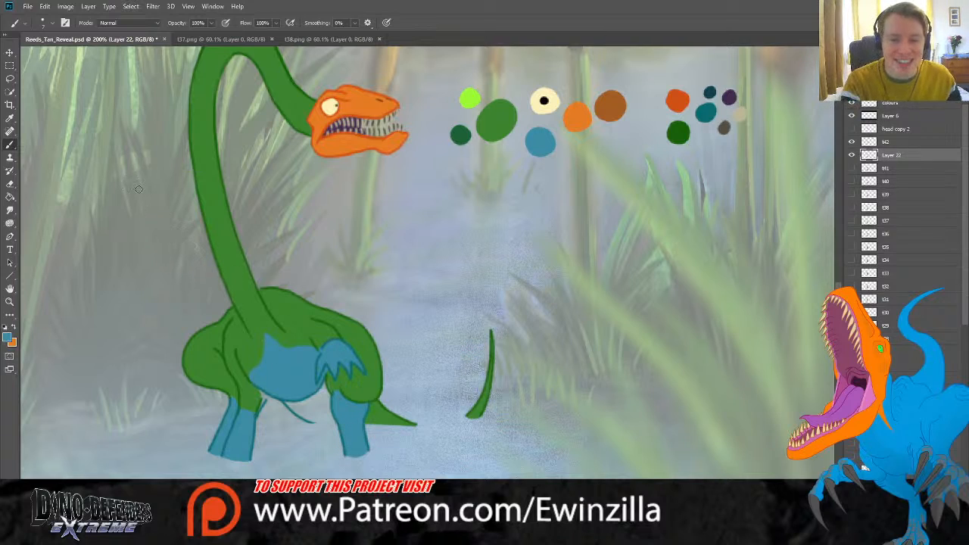
Step: Sample the dark blue swatch and paint the shaded areas beside the front leg and beneath the belly
{"action": "left_click", "coordinate": [10, 118]}
{"action": "left_click", "coordinate": [710, 93]}
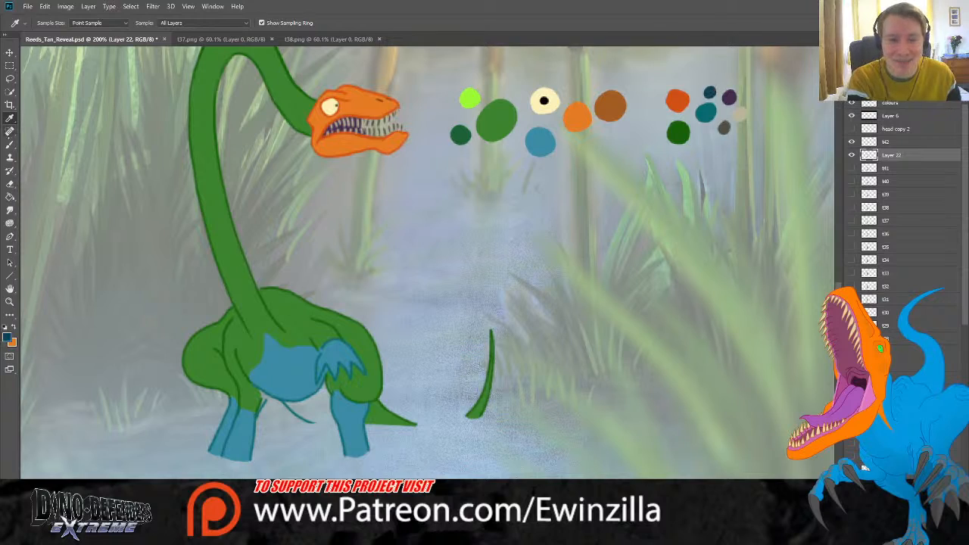
{"action": "key", "text": "b"}
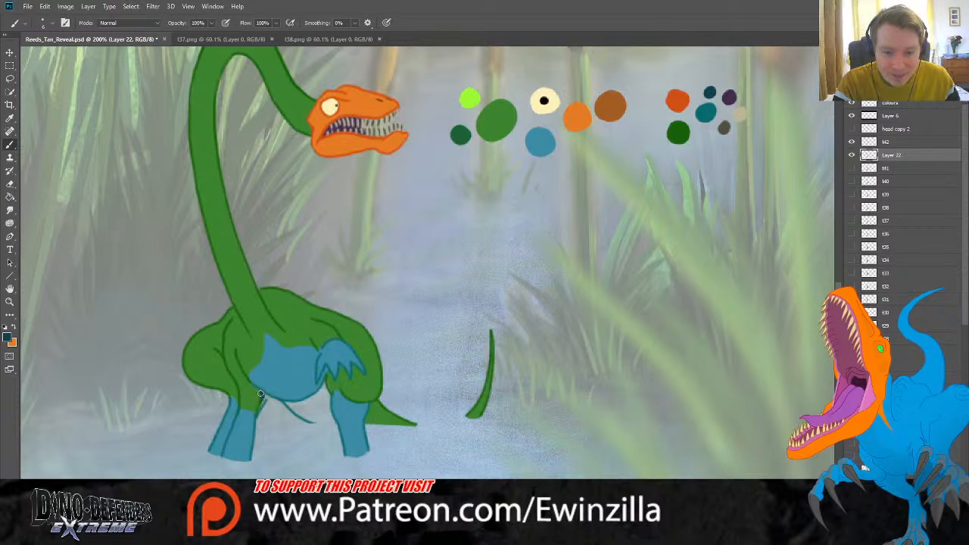
{"action": "left_click", "coordinate": [10, 210]}
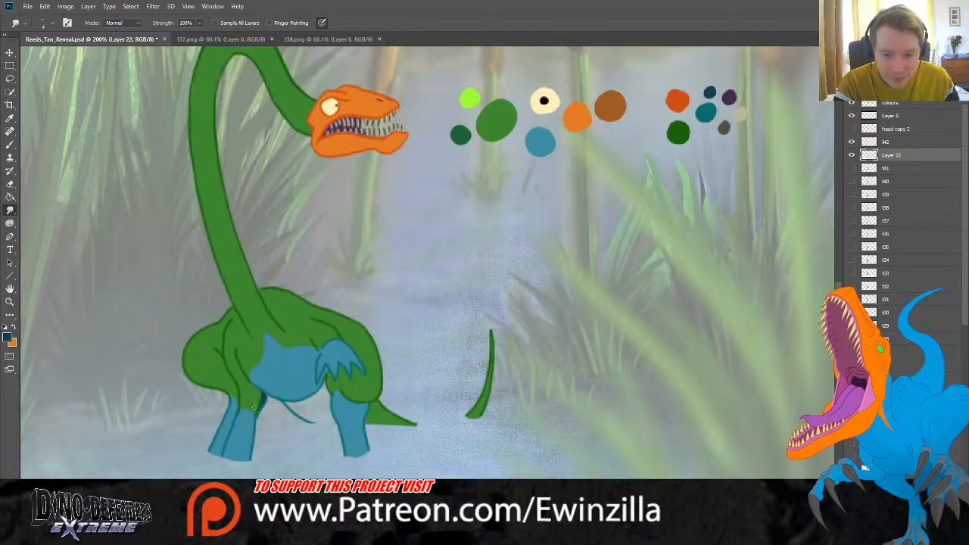
{"action": "key", "text": "b"}
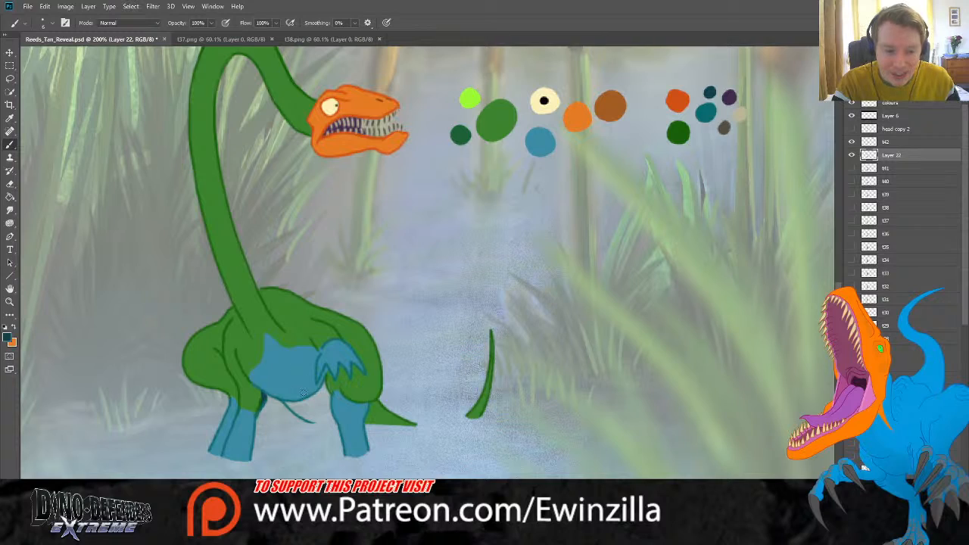
{"action": "mouse_move", "coordinate": [286, 402]}
{"action": "left_mouse_down"}
{"action": "mouse_move", "coordinate": [309, 400]}
{"action": "mouse_move", "coordinate": [323, 385]}
{"action": "mouse_move", "coordinate": [305, 402]}
{"action": "mouse_move", "coordinate": [324, 387]}
{"action": "mouse_move", "coordinate": [328, 396]}
{"action": "mouse_move", "coordinate": [325, 382]}
{"action": "mouse_move", "coordinate": [287, 403]}
{"action": "mouse_move", "coordinate": [333, 420]}
{"action": "mouse_move", "coordinate": [323, 391]}
{"action": "mouse_move", "coordinate": [300, 406]}
{"action": "left_mouse_up"}
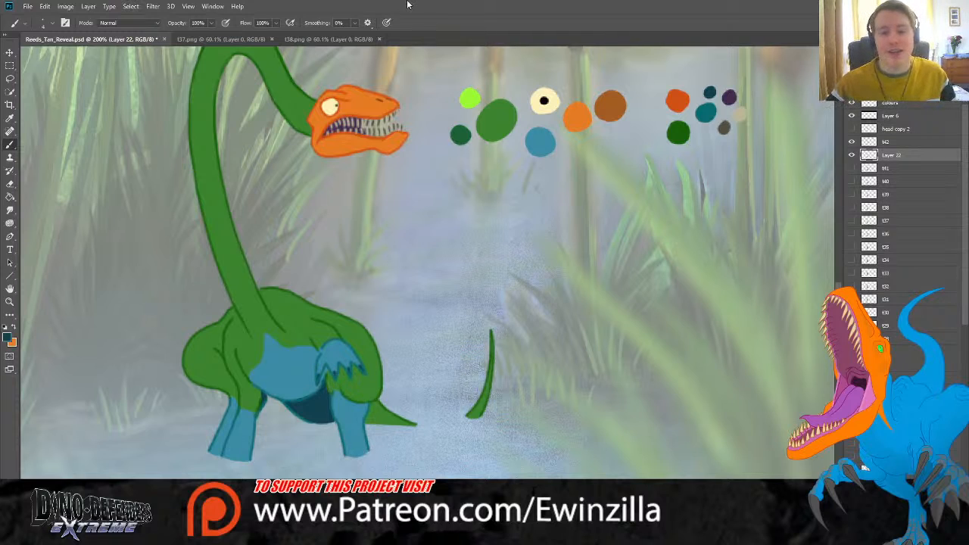
Step: Fit the whole scene in view and merge Layer 22 with the t42 layer
{"action": "left_click", "coordinate": [10, 300]}
{"action": "left_click", "coordinate": [283, 23]}
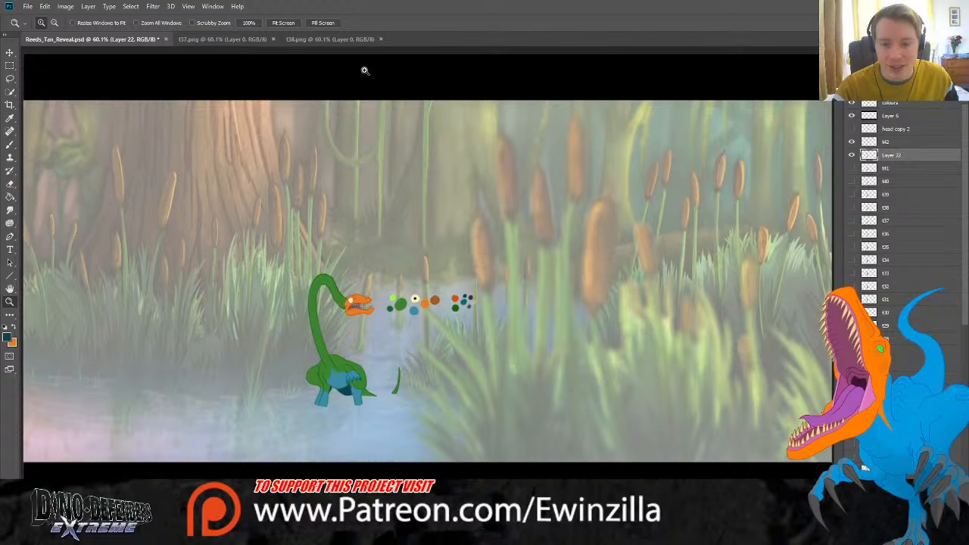
{"action": "left_click", "coordinate": [893, 142], "text": "ctrl"}
{"action": "key", "text": "ctrl+e"}
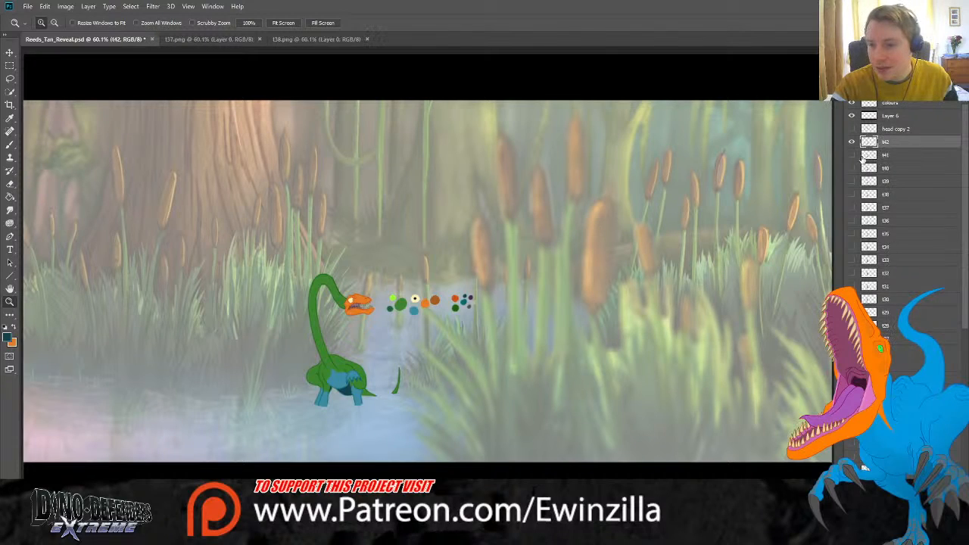
Step: Compare the coloured dinosaur frames by hiding t42 and showing layers t38 to t42 one after another
{"action": "left_click", "coordinate": [851, 141]}
{"action": "left_click", "coordinate": [852, 196]}
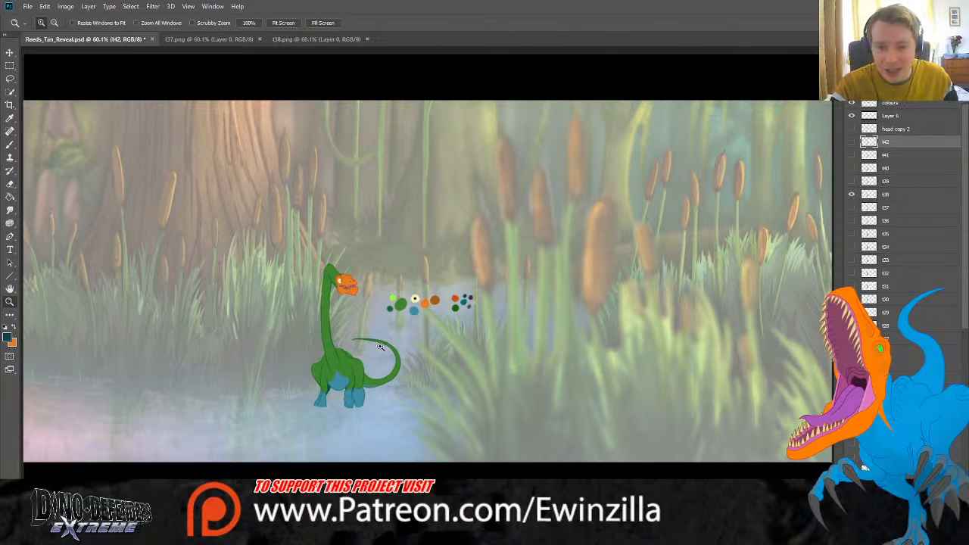
{"action": "left_click", "coordinate": [381, 346]}
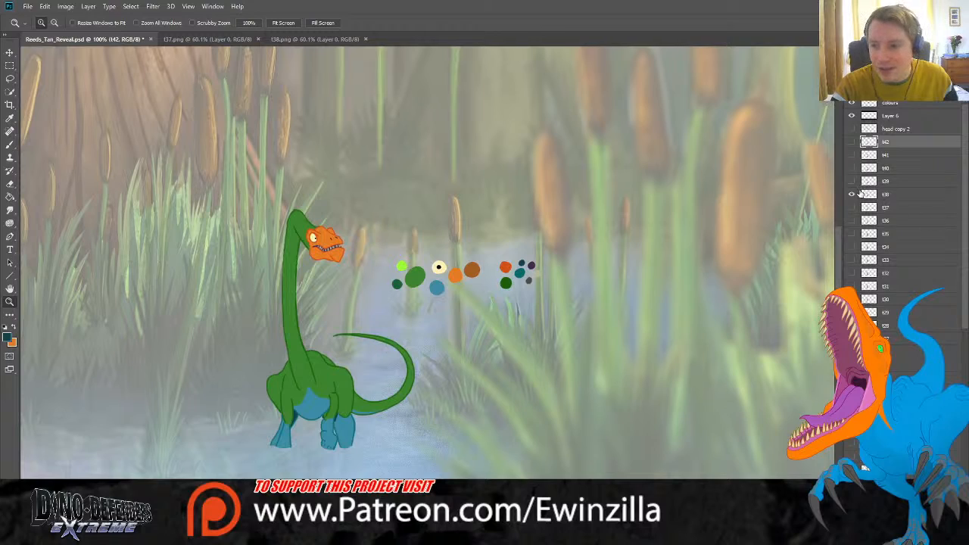
{"action": "left_click", "coordinate": [851, 182]}
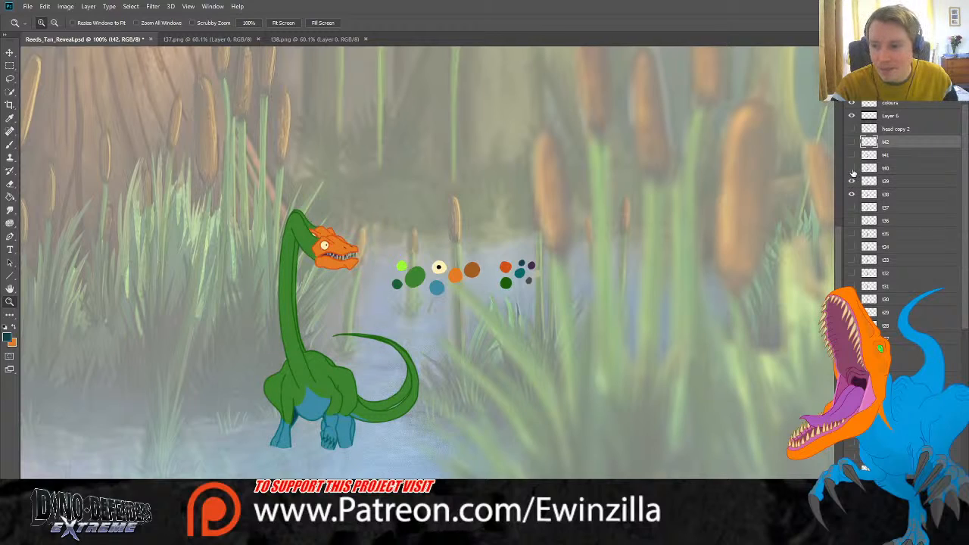
{"action": "left_click", "coordinate": [851, 168]}
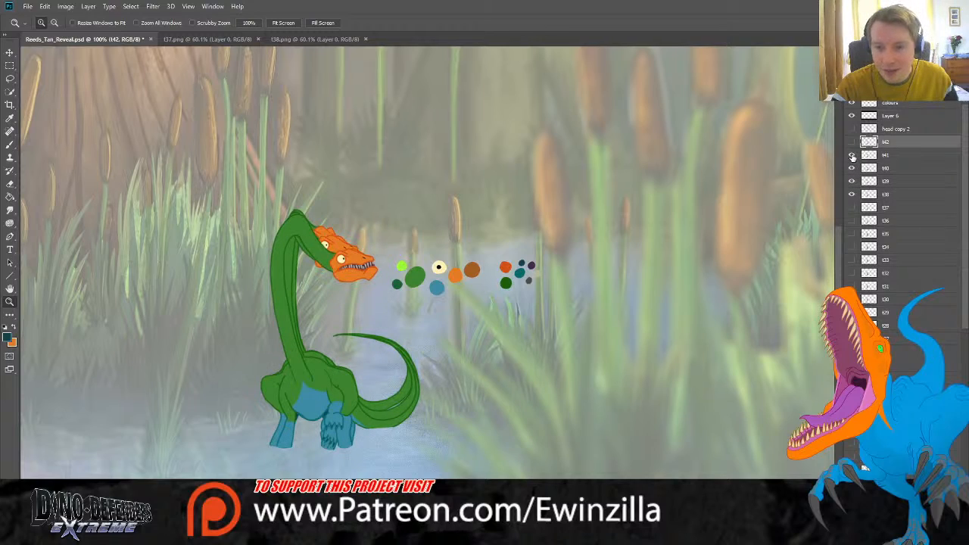
{"action": "left_click", "coordinate": [852, 155]}
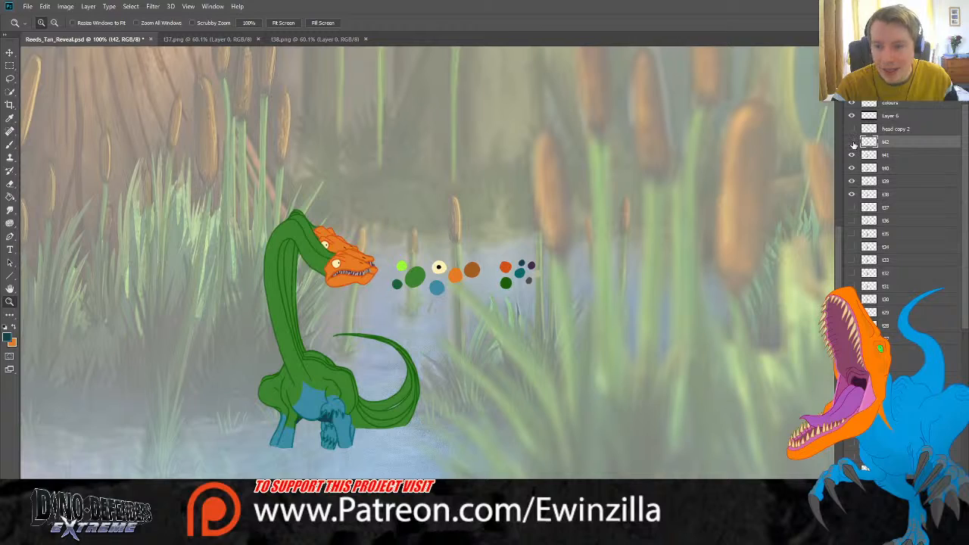
{"action": "left_click", "coordinate": [851, 142]}
{"action": "left_click", "coordinate": [852, 142]}
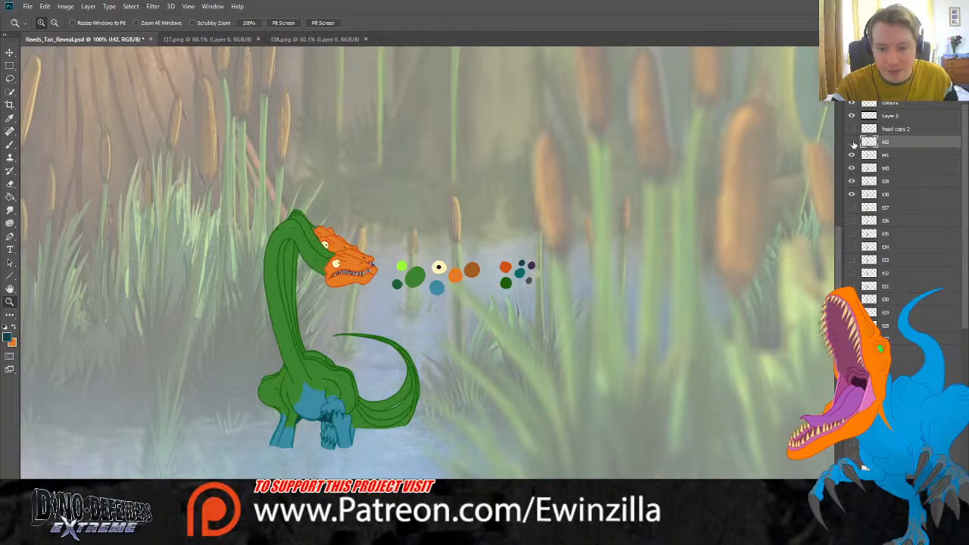
{"action": "left_click", "coordinate": [852, 143]}
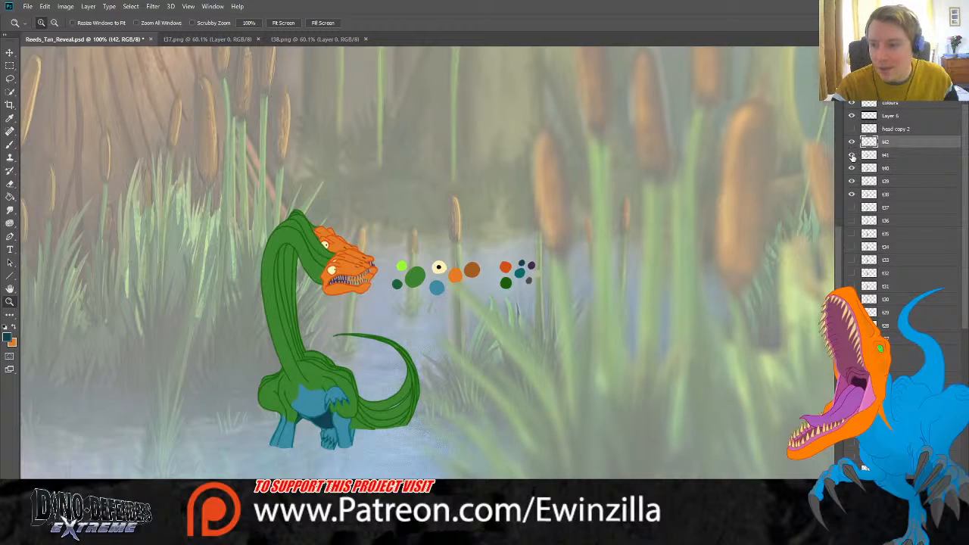
Step: Hide frame layers t38 to t42 again, leaving only the background and colour swatches on show
{"action": "left_click", "coordinate": [853, 156]}
{"action": "left_click", "coordinate": [853, 172]}
{"action": "left_click", "coordinate": [852, 181]}
{"action": "left_click", "coordinate": [851, 194]}
{"action": "left_click", "coordinate": [853, 167]}
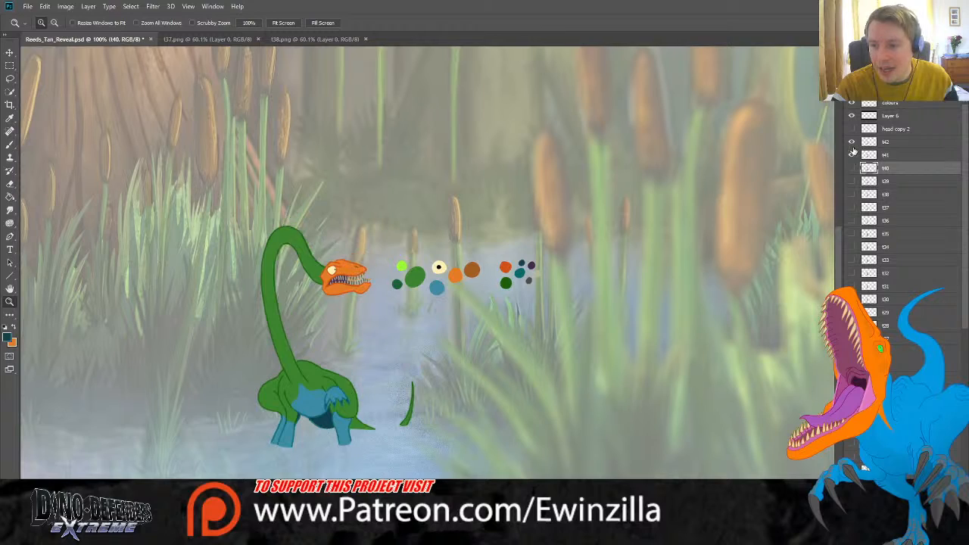
{"action": "left_click", "coordinate": [852, 154]}
{"action": "left_click", "coordinate": [852, 142]}
{"action": "left_click", "coordinate": [853, 156]}
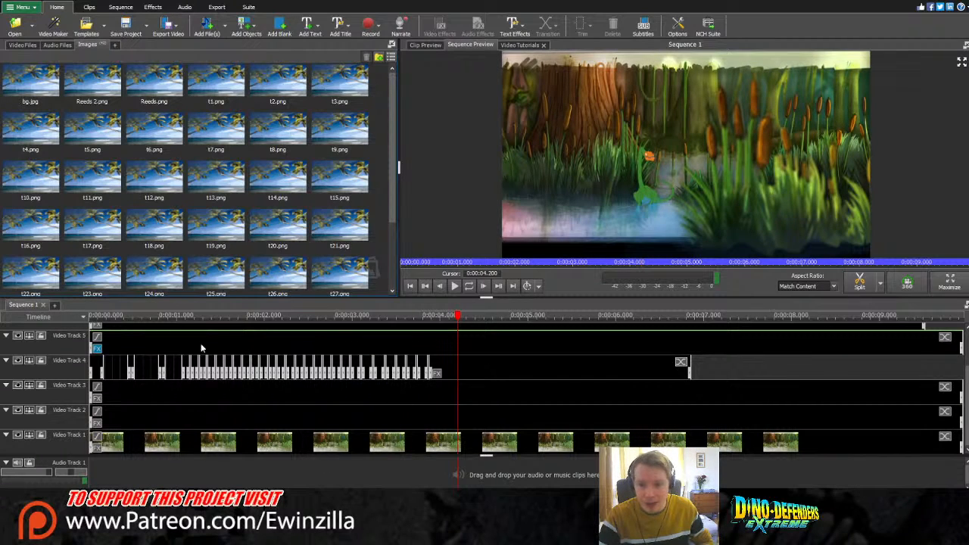
Step: Switch to VideoPad, play Sequence 1 from the start and return the playhead to the beginning
{"action": "left_click", "coordinate": [98, 317]}
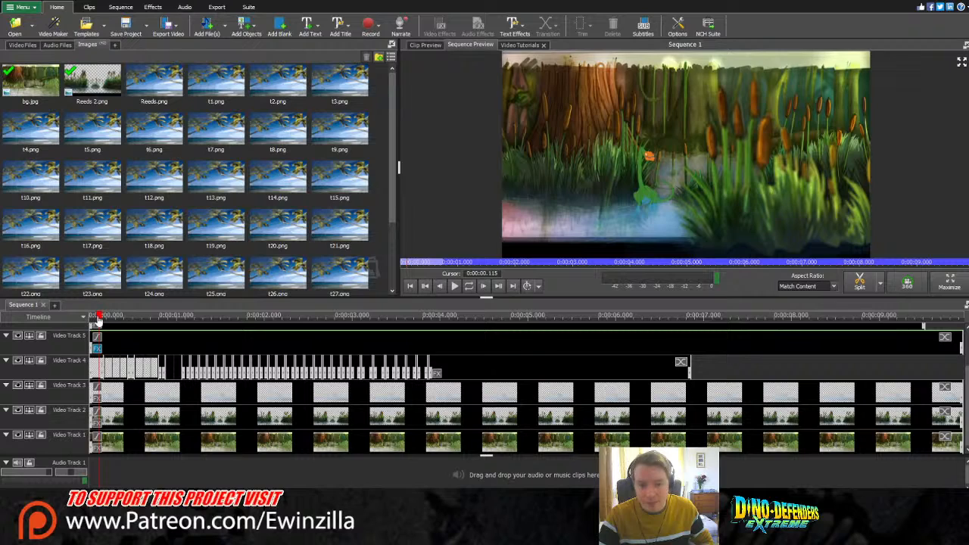
{"action": "left_click_drag", "start_coordinate": [98, 320], "coordinate": [89, 323]}
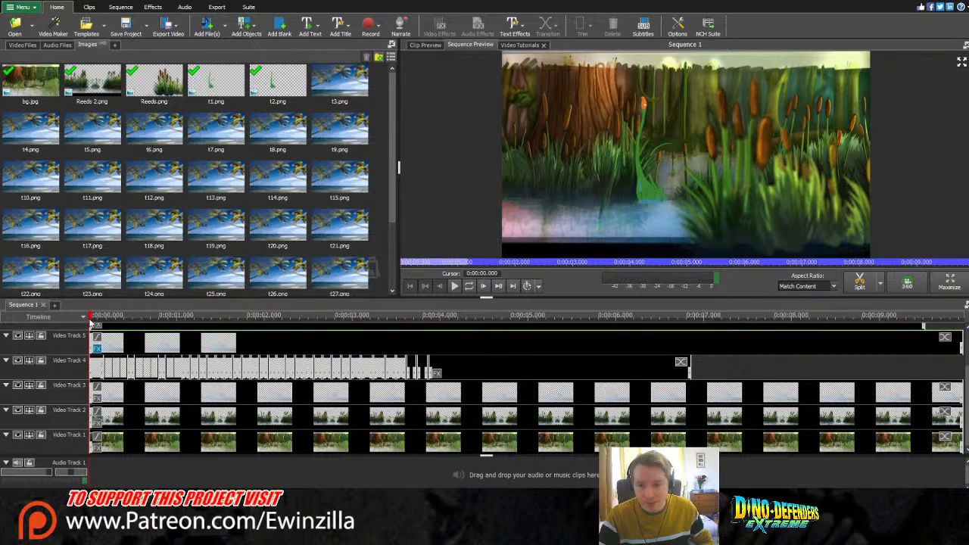
{"action": "left_click", "coordinate": [455, 287]}
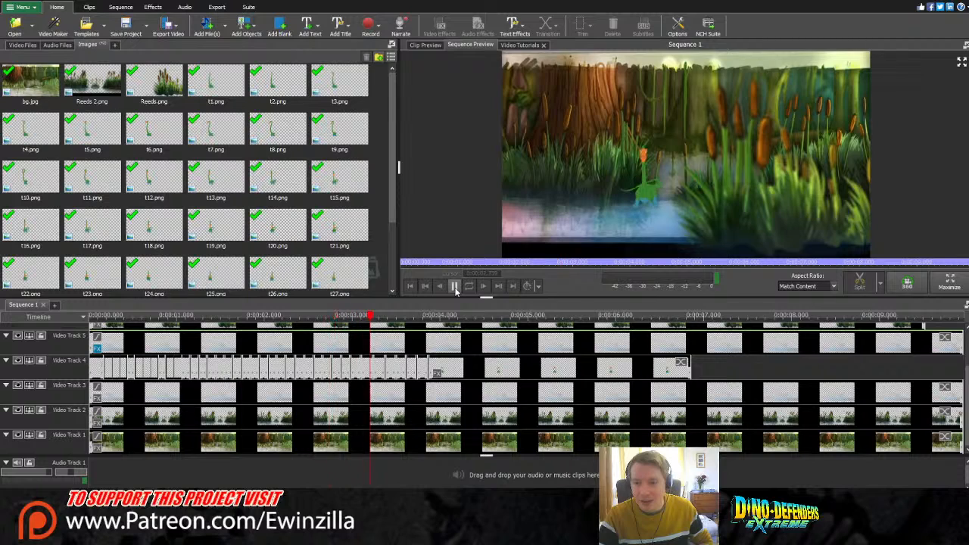
{"action": "left_click", "coordinate": [455, 286]}
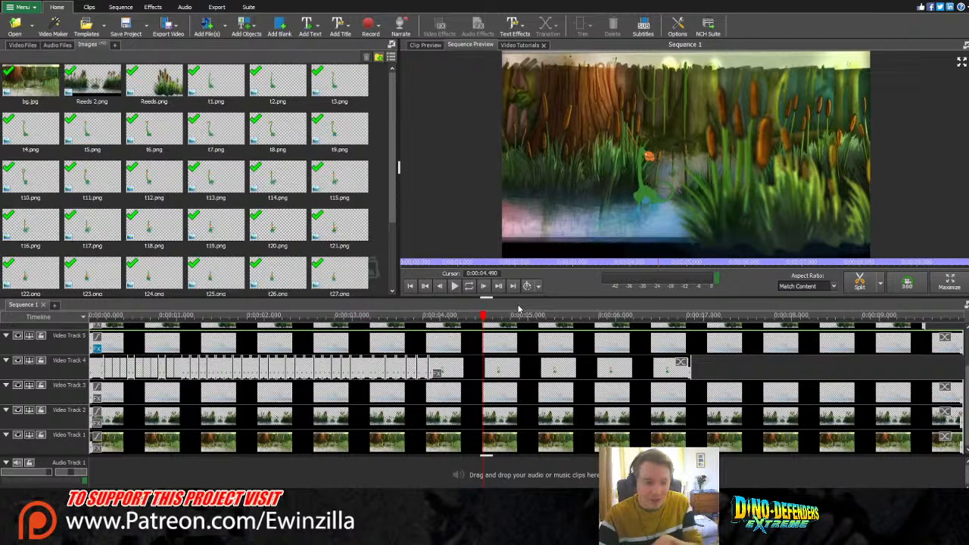
{"action": "left_click", "coordinate": [399, 316]}
{"action": "left_click_drag", "start_coordinate": [391, 324], "coordinate": [57, 327]}
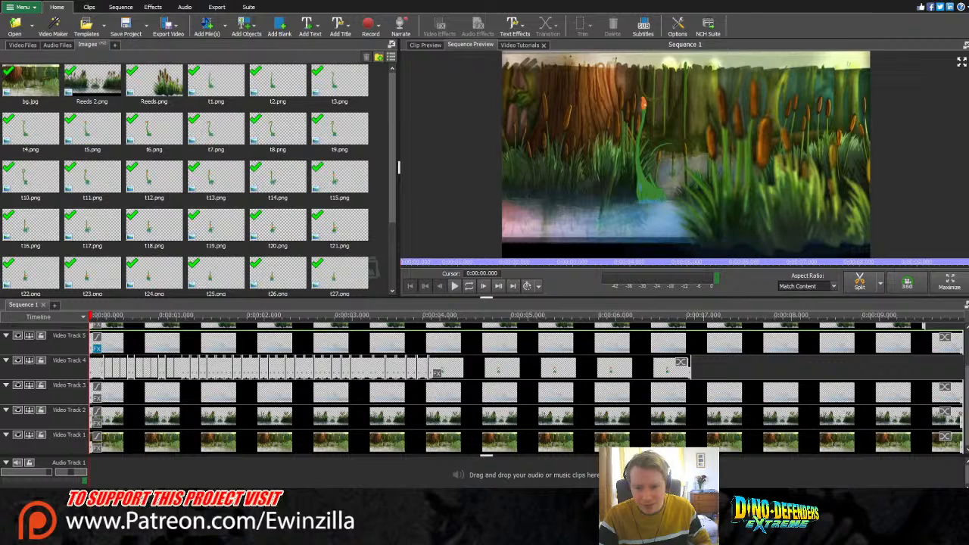
Step: Switch the OBS source to the display capture, return to VideoPad and briefly view the sequence preview full screen
{"action": "left_click", "coordinate": [411, 438]}
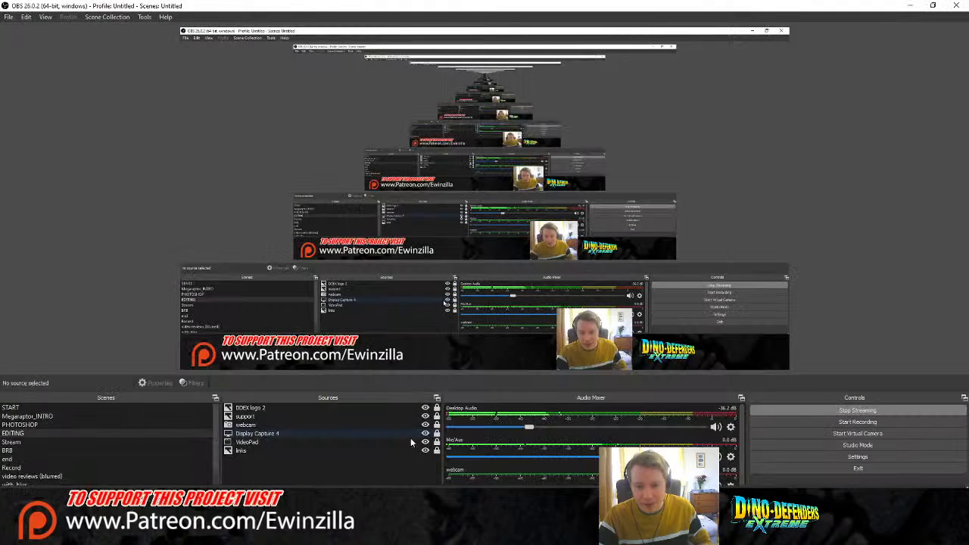
{"action": "left_click", "coordinate": [413, 534]}
{"action": "left_click", "coordinate": [958, 73]}
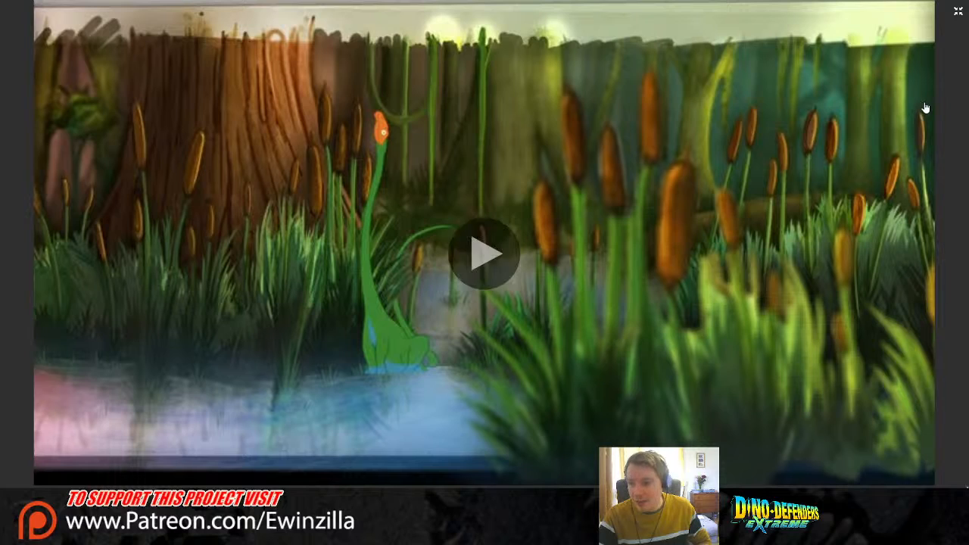
{"action": "left_click", "coordinate": [958, 10]}
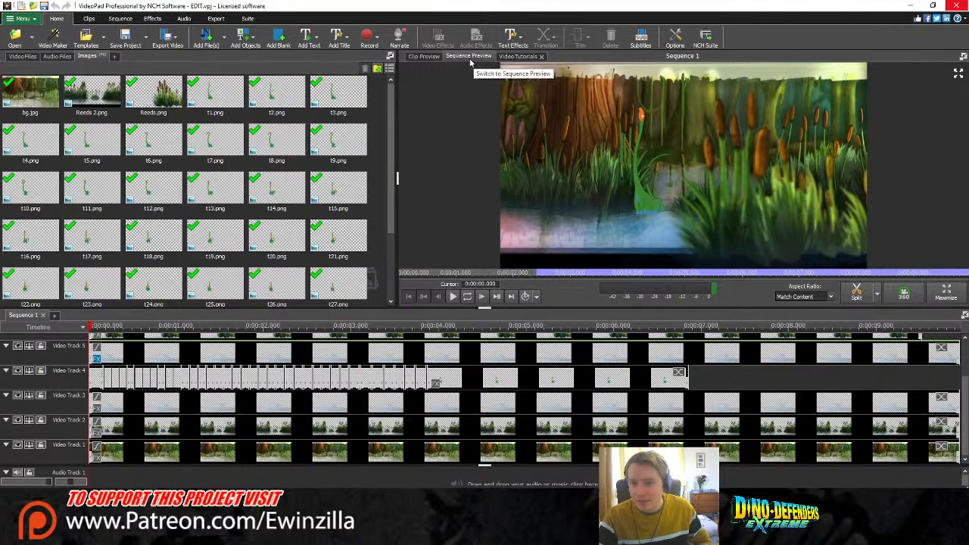
Step: Enlarge the sequence preview pane, play the dinosaur animation through and return the playhead to the start
{"action": "left_click_drag", "start_coordinate": [488, 310], "coordinate": [485, 353]}
{"action": "left_click_drag", "start_coordinate": [398, 198], "coordinate": [257, 198]}
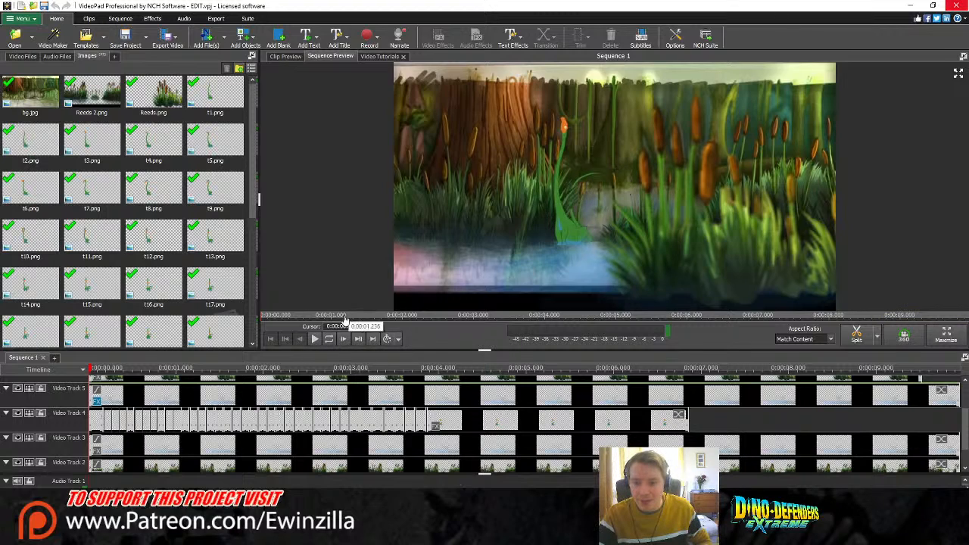
{"action": "left_click", "coordinate": [316, 339]}
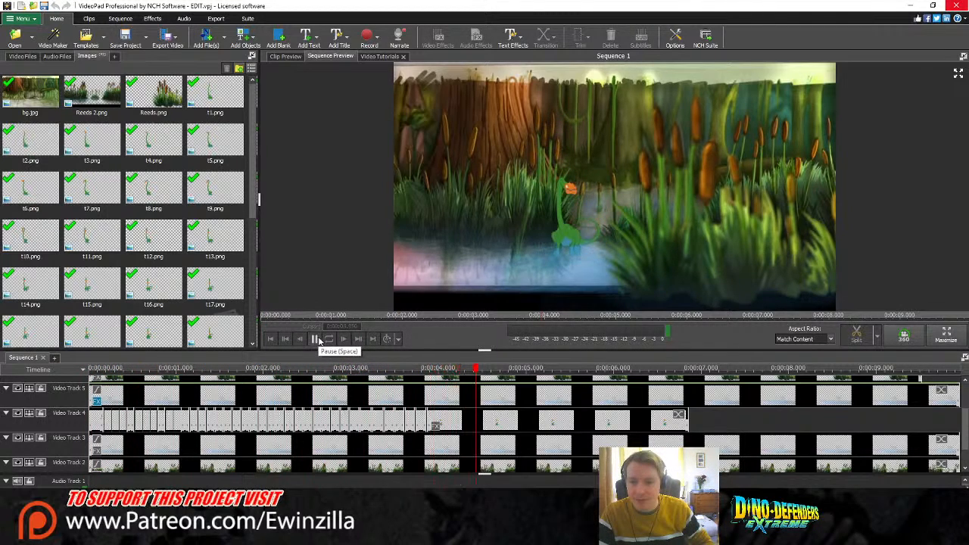
{"action": "left_click", "coordinate": [315, 339]}
{"action": "left_click_drag", "start_coordinate": [424, 369], "coordinate": [96, 371]}
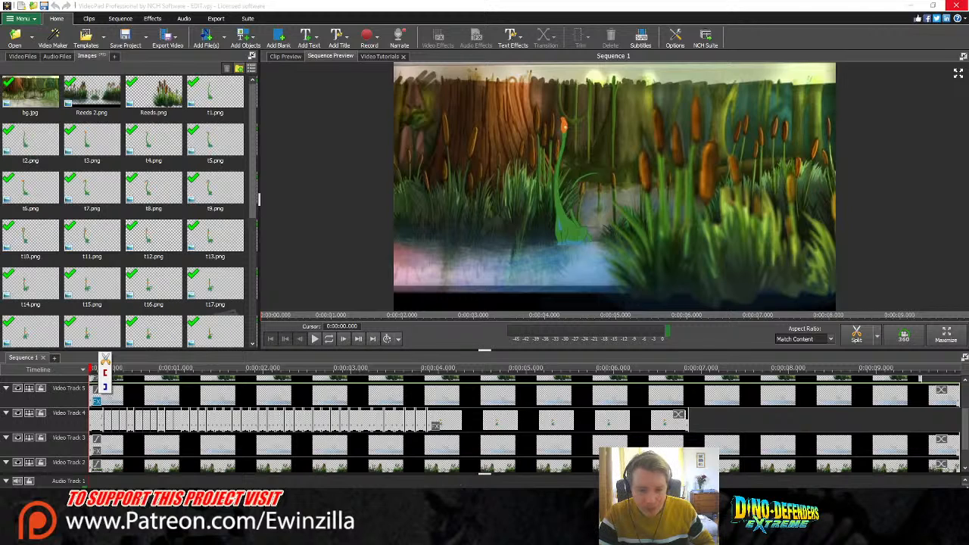
Step: Switch OBS to the PHOTOSHOP scene, return to Photoshop and show the t42 layer at 50% opacity
{"action": "key", "text": "alt+Tab"}
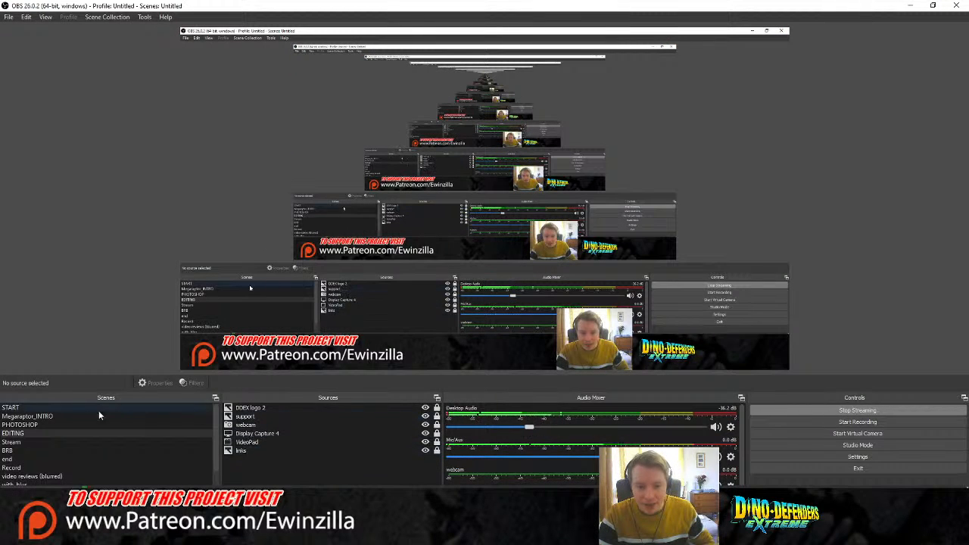
{"action": "left_click", "coordinate": [72, 424]}
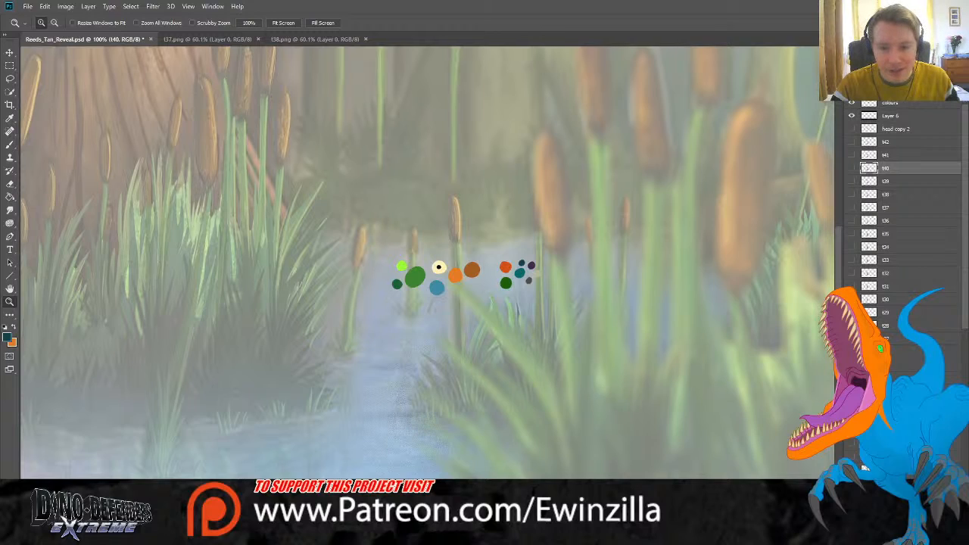
{"action": "left_click", "coordinate": [852, 142]}
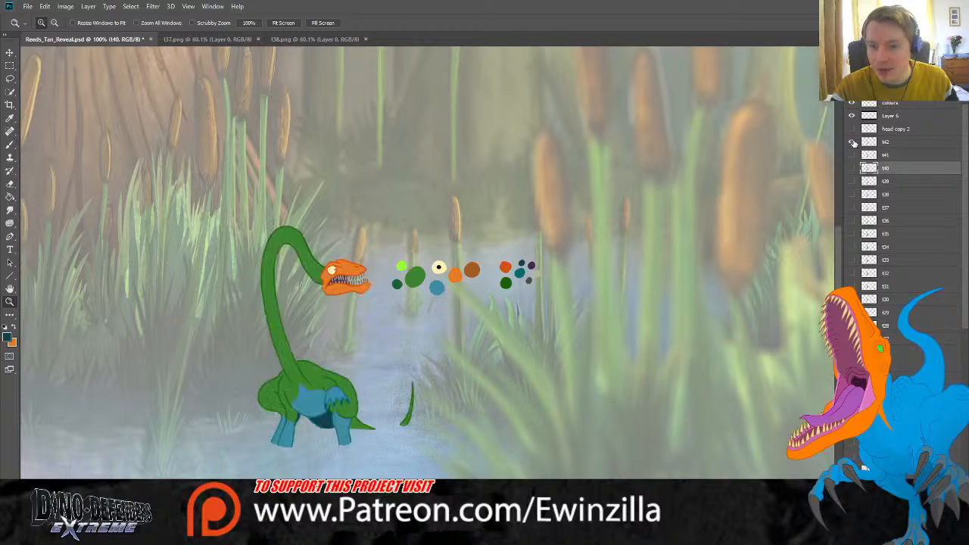
{"action": "left_click", "coordinate": [897, 143]}
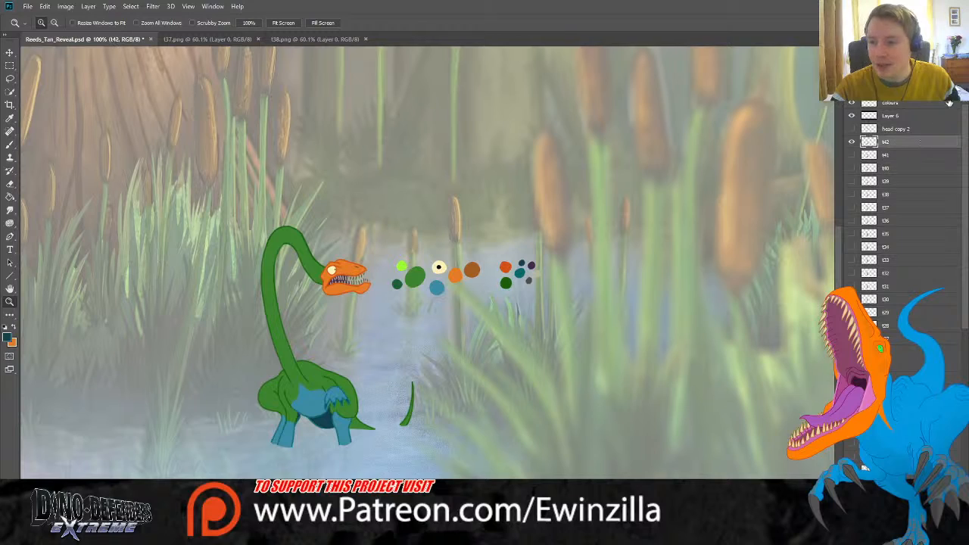
{"action": "key", "text": "5"}
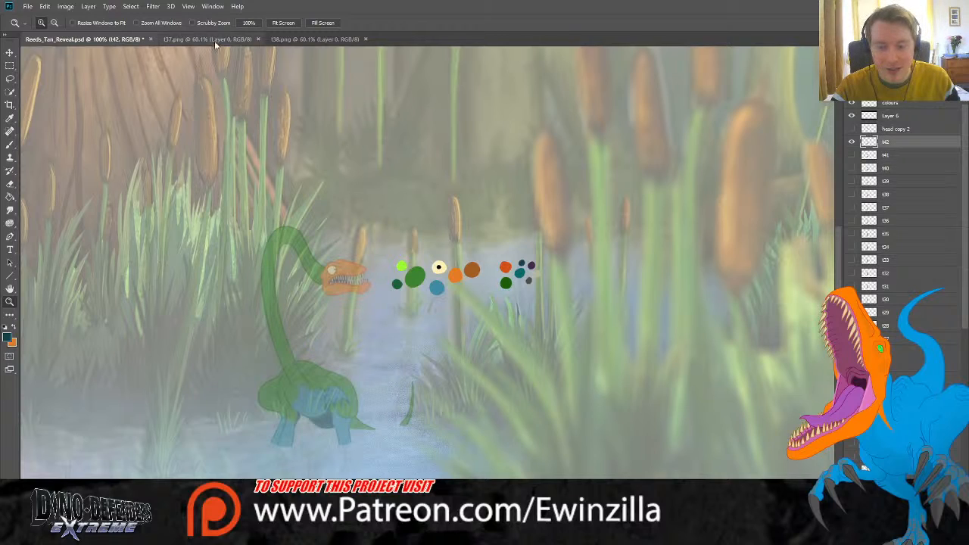
Step: Copy the dinosaur's head from t42 with the Lasso, paste it on a new layer and offset it slightly down and left
{"action": "left_click", "coordinate": [338, 299]}
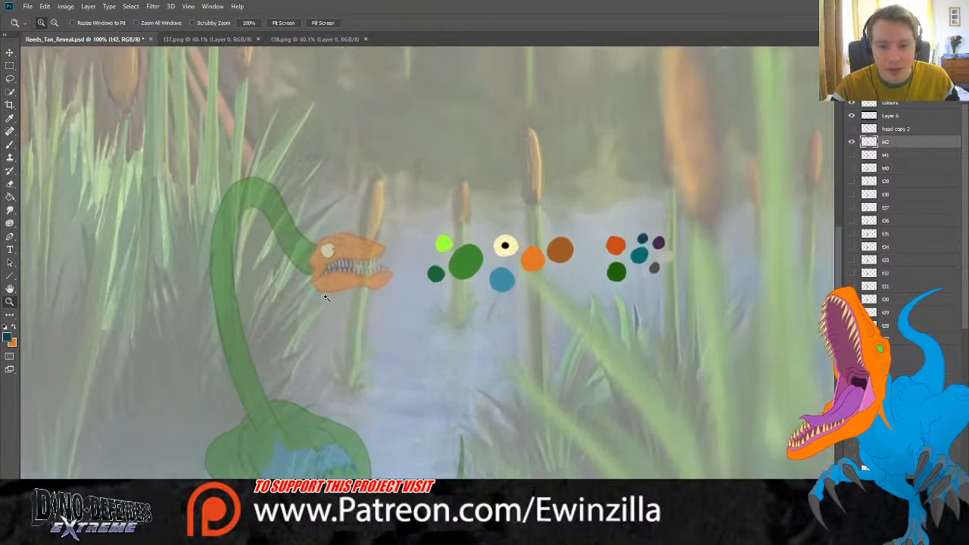
{"action": "left_click", "coordinate": [10, 79]}
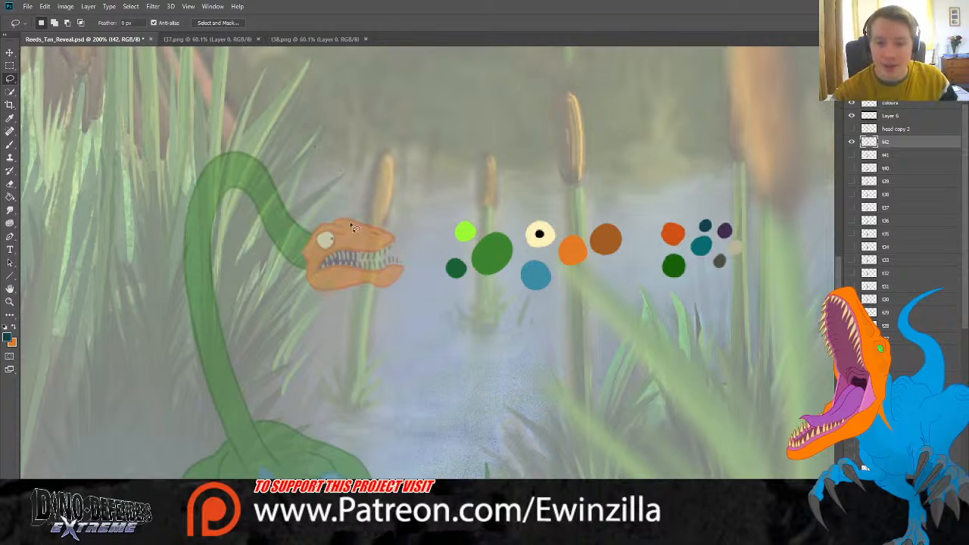
{"action": "mouse_move", "coordinate": [321, 201]}
{"action": "left_mouse_down"}
{"action": "mouse_move", "coordinate": [303, 275]}
{"action": "mouse_move", "coordinate": [337, 306]}
{"action": "mouse_move", "coordinate": [411, 277]}
{"action": "mouse_move", "coordinate": [365, 198]}
{"action": "left_mouse_up"}
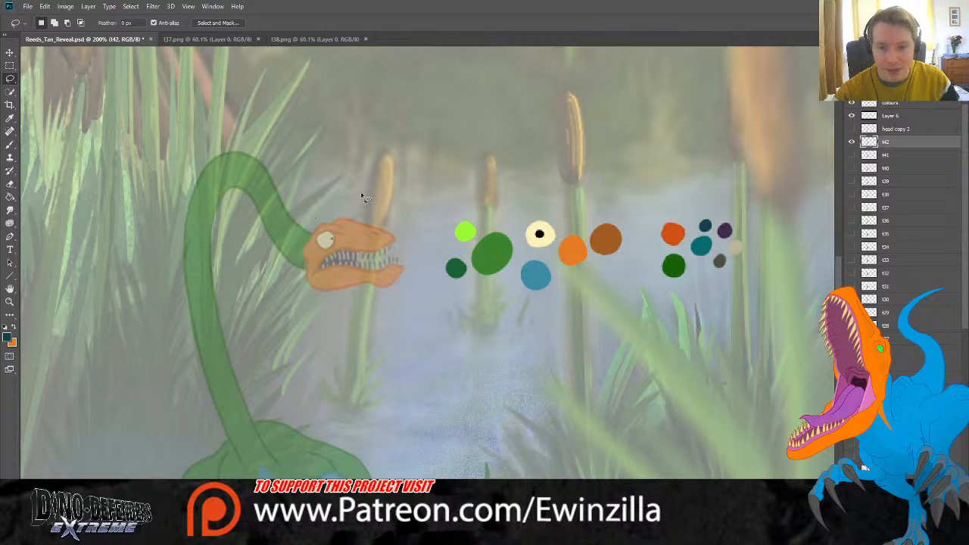
{"action": "key", "text": "ctrl+v"}
{"action": "key", "text": "v"}
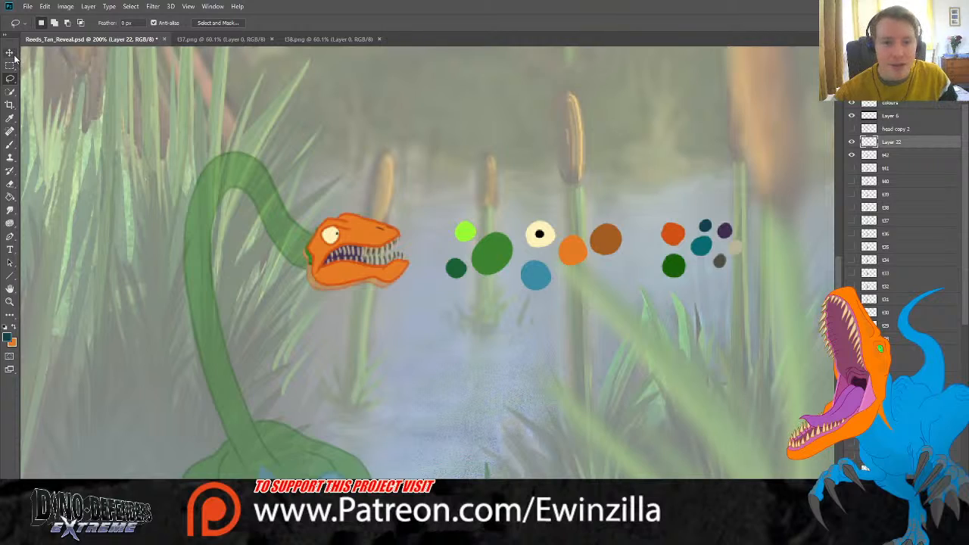
{"action": "left_click_drag", "start_coordinate": [407, 244], "coordinate": [387, 256]}
Step: Lasso the pasted head's lower jaw and rotate it about 7.5° clockwise around the jaw hinge to open the mouth wider
{"action": "left_click", "coordinate": [10, 79]}
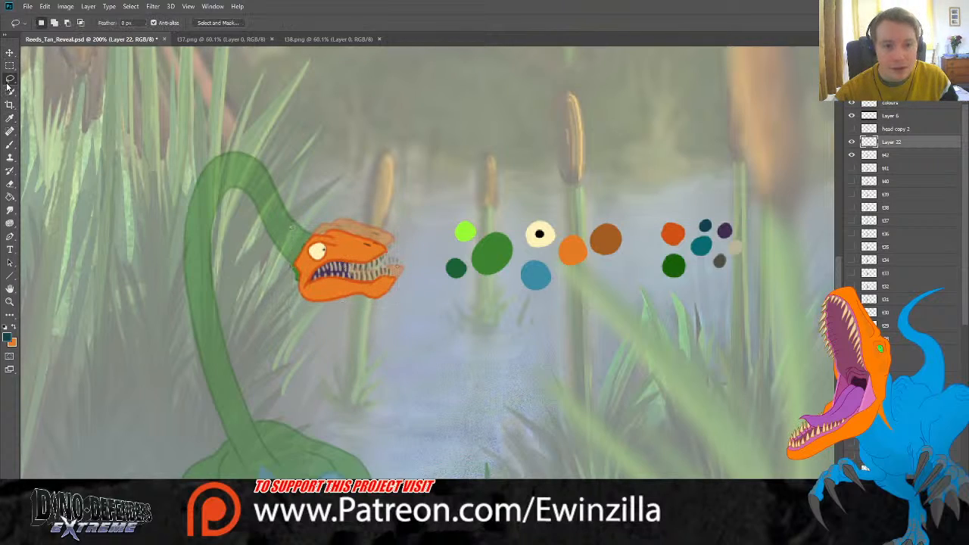
{"action": "left_click_drag", "start_coordinate": [389, 269], "coordinate": [355, 276]}
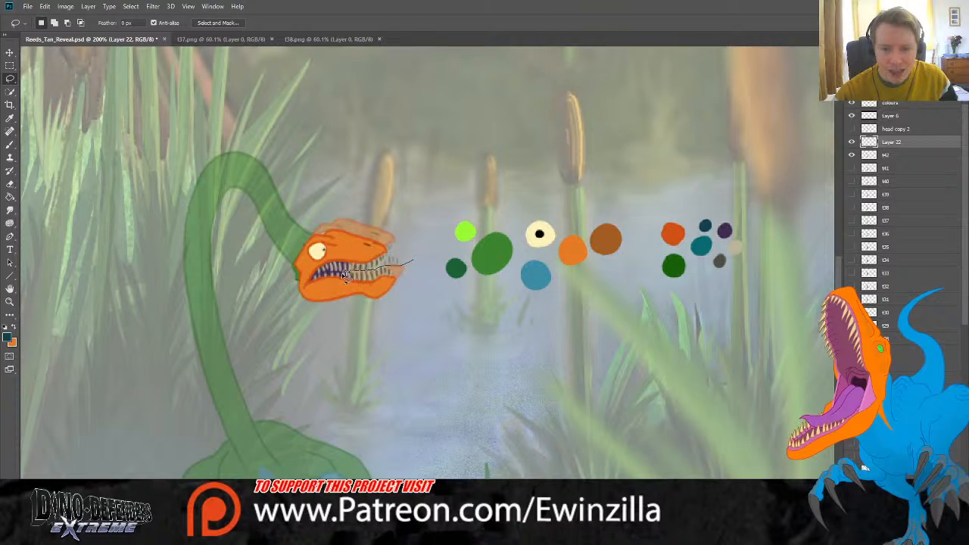
{"action": "mouse_move", "coordinate": [337, 274]}
{"action": "left_mouse_down"}
{"action": "mouse_move", "coordinate": [299, 298]}
{"action": "mouse_move", "coordinate": [412, 316]}
{"action": "mouse_move", "coordinate": [396, 261]}
{"action": "left_mouse_up"}
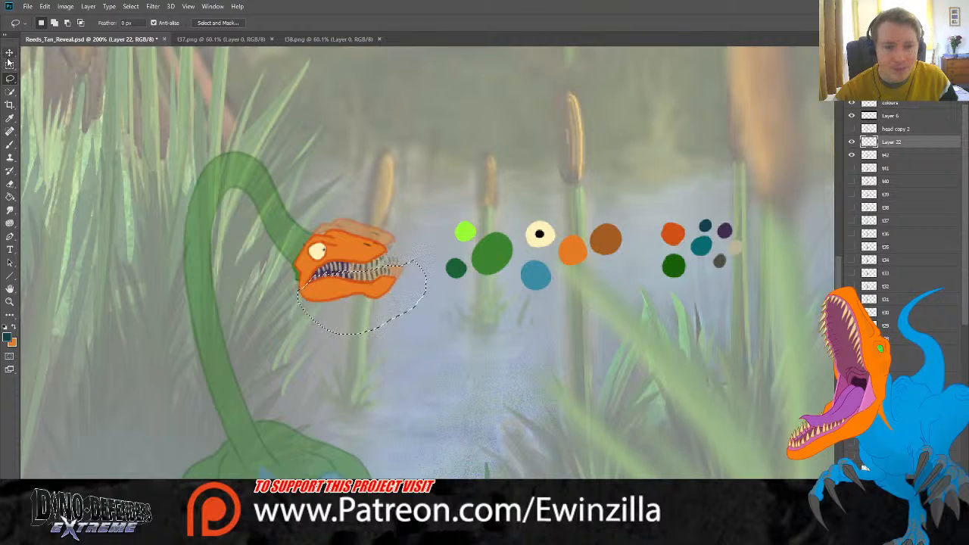
{"action": "key", "text": "ctrl+t"}
{"action": "left_click_drag", "start_coordinate": [319, 293], "coordinate": [311, 290]}
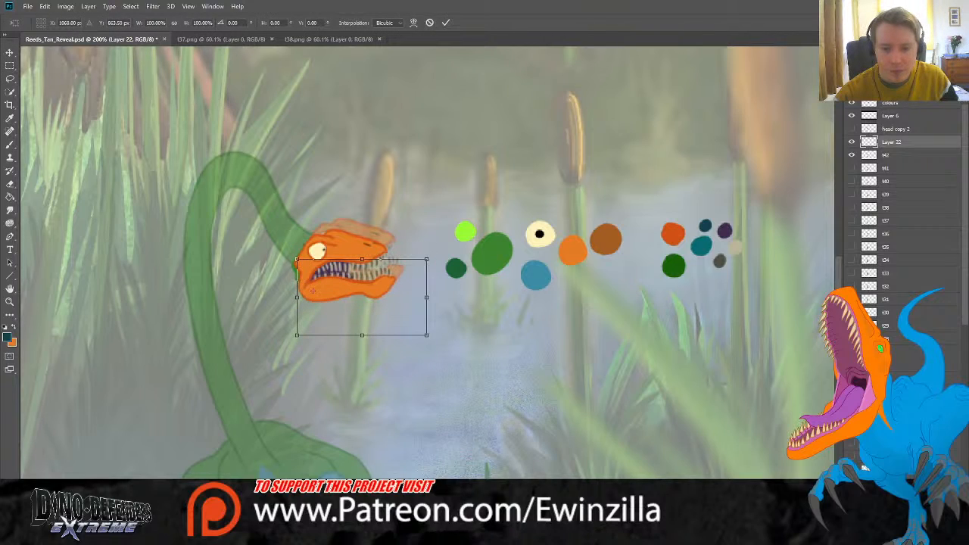
{"action": "left_click_drag", "start_coordinate": [433, 252], "coordinate": [441, 264]}
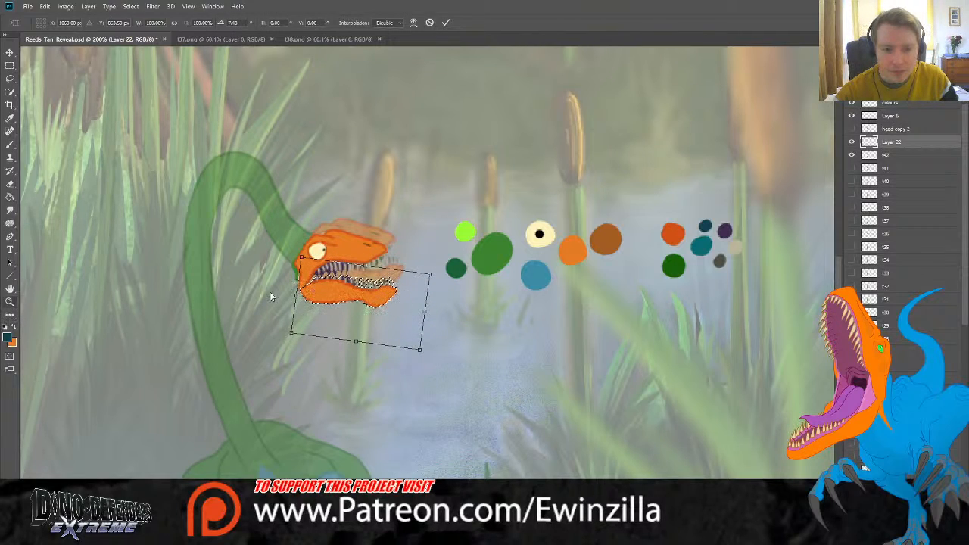
{"action": "key", "text": "Return"}
{"action": "left_click", "coordinate": [375, 281]}
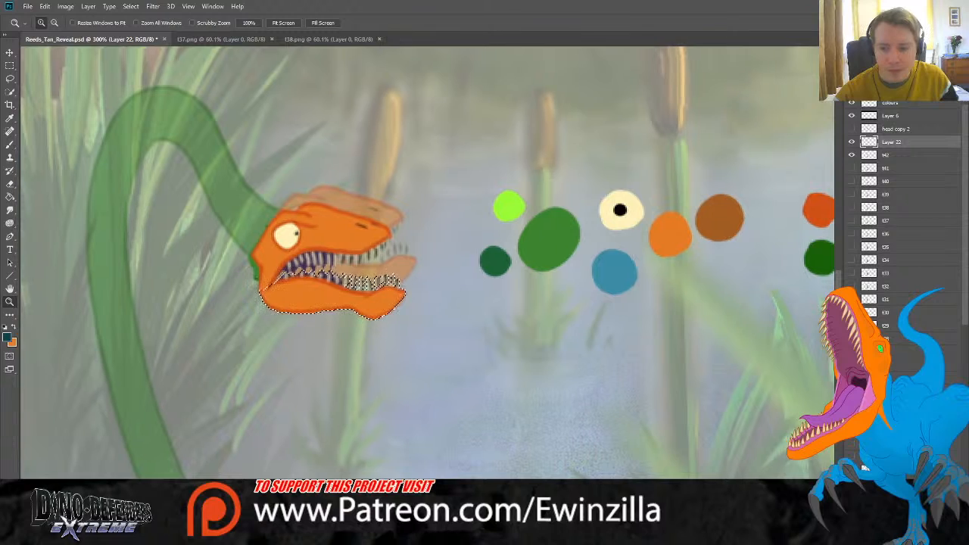
Step: Deselect the jaw and brush the purple palette colour over the gap behind the teeth at the back of the mouth
{"action": "scroll", "coordinate": [375, 281], "scroll_direction": "right", "scroll_amount": 3}
{"action": "left_click", "coordinate": [10, 65]}
{"action": "key", "text": "ctrl+d"}
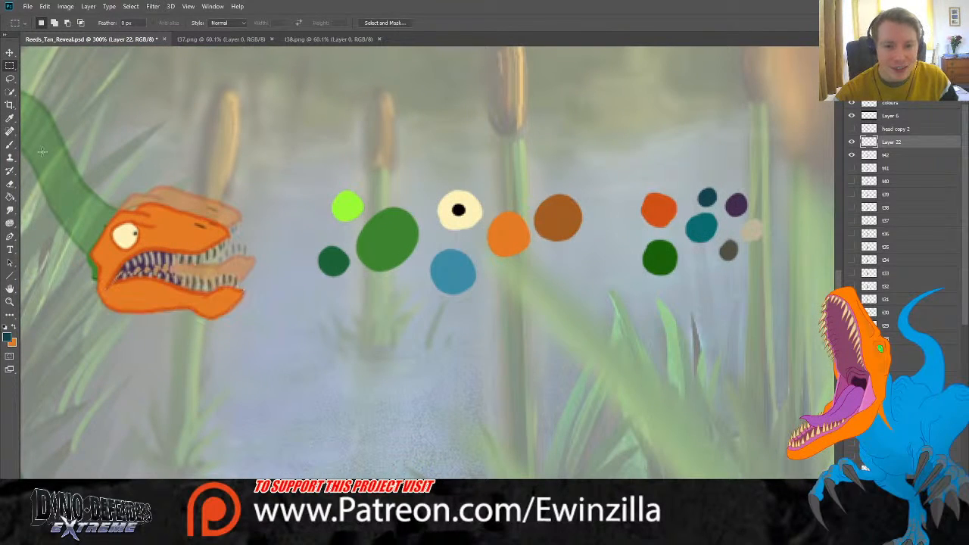
{"action": "left_click", "coordinate": [10, 118]}
{"action": "left_click", "coordinate": [739, 204]}
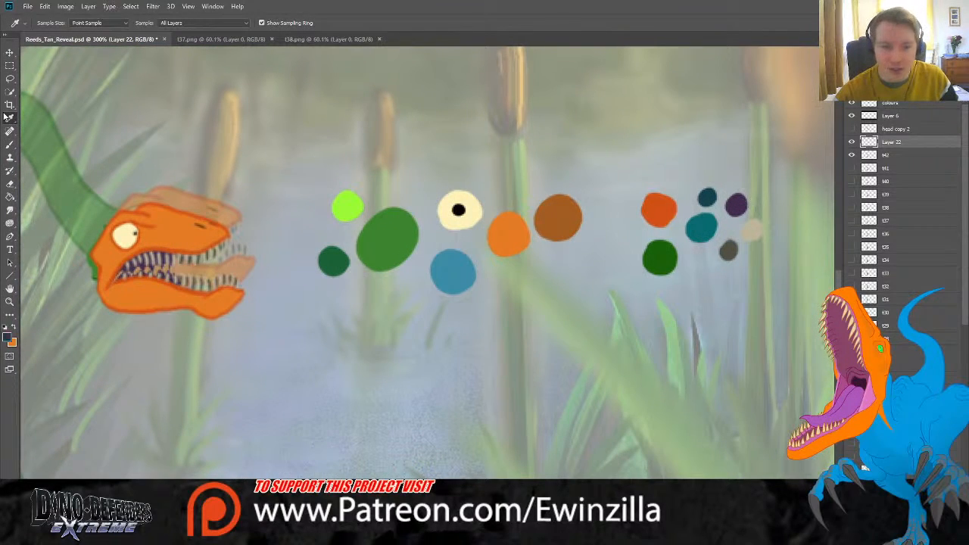
{"action": "left_click", "coordinate": [12, 144]}
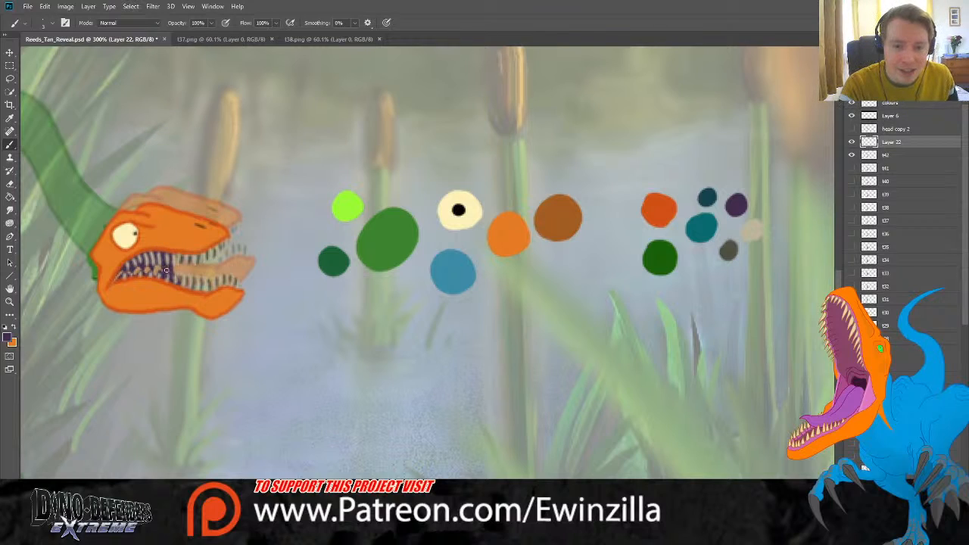
{"action": "left_click_drag", "start_coordinate": [157, 269], "coordinate": [117, 277]}
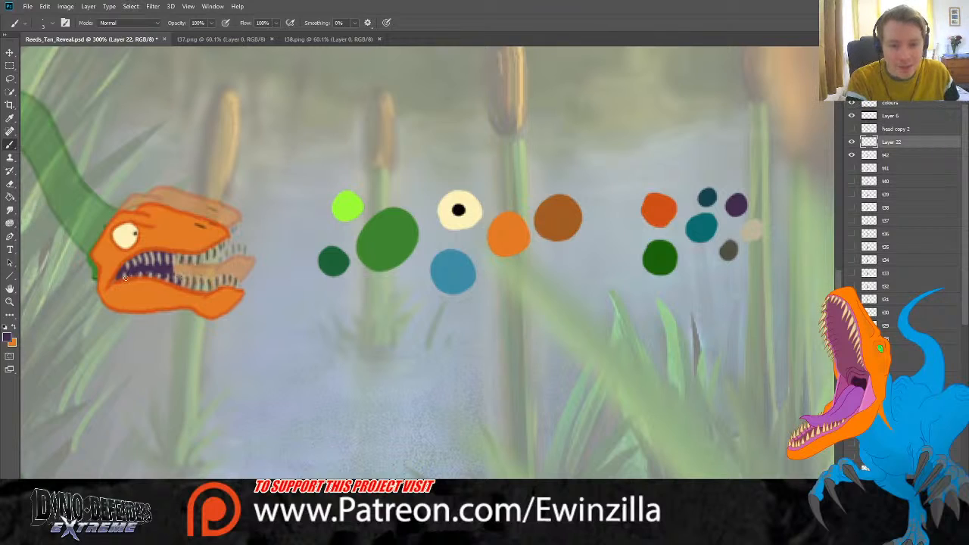
Step: Choose a darker purple, dab it as a new swatch above the purple one on the colours layer, and reselect Layer 22
{"action": "left_click", "coordinate": [10, 117]}
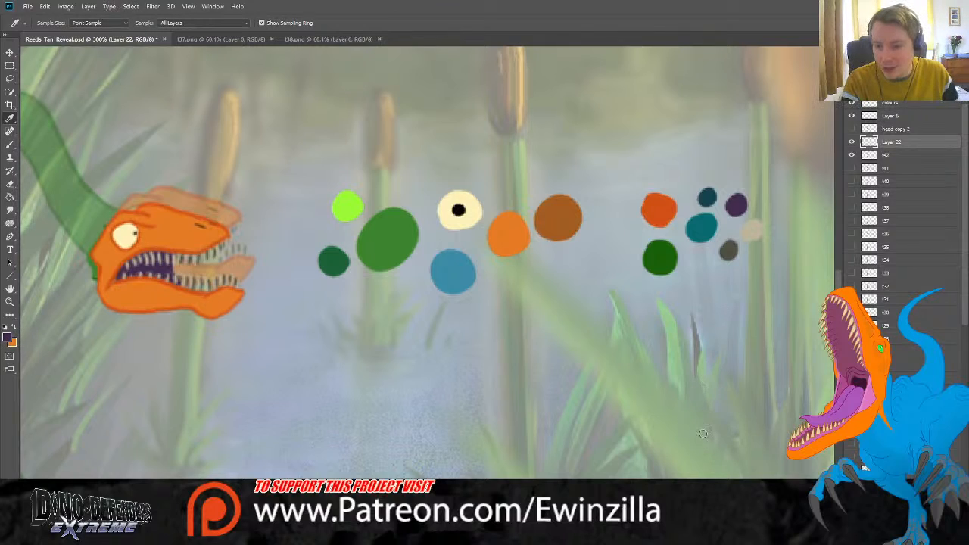
{"action": "key", "text": "Return"}
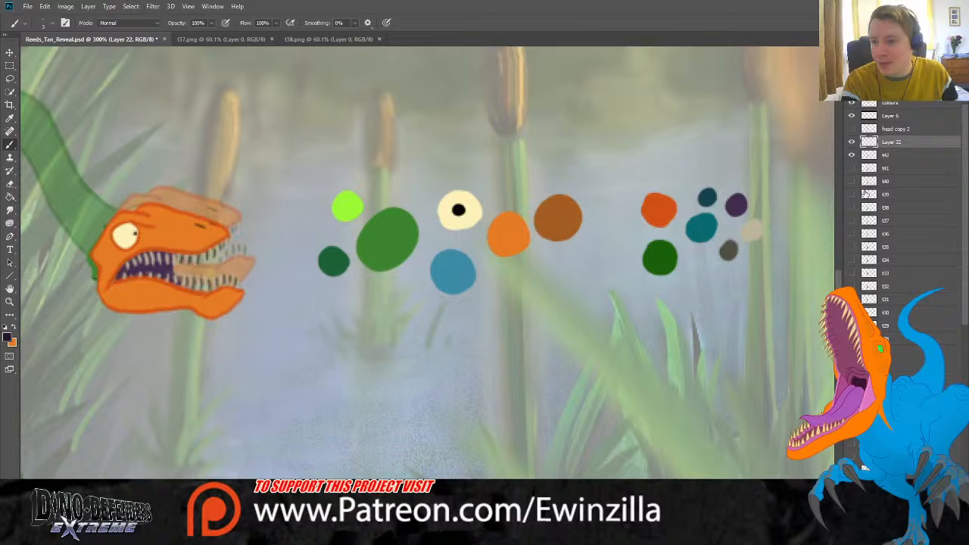
{"action": "left_click", "coordinate": [888, 105]}
{"action": "left_click_drag", "start_coordinate": [727, 175], "coordinate": [727, 176]}
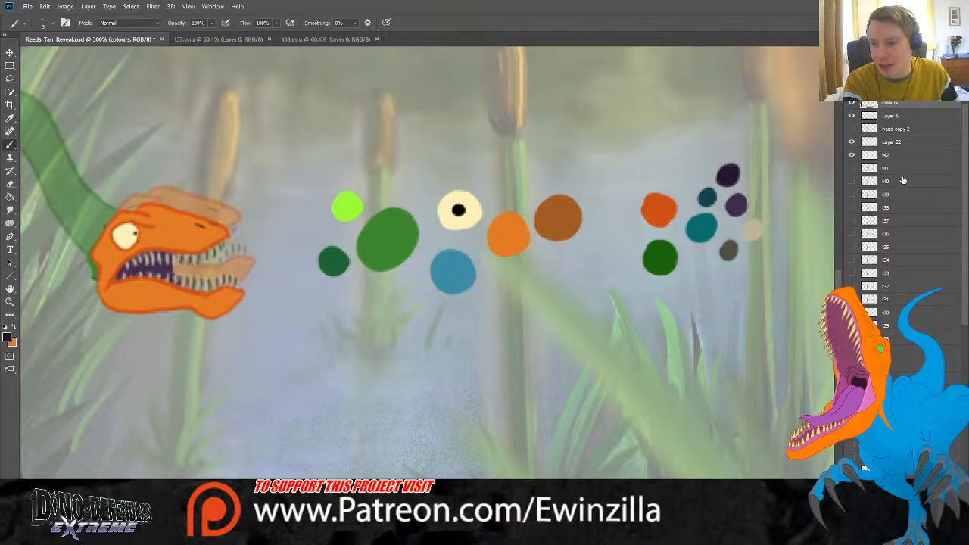
{"action": "left_click", "coordinate": [891, 144]}
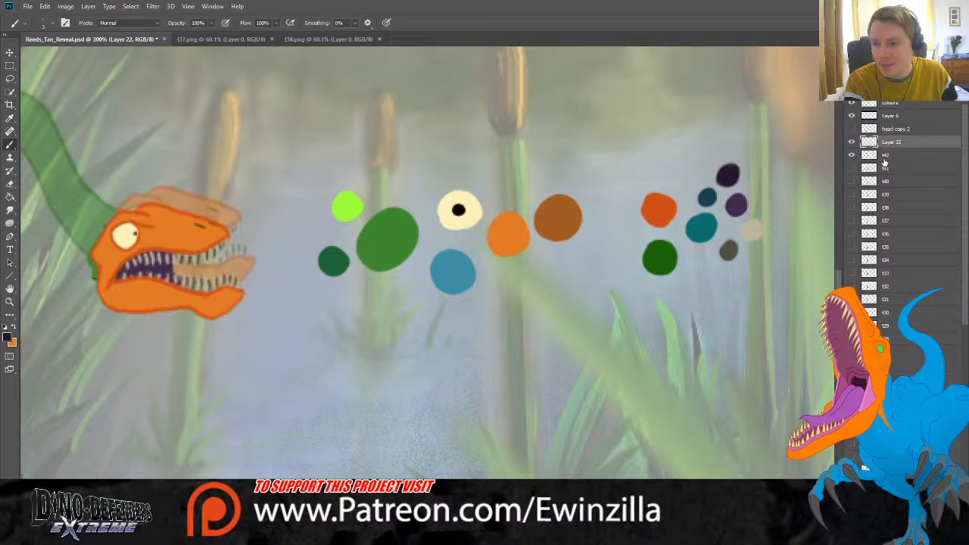
Step: Check the new head against the previous frame and rename Layer 22 as t43
{"action": "left_click", "coordinate": [852, 155]}
{"action": "left_click", "coordinate": [852, 143]}
{"action": "left_click", "coordinate": [851, 143]}
{"action": "double_click", "coordinate": [892, 143]}
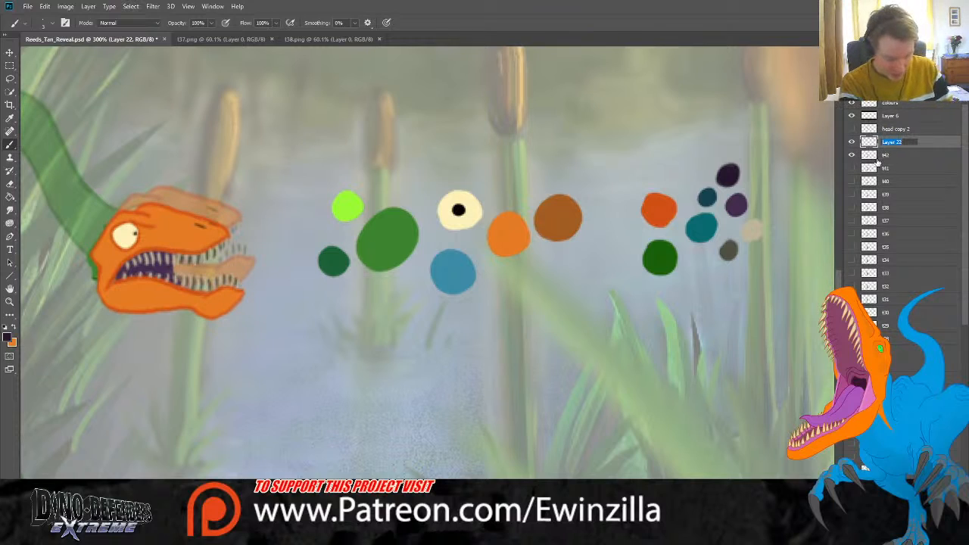
{"action": "type", "text": "t43"}
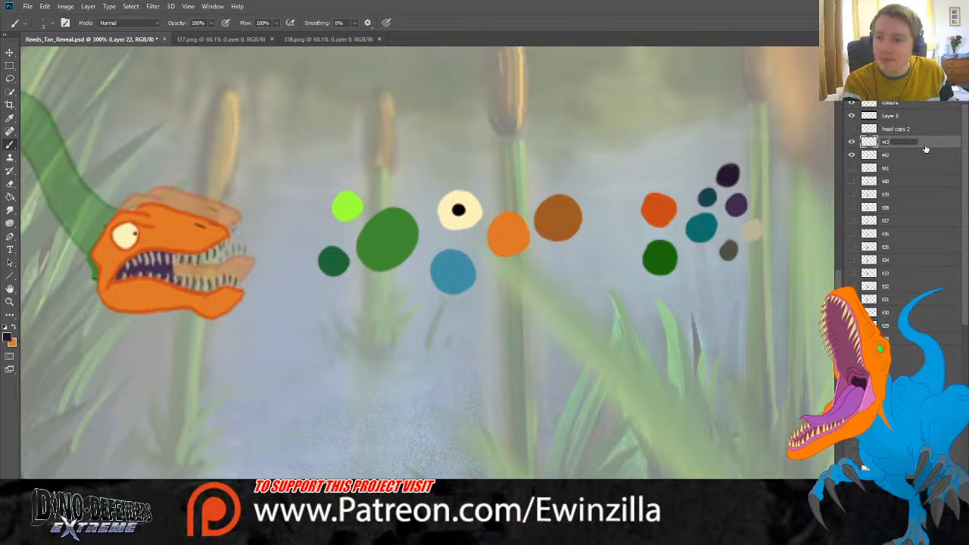
{"action": "key", "text": "Return"}
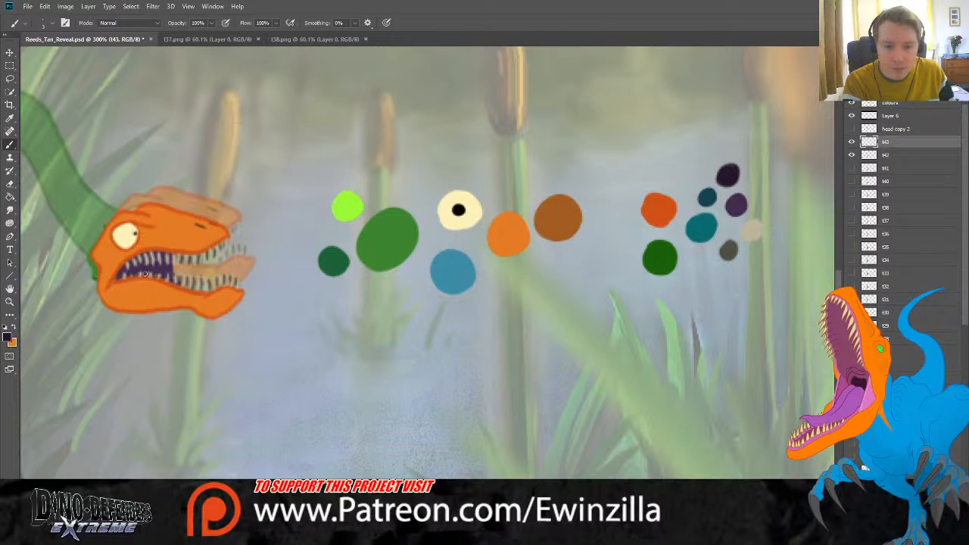
Step: Paint the darkest purple along the mouth opening between the upper and lower teeth on t43
{"action": "mouse_move", "coordinate": [145, 273]}
{"action": "left_mouse_down"}
{"action": "mouse_move", "coordinate": [216, 272]}
{"action": "mouse_move", "coordinate": [179, 276]}
{"action": "mouse_move", "coordinate": [195, 275]}
{"action": "left_mouse_up"}
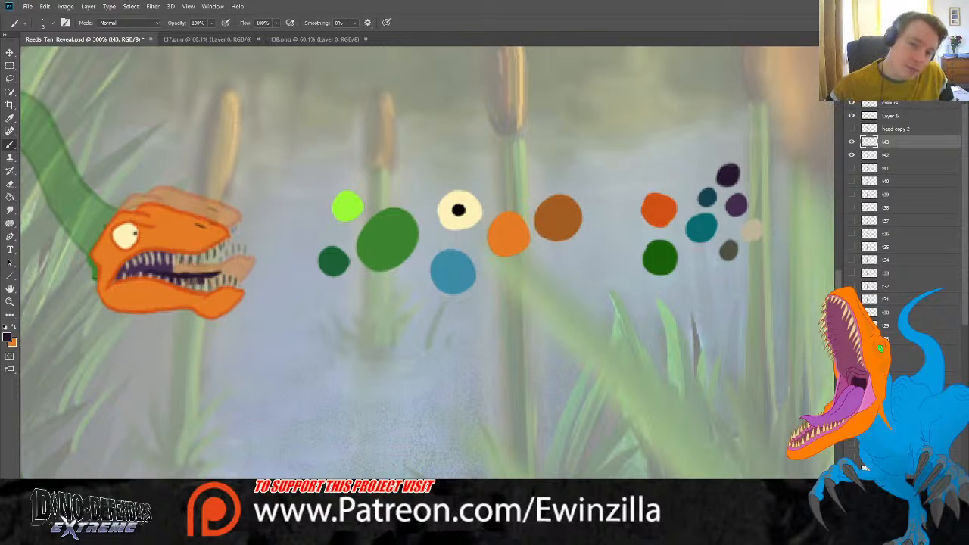
{"action": "scroll", "coordinate": [427, 263], "scroll_direction": "left", "scroll_amount": 3}
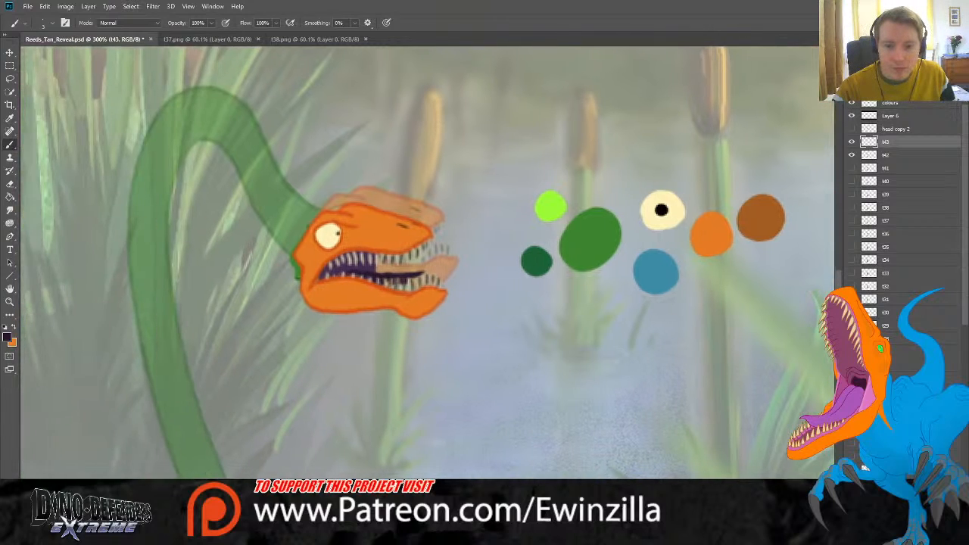
{"action": "scroll", "coordinate": [428, 263], "scroll_direction": "right", "scroll_amount": 1}
{"action": "left_click", "coordinate": [11, 211]}
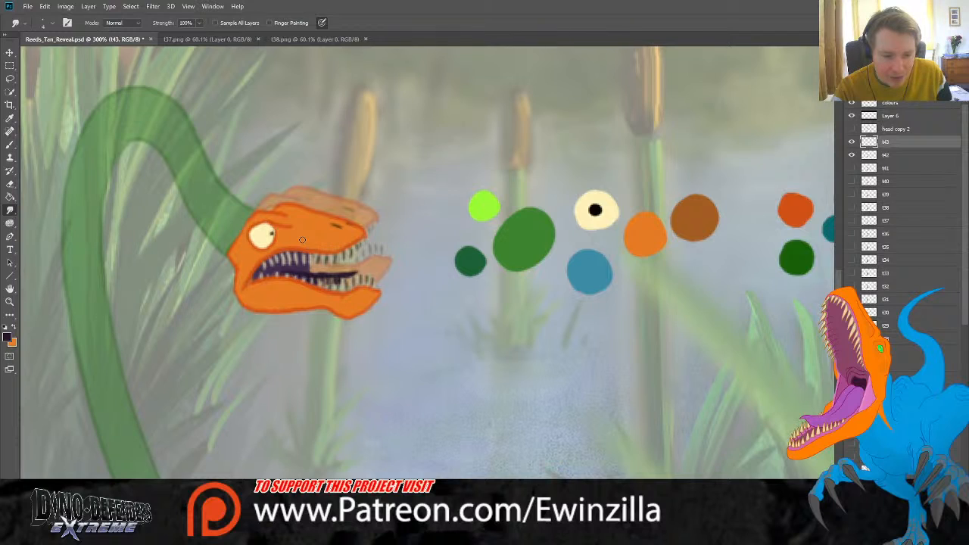
Step: Compare the t43 head with t42 at 200% zoom by toggling the visibility of t43
{"action": "left_click", "coordinate": [10, 301]}
{"action": "left_click", "coordinate": [274, 23]}
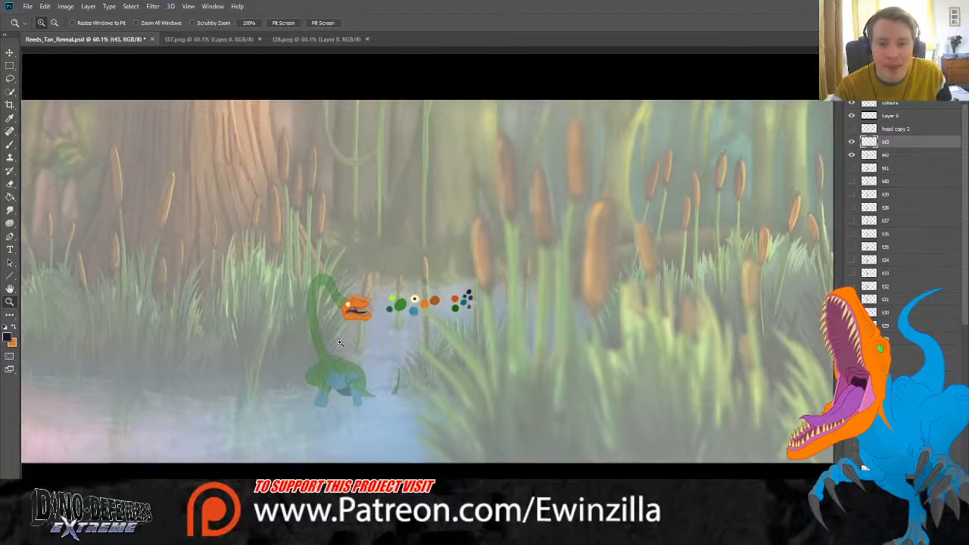
{"action": "left_click", "coordinate": [357, 322]}
{"action": "scroll", "coordinate": [357, 322], "scroll_direction": "down", "scroll_amount": 1}
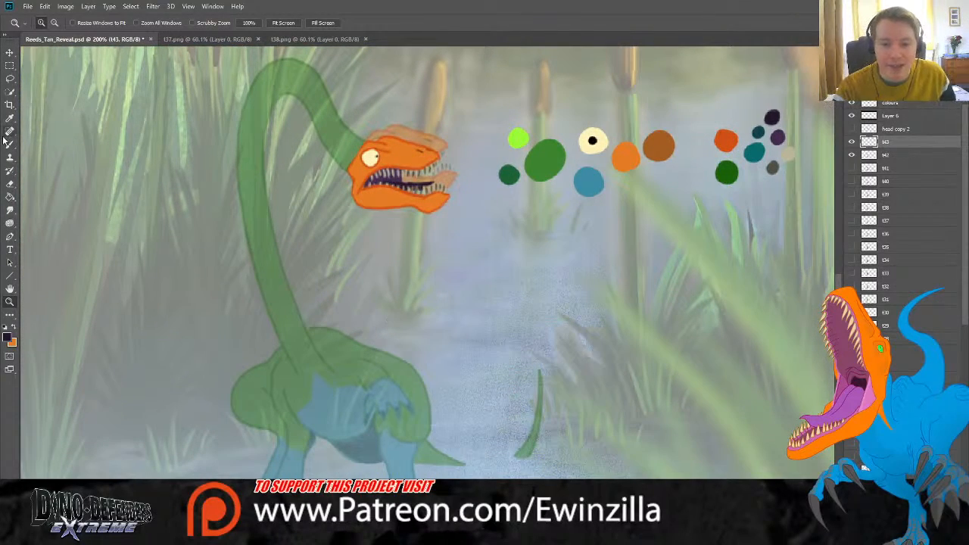
{"action": "left_click", "coordinate": [10, 52]}
{"action": "left_click", "coordinate": [850, 141]}
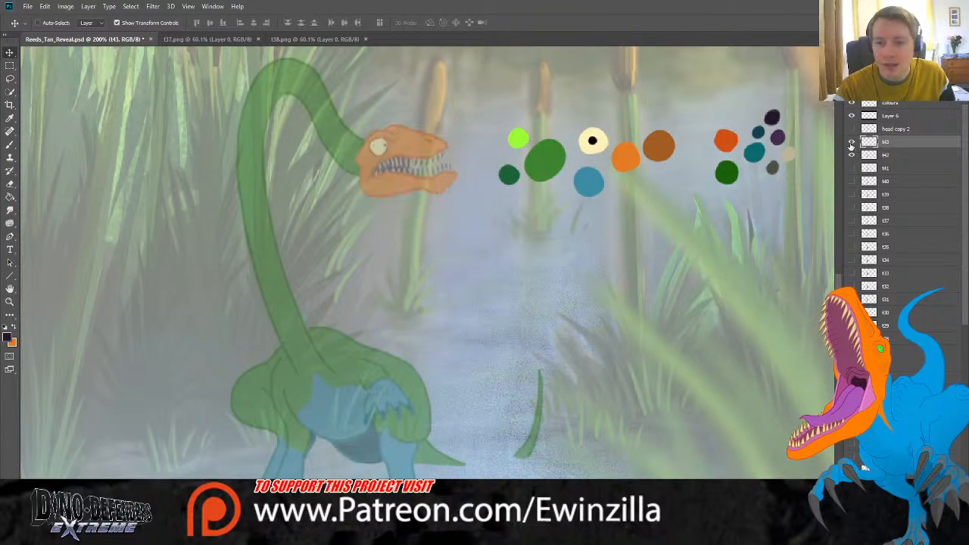
{"action": "left_click", "coordinate": [851, 141]}
{"action": "left_click", "coordinate": [851, 142]}
{"action": "left_click", "coordinate": [851, 141]}
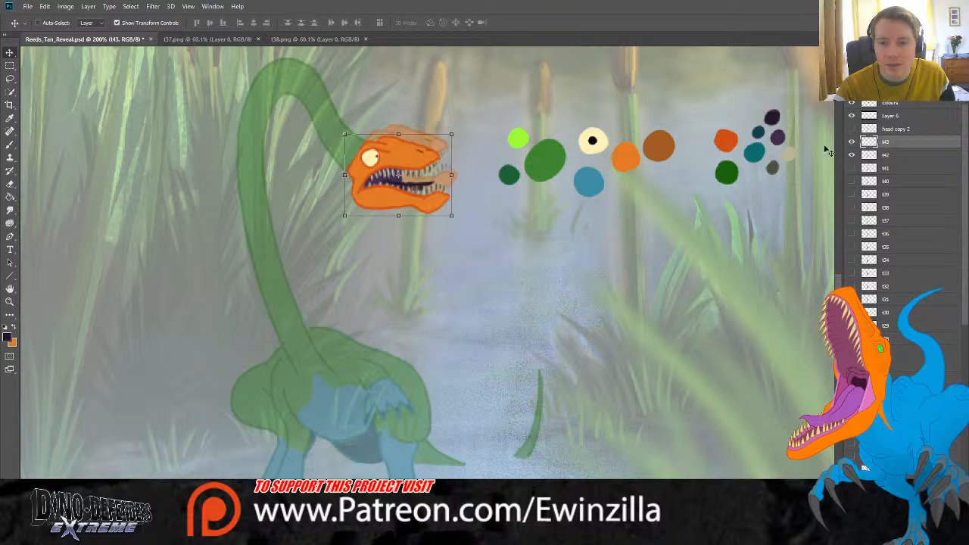
Step: Rotate the t43 head 6.25° counterclockwise, move it 6 px left and 6 px down, and compare it with t42
{"action": "left_click_drag", "start_coordinate": [459, 130], "coordinate": [460, 118]}
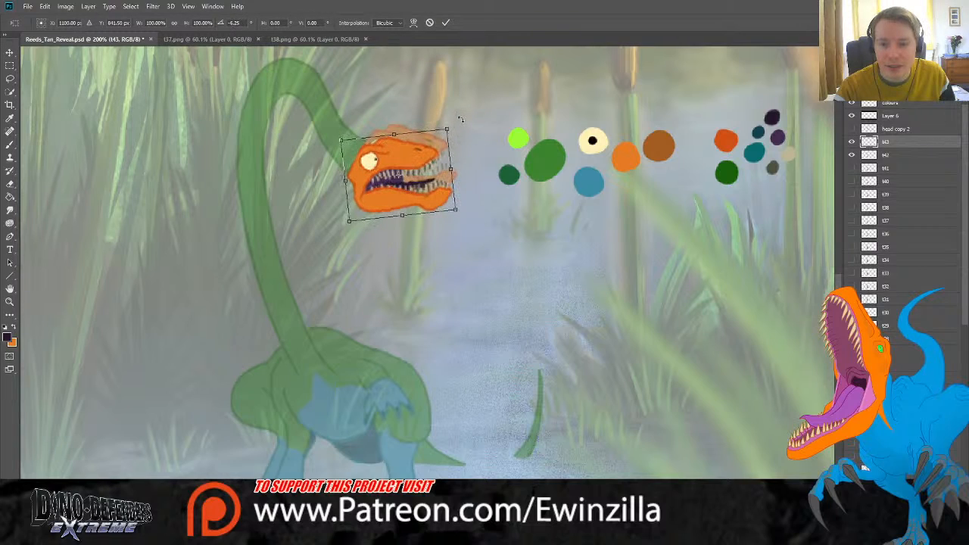
{"action": "left_click_drag", "start_coordinate": [432, 152], "coordinate": [425, 158]}
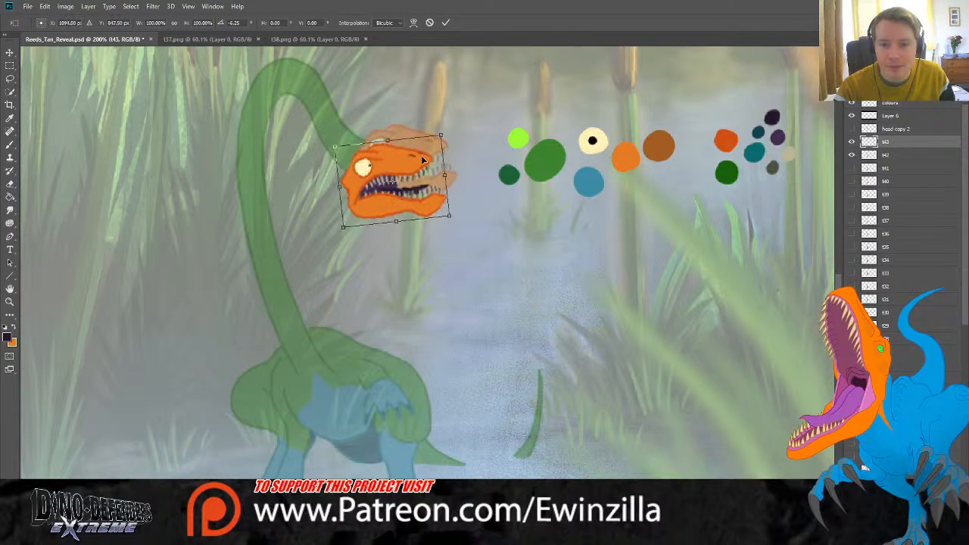
{"action": "left_click", "coordinate": [10, 66]}
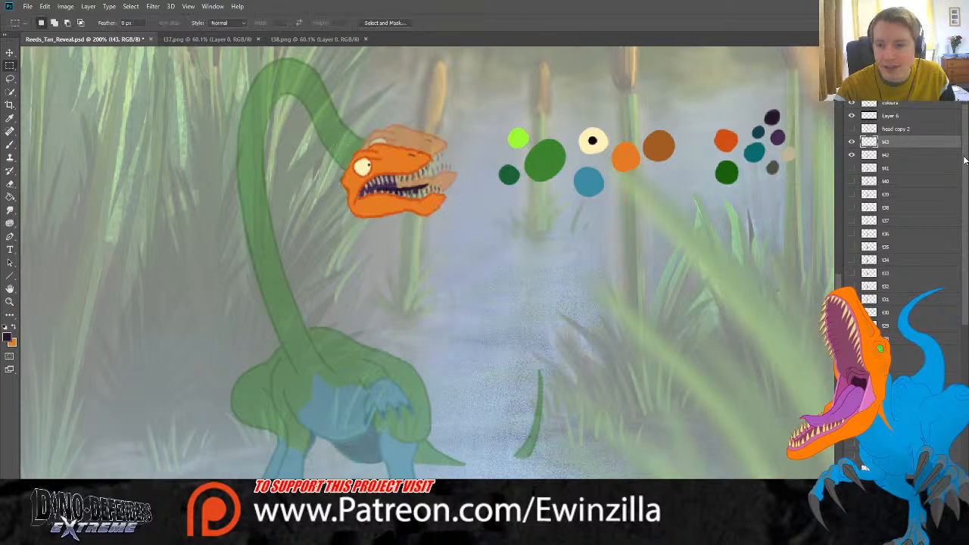
{"action": "left_click", "coordinate": [849, 142]}
{"action": "left_click", "coordinate": [849, 142]}
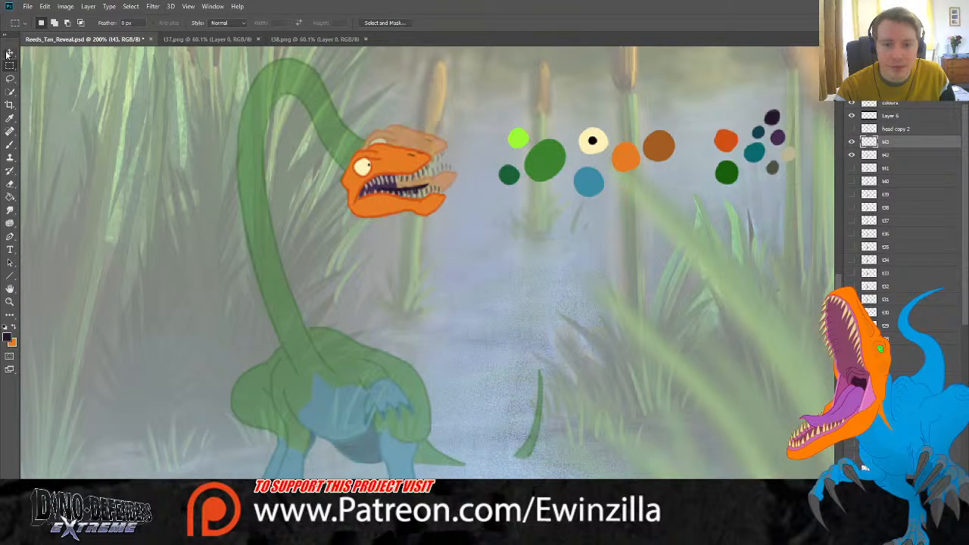
Step: Outline the arched neck from head to body with the dark green swatch colour on a new layer between t43 and t42
{"action": "left_click", "coordinate": [9, 118]}
{"action": "left_click", "coordinate": [730, 168]}
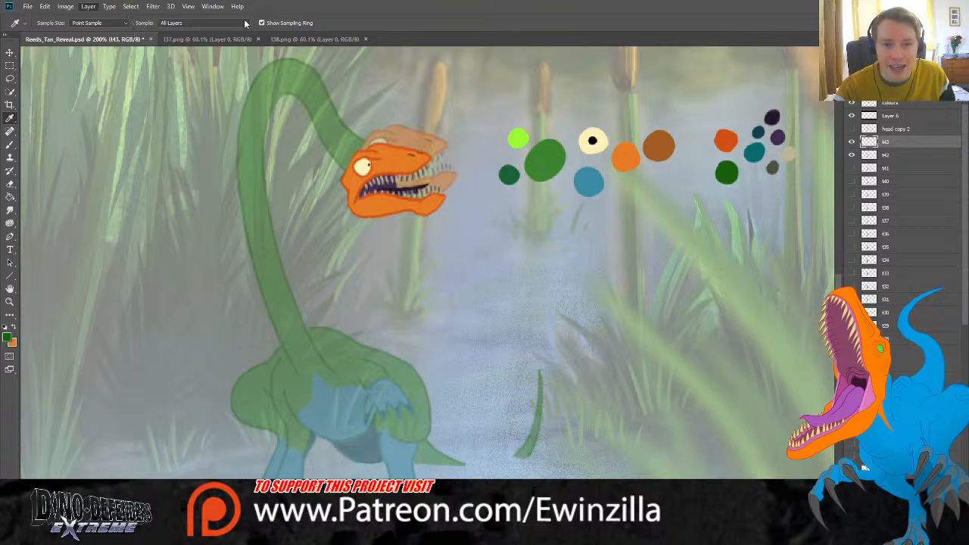
{"action": "key", "text": "ctrl+shift+alt+n"}
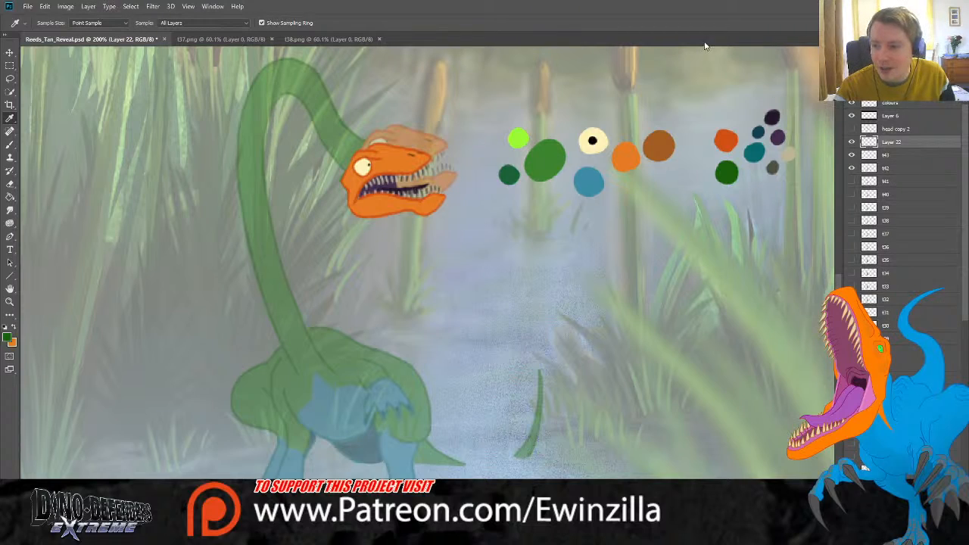
{"action": "left_click_drag", "start_coordinate": [899, 144], "coordinate": [896, 158]}
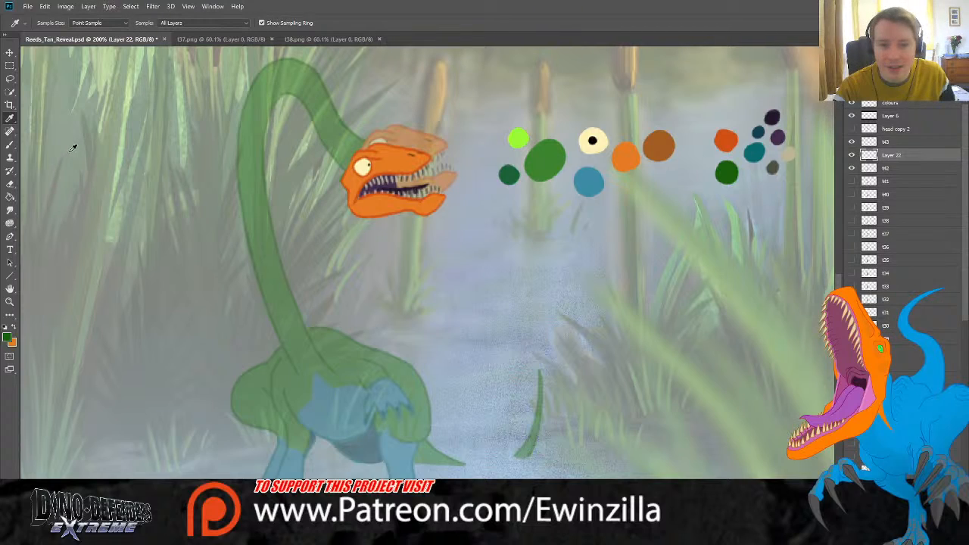
{"action": "left_click", "coordinate": [9, 144]}
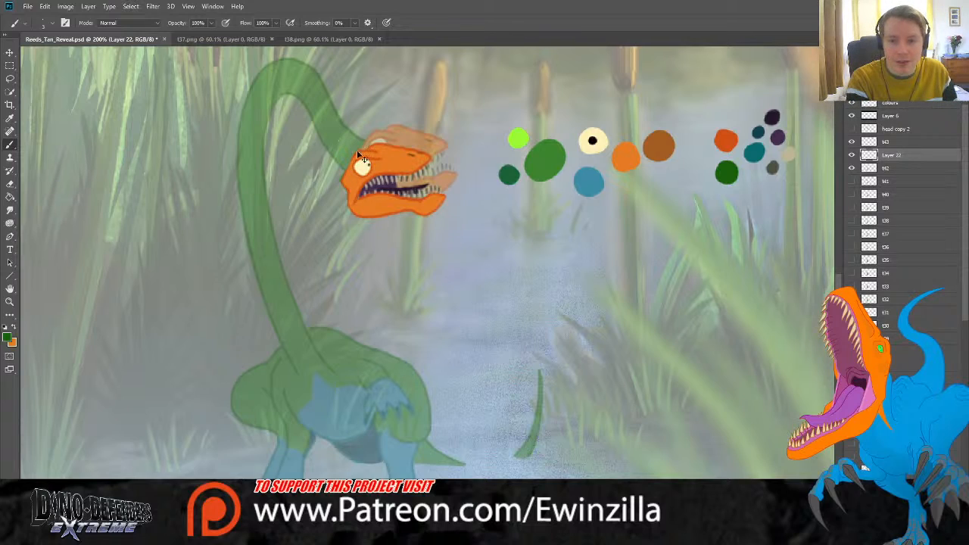
{"action": "mouse_move", "coordinate": [356, 160]}
{"action": "left_mouse_down"}
{"action": "mouse_move", "coordinate": [323, 131]}
{"action": "mouse_move", "coordinate": [294, 75]}
{"action": "mouse_move", "coordinate": [252, 77]}
{"action": "mouse_move", "coordinate": [231, 102]}
{"action": "mouse_move", "coordinate": [223, 141]}
{"action": "mouse_move", "coordinate": [231, 239]}
{"action": "mouse_move", "coordinate": [255, 308]}
{"action": "mouse_move", "coordinate": [300, 372]}
{"action": "mouse_move", "coordinate": [295, 327]}
{"action": "mouse_move", "coordinate": [252, 220]}
{"action": "mouse_move", "coordinate": [246, 154]}
{"action": "mouse_move", "coordinate": [262, 100]}
{"action": "mouse_move", "coordinate": [284, 101]}
{"action": "mouse_move", "coordinate": [305, 156]}
{"action": "mouse_move", "coordinate": [345, 198]}
{"action": "left_mouse_up"}
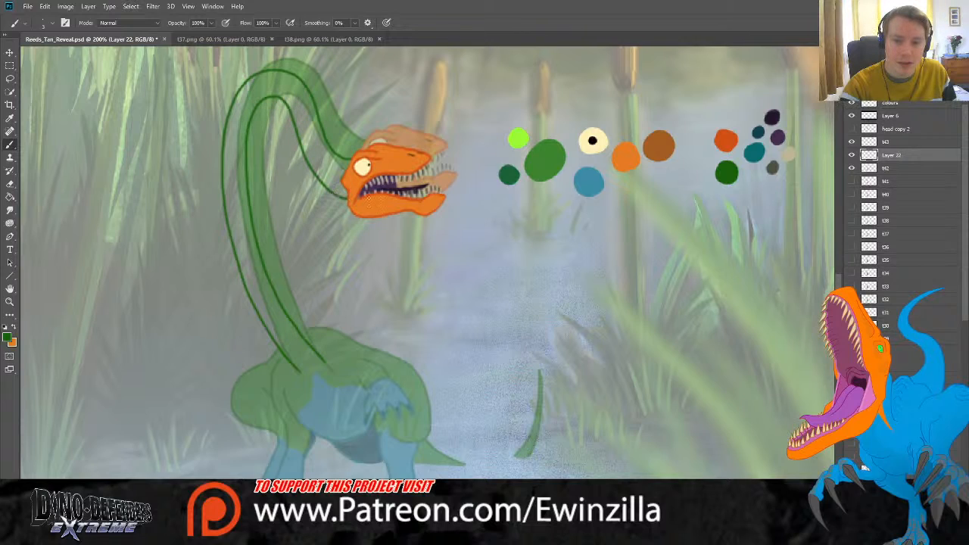
Step: Merge the neck outline layer with t43 and toggle its visibility to compare the pose with t42
{"action": "left_click", "coordinate": [852, 155]}
{"action": "left_click", "coordinate": [851, 155]}
{"action": "left_click", "coordinate": [852, 156]}
{"action": "left_click", "coordinate": [851, 155]}
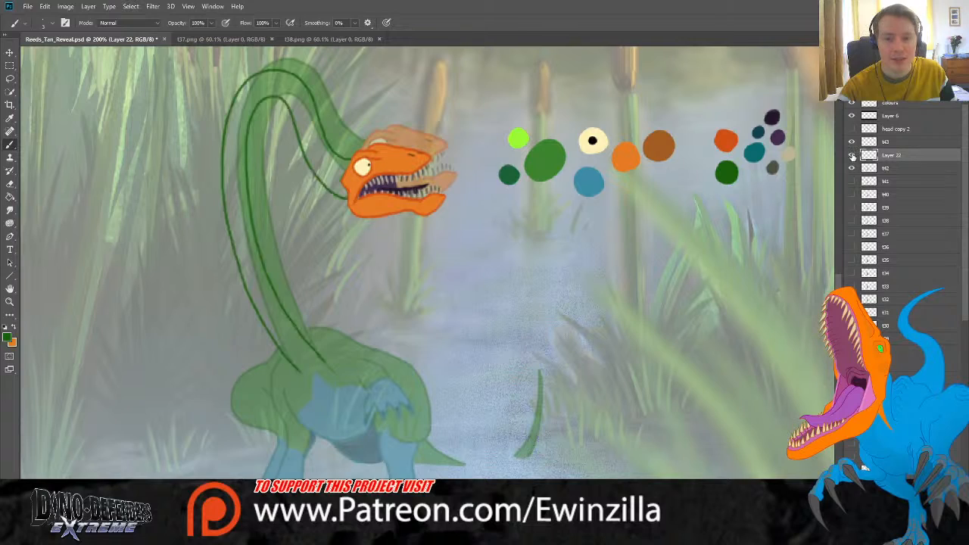
{"action": "left_click", "coordinate": [902, 142], "text": "shift"}
{"action": "key", "text": "ctrl+e"}
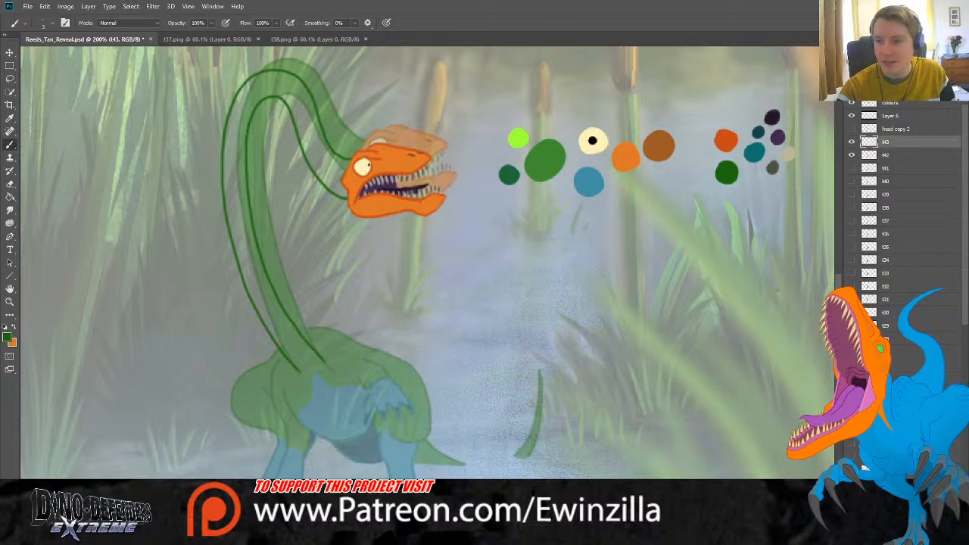
{"action": "left_click", "coordinate": [851, 143]}
{"action": "left_click", "coordinate": [851, 142]}
{"action": "left_click", "coordinate": [851, 143]}
{"action": "left_click", "coordinate": [851, 142]}
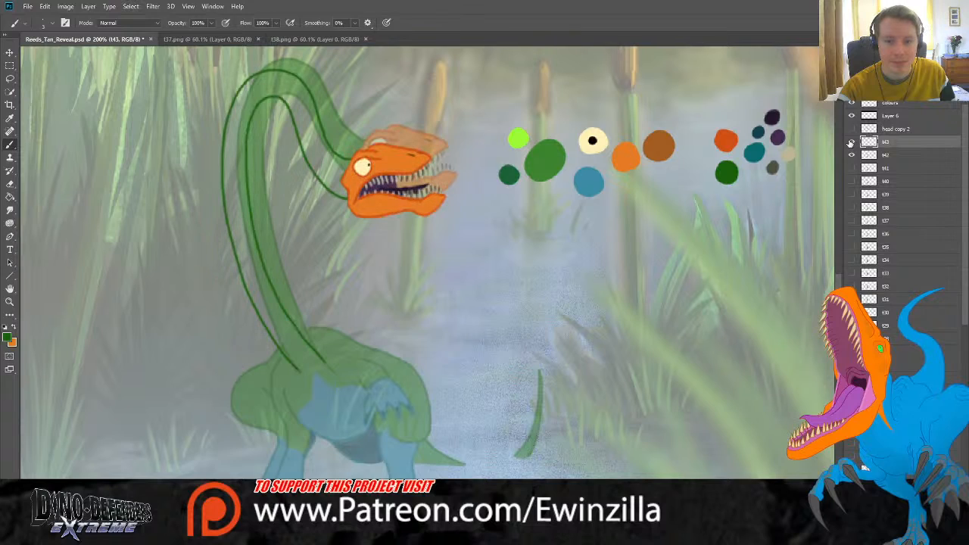
{"action": "left_click", "coordinate": [851, 142]}
{"action": "left_click", "coordinate": [850, 142]}
Step: Outline the left thigh, the inner leg lines beside the belly and the right shoulder curve in dark green on t43
{"action": "scroll", "coordinate": [516, 323], "scroll_direction": "down", "scroll_amount": 2}
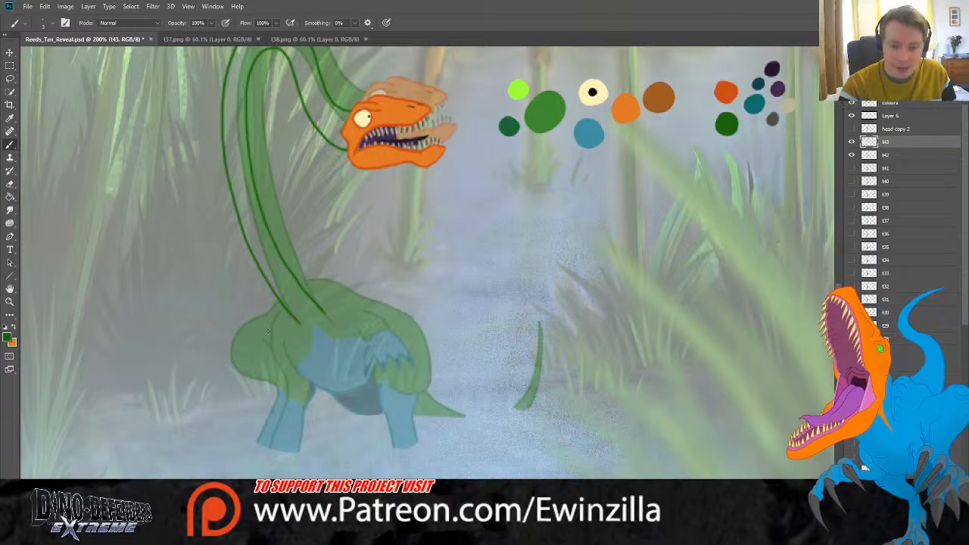
{"action": "mouse_move", "coordinate": [280, 321]}
{"action": "left_mouse_down"}
{"action": "mouse_move", "coordinate": [294, 399]}
{"action": "mouse_move", "coordinate": [311, 389]}
{"action": "left_mouse_up"}
{"action": "left_click_drag", "start_coordinate": [285, 339], "coordinate": [301, 379]}
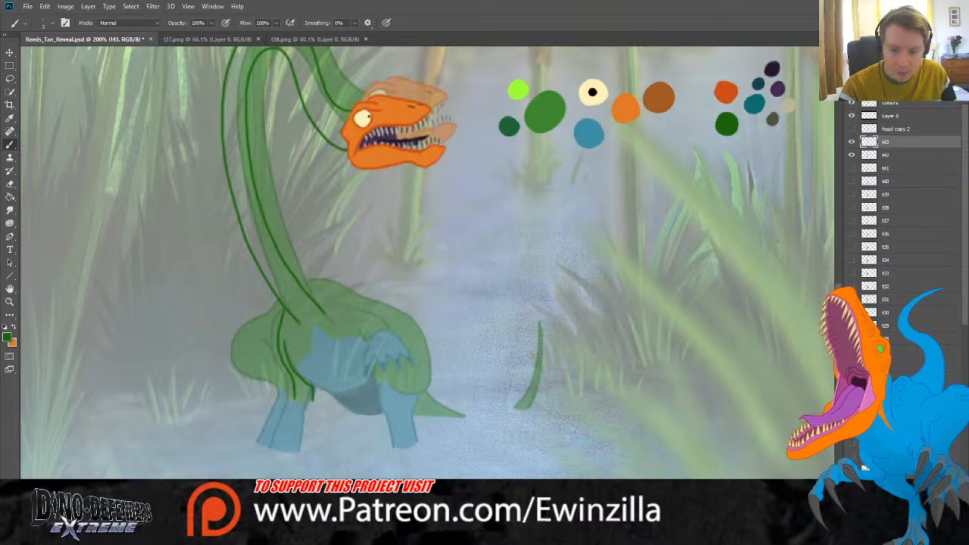
{"action": "left_click_drag", "start_coordinate": [350, 306], "coordinate": [387, 327]}
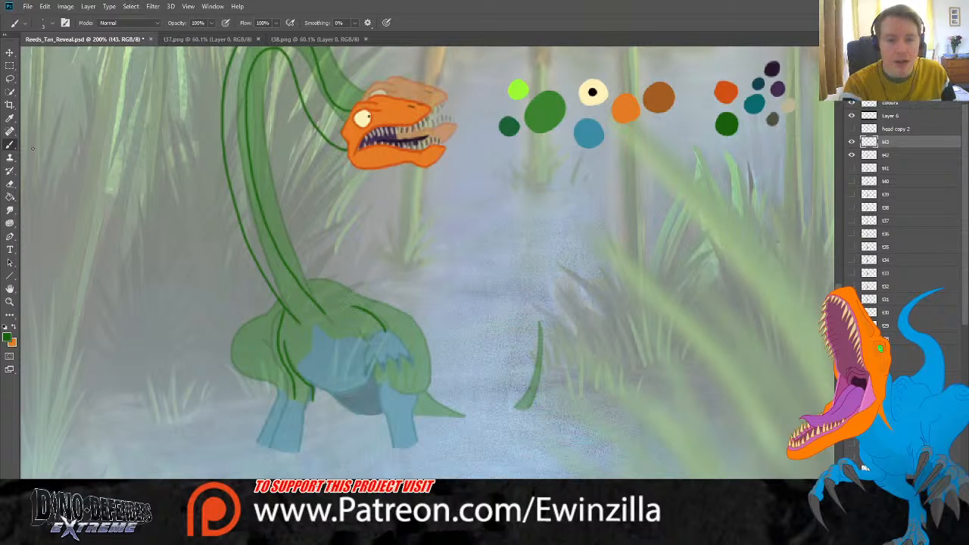
{"action": "mouse_move", "coordinate": [279, 301]}
{"action": "left_mouse_down"}
{"action": "mouse_move", "coordinate": [245, 339]}
{"action": "mouse_move", "coordinate": [242, 361]}
{"action": "mouse_move", "coordinate": [277, 390]}
{"action": "left_mouse_up"}
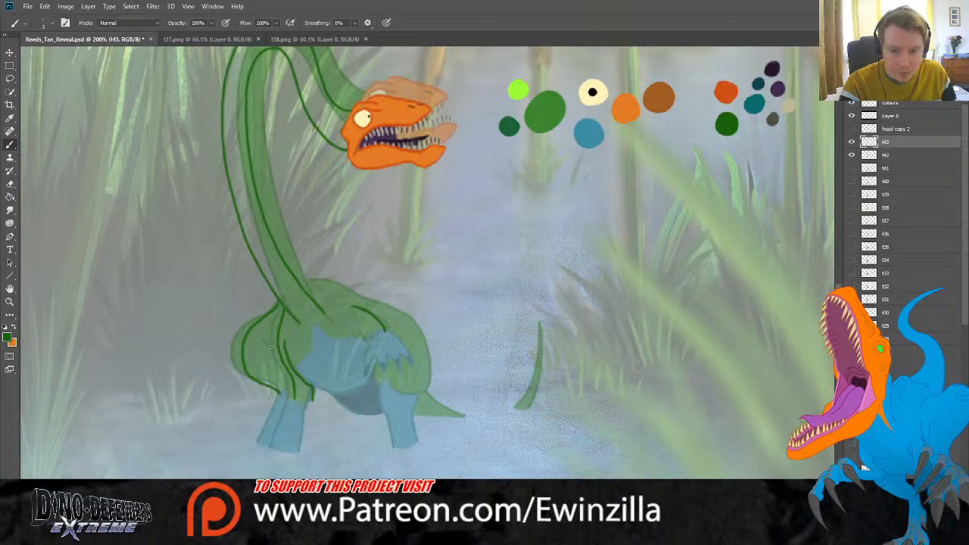
Step: Add a short dark green muscle fold line inside the left thigh
{"action": "left_click_drag", "start_coordinate": [273, 341], "coordinate": [285, 383]}
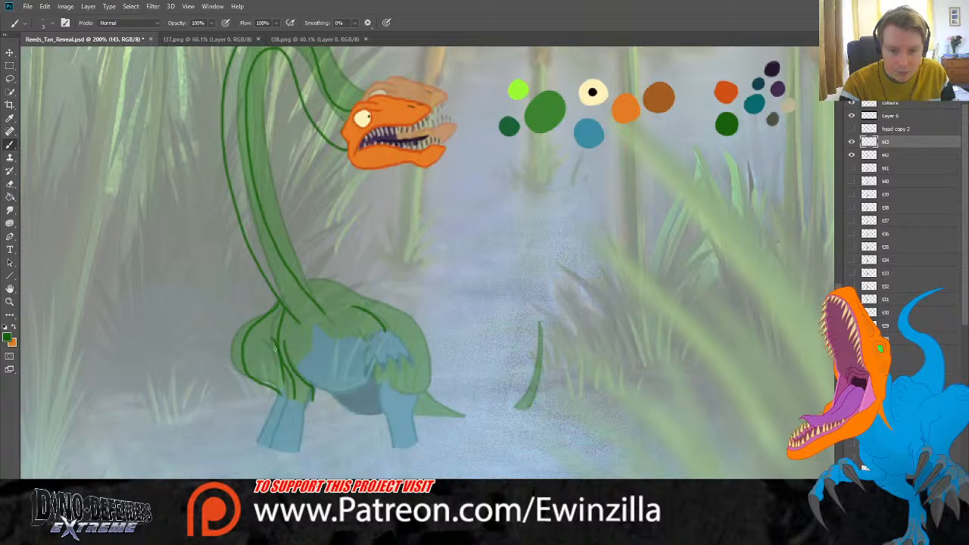
{"action": "key", "text": "ctrl+z"}
{"action": "left_click_drag", "start_coordinate": [267, 342], "coordinate": [288, 386]}
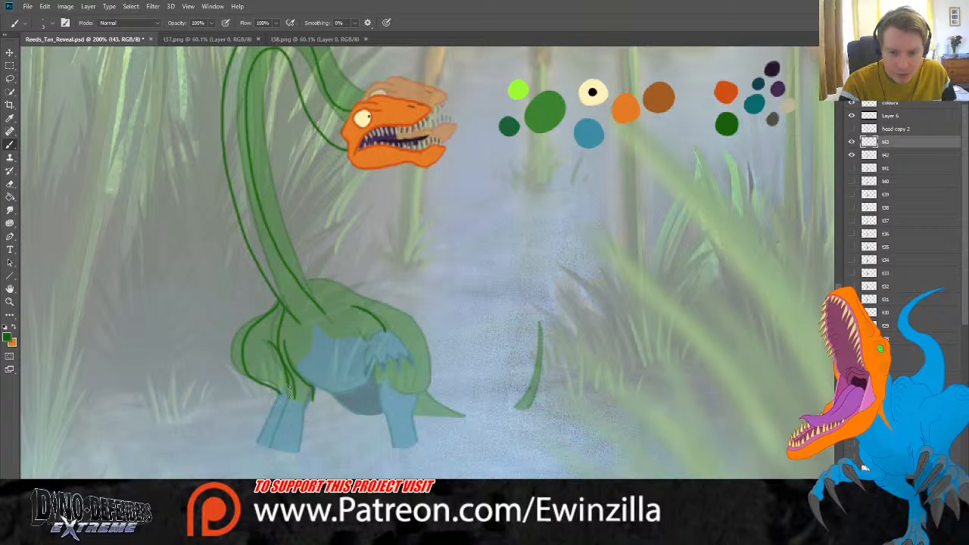
{"action": "key", "text": "ctrl+z"}
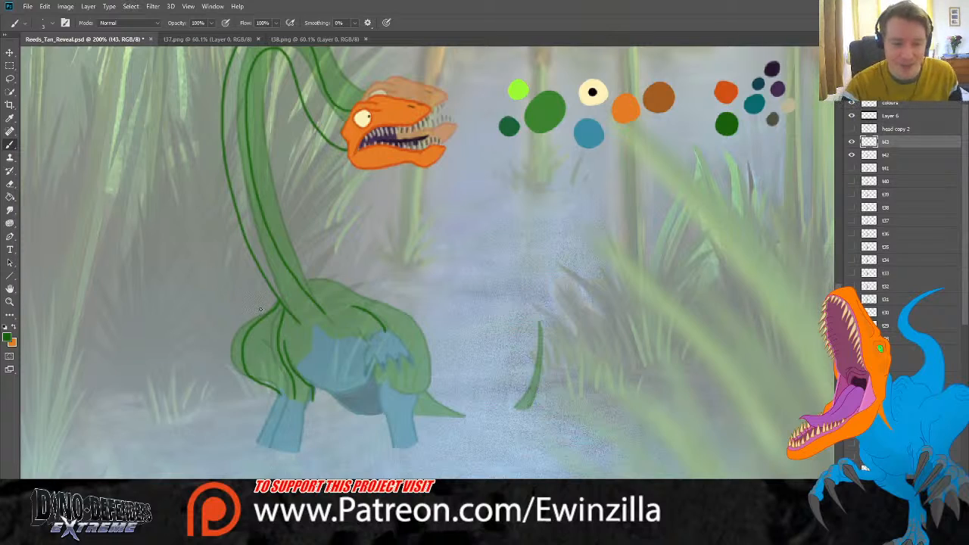
{"action": "left_click_drag", "start_coordinate": [269, 334], "coordinate": [283, 364]}
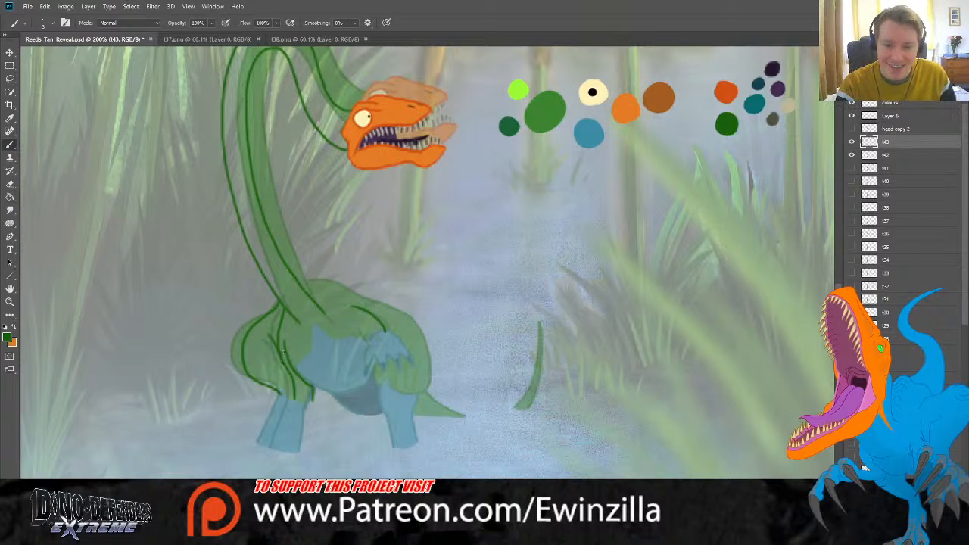
Step: Outline the back from the neck base down around the right thigh in dark green
{"action": "left_click_drag", "start_coordinate": [303, 292], "coordinate": [371, 302]}
{"action": "key", "text": "ctrl+z"}
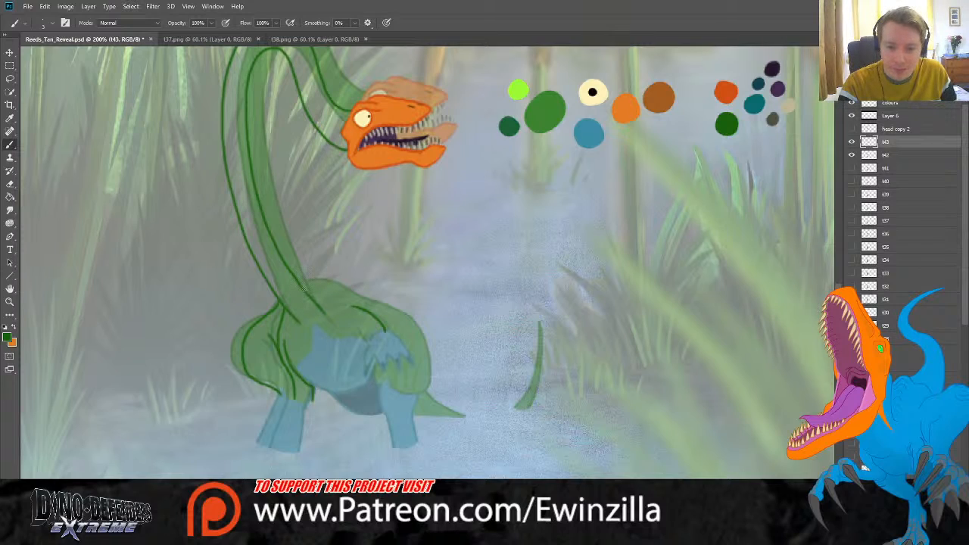
{"action": "mouse_move", "coordinate": [303, 287]}
{"action": "left_mouse_down"}
{"action": "mouse_move", "coordinate": [406, 317]}
{"action": "mouse_move", "coordinate": [417, 364]}
{"action": "mouse_move", "coordinate": [390, 389]}
{"action": "left_mouse_up"}
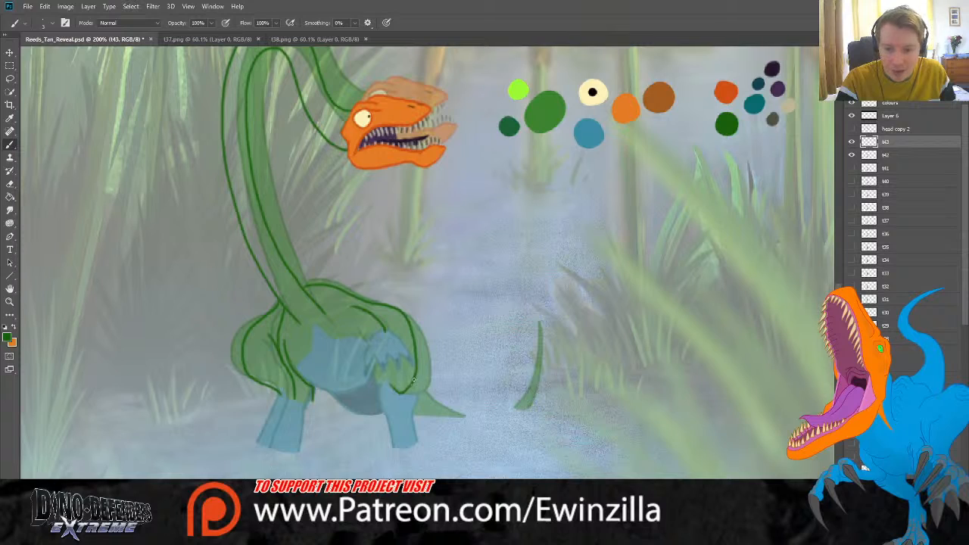
{"action": "left_click_drag", "start_coordinate": [413, 383], "coordinate": [462, 416]}
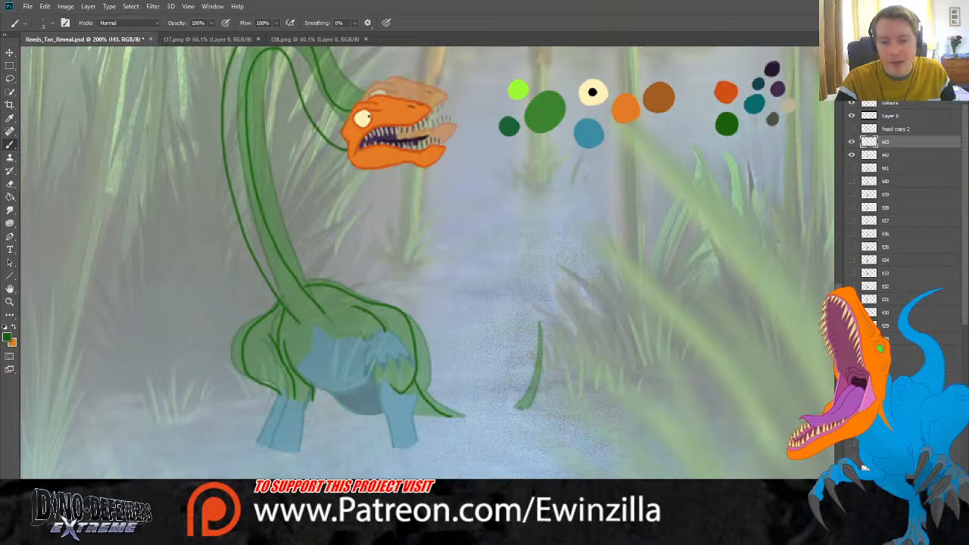
{"action": "key", "text": "ctrl+z"}
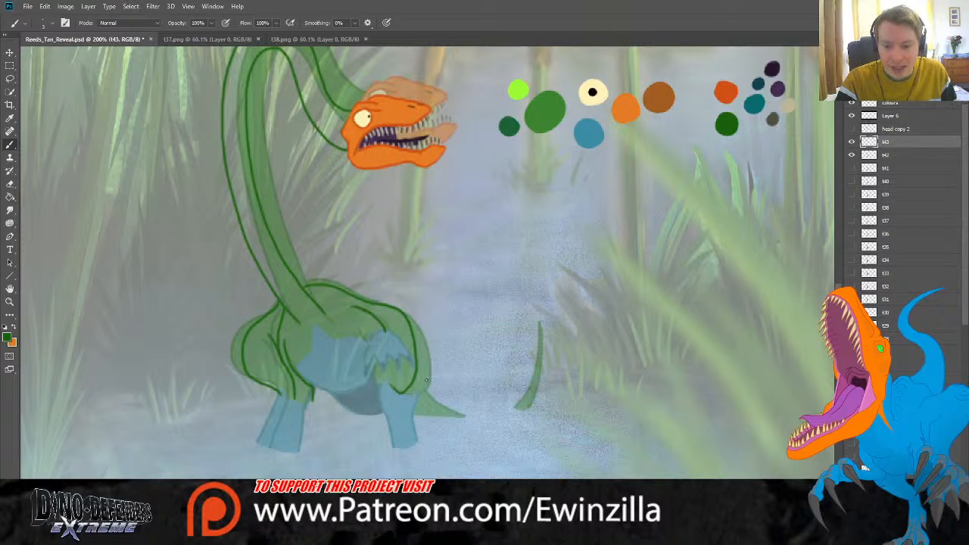
Step: Sample the teal swatch and draw the inner edge and middle line of the left lower leg
{"action": "key", "text": "i"}
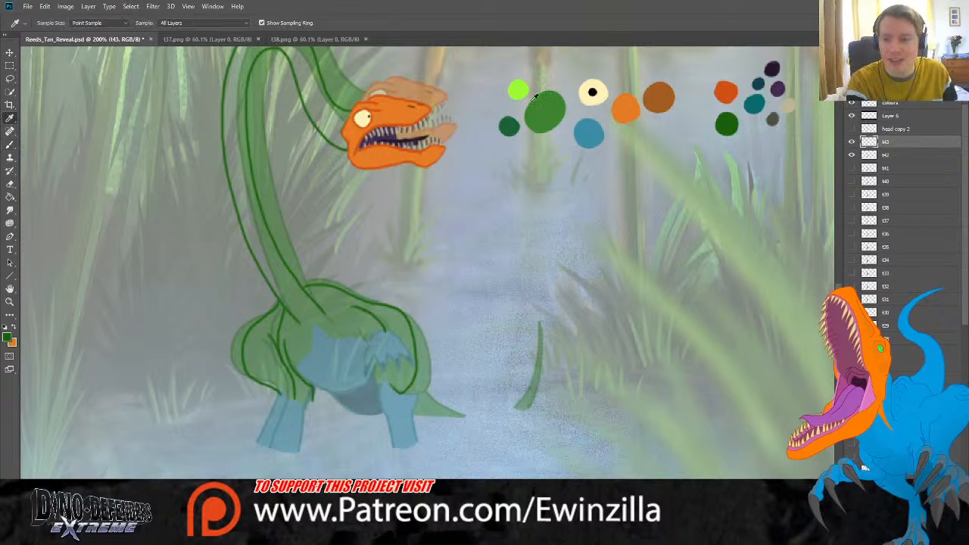
{"action": "key", "text": "b"}
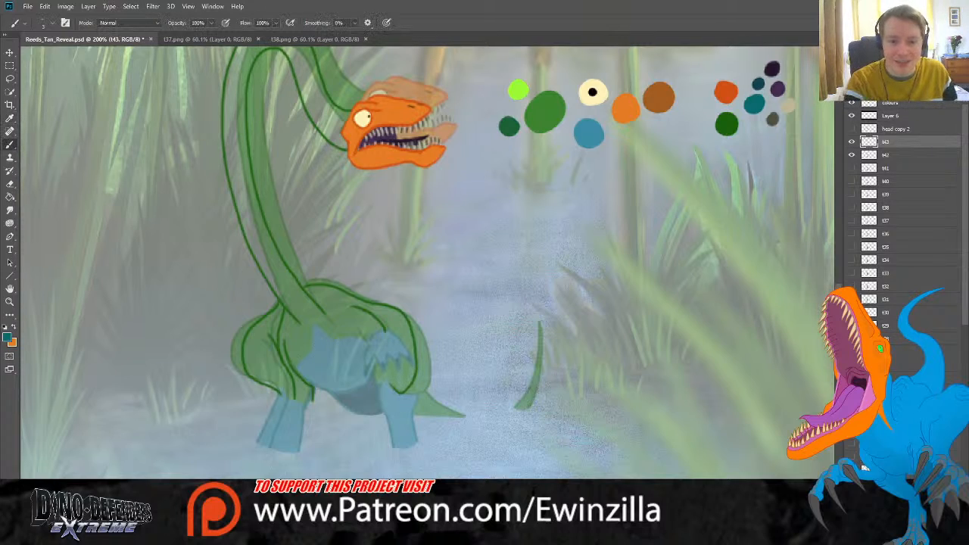
{"action": "left_click_drag", "start_coordinate": [294, 398], "coordinate": [276, 443]}
{"action": "left_click_drag", "start_coordinate": [312, 401], "coordinate": [299, 449]}
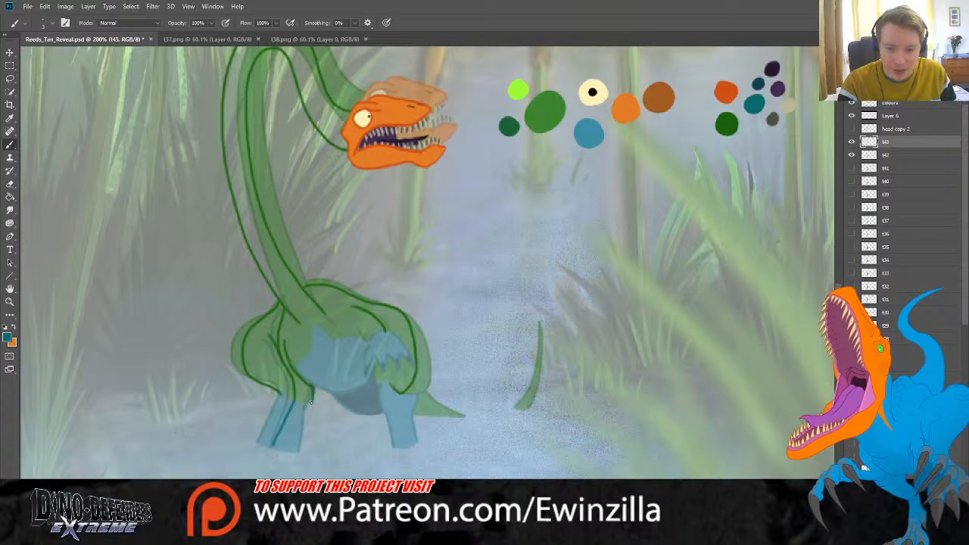
{"action": "left_click_drag", "start_coordinate": [311, 401], "coordinate": [301, 450]}
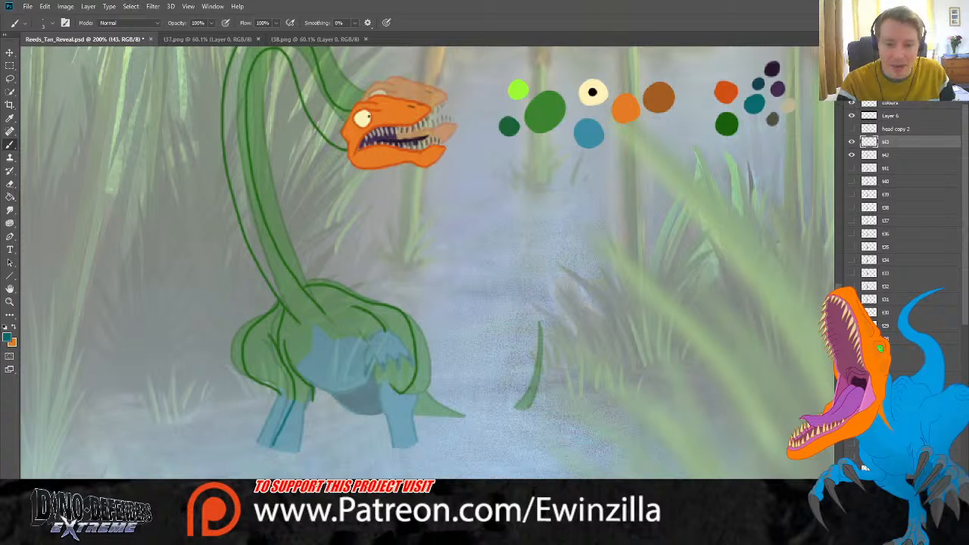
{"action": "key", "text": "ctrl+z"}
{"action": "left_click_drag", "start_coordinate": [311, 401], "coordinate": [300, 449]}
{"action": "left_click_drag", "start_coordinate": [293, 400], "coordinate": [277, 447]}
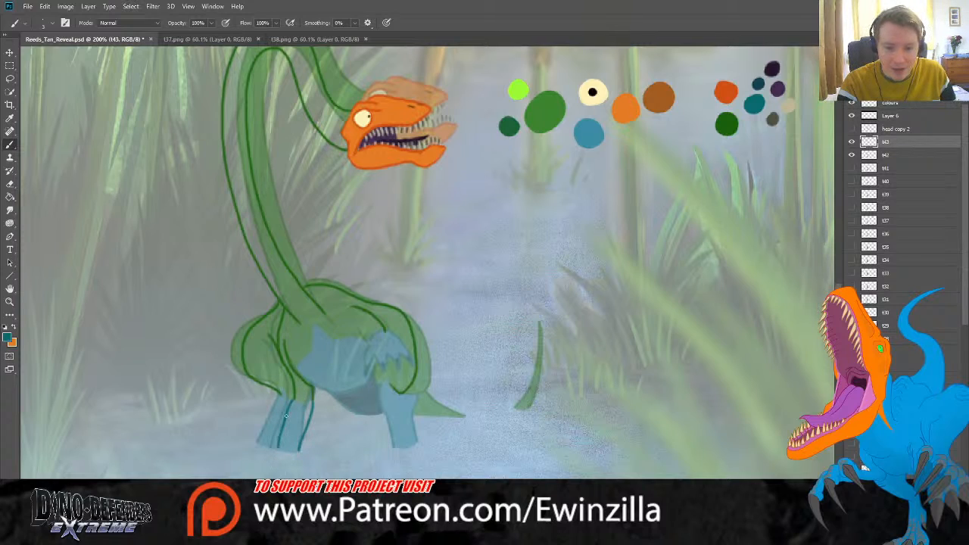
{"action": "key", "text": "ctrl+z"}
{"action": "left_click_drag", "start_coordinate": [293, 399], "coordinate": [272, 450]}
{"action": "key", "text": "ctrl+z"}
{"action": "left_click_drag", "start_coordinate": [294, 399], "coordinate": [273, 450]}
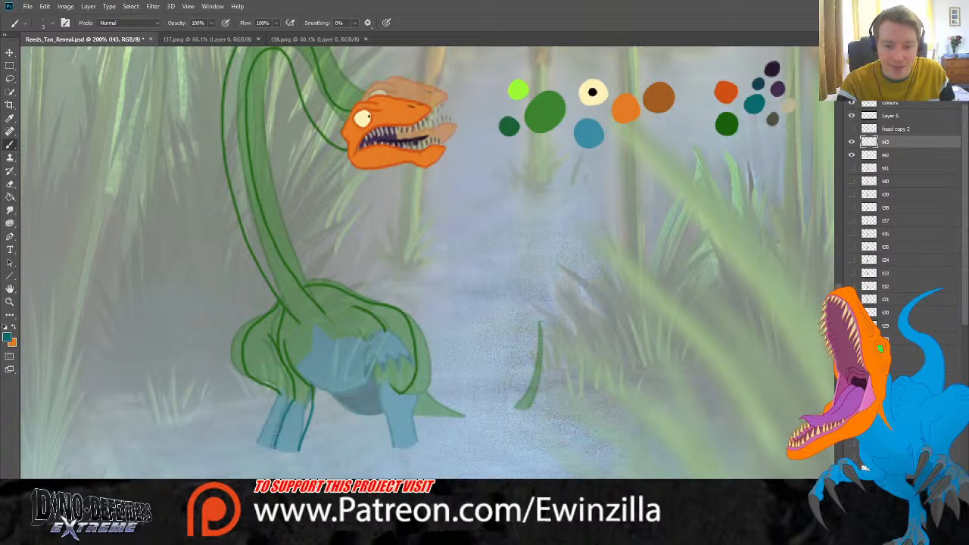
Step: Draw the outer edge of the left lower leg in teal below the thigh
{"action": "left_click_drag", "start_coordinate": [277, 395], "coordinate": [262, 439]}
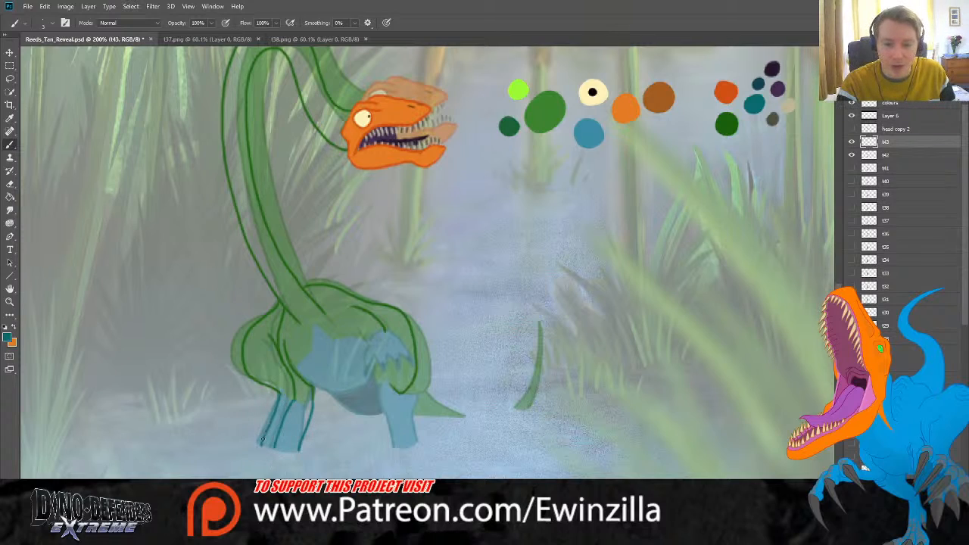
{"action": "key", "text": "ctrl+z"}
{"action": "left_click_drag", "start_coordinate": [280, 395], "coordinate": [259, 443]}
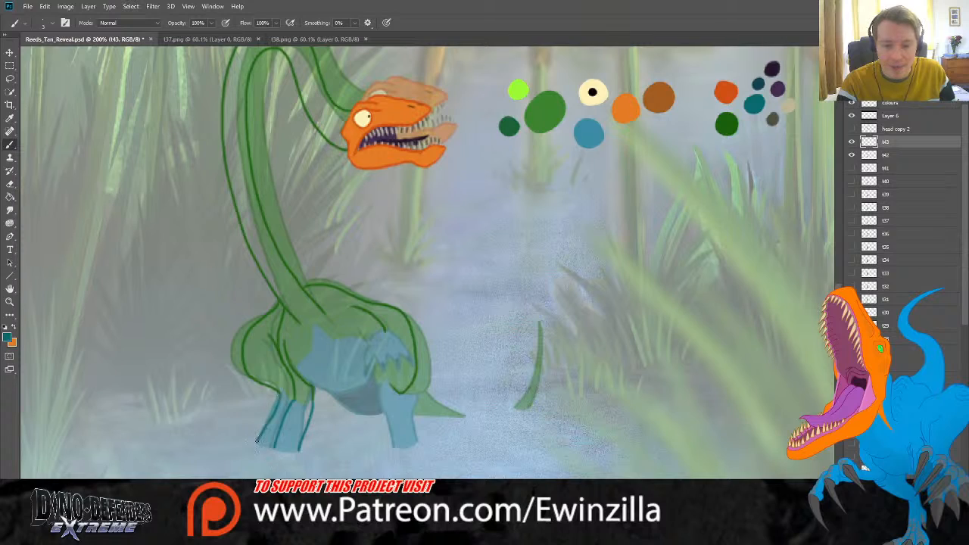
{"action": "key", "text": "ctrl+z"}
{"action": "left_click_drag", "start_coordinate": [281, 394], "coordinate": [259, 444]}
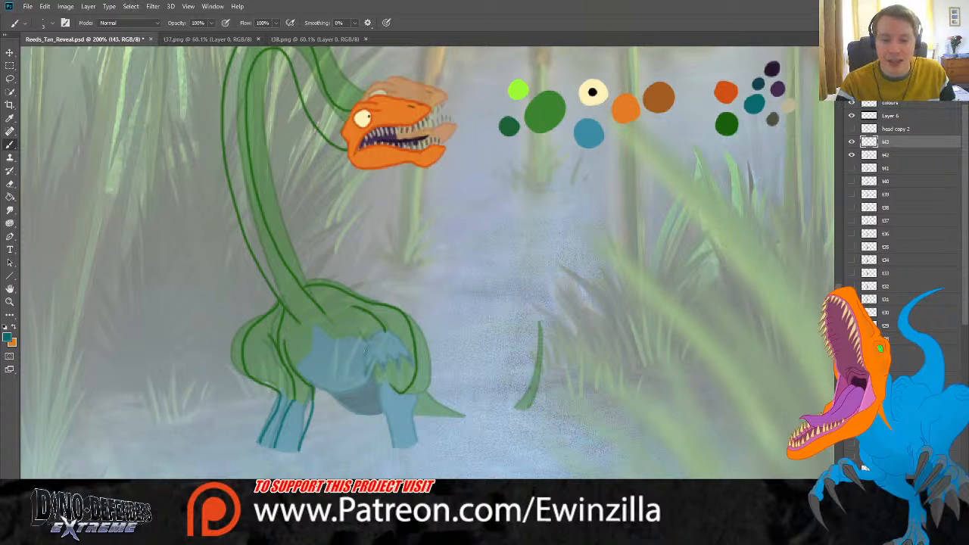
Step: Outline the belly's lower curve and the clawed hand in front of it in teal
{"action": "mouse_move", "coordinate": [297, 372]}
{"action": "left_mouse_down"}
{"action": "mouse_move", "coordinate": [323, 389]}
{"action": "mouse_move", "coordinate": [362, 380]}
{"action": "left_mouse_up"}
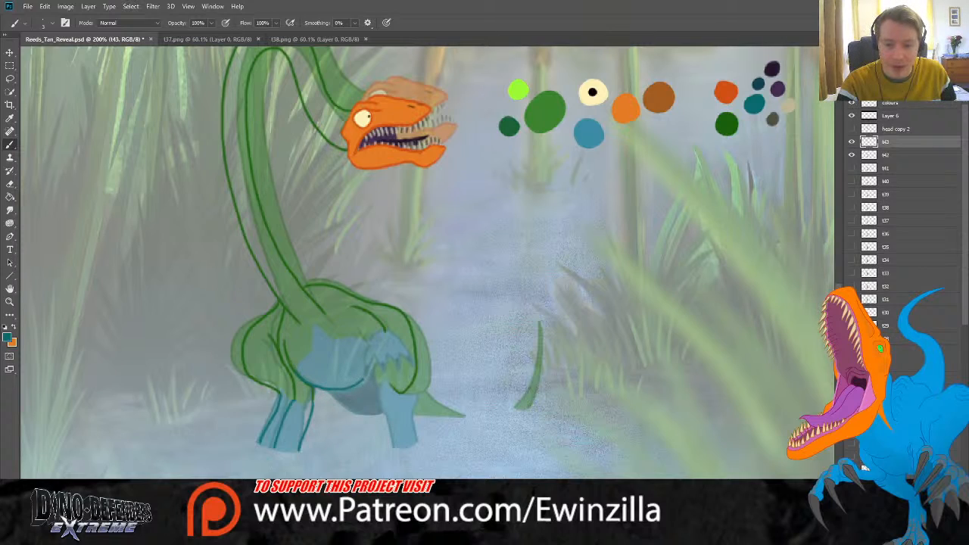
{"action": "key", "text": "ctrl+z"}
{"action": "mouse_move", "coordinate": [296, 372]}
{"action": "left_mouse_down"}
{"action": "mouse_move", "coordinate": [327, 389]}
{"action": "mouse_move", "coordinate": [358, 390]}
{"action": "mouse_move", "coordinate": [375, 365]}
{"action": "left_mouse_up"}
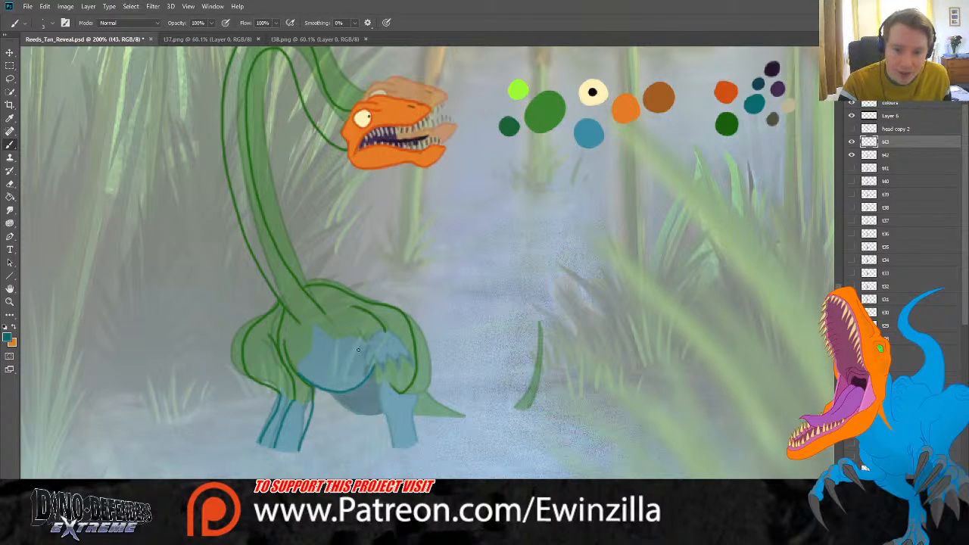
{"action": "mouse_move", "coordinate": [383, 336]}
{"action": "left_mouse_down"}
{"action": "mouse_move", "coordinate": [346, 349]}
{"action": "mouse_move", "coordinate": [342, 378]}
{"action": "mouse_move", "coordinate": [355, 353]}
{"action": "mouse_move", "coordinate": [356, 383]}
{"action": "mouse_move", "coordinate": [363, 355]}
{"action": "mouse_move", "coordinate": [373, 378]}
{"action": "mouse_move", "coordinate": [376, 357]}
{"action": "mouse_move", "coordinate": [385, 372]}
{"action": "mouse_move", "coordinate": [384, 328]}
{"action": "left_mouse_up"}
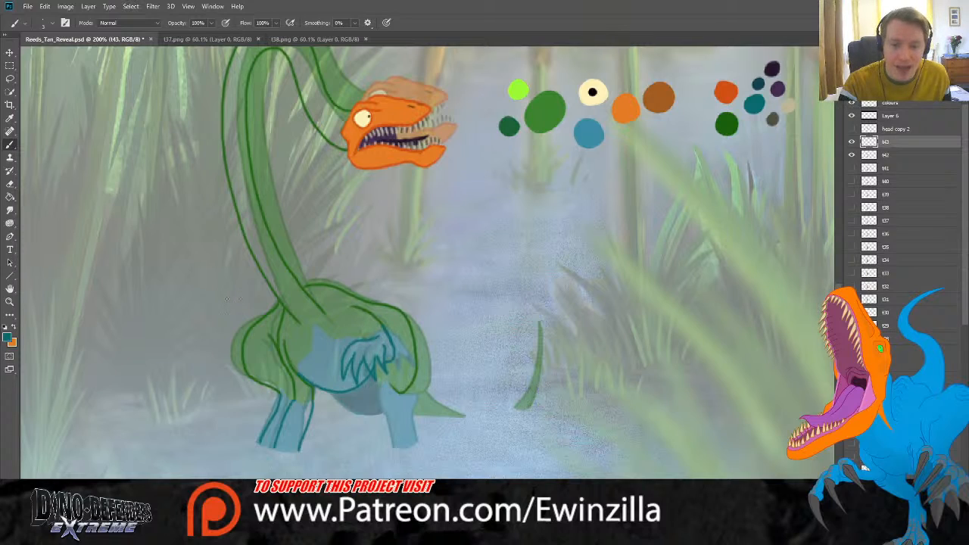
Step: Sample the dark green swatch and draw a short arm line above the clawed hand
{"action": "left_click", "coordinate": [9, 119]}
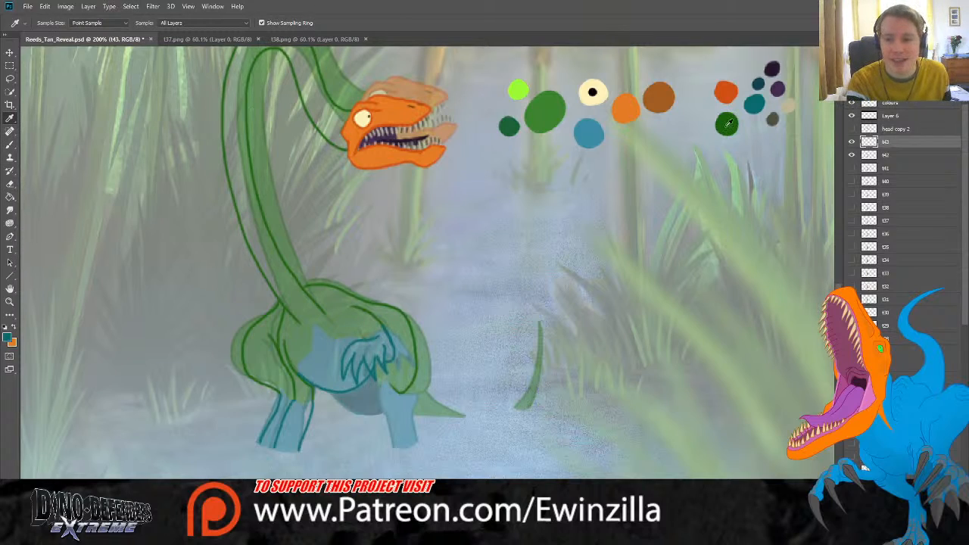
{"action": "left_click", "coordinate": [10, 144]}
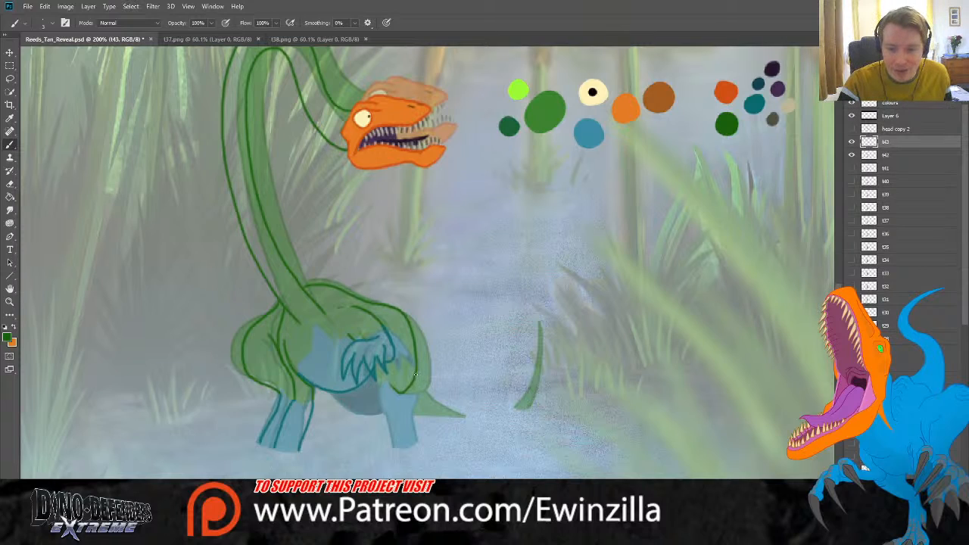
{"action": "left_click_drag", "start_coordinate": [415, 376], "coordinate": [447, 414]}
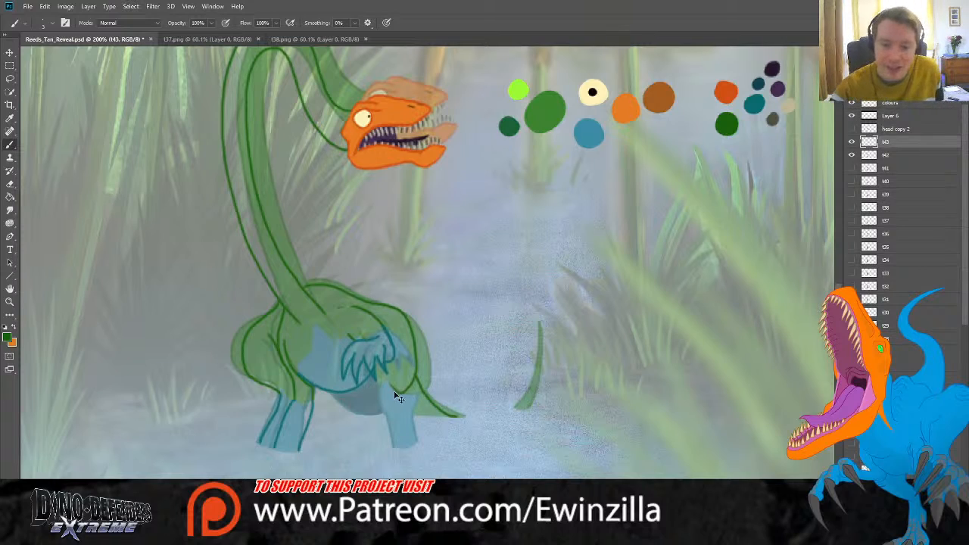
{"action": "key", "text": "ctrl+z"}
{"action": "left_click_drag", "start_coordinate": [413, 376], "coordinate": [453, 421]}
{"action": "key", "text": "ctrl+z"}
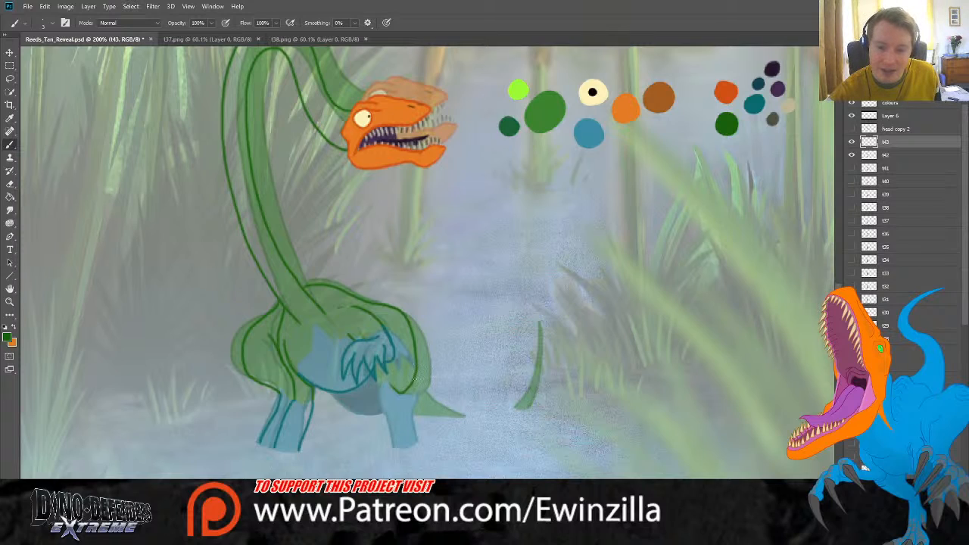
{"action": "left_click_drag", "start_coordinate": [414, 378], "coordinate": [458, 418]}
{"action": "key", "text": "ctrl+z"}
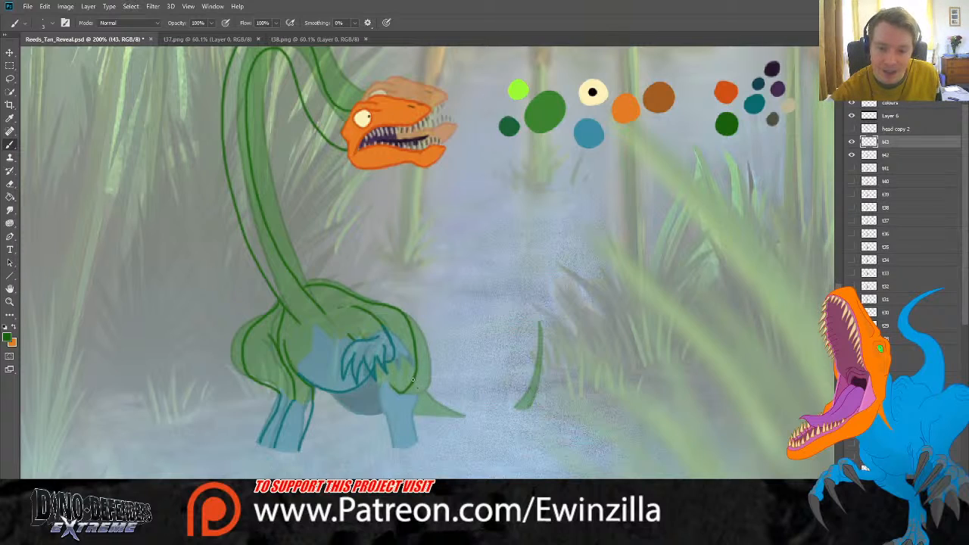
{"action": "mouse_move", "coordinate": [414, 378]}
{"action": "left_mouse_down"}
{"action": "mouse_move", "coordinate": [448, 414]}
{"action": "mouse_move", "coordinate": [465, 417]}
{"action": "left_mouse_up"}
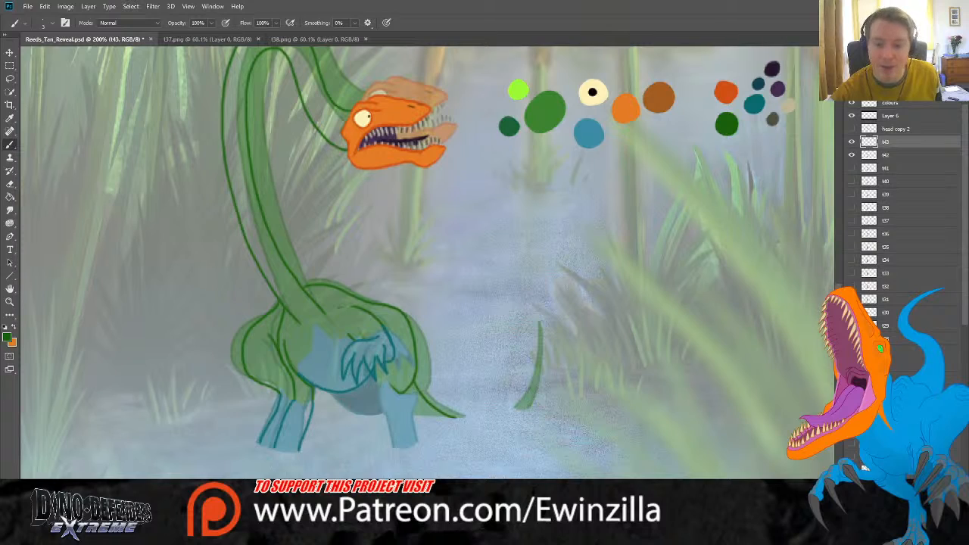
{"action": "key", "text": "ctrl+z"}
{"action": "left_click_drag", "start_coordinate": [414, 379], "coordinate": [453, 413]}
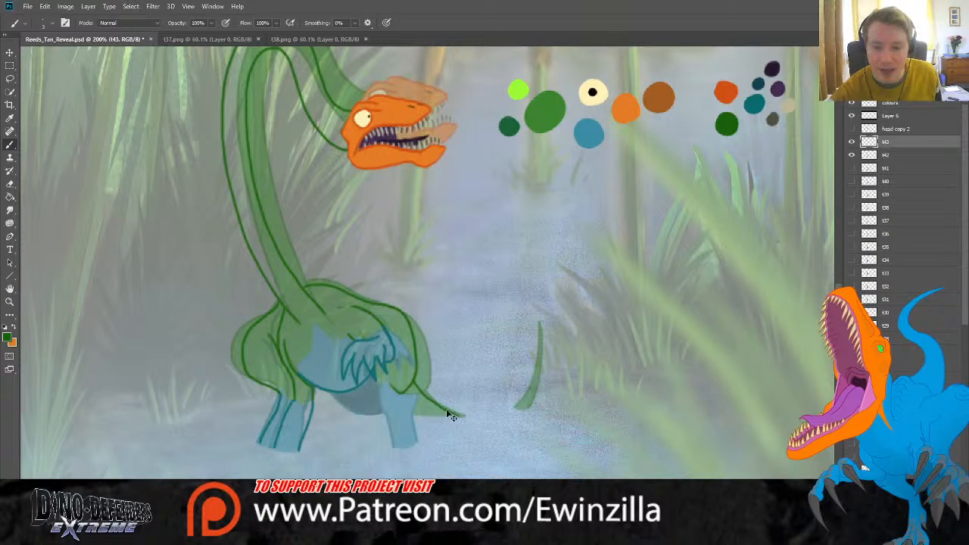
{"action": "key", "text": "ctrl+z"}
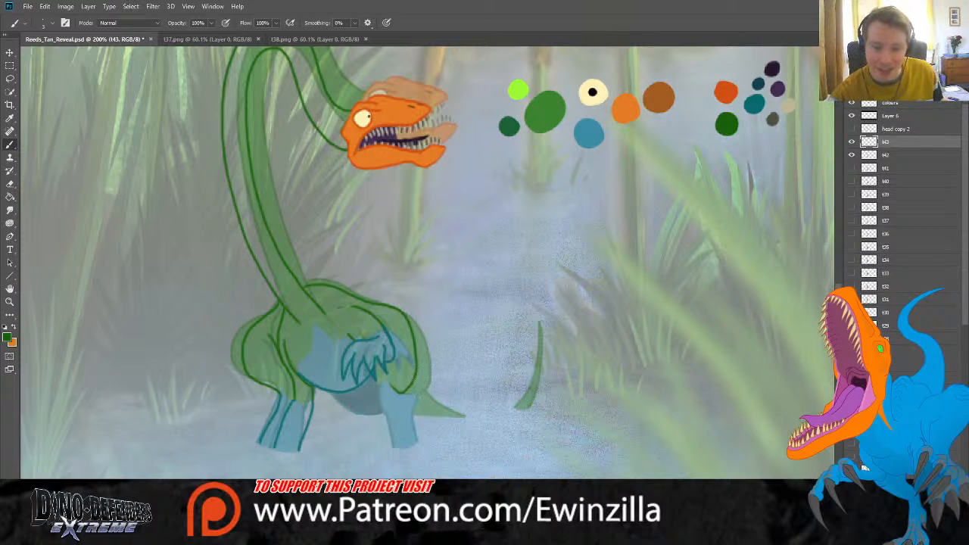
{"action": "mouse_move", "coordinate": [415, 378]}
{"action": "left_mouse_down"}
{"action": "mouse_move", "coordinate": [432, 405]}
{"action": "mouse_move", "coordinate": [465, 417]}
{"action": "left_mouse_up"}
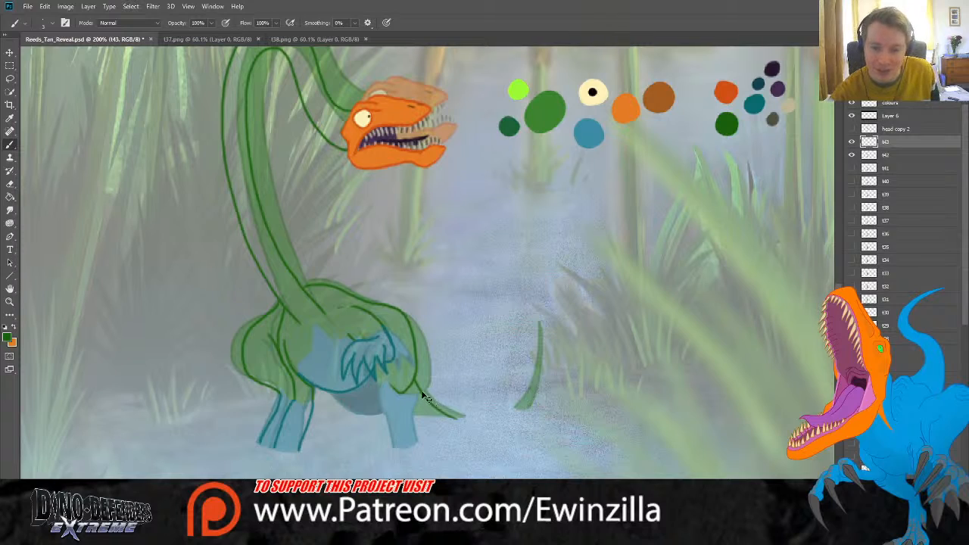
{"action": "key", "text": "ctrl+z"}
{"action": "mouse_move", "coordinate": [413, 378]}
{"action": "left_mouse_down"}
{"action": "mouse_move", "coordinate": [439, 409]}
{"action": "mouse_move", "coordinate": [463, 416]}
{"action": "left_mouse_up"}
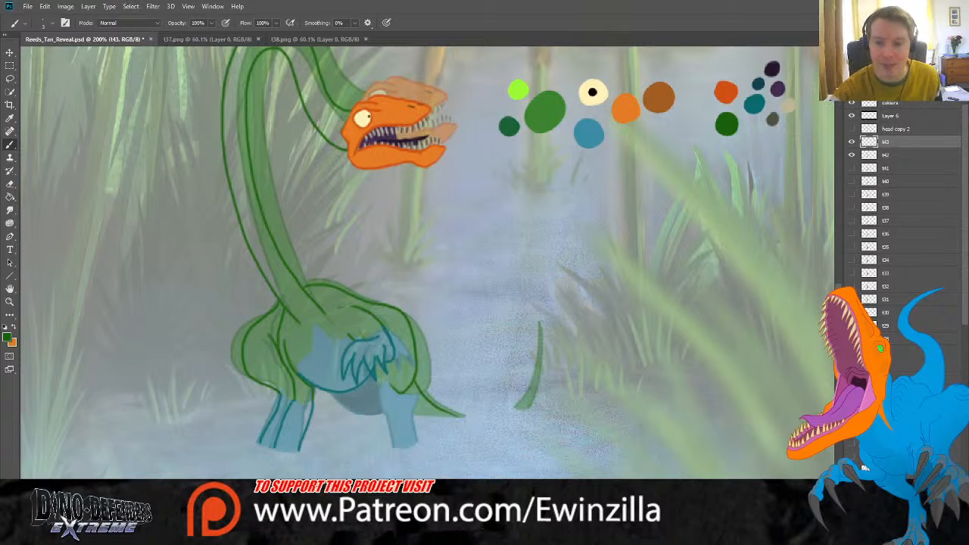
{"action": "key", "text": "ctrl+z"}
{"action": "left_click_drag", "start_coordinate": [413, 381], "coordinate": [464, 417]}
{"action": "key", "text": "ctrl+z"}
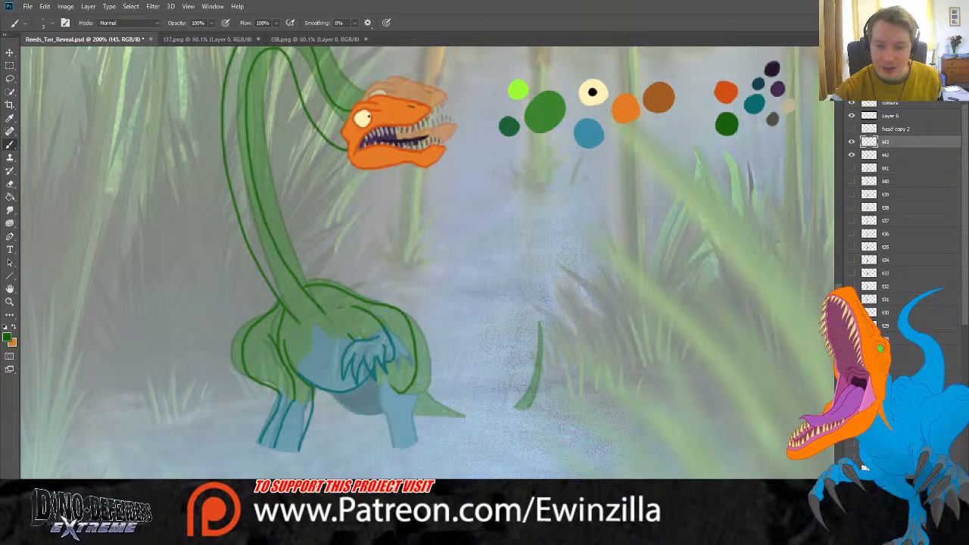
Step: Draw the tail's upper edge in dark green from the right thigh and outline the separate tail tip with curved strokes
{"action": "left_click_drag", "start_coordinate": [413, 381], "coordinate": [464, 418]}
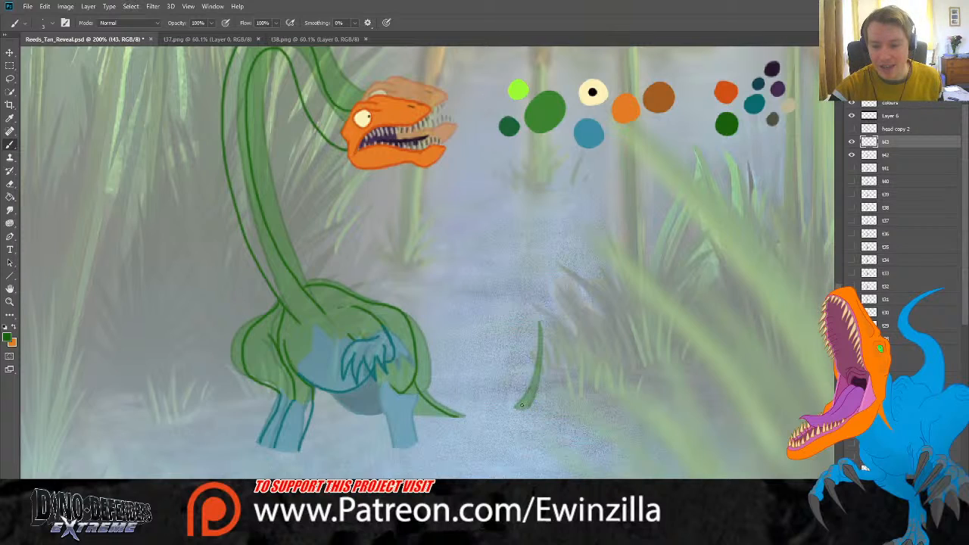
{"action": "left_click_drag", "start_coordinate": [519, 404], "coordinate": [542, 355]}
{"action": "mouse_move", "coordinate": [519, 408]}
{"action": "left_mouse_down"}
{"action": "mouse_move", "coordinate": [529, 350]}
{"action": "mouse_move", "coordinate": [524, 409]}
{"action": "left_mouse_up"}
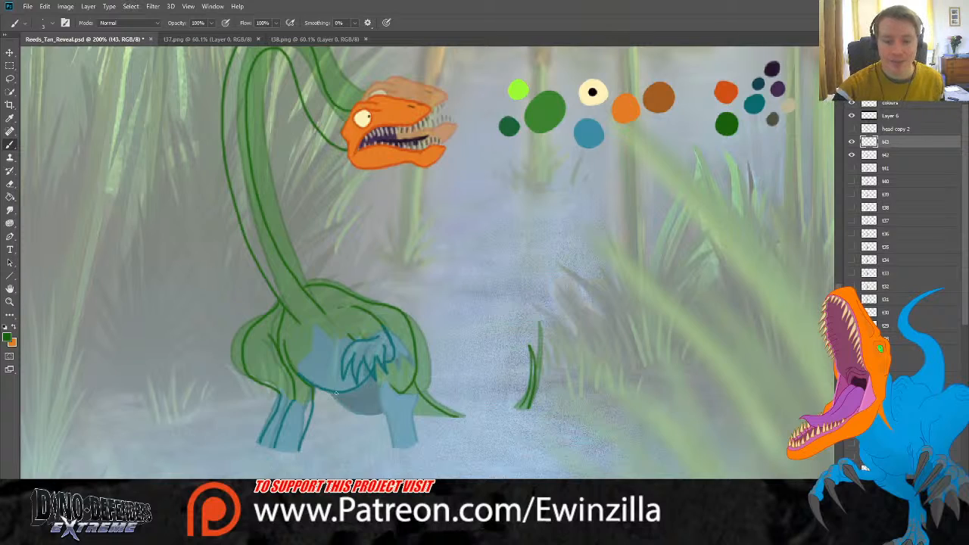
Step: Sample the teal swatch and draw the curved underside line between the two legs, below the belly
{"action": "left_click", "coordinate": [9, 117]}
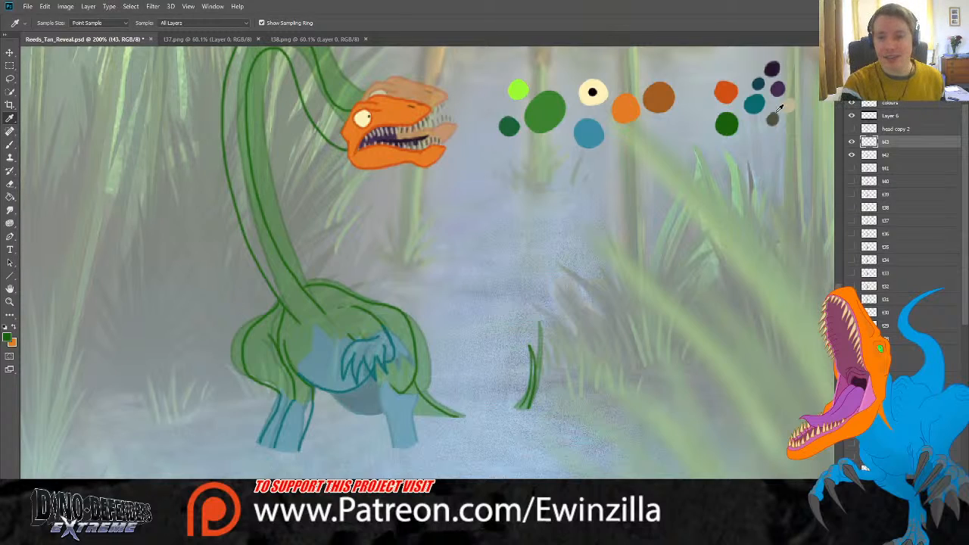
{"action": "left_click", "coordinate": [758, 99]}
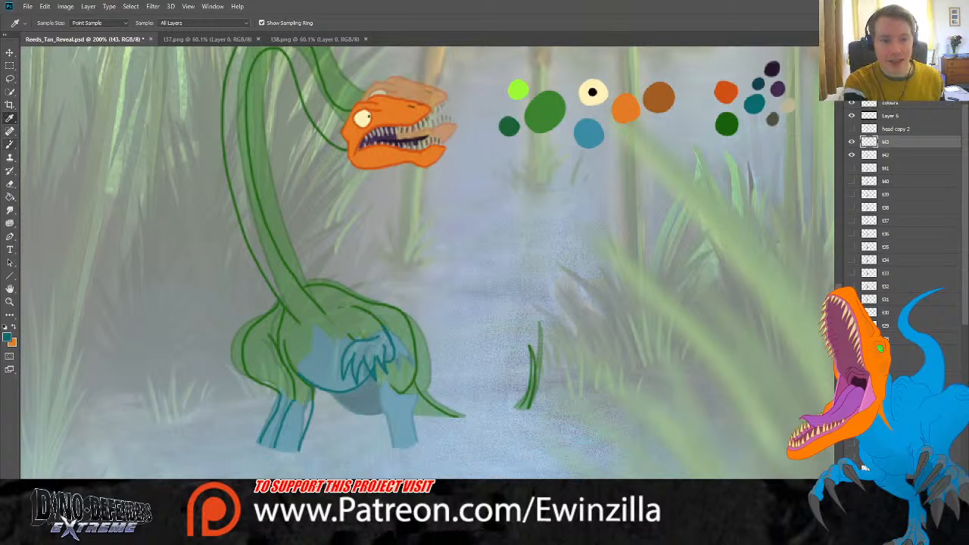
{"action": "left_click", "coordinate": [10, 143]}
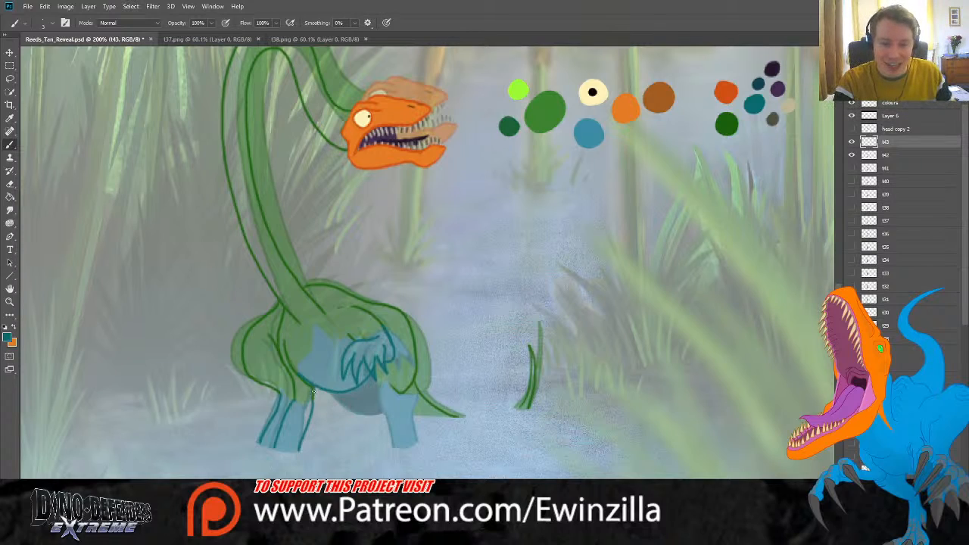
{"action": "mouse_move", "coordinate": [316, 387]}
{"action": "left_mouse_down"}
{"action": "mouse_move", "coordinate": [325, 419]}
{"action": "mouse_move", "coordinate": [354, 430]}
{"action": "left_mouse_up"}
{"action": "key", "text": "ctrl+z"}
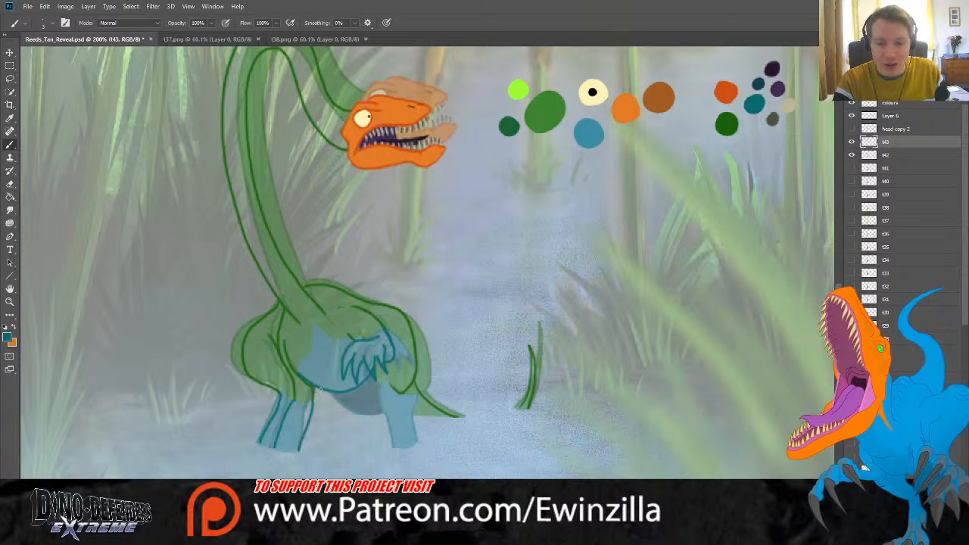
{"action": "mouse_move", "coordinate": [319, 389]}
{"action": "left_mouse_down"}
{"action": "mouse_move", "coordinate": [326, 409]}
{"action": "mouse_move", "coordinate": [355, 427]}
{"action": "mouse_move", "coordinate": [378, 425]}
{"action": "left_mouse_up"}
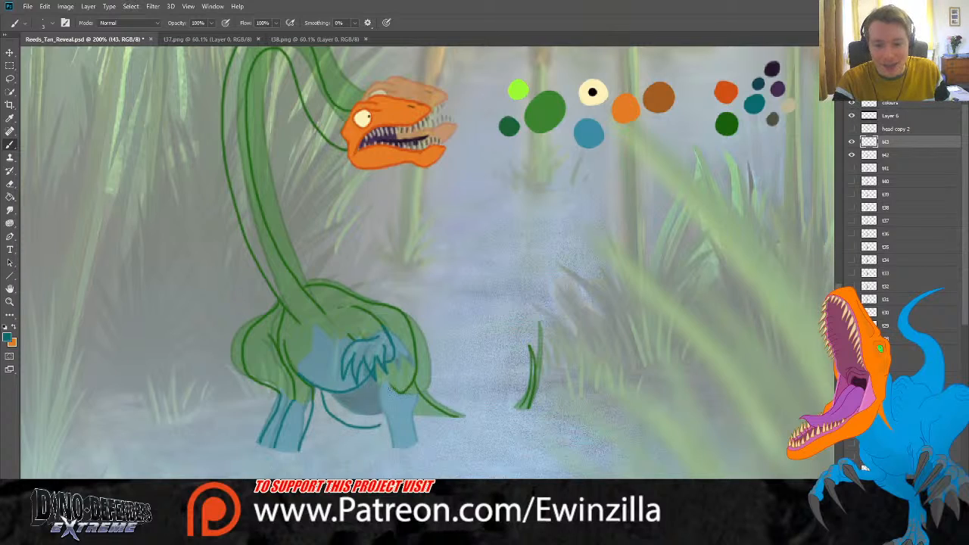
Step: Outline both sides of the right lower leg in teal and add a short curve joining the belly to that leg
{"action": "left_click_drag", "start_coordinate": [381, 386], "coordinate": [395, 443]}
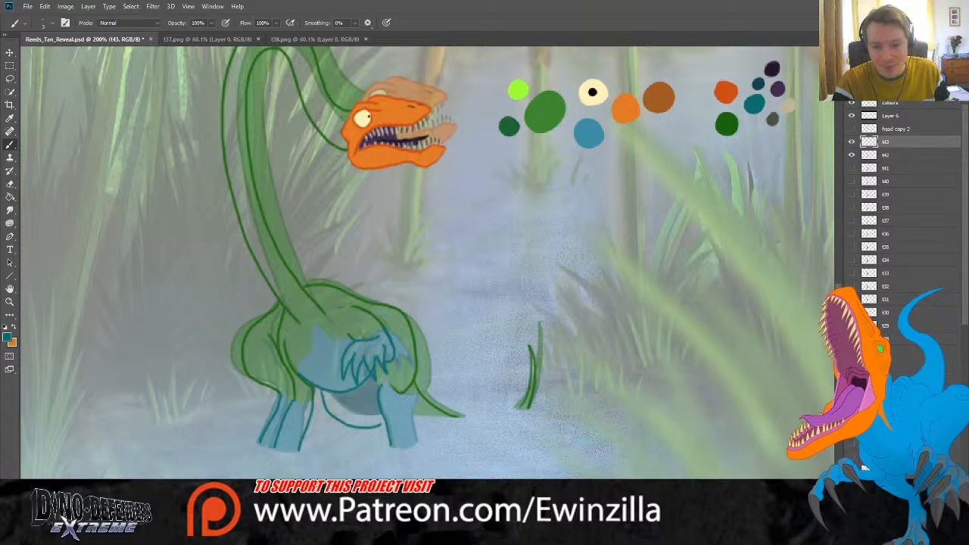
{"action": "left_click_drag", "start_coordinate": [408, 387], "coordinate": [416, 445]}
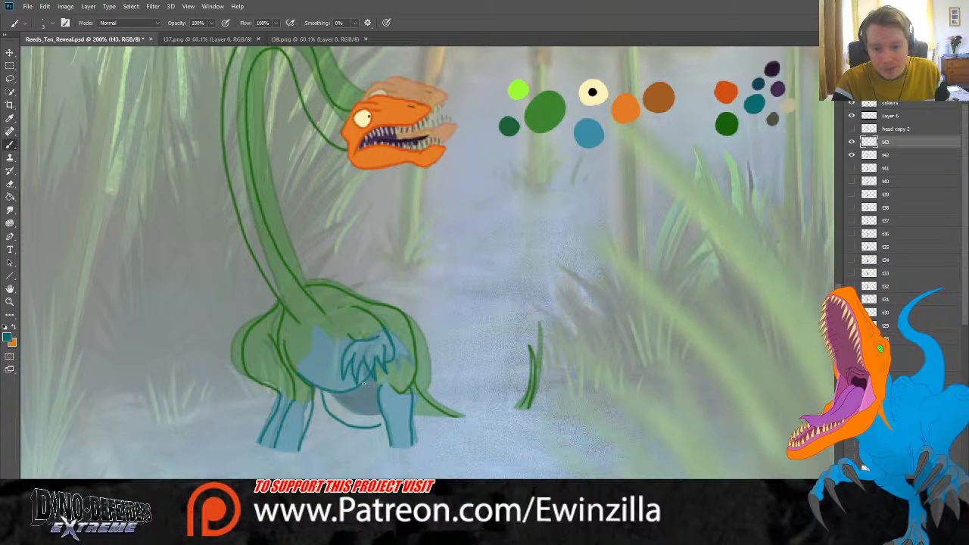
{"action": "left_click_drag", "start_coordinate": [363, 384], "coordinate": [379, 396]}
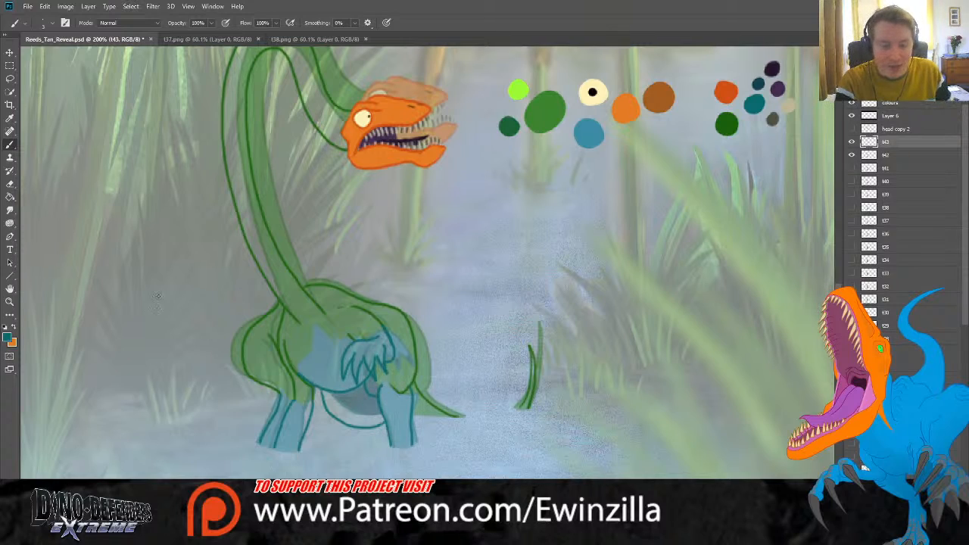
Step: Smudge away most of the teal underside curve between the legs, keeping only a short stub beside the left leg
{"action": "left_click", "coordinate": [9, 209]}
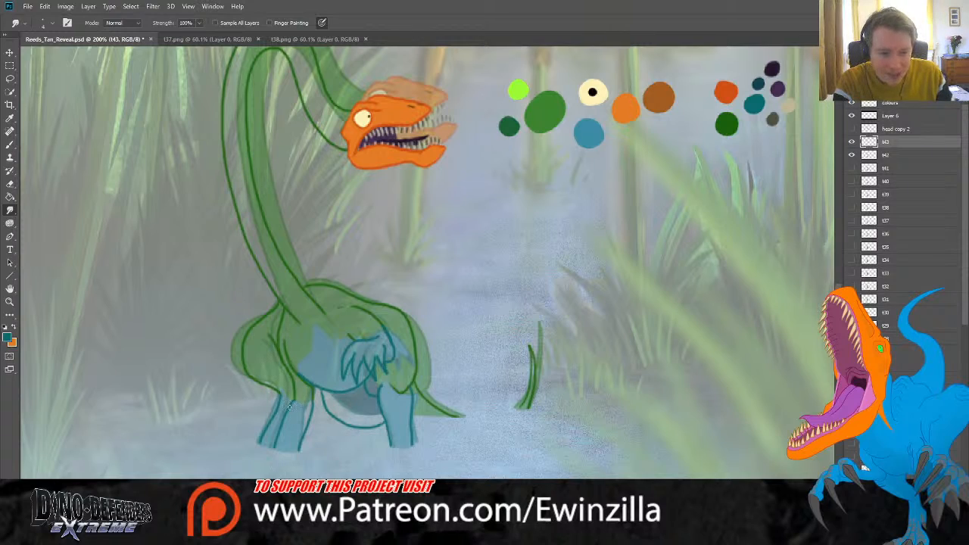
{"action": "mouse_move", "coordinate": [333, 427]}
{"action": "left_mouse_down"}
{"action": "mouse_move", "coordinate": [341, 414]}
{"action": "mouse_move", "coordinate": [352, 413]}
{"action": "mouse_move", "coordinate": [337, 422]}
{"action": "mouse_move", "coordinate": [354, 424]}
{"action": "left_mouse_up"}
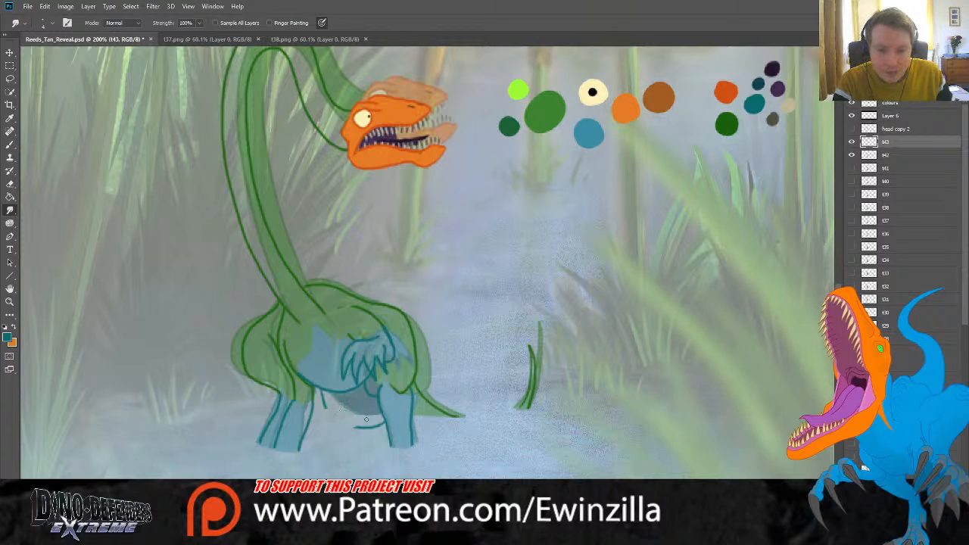
{"action": "mouse_move", "coordinate": [367, 419]}
{"action": "left_mouse_down"}
{"action": "mouse_move", "coordinate": [360, 429]}
{"action": "mouse_move", "coordinate": [383, 425]}
{"action": "left_mouse_up"}
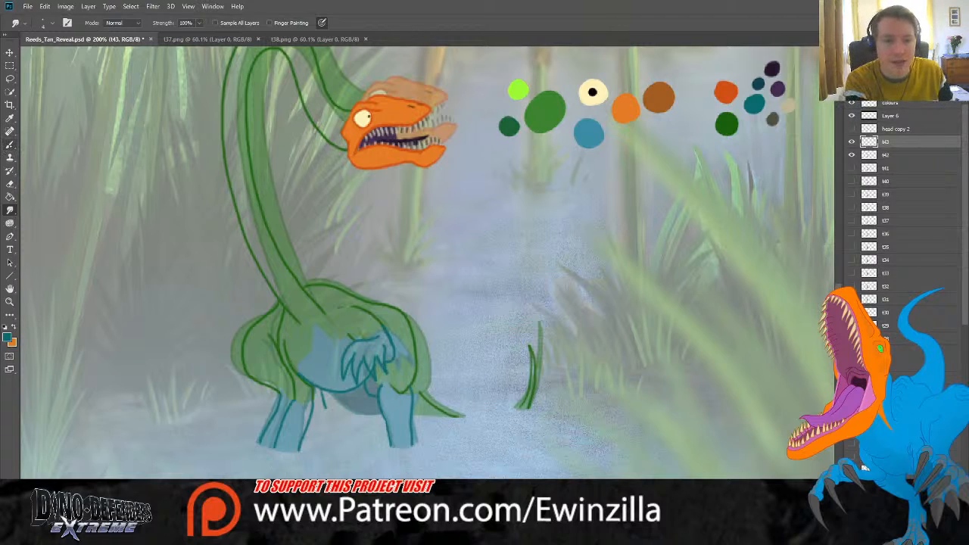
Step: Retouch the tail's upper edge in sampled dark green and smudge the short teal stub beside the left leg into shape
{"action": "left_click", "coordinate": [10, 145]}
{"action": "left_click", "coordinate": [10, 118]}
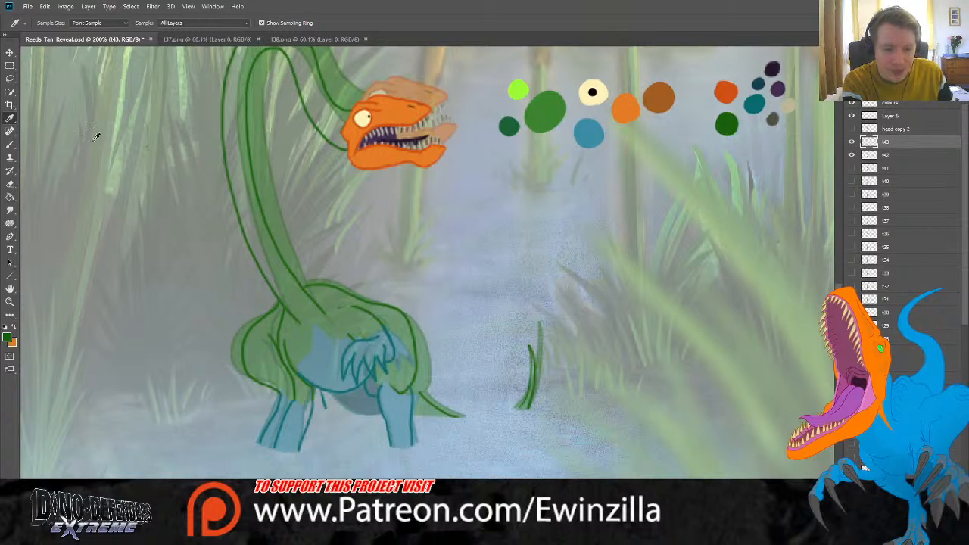
{"action": "left_click", "coordinate": [10, 144]}
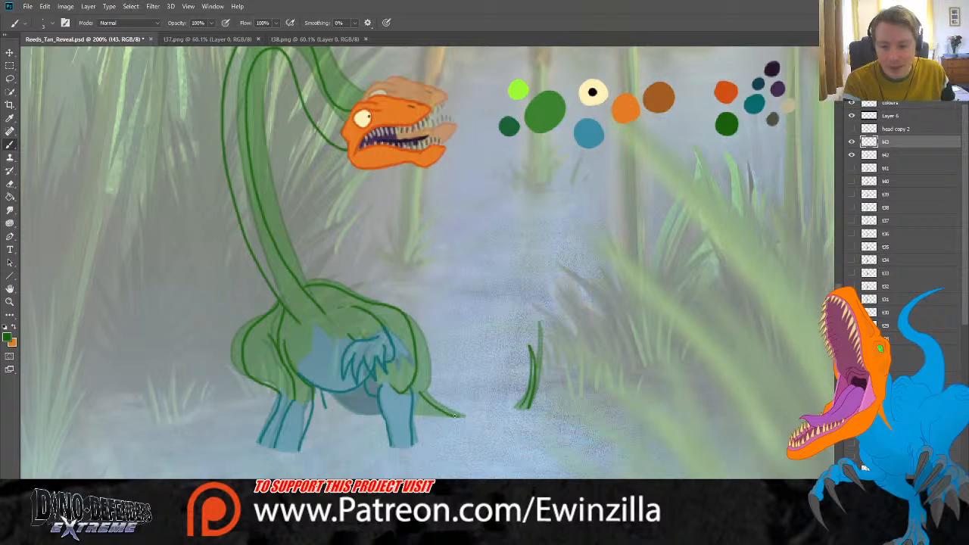
{"action": "left_click_drag", "start_coordinate": [456, 415], "coordinate": [421, 397]}
{"action": "left_click", "coordinate": [10, 210]}
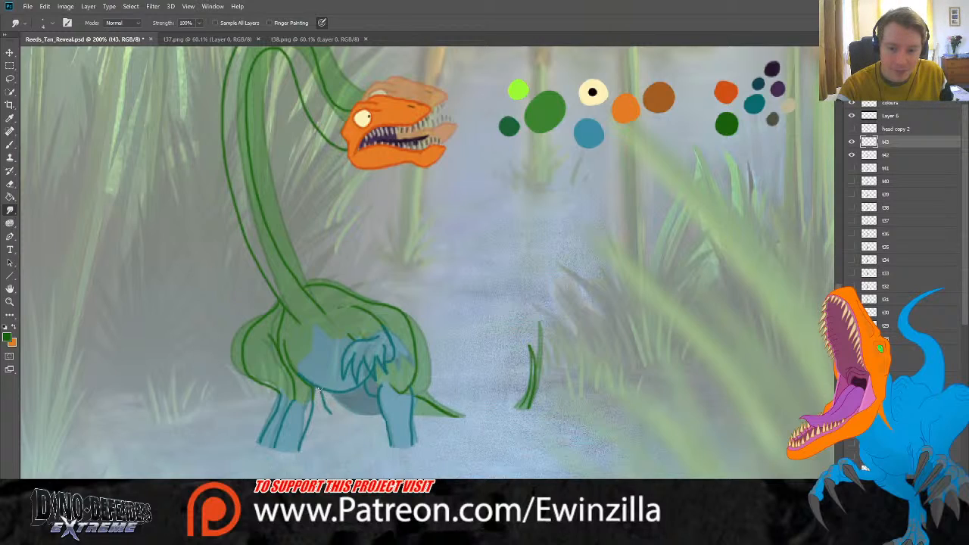
{"action": "left_click_drag", "start_coordinate": [319, 389], "coordinate": [333, 411]}
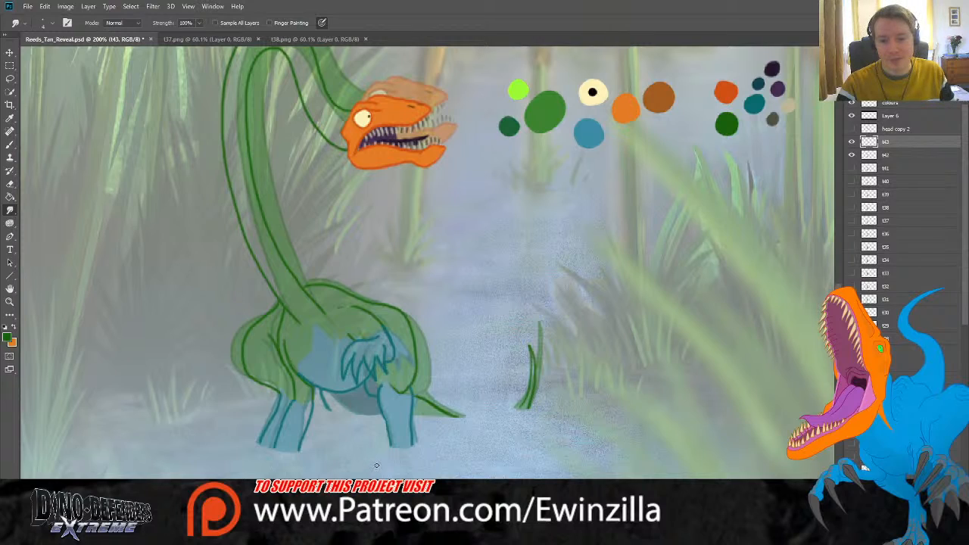
Step: Hide the t42 reference layer and make t43 the active, visible layer
{"action": "left_click", "coordinate": [899, 155]}
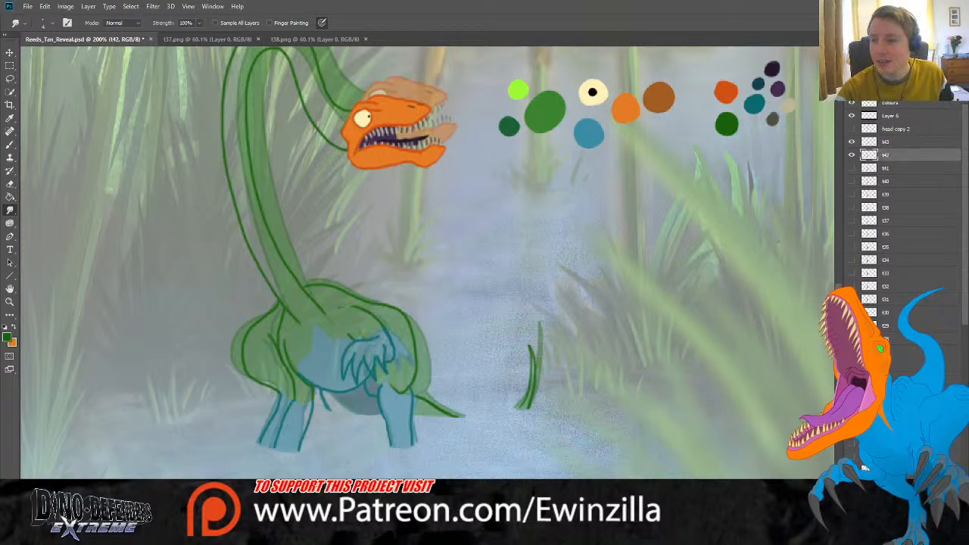
{"action": "left_click", "coordinate": [852, 155]}
{"action": "left_click", "coordinate": [852, 155]}
{"action": "left_click", "coordinate": [852, 156]}
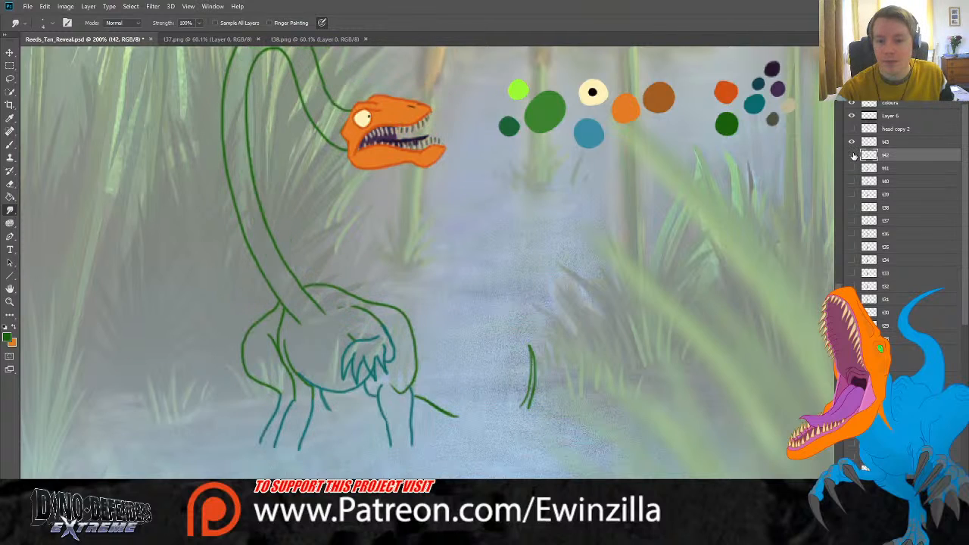
{"action": "scroll", "coordinate": [735, 302], "scroll_direction": "up", "scroll_amount": 2}
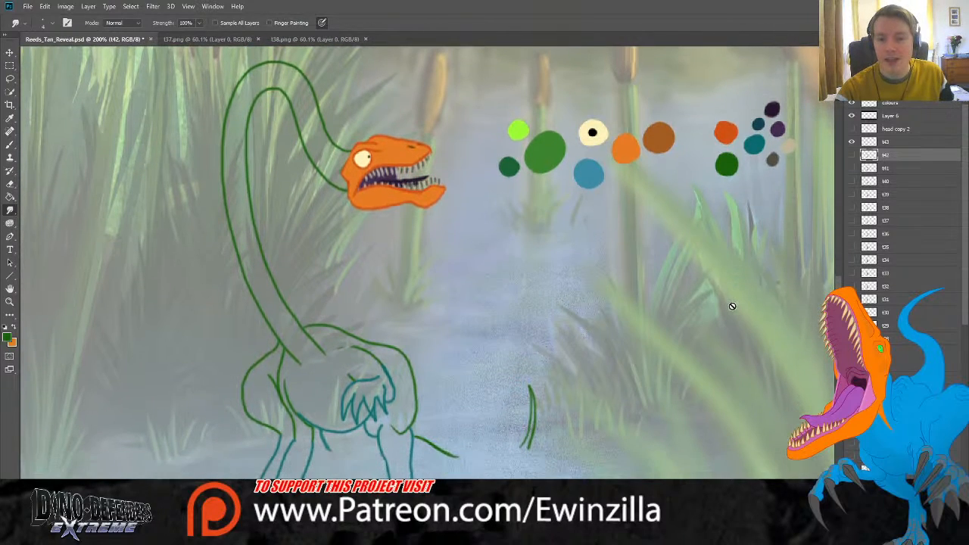
{"action": "left_click", "coordinate": [890, 142]}
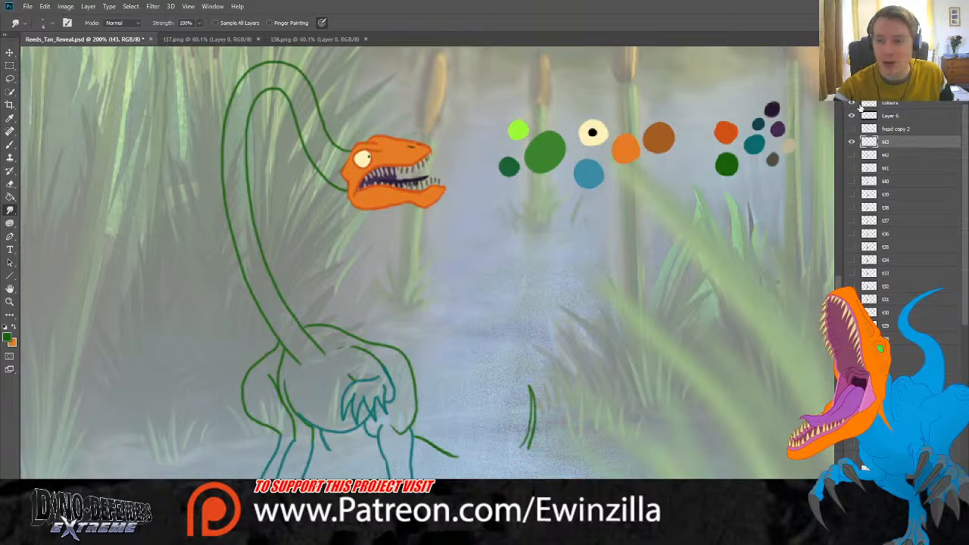
{"action": "left_click", "coordinate": [852, 142]}
{"action": "left_click", "coordinate": [852, 143]}
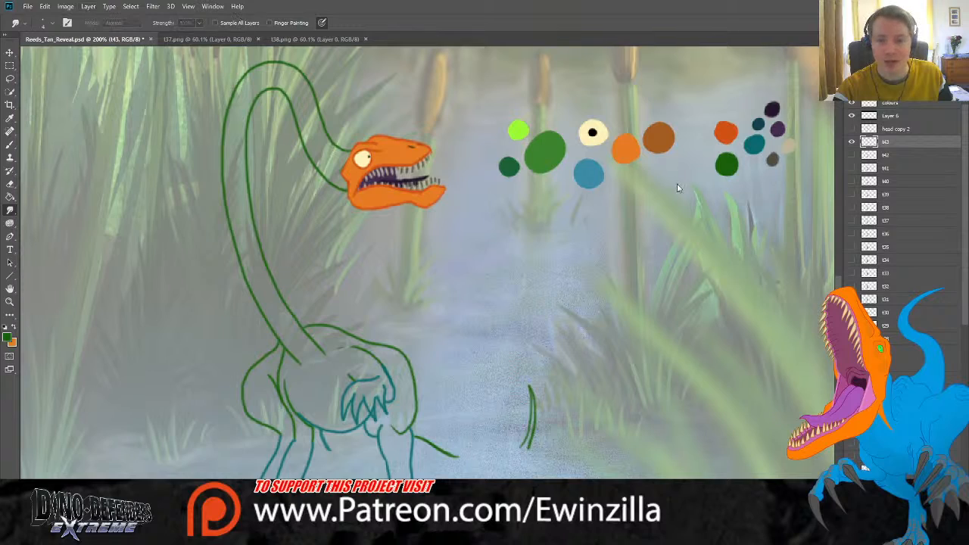
Step: Add a new layer beneath t43 and fill the whole neck with the sampled mid green from the palette
{"action": "key", "text": "ctrl+shift+alt+n"}
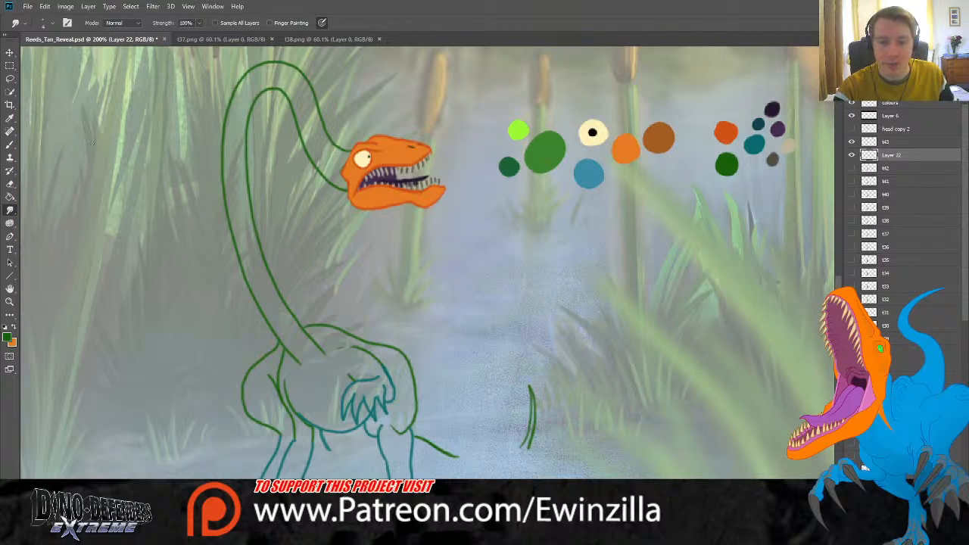
{"action": "left_click", "coordinate": [10, 118]}
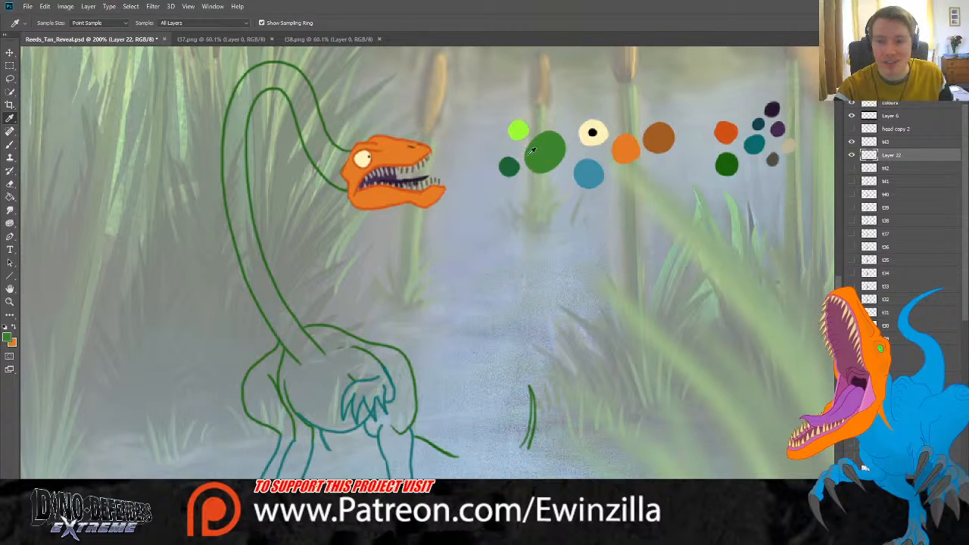
{"action": "key", "text": "b"}
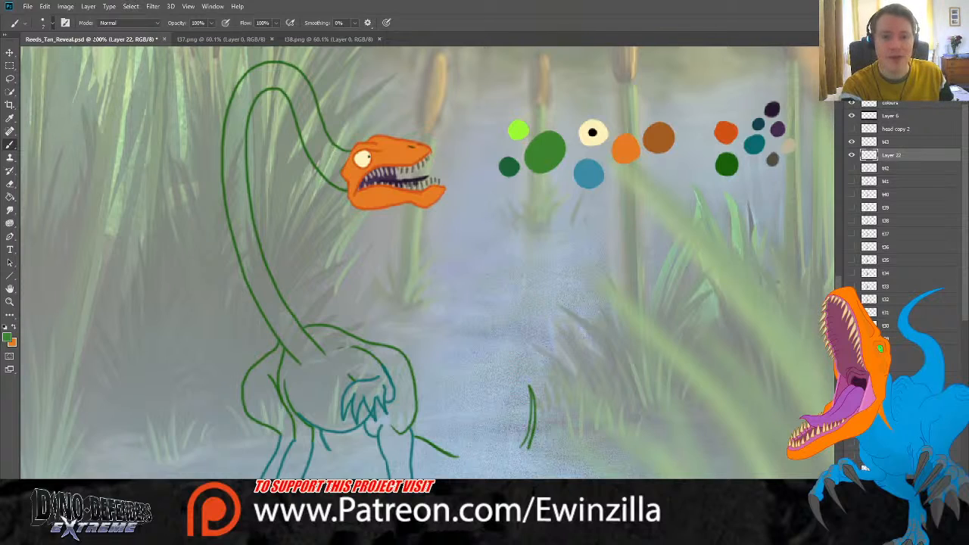
{"action": "left_click_drag", "start_coordinate": [305, 131], "coordinate": [305, 130]}
{"action": "mouse_move", "coordinate": [323, 165]}
{"action": "left_mouse_down"}
{"action": "mouse_move", "coordinate": [349, 187]}
{"action": "mouse_move", "coordinate": [334, 154]}
{"action": "mouse_move", "coordinate": [351, 159]}
{"action": "mouse_move", "coordinate": [303, 110]}
{"action": "mouse_move", "coordinate": [310, 138]}
{"action": "mouse_move", "coordinate": [311, 108]}
{"action": "mouse_move", "coordinate": [320, 128]}
{"action": "mouse_move", "coordinate": [298, 75]}
{"action": "mouse_move", "coordinate": [285, 84]}
{"action": "mouse_move", "coordinate": [308, 112]}
{"action": "mouse_move", "coordinate": [293, 80]}
{"action": "mouse_move", "coordinate": [286, 86]}
{"action": "mouse_move", "coordinate": [304, 128]}
{"action": "mouse_move", "coordinate": [292, 78]}
{"action": "mouse_move", "coordinate": [294, 91]}
{"action": "mouse_move", "coordinate": [271, 75]}
{"action": "mouse_move", "coordinate": [288, 88]}
{"action": "mouse_move", "coordinate": [257, 86]}
{"action": "mouse_move", "coordinate": [268, 84]}
{"action": "mouse_move", "coordinate": [246, 107]}
{"action": "mouse_move", "coordinate": [252, 77]}
{"action": "mouse_move", "coordinate": [236, 99]}
{"action": "mouse_move", "coordinate": [261, 71]}
{"action": "mouse_move", "coordinate": [295, 74]}
{"action": "mouse_move", "coordinate": [266, 70]}
{"action": "mouse_move", "coordinate": [239, 105]}
{"action": "mouse_move", "coordinate": [235, 140]}
{"action": "mouse_move", "coordinate": [227, 121]}
{"action": "mouse_move", "coordinate": [239, 204]}
{"action": "mouse_move", "coordinate": [245, 136]}
{"action": "mouse_move", "coordinate": [248, 232]}
{"action": "left_mouse_up"}
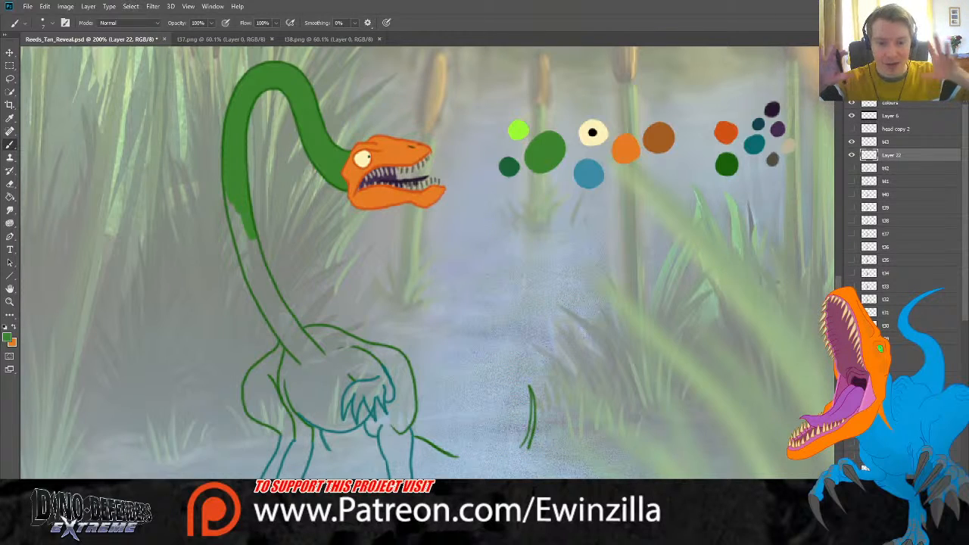
{"action": "mouse_move", "coordinate": [233, 229]}
{"action": "left_mouse_down"}
{"action": "mouse_move", "coordinate": [231, 195]}
{"action": "mouse_move", "coordinate": [244, 258]}
{"action": "mouse_move", "coordinate": [254, 276]}
{"action": "mouse_move", "coordinate": [245, 222]}
{"action": "mouse_move", "coordinate": [281, 311]}
{"action": "mouse_move", "coordinate": [312, 352]}
{"action": "mouse_move", "coordinate": [280, 325]}
{"action": "mouse_move", "coordinate": [250, 276]}
{"action": "left_mouse_up"}
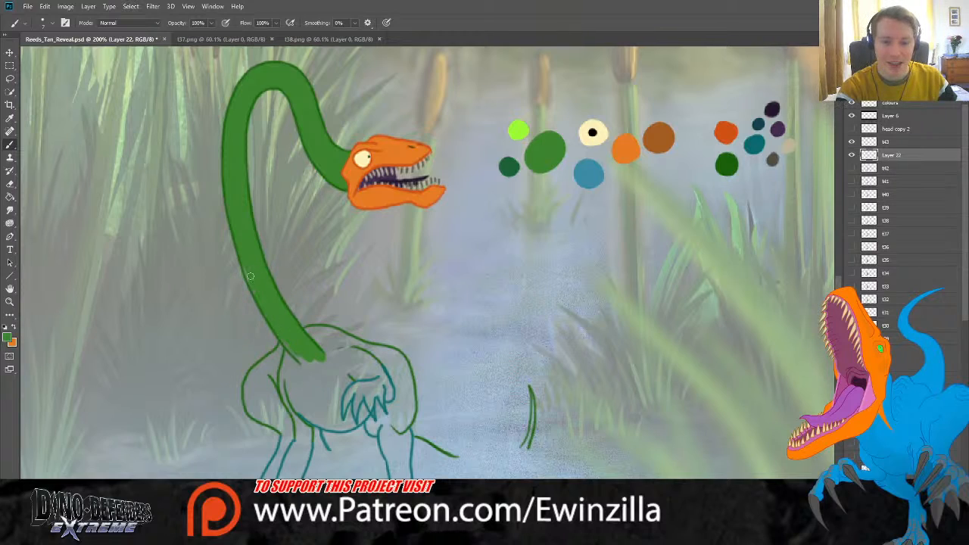
{"action": "mouse_move", "coordinate": [272, 313]}
{"action": "left_mouse_down"}
{"action": "mouse_move", "coordinate": [309, 364]}
{"action": "mouse_move", "coordinate": [287, 332]}
{"action": "left_mouse_up"}
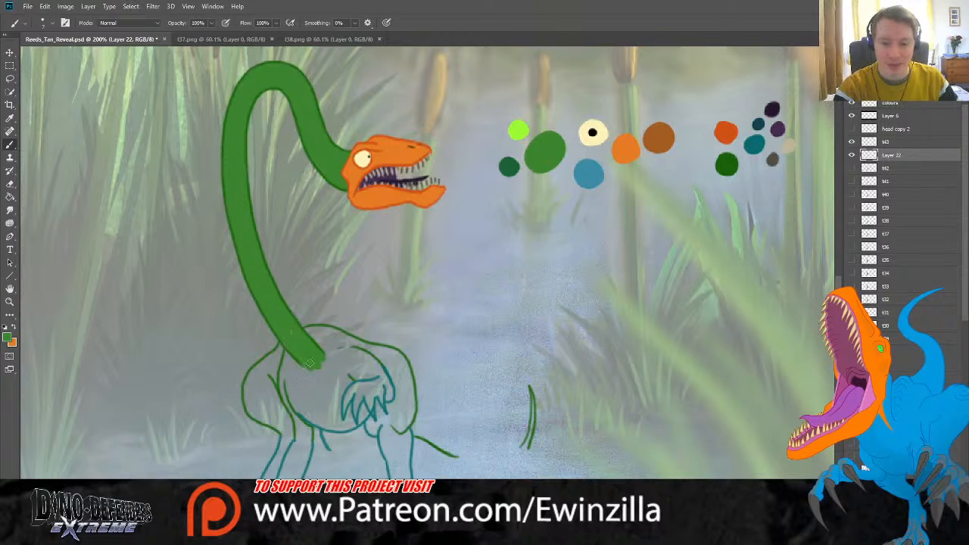
Step: Fill the back, chest, shoulder and upper legs with mid green, leaving the belly patch between the legs unpainted
{"action": "mouse_move", "coordinate": [310, 363]}
{"action": "left_mouse_down"}
{"action": "mouse_move", "coordinate": [317, 383]}
{"action": "mouse_move", "coordinate": [304, 408]}
{"action": "left_mouse_up"}
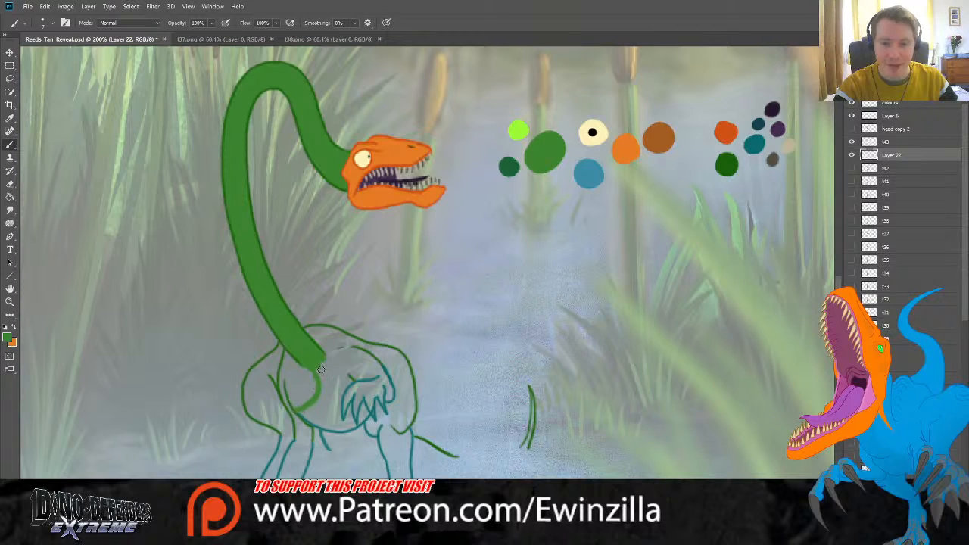
{"action": "mouse_move", "coordinate": [316, 364]}
{"action": "left_mouse_down"}
{"action": "mouse_move", "coordinate": [341, 379]}
{"action": "mouse_move", "coordinate": [378, 373]}
{"action": "mouse_move", "coordinate": [359, 356]}
{"action": "mouse_move", "coordinate": [318, 355]}
{"action": "mouse_move", "coordinate": [347, 354]}
{"action": "mouse_move", "coordinate": [338, 373]}
{"action": "mouse_move", "coordinate": [372, 369]}
{"action": "mouse_move", "coordinate": [343, 337]}
{"action": "mouse_move", "coordinate": [309, 332]}
{"action": "mouse_move", "coordinate": [316, 343]}
{"action": "mouse_move", "coordinate": [320, 336]}
{"action": "mouse_move", "coordinate": [379, 352]}
{"action": "mouse_move", "coordinate": [397, 367]}
{"action": "mouse_move", "coordinate": [386, 362]}
{"action": "mouse_move", "coordinate": [400, 392]}
{"action": "mouse_move", "coordinate": [388, 405]}
{"action": "mouse_move", "coordinate": [396, 426]}
{"action": "mouse_move", "coordinate": [378, 409]}
{"action": "mouse_move", "coordinate": [377, 400]}
{"action": "mouse_move", "coordinate": [396, 426]}
{"action": "mouse_move", "coordinate": [400, 409]}
{"action": "mouse_move", "coordinate": [398, 428]}
{"action": "mouse_move", "coordinate": [377, 411]}
{"action": "mouse_move", "coordinate": [401, 427]}
{"action": "mouse_move", "coordinate": [413, 416]}
{"action": "mouse_move", "coordinate": [403, 361]}
{"action": "mouse_move", "coordinate": [381, 350]}
{"action": "mouse_move", "coordinate": [403, 381]}
{"action": "mouse_move", "coordinate": [394, 355]}
{"action": "left_mouse_up"}
{"action": "mouse_move", "coordinate": [310, 374]}
{"action": "left_mouse_down"}
{"action": "mouse_move", "coordinate": [304, 398]}
{"action": "mouse_move", "coordinate": [310, 392]}
{"action": "mouse_move", "coordinate": [313, 381]}
{"action": "mouse_move", "coordinate": [295, 412]}
{"action": "mouse_move", "coordinate": [308, 438]}
{"action": "mouse_move", "coordinate": [291, 408]}
{"action": "mouse_move", "coordinate": [297, 432]}
{"action": "mouse_move", "coordinate": [249, 410]}
{"action": "mouse_move", "coordinate": [260, 418]}
{"action": "mouse_move", "coordinate": [249, 393]}
{"action": "mouse_move", "coordinate": [248, 404]}
{"action": "mouse_move", "coordinate": [252, 372]}
{"action": "mouse_move", "coordinate": [283, 344]}
{"action": "mouse_move", "coordinate": [288, 371]}
{"action": "left_mouse_up"}
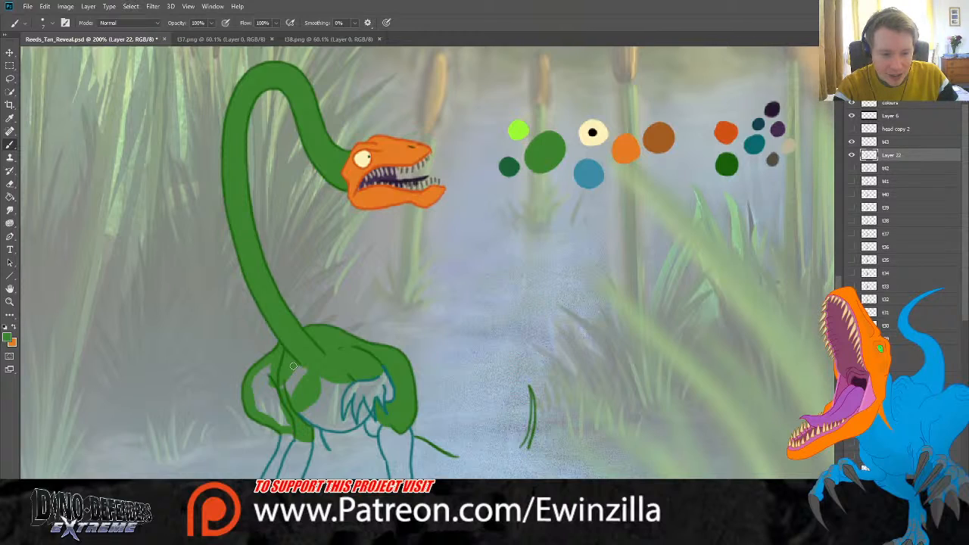
{"action": "left_click_drag", "start_coordinate": [296, 364], "coordinate": [309, 364]}
{"action": "mouse_move", "coordinate": [287, 407]}
{"action": "left_mouse_down"}
{"action": "mouse_move", "coordinate": [281, 415]}
{"action": "mouse_move", "coordinate": [269, 375]}
{"action": "mouse_move", "coordinate": [261, 411]}
{"action": "mouse_move", "coordinate": [258, 376]}
{"action": "mouse_move", "coordinate": [244, 398]}
{"action": "left_mouse_up"}
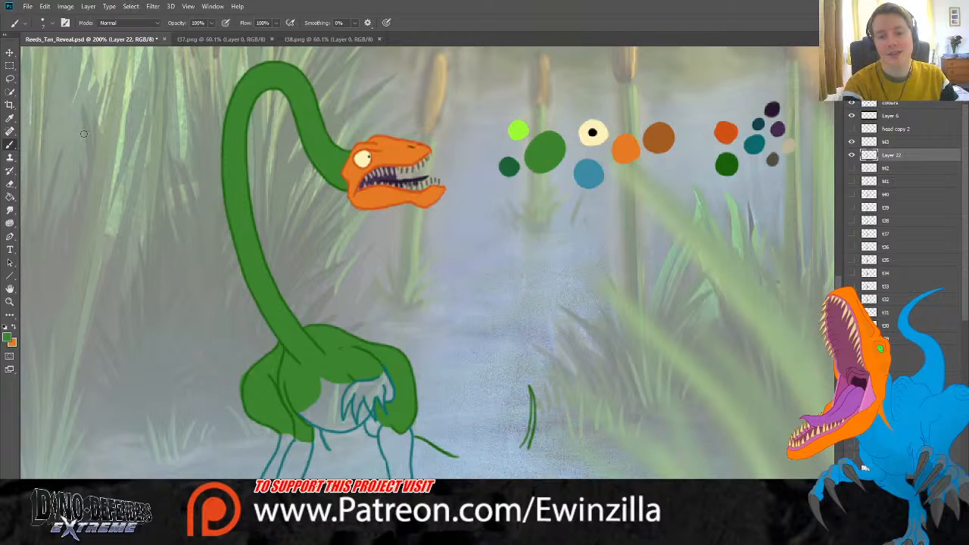
{"action": "left_click", "coordinate": [10, 118]}
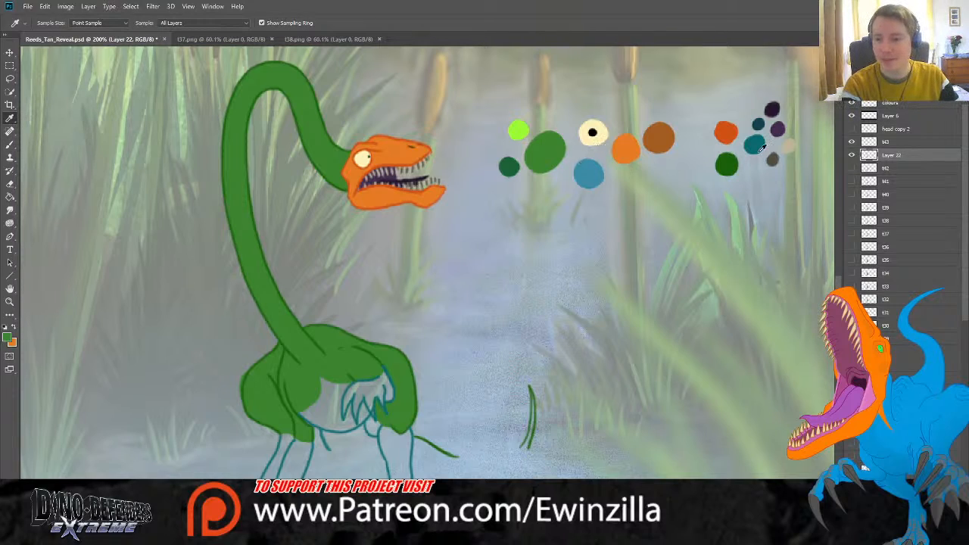
{"action": "left_click", "coordinate": [584, 168]}
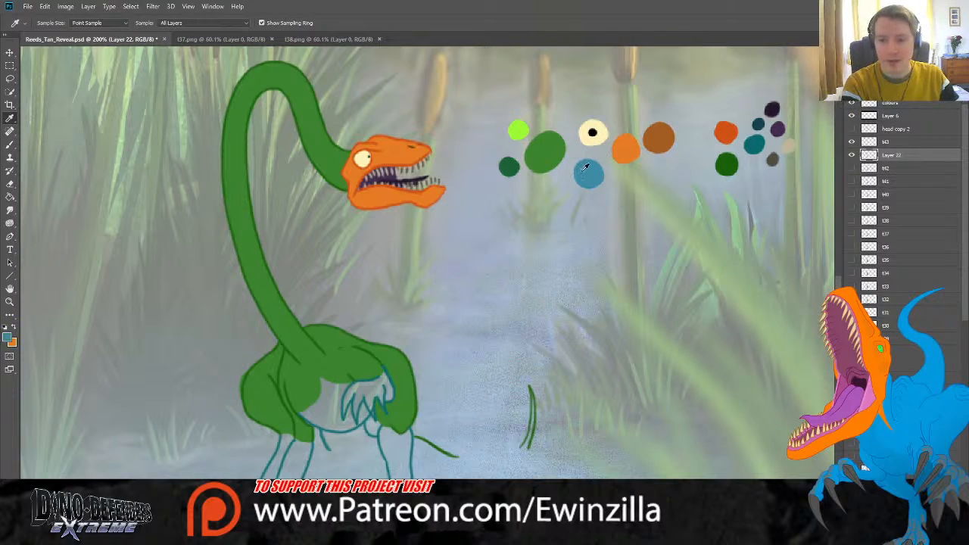
{"action": "left_click", "coordinate": [539, 156]}
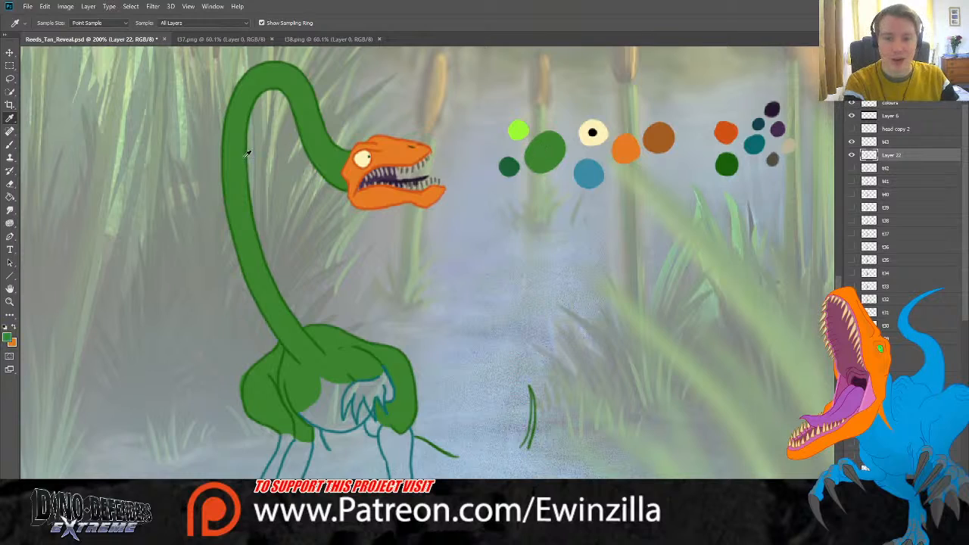
{"action": "left_click", "coordinate": [10, 144]}
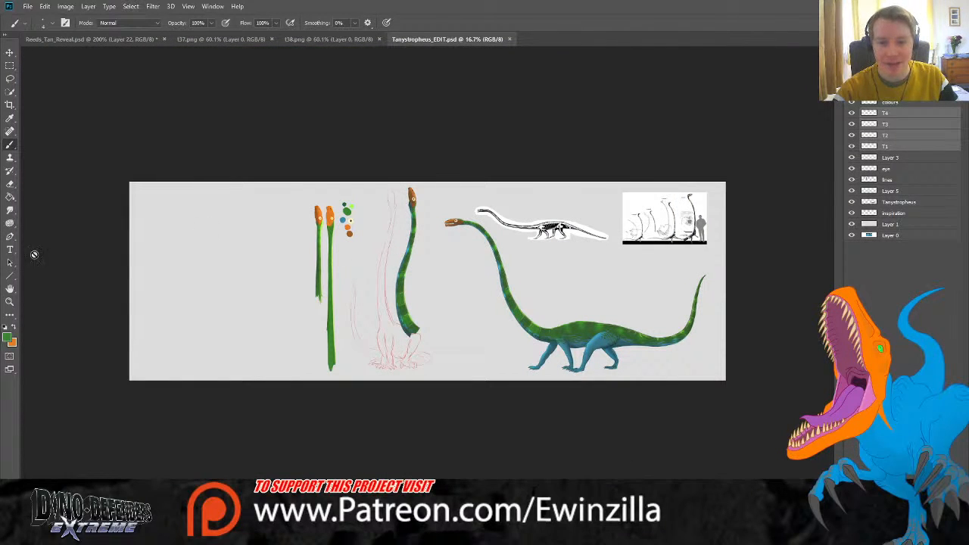
Step: Examine the skeleton size-comparison chart beside the human silhouette in Tanystropheus_EDIT.psd
{"action": "left_click", "coordinate": [10, 301]}
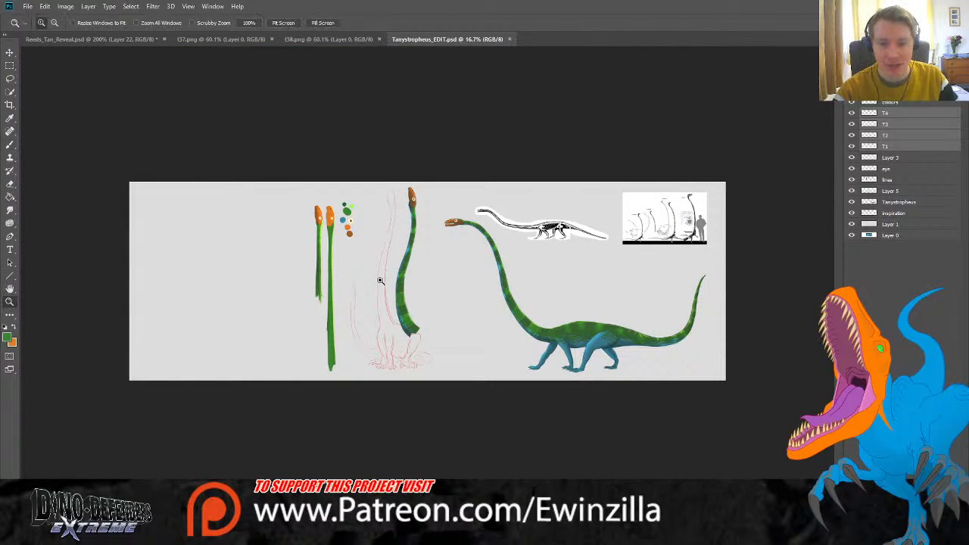
{"action": "left_click", "coordinate": [703, 305]}
{"action": "left_click", "coordinate": [656, 162]}
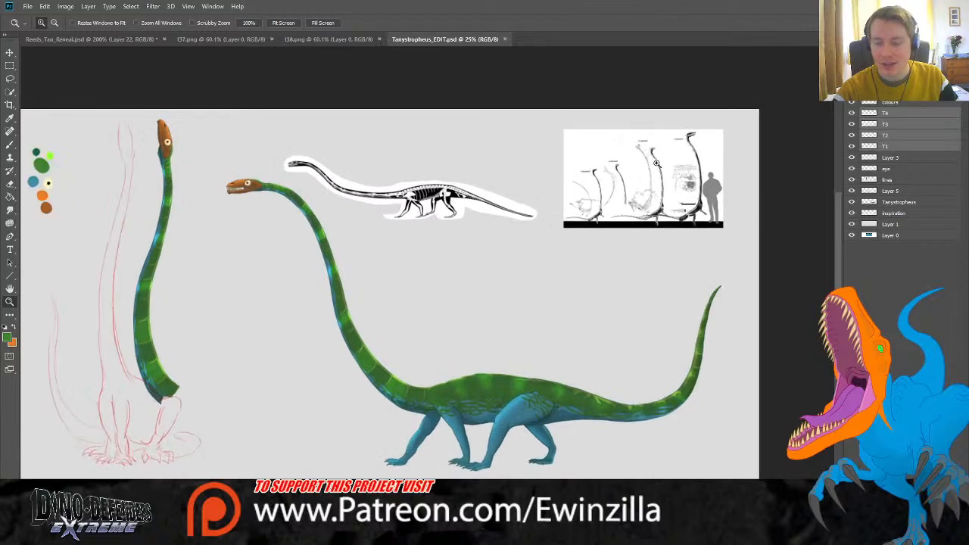
{"action": "left_click", "coordinate": [656, 162]}
{"action": "left_click", "coordinate": [656, 162]}
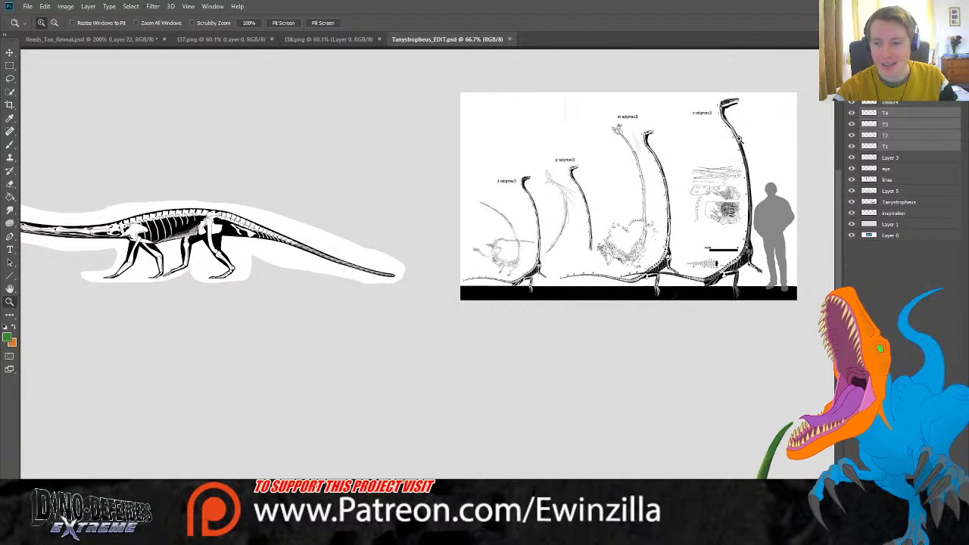
{"action": "left_click", "coordinate": [784, 188]}
{"action": "scroll", "coordinate": [836, 280], "scroll_direction": "up", "scroll_amount": 2}
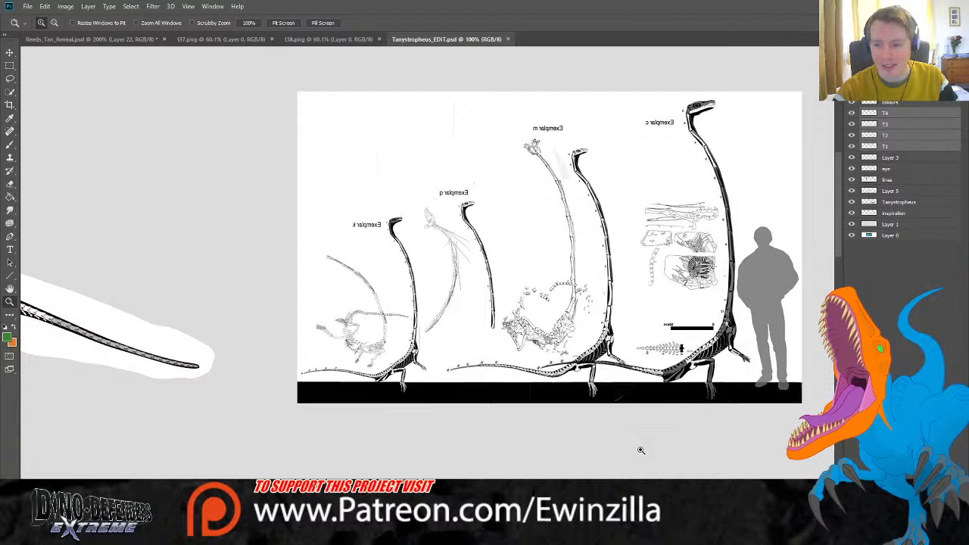
Step: Examine the walking skeleton reference and the painted orange head with its teeth up close
{"action": "scroll", "coordinate": [426, 280], "scroll_direction": "left", "scroll_amount": 10}
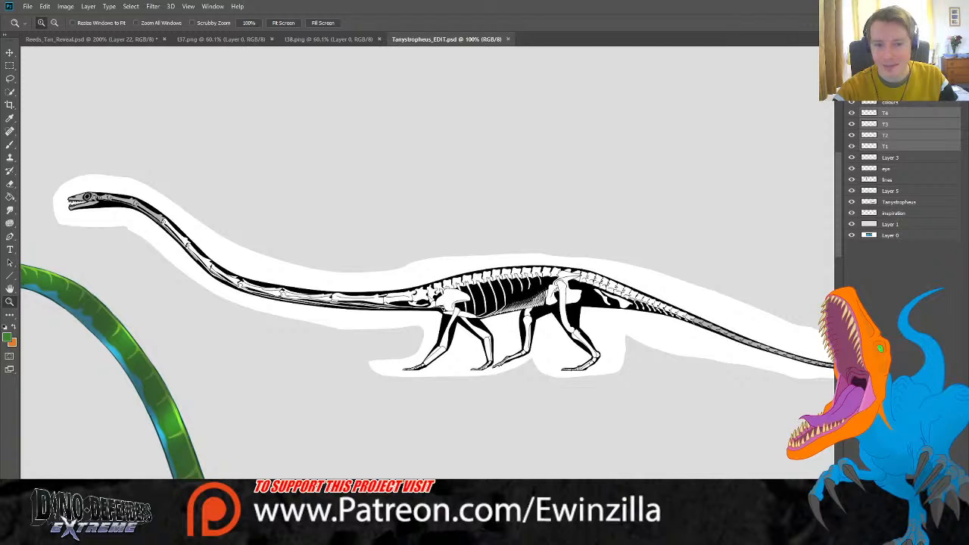
{"action": "scroll", "coordinate": [427, 262], "scroll_direction": "left", "scroll_amount": 5}
{"action": "left_click", "coordinate": [326, 227]}
{"action": "left_click", "coordinate": [325, 227]}
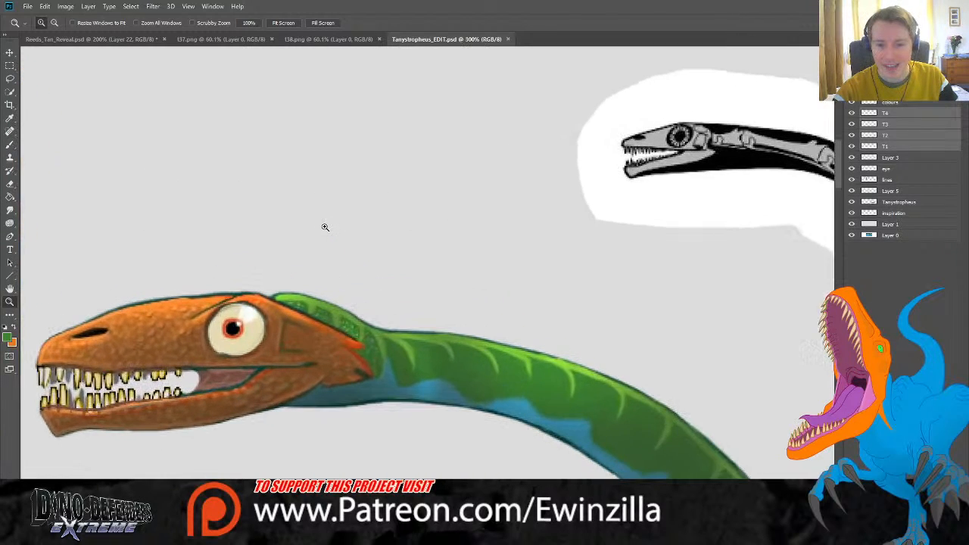
{"action": "left_click", "coordinate": [277, 23]}
{"action": "left_click", "coordinate": [723, 370]}
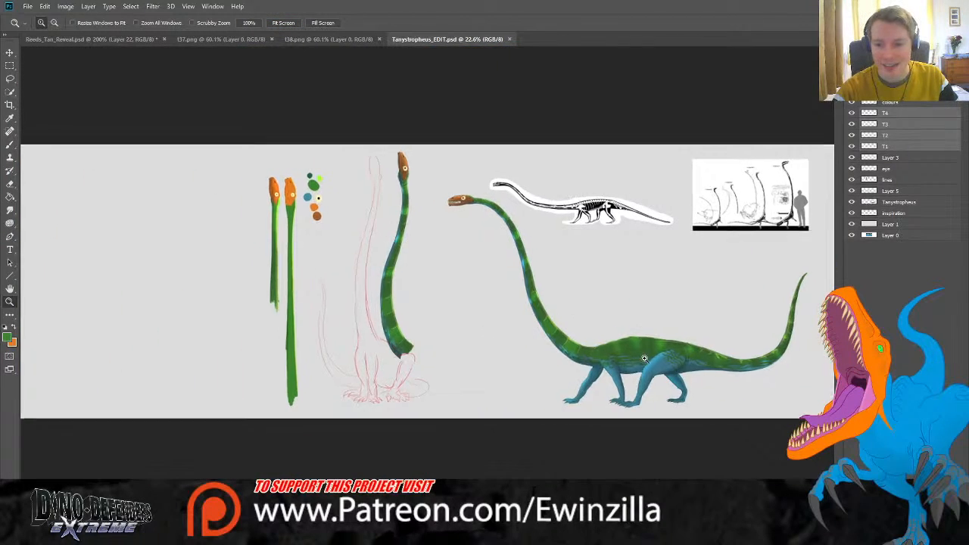
Step: Examine the coloured walking Tanystropheus, the upright neck study and the red sitting sketch in the reference sheet
{"action": "scroll", "coordinate": [62, 130], "scroll_direction": "right", "scroll_amount": 3}
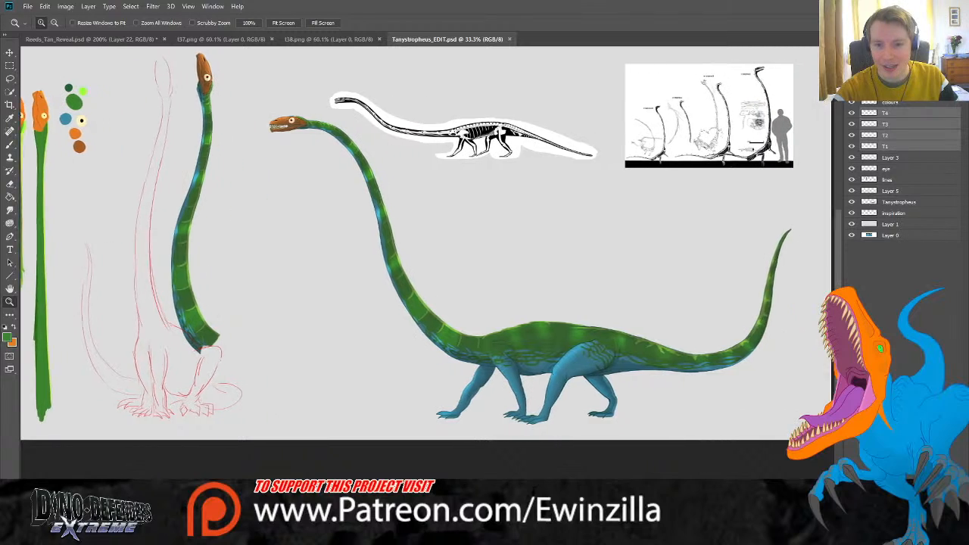
{"action": "left_click", "coordinate": [107, 86]}
{"action": "scroll", "coordinate": [194, 226], "scroll_direction": "up", "scroll_amount": 2}
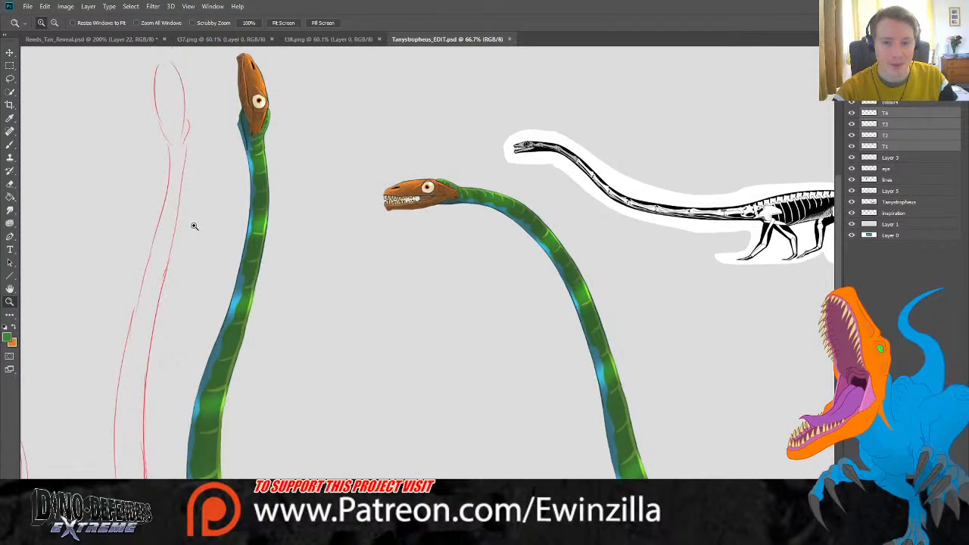
{"action": "left_click", "coordinate": [443, 214]}
{"action": "left_click", "coordinate": [444, 214]}
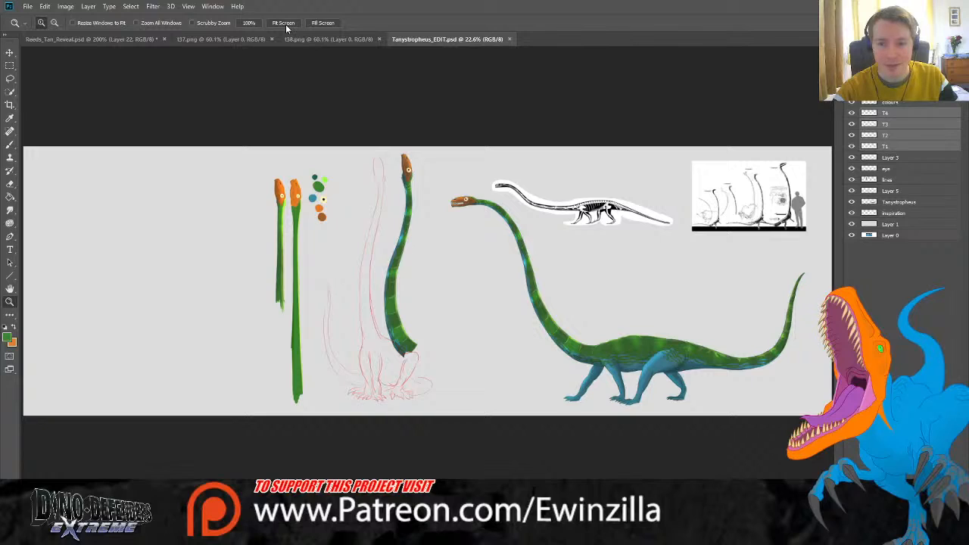
{"action": "left_click", "coordinate": [356, 376]}
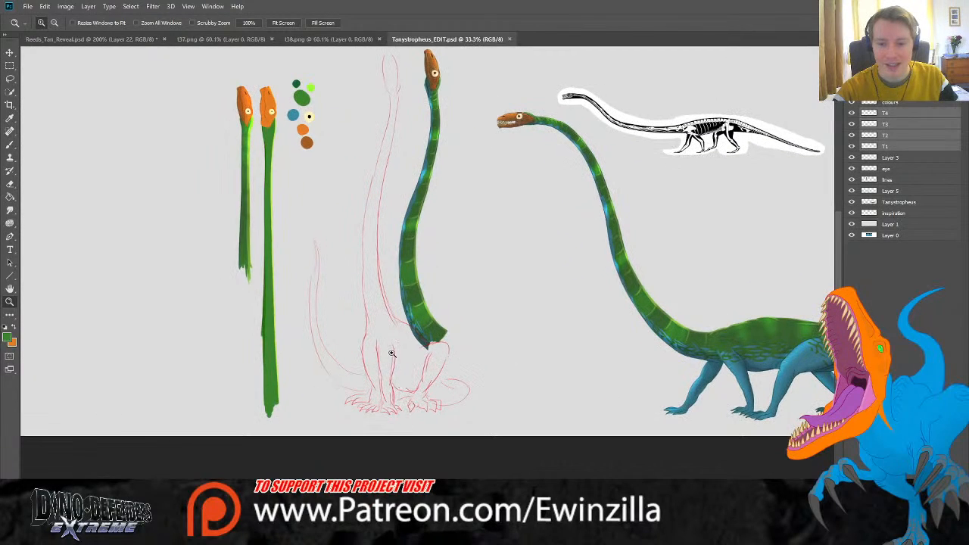
{"action": "left_click", "coordinate": [288, 23]}
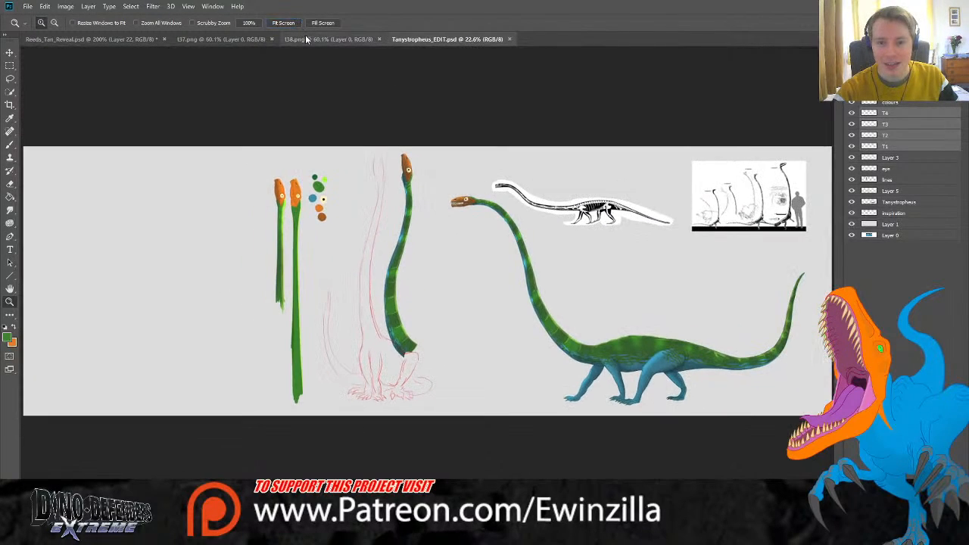
Step: In Reeds_Tan_Reveal.psd, compare the current frame with an early upright pose, temporarily hiding the pale overlay on the background
{"action": "left_click", "coordinate": [47, 39]}
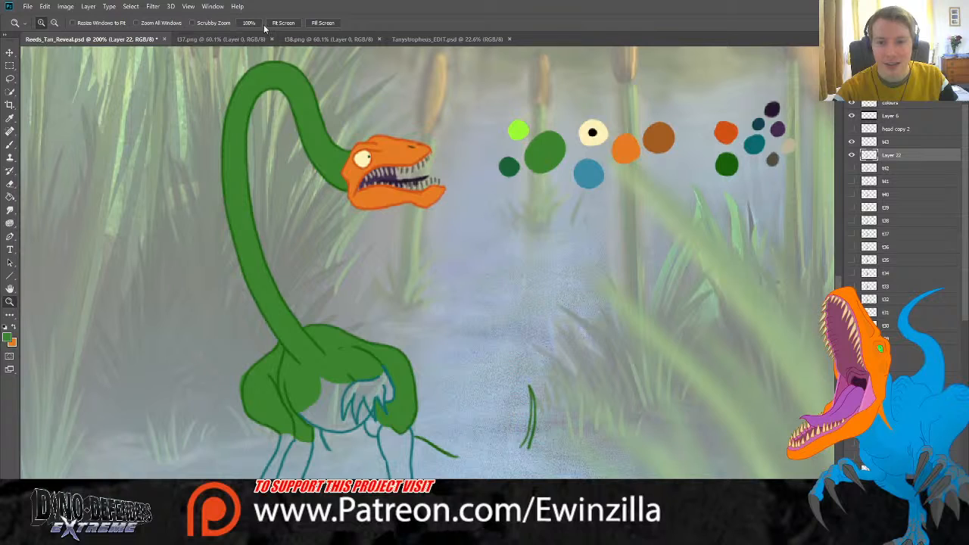
{"action": "left_click", "coordinate": [283, 23]}
{"action": "scroll", "coordinate": [909, 416], "scroll_direction": "down", "scroll_amount": 10}
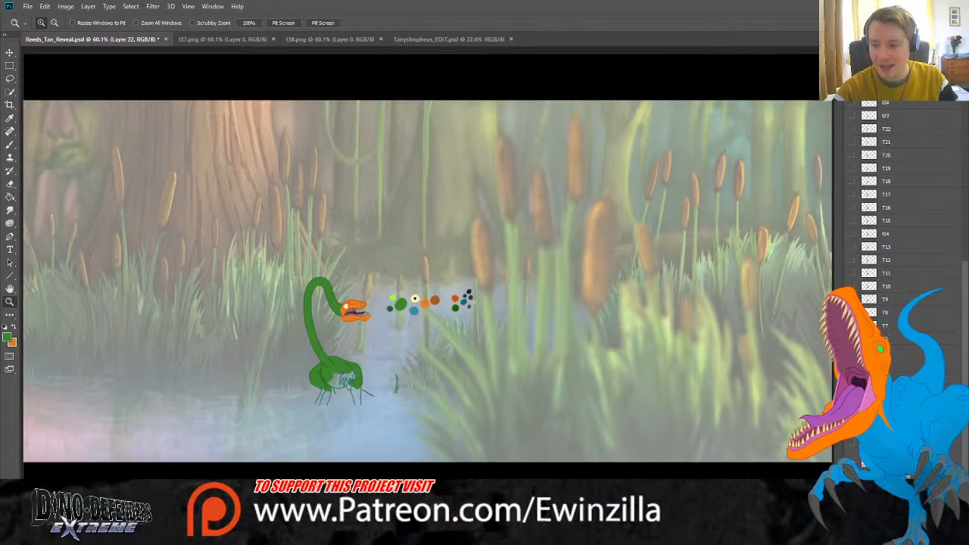
{"action": "left_click", "coordinate": [851, 438]}
{"action": "left_click", "coordinate": [852, 424]}
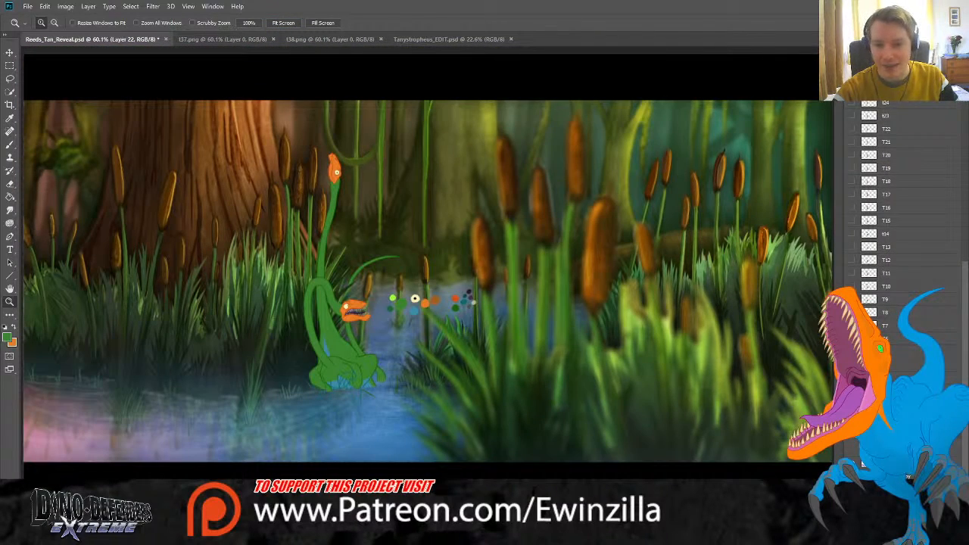
{"action": "left_click", "coordinate": [851, 424]}
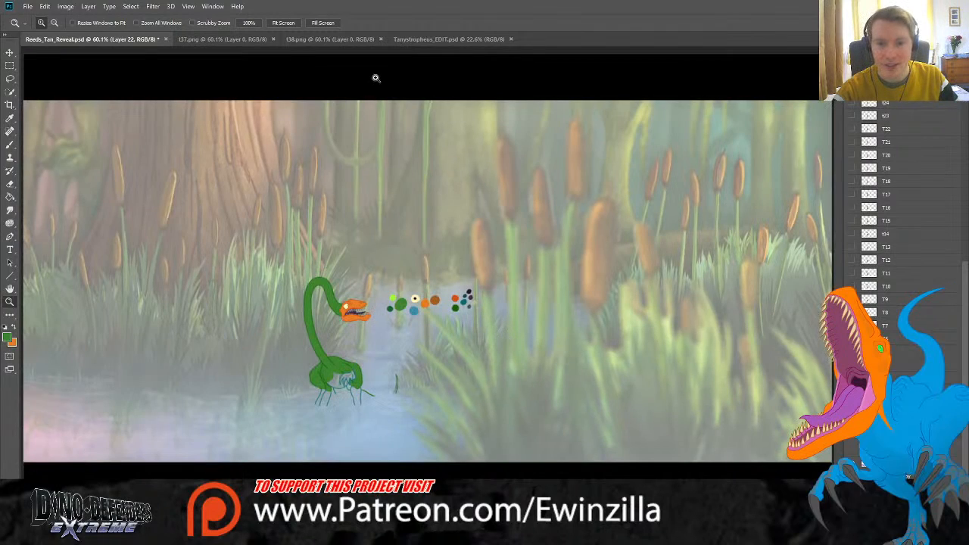
Step: Examine the green and blue scale pattern on the walking Tanystropheus's body and legs in Tanystropheus_EDIT.psd
{"action": "left_click", "coordinate": [439, 40]}
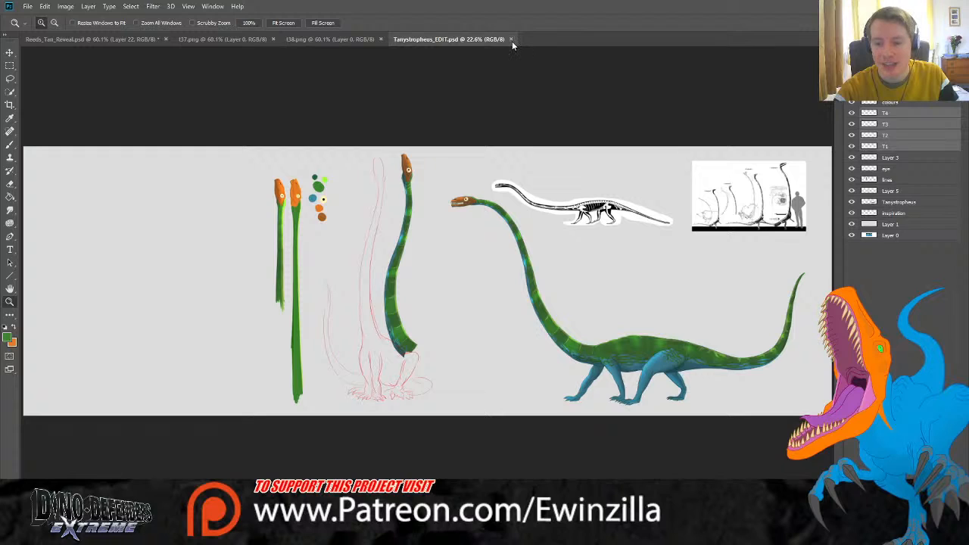
{"action": "left_click", "coordinate": [780, 377]}
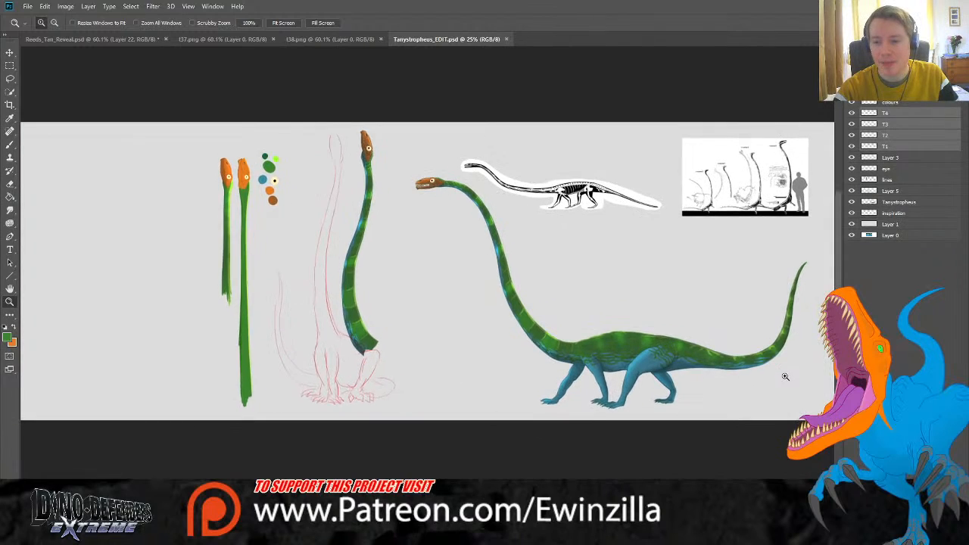
{"action": "left_click", "coordinate": [666, 374]}
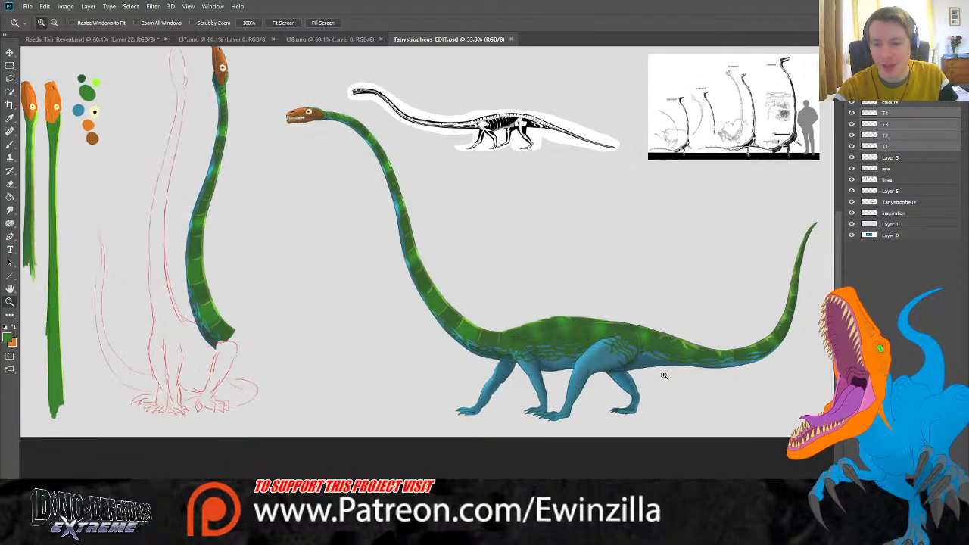
{"action": "left_click", "coordinate": [664, 375]}
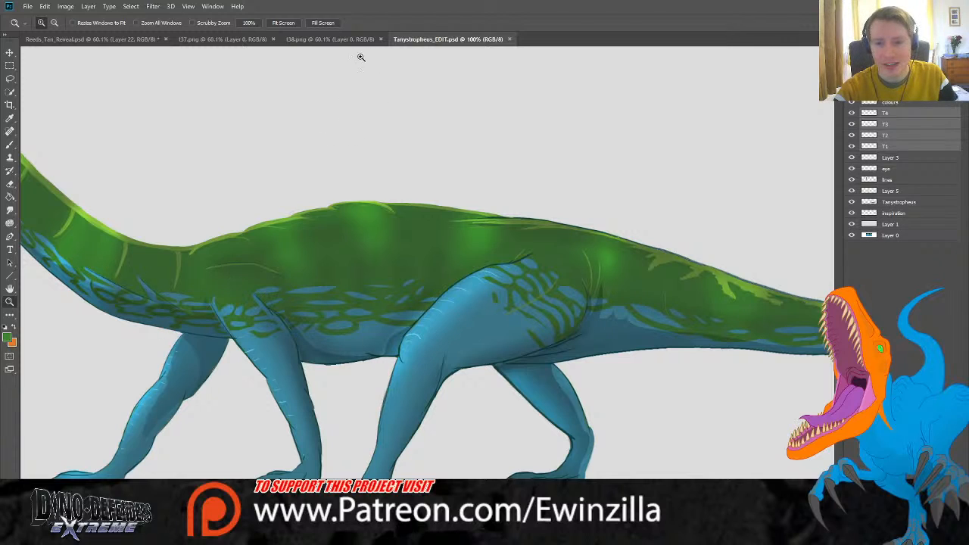
{"action": "left_click", "coordinate": [295, 24]}
{"action": "left_click", "coordinate": [92, 39]}
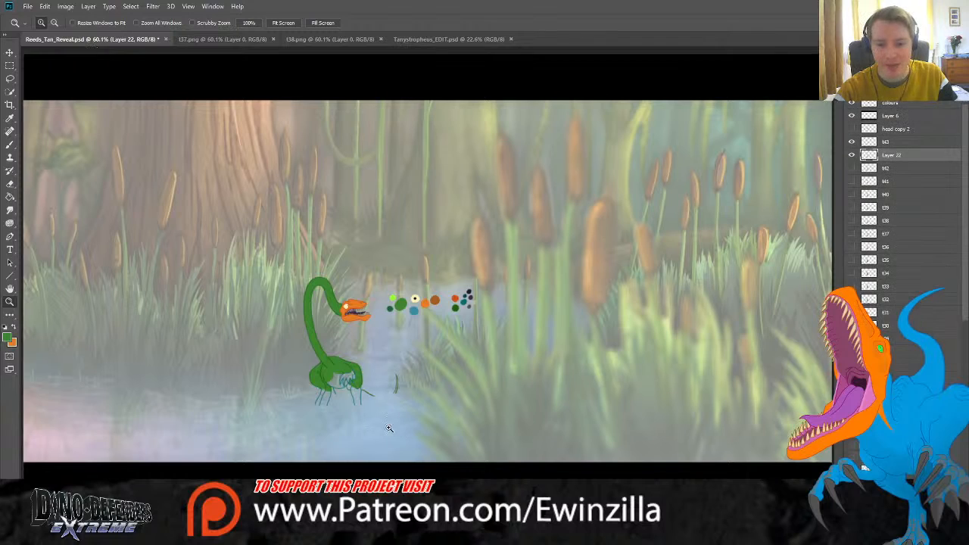
{"action": "left_click", "coordinate": [515, 40]}
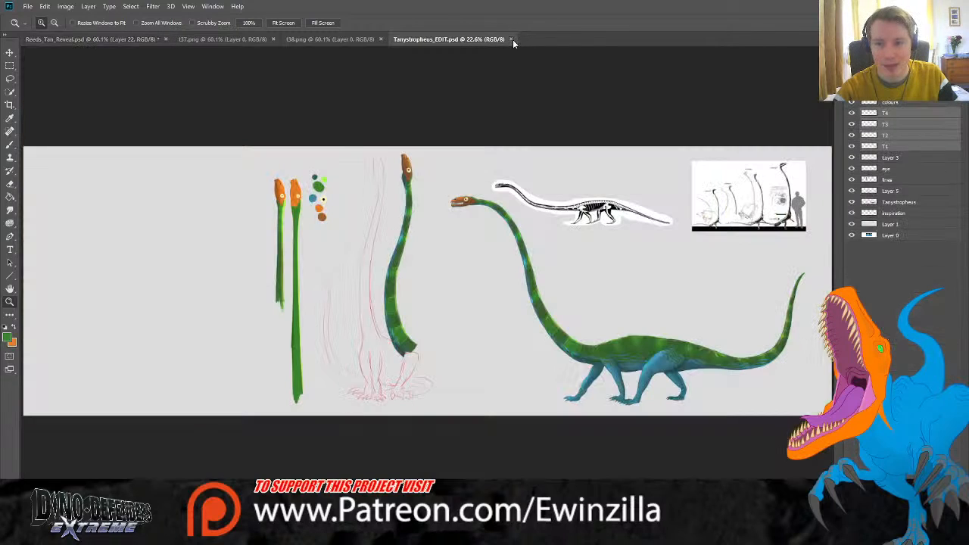
Step: Close Tanystropheus_EDIT.psd, then compare t37.png with t38.png and close both so only Reeds_Tan_Reveal.psd stays open
{"action": "left_click", "coordinate": [510, 39]}
{"action": "left_click", "coordinate": [223, 39]}
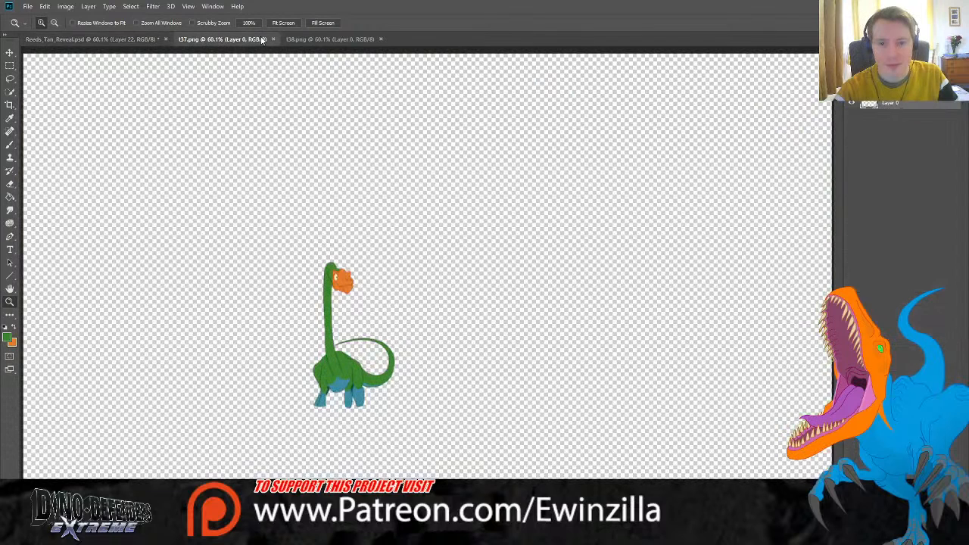
{"action": "left_click", "coordinate": [319, 38]}
{"action": "left_click", "coordinate": [245, 39]}
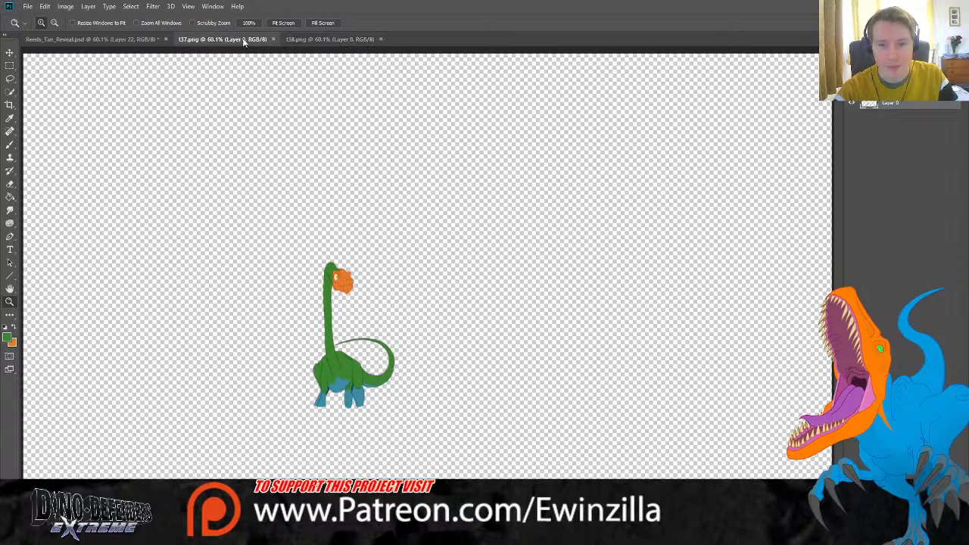
{"action": "left_click", "coordinate": [270, 39]}
{"action": "left_click", "coordinate": [270, 38]}
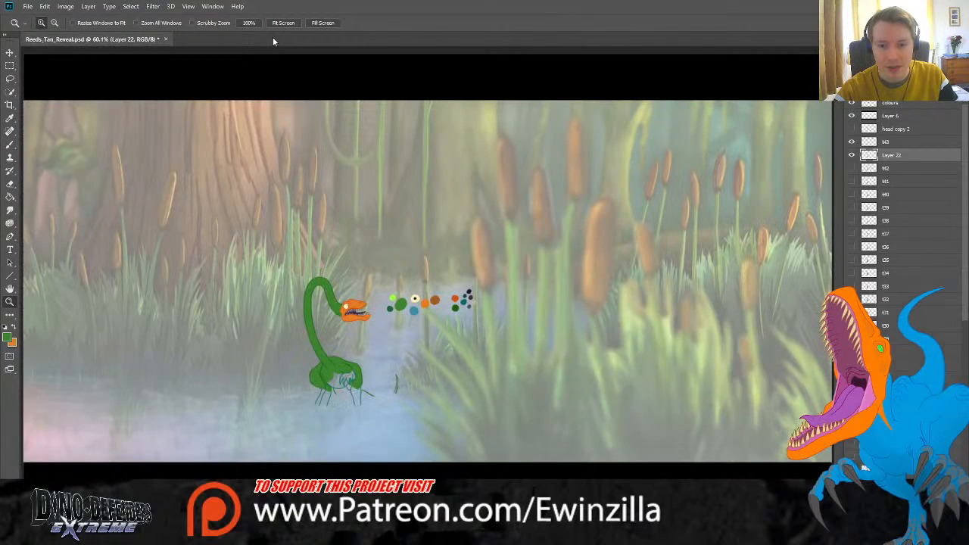
Step: On Layer 22, fill the pair of legs under the rear-facing green thigh with the palette's mid blue
{"action": "left_click", "coordinate": [346, 433]}
{"action": "left_click", "coordinate": [345, 417]}
{"action": "left_click", "coordinate": [359, 369]}
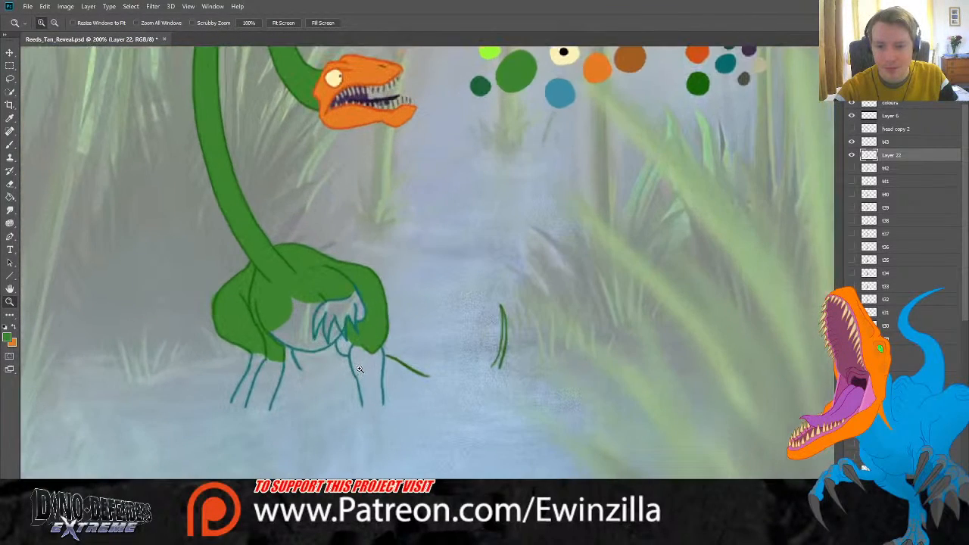
{"action": "left_click", "coordinate": [851, 155]}
{"action": "left_click", "coordinate": [851, 154]}
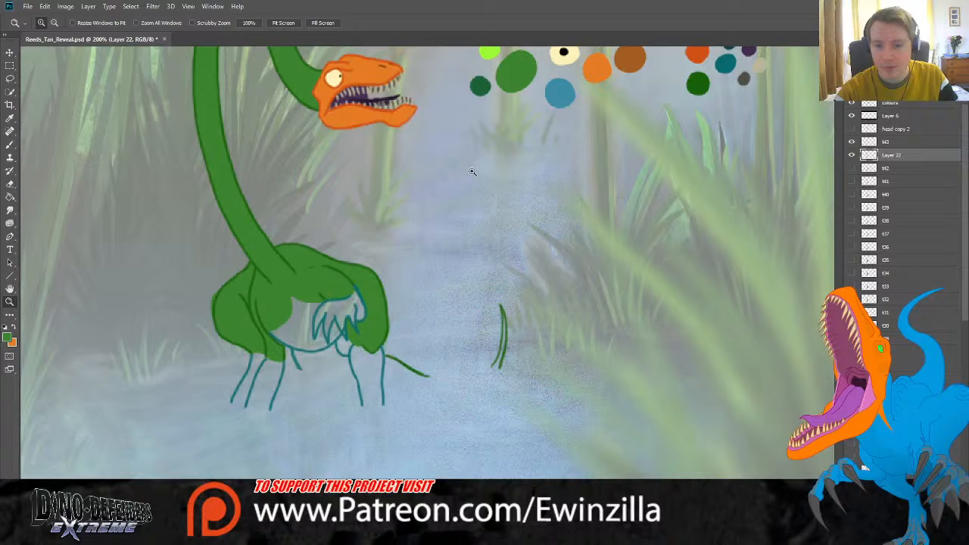
{"action": "left_click", "coordinate": [12, 143]}
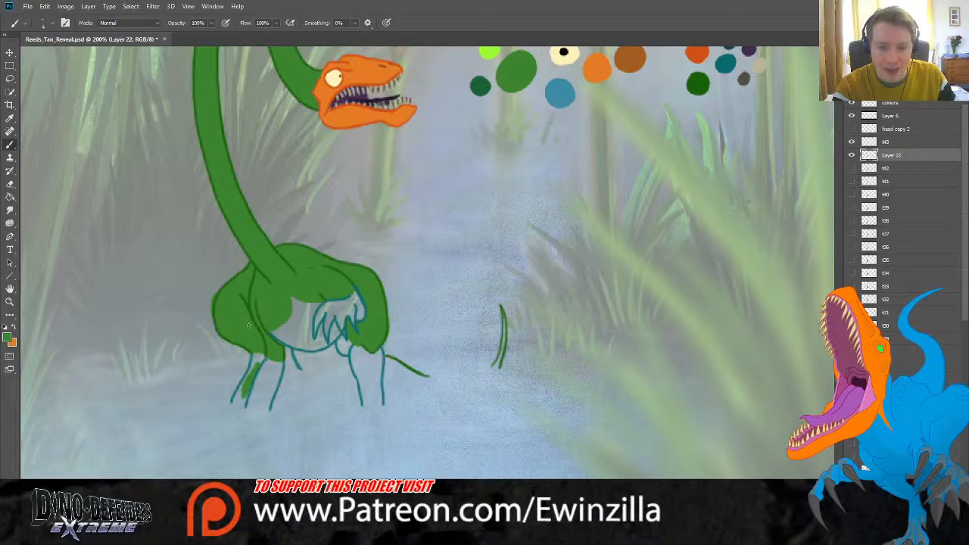
{"action": "left_click", "coordinate": [10, 118]}
{"action": "left_click", "coordinate": [561, 91]}
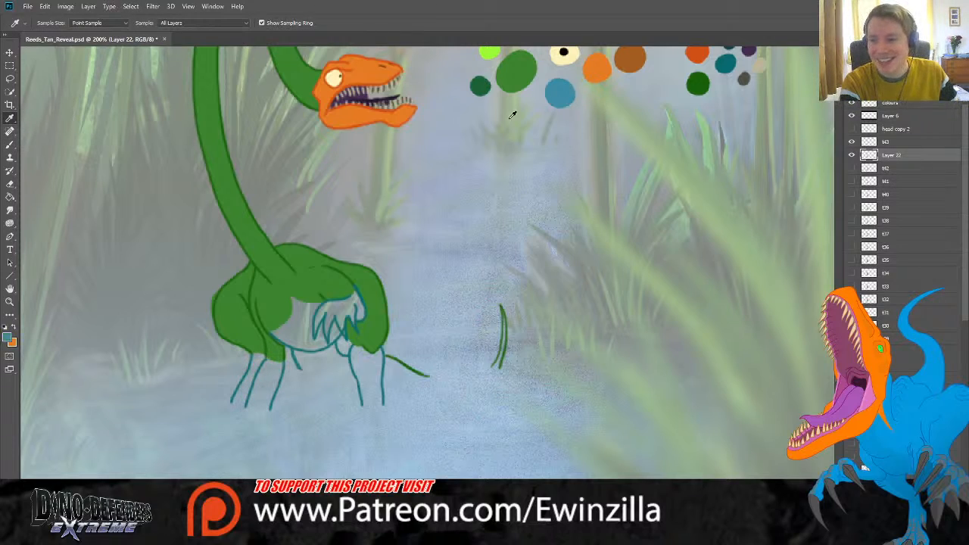
{"action": "left_click", "coordinate": [10, 144]}
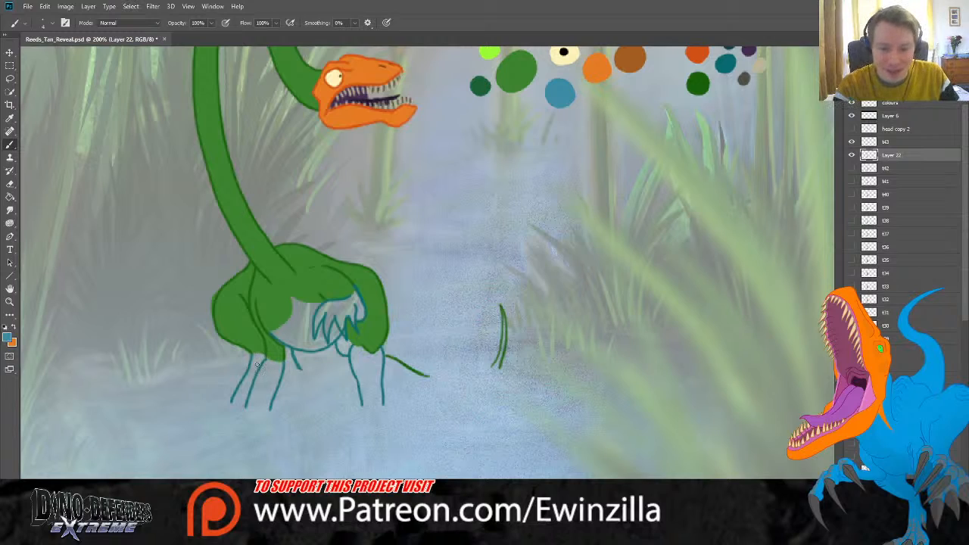
{"action": "mouse_move", "coordinate": [257, 365]}
{"action": "left_mouse_down"}
{"action": "mouse_move", "coordinate": [234, 401]}
{"action": "mouse_move", "coordinate": [246, 386]}
{"action": "mouse_move", "coordinate": [236, 401]}
{"action": "mouse_move", "coordinate": [269, 406]}
{"action": "mouse_move", "coordinate": [261, 408]}
{"action": "mouse_move", "coordinate": [267, 374]}
{"action": "mouse_move", "coordinate": [251, 388]}
{"action": "mouse_move", "coordinate": [254, 356]}
{"action": "mouse_move", "coordinate": [281, 361]}
{"action": "mouse_move", "coordinate": [259, 404]}
{"action": "mouse_move", "coordinate": [266, 366]}
{"action": "left_mouse_up"}
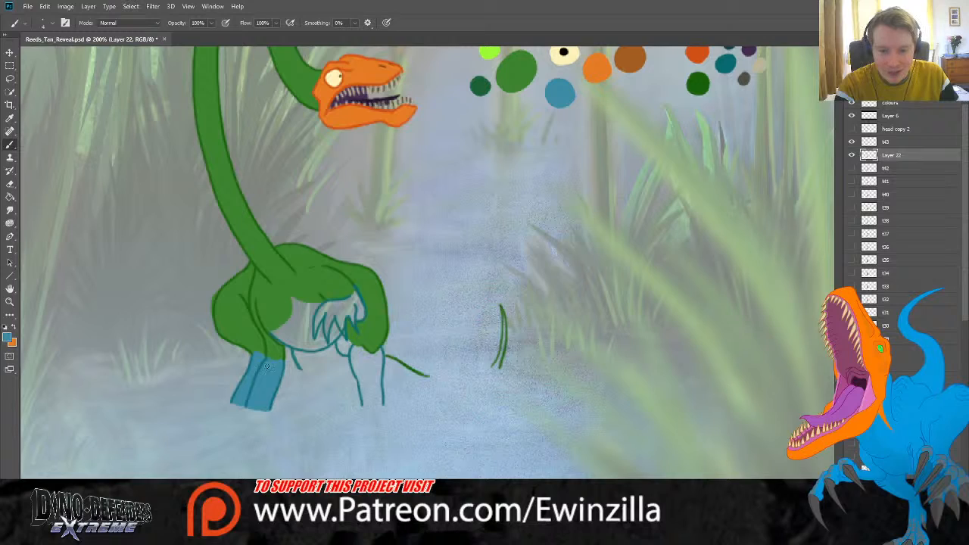
Step: Fill the belly, the raised clawed hand and the remaining leg with the same blue
{"action": "mouse_move", "coordinate": [322, 317]}
{"action": "left_mouse_down"}
{"action": "mouse_move", "coordinate": [334, 311]}
{"action": "mouse_move", "coordinate": [331, 327]}
{"action": "mouse_move", "coordinate": [341, 316]}
{"action": "left_mouse_up"}
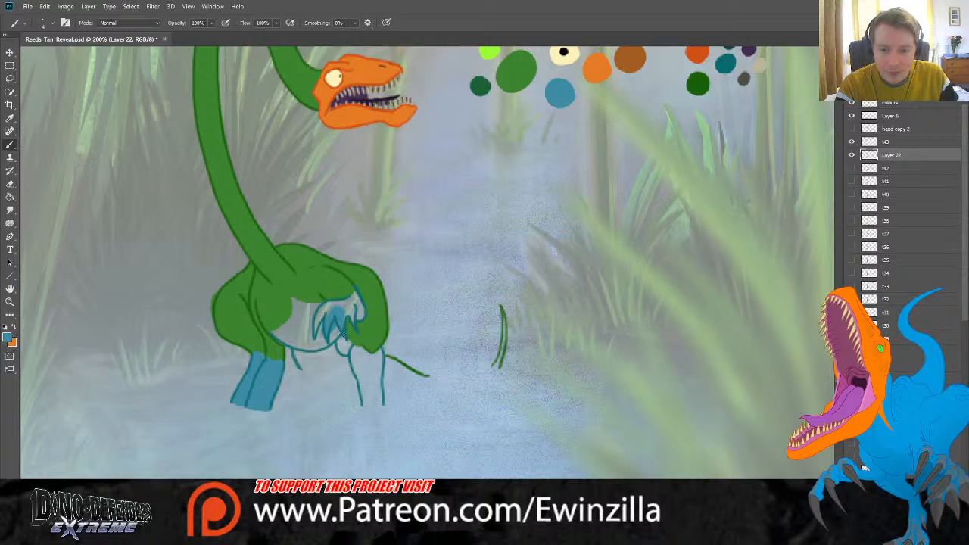
{"action": "mouse_move", "coordinate": [343, 336]}
{"action": "left_mouse_down"}
{"action": "mouse_move", "coordinate": [350, 308]}
{"action": "mouse_move", "coordinate": [352, 325]}
{"action": "mouse_move", "coordinate": [356, 297]}
{"action": "mouse_move", "coordinate": [356, 318]}
{"action": "mouse_move", "coordinate": [352, 308]}
{"action": "mouse_move", "coordinate": [343, 314]}
{"action": "mouse_move", "coordinate": [351, 297]}
{"action": "mouse_move", "coordinate": [324, 309]}
{"action": "mouse_move", "coordinate": [324, 323]}
{"action": "mouse_move", "coordinate": [330, 302]}
{"action": "mouse_move", "coordinate": [293, 299]}
{"action": "mouse_move", "coordinate": [334, 302]}
{"action": "mouse_move", "coordinate": [290, 309]}
{"action": "mouse_move", "coordinate": [291, 295]}
{"action": "mouse_move", "coordinate": [297, 308]}
{"action": "mouse_move", "coordinate": [293, 297]}
{"action": "mouse_move", "coordinate": [272, 334]}
{"action": "mouse_move", "coordinate": [288, 343]}
{"action": "mouse_move", "coordinate": [275, 334]}
{"action": "mouse_move", "coordinate": [296, 306]}
{"action": "mouse_move", "coordinate": [294, 315]}
{"action": "mouse_move", "coordinate": [321, 310]}
{"action": "mouse_move", "coordinate": [287, 337]}
{"action": "mouse_move", "coordinate": [330, 320]}
{"action": "mouse_move", "coordinate": [316, 339]}
{"action": "mouse_move", "coordinate": [339, 331]}
{"action": "mouse_move", "coordinate": [330, 342]}
{"action": "mouse_move", "coordinate": [294, 349]}
{"action": "mouse_move", "coordinate": [380, 354]}
{"action": "mouse_move", "coordinate": [383, 405]}
{"action": "mouse_move", "coordinate": [366, 405]}
{"action": "mouse_move", "coordinate": [371, 365]}
{"action": "left_mouse_up"}
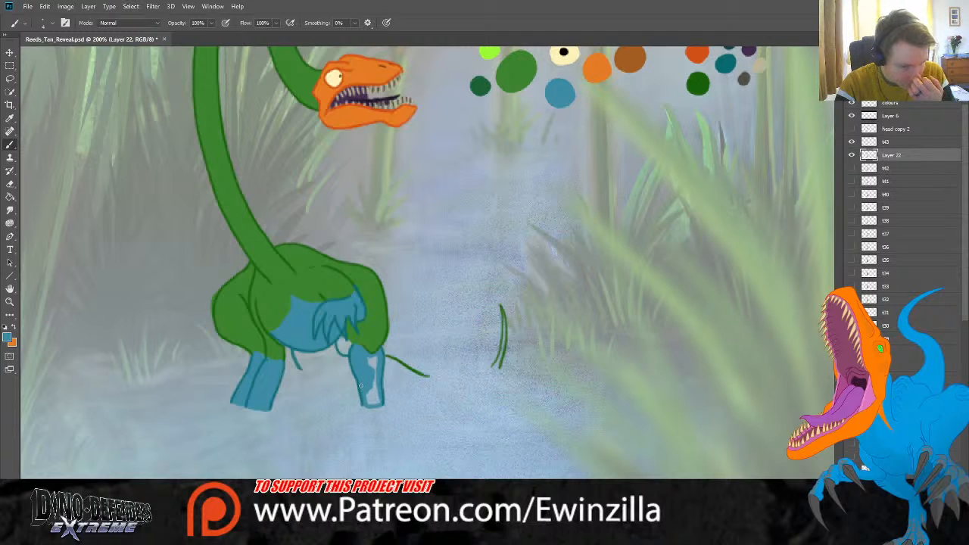
{"action": "mouse_move", "coordinate": [364, 400]}
{"action": "left_mouse_down"}
{"action": "mouse_move", "coordinate": [378, 399]}
{"action": "mouse_move", "coordinate": [374, 362]}
{"action": "left_mouse_up"}
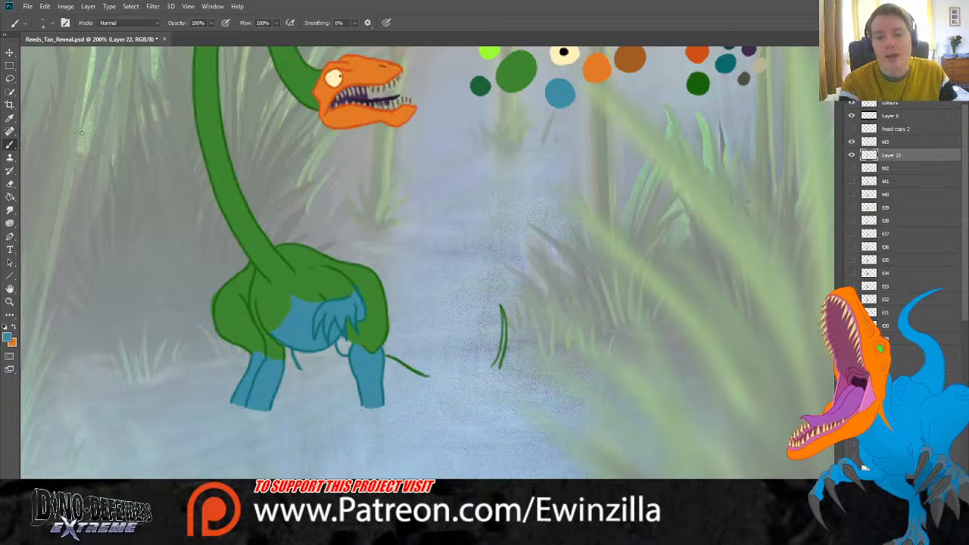
Step: Fill the tail base behind the leg and the separate tail tip with the palette's main green
{"action": "left_click", "coordinate": [10, 117]}
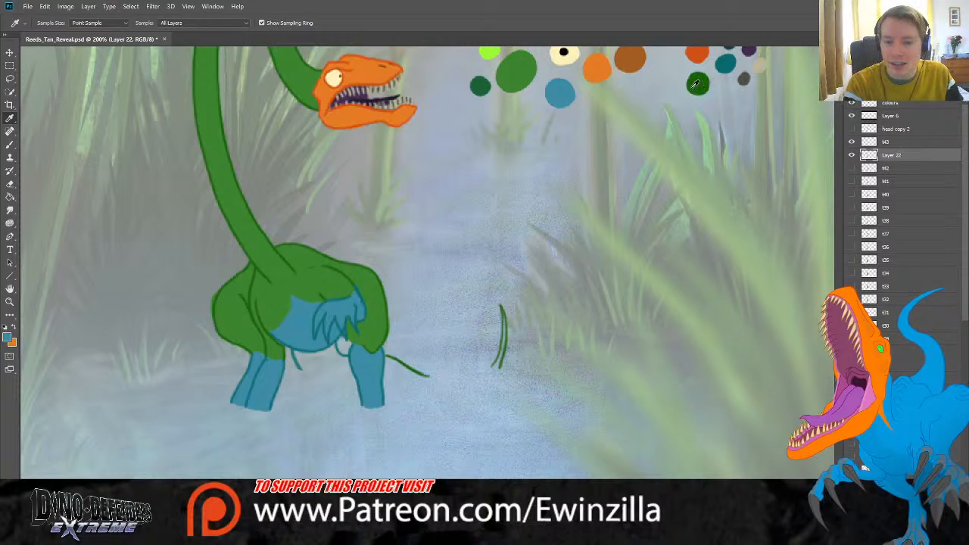
{"action": "left_click", "coordinate": [533, 68]}
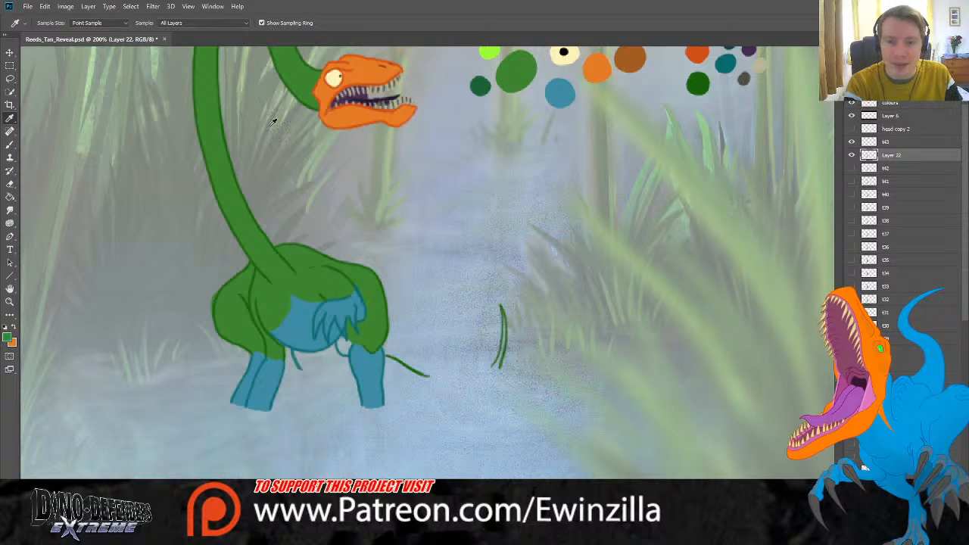
{"action": "key", "text": "b"}
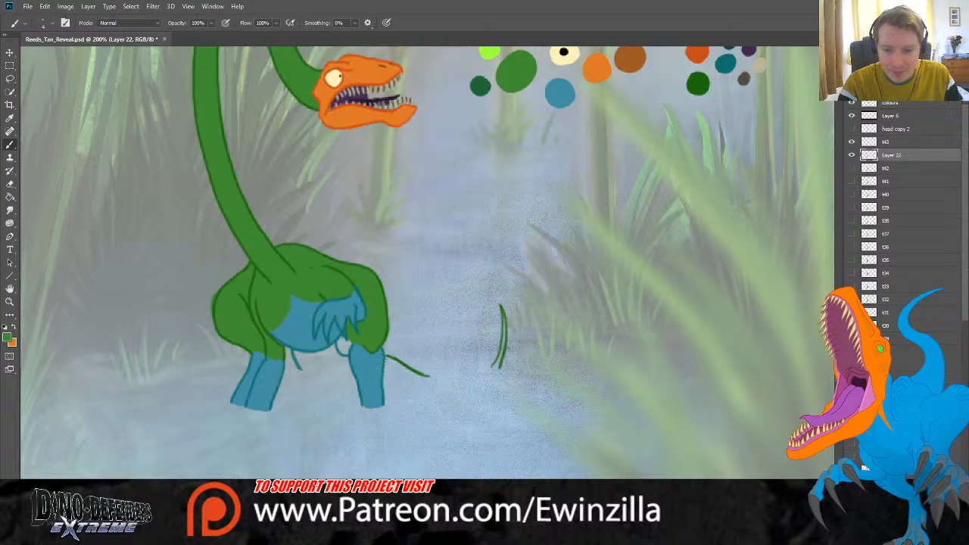
{"action": "mouse_move", "coordinate": [385, 357]}
{"action": "left_mouse_down"}
{"action": "mouse_move", "coordinate": [426, 376]}
{"action": "mouse_move", "coordinate": [386, 370]}
{"action": "mouse_move", "coordinate": [388, 359]}
{"action": "mouse_move", "coordinate": [403, 370]}
{"action": "left_mouse_up"}
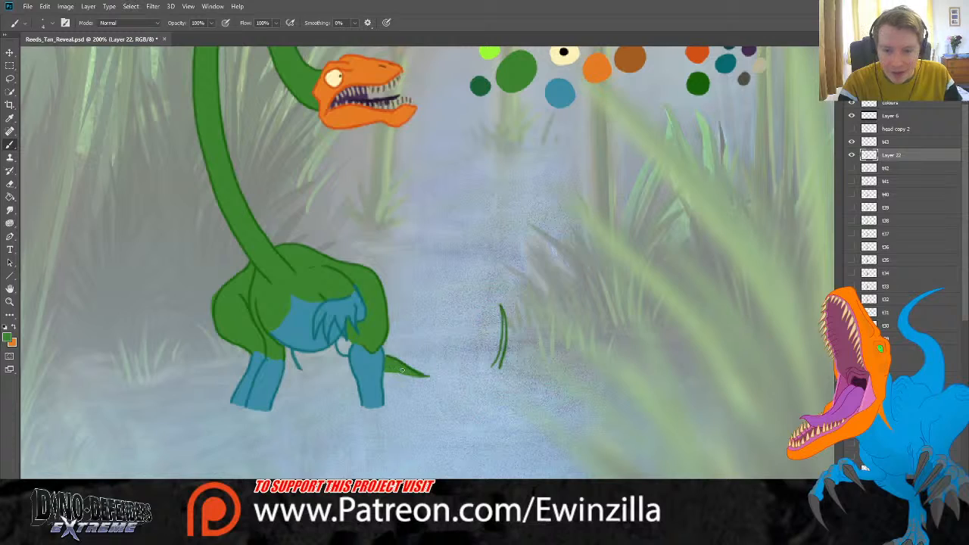
{"action": "left_click_drag", "start_coordinate": [502, 315], "coordinate": [499, 362]}
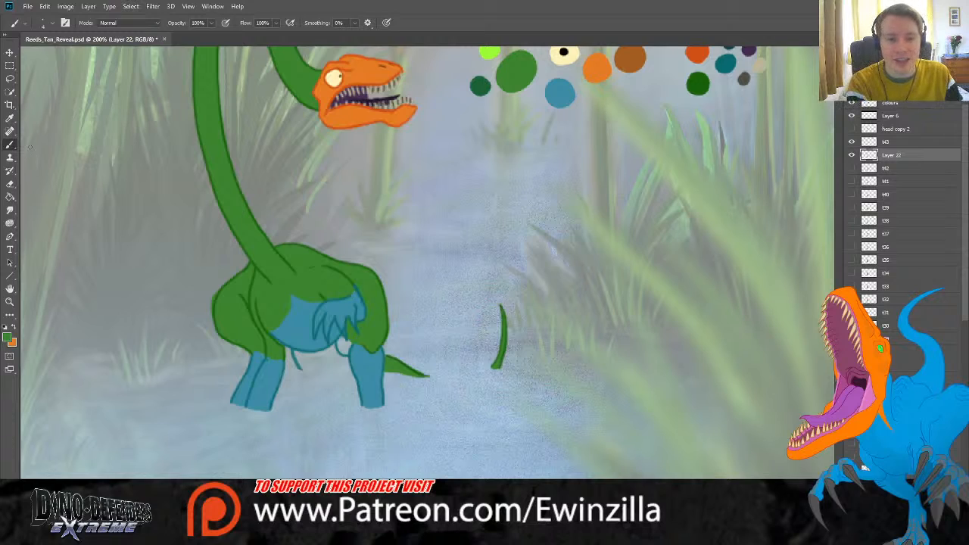
Step: Fill the shadowed area between the legs beneath the belly with the palette's dark teal
{"action": "left_click", "coordinate": [10, 119]}
{"action": "left_click", "coordinate": [730, 47]}
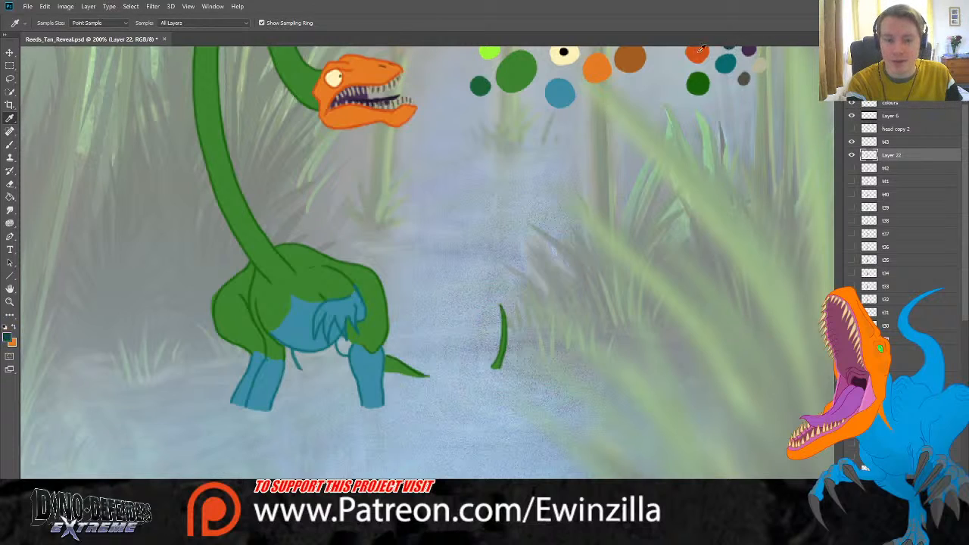
{"action": "left_click", "coordinate": [9, 144]}
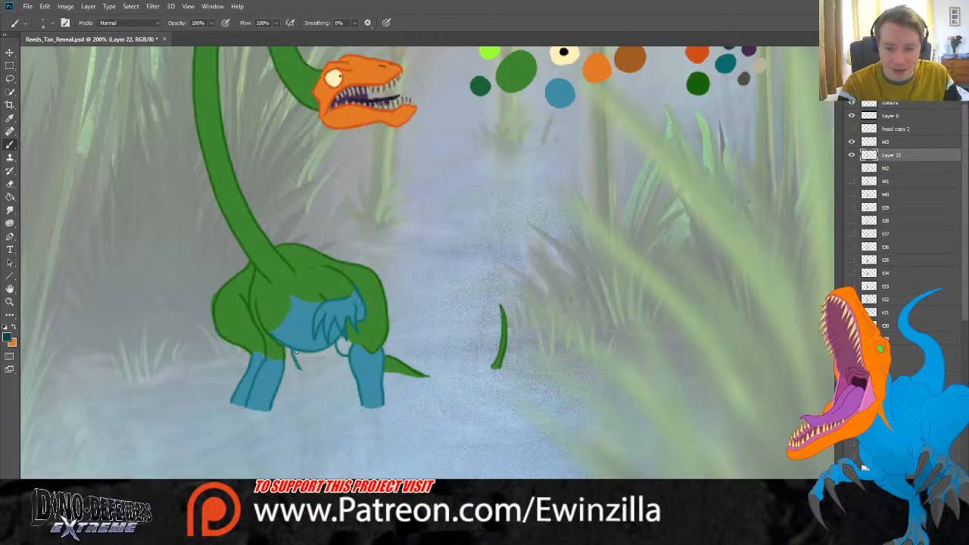
{"action": "mouse_move", "coordinate": [294, 349]}
{"action": "left_mouse_down"}
{"action": "mouse_move", "coordinate": [299, 368]}
{"action": "mouse_move", "coordinate": [351, 368]}
{"action": "mouse_move", "coordinate": [335, 342]}
{"action": "mouse_move", "coordinate": [293, 350]}
{"action": "mouse_move", "coordinate": [313, 368]}
{"action": "mouse_move", "coordinate": [346, 367]}
{"action": "mouse_move", "coordinate": [319, 356]}
{"action": "left_mouse_up"}
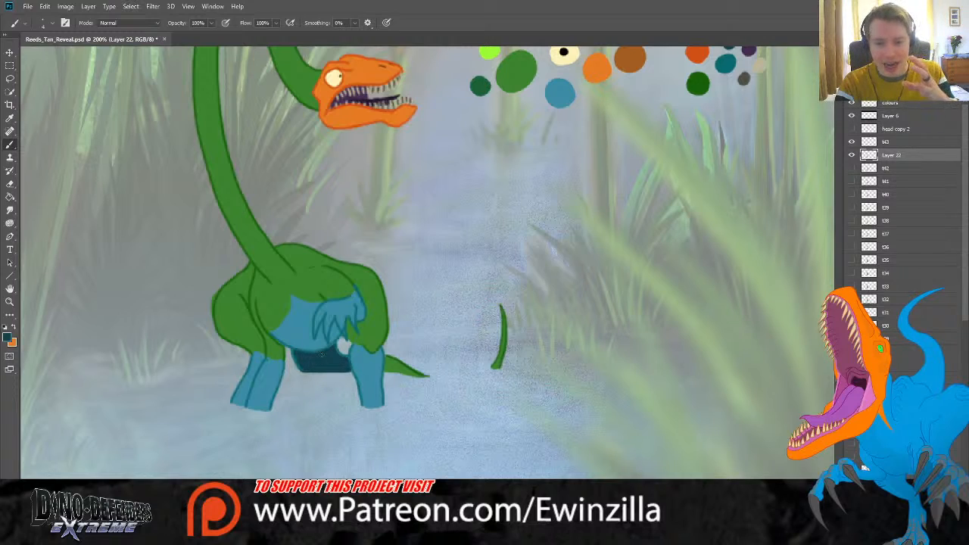
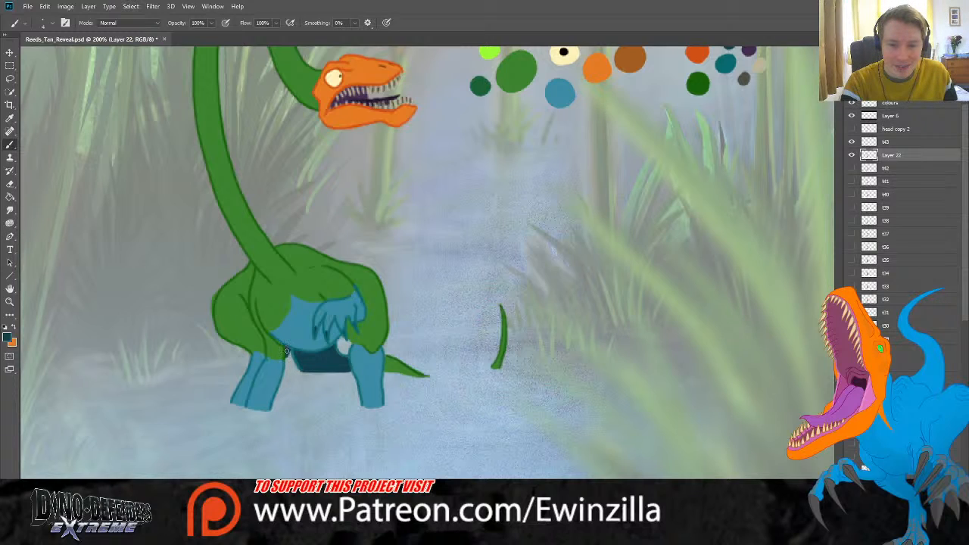
Step: Merge the colour fills on Layer 22 with the t43 outline layer
{"action": "key", "text": "z"}
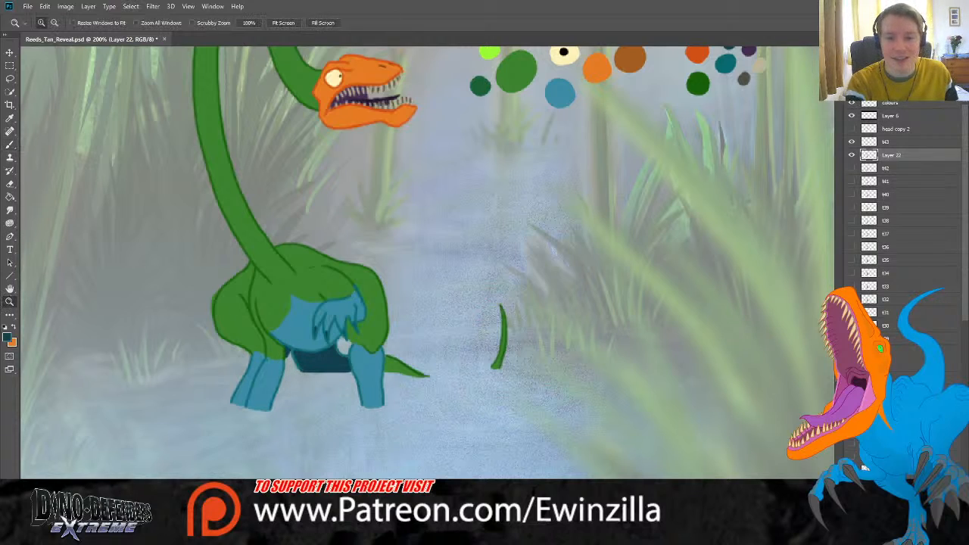
{"action": "key", "text": "ctrl+0"}
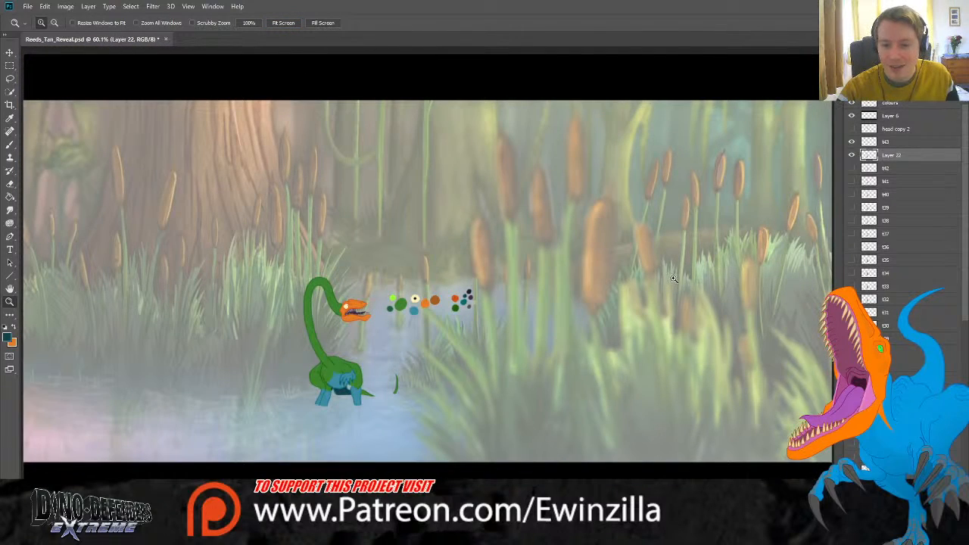
{"action": "left_click", "coordinate": [889, 141], "text": "ctrl"}
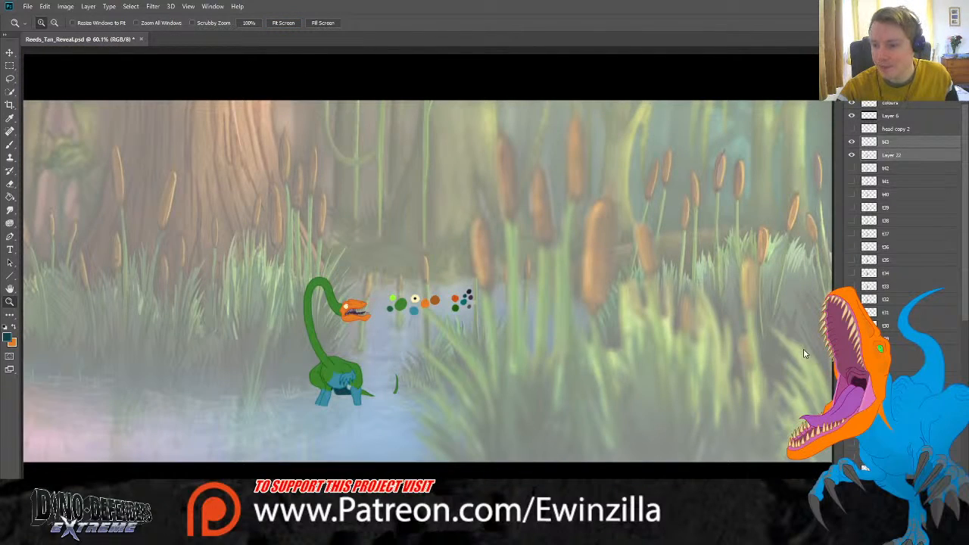
{"action": "key", "text": "ctrl+e"}
Step: Compare frame t43 with frame t42 by alternately showing and hiding each one over the background
{"action": "left_click", "coordinate": [851, 155]}
{"action": "left_click", "coordinate": [851, 143]}
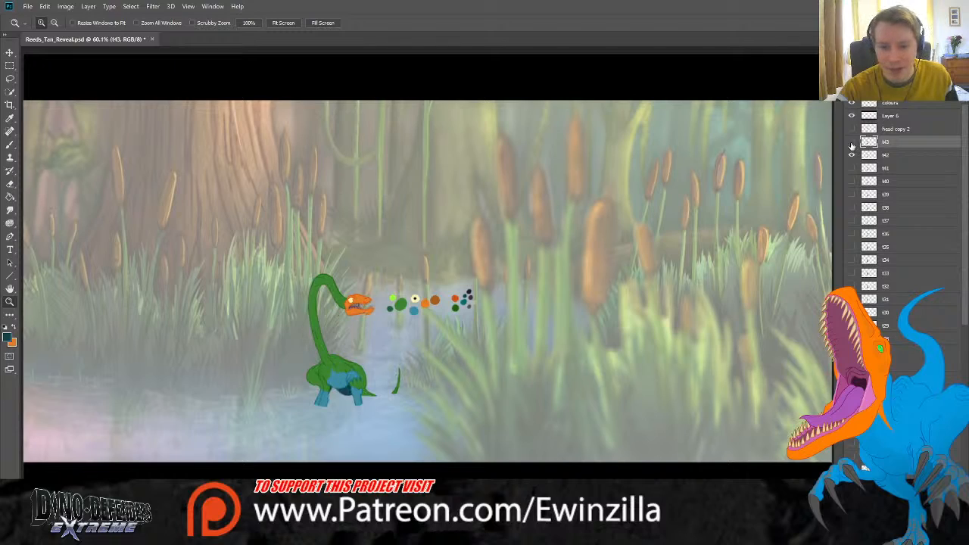
{"action": "left_click", "coordinate": [852, 144]}
{"action": "left_click", "coordinate": [852, 143]}
{"action": "left_click", "coordinate": [851, 143]}
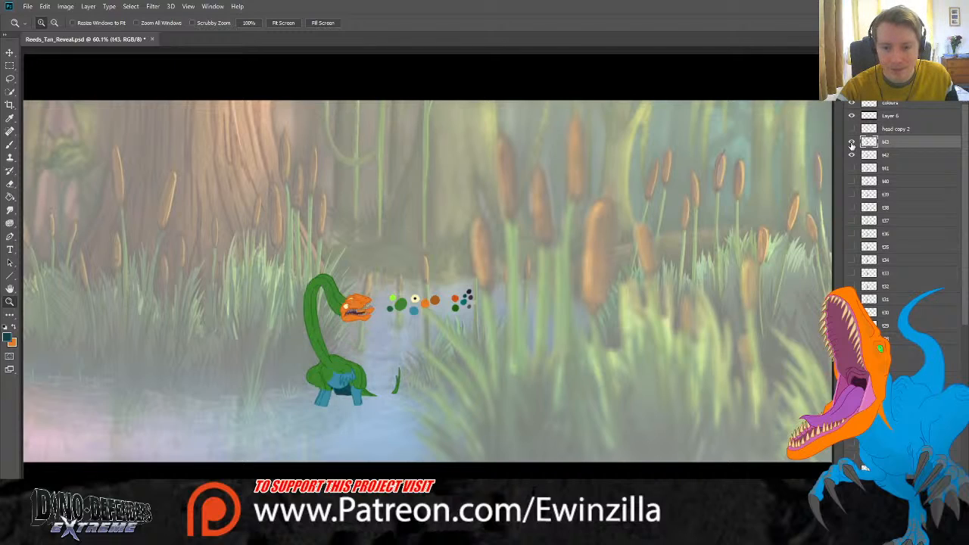
{"action": "left_click", "coordinate": [851, 143]}
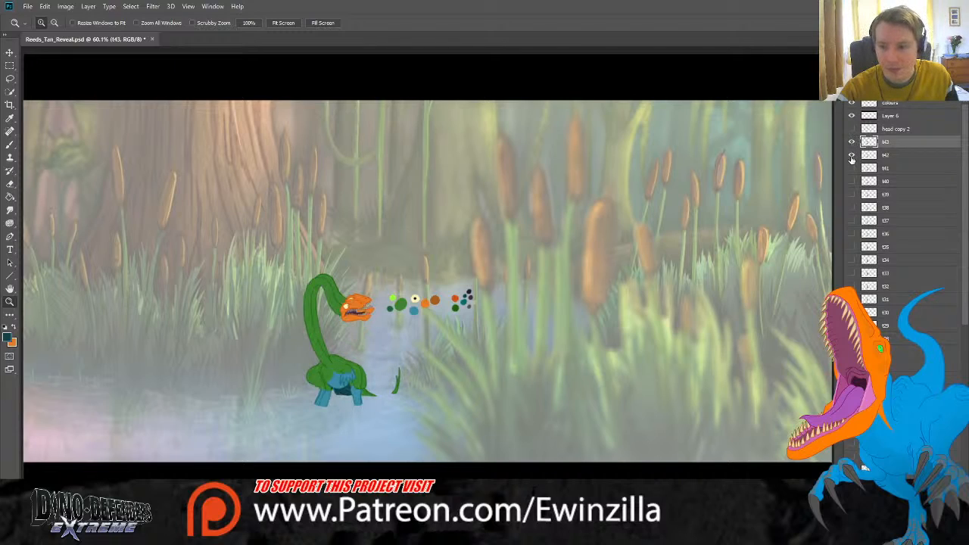
{"action": "left_click", "coordinate": [852, 157]}
{"action": "left_click", "coordinate": [850, 156]}
{"action": "left_click", "coordinate": [851, 157]}
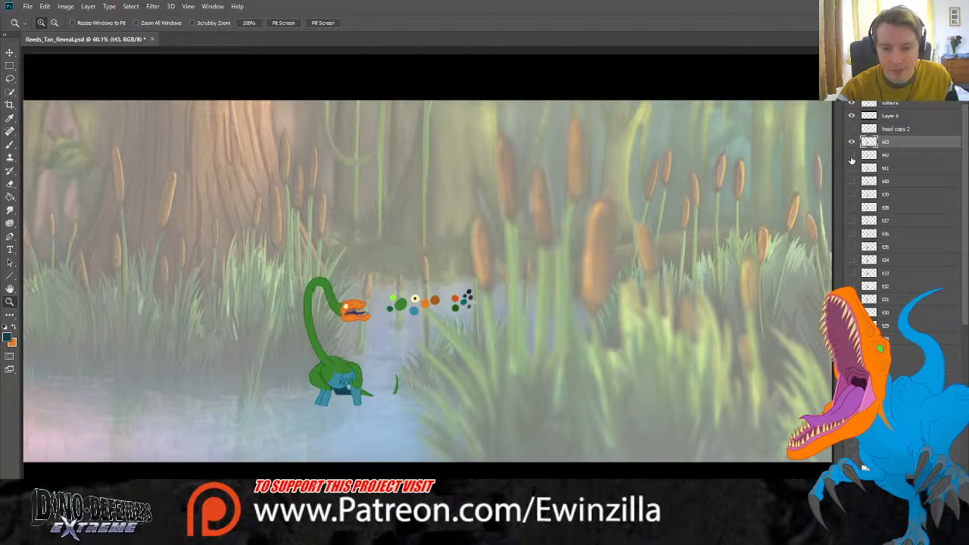
{"action": "left_click", "coordinate": [852, 141]}
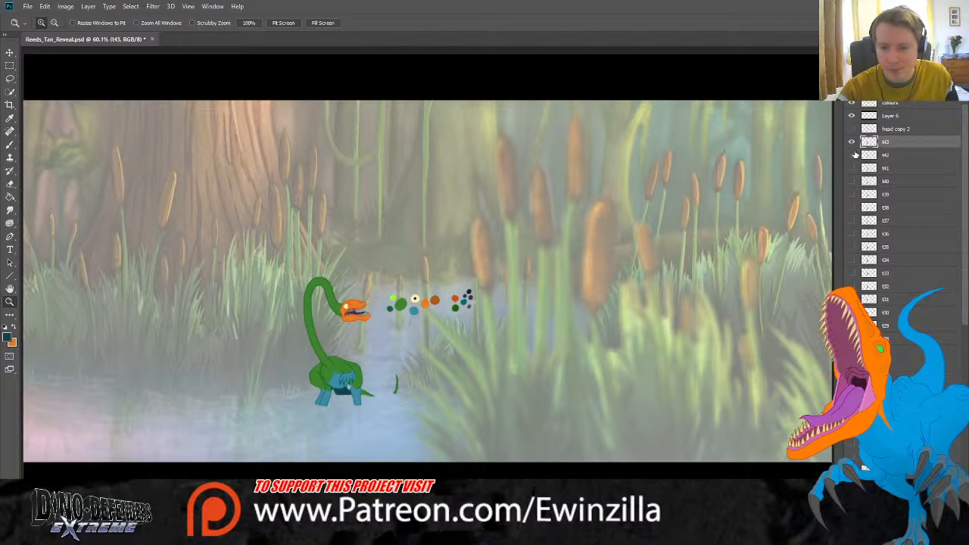
{"action": "left_click", "coordinate": [852, 154]}
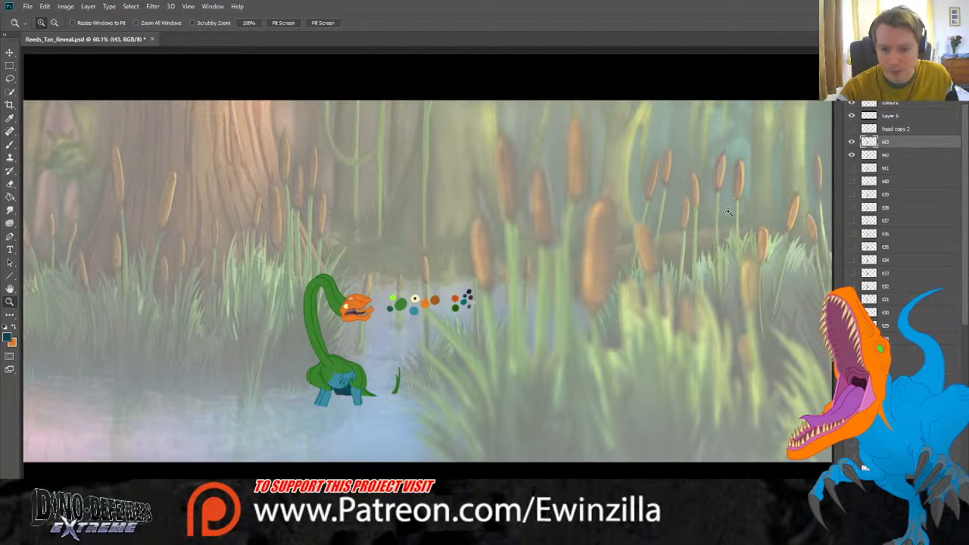
Step: Distort frame t43 slightly outward at its neck-side corners, to about 104% width and 102% height, and check it against t42
{"action": "left_click", "coordinate": [337, 367]}
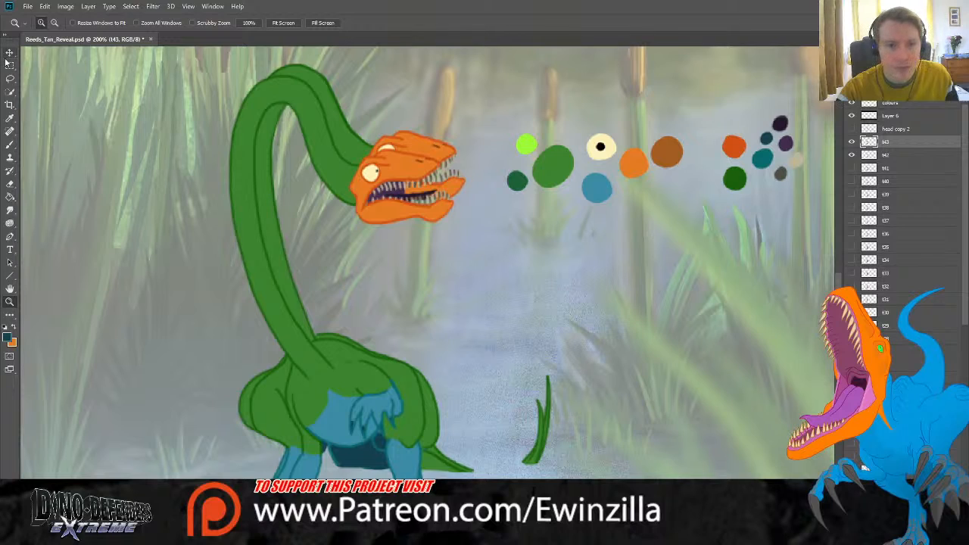
{"action": "key", "text": "ctrl+t"}
{"action": "left_click_drag", "start_coordinate": [230, 74], "coordinate": [215, 63]}
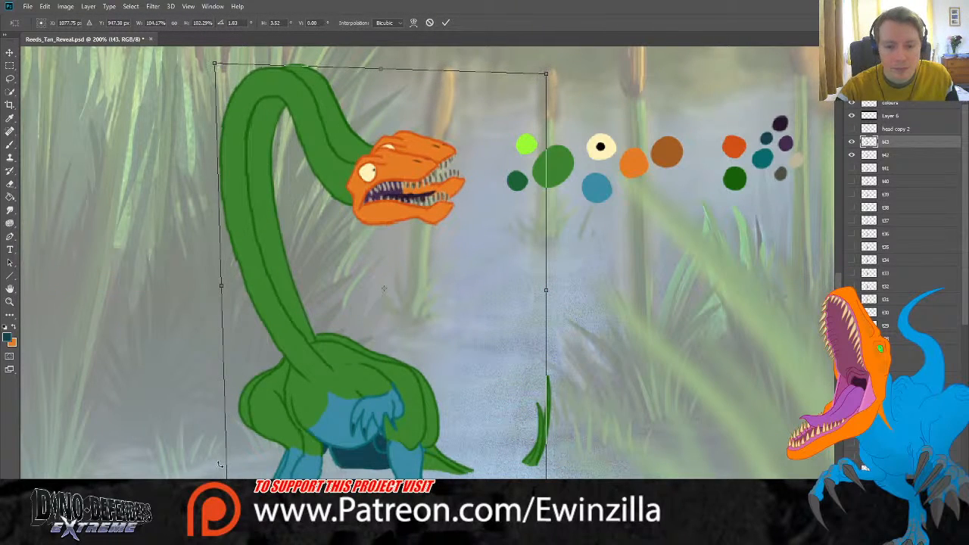
{"action": "left_click_drag", "start_coordinate": [229, 508], "coordinate": [221, 505]}
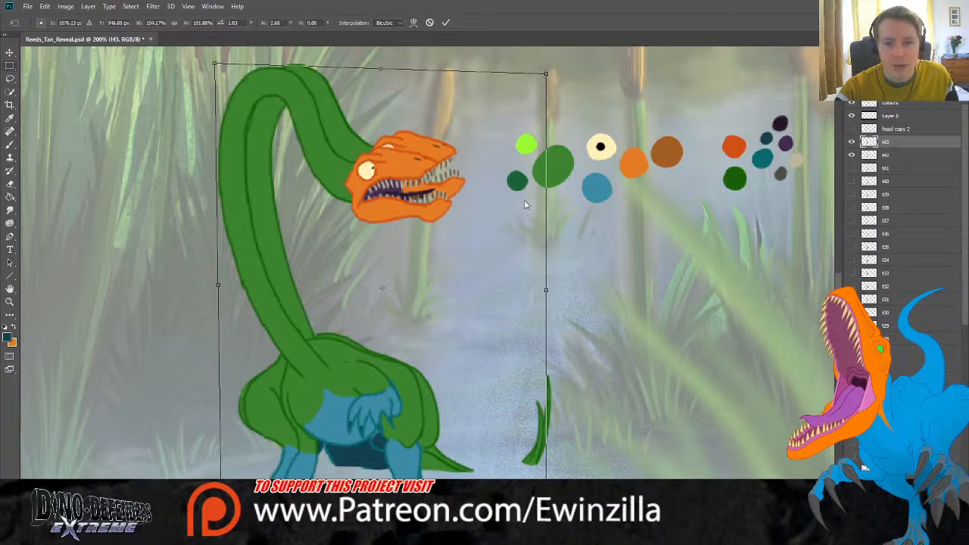
{"action": "key", "text": "Return"}
{"action": "key", "text": "z"}
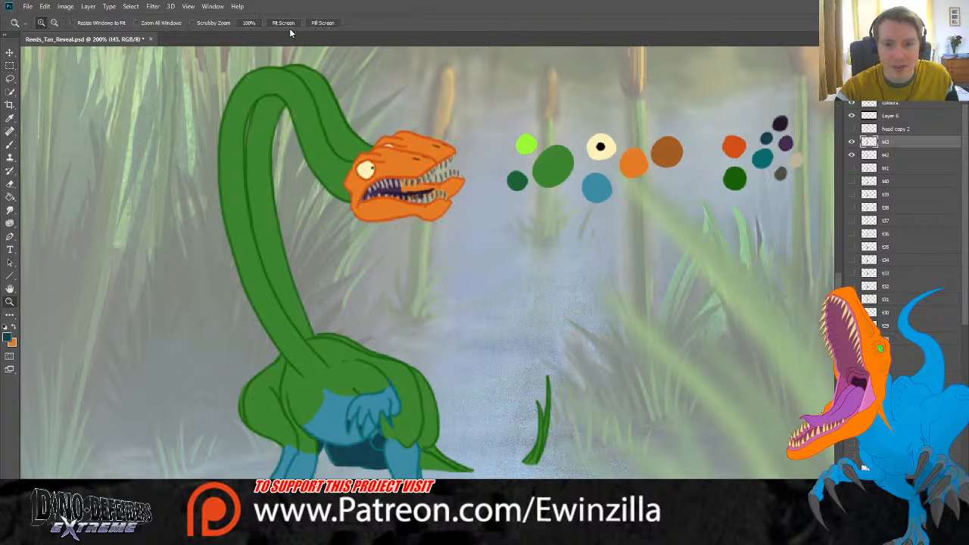
{"action": "left_click", "coordinate": [285, 24]}
{"action": "left_click", "coordinate": [853, 145]}
{"action": "left_click", "coordinate": [853, 145]}
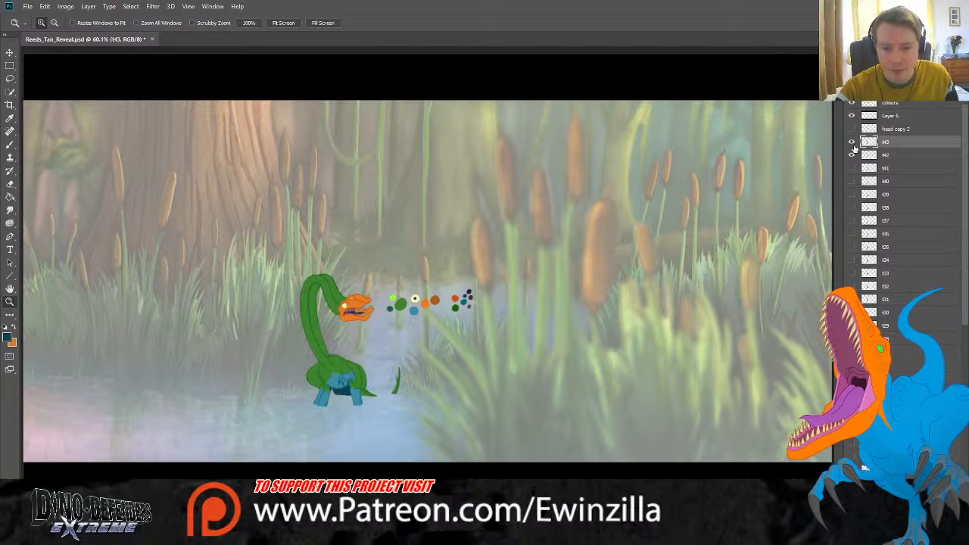
Step: Compare frame t43 with frame t42 by repeatedly hiding and showing t43 over it
{"action": "left_click", "coordinate": [853, 144]}
{"action": "left_click", "coordinate": [853, 144]}
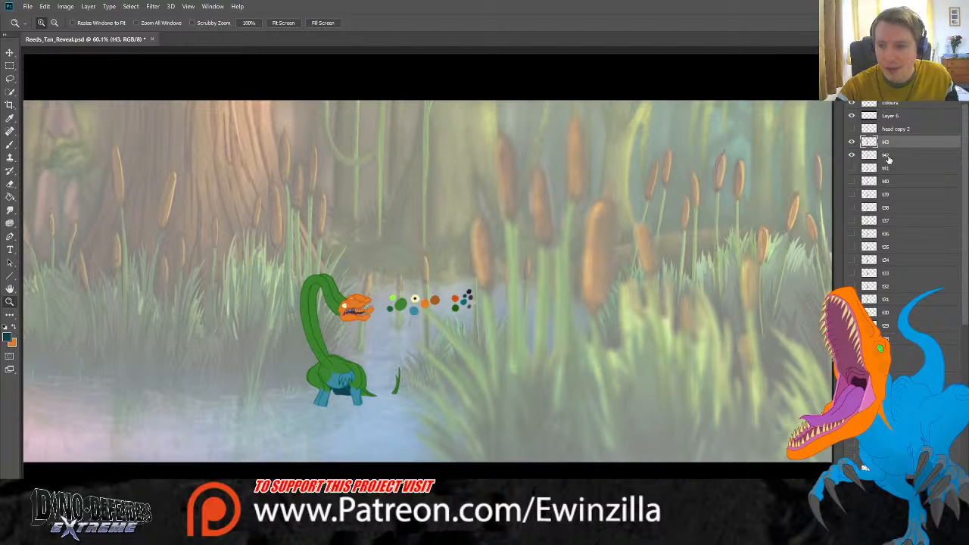
{"action": "left_click", "coordinate": [887, 159]}
{"action": "left_click", "coordinate": [853, 143]}
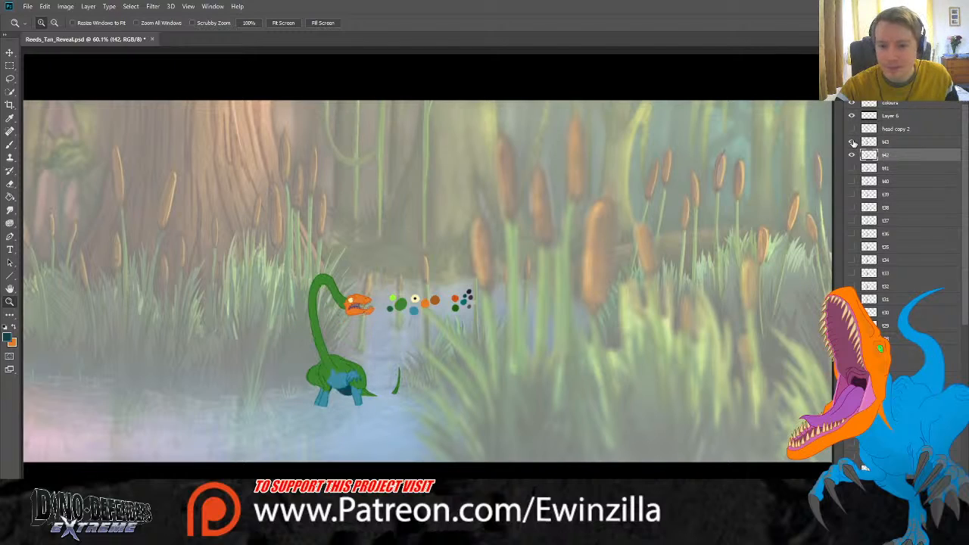
{"action": "left_click", "coordinate": [853, 143]}
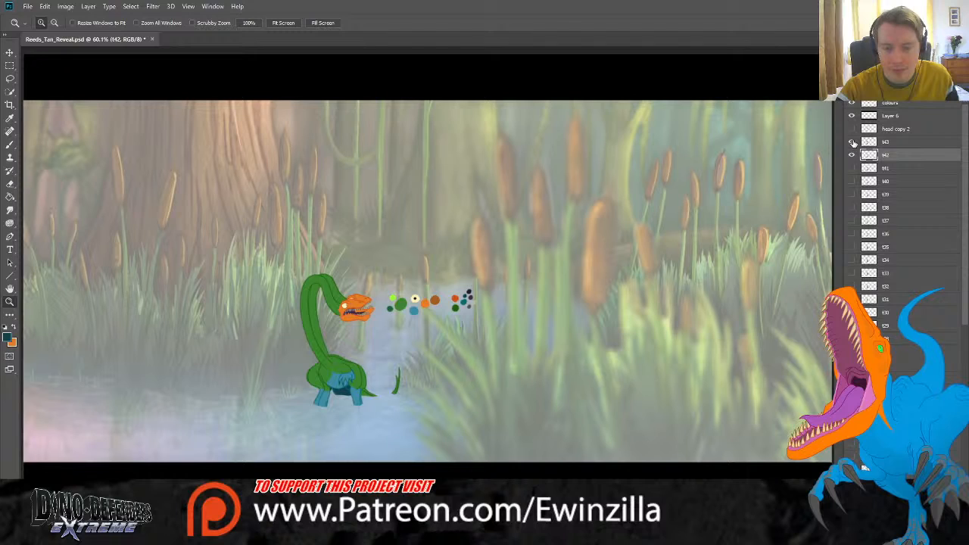
Step: Hide frame t42 and lower frame t43's opacity to 50% as a tracing guide
{"action": "left_click", "coordinate": [851, 154]}
{"action": "left_click", "coordinate": [907, 142]}
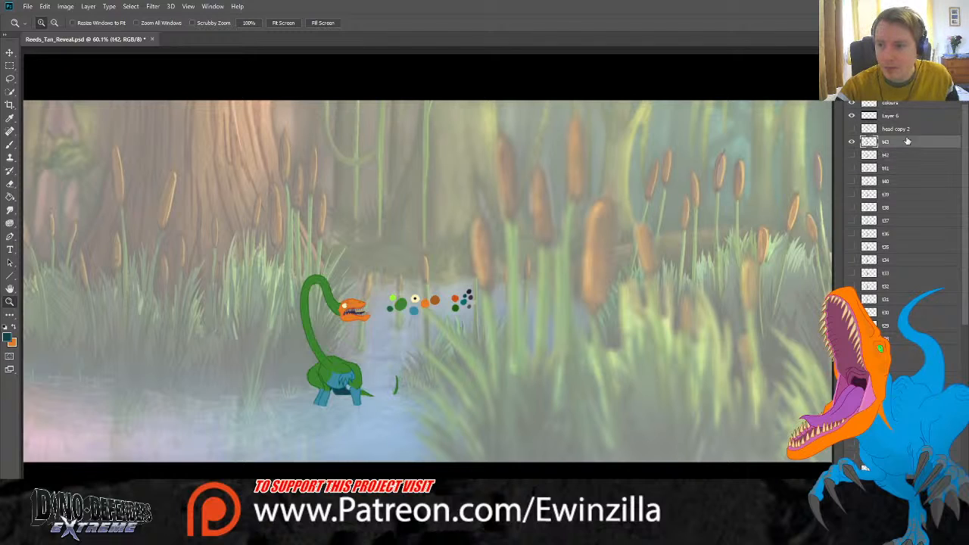
{"action": "key", "text": "5"}
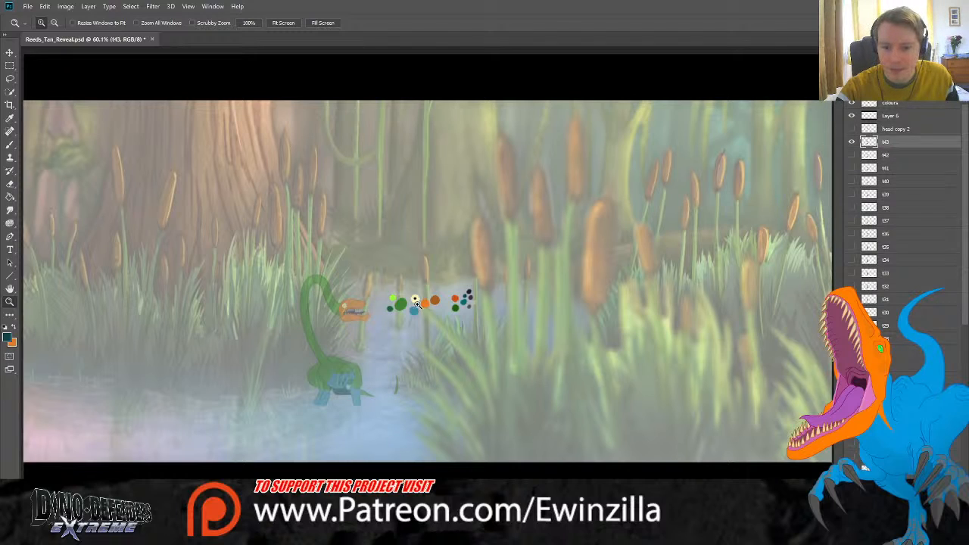
Step: Select the dinosaur's head on t43 with a freehand lasso and copy it to a new layer
{"action": "left_click", "coordinate": [416, 304]}
{"action": "left_click", "coordinate": [416, 303]}
{"action": "left_click", "coordinate": [415, 303]}
{"action": "left_click", "coordinate": [10, 79]}
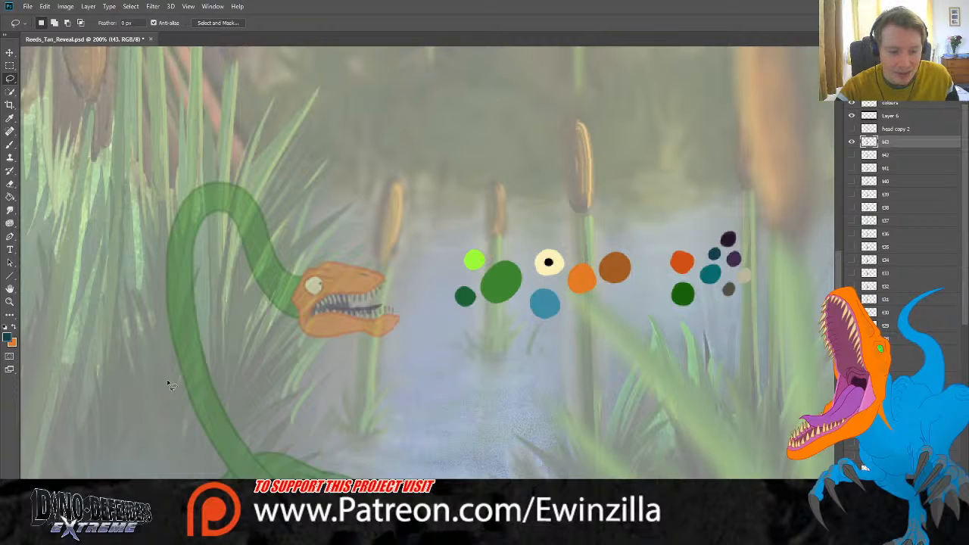
{"action": "mouse_move", "coordinate": [304, 265]}
{"action": "left_mouse_down"}
{"action": "mouse_move", "coordinate": [290, 305]}
{"action": "mouse_move", "coordinate": [296, 345]}
{"action": "mouse_move", "coordinate": [365, 365]}
{"action": "mouse_move", "coordinate": [412, 336]}
{"action": "mouse_move", "coordinate": [398, 249]}
{"action": "left_mouse_up"}
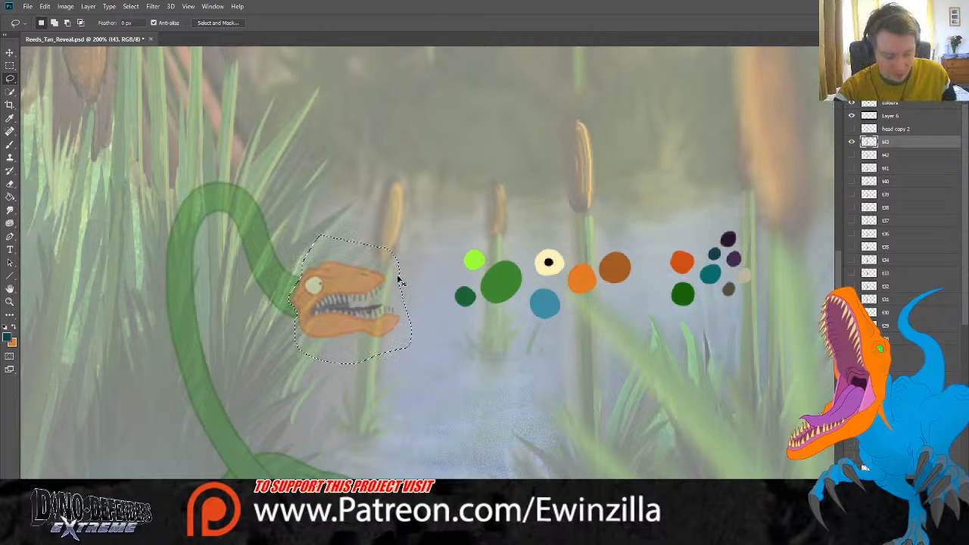
{"action": "key", "text": "ctrl+j"}
Step: Move the copied head slightly down and back toward the neck, and rotate it to about -12.8°
{"action": "left_click", "coordinate": [6, 52]}
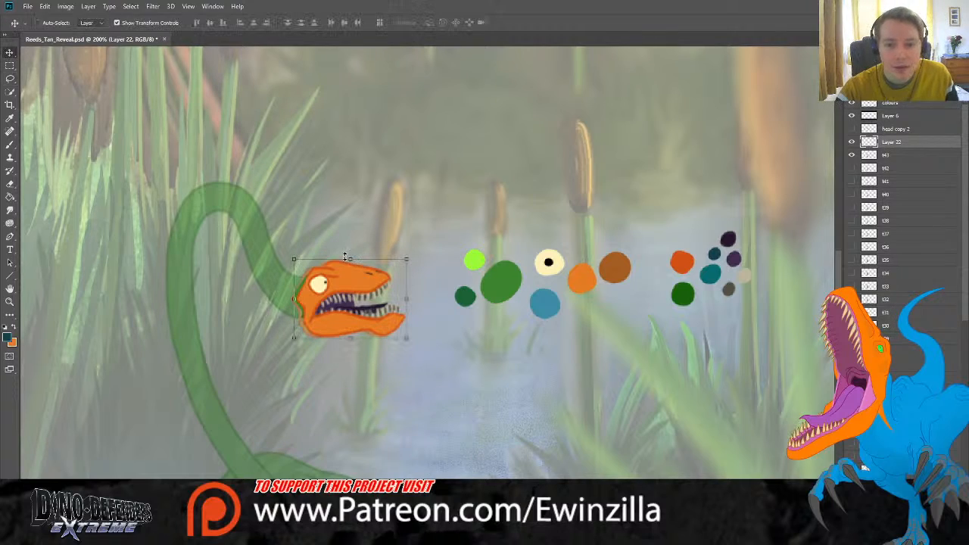
{"action": "left_click_drag", "start_coordinate": [349, 274], "coordinate": [324, 302]}
{"action": "key", "text": "ctrl+t"}
{"action": "left_click_drag", "start_coordinate": [391, 271], "coordinate": [380, 250]}
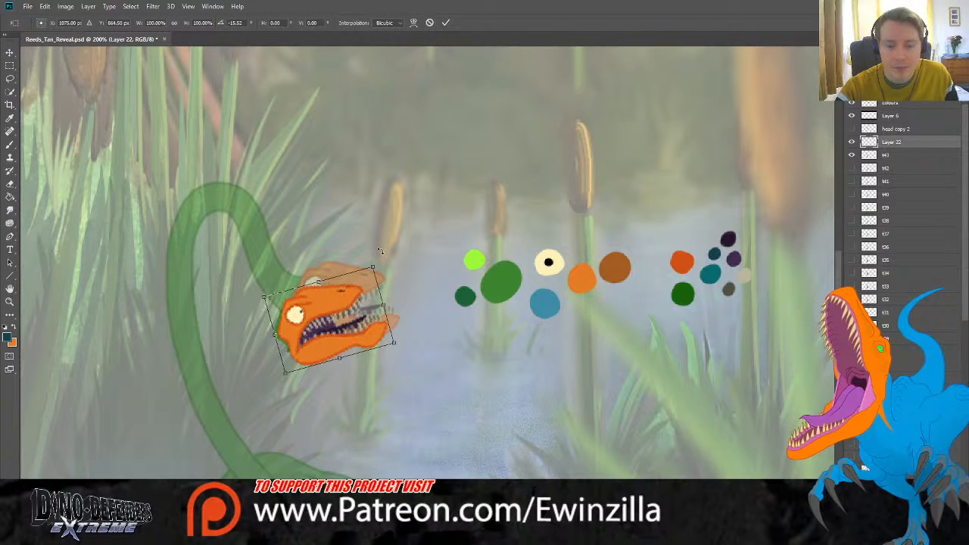
{"action": "left_click_drag", "start_coordinate": [363, 299], "coordinate": [364, 298]}
{"action": "left_click_drag", "start_coordinate": [306, 267], "coordinate": [308, 267]}
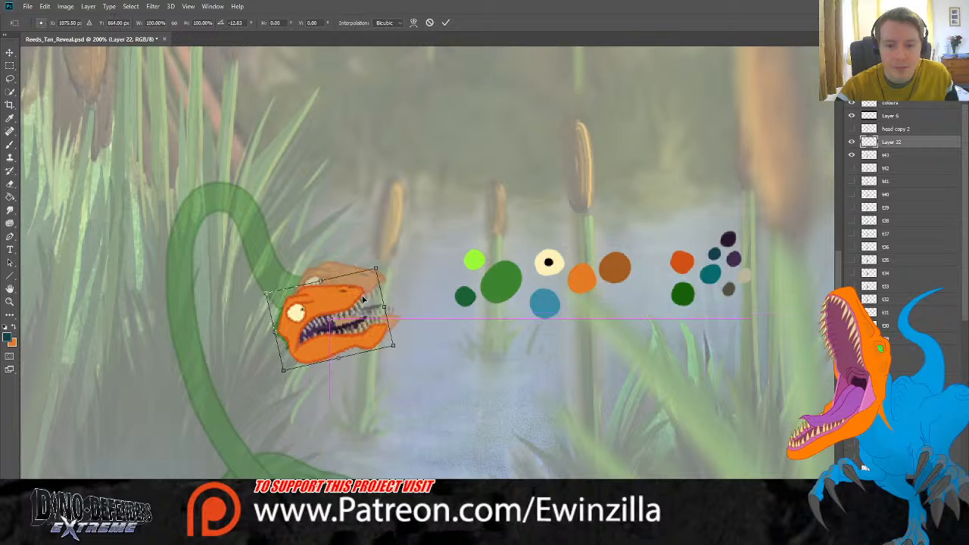
{"action": "left_click", "coordinate": [8, 67]}
{"action": "left_click", "coordinate": [420, 211]}
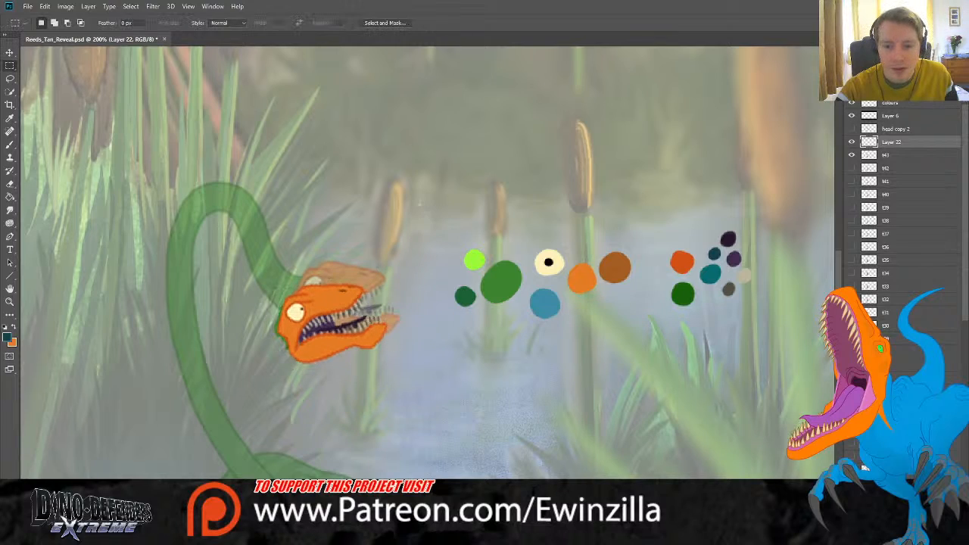
Step: Lower the copied head layer to 50% opacity and create a new layer named t44 above it
{"action": "left_click", "coordinate": [10, 79]}
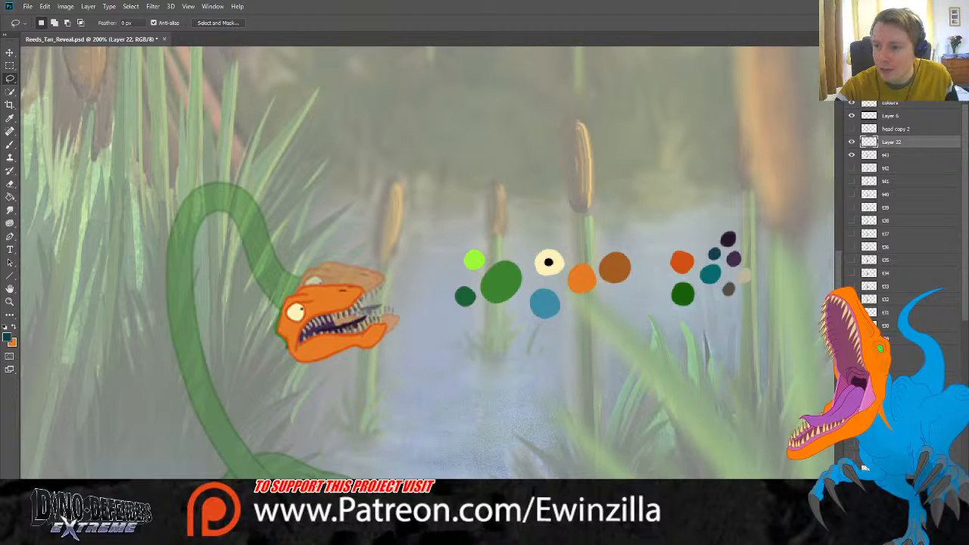
{"action": "key", "text": "5"}
{"action": "left_click", "coordinate": [88, 7]}
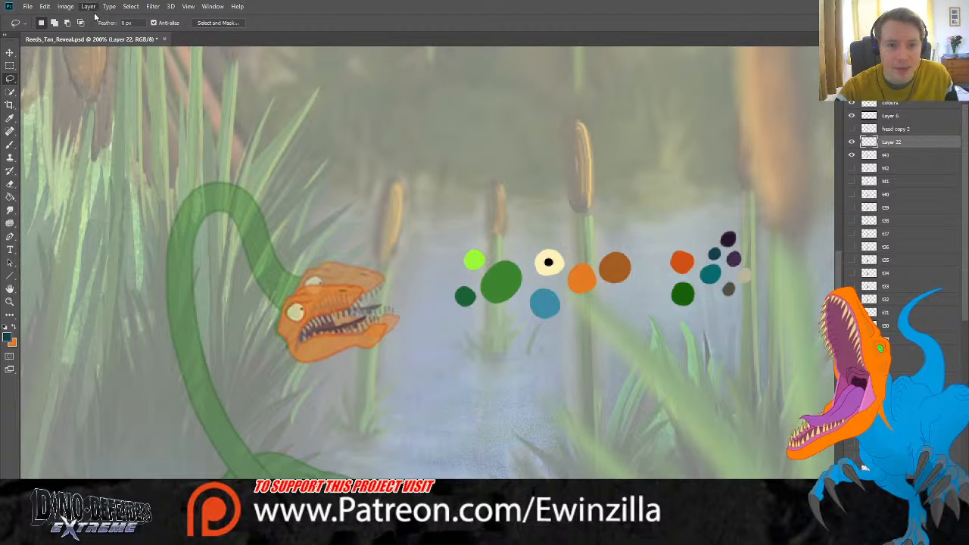
{"action": "left_click", "coordinate": [246, 20]}
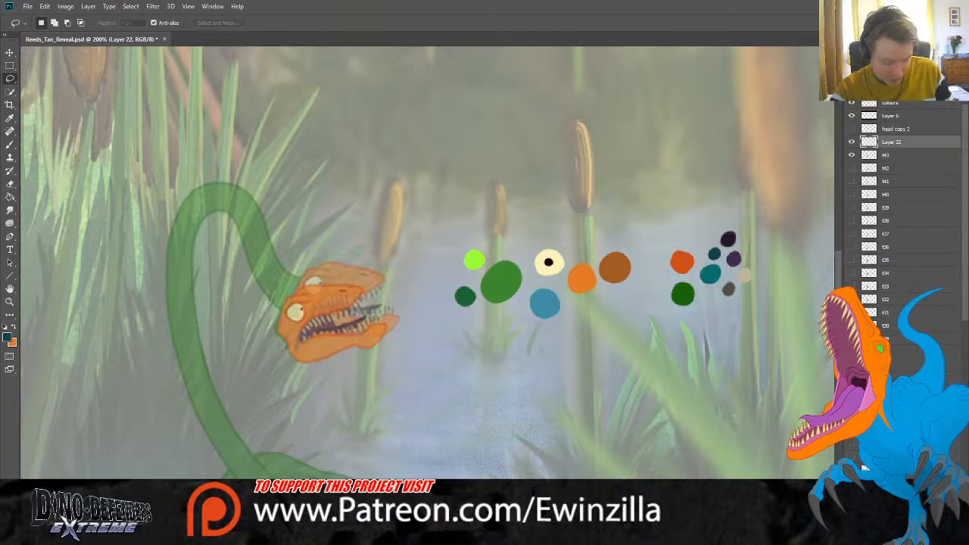
{"action": "key", "text": "Return"}
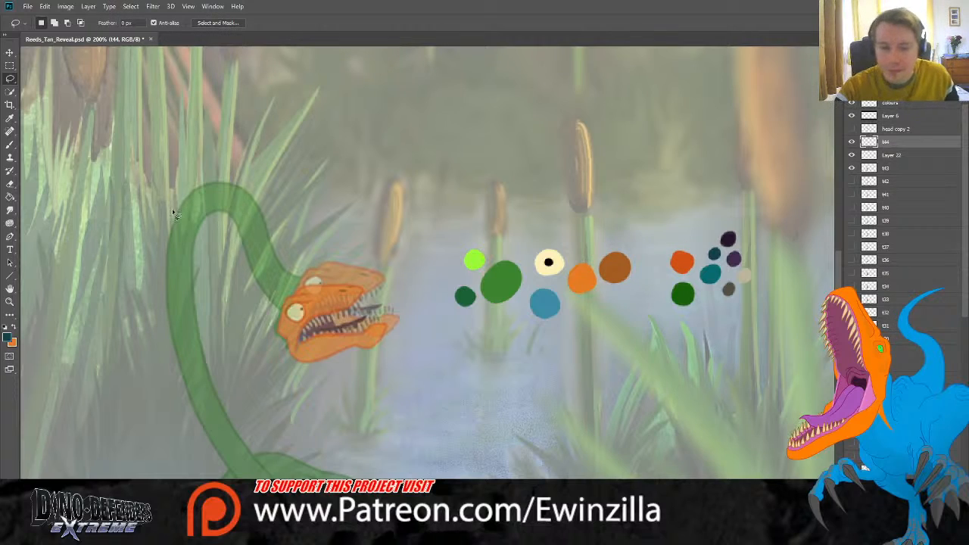
Step: Sample the palette's red-orange and brush the upper head and mouth outline on t44 over the rotated head guide
{"action": "left_click", "coordinate": [9, 302]}
{"action": "left_click", "coordinate": [9, 144]}
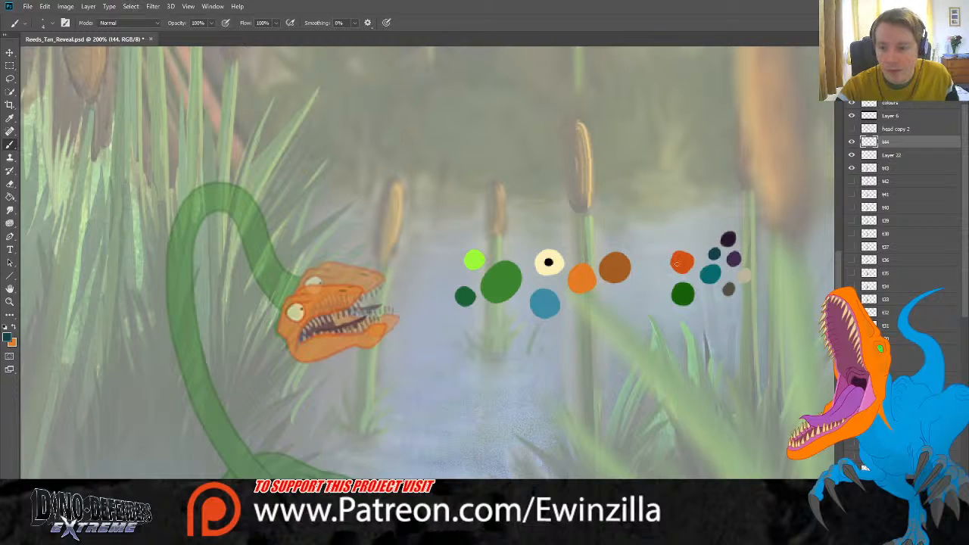
{"action": "left_click", "coordinate": [9, 119]}
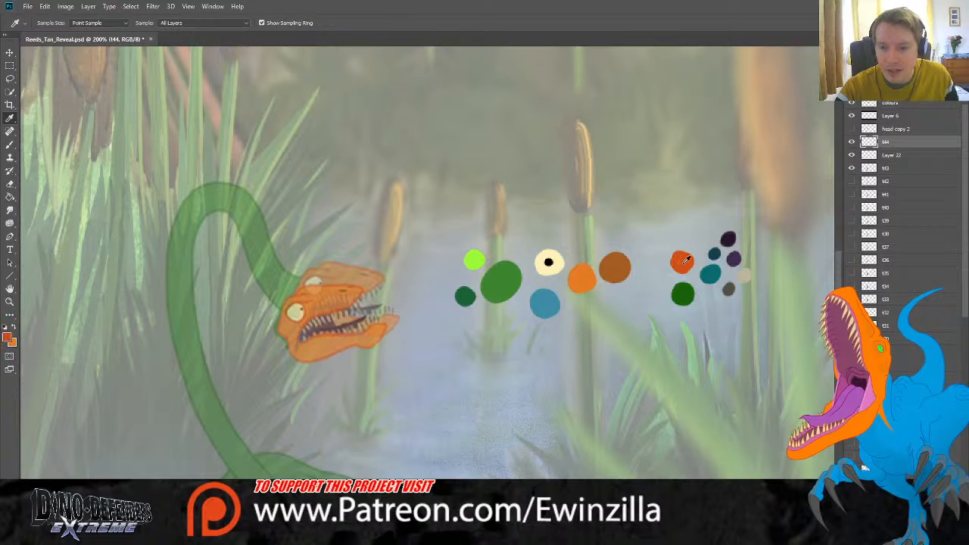
{"action": "left_click", "coordinate": [685, 262]}
{"action": "left_click", "coordinate": [9, 302]}
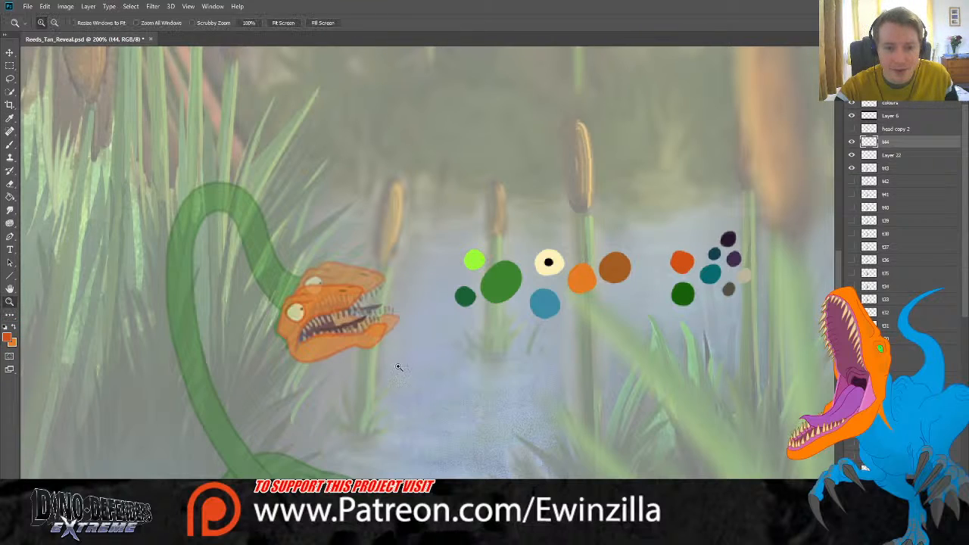
{"action": "left_click", "coordinate": [351, 361]}
{"action": "left_click", "coordinate": [351, 362]}
{"action": "left_click", "coordinate": [9, 145]}
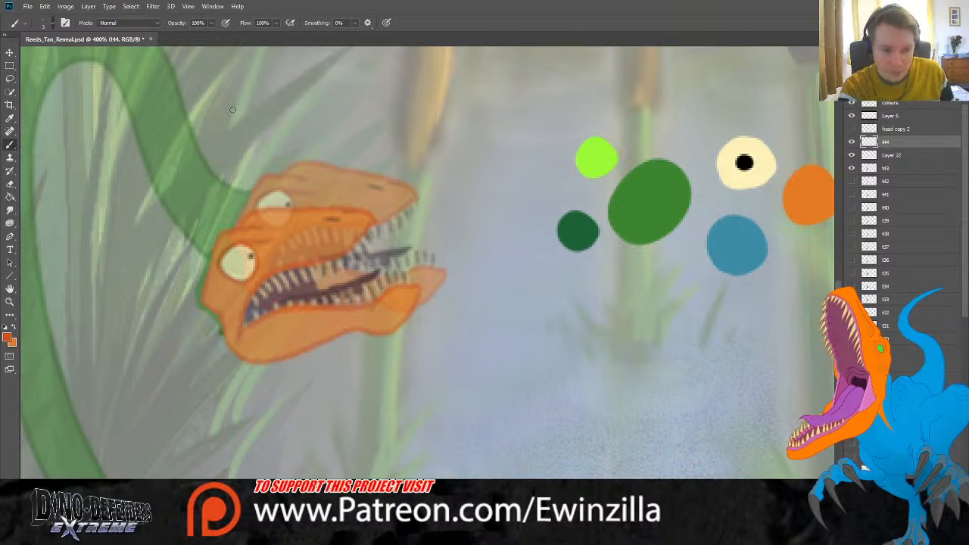
{"action": "mouse_move", "coordinate": [210, 293]}
{"action": "left_mouse_down"}
{"action": "mouse_move", "coordinate": [203, 286]}
{"action": "mouse_move", "coordinate": [215, 237]}
{"action": "mouse_move", "coordinate": [258, 225]}
{"action": "mouse_move", "coordinate": [250, 215]}
{"action": "mouse_move", "coordinate": [304, 209]}
{"action": "mouse_move", "coordinate": [356, 209]}
{"action": "mouse_move", "coordinate": [374, 219]}
{"action": "mouse_move", "coordinate": [353, 243]}
{"action": "mouse_move", "coordinate": [256, 297]}
{"action": "mouse_move", "coordinate": [243, 330]}
{"action": "mouse_move", "coordinate": [284, 312]}
{"action": "mouse_move", "coordinate": [372, 307]}
{"action": "mouse_move", "coordinate": [361, 315]}
{"action": "mouse_move", "coordinate": [392, 288]}
{"action": "mouse_move", "coordinate": [422, 286]}
{"action": "mouse_move", "coordinate": [401, 328]}
{"action": "mouse_move", "coordinate": [257, 363]}
{"action": "left_mouse_up"}
{"action": "key", "text": "ctrl+z"}
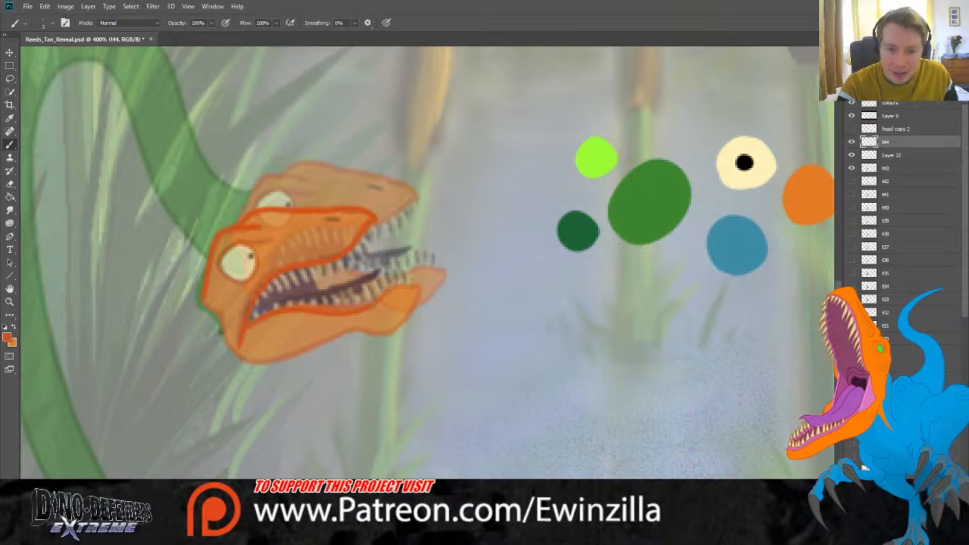
{"action": "key", "text": "ctrl+z"}
Step: Outline a lower, wider-open bottom jaw, the eye and the back of the head in red-orange on t44
{"action": "mouse_move", "coordinate": [245, 331]}
{"action": "left_mouse_down"}
{"action": "mouse_move", "coordinate": [308, 318]}
{"action": "mouse_move", "coordinate": [368, 325]}
{"action": "mouse_move", "coordinate": [420, 307]}
{"action": "mouse_move", "coordinate": [391, 348]}
{"action": "mouse_move", "coordinate": [345, 347]}
{"action": "mouse_move", "coordinate": [262, 370]}
{"action": "mouse_move", "coordinate": [229, 359]}
{"action": "left_mouse_up"}
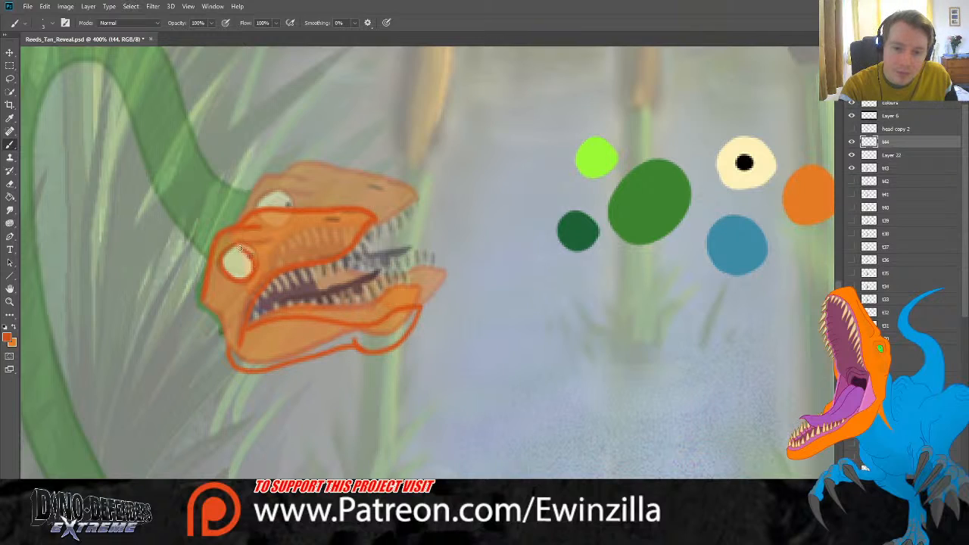
{"action": "mouse_move", "coordinate": [222, 256]}
{"action": "left_mouse_down"}
{"action": "mouse_move", "coordinate": [241, 280]}
{"action": "mouse_move", "coordinate": [255, 269]}
{"action": "mouse_move", "coordinate": [252, 254]}
{"action": "mouse_move", "coordinate": [241, 244]}
{"action": "mouse_move", "coordinate": [224, 254]}
{"action": "mouse_move", "coordinate": [274, 239]}
{"action": "left_mouse_up"}
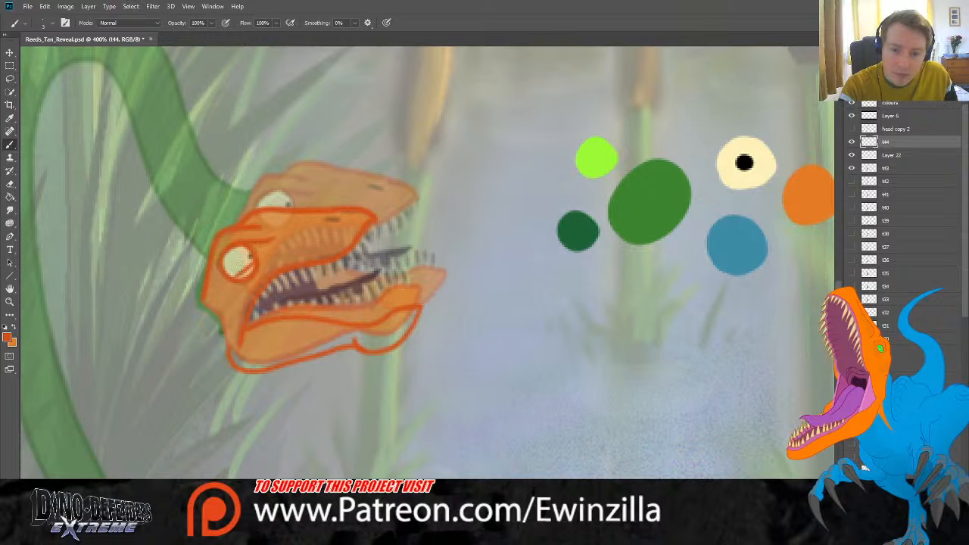
{"action": "left_click_drag", "start_coordinate": [206, 300], "coordinate": [221, 324]}
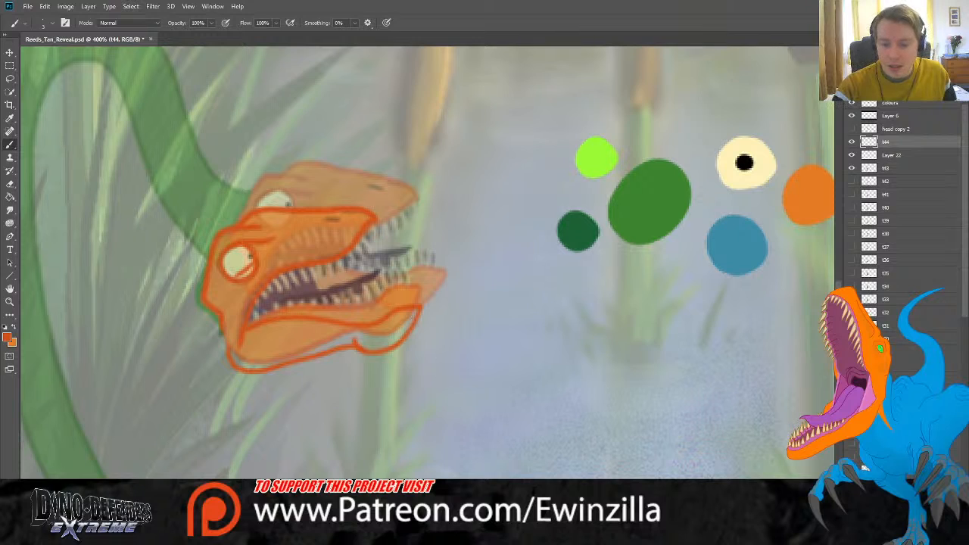
Step: Delete Layer 22, the rotated head copy used as a guide
{"action": "left_click_drag", "start_coordinate": [605, 482], "coordinate": [624, 482]}
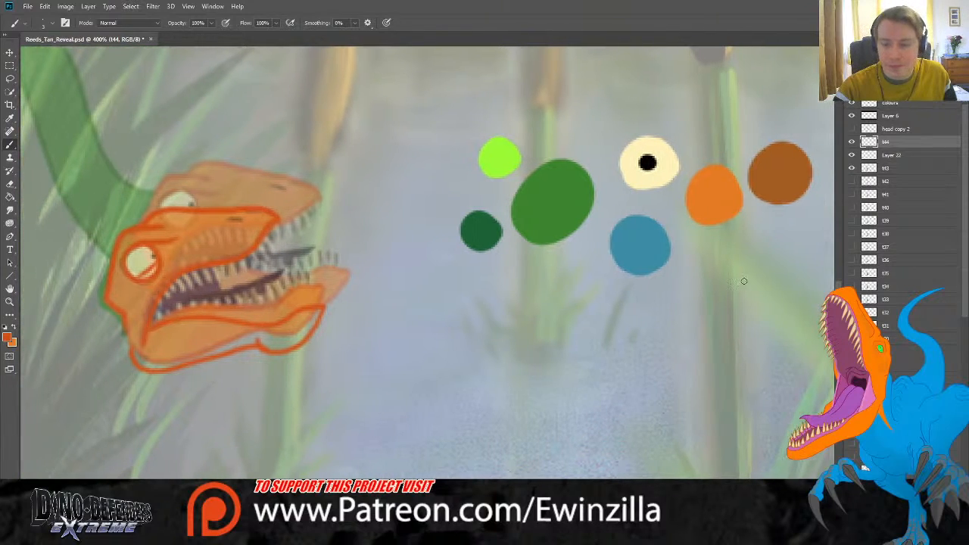
{"action": "left_click", "coordinate": [894, 157]}
{"action": "key", "text": "Delete"}
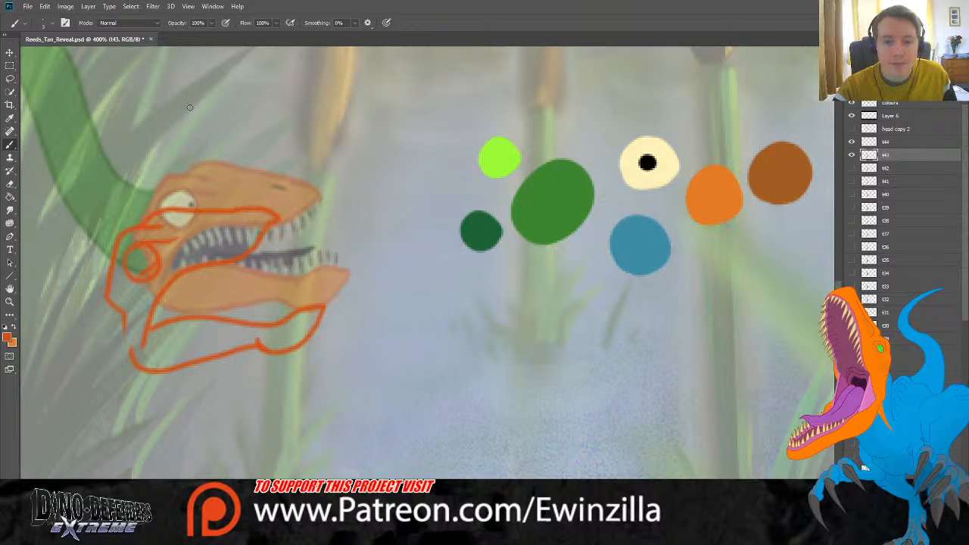
Step: Sample the palette's purple and try a curved stroke across the open mouth on layer t43
{"action": "left_click", "coordinate": [10, 118]}
{"action": "left_click_drag", "start_coordinate": [605, 483], "coordinate": [628, 482]}
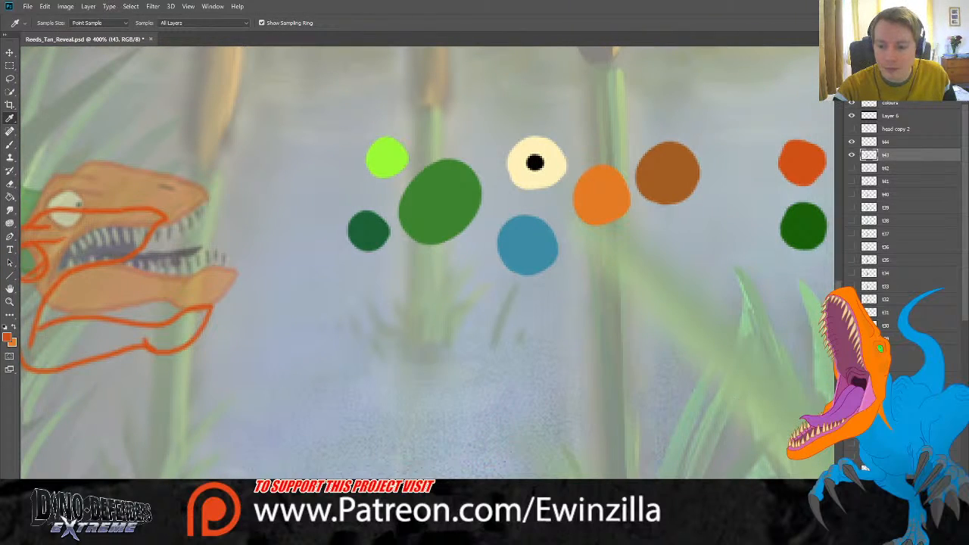
{"action": "scroll", "coordinate": [695, 265], "scroll_direction": "right", "scroll_amount": 3}
{"action": "left_click", "coordinate": [755, 149]}
{"action": "scroll", "coordinate": [424, 264], "scroll_direction": "left", "scroll_amount": 9}
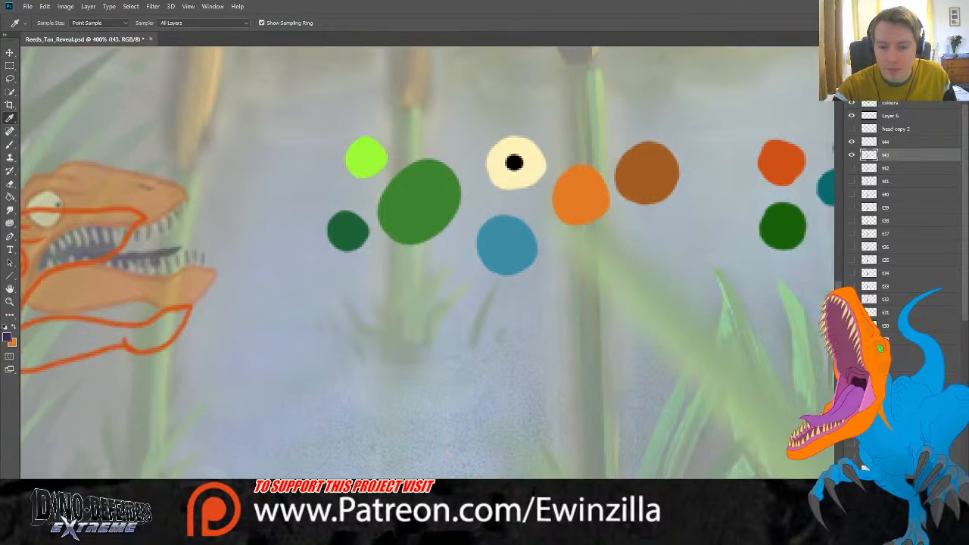
{"action": "left_click", "coordinate": [10, 144]}
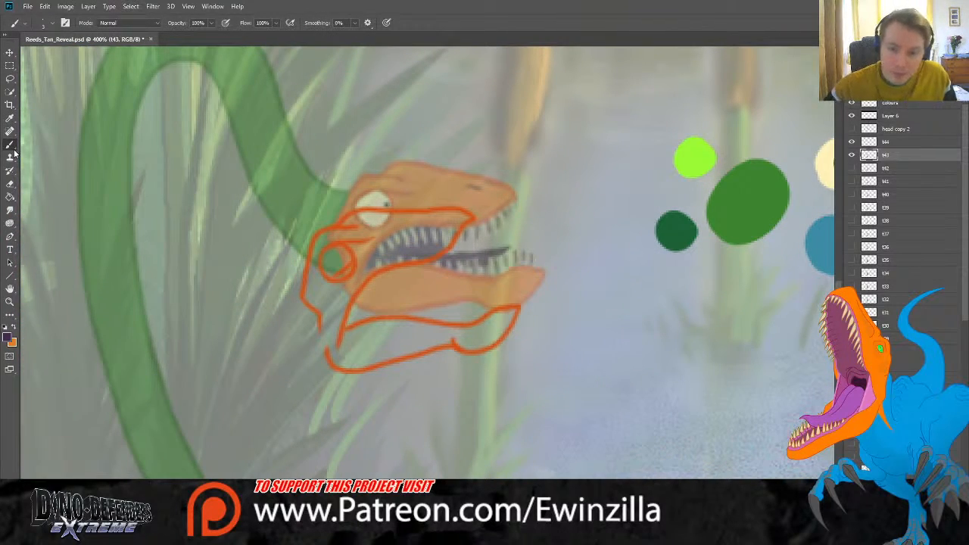
{"action": "left_click_drag", "start_coordinate": [392, 270], "coordinate": [406, 310]}
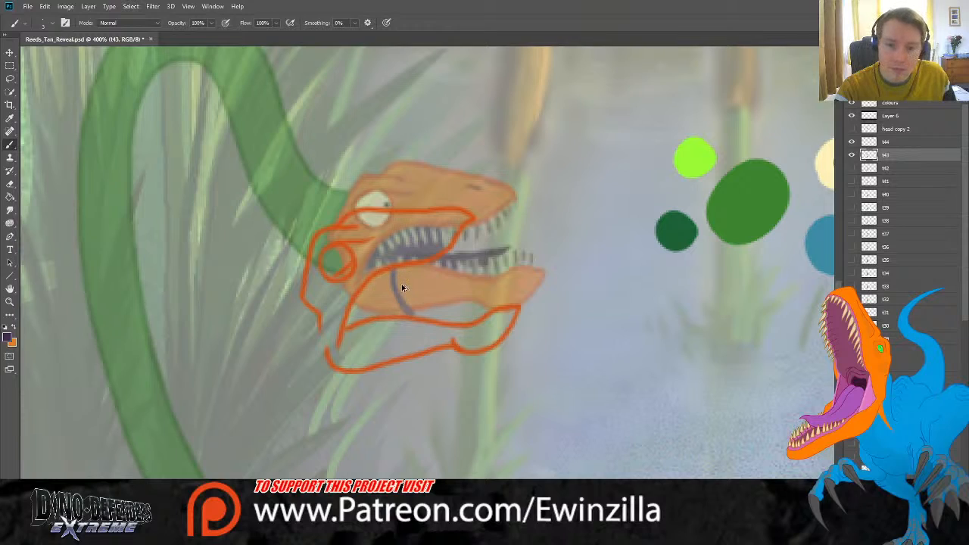
{"action": "key", "text": "ctrl+z"}
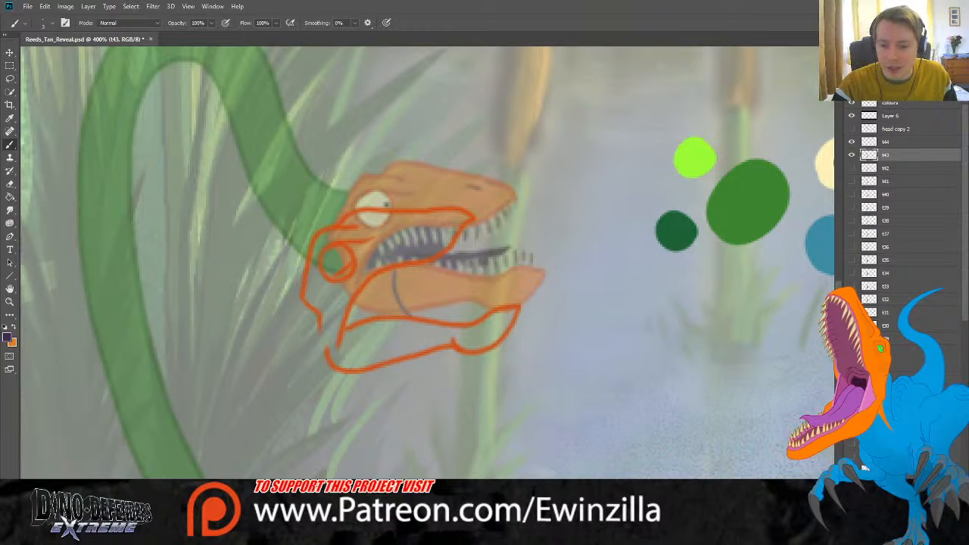
{"action": "key", "text": "ctrl+z"}
Step: Resample the medium purple swatch from the palette as the brush colour for the mouth interior
{"action": "scroll", "coordinate": [550, 341], "scroll_direction": "right", "scroll_amount": 10}
{"action": "scroll", "coordinate": [549, 342], "scroll_direction": "left", "scroll_amount": 10}
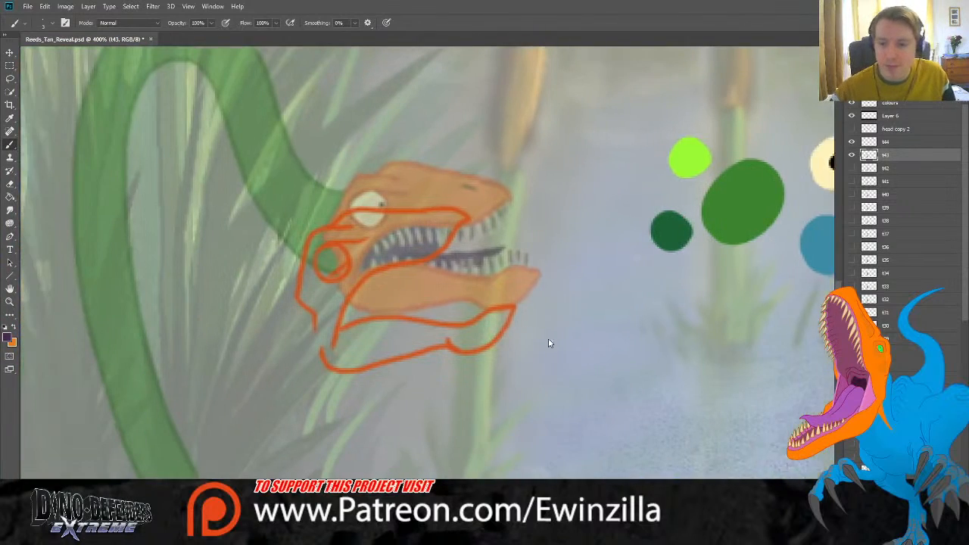
{"action": "scroll", "coordinate": [549, 341], "scroll_direction": "right", "scroll_amount": 5}
{"action": "scroll", "coordinate": [549, 341], "scroll_direction": "left", "scroll_amount": 6}
{"action": "scroll", "coordinate": [706, 241], "scroll_direction": "right", "scroll_amount": 10}
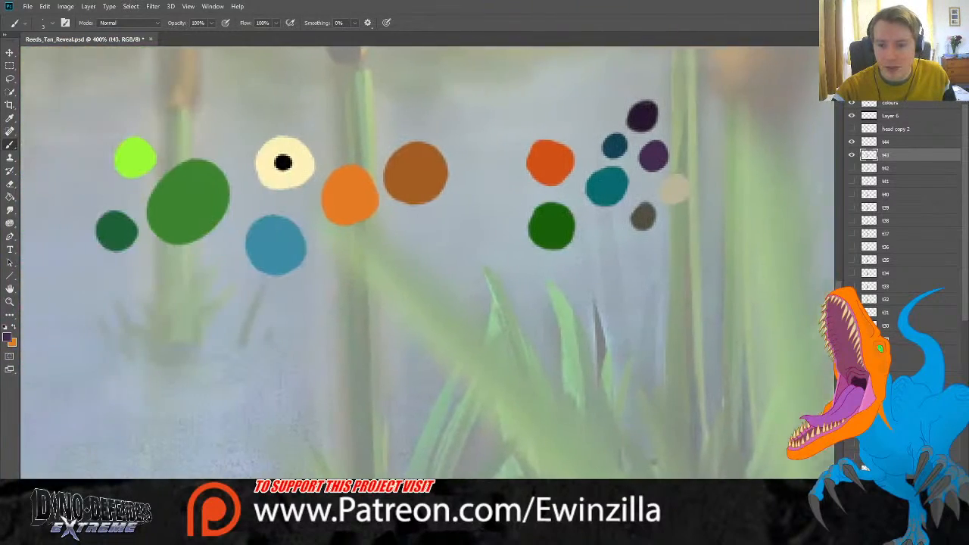
{"action": "scroll", "coordinate": [706, 240], "scroll_direction": "left", "scroll_amount": 1}
{"action": "left_click", "coordinate": [9, 105]}
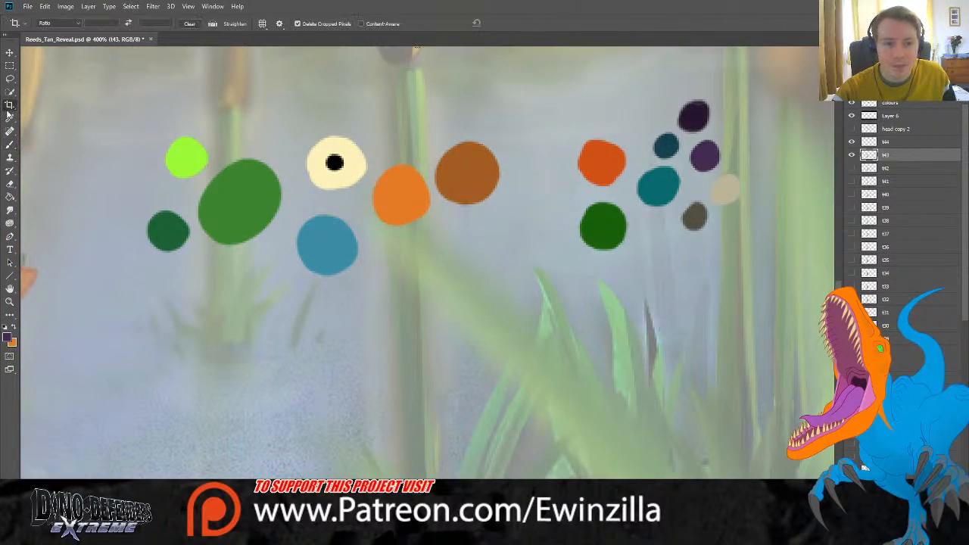
{"action": "left_click", "coordinate": [9, 118]}
{"action": "left_click", "coordinate": [712, 154]}
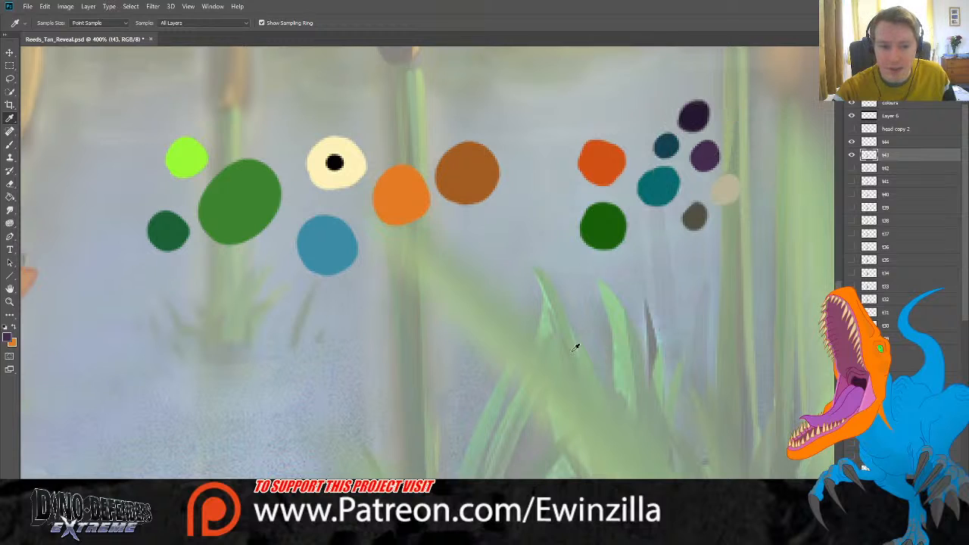
{"action": "scroll", "coordinate": [427, 262], "scroll_direction": "left", "scroll_amount": 10}
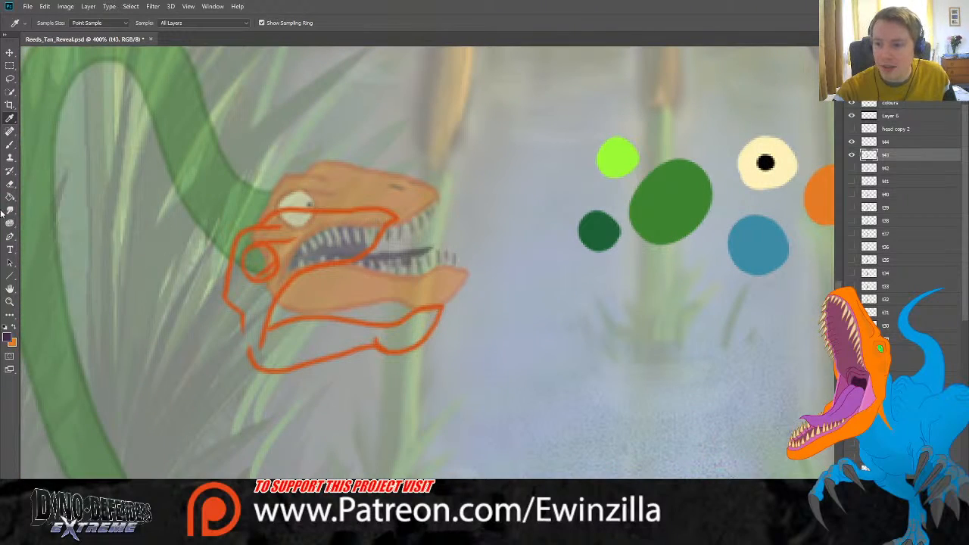
Step: Fill the rear of the open mouth on layer t44 with dark purple inside the red-orange jaw outline
{"action": "left_click", "coordinate": [851, 156]}
{"action": "left_click", "coordinate": [851, 156]}
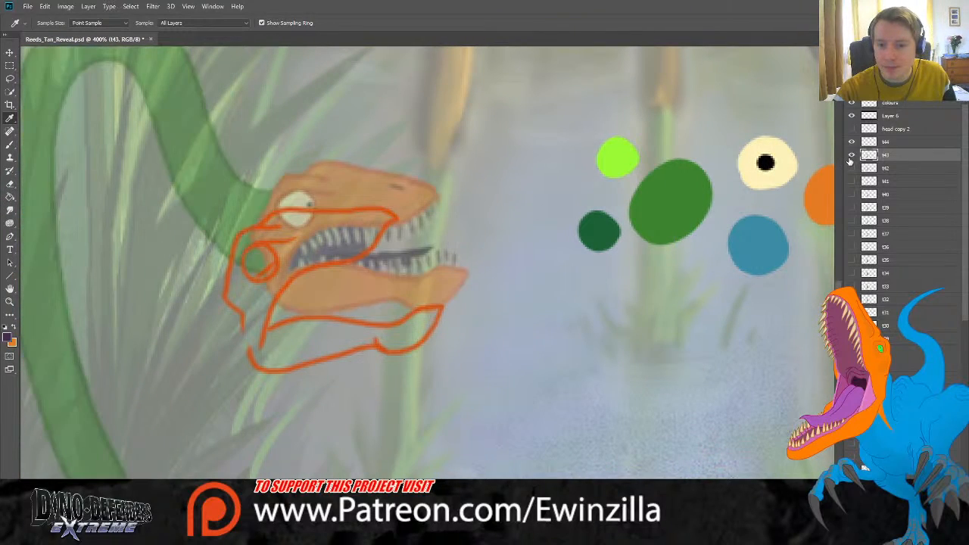
{"action": "left_click", "coordinate": [883, 143]}
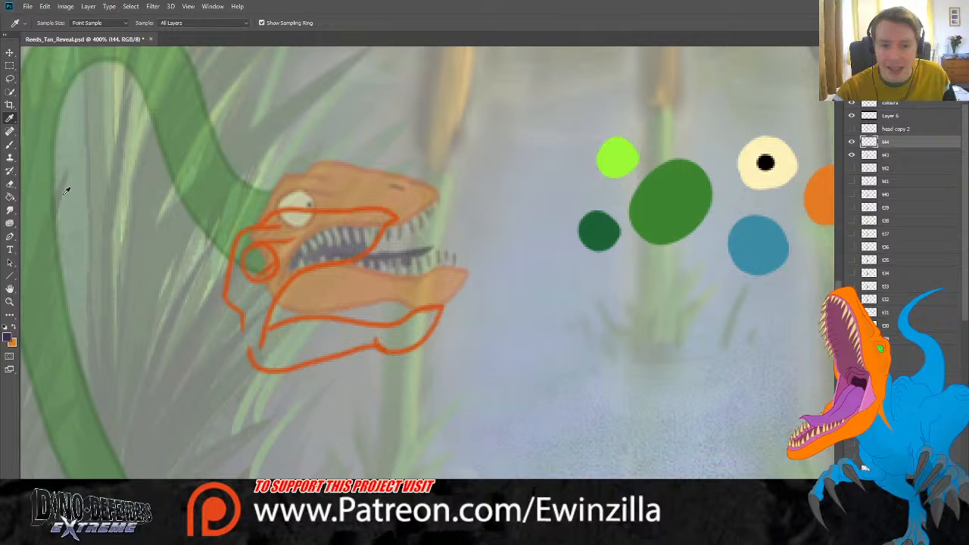
{"action": "left_click", "coordinate": [11, 145]}
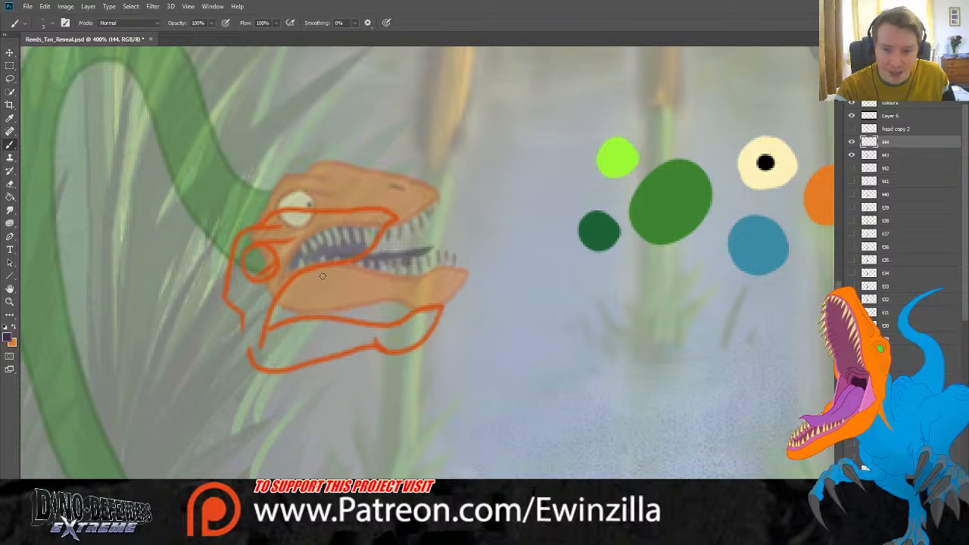
{"action": "mouse_move", "coordinate": [322, 270]}
{"action": "left_mouse_down"}
{"action": "mouse_move", "coordinate": [344, 318]}
{"action": "mouse_move", "coordinate": [273, 327]}
{"action": "mouse_move", "coordinate": [297, 282]}
{"action": "mouse_move", "coordinate": [318, 273]}
{"action": "mouse_move", "coordinate": [274, 316]}
{"action": "mouse_move", "coordinate": [280, 306]}
{"action": "mouse_move", "coordinate": [282, 315]}
{"action": "mouse_move", "coordinate": [334, 312]}
{"action": "mouse_move", "coordinate": [315, 280]}
{"action": "mouse_move", "coordinate": [297, 293]}
{"action": "mouse_move", "coordinate": [309, 278]}
{"action": "mouse_move", "coordinate": [318, 299]}
{"action": "left_mouse_up"}
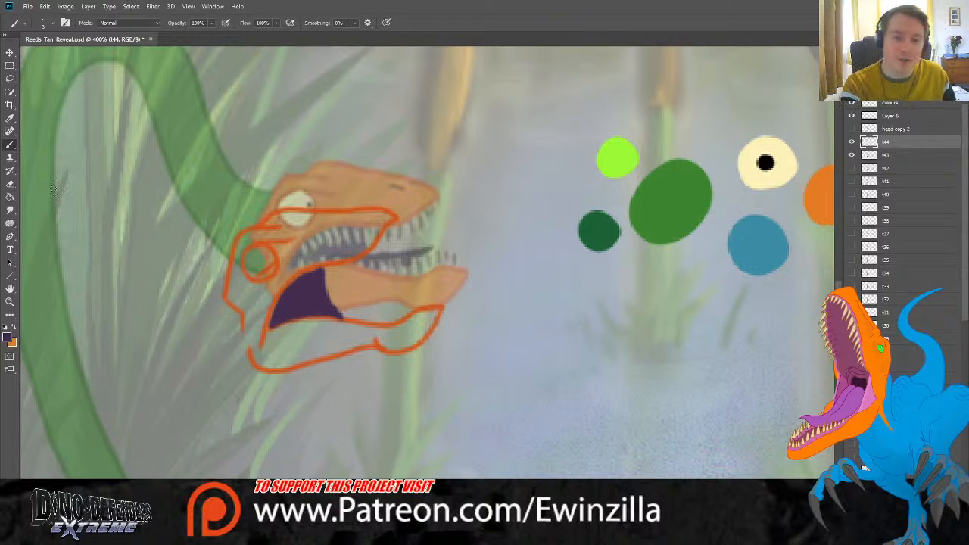
Step: Sample the palette's red-orange, touch up the jaw lines around the purple mouth interior on t44 and smudge their edges
{"action": "key", "text": "i"}
{"action": "scroll", "coordinate": [484, 262], "scroll_direction": "right", "scroll_amount": 5}
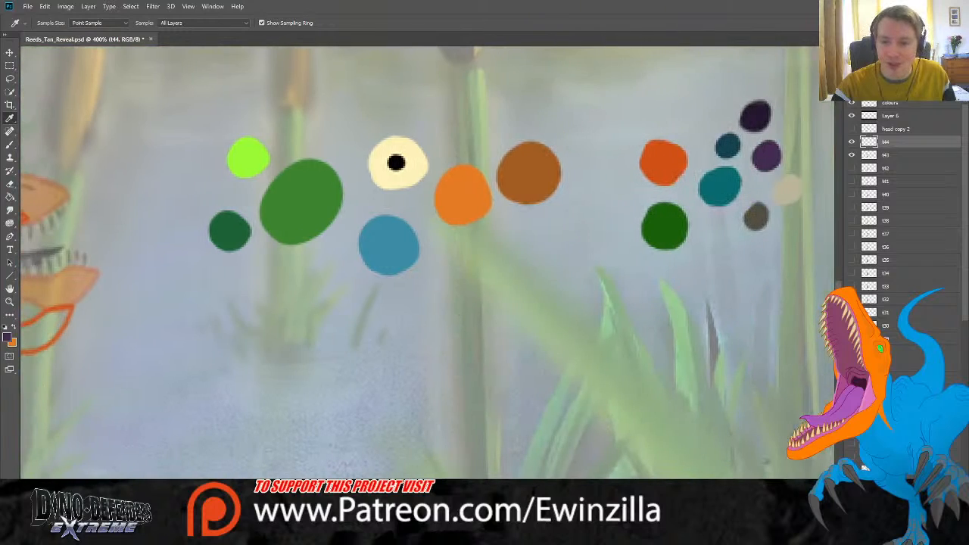
{"action": "left_click", "coordinate": [660, 163]}
{"action": "scroll", "coordinate": [427, 262], "scroll_direction": "left", "scroll_amount": 5}
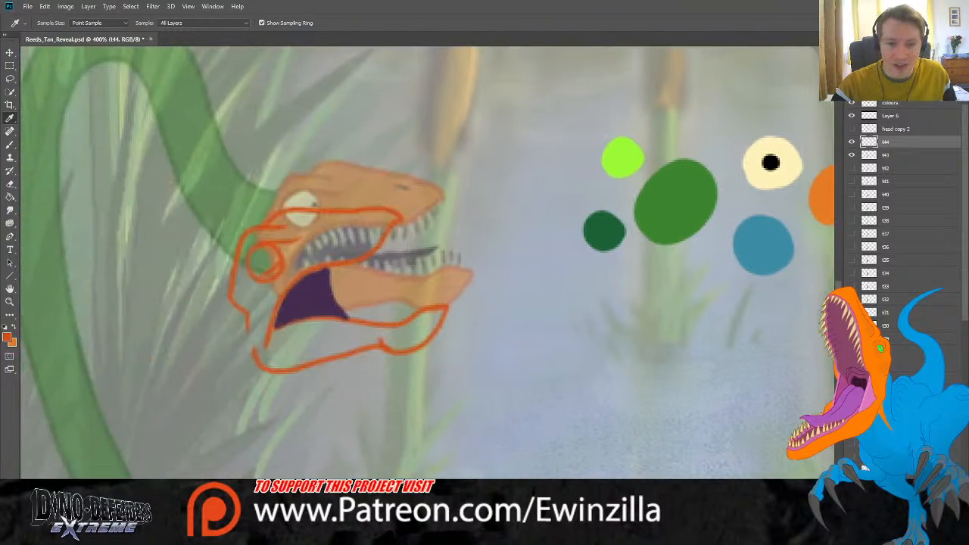
{"action": "key", "text": "b"}
{"action": "mouse_move", "coordinate": [280, 331]}
{"action": "left_mouse_down"}
{"action": "mouse_move", "coordinate": [302, 277]}
{"action": "mouse_move", "coordinate": [355, 258]}
{"action": "mouse_move", "coordinate": [394, 224]}
{"action": "left_mouse_up"}
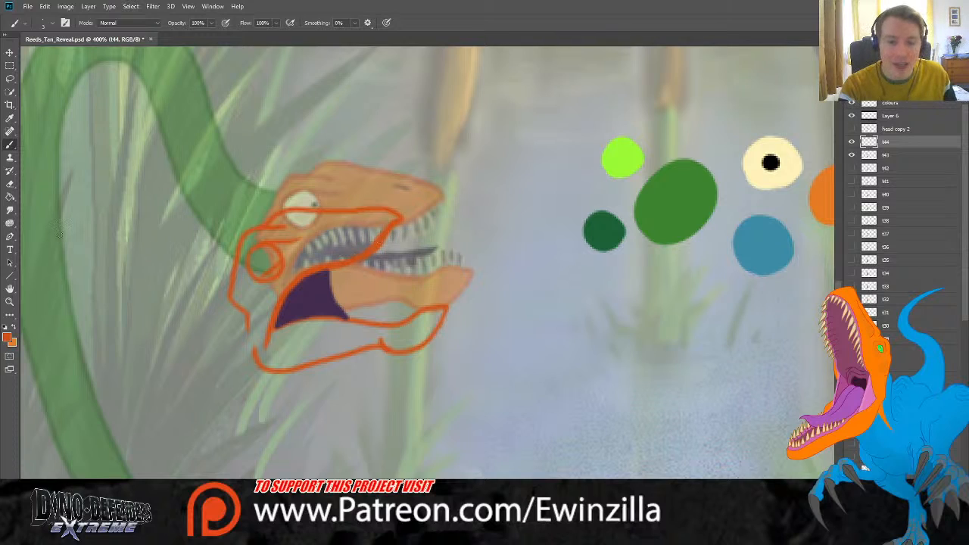
{"action": "left_click", "coordinate": [10, 210]}
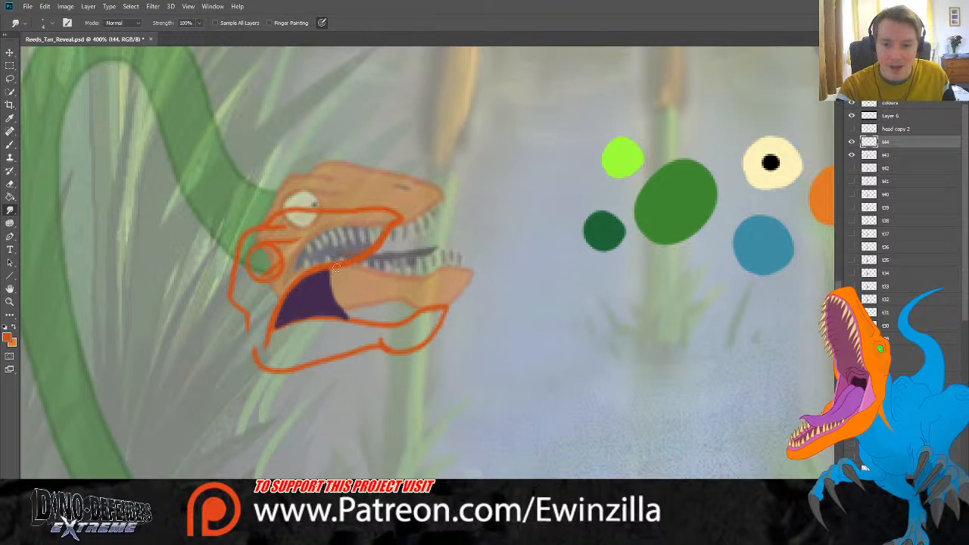
{"action": "mouse_move", "coordinate": [352, 319]}
{"action": "left_mouse_down"}
{"action": "mouse_move", "coordinate": [277, 329]}
{"action": "mouse_move", "coordinate": [370, 326]}
{"action": "mouse_move", "coordinate": [287, 325]}
{"action": "mouse_move", "coordinate": [276, 336]}
{"action": "mouse_move", "coordinate": [299, 326]}
{"action": "left_mouse_up"}
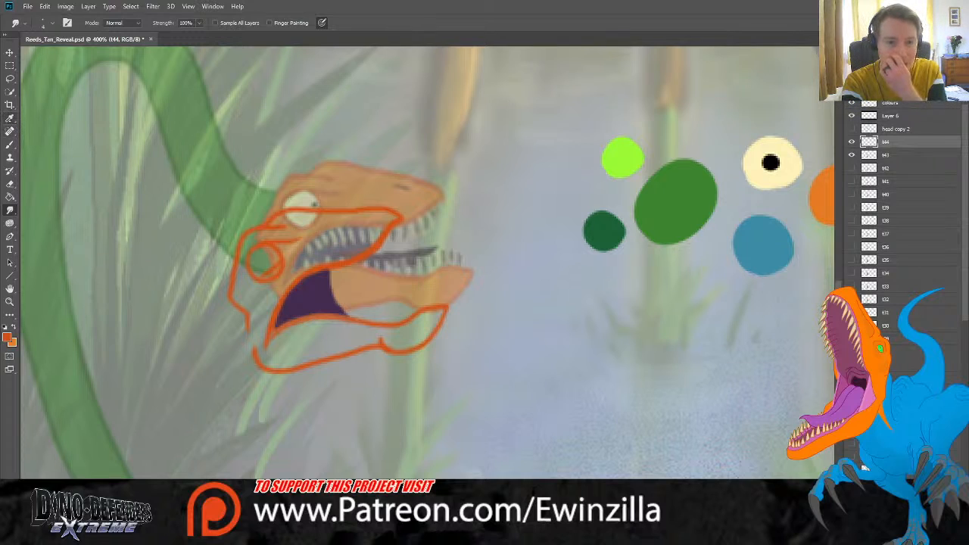
Step: Sample the palette's dark green and outline the neck's outer edge on t44 from the back of the head over the bend to the body
{"action": "left_click", "coordinate": [10, 118]}
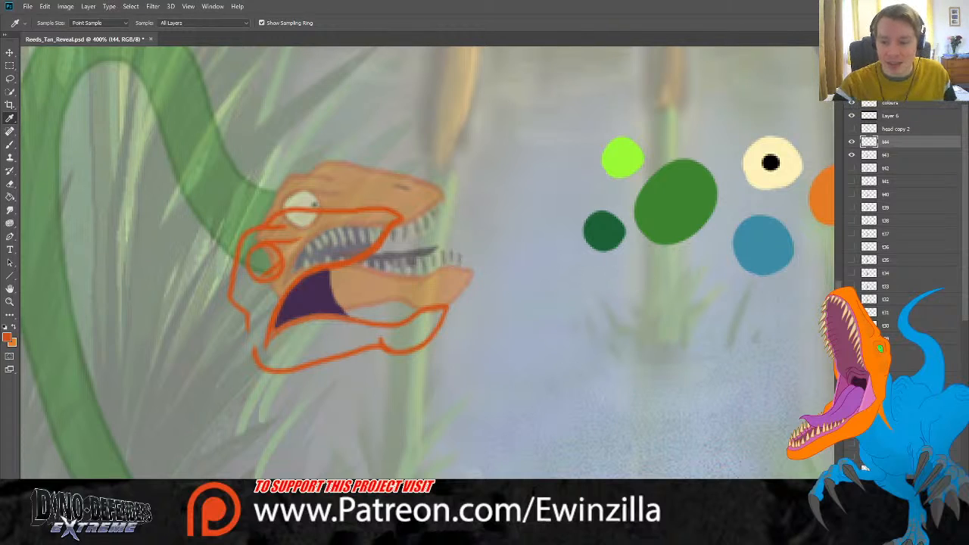
{"action": "scroll", "coordinate": [496, 268], "scroll_direction": "right", "scroll_amount": 5}
{"action": "left_click", "coordinate": [477, 227]}
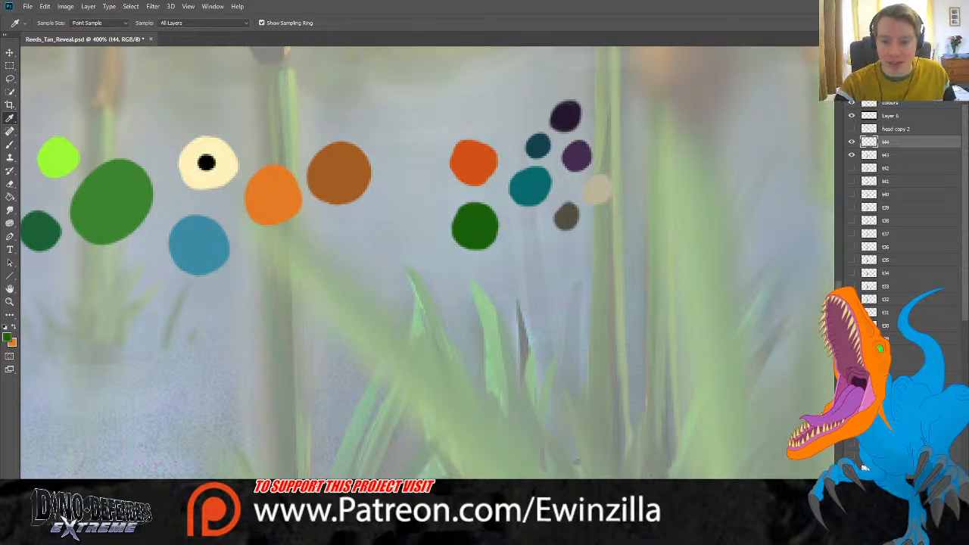
{"action": "scroll", "coordinate": [477, 227], "scroll_direction": "left", "scroll_amount": 6}
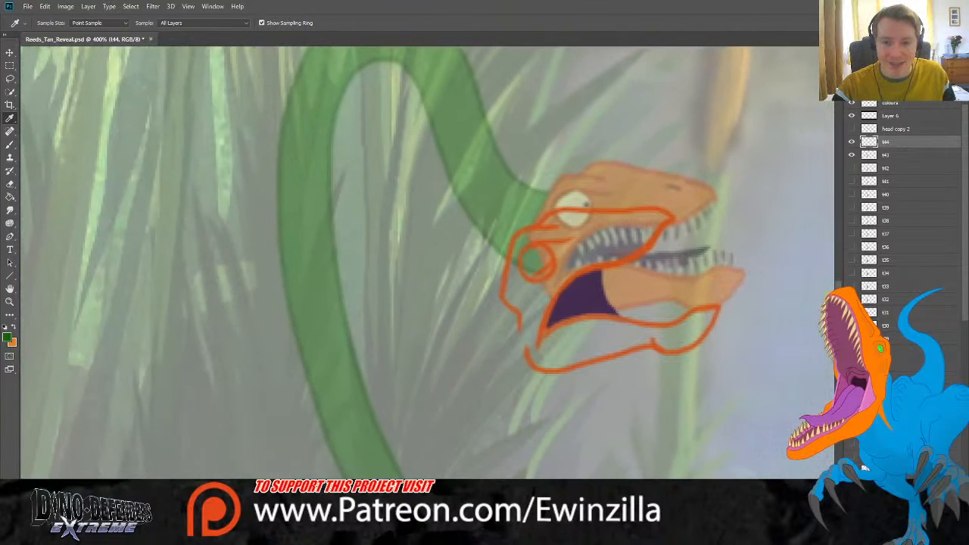
{"action": "left_click", "coordinate": [10, 300]}
{"action": "key", "text": "ctrl+0"}
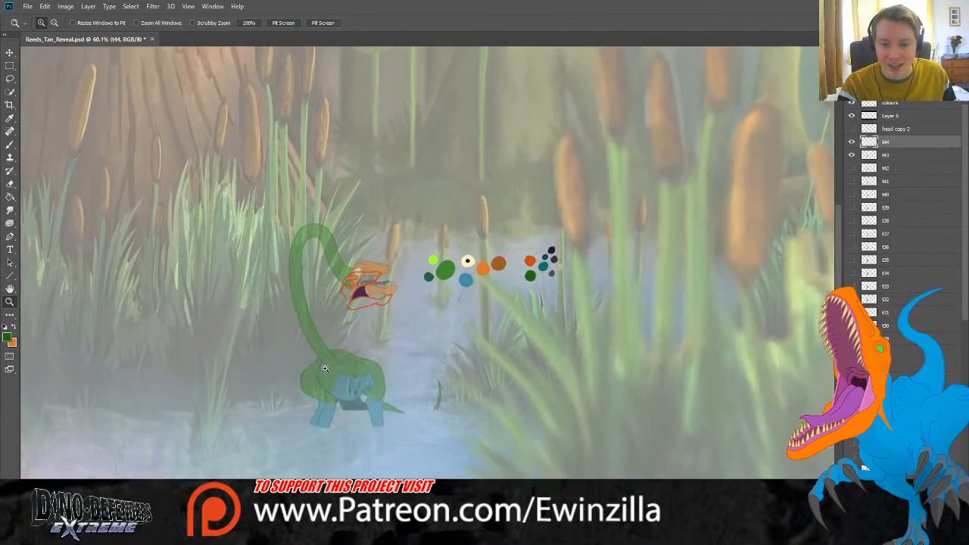
{"action": "left_click", "coordinate": [324, 368]}
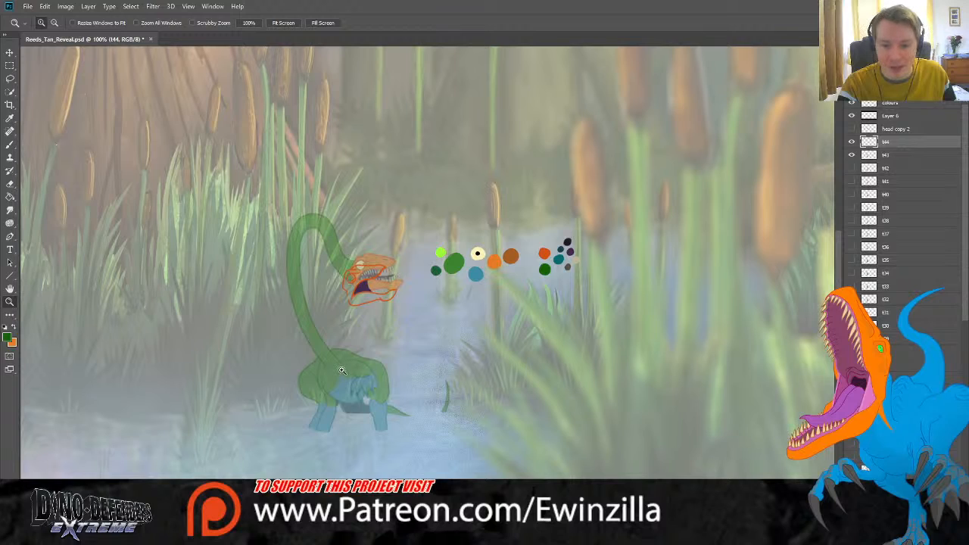
{"action": "left_click", "coordinate": [332, 369]}
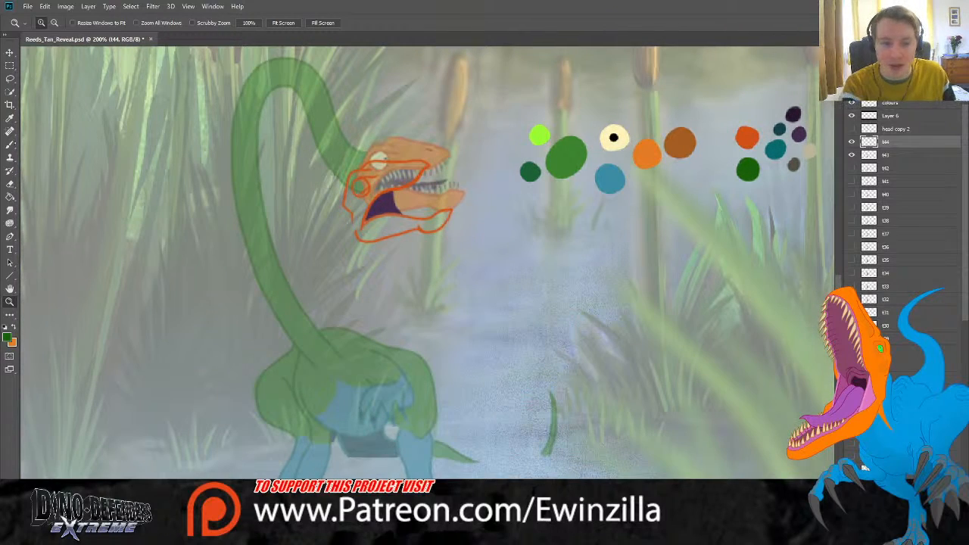
{"action": "key", "text": "b"}
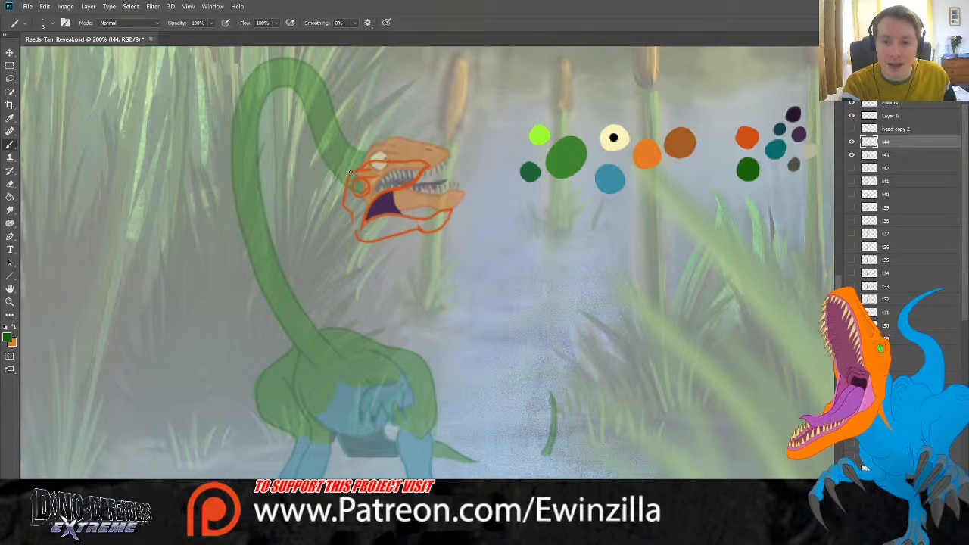
{"action": "mouse_move", "coordinate": [350, 172]}
{"action": "left_mouse_down"}
{"action": "mouse_move", "coordinate": [327, 182]}
{"action": "mouse_move", "coordinate": [300, 163]}
{"action": "mouse_move", "coordinate": [294, 75]}
{"action": "mouse_move", "coordinate": [264, 68]}
{"action": "mouse_move", "coordinate": [246, 81]}
{"action": "mouse_move", "coordinate": [229, 149]}
{"action": "mouse_move", "coordinate": [242, 249]}
{"action": "mouse_move", "coordinate": [254, 294]}
{"action": "mouse_move", "coordinate": [312, 370]}
{"action": "mouse_move", "coordinate": [313, 339]}
{"action": "mouse_move", "coordinate": [267, 260]}
{"action": "left_mouse_up"}
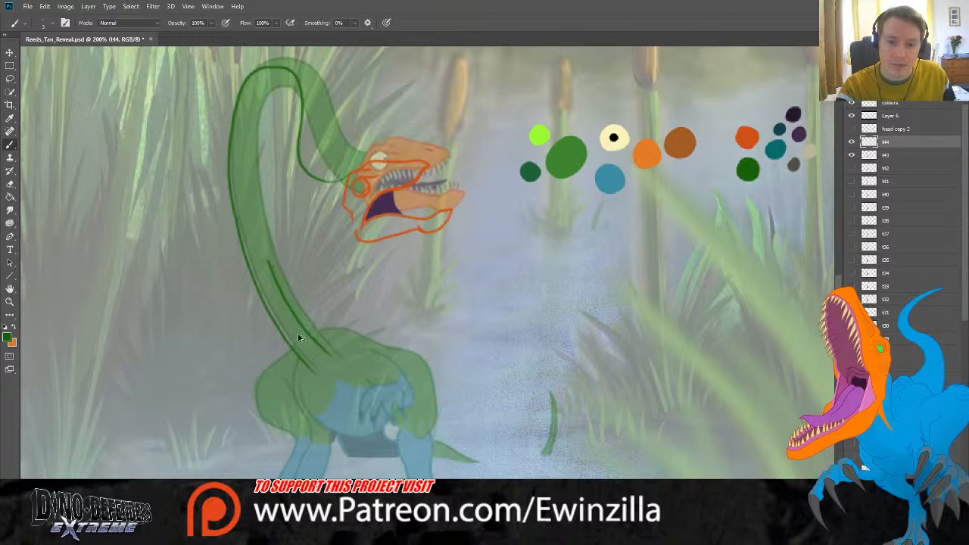
Step: Redraw the inner edge of the long neck section in dark green, from just below the upper bend down into the body
{"action": "key", "text": "ctrl+z"}
{"action": "left_click_drag", "start_coordinate": [338, 357], "coordinate": [282, 278]}
{"action": "key", "text": "ctrl+z"}
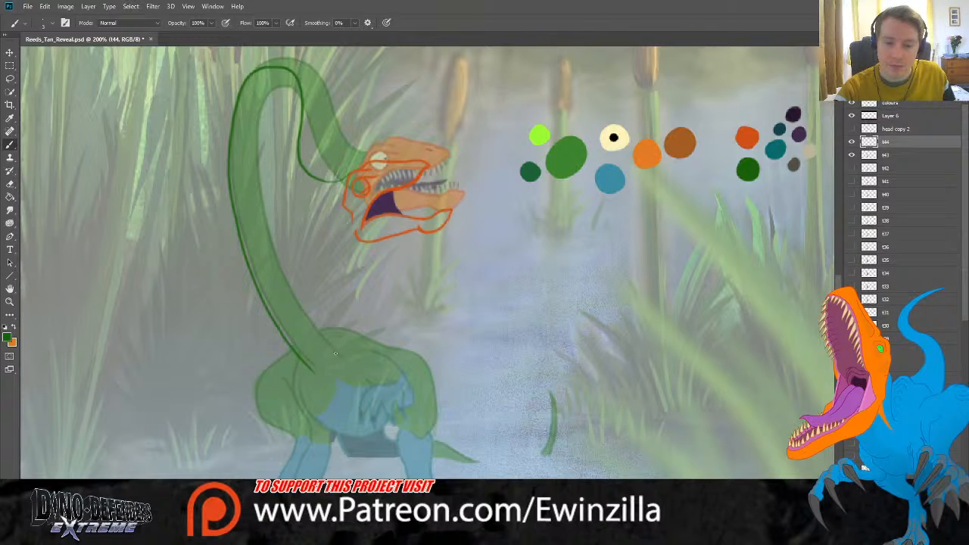
{"action": "mouse_move", "coordinate": [340, 357]}
{"action": "left_mouse_down"}
{"action": "mouse_move", "coordinate": [291, 299]}
{"action": "mouse_move", "coordinate": [256, 197]}
{"action": "mouse_move", "coordinate": [249, 134]}
{"action": "mouse_move", "coordinate": [275, 102]}
{"action": "mouse_move", "coordinate": [282, 191]}
{"action": "mouse_move", "coordinate": [314, 226]}
{"action": "left_mouse_up"}
{"action": "key", "text": "ctrl+z"}
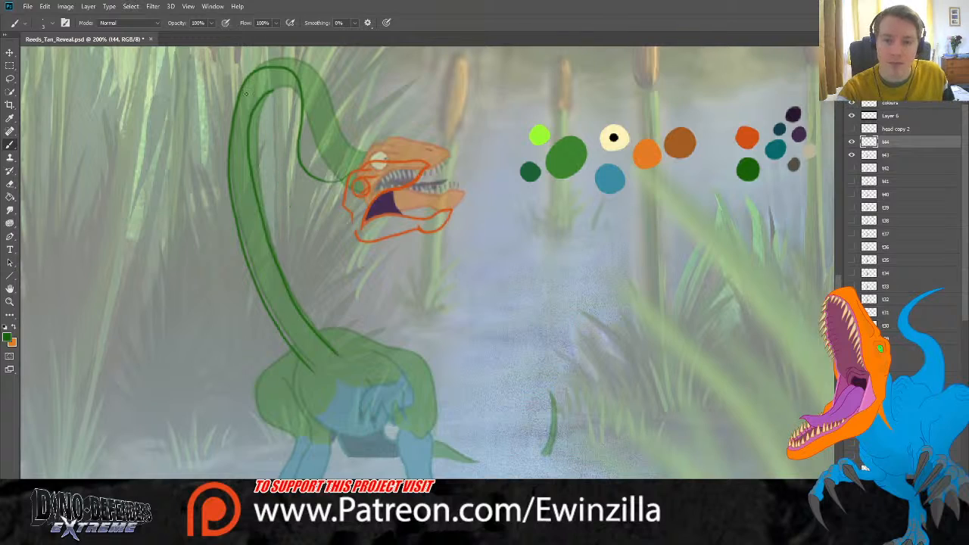
{"action": "key", "text": "ctrl+z"}
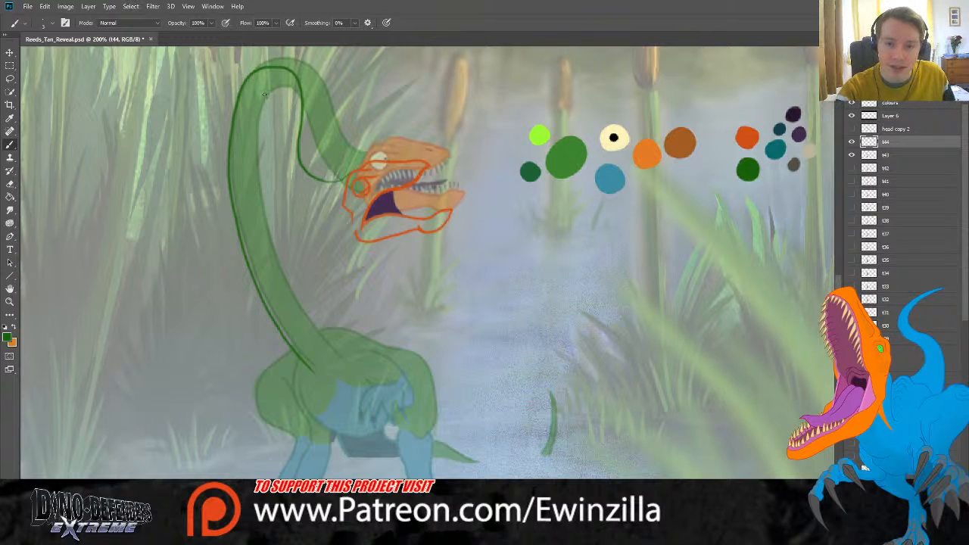
{"action": "mouse_move", "coordinate": [264, 94]}
{"action": "left_mouse_down"}
{"action": "mouse_move", "coordinate": [262, 231]}
{"action": "mouse_move", "coordinate": [296, 308]}
{"action": "mouse_move", "coordinate": [349, 366]}
{"action": "left_mouse_up"}
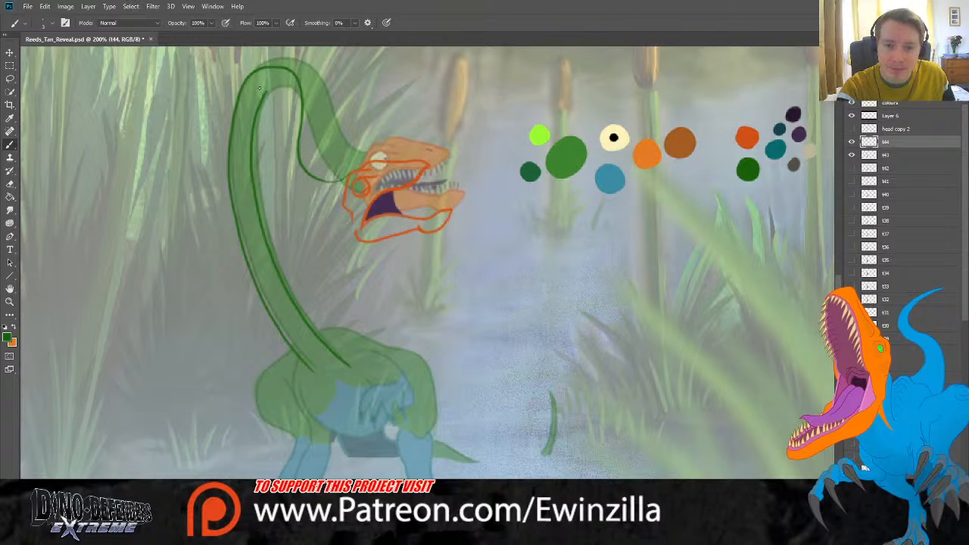
Step: Draw the underside of the neck in dark green, curving from the inside of the upper bend to the back of the jaw
{"action": "mouse_move", "coordinate": [260, 88]}
{"action": "left_mouse_down"}
{"action": "mouse_move", "coordinate": [280, 103]}
{"action": "mouse_move", "coordinate": [286, 192]}
{"action": "mouse_move", "coordinate": [305, 220]}
{"action": "mouse_move", "coordinate": [352, 226]}
{"action": "left_mouse_up"}
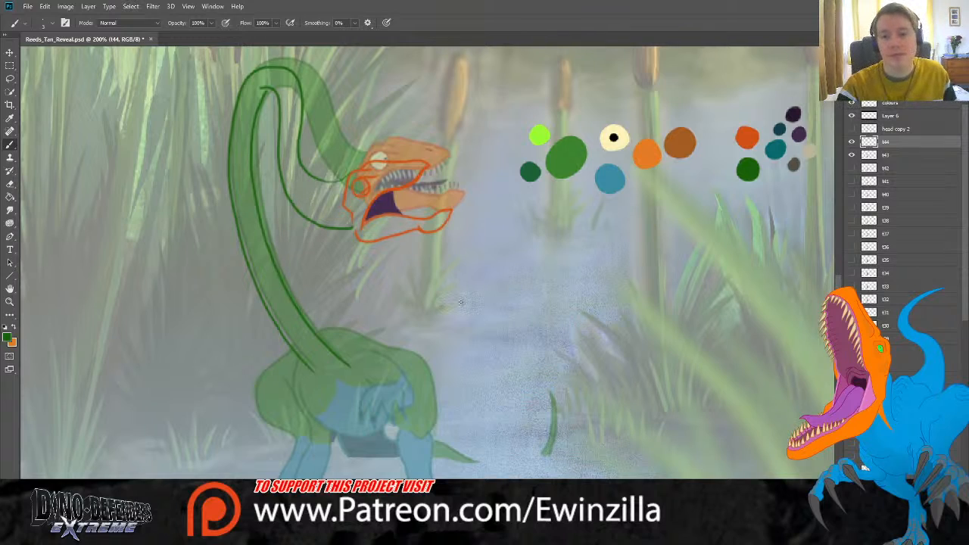
{"action": "key", "text": "ctrl+z"}
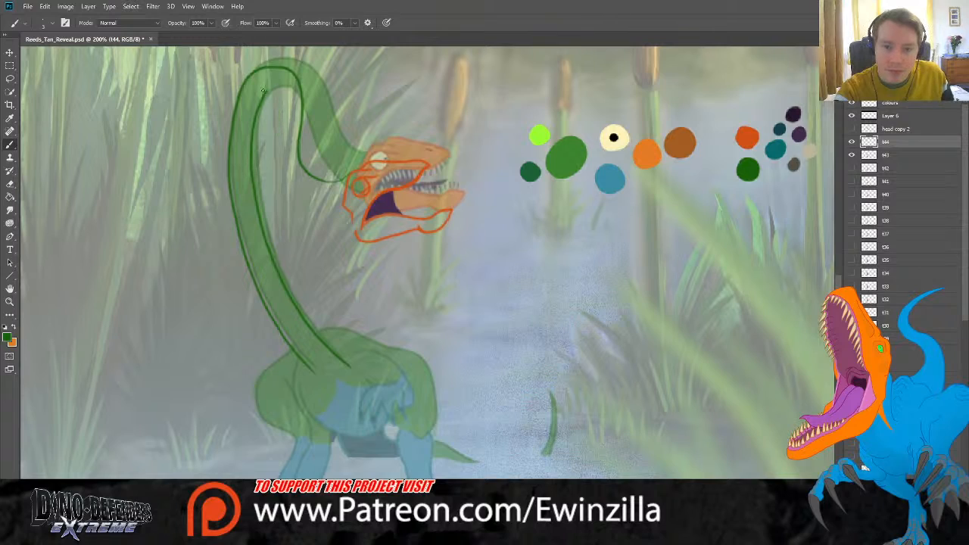
{"action": "mouse_move", "coordinate": [264, 90]}
{"action": "left_mouse_down"}
{"action": "mouse_move", "coordinate": [281, 114]}
{"action": "mouse_move", "coordinate": [281, 170]}
{"action": "mouse_move", "coordinate": [327, 218]}
{"action": "mouse_move", "coordinate": [295, 188]}
{"action": "mouse_move", "coordinate": [279, 107]}
{"action": "mouse_move", "coordinate": [264, 92]}
{"action": "left_mouse_up"}
{"action": "key", "text": "ctrl+z"}
{"action": "key", "text": "ctrl+z"}
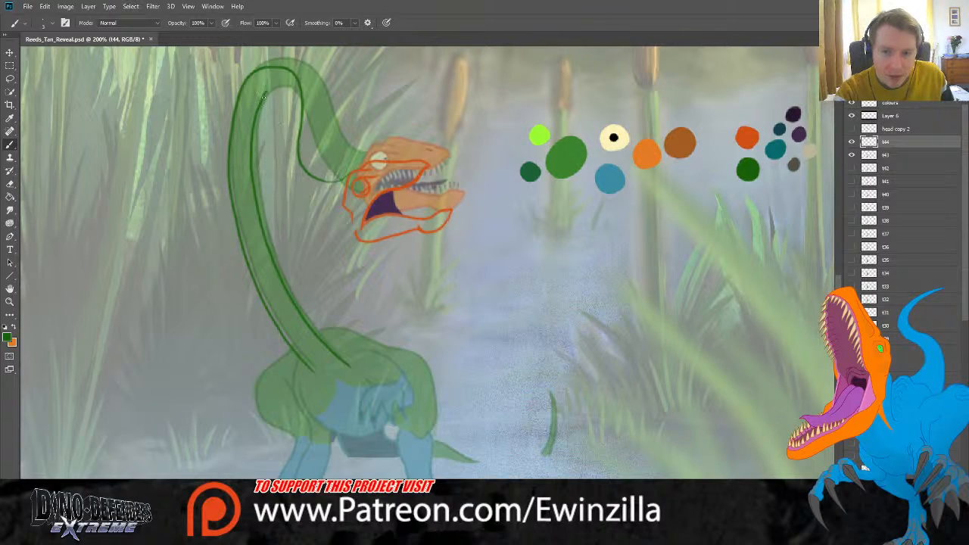
{"action": "mouse_move", "coordinate": [261, 95]}
{"action": "left_mouse_down"}
{"action": "mouse_move", "coordinate": [279, 109]}
{"action": "mouse_move", "coordinate": [276, 168]}
{"action": "mouse_move", "coordinate": [286, 190]}
{"action": "mouse_move", "coordinate": [319, 210]}
{"action": "left_mouse_up"}
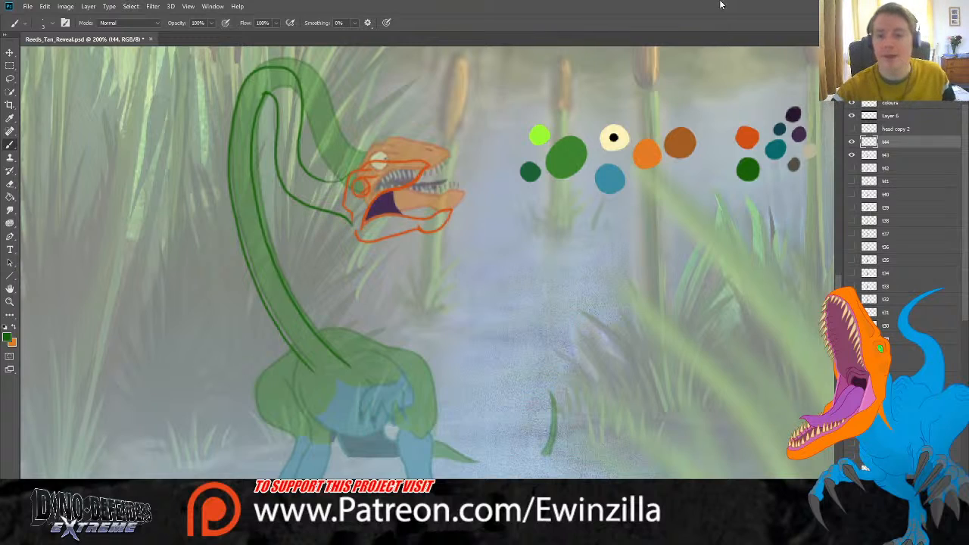
Step: Toggle the visibility of layer t44 to compare the new head and neck outlines with frame t43
{"action": "left_click", "coordinate": [852, 142]}
{"action": "left_click", "coordinate": [851, 142]}
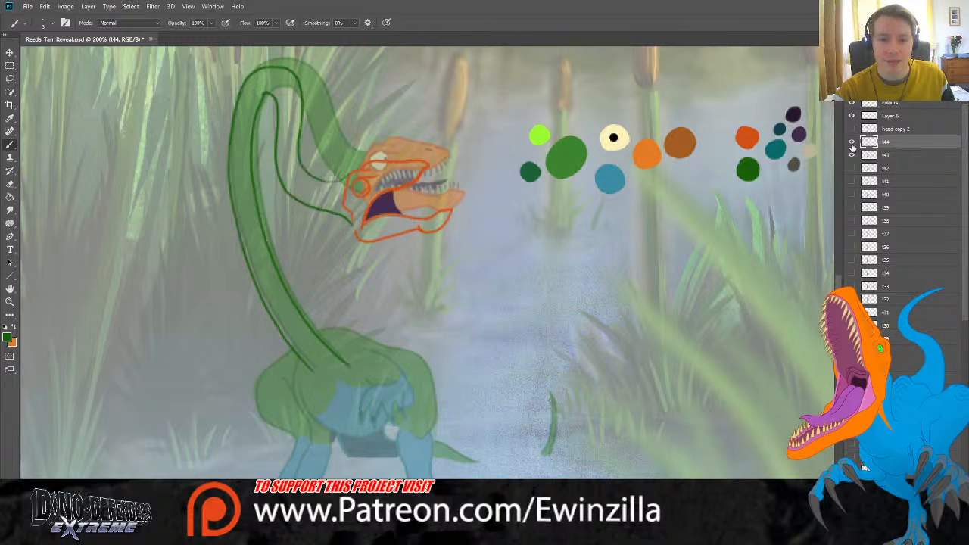
{"action": "left_click", "coordinate": [851, 144]}
{"action": "left_click", "coordinate": [851, 144]}
{"action": "left_click", "coordinate": [852, 144]}
{"action": "left_click", "coordinate": [852, 144]}
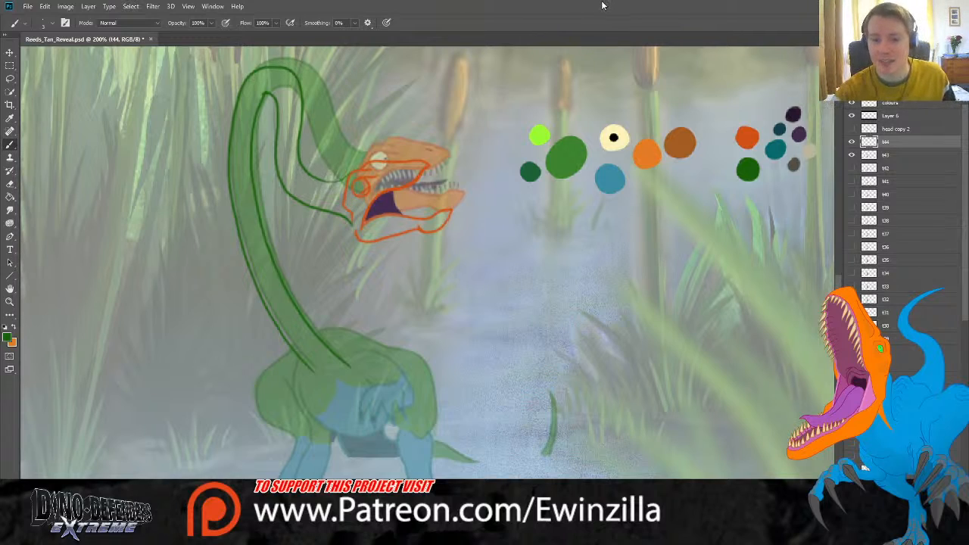
{"action": "left_click", "coordinate": [849, 143]}
{"action": "left_click", "coordinate": [849, 143]}
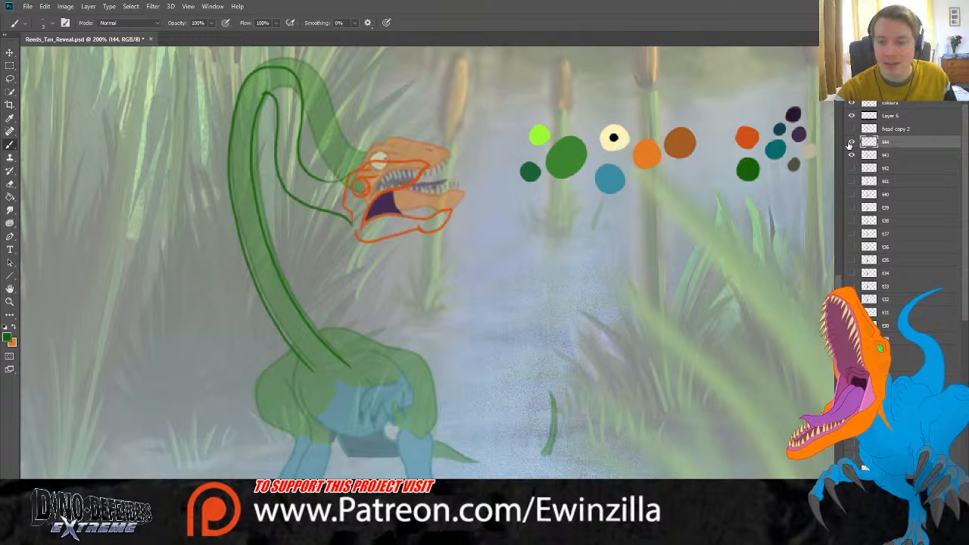
Step: Redraw the upper neck line on layer t44 in dark green, curving from the neck's top bend down to the back of the head
{"action": "left_click", "coordinate": [849, 143]}
{"action": "left_click", "coordinate": [850, 143]}
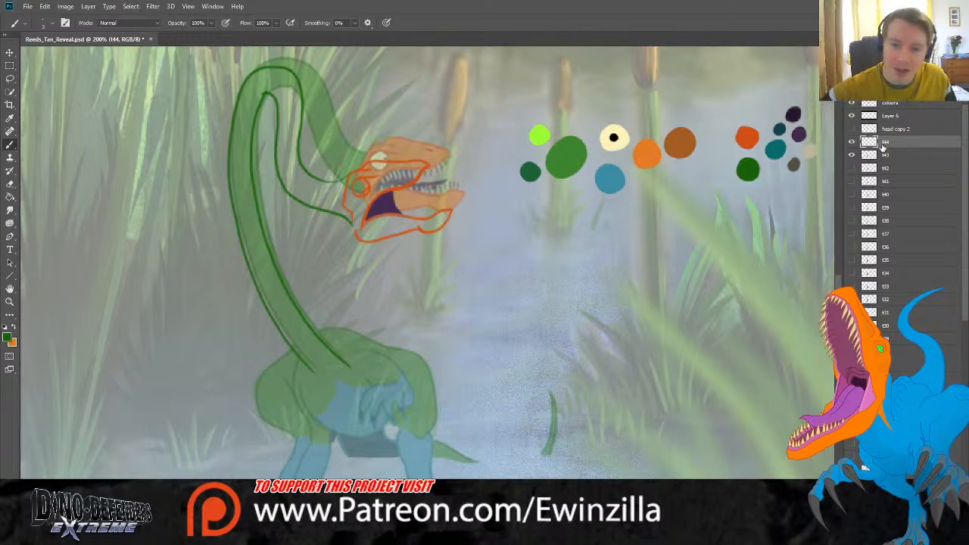
{"action": "mouse_move", "coordinate": [293, 73]}
{"action": "left_mouse_down"}
{"action": "mouse_move", "coordinate": [327, 171]}
{"action": "mouse_move", "coordinate": [340, 179]}
{"action": "left_mouse_up"}
{"action": "key", "text": "ctrl+z"}
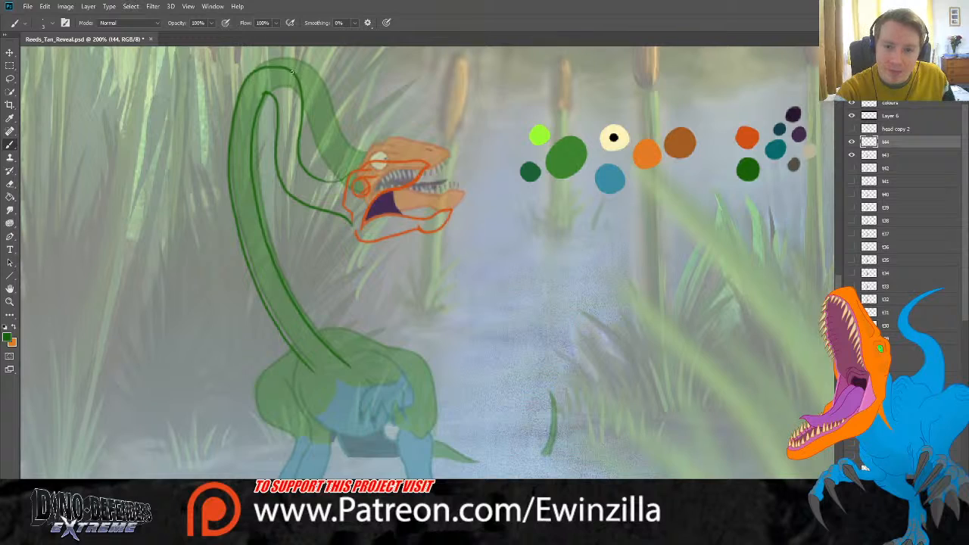
{"action": "mouse_move", "coordinate": [292, 72]}
{"action": "left_mouse_down"}
{"action": "mouse_move", "coordinate": [333, 162]}
{"action": "mouse_move", "coordinate": [350, 171]}
{"action": "left_mouse_up"}
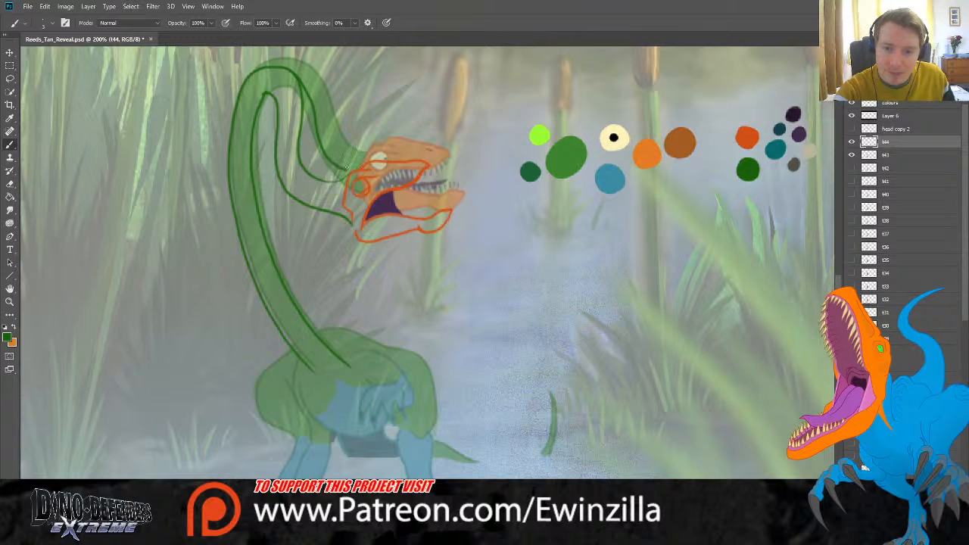
{"action": "key", "text": "ctrl+z"}
{"action": "mouse_move", "coordinate": [293, 73]}
{"action": "left_mouse_down"}
{"action": "mouse_move", "coordinate": [322, 156]}
{"action": "mouse_move", "coordinate": [346, 175]}
{"action": "left_mouse_up"}
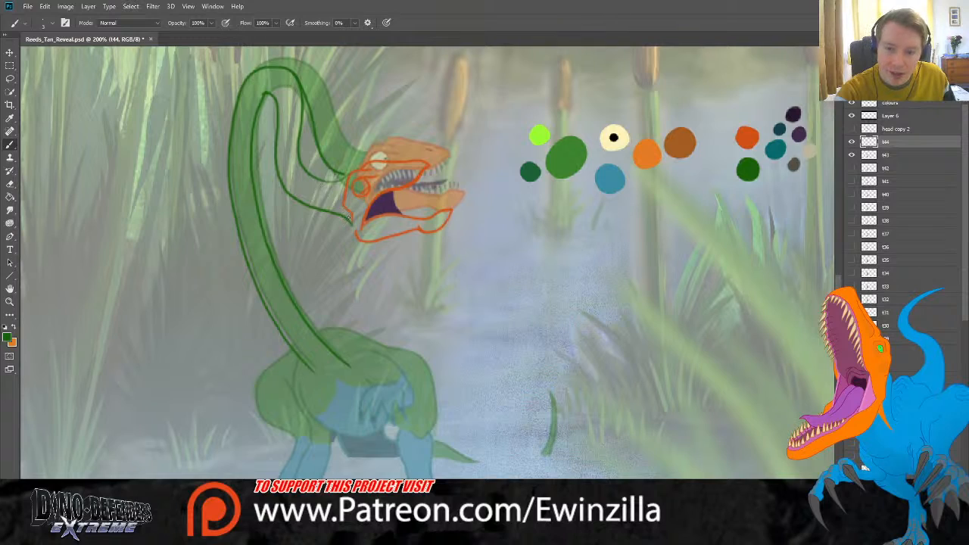
Step: Draw a new throat line in dark green, closer to the upper neck line, from the inner neck bend down to the jaw
{"action": "mouse_move", "coordinate": [345, 216]}
{"action": "left_mouse_down"}
{"action": "mouse_move", "coordinate": [301, 181]}
{"action": "mouse_move", "coordinate": [287, 136]}
{"action": "left_mouse_up"}
{"action": "key", "text": "ctrl+z"}
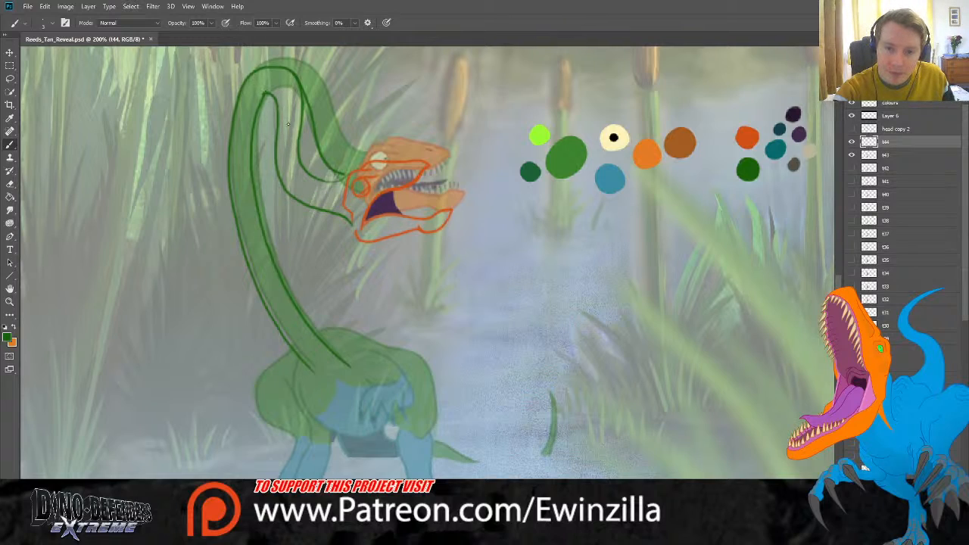
{"action": "mouse_move", "coordinate": [264, 93]}
{"action": "left_mouse_down"}
{"action": "mouse_move", "coordinate": [284, 105]}
{"action": "mouse_move", "coordinate": [312, 191]}
{"action": "mouse_move", "coordinate": [352, 228]}
{"action": "left_mouse_up"}
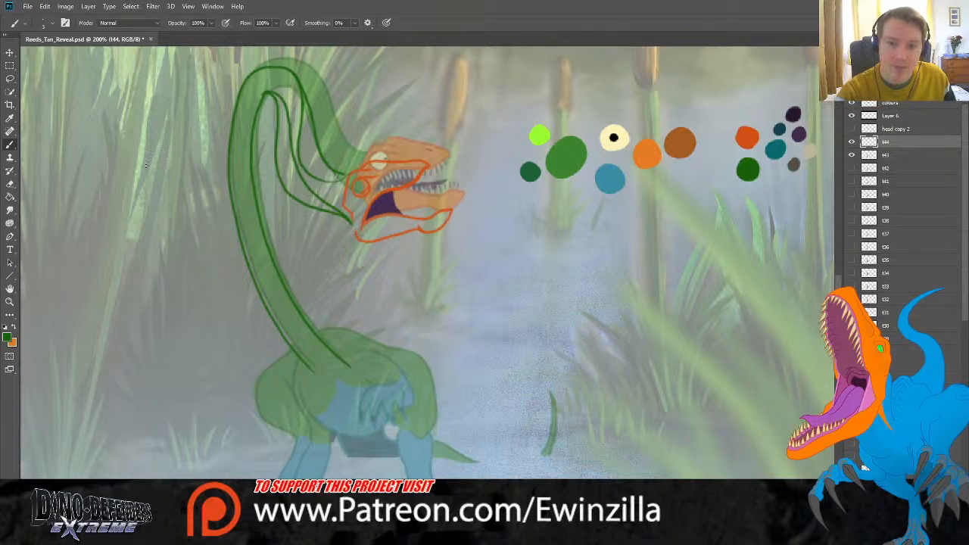
Step: Clear away the old throat line beside the new one with the Smudge tool at 100% strength
{"action": "left_click", "coordinate": [10, 209]}
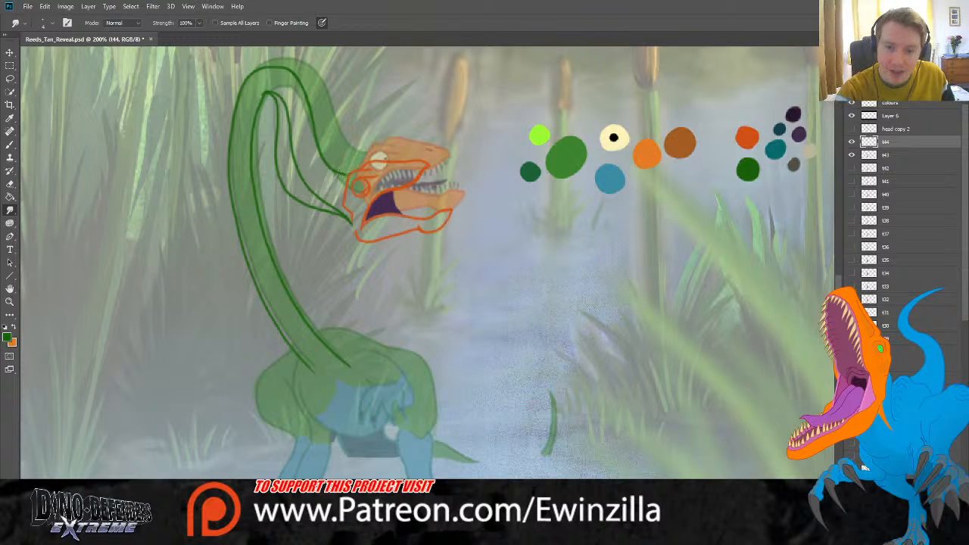
{"action": "mouse_move", "coordinate": [310, 205]}
{"action": "left_mouse_down"}
{"action": "mouse_move", "coordinate": [346, 221]}
{"action": "mouse_move", "coordinate": [290, 195]}
{"action": "mouse_move", "coordinate": [278, 175]}
{"action": "left_mouse_up"}
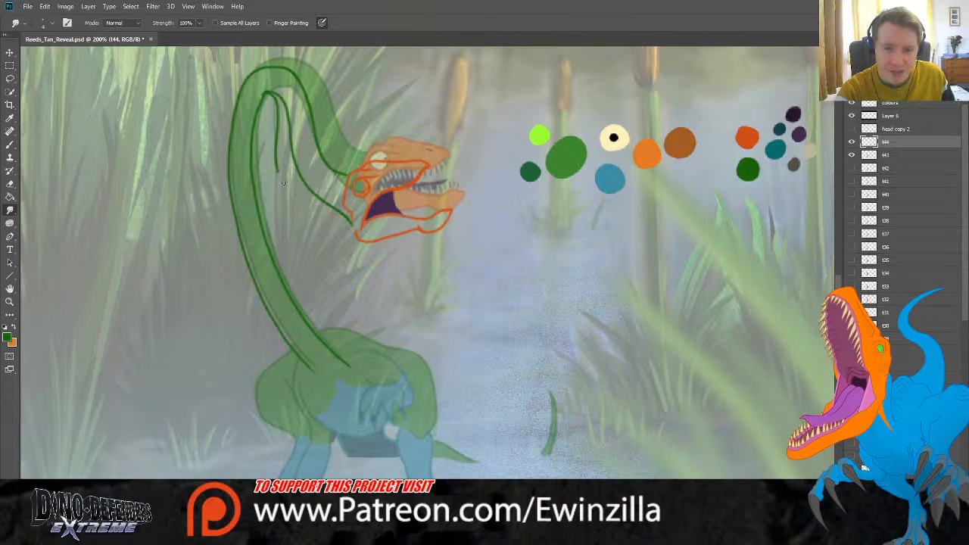
{"action": "left_click_drag", "start_coordinate": [283, 183], "coordinate": [277, 106]}
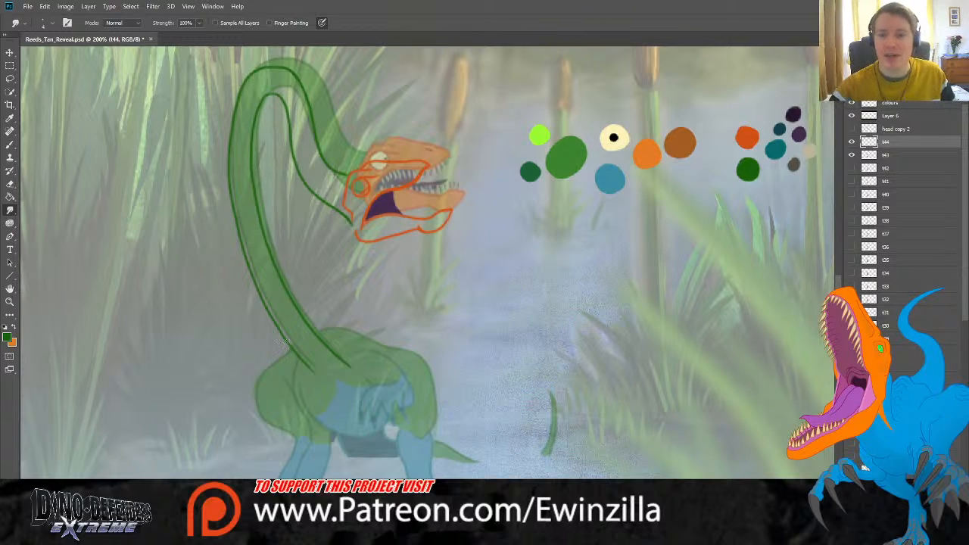
Step: Compare the t44 line drawing with the previous frame by repeatedly hiding and showing layer t44
{"action": "left_click", "coordinate": [851, 151]}
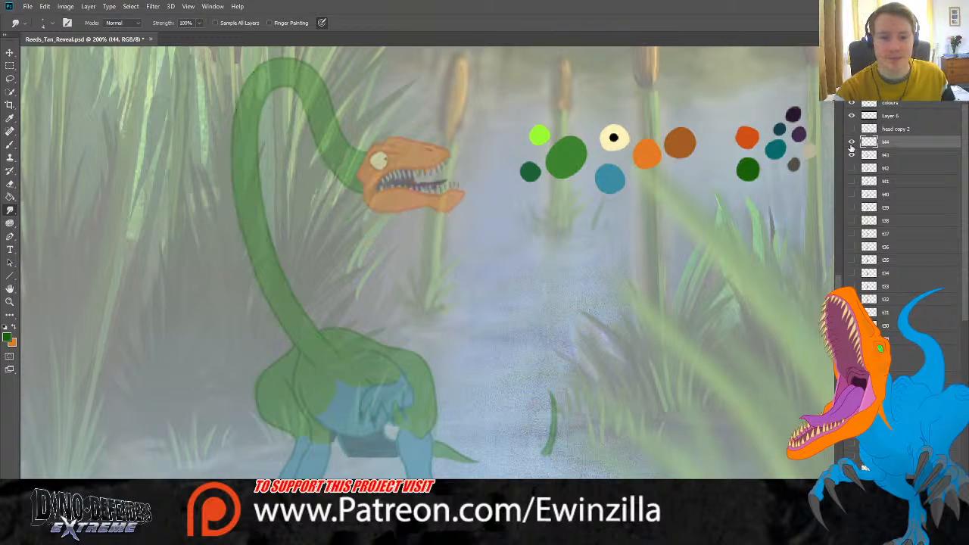
{"action": "left_click", "coordinate": [850, 151]}
{"action": "left_click", "coordinate": [850, 151]}
{"action": "left_click", "coordinate": [851, 149]}
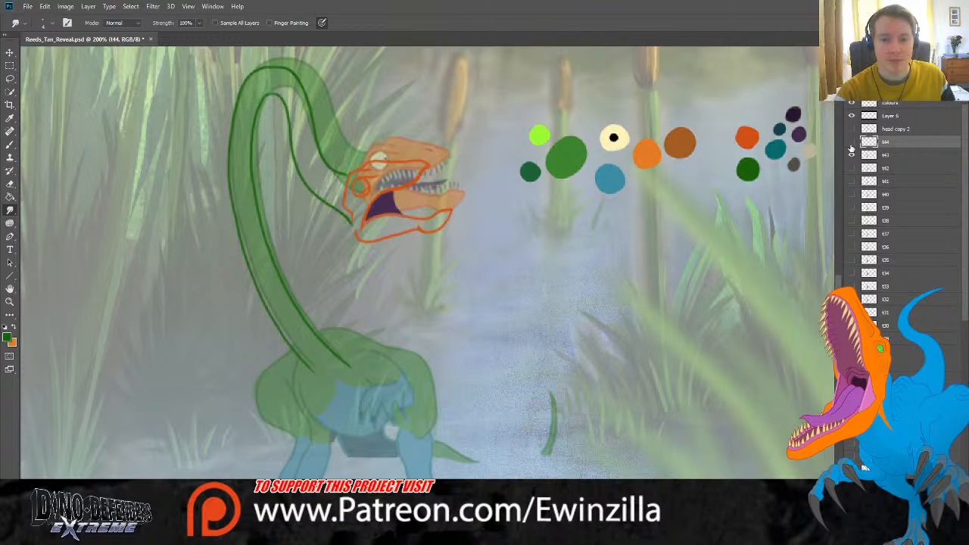
{"action": "left_click", "coordinate": [851, 149]}
{"action": "left_click", "coordinate": [850, 149]}
{"action": "left_click", "coordinate": [851, 154]}
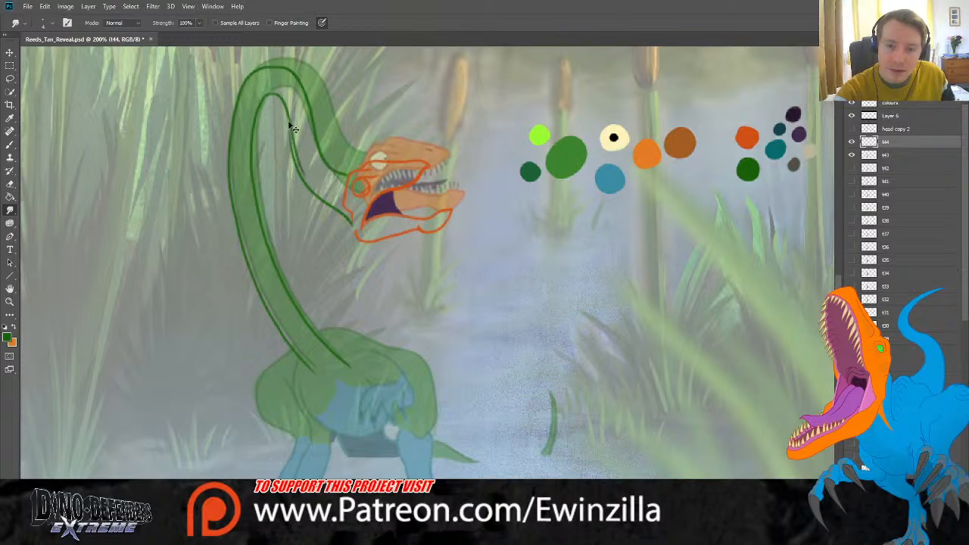
Step: Smudge the throat line into a straighter curve from below the neck bend to the jaw and check it against the previous frame
{"action": "mouse_move", "coordinate": [292, 121]}
{"action": "left_mouse_down"}
{"action": "mouse_move", "coordinate": [307, 176]}
{"action": "mouse_move", "coordinate": [342, 216]}
{"action": "mouse_move", "coordinate": [307, 176]}
{"action": "mouse_move", "coordinate": [286, 107]}
{"action": "mouse_move", "coordinate": [296, 155]}
{"action": "left_mouse_up"}
{"action": "key", "text": "ctrl+z"}
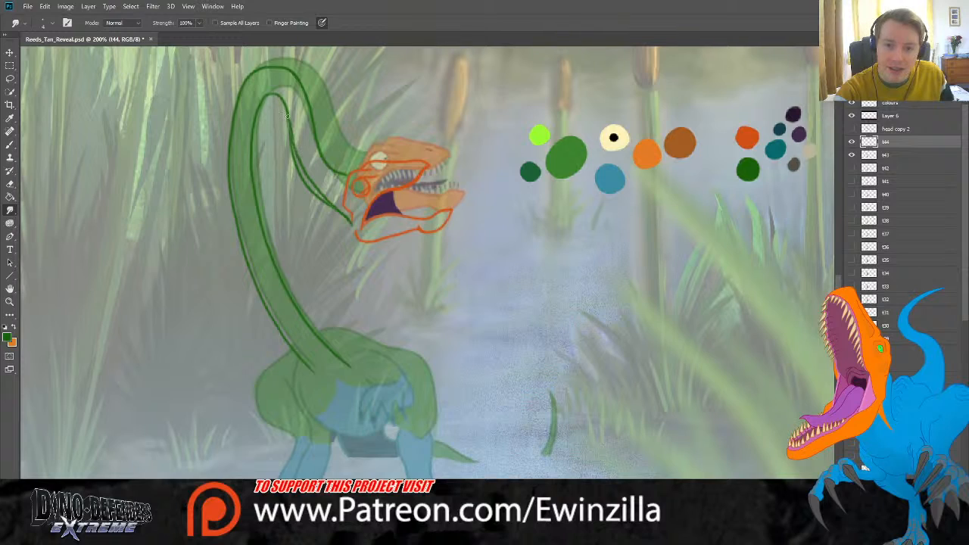
{"action": "mouse_move", "coordinate": [288, 114]}
{"action": "left_mouse_down"}
{"action": "mouse_move", "coordinate": [300, 178]}
{"action": "mouse_move", "coordinate": [286, 140]}
{"action": "mouse_move", "coordinate": [293, 168]}
{"action": "mouse_move", "coordinate": [343, 225]}
{"action": "left_mouse_up"}
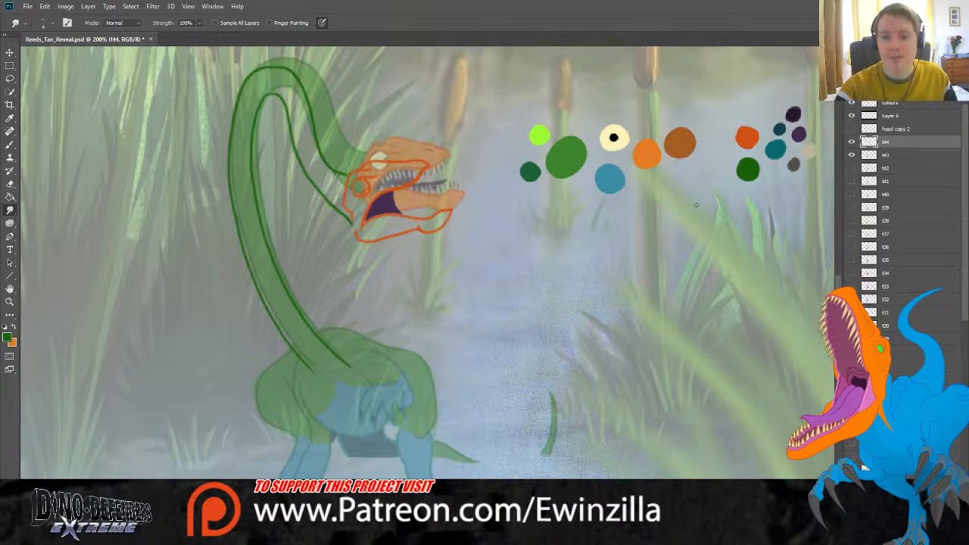
{"action": "left_click", "coordinate": [851, 142]}
{"action": "left_click", "coordinate": [851, 142]}
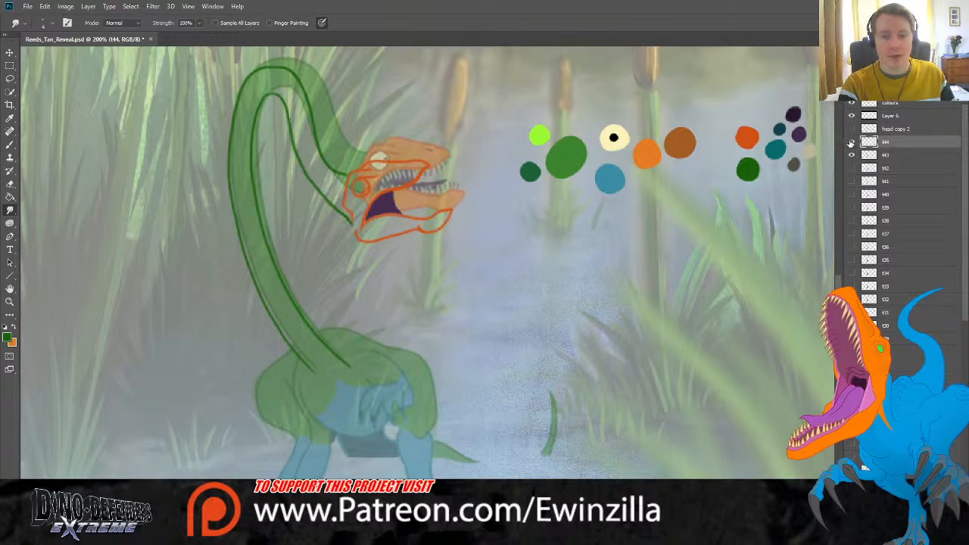
{"action": "left_click", "coordinate": [850, 143]}
{"action": "left_click", "coordinate": [850, 142]}
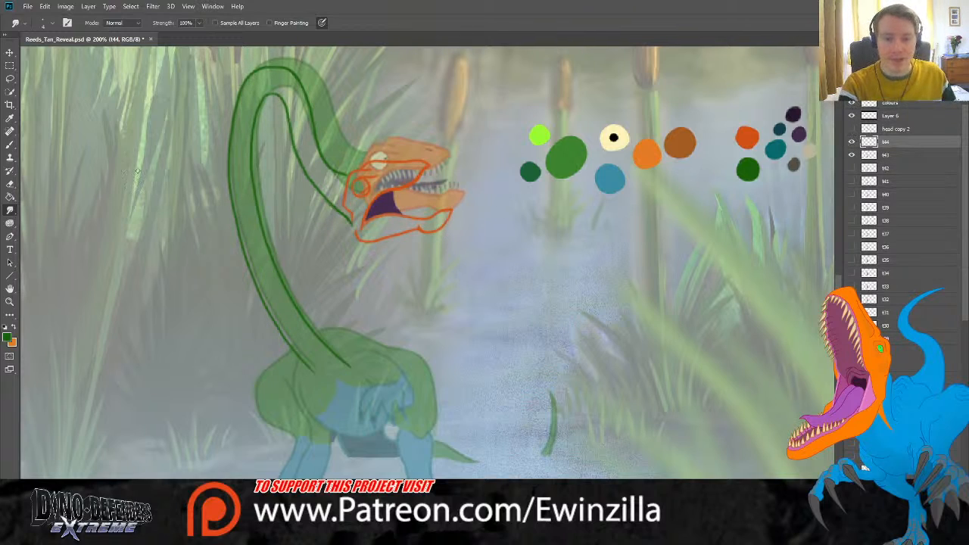
Step: Brush dark green outlines along the back and the thigh nearest the tail, the upper arm edge and both visible tail pieces
{"action": "left_click", "coordinate": [10, 145]}
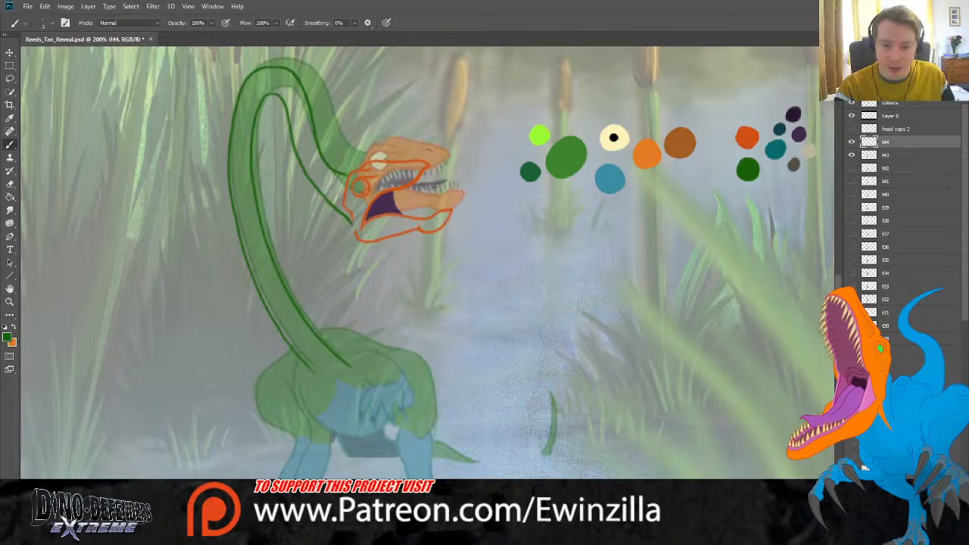
{"action": "mouse_move", "coordinate": [318, 330]}
{"action": "left_mouse_down"}
{"action": "mouse_move", "coordinate": [386, 356]}
{"action": "mouse_move", "coordinate": [418, 381]}
{"action": "mouse_move", "coordinate": [430, 436]}
{"action": "mouse_move", "coordinate": [400, 425]}
{"action": "left_mouse_up"}
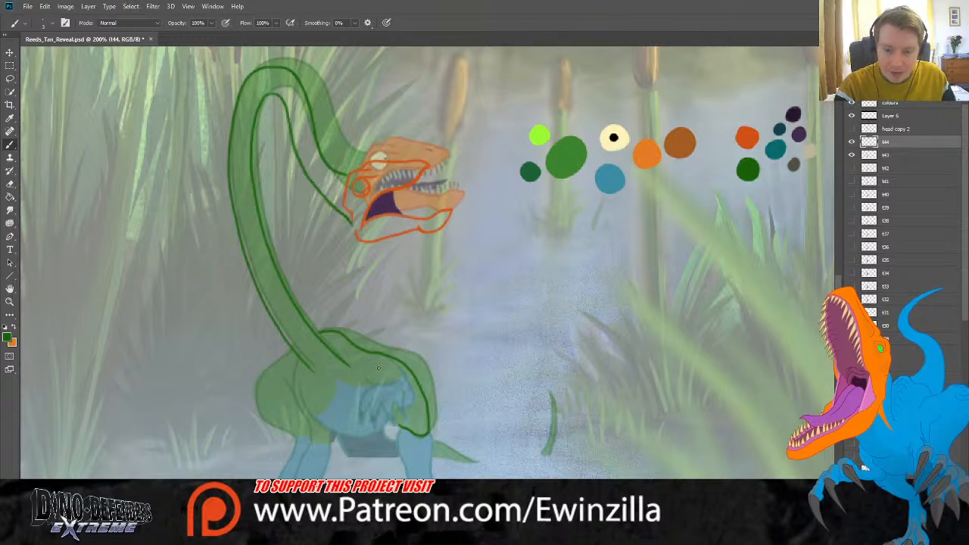
{"action": "mouse_move", "coordinate": [366, 374]}
{"action": "left_mouse_down"}
{"action": "mouse_move", "coordinate": [368, 387]}
{"action": "mouse_move", "coordinate": [398, 383]}
{"action": "left_mouse_up"}
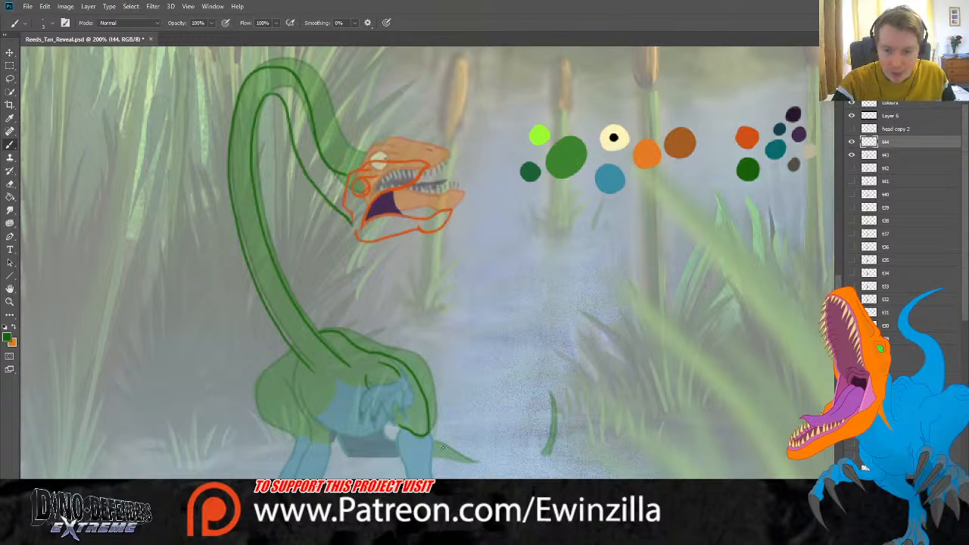
{"action": "left_click_drag", "start_coordinate": [476, 460], "coordinate": [435, 452]}
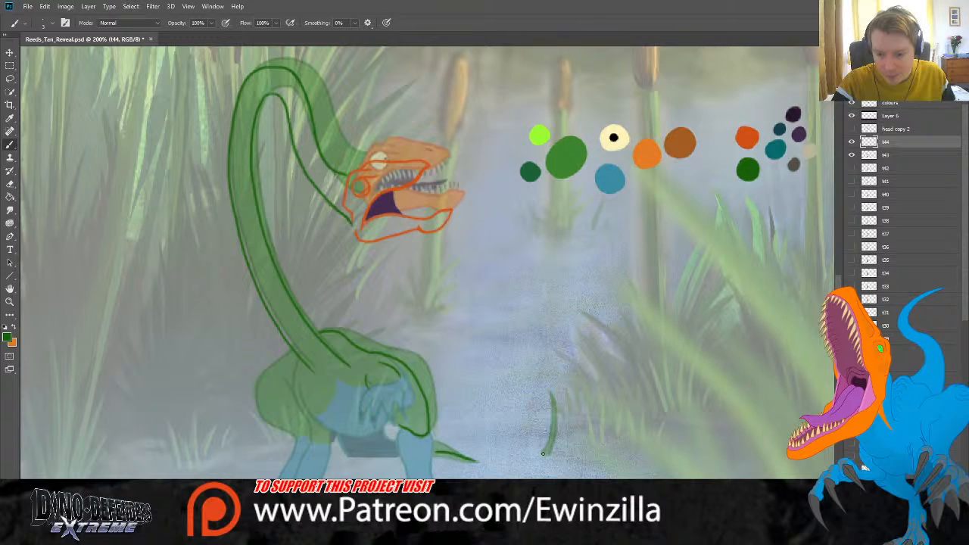
{"action": "mouse_move", "coordinate": [542, 453]}
{"action": "left_mouse_down"}
{"action": "mouse_move", "coordinate": [555, 425]}
{"action": "mouse_move", "coordinate": [548, 455]}
{"action": "left_mouse_up"}
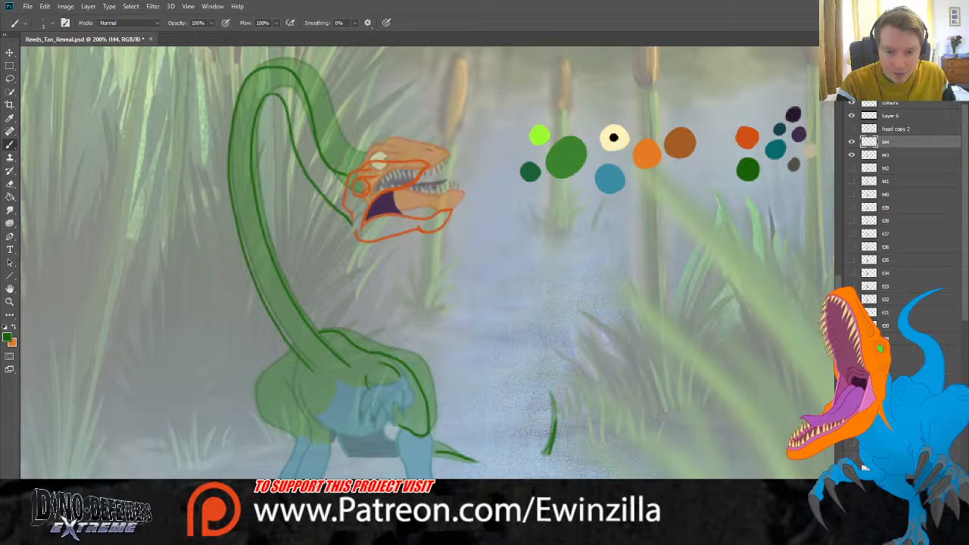
Step: Outline the opposite thigh, below the base of the neck, and its inner contour against the belly in dark green
{"action": "mouse_move", "coordinate": [294, 349]}
{"action": "left_mouse_down"}
{"action": "mouse_move", "coordinate": [259, 393]}
{"action": "mouse_move", "coordinate": [262, 430]}
{"action": "mouse_move", "coordinate": [294, 439]}
{"action": "left_mouse_up"}
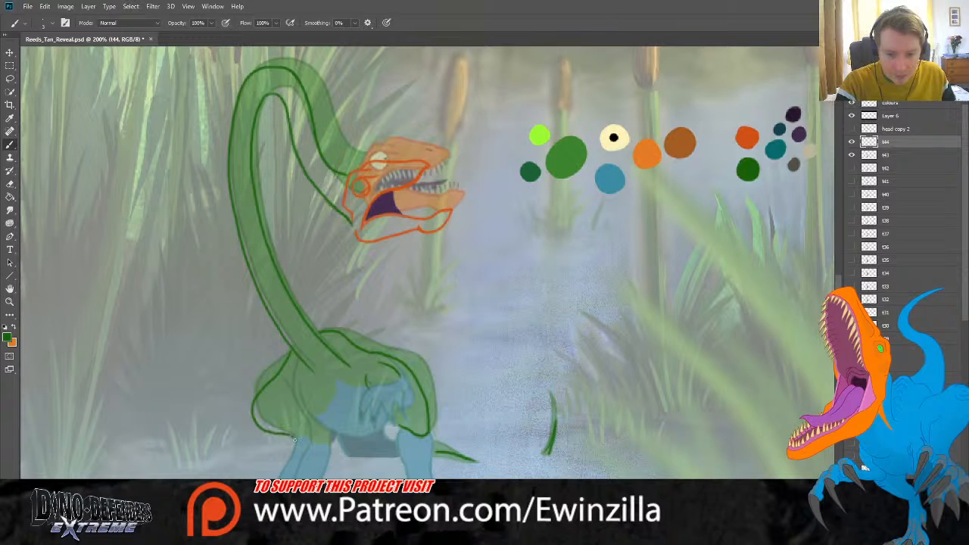
{"action": "mouse_move", "coordinate": [296, 358]}
{"action": "left_mouse_down"}
{"action": "mouse_move", "coordinate": [289, 409]}
{"action": "mouse_move", "coordinate": [307, 445]}
{"action": "left_mouse_up"}
{"action": "left_click_drag", "start_coordinate": [299, 388], "coordinate": [326, 433]}
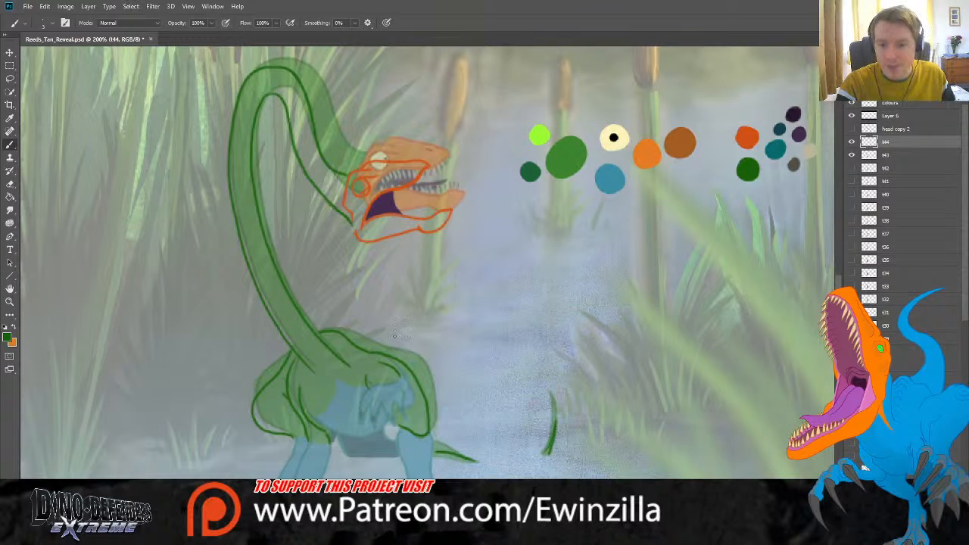
Step: Sample the teal line colour and outline the belly, the arm and the clawed hand with the brush
{"action": "key", "text": "i"}
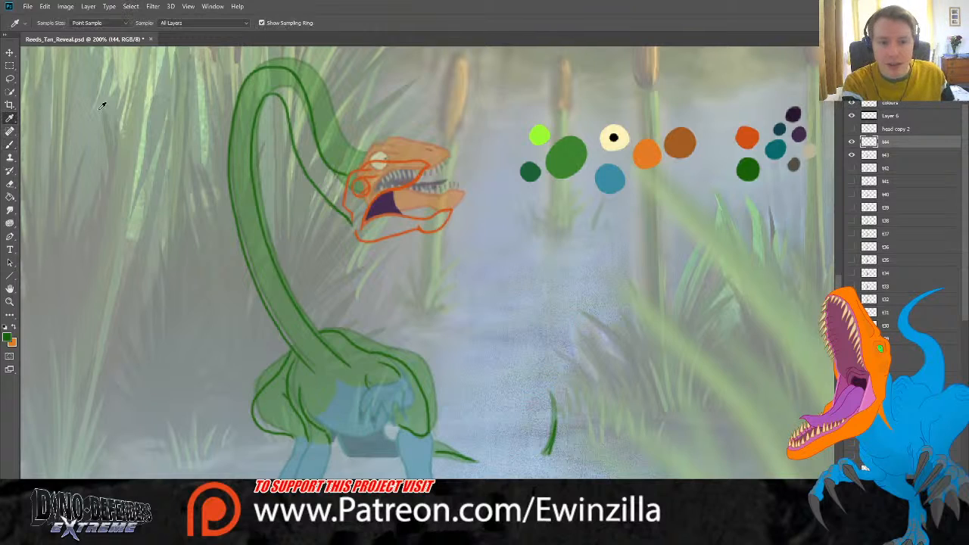
{"action": "key", "text": "b"}
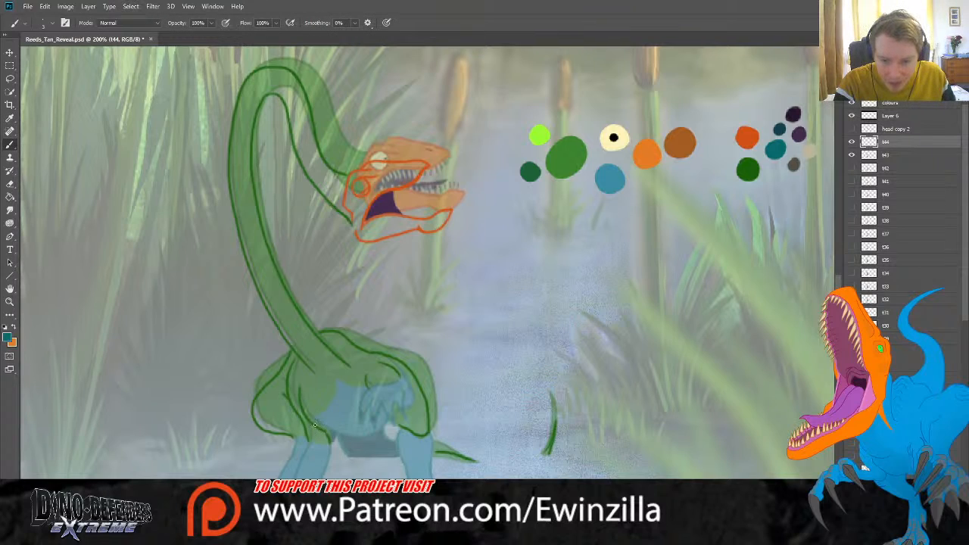
{"action": "mouse_move", "coordinate": [315, 426]}
{"action": "left_mouse_down"}
{"action": "mouse_move", "coordinate": [375, 437]}
{"action": "mouse_move", "coordinate": [389, 419]}
{"action": "mouse_move", "coordinate": [367, 390]}
{"action": "mouse_move", "coordinate": [340, 425]}
{"action": "mouse_move", "coordinate": [358, 403]}
{"action": "mouse_move", "coordinate": [335, 408]}
{"action": "mouse_move", "coordinate": [358, 399]}
{"action": "mouse_move", "coordinate": [355, 426]}
{"action": "mouse_move", "coordinate": [364, 402]}
{"action": "mouse_move", "coordinate": [373, 429]}
{"action": "mouse_move", "coordinate": [382, 392]}
{"action": "mouse_move", "coordinate": [389, 408]}
{"action": "mouse_move", "coordinate": [409, 397]}
{"action": "mouse_move", "coordinate": [383, 383]}
{"action": "left_mouse_up"}
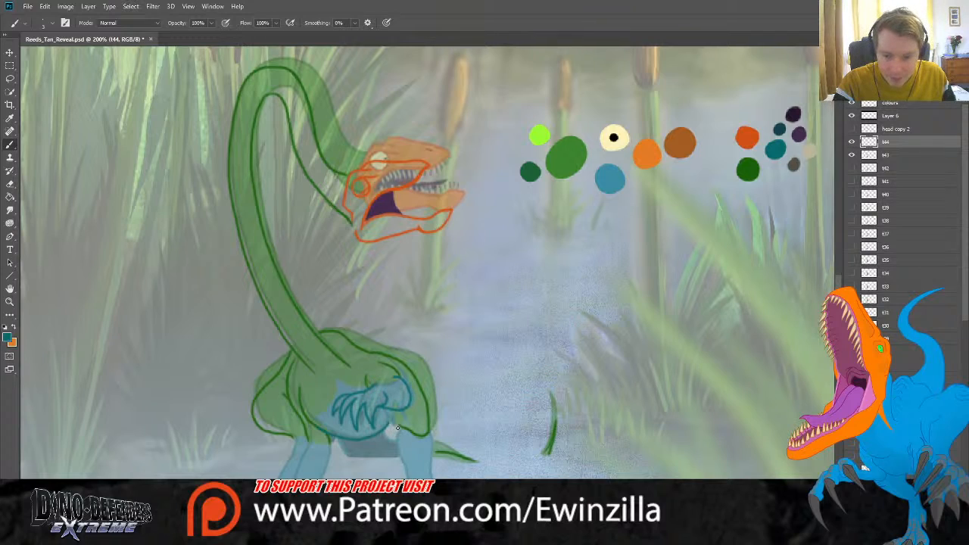
Step: Outline both lower legs and the small shapes beneath the belly in teal, redoing the stray stroke there
{"action": "left_click_drag", "start_coordinate": [397, 429], "coordinate": [408, 480]}
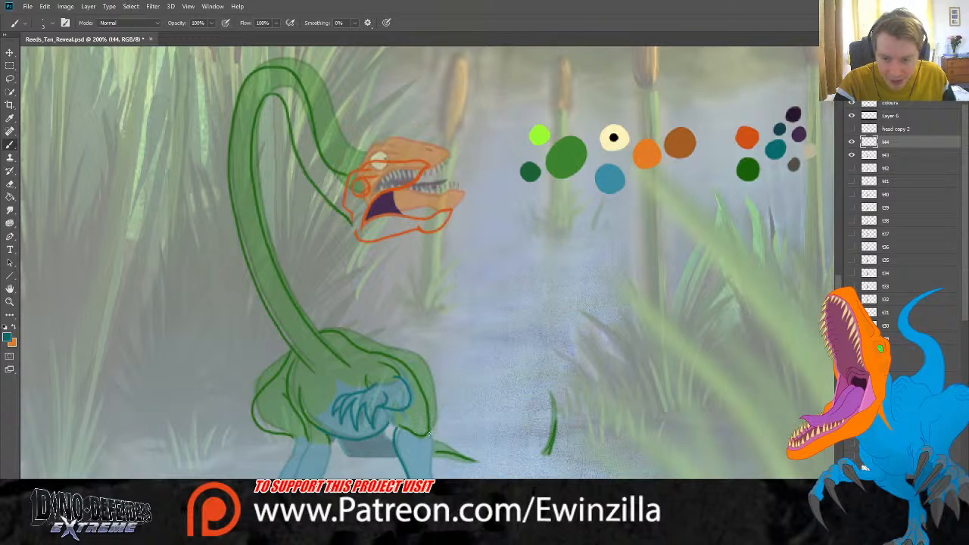
{"action": "left_click_drag", "start_coordinate": [428, 433], "coordinate": [432, 478]}
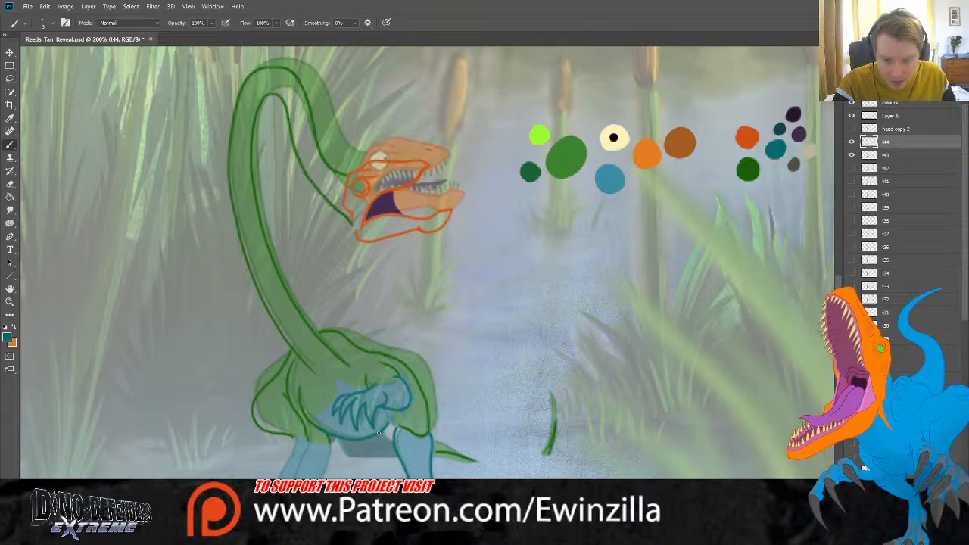
{"action": "left_click_drag", "start_coordinate": [378, 433], "coordinate": [401, 444]}
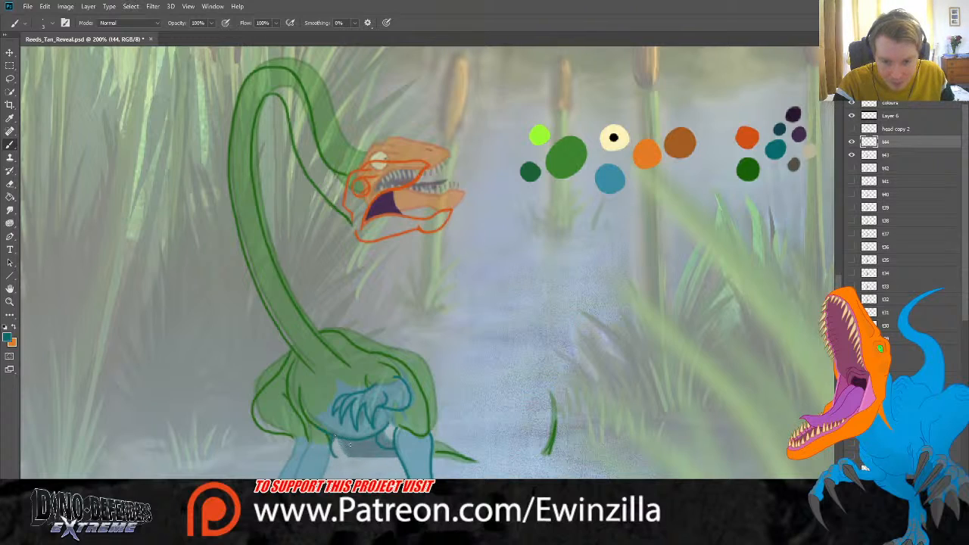
{"action": "key", "text": "ctrl+z"}
{"action": "mouse_move", "coordinate": [333, 437]}
{"action": "left_mouse_down"}
{"action": "mouse_move", "coordinate": [338, 456]}
{"action": "mouse_move", "coordinate": [296, 473]}
{"action": "left_mouse_up"}
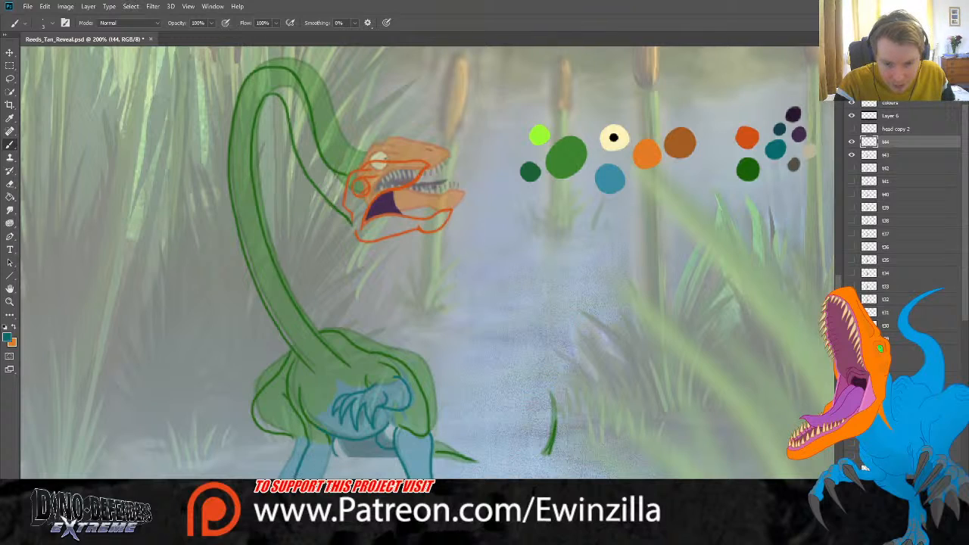
{"action": "left_click_drag", "start_coordinate": [328, 444], "coordinate": [320, 472]}
{"action": "left_click_drag", "start_coordinate": [293, 440], "coordinate": [281, 477]}
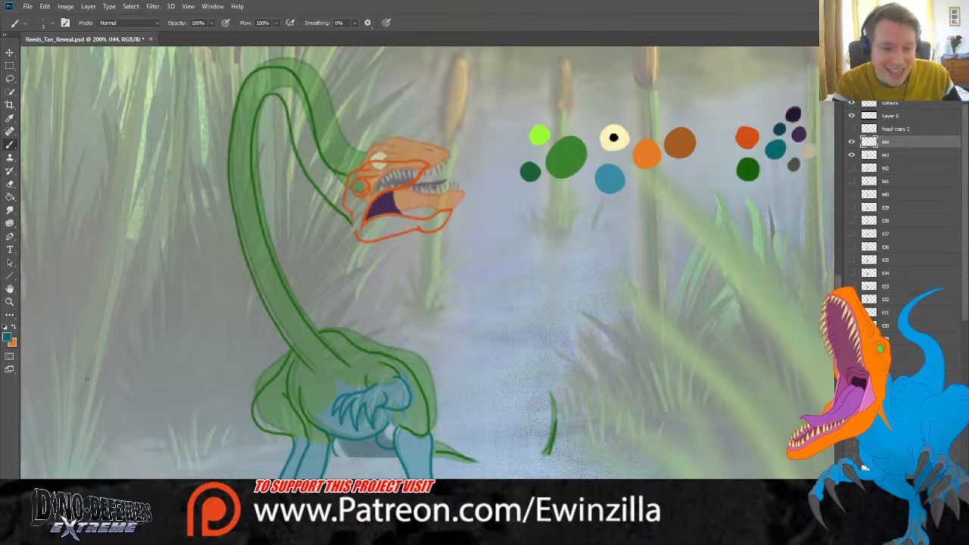
Step: Examine the movement between the finished t44 outline and the previous frame by flipping layer t44's visibility
{"action": "key", "text": "r"}
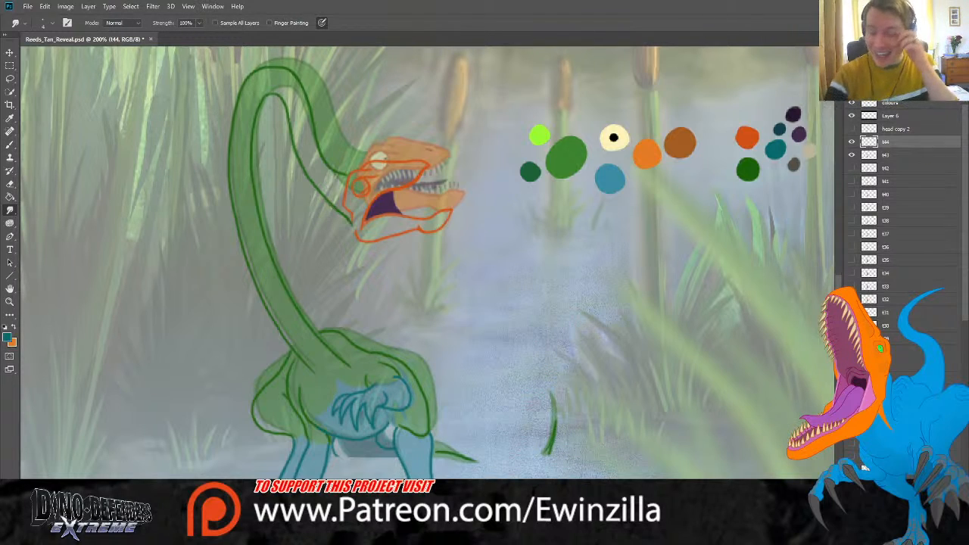
{"action": "left_click", "coordinate": [851, 142]}
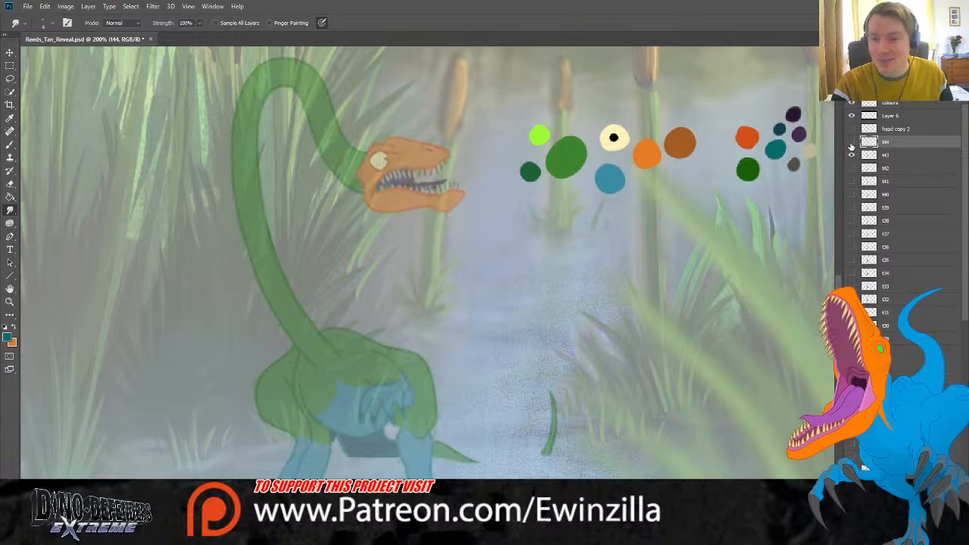
{"action": "left_click", "coordinate": [850, 142]}
{"action": "left_click", "coordinate": [851, 143]}
{"action": "left_click", "coordinate": [850, 143]}
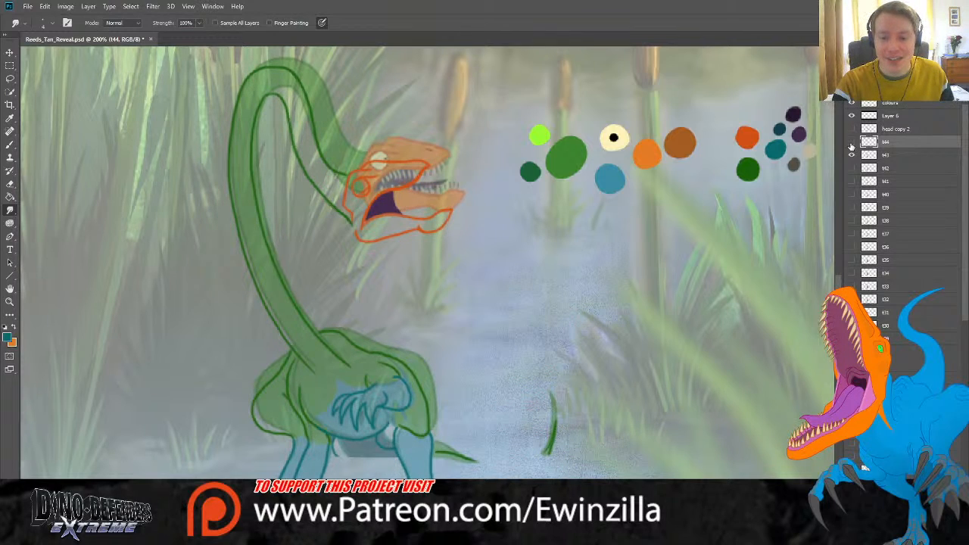
{"action": "left_click", "coordinate": [851, 144]}
{"action": "left_click", "coordinate": [850, 144]}
{"action": "left_click", "coordinate": [851, 142]}
{"action": "left_click", "coordinate": [851, 142]}
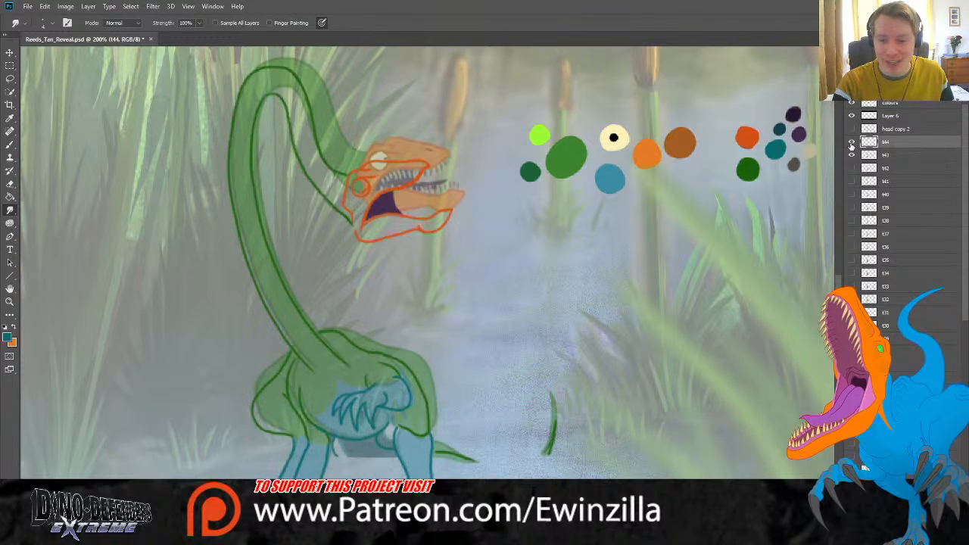
Step: Sample dark green, draw the thigh's contour where it meets the belly beneath the arm, and smudge that line smooth on layer t44
{"action": "left_click", "coordinate": [851, 144]}
{"action": "left_click", "coordinate": [851, 144]}
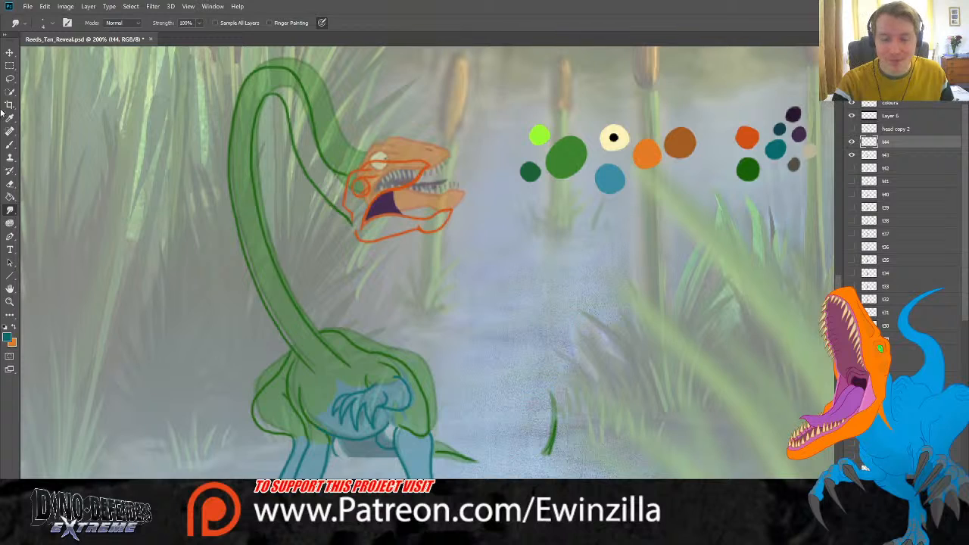
{"action": "key", "text": "i"}
{"action": "key", "text": "b"}
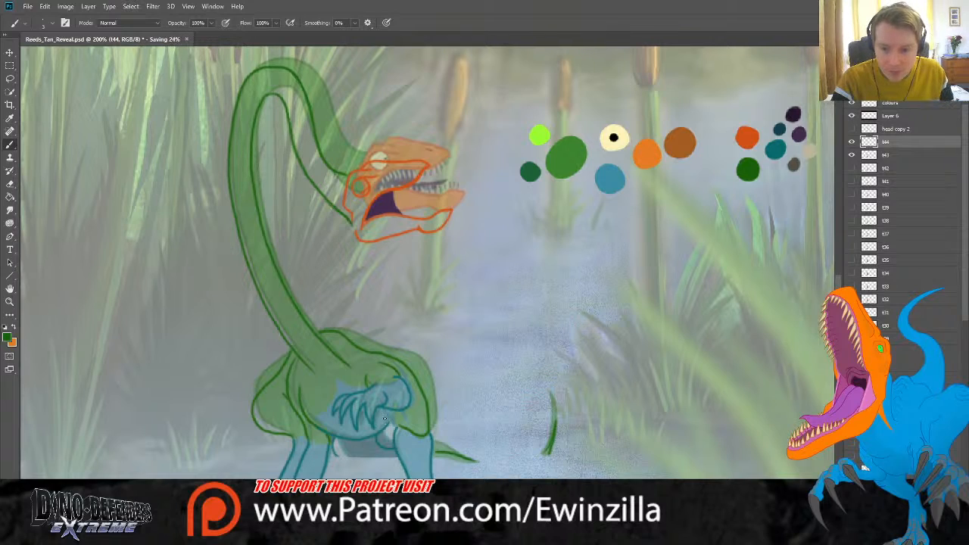
{"action": "left_click_drag", "start_coordinate": [383, 424], "coordinate": [418, 436]}
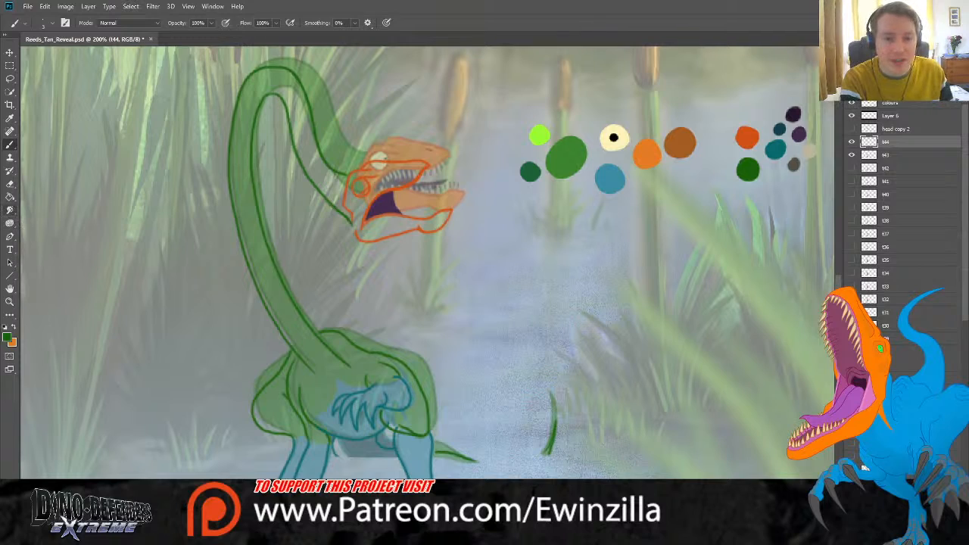
{"action": "left_click", "coordinate": [9, 210]}
{"action": "left_click_drag", "start_coordinate": [397, 427], "coordinate": [405, 422]}
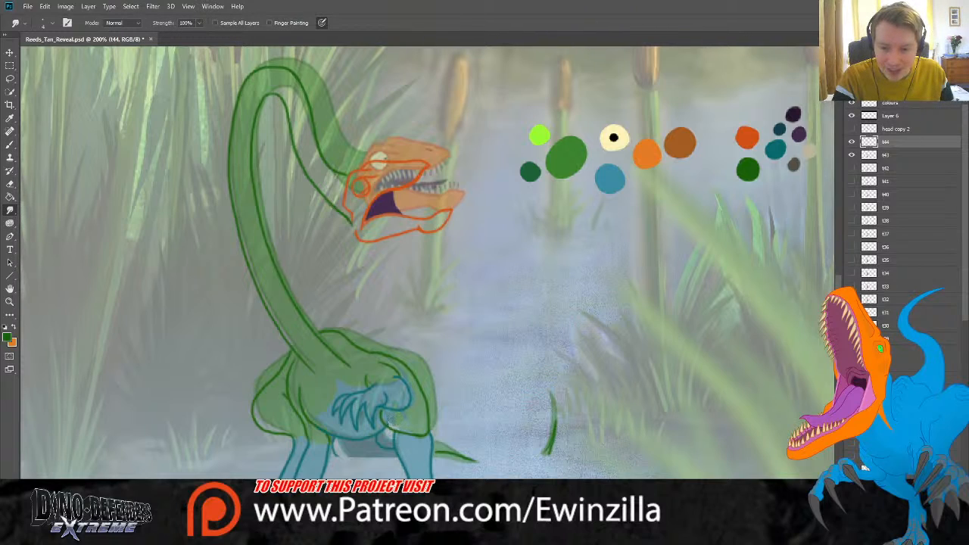
{"action": "left_click_drag", "start_coordinate": [392, 425], "coordinate": [417, 434]}
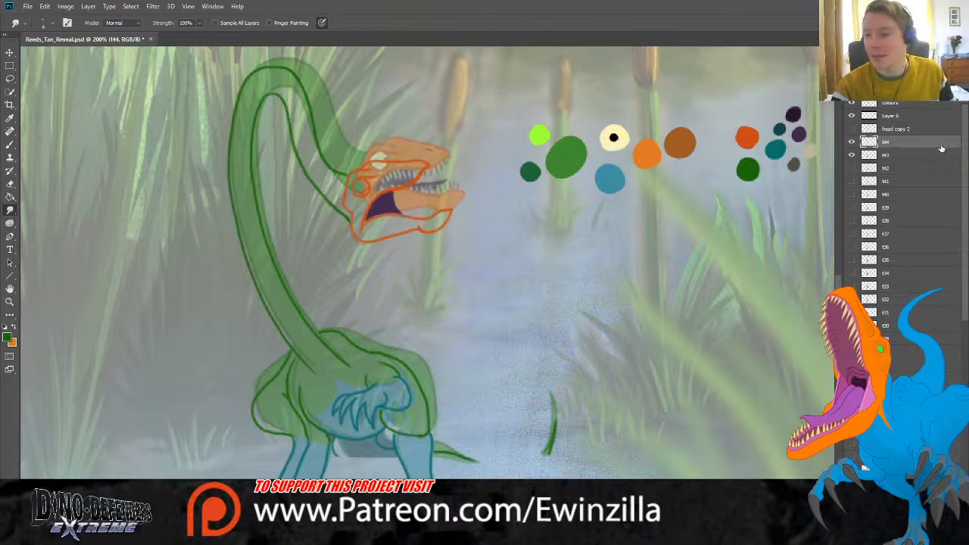
Step: Restore layer t43 to full opacity, compare it with t44 by flipping its visibility, and leave t43 hidden
{"action": "left_click", "coordinate": [852, 156]}
{"action": "left_click", "coordinate": [852, 156]}
{"action": "left_click", "coordinate": [870, 156]}
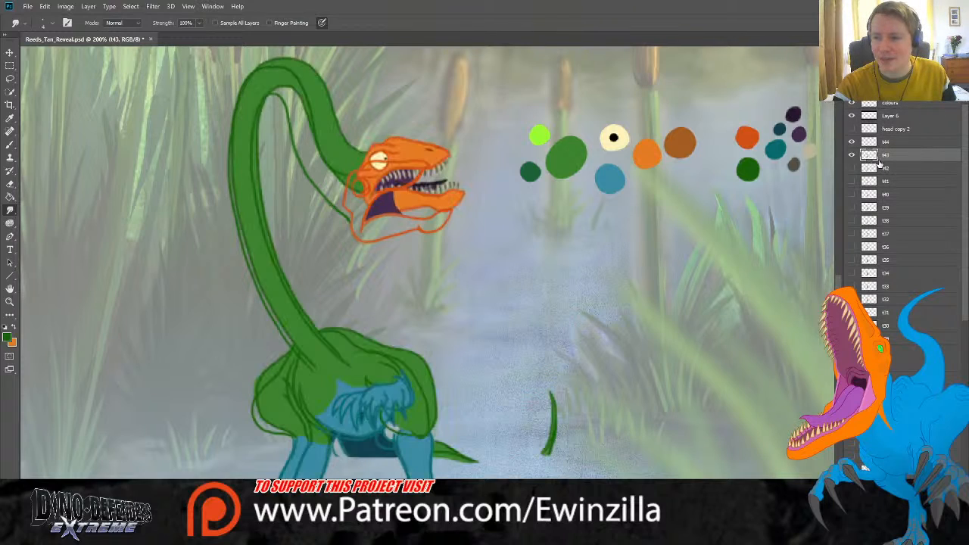
{"action": "left_click", "coordinate": [851, 156]}
{"action": "left_click", "coordinate": [852, 157]}
{"action": "left_click", "coordinate": [851, 156]}
{"action": "left_click", "coordinate": [852, 157]}
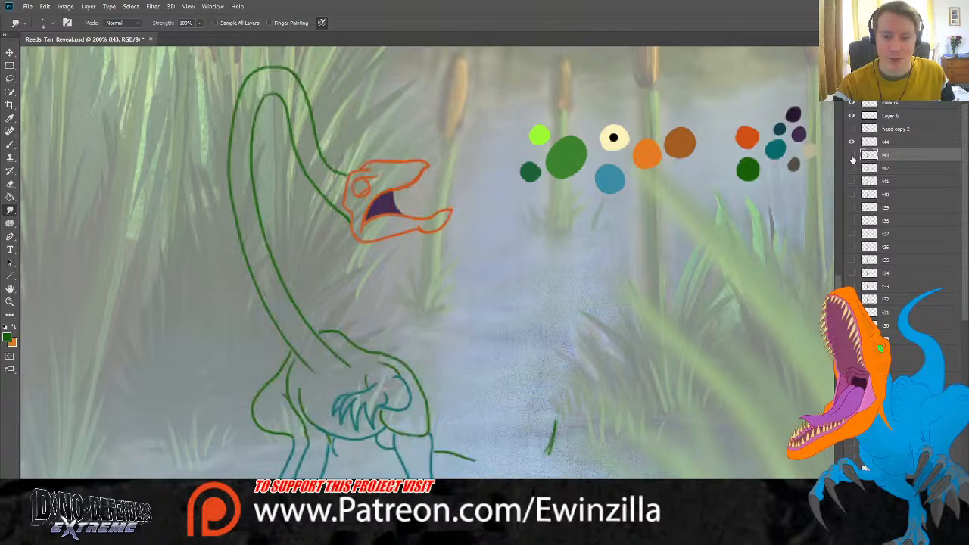
{"action": "left_click", "coordinate": [853, 157]}
{"action": "left_click", "coordinate": [852, 156]}
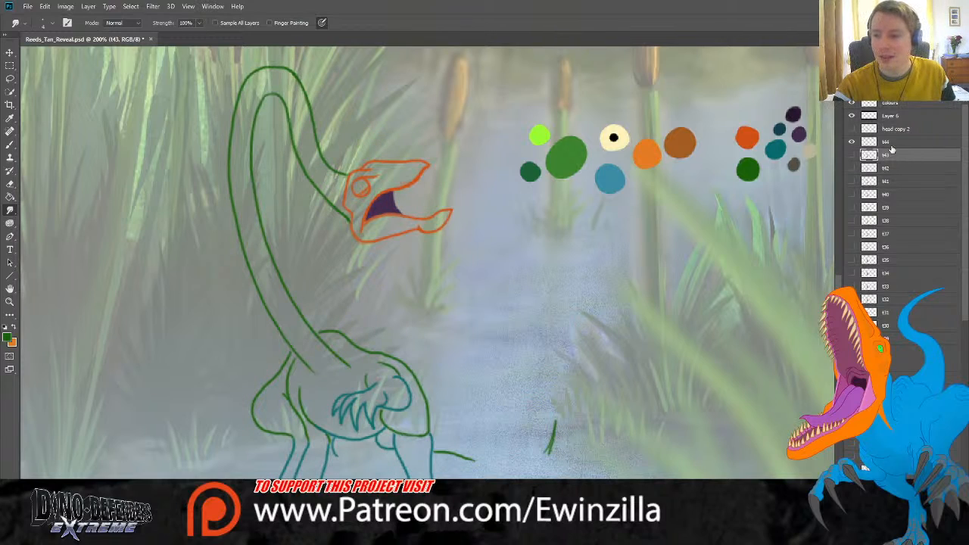
Step: Create a new empty layer and place it directly beneath the line-art layer t44
{"action": "left_click", "coordinate": [886, 146]}
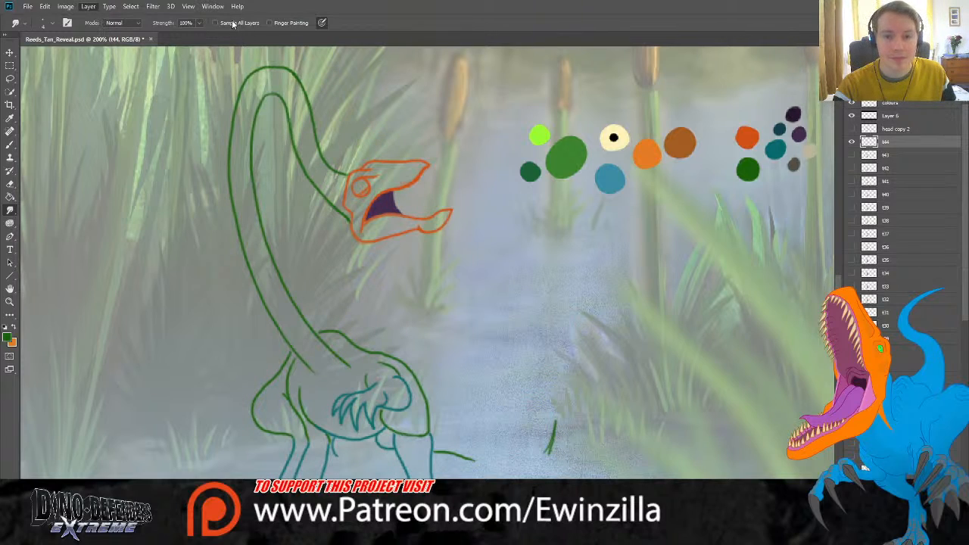
{"action": "key", "text": "ctrl+shift+alt+n"}
{"action": "left_click_drag", "start_coordinate": [886, 143], "coordinate": [891, 161]}
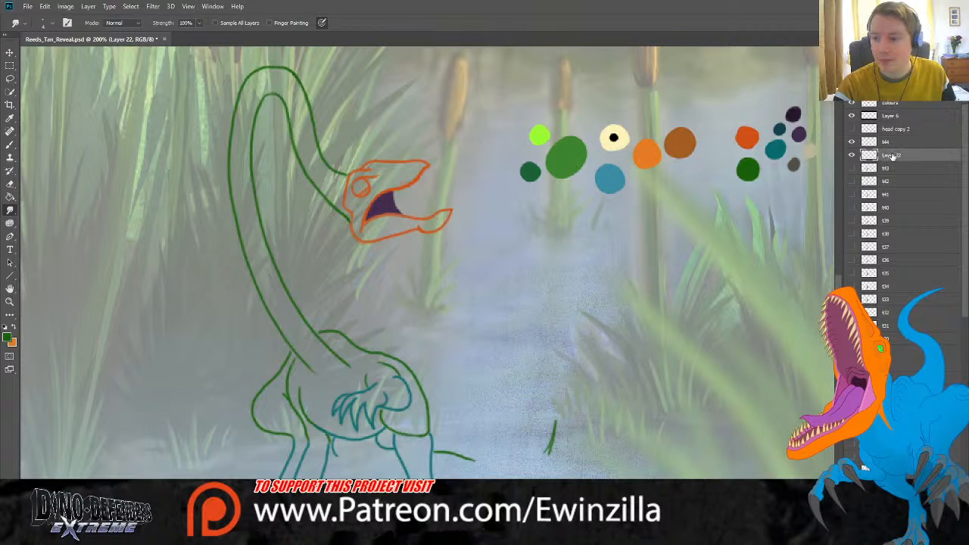
Step: Sample orange and paint the dinosaur's head, snout and lower jaw inside the outline, leaving the eye unpainted
{"action": "left_click", "coordinate": [10, 118]}
{"action": "left_click", "coordinate": [392, 167]}
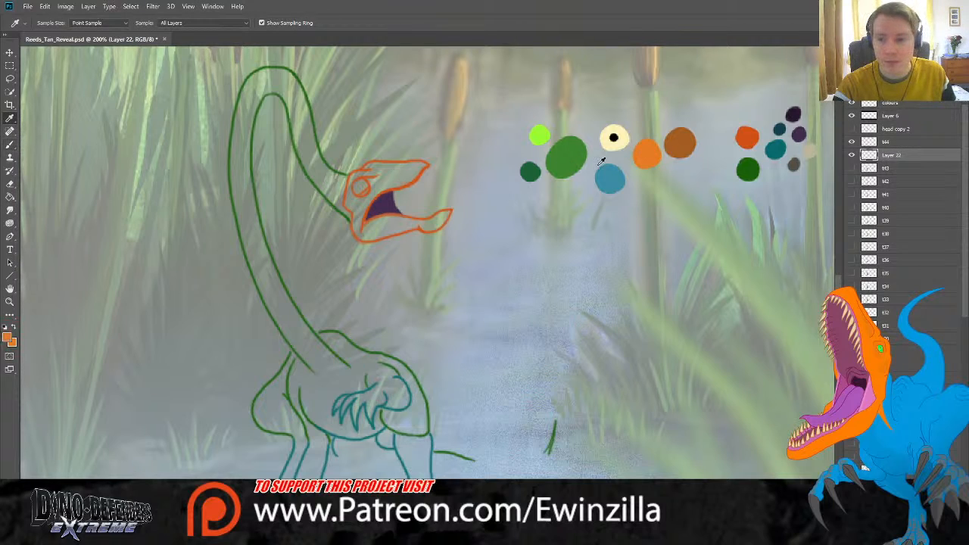
{"action": "left_click", "coordinate": [10, 301]}
{"action": "left_click", "coordinate": [377, 167]}
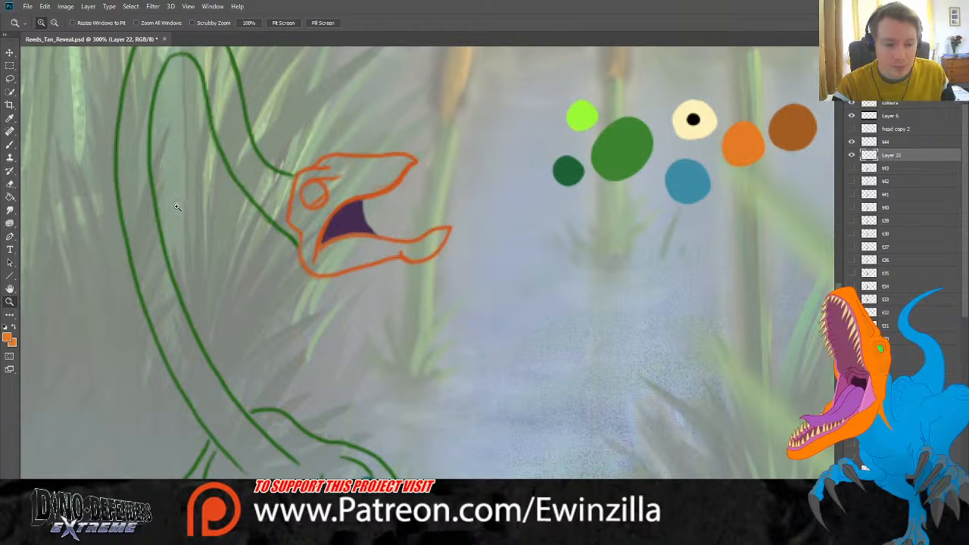
{"action": "left_click", "coordinate": [13, 147]}
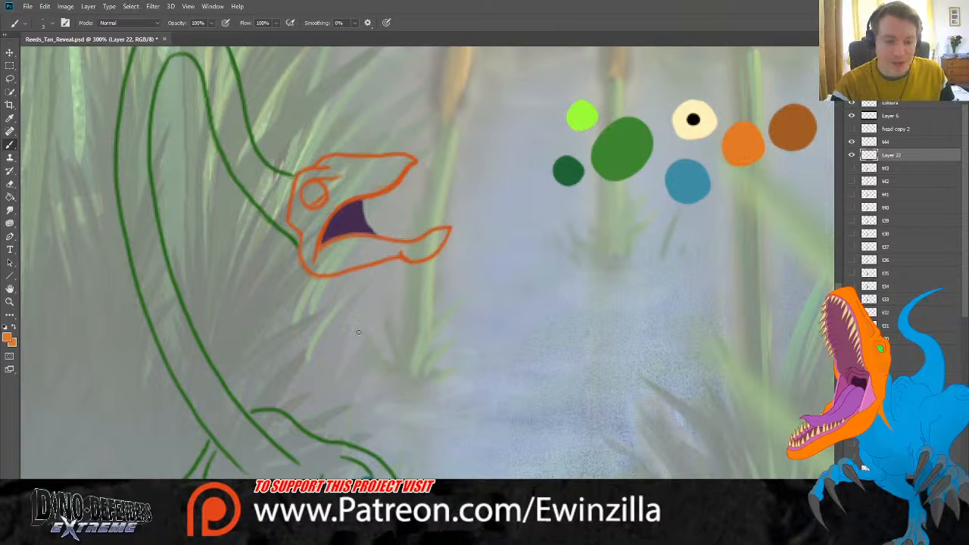
{"action": "mouse_move", "coordinate": [308, 177]}
{"action": "left_mouse_down"}
{"action": "mouse_move", "coordinate": [328, 178]}
{"action": "mouse_move", "coordinate": [326, 187]}
{"action": "mouse_move", "coordinate": [338, 175]}
{"action": "mouse_move", "coordinate": [338, 194]}
{"action": "mouse_move", "coordinate": [346, 186]}
{"action": "mouse_move", "coordinate": [331, 198]}
{"action": "left_mouse_up"}
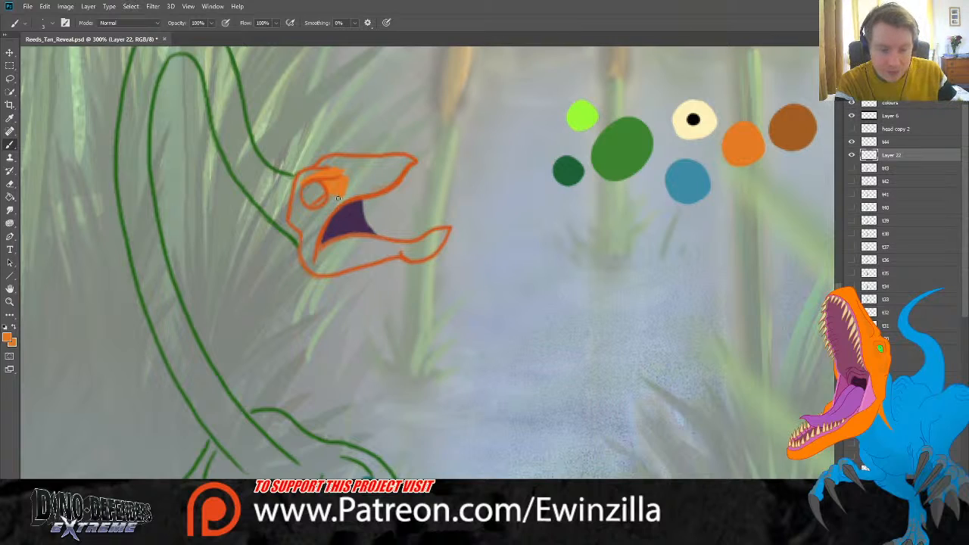
{"action": "mouse_move", "coordinate": [318, 212]}
{"action": "left_mouse_down"}
{"action": "mouse_move", "coordinate": [380, 190]}
{"action": "mouse_move", "coordinate": [412, 161]}
{"action": "mouse_move", "coordinate": [351, 178]}
{"action": "mouse_move", "coordinate": [400, 164]}
{"action": "mouse_move", "coordinate": [351, 186]}
{"action": "mouse_move", "coordinate": [386, 183]}
{"action": "mouse_move", "coordinate": [363, 187]}
{"action": "left_mouse_up"}
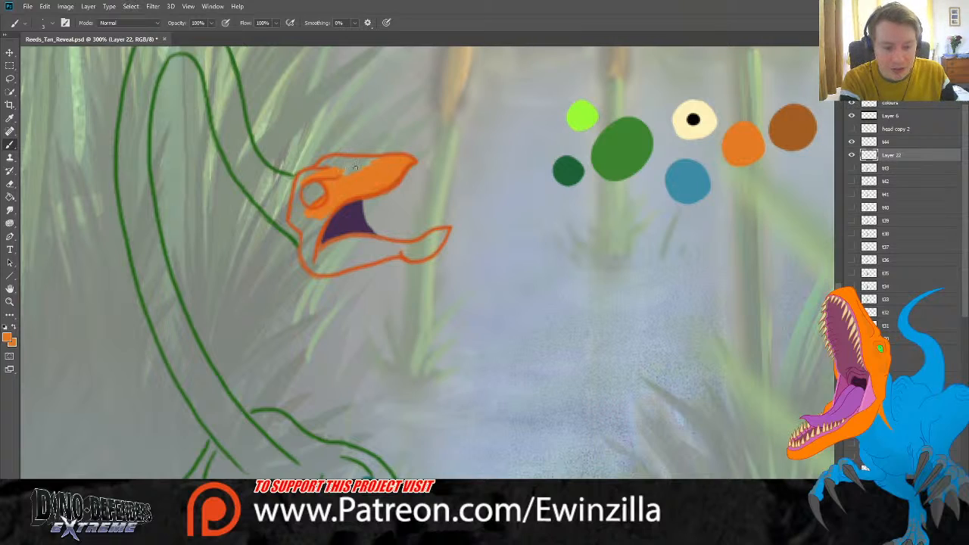
{"action": "mouse_move", "coordinate": [368, 176]}
{"action": "left_mouse_down"}
{"action": "mouse_move", "coordinate": [327, 171]}
{"action": "mouse_move", "coordinate": [346, 159]}
{"action": "mouse_move", "coordinate": [380, 161]}
{"action": "left_mouse_up"}
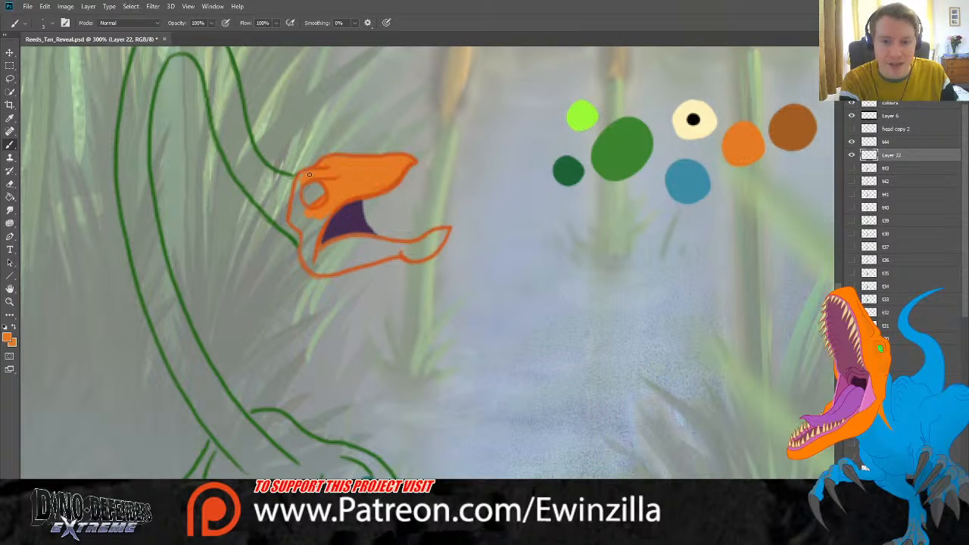
{"action": "mouse_move", "coordinate": [293, 212]}
{"action": "left_mouse_down"}
{"action": "mouse_move", "coordinate": [313, 176]}
{"action": "mouse_move", "coordinate": [317, 209]}
{"action": "mouse_move", "coordinate": [299, 206]}
{"action": "mouse_move", "coordinate": [305, 213]}
{"action": "mouse_move", "coordinate": [293, 222]}
{"action": "mouse_move", "coordinate": [301, 219]}
{"action": "mouse_move", "coordinate": [308, 236]}
{"action": "mouse_move", "coordinate": [335, 205]}
{"action": "mouse_move", "coordinate": [315, 235]}
{"action": "mouse_move", "coordinate": [307, 219]}
{"action": "mouse_move", "coordinate": [310, 268]}
{"action": "mouse_move", "coordinate": [347, 240]}
{"action": "left_mouse_up"}
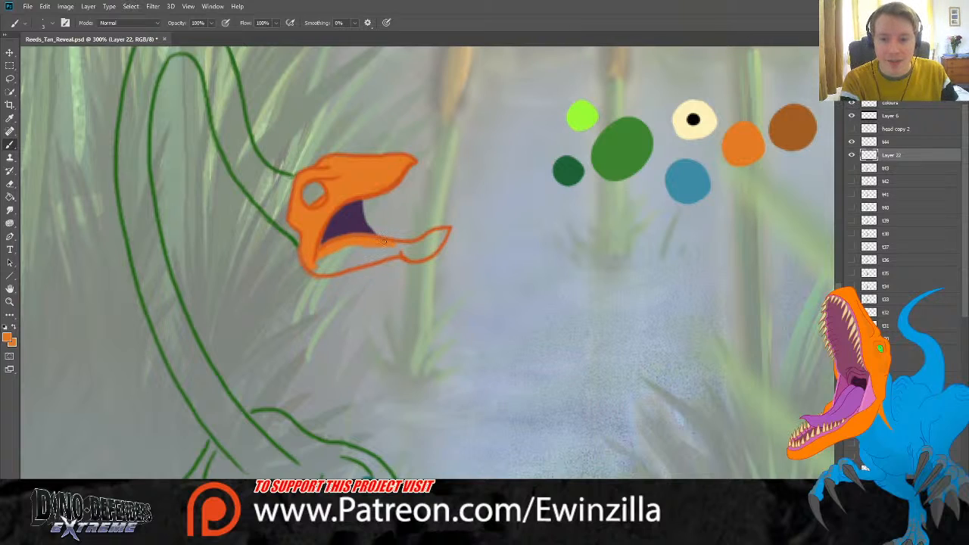
{"action": "mouse_move", "coordinate": [420, 253]}
{"action": "left_mouse_down"}
{"action": "mouse_move", "coordinate": [447, 231]}
{"action": "mouse_move", "coordinate": [317, 272]}
{"action": "mouse_move", "coordinate": [354, 262]}
{"action": "mouse_move", "coordinate": [331, 259]}
{"action": "mouse_move", "coordinate": [314, 266]}
{"action": "mouse_move", "coordinate": [392, 246]}
{"action": "mouse_move", "coordinate": [319, 252]}
{"action": "left_mouse_up"}
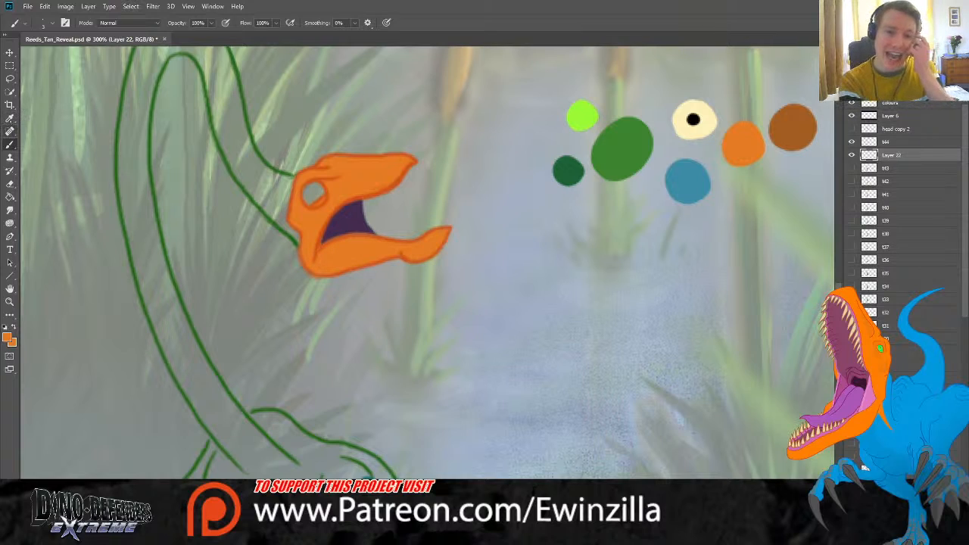
Step: Sample cream from the colour swatches to fill the eye, and add a black pupil
{"action": "key", "text": "i"}
{"action": "left_click", "coordinate": [694, 130]}
{"action": "left_click", "coordinate": [10, 144]}
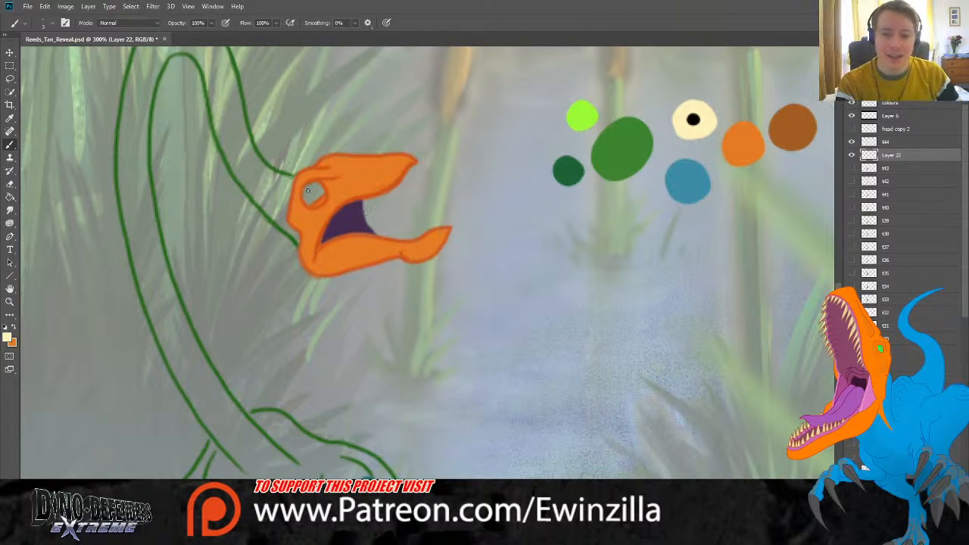
{"action": "mouse_move", "coordinate": [312, 190]}
{"action": "left_mouse_down"}
{"action": "mouse_move", "coordinate": [321, 193]}
{"action": "mouse_move", "coordinate": [308, 203]}
{"action": "left_mouse_up"}
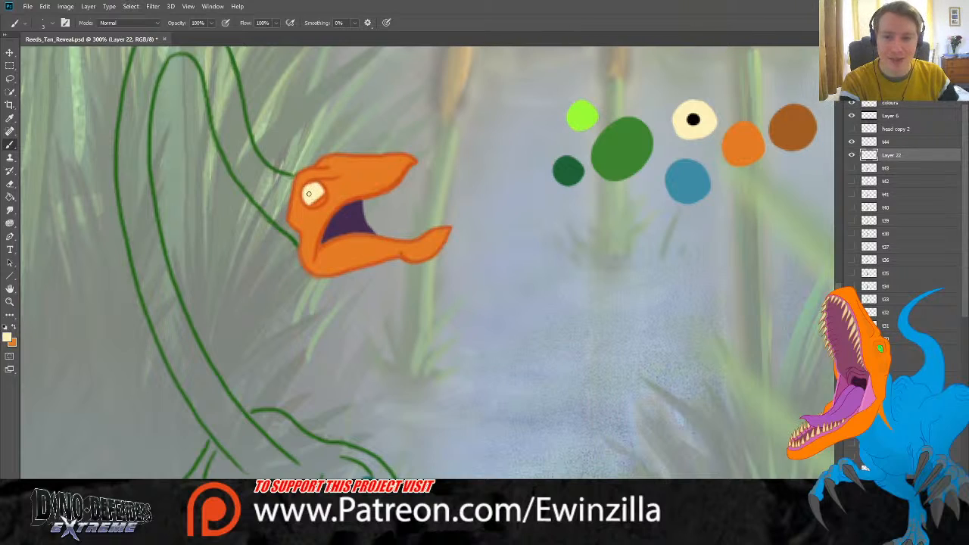
{"action": "key", "text": "i"}
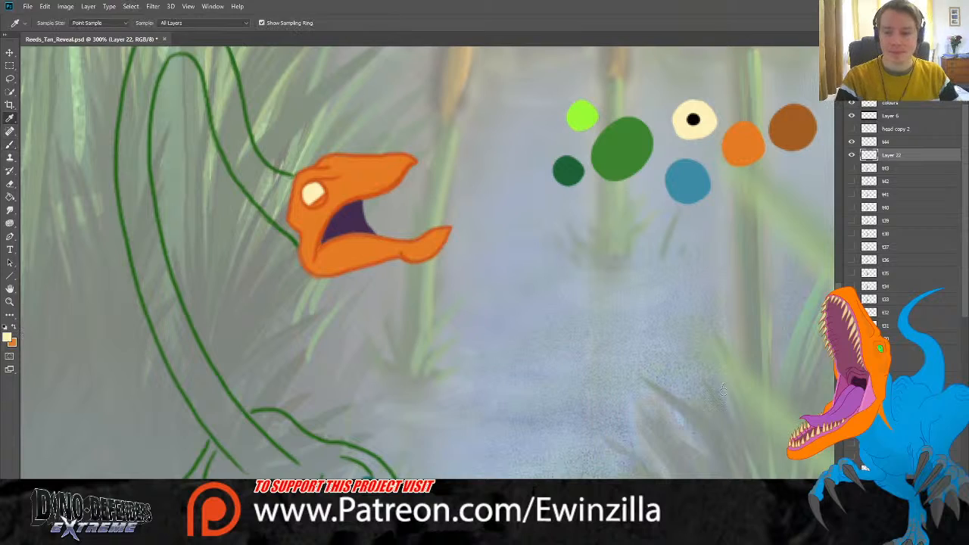
{"action": "key", "text": "b"}
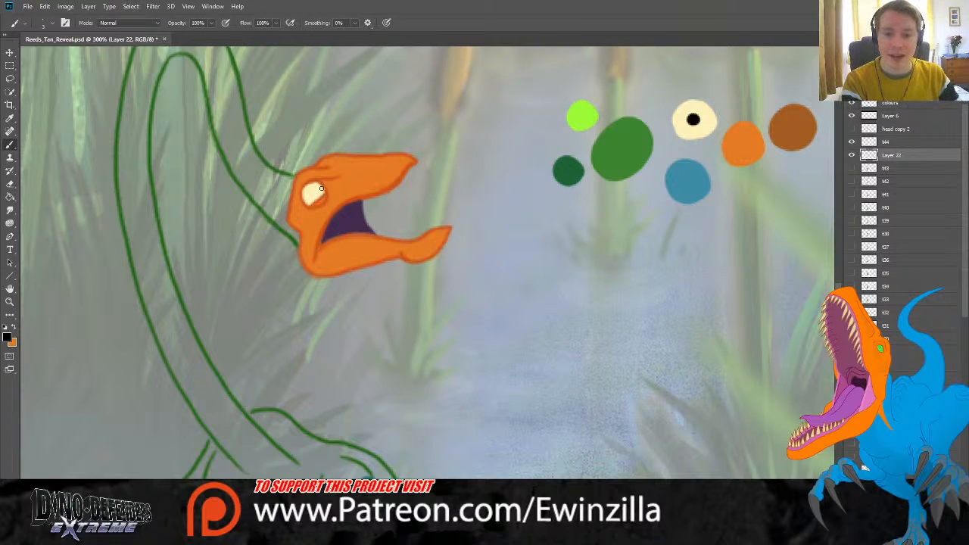
{"action": "left_click", "coordinate": [320, 190]}
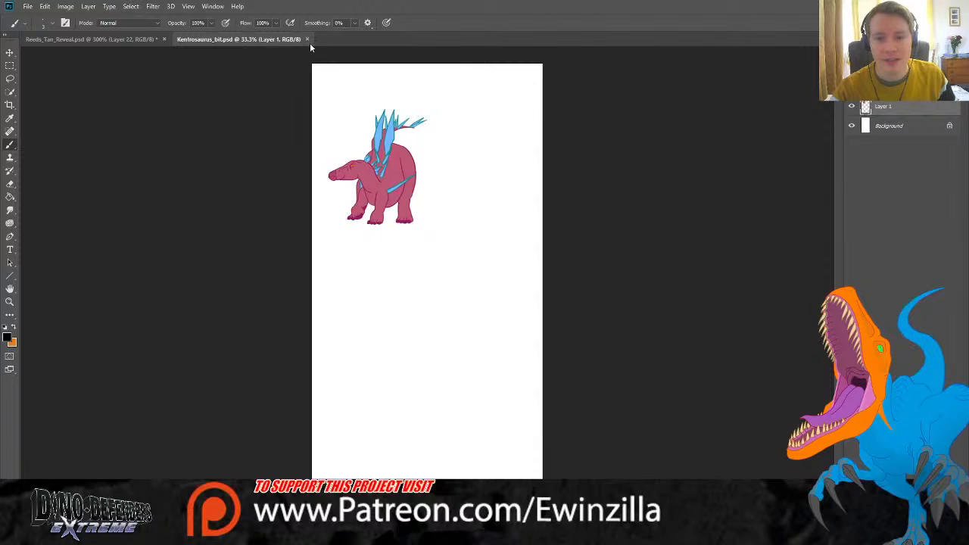
Step: Close Kentrosaurus_bit.psd and examine the separate side-view kentrosaurus close up in Kentrosaurus_animation_side.psd
{"action": "left_click", "coordinate": [308, 39]}
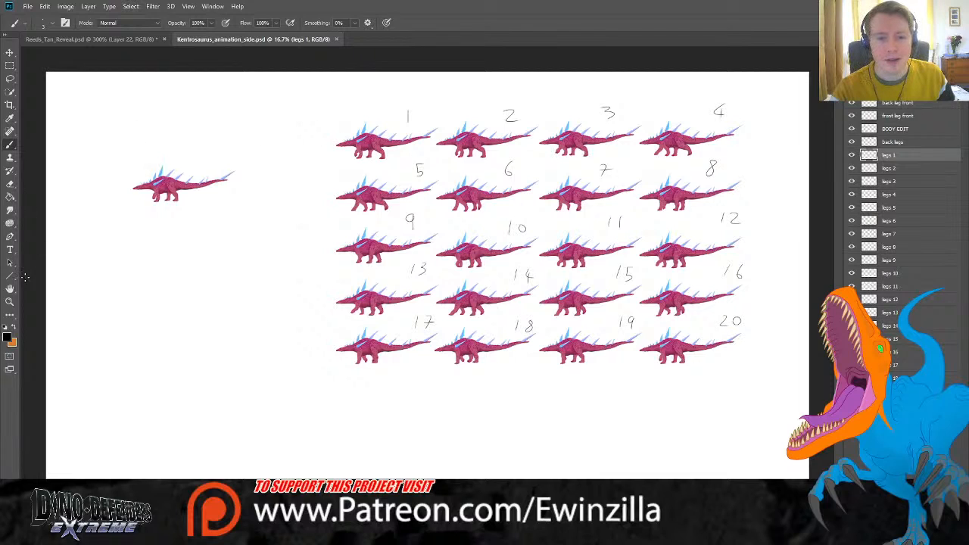
{"action": "left_click", "coordinate": [10, 301]}
{"action": "left_click", "coordinate": [427, 172]}
{"action": "left_click", "coordinate": [104, 157]}
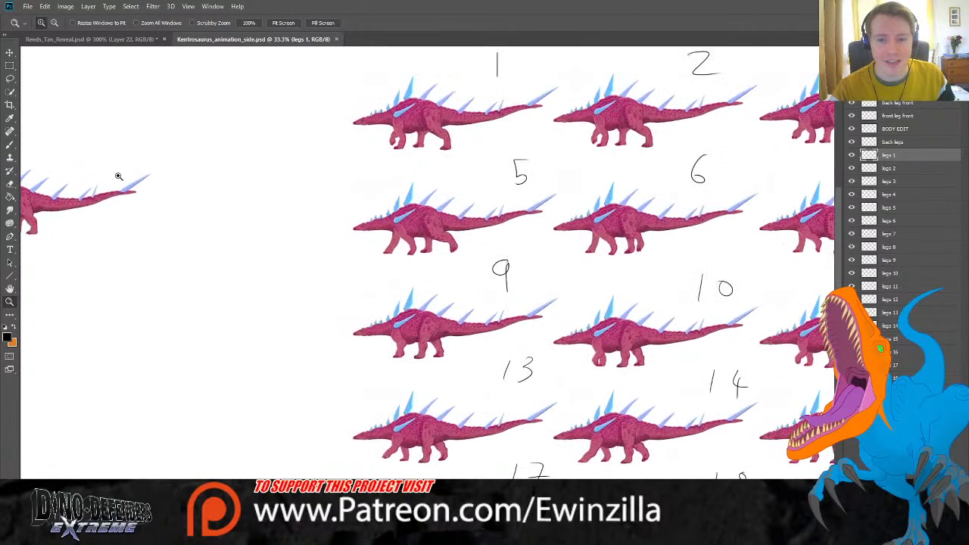
{"action": "left_click_drag", "start_coordinate": [458, 521], "coordinate": [360, 521]}
{"action": "left_click_drag", "start_coordinate": [364, 202], "coordinate": [383, 176]}
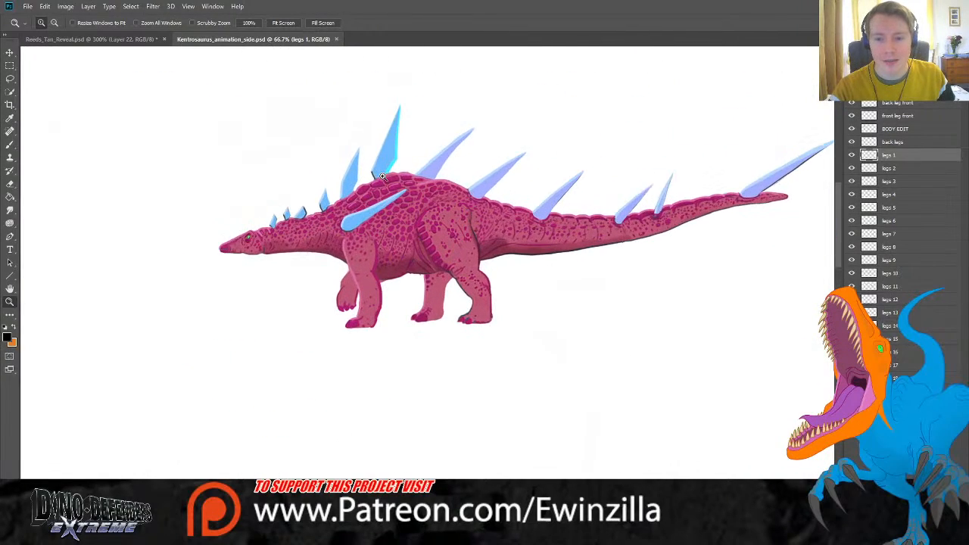
{"action": "left_click", "coordinate": [382, 176]}
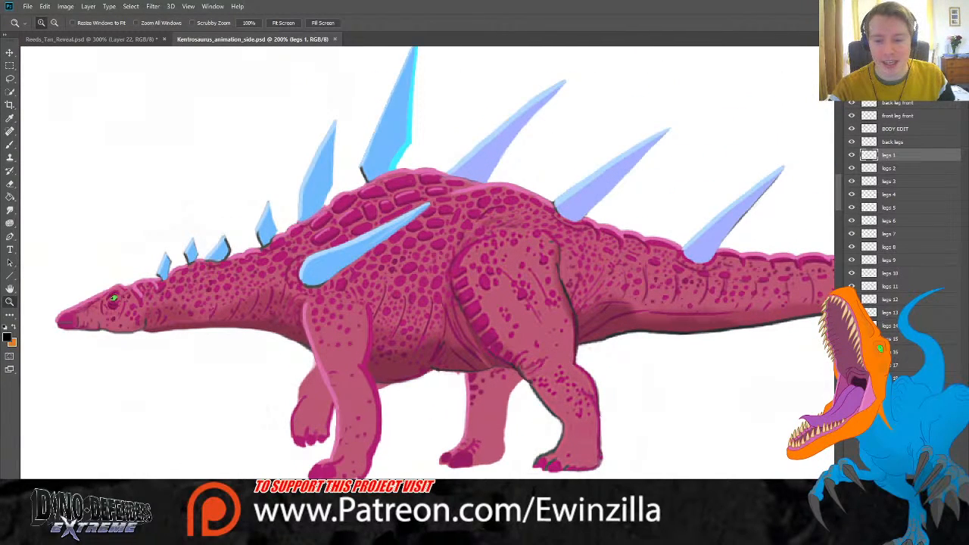
{"action": "left_click_drag", "start_coordinate": [341, 521], "coordinate": [302, 521]}
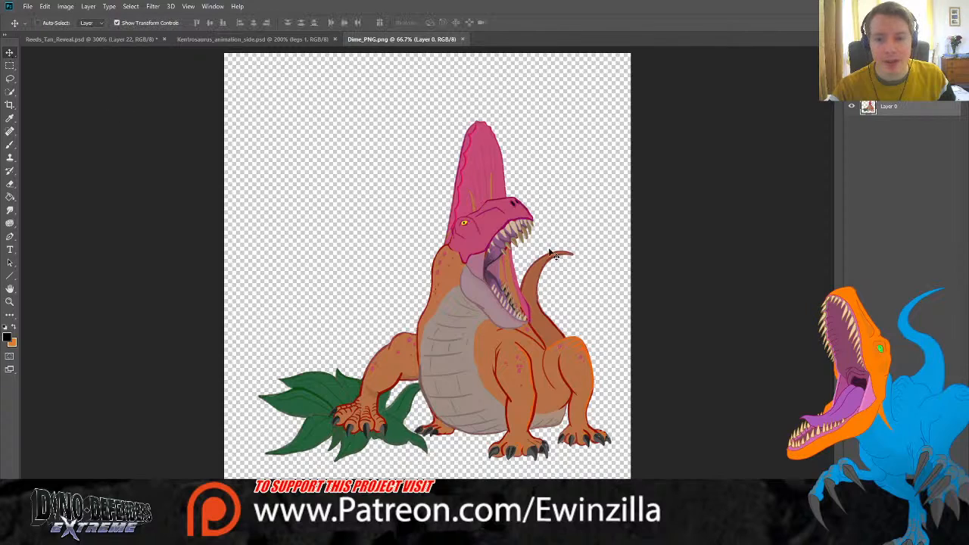
Step: Copy the sail-backed creature from Dime_PNG.png into Kentrosaurus_animation_side.psd and scale it to about 45%, in front of the separate kentrosaurus
{"action": "left_click_drag", "start_coordinate": [553, 256], "coordinate": [176, 260]}
{"action": "key", "text": "z"}
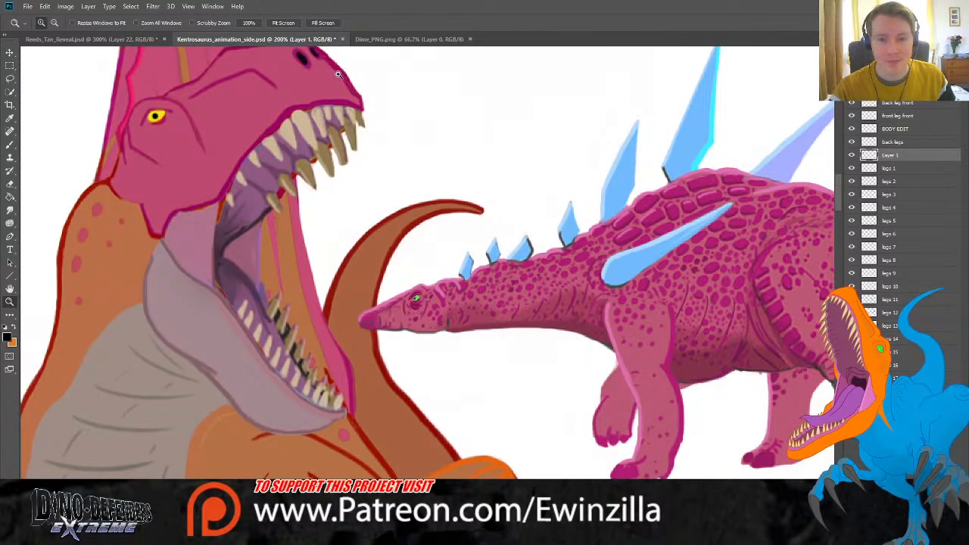
{"action": "left_click", "coordinate": [285, 23]}
{"action": "key", "text": "v"}
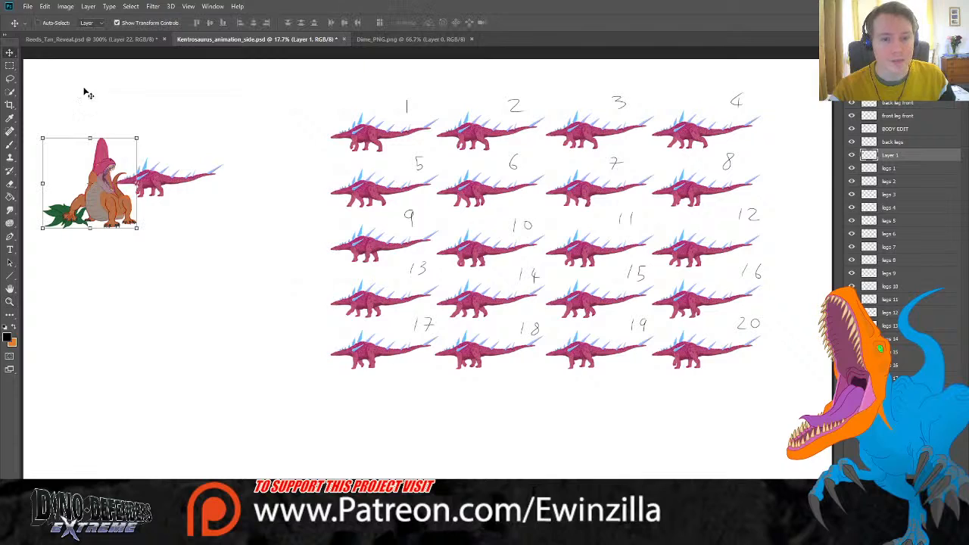
{"action": "left_click_drag", "start_coordinate": [138, 139], "coordinate": [87, 186]}
{"action": "left_click_drag", "start_coordinate": [59, 217], "coordinate": [81, 190]}
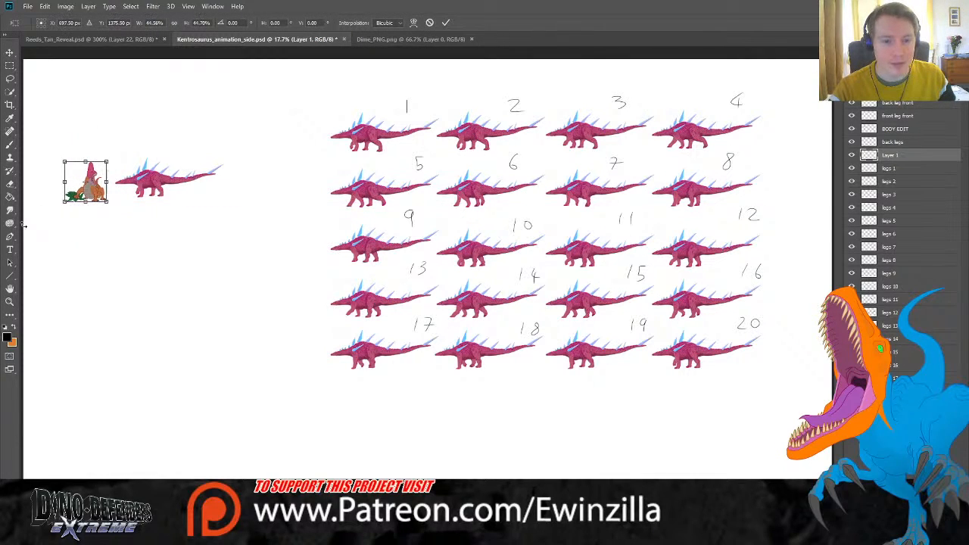
Step: Move the sail-backed creature closer to the separate kentrosaurus's snout and scale it to about 89% for a close-up size comparison
{"action": "left_click", "coordinate": [9, 305]}
{"action": "left_click", "coordinate": [75, 171]}
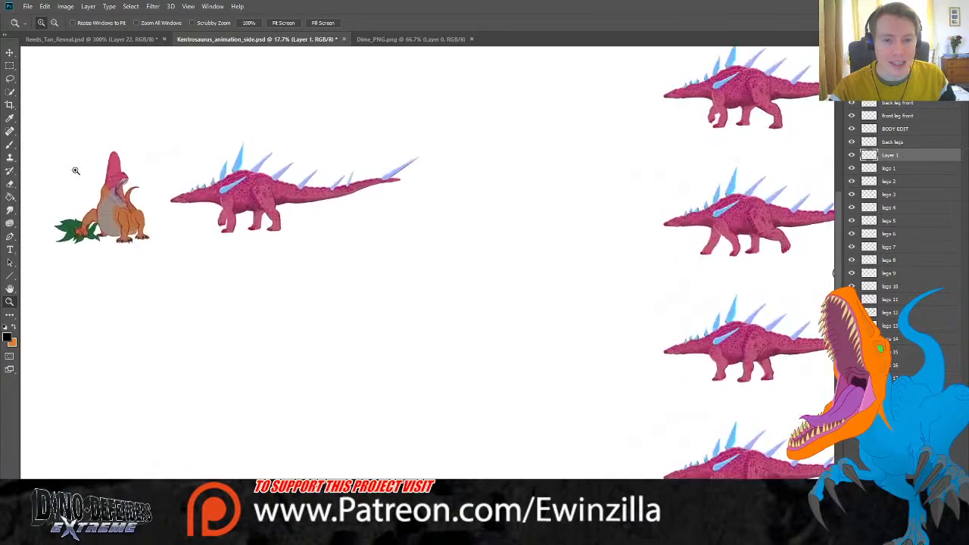
{"action": "left_click", "coordinate": [76, 168]}
{"action": "left_click", "coordinate": [79, 169]}
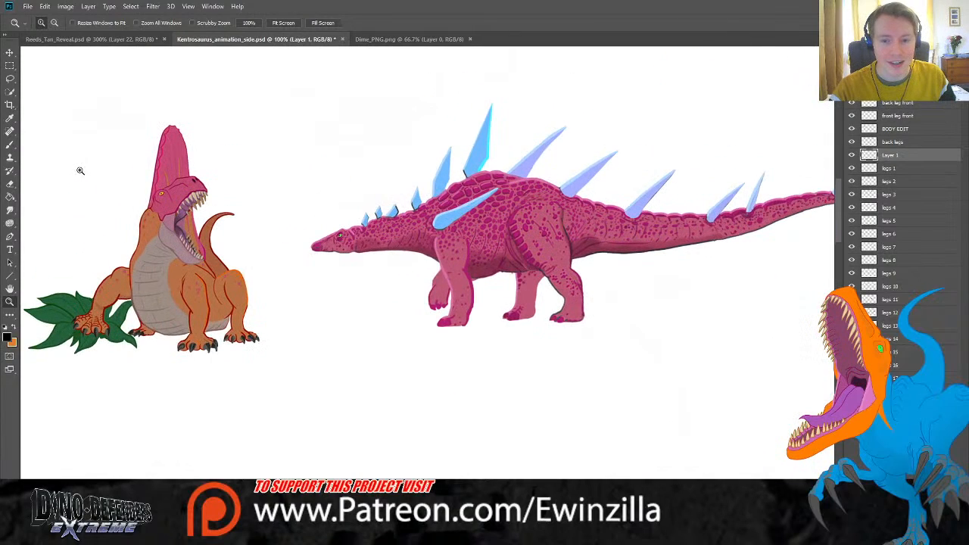
{"action": "left_click", "coordinate": [12, 56]}
{"action": "left_click_drag", "start_coordinate": [142, 192], "coordinate": [187, 183]}
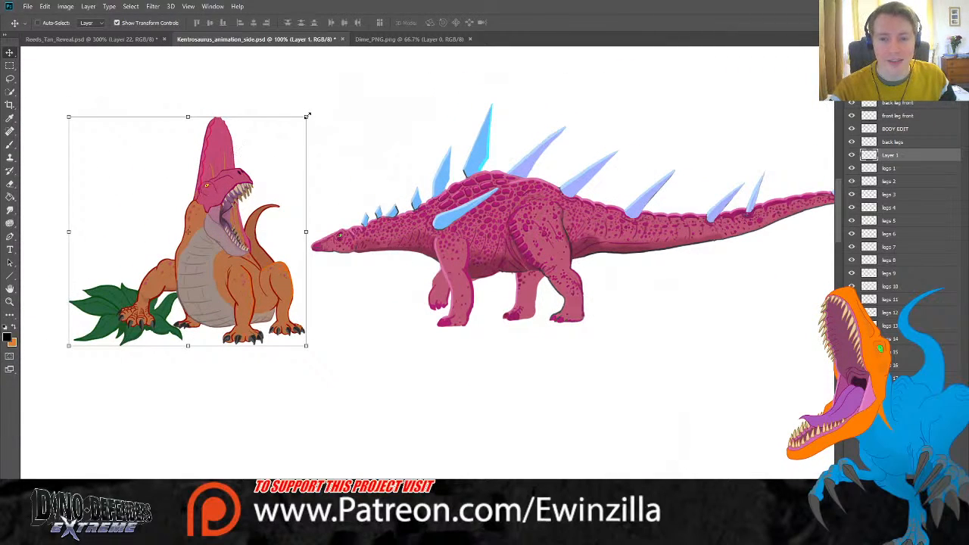
{"action": "left_click_drag", "start_coordinate": [306, 115], "coordinate": [282, 142]}
{"action": "left_click_drag", "start_coordinate": [237, 180], "coordinate": [244, 177]}
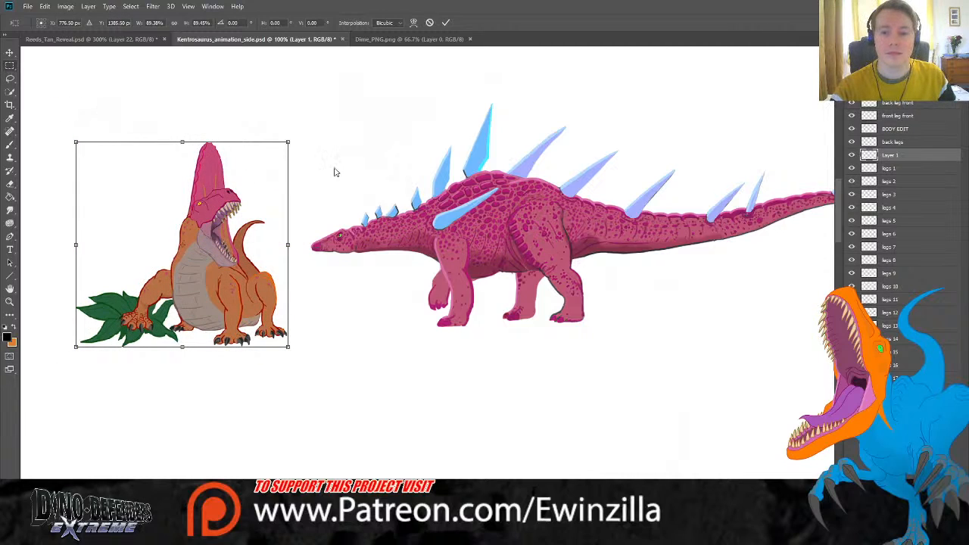
{"action": "key", "text": "Return"}
{"action": "key", "text": "m"}
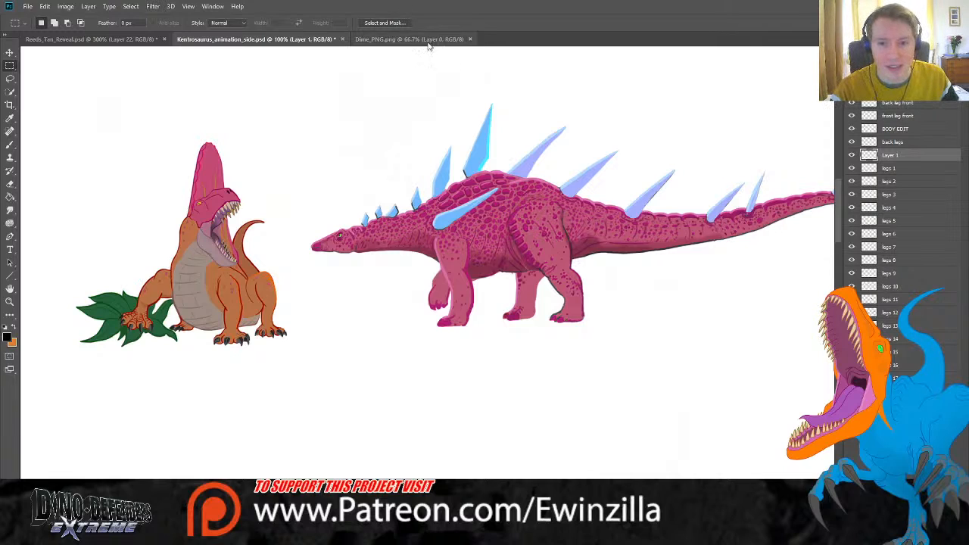
Step: Close Kentrosaurus_animation_side.psd and Dime_PNG.png to return to Reeds_Tan_Reveal.psd
{"action": "left_click", "coordinate": [342, 38]}
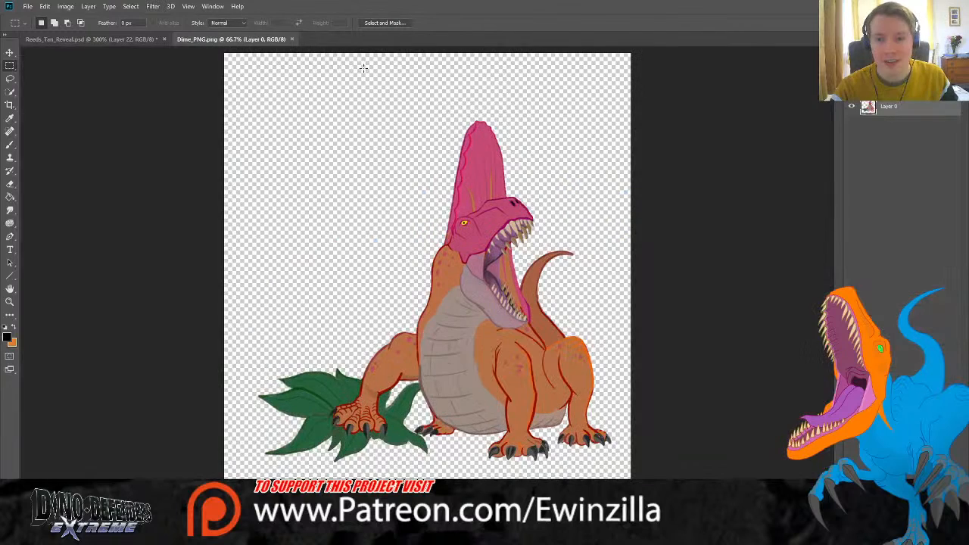
{"action": "left_click", "coordinate": [293, 39]}
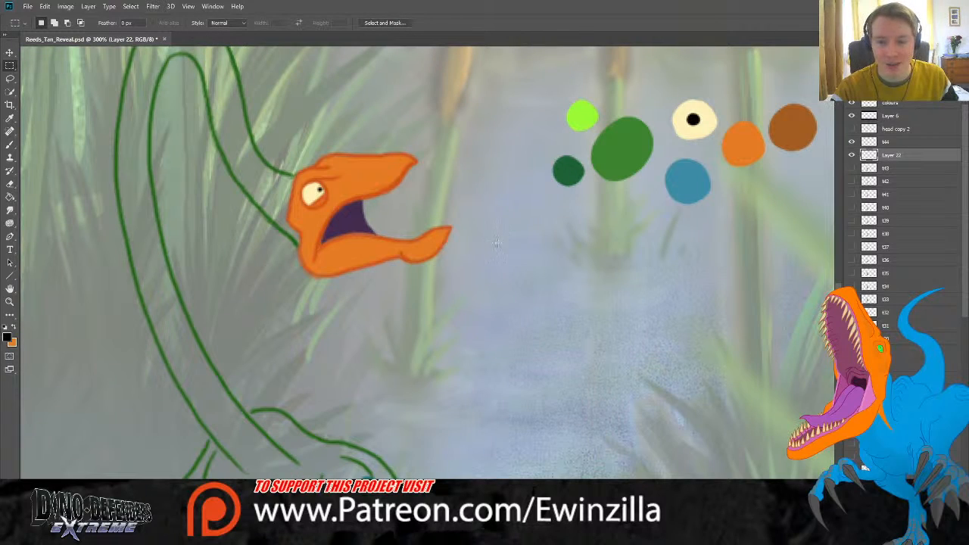
Step: Sample the mid green swatch and paint the stretch of neck directly behind the head inside its outline on Layer 22
{"action": "left_click", "coordinate": [10, 118]}
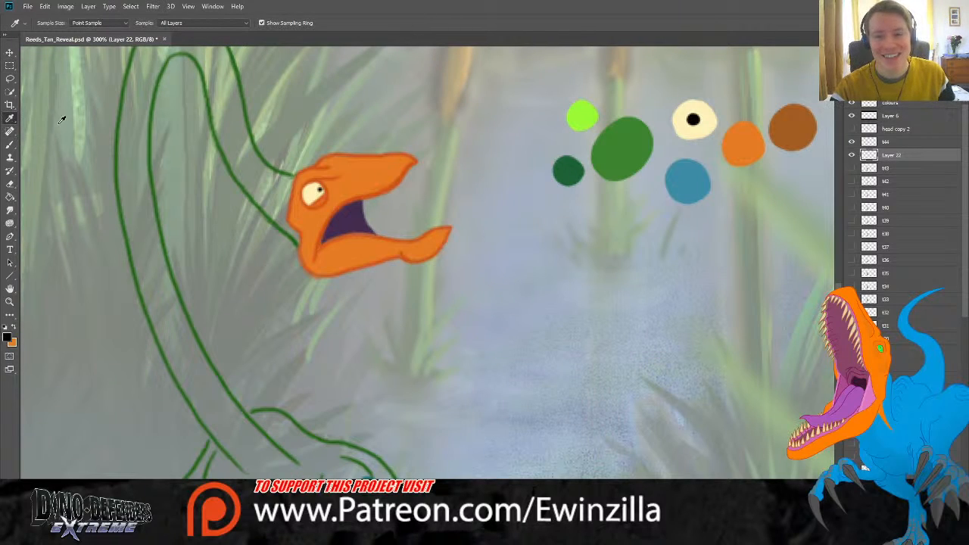
{"action": "left_click", "coordinate": [622, 150]}
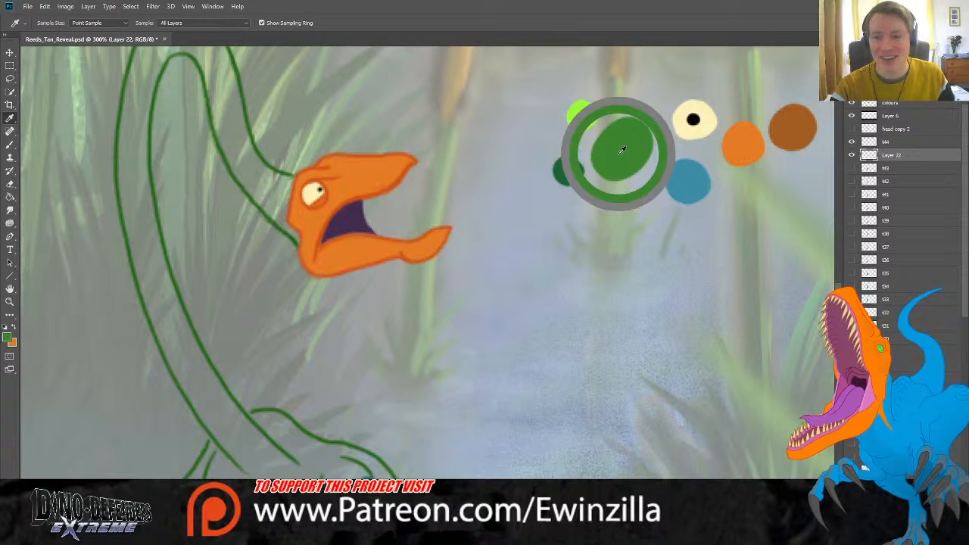
{"action": "left_click", "coordinate": [9, 144]}
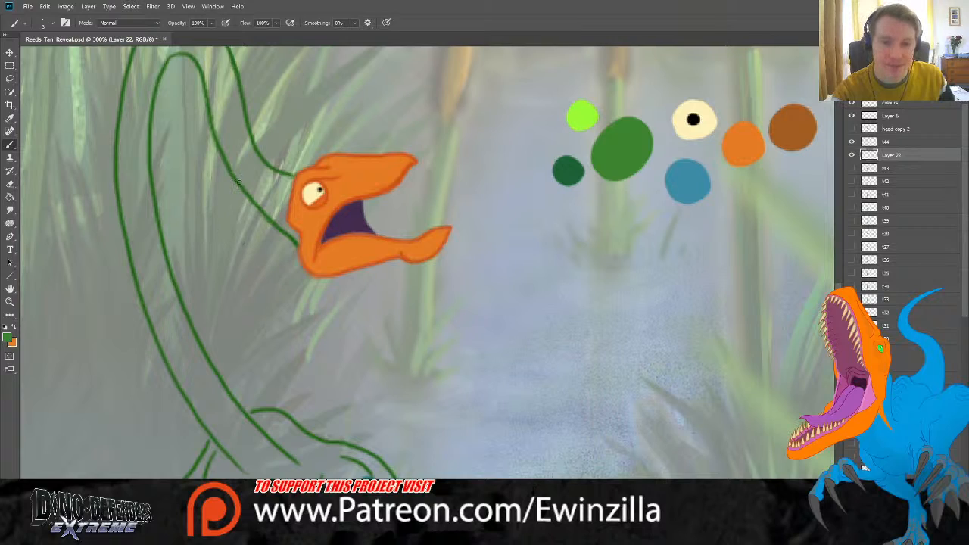
{"action": "mouse_move", "coordinate": [237, 181]}
{"action": "left_mouse_down"}
{"action": "mouse_move", "coordinate": [298, 237]}
{"action": "mouse_move", "coordinate": [275, 200]}
{"action": "mouse_move", "coordinate": [286, 221]}
{"action": "mouse_move", "coordinate": [293, 179]}
{"action": "mouse_move", "coordinate": [278, 175]}
{"action": "mouse_move", "coordinate": [288, 192]}
{"action": "mouse_move", "coordinate": [255, 163]}
{"action": "mouse_move", "coordinate": [277, 216]}
{"action": "mouse_move", "coordinate": [246, 141]}
{"action": "mouse_move", "coordinate": [286, 179]}
{"action": "mouse_move", "coordinate": [264, 180]}
{"action": "mouse_move", "coordinate": [242, 165]}
{"action": "mouse_move", "coordinate": [232, 124]}
{"action": "mouse_move", "coordinate": [251, 190]}
{"action": "mouse_move", "coordinate": [226, 156]}
{"action": "mouse_move", "coordinate": [210, 102]}
{"action": "mouse_move", "coordinate": [230, 133]}
{"action": "mouse_move", "coordinate": [231, 86]}
{"action": "mouse_move", "coordinate": [248, 136]}
{"action": "left_mouse_up"}
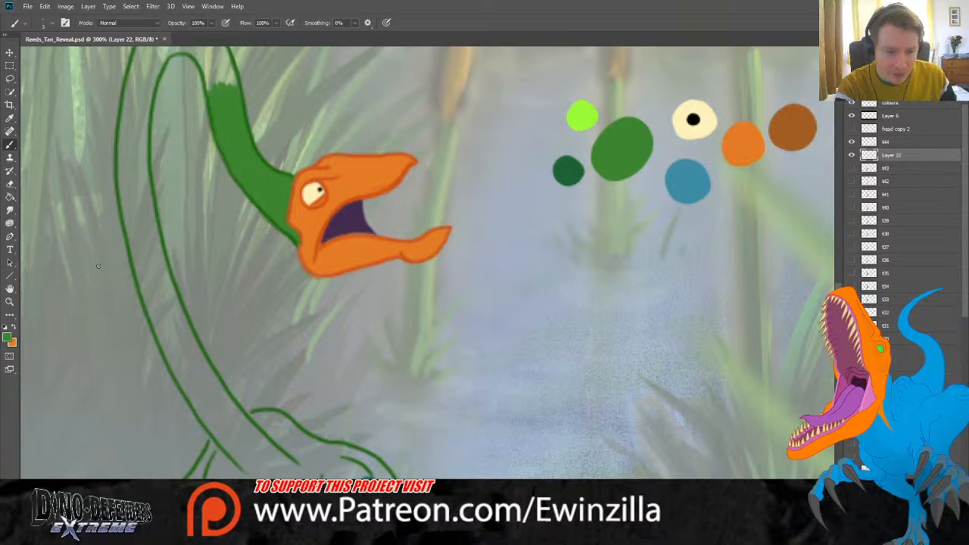
{"action": "left_click", "coordinate": [10, 210]}
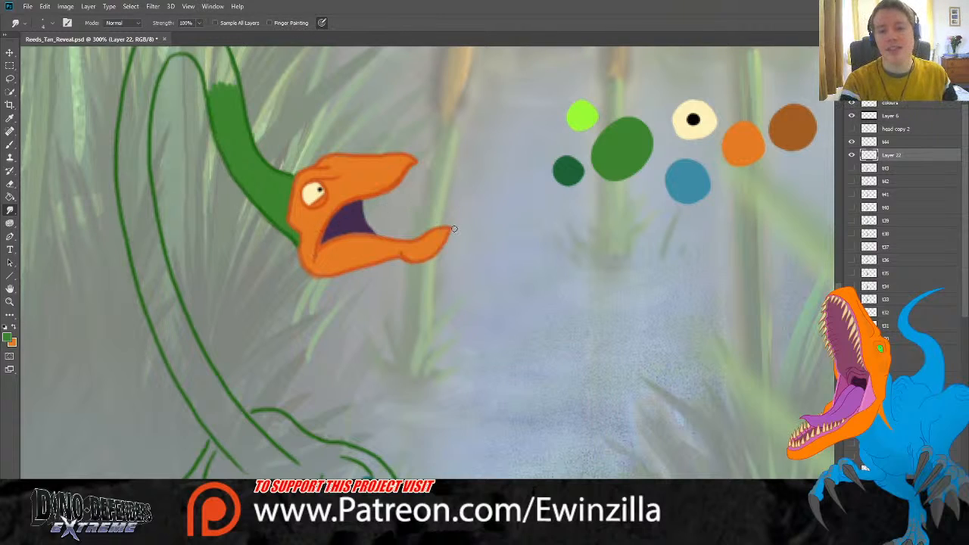
Step: Sample black from the eye swatch and paint a small nostril on top of the dinosaur's snout
{"action": "left_click", "coordinate": [10, 118]}
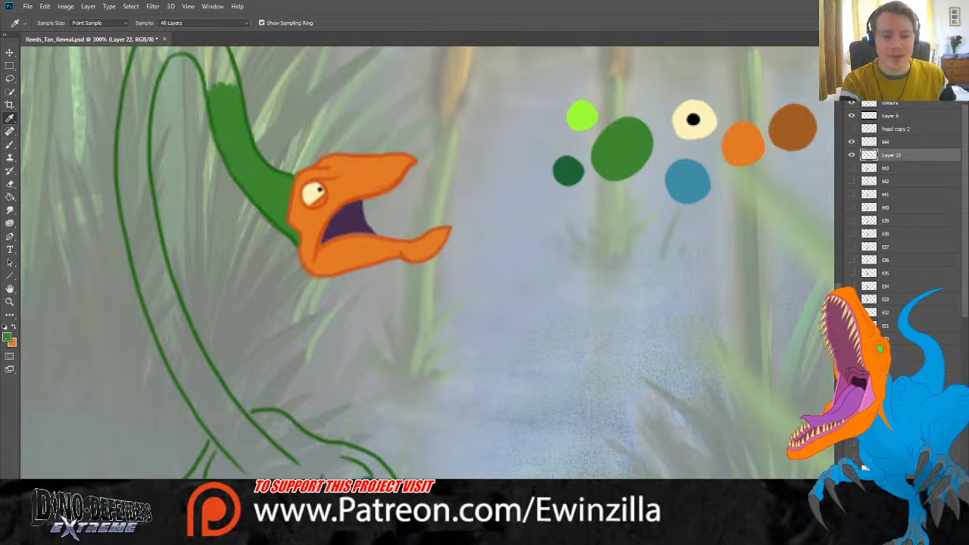
{"action": "left_click", "coordinate": [693, 119]}
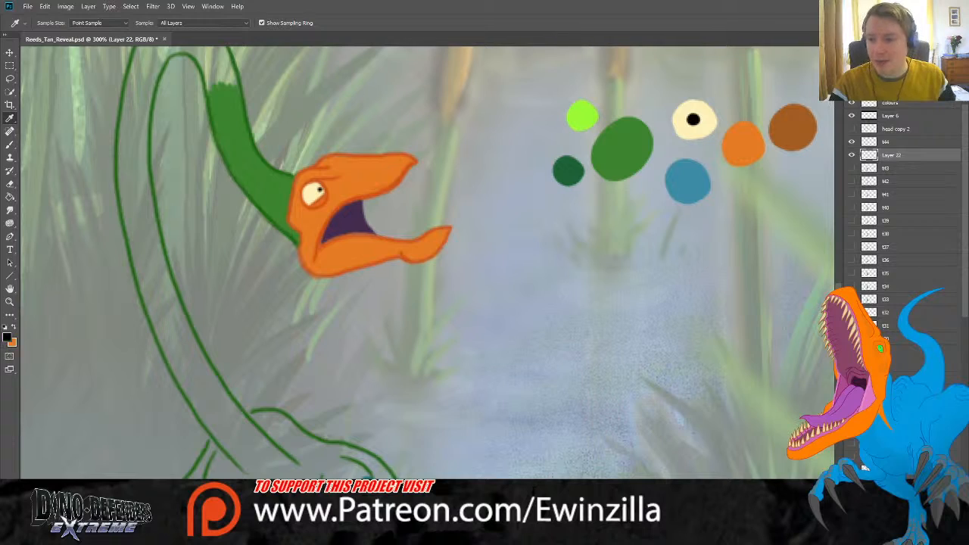
{"action": "left_click", "coordinate": [10, 145]}
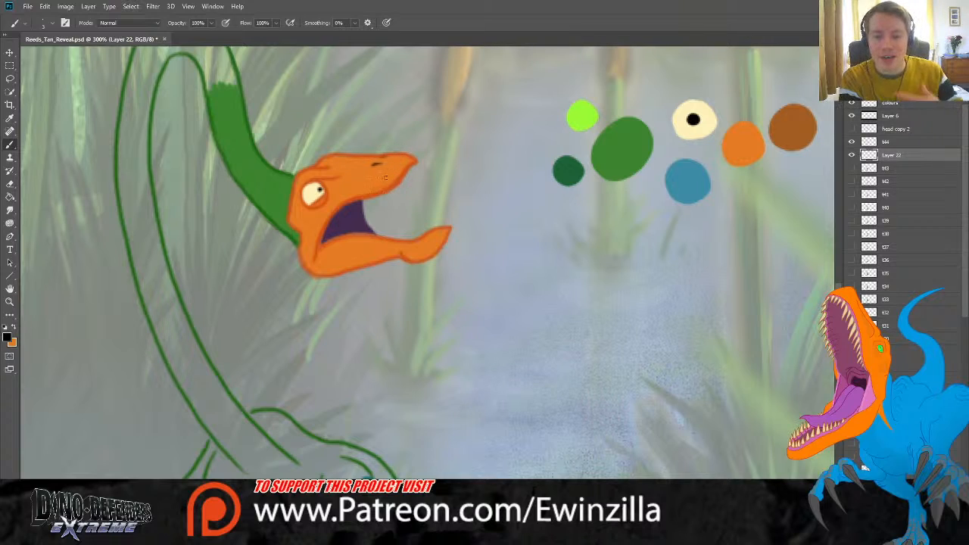
Step: On layer t44, paint rows of teeth along the dinosaur's upper and lower jaws with the pale beige sampled from the swatches
{"action": "left_click", "coordinate": [886, 141]}
{"action": "scroll", "coordinate": [428, 263], "scroll_direction": "right", "scroll_amount": 7}
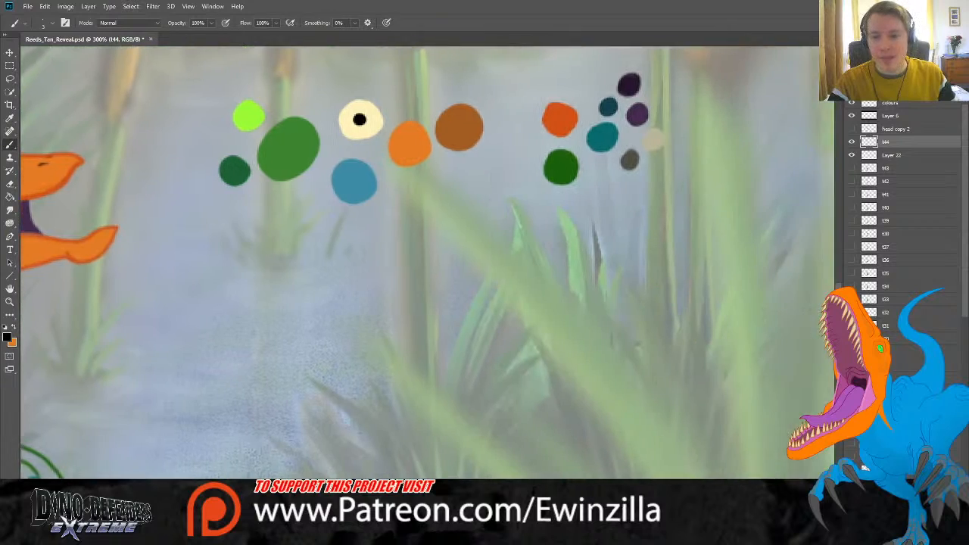
{"action": "scroll", "coordinate": [428, 262], "scroll_direction": "left", "scroll_amount": 1}
{"action": "left_click", "coordinate": [10, 118]}
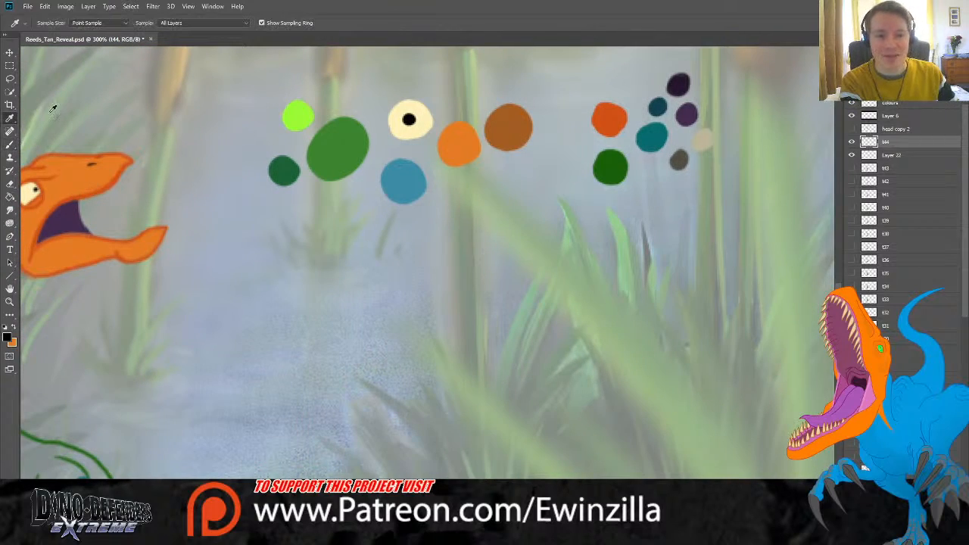
{"action": "left_click", "coordinate": [705, 142]}
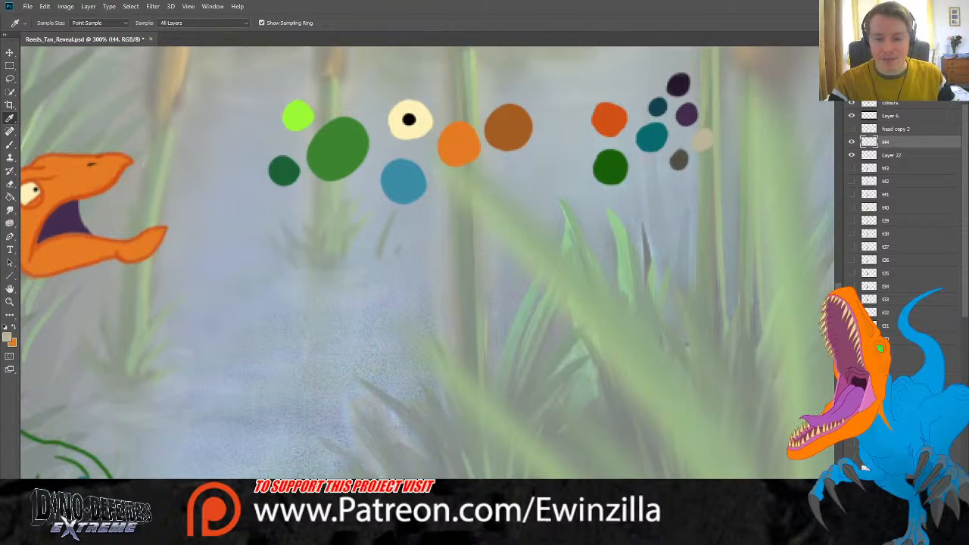
{"action": "scroll", "coordinate": [427, 262], "scroll_direction": "left", "scroll_amount": 4}
{"action": "scroll", "coordinate": [428, 263], "scroll_direction": "right", "scroll_amount": 1}
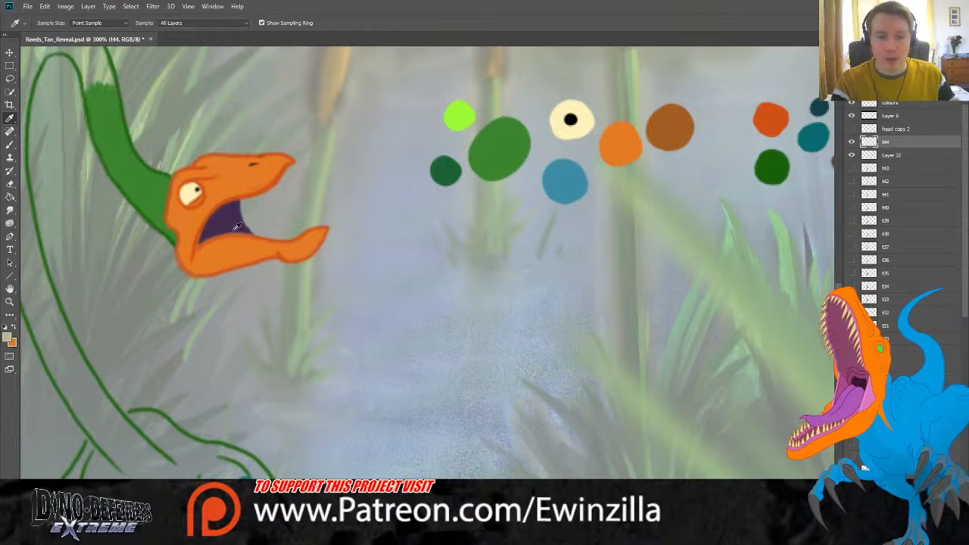
{"action": "key", "text": "b"}
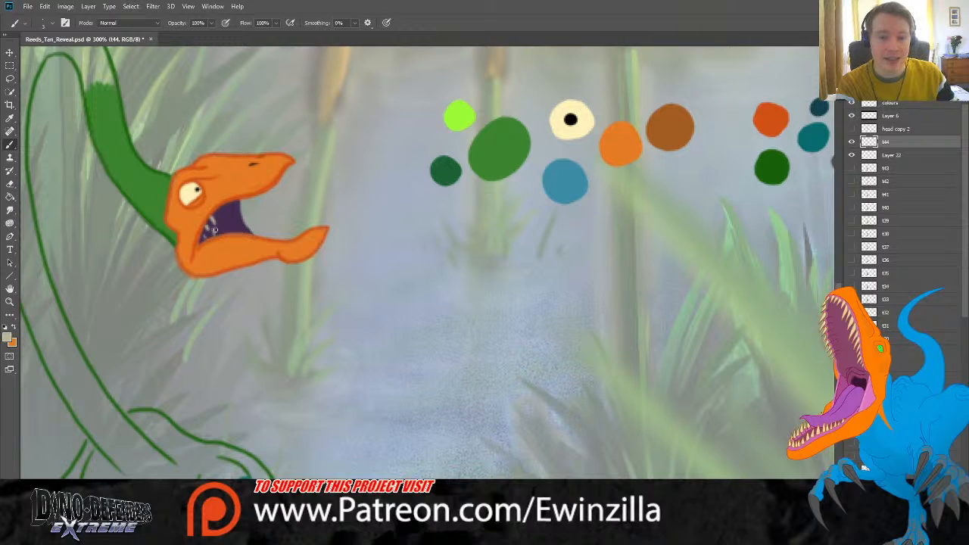
{"action": "mouse_move", "coordinate": [211, 218]}
{"action": "left_mouse_down"}
{"action": "mouse_move", "coordinate": [230, 203]}
{"action": "mouse_move", "coordinate": [235, 230]}
{"action": "mouse_move", "coordinate": [222, 226]}
{"action": "mouse_move", "coordinate": [237, 220]}
{"action": "mouse_move", "coordinate": [240, 228]}
{"action": "mouse_move", "coordinate": [225, 226]}
{"action": "mouse_move", "coordinate": [260, 231]}
{"action": "mouse_move", "coordinate": [245, 221]}
{"action": "mouse_move", "coordinate": [266, 233]}
{"action": "left_mouse_up"}
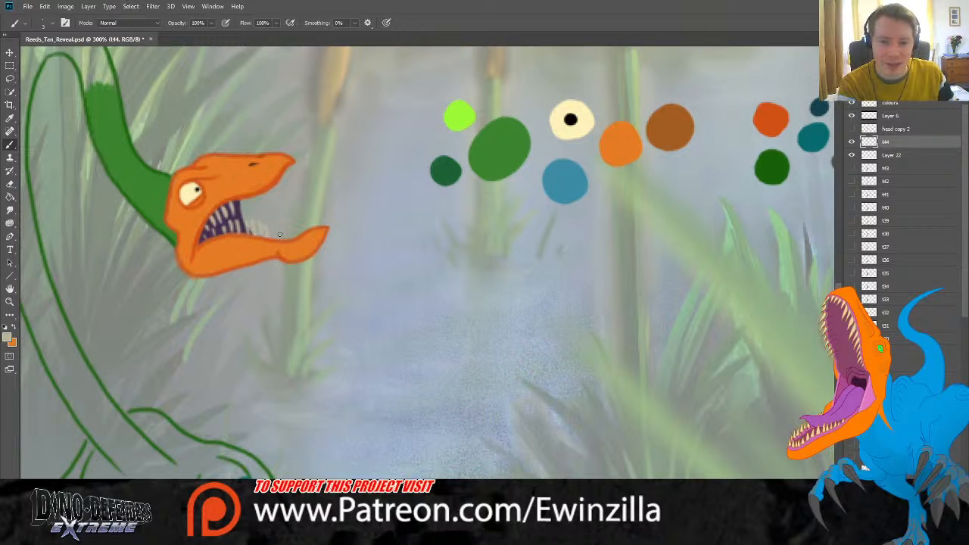
{"action": "left_click_drag", "start_coordinate": [278, 225], "coordinate": [286, 237]}
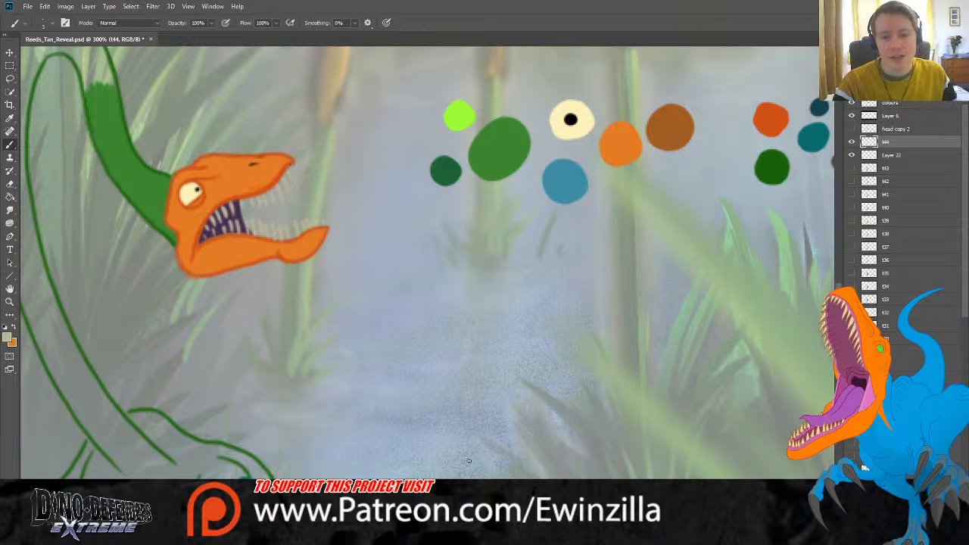
Step: Sample the dark grey swatch and outline the front teeth along the lower and upper jaws
{"action": "scroll", "coordinate": [428, 262], "scroll_direction": "right", "scroll_amount": 4}
{"action": "scroll", "coordinate": [428, 263], "scroll_direction": "left", "scroll_amount": 2}
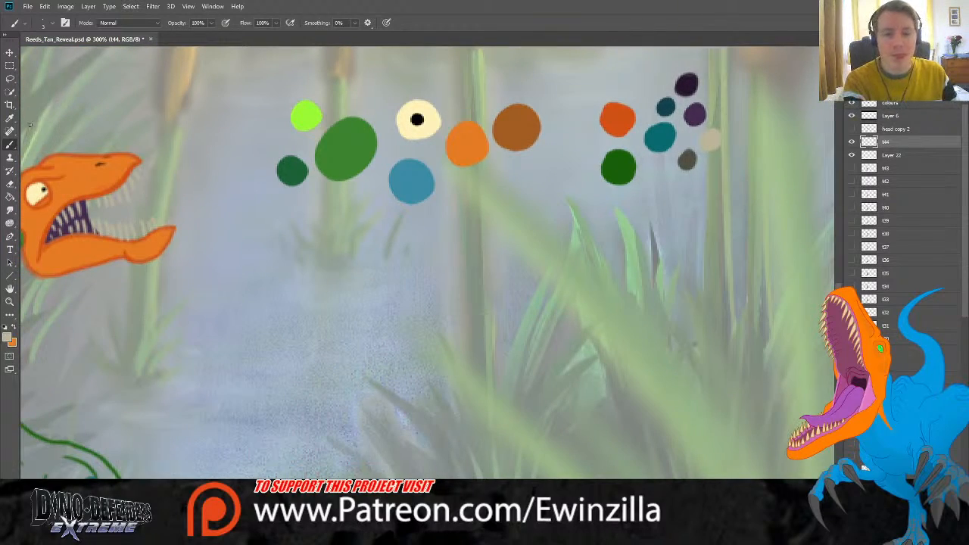
{"action": "key", "text": "i"}
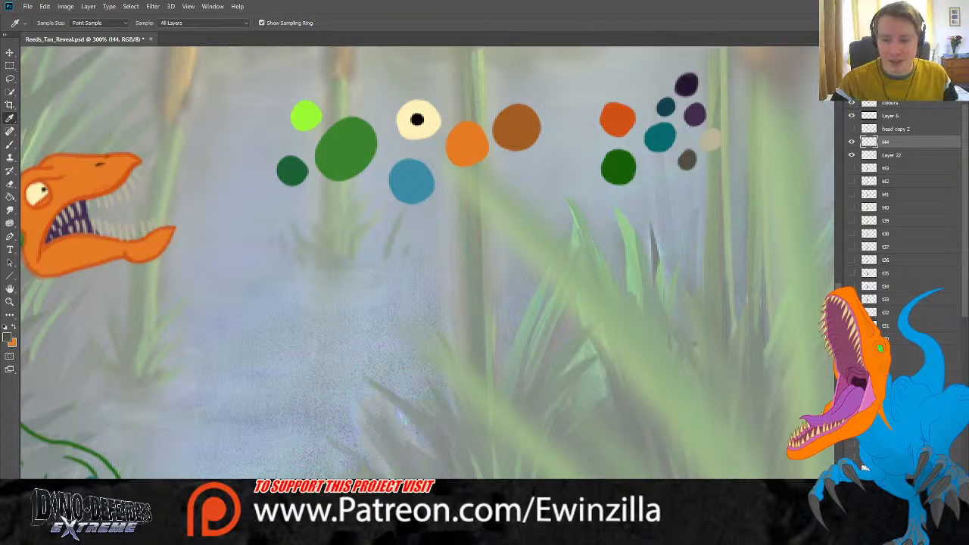
{"action": "scroll", "coordinate": [428, 263], "scroll_direction": "left", "scroll_amount": 3}
{"action": "key", "text": "b"}
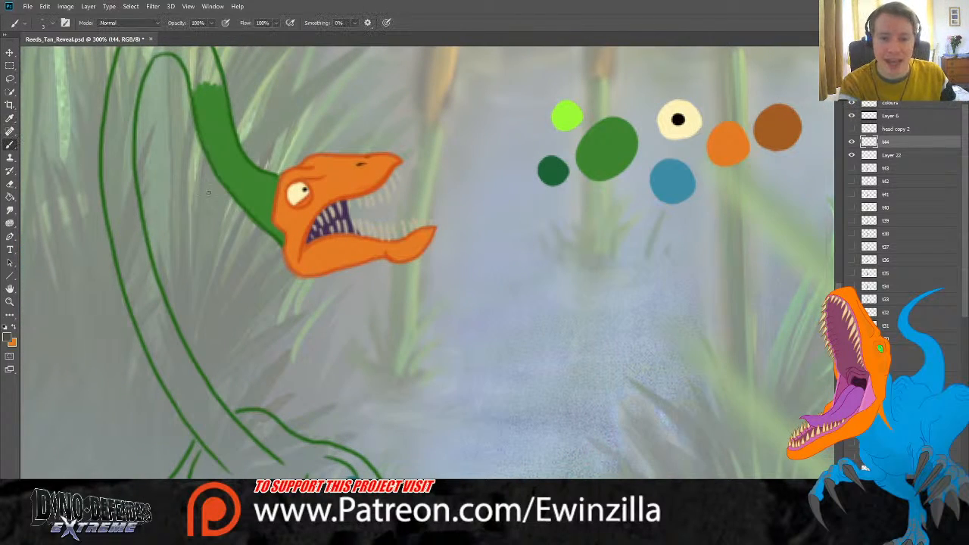
{"action": "mouse_move", "coordinate": [357, 232]}
{"action": "left_mouse_down"}
{"action": "mouse_move", "coordinate": [398, 239]}
{"action": "mouse_move", "coordinate": [425, 230]}
{"action": "mouse_move", "coordinate": [405, 221]}
{"action": "mouse_move", "coordinate": [416, 231]}
{"action": "mouse_move", "coordinate": [401, 229]}
{"action": "mouse_move", "coordinate": [429, 228]}
{"action": "left_mouse_up"}
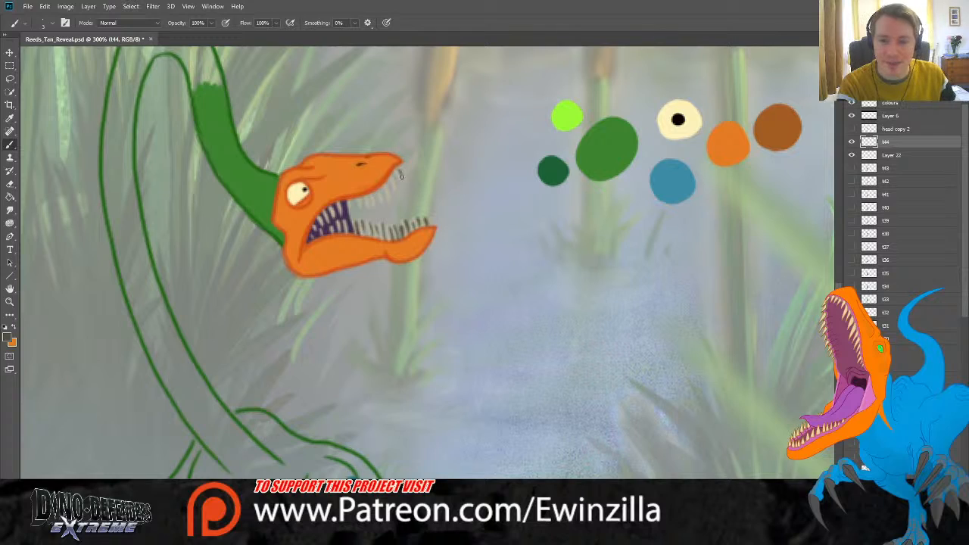
{"action": "mouse_move", "coordinate": [394, 171]}
{"action": "left_mouse_down"}
{"action": "mouse_move", "coordinate": [390, 201]}
{"action": "mouse_move", "coordinate": [382, 190]}
{"action": "mouse_move", "coordinate": [386, 202]}
{"action": "mouse_move", "coordinate": [374, 192]}
{"action": "mouse_move", "coordinate": [380, 210]}
{"action": "mouse_move", "coordinate": [349, 206]}
{"action": "left_mouse_up"}
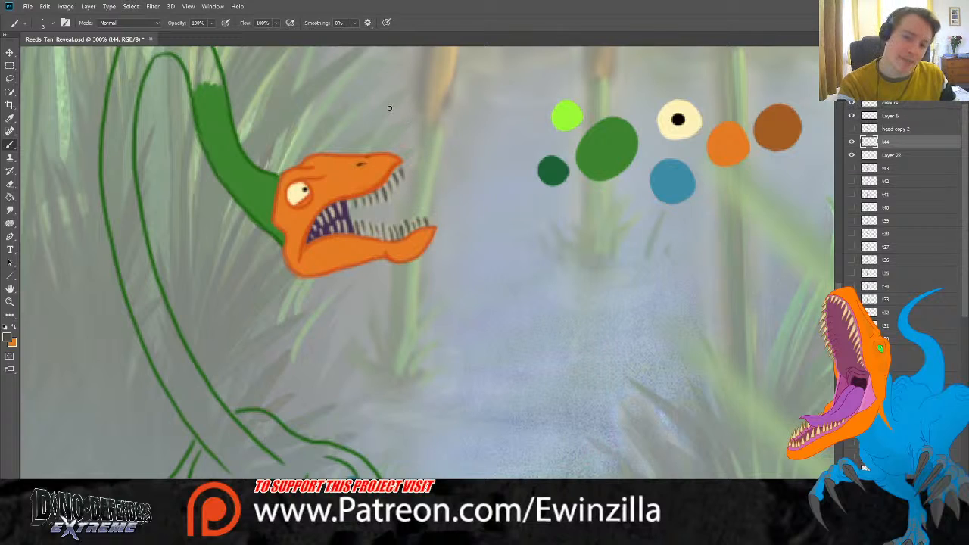
Step: Sample the darkest purple, check frame t43 for reference, and paint a curved tongue between the jaws, smudging its tip to a point
{"action": "left_click", "coordinate": [10, 118]}
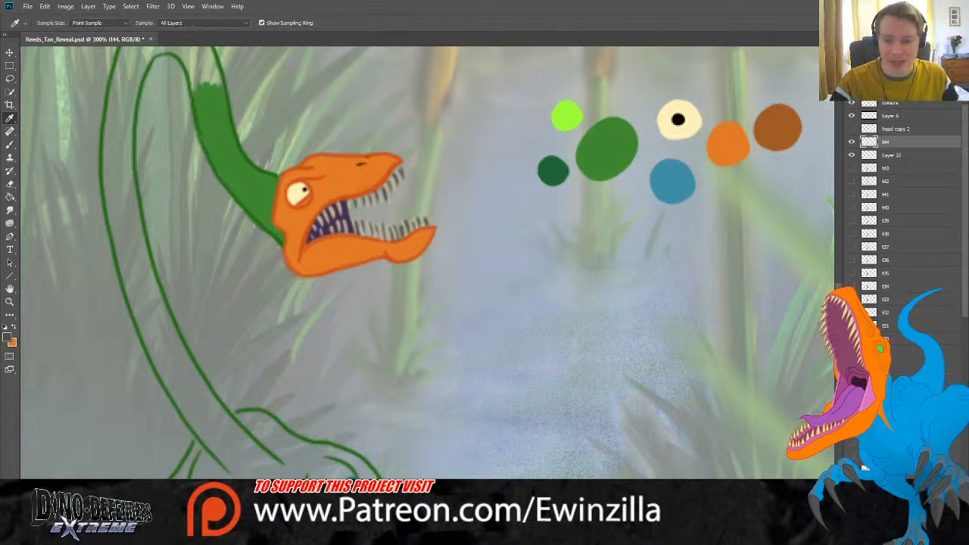
{"action": "scroll", "coordinate": [520, 237], "scroll_direction": "right", "scroll_amount": 6}
{"action": "left_click", "coordinate": [450, 85]}
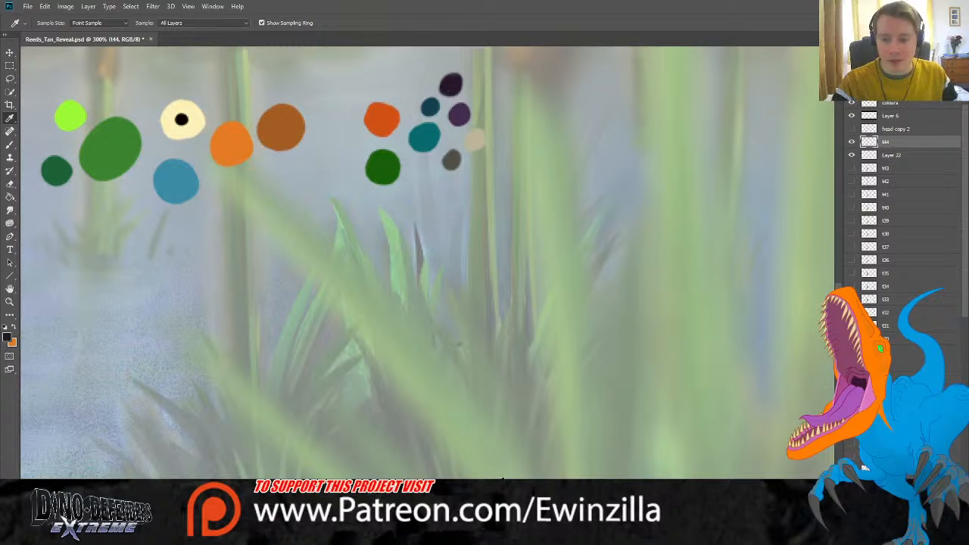
{"action": "scroll", "coordinate": [424, 258], "scroll_direction": "left", "scroll_amount": 8}
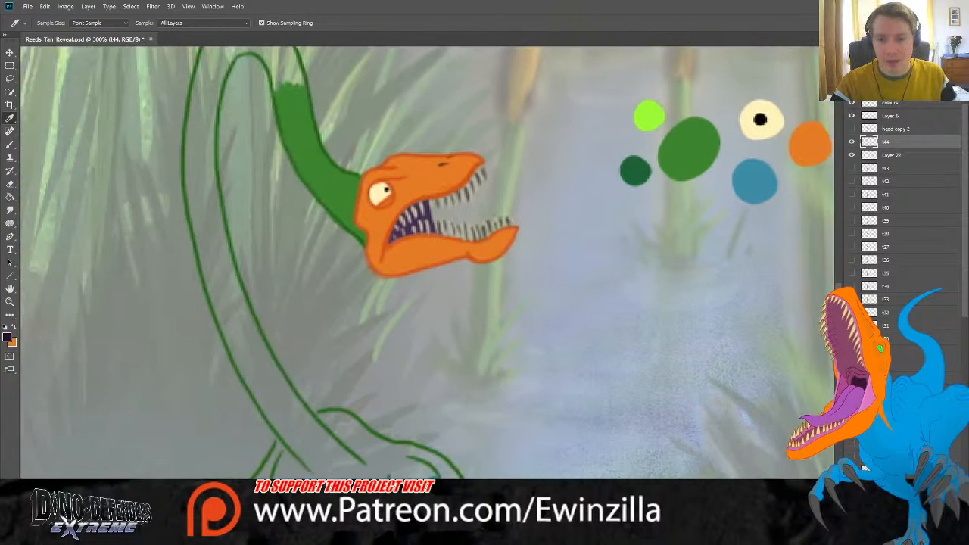
{"action": "left_click", "coordinate": [851, 168]}
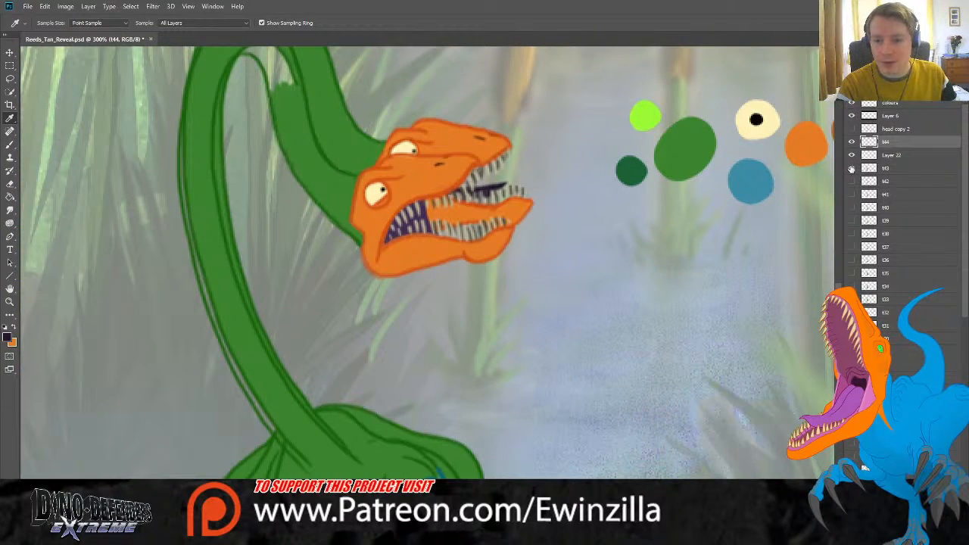
{"action": "left_click", "coordinate": [851, 168]}
{"action": "left_click", "coordinate": [10, 144]}
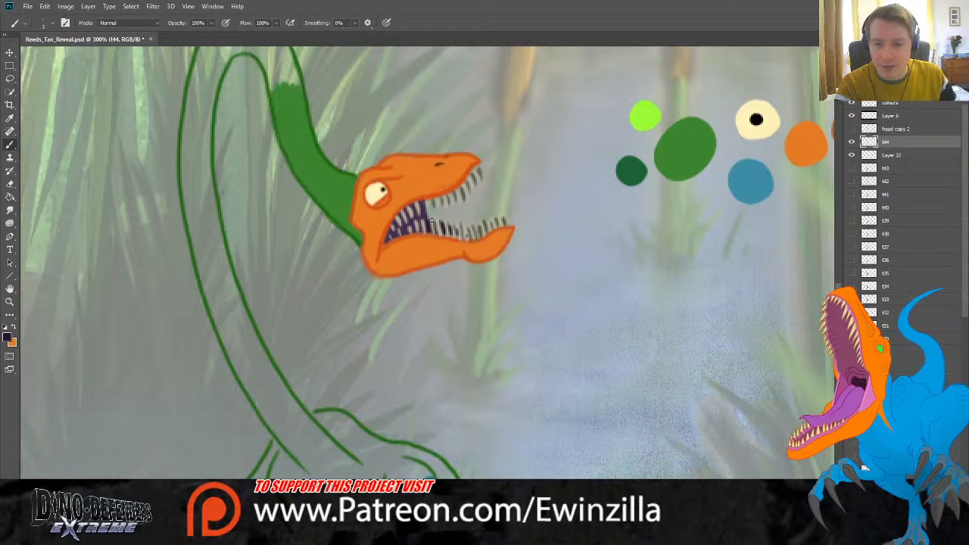
{"action": "mouse_move", "coordinate": [431, 220]}
{"action": "left_mouse_down"}
{"action": "mouse_move", "coordinate": [479, 205]}
{"action": "mouse_move", "coordinate": [446, 224]}
{"action": "mouse_move", "coordinate": [456, 225]}
{"action": "mouse_move", "coordinate": [408, 222]}
{"action": "left_mouse_up"}
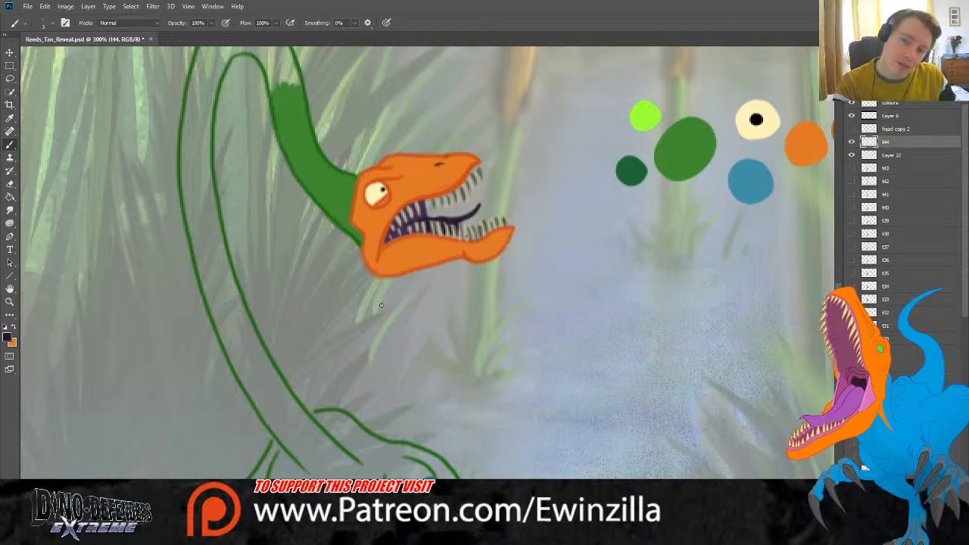
{"action": "left_click_drag", "start_coordinate": [477, 207], "coordinate": [466, 224]}
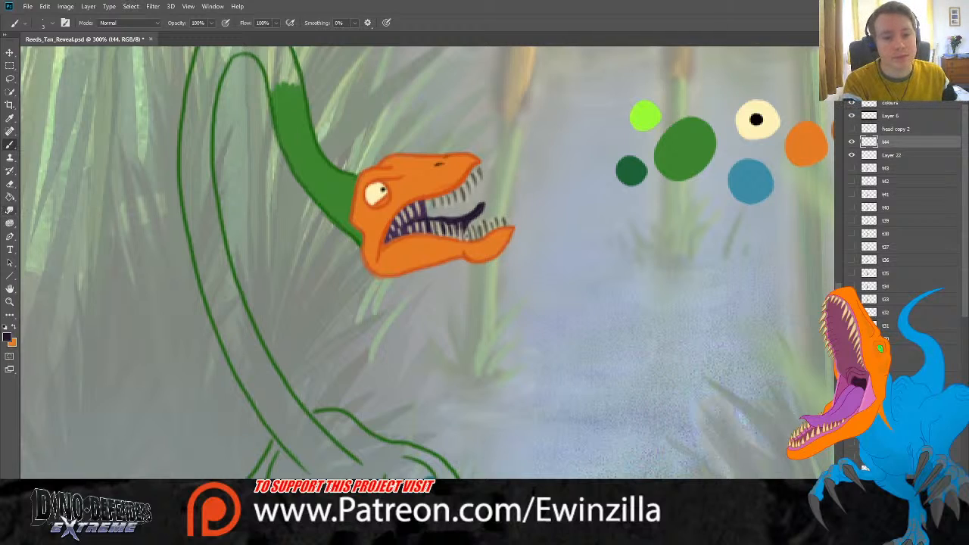
{"action": "key", "text": "r"}
{"action": "left_click_drag", "start_coordinate": [484, 198], "coordinate": [463, 213]}
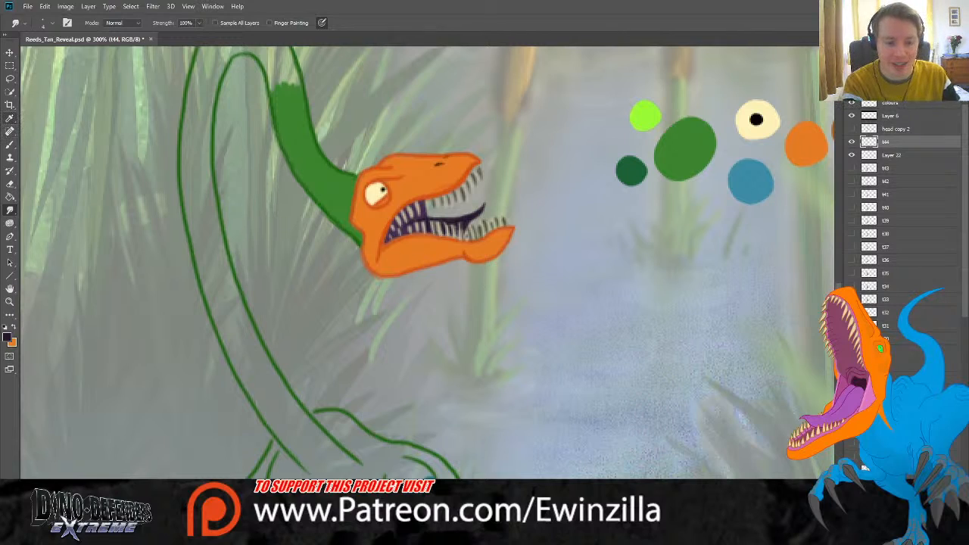
Step: Sample the mid green swatch and fill the rest of the dinosaur's curved neck on Layer 22, down to the body
{"action": "left_click", "coordinate": [10, 118]}
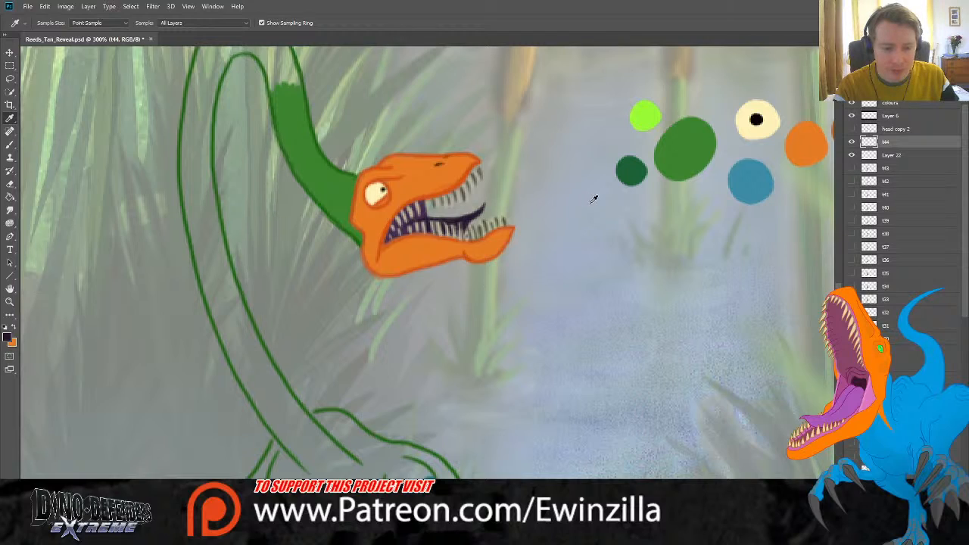
{"action": "left_click", "coordinate": [696, 143]}
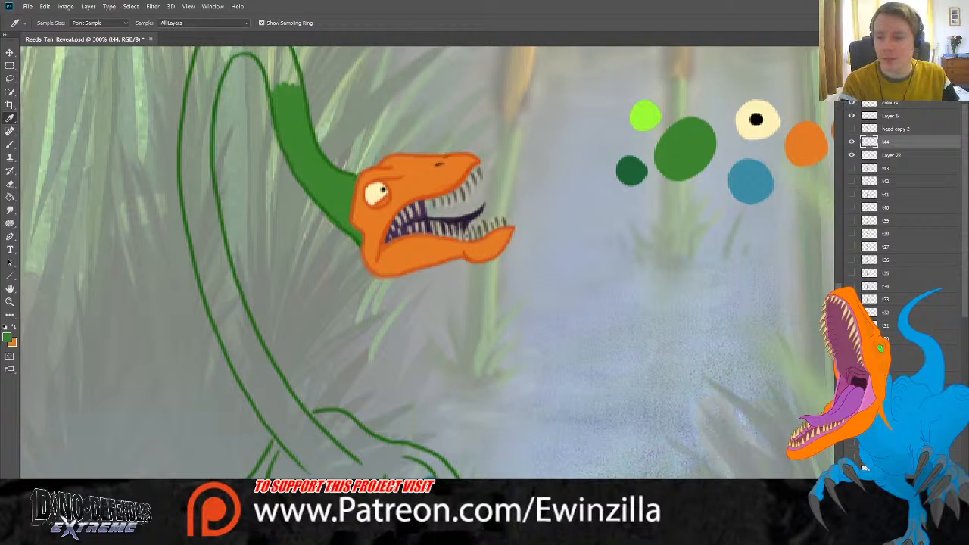
{"action": "scroll", "coordinate": [696, 144], "scroll_direction": "down", "scroll_amount": 7}
{"action": "scroll", "coordinate": [696, 144], "scroll_direction": "up", "scroll_amount": 11}
{"action": "scroll", "coordinate": [697, 143], "scroll_direction": "down", "scroll_amount": 2}
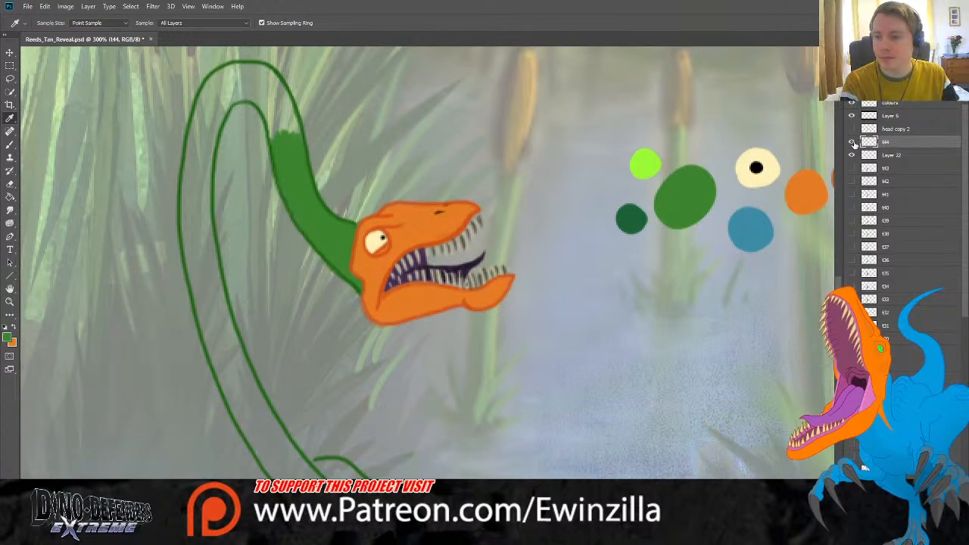
{"action": "left_click", "coordinate": [892, 155]}
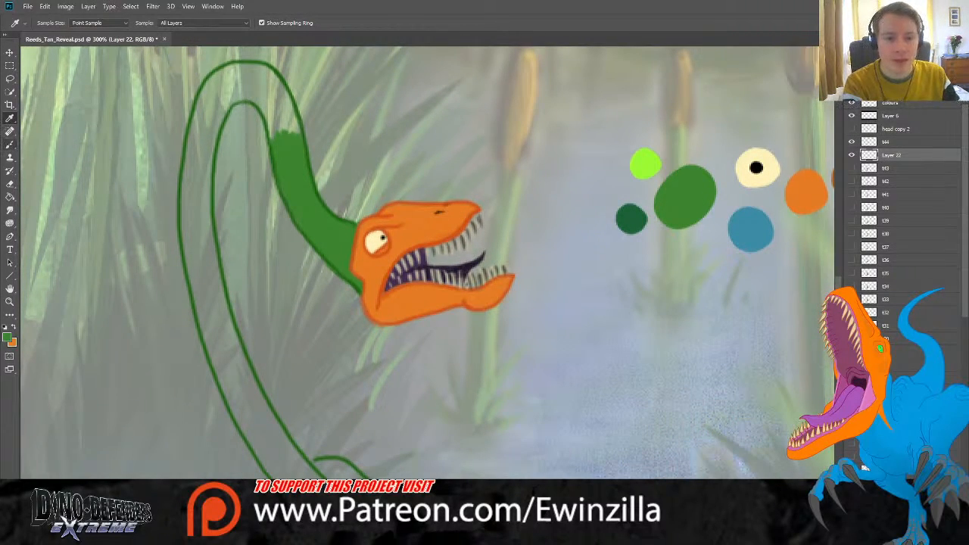
{"action": "key", "text": "b"}
{"action": "mouse_move", "coordinate": [274, 122]}
{"action": "left_mouse_down"}
{"action": "mouse_move", "coordinate": [269, 94]}
{"action": "mouse_move", "coordinate": [286, 99]}
{"action": "mouse_move", "coordinate": [295, 132]}
{"action": "left_mouse_up"}
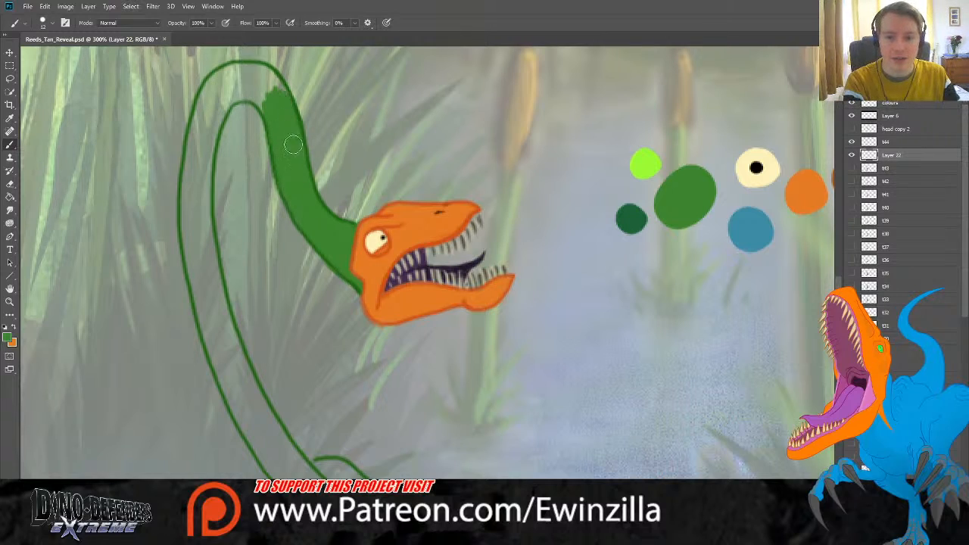
{"action": "mouse_move", "coordinate": [273, 88]}
{"action": "left_mouse_down"}
{"action": "mouse_move", "coordinate": [234, 74]}
{"action": "mouse_move", "coordinate": [205, 97]}
{"action": "left_mouse_up"}
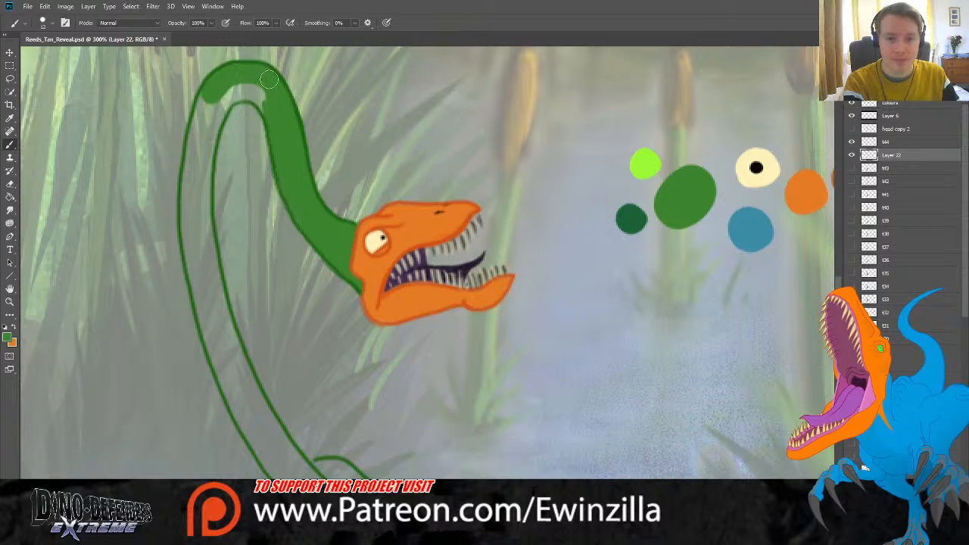
{"action": "mouse_move", "coordinate": [268, 104]}
{"action": "left_mouse_down"}
{"action": "mouse_move", "coordinate": [215, 105]}
{"action": "mouse_move", "coordinate": [227, 90]}
{"action": "mouse_move", "coordinate": [210, 131]}
{"action": "mouse_move", "coordinate": [204, 101]}
{"action": "left_mouse_up"}
{"action": "mouse_move", "coordinate": [194, 160]}
{"action": "left_mouse_down"}
{"action": "mouse_move", "coordinate": [191, 236]}
{"action": "mouse_move", "coordinate": [206, 258]}
{"action": "mouse_move", "coordinate": [205, 309]}
{"action": "mouse_move", "coordinate": [209, 324]}
{"action": "mouse_move", "coordinate": [215, 299]}
{"action": "mouse_move", "coordinate": [254, 437]}
{"action": "mouse_move", "coordinate": [248, 394]}
{"action": "mouse_move", "coordinate": [273, 425]}
{"action": "left_mouse_up"}
Step: Paint green along the body's inner fold and around the belly patch, smudging the colour to fill the area above the left legs
{"action": "left_click", "coordinate": [10, 302]}
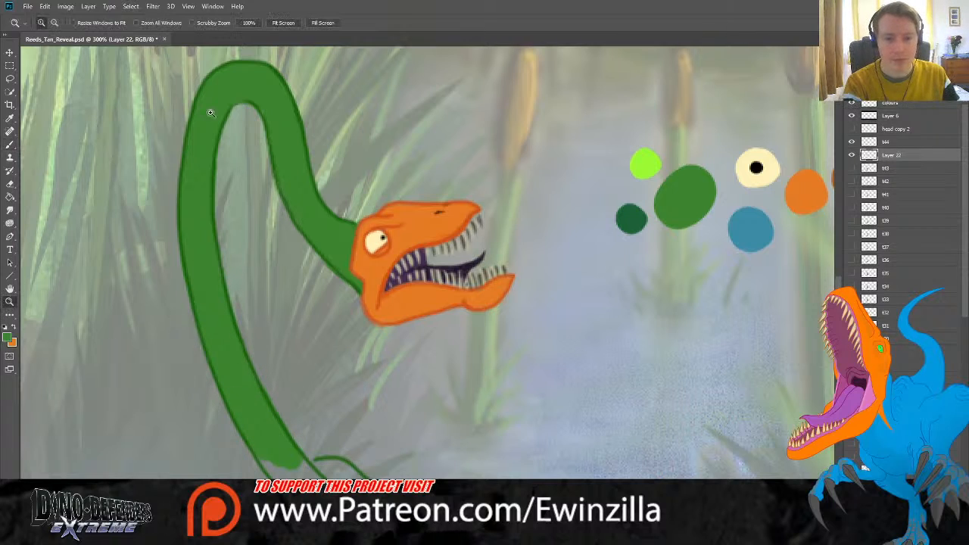
{"action": "left_click", "coordinate": [296, 22]}
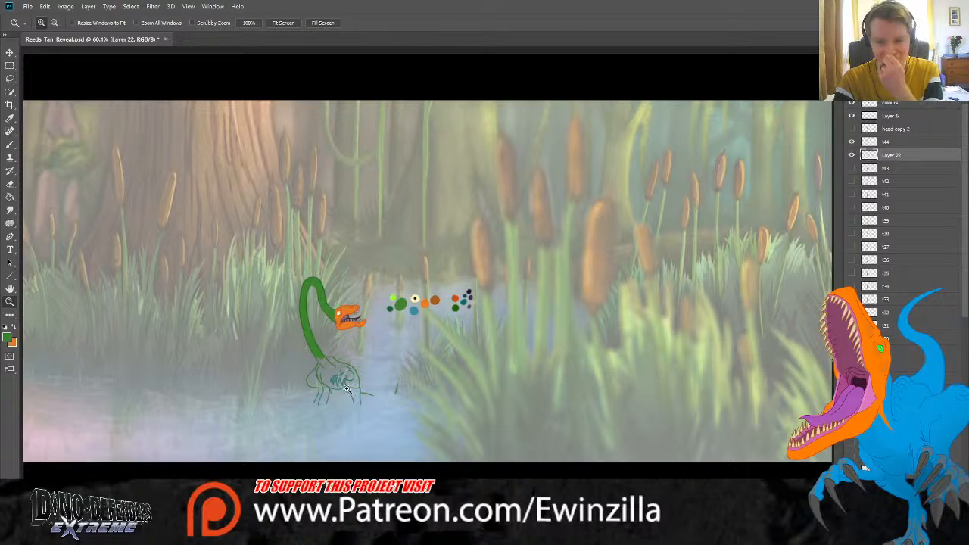
{"action": "left_click", "coordinate": [336, 384]}
{"action": "left_click", "coordinate": [337, 384]}
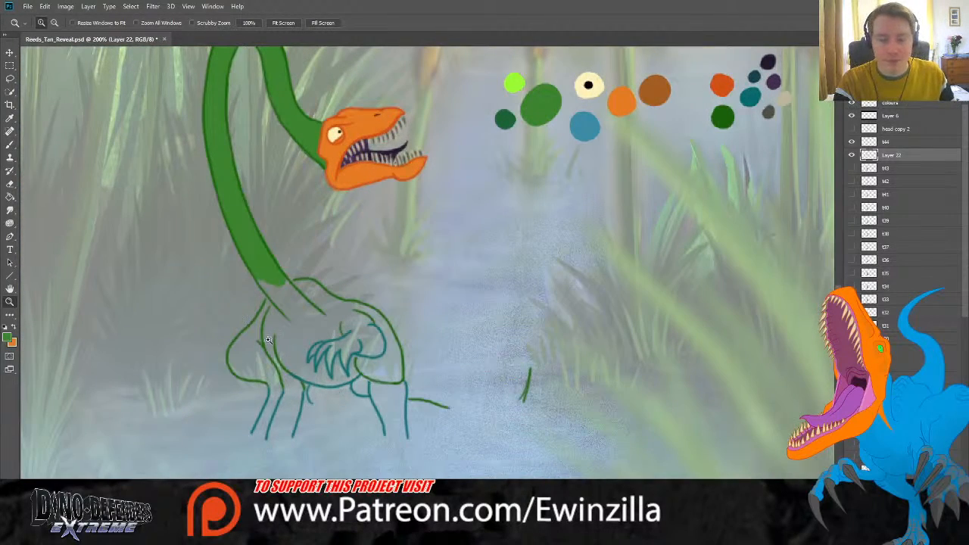
{"action": "key", "text": "b"}
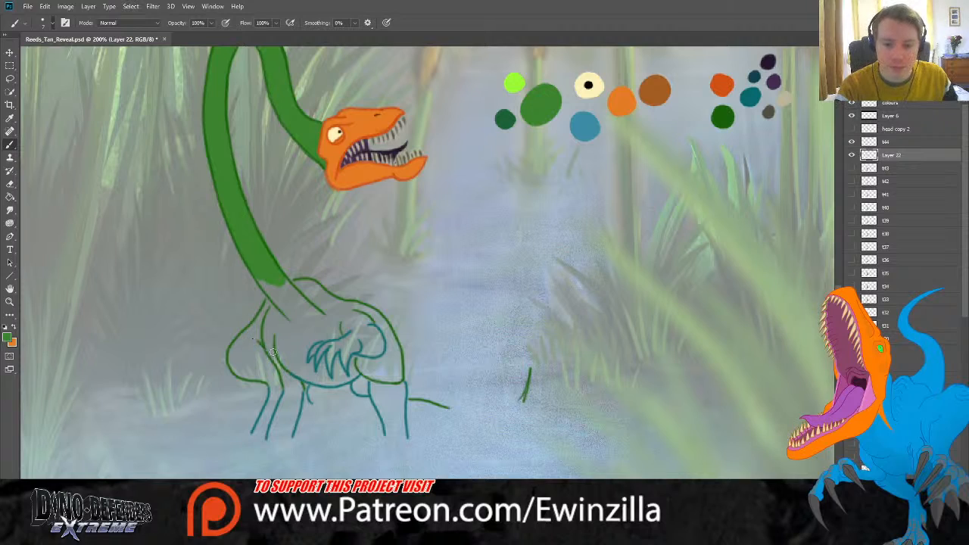
{"action": "mouse_move", "coordinate": [269, 324]}
{"action": "left_mouse_down"}
{"action": "mouse_move", "coordinate": [283, 383]}
{"action": "mouse_move", "coordinate": [299, 389]}
{"action": "mouse_move", "coordinate": [277, 360]}
{"action": "mouse_move", "coordinate": [302, 341]}
{"action": "mouse_move", "coordinate": [301, 314]}
{"action": "mouse_move", "coordinate": [344, 330]}
{"action": "mouse_move", "coordinate": [372, 322]}
{"action": "mouse_move", "coordinate": [303, 319]}
{"action": "mouse_move", "coordinate": [287, 353]}
{"action": "left_mouse_up"}
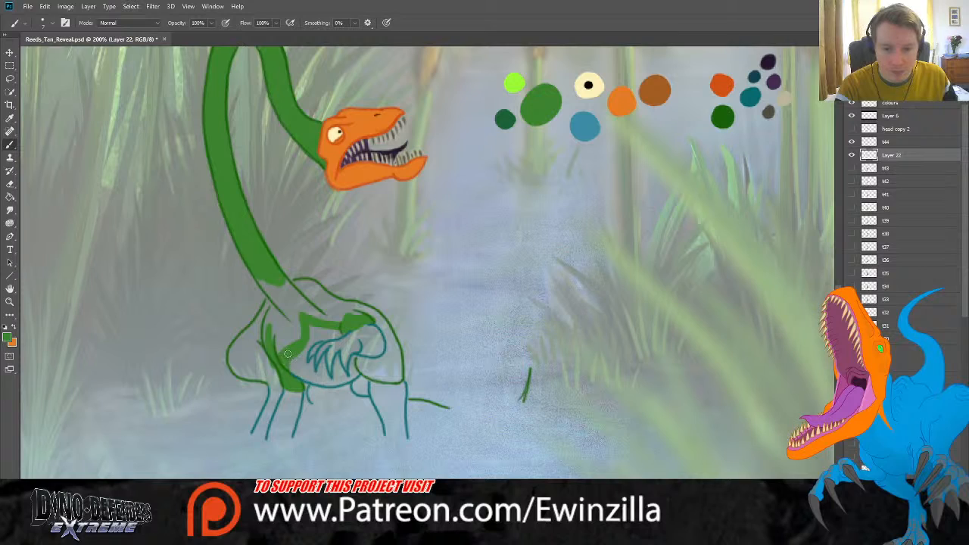
{"action": "left_click", "coordinate": [10, 209]}
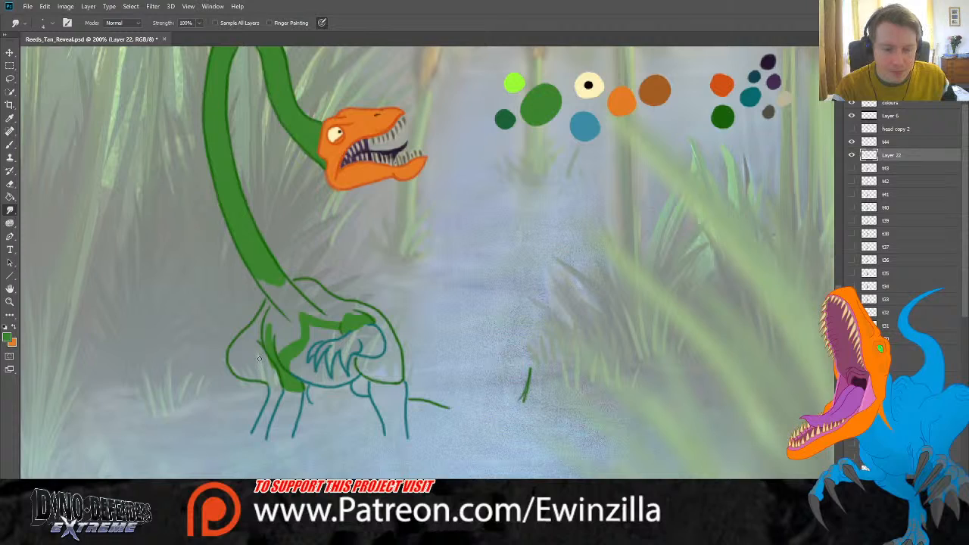
{"action": "mouse_move", "coordinate": [281, 363]}
{"action": "left_mouse_down"}
{"action": "mouse_move", "coordinate": [303, 330]}
{"action": "mouse_move", "coordinate": [272, 354]}
{"action": "mouse_move", "coordinate": [305, 318]}
{"action": "mouse_move", "coordinate": [270, 338]}
{"action": "mouse_move", "coordinate": [296, 323]}
{"action": "mouse_move", "coordinate": [267, 354]}
{"action": "mouse_move", "coordinate": [285, 318]}
{"action": "mouse_move", "coordinate": [283, 350]}
{"action": "mouse_move", "coordinate": [257, 354]}
{"action": "mouse_move", "coordinate": [293, 314]}
{"action": "mouse_move", "coordinate": [282, 318]}
{"action": "mouse_move", "coordinate": [314, 320]}
{"action": "left_mouse_up"}
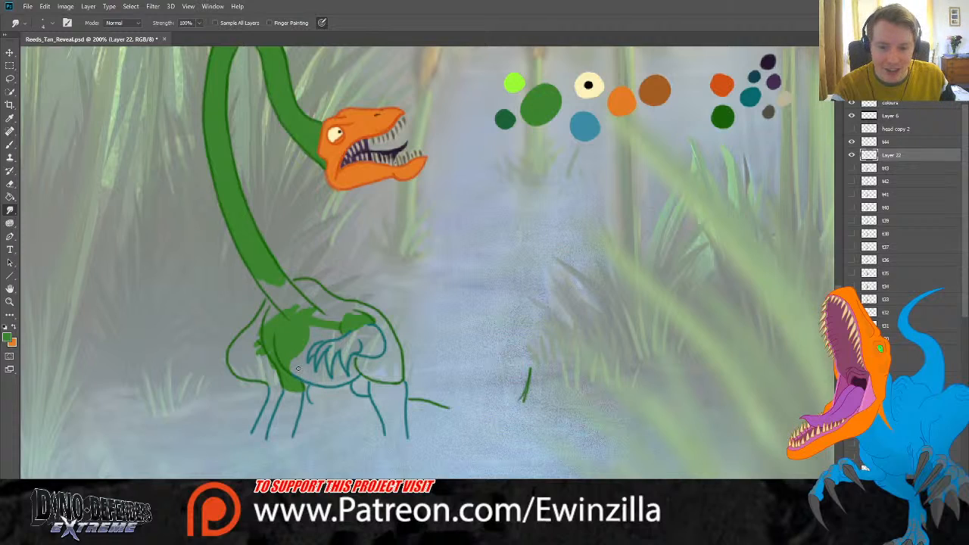
{"action": "mouse_move", "coordinate": [297, 369]}
{"action": "left_mouse_down"}
{"action": "mouse_move", "coordinate": [304, 323]}
{"action": "mouse_move", "coordinate": [329, 333]}
{"action": "left_mouse_up"}
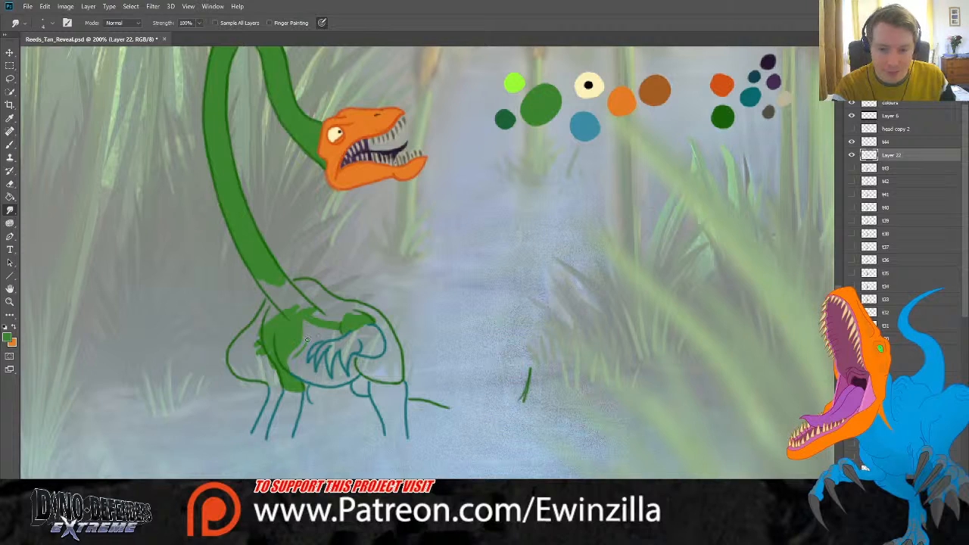
Step: Brush green over the neck base, back, both outer thighs and the short tail piece behind the right leg
{"action": "key", "text": "b"}
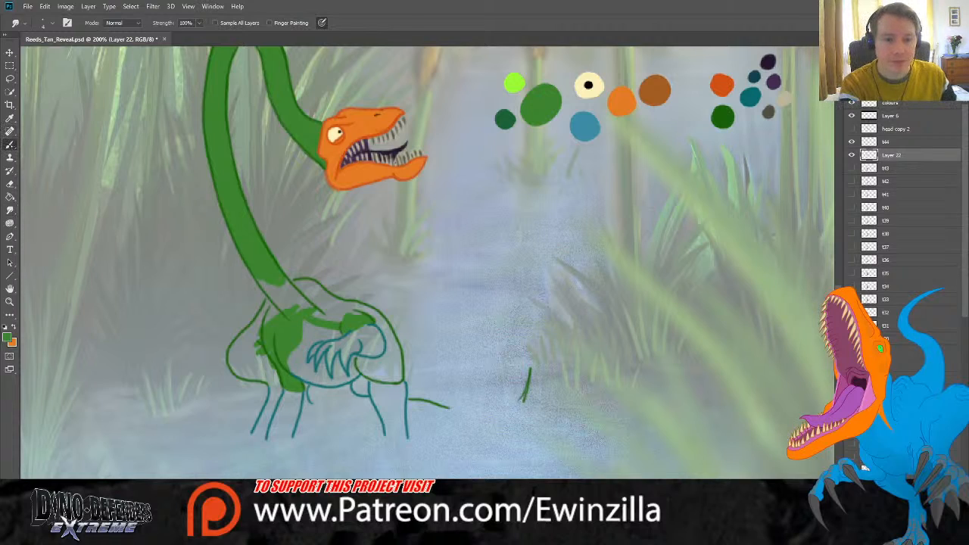
{"action": "mouse_move", "coordinate": [289, 322]}
{"action": "left_mouse_down"}
{"action": "mouse_move", "coordinate": [269, 296]}
{"action": "mouse_move", "coordinate": [277, 317]}
{"action": "mouse_move", "coordinate": [264, 330]}
{"action": "mouse_move", "coordinate": [266, 307]}
{"action": "mouse_move", "coordinate": [233, 353]}
{"action": "mouse_move", "coordinate": [254, 376]}
{"action": "mouse_move", "coordinate": [238, 371]}
{"action": "mouse_move", "coordinate": [232, 358]}
{"action": "mouse_move", "coordinate": [282, 386]}
{"action": "mouse_move", "coordinate": [261, 341]}
{"action": "mouse_move", "coordinate": [242, 367]}
{"action": "mouse_move", "coordinate": [239, 345]}
{"action": "mouse_move", "coordinate": [238, 353]}
{"action": "mouse_move", "coordinate": [267, 366]}
{"action": "mouse_move", "coordinate": [267, 346]}
{"action": "mouse_move", "coordinate": [245, 354]}
{"action": "mouse_move", "coordinate": [280, 331]}
{"action": "left_mouse_up"}
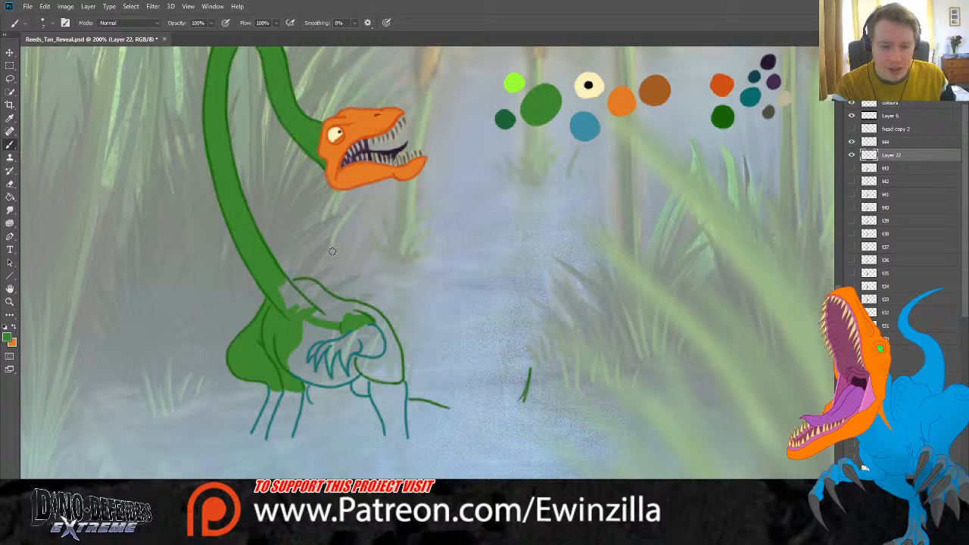
{"action": "mouse_move", "coordinate": [296, 306]}
{"action": "left_mouse_down"}
{"action": "mouse_move", "coordinate": [308, 285]}
{"action": "mouse_move", "coordinate": [356, 308]}
{"action": "mouse_move", "coordinate": [336, 319]}
{"action": "mouse_move", "coordinate": [315, 314]}
{"action": "mouse_move", "coordinate": [320, 300]}
{"action": "mouse_move", "coordinate": [312, 308]}
{"action": "mouse_move", "coordinate": [382, 314]}
{"action": "mouse_move", "coordinate": [363, 315]}
{"action": "mouse_move", "coordinate": [383, 330]}
{"action": "mouse_move", "coordinate": [361, 307]}
{"action": "mouse_move", "coordinate": [391, 337]}
{"action": "mouse_move", "coordinate": [392, 359]}
{"action": "mouse_move", "coordinate": [358, 360]}
{"action": "mouse_move", "coordinate": [369, 375]}
{"action": "mouse_move", "coordinate": [384, 357]}
{"action": "mouse_move", "coordinate": [397, 379]}
{"action": "mouse_move", "coordinate": [368, 372]}
{"action": "mouse_move", "coordinate": [401, 364]}
{"action": "left_mouse_up"}
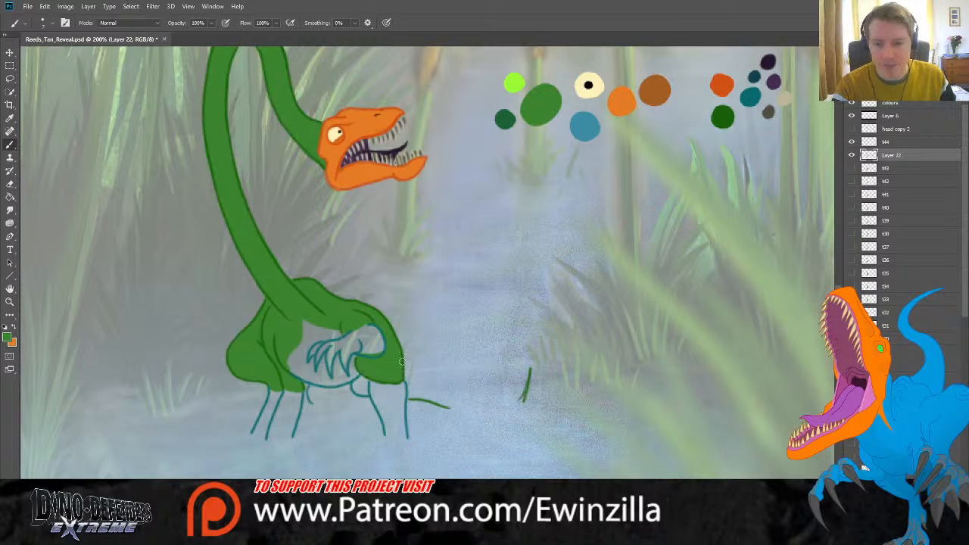
{"action": "left_click_drag", "start_coordinate": [407, 401], "coordinate": [441, 407]}
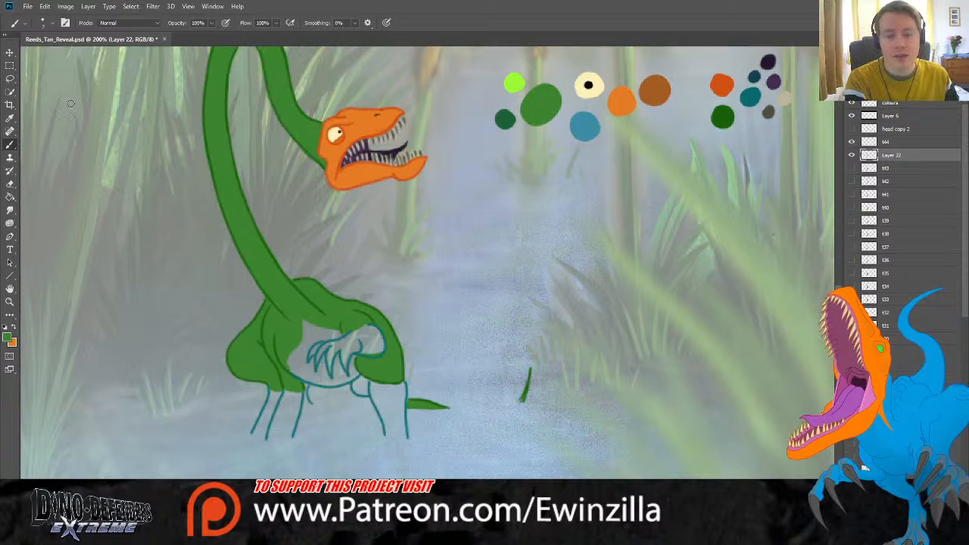
Step: Sample the light blue swatch and fill the lower parts of the dinosaur's two left legs
{"action": "left_click", "coordinate": [582, 119], "text": "alt"}
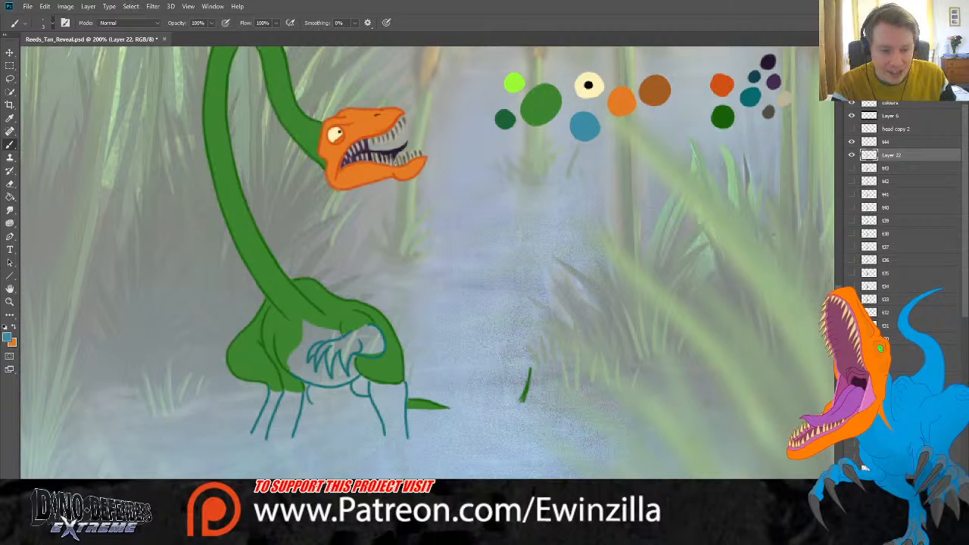
{"action": "left_click_drag", "start_coordinate": [271, 400], "coordinate": [263, 421]}
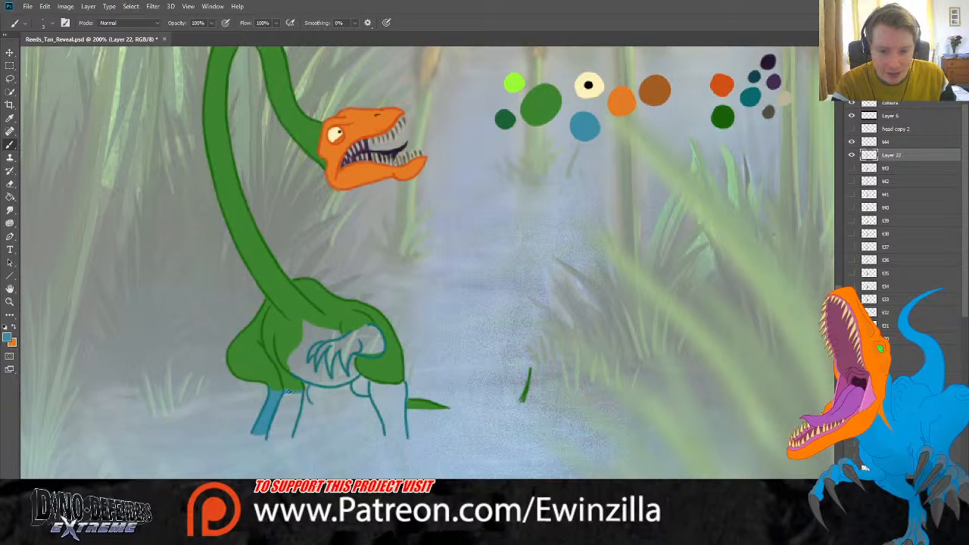
{"action": "left_click_drag", "start_coordinate": [291, 393], "coordinate": [279, 402]}
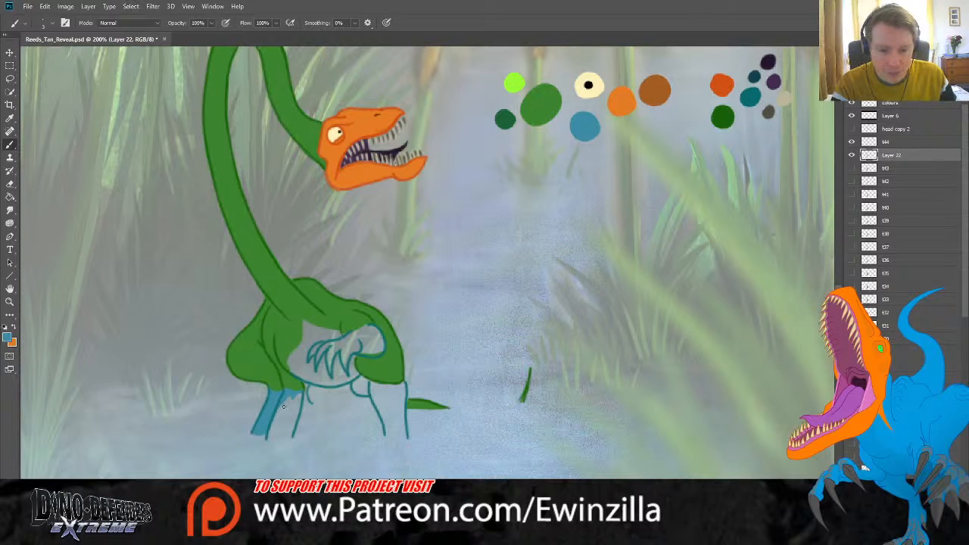
{"action": "left_click_drag", "start_coordinate": [283, 406], "coordinate": [298, 396]}
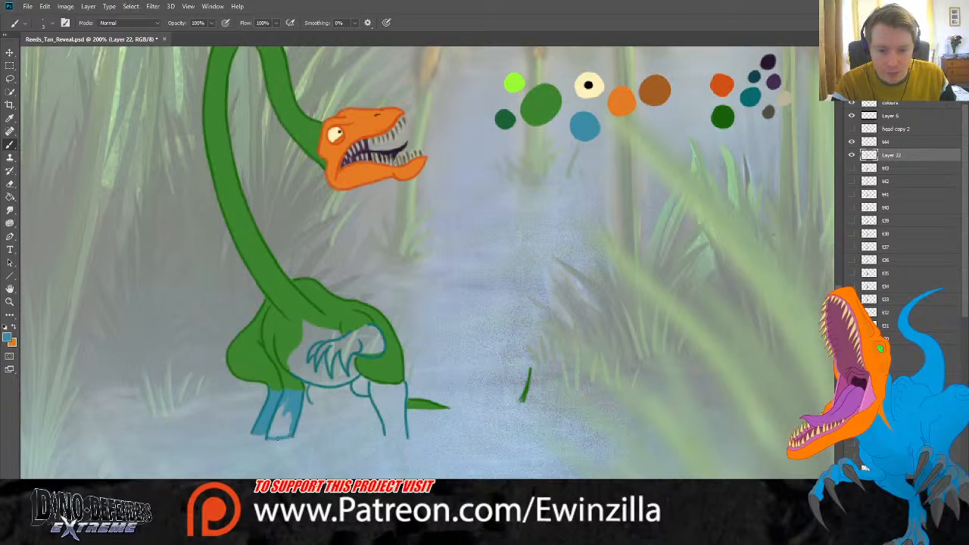
{"action": "mouse_move", "coordinate": [277, 437]}
{"action": "left_mouse_down"}
{"action": "mouse_move", "coordinate": [287, 435]}
{"action": "mouse_move", "coordinate": [275, 424]}
{"action": "mouse_move", "coordinate": [292, 419]}
{"action": "left_mouse_up"}
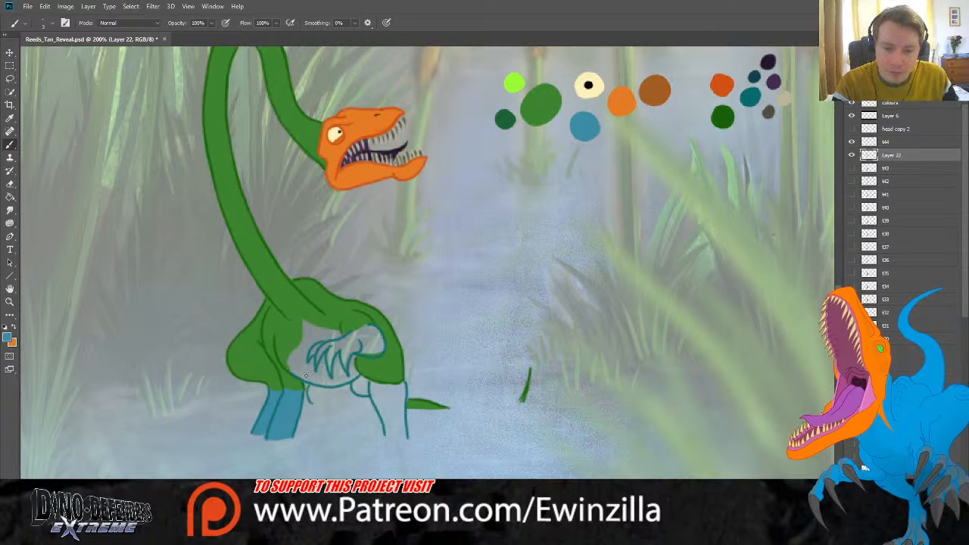
Step: Fill the belly, the clawed arm and the lower right leg with the same light blue
{"action": "mouse_move", "coordinate": [306, 376]}
{"action": "left_mouse_down"}
{"action": "mouse_move", "coordinate": [296, 370]}
{"action": "mouse_move", "coordinate": [303, 377]}
{"action": "left_mouse_up"}
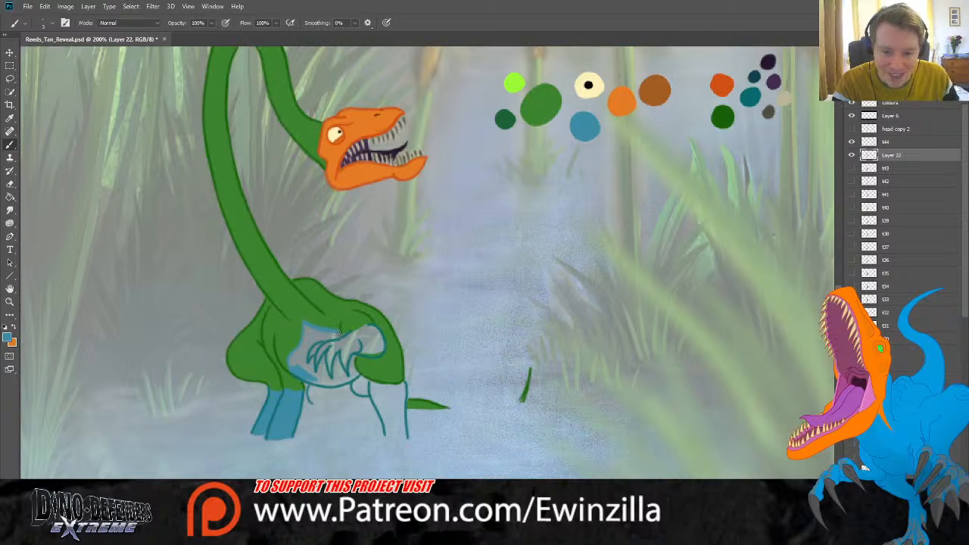
{"action": "mouse_move", "coordinate": [326, 344]}
{"action": "left_mouse_down"}
{"action": "mouse_move", "coordinate": [329, 332]}
{"action": "mouse_move", "coordinate": [305, 337]}
{"action": "left_mouse_up"}
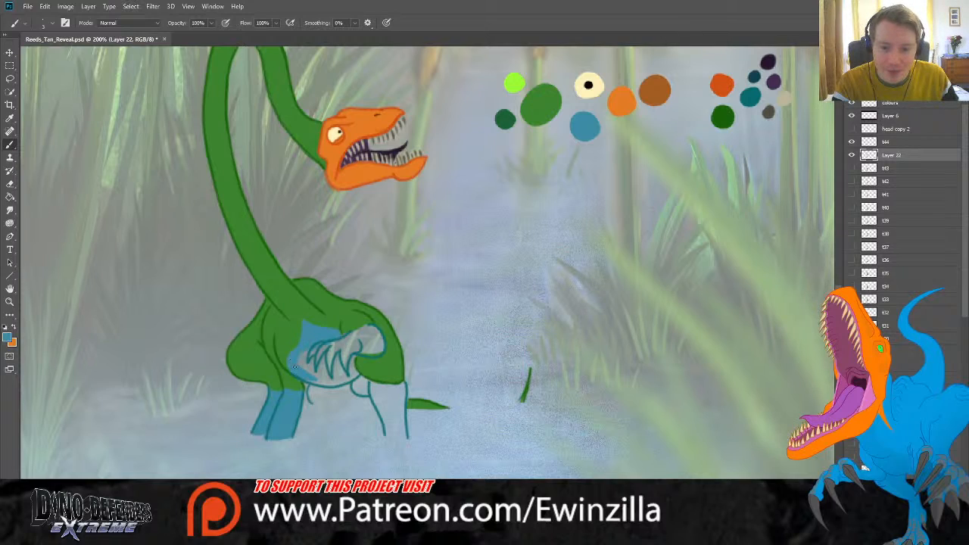
{"action": "mouse_move", "coordinate": [302, 366]}
{"action": "left_mouse_down"}
{"action": "mouse_move", "coordinate": [330, 382]}
{"action": "mouse_move", "coordinate": [346, 379]}
{"action": "left_mouse_up"}
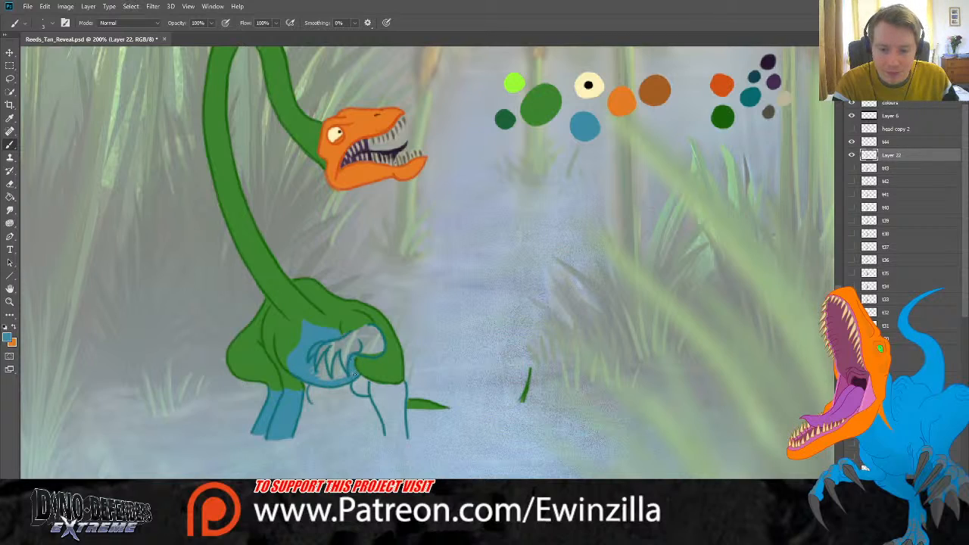
{"action": "mouse_move", "coordinate": [353, 374]}
{"action": "left_mouse_down"}
{"action": "mouse_move", "coordinate": [352, 348]}
{"action": "mouse_move", "coordinate": [376, 349]}
{"action": "left_mouse_up"}
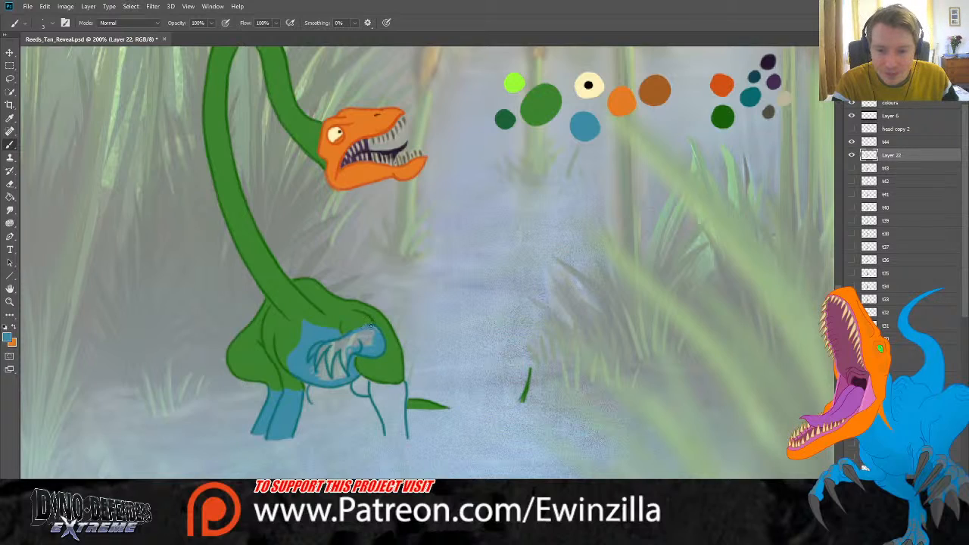
{"action": "left_click_drag", "start_coordinate": [355, 335], "coordinate": [348, 336]}
{"action": "left_click", "coordinate": [9, 210]}
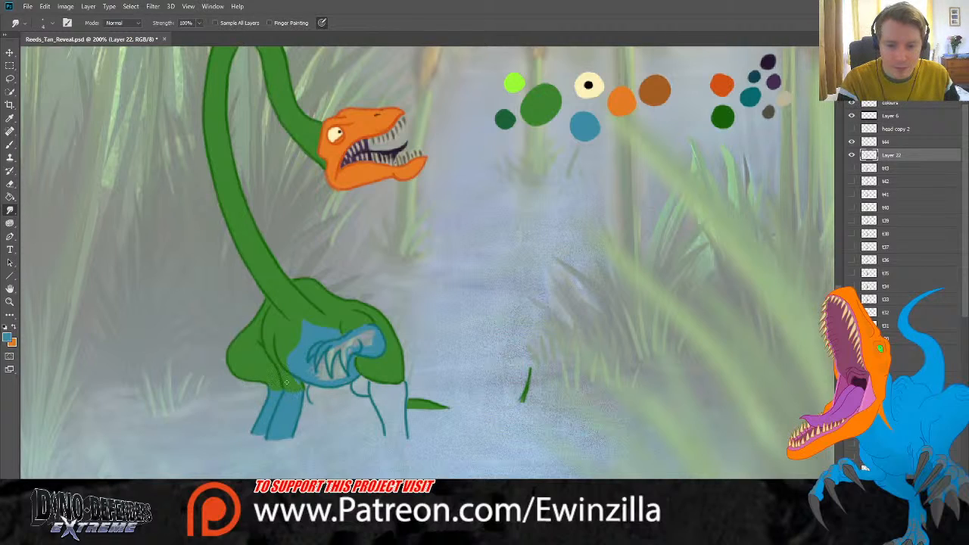
{"action": "left_click", "coordinate": [10, 143]}
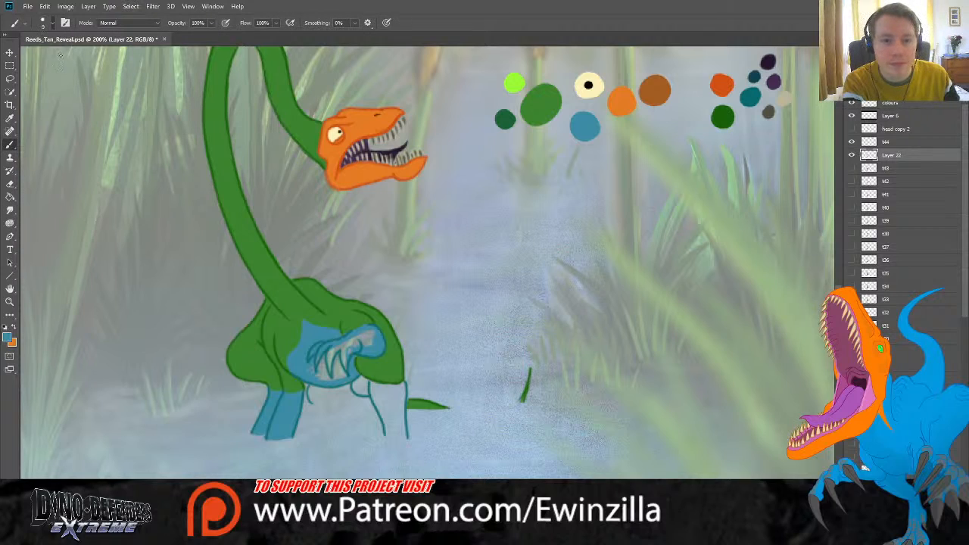
{"action": "mouse_move", "coordinate": [312, 347]}
{"action": "left_mouse_down"}
{"action": "mouse_move", "coordinate": [319, 377]}
{"action": "mouse_move", "coordinate": [343, 373]}
{"action": "mouse_move", "coordinate": [350, 349]}
{"action": "mouse_move", "coordinate": [375, 332]}
{"action": "mouse_move", "coordinate": [343, 344]}
{"action": "left_mouse_up"}
{"action": "mouse_move", "coordinate": [383, 402]}
{"action": "left_mouse_down"}
{"action": "mouse_move", "coordinate": [371, 385]}
{"action": "mouse_move", "coordinate": [388, 437]}
{"action": "mouse_move", "coordinate": [402, 438]}
{"action": "mouse_move", "coordinate": [373, 386]}
{"action": "mouse_move", "coordinate": [401, 384]}
{"action": "mouse_move", "coordinate": [400, 418]}
{"action": "mouse_move", "coordinate": [386, 401]}
{"action": "left_mouse_up"}
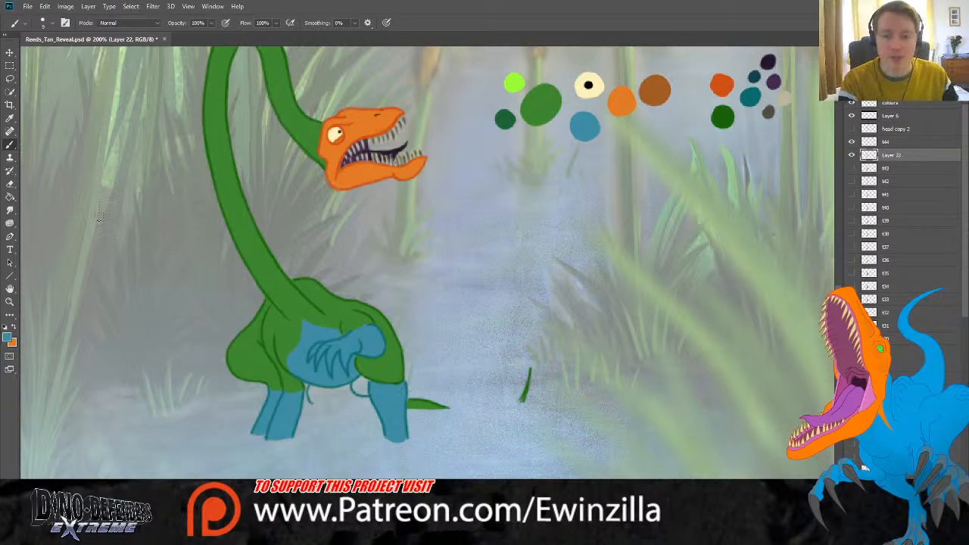
Step: Sample the dark teal swatch, paint the shadowed area beneath the belly between the legs, and smudge its lower edge
{"action": "key", "text": "i"}
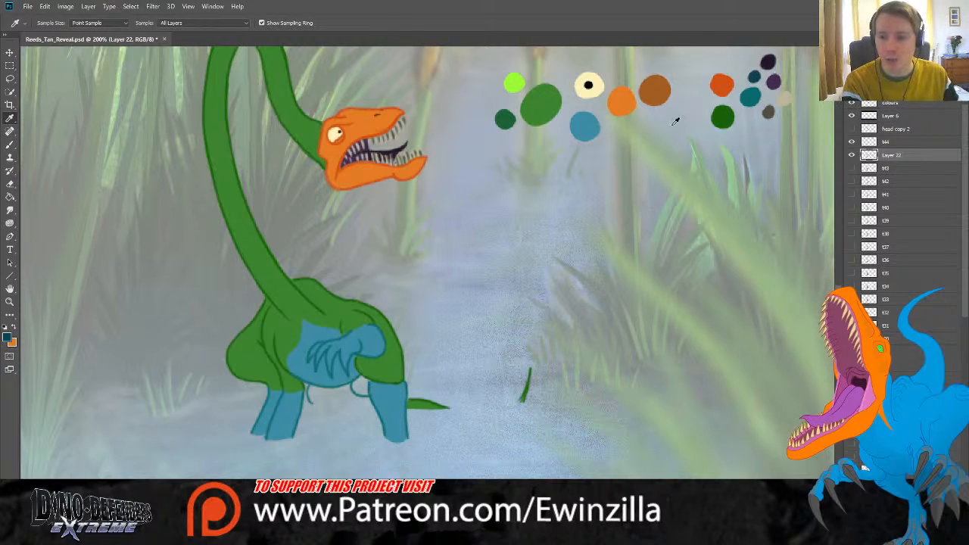
{"action": "key", "text": "b"}
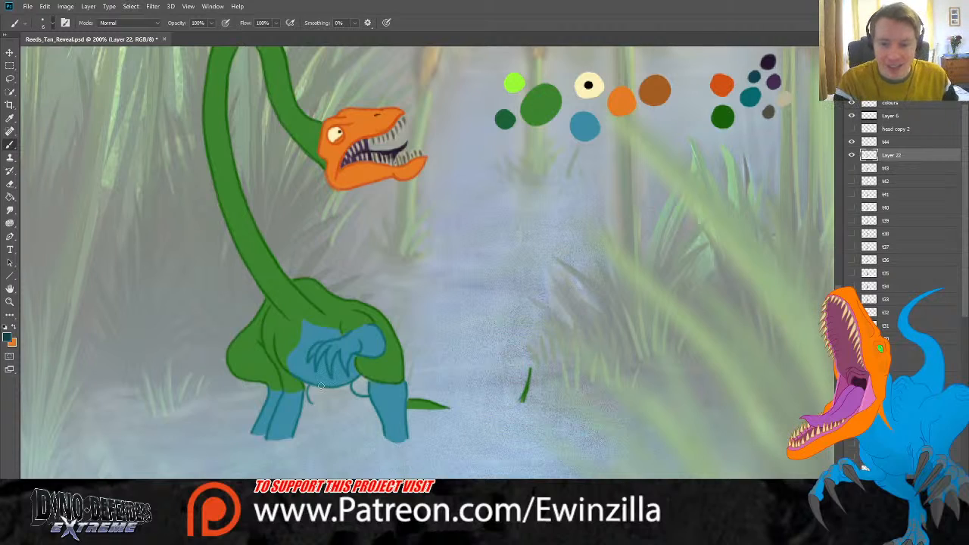
{"action": "mouse_move", "coordinate": [310, 388]}
{"action": "left_mouse_down"}
{"action": "mouse_move", "coordinate": [368, 401]}
{"action": "mouse_move", "coordinate": [316, 402]}
{"action": "mouse_move", "coordinate": [309, 393]}
{"action": "mouse_move", "coordinate": [353, 394]}
{"action": "mouse_move", "coordinate": [347, 388]}
{"action": "mouse_move", "coordinate": [366, 398]}
{"action": "mouse_move", "coordinate": [318, 393]}
{"action": "mouse_move", "coordinate": [345, 394]}
{"action": "left_mouse_up"}
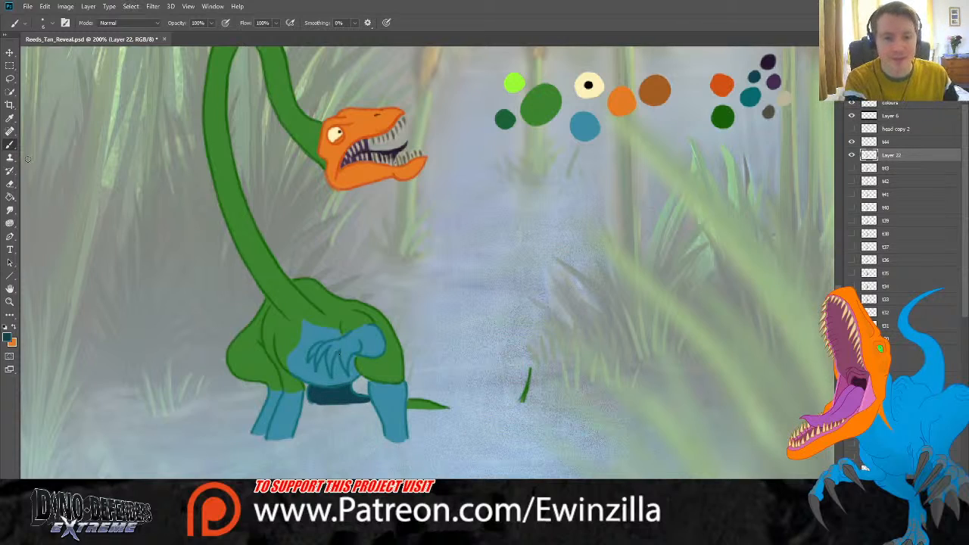
{"action": "left_click", "coordinate": [10, 210]}
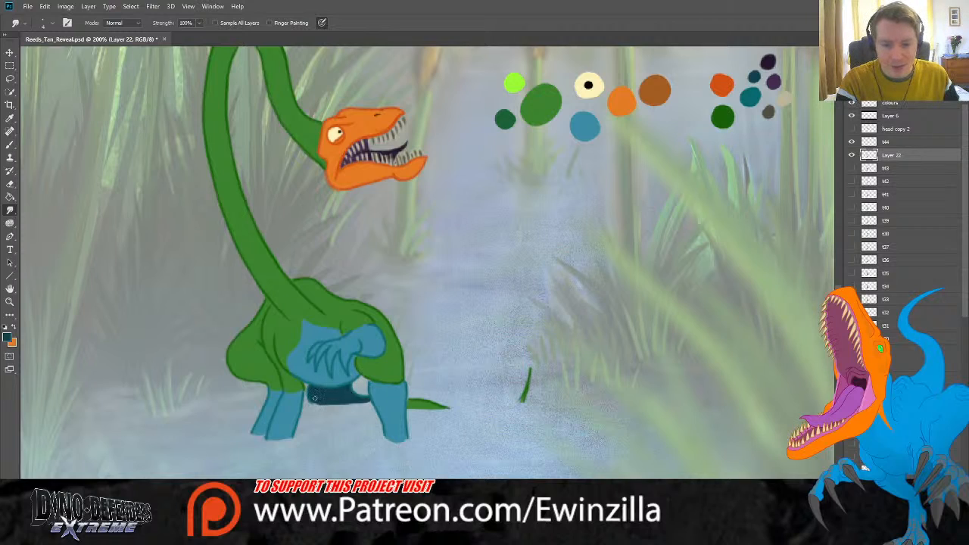
{"action": "left_click_drag", "start_coordinate": [317, 402], "coordinate": [365, 403]}
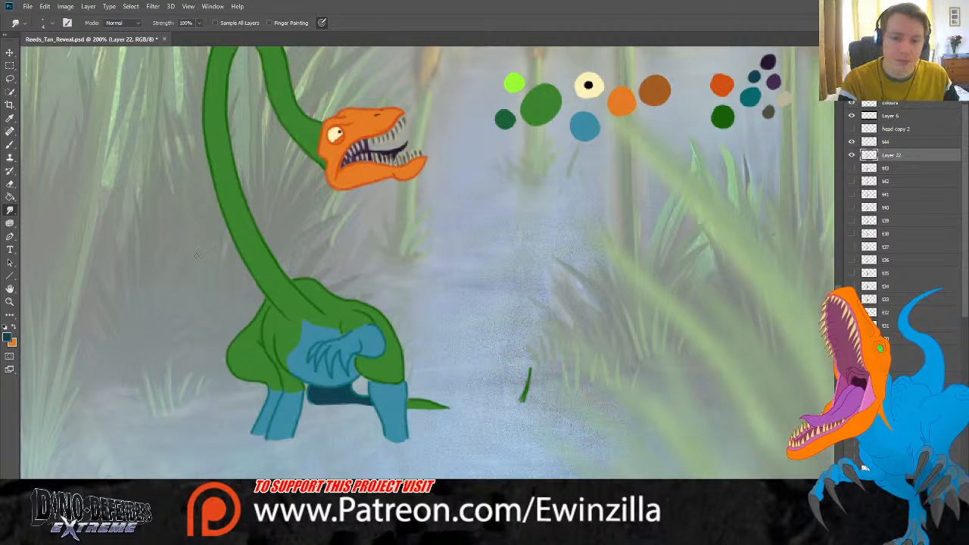
Step: Paint the claw tips on the dinosaur's hand dark teal over the light blue belly
{"action": "left_click", "coordinate": [10, 118]}
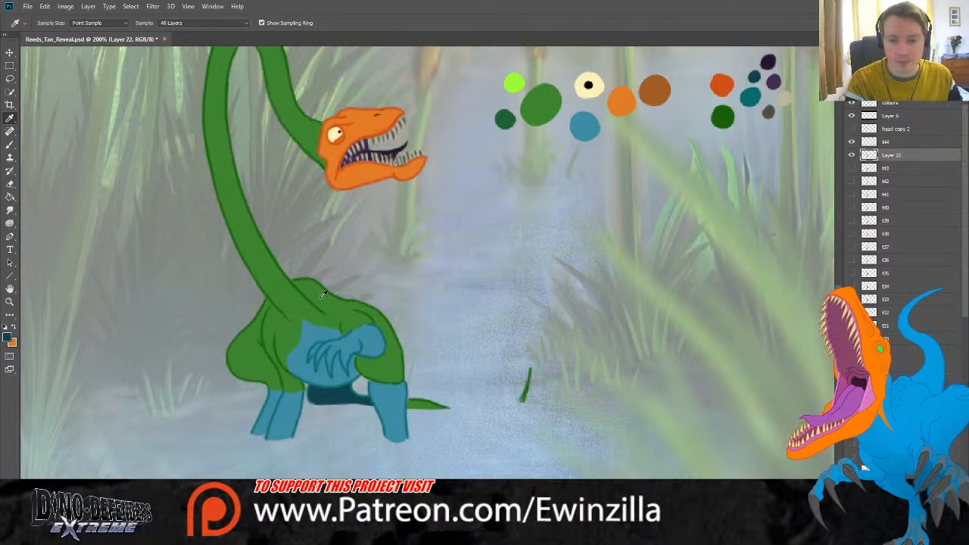
{"action": "key", "text": "b"}
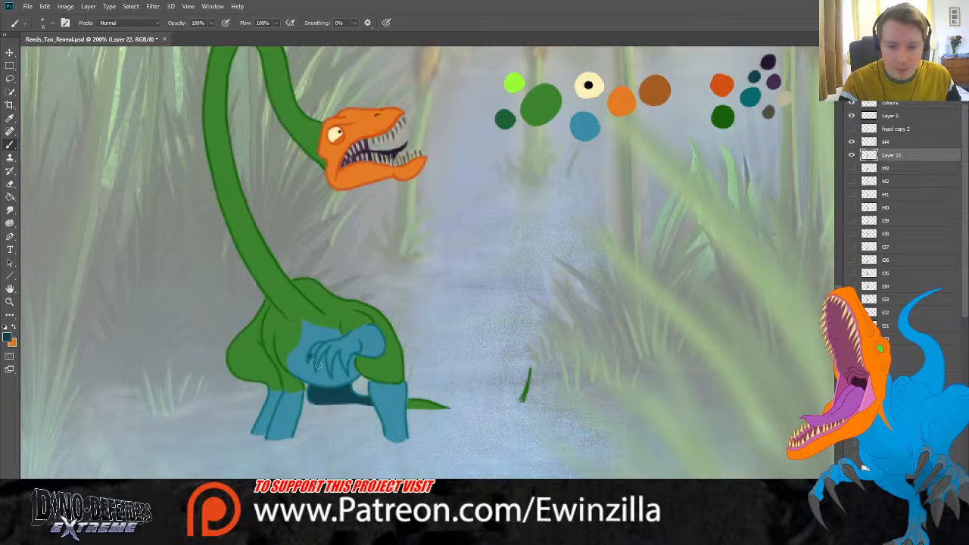
{"action": "left_click_drag", "start_coordinate": [329, 365], "coordinate": [347, 371]}
{"action": "left_click", "coordinate": [10, 210]}
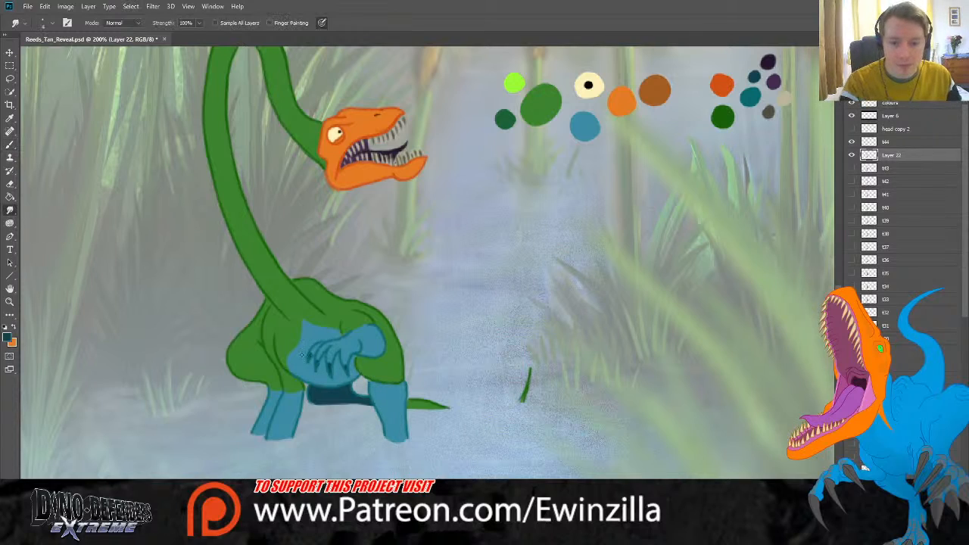
Step: Merge the colour layer Layer 22 with the t44 frame layer
{"action": "left_click", "coordinate": [10, 301]}
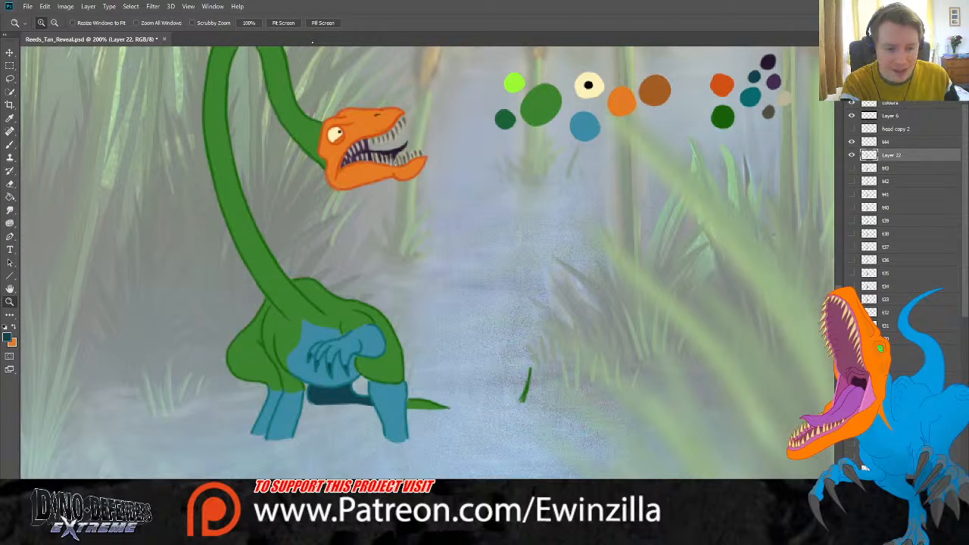
{"action": "left_click", "coordinate": [283, 22]}
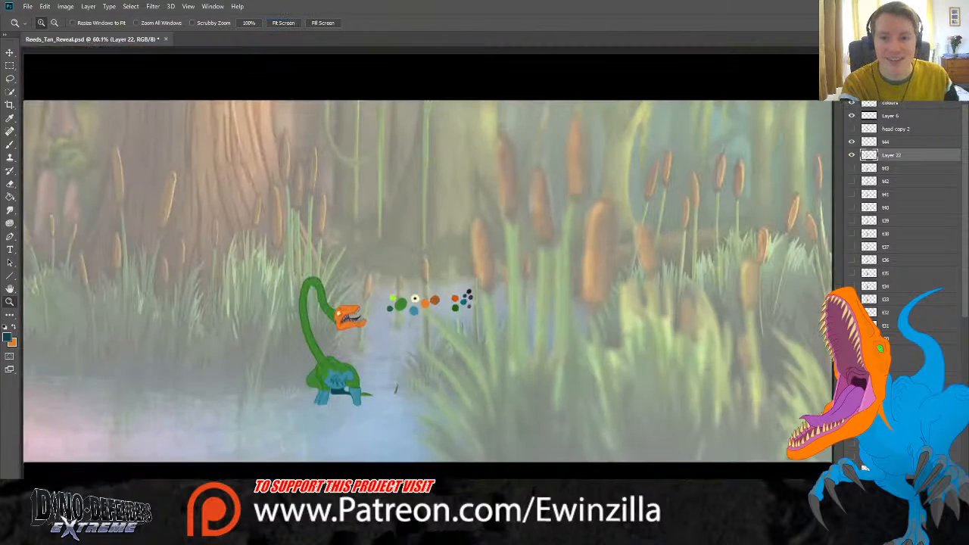
{"action": "left_click", "coordinate": [894, 144], "text": "shift"}
{"action": "key", "text": "ctrl+e"}
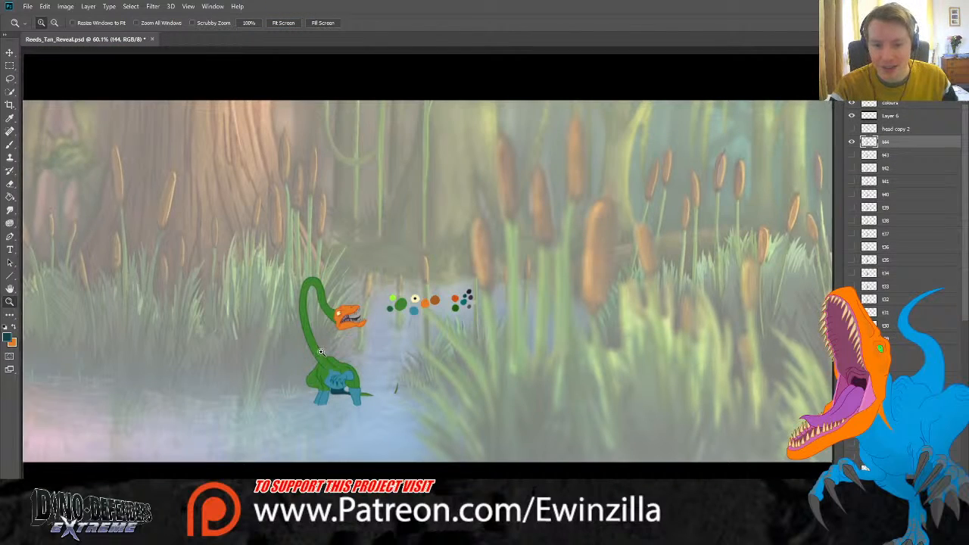
Step: Compare frames t43 and t44 at 100% zoom by repeatedly switching their visibility to check the motion
{"action": "key", "text": "ctrl+1"}
{"action": "left_click", "coordinate": [851, 155]}
{"action": "left_click", "coordinate": [851, 142]}
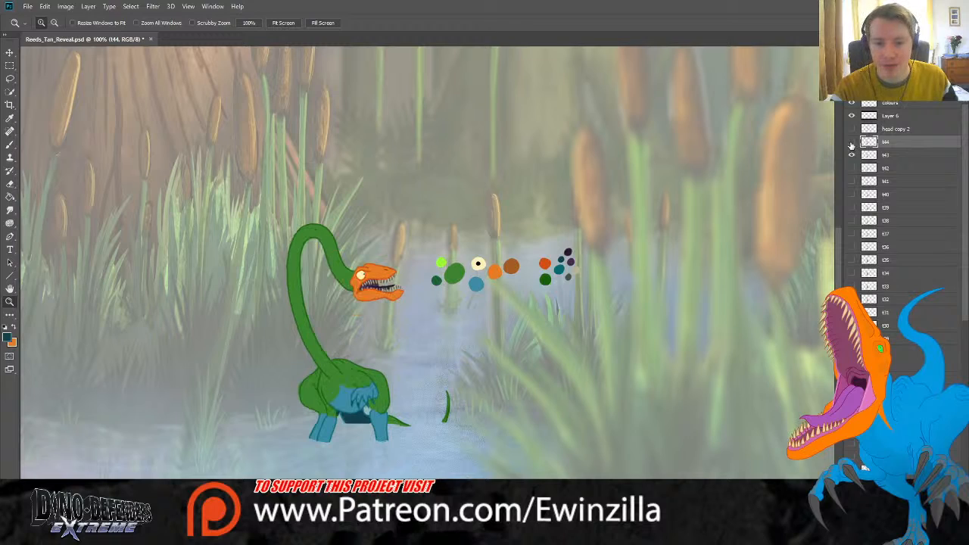
{"action": "left_click", "coordinate": [850, 143]}
{"action": "left_click", "coordinate": [850, 143]}
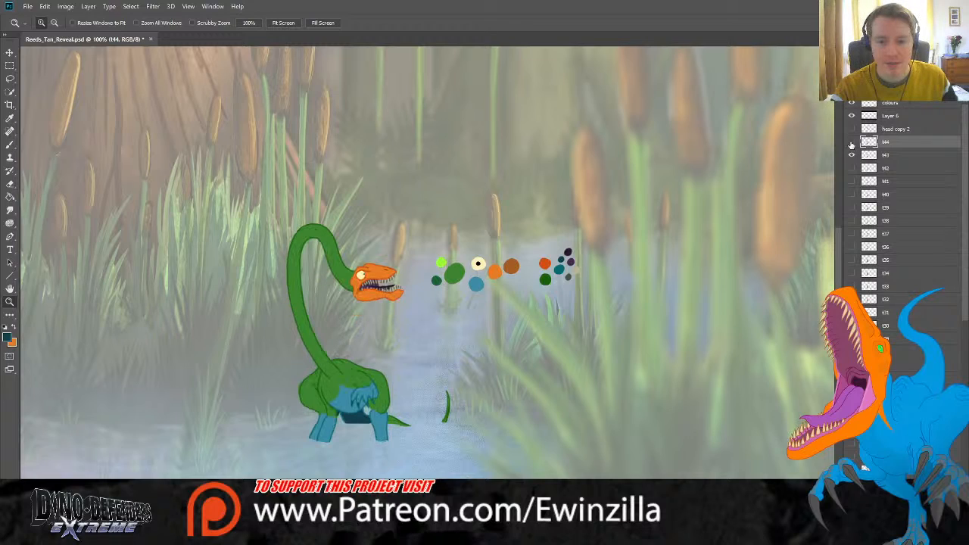
{"action": "left_click", "coordinate": [851, 142]}
{"action": "left_click", "coordinate": [851, 142]}
{"action": "left_click", "coordinate": [851, 142]}
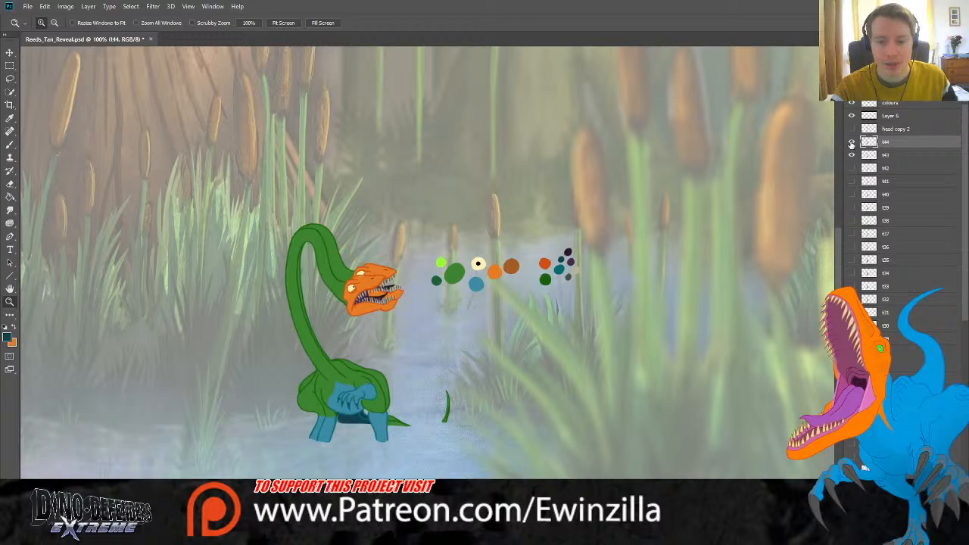
{"action": "left_click", "coordinate": [850, 142]}
{"action": "left_click", "coordinate": [851, 142]}
{"action": "left_click", "coordinate": [851, 142]}
{"action": "left_click", "coordinate": [850, 142]}
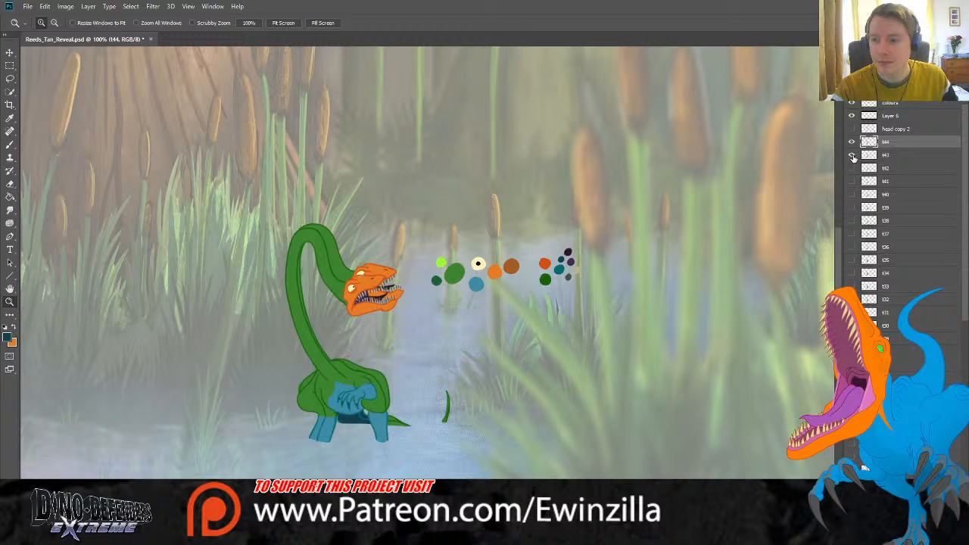
{"action": "left_click", "coordinate": [853, 155]}
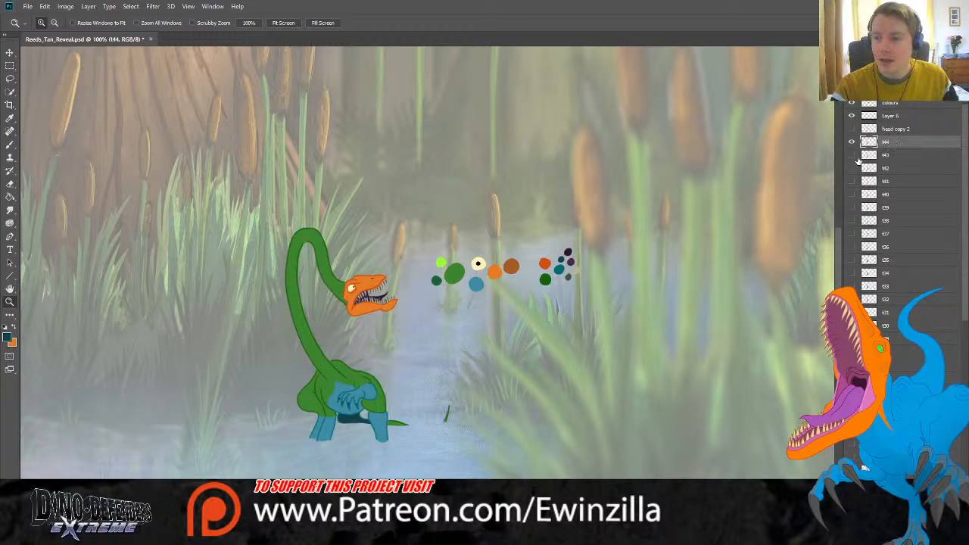
{"action": "left_click", "coordinate": [852, 151]}
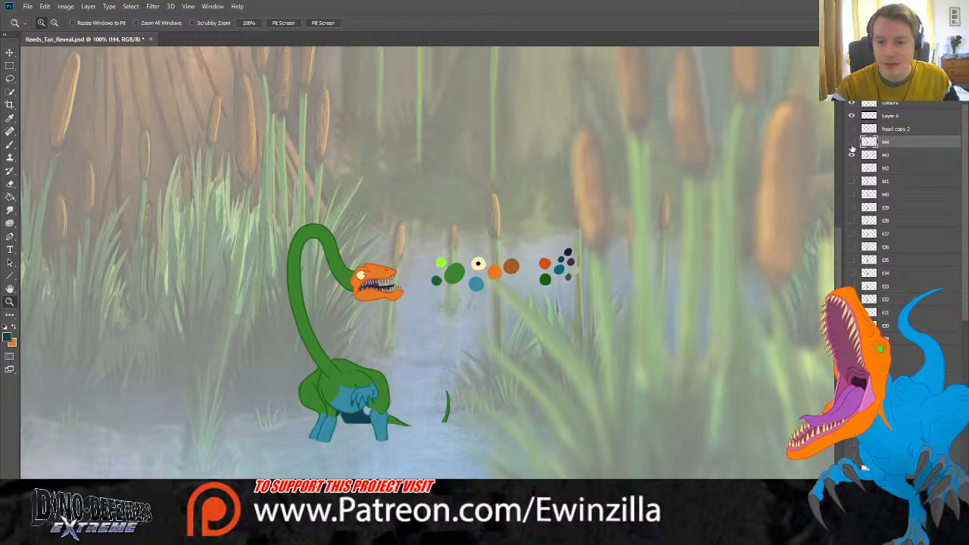
{"action": "left_click", "coordinate": [899, 157]}
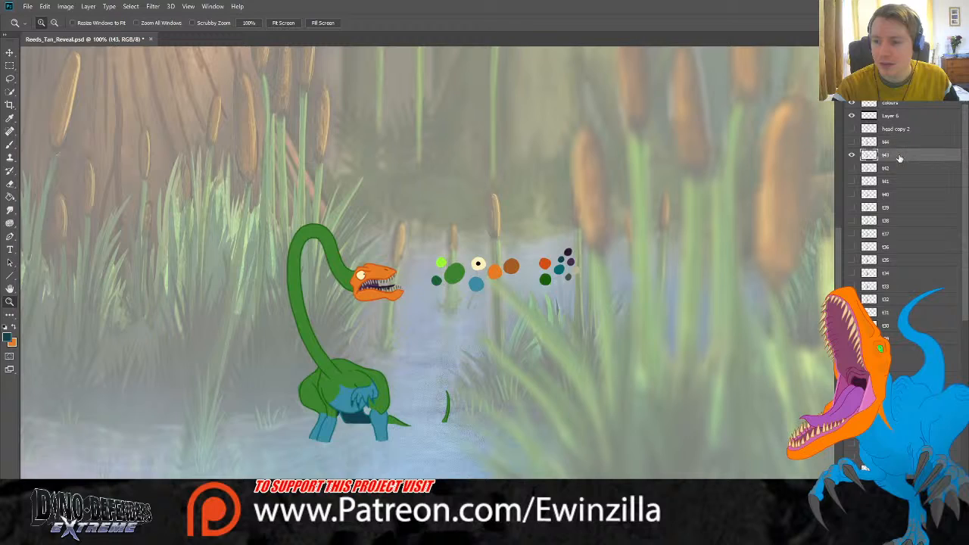
{"action": "left_click", "coordinate": [10, 78]}
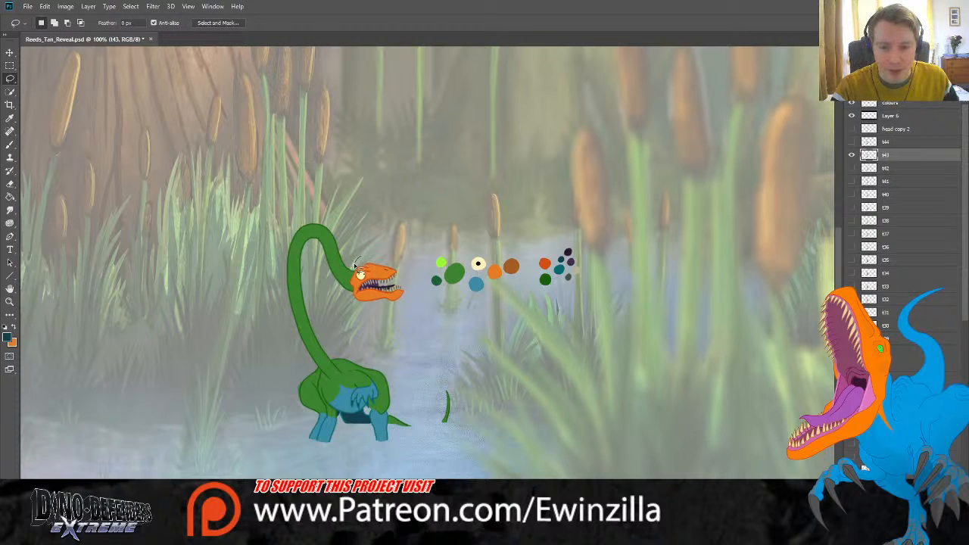
{"action": "mouse_move", "coordinate": [357, 262]}
{"action": "left_mouse_down"}
{"action": "mouse_move", "coordinate": [370, 316]}
{"action": "mouse_move", "coordinate": [405, 320]}
{"action": "left_mouse_up"}
Step: Show frame t44, outline the dinosaur's head with the Lasso and copy it to a new layer
{"action": "left_click", "coordinate": [849, 145]}
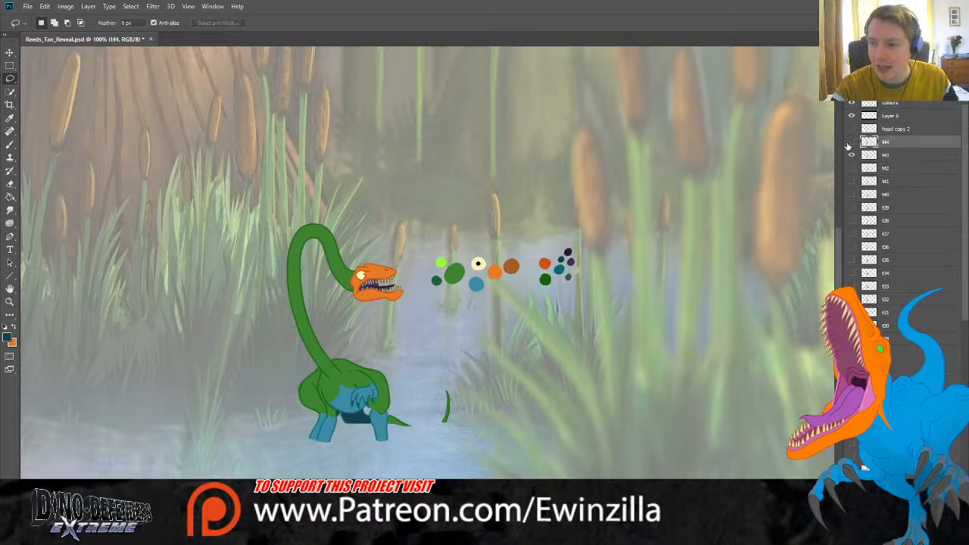
{"action": "left_click", "coordinate": [850, 142]}
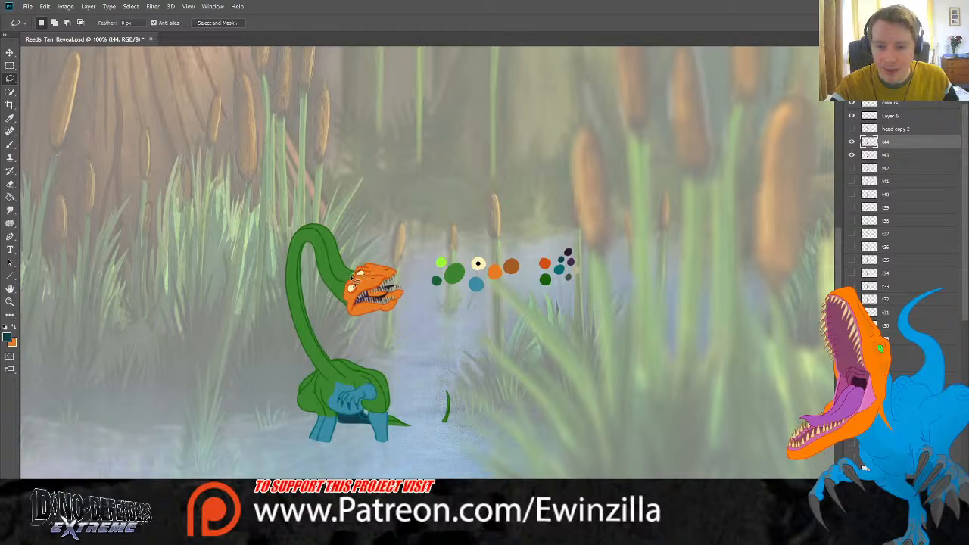
{"action": "mouse_move", "coordinate": [353, 279]}
{"action": "left_mouse_down"}
{"action": "mouse_move", "coordinate": [347, 311]}
{"action": "mouse_move", "coordinate": [418, 325]}
{"action": "mouse_move", "coordinate": [415, 273]}
{"action": "mouse_move", "coordinate": [377, 265]}
{"action": "mouse_move", "coordinate": [353, 277]}
{"action": "left_mouse_up"}
{"action": "key", "text": "ctrl+j"}
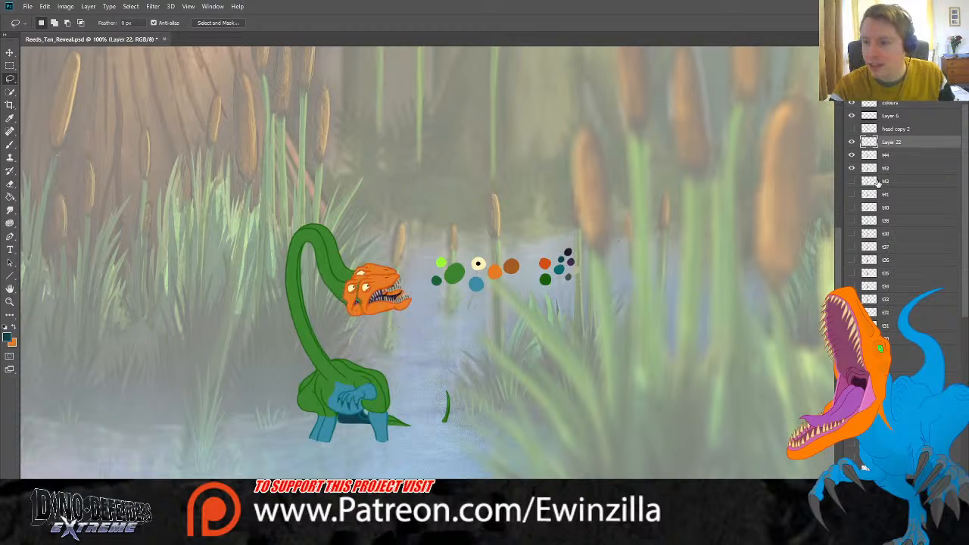
Step: Hide frame t43, reduce t44's opacity to 30% as a reference, and reselect the head copy's layer
{"action": "left_click", "coordinate": [851, 167]}
{"action": "left_click", "coordinate": [897, 155]}
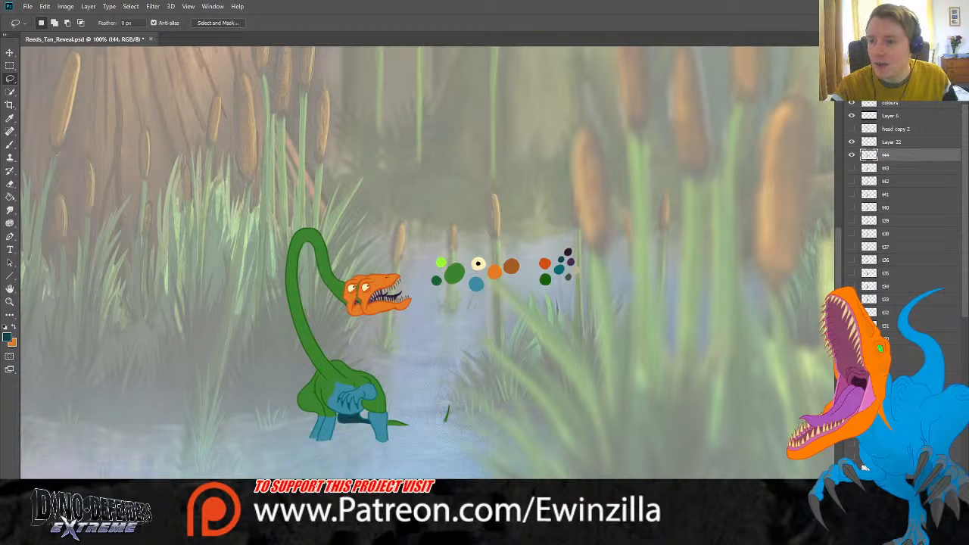
{"action": "key", "text": "3"}
{"action": "left_click", "coordinate": [895, 142]}
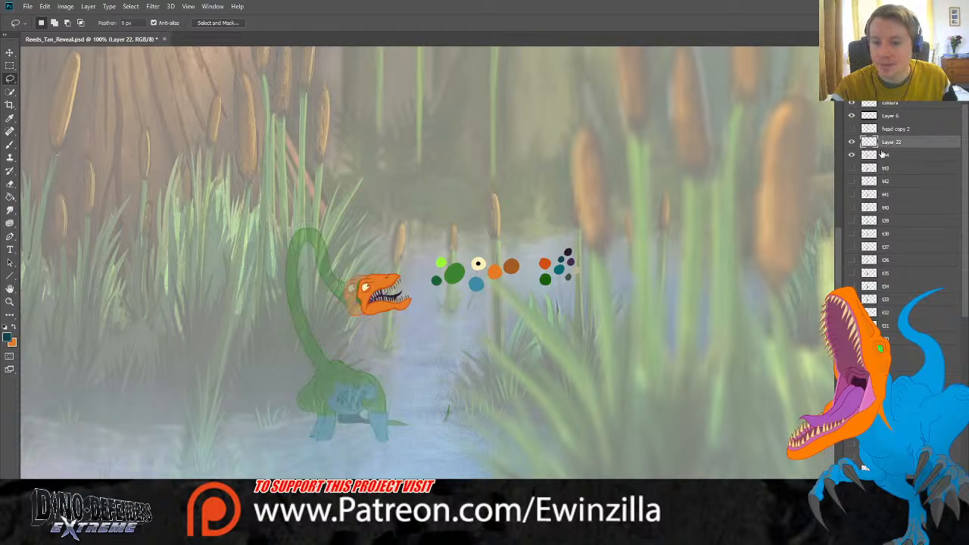
Step: Move the copied head back over the faded one, slightly behind it, and rotate it about 7.8 degrees clockwise
{"action": "left_click", "coordinate": [10, 300]}
{"action": "left_click", "coordinate": [322, 321]}
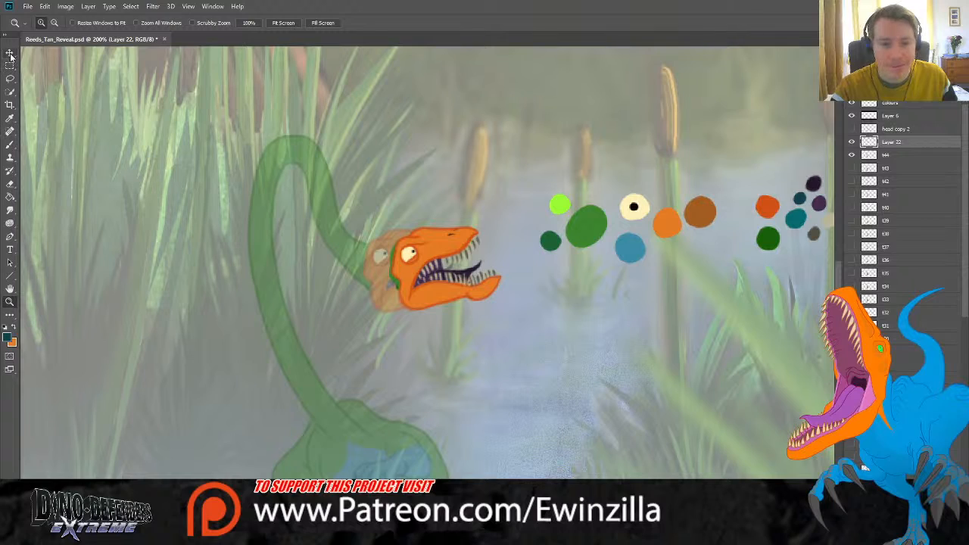
{"action": "left_click", "coordinate": [10, 54]}
{"action": "left_click_drag", "start_coordinate": [469, 256], "coordinate": [411, 258]}
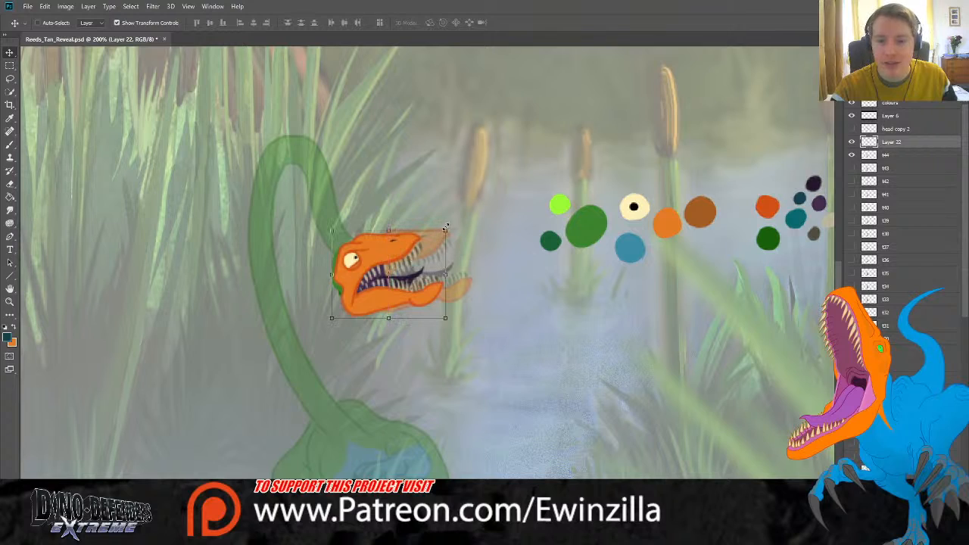
{"action": "left_click_drag", "start_coordinate": [450, 223], "coordinate": [456, 231]}
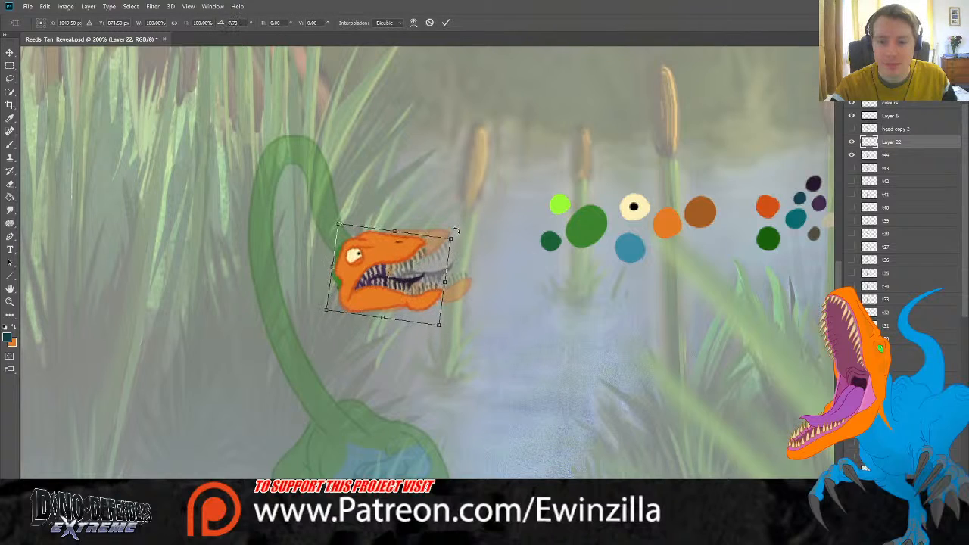
{"action": "key", "text": "m"}
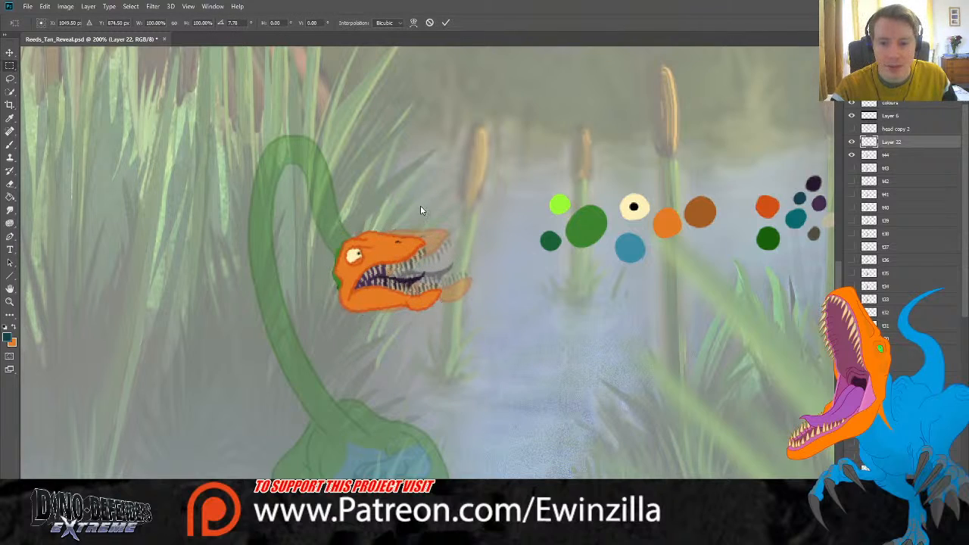
Step: Lasso the copied head's lower jaw and rotate it about 3.7 degrees clockwise around the jaw hinge to open the mouth
{"action": "left_click", "coordinate": [10, 288]}
{"action": "key", "text": "ctrl+plus"}
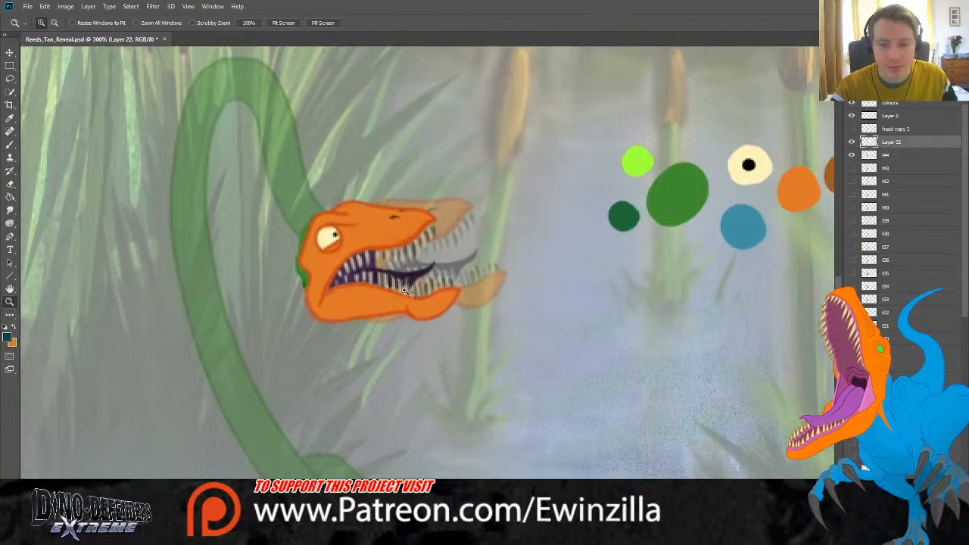
{"action": "left_click", "coordinate": [10, 79]}
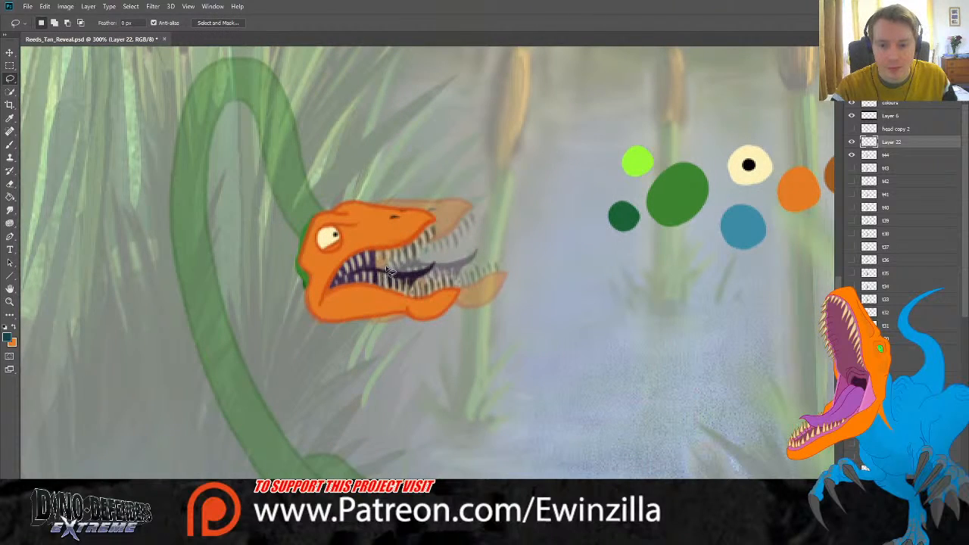
{"action": "mouse_move", "coordinate": [387, 266]}
{"action": "left_mouse_down"}
{"action": "mouse_move", "coordinate": [334, 286]}
{"action": "mouse_move", "coordinate": [315, 310]}
{"action": "mouse_move", "coordinate": [315, 331]}
{"action": "mouse_move", "coordinate": [382, 355]}
{"action": "mouse_move", "coordinate": [463, 361]}
{"action": "left_mouse_up"}
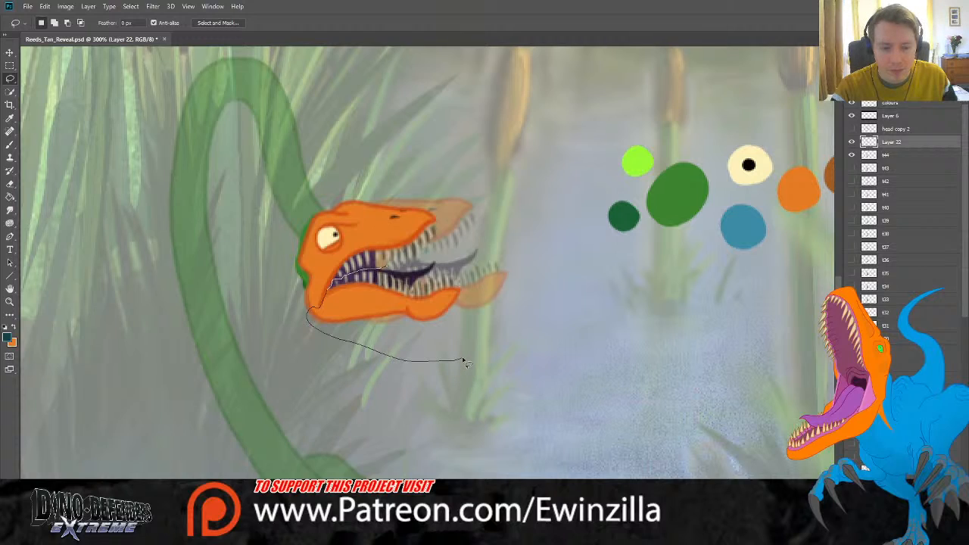
{"action": "mouse_move", "coordinate": [465, 361]}
{"action": "left_mouse_down"}
{"action": "mouse_move", "coordinate": [494, 292]}
{"action": "mouse_move", "coordinate": [469, 248]}
{"action": "mouse_move", "coordinate": [430, 259]}
{"action": "left_mouse_up"}
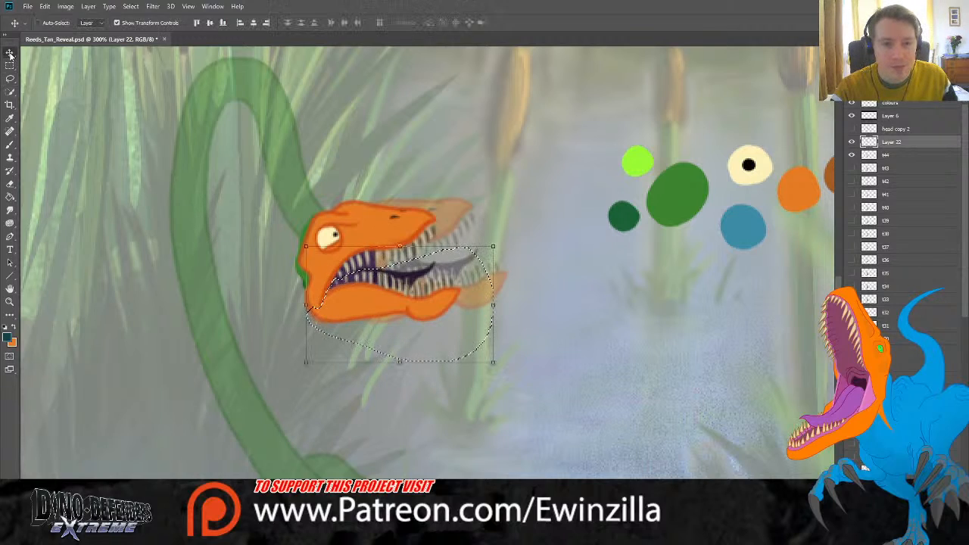
{"action": "key", "text": "ctrl+t"}
{"action": "left_click_drag", "start_coordinate": [330, 306], "coordinate": [331, 311]}
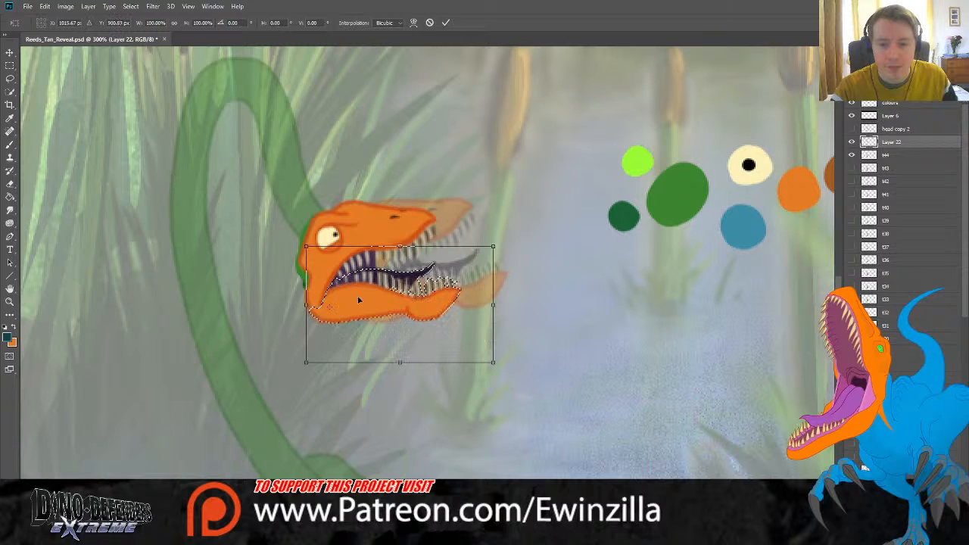
{"action": "left_click_drag", "start_coordinate": [518, 208], "coordinate": [522, 221]}
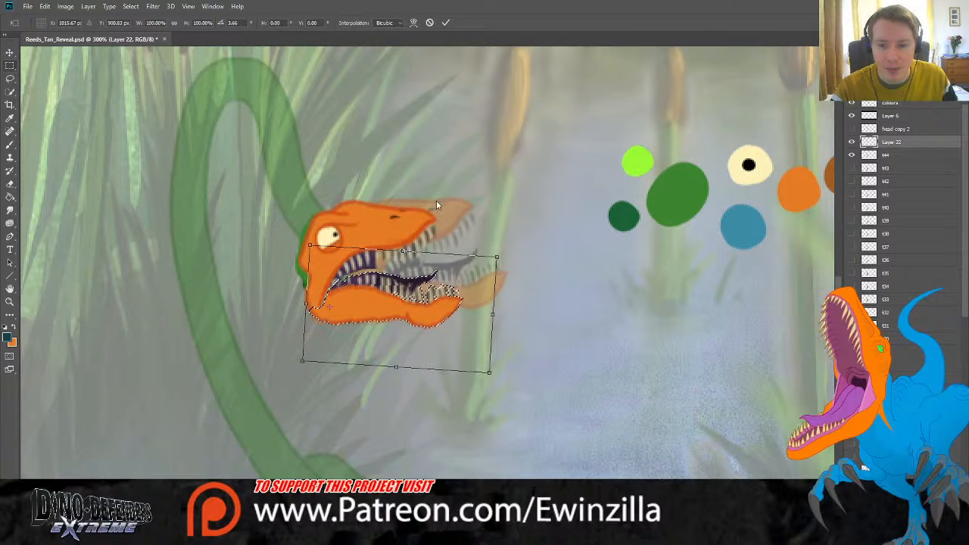
{"action": "key", "text": "Return"}
Step: Smudge away the green at the back of the head copy, then reshape the mouth interior and tongue
{"action": "left_click", "coordinate": [11, 210]}
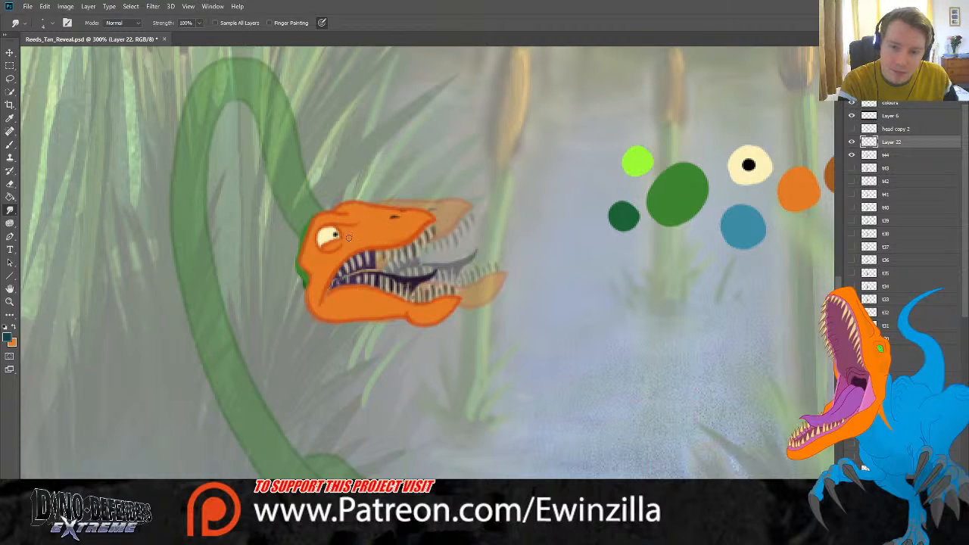
{"action": "mouse_move", "coordinate": [308, 212]}
{"action": "left_mouse_down"}
{"action": "mouse_move", "coordinate": [294, 255]}
{"action": "mouse_move", "coordinate": [304, 285]}
{"action": "mouse_move", "coordinate": [297, 252]}
{"action": "left_mouse_up"}
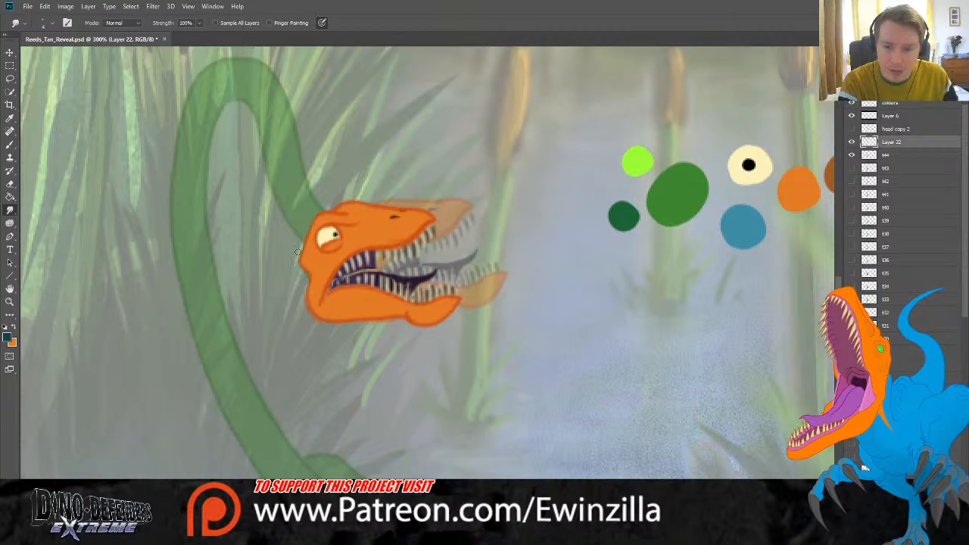
{"action": "left_click_drag", "start_coordinate": [369, 267], "coordinate": [344, 282]}
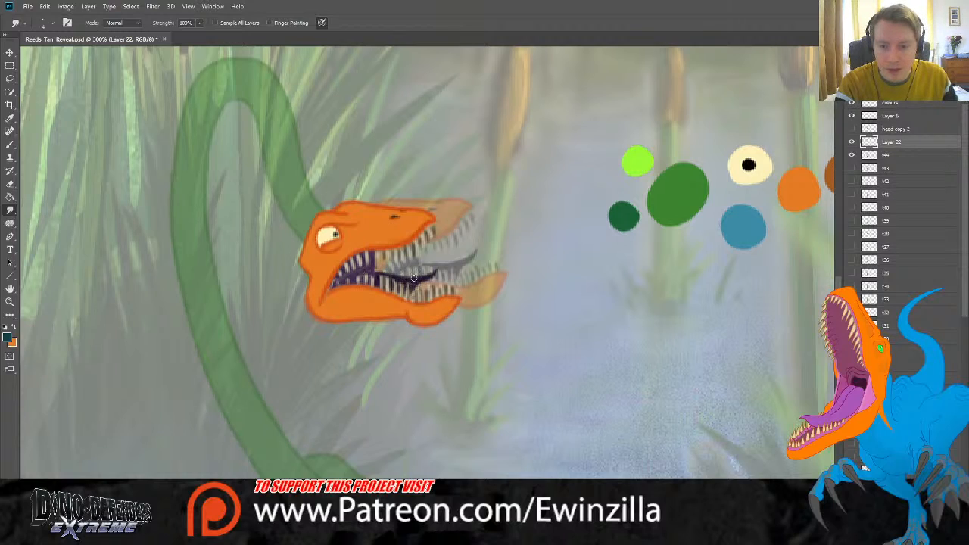
{"action": "mouse_move", "coordinate": [414, 279]}
{"action": "left_mouse_down"}
{"action": "mouse_move", "coordinate": [372, 272]}
{"action": "mouse_move", "coordinate": [350, 281]}
{"action": "mouse_move", "coordinate": [430, 257]}
{"action": "mouse_move", "coordinate": [412, 274]}
{"action": "mouse_move", "coordinate": [399, 273]}
{"action": "mouse_move", "coordinate": [426, 265]}
{"action": "mouse_move", "coordinate": [432, 250]}
{"action": "mouse_move", "coordinate": [432, 276]}
{"action": "left_mouse_up"}
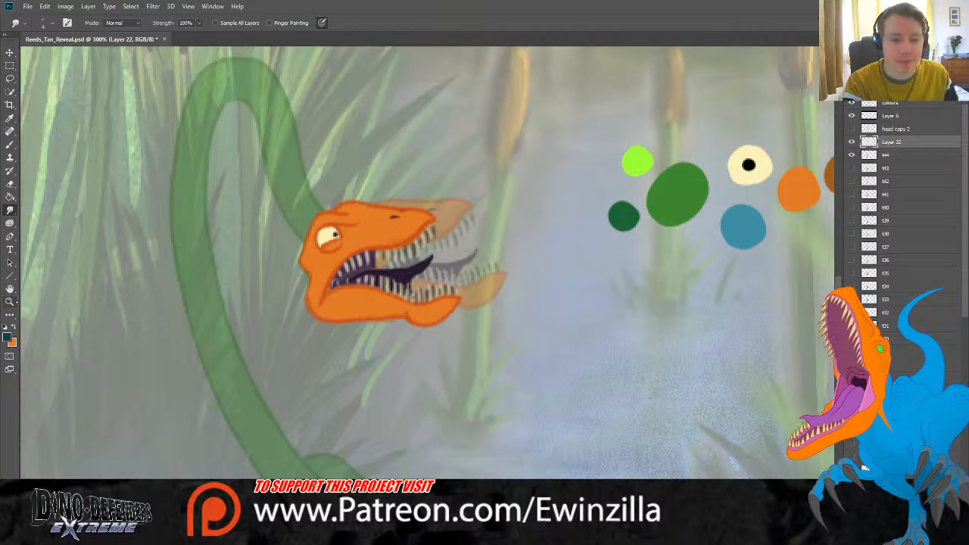
Step: Fit the whole scene in view and rename the new head layer t45
{"action": "left_click", "coordinate": [10, 302]}
{"action": "key", "text": "ctrl+0"}
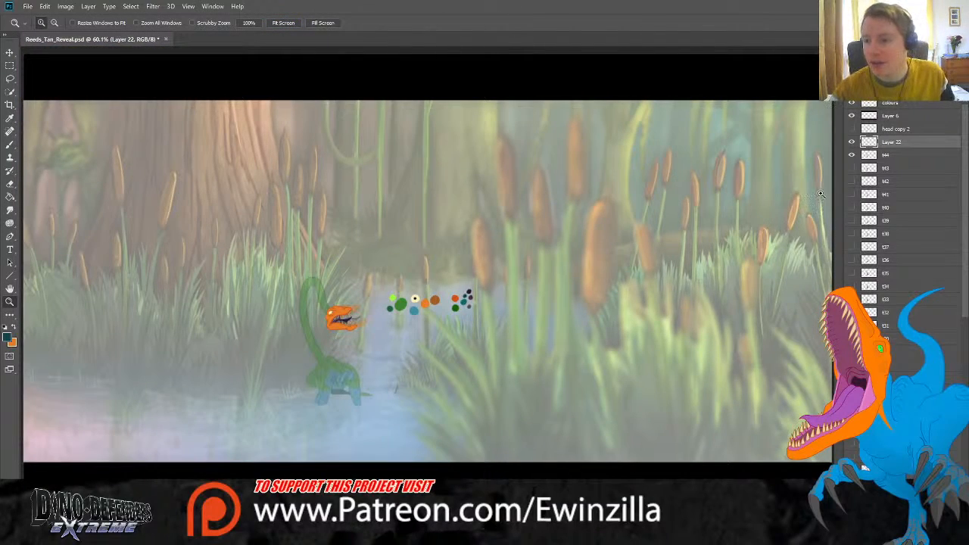
{"action": "double_click", "coordinate": [893, 141]}
{"action": "type", "text": "t45"}
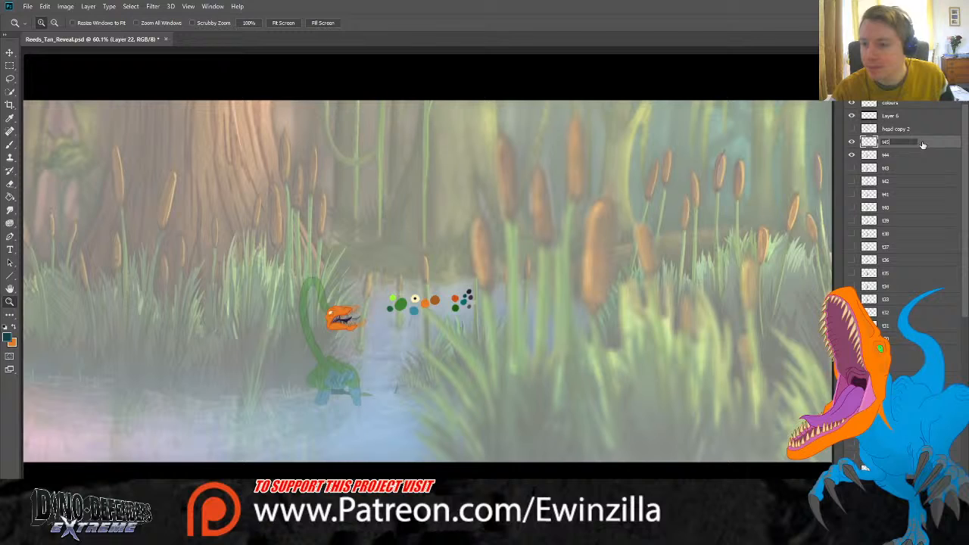
Step: Confirm the t45 layer name, create a new empty layer and place it directly beneath t45
{"action": "key", "text": "Return"}
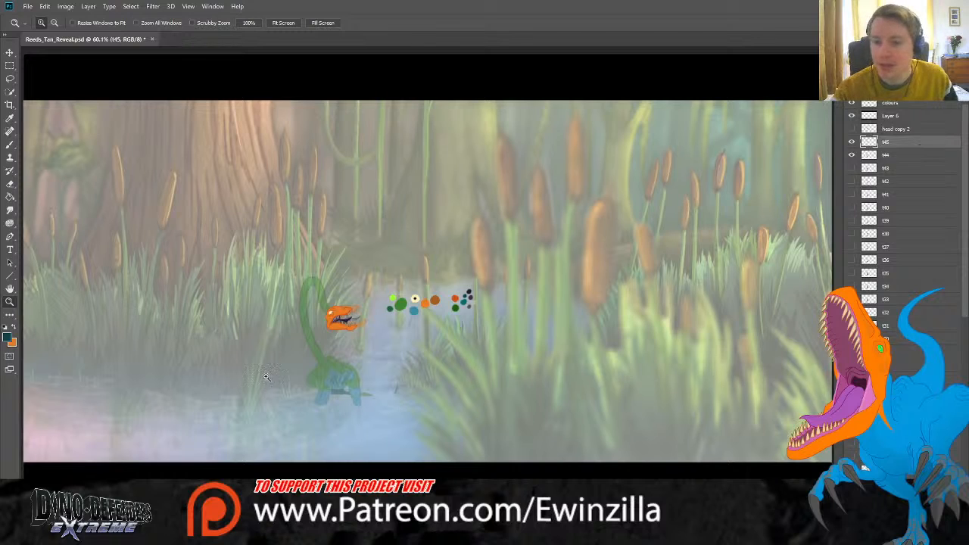
{"action": "left_click", "coordinate": [333, 359]}
{"action": "left_click", "coordinate": [334, 358]}
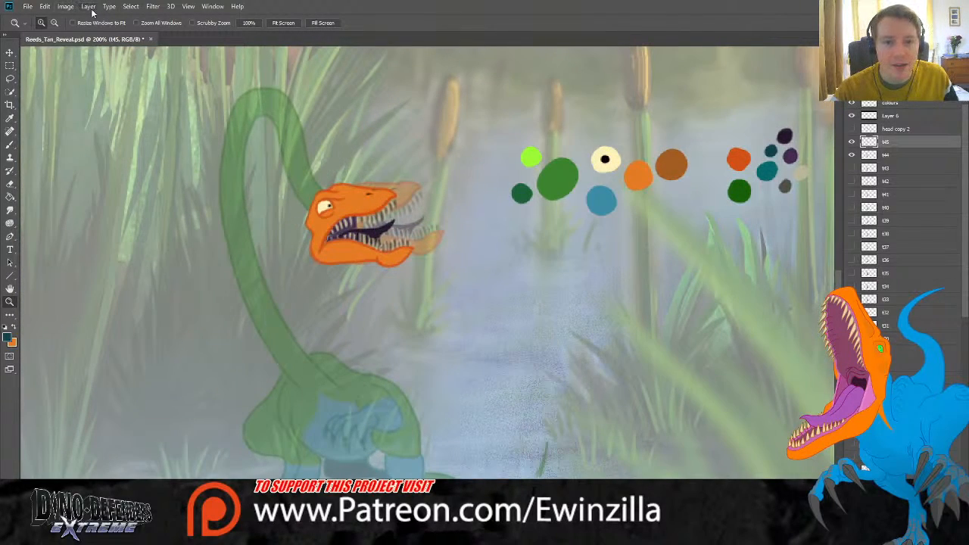
{"action": "left_click", "coordinate": [93, 11]}
{"action": "left_click", "coordinate": [226, 20]}
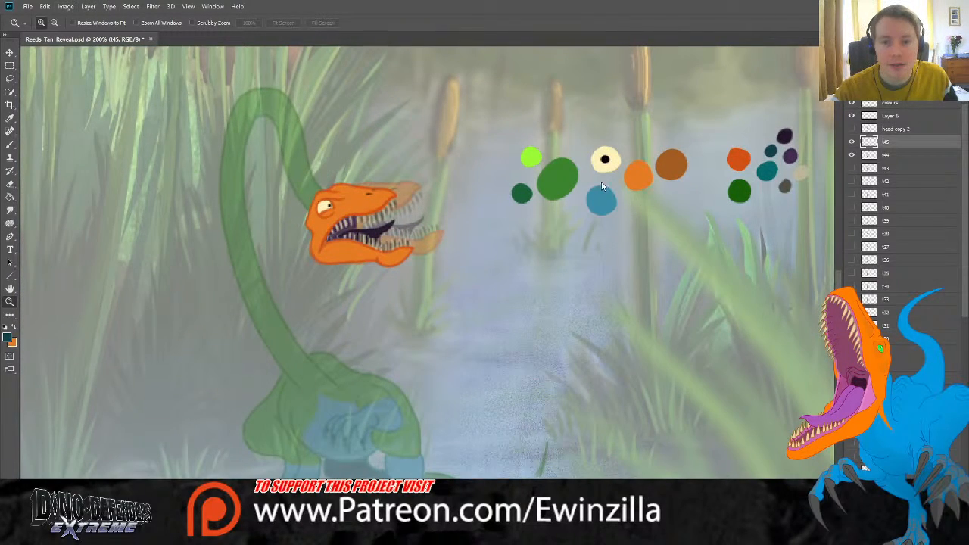
{"action": "left_click", "coordinate": [676, 249]}
{"action": "left_click_drag", "start_coordinate": [896, 147], "coordinate": [892, 157]}
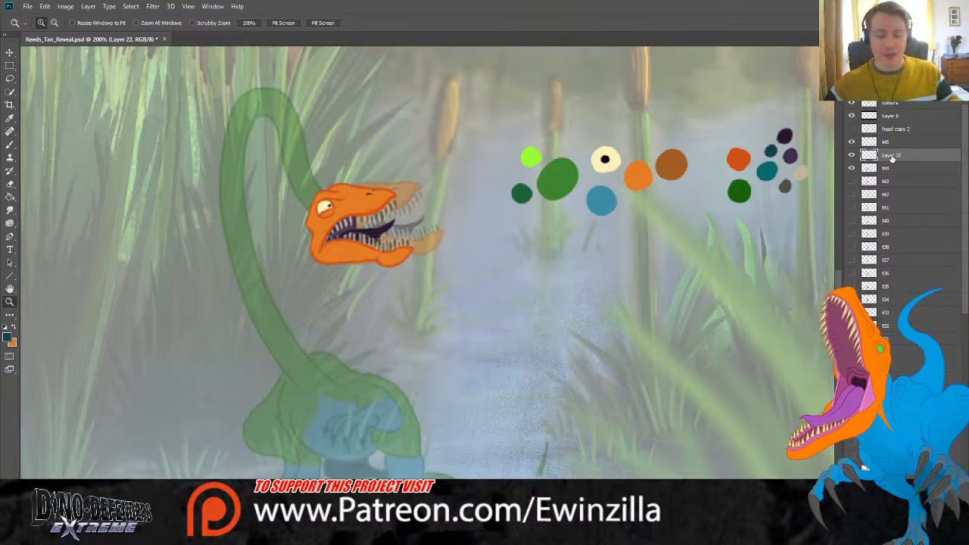
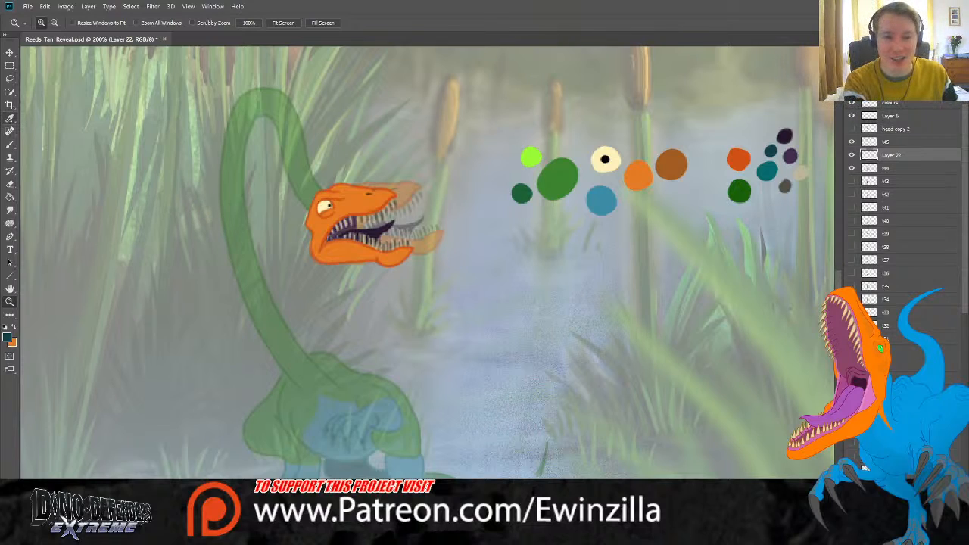
Step: Sample the dark green palette swatch and brush the outlines of the curved neck from the head down to the body
{"action": "left_click", "coordinate": [10, 119]}
{"action": "left_click", "coordinate": [740, 193]}
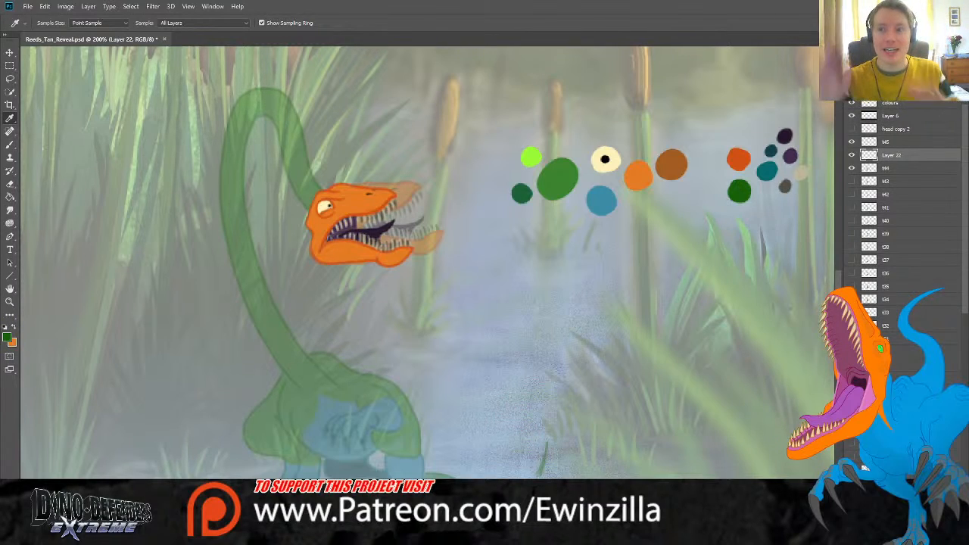
{"action": "key", "text": "b"}
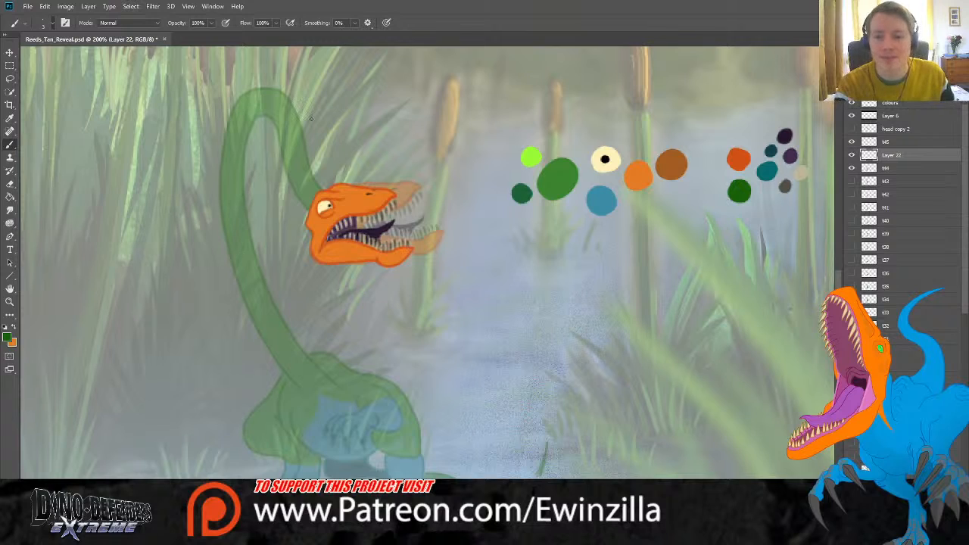
{"action": "mouse_move", "coordinate": [838, 279]}
{"action": "left_mouse_down"}
{"action": "mouse_move", "coordinate": [838, 299]}
{"action": "mouse_move", "coordinate": [838, 282]}
{"action": "left_mouse_up"}
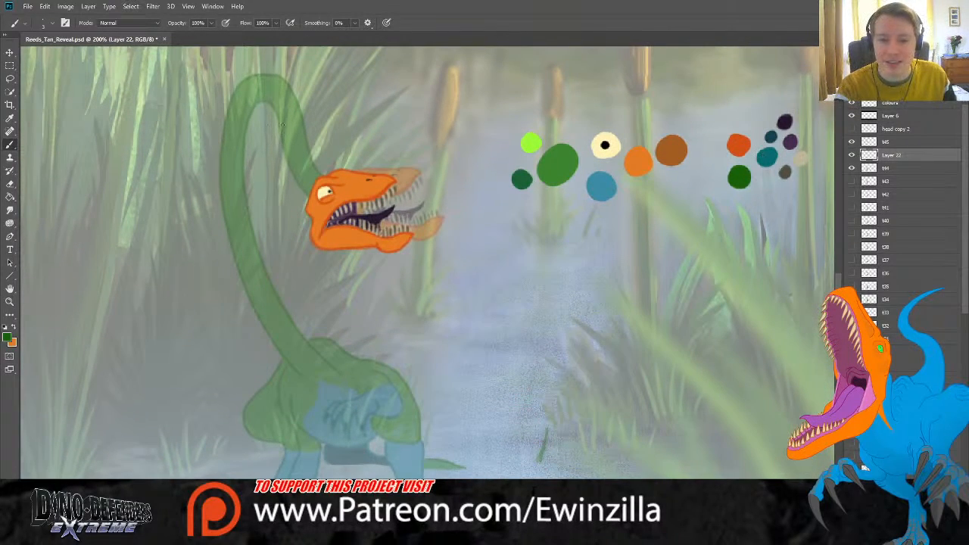
{"action": "mouse_move", "coordinate": [324, 177]}
{"action": "left_mouse_down"}
{"action": "mouse_move", "coordinate": [297, 175]}
{"action": "mouse_move", "coordinate": [283, 154]}
{"action": "mouse_move", "coordinate": [270, 84]}
{"action": "mouse_move", "coordinate": [244, 84]}
{"action": "mouse_move", "coordinate": [224, 143]}
{"action": "mouse_move", "coordinate": [232, 266]}
{"action": "mouse_move", "coordinate": [281, 356]}
{"action": "mouse_move", "coordinate": [315, 392]}
{"action": "left_mouse_up"}
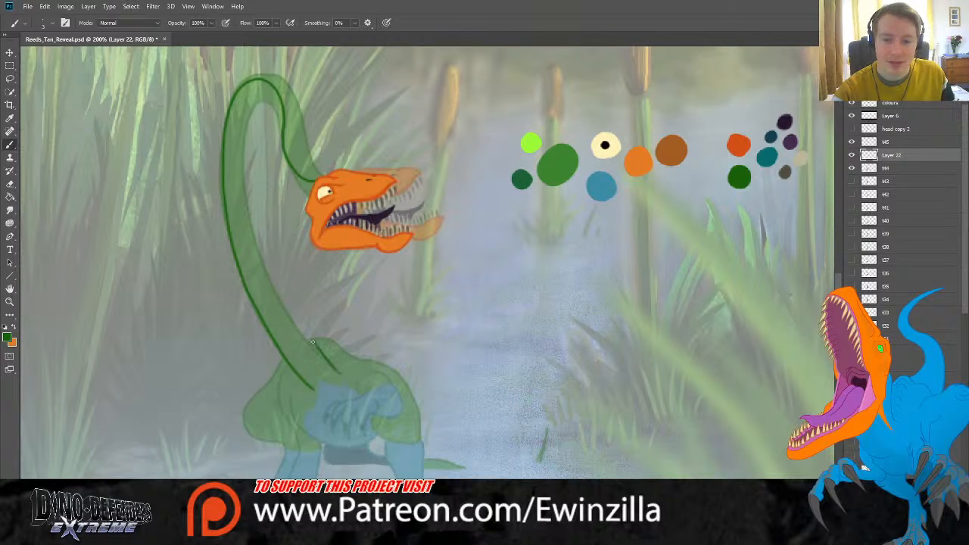
{"action": "mouse_move", "coordinate": [340, 371]}
{"action": "left_mouse_down"}
{"action": "mouse_move", "coordinate": [289, 319]}
{"action": "mouse_move", "coordinate": [261, 262]}
{"action": "mouse_move", "coordinate": [246, 162]}
{"action": "mouse_move", "coordinate": [267, 115]}
{"action": "mouse_move", "coordinate": [253, 112]}
{"action": "mouse_move", "coordinate": [271, 194]}
{"action": "left_mouse_up"}
{"action": "key", "text": "ctrl+z"}
{"action": "mouse_move", "coordinate": [256, 118]}
{"action": "left_mouse_down"}
{"action": "mouse_move", "coordinate": [269, 171]}
{"action": "mouse_move", "coordinate": [310, 221]}
{"action": "left_mouse_up"}
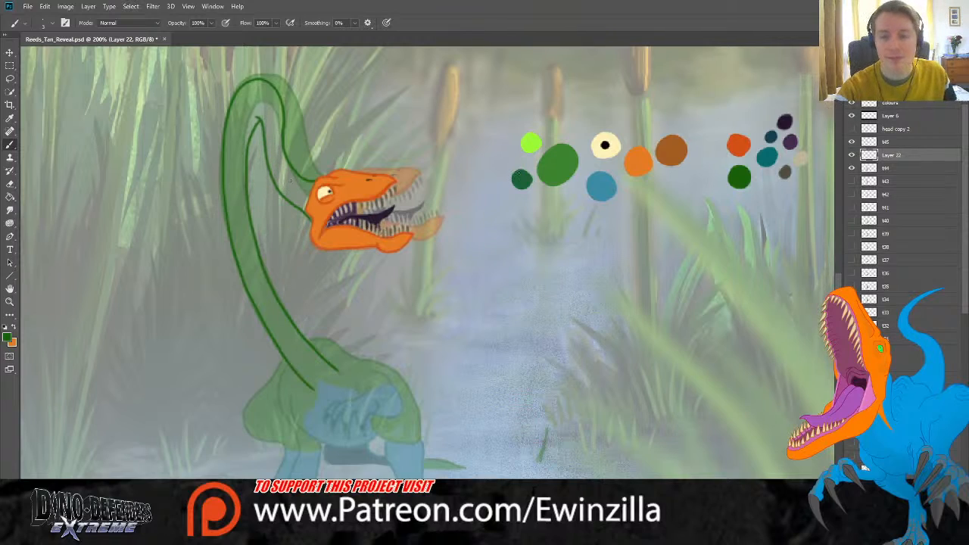
Step: Merge the neck outline layer with t45 and toggle the frame's visibility to compare it with t44
{"action": "left_click", "coordinate": [891, 144], "text": "shift"}
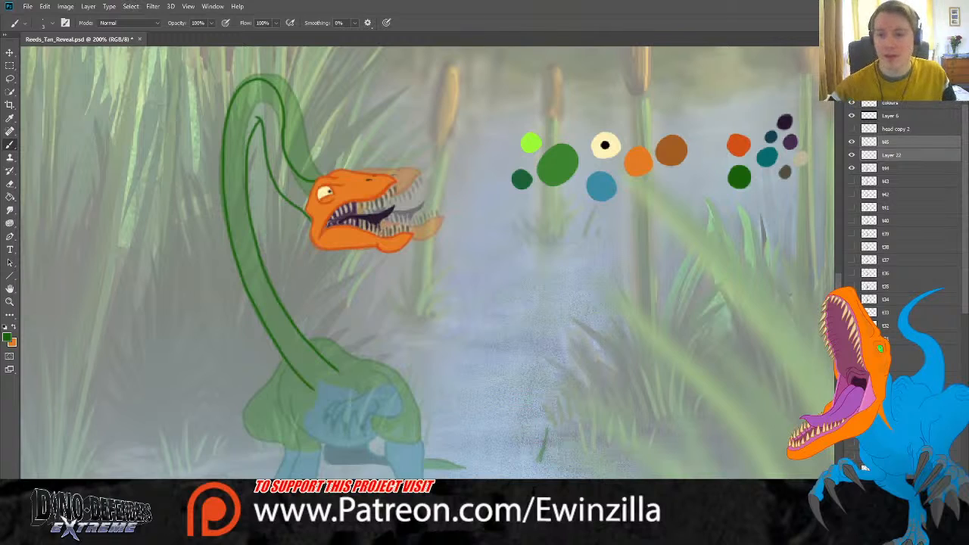
{"action": "key", "text": "ctrl+e"}
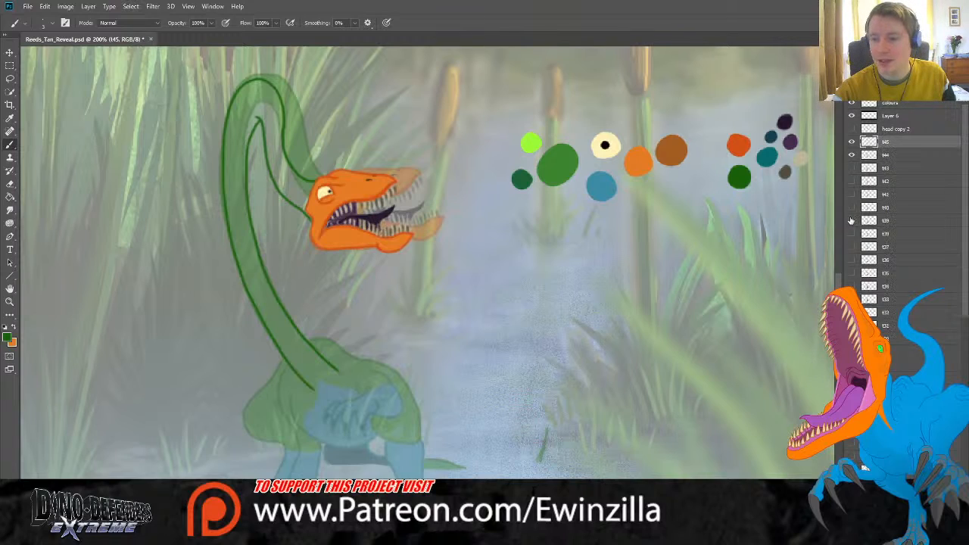
{"action": "left_click", "coordinate": [851, 142]}
{"action": "left_click", "coordinate": [850, 141]}
{"action": "left_click", "coordinate": [851, 141]}
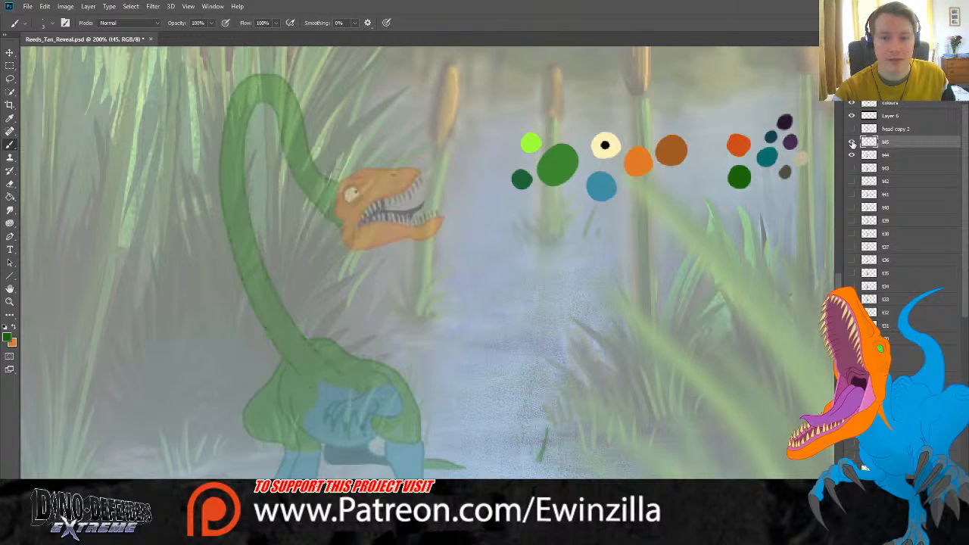
{"action": "left_click", "coordinate": [851, 141]}
{"action": "left_click", "coordinate": [851, 141]}
{"action": "left_click", "coordinate": [850, 142]}
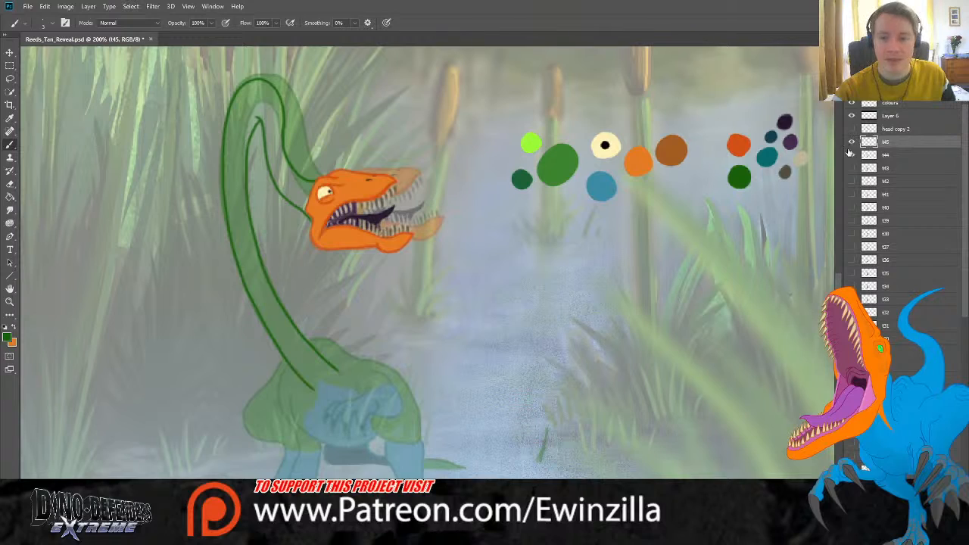
{"action": "left_click", "coordinate": [851, 155]}
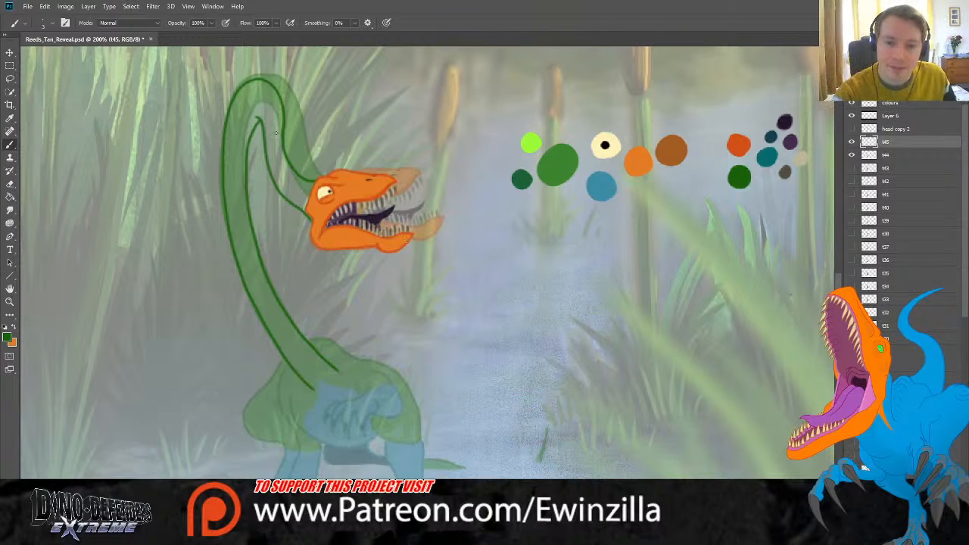
Step: Redraw the inner neck line below the top bend and smudge it into a clean curve
{"action": "mouse_move", "coordinate": [260, 121]}
{"action": "left_mouse_down"}
{"action": "mouse_move", "coordinate": [266, 175]}
{"action": "mouse_move", "coordinate": [305, 215]}
{"action": "mouse_move", "coordinate": [268, 178]}
{"action": "mouse_move", "coordinate": [257, 118]}
{"action": "left_mouse_up"}
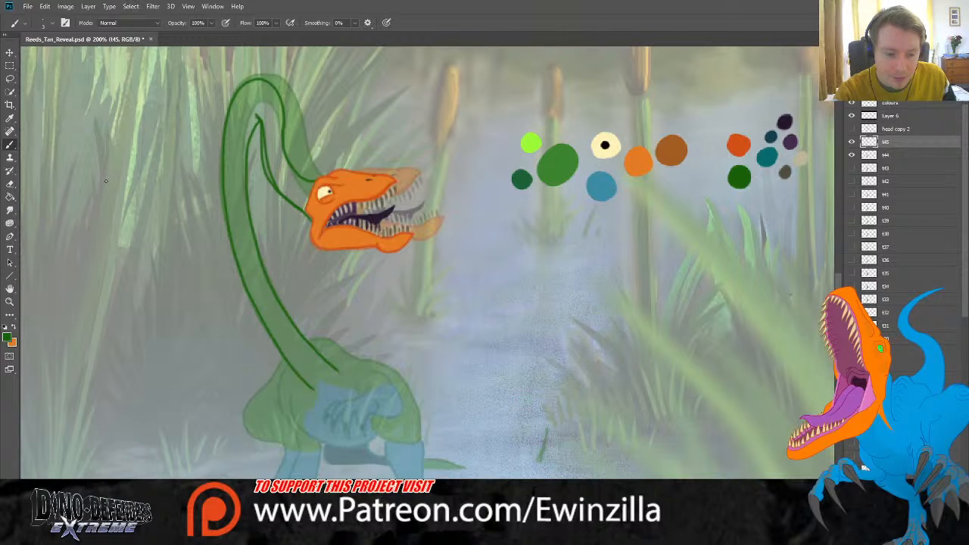
{"action": "left_click", "coordinate": [10, 209]}
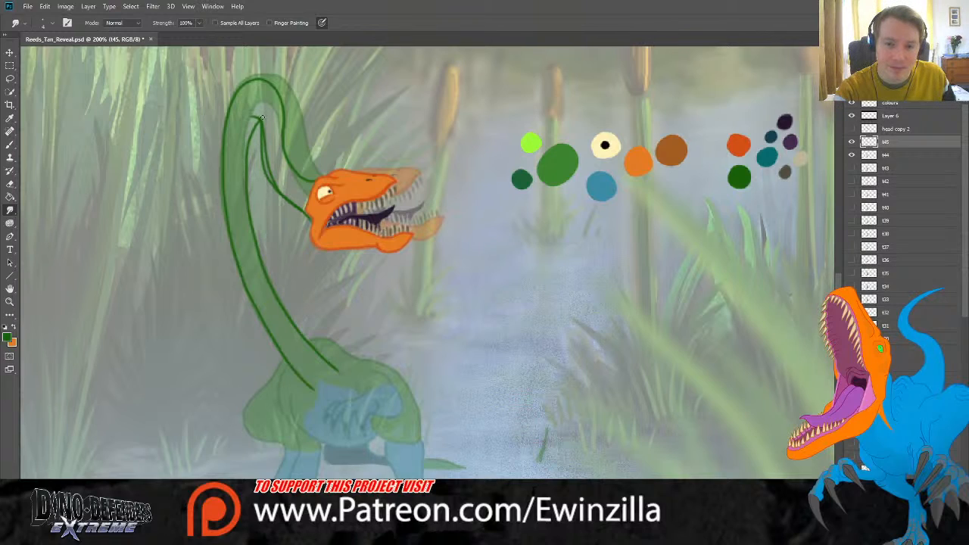
{"action": "mouse_move", "coordinate": [260, 113]}
{"action": "left_mouse_down"}
{"action": "mouse_move", "coordinate": [272, 177]}
{"action": "mouse_move", "coordinate": [268, 152]}
{"action": "mouse_move", "coordinate": [282, 186]}
{"action": "left_mouse_up"}
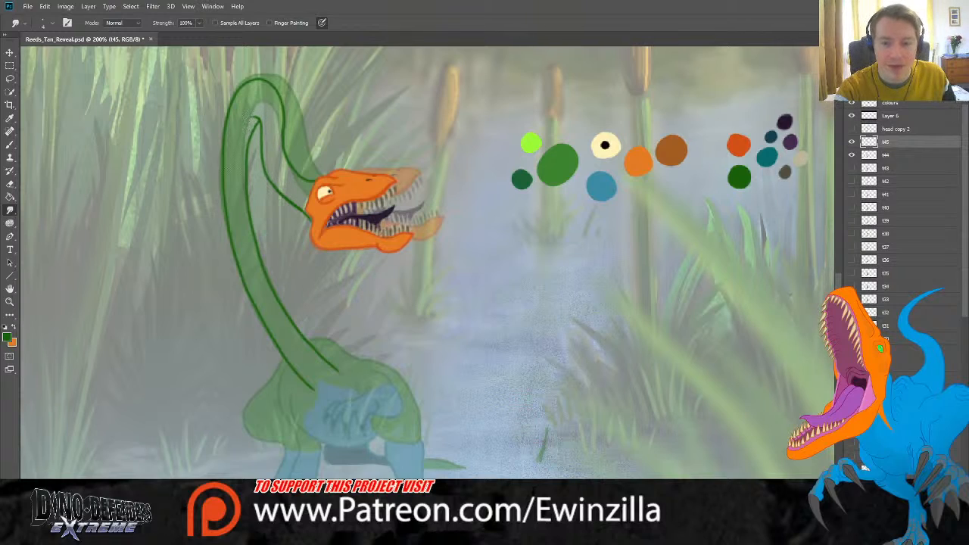
Step: Brush dark green lines for the shoulders, the back and the thigh nearest the water path
{"action": "key", "text": "b"}
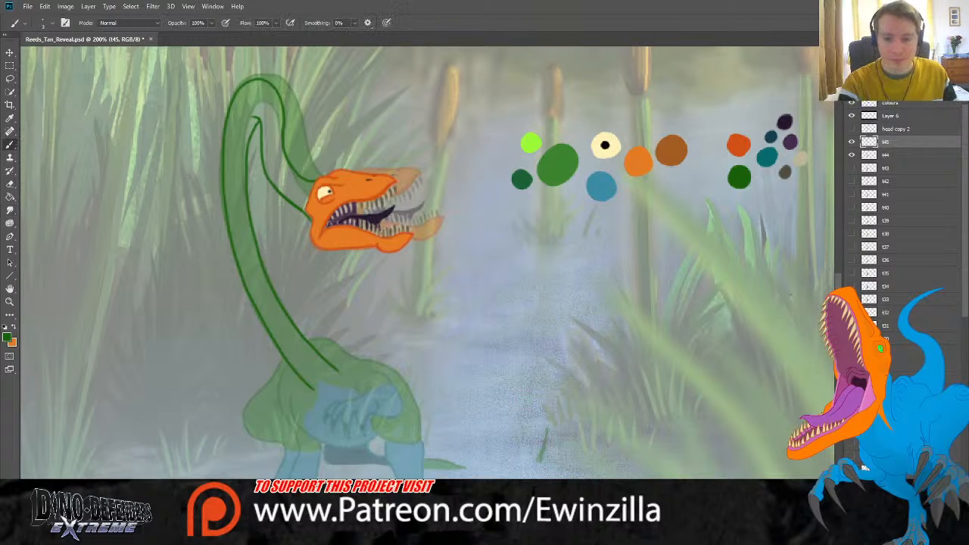
{"action": "mouse_move", "coordinate": [354, 391]}
{"action": "left_mouse_down"}
{"action": "mouse_move", "coordinate": [364, 406]}
{"action": "mouse_move", "coordinate": [384, 399]}
{"action": "left_mouse_up"}
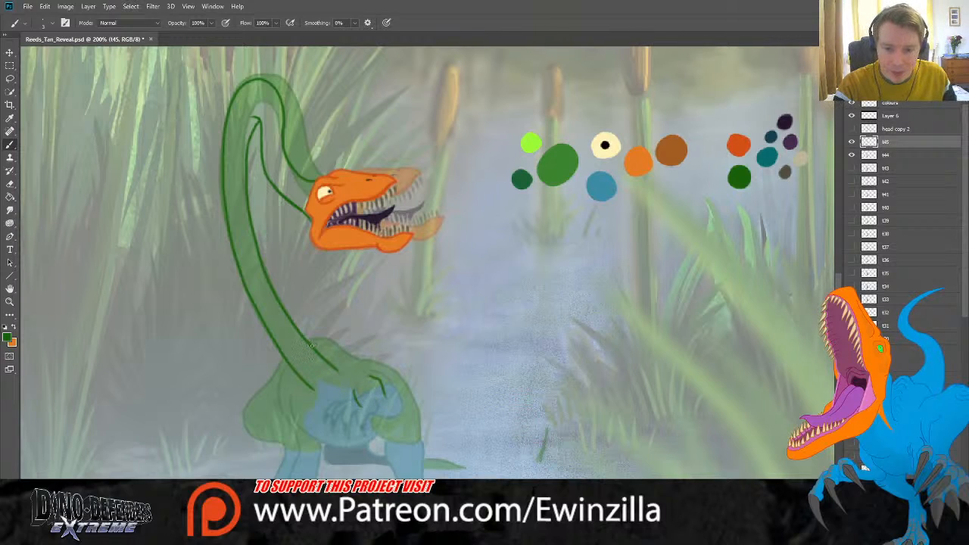
{"action": "mouse_move", "coordinate": [310, 343]}
{"action": "left_mouse_down"}
{"action": "mouse_move", "coordinate": [337, 348]}
{"action": "mouse_move", "coordinate": [397, 386]}
{"action": "mouse_move", "coordinate": [417, 423]}
{"action": "mouse_move", "coordinate": [414, 442]}
{"action": "mouse_move", "coordinate": [383, 440]}
{"action": "mouse_move", "coordinate": [371, 421]}
{"action": "left_mouse_up"}
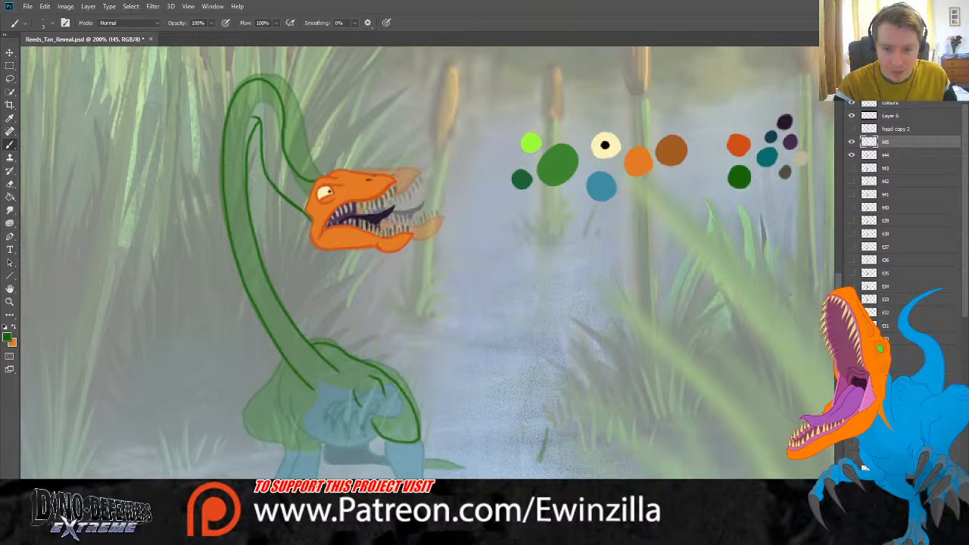
Step: Outline the belly edge and the other thigh in dark green, then draw the visible pieces of the tail
{"action": "mouse_move", "coordinate": [286, 364]}
{"action": "left_mouse_down"}
{"action": "mouse_move", "coordinate": [278, 400]}
{"action": "mouse_move", "coordinate": [298, 449]}
{"action": "left_mouse_up"}
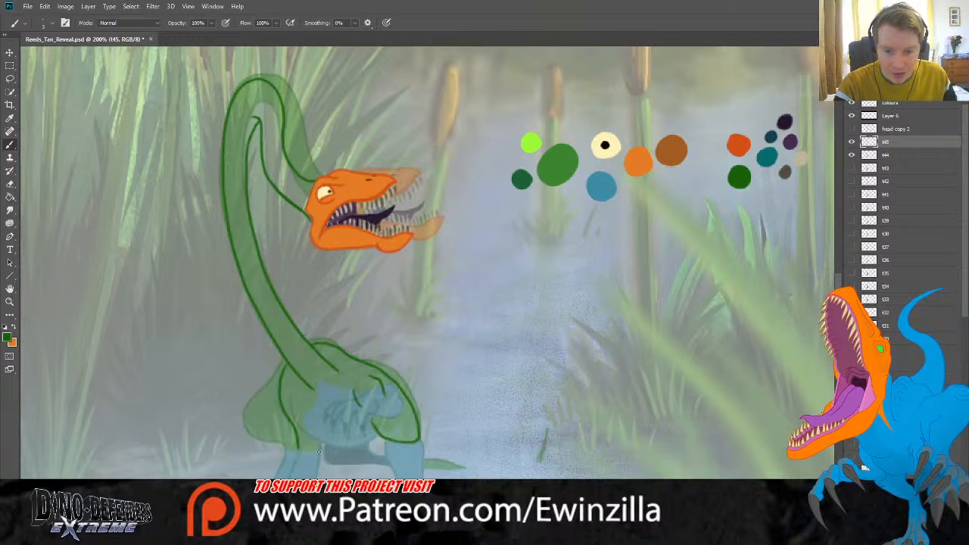
{"action": "left_click_drag", "start_coordinate": [287, 400], "coordinate": [318, 446]}
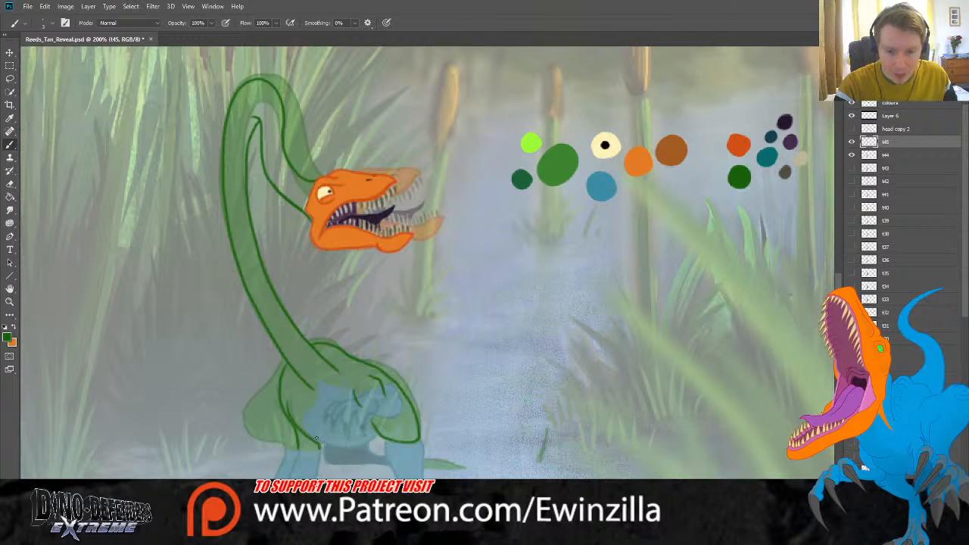
{"action": "key", "text": "ctrl+z"}
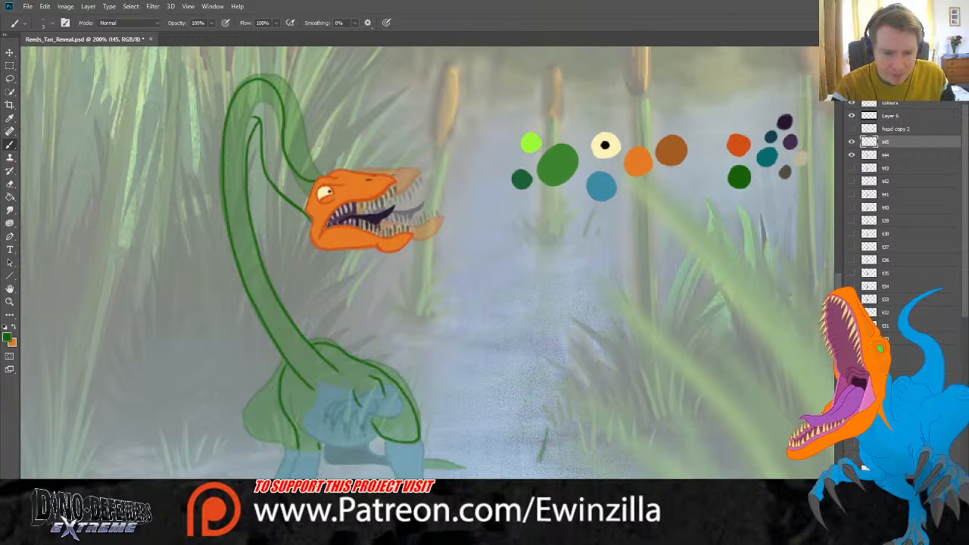
{"action": "mouse_move", "coordinate": [286, 391]}
{"action": "left_mouse_down"}
{"action": "mouse_move", "coordinate": [288, 416]}
{"action": "mouse_move", "coordinate": [318, 446]}
{"action": "left_mouse_up"}
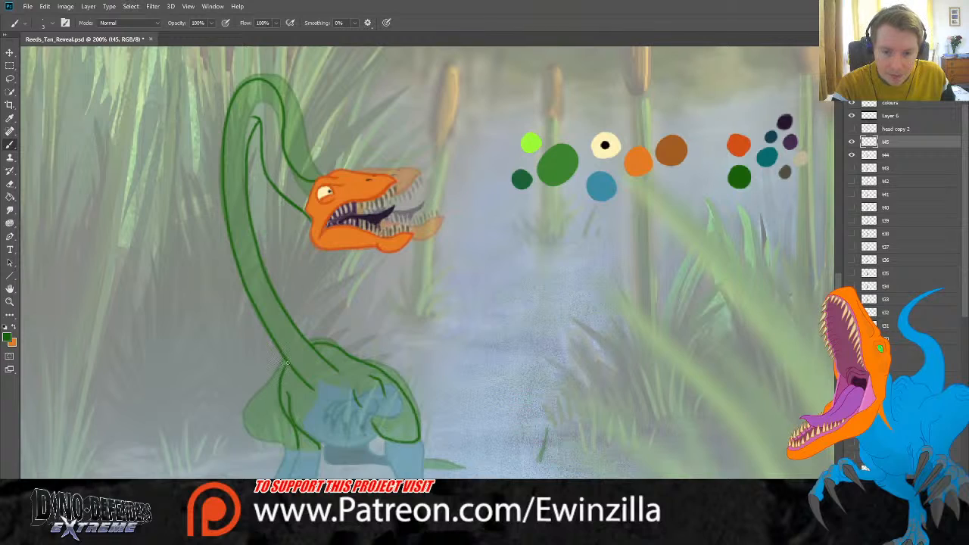
{"action": "mouse_move", "coordinate": [286, 369]}
{"action": "left_mouse_down"}
{"action": "mouse_move", "coordinate": [252, 407]}
{"action": "mouse_move", "coordinate": [259, 440]}
{"action": "mouse_move", "coordinate": [281, 445]}
{"action": "left_mouse_up"}
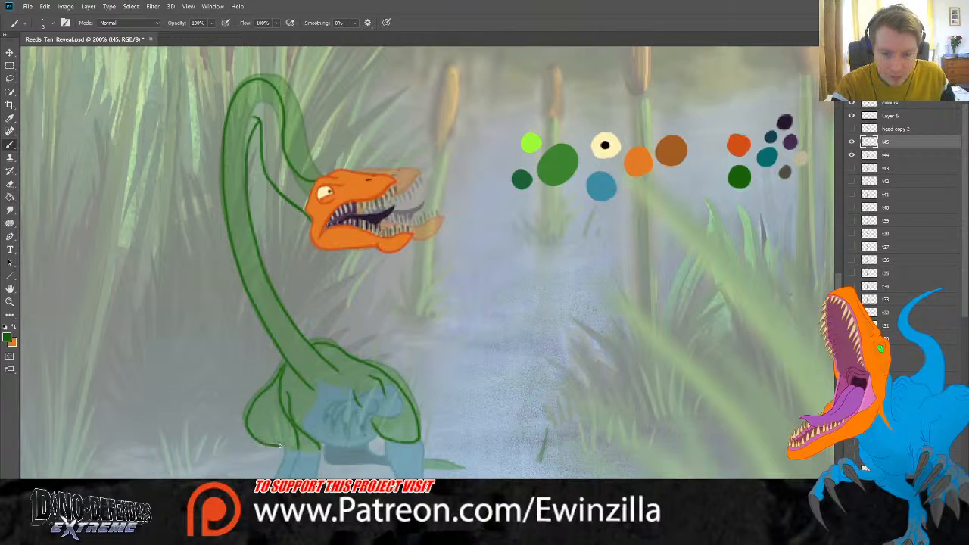
{"action": "key", "text": "ctrl+z"}
{"action": "mouse_move", "coordinate": [286, 366]}
{"action": "left_mouse_down"}
{"action": "mouse_move", "coordinate": [249, 409]}
{"action": "mouse_move", "coordinate": [250, 427]}
{"action": "mouse_move", "coordinate": [286, 450]}
{"action": "left_mouse_up"}
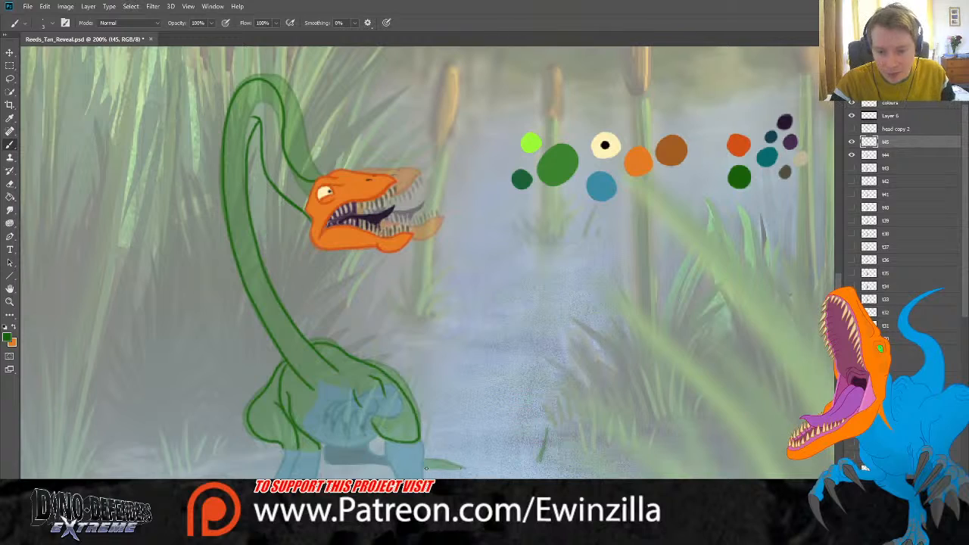
{"action": "left_click_drag", "start_coordinate": [423, 467], "coordinate": [459, 467]}
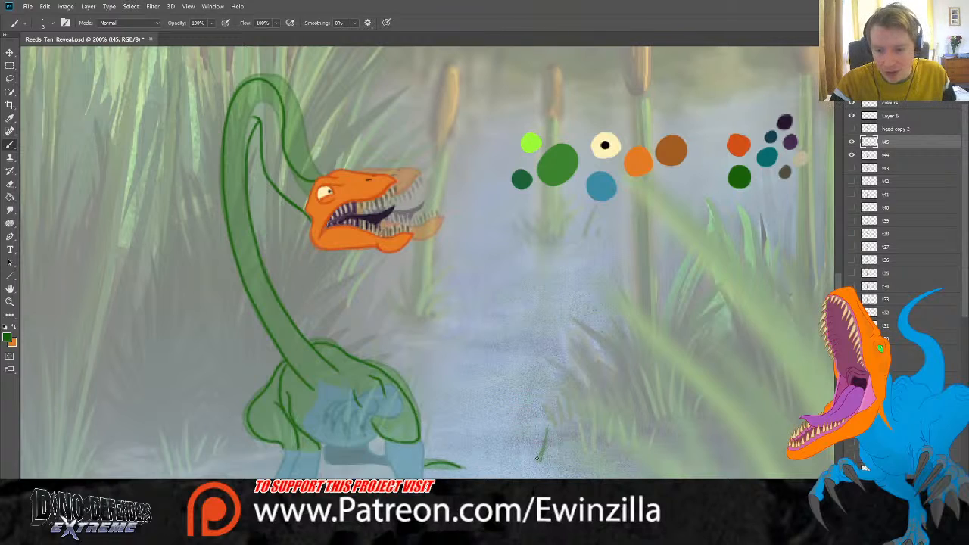
{"action": "mouse_move", "coordinate": [536, 460]}
{"action": "left_mouse_down"}
{"action": "mouse_move", "coordinate": [543, 446]}
{"action": "mouse_move", "coordinate": [539, 459]}
{"action": "left_mouse_up"}
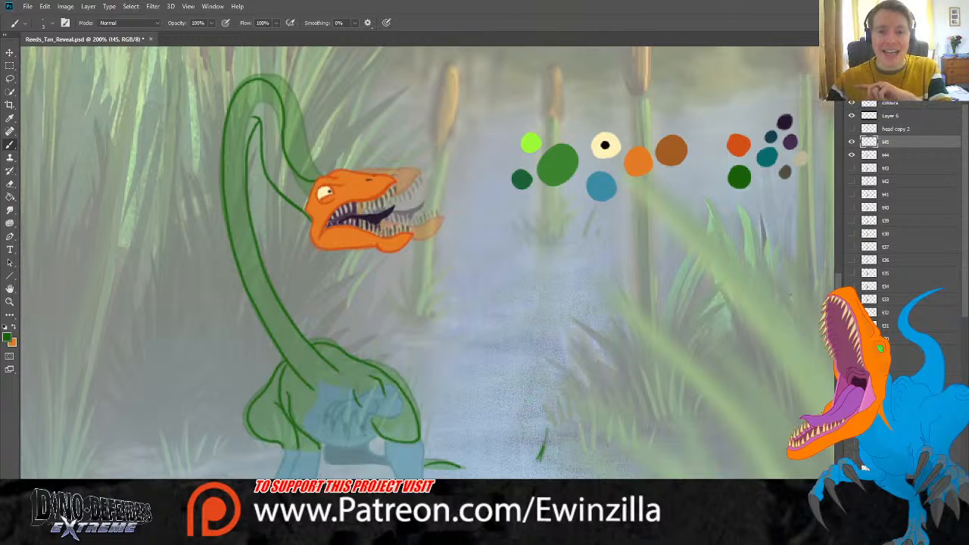
Step: Sample the teal palette swatch as the brush colour for the dinosaur's blue parts
{"action": "key", "text": "i"}
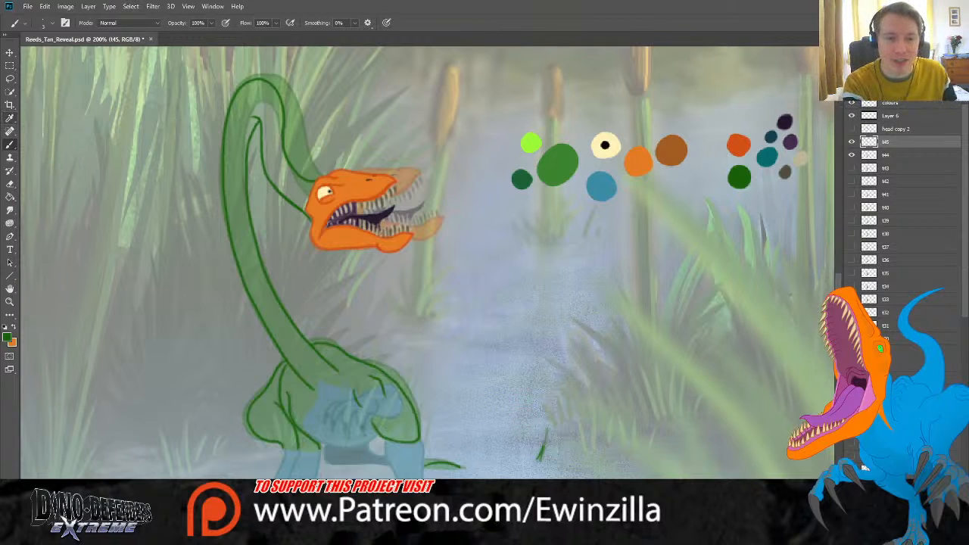
{"action": "left_click", "coordinate": [769, 156]}
{"action": "key", "text": "b"}
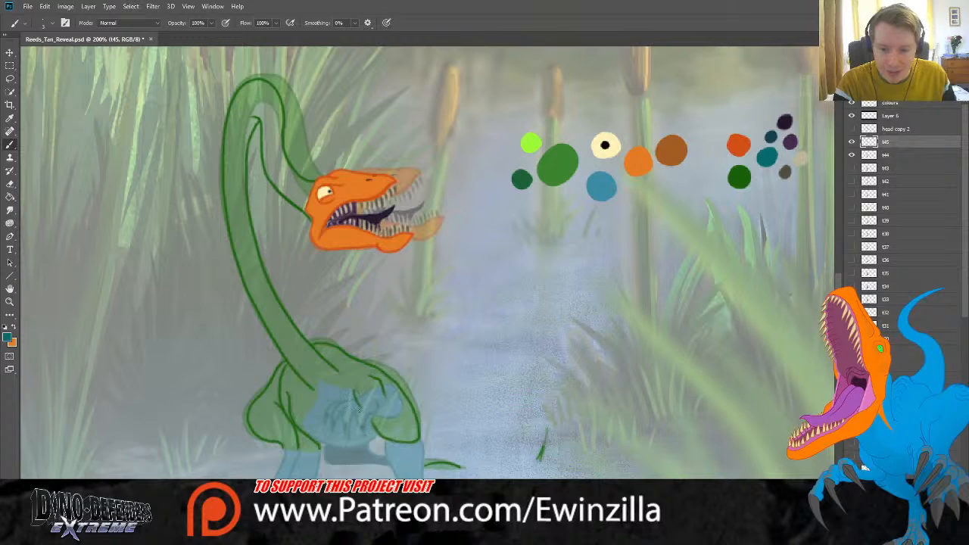
{"action": "mouse_move", "coordinate": [359, 406]}
{"action": "left_mouse_down"}
{"action": "mouse_move", "coordinate": [327, 434]}
{"action": "mouse_move", "coordinate": [341, 428]}
{"action": "mouse_move", "coordinate": [346, 441]}
{"action": "mouse_move", "coordinate": [355, 430]}
{"action": "mouse_move", "coordinate": [357, 448]}
{"action": "mouse_move", "coordinate": [362, 431]}
{"action": "mouse_move", "coordinate": [369, 449]}
{"action": "mouse_move", "coordinate": [359, 416]}
{"action": "mouse_move", "coordinate": [381, 416]}
{"action": "mouse_move", "coordinate": [388, 401]}
{"action": "mouse_move", "coordinate": [372, 400]}
{"action": "mouse_move", "coordinate": [345, 421]}
{"action": "left_mouse_up"}
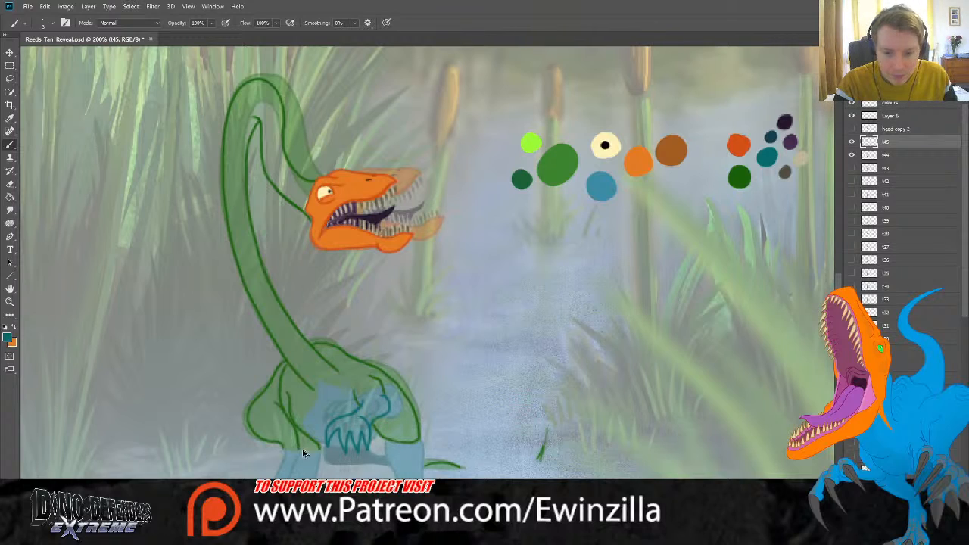
{"action": "key", "text": "ctrl+z"}
{"action": "key", "text": "ctrl+z"}
{"action": "key", "text": "ctrl+z"}
{"action": "key", "text": "ctrl+z"}
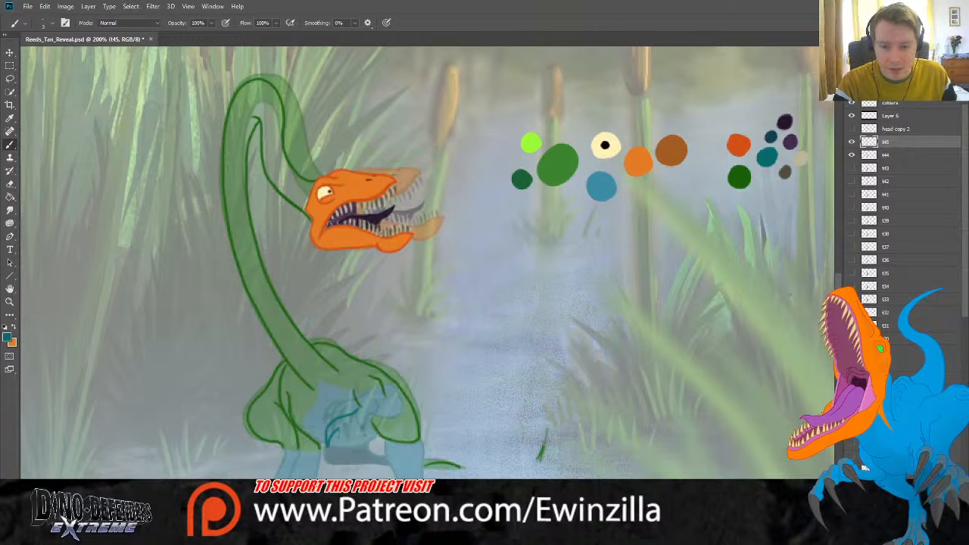
{"action": "key", "text": "ctrl+z"}
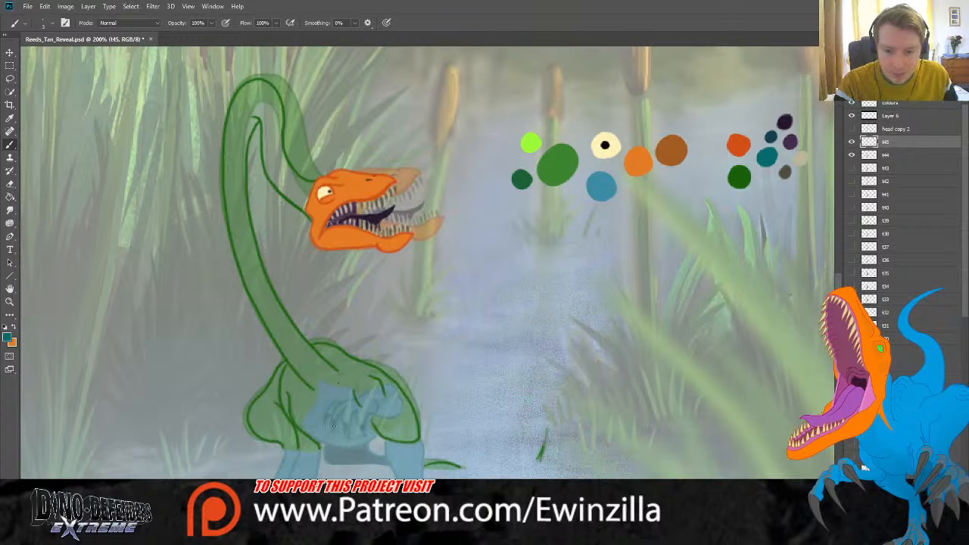
Step: Outline the arms and clawed hands over the chest in teal and smudge the lines clean
{"action": "left_click_drag", "start_coordinate": [333, 418], "coordinate": [327, 438]}
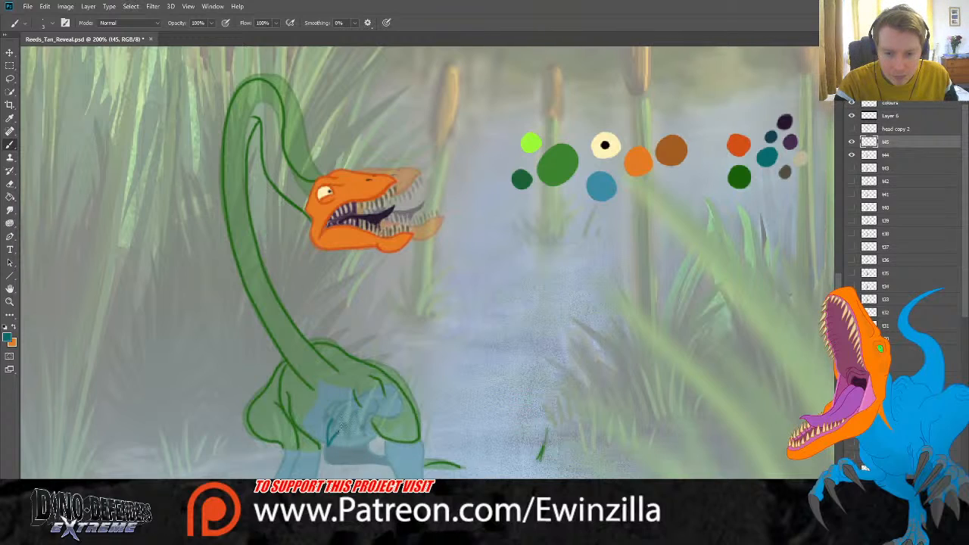
{"action": "mouse_move", "coordinate": [341, 426]}
{"action": "left_mouse_down"}
{"action": "mouse_move", "coordinate": [362, 452]}
{"action": "mouse_move", "coordinate": [362, 423]}
{"action": "mouse_move", "coordinate": [323, 427]}
{"action": "mouse_move", "coordinate": [322, 437]}
{"action": "mouse_move", "coordinate": [347, 402]}
{"action": "mouse_move", "coordinate": [362, 430]}
{"action": "mouse_move", "coordinate": [365, 419]}
{"action": "mouse_move", "coordinate": [395, 412]}
{"action": "mouse_move", "coordinate": [382, 394]}
{"action": "mouse_move", "coordinate": [343, 407]}
{"action": "mouse_move", "coordinate": [385, 391]}
{"action": "mouse_move", "coordinate": [400, 343]}
{"action": "mouse_move", "coordinate": [381, 352]}
{"action": "mouse_move", "coordinate": [366, 403]}
{"action": "mouse_move", "coordinate": [342, 409]}
{"action": "left_mouse_up"}
{"action": "key", "text": "ctrl+z"}
{"action": "left_click", "coordinate": [10, 210]}
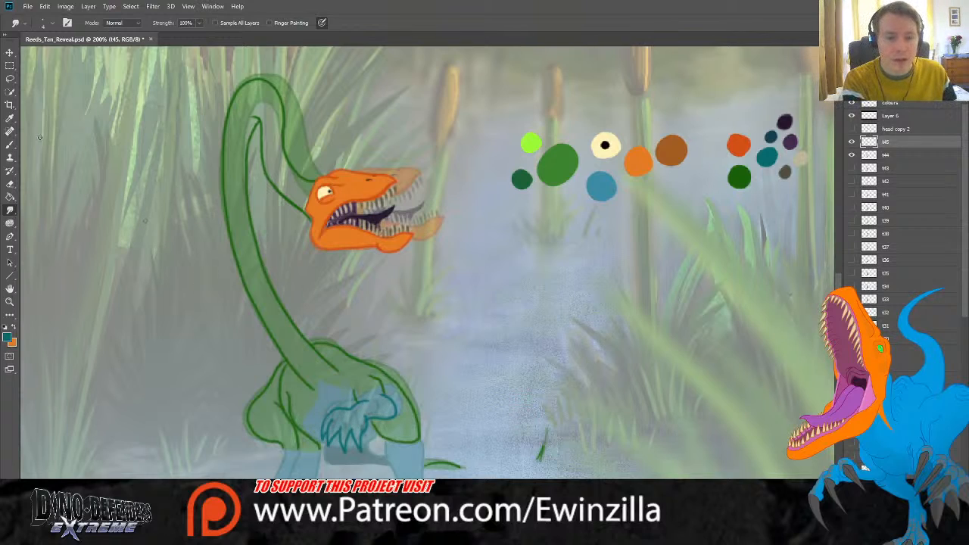
Step: Brush teal outlines for the legs and the underside between them, then smudge the line along the back
{"action": "left_click", "coordinate": [10, 144]}
{"action": "mouse_move", "coordinate": [297, 447]}
{"action": "left_mouse_down"}
{"action": "mouse_move", "coordinate": [286, 478]}
{"action": "mouse_move", "coordinate": [313, 478]}
{"action": "left_mouse_up"}
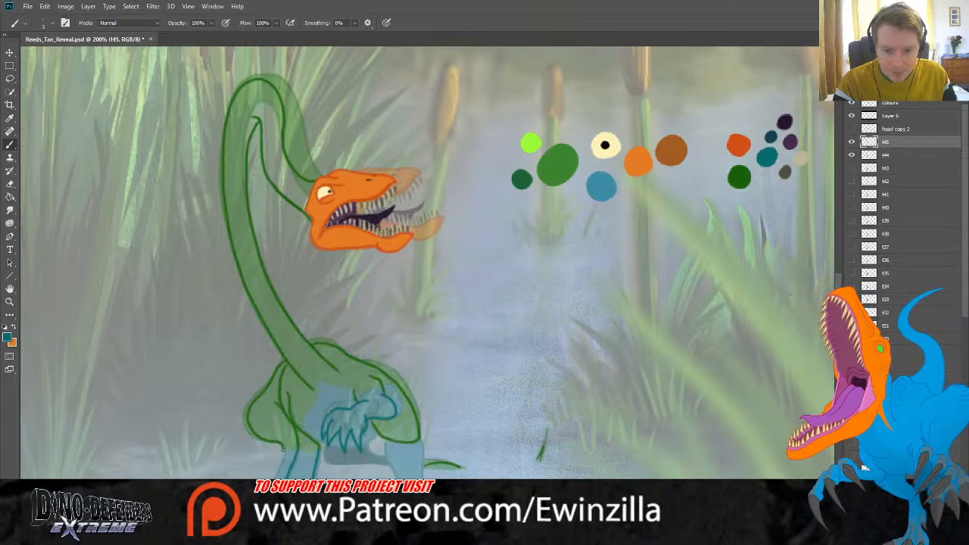
{"action": "left_click_drag", "start_coordinate": [283, 450], "coordinate": [279, 480]}
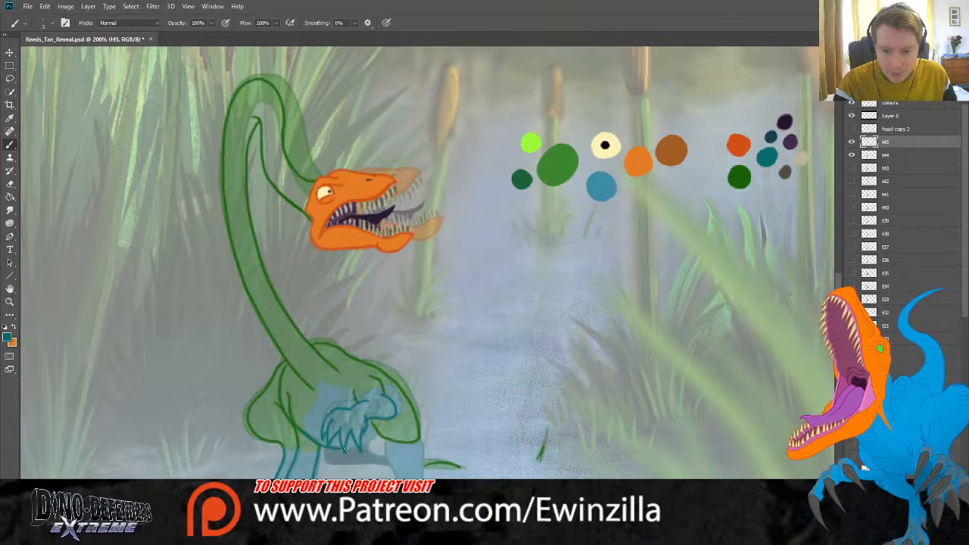
{"action": "mouse_move", "coordinate": [362, 445]}
{"action": "left_mouse_down"}
{"action": "mouse_move", "coordinate": [379, 434]}
{"action": "mouse_move", "coordinate": [398, 479]}
{"action": "left_mouse_up"}
{"action": "left_click_drag", "start_coordinate": [417, 443], "coordinate": [421, 478]}
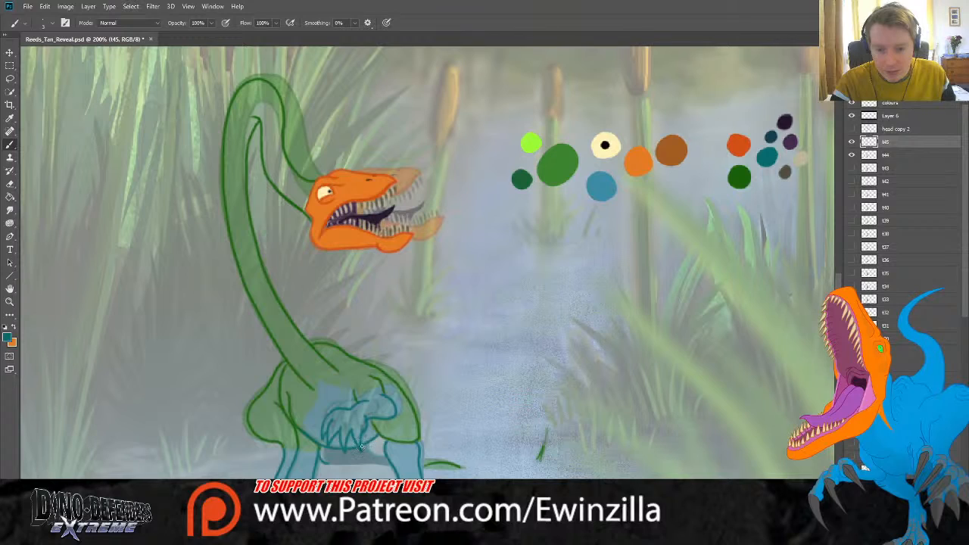
{"action": "left_click_drag", "start_coordinate": [362, 447], "coordinate": [387, 462]}
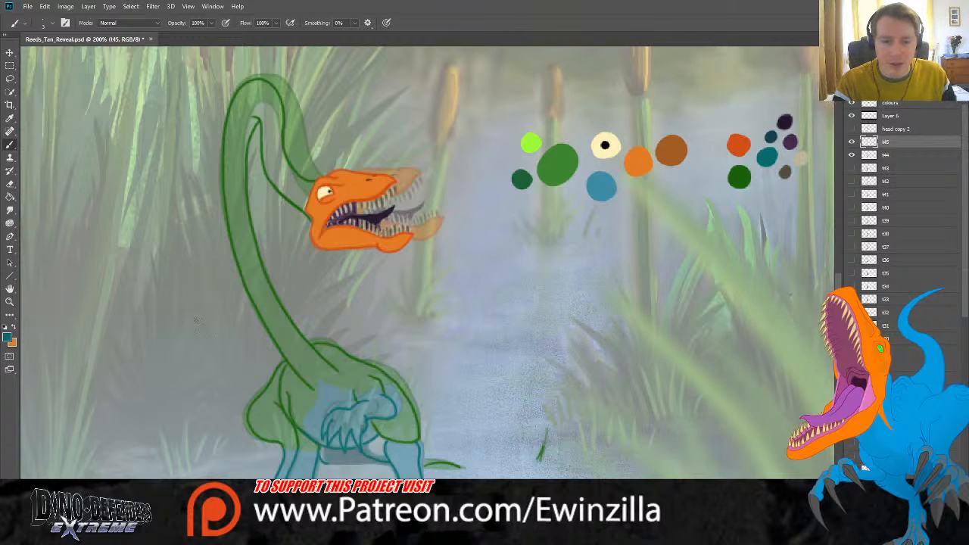
{"action": "left_click", "coordinate": [10, 210]}
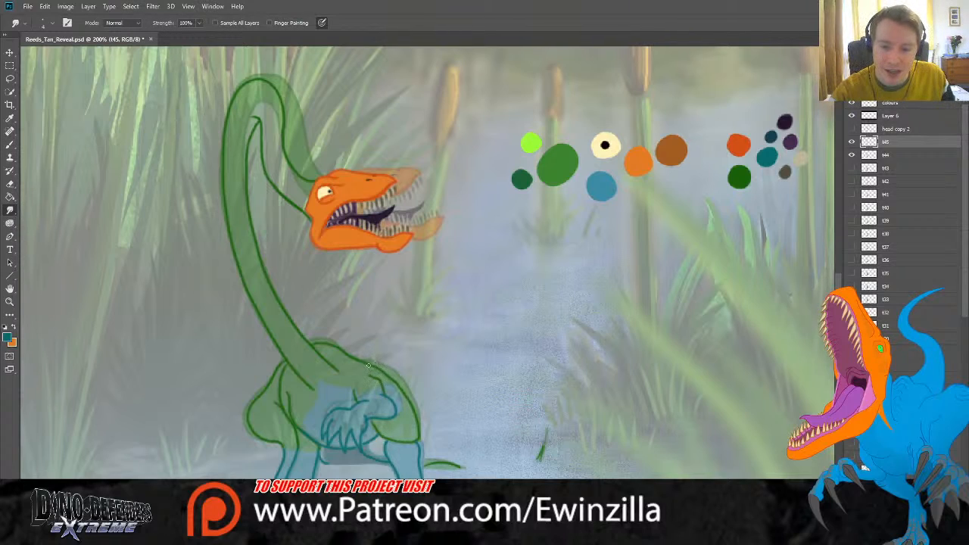
{"action": "left_click_drag", "start_coordinate": [375, 368], "coordinate": [359, 365]}
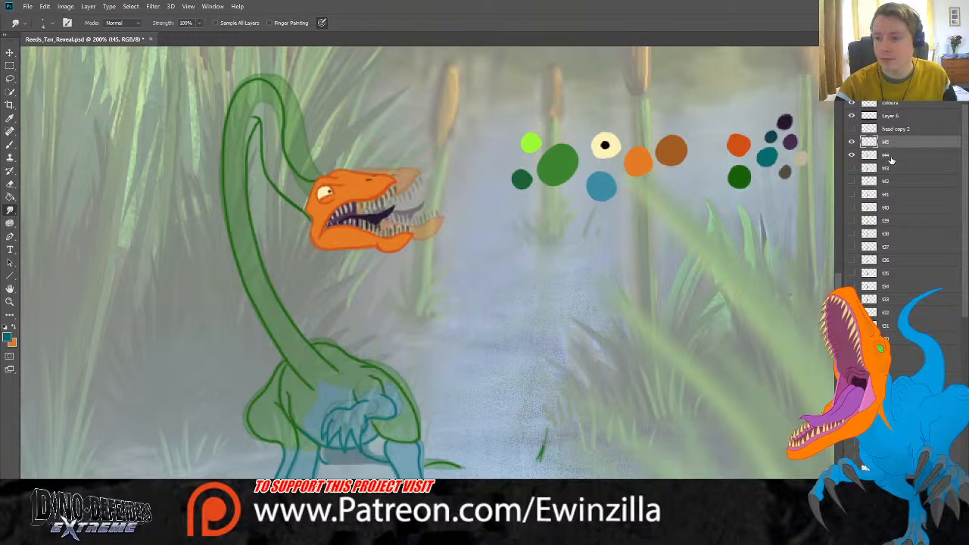
Step: Toggle the visibility of frames t44 and t45 to compare the dinosaur's movement between the two
{"action": "left_click", "coordinate": [852, 156]}
{"action": "left_click", "coordinate": [852, 155]}
{"action": "left_click", "coordinate": [852, 155]}
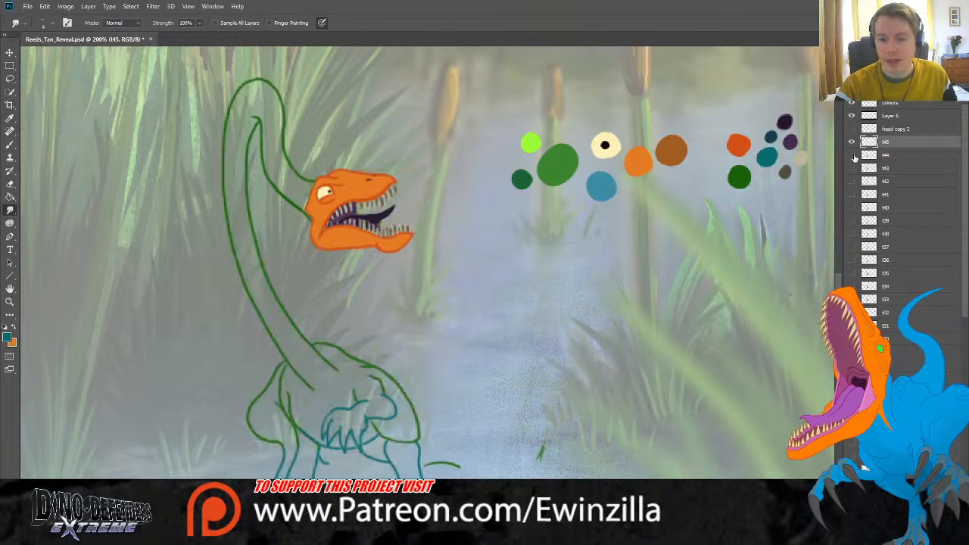
{"action": "left_click", "coordinate": [852, 155]}
{"action": "left_click", "coordinate": [852, 156]}
{"action": "left_click", "coordinate": [852, 156]}
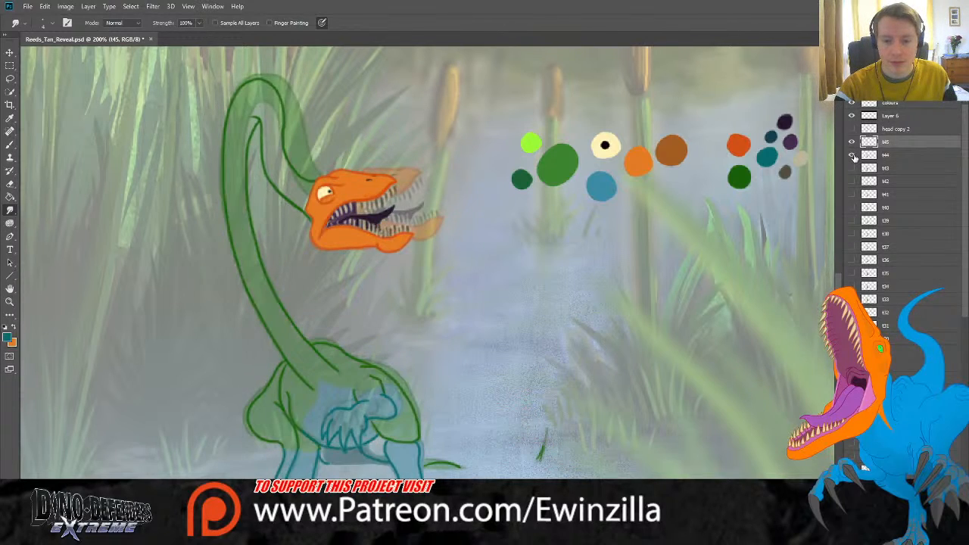
{"action": "left_click", "coordinate": [852, 142]}
{"action": "left_click", "coordinate": [852, 143]}
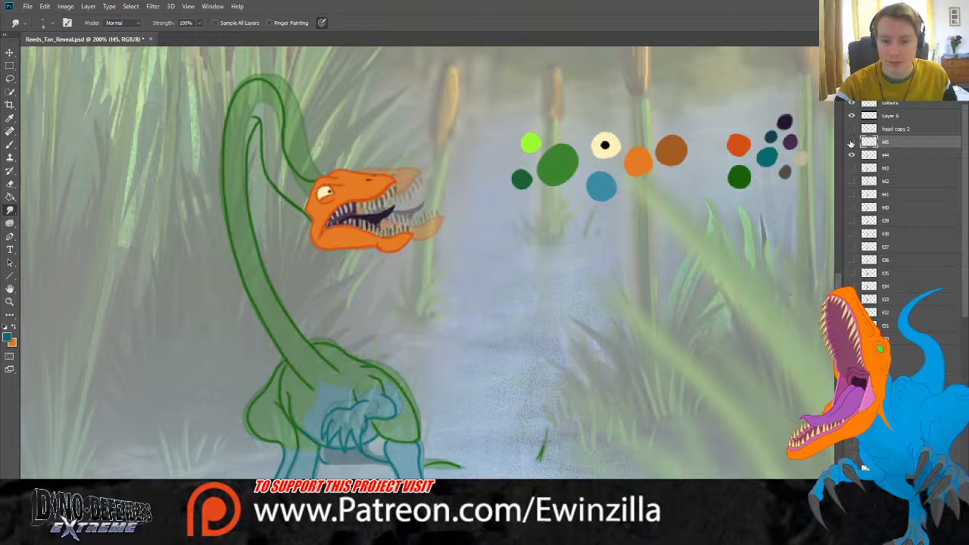
{"action": "left_click", "coordinate": [852, 143]}
{"action": "left_click", "coordinate": [851, 142]}
{"action": "left_click", "coordinate": [852, 142]}
{"action": "left_click", "coordinate": [852, 142]}
{"action": "left_click", "coordinate": [851, 142]}
{"action": "left_click", "coordinate": [851, 142]}
{"action": "left_click", "coordinate": [851, 142]}
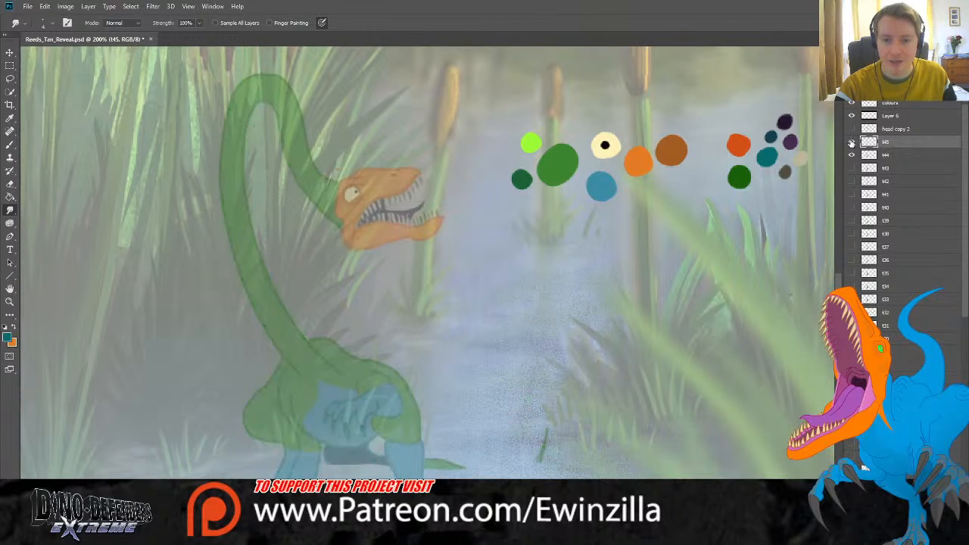
{"action": "left_click", "coordinate": [851, 142]}
Step: Hide frame t44, check frames t43 to t40 one by one against t45, hide them and reselect t45
{"action": "left_click", "coordinate": [887, 155]}
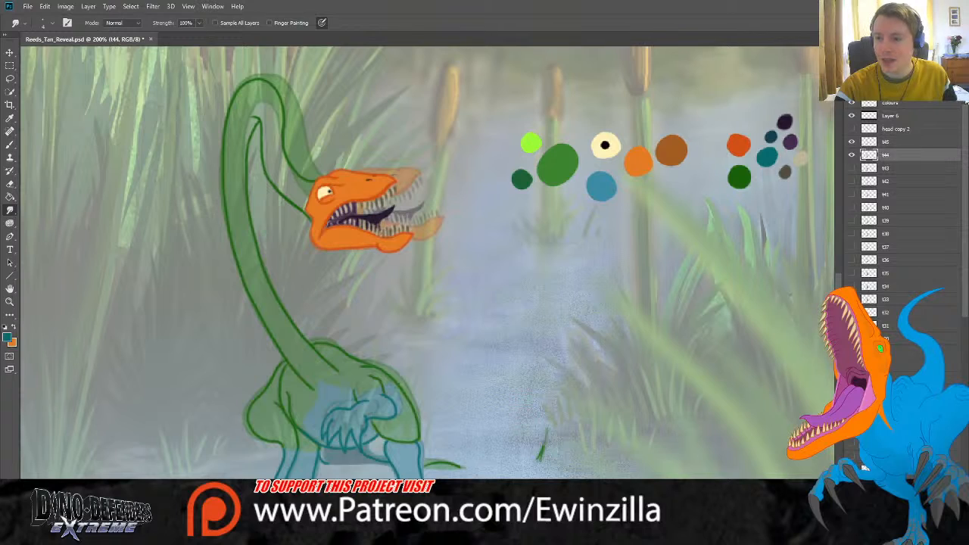
{"action": "left_click", "coordinate": [852, 155]}
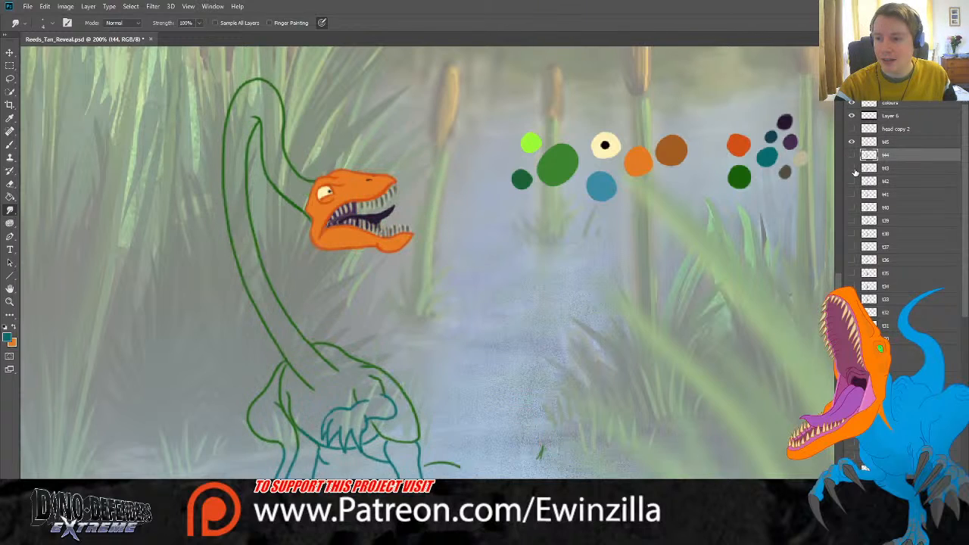
{"action": "left_click", "coordinate": [852, 168]}
{"action": "left_click", "coordinate": [853, 168]}
{"action": "left_click", "coordinate": [891, 183]}
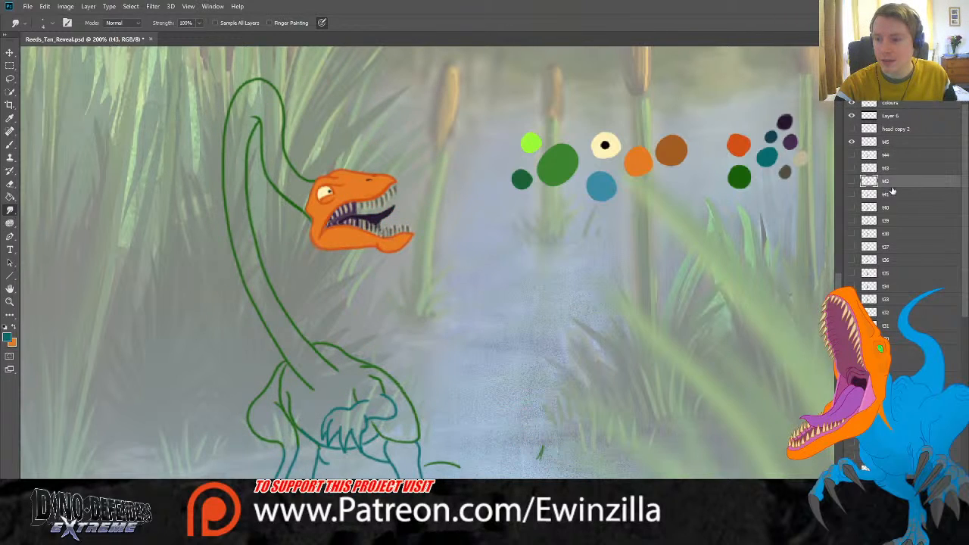
{"action": "left_click", "coordinate": [852, 183]}
{"action": "left_click", "coordinate": [852, 183]}
{"action": "left_click", "coordinate": [852, 182]}
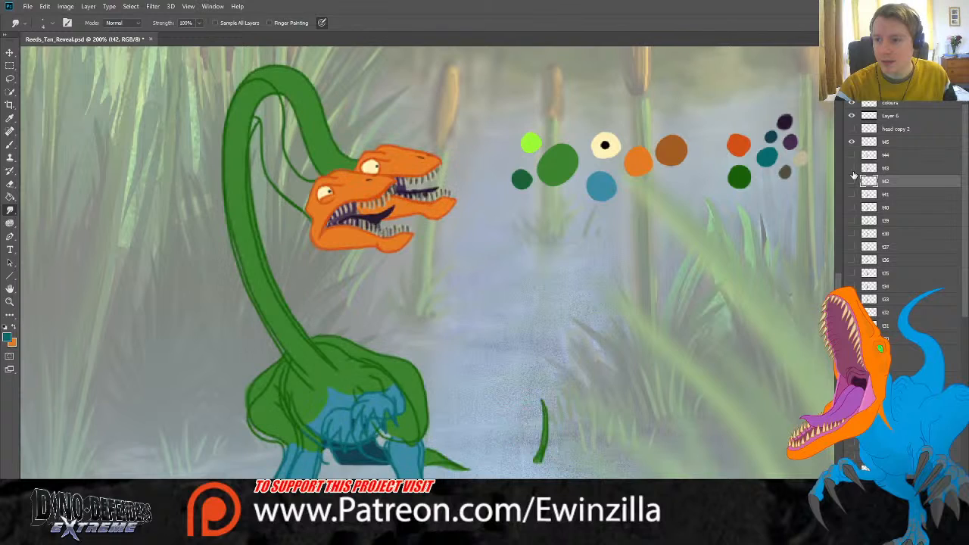
{"action": "left_click", "coordinate": [852, 182]}
{"action": "left_click", "coordinate": [852, 205]}
{"action": "key", "text": "alt+bracketleft"}
{"action": "left_click", "coordinate": [853, 194]}
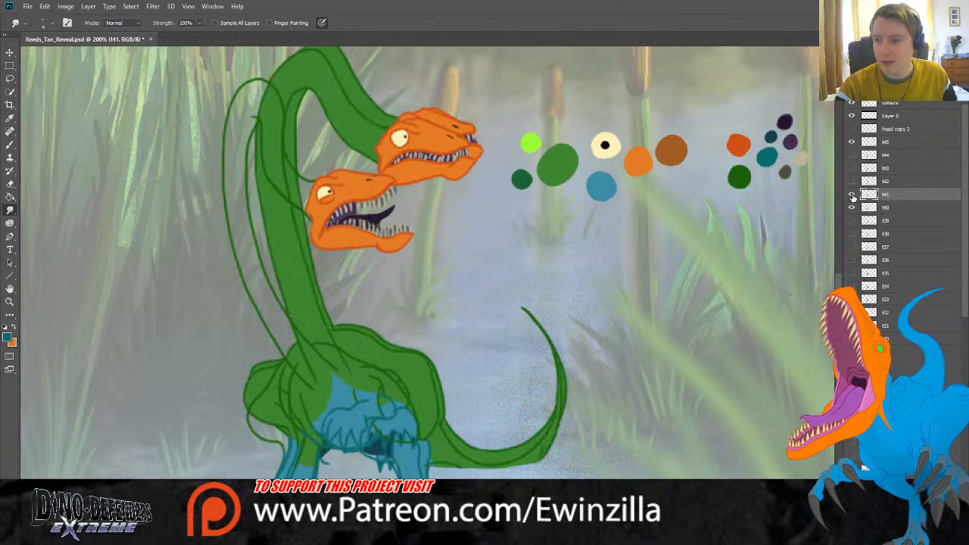
{"action": "left_click", "coordinate": [852, 195]}
{"action": "left_click", "coordinate": [852, 207]}
{"action": "left_click", "coordinate": [852, 207]}
{"action": "left_click", "coordinate": [851, 194]}
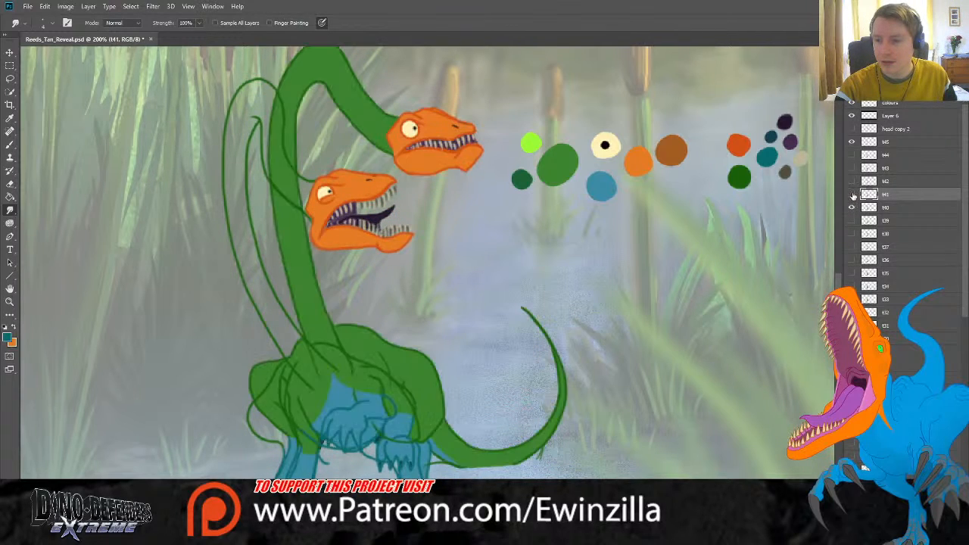
{"action": "left_click", "coordinate": [851, 171]}
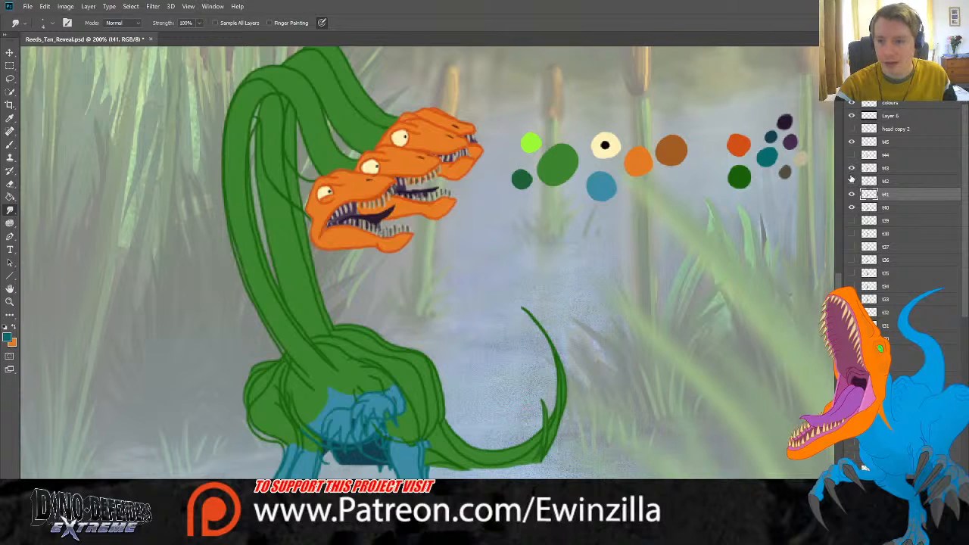
{"action": "left_click", "coordinate": [852, 180]}
{"action": "left_click", "coordinate": [851, 168]}
{"action": "left_click", "coordinate": [852, 181]}
{"action": "left_click", "coordinate": [851, 195]}
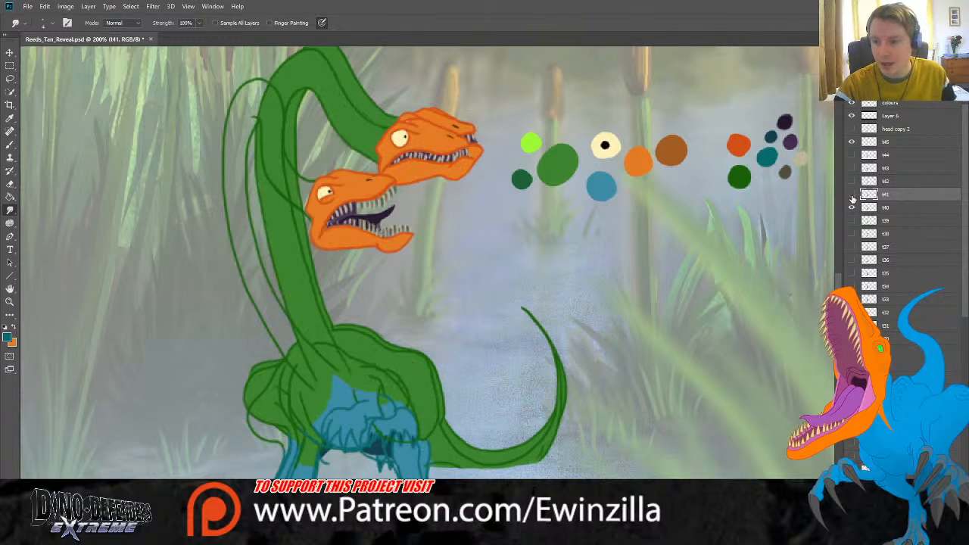
{"action": "left_click", "coordinate": [851, 207]}
{"action": "left_click", "coordinate": [885, 142]}
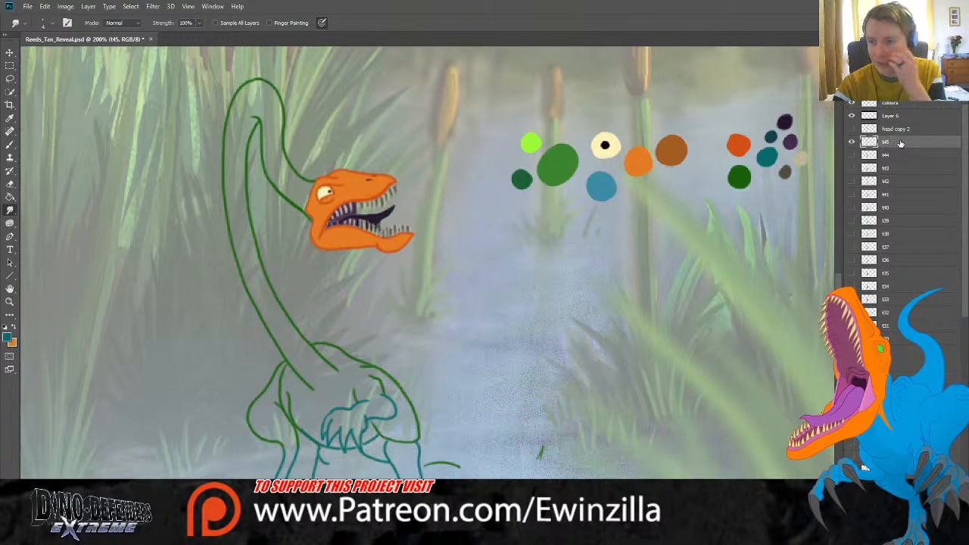
Step: Show the head copy 2 layer, examine its front-view head up close, and hide the layer again
{"action": "left_click", "coordinate": [852, 129]}
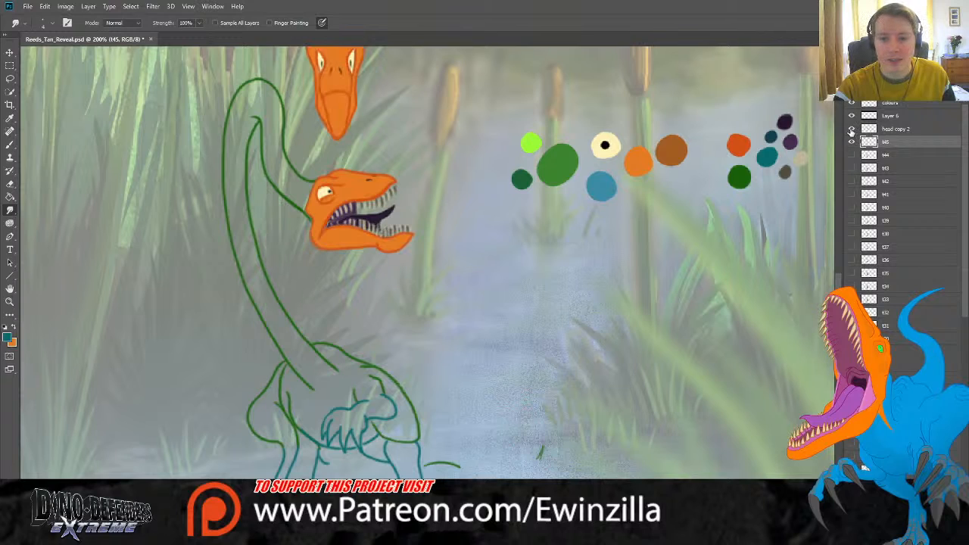
{"action": "left_click", "coordinate": [852, 129]}
{"action": "left_click", "coordinate": [851, 128]}
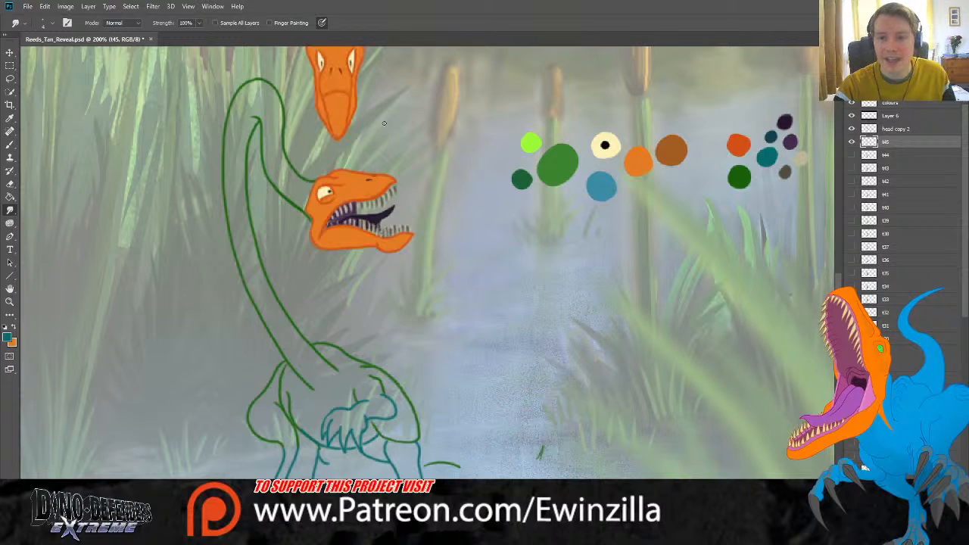
{"action": "scroll", "coordinate": [384, 122], "scroll_direction": "up", "scroll_amount": 2}
{"action": "left_click", "coordinate": [10, 301]}
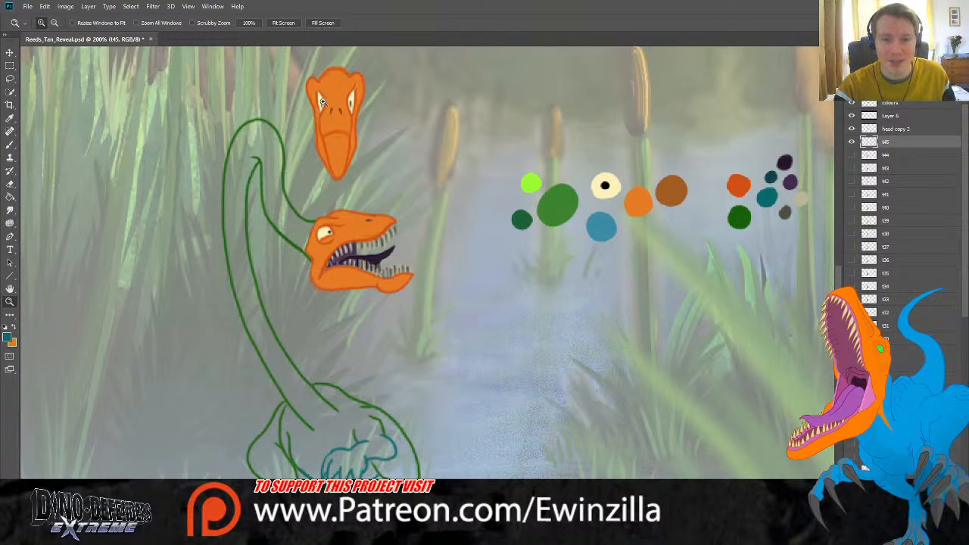
{"action": "left_click_drag", "start_coordinate": [324, 102], "coordinate": [344, 156]}
{"action": "scroll", "coordinate": [344, 155], "scroll_direction": "up", "scroll_amount": 2}
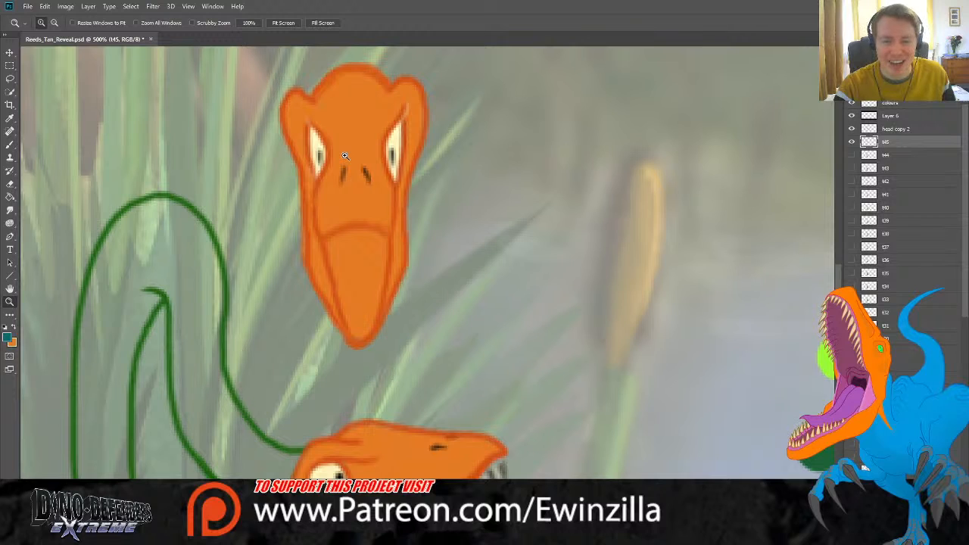
{"action": "left_click", "coordinate": [283, 22]}
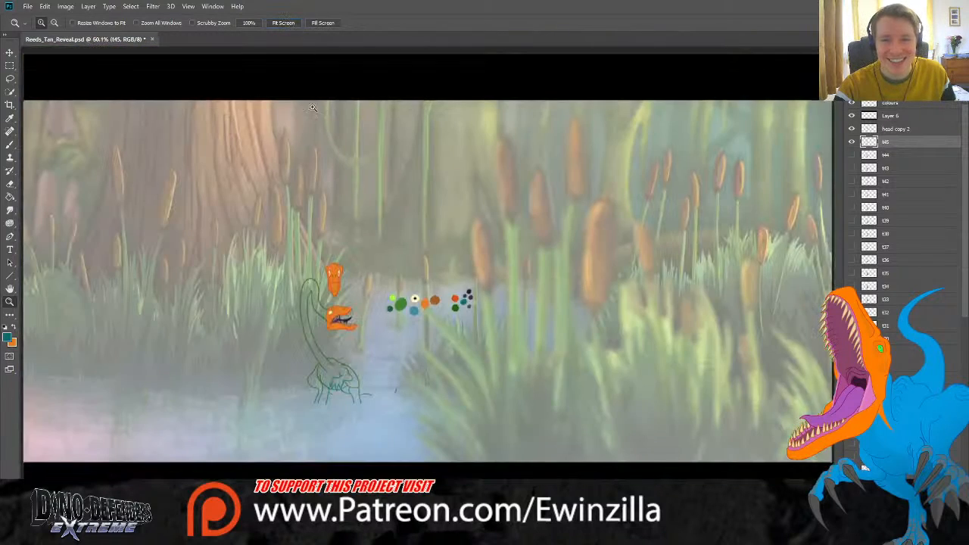
{"action": "left_click_drag", "start_coordinate": [323, 335], "coordinate": [922, 211]}
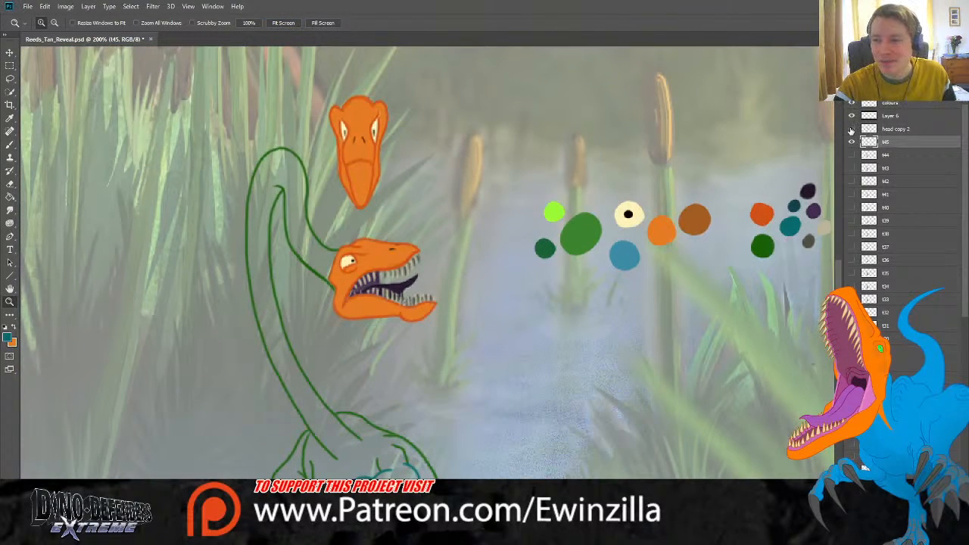
{"action": "left_click", "coordinate": [851, 129]}
{"action": "scroll", "coordinate": [660, 203], "scroll_direction": "down", "scroll_amount": 3}
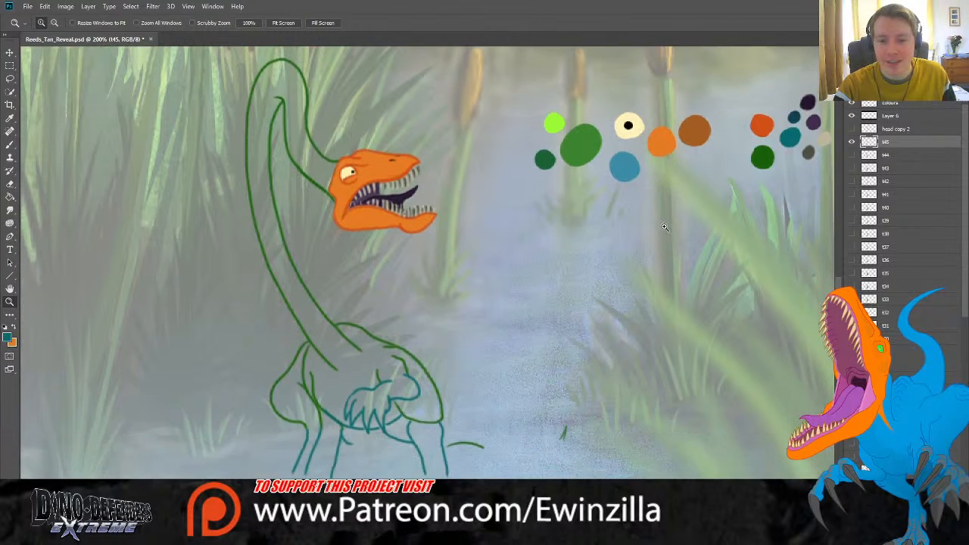
{"action": "scroll", "coordinate": [664, 226], "scroll_direction": "up", "scroll_amount": 1}
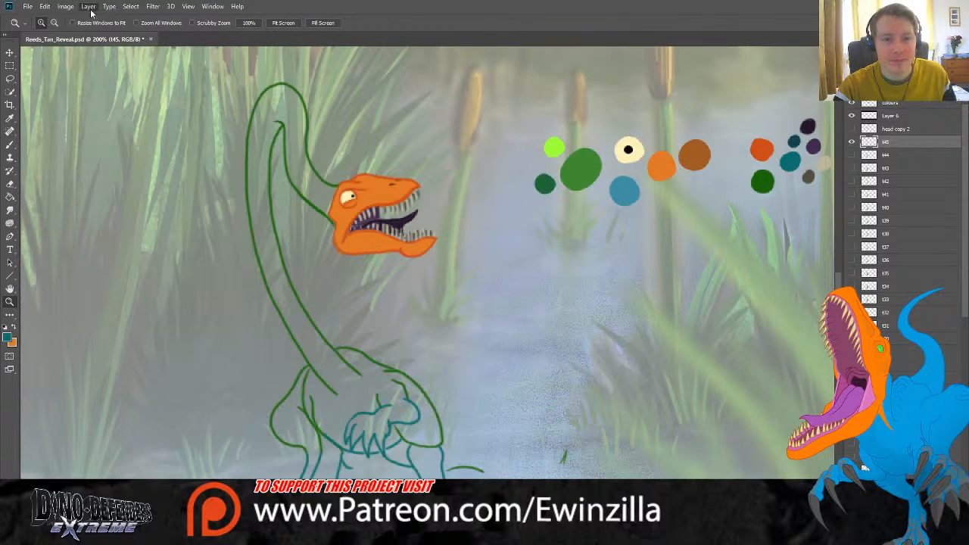
Step: Create a new layer directly below t45 and sample the large mid-green palette swatch as the fill colour
{"action": "key", "text": "ctrl+shift+alt+n"}
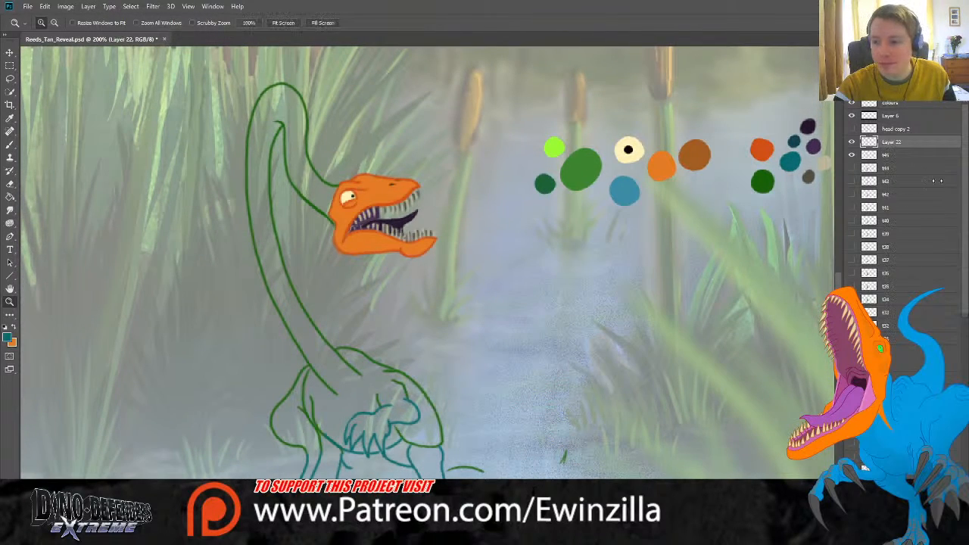
{"action": "left_click_drag", "start_coordinate": [905, 144], "coordinate": [902, 161]}
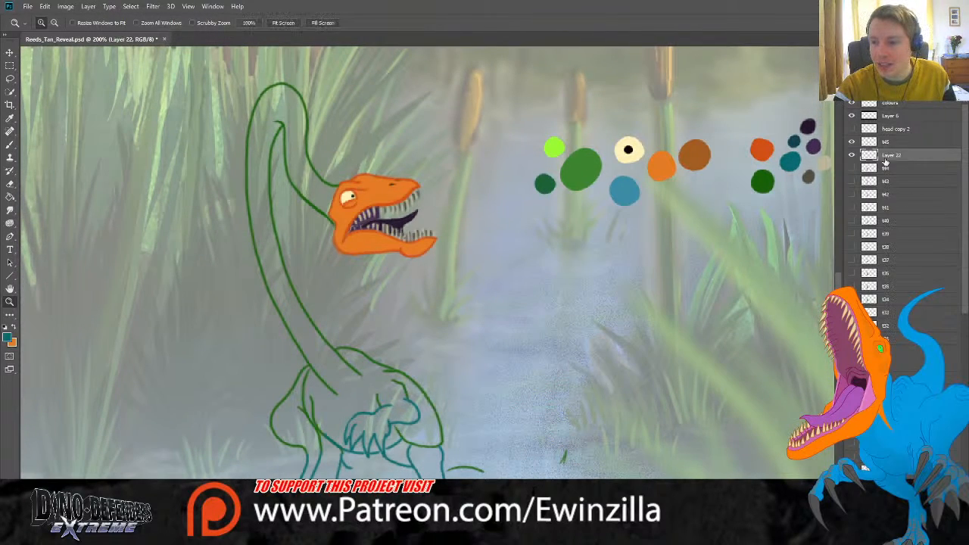
{"action": "left_click", "coordinate": [10, 117]}
{"action": "left_click", "coordinate": [574, 165]}
Step: Paint the dinosaur's neck and upper chest mid-green beneath the outlines, smudging the colour along the edges
{"action": "left_click", "coordinate": [10, 144]}
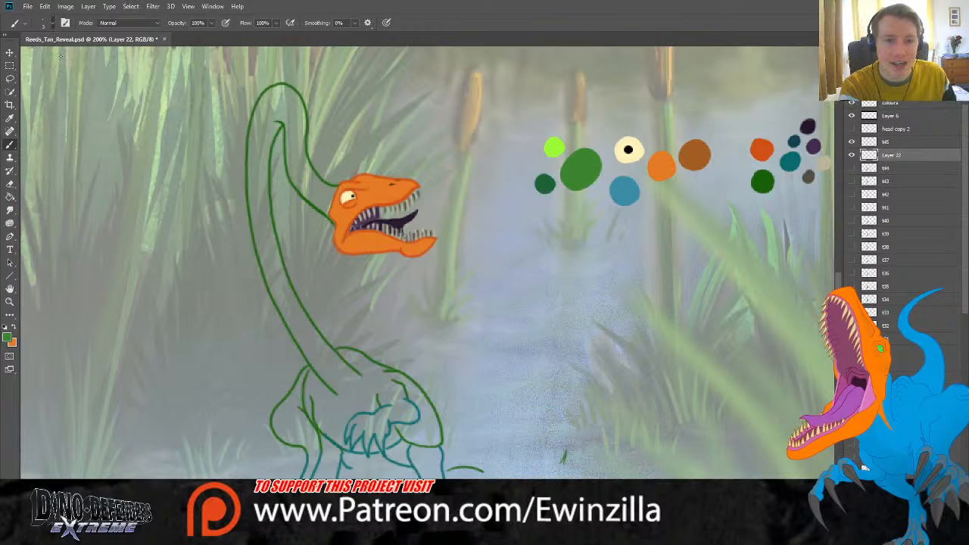
{"action": "mouse_move", "coordinate": [312, 186]}
{"action": "left_mouse_down"}
{"action": "mouse_move", "coordinate": [337, 219]}
{"action": "mouse_move", "coordinate": [313, 192]}
{"action": "mouse_move", "coordinate": [337, 192]}
{"action": "mouse_move", "coordinate": [301, 184]}
{"action": "mouse_move", "coordinate": [295, 151]}
{"action": "mouse_move", "coordinate": [315, 185]}
{"action": "mouse_move", "coordinate": [298, 144]}
{"action": "mouse_move", "coordinate": [298, 106]}
{"action": "mouse_move", "coordinate": [275, 92]}
{"action": "mouse_move", "coordinate": [264, 101]}
{"action": "mouse_move", "coordinate": [279, 96]}
{"action": "mouse_move", "coordinate": [292, 130]}
{"action": "mouse_move", "coordinate": [292, 120]}
{"action": "mouse_move", "coordinate": [269, 130]}
{"action": "mouse_move", "coordinate": [287, 118]}
{"action": "mouse_move", "coordinate": [264, 148]}
{"action": "mouse_move", "coordinate": [278, 117]}
{"action": "mouse_move", "coordinate": [252, 168]}
{"action": "mouse_move", "coordinate": [256, 133]}
{"action": "mouse_move", "coordinate": [252, 171]}
{"action": "mouse_move", "coordinate": [267, 113]}
{"action": "mouse_move", "coordinate": [265, 218]}
{"action": "mouse_move", "coordinate": [253, 207]}
{"action": "mouse_move", "coordinate": [277, 297]}
{"action": "mouse_move", "coordinate": [278, 266]}
{"action": "mouse_move", "coordinate": [309, 356]}
{"action": "mouse_move", "coordinate": [331, 382]}
{"action": "mouse_move", "coordinate": [333, 363]}
{"action": "mouse_move", "coordinate": [355, 379]}
{"action": "left_mouse_up"}
{"action": "left_click", "coordinate": [9, 210]}
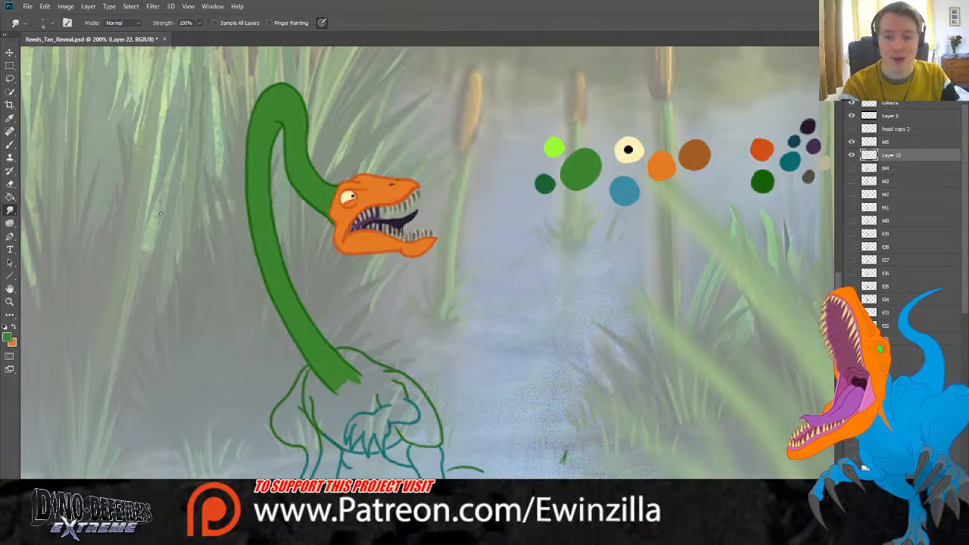
{"action": "key", "text": "b"}
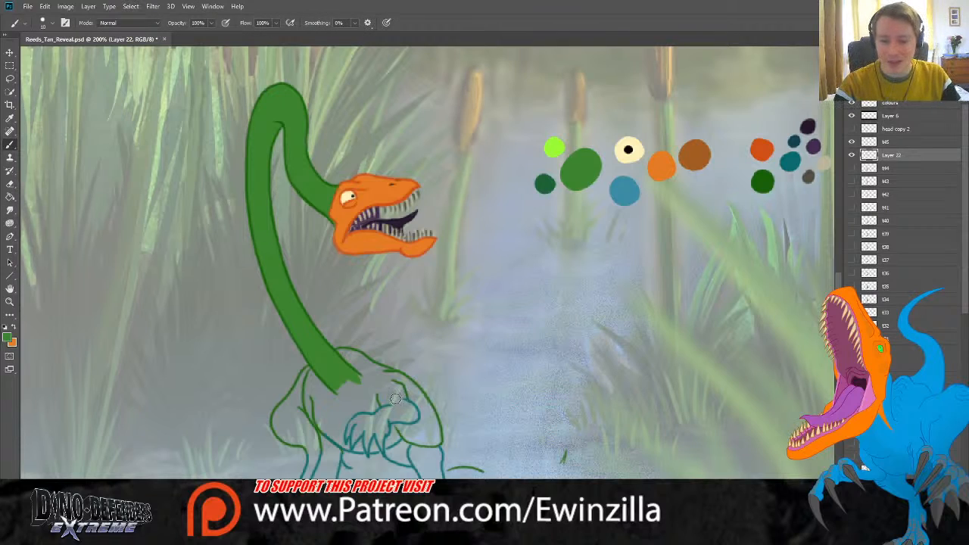
{"action": "mouse_move", "coordinate": [389, 397]}
{"action": "left_mouse_down"}
{"action": "mouse_move", "coordinate": [342, 381]}
{"action": "mouse_move", "coordinate": [343, 403]}
{"action": "mouse_move", "coordinate": [317, 432]}
{"action": "mouse_move", "coordinate": [345, 385]}
{"action": "mouse_move", "coordinate": [394, 398]}
{"action": "mouse_move", "coordinate": [385, 400]}
{"action": "mouse_move", "coordinate": [399, 396]}
{"action": "mouse_move", "coordinate": [363, 379]}
{"action": "mouse_move", "coordinate": [398, 384]}
{"action": "left_mouse_up"}
{"action": "key", "text": "r"}
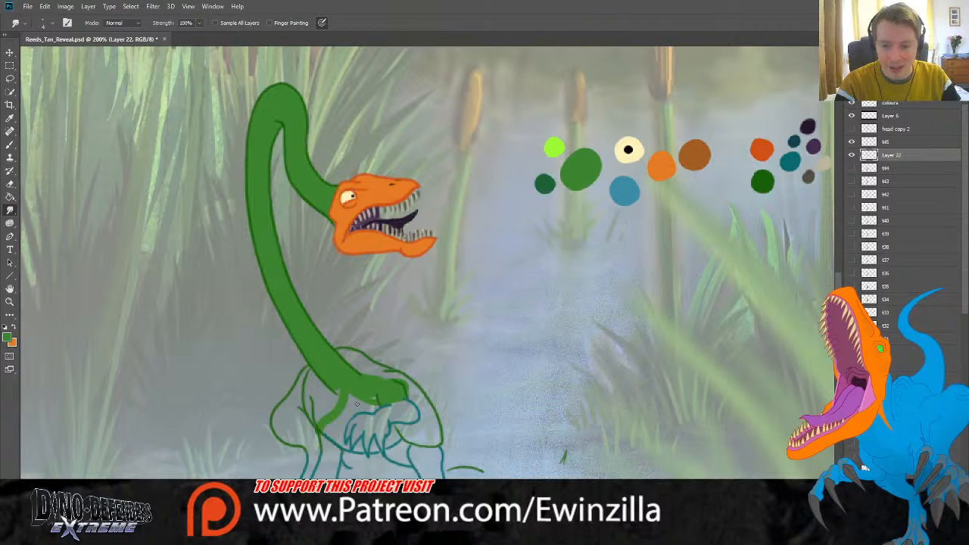
{"action": "left_click_drag", "start_coordinate": [356, 406], "coordinate": [365, 407]}
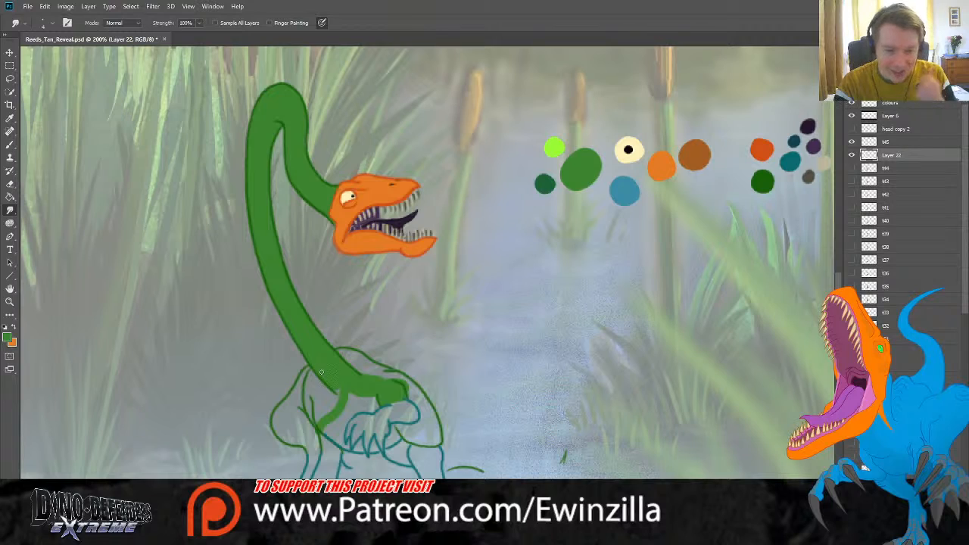
Step: Fill the rest of the dinosaur's back, shoulder and thighs, plus the small shape on the water, with mid-green
{"action": "key", "text": "b"}
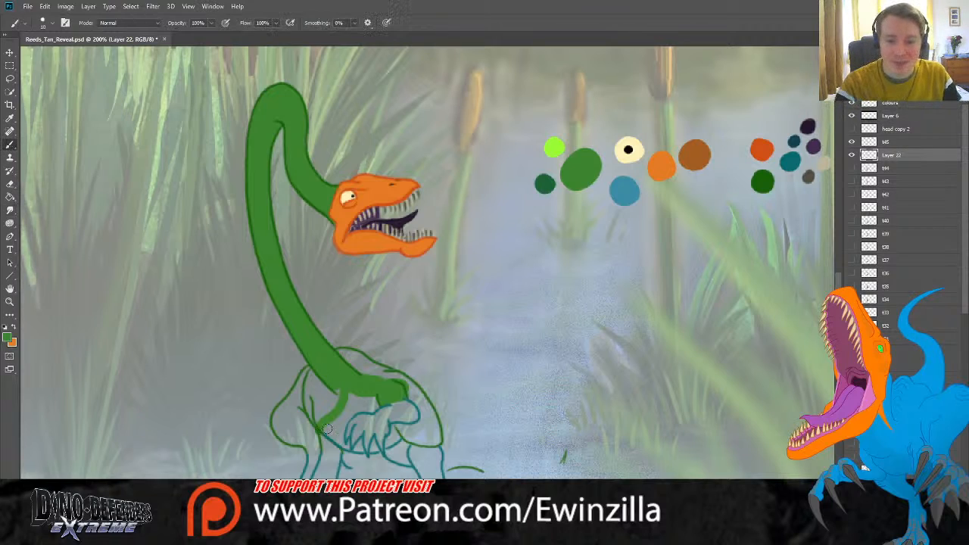
{"action": "mouse_move", "coordinate": [316, 433]}
{"action": "left_mouse_down"}
{"action": "mouse_move", "coordinate": [338, 453]}
{"action": "mouse_move", "coordinate": [316, 433]}
{"action": "mouse_move", "coordinate": [327, 448]}
{"action": "mouse_move", "coordinate": [310, 447]}
{"action": "mouse_move", "coordinate": [320, 448]}
{"action": "mouse_move", "coordinate": [310, 433]}
{"action": "mouse_move", "coordinate": [305, 443]}
{"action": "mouse_move", "coordinate": [288, 439]}
{"action": "mouse_move", "coordinate": [276, 420]}
{"action": "mouse_move", "coordinate": [314, 368]}
{"action": "mouse_move", "coordinate": [281, 418]}
{"action": "mouse_move", "coordinate": [300, 422]}
{"action": "mouse_move", "coordinate": [332, 403]}
{"action": "mouse_move", "coordinate": [342, 359]}
{"action": "mouse_move", "coordinate": [388, 374]}
{"action": "mouse_move", "coordinate": [360, 368]}
{"action": "mouse_move", "coordinate": [364, 401]}
{"action": "mouse_move", "coordinate": [348, 392]}
{"action": "mouse_move", "coordinate": [378, 421]}
{"action": "mouse_move", "coordinate": [372, 411]}
{"action": "mouse_move", "coordinate": [395, 379]}
{"action": "mouse_move", "coordinate": [416, 433]}
{"action": "left_mouse_up"}
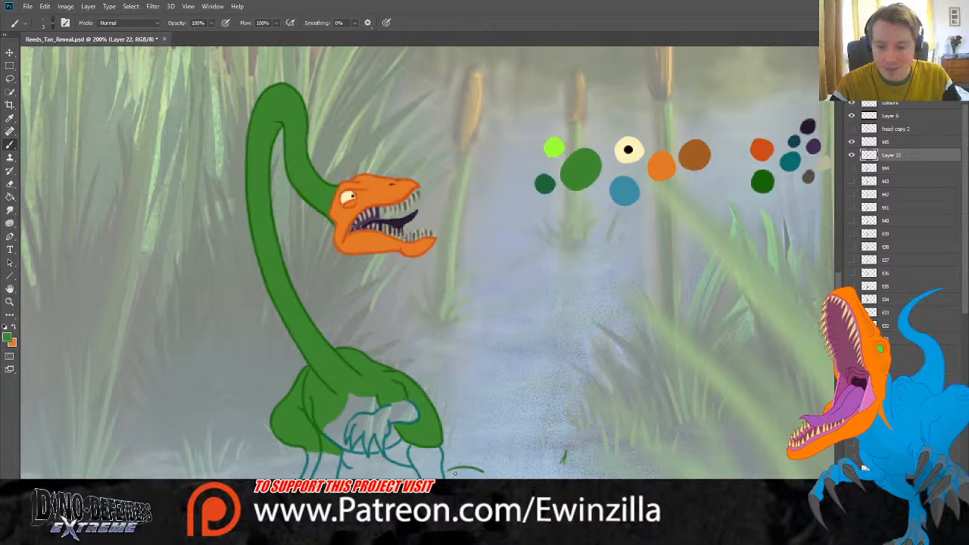
{"action": "mouse_move", "coordinate": [449, 471]}
{"action": "left_mouse_down"}
{"action": "mouse_move", "coordinate": [481, 472]}
{"action": "mouse_move", "coordinate": [449, 470]}
{"action": "left_mouse_up"}
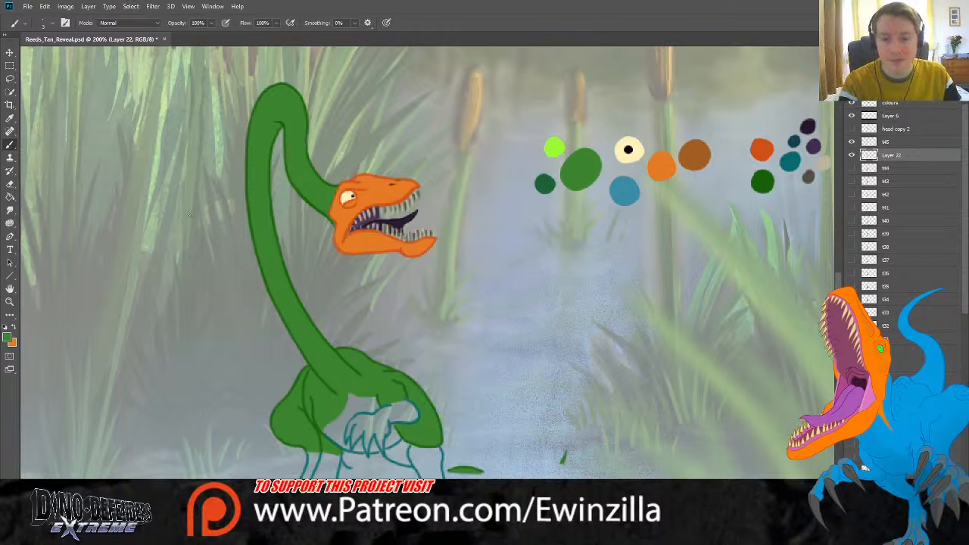
Step: Sample the blue palette swatch and paint the dinosaur's lower legs, belly and clawed arm with it
{"action": "left_click", "coordinate": [10, 118]}
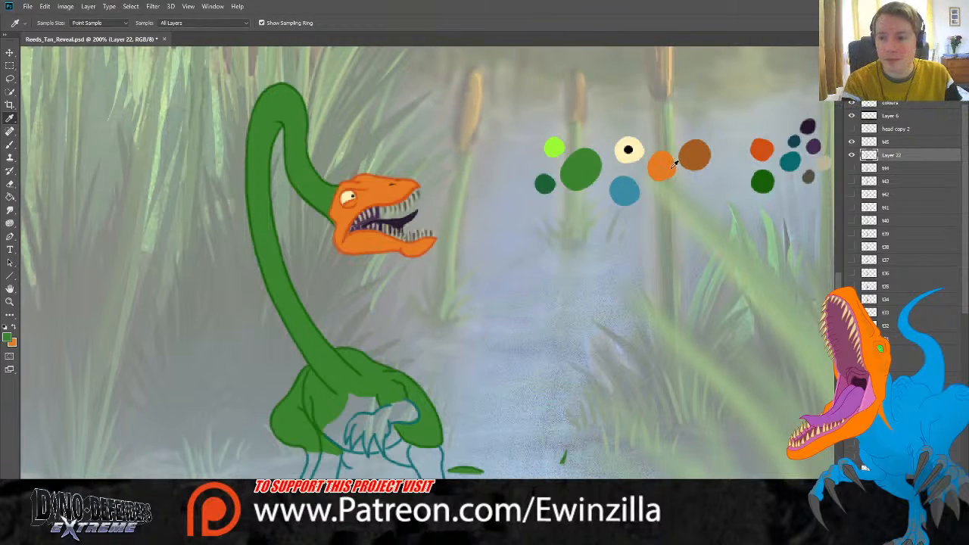
{"action": "left_click", "coordinate": [622, 186]}
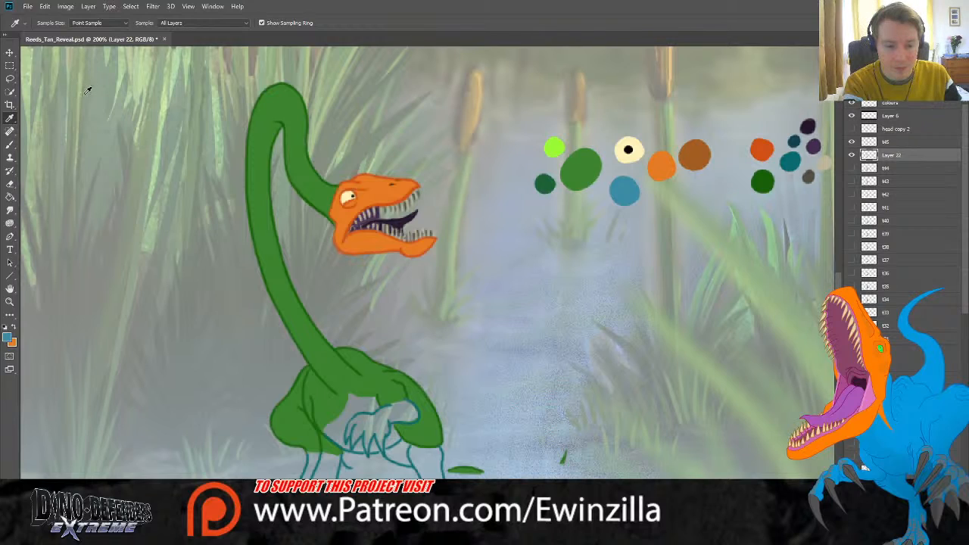
{"action": "key", "text": "b"}
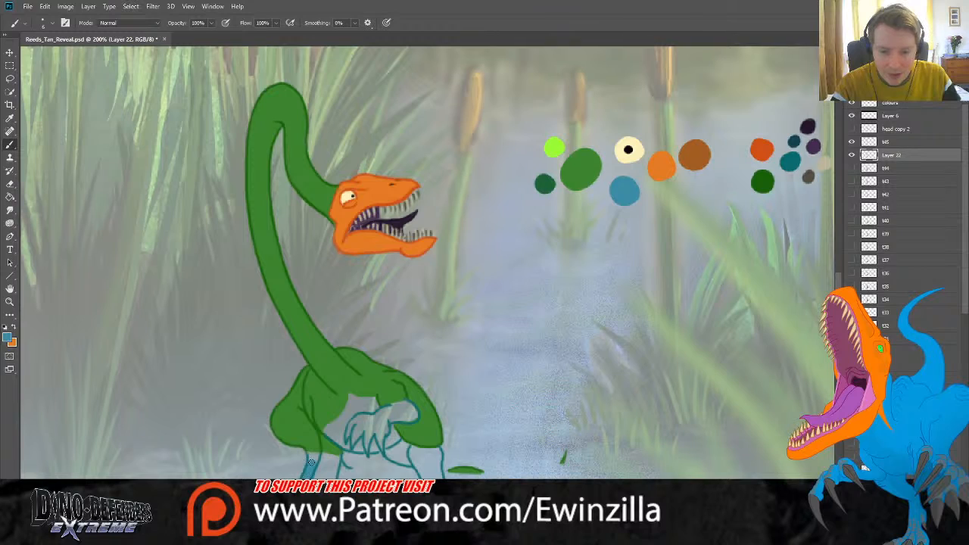
{"action": "mouse_move", "coordinate": [322, 452]}
{"action": "left_mouse_down"}
{"action": "mouse_move", "coordinate": [337, 457]}
{"action": "mouse_move", "coordinate": [330, 474]}
{"action": "mouse_move", "coordinate": [318, 469]}
{"action": "left_mouse_up"}
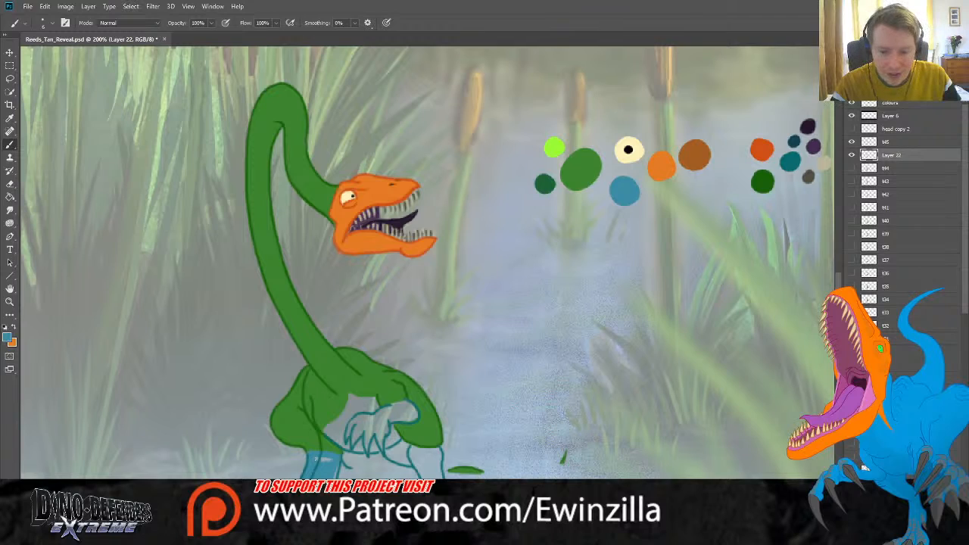
{"action": "mouse_move", "coordinate": [339, 467]}
{"action": "left_mouse_down"}
{"action": "mouse_move", "coordinate": [317, 455]}
{"action": "mouse_move", "coordinate": [360, 463]}
{"action": "mouse_move", "coordinate": [344, 453]}
{"action": "mouse_move", "coordinate": [343, 427]}
{"action": "mouse_move", "coordinate": [324, 431]}
{"action": "mouse_move", "coordinate": [341, 424]}
{"action": "mouse_move", "coordinate": [326, 432]}
{"action": "mouse_move", "coordinate": [349, 396]}
{"action": "mouse_move", "coordinate": [382, 414]}
{"action": "mouse_move", "coordinate": [402, 403]}
{"action": "mouse_move", "coordinate": [415, 412]}
{"action": "mouse_move", "coordinate": [388, 419]}
{"action": "mouse_move", "coordinate": [404, 406]}
{"action": "mouse_move", "coordinate": [411, 415]}
{"action": "mouse_move", "coordinate": [372, 425]}
{"action": "mouse_move", "coordinate": [395, 436]}
{"action": "mouse_move", "coordinate": [366, 451]}
{"action": "mouse_move", "coordinate": [384, 442]}
{"action": "mouse_move", "coordinate": [354, 449]}
{"action": "mouse_move", "coordinate": [363, 439]}
{"action": "mouse_move", "coordinate": [356, 449]}
{"action": "mouse_move", "coordinate": [328, 433]}
{"action": "mouse_move", "coordinate": [355, 402]}
{"action": "mouse_move", "coordinate": [340, 440]}
{"action": "mouse_move", "coordinate": [371, 419]}
{"action": "left_mouse_up"}
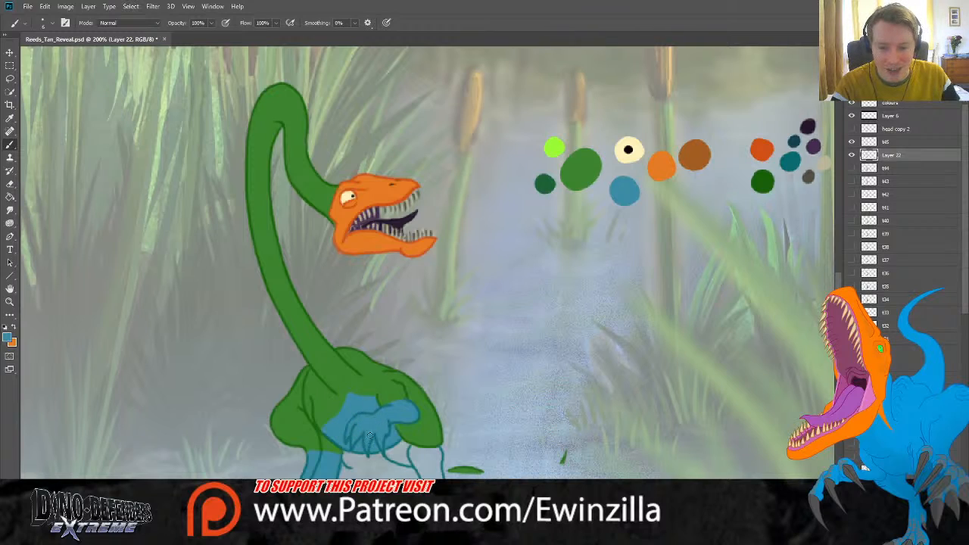
{"action": "mouse_move", "coordinate": [412, 447]}
{"action": "left_mouse_down"}
{"action": "mouse_move", "coordinate": [421, 474]}
{"action": "mouse_move", "coordinate": [436, 476]}
{"action": "mouse_move", "coordinate": [427, 474]}
{"action": "mouse_move", "coordinate": [439, 452]}
{"action": "mouse_move", "coordinate": [415, 448]}
{"action": "mouse_move", "coordinate": [433, 473]}
{"action": "left_mouse_up"}
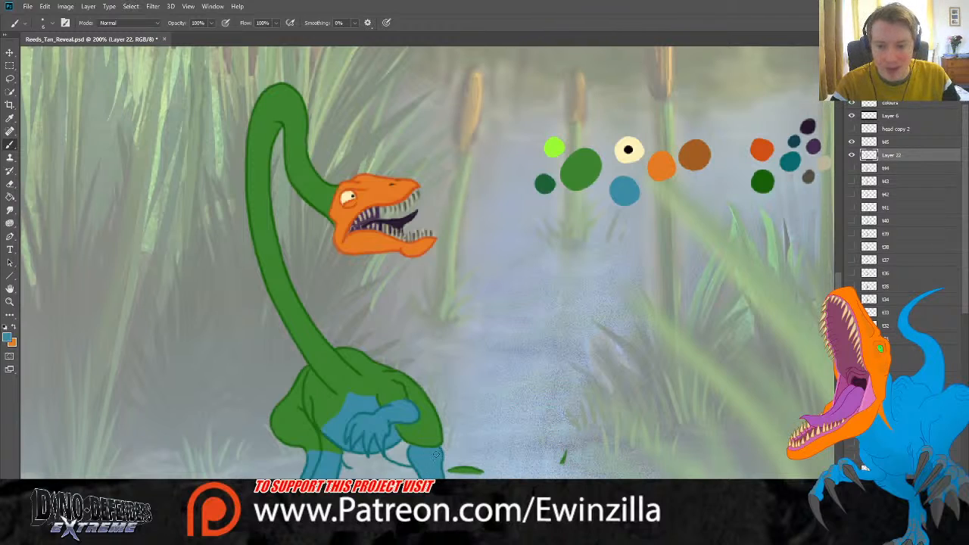
Step: Sample the small dark teal palette swatch and fill the shaded underside between the dinosaur's legs
{"action": "left_click", "coordinate": [10, 118]}
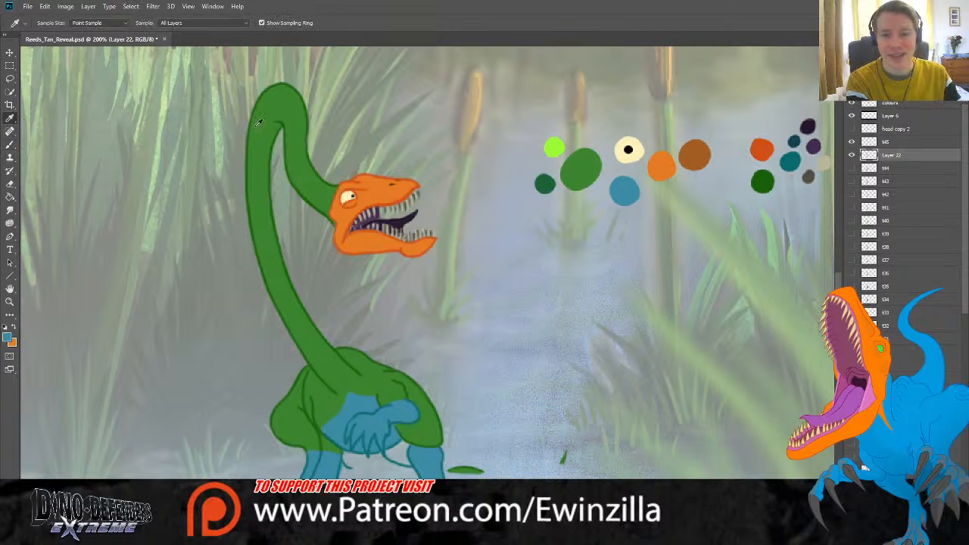
{"action": "left_click", "coordinate": [795, 141]}
{"action": "left_click", "coordinate": [10, 144]}
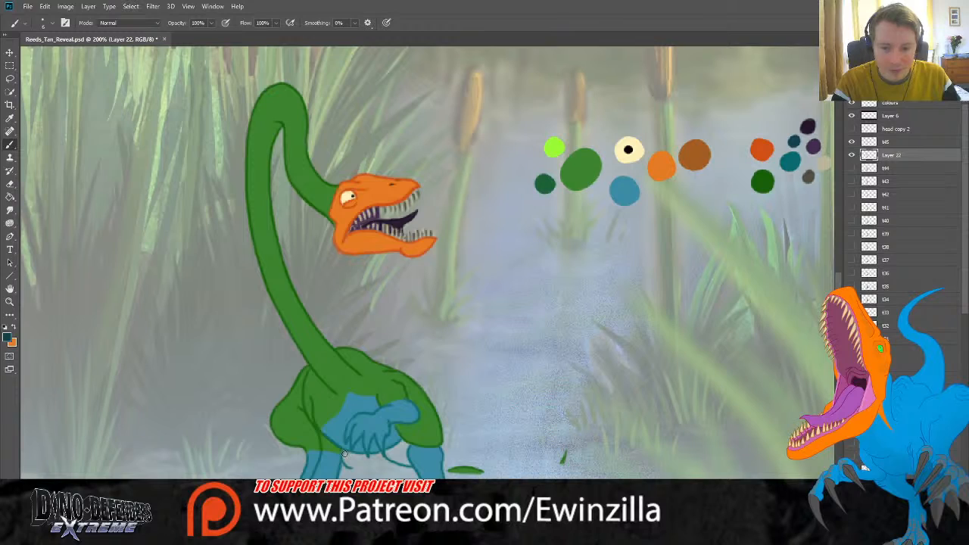
{"action": "mouse_move", "coordinate": [345, 452]}
{"action": "left_mouse_down"}
{"action": "mouse_move", "coordinate": [354, 465]}
{"action": "mouse_move", "coordinate": [403, 466]}
{"action": "left_mouse_up"}
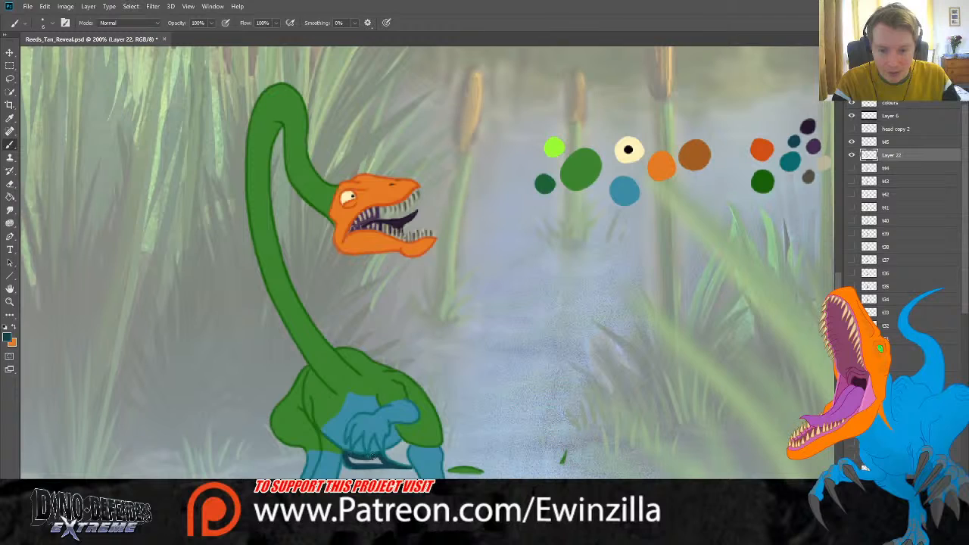
{"action": "mouse_move", "coordinate": [372, 455]}
{"action": "left_mouse_down"}
{"action": "mouse_move", "coordinate": [352, 460]}
{"action": "mouse_move", "coordinate": [387, 458]}
{"action": "mouse_move", "coordinate": [370, 457]}
{"action": "left_mouse_up"}
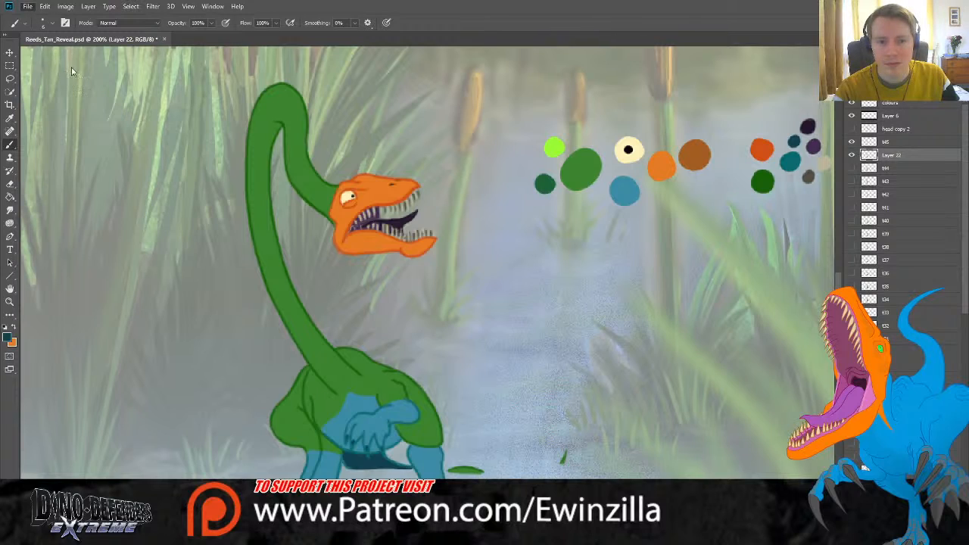
Step: Open the EP4_F_26 video, enlarge it to fill the view, play it through for reference and close it
{"action": "double_click", "coordinate": [216, 114]}
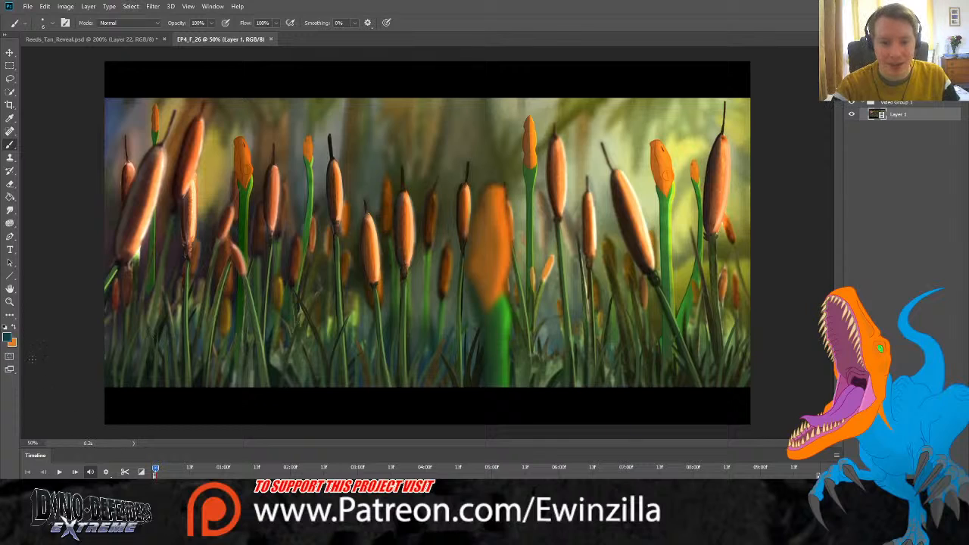
{"action": "left_click", "coordinate": [10, 301]}
{"action": "left_click", "coordinate": [322, 23]}
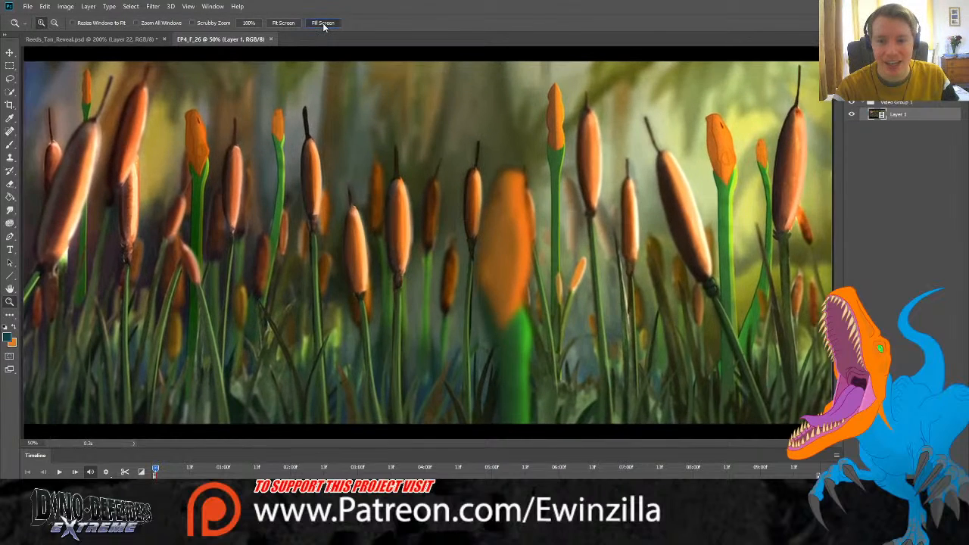
{"action": "left_click", "coordinate": [59, 472]}
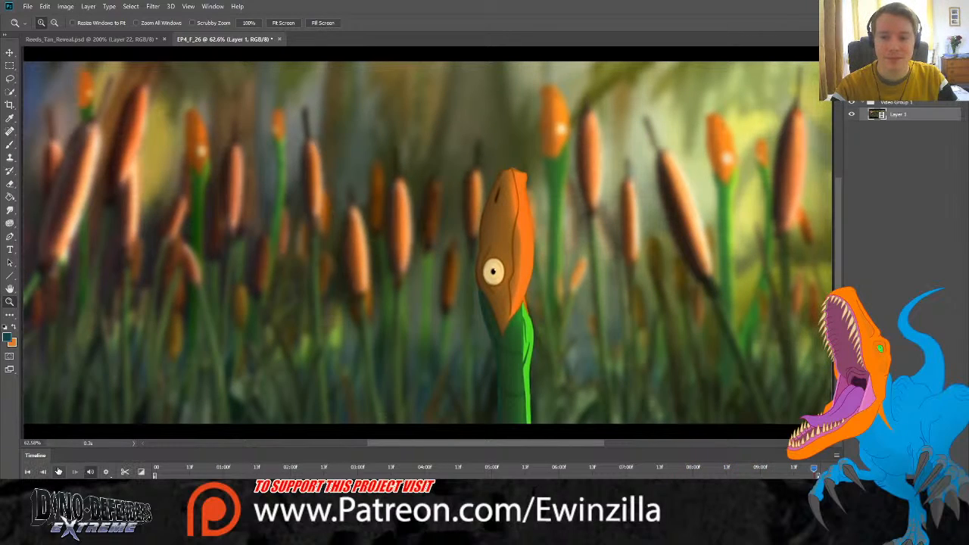
{"action": "left_click", "coordinate": [58, 471]}
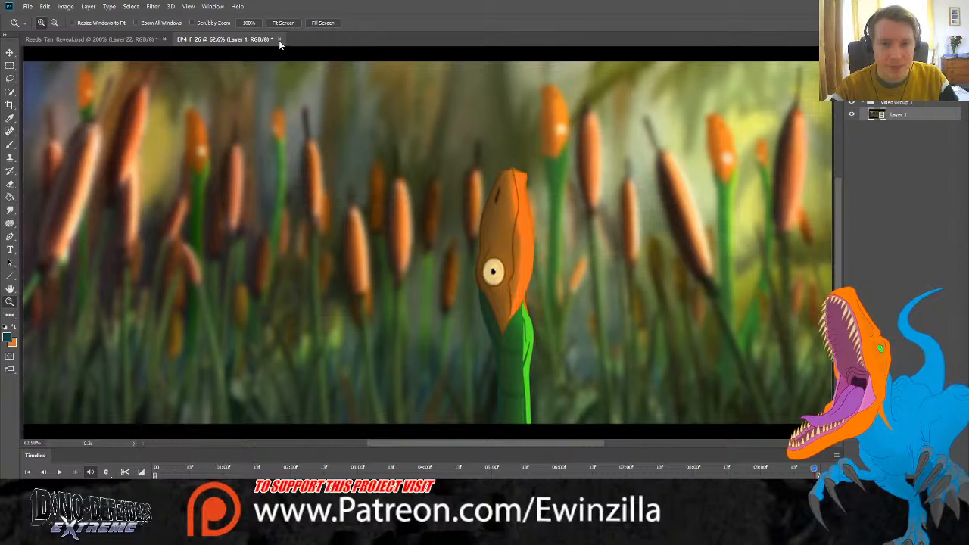
{"action": "key", "text": "ctrl+w"}
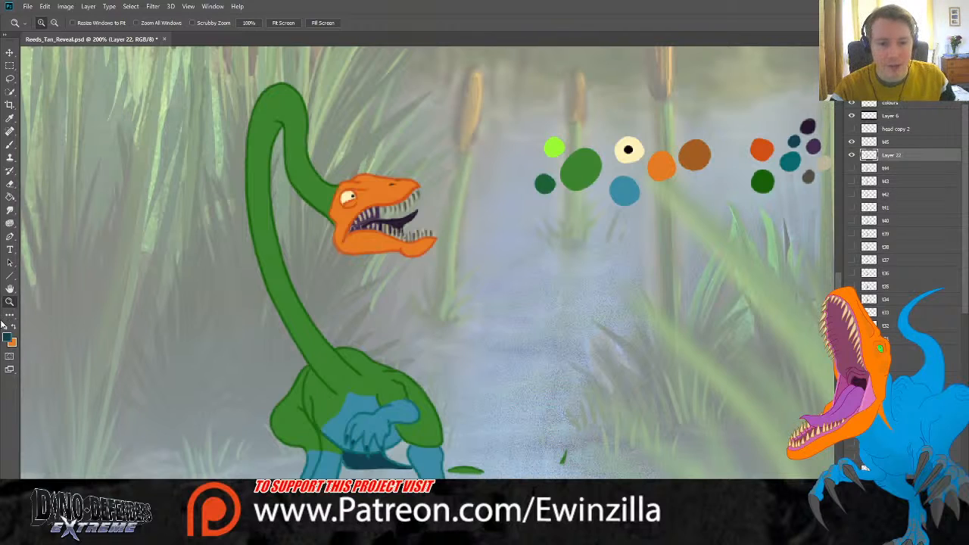
Step: Merge the flat colour Layer 22 with the t45 outlines into a single t45 layer
{"action": "left_click", "coordinate": [283, 23]}
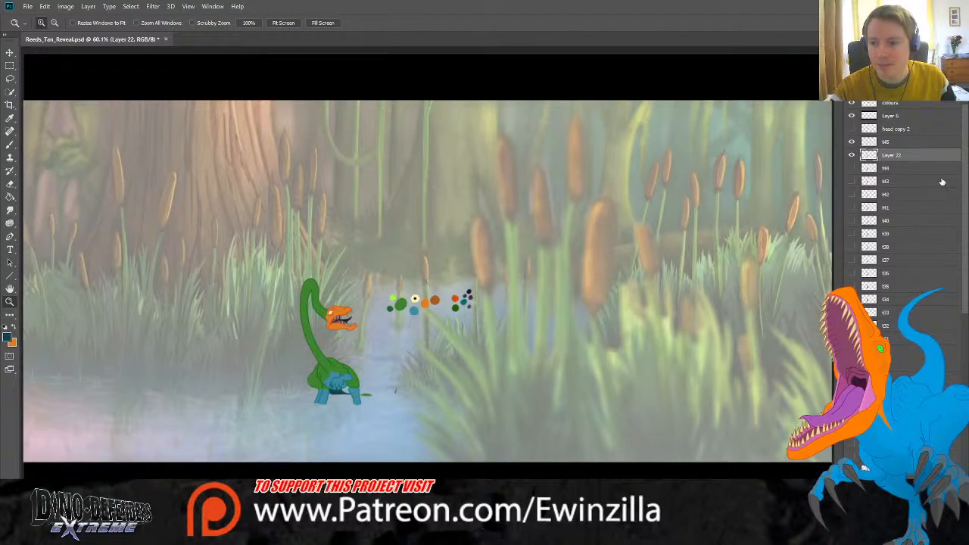
{"action": "left_click", "coordinate": [899, 143], "text": "ctrl"}
{"action": "key", "text": "ctrl+e"}
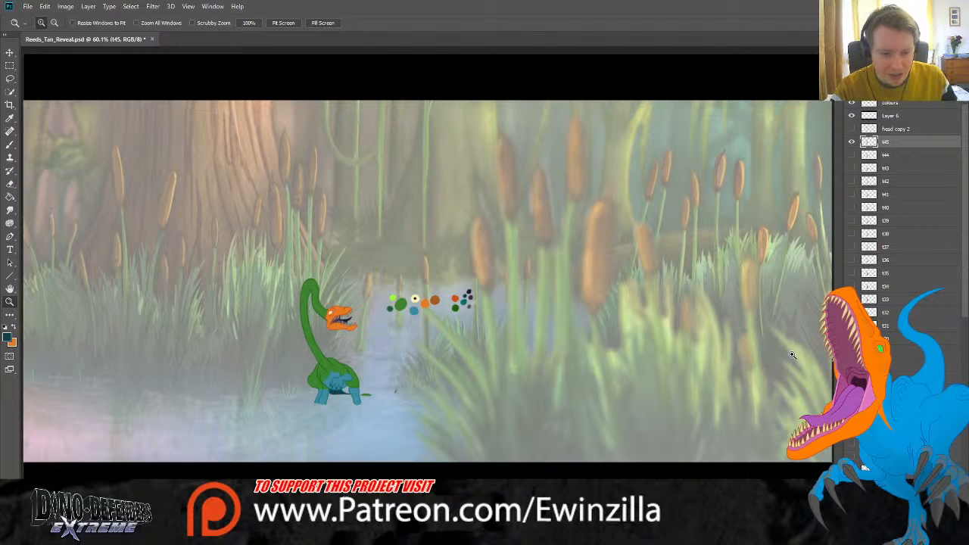
Step: Toggle the coloured t45 frame on and off over t44 to check the movement, leaving only t45 shown
{"action": "left_click", "coordinate": [852, 143]}
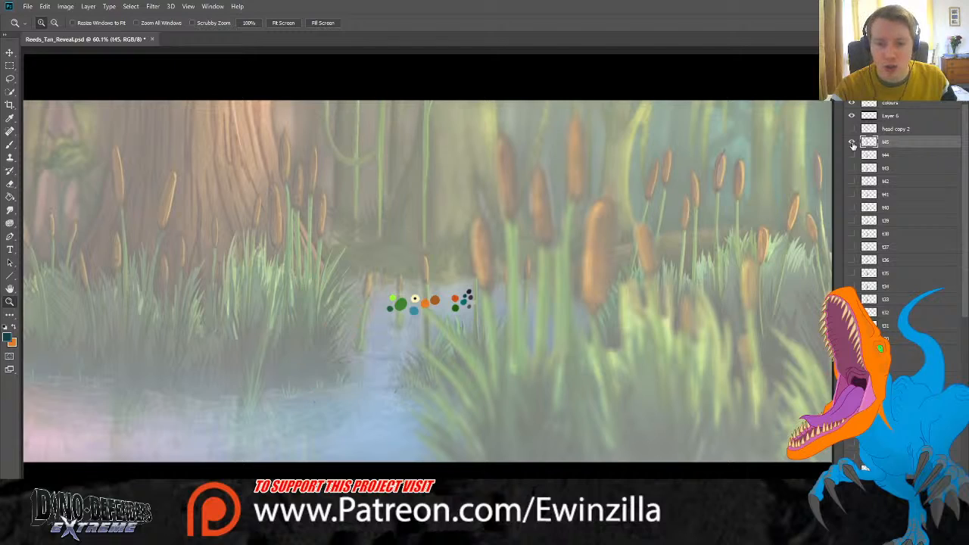
{"action": "left_click", "coordinate": [851, 143]}
{"action": "left_click", "coordinate": [851, 153]}
{"action": "left_click", "coordinate": [851, 144]}
{"action": "left_click", "coordinate": [851, 144]}
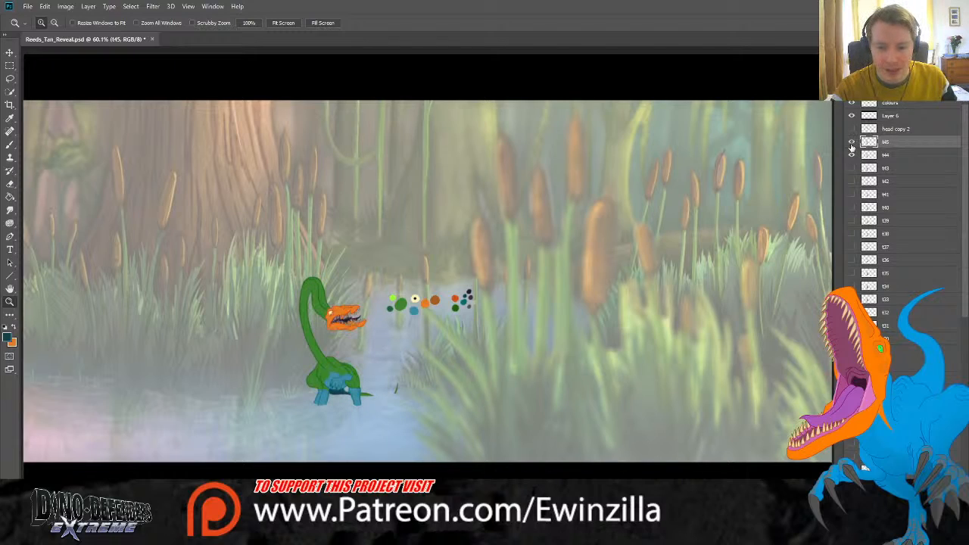
{"action": "left_click", "coordinate": [851, 144]}
{"action": "left_click", "coordinate": [851, 143]}
{"action": "left_click", "coordinate": [851, 144]}
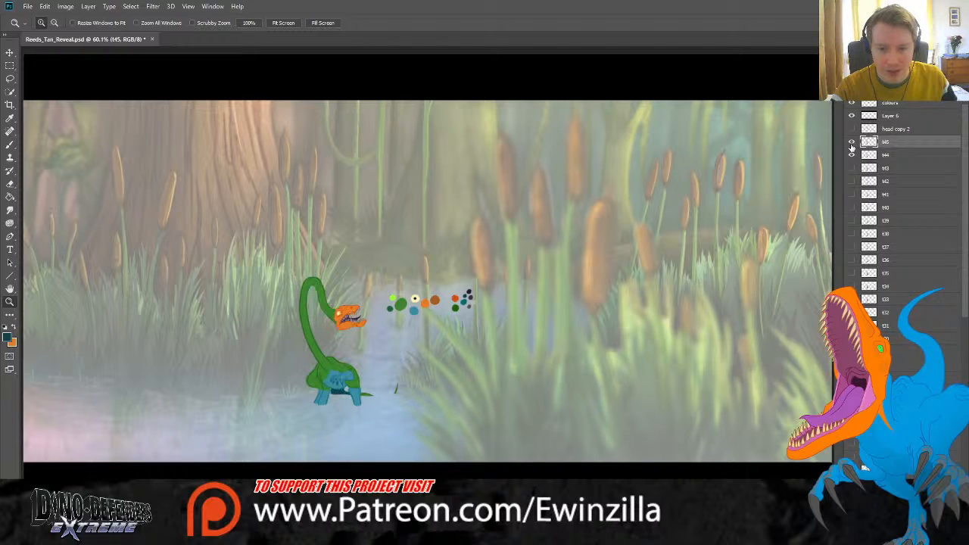
{"action": "left_click", "coordinate": [851, 143]}
{"action": "left_click", "coordinate": [850, 143]}
{"action": "left_click", "coordinate": [851, 143]}
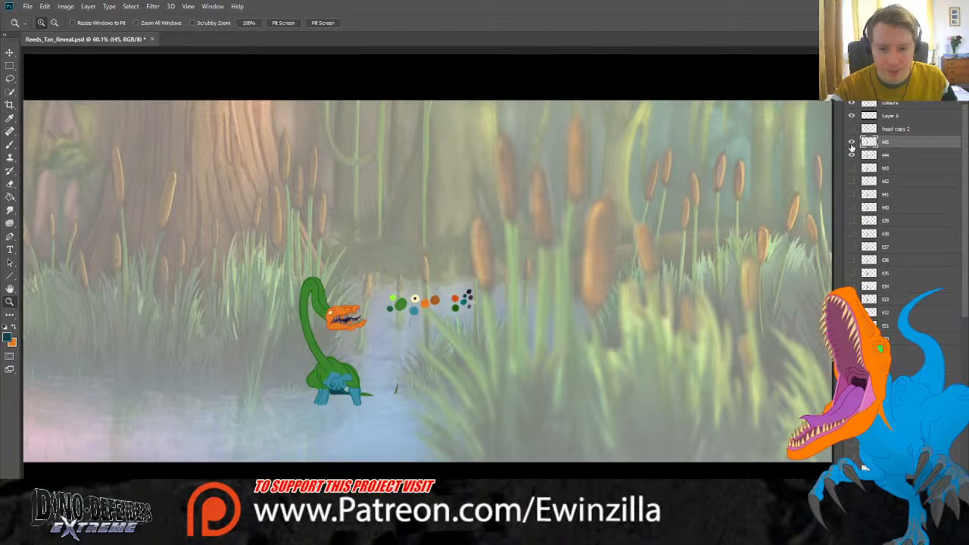
{"action": "left_click", "coordinate": [851, 156]}
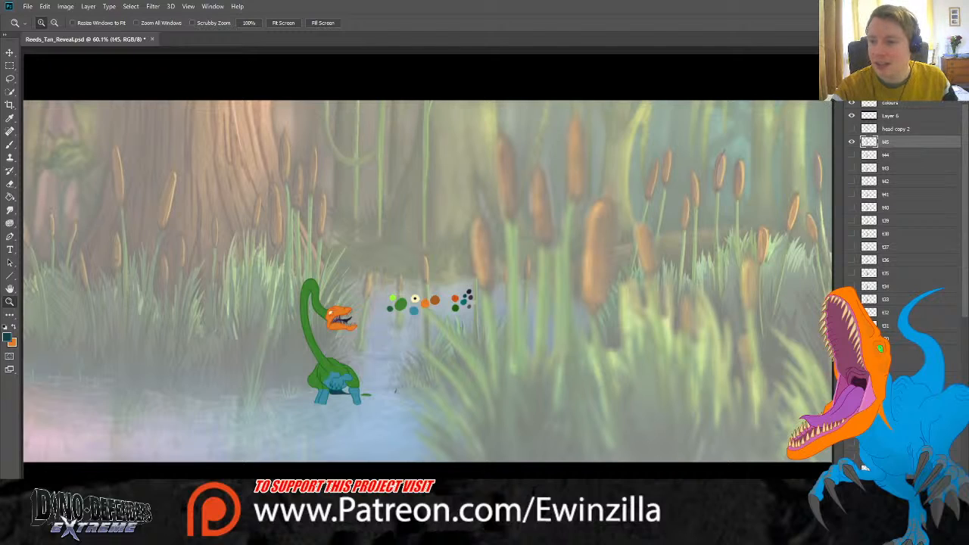
Step: Set t45 to 60% opacity and copy the dinosaur's head from it onto a new layer above
{"action": "key", "text": "6"}
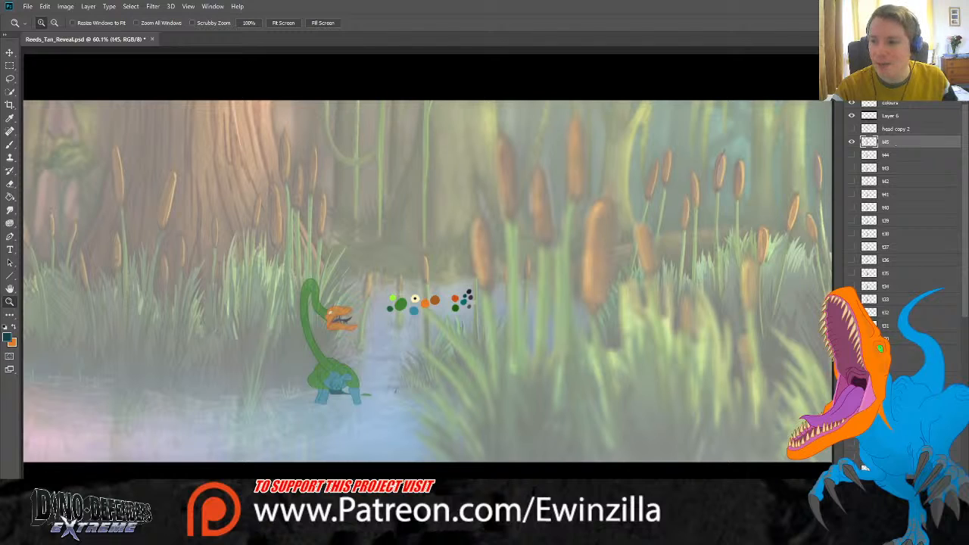
{"action": "left_click", "coordinate": [324, 376]}
{"action": "left_click", "coordinate": [325, 376]}
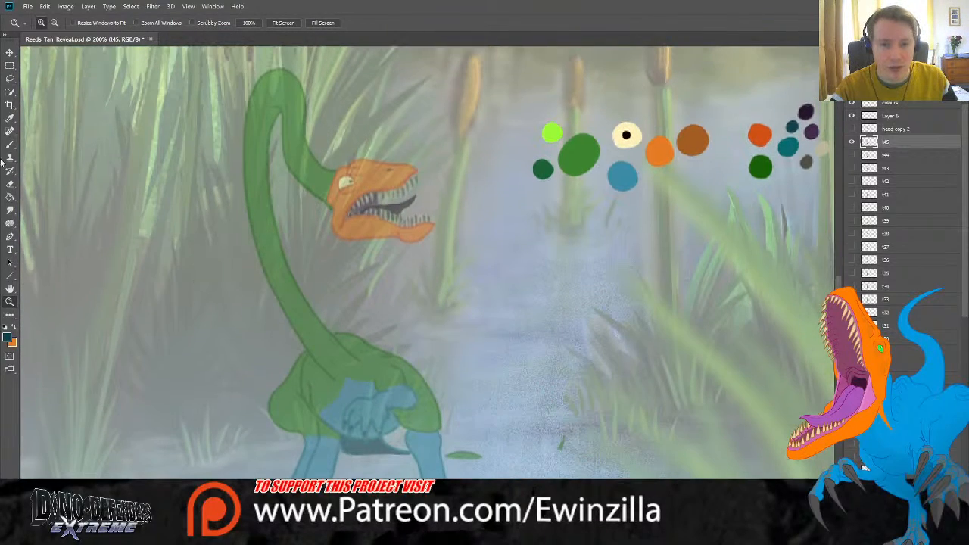
{"action": "left_click", "coordinate": [10, 79]}
{"action": "mouse_move", "coordinate": [355, 148]}
{"action": "left_mouse_down"}
{"action": "mouse_move", "coordinate": [326, 193]}
{"action": "mouse_move", "coordinate": [333, 213]}
{"action": "mouse_move", "coordinate": [321, 241]}
{"action": "mouse_move", "coordinate": [392, 265]}
{"action": "mouse_move", "coordinate": [455, 257]}
{"action": "mouse_move", "coordinate": [437, 171]}
{"action": "mouse_move", "coordinate": [417, 150]}
{"action": "left_mouse_up"}
{"action": "key", "text": "ctrl+c"}
{"action": "key", "text": "ctrl+v"}
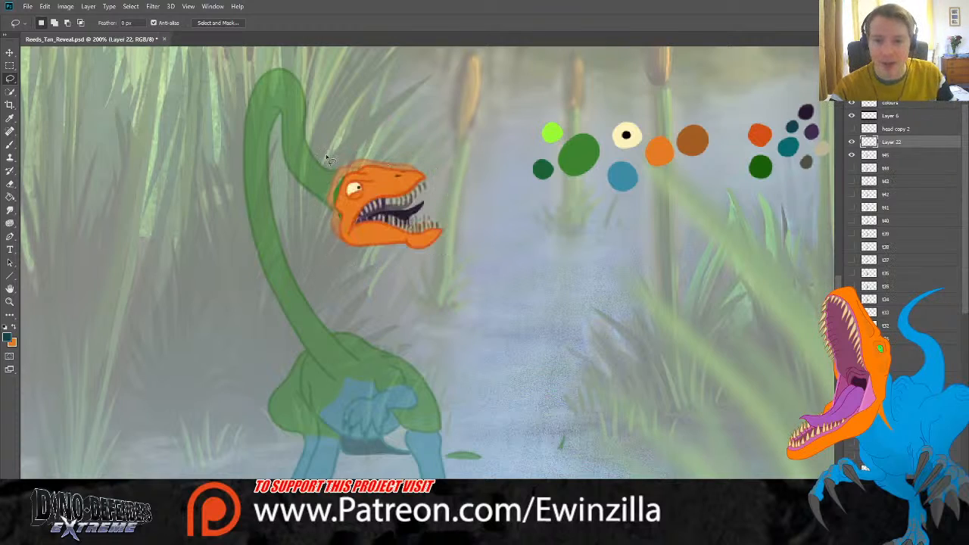
Step: Move the copied head back toward the neck and rotate it about 5 degrees clockwise
{"action": "left_click", "coordinate": [11, 53]}
{"action": "left_click_drag", "start_coordinate": [391, 182], "coordinate": [357, 185]}
{"action": "key", "text": "ctrl+t"}
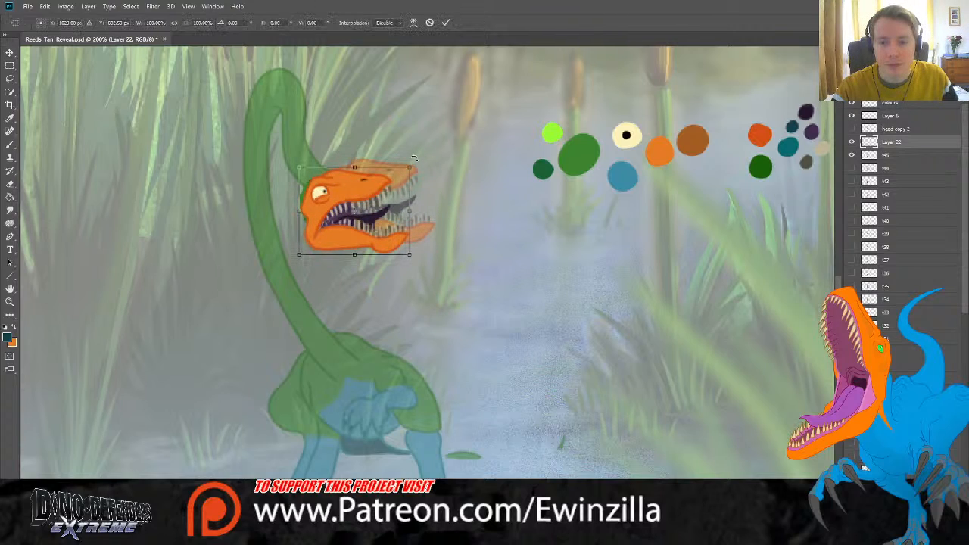
{"action": "left_click_drag", "start_coordinate": [414, 157], "coordinate": [418, 167]}
{"action": "left_click_drag", "start_coordinate": [377, 198], "coordinate": [370, 194]}
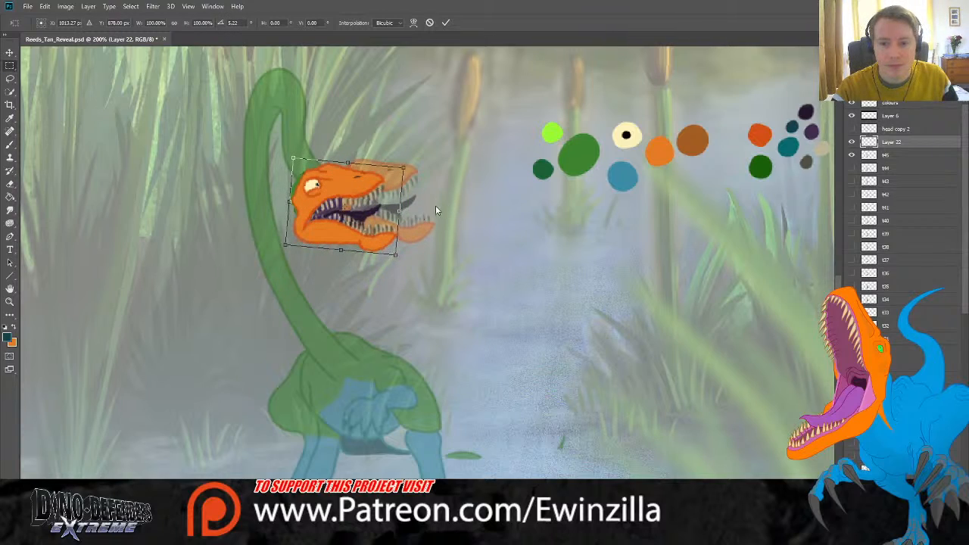
{"action": "key", "text": "Return"}
Step: Smudge the copied head's tongue back into the mouth and push its pupil to the front edge of the eye
{"action": "left_click", "coordinate": [10, 210]}
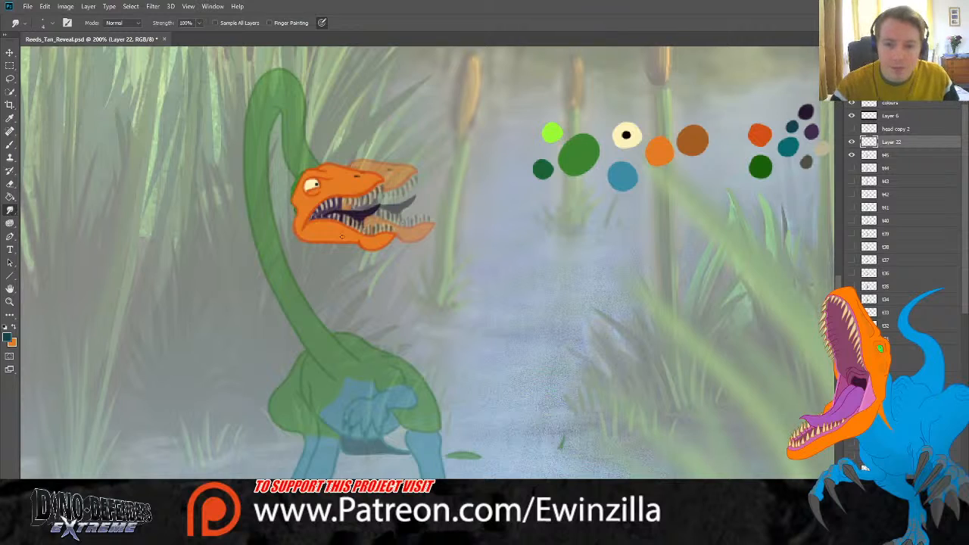
{"action": "left_click", "coordinate": [10, 300]}
{"action": "left_click", "coordinate": [328, 195]}
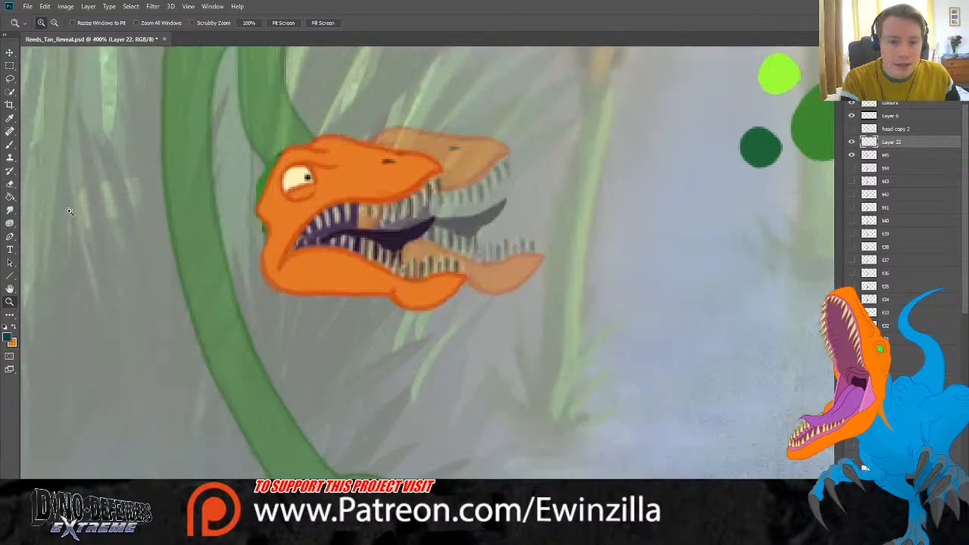
{"action": "key", "text": "r"}
{"action": "mouse_move", "coordinate": [358, 233]}
{"action": "left_mouse_down"}
{"action": "mouse_move", "coordinate": [437, 213]}
{"action": "mouse_move", "coordinate": [419, 239]}
{"action": "mouse_move", "coordinate": [429, 224]}
{"action": "mouse_move", "coordinate": [404, 238]}
{"action": "mouse_move", "coordinate": [420, 214]}
{"action": "mouse_move", "coordinate": [402, 237]}
{"action": "mouse_move", "coordinate": [429, 215]}
{"action": "mouse_move", "coordinate": [415, 238]}
{"action": "mouse_move", "coordinate": [429, 227]}
{"action": "mouse_move", "coordinate": [431, 217]}
{"action": "mouse_move", "coordinate": [408, 249]}
{"action": "left_mouse_up"}
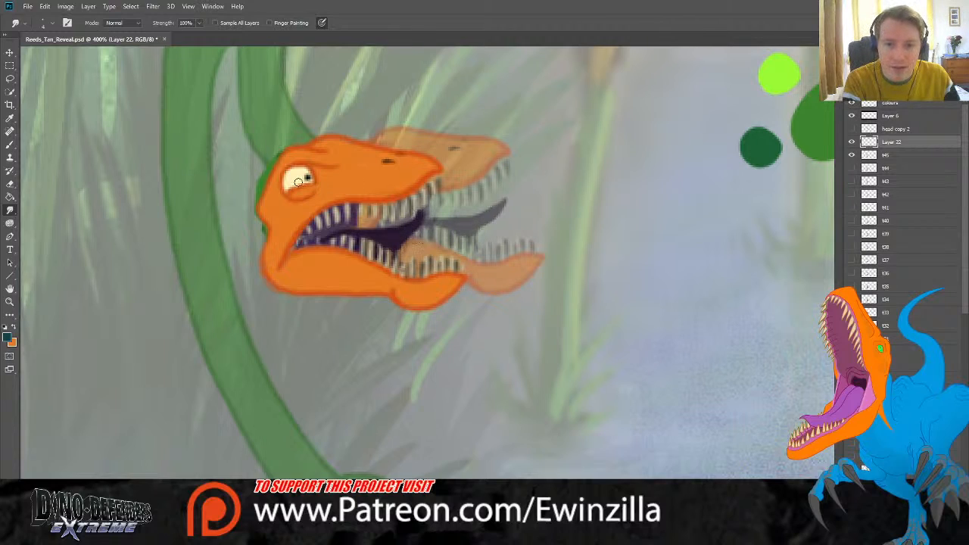
{"action": "left_click_drag", "start_coordinate": [302, 175], "coordinate": [308, 178]}
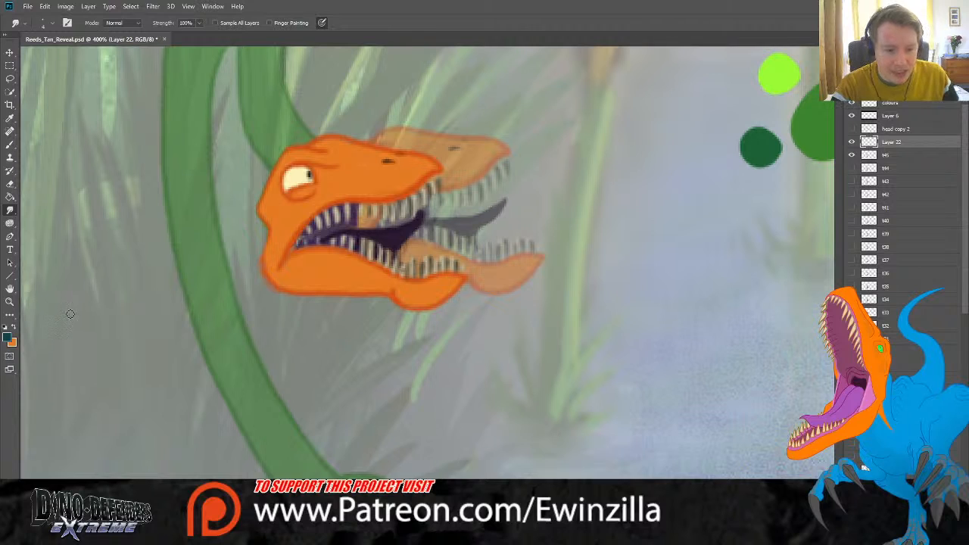
Step: Rename the copied head's layer as t46
{"action": "left_click", "coordinate": [10, 302]}
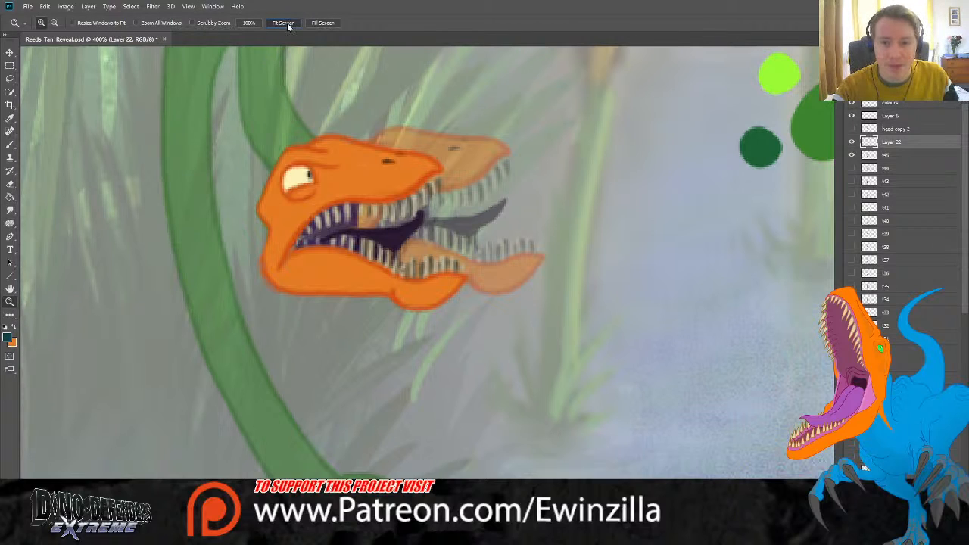
{"action": "left_click", "coordinate": [284, 23]}
{"action": "left_click", "coordinate": [322, 352]}
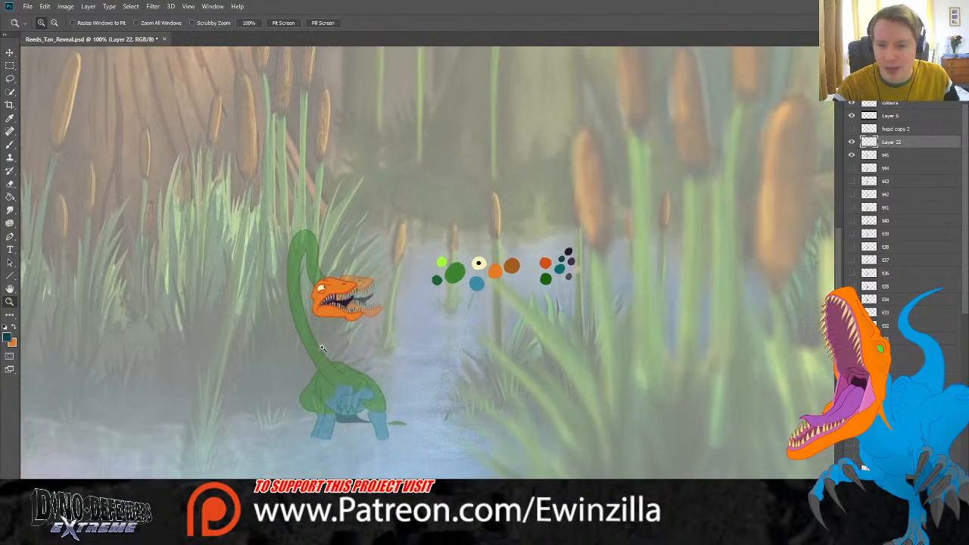
{"action": "double_click", "coordinate": [889, 143]}
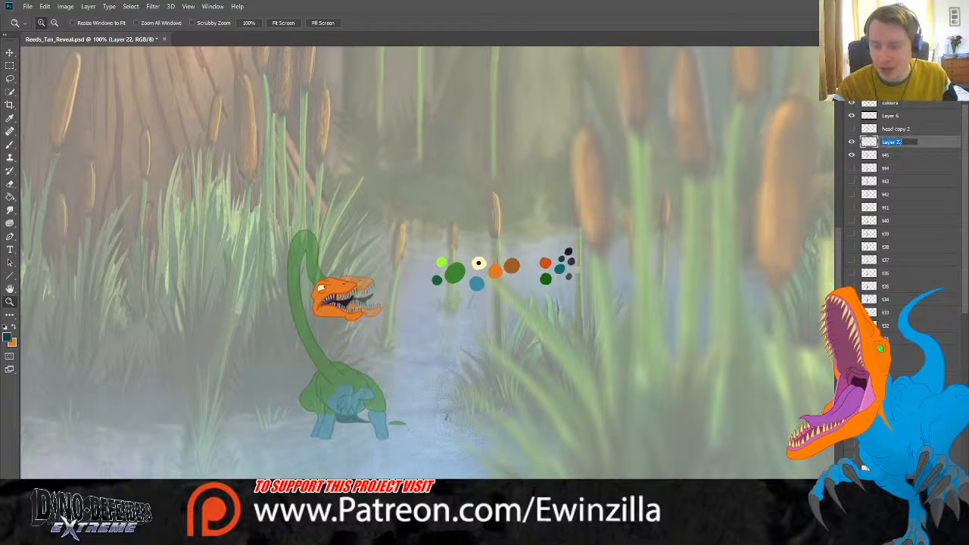
{"action": "type", "text": "t46"}
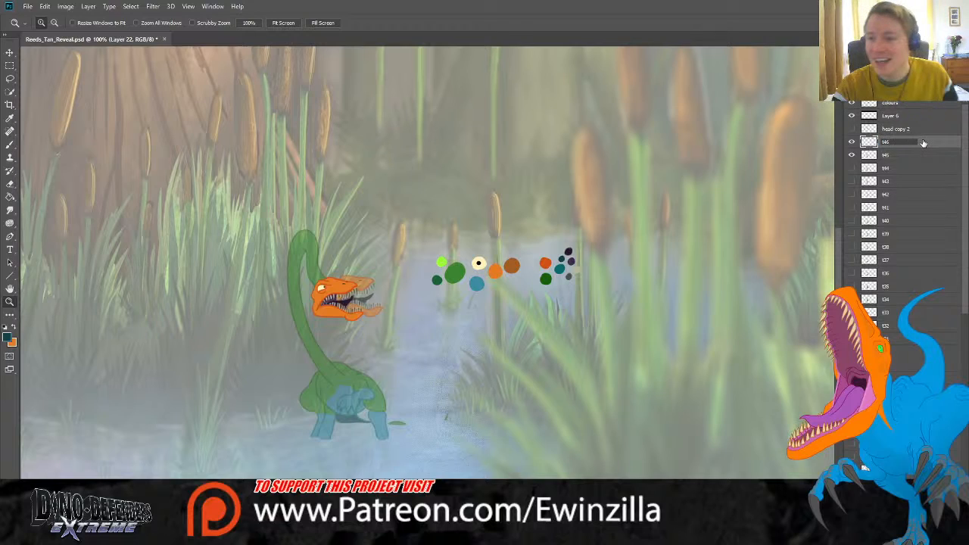
{"action": "key", "text": "Return"}
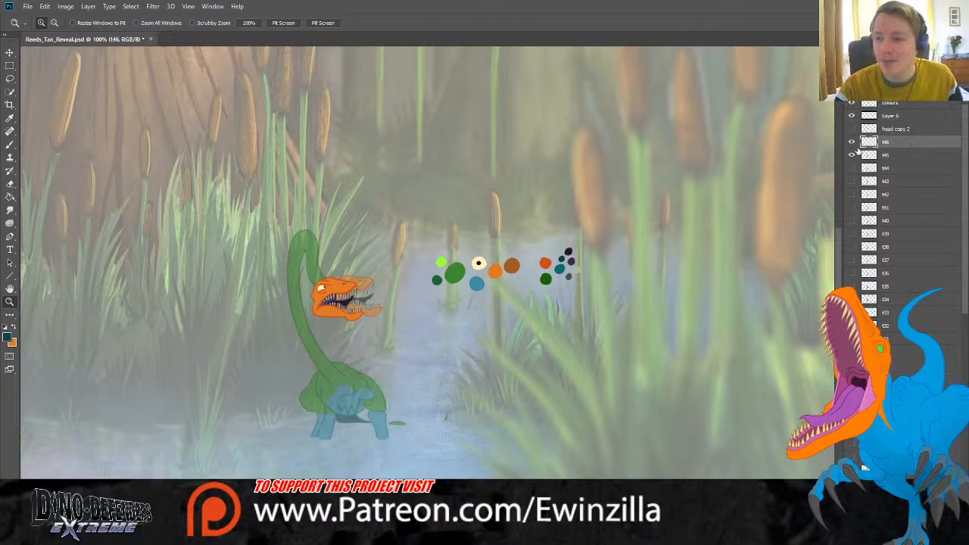
Step: Toggle the t45 and t46 layers on and off to compare the head positions
{"action": "left_click", "coordinate": [851, 152]}
{"action": "left_click", "coordinate": [851, 153]}
{"action": "left_click", "coordinate": [851, 145]}
{"action": "left_click", "coordinate": [851, 144]}
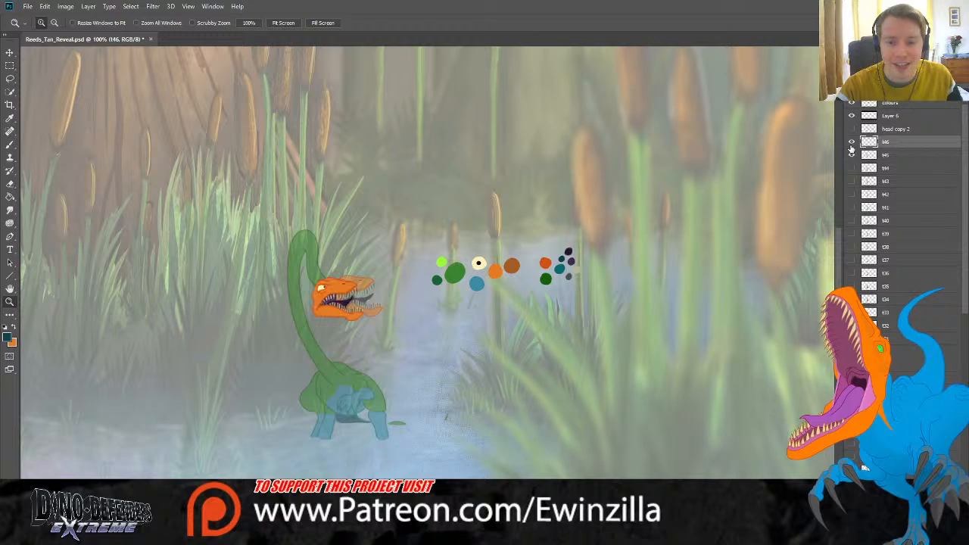
{"action": "left_click", "coordinate": [336, 304]}
{"action": "left_click", "coordinate": [336, 304]}
{"action": "left_click", "coordinate": [10, 212]}
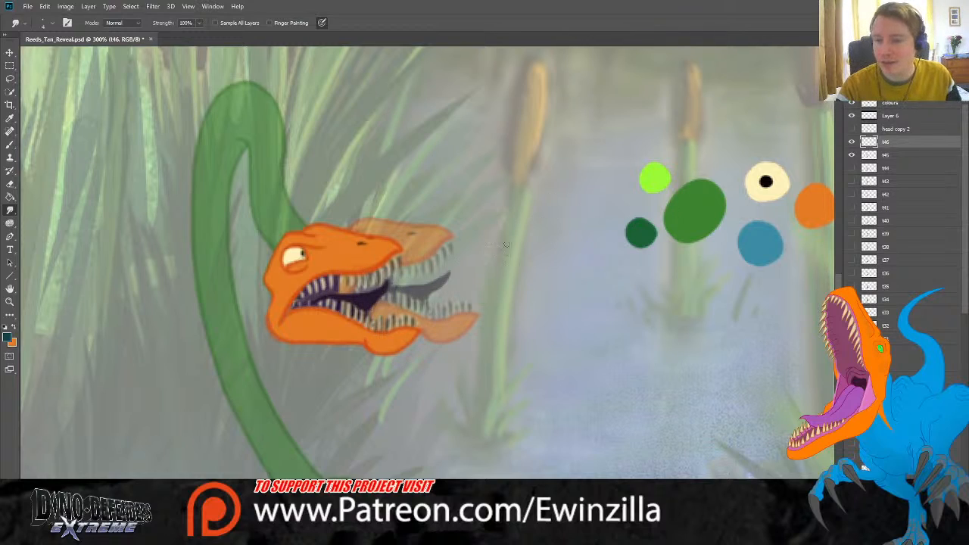
{"action": "left_click", "coordinate": [10, 302]}
{"action": "left_click", "coordinate": [285, 23]}
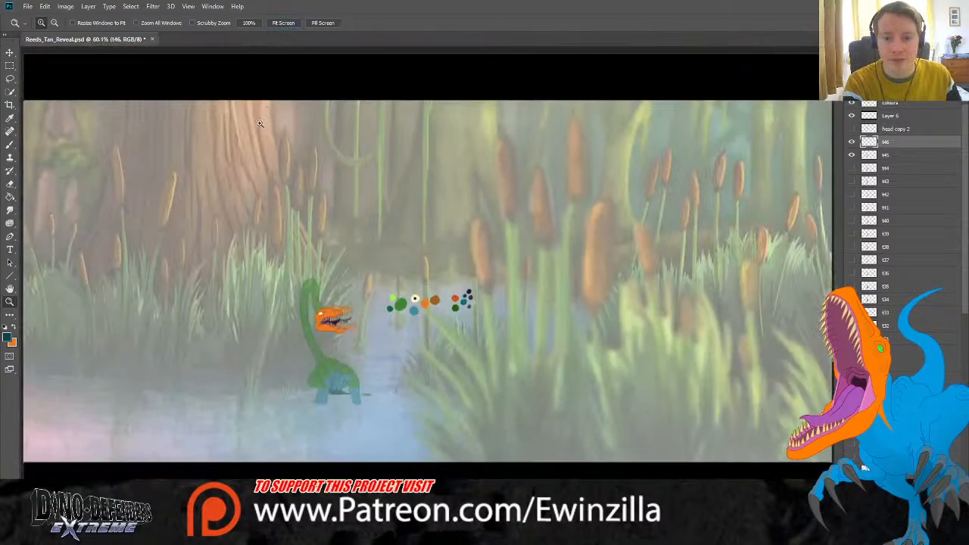
Step: Sample the dark green outline colour from the palette swatches and ready the Brush for drawing the neck
{"action": "left_click", "coordinate": [357, 385]}
{"action": "left_click", "coordinate": [358, 385]}
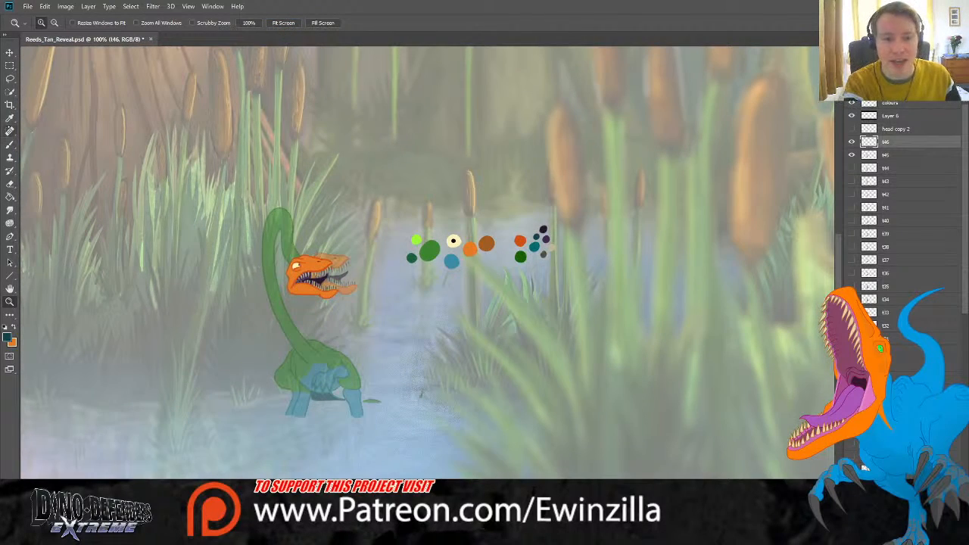
{"action": "left_click", "coordinate": [10, 119]}
{"action": "left_click", "coordinate": [521, 257]}
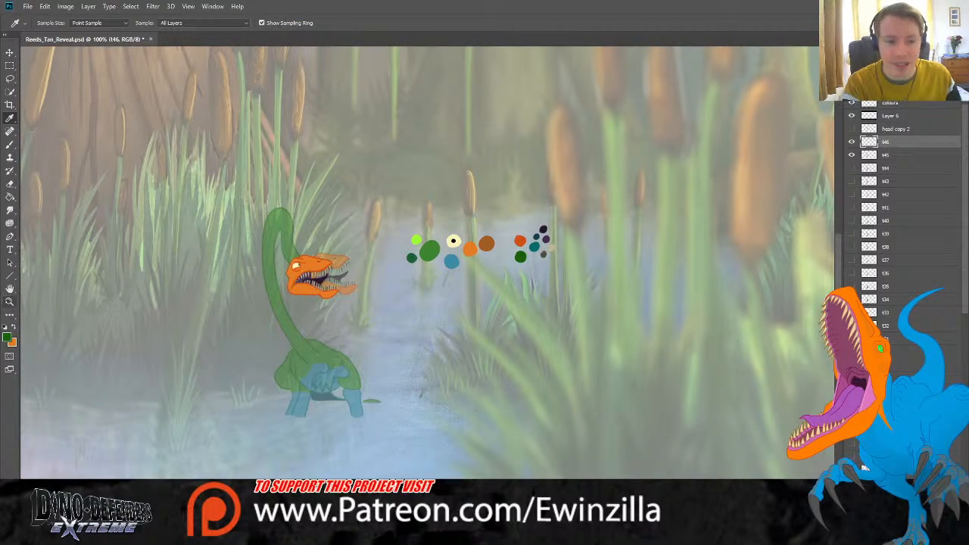
{"action": "left_click", "coordinate": [10, 301]}
{"action": "left_click", "coordinate": [319, 326]}
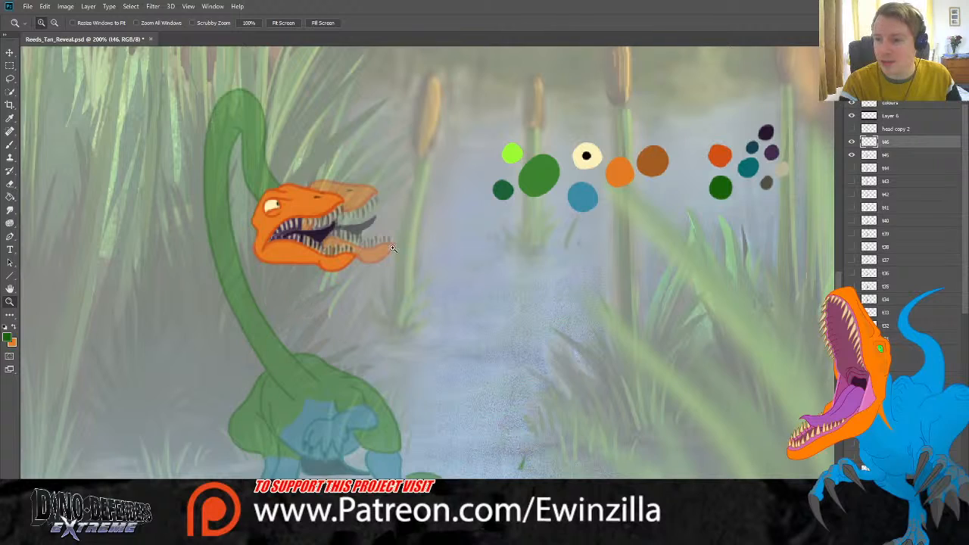
{"action": "left_click", "coordinate": [10, 144]}
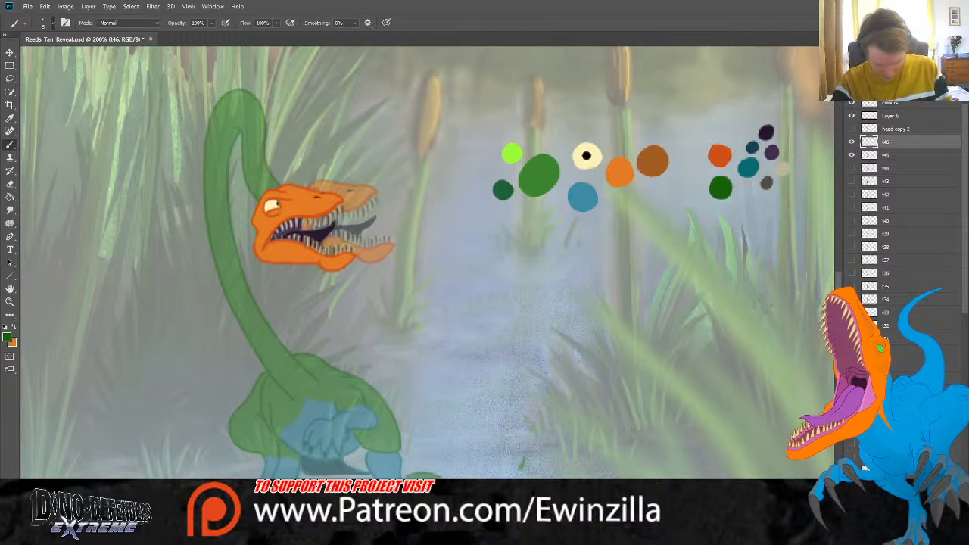
{"action": "left_click_drag", "start_coordinate": [327, 166], "coordinate": [412, 118]}
{"action": "key", "text": "ctrl+z"}
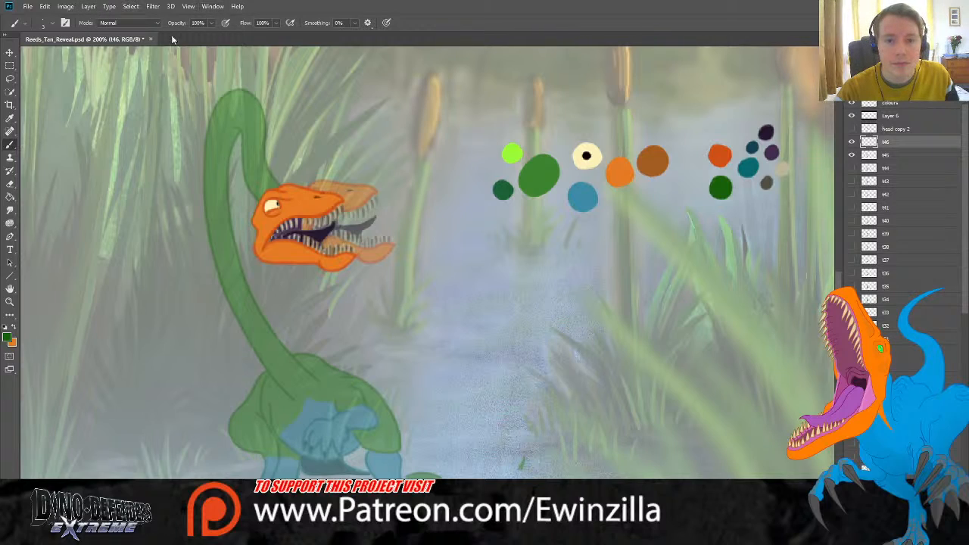
{"action": "left_click", "coordinate": [225, 17]}
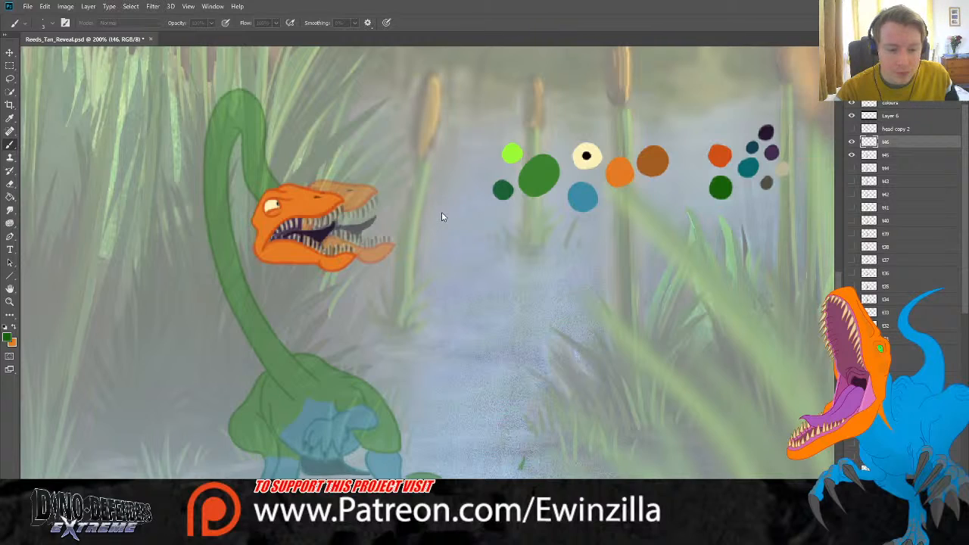
Step: Add a new layer beneath t46 and draw the neck's outer dark green outline from the head over the bend to the body
{"action": "key", "text": "ctrl+shift+alt+n"}
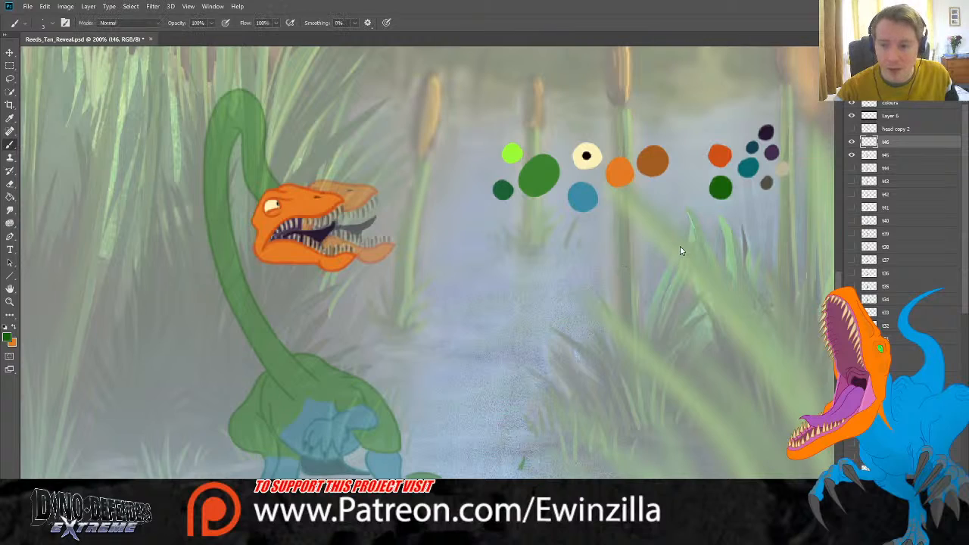
{"action": "left_click_drag", "start_coordinate": [898, 148], "coordinate": [893, 162]}
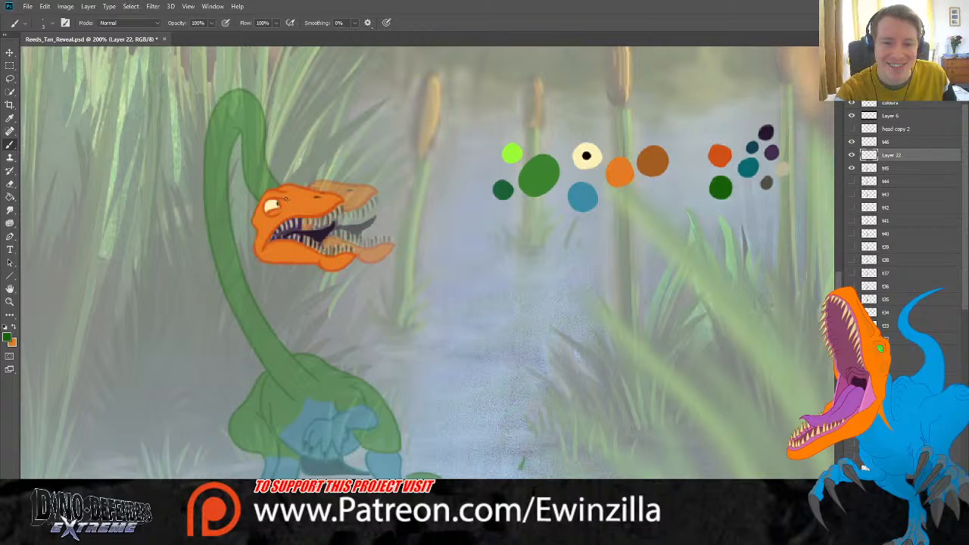
{"action": "mouse_move", "coordinate": [263, 188]}
{"action": "left_mouse_down"}
{"action": "mouse_move", "coordinate": [244, 99]}
{"action": "mouse_move", "coordinate": [229, 96]}
{"action": "mouse_move", "coordinate": [213, 115]}
{"action": "mouse_move", "coordinate": [207, 192]}
{"action": "mouse_move", "coordinate": [210, 253]}
{"action": "mouse_move", "coordinate": [228, 324]}
{"action": "left_mouse_up"}
{"action": "key", "text": "ctrl+z"}
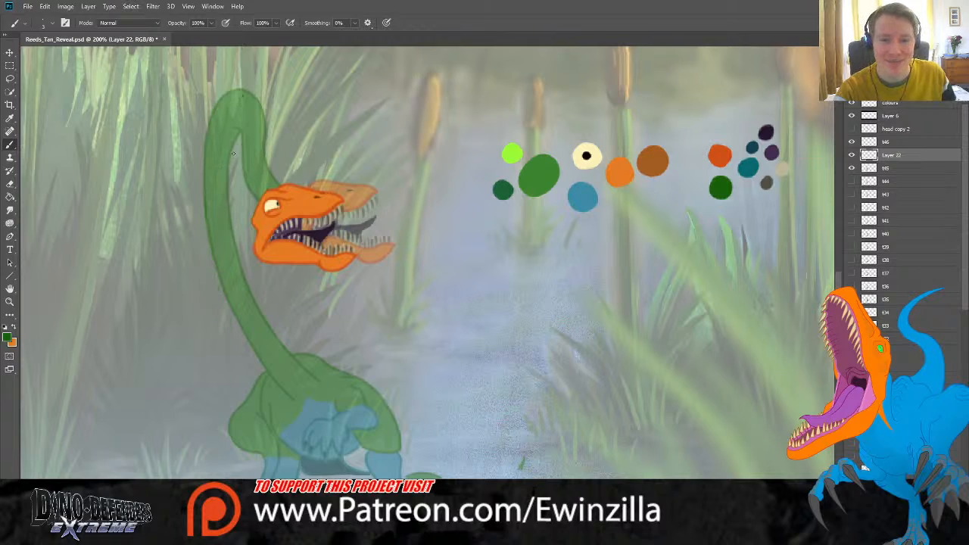
{"action": "mouse_move", "coordinate": [273, 200]}
{"action": "left_mouse_down"}
{"action": "mouse_move", "coordinate": [250, 180]}
{"action": "mouse_move", "coordinate": [250, 95]}
{"action": "mouse_move", "coordinate": [223, 92]}
{"action": "mouse_move", "coordinate": [203, 157]}
{"action": "mouse_move", "coordinate": [209, 255]}
{"action": "mouse_move", "coordinate": [246, 356]}
{"action": "mouse_move", "coordinate": [298, 406]}
{"action": "mouse_move", "coordinate": [280, 352]}
{"action": "mouse_move", "coordinate": [243, 305]}
{"action": "mouse_move", "coordinate": [219, 232]}
{"action": "left_mouse_up"}
{"action": "key", "text": "ctrl+z"}
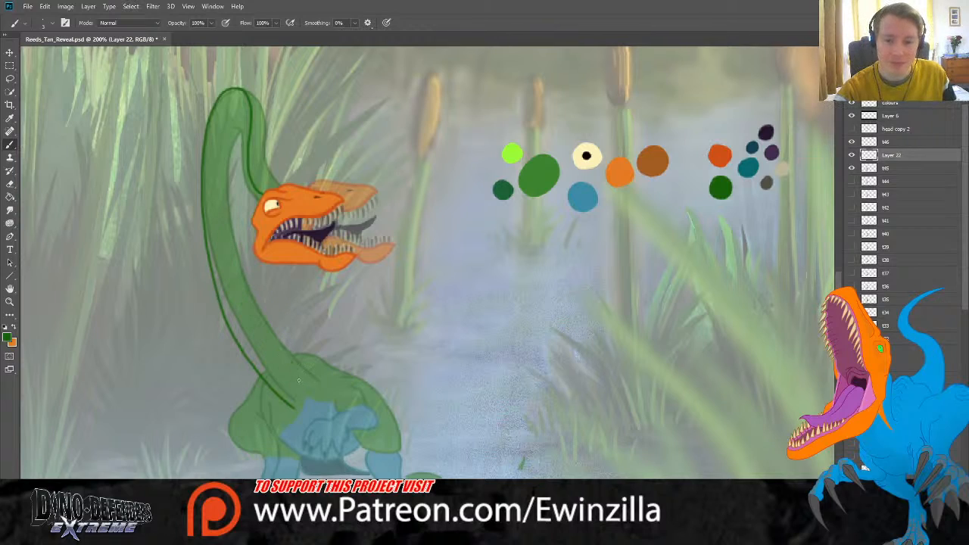
Step: Draw the neck's inner outline from the body up to the bend and down to the back of the jaw
{"action": "mouse_move", "coordinate": [313, 383]}
{"action": "left_mouse_down"}
{"action": "mouse_move", "coordinate": [252, 318]}
{"action": "mouse_move", "coordinate": [230, 264]}
{"action": "mouse_move", "coordinate": [222, 175]}
{"action": "mouse_move", "coordinate": [231, 133]}
{"action": "mouse_move", "coordinate": [231, 183]}
{"action": "mouse_move", "coordinate": [246, 220]}
{"action": "left_mouse_up"}
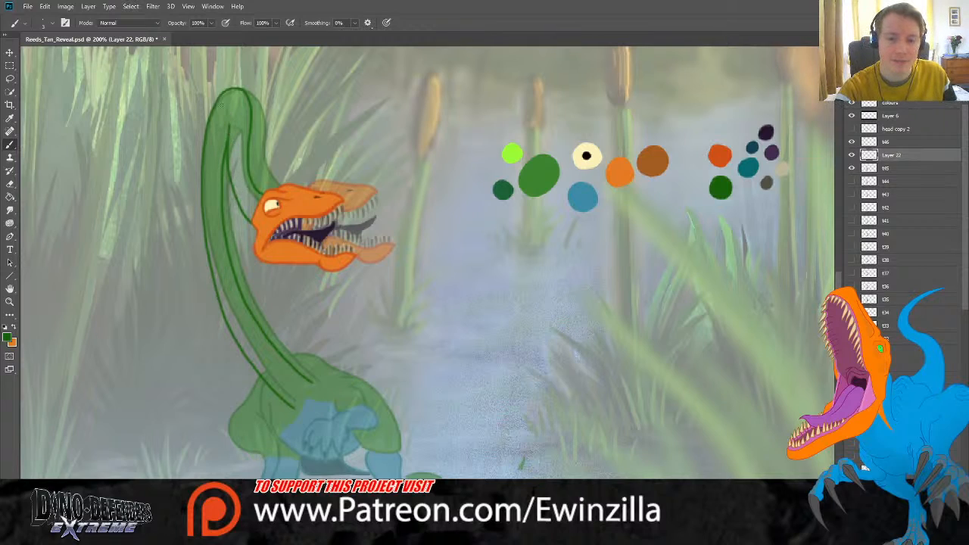
{"action": "key", "text": "ctrl+z"}
{"action": "left_click_drag", "start_coordinate": [230, 118], "coordinate": [227, 179]}
{"action": "key", "text": "ctrl+z"}
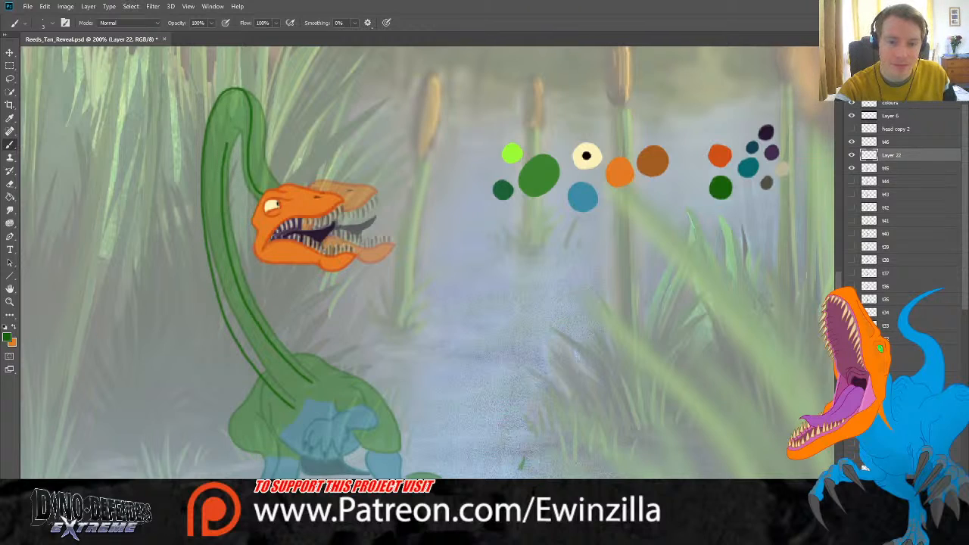
{"action": "mouse_move", "coordinate": [229, 123]}
{"action": "left_mouse_down"}
{"action": "mouse_move", "coordinate": [226, 175]}
{"action": "mouse_move", "coordinate": [252, 238]}
{"action": "left_mouse_up"}
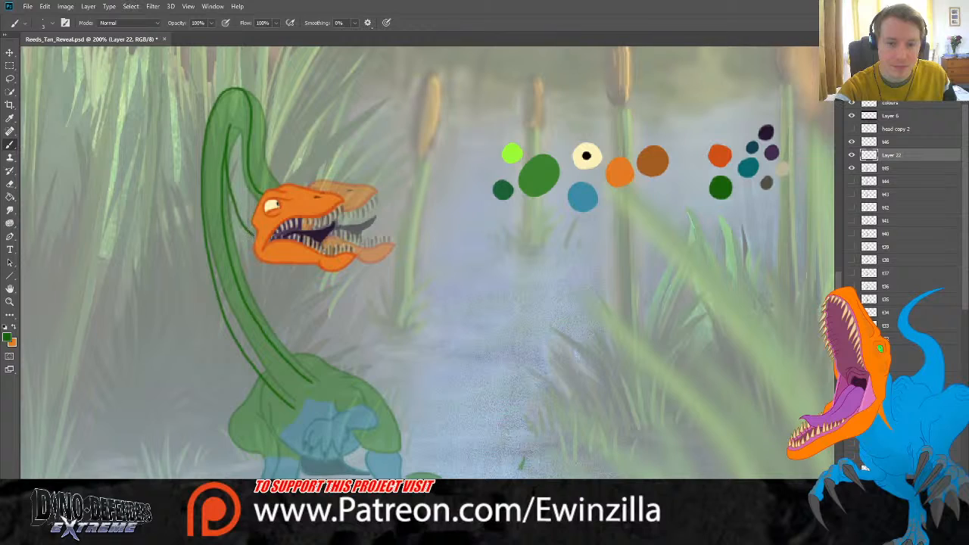
Step: Merge the neck outline layer with the head into t46 and toggle it to check the movement against t45
{"action": "left_click", "coordinate": [887, 143], "text": "ctrl"}
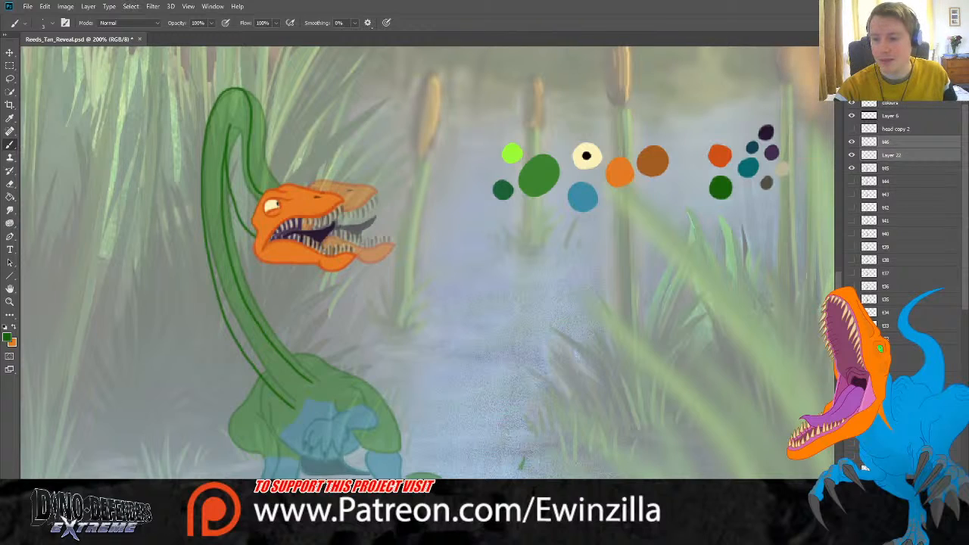
{"action": "key", "text": "ctrl+e"}
{"action": "left_click", "coordinate": [851, 143]}
{"action": "left_click", "coordinate": [850, 142]}
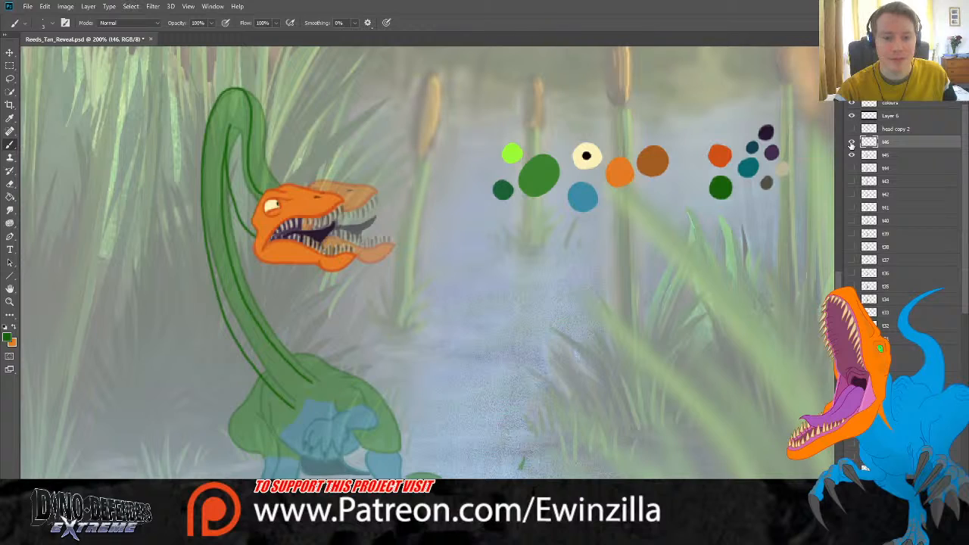
{"action": "left_click", "coordinate": [851, 142]}
{"action": "left_click", "coordinate": [851, 142]}
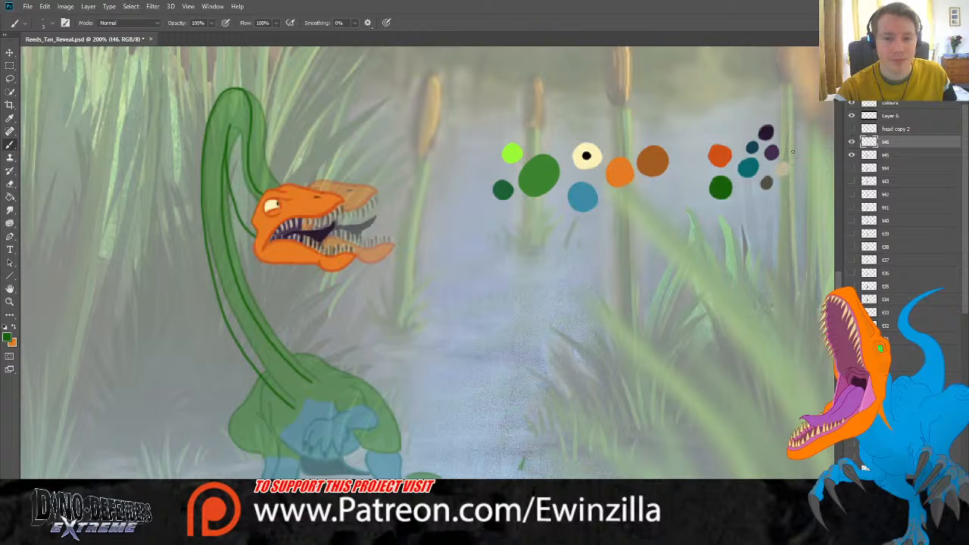
Step: Smudge the neck's inner outline on t46 below the bend and behind the jaw to refine its curve
{"action": "left_click", "coordinate": [10, 209]}
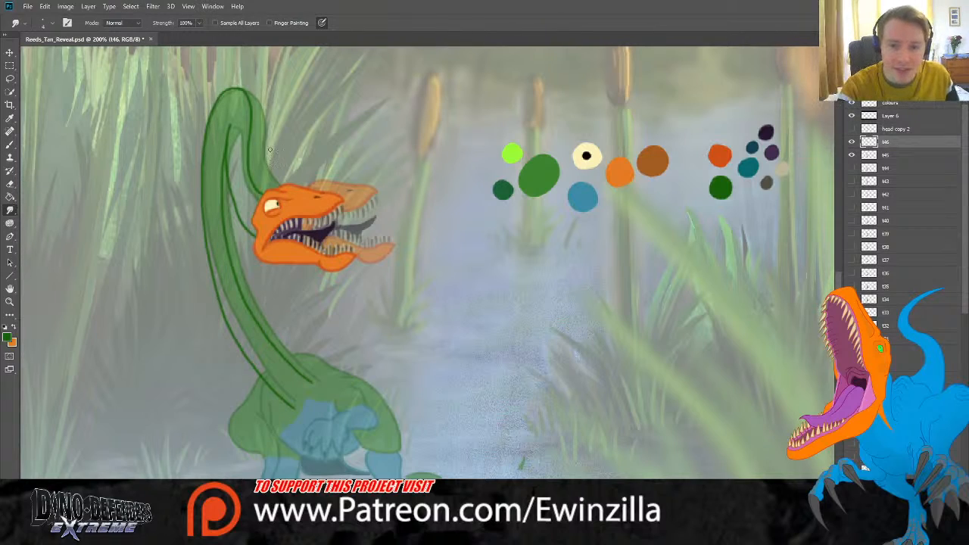
{"action": "left_click_drag", "start_coordinate": [225, 151], "coordinate": [226, 205]}
{"action": "left_click_drag", "start_coordinate": [232, 238], "coordinate": [286, 355]}
{"action": "left_click_drag", "start_coordinate": [221, 206], "coordinate": [226, 155]}
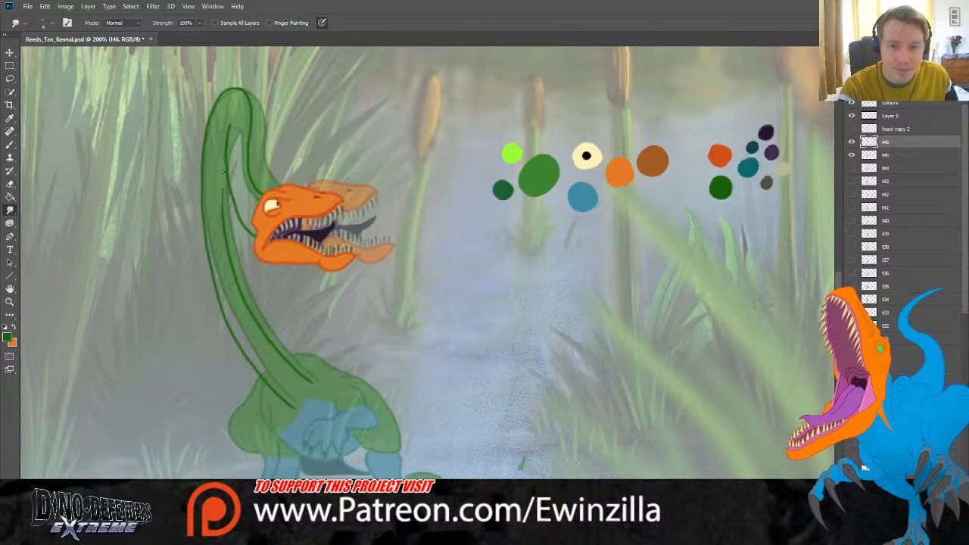
{"action": "mouse_move", "coordinate": [226, 148]}
{"action": "left_mouse_down"}
{"action": "mouse_move", "coordinate": [225, 198]}
{"action": "mouse_move", "coordinate": [255, 236]}
{"action": "left_mouse_up"}
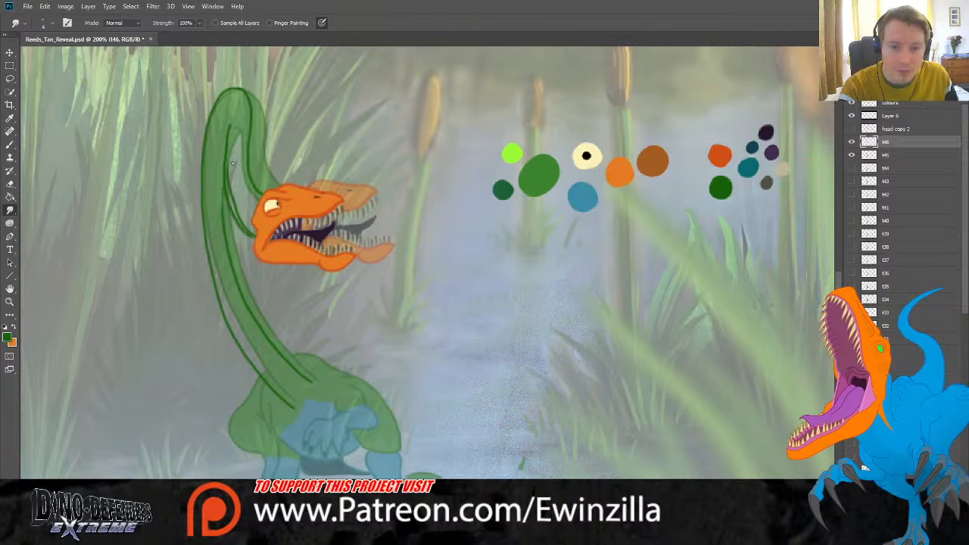
{"action": "mouse_move", "coordinate": [232, 168]}
{"action": "left_mouse_down"}
{"action": "mouse_move", "coordinate": [238, 217]}
{"action": "mouse_move", "coordinate": [253, 235]}
{"action": "left_mouse_up"}
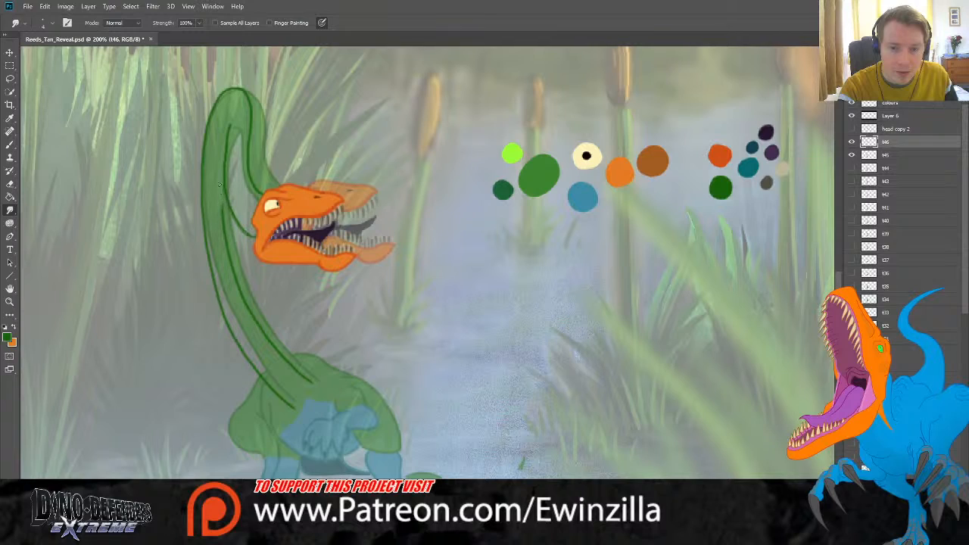
Step: Clear the lower stretch of the inner neck line and redraw it in dark green from behind the jaw down into the body
{"action": "mouse_move", "coordinate": [221, 189]}
{"action": "left_mouse_down"}
{"action": "mouse_move", "coordinate": [227, 244]}
{"action": "mouse_move", "coordinate": [201, 177]}
{"action": "mouse_move", "coordinate": [246, 309]}
{"action": "left_mouse_up"}
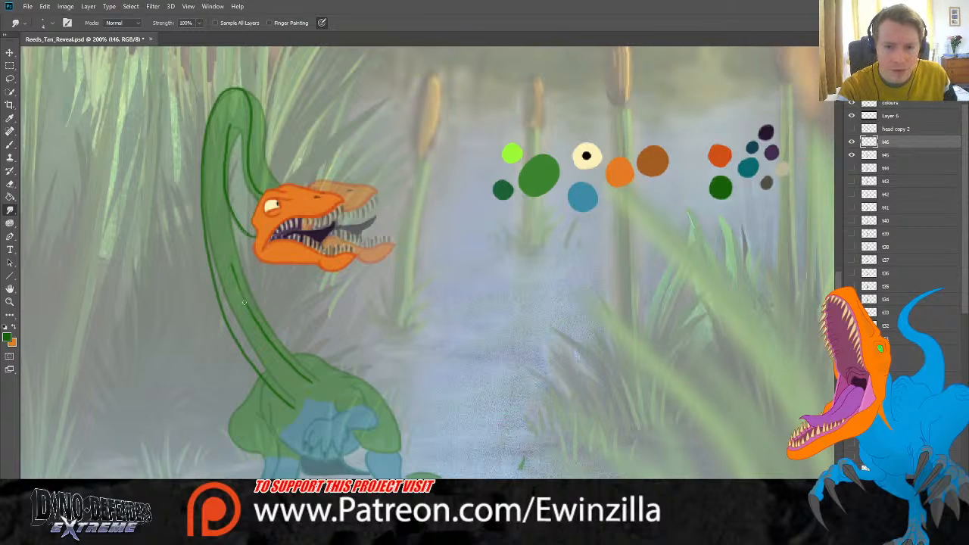
{"action": "mouse_move", "coordinate": [233, 258]}
{"action": "left_mouse_down"}
{"action": "mouse_move", "coordinate": [251, 313]}
{"action": "mouse_move", "coordinate": [294, 367]}
{"action": "left_mouse_up"}
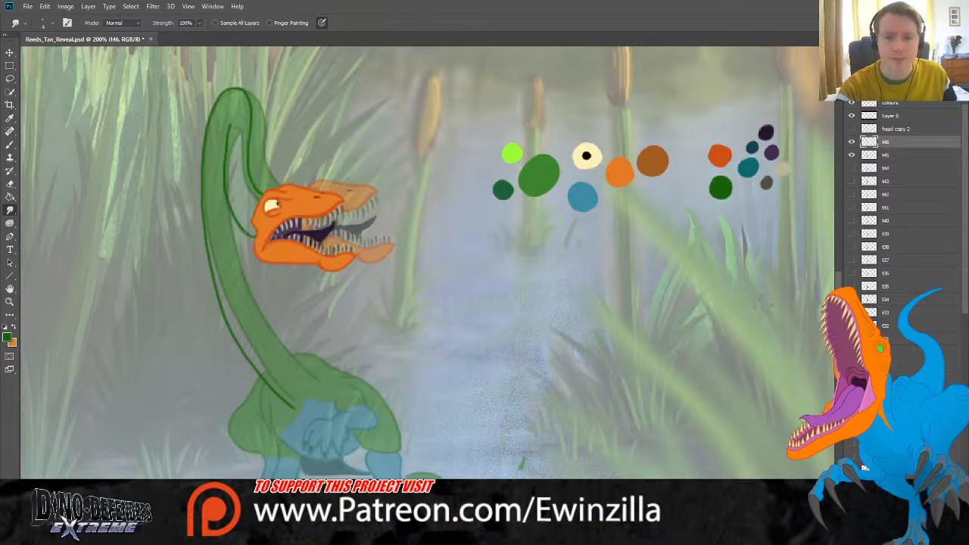
{"action": "left_click", "coordinate": [10, 144]}
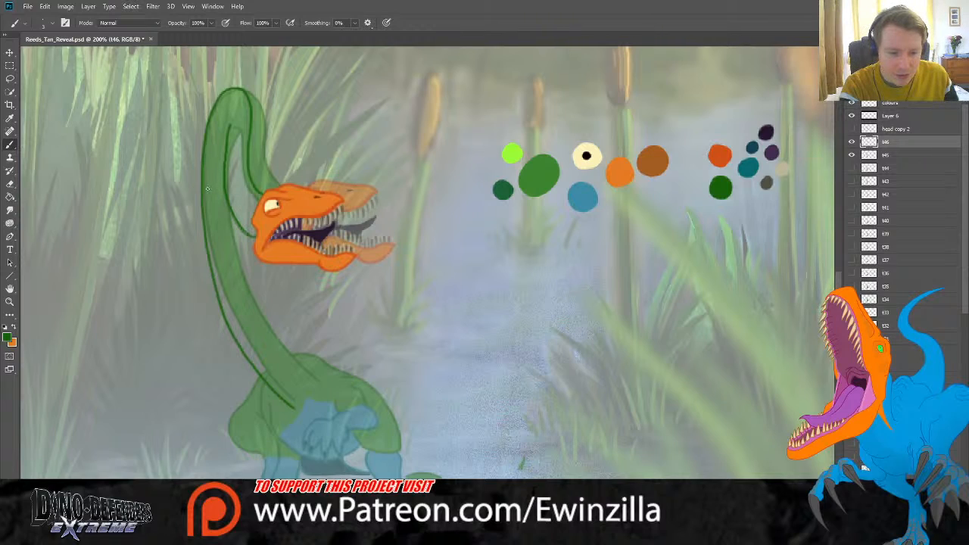
{"action": "mouse_move", "coordinate": [223, 188]}
{"action": "left_mouse_down"}
{"action": "mouse_move", "coordinate": [252, 313]}
{"action": "mouse_move", "coordinate": [272, 348]}
{"action": "mouse_move", "coordinate": [325, 392]}
{"action": "left_mouse_up"}
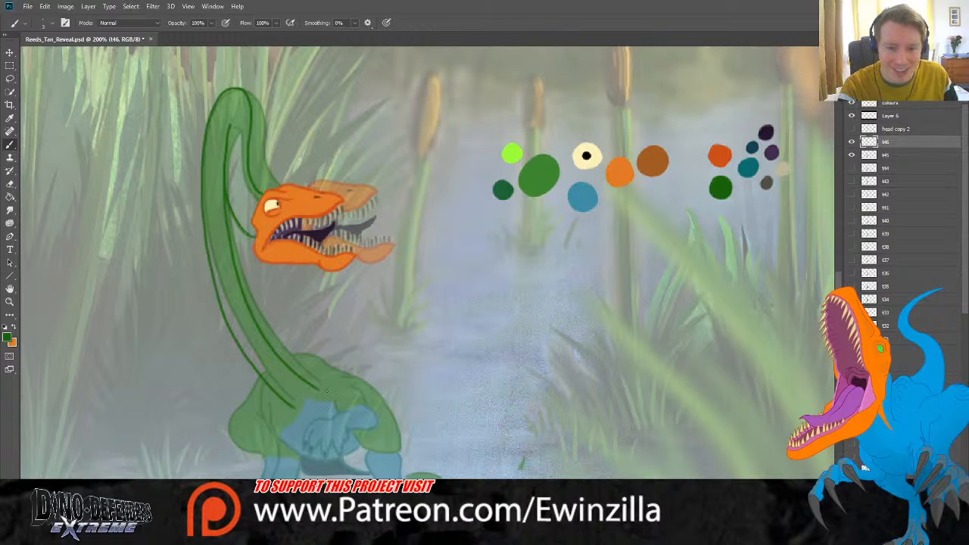
{"action": "key", "text": "ctrl+z"}
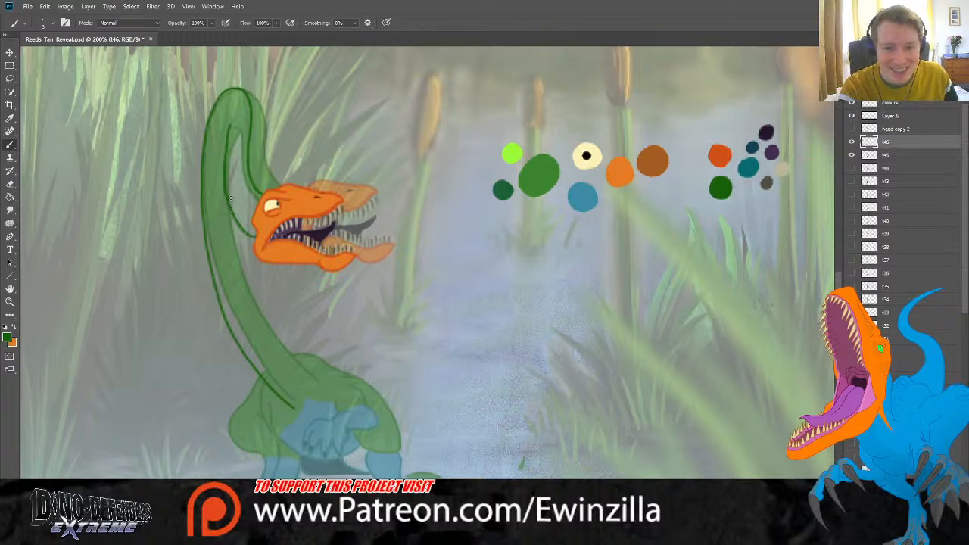
{"action": "mouse_move", "coordinate": [223, 192]}
{"action": "left_mouse_down"}
{"action": "mouse_move", "coordinate": [250, 308]}
{"action": "mouse_move", "coordinate": [308, 377]}
{"action": "left_mouse_up"}
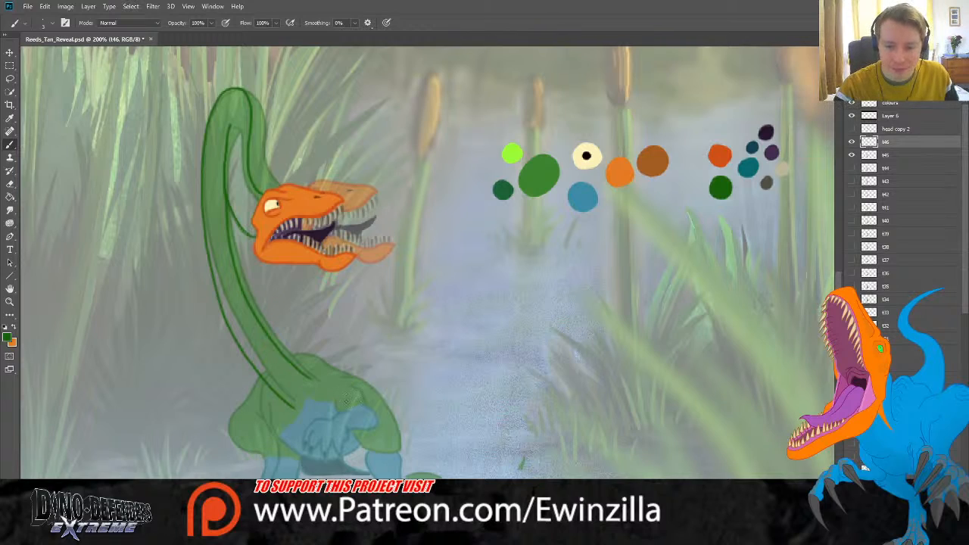
Step: Outline the back, the rounded green upper leg nearest the head side and the small separate green patch beside it in dark green
{"action": "mouse_move", "coordinate": [333, 402]}
{"action": "left_mouse_down"}
{"action": "mouse_move", "coordinate": [339, 427]}
{"action": "mouse_move", "coordinate": [356, 393]}
{"action": "mouse_move", "coordinate": [356, 438]}
{"action": "left_mouse_up"}
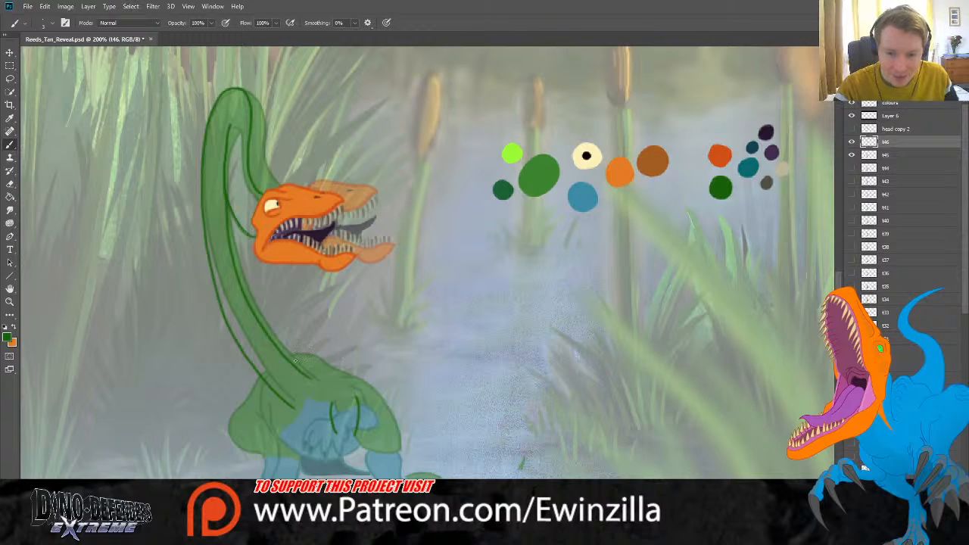
{"action": "mouse_move", "coordinate": [294, 361]}
{"action": "left_mouse_down"}
{"action": "mouse_move", "coordinate": [356, 381]}
{"action": "mouse_move", "coordinate": [380, 403]}
{"action": "mouse_move", "coordinate": [397, 451]}
{"action": "mouse_move", "coordinate": [386, 453]}
{"action": "left_mouse_up"}
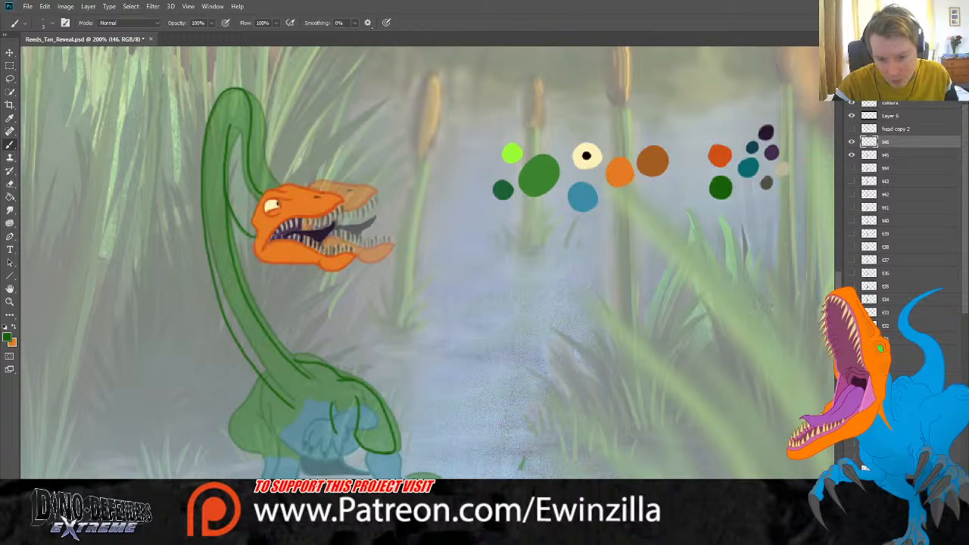
{"action": "left_click_drag", "start_coordinate": [413, 477], "coordinate": [437, 475]}
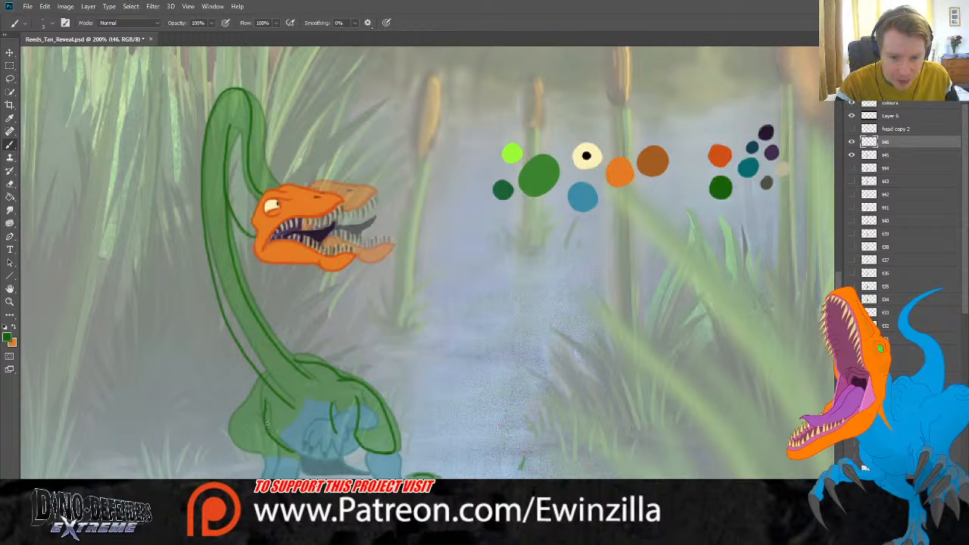
Step: Draw the dark green outline of the other upper leg, from the base of the neck around the bulge to the top of the blue leg
{"action": "left_click_drag", "start_coordinate": [266, 424], "coordinate": [277, 457]}
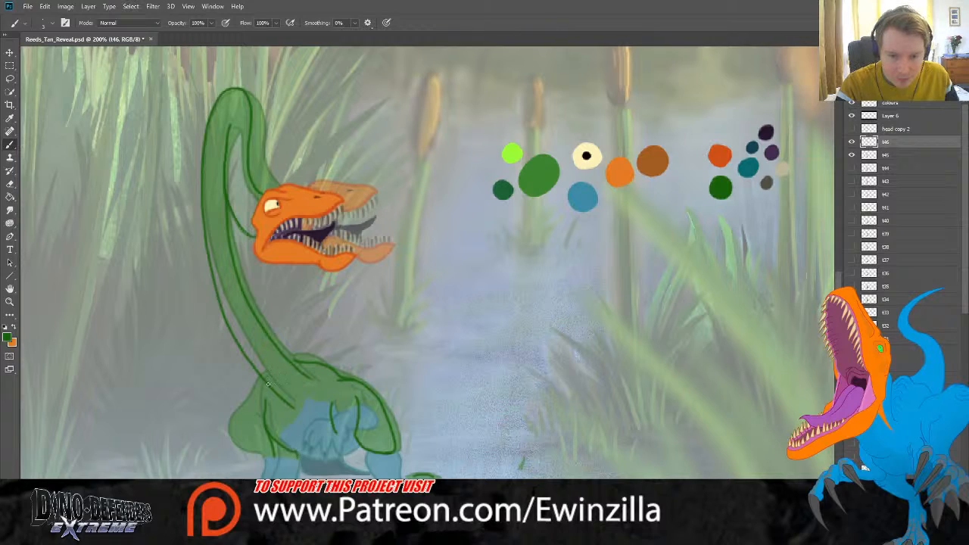
{"action": "mouse_move", "coordinate": [266, 383]}
{"action": "left_mouse_down"}
{"action": "mouse_move", "coordinate": [238, 429]}
{"action": "mouse_move", "coordinate": [263, 458]}
{"action": "left_mouse_up"}
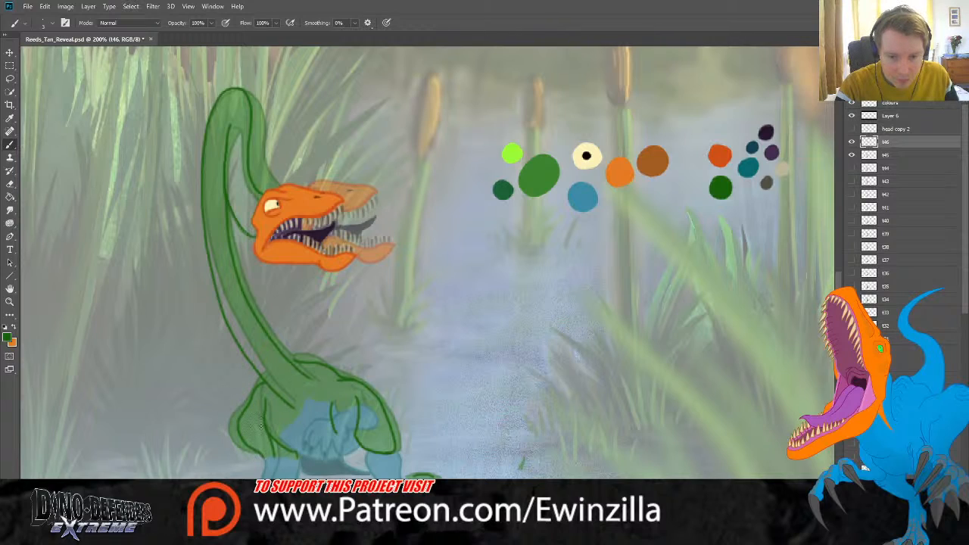
{"action": "key", "text": "ctrl+z"}
{"action": "mouse_move", "coordinate": [267, 383]}
{"action": "left_mouse_down"}
{"action": "mouse_move", "coordinate": [240, 398]}
{"action": "mouse_move", "coordinate": [236, 435]}
{"action": "mouse_move", "coordinate": [252, 445]}
{"action": "left_mouse_up"}
{"action": "key", "text": "ctrl+z"}
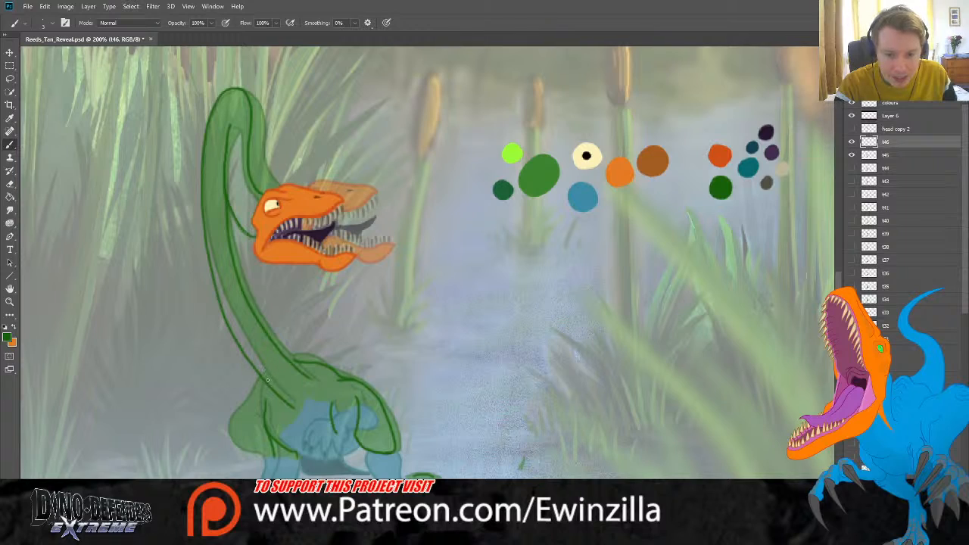
{"action": "mouse_move", "coordinate": [266, 381]}
{"action": "left_mouse_down"}
{"action": "mouse_move", "coordinate": [238, 401]}
{"action": "mouse_move", "coordinate": [246, 439]}
{"action": "mouse_move", "coordinate": [262, 453]}
{"action": "left_mouse_up"}
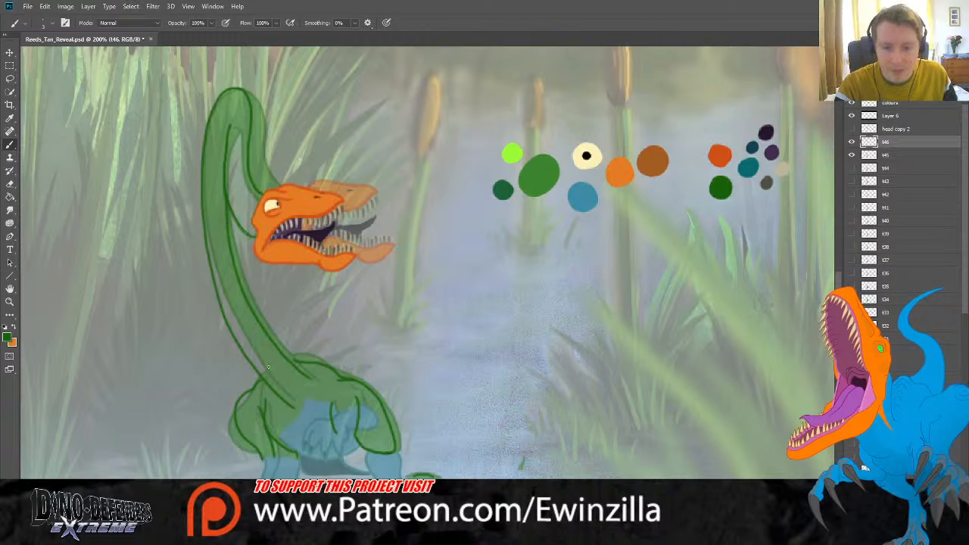
Step: Sample the teal palette swatch and brush the inner outline of the blue leg beneath the upper leg beside the green patch
{"action": "left_click", "coordinate": [9, 119]}
{"action": "left_click", "coordinate": [752, 168]}
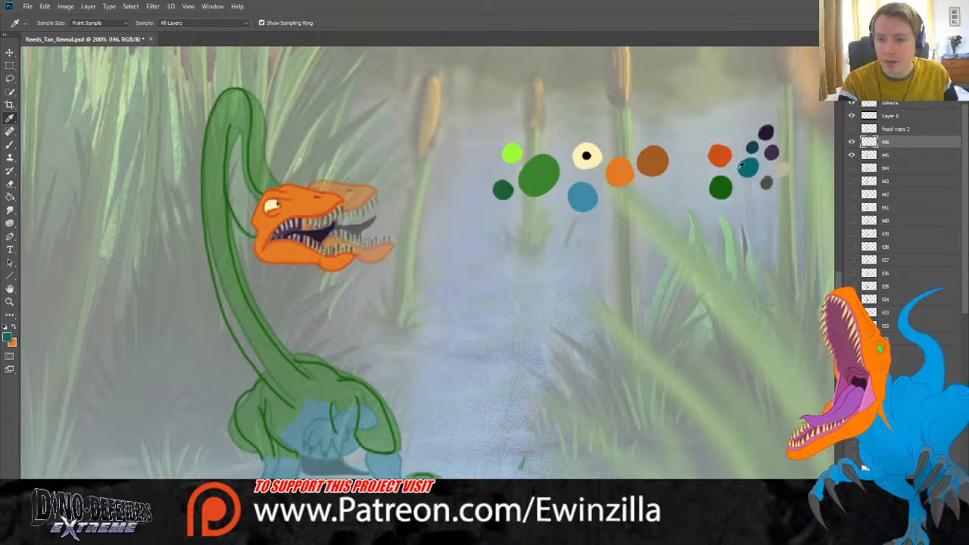
{"action": "left_click", "coordinate": [10, 144]}
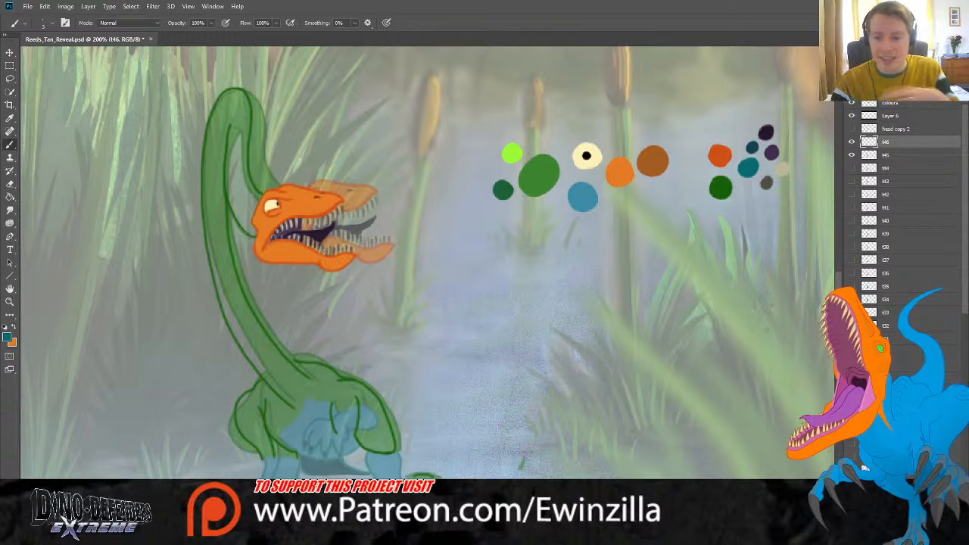
{"action": "scroll", "coordinate": [427, 263], "scroll_direction": "down", "scroll_amount": 5}
{"action": "scroll", "coordinate": [428, 263], "scroll_direction": "up", "scroll_amount": 4}
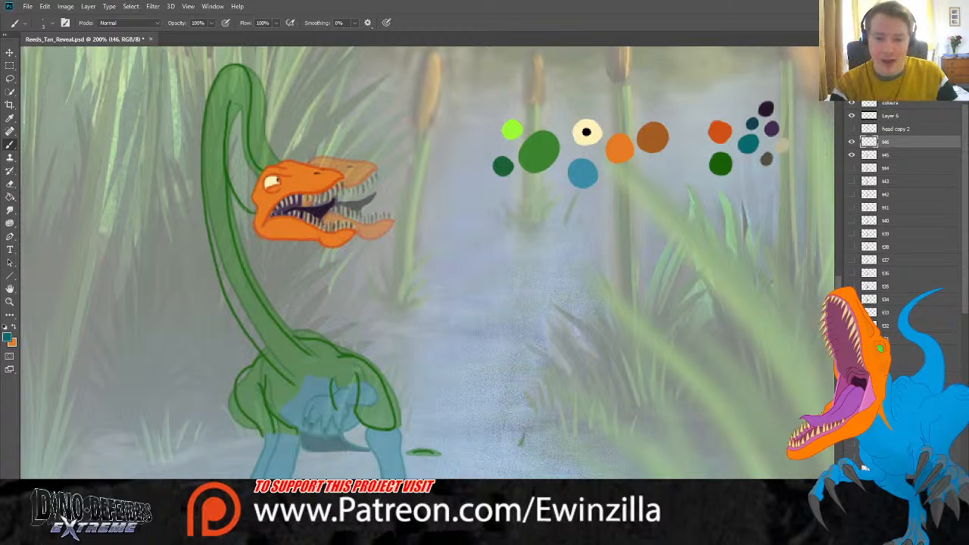
{"action": "left_click_drag", "start_coordinate": [369, 430], "coordinate": [383, 476]}
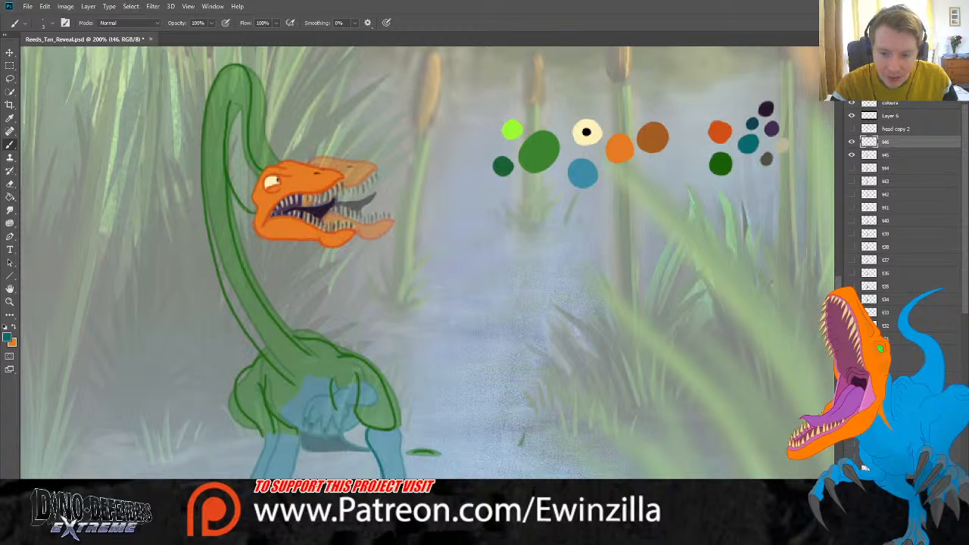
Step: Draw the teal outlines of the dinosaur's lower legs, clawed hand and belly on layer t46, tracing the faded previous frame
{"action": "left_click_drag", "start_coordinate": [397, 428], "coordinate": [405, 477]}
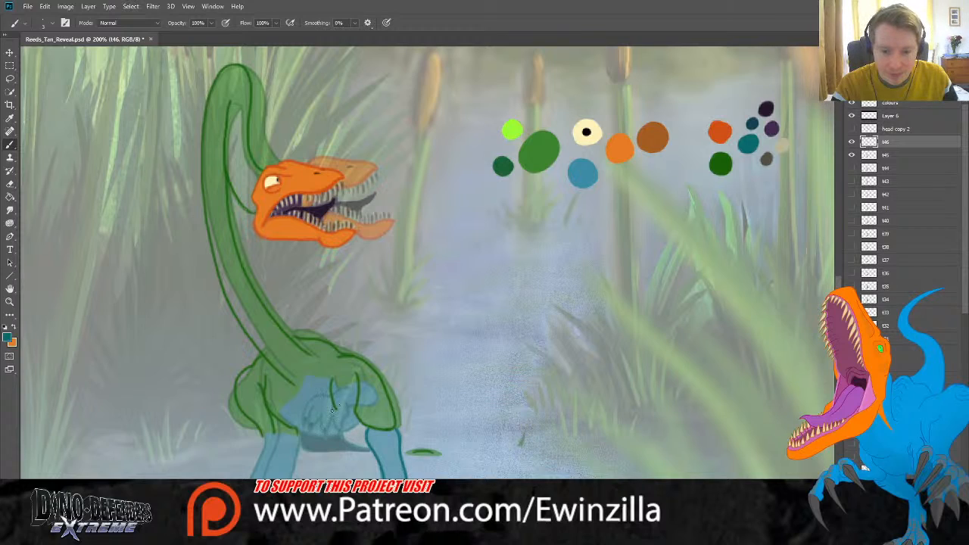
{"action": "mouse_move", "coordinate": [333, 410]}
{"action": "left_mouse_down"}
{"action": "mouse_move", "coordinate": [299, 437]}
{"action": "mouse_move", "coordinate": [297, 467]}
{"action": "mouse_move", "coordinate": [308, 445]}
{"action": "mouse_move", "coordinate": [314, 467]}
{"action": "mouse_move", "coordinate": [319, 445]}
{"action": "mouse_move", "coordinate": [325, 465]}
{"action": "mouse_move", "coordinate": [329, 432]}
{"action": "mouse_move", "coordinate": [331, 440]}
{"action": "mouse_move", "coordinate": [357, 405]}
{"action": "mouse_move", "coordinate": [305, 417]}
{"action": "mouse_move", "coordinate": [295, 467]}
{"action": "left_mouse_up"}
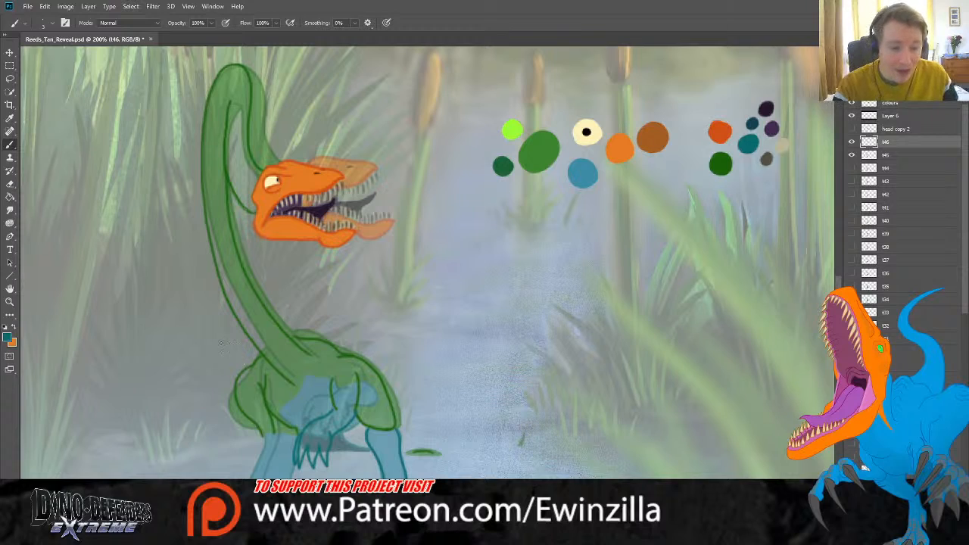
{"action": "key", "text": "r"}
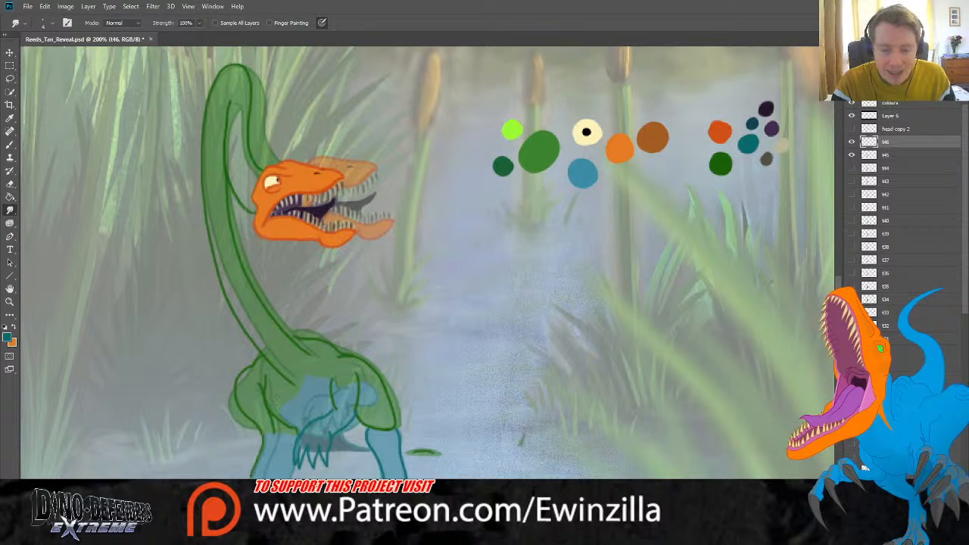
{"action": "left_click", "coordinate": [9, 144]}
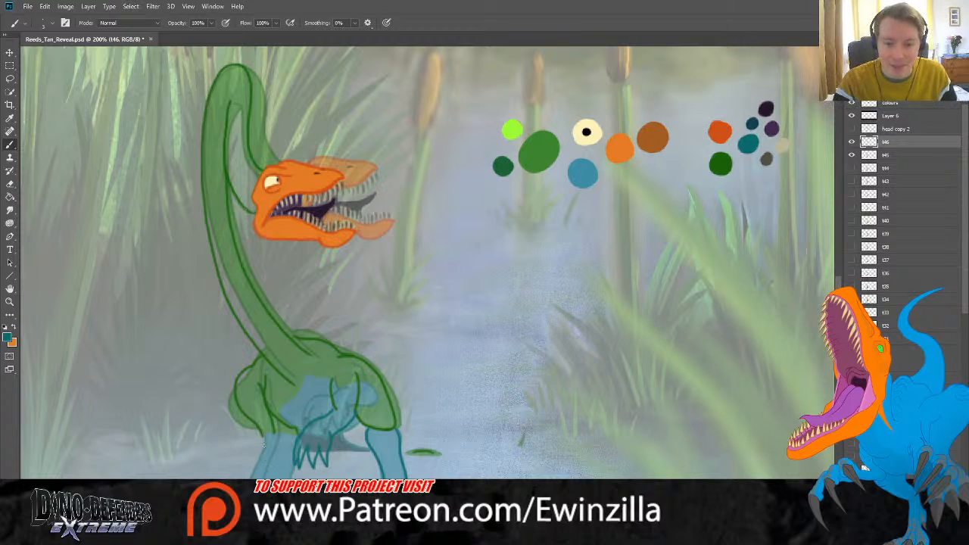
{"action": "left_click_drag", "start_coordinate": [263, 437], "coordinate": [250, 479]}
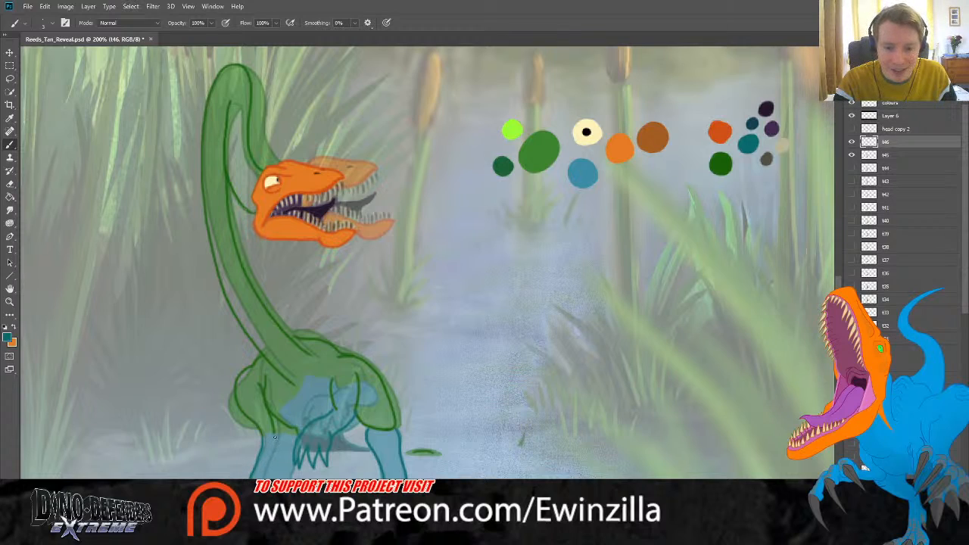
{"action": "left_click_drag", "start_coordinate": [275, 434], "coordinate": [260, 480]}
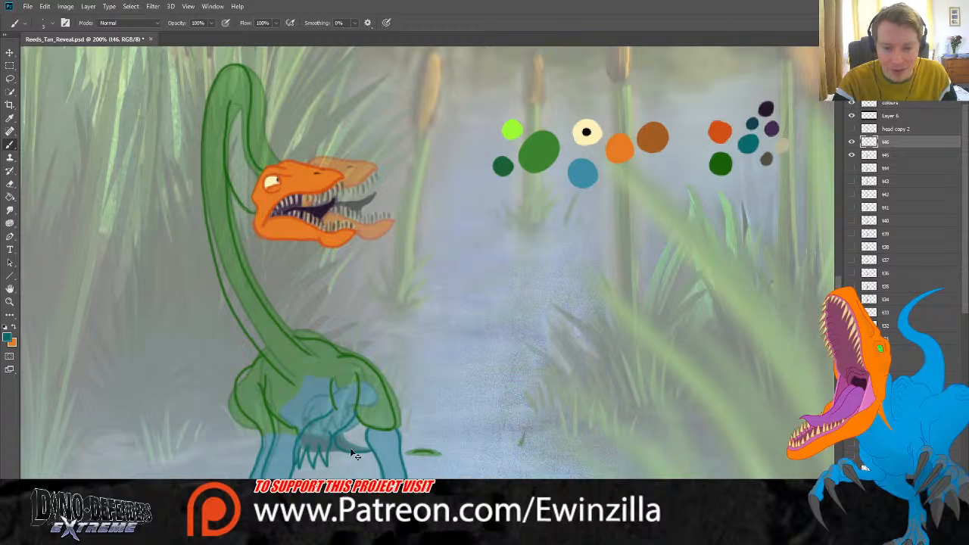
{"action": "key", "text": "ctrl+z"}
{"action": "left_click_drag", "start_coordinate": [335, 432], "coordinate": [374, 451]}
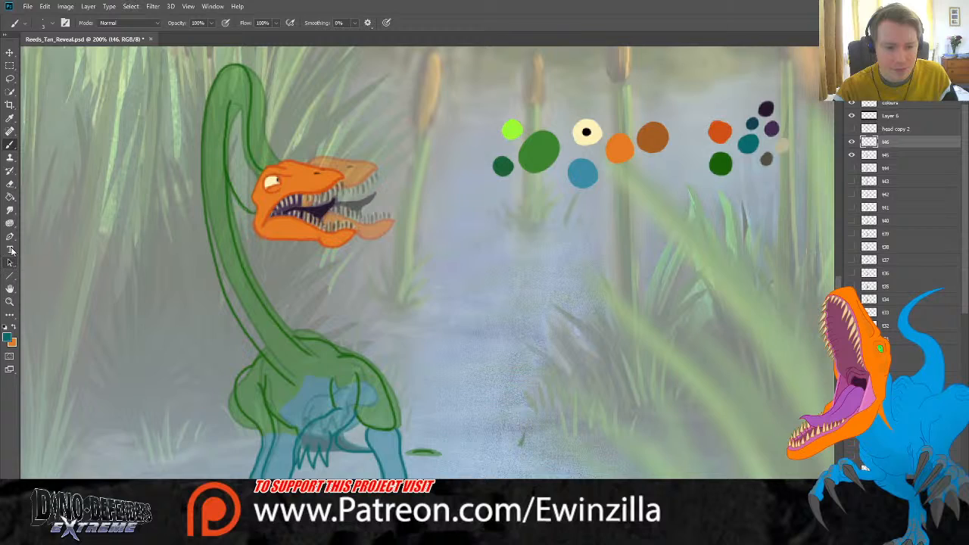
Step: Toggle the visibility of layer t46 repeatedly to compare the new frame with the previous one
{"action": "left_click", "coordinate": [4, 211]}
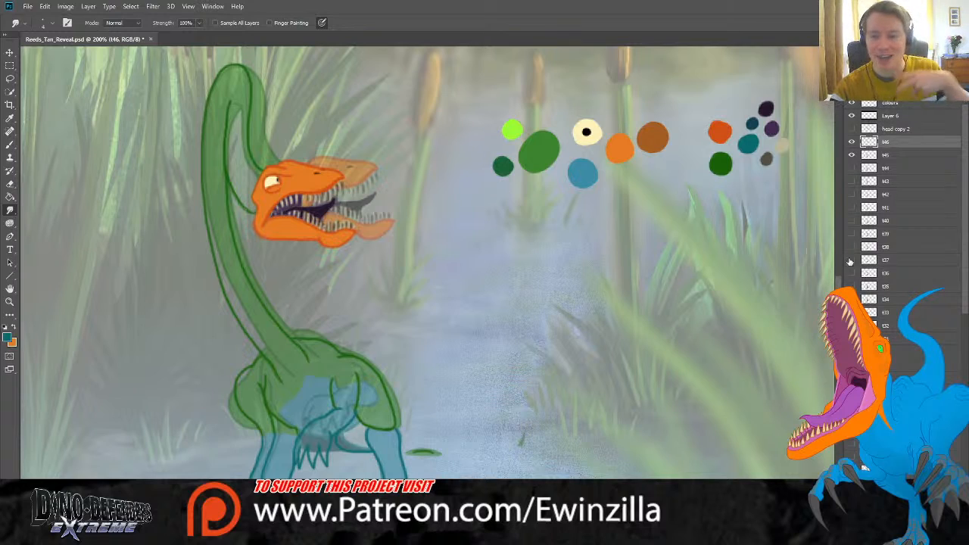
{"action": "left_click", "coordinate": [852, 143]}
{"action": "left_click", "coordinate": [852, 142]}
{"action": "left_click", "coordinate": [852, 142]}
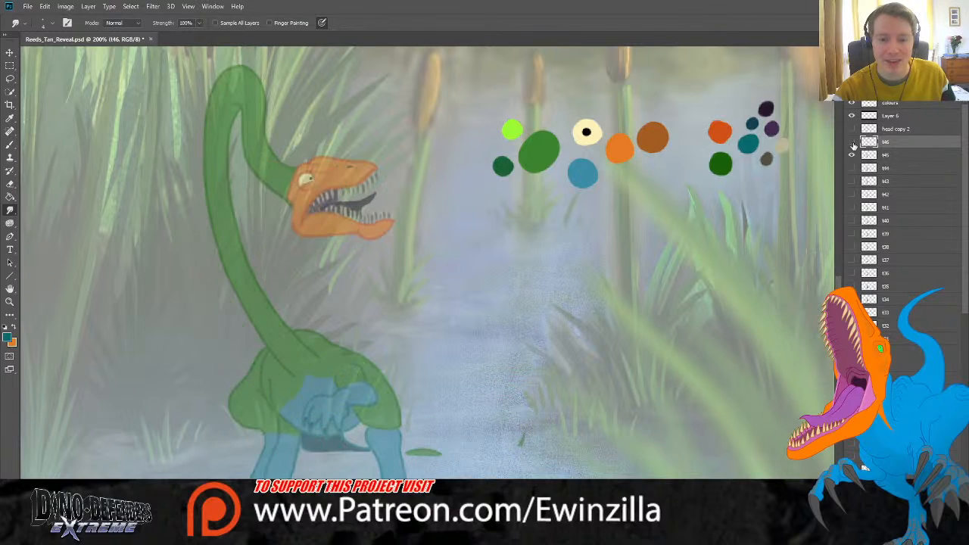
{"action": "left_click", "coordinate": [851, 142]}
{"action": "left_click", "coordinate": [851, 142]}
{"action": "left_click", "coordinate": [851, 142]}
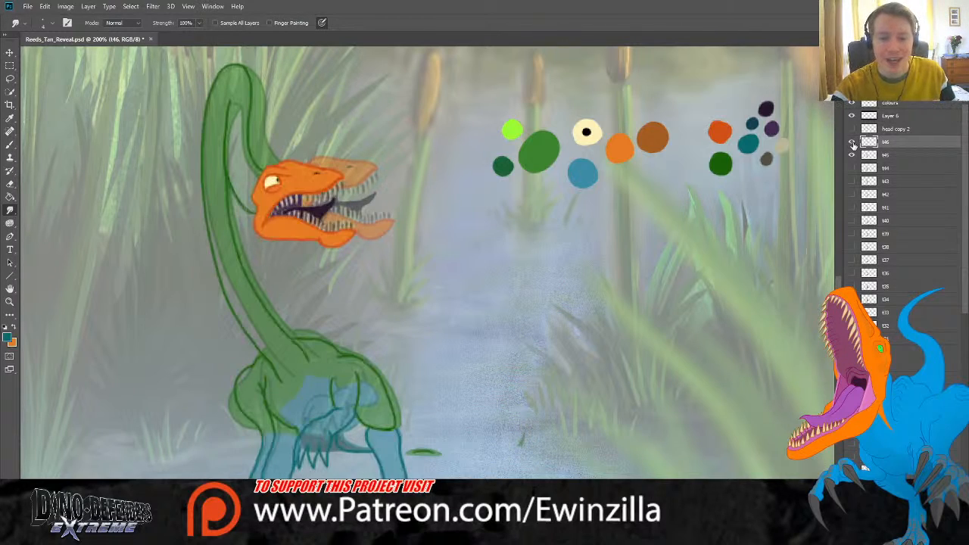
{"action": "left_click", "coordinate": [852, 143]}
{"action": "left_click", "coordinate": [851, 142]}
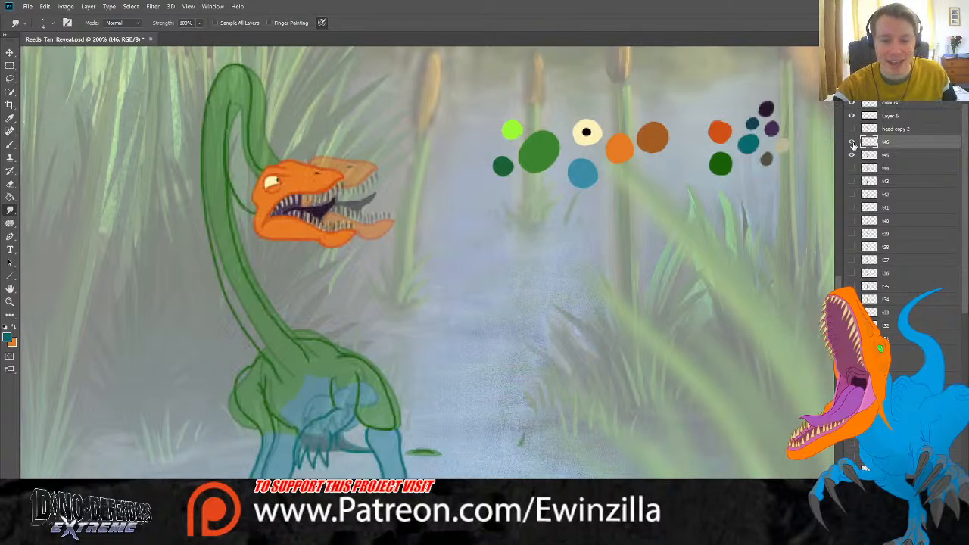
{"action": "left_click", "coordinate": [852, 142]}
{"action": "left_click", "coordinate": [852, 143]}
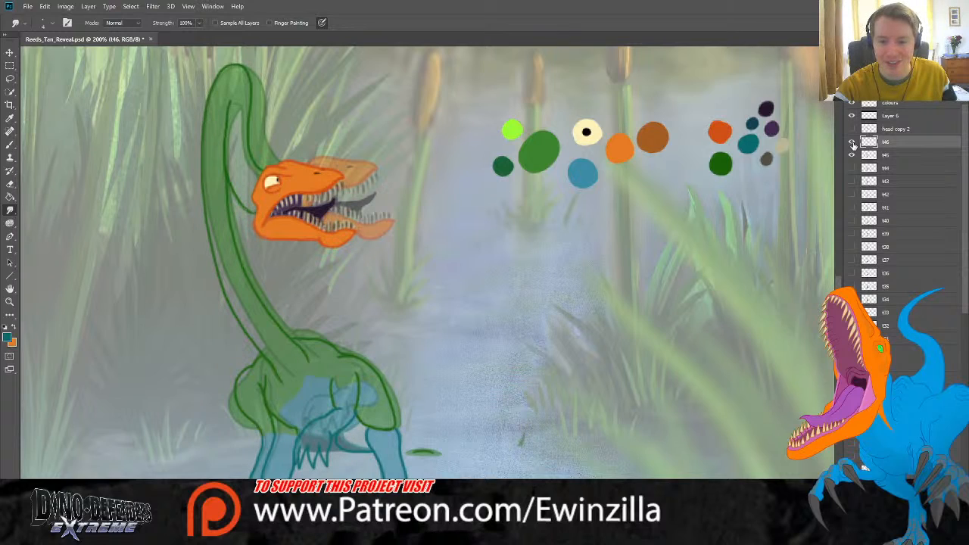
Step: Hide layer t45 and smudge the inner neck line on layer t46 to refine the upper bend
{"action": "left_click", "coordinate": [892, 154]}
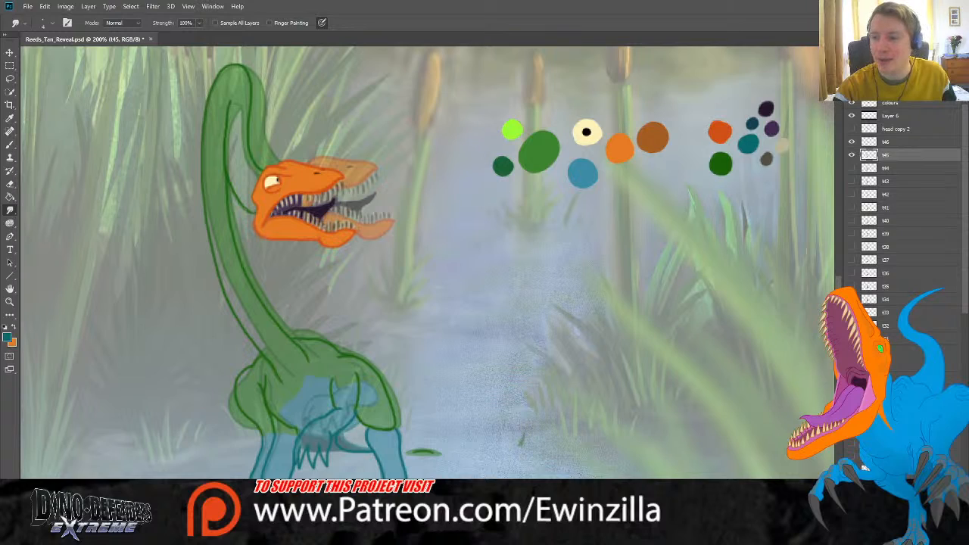
{"action": "left_click", "coordinate": [851, 154]}
{"action": "left_click", "coordinate": [893, 143]}
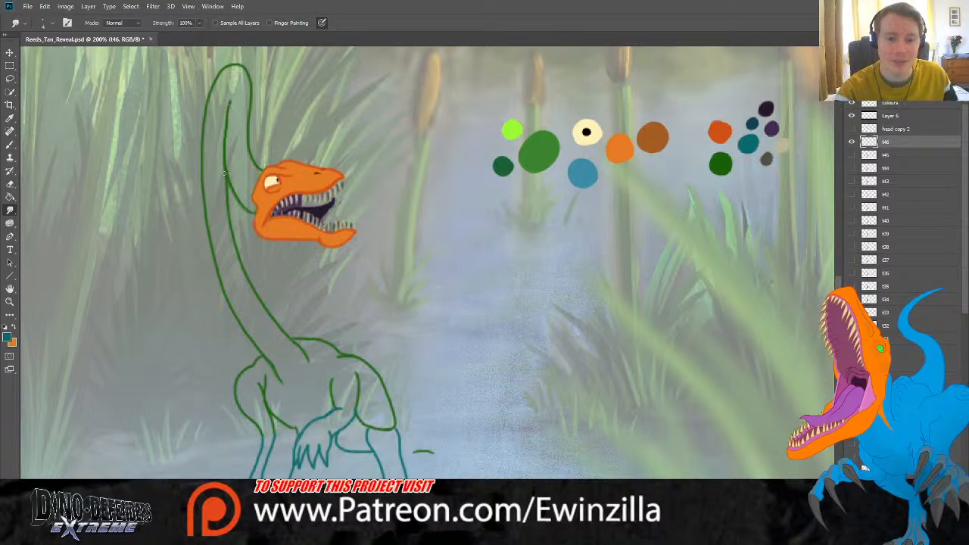
{"action": "left_click_drag", "start_coordinate": [224, 163], "coordinate": [225, 97]}
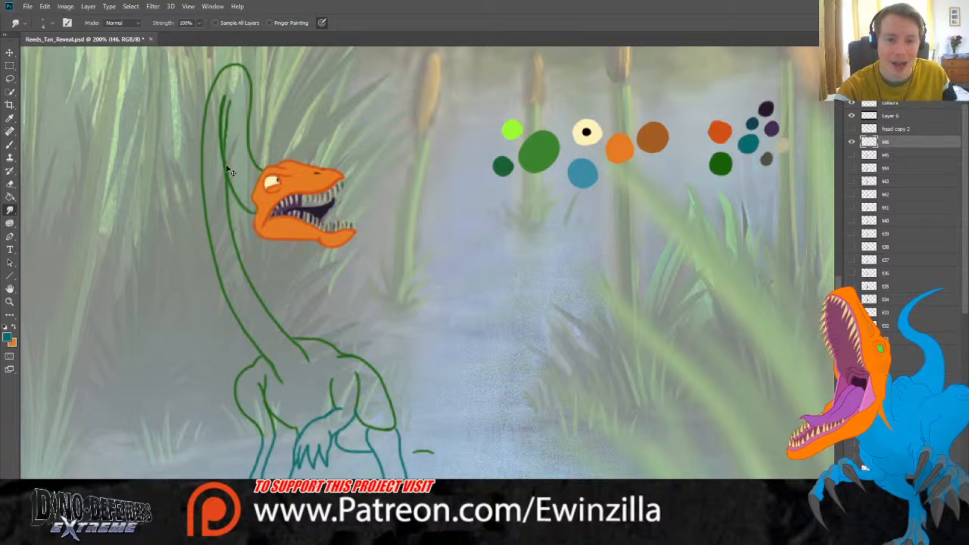
{"action": "key", "text": "ctrl+z"}
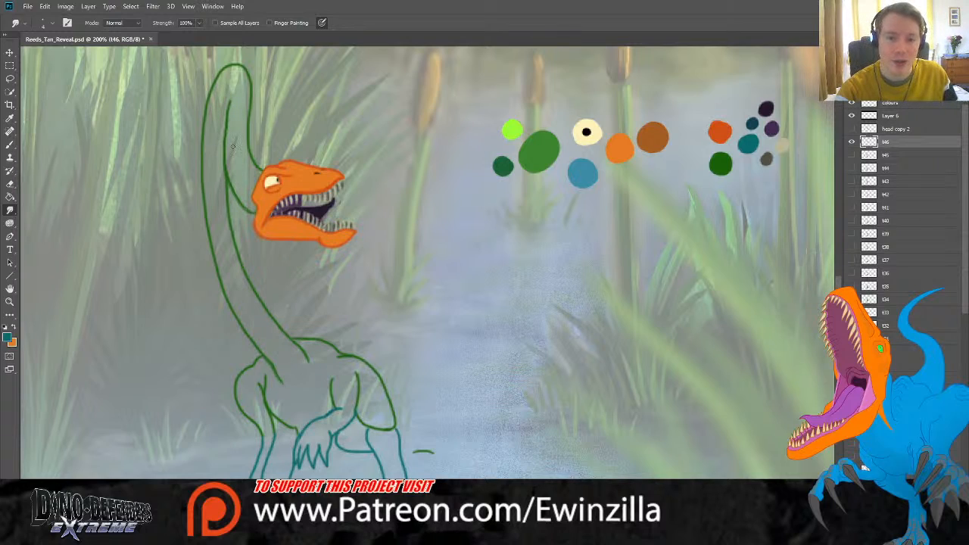
{"action": "left_click_drag", "start_coordinate": [227, 174], "coordinate": [232, 89]}
{"action": "left_click_drag", "start_coordinate": [229, 151], "coordinate": [233, 90]}
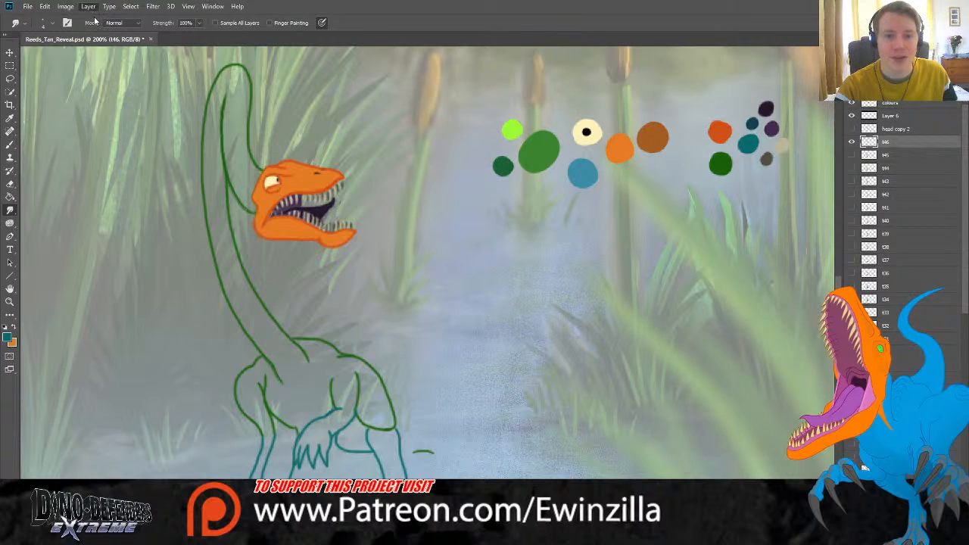
Step: Create a new layer beneath t46 and sample the large mid-green palette swatch as the paint colour
{"action": "key", "text": "ctrl+shift+alt+n"}
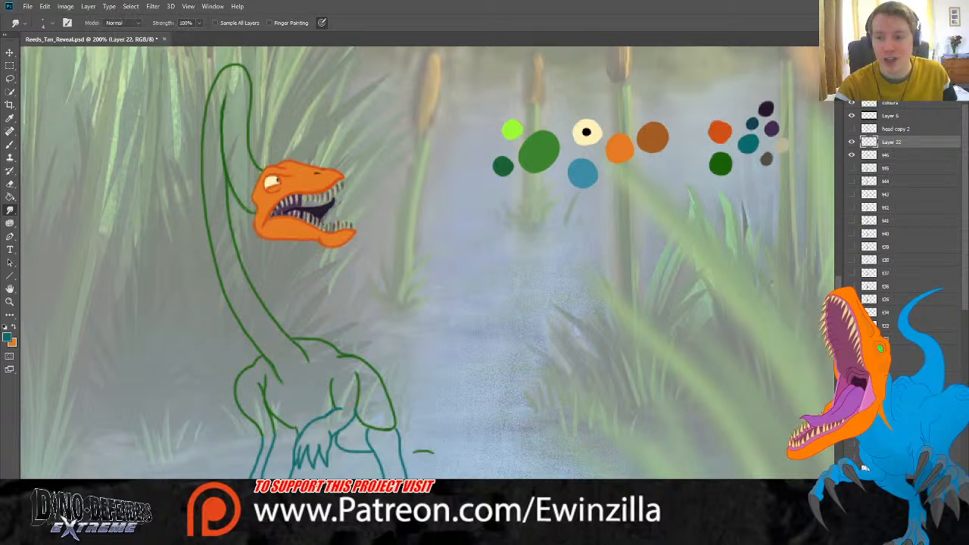
{"action": "left_click_drag", "start_coordinate": [892, 147], "coordinate": [890, 161]}
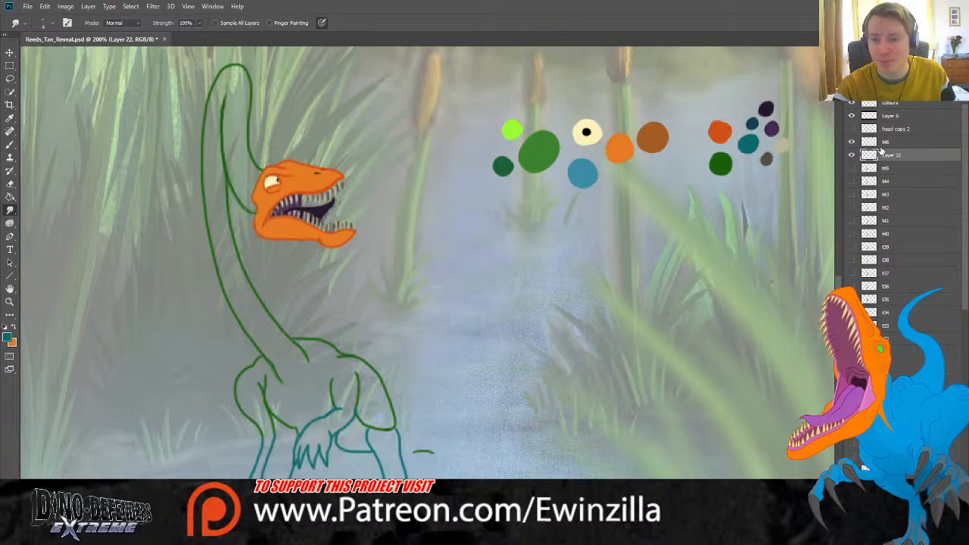
{"action": "key", "text": "i"}
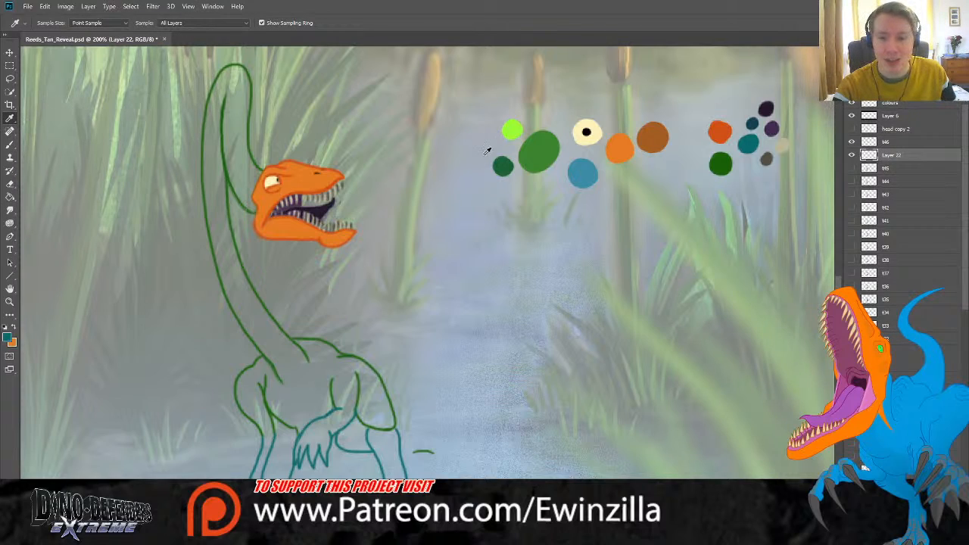
{"action": "left_click", "coordinate": [532, 147]}
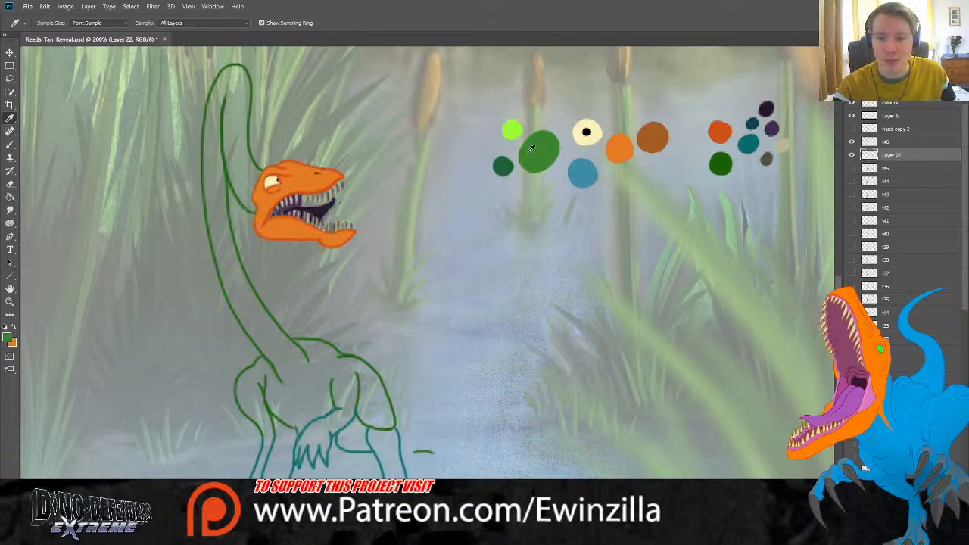
{"action": "left_click", "coordinate": [46, 141]}
{"action": "left_click", "coordinate": [12, 143]}
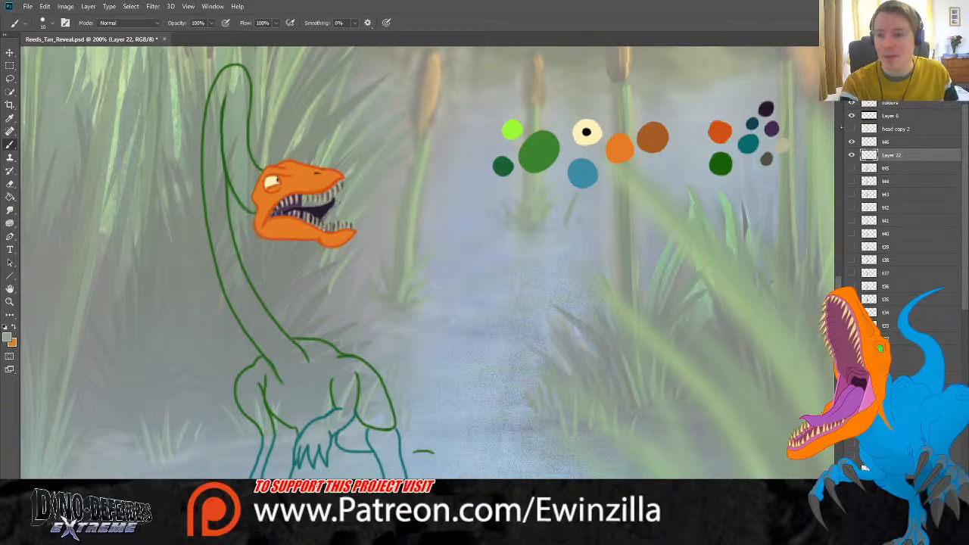
{"action": "key", "text": "i"}
{"action": "left_click", "coordinate": [521, 148]}
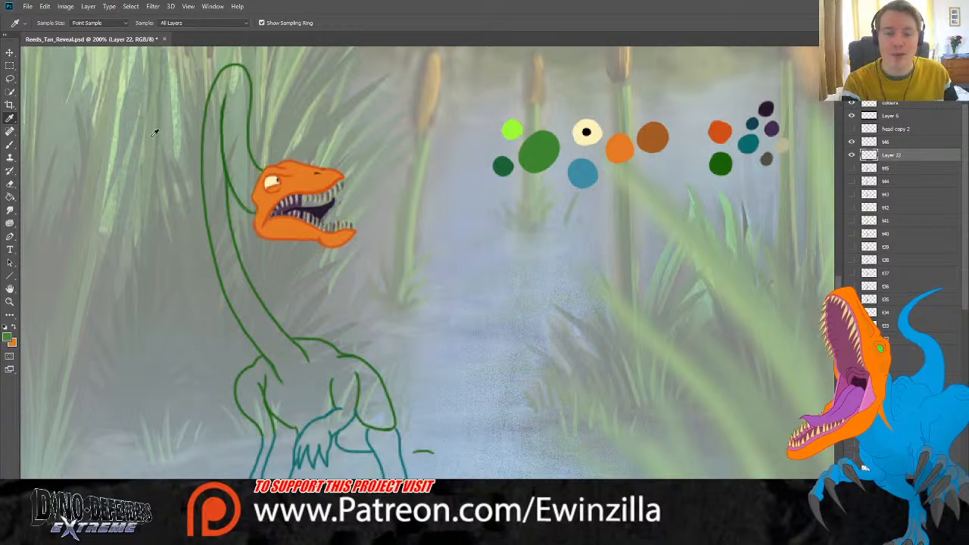
Step: Paint the neck, back and upper limbs green, fill the small detached shape beside the legs, and smudge its edge
{"action": "left_click", "coordinate": [10, 144]}
{"action": "mouse_move", "coordinate": [233, 88]}
{"action": "left_mouse_down"}
{"action": "mouse_move", "coordinate": [224, 157]}
{"action": "mouse_move", "coordinate": [250, 206]}
{"action": "mouse_move", "coordinate": [250, 174]}
{"action": "mouse_move", "coordinate": [258, 178]}
{"action": "mouse_move", "coordinate": [236, 127]}
{"action": "mouse_move", "coordinate": [248, 159]}
{"action": "mouse_move", "coordinate": [239, 136]}
{"action": "mouse_move", "coordinate": [244, 82]}
{"action": "mouse_move", "coordinate": [234, 71]}
{"action": "mouse_move", "coordinate": [214, 128]}
{"action": "mouse_move", "coordinate": [216, 91]}
{"action": "mouse_move", "coordinate": [211, 124]}
{"action": "mouse_move", "coordinate": [219, 219]}
{"action": "mouse_move", "coordinate": [208, 194]}
{"action": "mouse_move", "coordinate": [221, 198]}
{"action": "mouse_move", "coordinate": [266, 332]}
{"action": "mouse_move", "coordinate": [296, 353]}
{"action": "mouse_move", "coordinate": [278, 360]}
{"action": "mouse_move", "coordinate": [241, 314]}
{"action": "mouse_move", "coordinate": [248, 326]}
{"action": "mouse_move", "coordinate": [215, 219]}
{"action": "left_mouse_up"}
{"action": "mouse_move", "coordinate": [260, 322]}
{"action": "left_mouse_down"}
{"action": "mouse_move", "coordinate": [280, 371]}
{"action": "mouse_move", "coordinate": [262, 403]}
{"action": "mouse_move", "coordinate": [281, 384]}
{"action": "mouse_move", "coordinate": [278, 355]}
{"action": "mouse_move", "coordinate": [292, 377]}
{"action": "mouse_move", "coordinate": [327, 386]}
{"action": "mouse_move", "coordinate": [338, 405]}
{"action": "mouse_move", "coordinate": [279, 357]}
{"action": "mouse_move", "coordinate": [339, 382]}
{"action": "mouse_move", "coordinate": [343, 404]}
{"action": "mouse_move", "coordinate": [354, 398]}
{"action": "mouse_move", "coordinate": [357, 376]}
{"action": "mouse_move", "coordinate": [368, 419]}
{"action": "mouse_move", "coordinate": [388, 421]}
{"action": "mouse_move", "coordinate": [384, 410]}
{"action": "mouse_move", "coordinate": [389, 419]}
{"action": "mouse_move", "coordinate": [346, 362]}
{"action": "mouse_move", "coordinate": [358, 365]}
{"action": "mouse_move", "coordinate": [385, 411]}
{"action": "mouse_move", "coordinate": [370, 374]}
{"action": "mouse_move", "coordinate": [292, 346]}
{"action": "mouse_move", "coordinate": [315, 346]}
{"action": "mouse_move", "coordinate": [339, 363]}
{"action": "mouse_move", "coordinate": [304, 353]}
{"action": "mouse_move", "coordinate": [259, 399]}
{"action": "mouse_move", "coordinate": [270, 361]}
{"action": "mouse_move", "coordinate": [248, 373]}
{"action": "mouse_move", "coordinate": [239, 395]}
{"action": "mouse_move", "coordinate": [266, 432]}
{"action": "mouse_move", "coordinate": [256, 401]}
{"action": "mouse_move", "coordinate": [269, 422]}
{"action": "mouse_move", "coordinate": [260, 396]}
{"action": "left_mouse_up"}
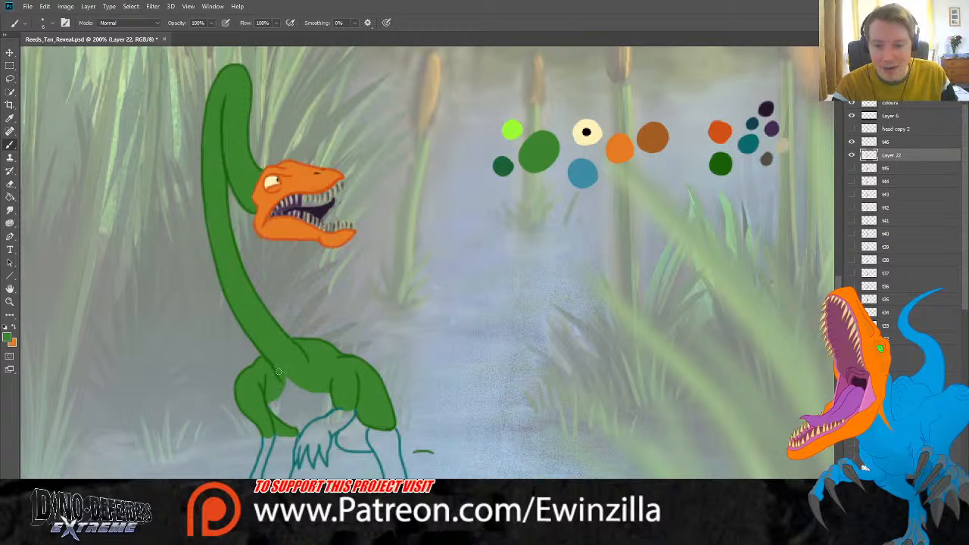
{"action": "left_click_drag", "start_coordinate": [414, 453], "coordinate": [436, 452]}
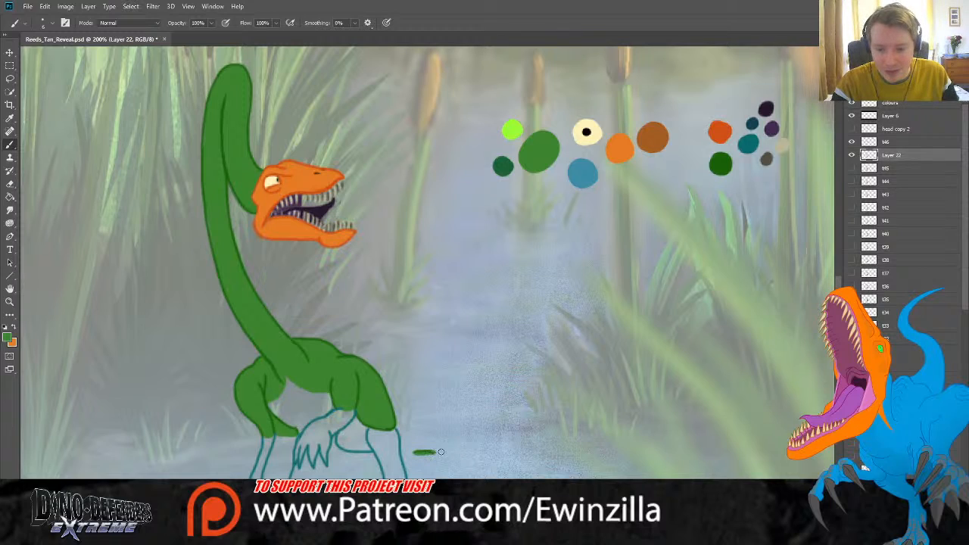
{"action": "left_click", "coordinate": [10, 209]}
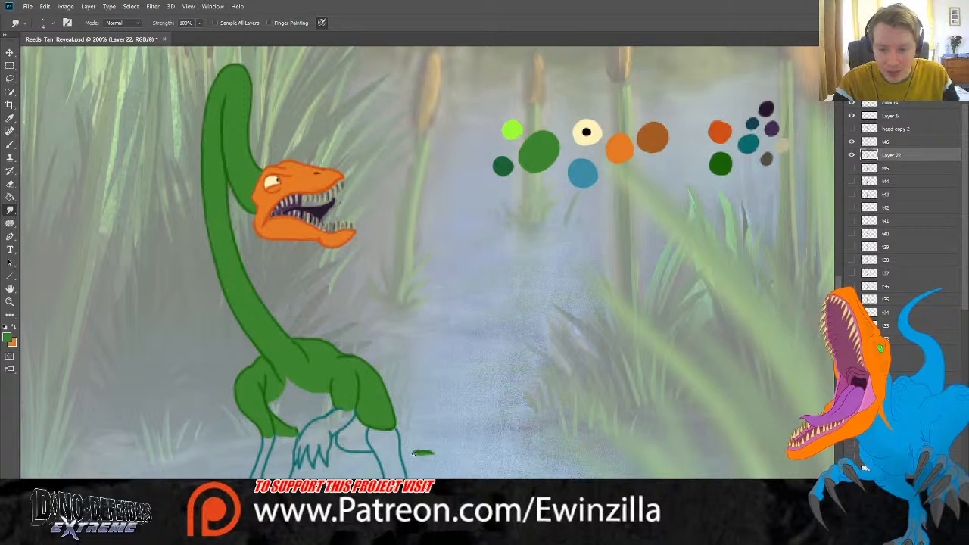
{"action": "mouse_move", "coordinate": [414, 453]}
{"action": "left_mouse_down"}
{"action": "mouse_move", "coordinate": [441, 456]}
{"action": "mouse_move", "coordinate": [413, 456]}
{"action": "left_mouse_up"}
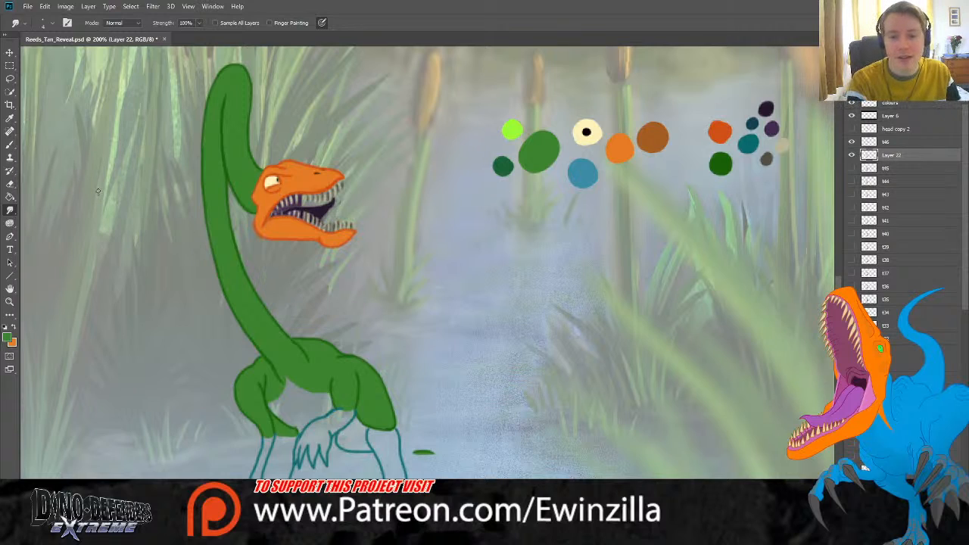
Step: Sample the light blue swatch and paint the chest, clawed hand and rear-side lower leg inside their teal outlines
{"action": "left_click", "coordinate": [9, 118]}
{"action": "left_click", "coordinate": [591, 166]}
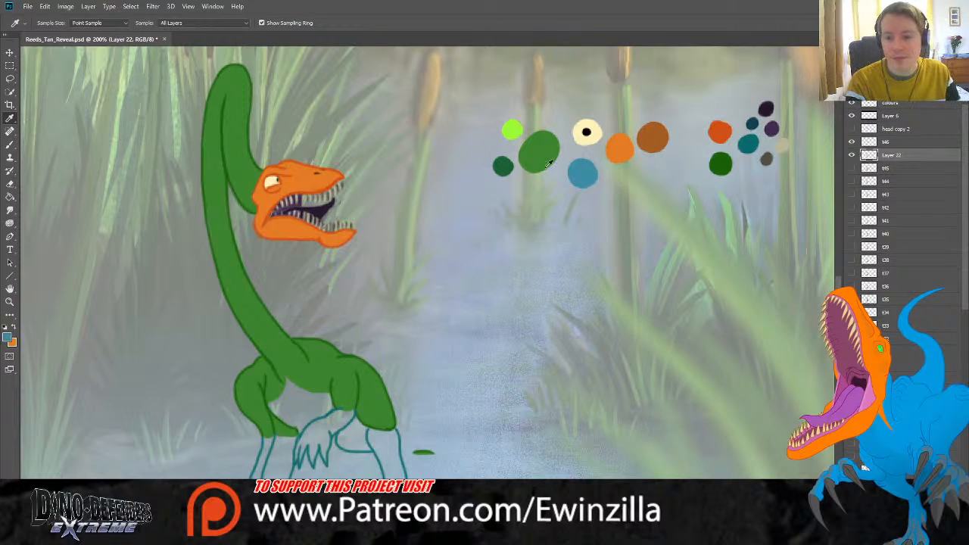
{"action": "left_click", "coordinate": [10, 144]}
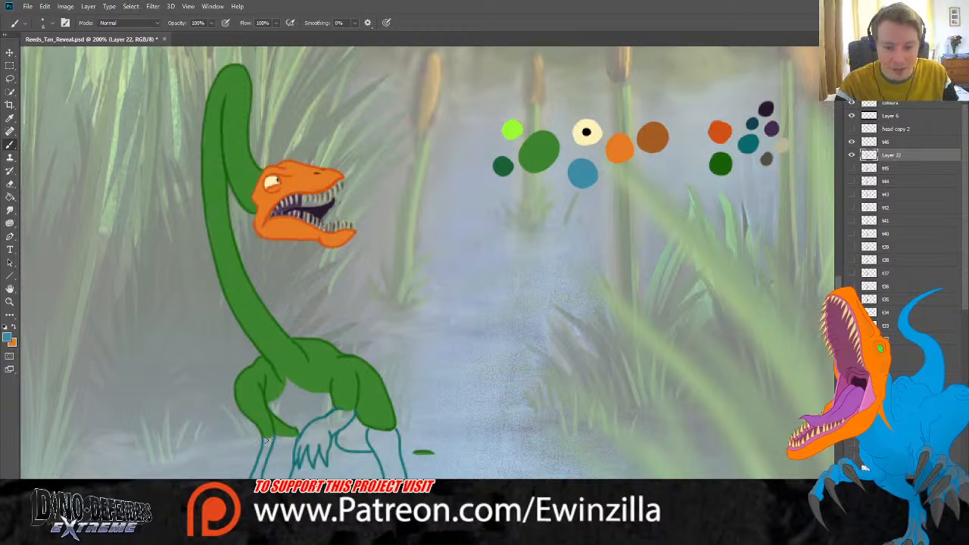
{"action": "mouse_move", "coordinate": [265, 439]}
{"action": "left_mouse_down"}
{"action": "mouse_move", "coordinate": [253, 479]}
{"action": "mouse_move", "coordinate": [267, 458]}
{"action": "left_mouse_up"}
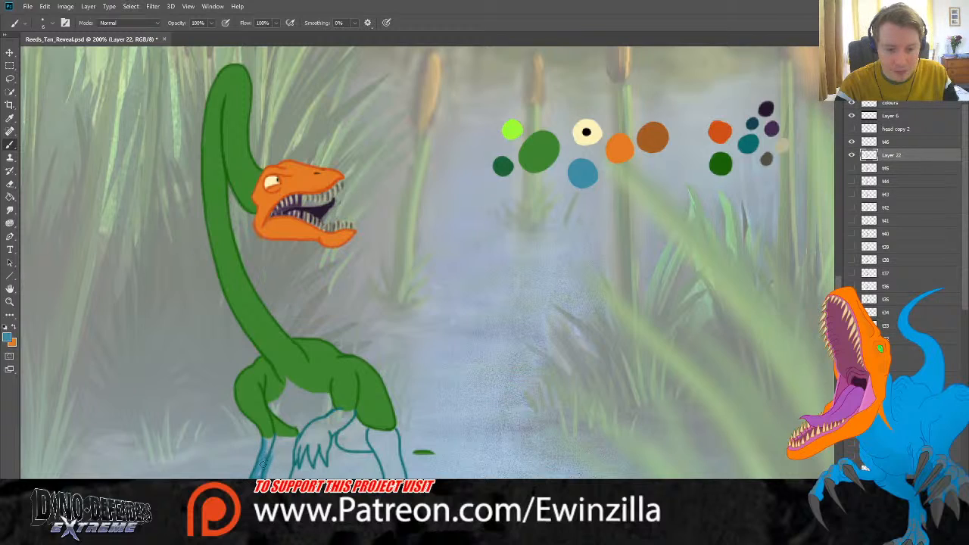
{"action": "mouse_move", "coordinate": [280, 478]}
{"action": "left_mouse_down"}
{"action": "mouse_move", "coordinate": [280, 473]}
{"action": "mouse_move", "coordinate": [281, 454]}
{"action": "mouse_move", "coordinate": [270, 463]}
{"action": "mouse_move", "coordinate": [266, 440]}
{"action": "mouse_move", "coordinate": [294, 437]}
{"action": "mouse_move", "coordinate": [278, 453]}
{"action": "mouse_move", "coordinate": [271, 440]}
{"action": "mouse_move", "coordinate": [282, 432]}
{"action": "mouse_move", "coordinate": [314, 440]}
{"action": "mouse_move", "coordinate": [304, 437]}
{"action": "mouse_move", "coordinate": [295, 455]}
{"action": "mouse_move", "coordinate": [305, 447]}
{"action": "mouse_move", "coordinate": [300, 463]}
{"action": "mouse_move", "coordinate": [311, 438]}
{"action": "mouse_move", "coordinate": [313, 464]}
{"action": "mouse_move", "coordinate": [321, 429]}
{"action": "mouse_move", "coordinate": [326, 462]}
{"action": "mouse_move", "coordinate": [332, 427]}
{"action": "mouse_move", "coordinate": [322, 434]}
{"action": "mouse_move", "coordinate": [353, 411]}
{"action": "mouse_move", "coordinate": [324, 426]}
{"action": "mouse_move", "coordinate": [336, 425]}
{"action": "mouse_move", "coordinate": [327, 396]}
{"action": "mouse_move", "coordinate": [287, 378]}
{"action": "mouse_move", "coordinate": [269, 407]}
{"action": "mouse_move", "coordinate": [301, 433]}
{"action": "mouse_move", "coordinate": [333, 412]}
{"action": "mouse_move", "coordinate": [294, 422]}
{"action": "mouse_move", "coordinate": [276, 404]}
{"action": "mouse_move", "coordinate": [280, 411]}
{"action": "mouse_move", "coordinate": [289, 390]}
{"action": "mouse_move", "coordinate": [290, 413]}
{"action": "mouse_move", "coordinate": [325, 404]}
{"action": "left_mouse_up"}
{"action": "left_click", "coordinate": [9, 209]}
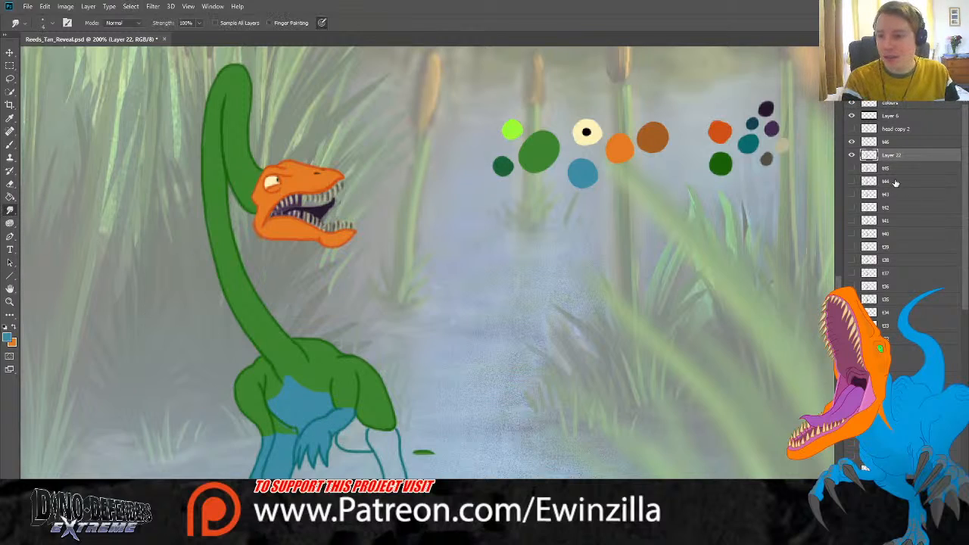
Step: Sample the dark teal swatch and paint the shaded strip between the clawed hand and front leg on Layer 22
{"action": "left_click", "coordinate": [887, 144]}
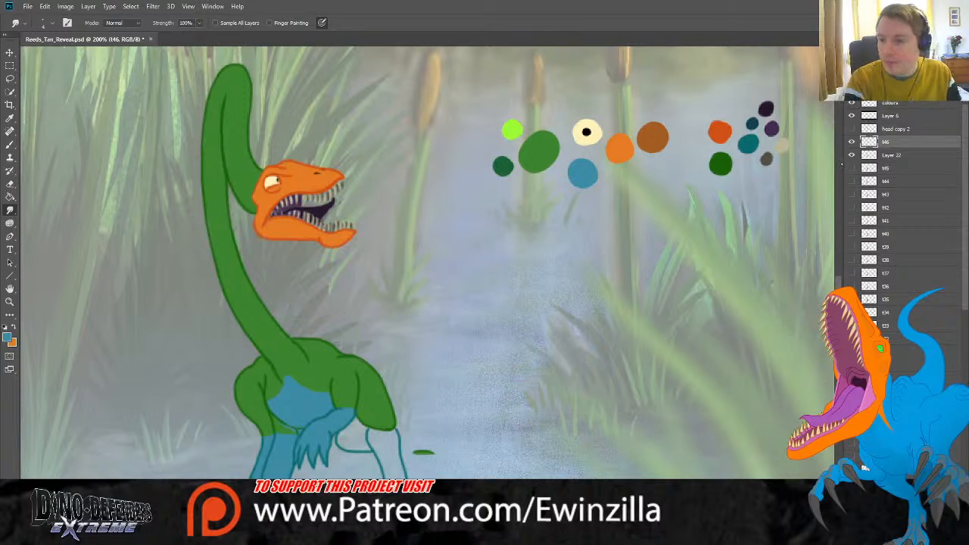
{"action": "left_click", "coordinate": [887, 155]}
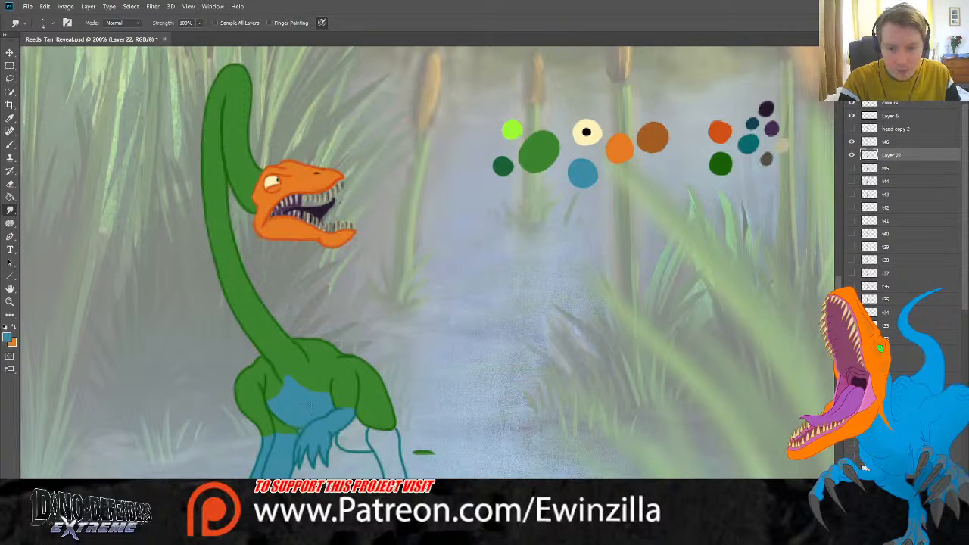
{"action": "key", "text": "i"}
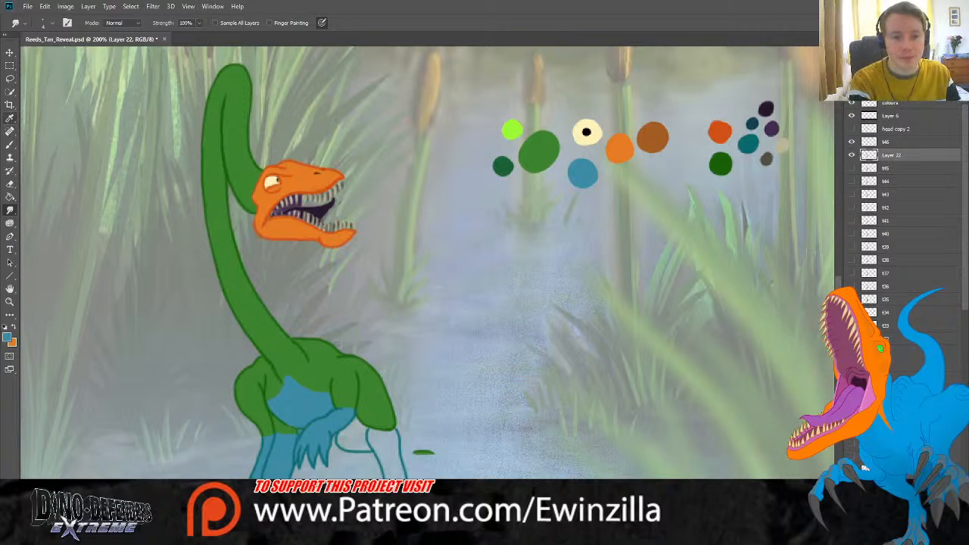
{"action": "left_click", "coordinate": [754, 141]}
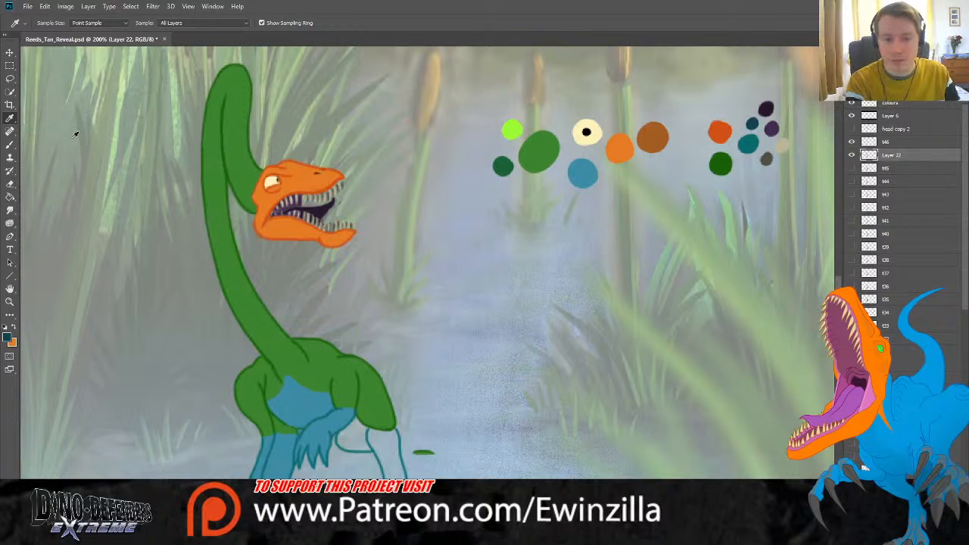
{"action": "key", "text": "b"}
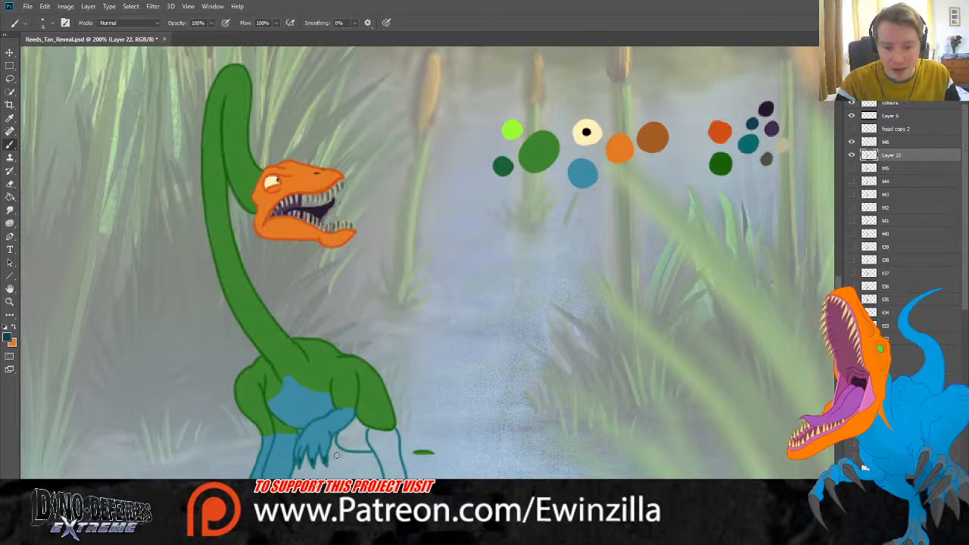
{"action": "left_click_drag", "start_coordinate": [330, 453], "coordinate": [373, 454]}
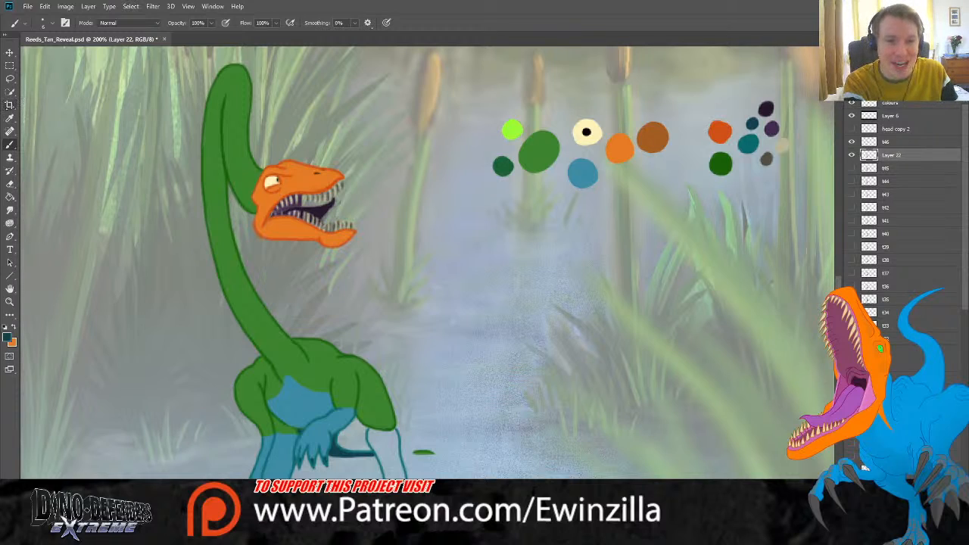
Step: Sample the light blue swatch and paint the front lower leg inside its teal outline
{"action": "left_click", "coordinate": [10, 117]}
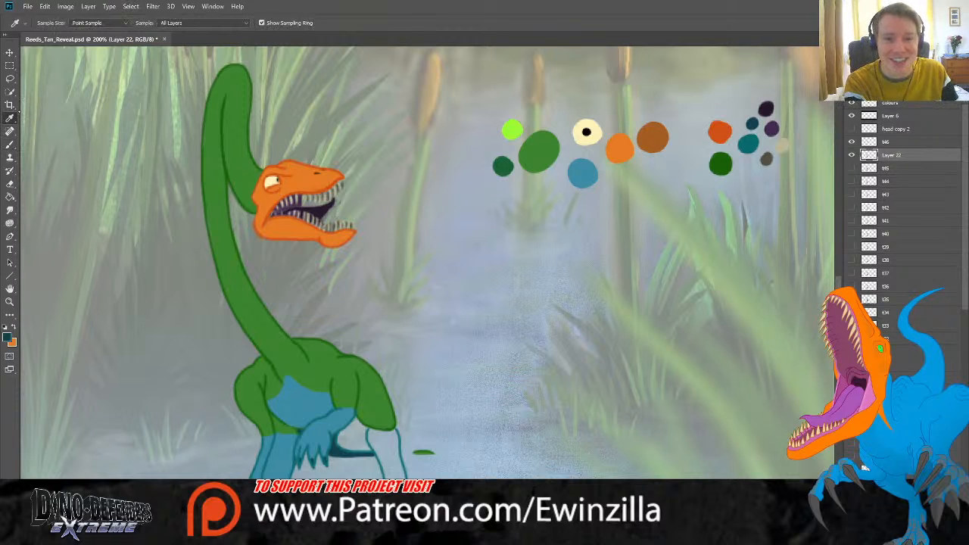
{"action": "left_click", "coordinate": [584, 168]}
{"action": "left_click", "coordinate": [10, 144]}
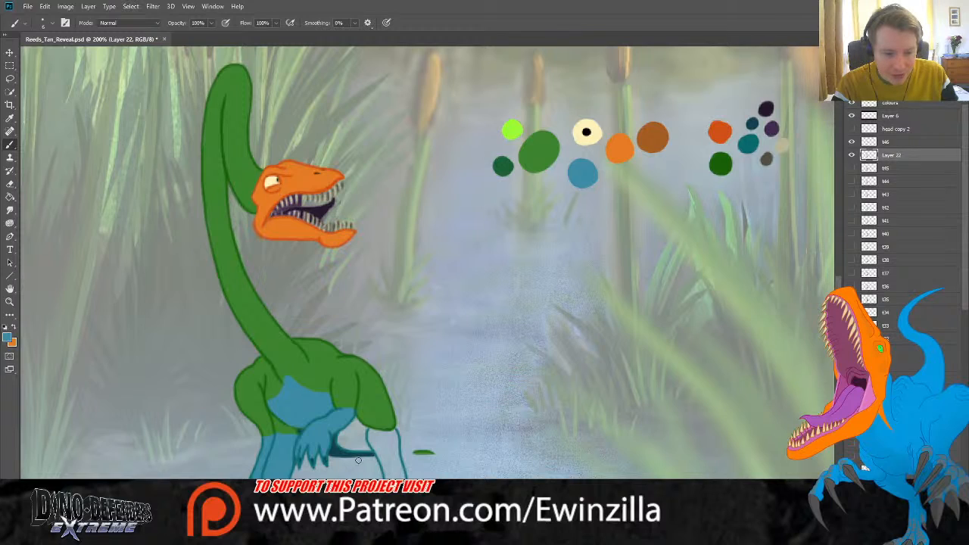
{"action": "mouse_move", "coordinate": [381, 439]}
{"action": "left_mouse_down"}
{"action": "mouse_move", "coordinate": [386, 475]}
{"action": "mouse_move", "coordinate": [403, 474]}
{"action": "mouse_move", "coordinate": [388, 457]}
{"action": "mouse_move", "coordinate": [400, 474]}
{"action": "mouse_move", "coordinate": [395, 434]}
{"action": "mouse_move", "coordinate": [370, 431]}
{"action": "mouse_move", "coordinate": [384, 467]}
{"action": "mouse_move", "coordinate": [392, 445]}
{"action": "left_mouse_up"}
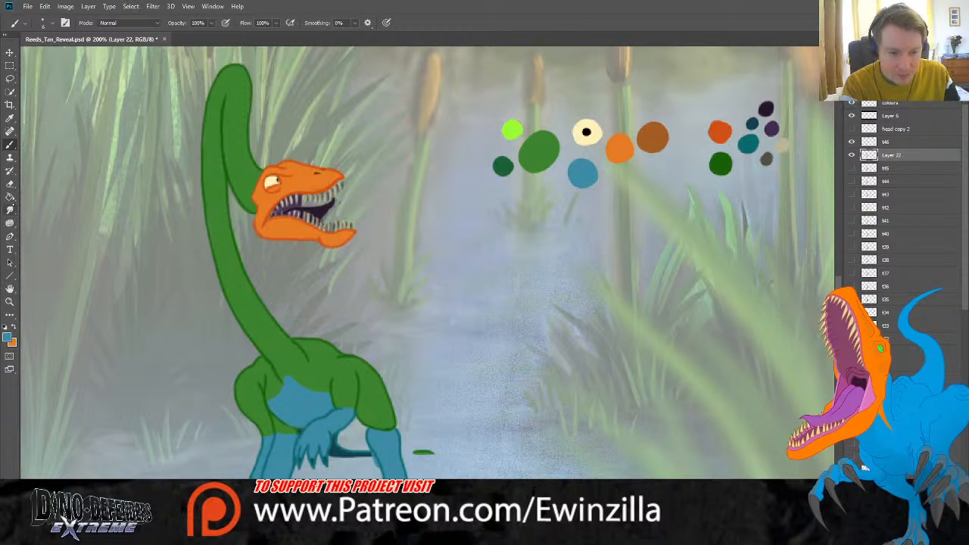
Step: Smudge the dark teal strip's edge against the front leg and merge Layer 22 with t46
{"action": "left_click", "coordinate": [10, 210]}
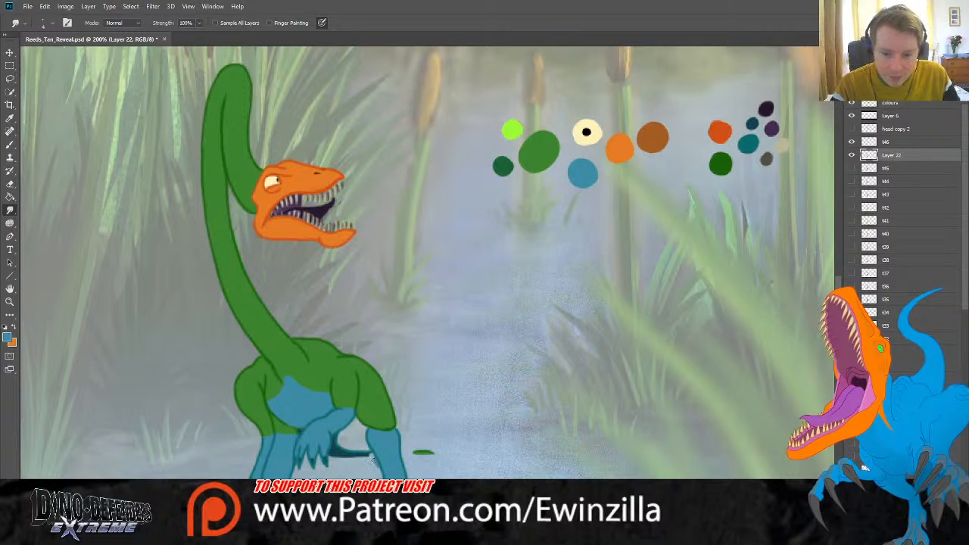
{"action": "left_click_drag", "start_coordinate": [367, 453], "coordinate": [375, 456]}
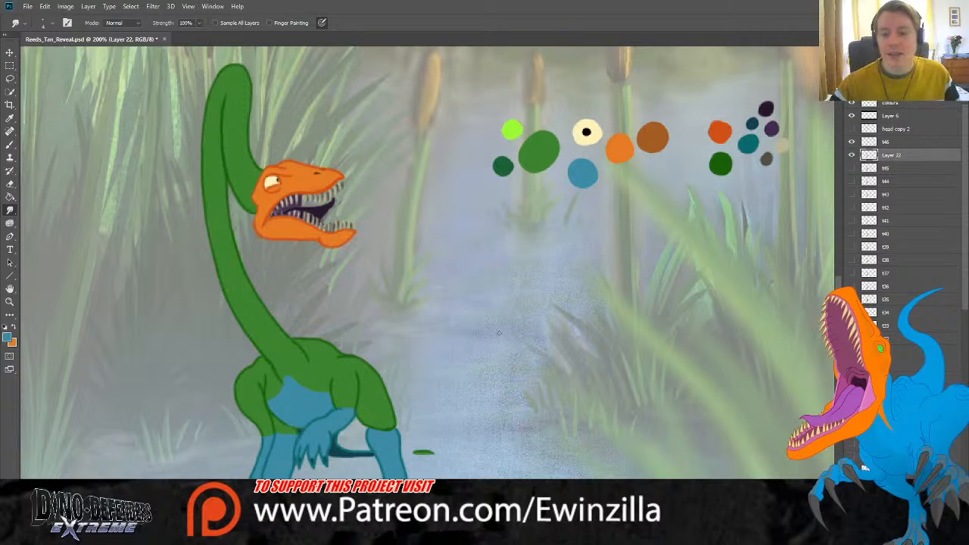
{"action": "left_click", "coordinate": [885, 143], "text": "ctrl"}
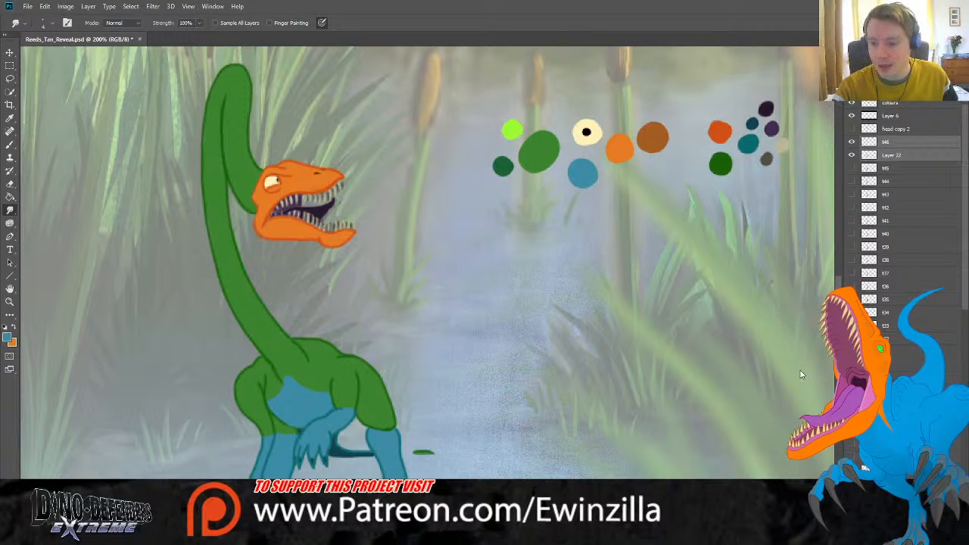
{"action": "left_click", "coordinate": [870, 141]}
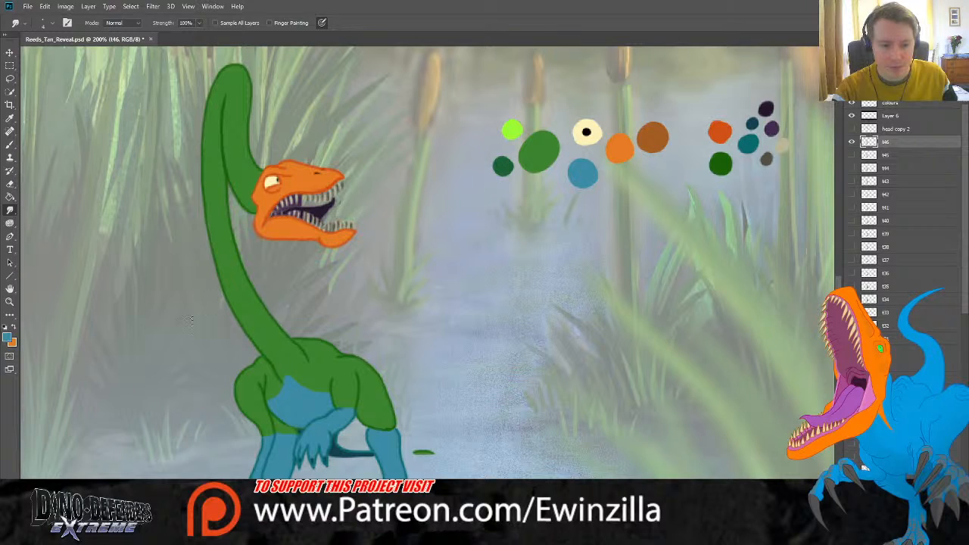
Step: Compare the poses of frames t45 and t46 by toggling their visibility, first on the whole canvas and then at 100%
{"action": "left_click", "coordinate": [9, 302]}
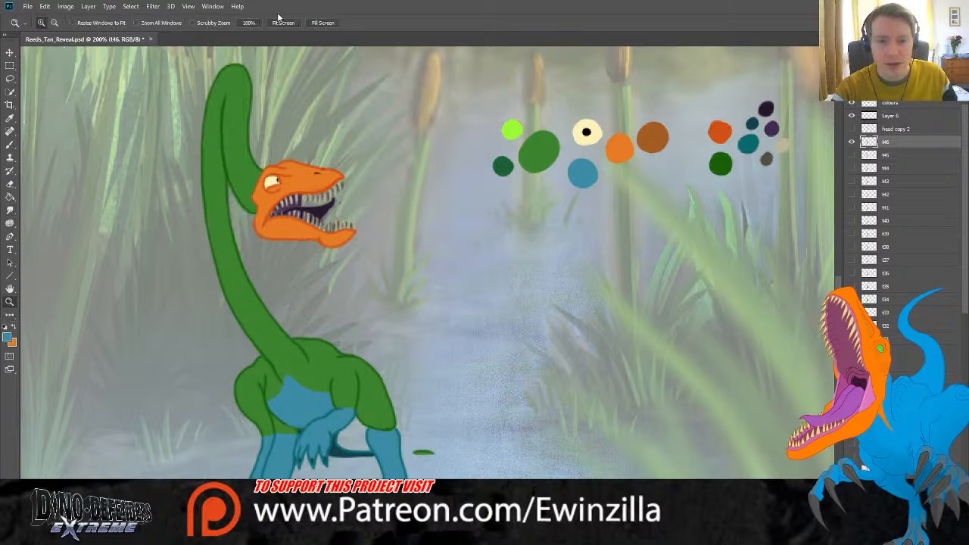
{"action": "left_click", "coordinate": [282, 23]}
{"action": "left_click", "coordinate": [850, 142]}
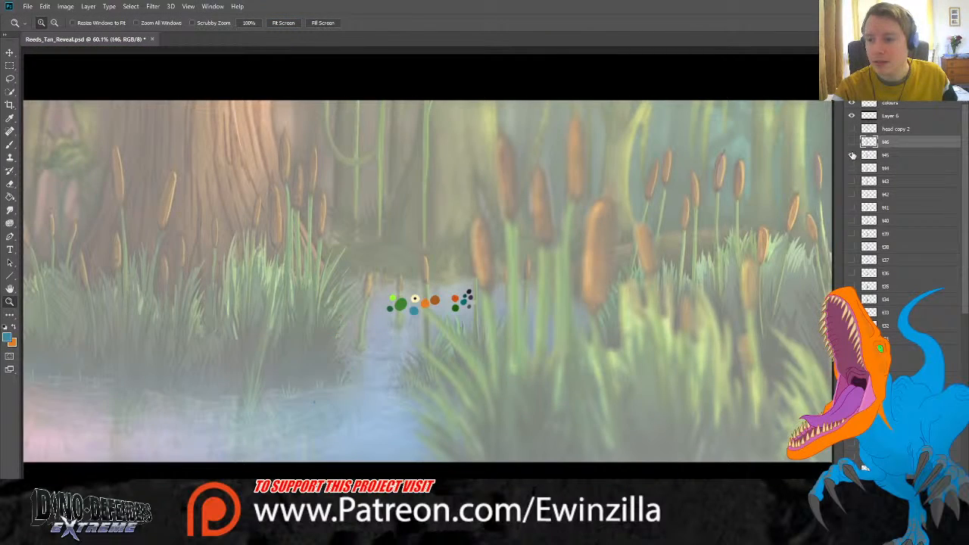
{"action": "left_click", "coordinate": [851, 154]}
{"action": "left_click", "coordinate": [852, 143]}
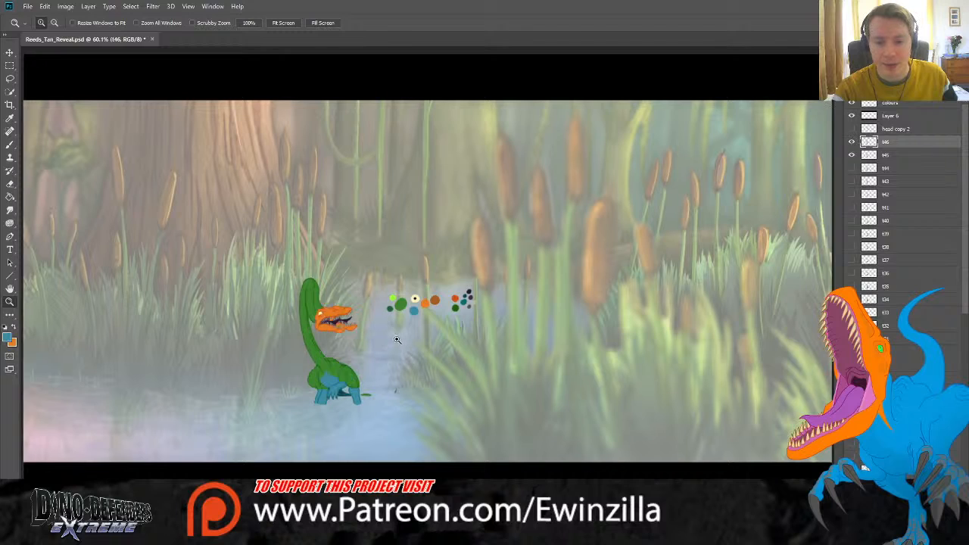
{"action": "key", "text": "ctrl+1"}
{"action": "left_click", "coordinate": [851, 143]}
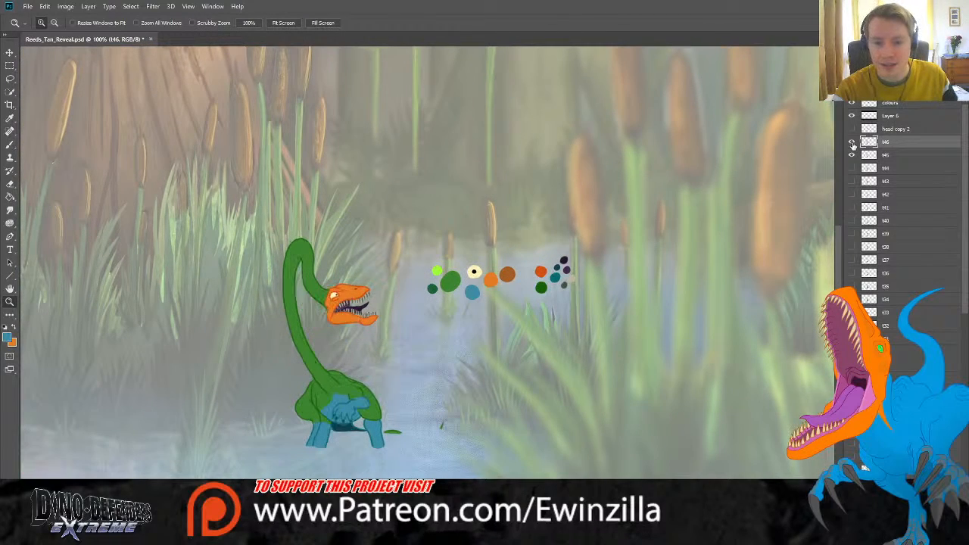
{"action": "left_click", "coordinate": [852, 143]}
{"action": "left_click", "coordinate": [851, 143]}
{"action": "left_click", "coordinate": [851, 143]}
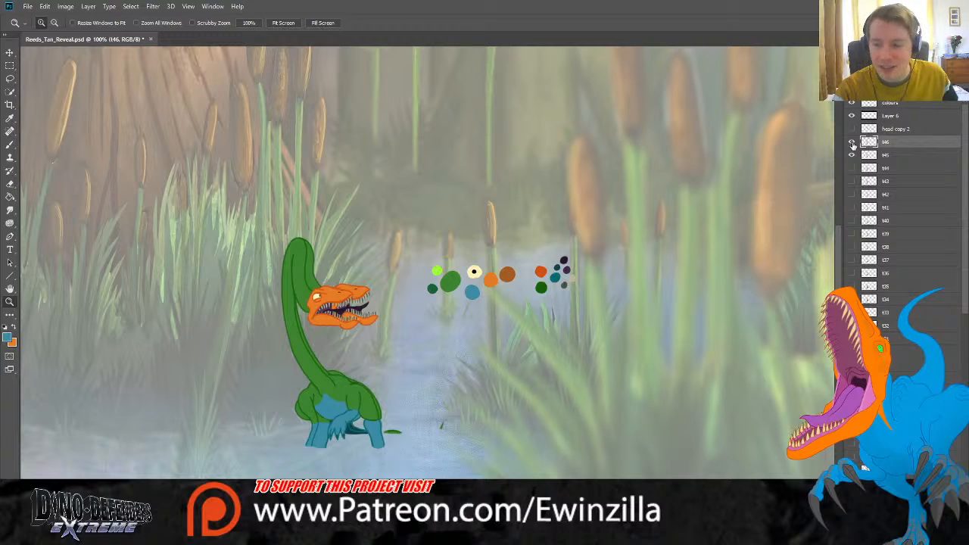
Step: Set layer t46 to 50% opacity and show layer t44 in place of t45
{"action": "left_click", "coordinate": [851, 155]}
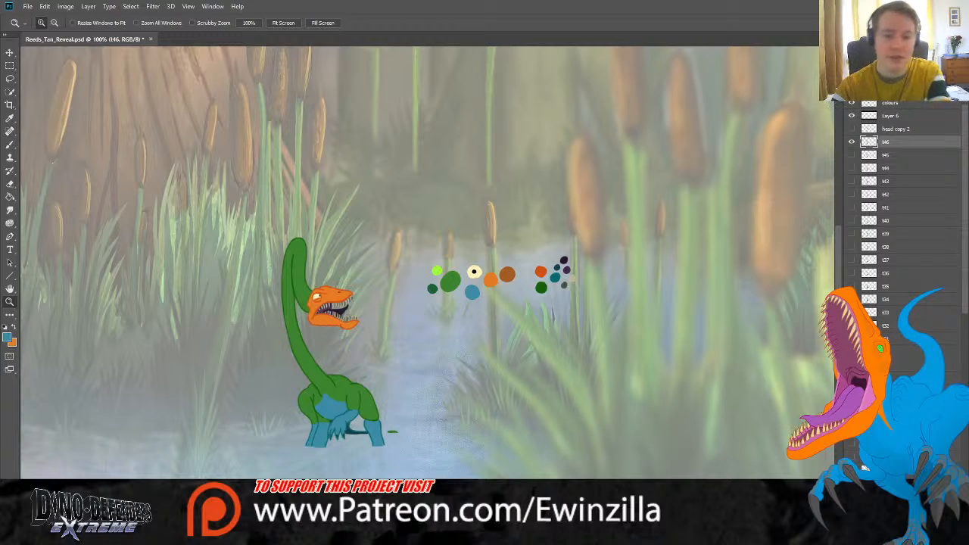
{"action": "key", "text": "5"}
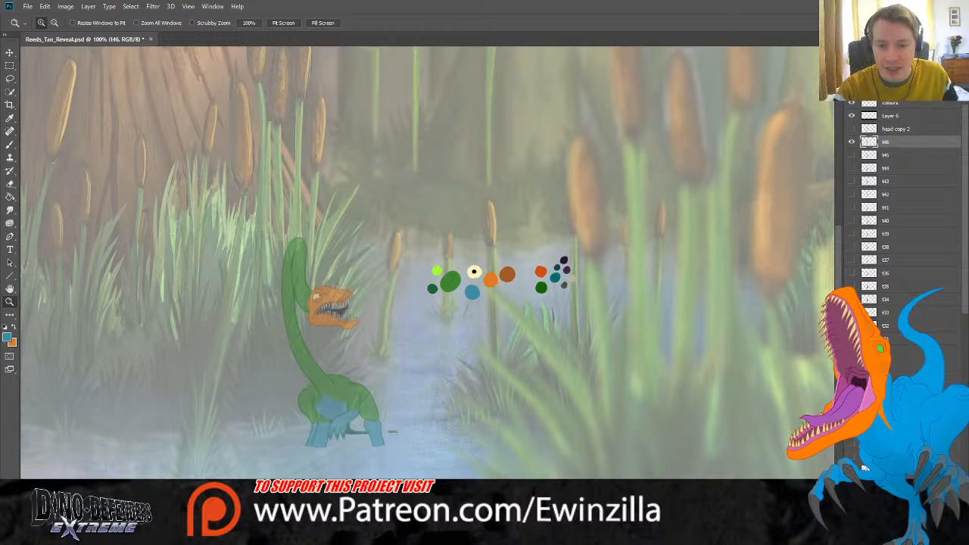
{"action": "left_click", "coordinate": [852, 168]}
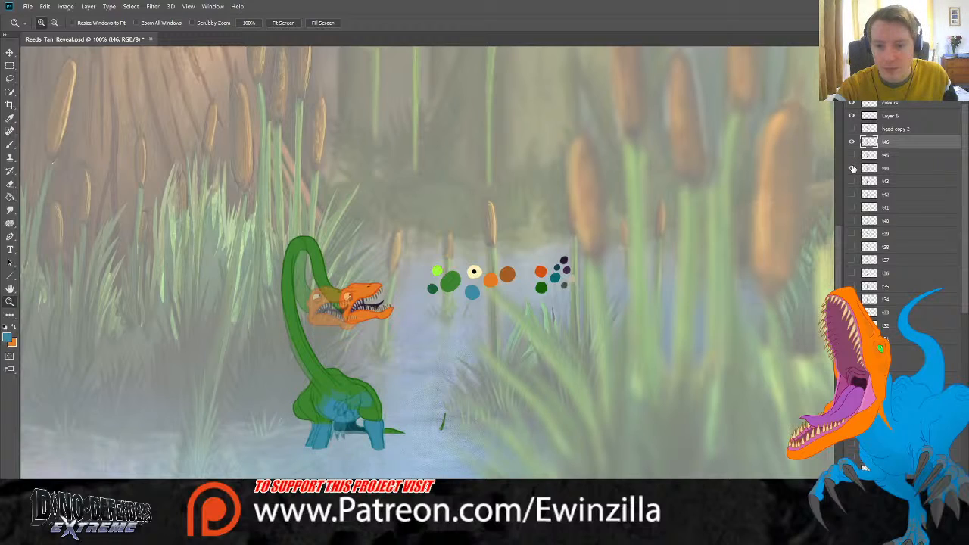
Step: Copy the dinosaur's head from layer t44 to a new layer above t46 and hide t44
{"action": "left_click", "coordinate": [882, 169]}
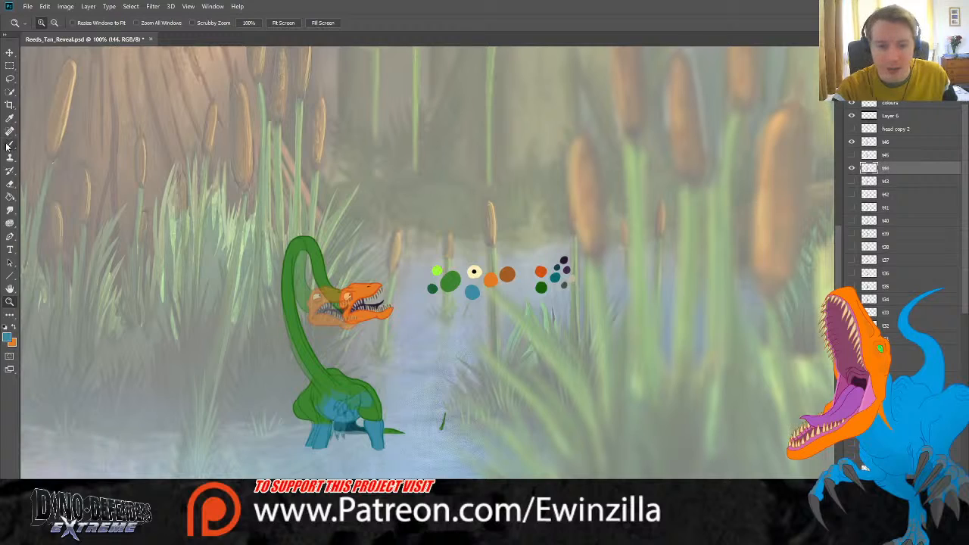
{"action": "left_click", "coordinate": [10, 78]}
{"action": "mouse_move", "coordinate": [341, 278]}
{"action": "left_mouse_down"}
{"action": "mouse_move", "coordinate": [346, 333]}
{"action": "mouse_move", "coordinate": [387, 330]}
{"action": "mouse_move", "coordinate": [405, 302]}
{"action": "mouse_move", "coordinate": [385, 271]}
{"action": "left_mouse_up"}
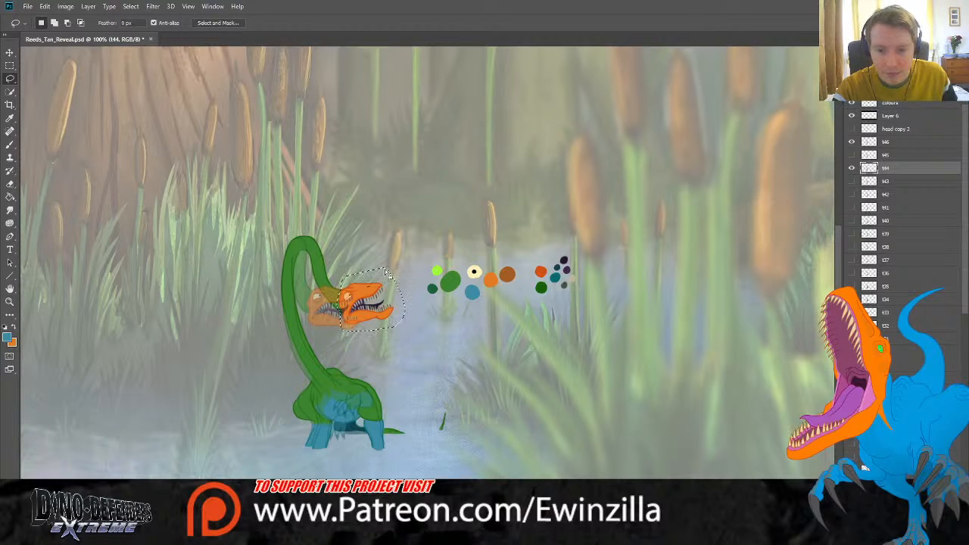
{"action": "key", "text": "ctrl+j"}
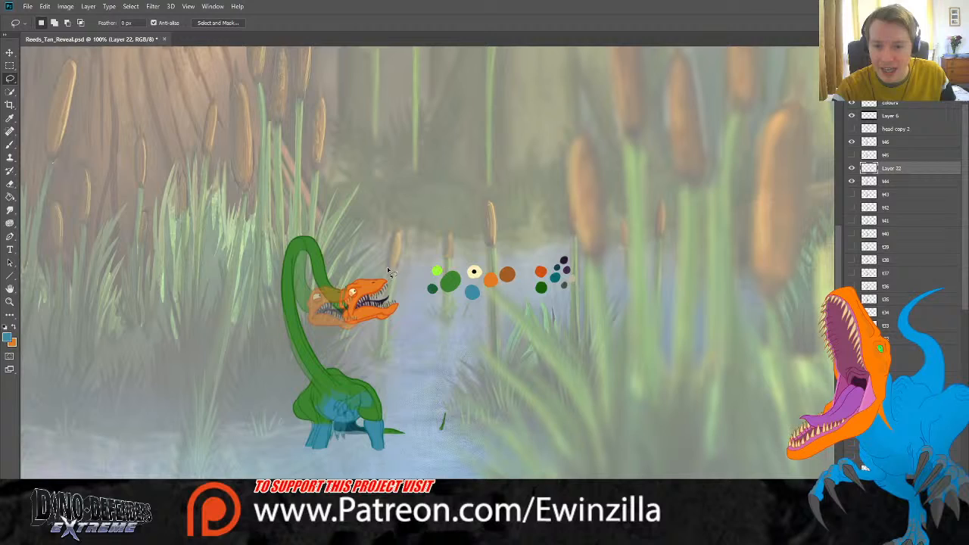
{"action": "left_click_drag", "start_coordinate": [888, 171], "coordinate": [888, 151]}
{"action": "left_click", "coordinate": [852, 181]}
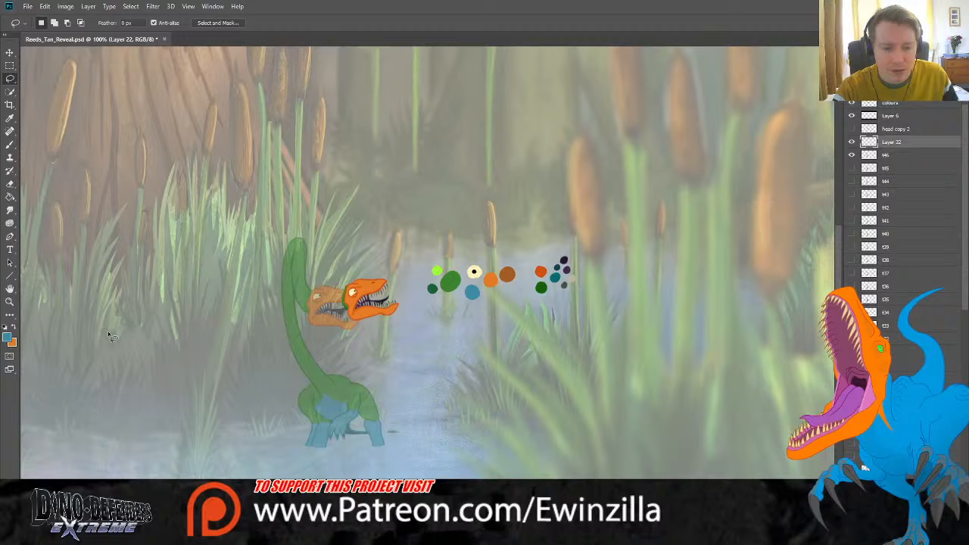
Step: Move the copied head over the faded t46 head, rotate it about 25° clockwise, and compare it with the previous pose
{"action": "left_click", "coordinate": [9, 301]}
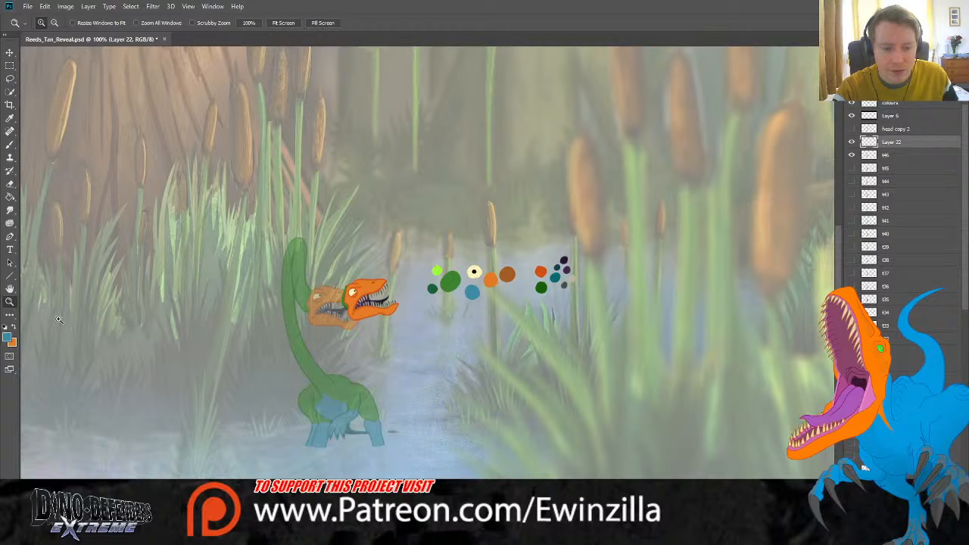
{"action": "left_click", "coordinate": [296, 384]}
{"action": "scroll", "coordinate": [296, 384], "scroll_direction": "up", "scroll_amount": 1}
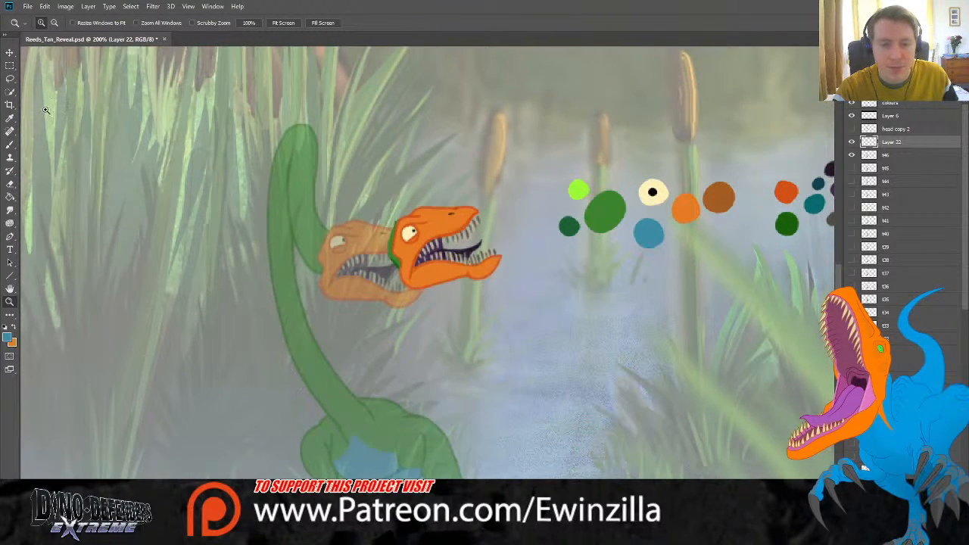
{"action": "key", "text": "v"}
{"action": "left_click_drag", "start_coordinate": [471, 249], "coordinate": [381, 267]}
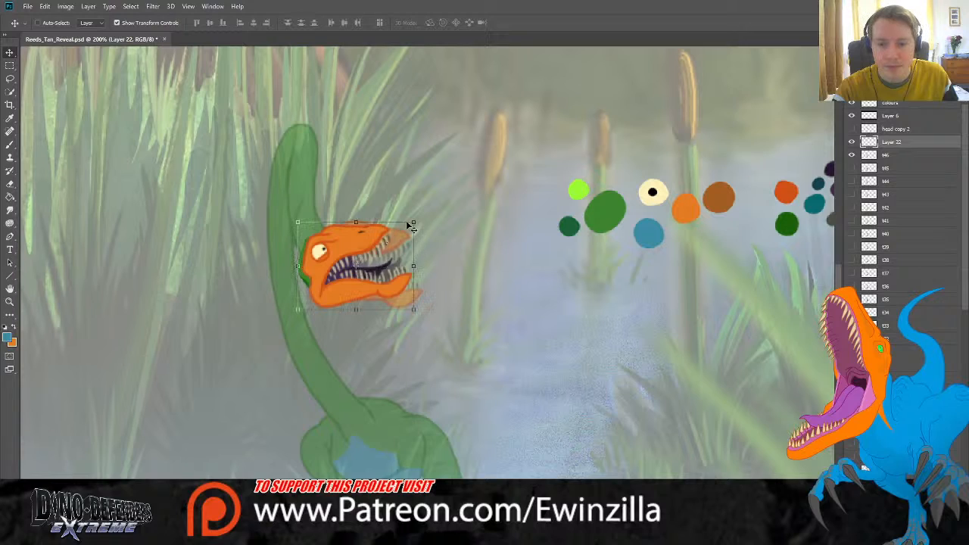
{"action": "left_click_drag", "start_coordinate": [418, 214], "coordinate": [443, 241]}
{"action": "mouse_move", "coordinate": [396, 268]}
{"action": "left_mouse_down"}
{"action": "mouse_move", "coordinate": [435, 307]}
{"action": "mouse_move", "coordinate": [392, 265]}
{"action": "left_mouse_up"}
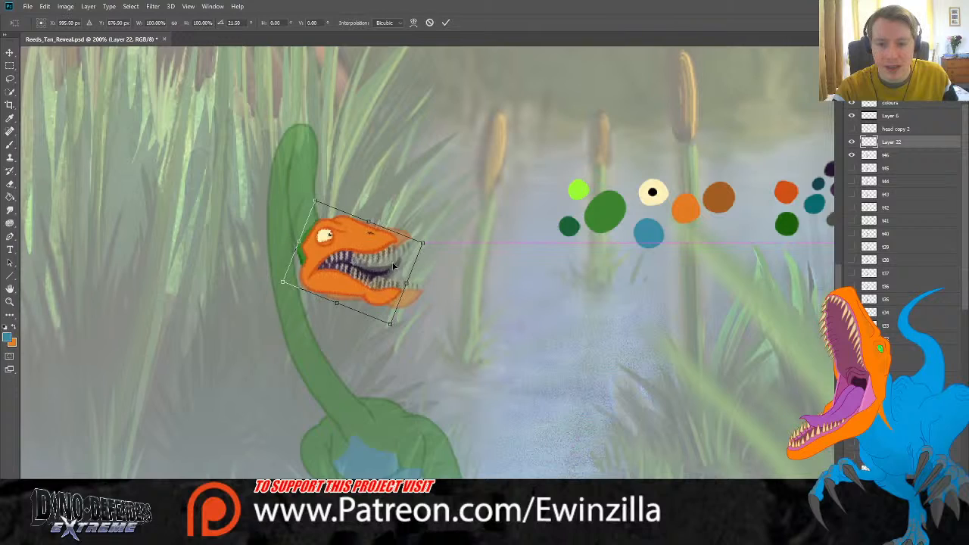
{"action": "left_click_drag", "start_coordinate": [476, 238], "coordinate": [479, 241]}
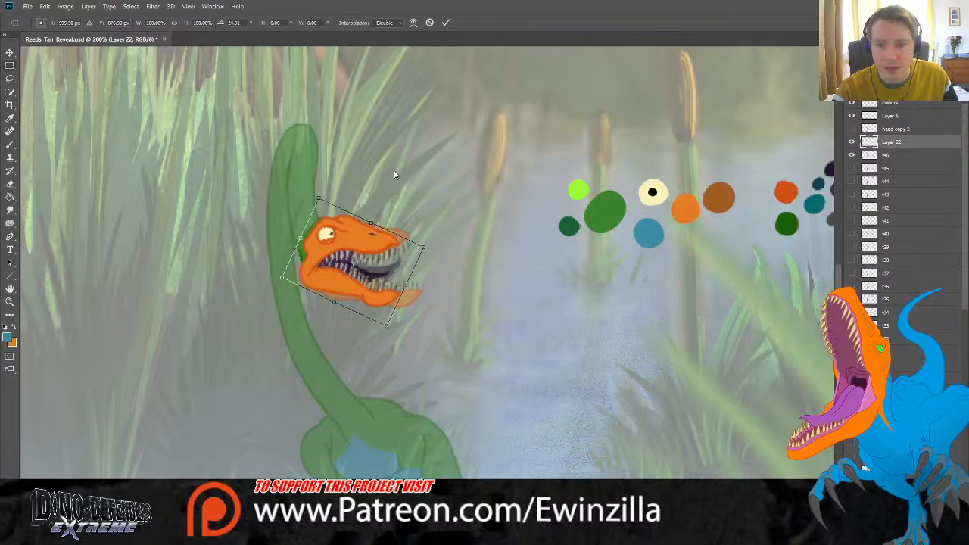
{"action": "key", "text": "Return"}
{"action": "left_click", "coordinate": [850, 141]}
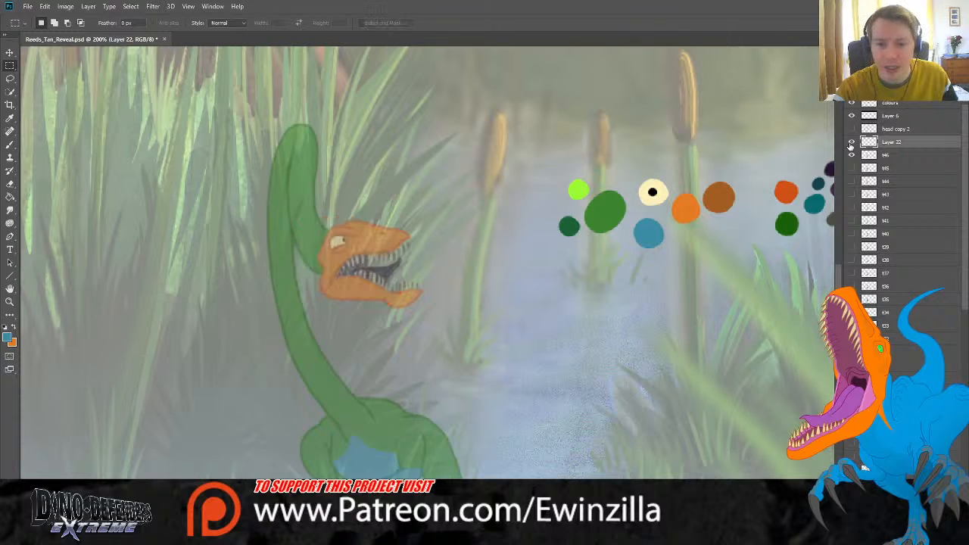
{"action": "left_click", "coordinate": [851, 141]}
{"action": "left_click", "coordinate": [851, 142]}
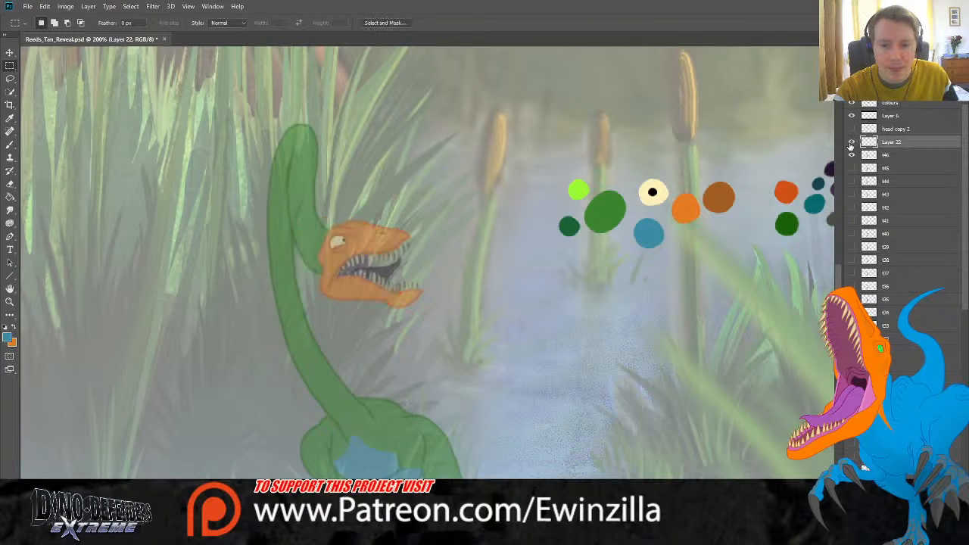
{"action": "left_click", "coordinate": [851, 142]}
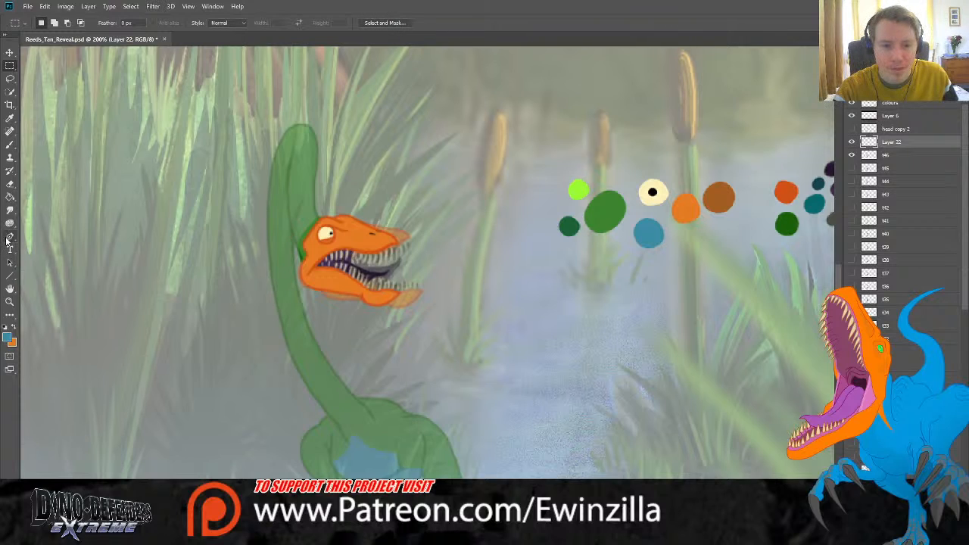
Step: Smudge the protruding tip of the dark mouth interior back towards the jaw hinge on the copied head
{"action": "left_click", "coordinate": [10, 301]}
{"action": "left_click", "coordinate": [388, 264]}
{"action": "left_click", "coordinate": [388, 264]}
{"action": "left_click", "coordinate": [10, 210]}
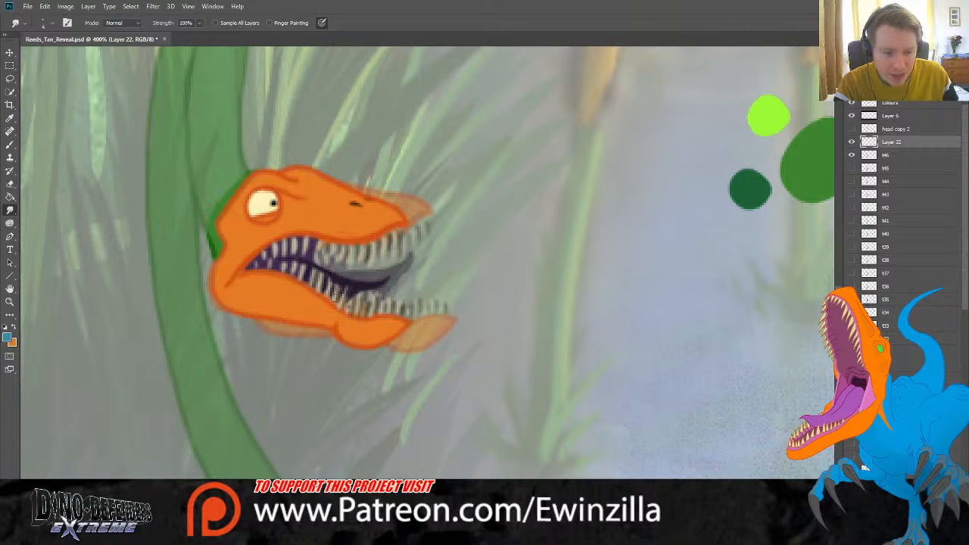
{"action": "mouse_move", "coordinate": [398, 274]}
{"action": "left_mouse_down"}
{"action": "mouse_move", "coordinate": [358, 286]}
{"action": "mouse_move", "coordinate": [334, 277]}
{"action": "mouse_move", "coordinate": [364, 262]}
{"action": "mouse_move", "coordinate": [350, 287]}
{"action": "mouse_move", "coordinate": [333, 276]}
{"action": "mouse_move", "coordinate": [361, 269]}
{"action": "mouse_move", "coordinate": [343, 282]}
{"action": "mouse_move", "coordinate": [360, 272]}
{"action": "mouse_move", "coordinate": [336, 281]}
{"action": "mouse_move", "coordinate": [356, 277]}
{"action": "mouse_move", "coordinate": [322, 267]}
{"action": "mouse_move", "coordinate": [359, 273]}
{"action": "mouse_move", "coordinate": [316, 264]}
{"action": "mouse_move", "coordinate": [373, 267]}
{"action": "left_mouse_up"}
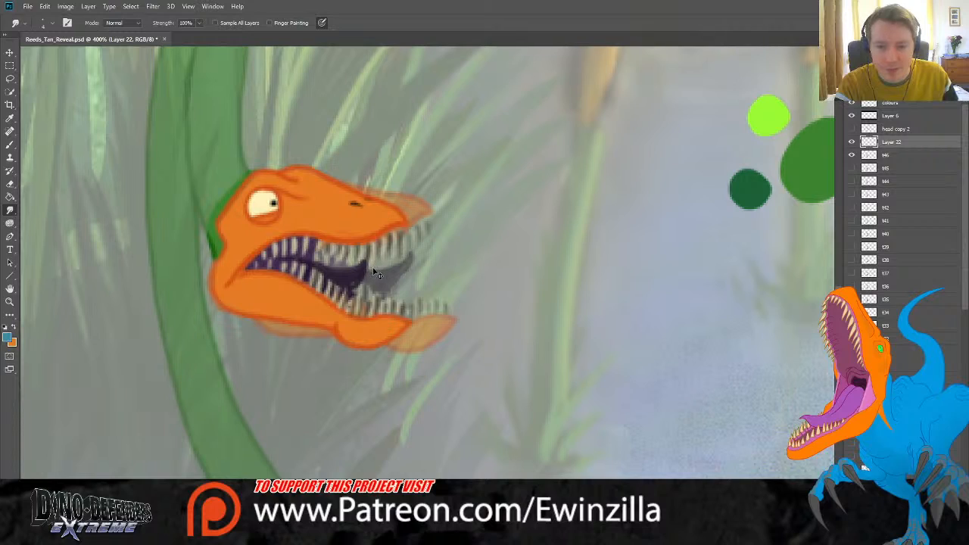
Step: Undo the last smudges, smudge the dark mouth interior into a longer point between the jaws, and clear the green neck edge behind the head
{"action": "key", "text": "ctrl+z"}
{"action": "key", "text": "ctrl+z"}
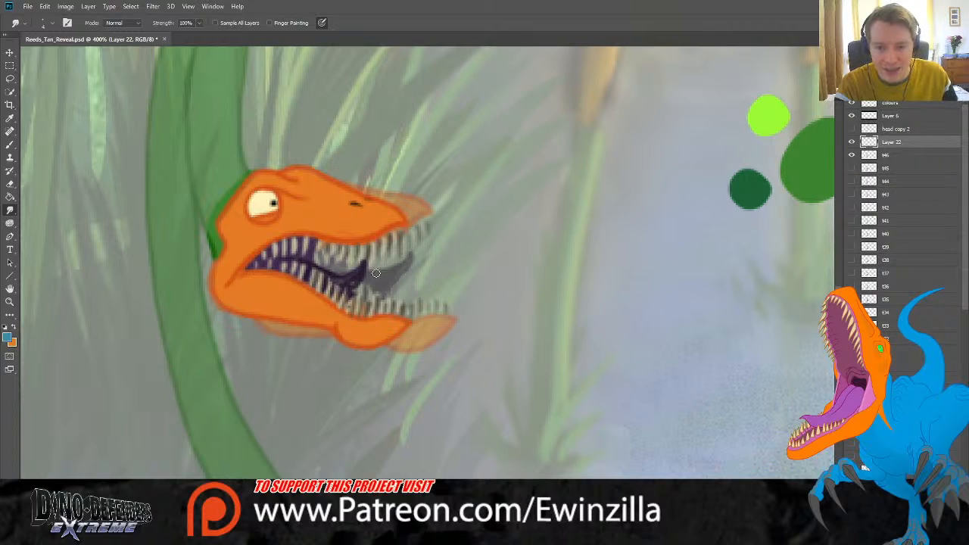
{"action": "key", "text": "ctrl+z"}
{"action": "key", "text": "ctrl+z"}
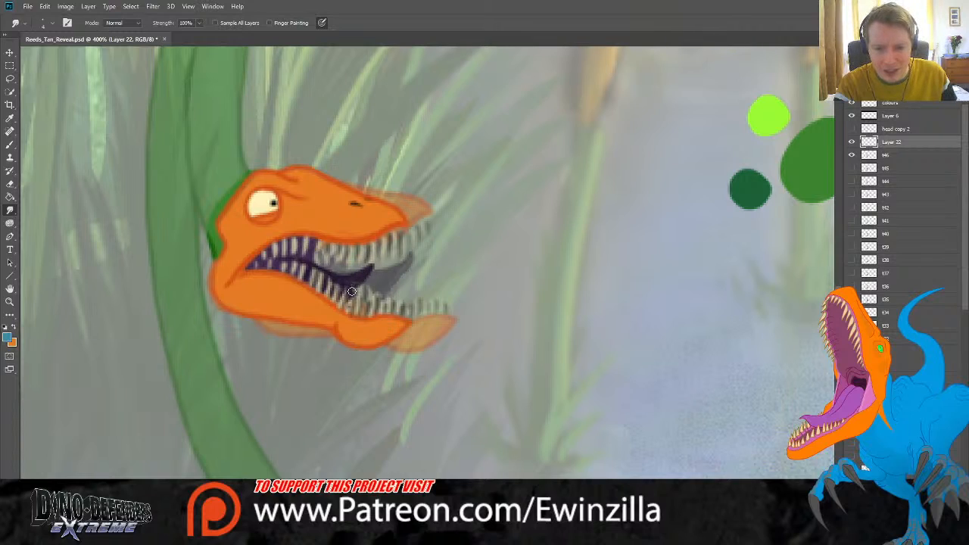
{"action": "mouse_move", "coordinate": [338, 269]}
{"action": "left_mouse_down"}
{"action": "mouse_move", "coordinate": [369, 263]}
{"action": "mouse_move", "coordinate": [339, 278]}
{"action": "mouse_move", "coordinate": [369, 271]}
{"action": "mouse_move", "coordinate": [336, 276]}
{"action": "mouse_move", "coordinate": [361, 276]}
{"action": "mouse_move", "coordinate": [371, 263]}
{"action": "mouse_move", "coordinate": [341, 271]}
{"action": "mouse_move", "coordinate": [376, 262]}
{"action": "mouse_move", "coordinate": [337, 278]}
{"action": "mouse_move", "coordinate": [388, 273]}
{"action": "mouse_move", "coordinate": [349, 271]}
{"action": "mouse_move", "coordinate": [385, 268]}
{"action": "mouse_move", "coordinate": [353, 286]}
{"action": "mouse_move", "coordinate": [390, 271]}
{"action": "left_mouse_up"}
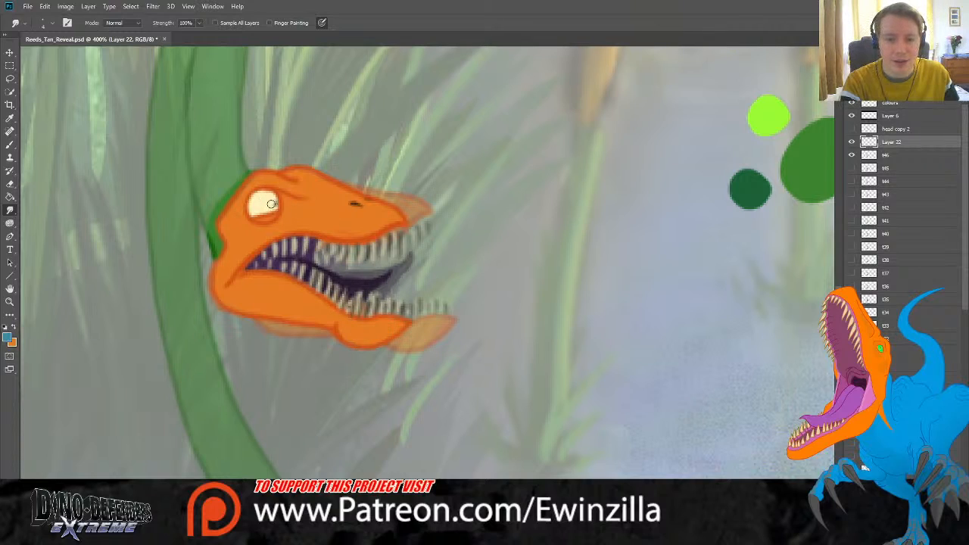
{"action": "mouse_move", "coordinate": [248, 173]}
{"action": "left_mouse_down"}
{"action": "mouse_move", "coordinate": [208, 220]}
{"action": "mouse_move", "coordinate": [211, 256]}
{"action": "left_mouse_up"}
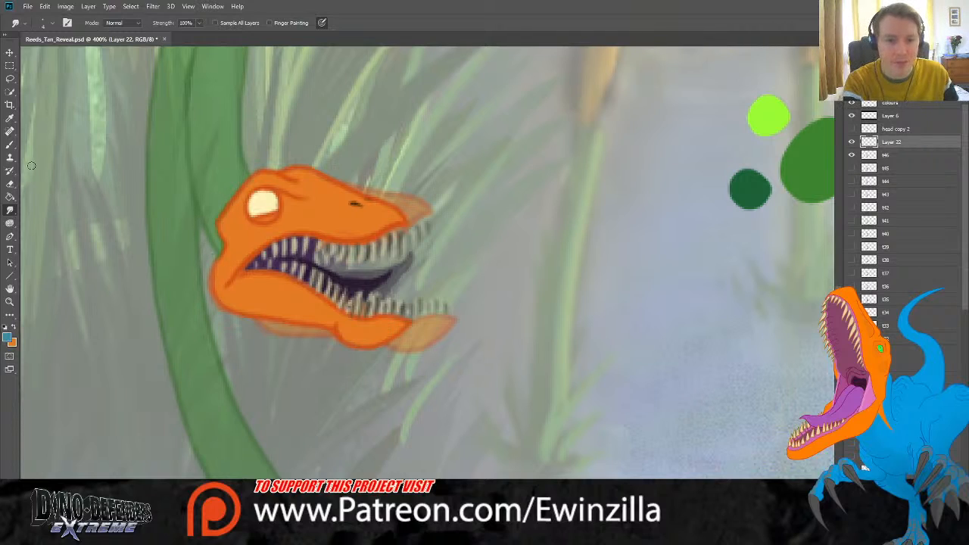
Step: Repaint the pupil as a small black dot nearer the eye's centre and compare the copied head with the faded t46
{"action": "left_click", "coordinate": [10, 145]}
{"action": "left_click", "coordinate": [10, 118]}
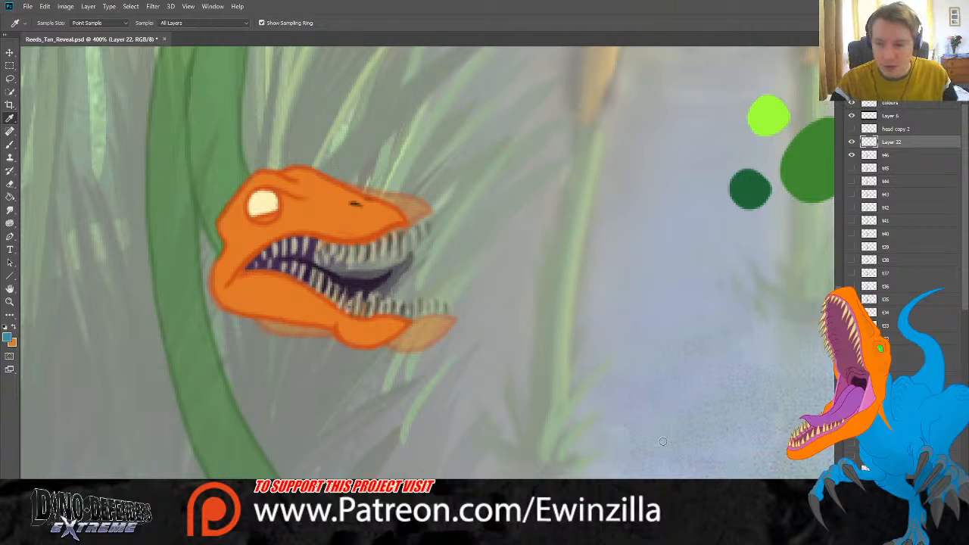
{"action": "key", "text": "b"}
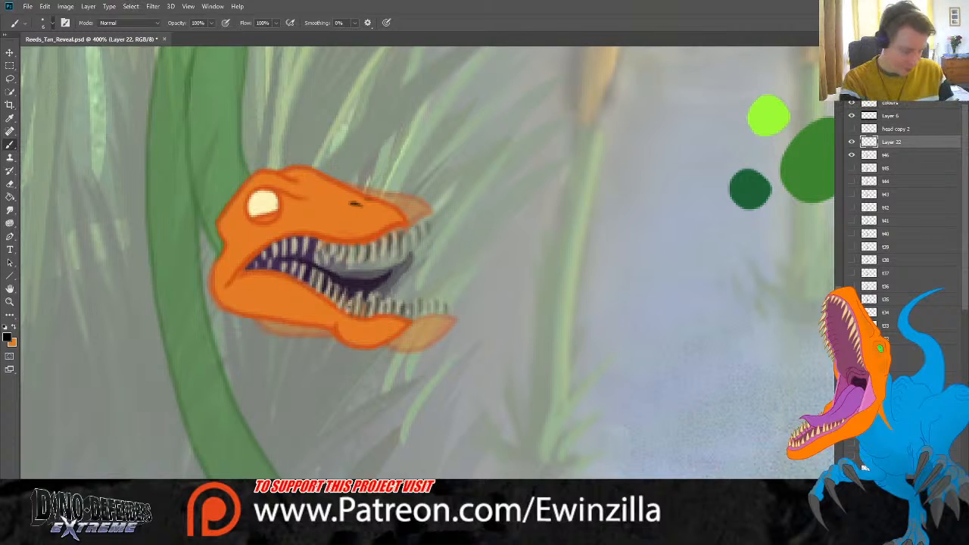
{"action": "left_click", "coordinate": [267, 202]}
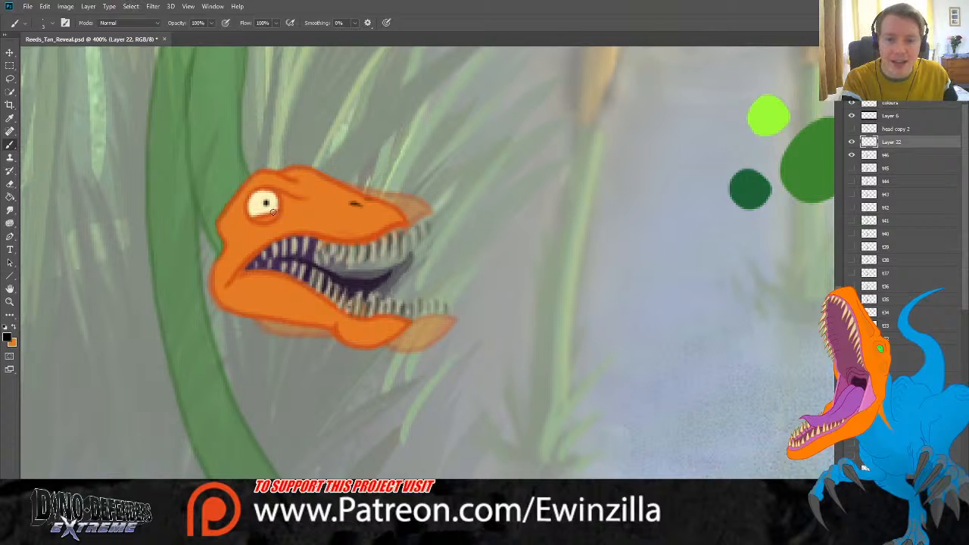
{"action": "key", "text": "ctrl+z"}
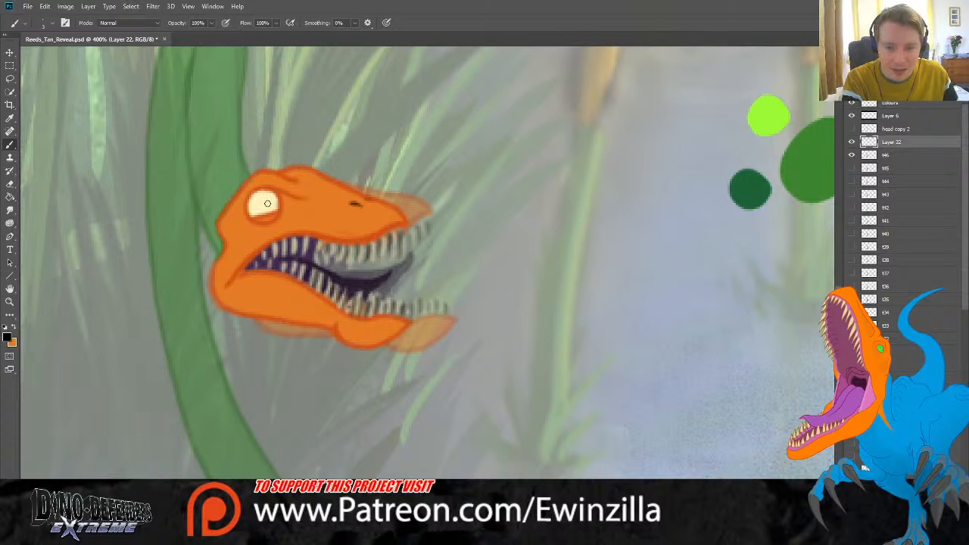
{"action": "left_click", "coordinate": [266, 203]}
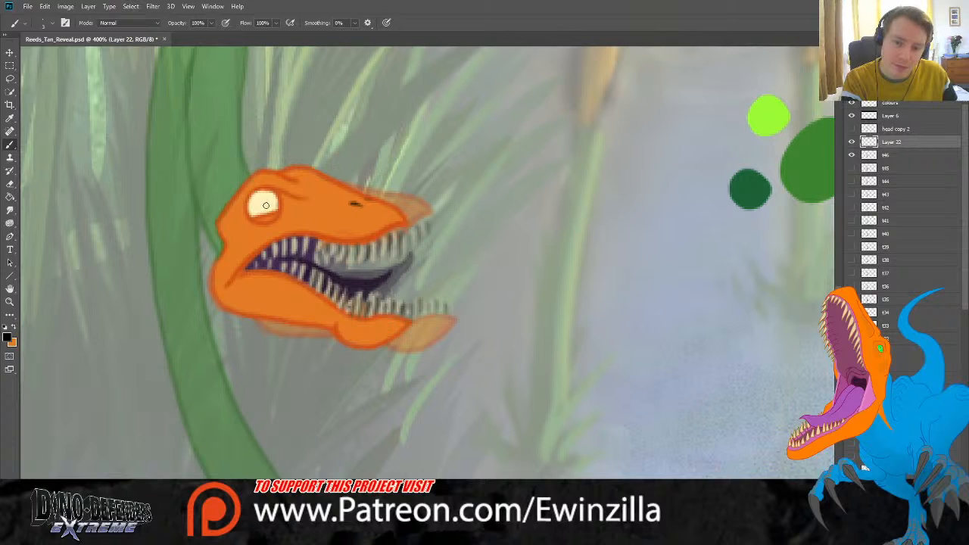
{"action": "left_click", "coordinate": [266, 202]}
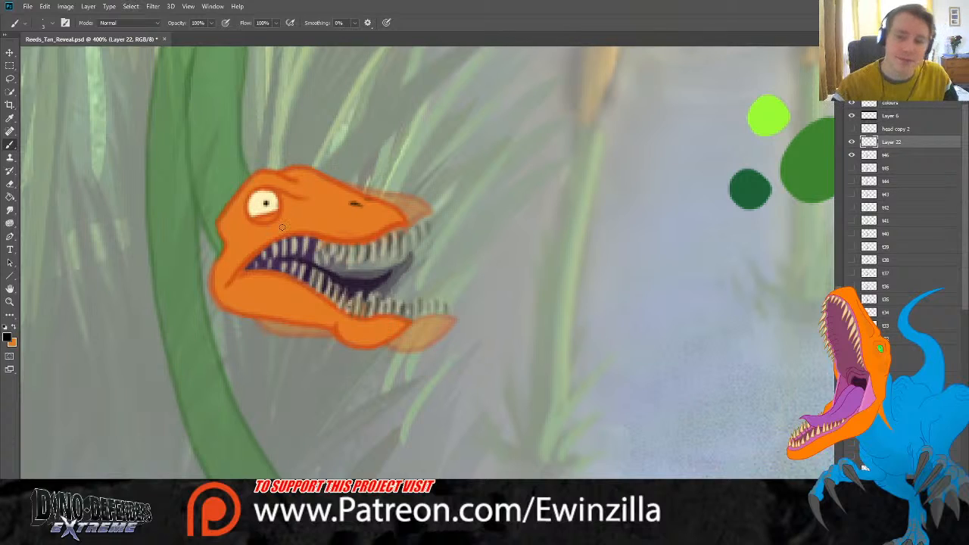
{"action": "left_click", "coordinate": [9, 301]}
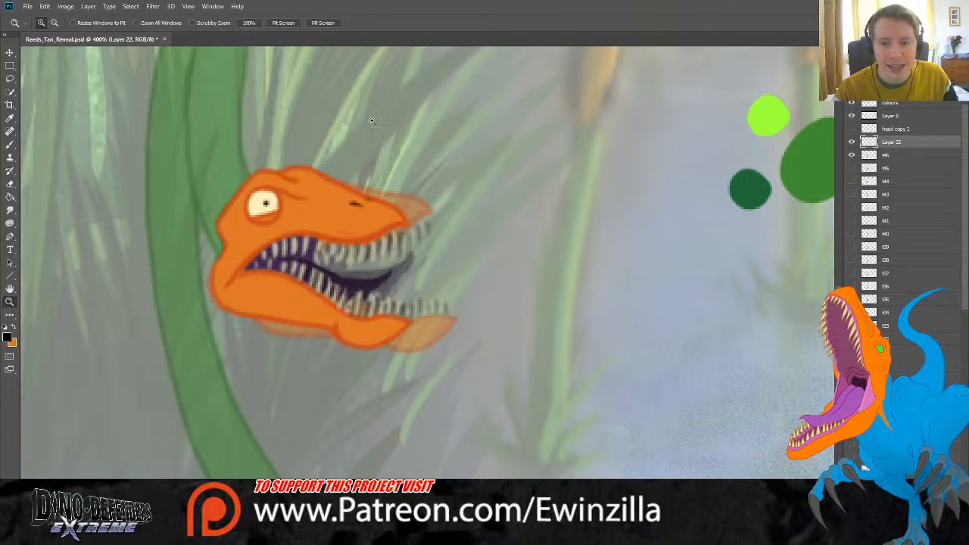
{"action": "left_click", "coordinate": [852, 144]}
{"action": "left_click", "coordinate": [852, 143]}
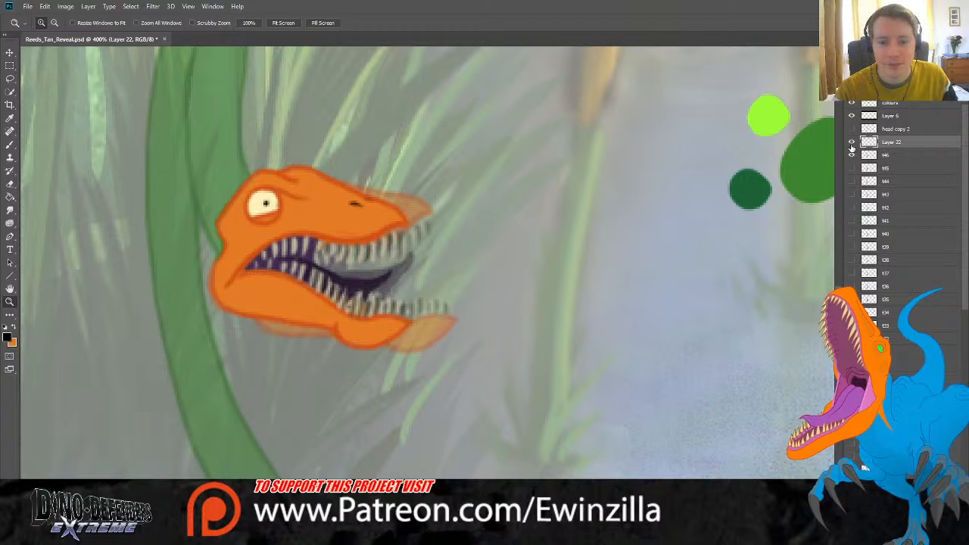
Step: Sample the dark green palette swatch and rename the copied head's layer to t47
{"action": "left_click", "coordinate": [256, 25]}
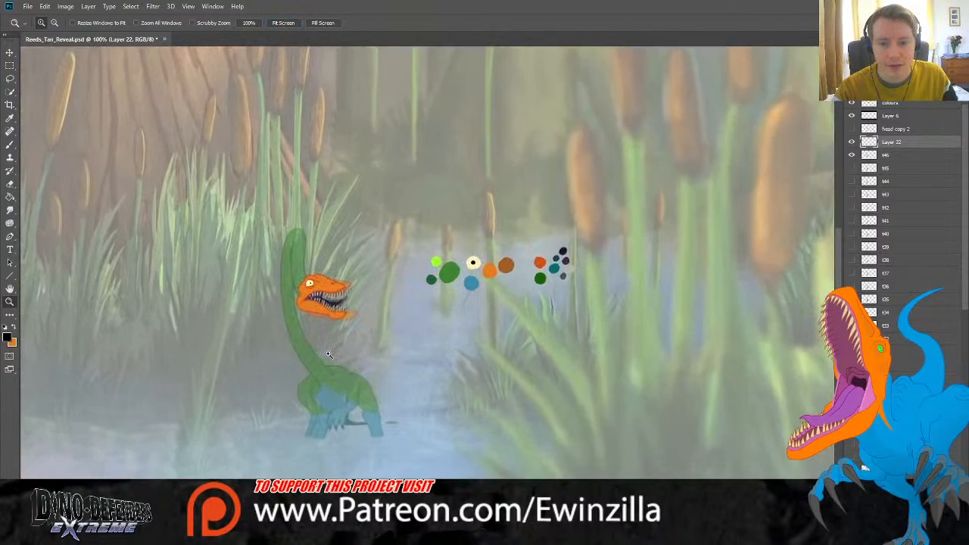
{"action": "left_click", "coordinate": [328, 354]}
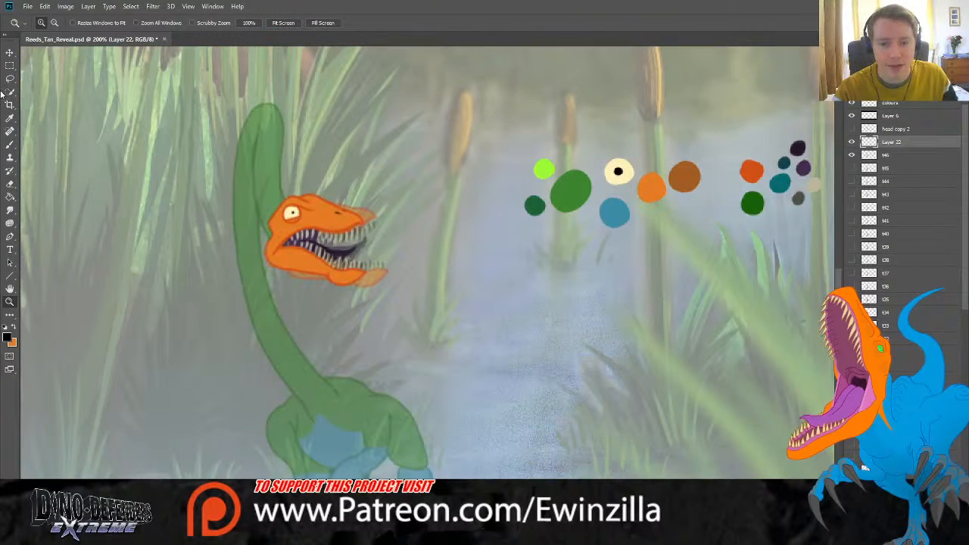
{"action": "left_click", "coordinate": [10, 117]}
{"action": "left_click", "coordinate": [757, 201]}
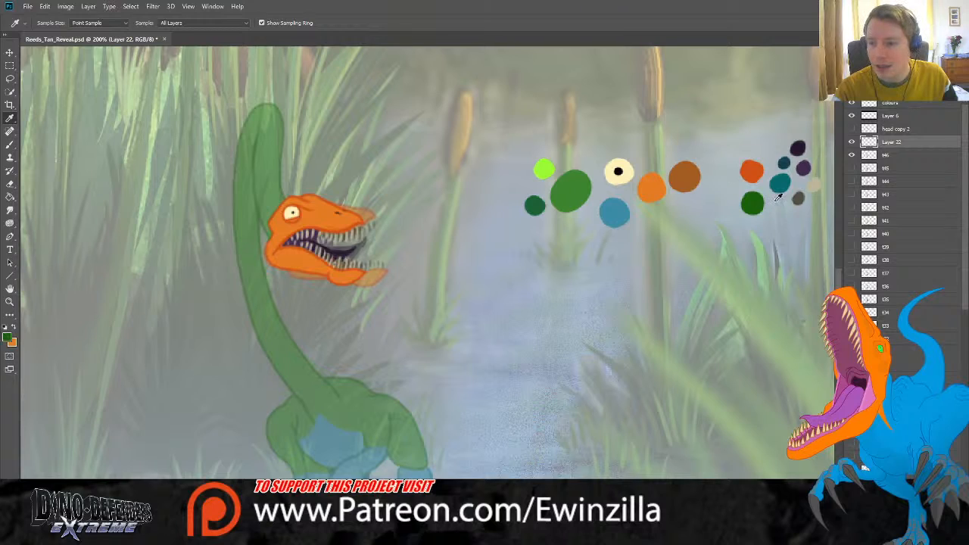
{"action": "double_click", "coordinate": [894, 142]}
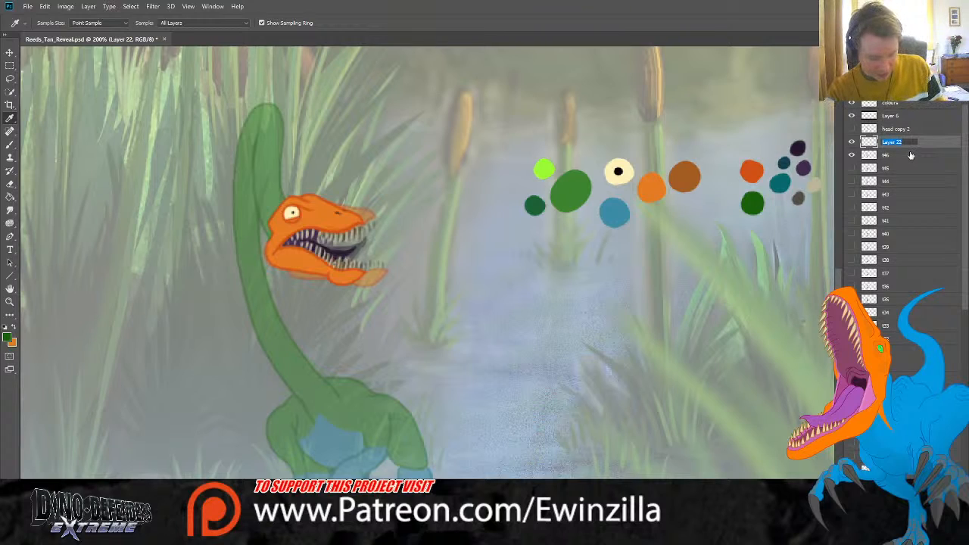
{"action": "type", "text": "t5"}
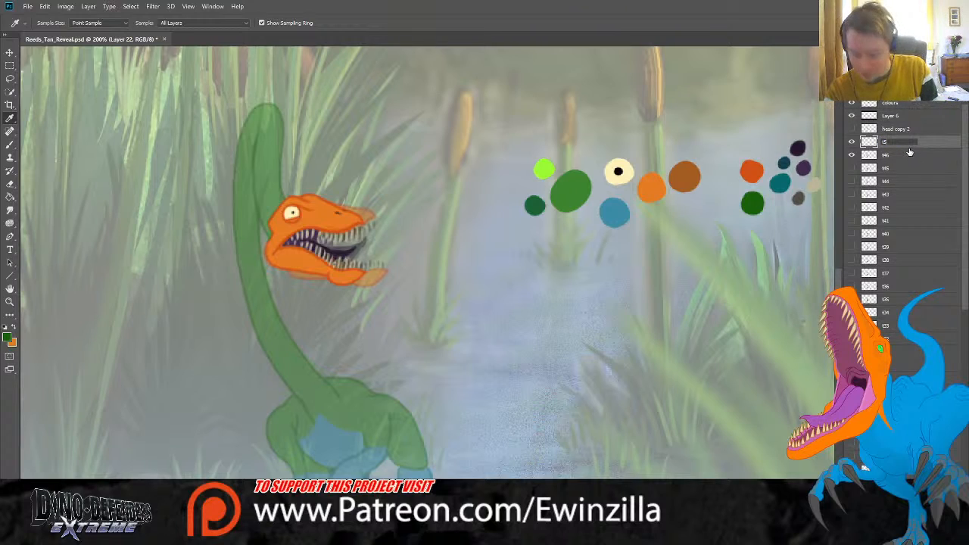
{"action": "type", "text": "7"}
{"action": "key", "text": "Return"}
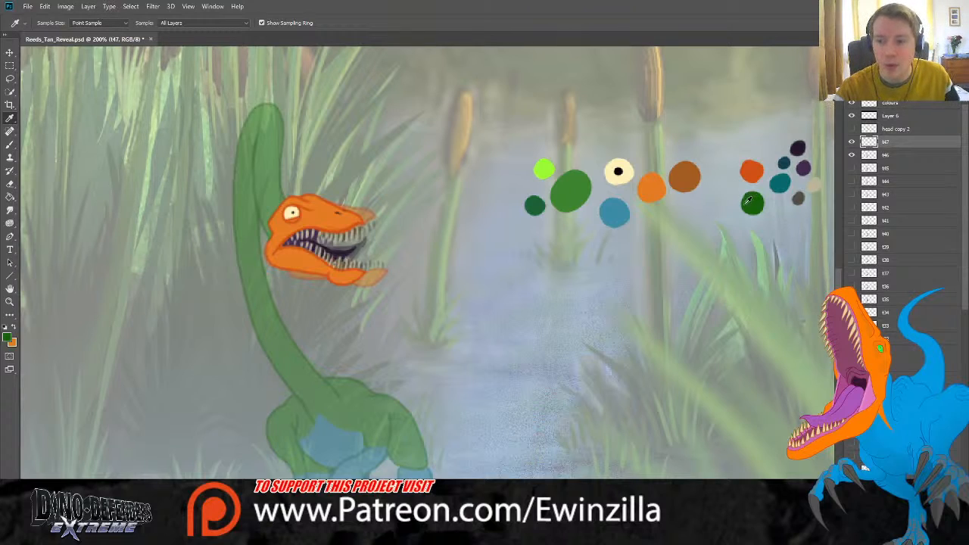
Step: Add a new layer and place it directly beneath layer t47 for the green neck outline
{"action": "left_click", "coordinate": [11, 144]}
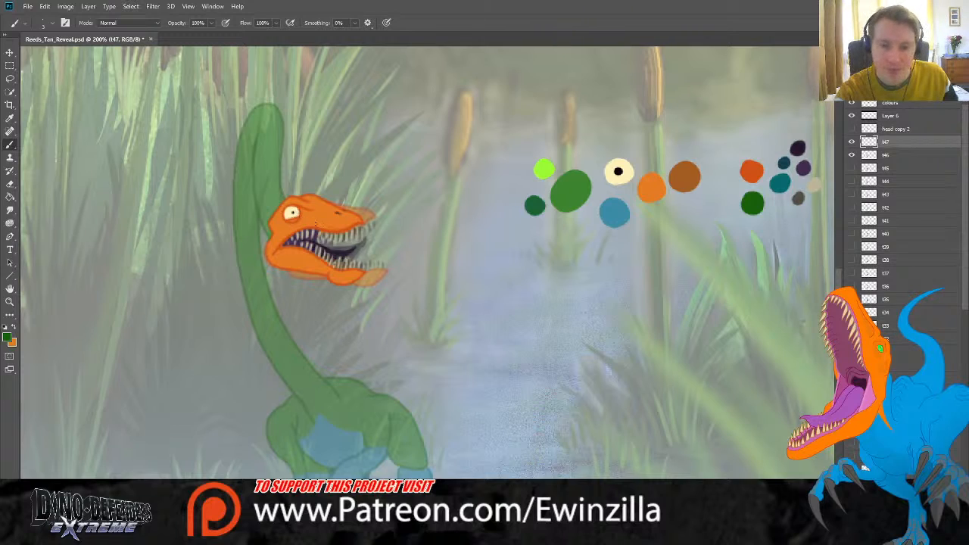
{"action": "mouse_move", "coordinate": [290, 202]}
{"action": "left_mouse_down"}
{"action": "mouse_move", "coordinate": [269, 180]}
{"action": "mouse_move", "coordinate": [265, 152]}
{"action": "left_mouse_up"}
{"action": "key", "text": "ctrl+z"}
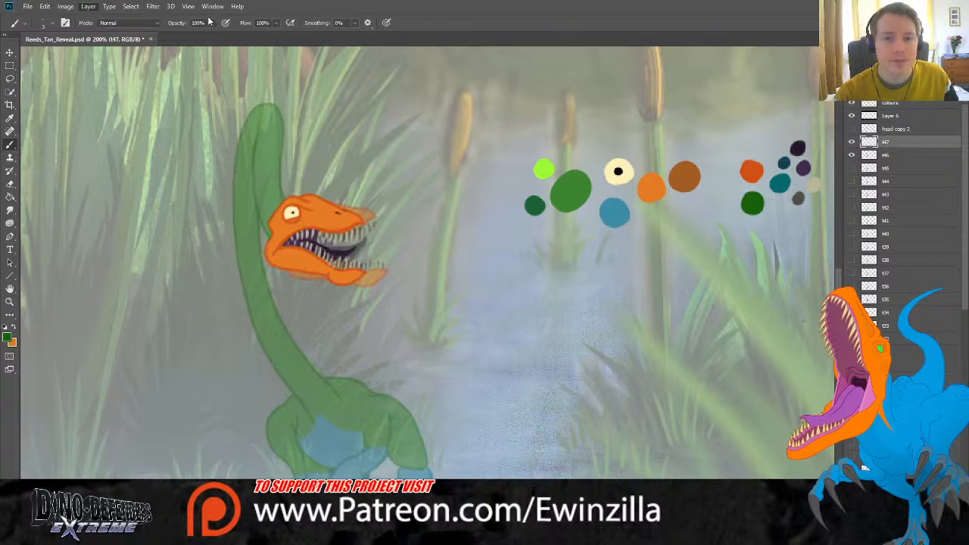
{"action": "left_click", "coordinate": [689, 252]}
{"action": "left_click_drag", "start_coordinate": [922, 145], "coordinate": [917, 160]}
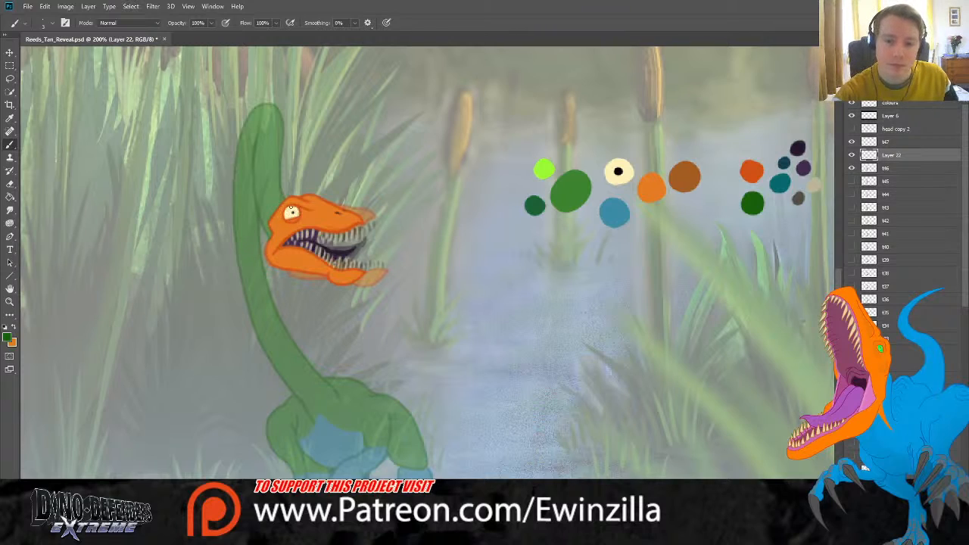
{"action": "left_click_drag", "start_coordinate": [282, 200], "coordinate": [270, 151]}
{"action": "mouse_move", "coordinate": [271, 115]}
{"action": "left_mouse_down"}
{"action": "mouse_move", "coordinate": [256, 104]}
{"action": "mouse_move", "coordinate": [237, 133]}
{"action": "mouse_move", "coordinate": [234, 238]}
{"action": "left_mouse_up"}
{"action": "key", "text": "ctrl+z"}
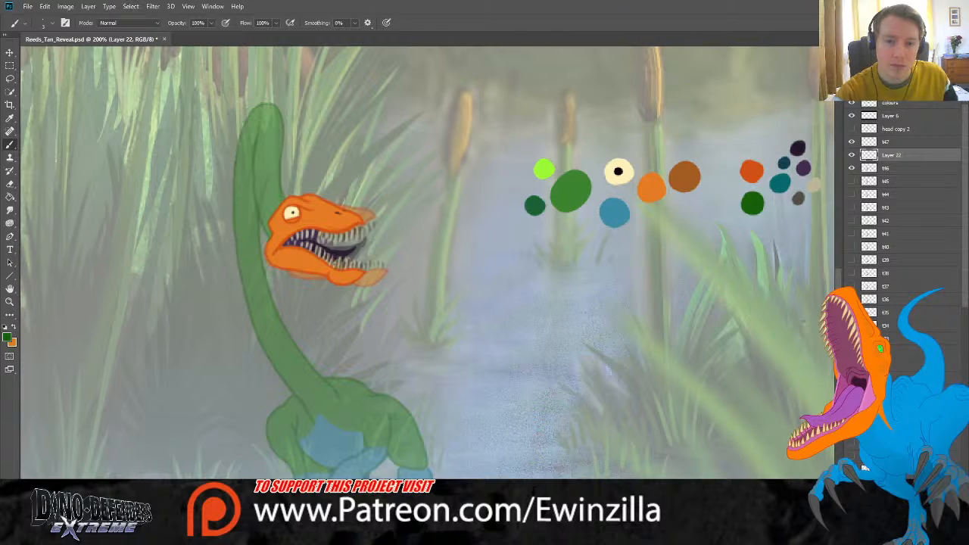
{"action": "mouse_move", "coordinate": [279, 198]}
{"action": "left_mouse_down"}
{"action": "mouse_move", "coordinate": [265, 117]}
{"action": "mouse_move", "coordinate": [243, 111]}
{"action": "mouse_move", "coordinate": [228, 152]}
{"action": "mouse_move", "coordinate": [232, 219]}
{"action": "mouse_move", "coordinate": [270, 238]}
{"action": "mouse_move", "coordinate": [238, 174]}
{"action": "mouse_move", "coordinate": [252, 76]}
{"action": "mouse_move", "coordinate": [238, 176]}
{"action": "mouse_move", "coordinate": [255, 228]}
{"action": "mouse_move", "coordinate": [274, 245]}
{"action": "left_mouse_up"}
{"action": "key", "text": "ctrl+z"}
{"action": "key", "text": "ctrl+z"}
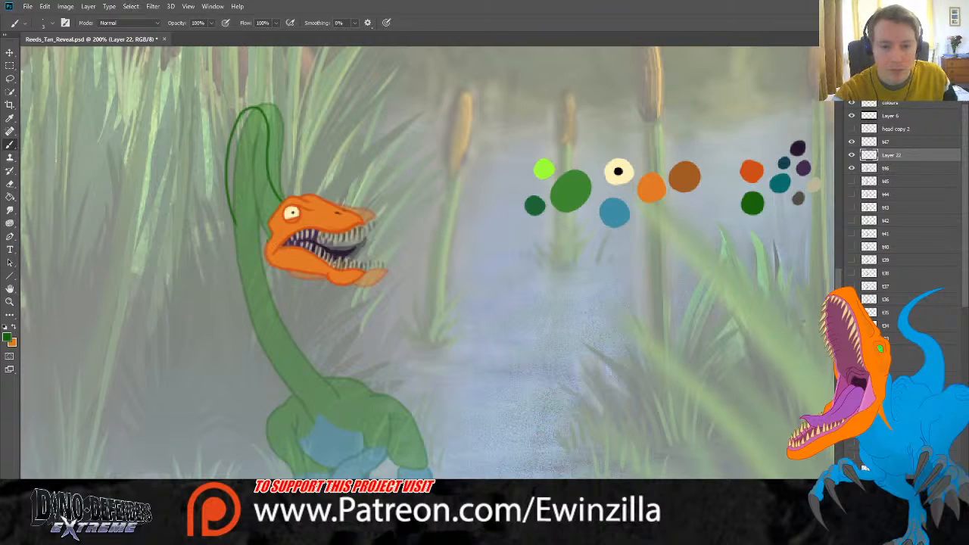
{"action": "key", "text": "ctrl+z"}
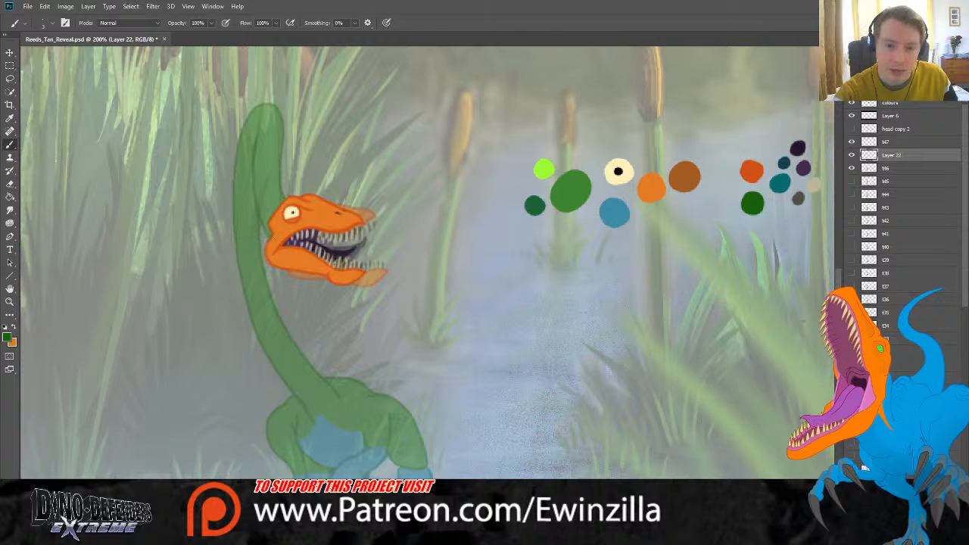
{"action": "mouse_move", "coordinate": [271, 235]}
{"action": "left_mouse_down"}
{"action": "mouse_move", "coordinate": [239, 171]}
{"action": "mouse_move", "coordinate": [252, 108]}
{"action": "mouse_move", "coordinate": [264, 159]}
{"action": "left_mouse_up"}
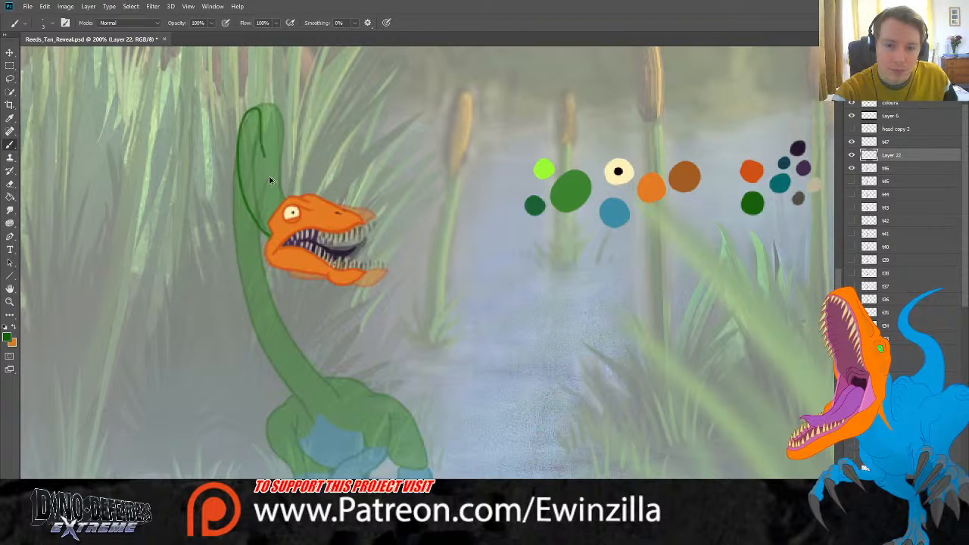
{"action": "key", "text": "ctrl+z"}
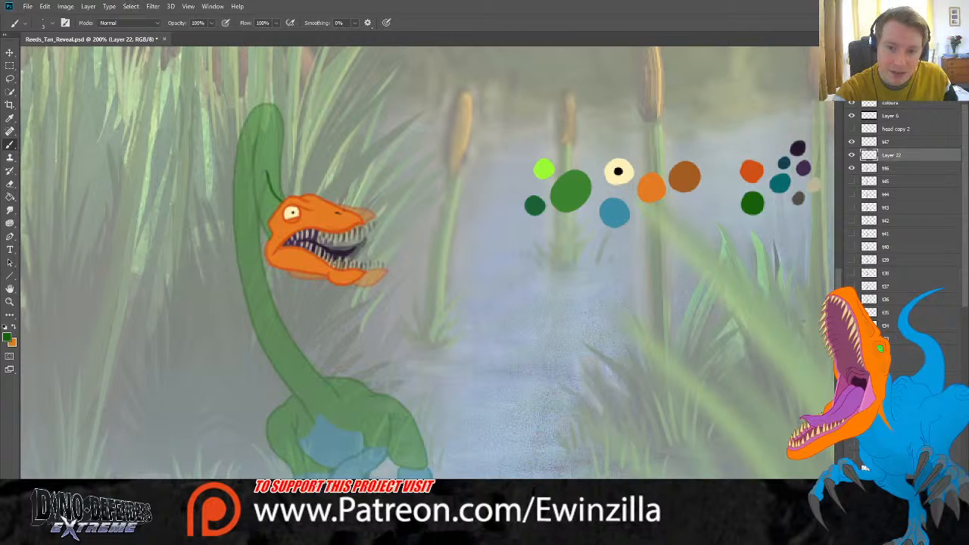
{"action": "mouse_move", "coordinate": [288, 206]}
{"action": "left_mouse_down"}
{"action": "mouse_move", "coordinate": [256, 108]}
{"action": "mouse_move", "coordinate": [243, 121]}
{"action": "mouse_move", "coordinate": [239, 157]}
{"action": "mouse_move", "coordinate": [269, 230]}
{"action": "left_mouse_up"}
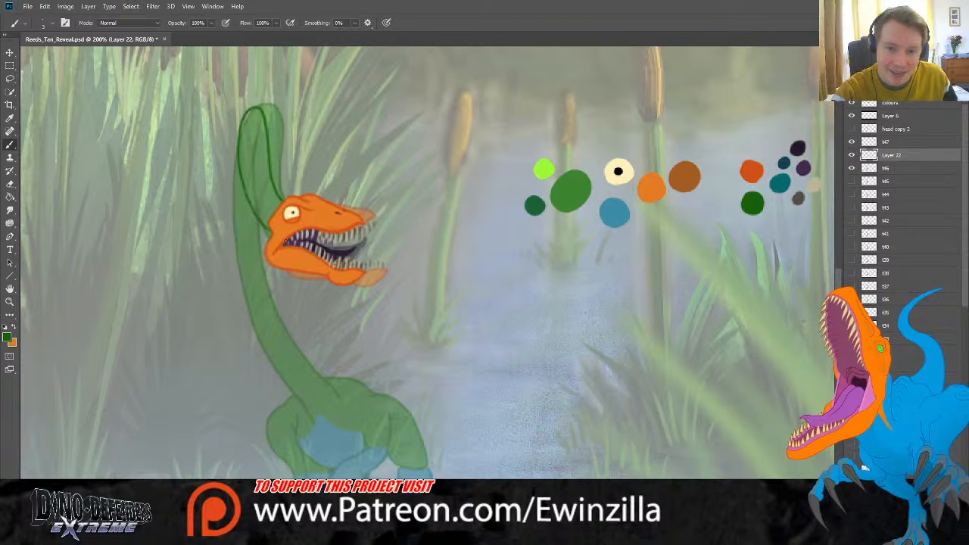
{"action": "key", "text": "ctrl+z"}
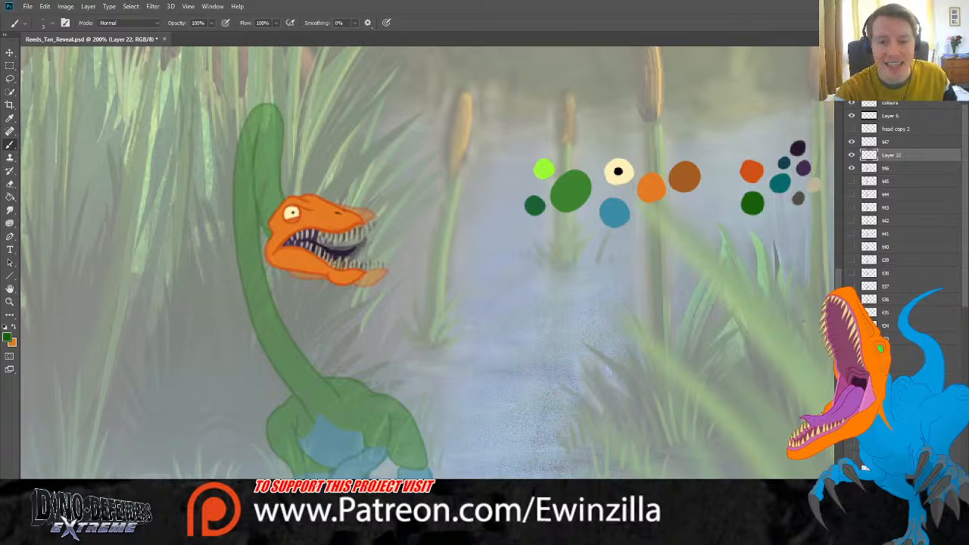
Step: Outline the upper neck bend in dark green, narrower than the faded neck, and check it with layer t46 hidden and shown again
{"action": "mouse_move", "coordinate": [274, 233]}
{"action": "left_mouse_down"}
{"action": "mouse_move", "coordinate": [249, 194]}
{"action": "mouse_move", "coordinate": [241, 149]}
{"action": "mouse_move", "coordinate": [244, 114]}
{"action": "mouse_move", "coordinate": [257, 105]}
{"action": "mouse_move", "coordinate": [268, 110]}
{"action": "mouse_move", "coordinate": [272, 165]}
{"action": "mouse_move", "coordinate": [291, 211]}
{"action": "left_mouse_up"}
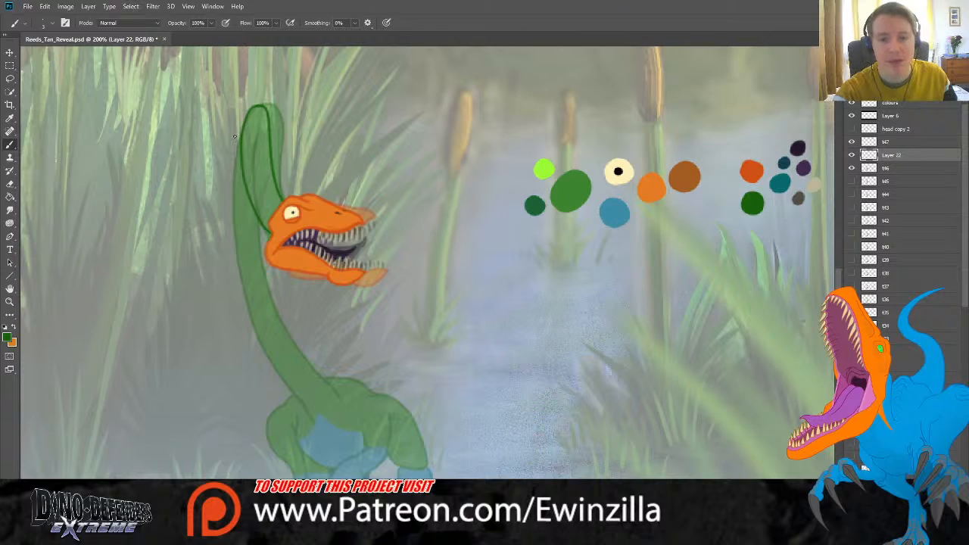
{"action": "left_click", "coordinate": [851, 168]}
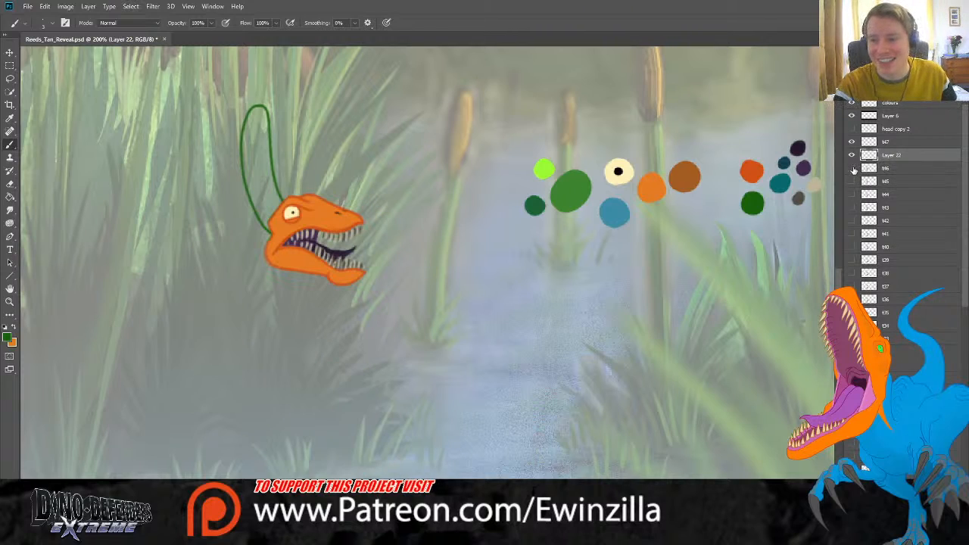
{"action": "left_click", "coordinate": [852, 168]}
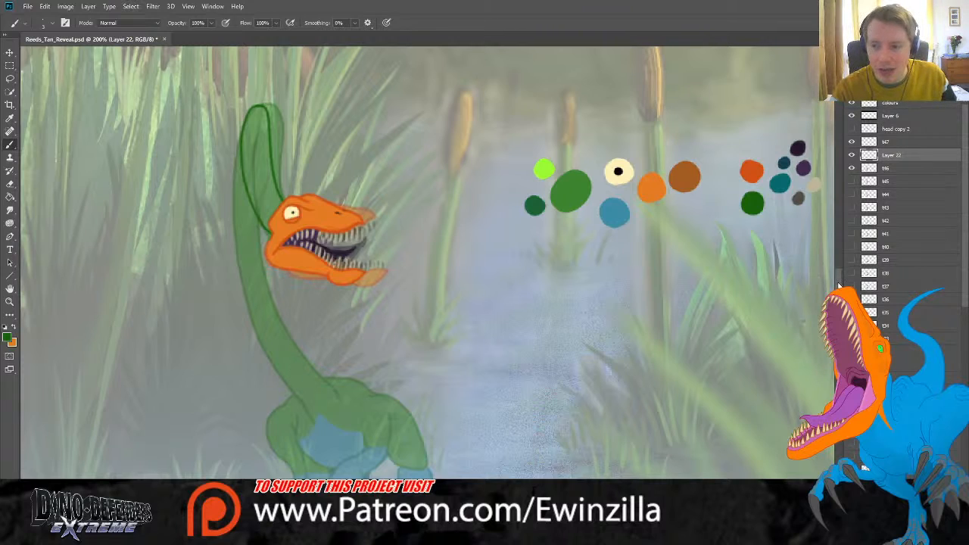
Step: Outline both sides of the long lower neck down to the chest and the front of the back ridge in dark green
{"action": "scroll", "coordinate": [454, 265], "scroll_direction": "down", "scroll_amount": 2}
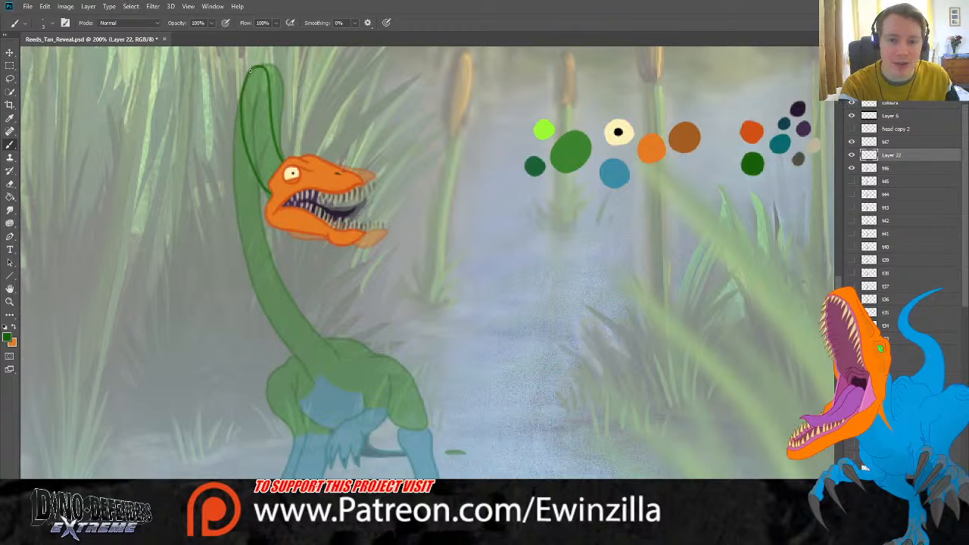
{"action": "mouse_move", "coordinate": [249, 73]}
{"action": "left_mouse_down"}
{"action": "mouse_move", "coordinate": [230, 154]}
{"action": "mouse_move", "coordinate": [236, 252]}
{"action": "mouse_move", "coordinate": [264, 324]}
{"action": "mouse_move", "coordinate": [309, 382]}
{"action": "left_mouse_up"}
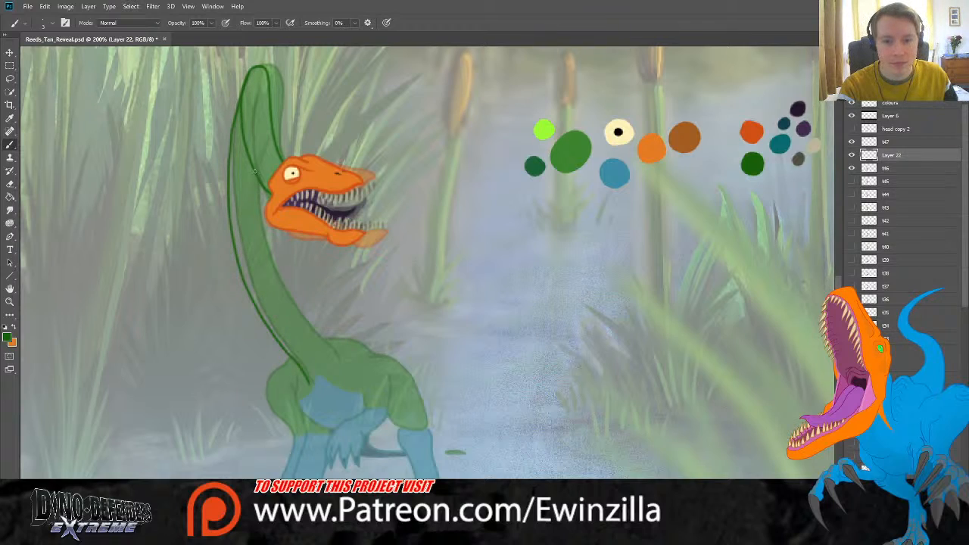
{"action": "mouse_move", "coordinate": [255, 171]}
{"action": "left_mouse_down"}
{"action": "mouse_move", "coordinate": [267, 263]}
{"action": "mouse_move", "coordinate": [338, 383]}
{"action": "left_mouse_up"}
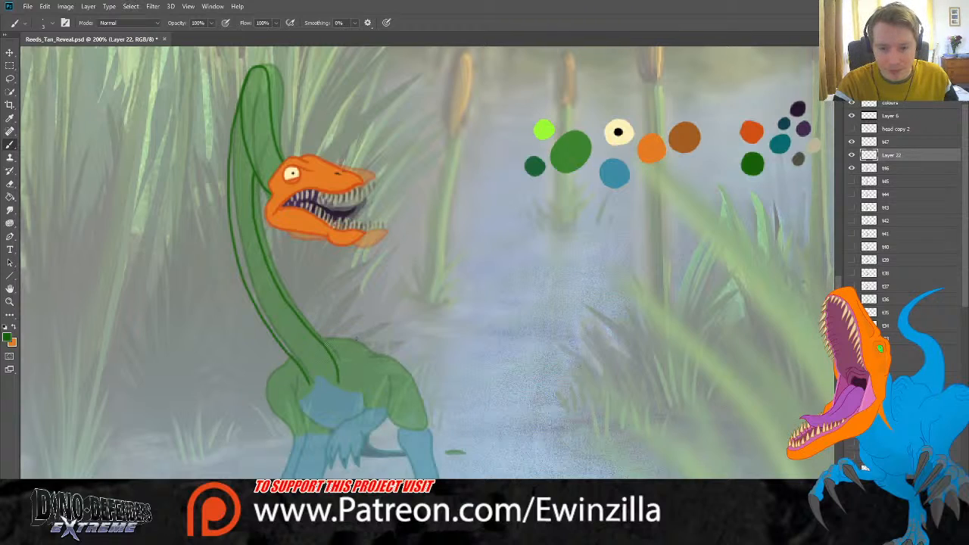
{"action": "mouse_move", "coordinate": [327, 342]}
{"action": "left_mouse_down"}
{"action": "mouse_move", "coordinate": [370, 339]}
{"action": "mouse_move", "coordinate": [387, 355]}
{"action": "left_mouse_up"}
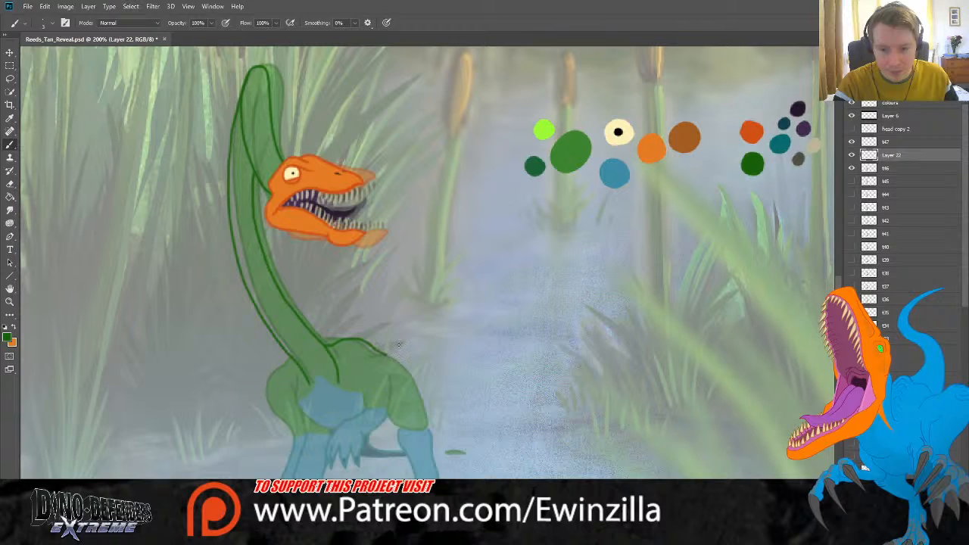
Step: Draw two short dark green fold lines on the torso between the neck base and the raised hand
{"action": "left_click_drag", "start_coordinate": [346, 388], "coordinate": [350, 420]}
{"action": "key", "text": "ctrl+z"}
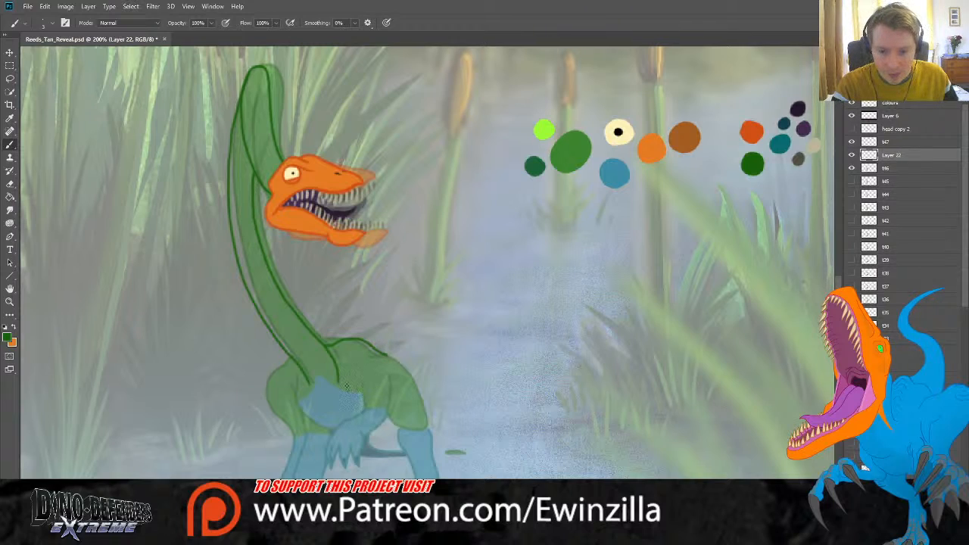
{"action": "mouse_move", "coordinate": [346, 387]}
{"action": "left_mouse_down"}
{"action": "mouse_move", "coordinate": [368, 379]}
{"action": "mouse_move", "coordinate": [377, 416]}
{"action": "left_mouse_up"}
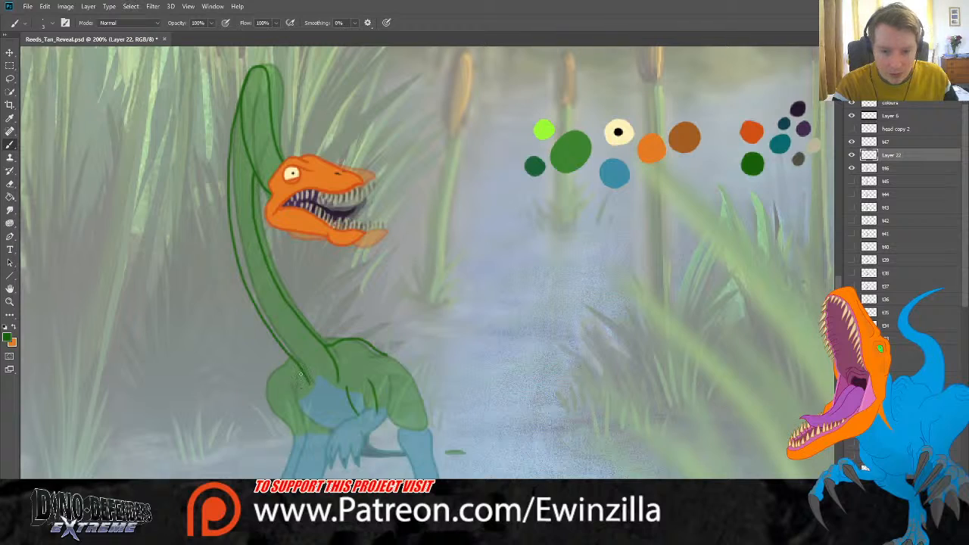
Step: Outline the rounded green upper limbs on both sides of the torso, following the faded t46 shapes
{"action": "mouse_move", "coordinate": [301, 371]}
{"action": "left_mouse_down"}
{"action": "mouse_move", "coordinate": [300, 426]}
{"action": "mouse_move", "coordinate": [321, 430]}
{"action": "left_mouse_up"}
{"action": "key", "text": "ctrl+z"}
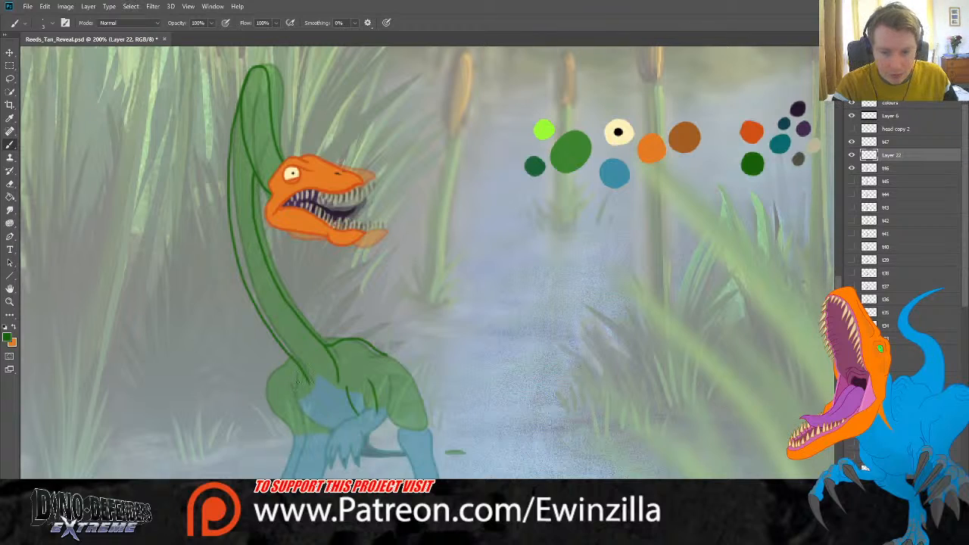
{"action": "mouse_move", "coordinate": [299, 365]}
{"action": "left_mouse_down"}
{"action": "mouse_move", "coordinate": [295, 415]}
{"action": "mouse_move", "coordinate": [326, 430]}
{"action": "left_mouse_up"}
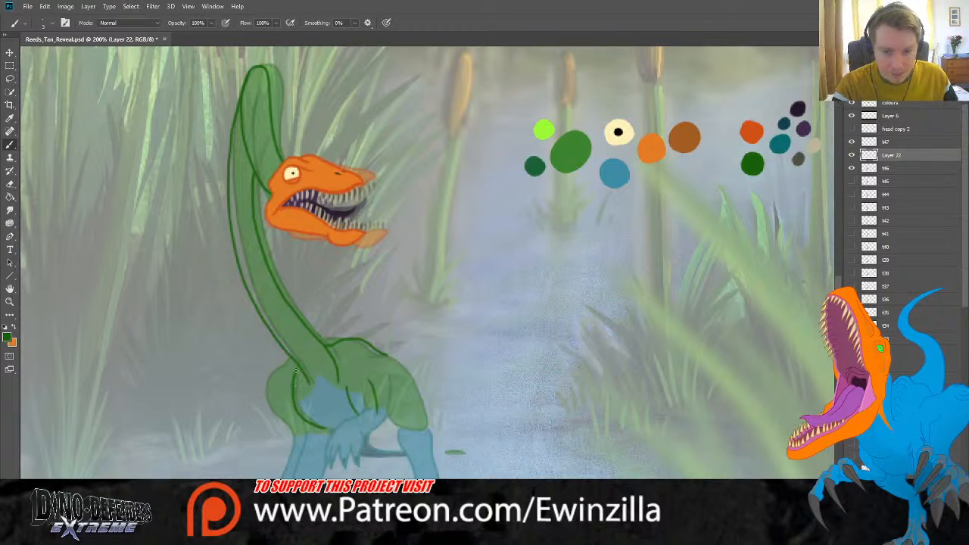
{"action": "mouse_move", "coordinate": [298, 364]}
{"action": "left_mouse_down"}
{"action": "mouse_move", "coordinate": [278, 386]}
{"action": "mouse_move", "coordinate": [291, 414]}
{"action": "left_mouse_up"}
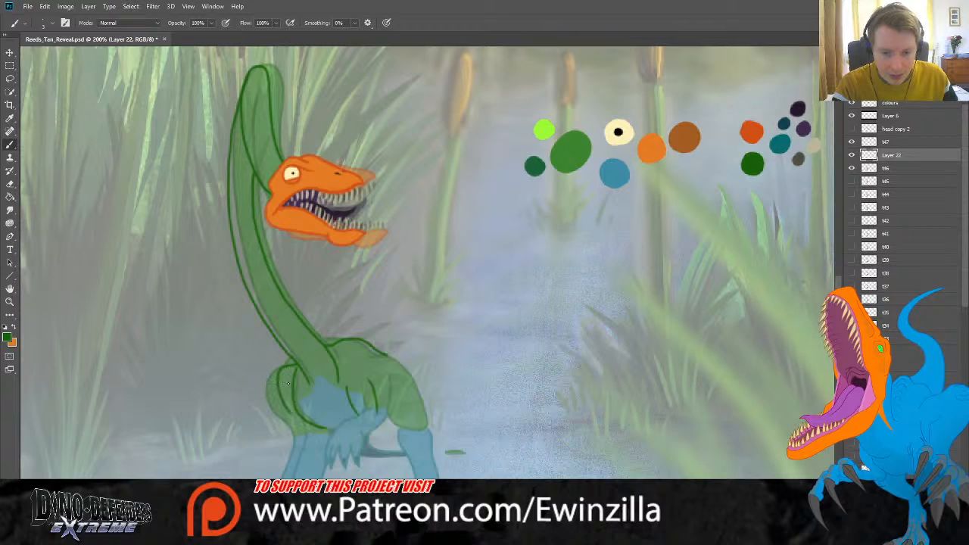
{"action": "key", "text": "ctrl+z"}
{"action": "mouse_move", "coordinate": [297, 365]}
{"action": "left_mouse_down"}
{"action": "mouse_move", "coordinate": [272, 399]}
{"action": "mouse_move", "coordinate": [306, 434]}
{"action": "left_mouse_up"}
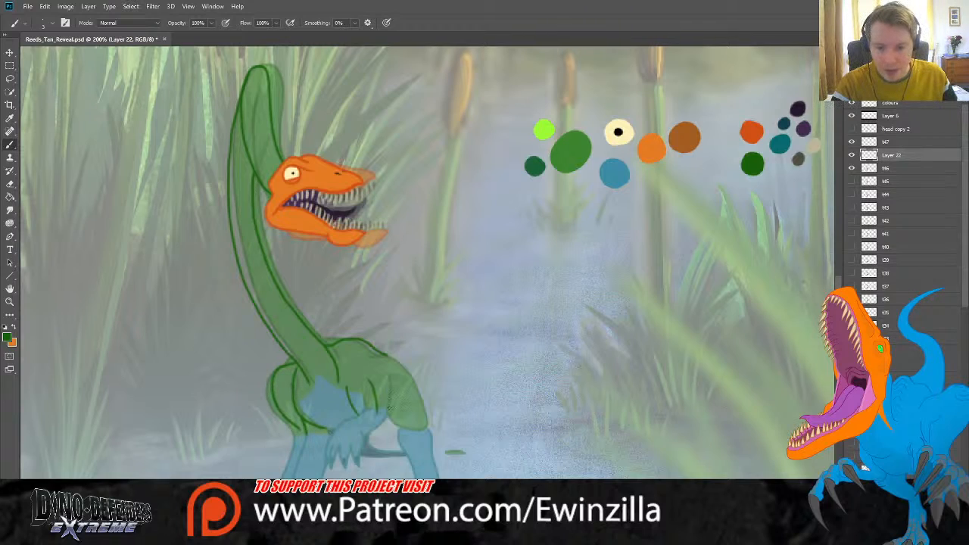
{"action": "mouse_move", "coordinate": [375, 362]}
{"action": "left_mouse_down"}
{"action": "mouse_move", "coordinate": [383, 415]}
{"action": "mouse_move", "coordinate": [411, 430]}
{"action": "left_mouse_up"}
{"action": "mouse_move", "coordinate": [384, 358]}
{"action": "left_mouse_down"}
{"action": "mouse_move", "coordinate": [411, 378]}
{"action": "mouse_move", "coordinate": [420, 428]}
{"action": "left_mouse_up"}
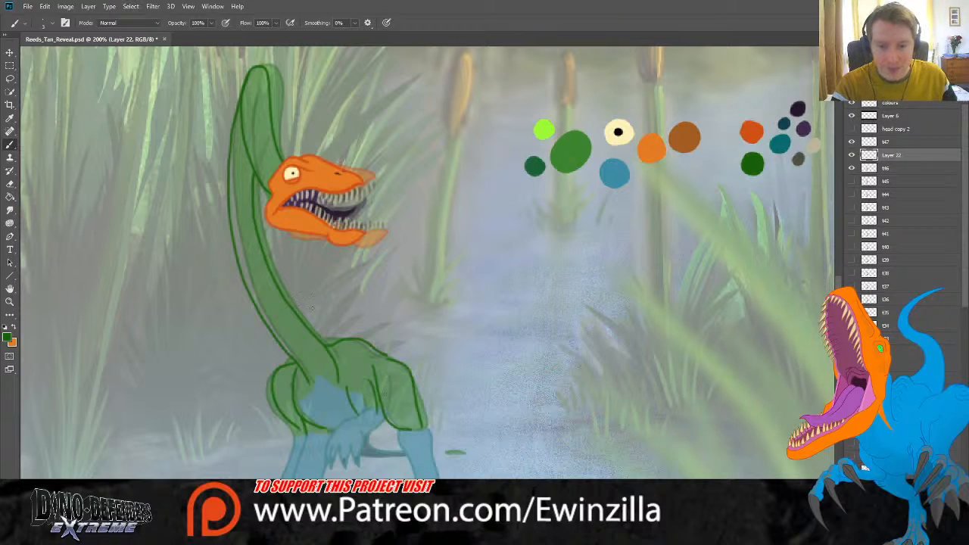
Step: Sample the teal palette swatch and outline both edges of the blue lower leg beneath the back thigh
{"action": "key", "text": "i"}
{"action": "left_click", "coordinate": [780, 144]}
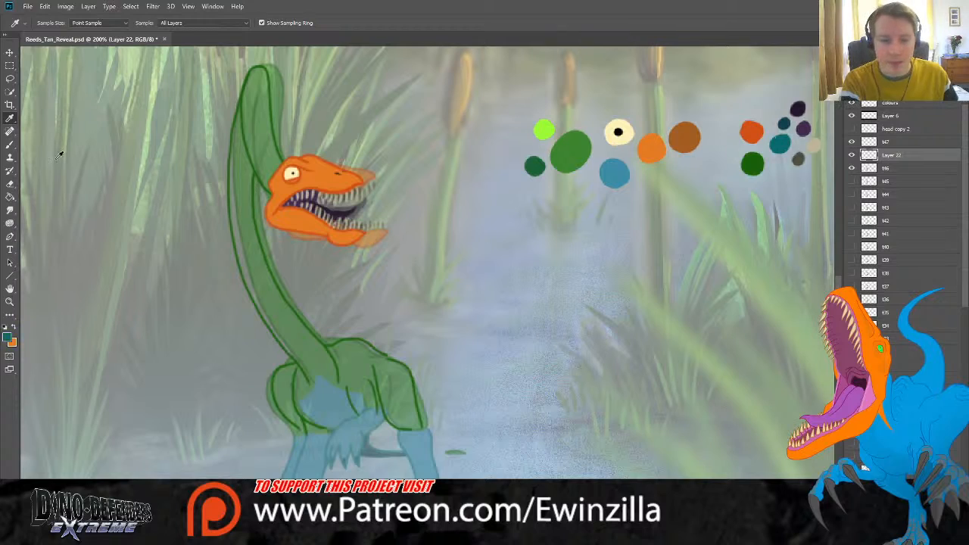
{"action": "left_click", "coordinate": [10, 143]}
{"action": "left_click_drag", "start_coordinate": [421, 415], "coordinate": [430, 469]}
{"action": "left_click_drag", "start_coordinate": [402, 431], "coordinate": [411, 477]}
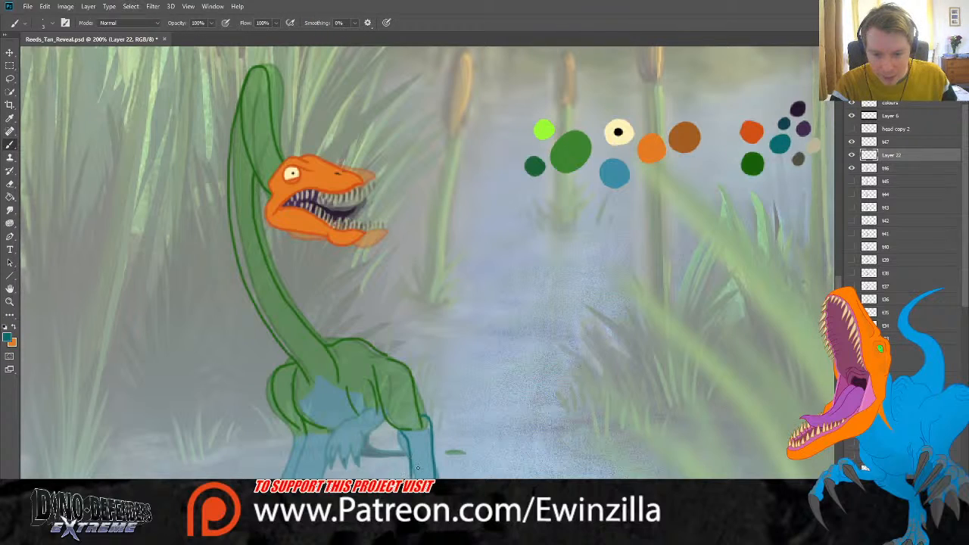
{"action": "key", "text": "ctrl+z"}
{"action": "left_click_drag", "start_coordinate": [397, 428], "coordinate": [414, 475]}
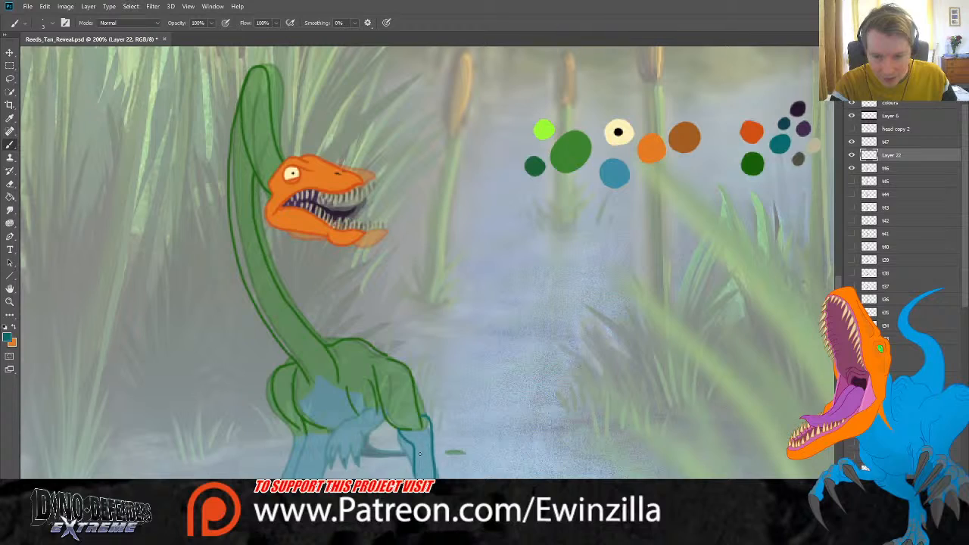
{"action": "key", "text": "ctrl+z"}
{"action": "left_click_drag", "start_coordinate": [398, 431], "coordinate": [416, 477]}
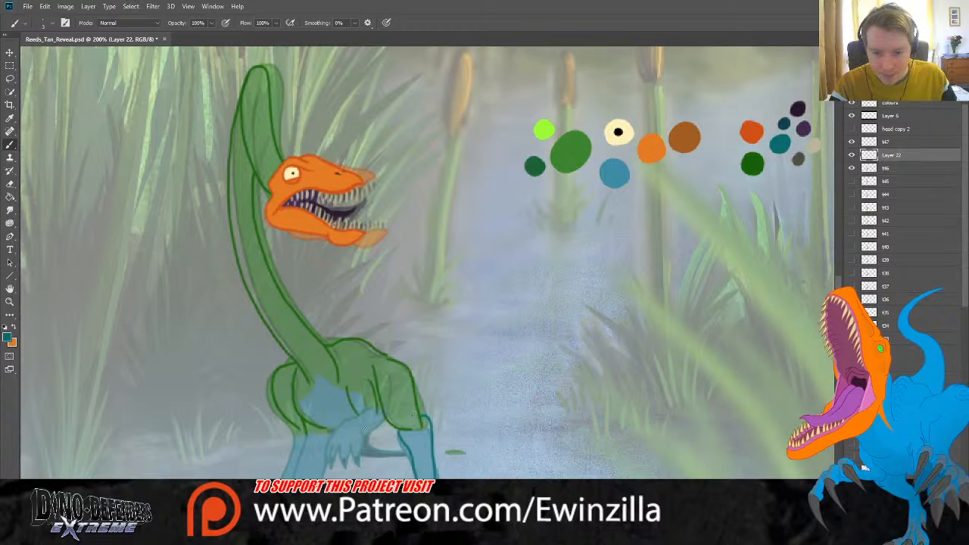
Step: Outline the clawed hand and the blue lower leg beside it in teal
{"action": "mouse_move", "coordinate": [361, 413]}
{"action": "left_mouse_down"}
{"action": "mouse_move", "coordinate": [325, 442]}
{"action": "mouse_move", "coordinate": [315, 471]}
{"action": "mouse_move", "coordinate": [344, 470]}
{"action": "mouse_move", "coordinate": [317, 470]}
{"action": "mouse_move", "coordinate": [326, 459]}
{"action": "mouse_move", "coordinate": [316, 474]}
{"action": "mouse_move", "coordinate": [342, 478]}
{"action": "left_mouse_up"}
{"action": "mouse_move", "coordinate": [343, 478]}
{"action": "left_mouse_down"}
{"action": "mouse_move", "coordinate": [351, 458]}
{"action": "mouse_move", "coordinate": [320, 451]}
{"action": "mouse_move", "coordinate": [312, 469]}
{"action": "mouse_move", "coordinate": [354, 456]}
{"action": "mouse_move", "coordinate": [381, 412]}
{"action": "left_mouse_up"}
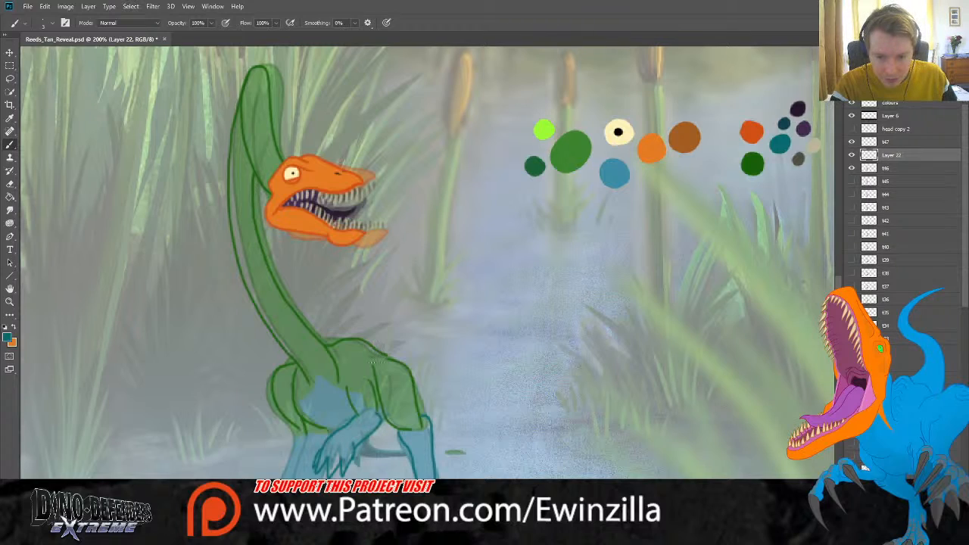
{"action": "left_click_drag", "start_coordinate": [308, 433], "coordinate": [303, 475]}
{"action": "left_click_drag", "start_coordinate": [328, 432], "coordinate": [319, 473]}
{"action": "left_click_drag", "start_coordinate": [296, 431], "coordinate": [286, 477]}
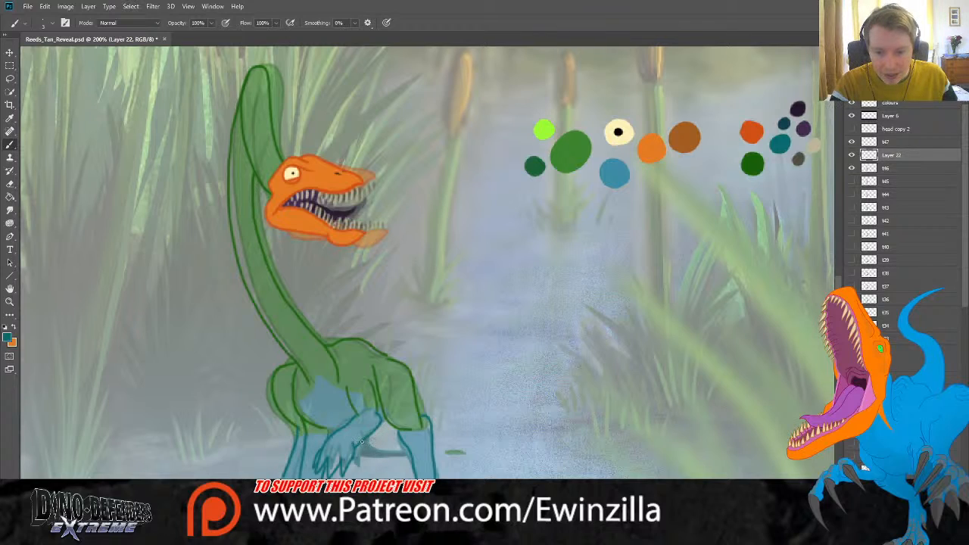
Step: Draw the short curved teal line behind the clawed hand and merge the outline layer with layer t47
{"action": "left_click_drag", "start_coordinate": [361, 442], "coordinate": [403, 451]}
{"action": "key", "text": "ctrl+z"}
{"action": "left_click_drag", "start_coordinate": [361, 445], "coordinate": [386, 455]}
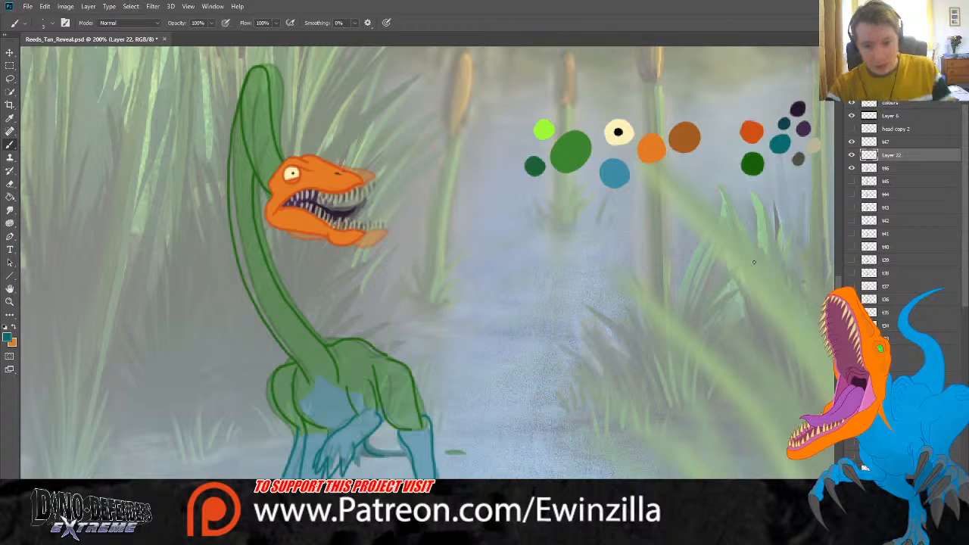
{"action": "key", "text": "ctrl+e"}
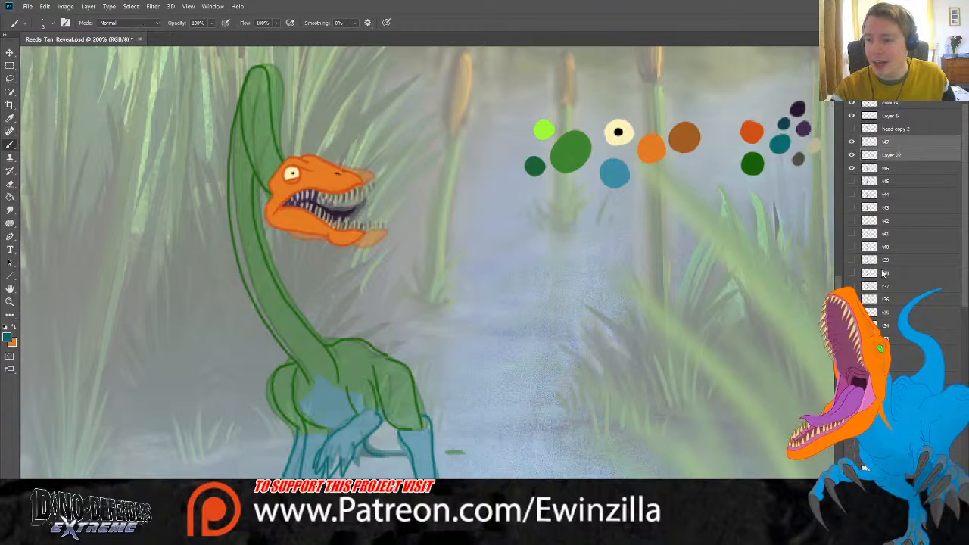
Step: Compare the t47 pose with the faded t46 by repeatedly hiding and showing layer t47
{"action": "left_click", "coordinate": [850, 143]}
{"action": "left_click", "coordinate": [850, 143]}
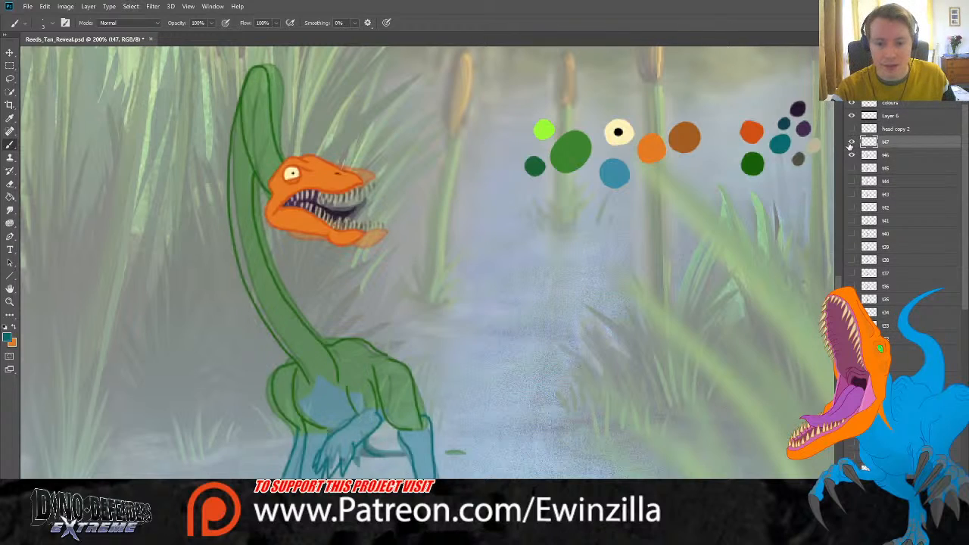
{"action": "left_click", "coordinate": [850, 143]}
{"action": "left_click", "coordinate": [850, 143]}
{"action": "left_click", "coordinate": [850, 143]}
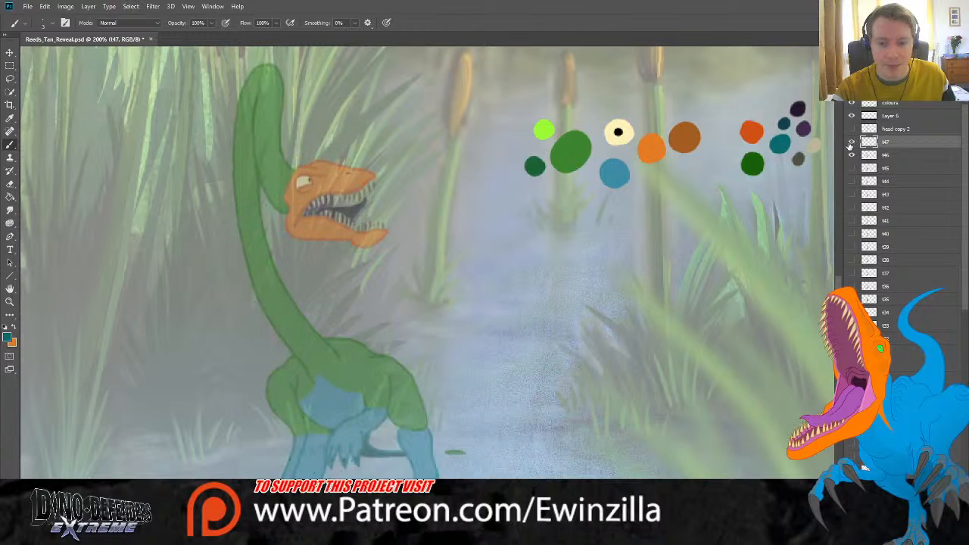
{"action": "left_click", "coordinate": [850, 143]}
{"action": "left_click", "coordinate": [850, 143]}
{"action": "left_click", "coordinate": [850, 143]}
{"action": "left_click", "coordinate": [850, 143]}
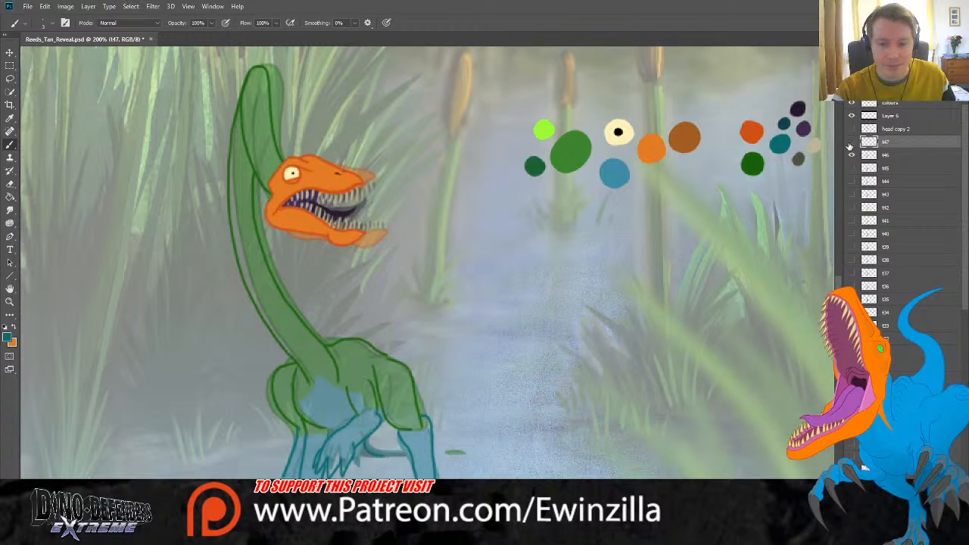
{"action": "left_click", "coordinate": [850, 143]}
{"action": "left_click", "coordinate": [850, 143]}
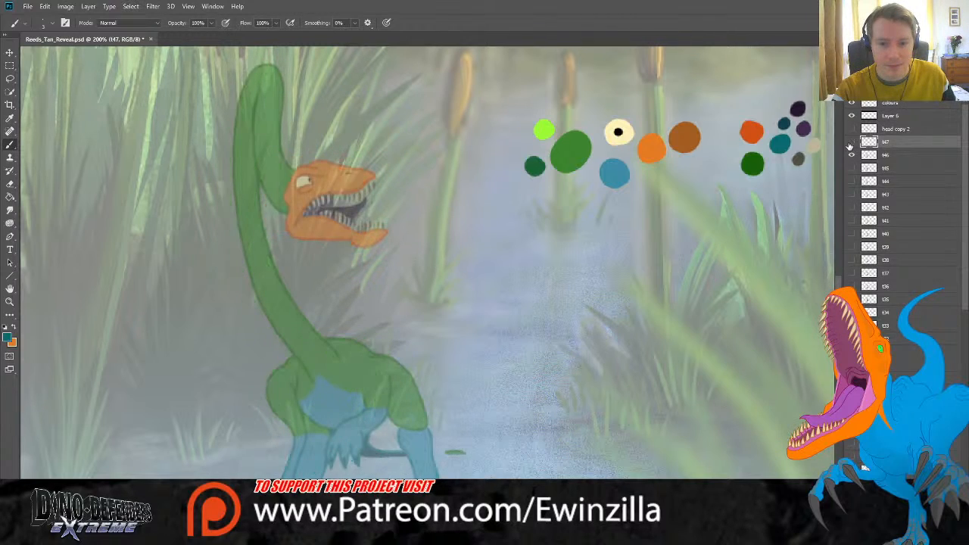
{"action": "left_click", "coordinate": [850, 143]}
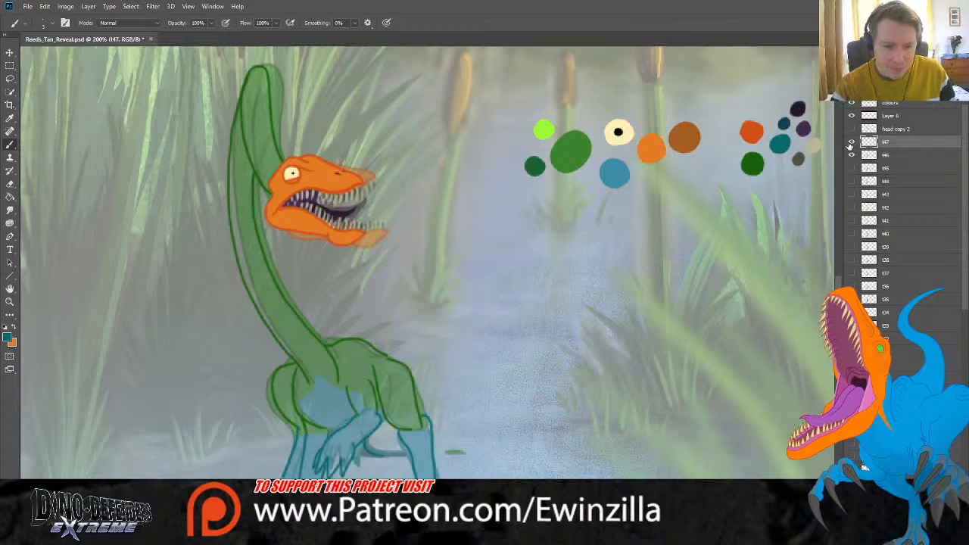
Step: Hide layer t46, add a new layer beneath t47, and sample the large mid-green palette swatch for painting
{"action": "left_click", "coordinate": [884, 156]}
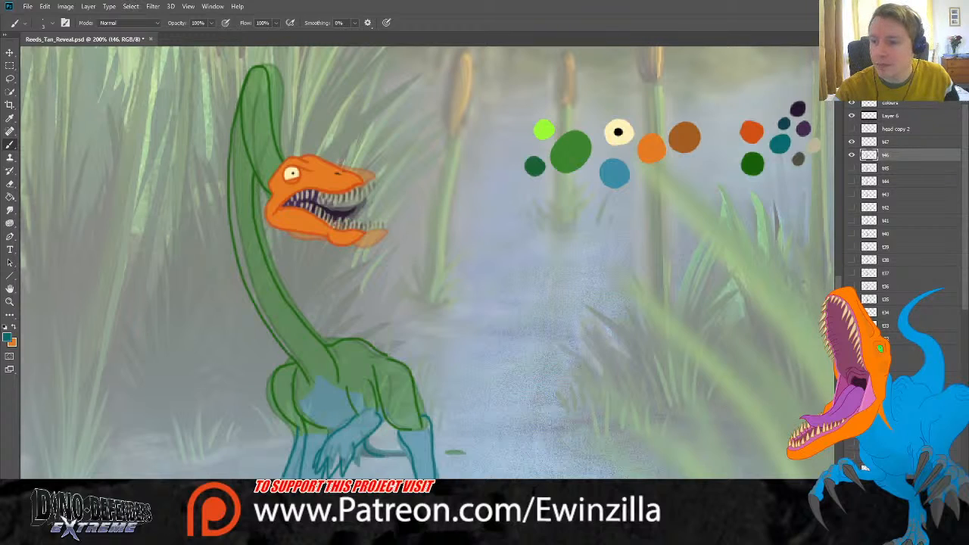
{"action": "left_click", "coordinate": [851, 154]}
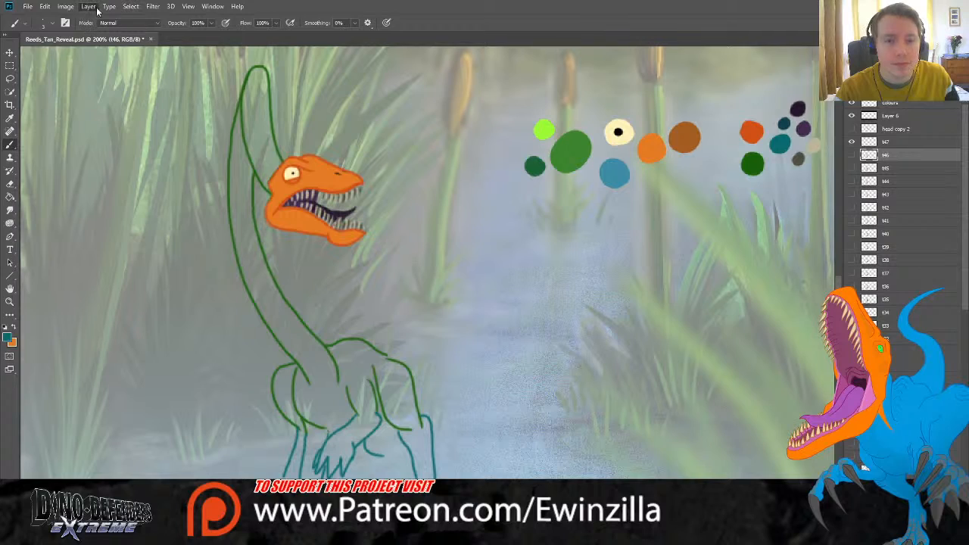
{"action": "key", "text": "ctrl+shift+alt+n"}
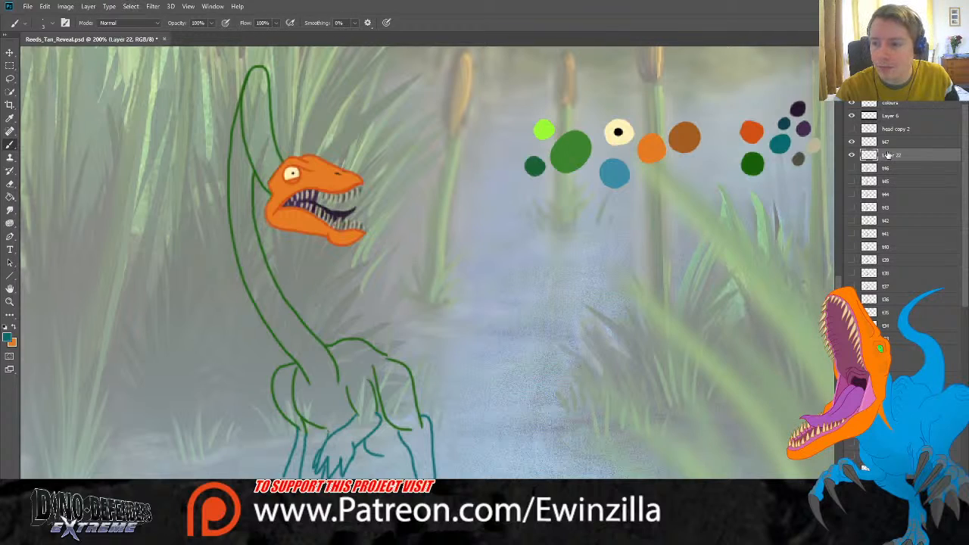
{"action": "left_click", "coordinate": [10, 119]}
{"action": "left_click", "coordinate": [573, 148]}
{"action": "left_click", "coordinate": [10, 144]}
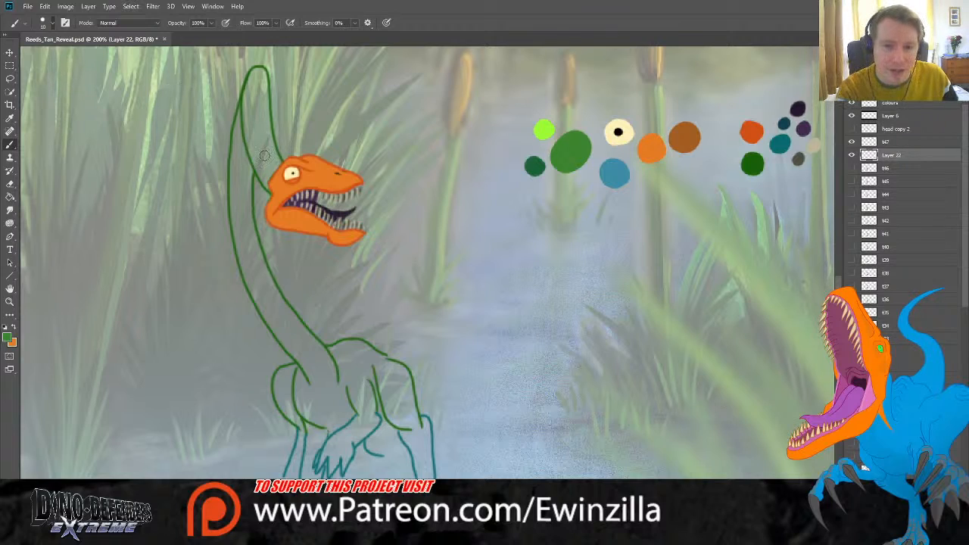
Step: Paint the whole neck in mid-green with a larger brush, from the top bend down to the chest
{"action": "left_click_drag", "start_coordinate": [247, 136], "coordinate": [265, 178]}
{"action": "mouse_move", "coordinate": [274, 182]}
{"action": "left_mouse_down"}
{"action": "mouse_move", "coordinate": [259, 70]}
{"action": "mouse_move", "coordinate": [244, 155]}
{"action": "mouse_move", "coordinate": [240, 136]}
{"action": "mouse_move", "coordinate": [246, 100]}
{"action": "mouse_move", "coordinate": [236, 188]}
{"action": "mouse_move", "coordinate": [242, 174]}
{"action": "mouse_move", "coordinate": [246, 195]}
{"action": "left_mouse_up"}
{"action": "mouse_move", "coordinate": [240, 143]}
{"action": "left_mouse_down"}
{"action": "mouse_move", "coordinate": [243, 205]}
{"action": "mouse_move", "coordinate": [232, 162]}
{"action": "mouse_move", "coordinate": [228, 202]}
{"action": "left_mouse_up"}
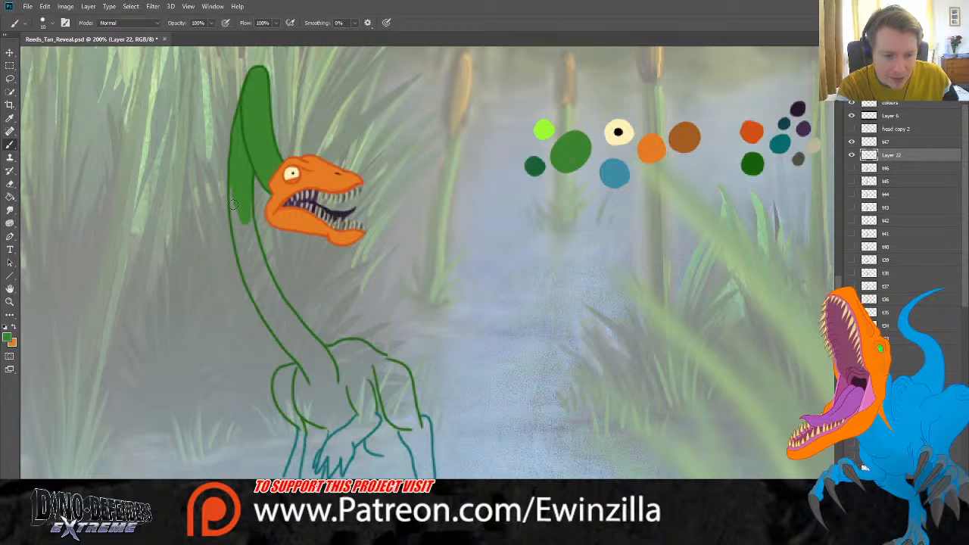
{"action": "left_click_drag", "start_coordinate": [245, 187], "coordinate": [250, 236]}
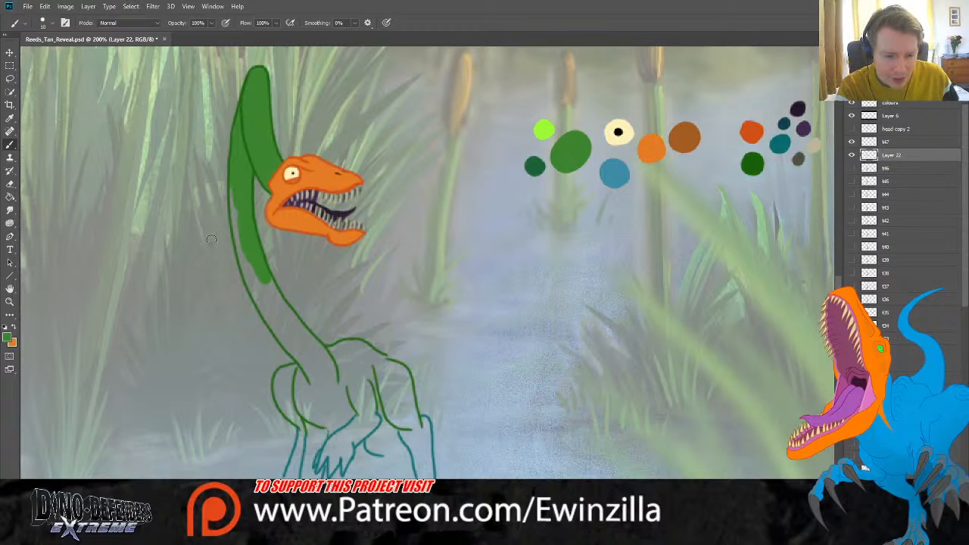
{"action": "mouse_move", "coordinate": [242, 185]}
{"action": "left_mouse_down"}
{"action": "mouse_move", "coordinate": [240, 264]}
{"action": "mouse_move", "coordinate": [249, 241]}
{"action": "mouse_move", "coordinate": [265, 306]}
{"action": "mouse_move", "coordinate": [310, 375]}
{"action": "mouse_move", "coordinate": [335, 378]}
{"action": "mouse_move", "coordinate": [260, 261]}
{"action": "mouse_move", "coordinate": [265, 296]}
{"action": "left_mouse_up"}
Step: Smudge the green paint out from the neck base to fill the front shoulder and the chest folds
{"action": "left_click", "coordinate": [10, 209]}
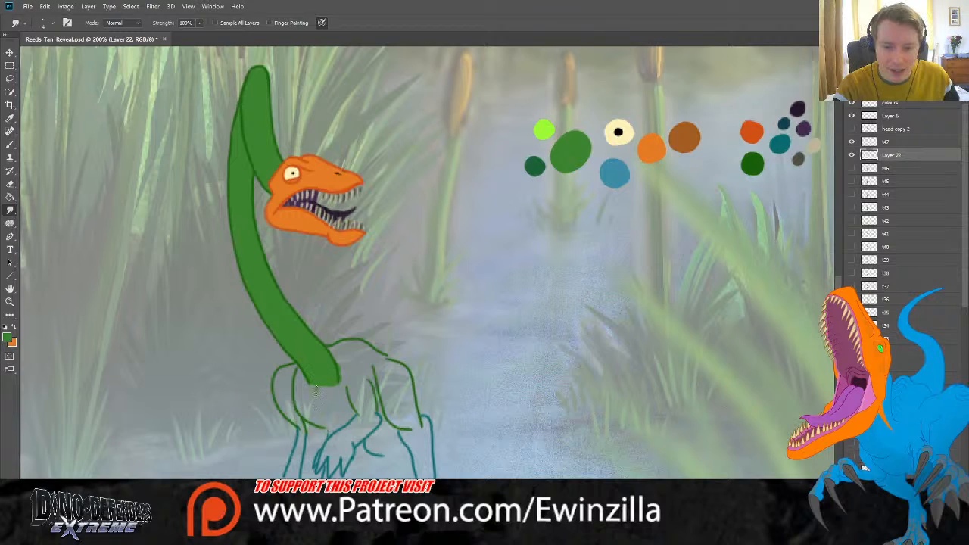
{"action": "left_click_drag", "start_coordinate": [321, 385], "coordinate": [351, 413]}
{"action": "mouse_move", "coordinate": [317, 376]}
{"action": "left_mouse_down"}
{"action": "mouse_move", "coordinate": [298, 410]}
{"action": "mouse_move", "coordinate": [313, 378]}
{"action": "mouse_move", "coordinate": [290, 396]}
{"action": "mouse_move", "coordinate": [301, 372]}
{"action": "mouse_move", "coordinate": [285, 383]}
{"action": "mouse_move", "coordinate": [297, 365]}
{"action": "mouse_move", "coordinate": [279, 371]}
{"action": "mouse_move", "coordinate": [281, 395]}
{"action": "mouse_move", "coordinate": [297, 370]}
{"action": "mouse_move", "coordinate": [276, 392]}
{"action": "mouse_move", "coordinate": [288, 413]}
{"action": "mouse_move", "coordinate": [292, 400]}
{"action": "mouse_move", "coordinate": [318, 430]}
{"action": "left_mouse_up"}
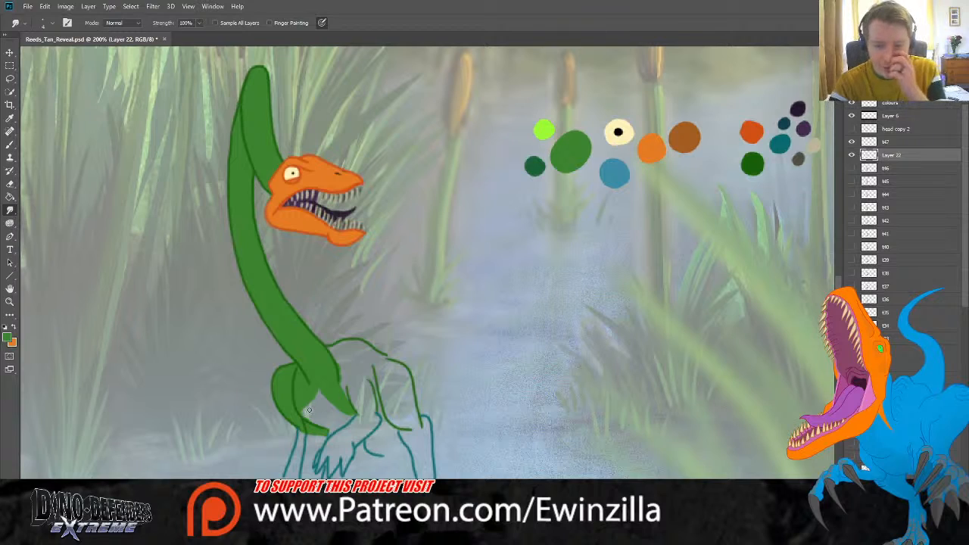
{"action": "mouse_move", "coordinate": [346, 397]}
{"action": "left_mouse_down"}
{"action": "mouse_move", "coordinate": [377, 413]}
{"action": "mouse_move", "coordinate": [370, 398]}
{"action": "mouse_move", "coordinate": [352, 405]}
{"action": "mouse_move", "coordinate": [368, 391]}
{"action": "mouse_move", "coordinate": [367, 404]}
{"action": "mouse_move", "coordinate": [379, 395]}
{"action": "mouse_move", "coordinate": [386, 420]}
{"action": "left_mouse_up"}
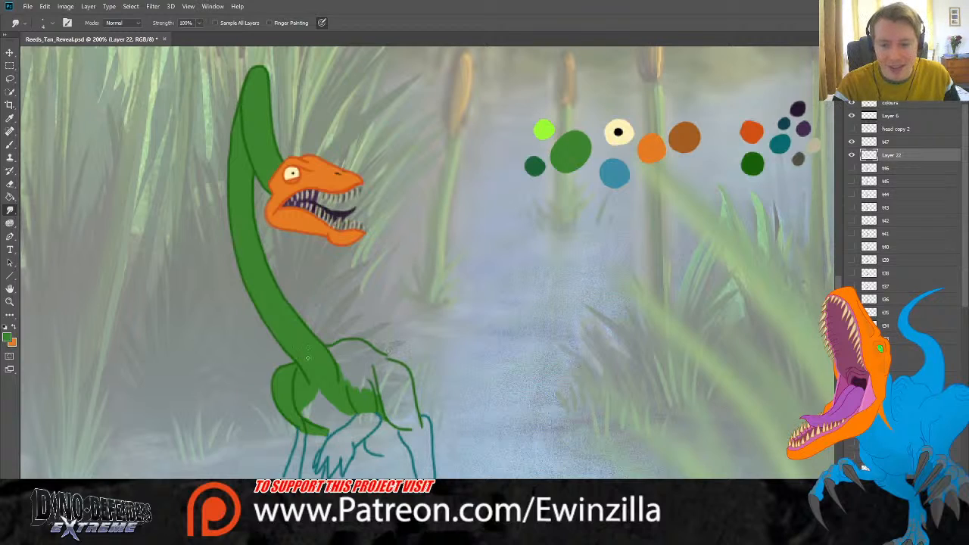
Step: On layer t47, draw the lower edge line of the chest in teal sampled from the palette, undoing a stray stroke beneath the body
{"action": "left_click", "coordinate": [10, 119]}
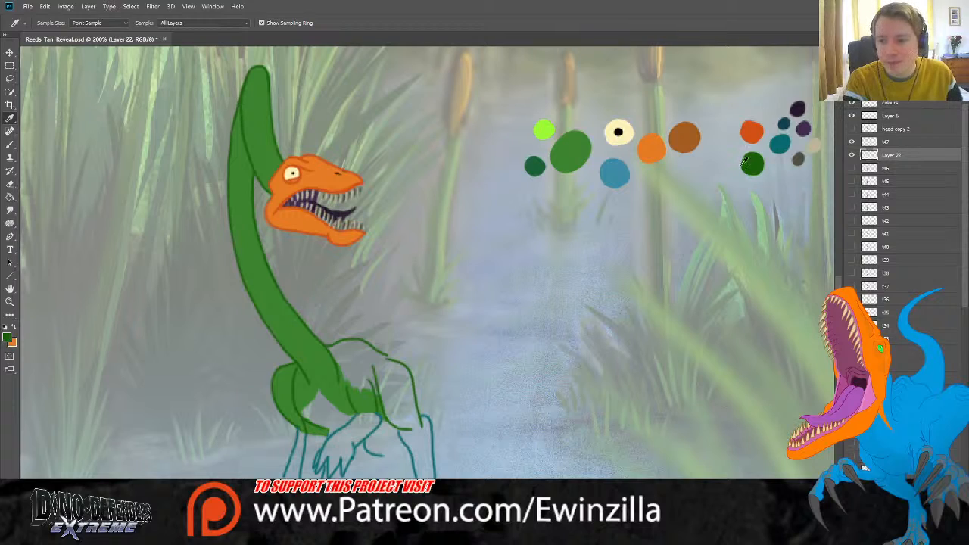
{"action": "left_click", "coordinate": [9, 144]}
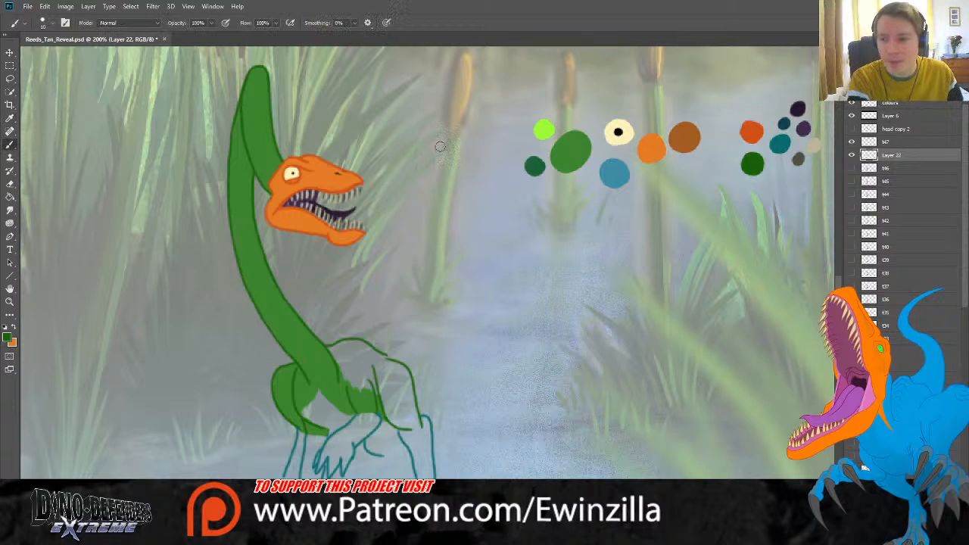
{"action": "left_click", "coordinate": [887, 142]}
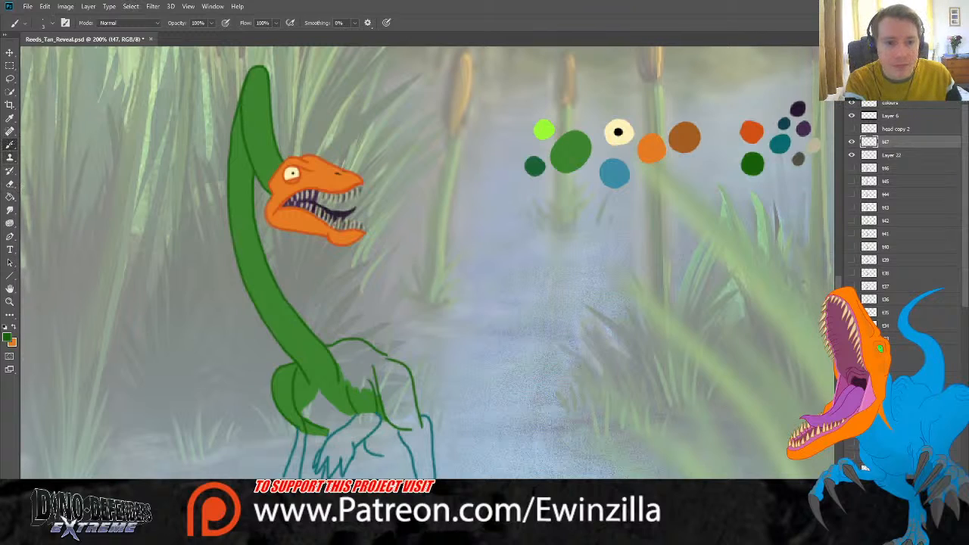
{"action": "left_click", "coordinate": [10, 117]}
{"action": "left_click", "coordinate": [784, 142]}
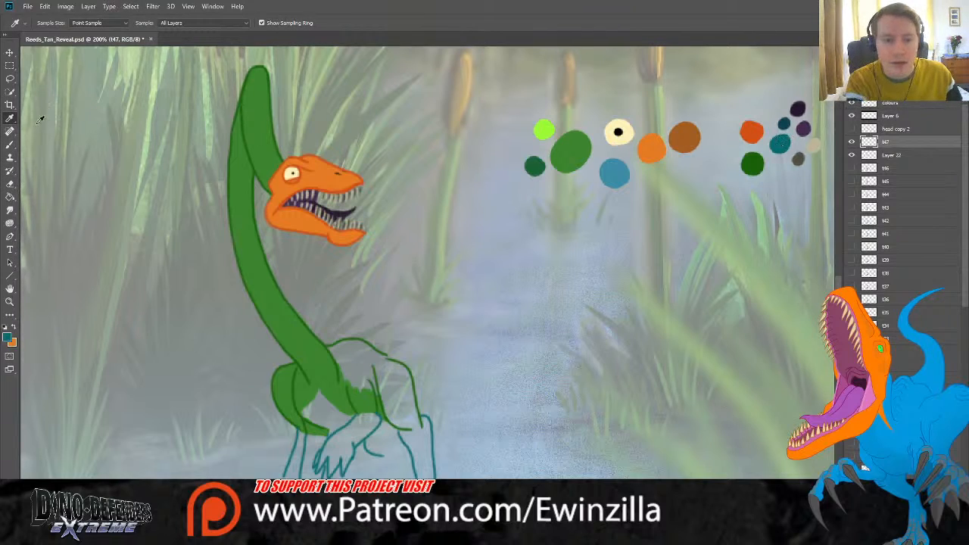
{"action": "left_click", "coordinate": [10, 143]}
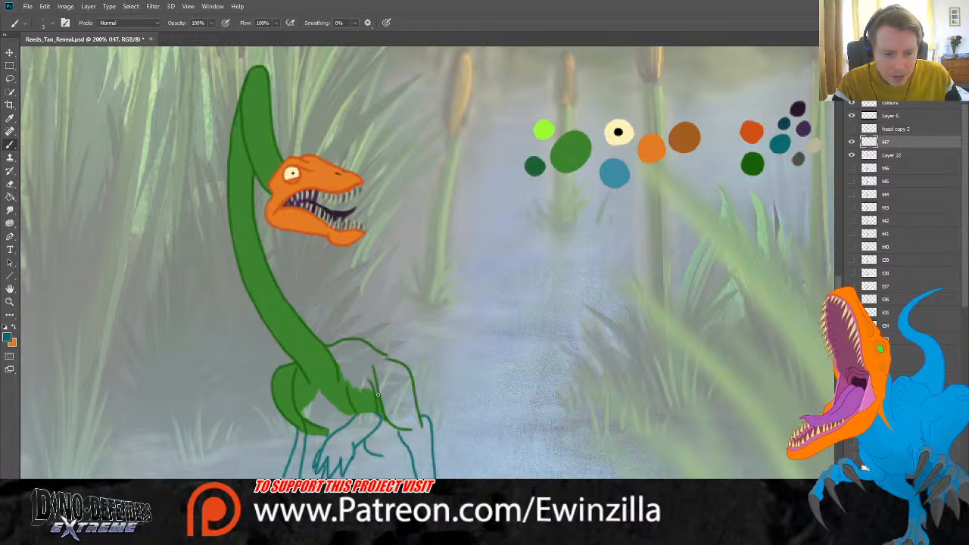
{"action": "left_click_drag", "start_coordinate": [394, 427], "coordinate": [372, 433]}
{"action": "key", "text": "ctrl+z"}
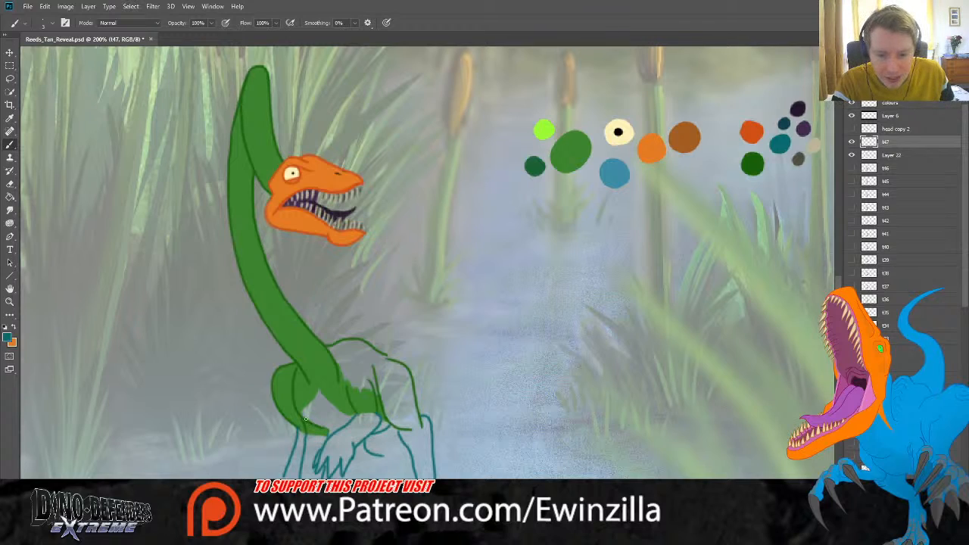
{"action": "left_click_drag", "start_coordinate": [303, 419], "coordinate": [331, 432]}
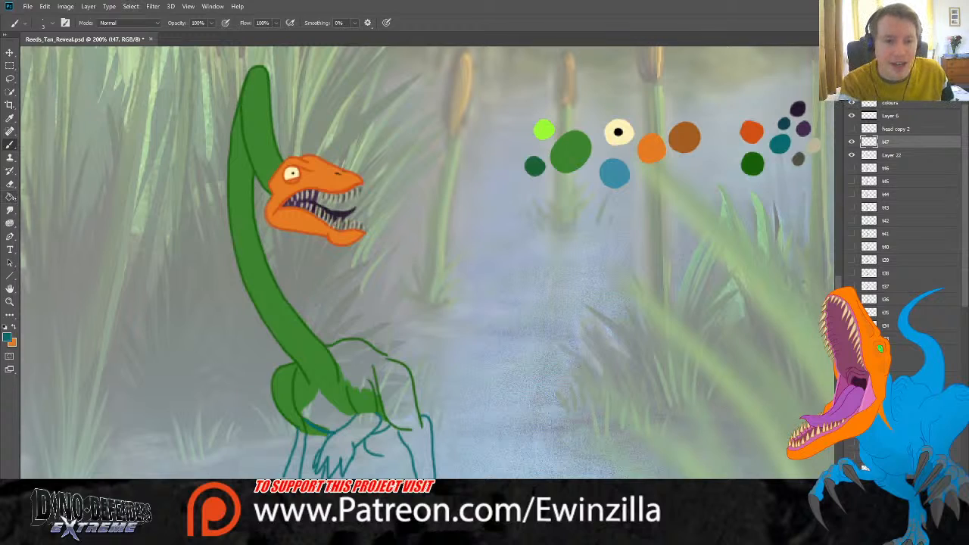
Step: On Layer 22, sample the large mid-green swatch and paint the rest of the back and body within the outline
{"action": "left_click", "coordinate": [10, 209]}
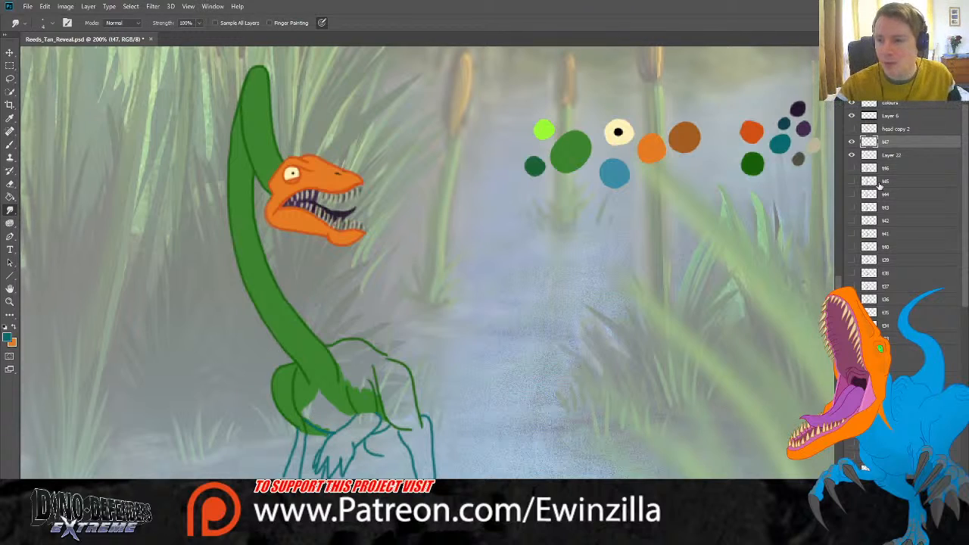
{"action": "left_click", "coordinate": [897, 155]}
{"action": "left_click", "coordinate": [10, 119]}
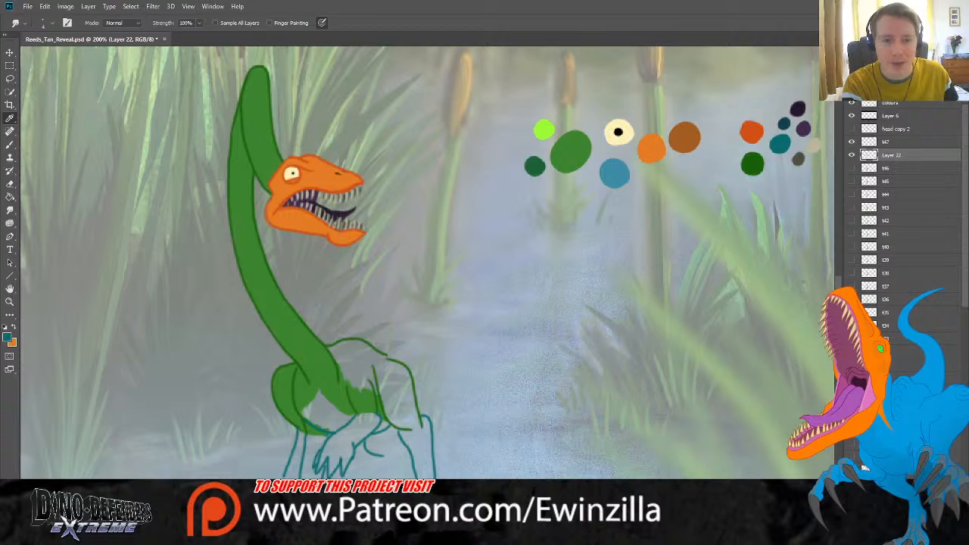
{"action": "left_click", "coordinate": [569, 148]}
{"action": "left_click", "coordinate": [10, 144]}
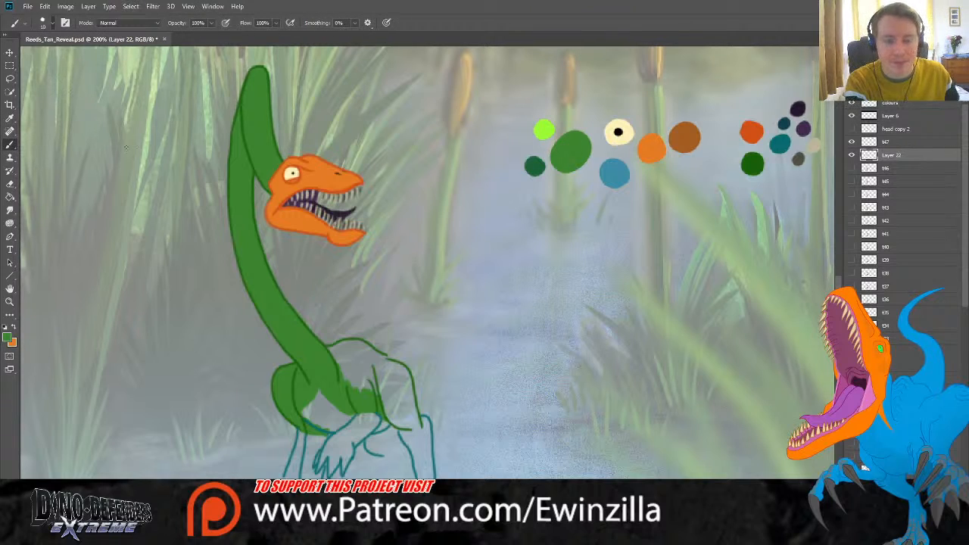
{"action": "mouse_move", "coordinate": [342, 364]}
{"action": "left_mouse_down"}
{"action": "mouse_move", "coordinate": [334, 351]}
{"action": "mouse_move", "coordinate": [346, 348]}
{"action": "mouse_move", "coordinate": [400, 371]}
{"action": "mouse_move", "coordinate": [411, 426]}
{"action": "mouse_move", "coordinate": [390, 410]}
{"action": "mouse_move", "coordinate": [379, 382]}
{"action": "mouse_move", "coordinate": [399, 422]}
{"action": "mouse_move", "coordinate": [415, 426]}
{"action": "mouse_move", "coordinate": [403, 382]}
{"action": "mouse_move", "coordinate": [409, 421]}
{"action": "mouse_move", "coordinate": [386, 371]}
{"action": "mouse_move", "coordinate": [340, 373]}
{"action": "mouse_move", "coordinate": [350, 350]}
{"action": "mouse_move", "coordinate": [357, 355]}
{"action": "left_mouse_up"}
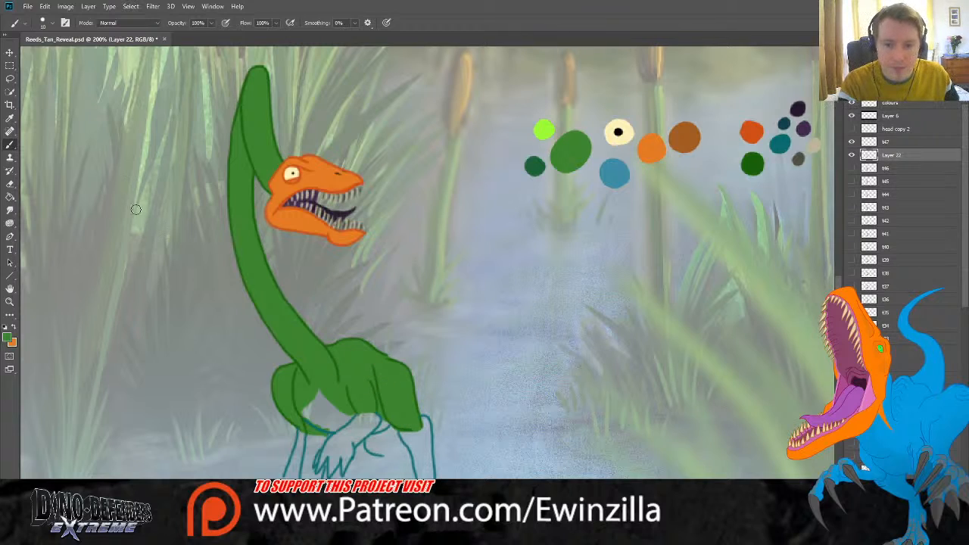
Step: Sample the blue palette swatch and paint the left lower leg, the near hand and the near forearm with a small brush
{"action": "left_click", "coordinate": [10, 118]}
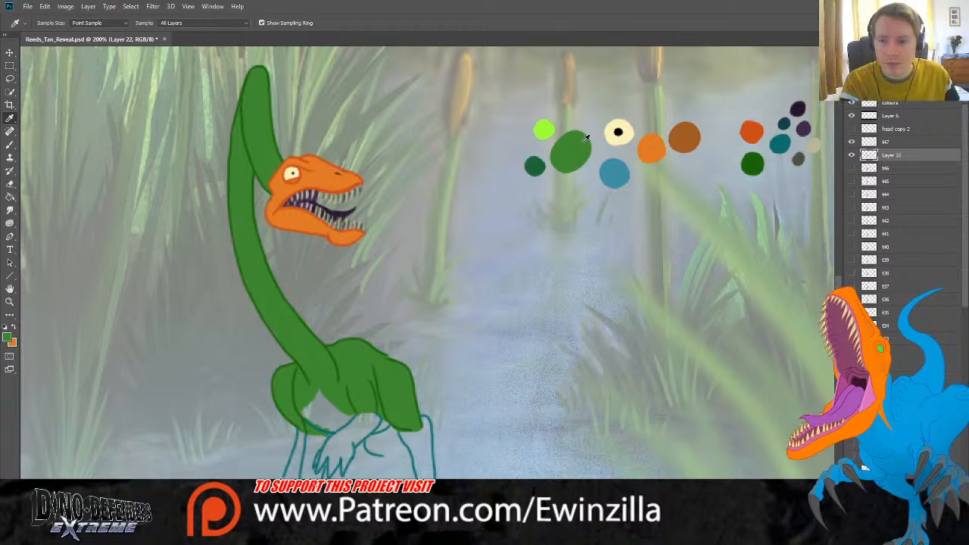
{"action": "left_click", "coordinate": [622, 167]}
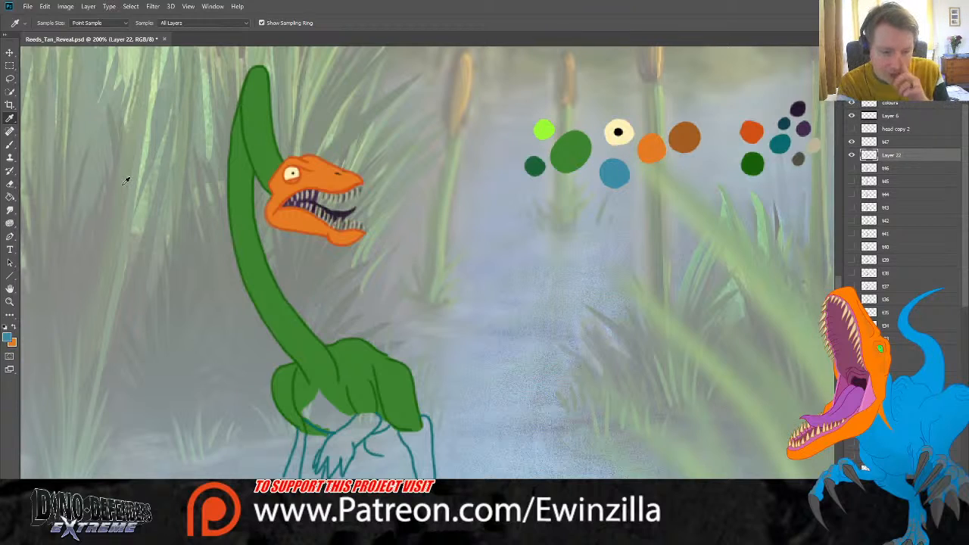
{"action": "left_click", "coordinate": [10, 144]}
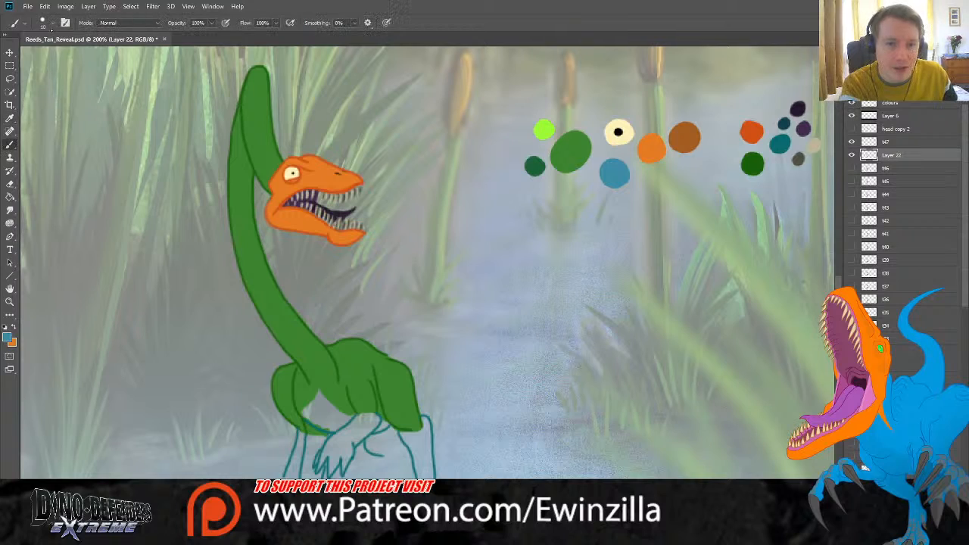
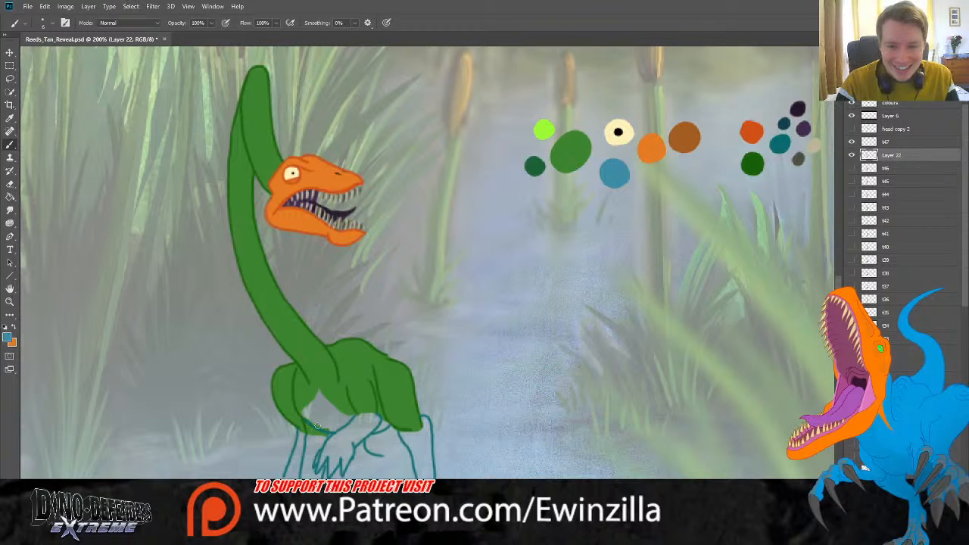
{"action": "mouse_move", "coordinate": [299, 434]}
{"action": "left_mouse_down"}
{"action": "mouse_move", "coordinate": [285, 476]}
{"action": "mouse_move", "coordinate": [304, 432]}
{"action": "mouse_move", "coordinate": [324, 439]}
{"action": "mouse_move", "coordinate": [307, 451]}
{"action": "mouse_move", "coordinate": [317, 454]}
{"action": "mouse_move", "coordinate": [310, 466]}
{"action": "mouse_move", "coordinate": [321, 475]}
{"action": "mouse_move", "coordinate": [307, 476]}
{"action": "mouse_move", "coordinate": [306, 463]}
{"action": "mouse_move", "coordinate": [320, 457]}
{"action": "left_mouse_up"}
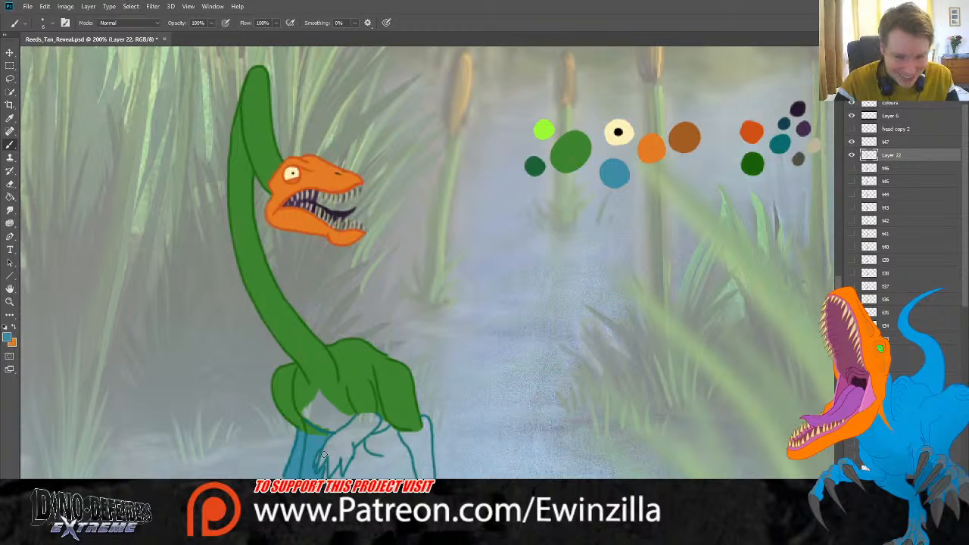
{"action": "left_click_drag", "start_coordinate": [328, 451], "coordinate": [334, 465]}
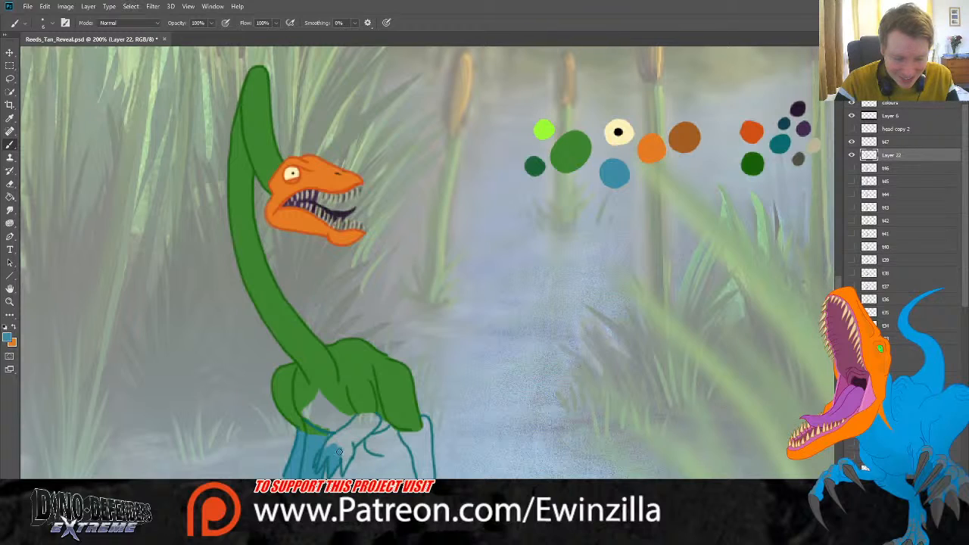
{"action": "mouse_move", "coordinate": [340, 450]}
{"action": "left_mouse_down"}
{"action": "mouse_move", "coordinate": [342, 463]}
{"action": "mouse_move", "coordinate": [376, 418]}
{"action": "mouse_move", "coordinate": [358, 417]}
{"action": "mouse_move", "coordinate": [326, 451]}
{"action": "mouse_move", "coordinate": [372, 418]}
{"action": "left_mouse_up"}
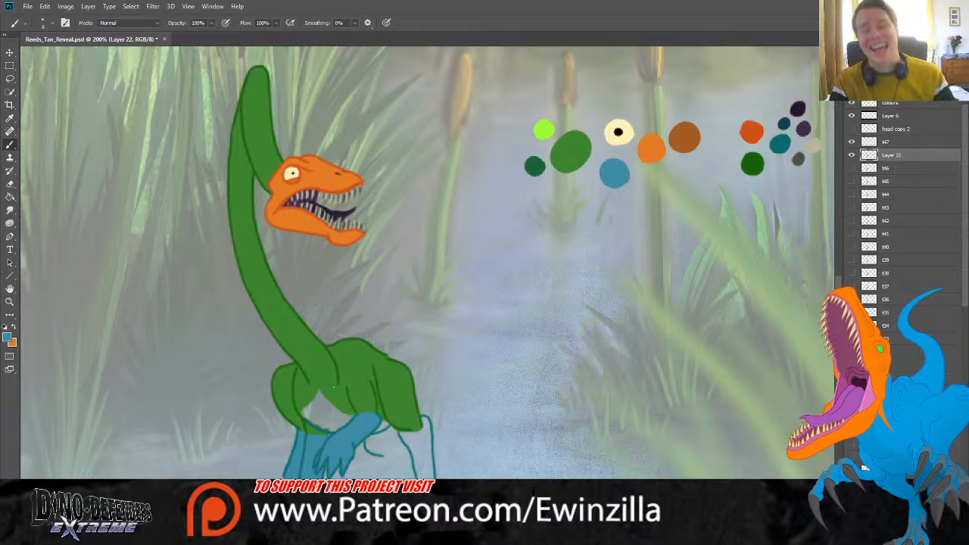
Step: Fill the chest patch and the right lower leg with the same blue
{"action": "left_click_drag", "start_coordinate": [302, 412], "coordinate": [333, 430]}
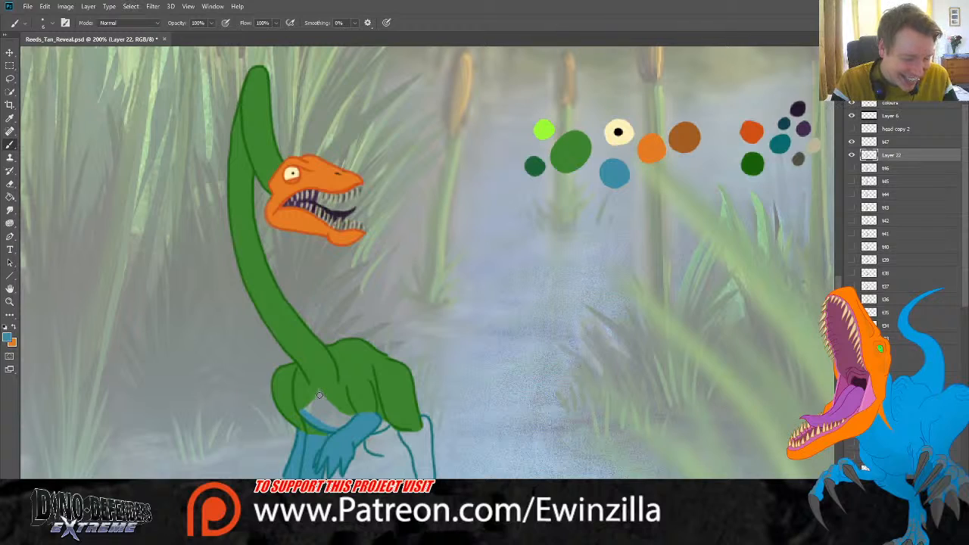
{"action": "mouse_move", "coordinate": [301, 410]}
{"action": "left_mouse_down"}
{"action": "mouse_move", "coordinate": [321, 391]}
{"action": "mouse_move", "coordinate": [351, 415]}
{"action": "mouse_move", "coordinate": [312, 409]}
{"action": "left_mouse_up"}
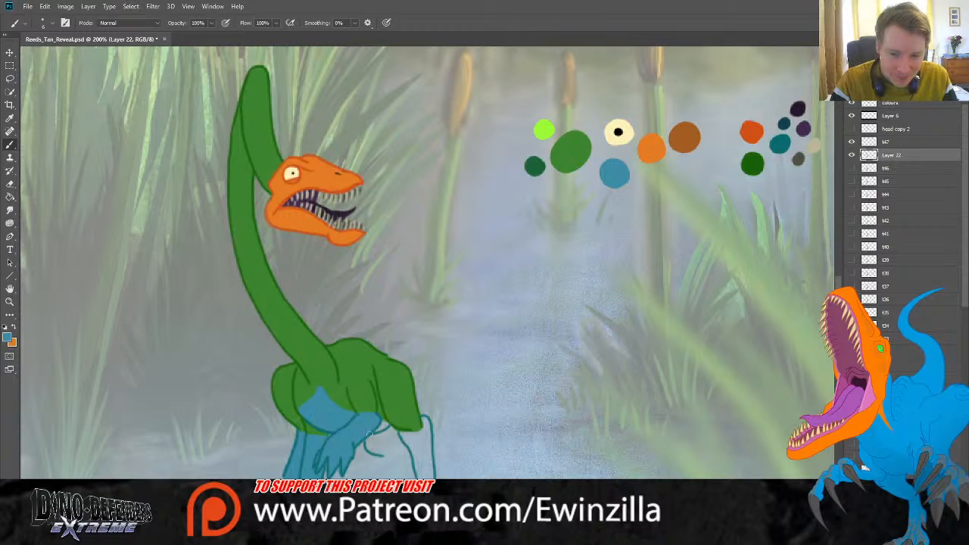
{"action": "mouse_move", "coordinate": [391, 422]}
{"action": "left_mouse_down"}
{"action": "mouse_move", "coordinate": [419, 474]}
{"action": "mouse_move", "coordinate": [422, 454]}
{"action": "mouse_move", "coordinate": [430, 471]}
{"action": "mouse_move", "coordinate": [424, 416]}
{"action": "mouse_move", "coordinate": [428, 440]}
{"action": "mouse_move", "coordinate": [422, 430]}
{"action": "mouse_move", "coordinate": [416, 445]}
{"action": "left_mouse_up"}
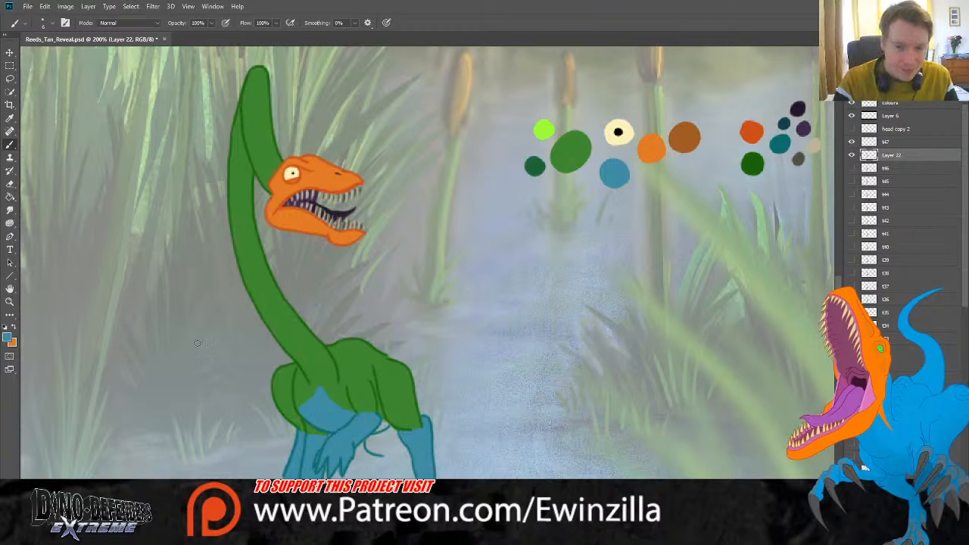
{"action": "key", "text": "r"}
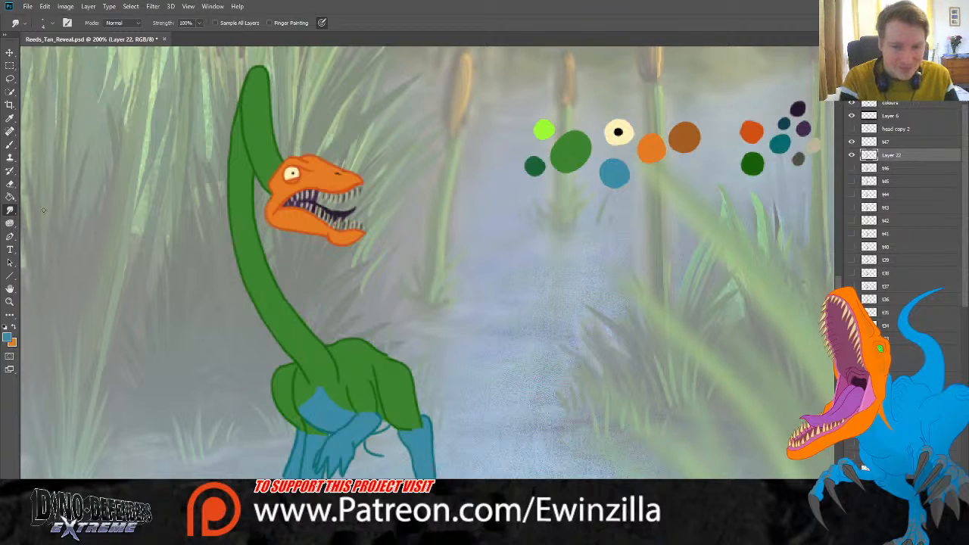
Step: Paint the far arm and hand beneath the body in dark teal sampled from the palette, smudging the paint to the outline
{"action": "left_click", "coordinate": [10, 120]}
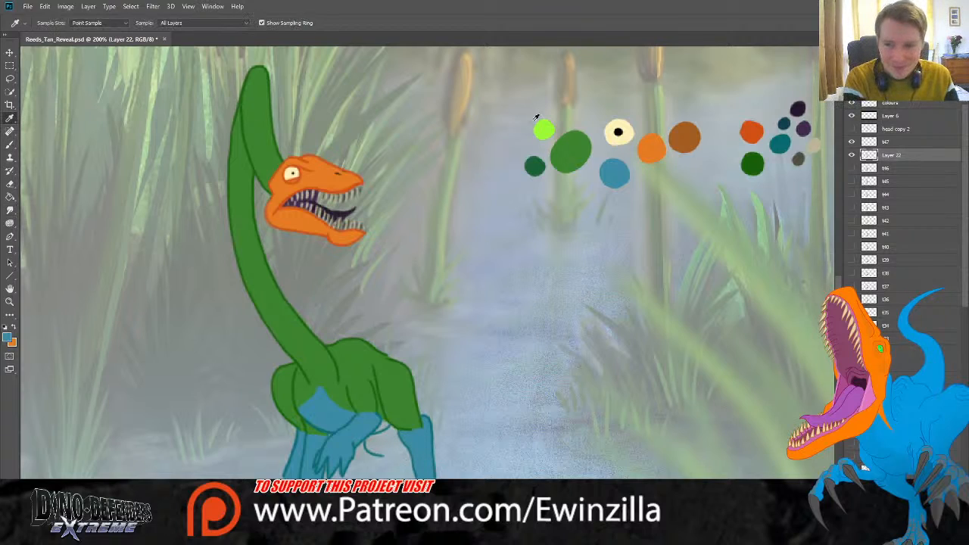
{"action": "left_click", "coordinate": [798, 109]}
{"action": "left_click", "coordinate": [10, 143]}
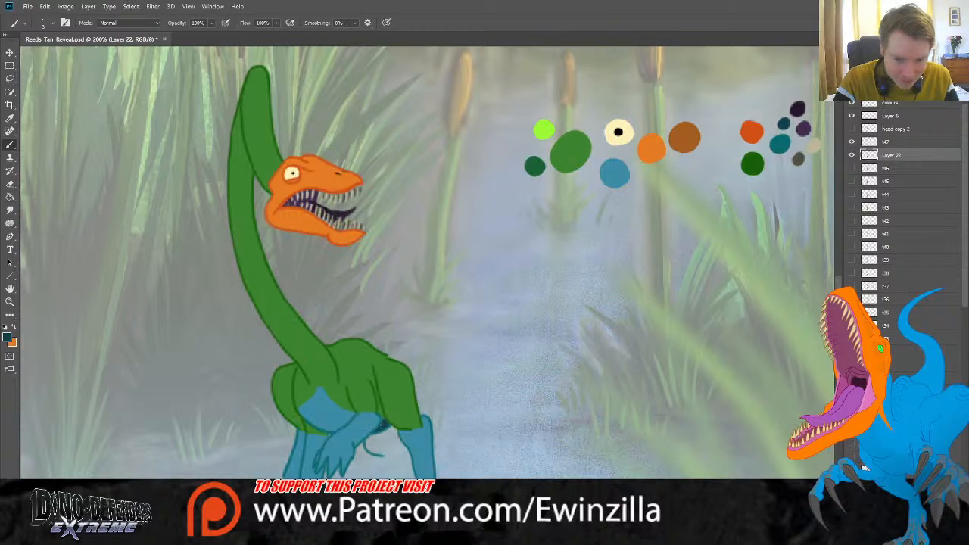
{"action": "mouse_move", "coordinate": [363, 445]}
{"action": "left_mouse_down"}
{"action": "mouse_move", "coordinate": [385, 457]}
{"action": "mouse_move", "coordinate": [357, 457]}
{"action": "mouse_move", "coordinate": [382, 456]}
{"action": "left_mouse_up"}
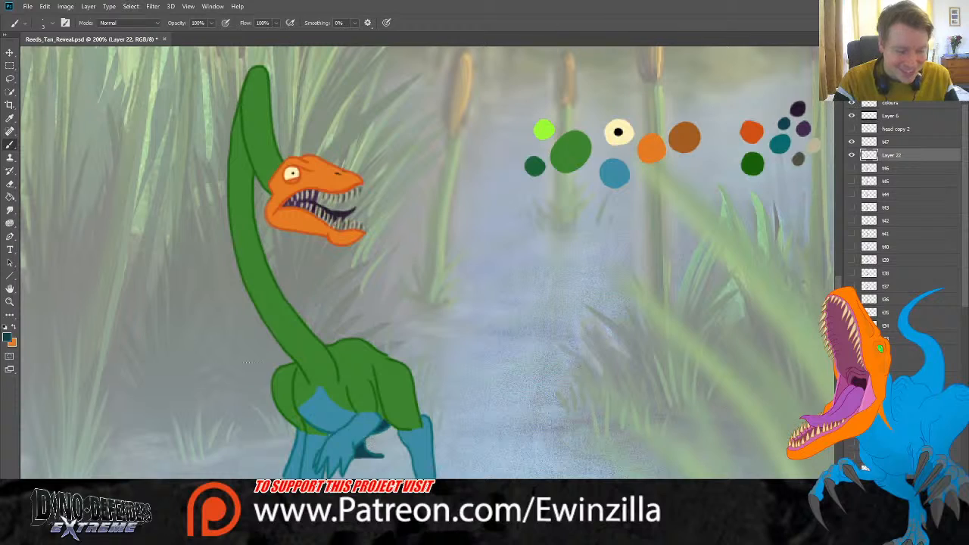
{"action": "left_click", "coordinate": [10, 210]}
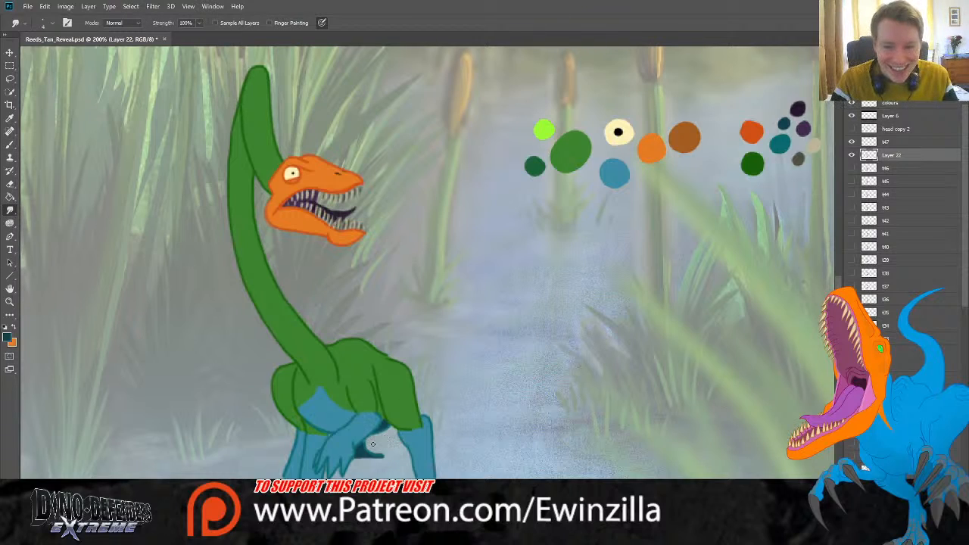
{"action": "mouse_move", "coordinate": [374, 451]}
{"action": "left_mouse_down"}
{"action": "mouse_move", "coordinate": [388, 441]}
{"action": "mouse_move", "coordinate": [380, 433]}
{"action": "left_mouse_up"}
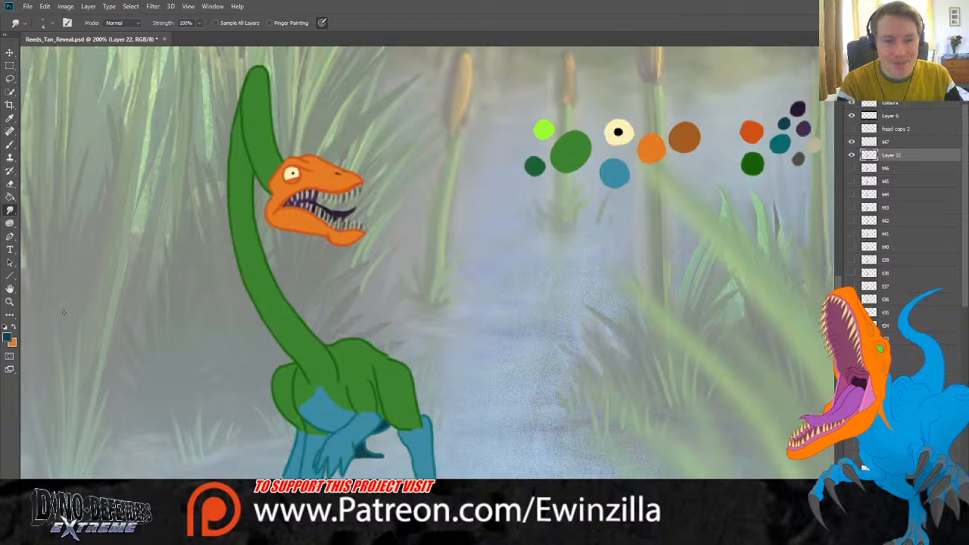
Step: Paint the near hand's claws in dark teal and smudge the edges around the far hand
{"action": "left_click", "coordinate": [852, 154]}
{"action": "left_click", "coordinate": [851, 154]}
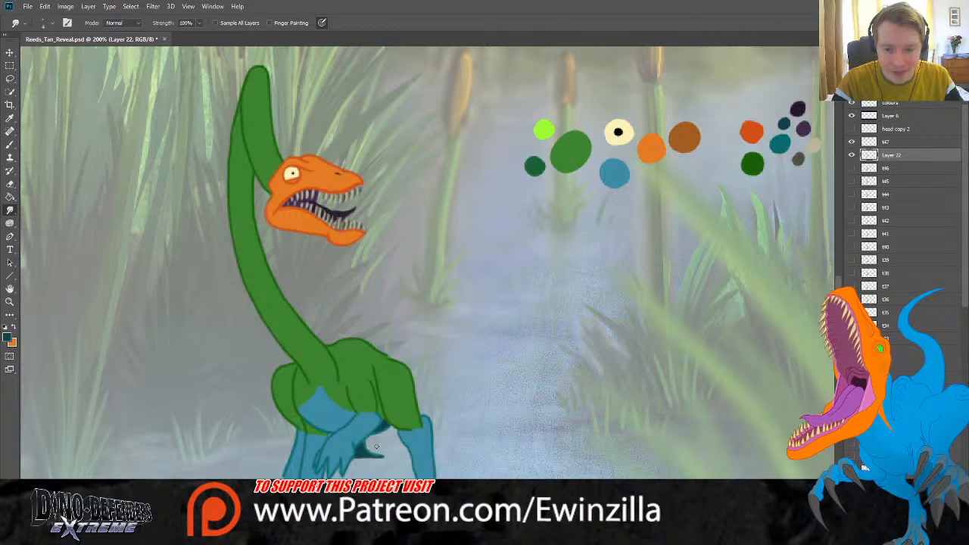
{"action": "key", "text": "b"}
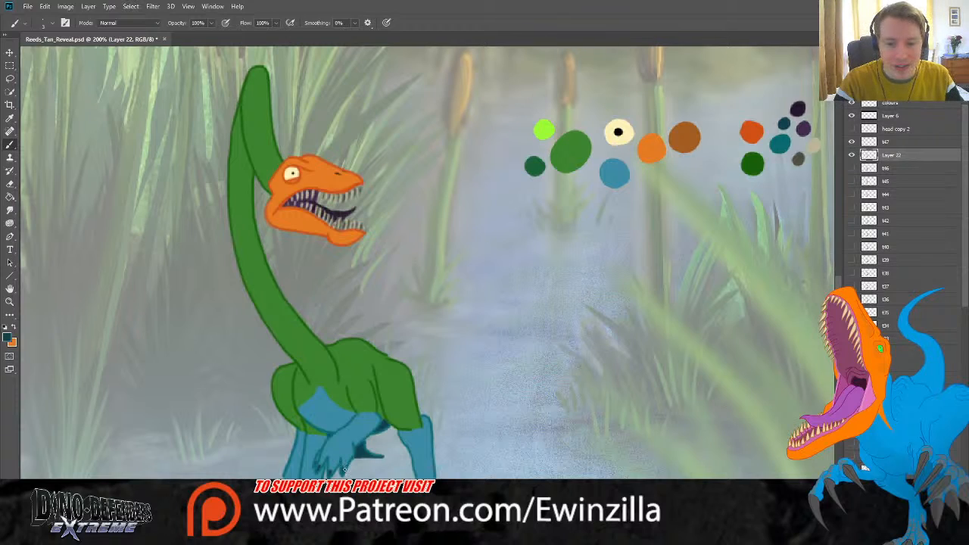
{"action": "left_click", "coordinate": [9, 210]}
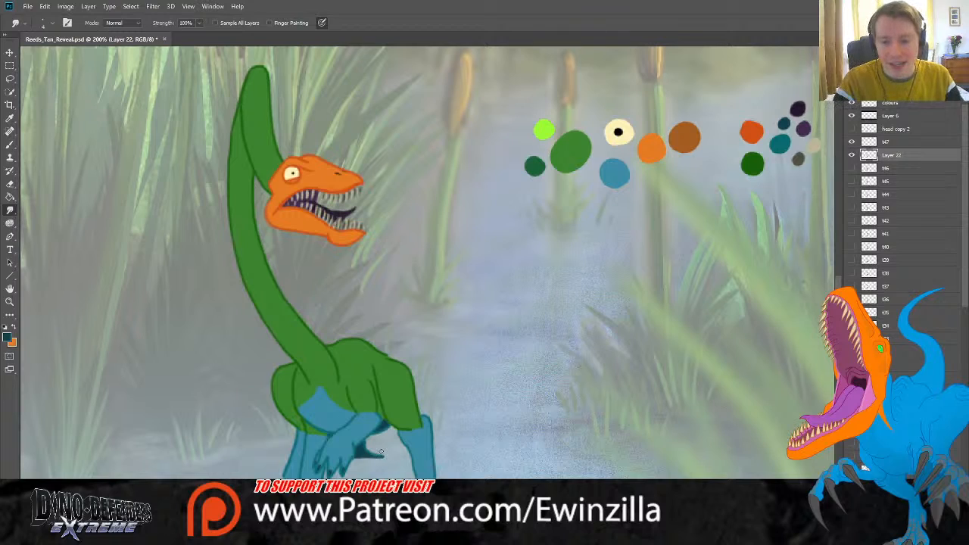
{"action": "left_click_drag", "start_coordinate": [358, 463], "coordinate": [370, 456]}
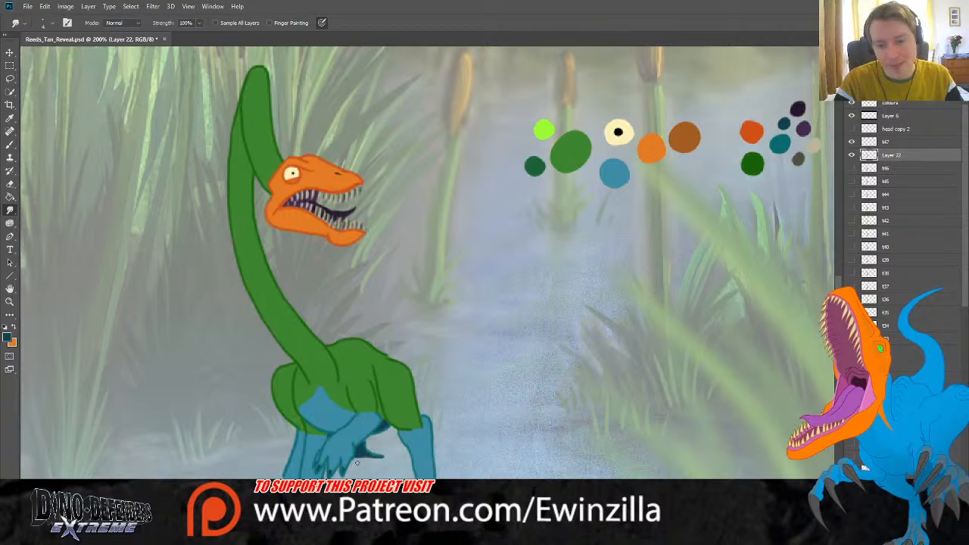
Step: Merge the colour layer, Layer 22, with the t47 outline layer
{"action": "left_click", "coordinate": [886, 142]}
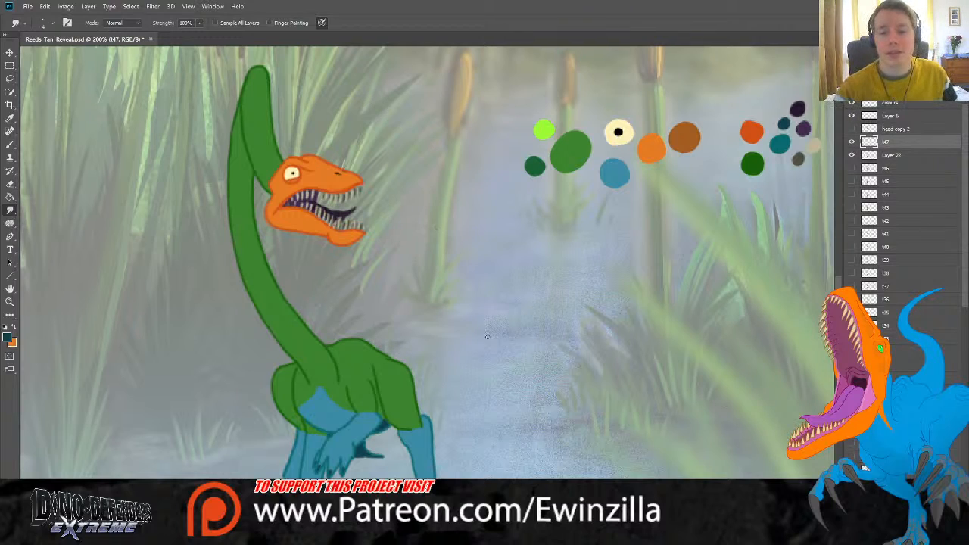
{"action": "left_click", "coordinate": [892, 155], "text": "shift"}
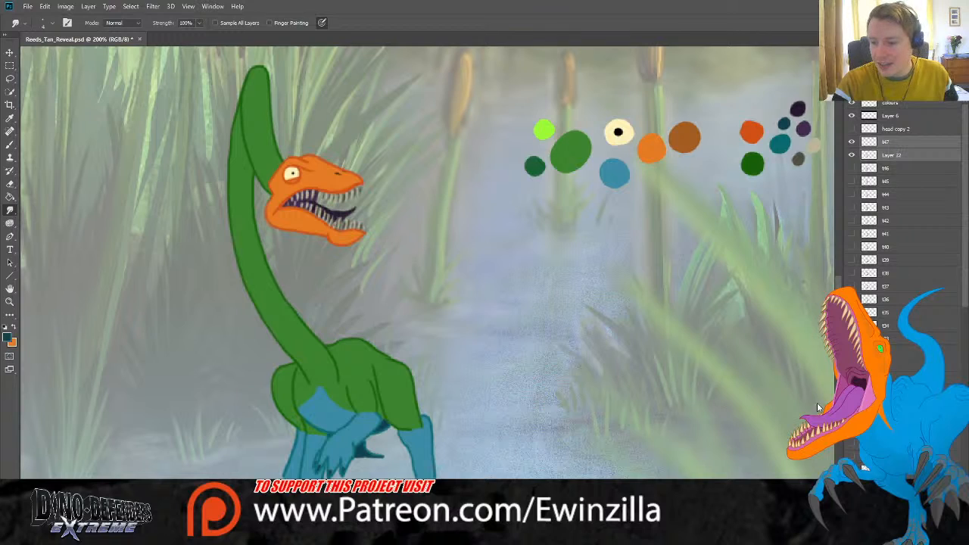
{"action": "key", "text": "ctrl+e"}
Step: Show layer t46 and compare its pose with the coloured t47 by repeatedly hiding and showing t47
{"action": "left_click", "coordinate": [852, 155]}
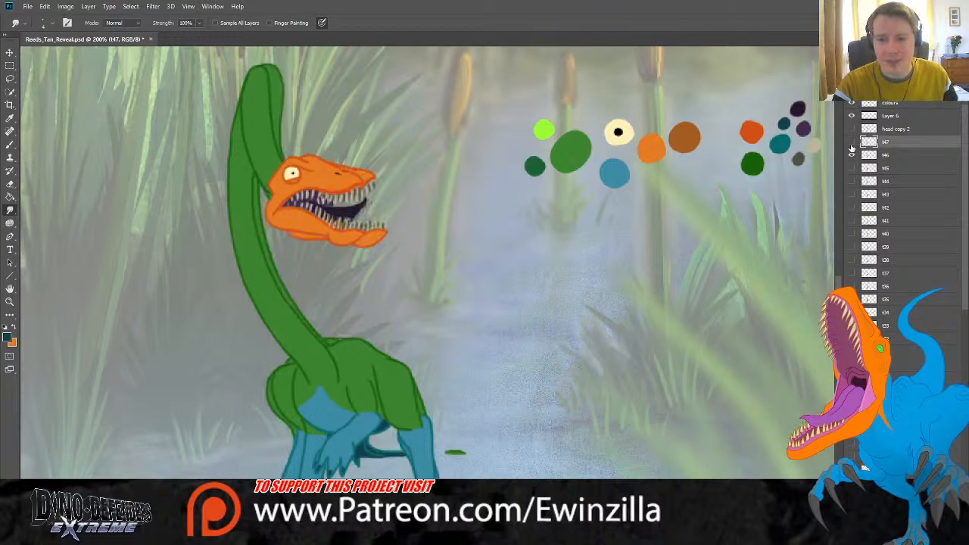
{"action": "left_click", "coordinate": [852, 143]}
{"action": "left_click", "coordinate": [851, 143]}
{"action": "left_click", "coordinate": [852, 143]}
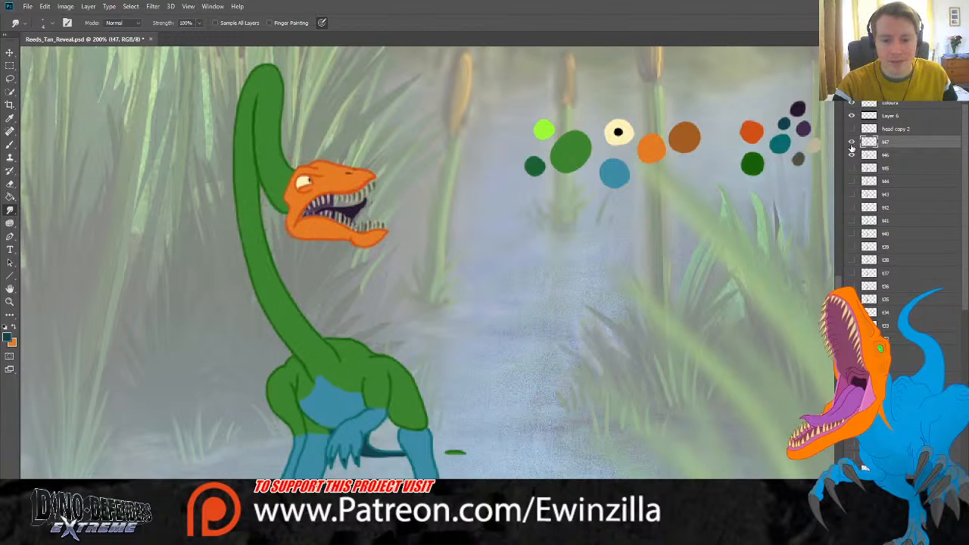
Step: Flick frame t47 off and on over t46 to check how the neck, head and body move between the two frames
{"action": "left_click", "coordinate": [851, 143]}
{"action": "left_click", "coordinate": [851, 143]}
{"action": "left_click", "coordinate": [851, 143]}
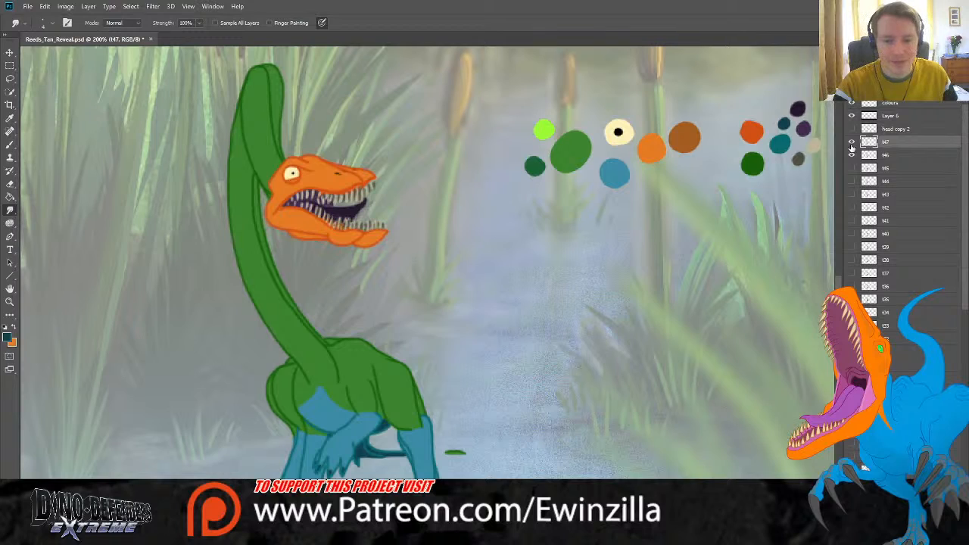
{"action": "left_click", "coordinate": [851, 144]}
{"action": "left_click", "coordinate": [851, 143]}
{"action": "left_click", "coordinate": [851, 143]}
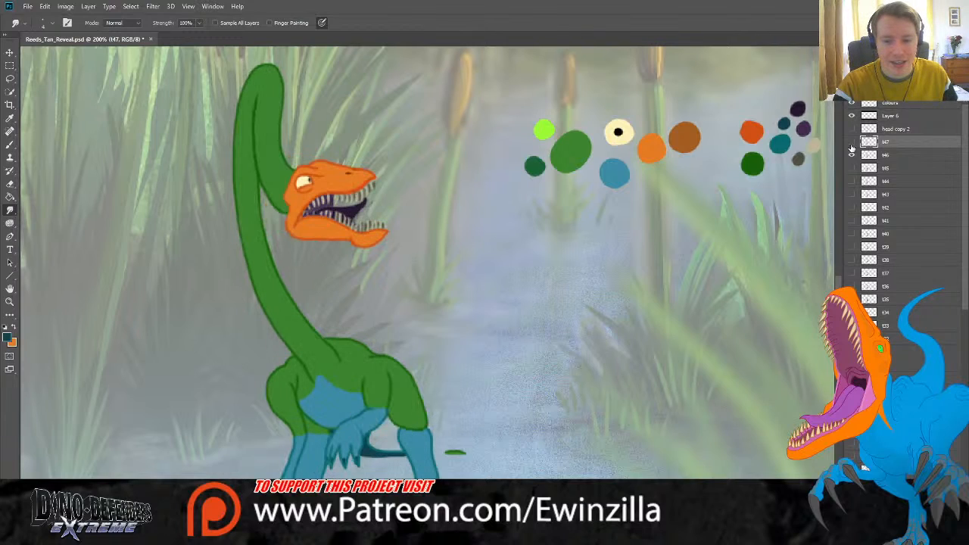
{"action": "left_click", "coordinate": [852, 143]}
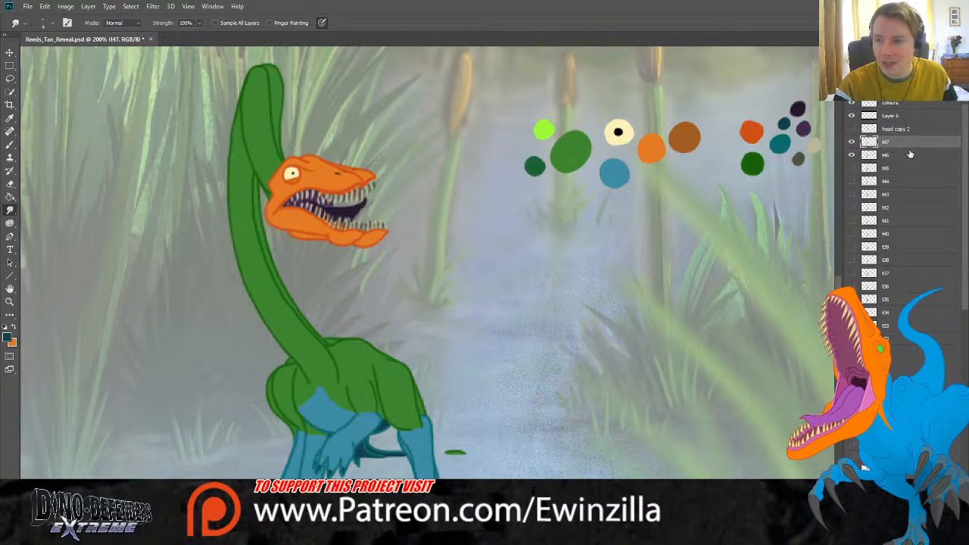
Step: Smudge the dark teal paint of the far arm and hand beneath the body on t47, and hide layer t46
{"action": "key", "text": "z"}
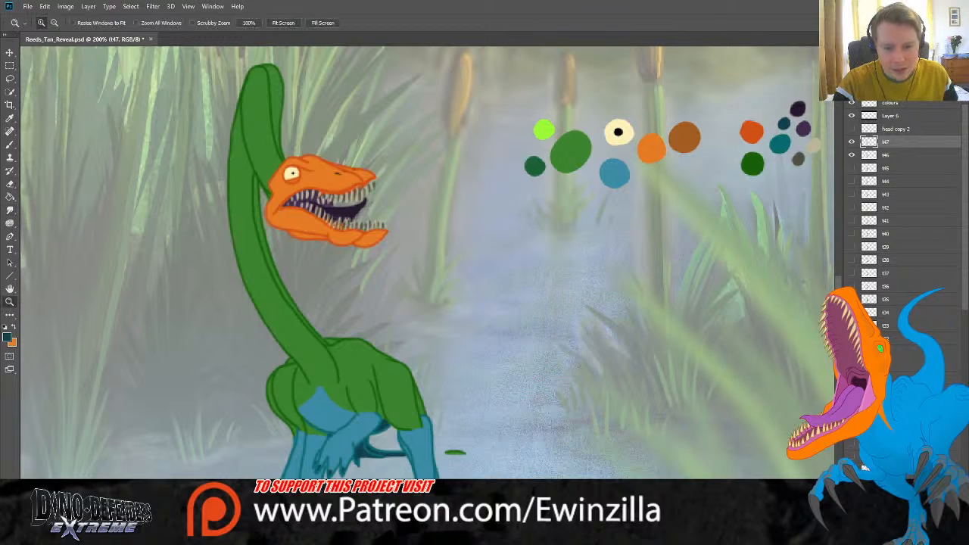
{"action": "left_click", "coordinate": [374, 463]}
{"action": "left_click", "coordinate": [373, 467]}
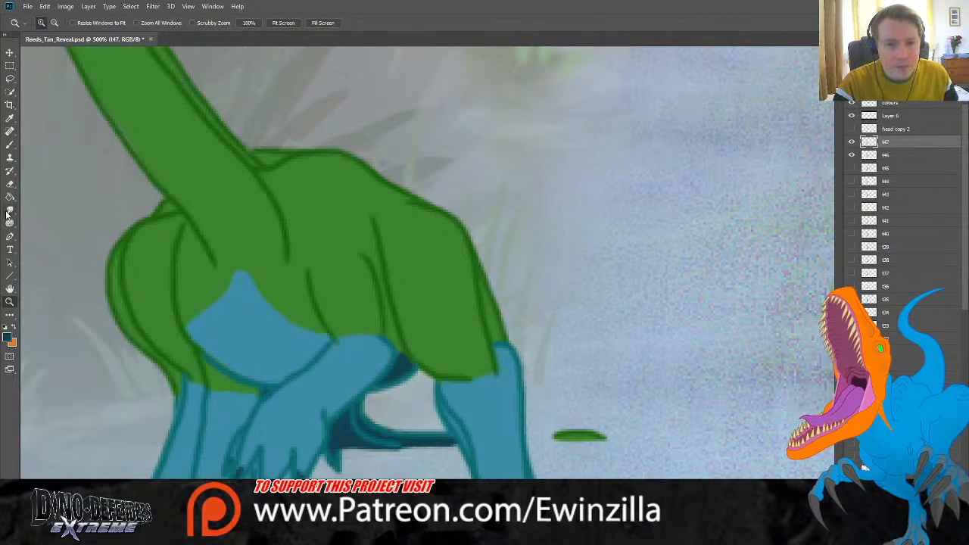
{"action": "key", "text": "r"}
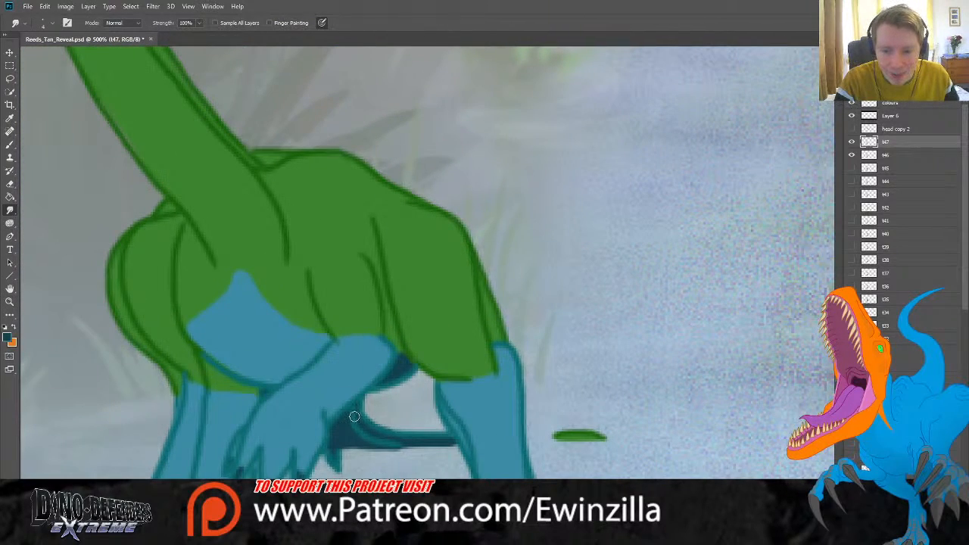
{"action": "mouse_move", "coordinate": [355, 417]}
{"action": "left_mouse_down"}
{"action": "mouse_move", "coordinate": [376, 433]}
{"action": "mouse_move", "coordinate": [399, 433]}
{"action": "mouse_move", "coordinate": [345, 429]}
{"action": "mouse_move", "coordinate": [394, 438]}
{"action": "mouse_move", "coordinate": [382, 442]}
{"action": "mouse_move", "coordinate": [386, 459]}
{"action": "mouse_move", "coordinate": [403, 457]}
{"action": "mouse_move", "coordinate": [335, 450]}
{"action": "mouse_move", "coordinate": [386, 446]}
{"action": "mouse_move", "coordinate": [343, 434]}
{"action": "mouse_move", "coordinate": [387, 439]}
{"action": "left_mouse_up"}
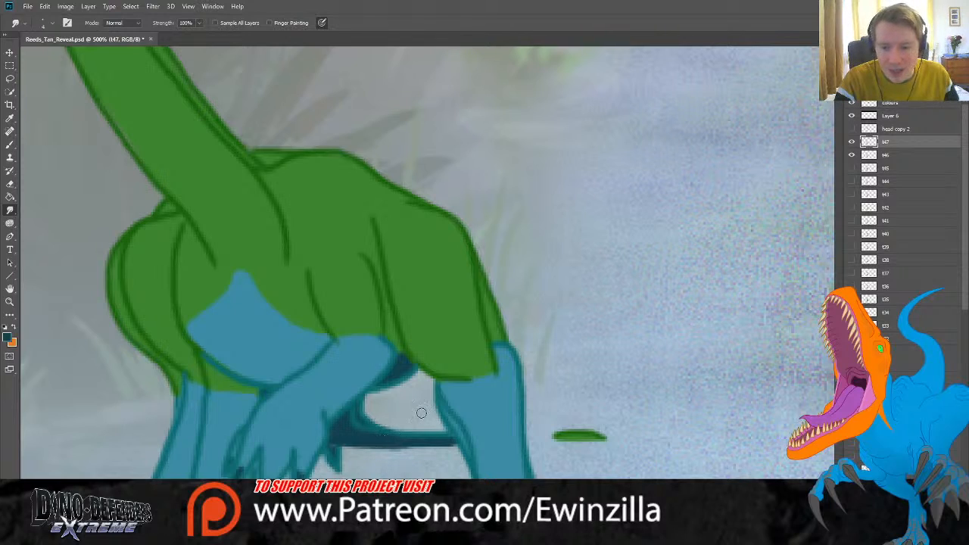
{"action": "key", "text": "ctrl+alt+z"}
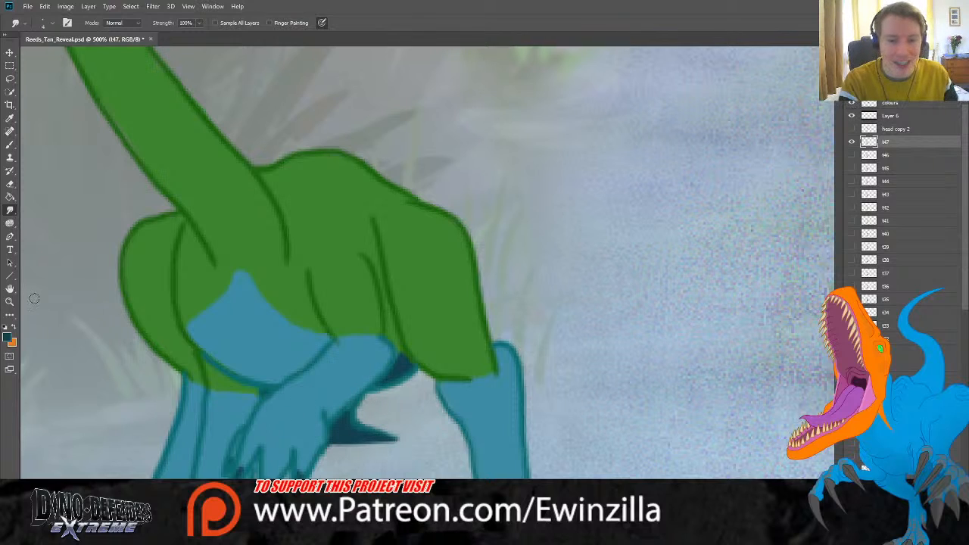
Step: Show frames t44, t43 and t42 in turn beside t47 to compare the heads, and select layer t42
{"action": "left_click", "coordinate": [10, 301]}
{"action": "left_click", "coordinate": [283, 23]}
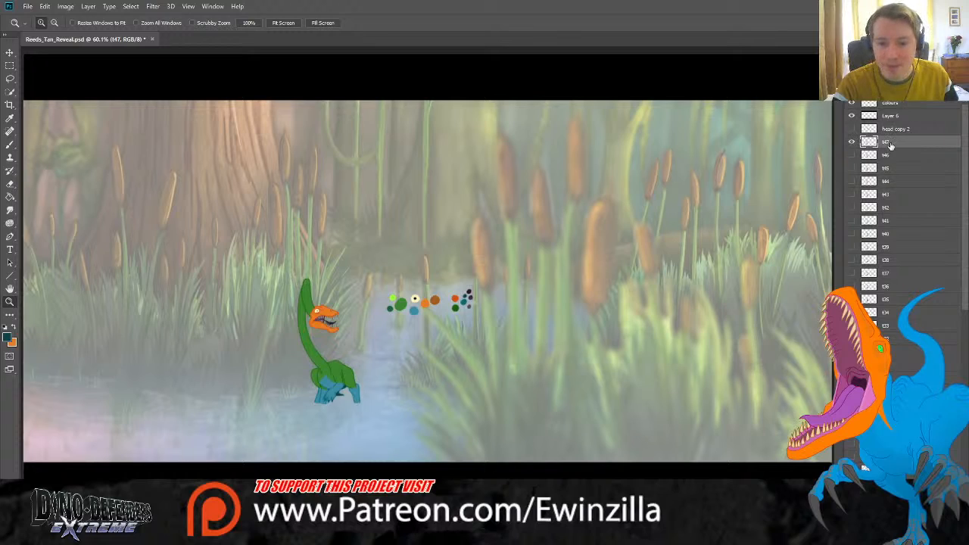
{"action": "left_click", "coordinate": [852, 183]}
{"action": "left_click", "coordinate": [852, 183]}
{"action": "left_click", "coordinate": [852, 195]}
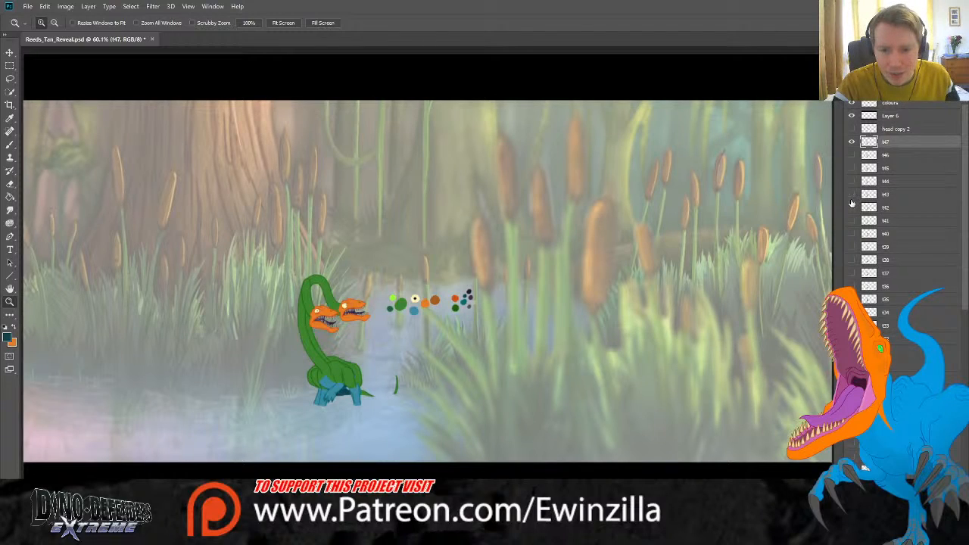
{"action": "left_click", "coordinate": [851, 194]}
{"action": "left_click", "coordinate": [851, 207]}
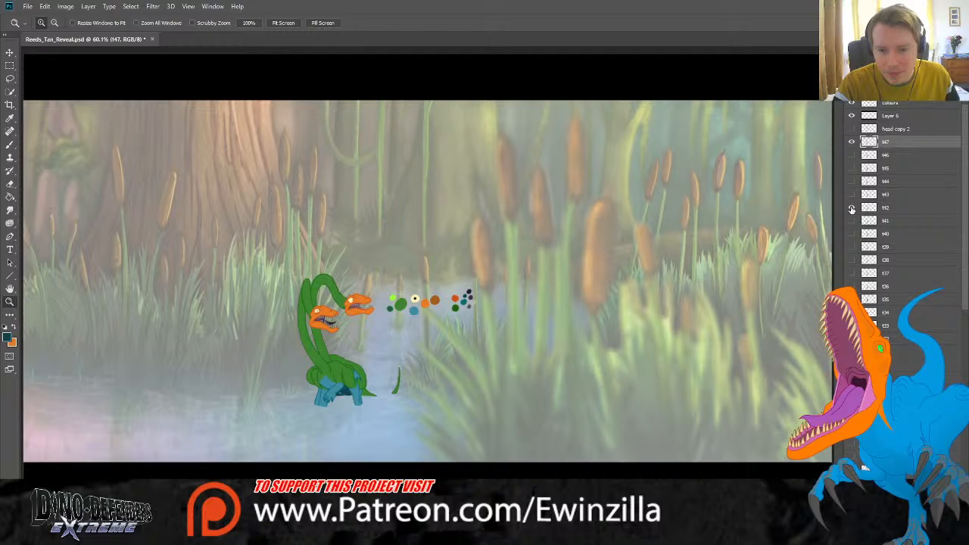
{"action": "left_click", "coordinate": [884, 211]}
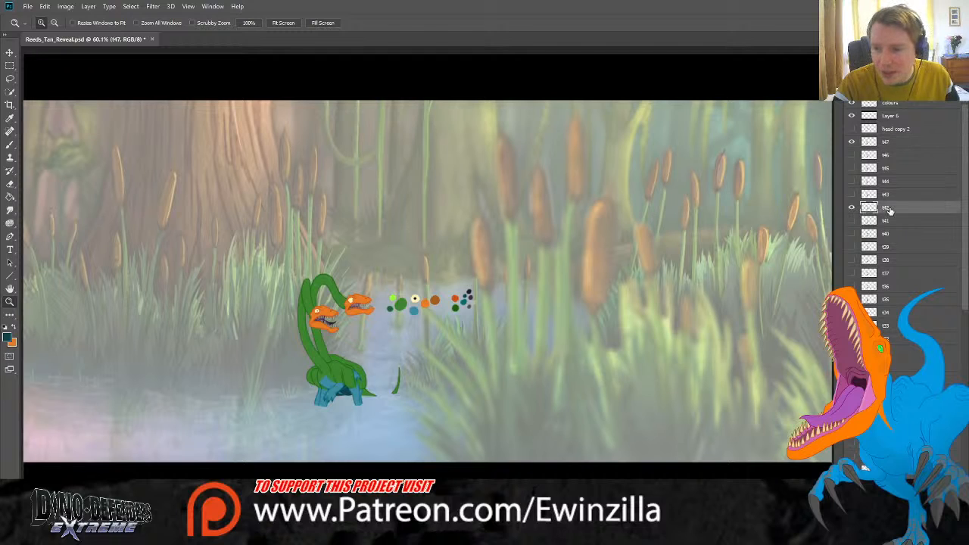
Step: Copy the lassoed head from t42 onto a new layer, hide t42 and place the new layer above t47
{"action": "left_click", "coordinate": [361, 309]}
{"action": "left_click", "coordinate": [359, 308]}
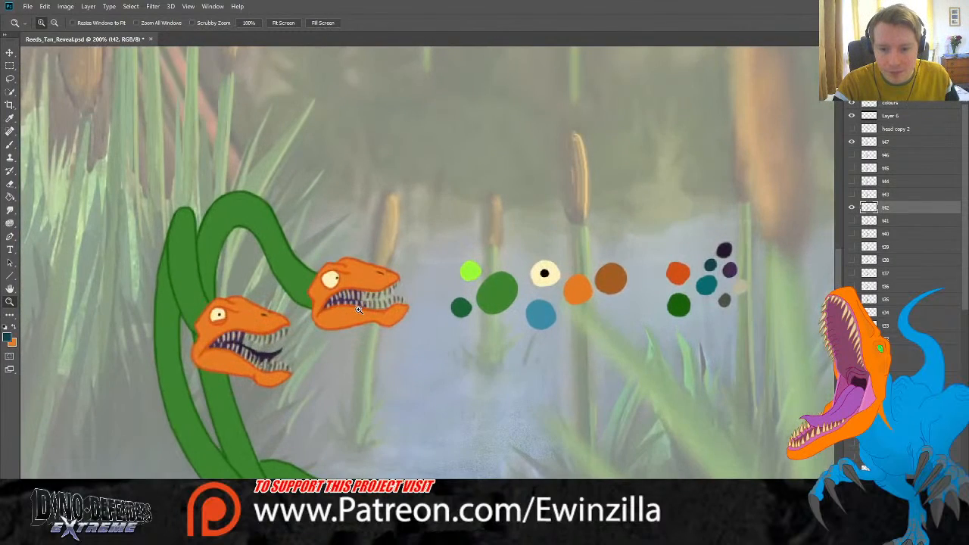
{"action": "left_click", "coordinate": [8, 81]}
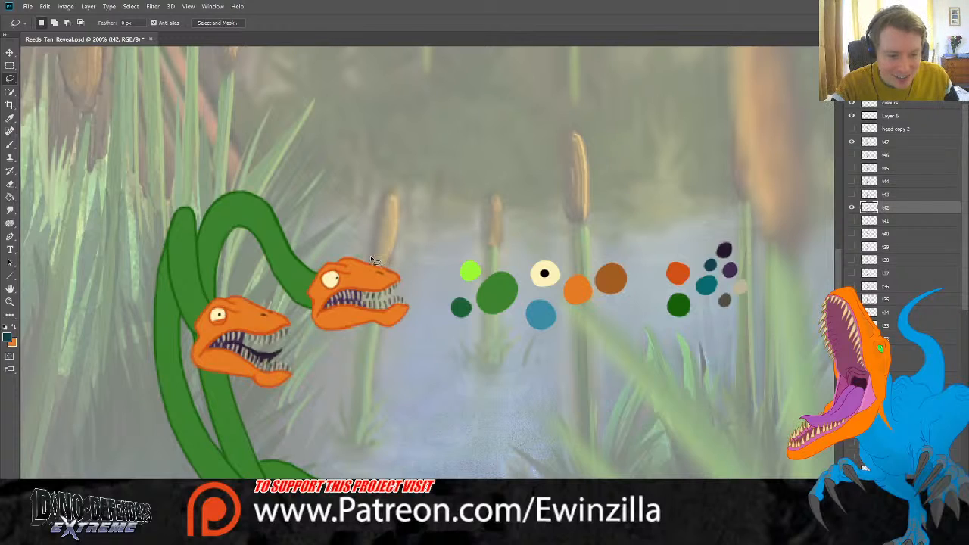
{"action": "mouse_move", "coordinate": [358, 244]}
{"action": "left_mouse_down"}
{"action": "mouse_move", "coordinate": [324, 256]}
{"action": "mouse_move", "coordinate": [302, 298]}
{"action": "mouse_move", "coordinate": [314, 341]}
{"action": "mouse_move", "coordinate": [399, 344]}
{"action": "mouse_move", "coordinate": [426, 320]}
{"action": "mouse_move", "coordinate": [395, 249]}
{"action": "left_mouse_up"}
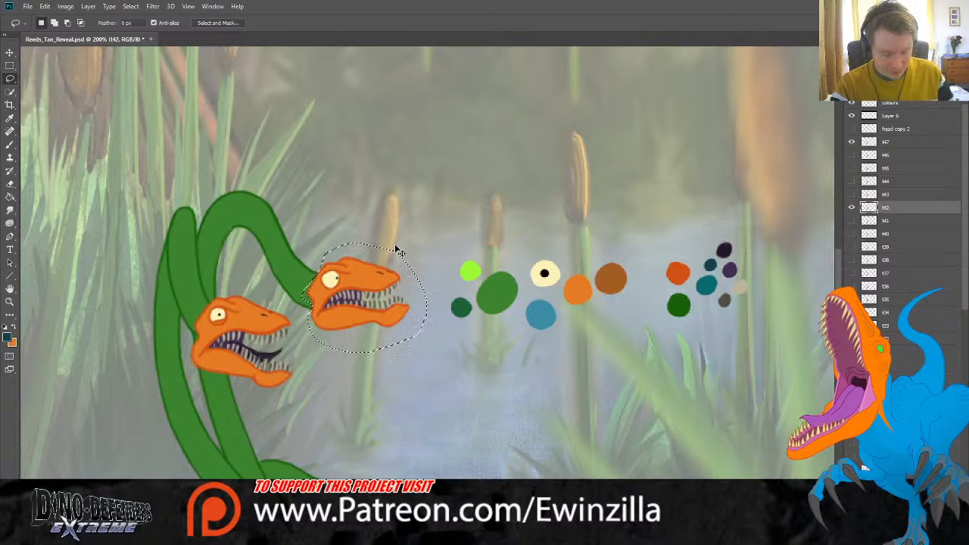
{"action": "key", "text": "ctrl+v"}
{"action": "left_click", "coordinate": [851, 221]}
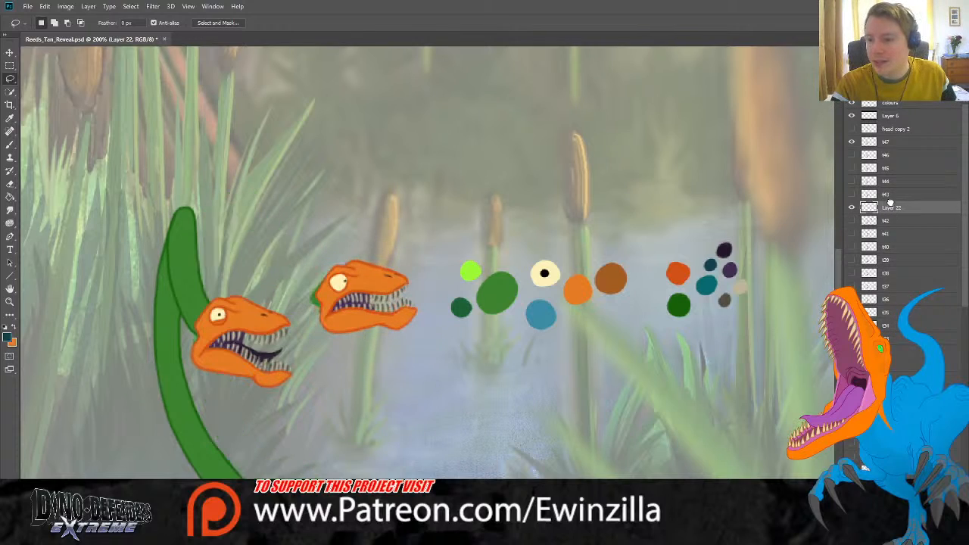
{"action": "left_click_drag", "start_coordinate": [891, 207], "coordinate": [892, 147]}
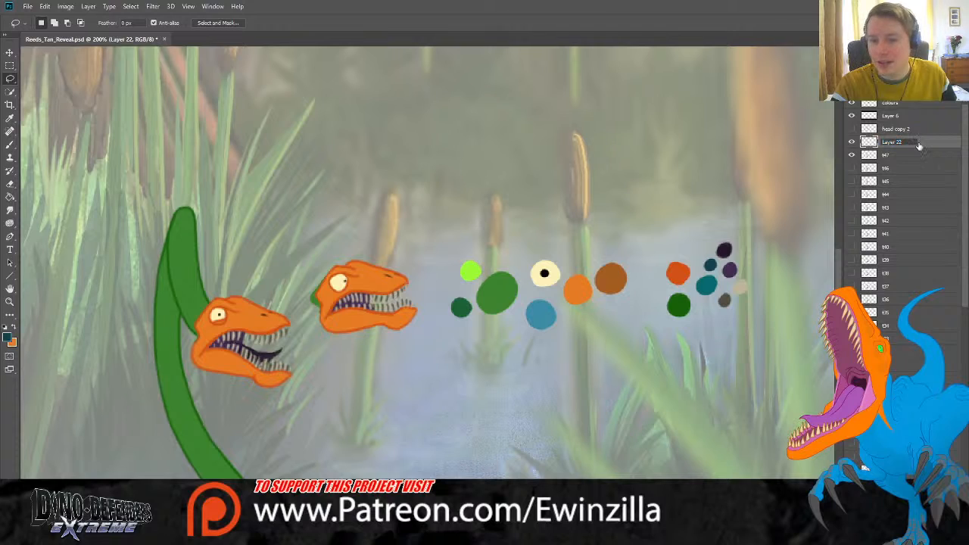
Step: Try enlarging the copied t42 head to about 107% and rotating it about 18° near t47's head, then delete its layer
{"action": "key", "text": "ctrl+t"}
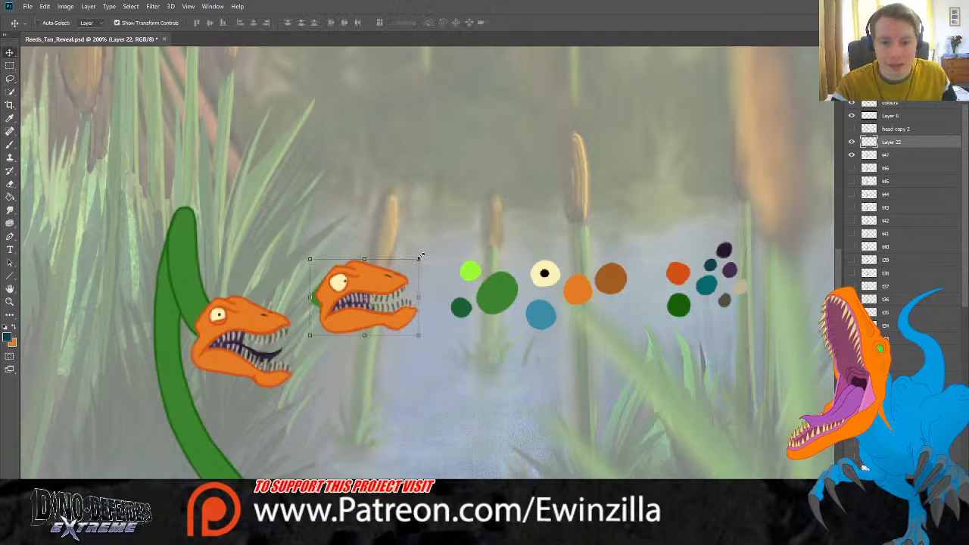
{"action": "left_click_drag", "start_coordinate": [418, 257], "coordinate": [459, 267]}
{"action": "mouse_move", "coordinate": [386, 270]}
{"action": "left_mouse_down"}
{"action": "mouse_move", "coordinate": [294, 348]}
{"action": "mouse_move", "coordinate": [281, 324]}
{"action": "mouse_move", "coordinate": [311, 323]}
{"action": "mouse_move", "coordinate": [263, 336]}
{"action": "mouse_move", "coordinate": [421, 301]}
{"action": "mouse_move", "coordinate": [394, 240]}
{"action": "mouse_move", "coordinate": [378, 254]}
{"action": "left_mouse_up"}
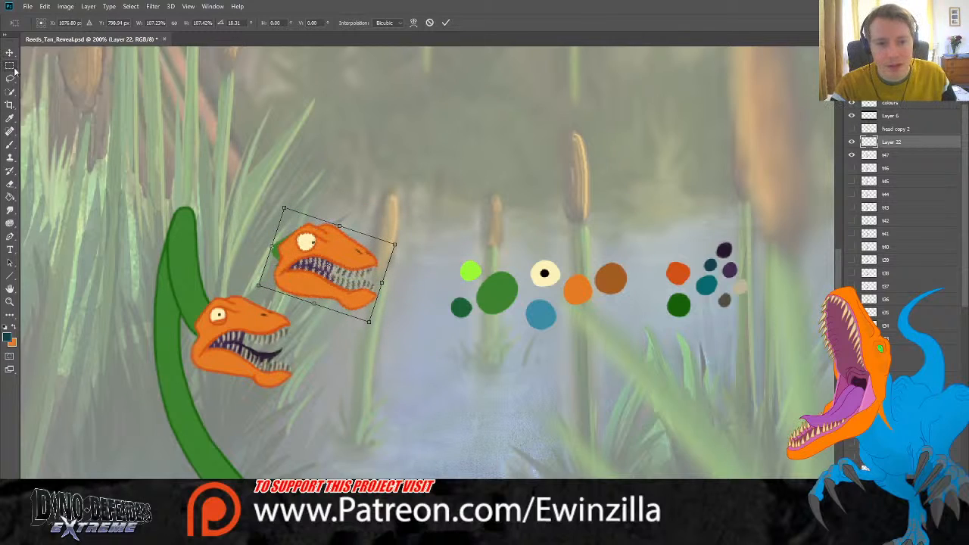
{"action": "key", "text": "Return"}
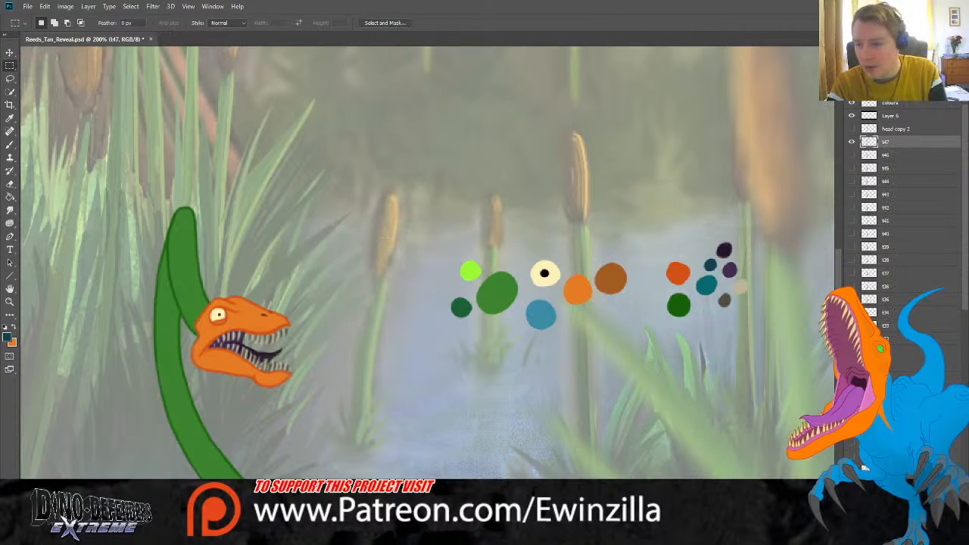
{"action": "key", "text": "Delete"}
{"action": "key", "text": "ctrl+z"}
{"action": "key", "text": "ctrl+z"}
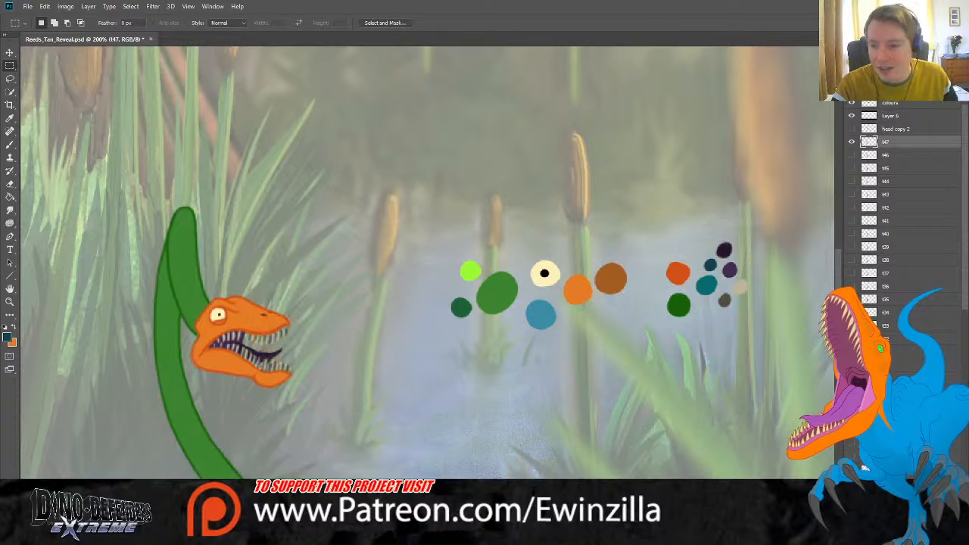
{"action": "key", "text": "ctrl+z"}
Step: Examine the front-facing head poses in the early frames below t33 against t47 by showing their layers
{"action": "left_click", "coordinate": [851, 365]}
{"action": "left_click", "coordinate": [851, 352]}
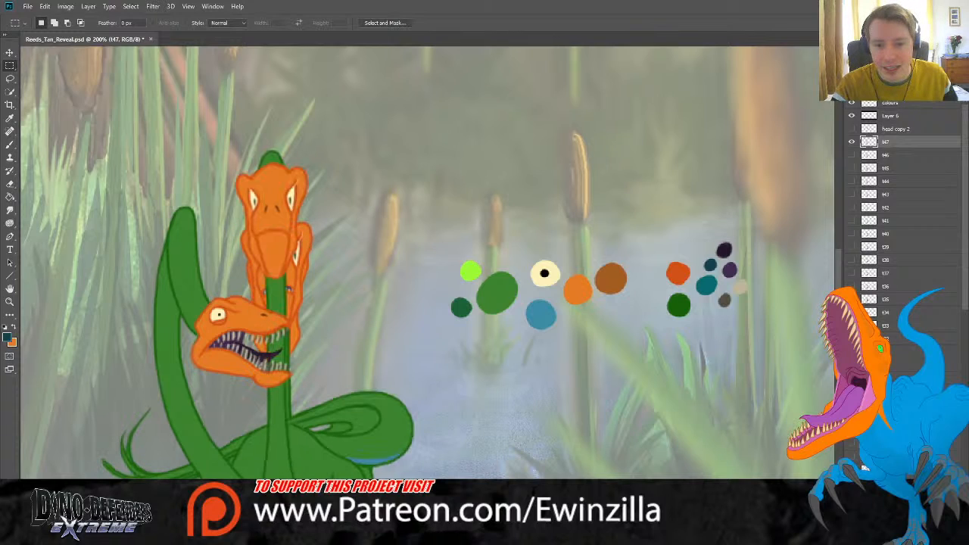
{"action": "left_click", "coordinate": [851, 352]}
{"action": "left_click", "coordinate": [852, 365]}
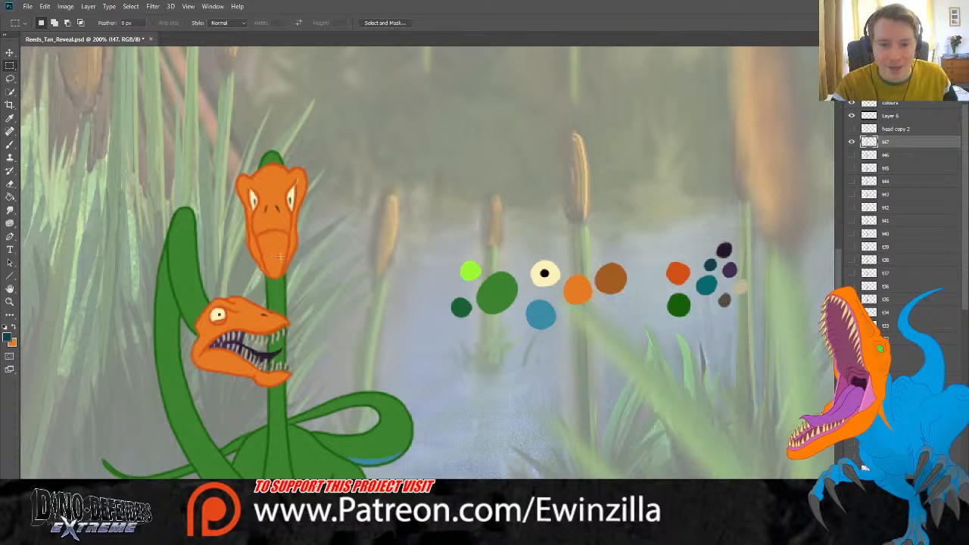
{"action": "left_click", "coordinate": [852, 365]}
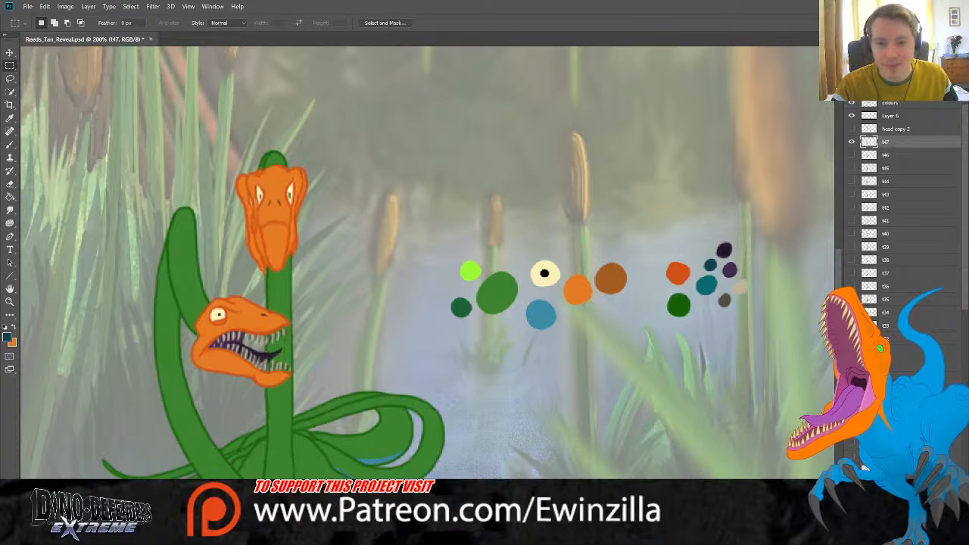
{"action": "left_click", "coordinate": [852, 352]}
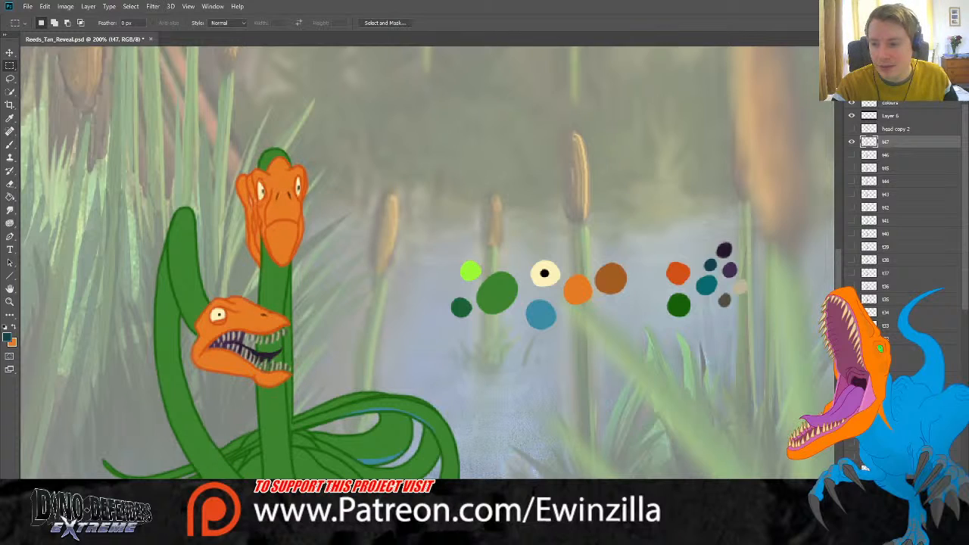
{"action": "left_click", "coordinate": [851, 352]}
{"action": "left_click", "coordinate": [852, 365]}
Step: Step through frames t36 to t40 for a suitable side-facing head, leaving t39 shown and selected beside t47
{"action": "left_click", "coordinate": [851, 286]}
{"action": "left_click", "coordinate": [852, 273]}
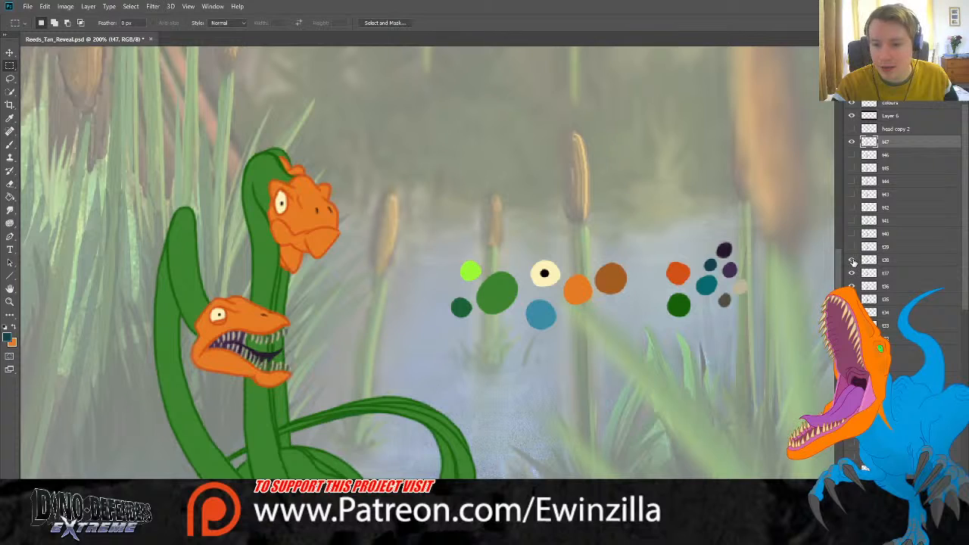
{"action": "left_click", "coordinate": [852, 260]}
{"action": "left_click", "coordinate": [851, 247]}
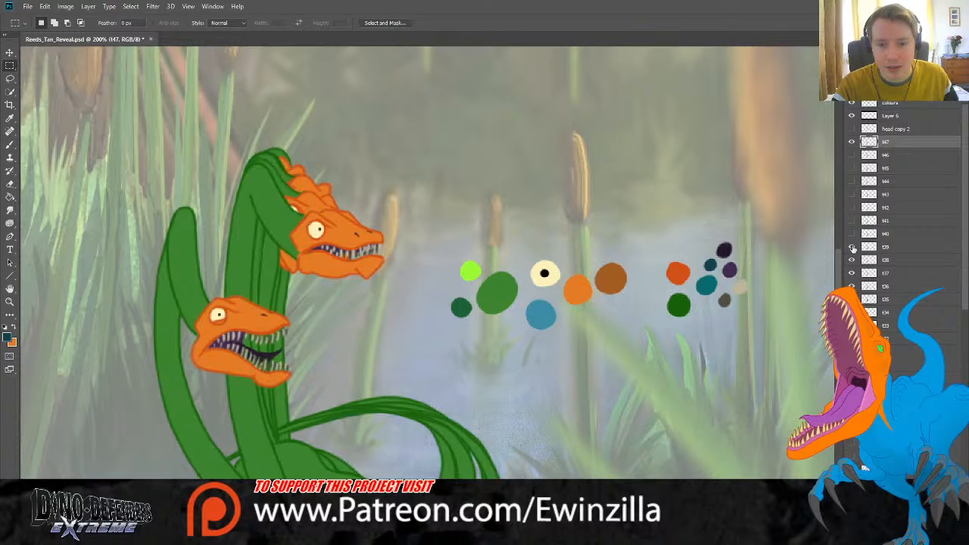
{"action": "left_click", "coordinate": [851, 260]}
{"action": "left_click", "coordinate": [851, 272]}
{"action": "left_click", "coordinate": [852, 286]}
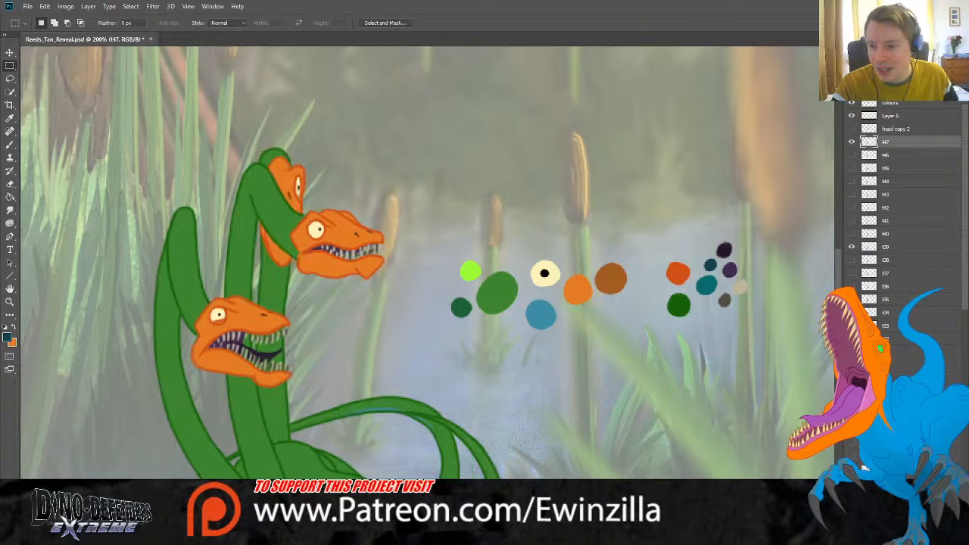
{"action": "left_click", "coordinate": [884, 247]}
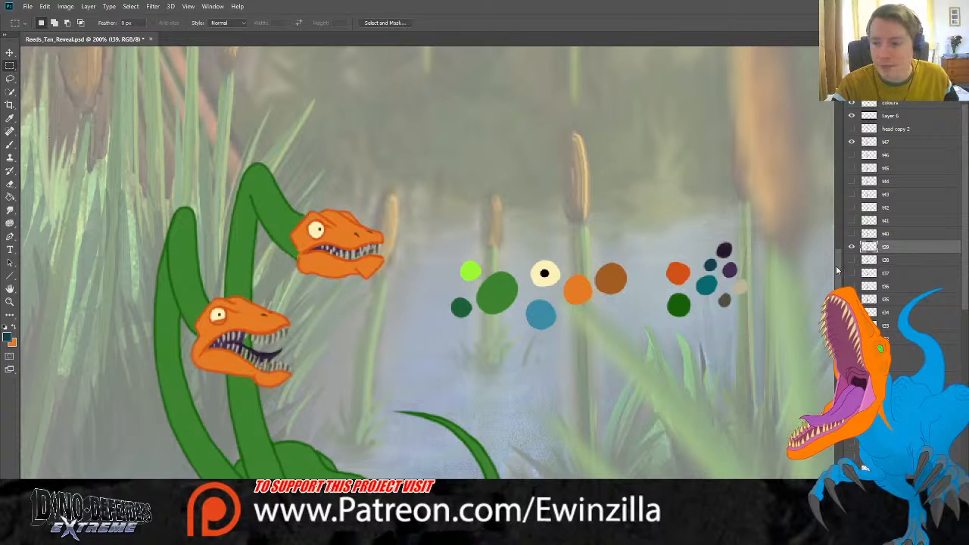
{"action": "left_click", "coordinate": [852, 233]}
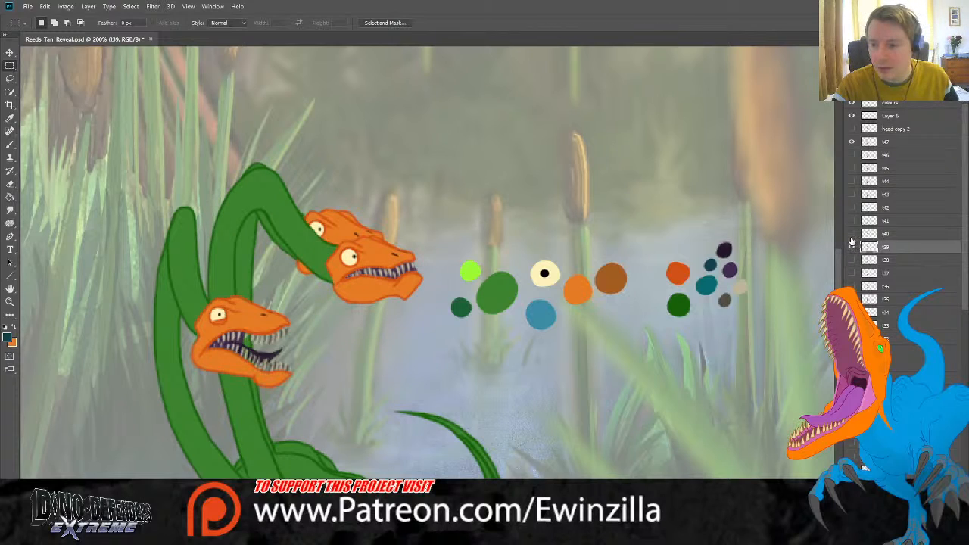
{"action": "left_click", "coordinate": [851, 233]}
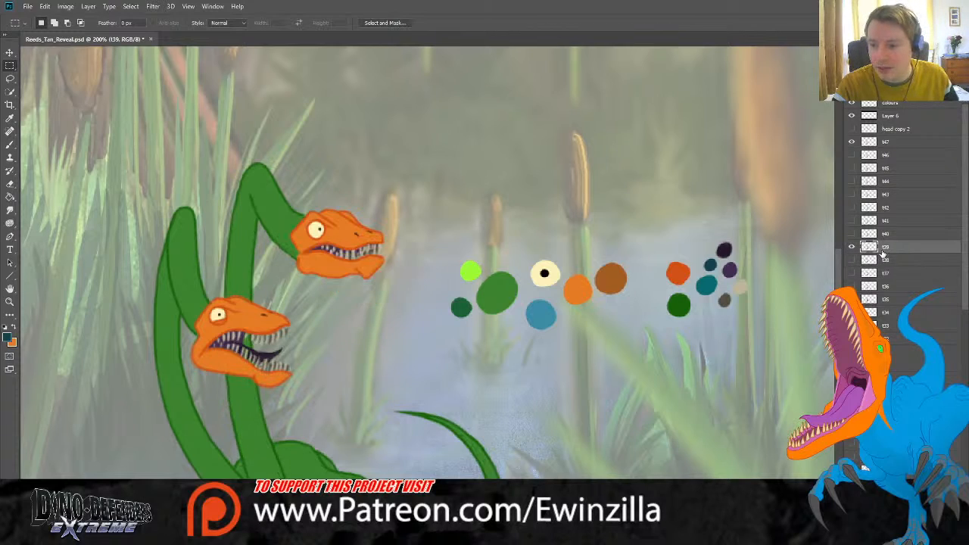
Step: Copy the lassoed head from t39 onto a new layer, hide t39 and move the new layer above t47
{"action": "left_click", "coordinate": [10, 78]}
{"action": "mouse_move", "coordinate": [307, 203]}
{"action": "left_mouse_down"}
{"action": "mouse_move", "coordinate": [289, 239]}
{"action": "mouse_move", "coordinate": [312, 288]}
{"action": "mouse_move", "coordinate": [386, 290]}
{"action": "mouse_move", "coordinate": [401, 239]}
{"action": "mouse_move", "coordinate": [344, 197]}
{"action": "left_mouse_up"}
{"action": "key", "text": "ctrl+c"}
{"action": "key", "text": "ctrl+v"}
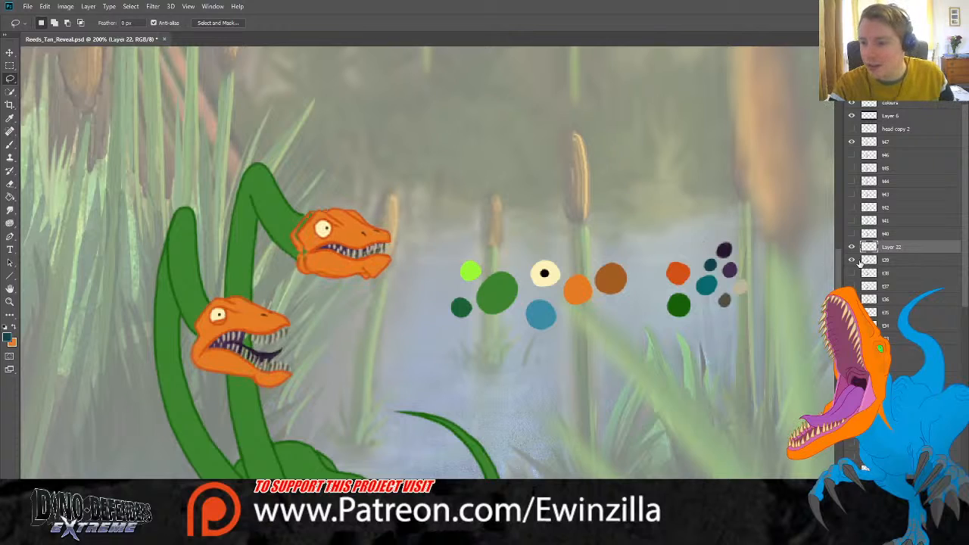
{"action": "left_click", "coordinate": [851, 260]}
{"action": "left_click_drag", "start_coordinate": [901, 250], "coordinate": [899, 140]}
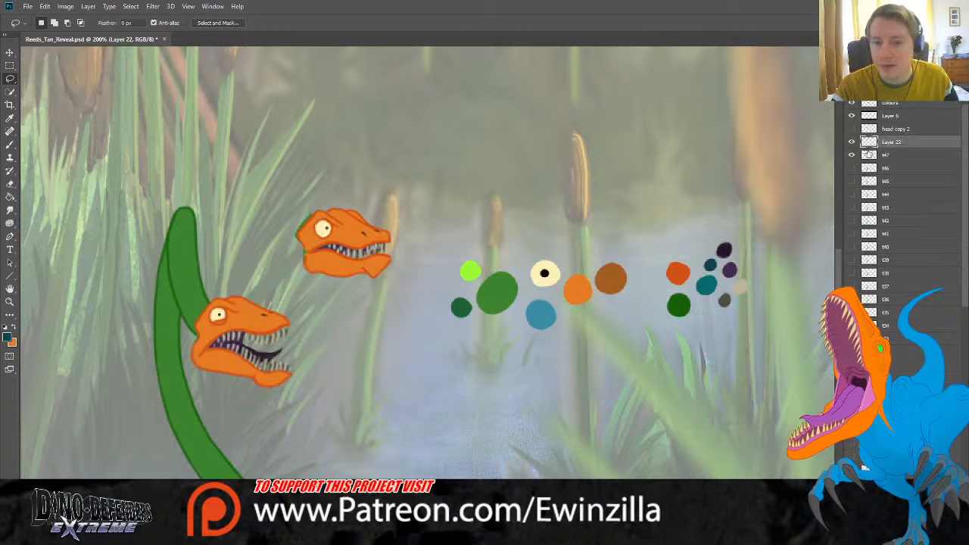
Step: Move the copied t39 head over t47's head and transform it to match that head's downward tilt
{"action": "left_click", "coordinate": [10, 52]}
{"action": "left_click_drag", "start_coordinate": [357, 238], "coordinate": [243, 331]}
{"action": "mouse_move", "coordinate": [283, 300]}
{"action": "left_mouse_down"}
{"action": "mouse_move", "coordinate": [330, 284]}
{"action": "mouse_move", "coordinate": [263, 313]}
{"action": "mouse_move", "coordinate": [271, 308]}
{"action": "left_mouse_up"}
{"action": "key", "text": "Return"}
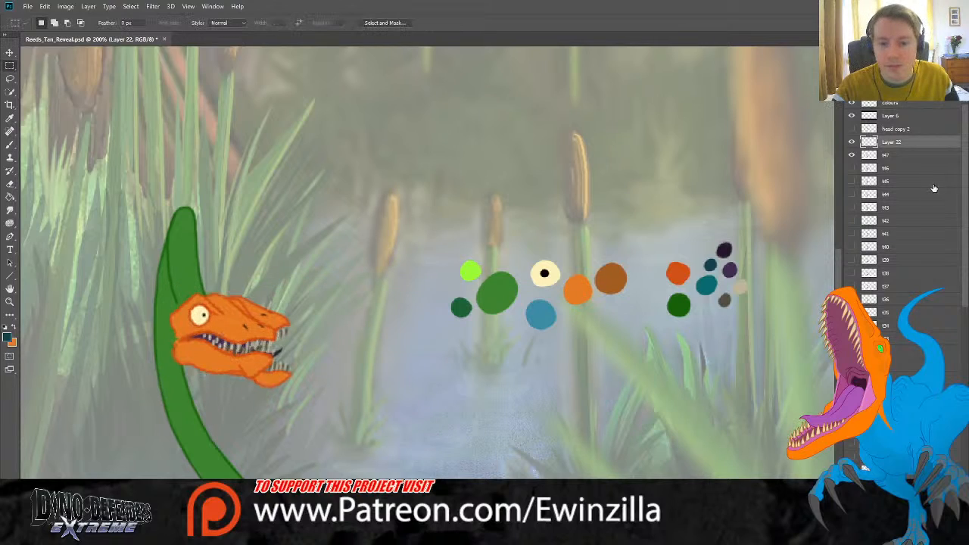
Step: Compare the copied head with t47's head by repeatedly hiding and showing the pasted head layer
{"action": "left_click", "coordinate": [851, 142]}
{"action": "left_click", "coordinate": [851, 142]}
{"action": "left_click", "coordinate": [850, 142]}
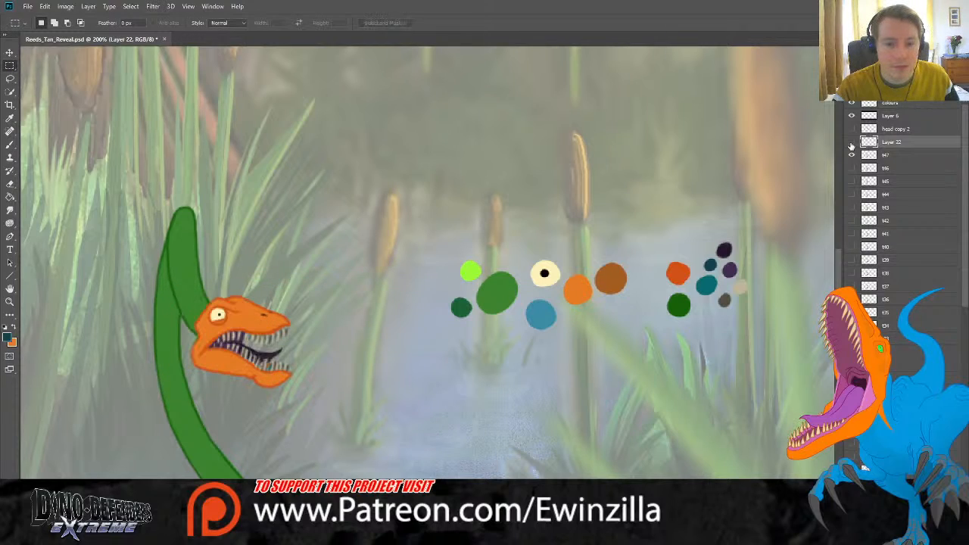
Step: Show the copied head layer, hide t47 and make the copied head semi-transparent as a tracing guide
{"action": "left_click", "coordinate": [851, 141]}
{"action": "left_click", "coordinate": [10, 301]}
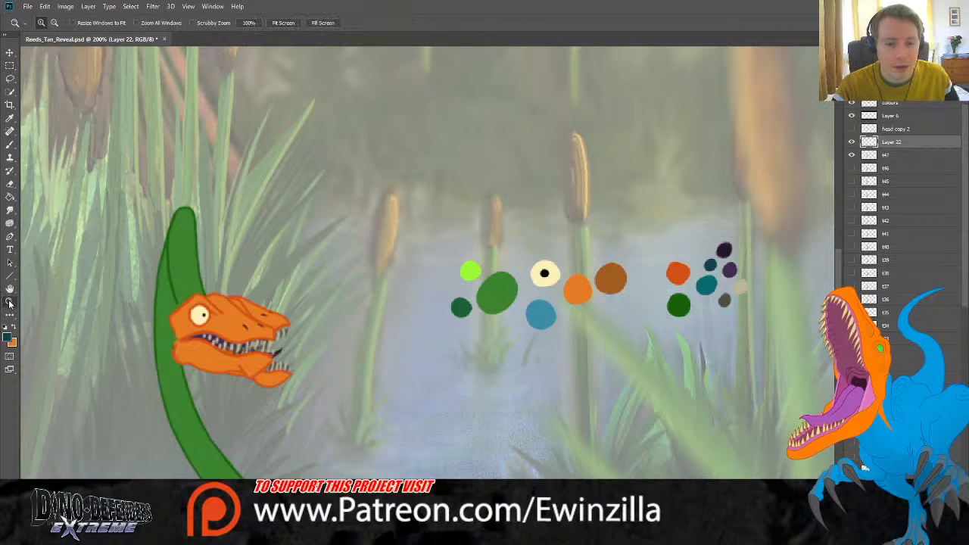
{"action": "left_click", "coordinate": [239, 388]}
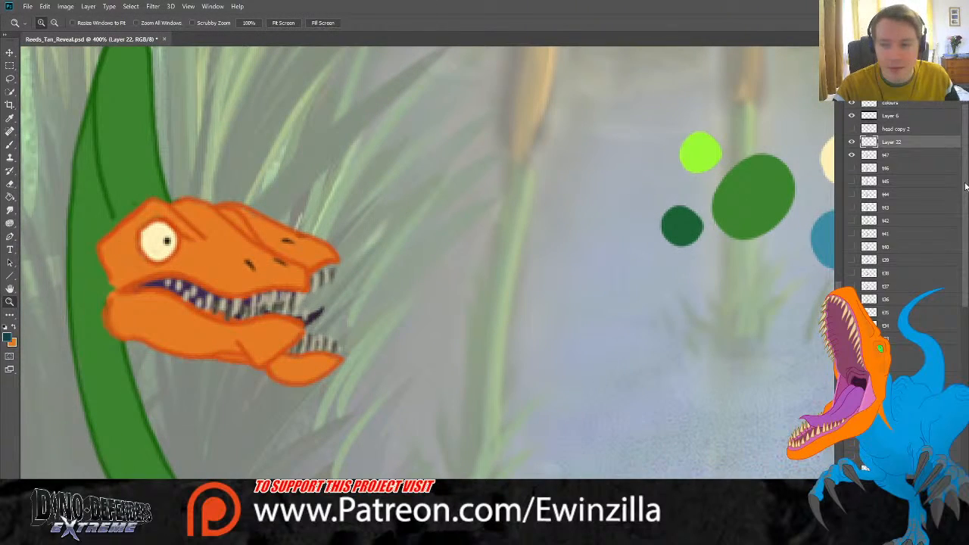
{"action": "left_click", "coordinate": [851, 154]}
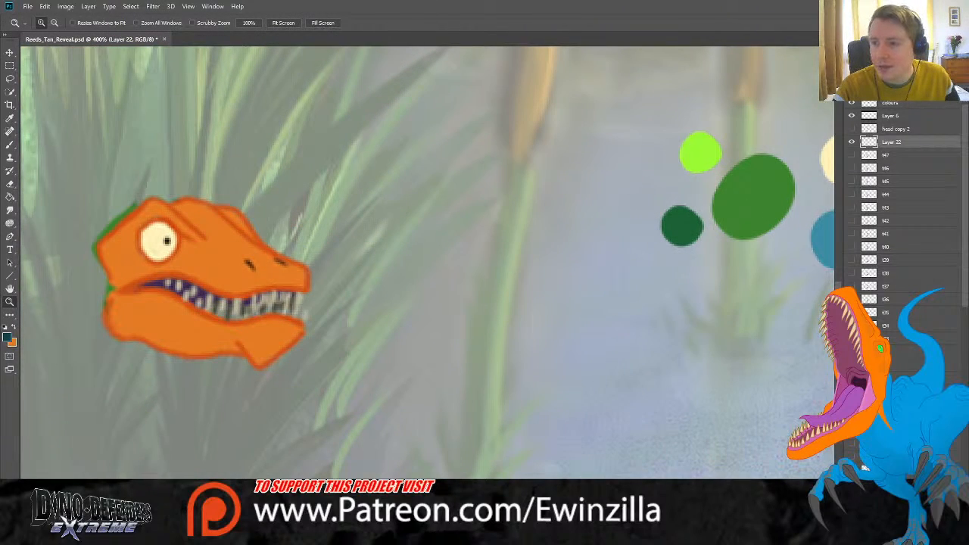
{"action": "key", "text": "5"}
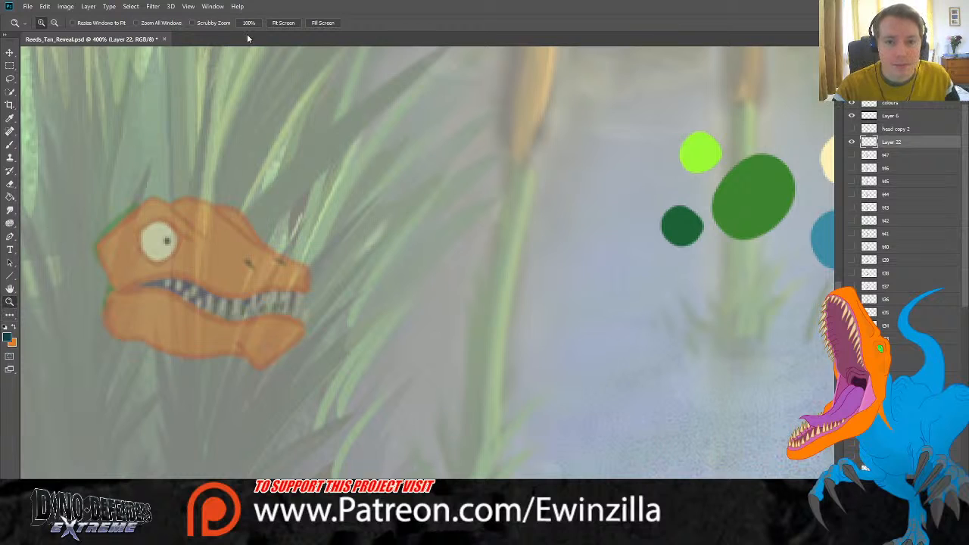
Step: Sample the red-orange outline colour from the palette swatches and ready the Brush for tracing the faded head
{"action": "left_click", "coordinate": [283, 22]}
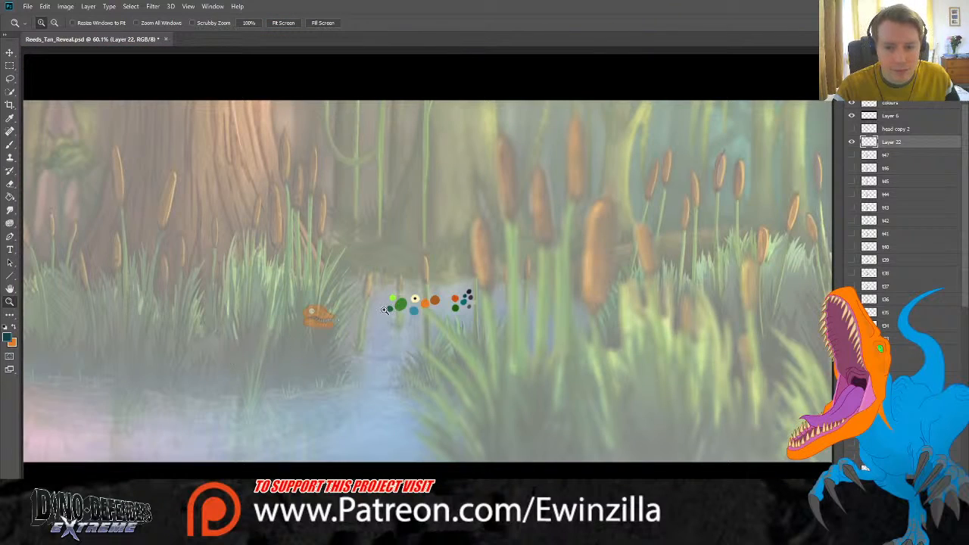
{"action": "left_click", "coordinate": [354, 317]}
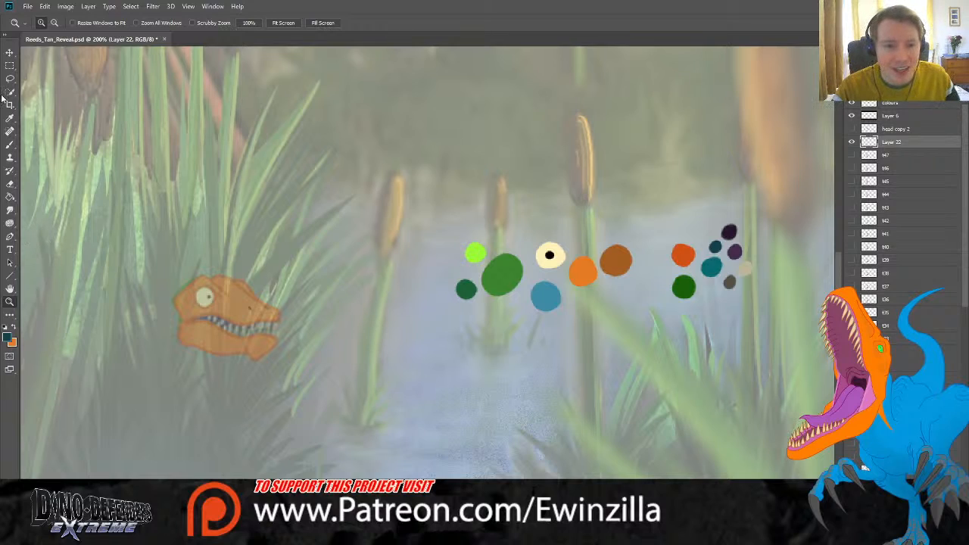
{"action": "left_click", "coordinate": [10, 119]}
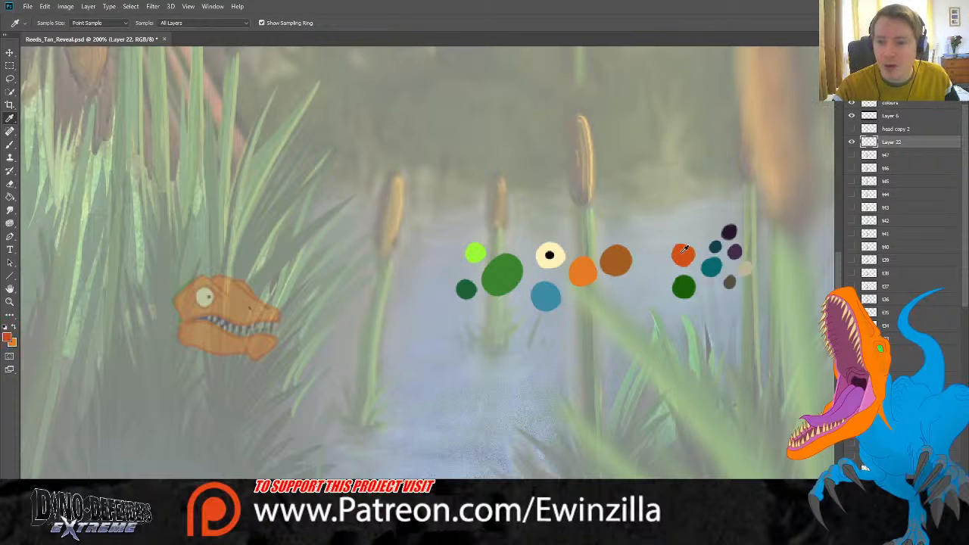
{"action": "left_click", "coordinate": [11, 303]}
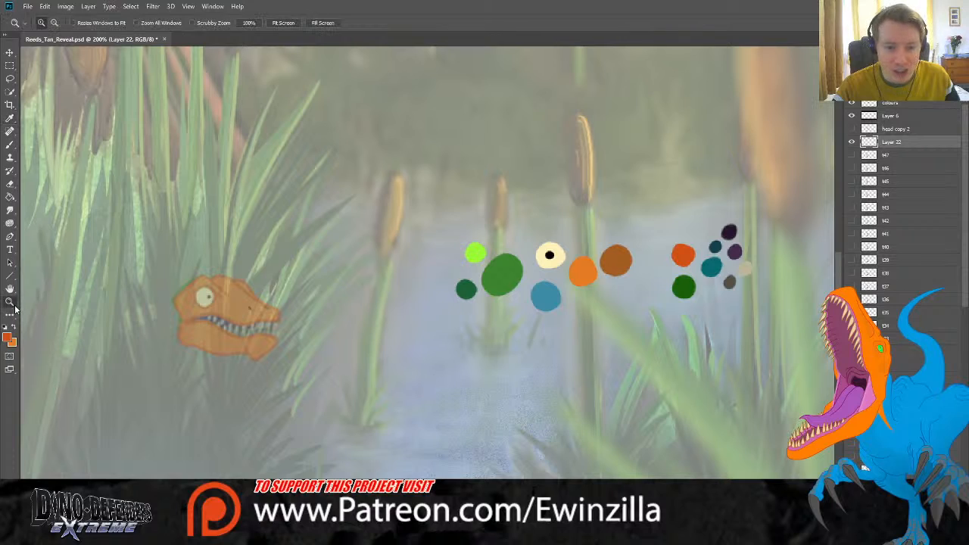
{"action": "key", "text": "ctrl+equal"}
{"action": "left_click", "coordinate": [9, 146]}
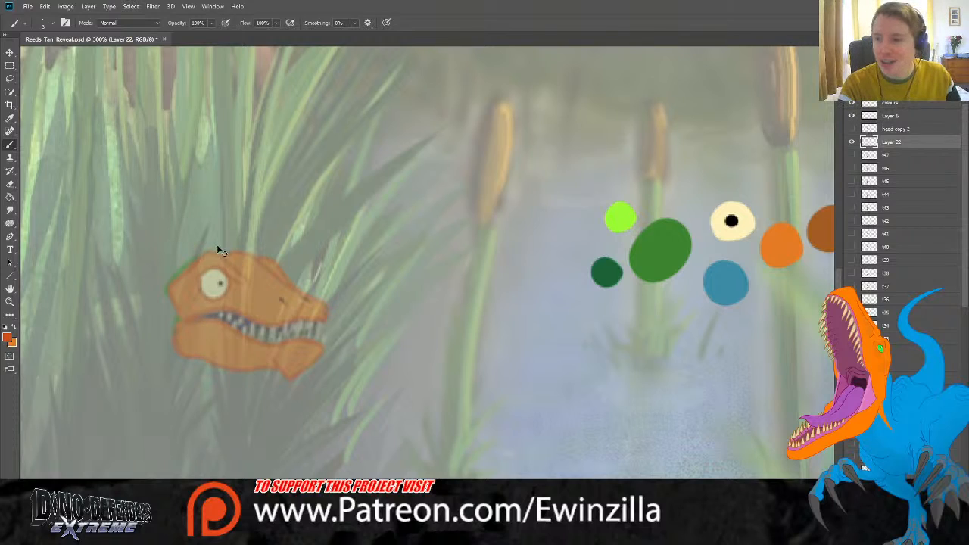
Step: Add a new layer above the copied head and name it t48
{"action": "left_click", "coordinate": [687, 252]}
{"action": "double_click", "coordinate": [899, 142]}
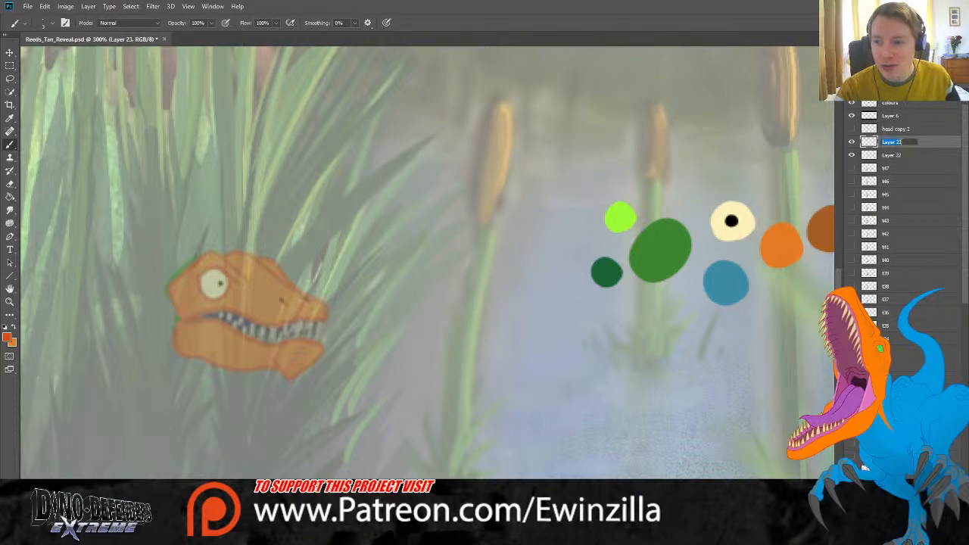
{"action": "type", "text": "t"}
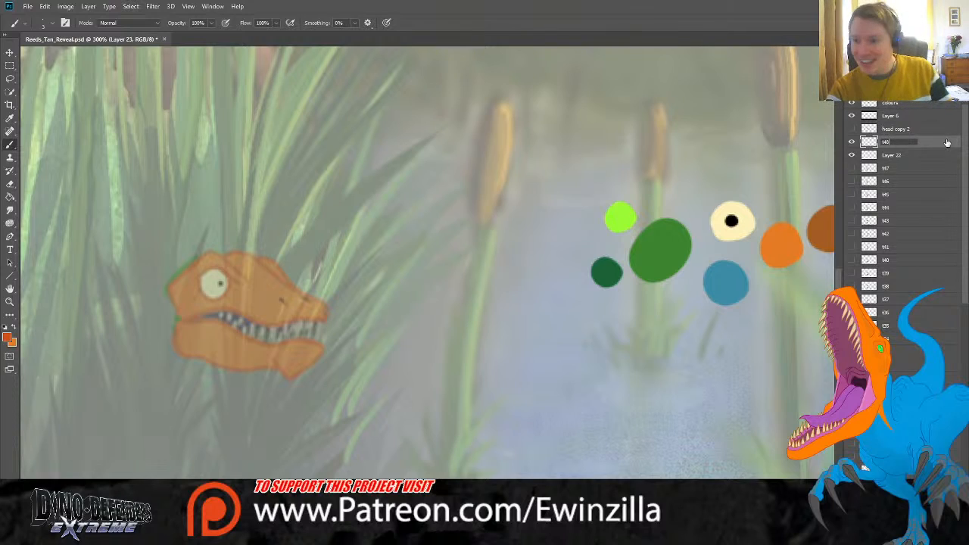
{"action": "type", "text": "48"}
{"action": "key", "text": "Return"}
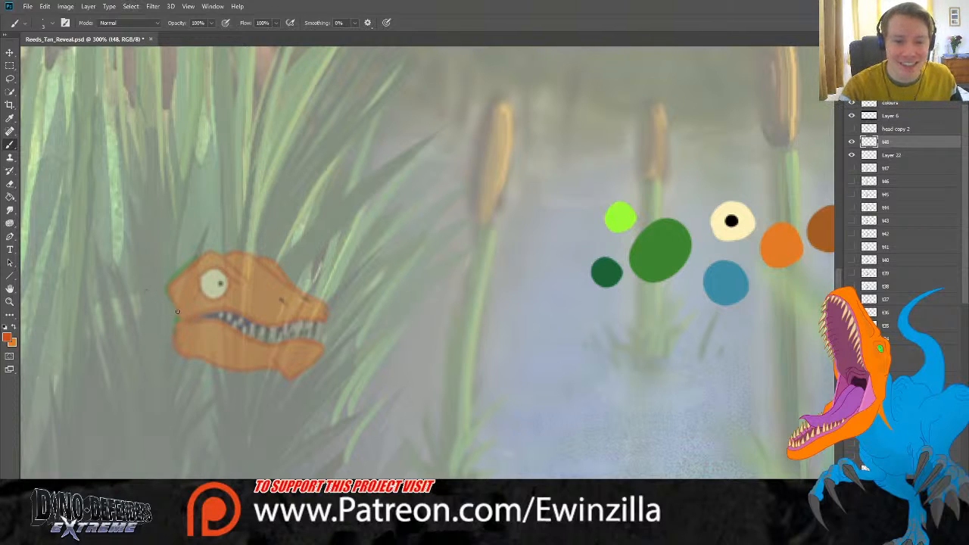
Step: Trace the guide head's skull, upper and lower jaws, brow ridge and eye in red-orange on t48
{"action": "mouse_move", "coordinate": [172, 299]}
{"action": "left_mouse_down"}
{"action": "mouse_move", "coordinate": [212, 253]}
{"action": "mouse_move", "coordinate": [243, 276]}
{"action": "mouse_move", "coordinate": [274, 268]}
{"action": "mouse_move", "coordinate": [219, 255]}
{"action": "mouse_move", "coordinate": [255, 257]}
{"action": "mouse_move", "coordinate": [318, 297]}
{"action": "mouse_move", "coordinate": [325, 319]}
{"action": "mouse_move", "coordinate": [183, 319]}
{"action": "mouse_move", "coordinate": [190, 361]}
{"action": "mouse_move", "coordinate": [266, 372]}
{"action": "left_mouse_up"}
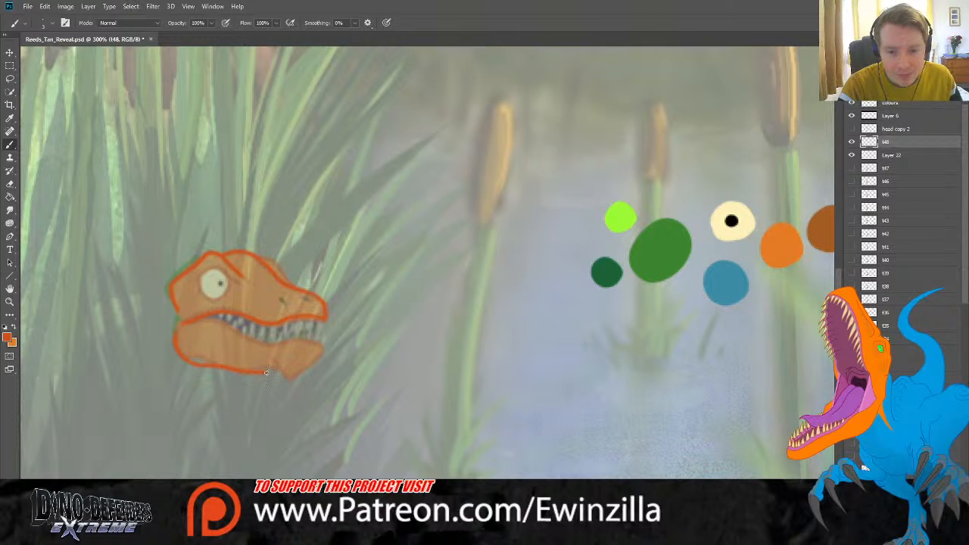
{"action": "key", "text": "ctrl+z"}
{"action": "mouse_move", "coordinate": [175, 336]}
{"action": "left_mouse_down"}
{"action": "mouse_move", "coordinate": [216, 377]}
{"action": "mouse_move", "coordinate": [272, 379]}
{"action": "mouse_move", "coordinate": [268, 369]}
{"action": "mouse_move", "coordinate": [292, 385]}
{"action": "mouse_move", "coordinate": [316, 360]}
{"action": "mouse_move", "coordinate": [186, 330]}
{"action": "left_mouse_up"}
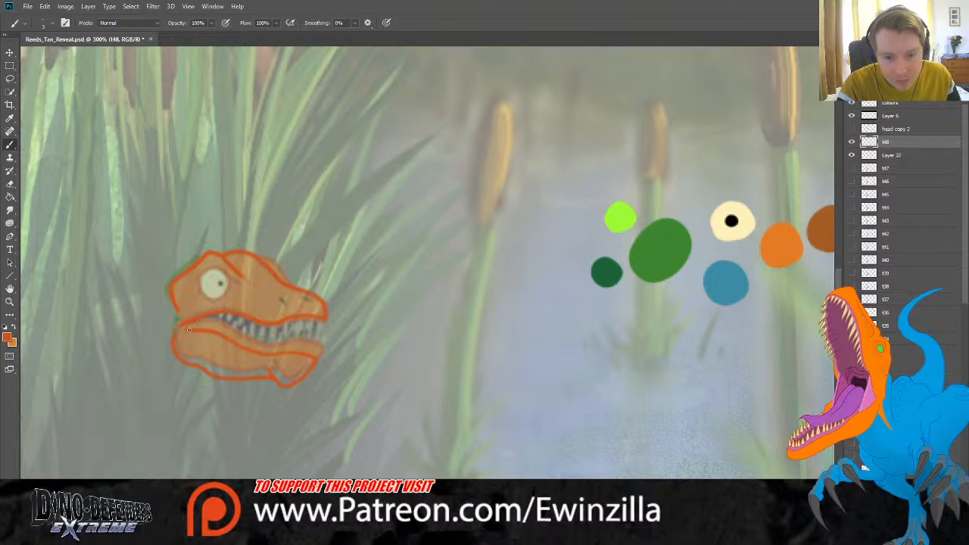
{"action": "left_click_drag", "start_coordinate": [257, 257], "coordinate": [284, 280]}
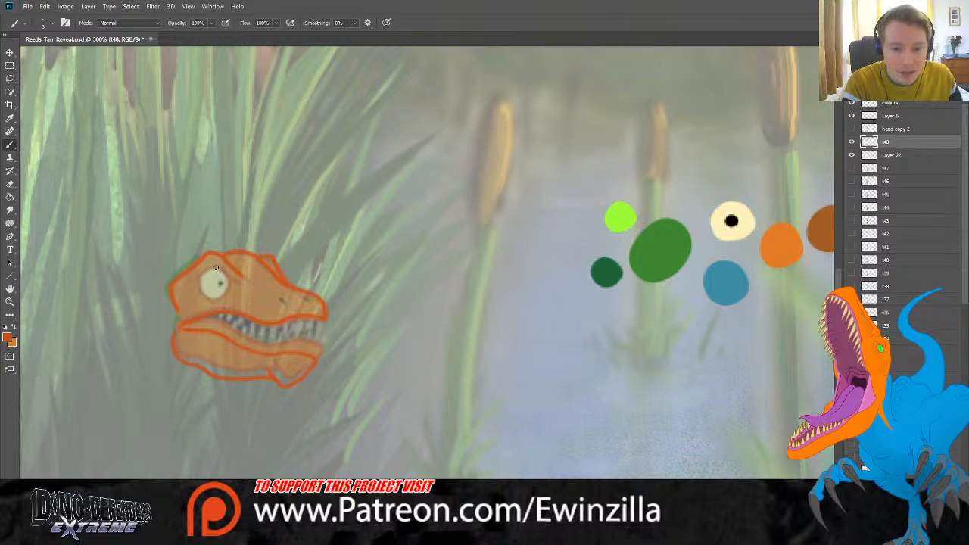
{"action": "mouse_move", "coordinate": [216, 268]}
{"action": "left_mouse_down"}
{"action": "mouse_move", "coordinate": [203, 297]}
{"action": "mouse_move", "coordinate": [221, 297]}
{"action": "mouse_move", "coordinate": [217, 266]}
{"action": "mouse_move", "coordinate": [246, 286]}
{"action": "left_mouse_up"}
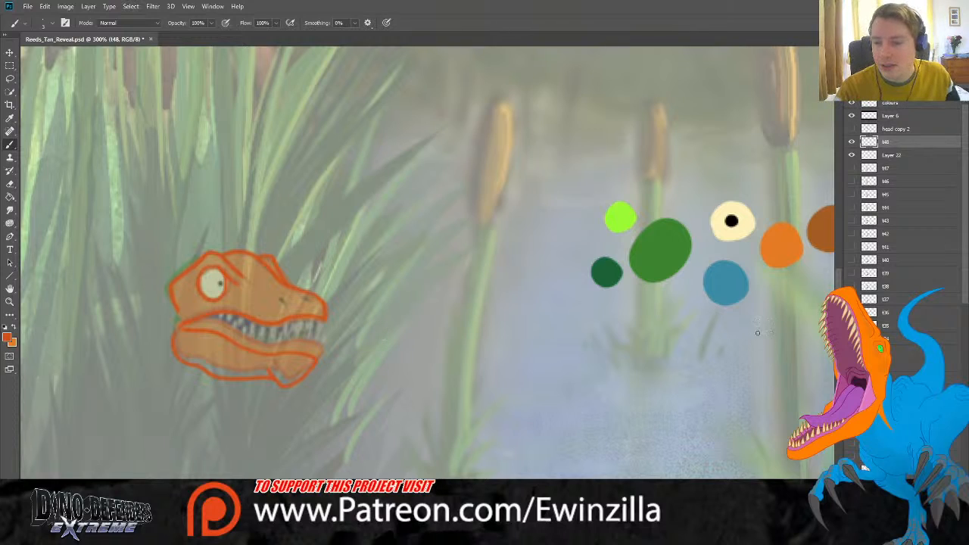
Step: Delete the copied head guide layer beneath t48
{"action": "scroll", "coordinate": [428, 263], "scroll_direction": "right", "scroll_amount": 2}
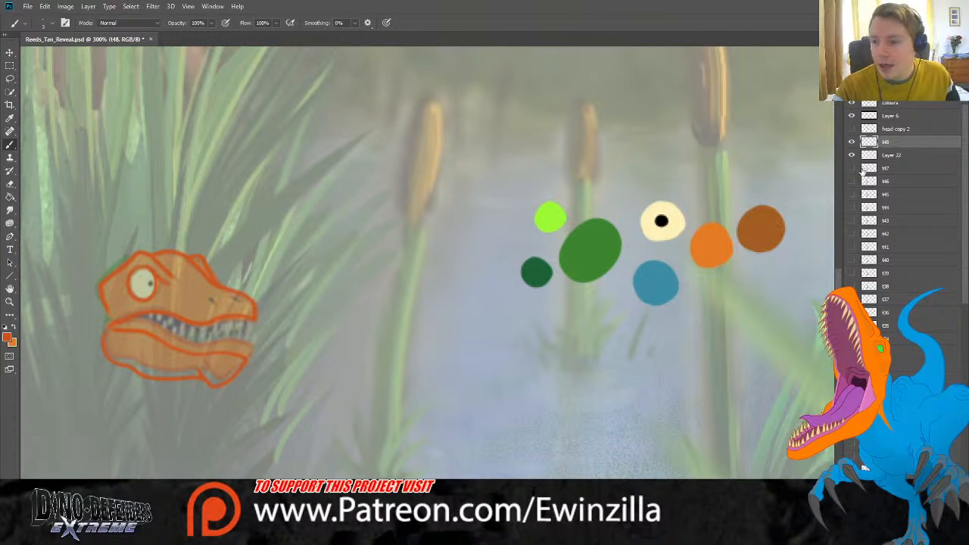
{"action": "left_click", "coordinate": [896, 157]}
{"action": "key", "text": "Delete"}
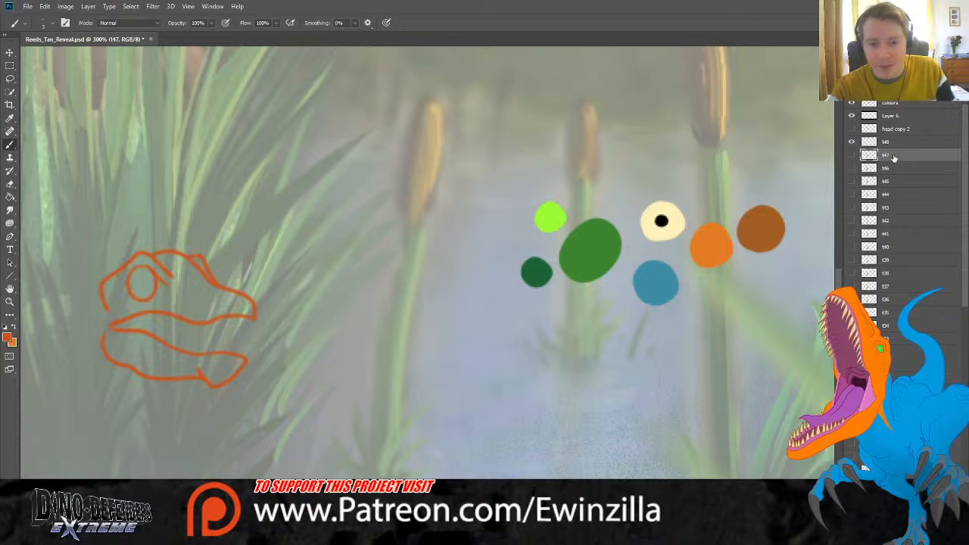
Step: Show t47 and lower its opacity so it serves as a faded reference behind the t48 outline
{"action": "left_click", "coordinate": [851, 155]}
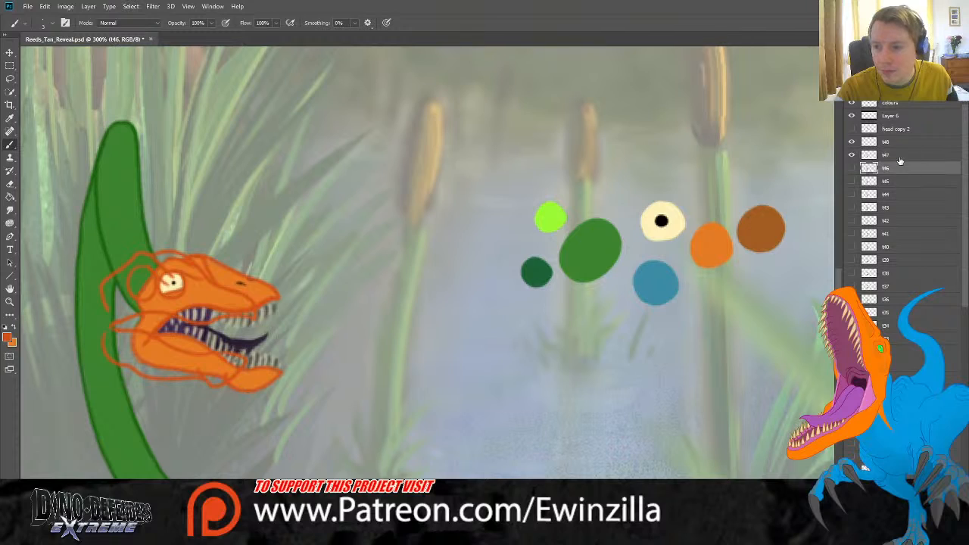
{"action": "left_click_drag", "start_coordinate": [955, 87], "coordinate": [932, 86]}
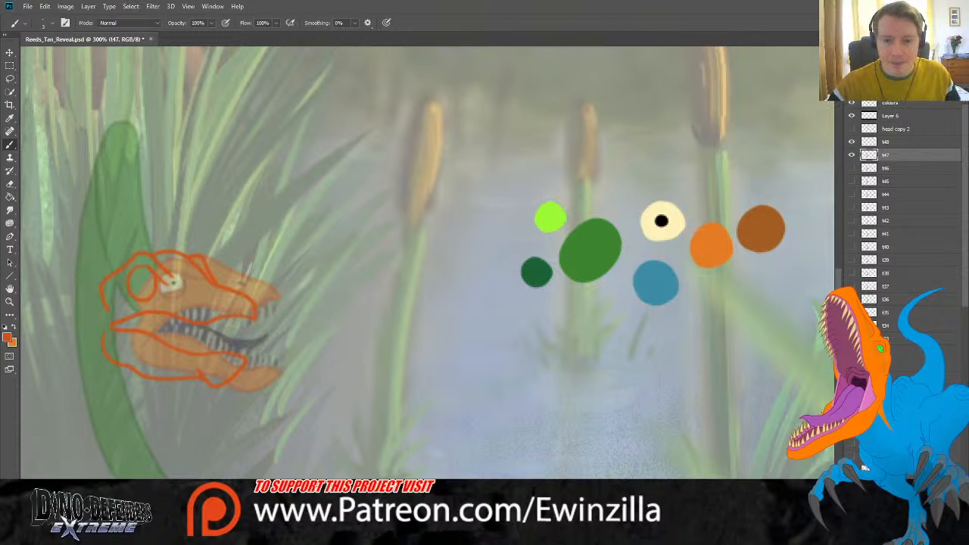
{"action": "scroll", "coordinate": [428, 262], "scroll_direction": "left", "scroll_amount": 5}
{"action": "scroll", "coordinate": [427, 263], "scroll_direction": "right", "scroll_amount": 1}
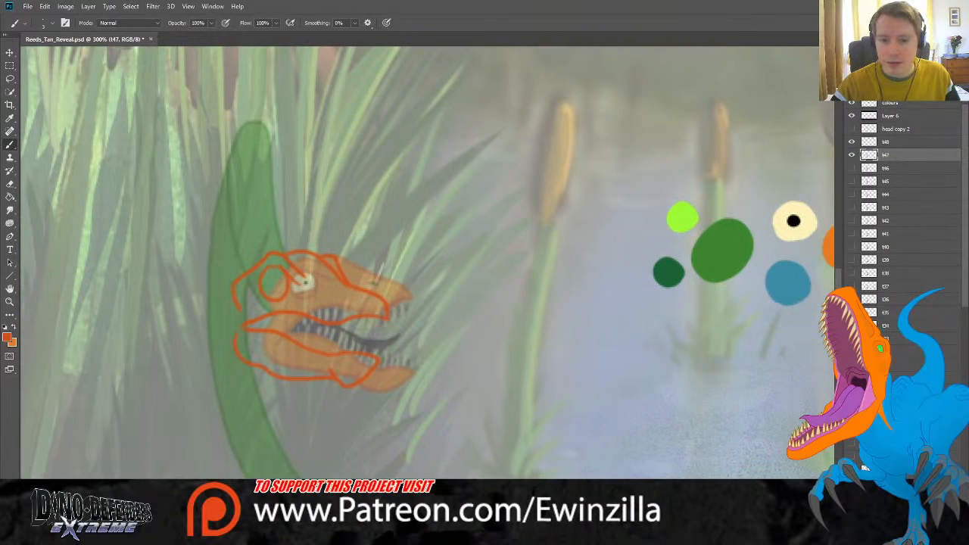
{"action": "scroll", "coordinate": [427, 262], "scroll_direction": "right", "scroll_amount": 6}
{"action": "scroll", "coordinate": [427, 263], "scroll_direction": "left", "scroll_amount": 5}
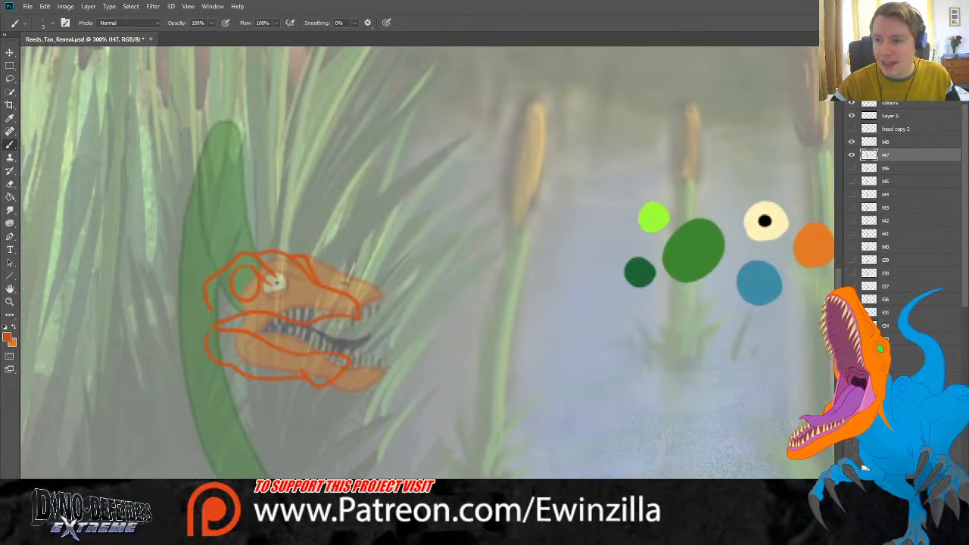
Step: Add a new layer and place it between t48 and t47
{"action": "left_click", "coordinate": [903, 143]}
{"action": "left_click", "coordinate": [852, 150]}
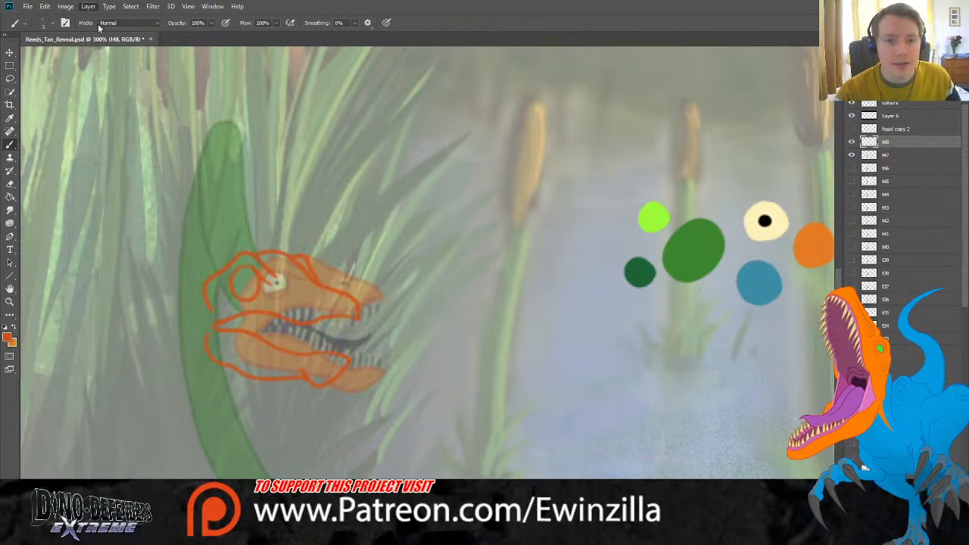
{"action": "key", "text": "ctrl+alt+shift+n"}
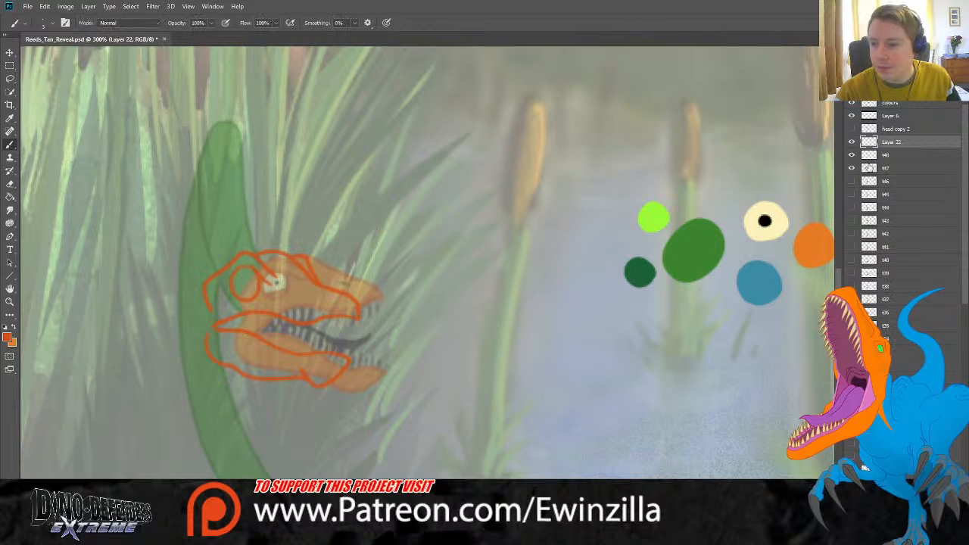
{"action": "left_click_drag", "start_coordinate": [882, 154], "coordinate": [884, 160]}
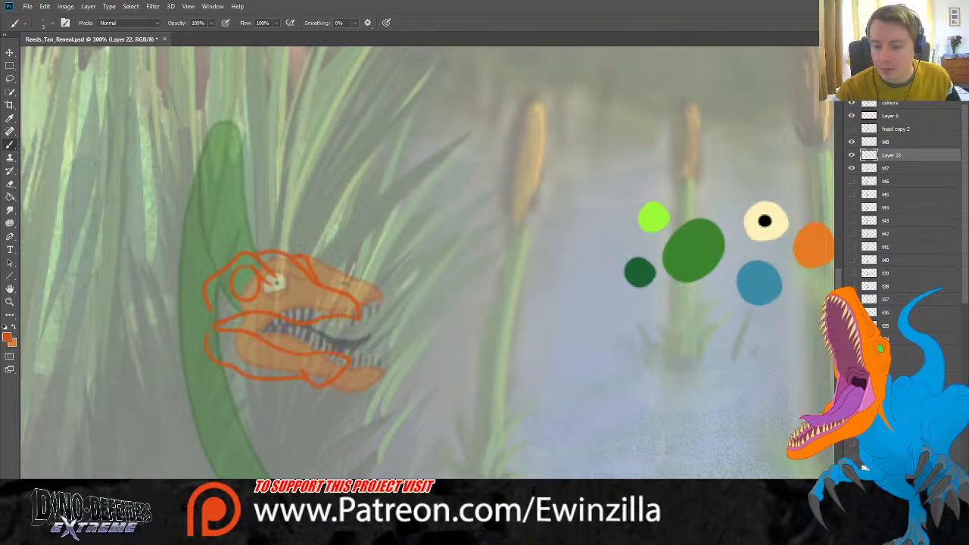
Step: Paint the head's skull and both jaws on the new layer with the palette's orange, leaving the eye unpainted
{"action": "scroll", "coordinate": [428, 262], "scroll_direction": "right", "scroll_amount": 3}
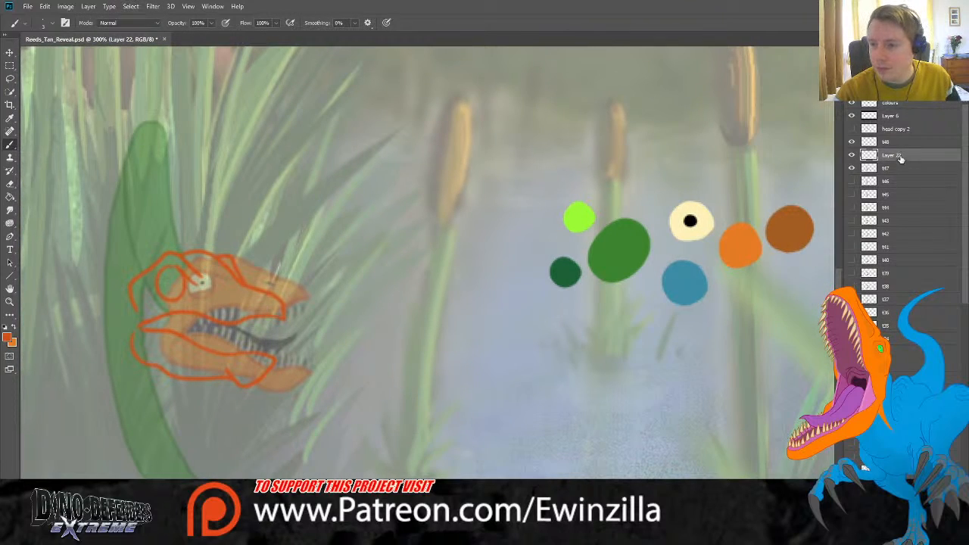
{"action": "left_click", "coordinate": [9, 119]}
{"action": "scroll", "coordinate": [508, 306], "scroll_direction": "right", "scroll_amount": 3}
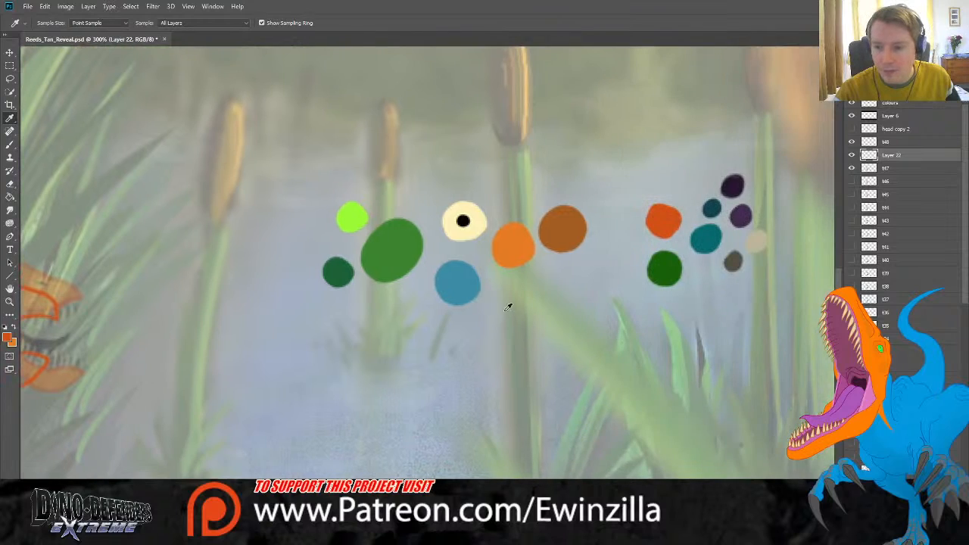
{"action": "scroll", "coordinate": [514, 305], "scroll_direction": "left", "scroll_amount": 4}
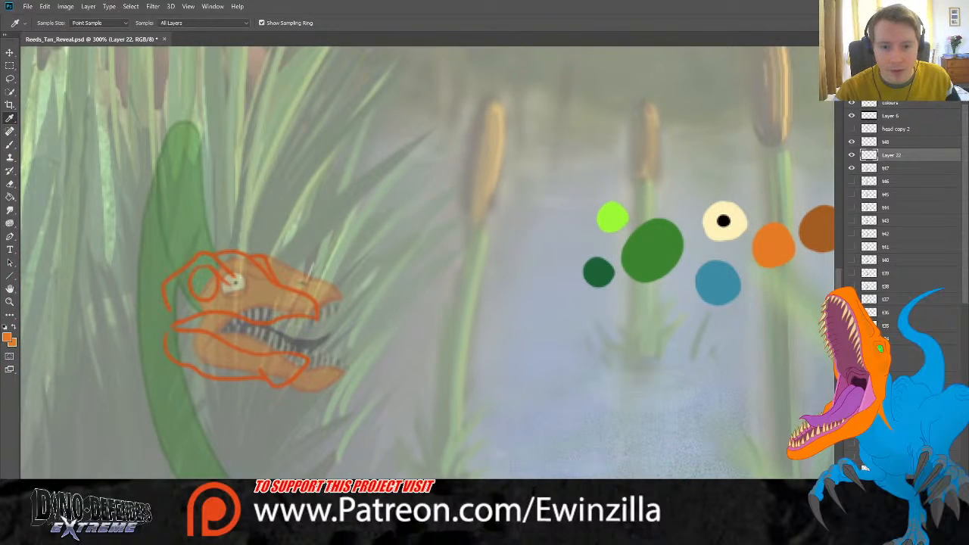
{"action": "left_click", "coordinate": [11, 146]}
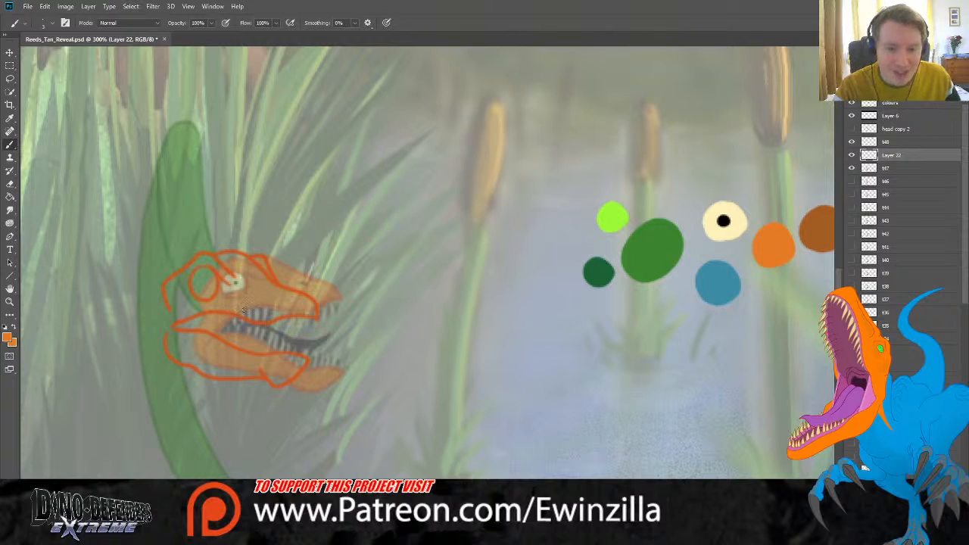
{"action": "mouse_move", "coordinate": [185, 275]}
{"action": "left_mouse_down"}
{"action": "mouse_move", "coordinate": [171, 304]}
{"action": "mouse_move", "coordinate": [166, 290]}
{"action": "left_mouse_up"}
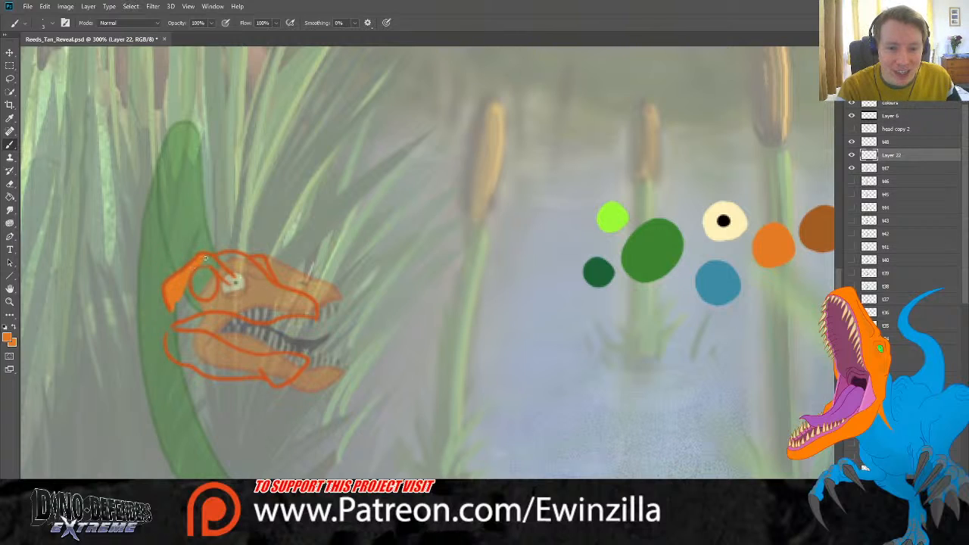
{"action": "mouse_move", "coordinate": [205, 258]}
{"action": "left_mouse_down"}
{"action": "mouse_move", "coordinate": [225, 280]}
{"action": "mouse_move", "coordinate": [220, 272]}
{"action": "left_mouse_up"}
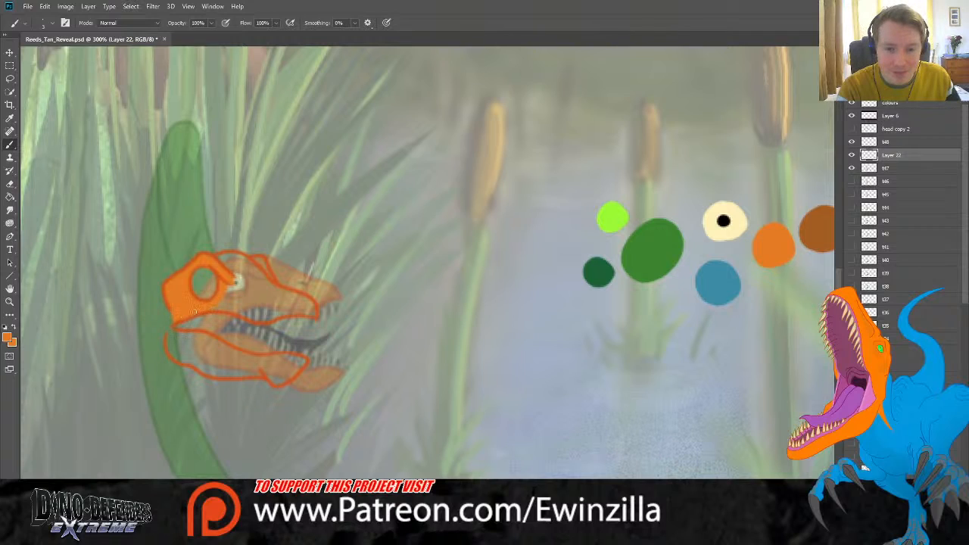
{"action": "mouse_move", "coordinate": [175, 316]}
{"action": "left_mouse_down"}
{"action": "mouse_move", "coordinate": [169, 347]}
{"action": "mouse_move", "coordinate": [184, 349]}
{"action": "left_mouse_up"}
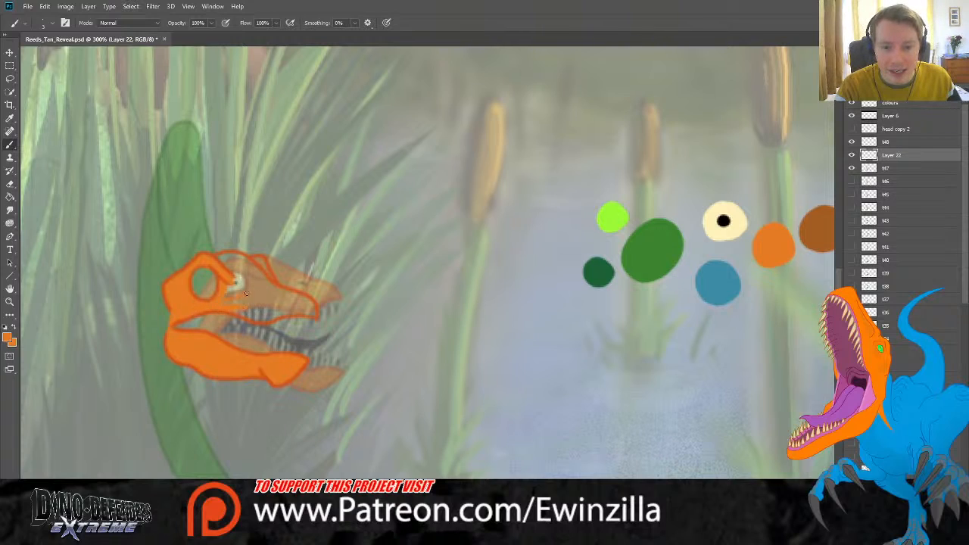
{"action": "mouse_move", "coordinate": [245, 293]}
{"action": "left_mouse_down"}
{"action": "mouse_move", "coordinate": [235, 288]}
{"action": "mouse_move", "coordinate": [245, 262]}
{"action": "left_mouse_up"}
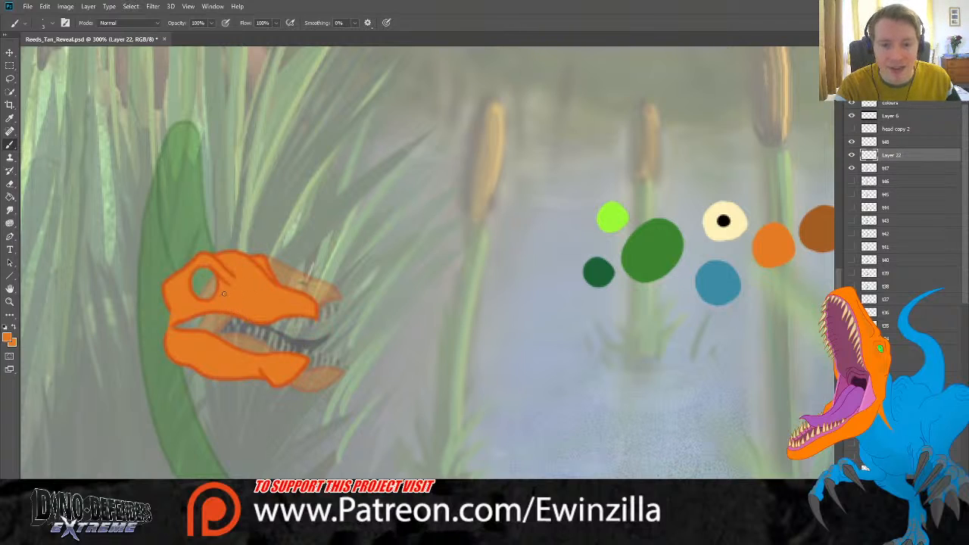
Step: Fill the head's eye with the palette's cream colour and dot a small black pupil at its centre
{"action": "key", "text": "i"}
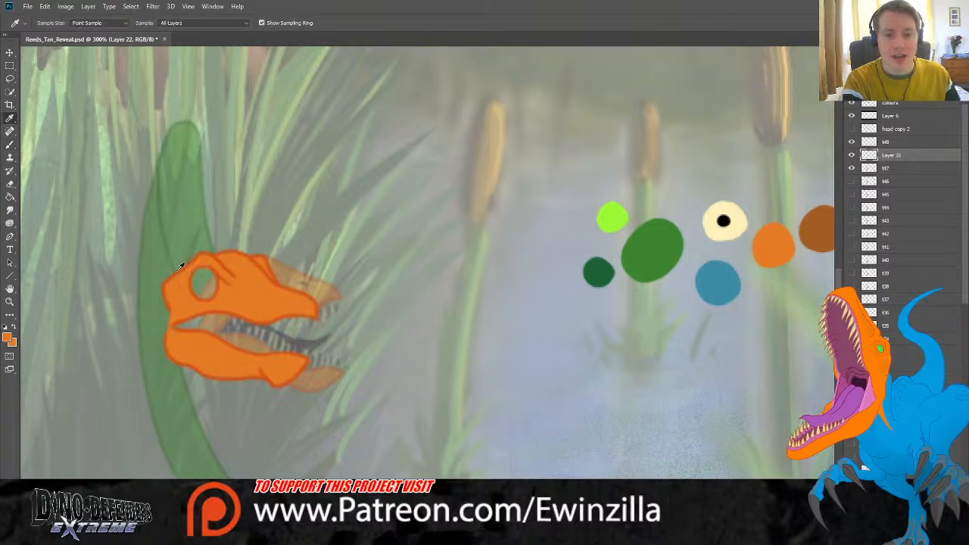
{"action": "left_click", "coordinate": [723, 232]}
{"action": "left_click", "coordinate": [10, 144]}
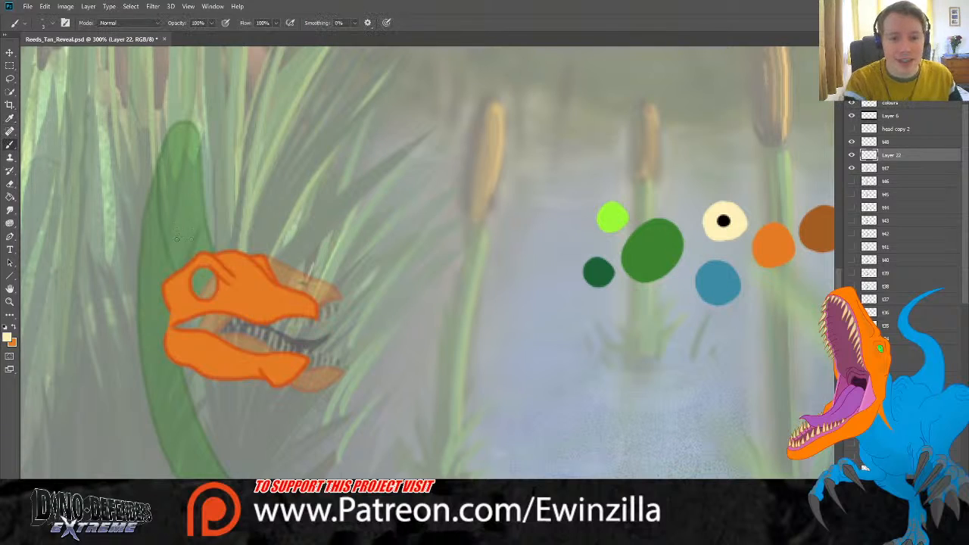
{"action": "mouse_move", "coordinate": [201, 279]}
{"action": "left_mouse_down"}
{"action": "mouse_move", "coordinate": [206, 295]}
{"action": "mouse_move", "coordinate": [209, 274]}
{"action": "mouse_move", "coordinate": [195, 275]}
{"action": "left_mouse_up"}
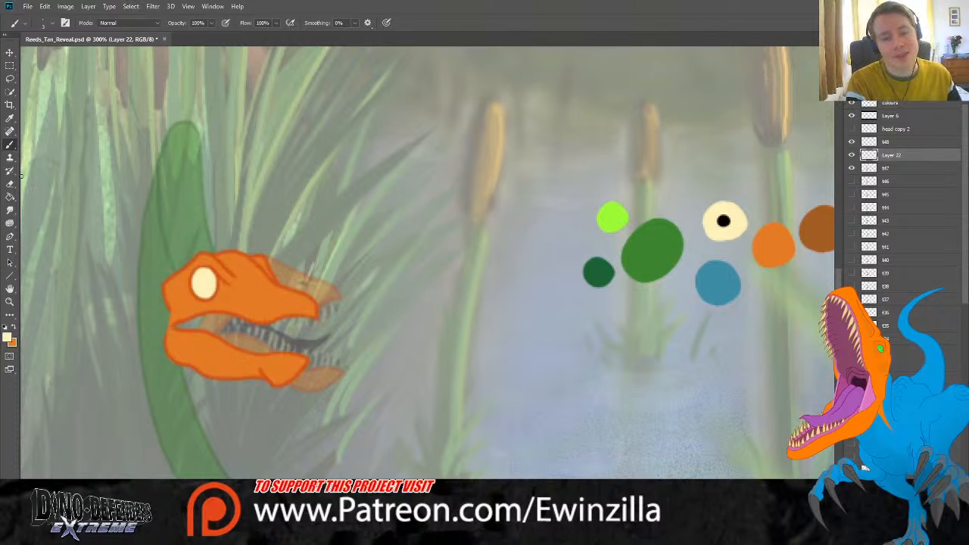
{"action": "left_click", "coordinate": [10, 118]}
{"action": "left_click", "coordinate": [724, 219]}
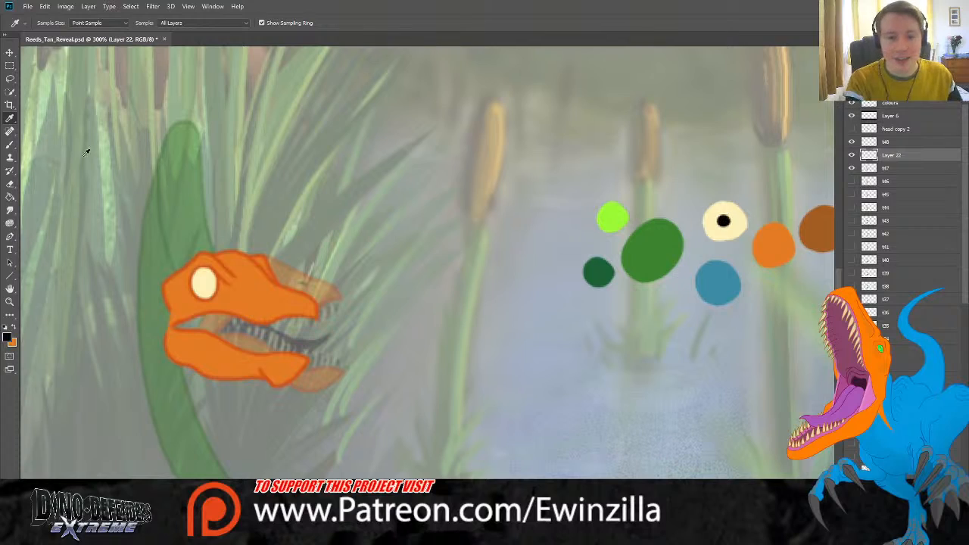
{"action": "left_click", "coordinate": [10, 144]}
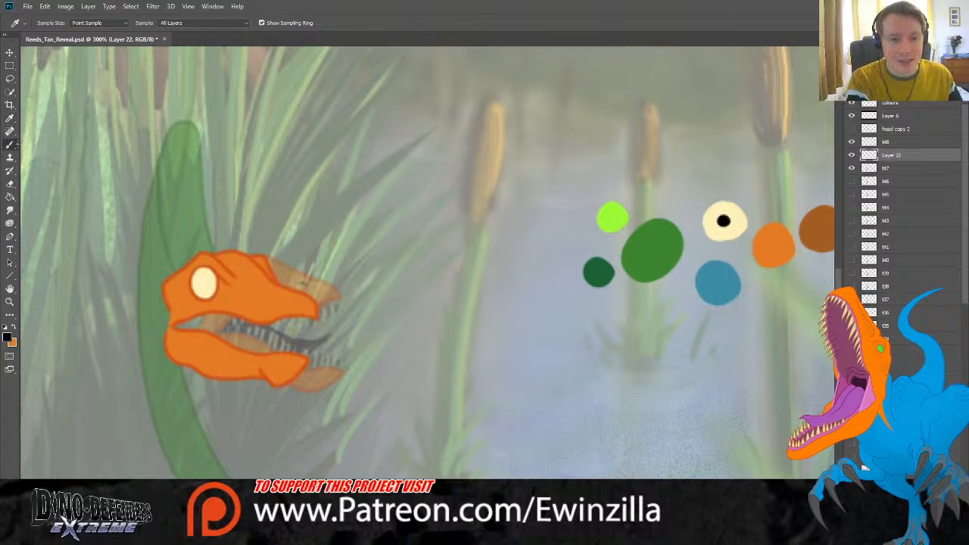
{"action": "left_click", "coordinate": [203, 282]}
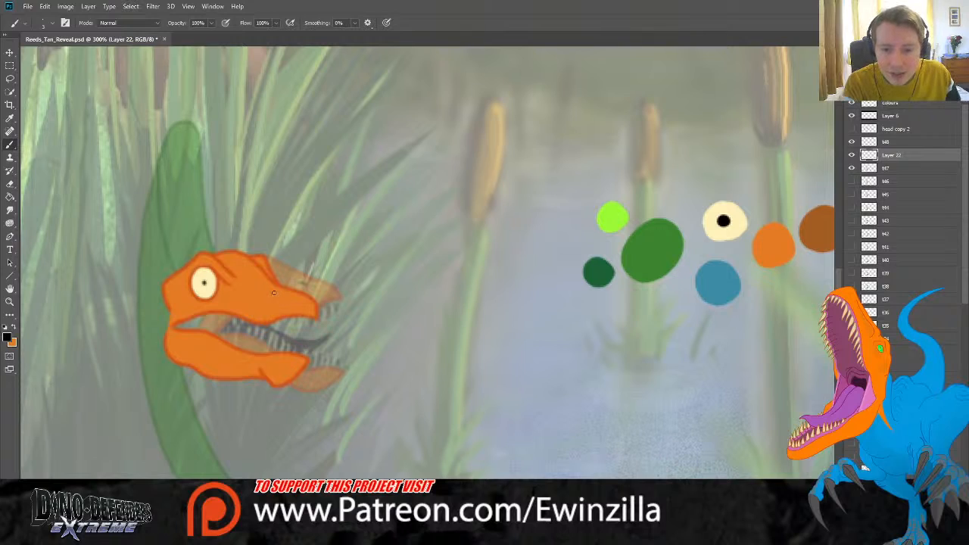
Step: Paint a small black nostril near the front of the upper snout
{"action": "mouse_move", "coordinate": [273, 292]}
{"action": "left_mouse_down"}
{"action": "mouse_move", "coordinate": [311, 304]}
{"action": "mouse_move", "coordinate": [272, 299]}
{"action": "left_mouse_up"}
{"action": "key", "text": "ctrl+alt+z"}
{"action": "key", "text": "ctrl+alt+z"}
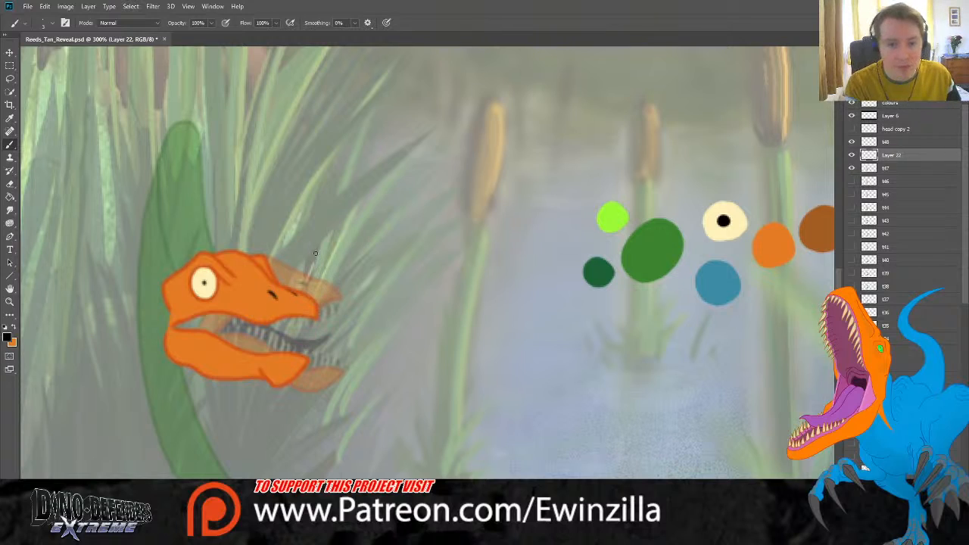
Step: Fill the back of the open mouth with the palette's dark purple and refine its edges with the Smudge tool
{"action": "left_click", "coordinate": [10, 117]}
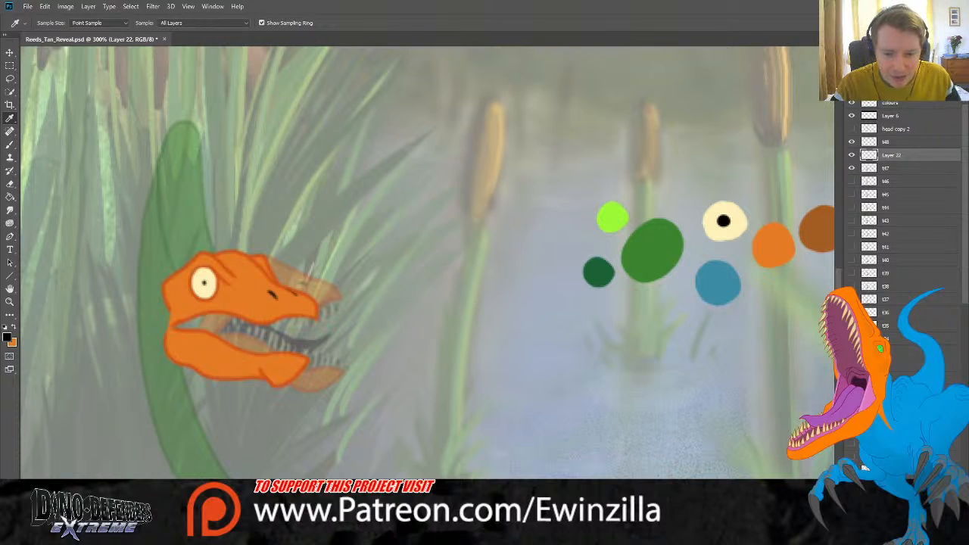
{"action": "mouse_move", "coordinate": [484, 522]}
{"action": "left_mouse_down"}
{"action": "mouse_move", "coordinate": [580, 523]}
{"action": "mouse_move", "coordinate": [467, 522]}
{"action": "left_mouse_up"}
{"action": "left_click", "coordinate": [596, 212]}
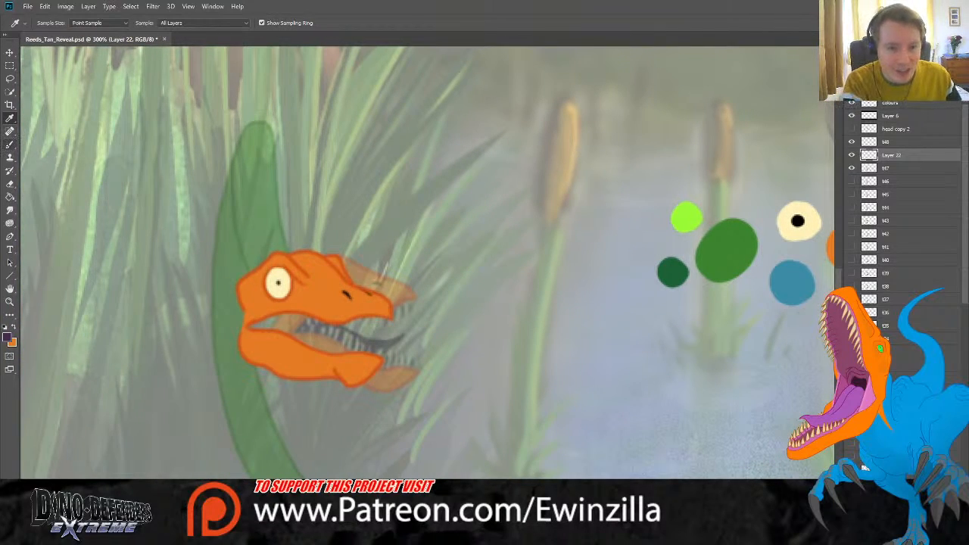
{"action": "left_click", "coordinate": [10, 143]}
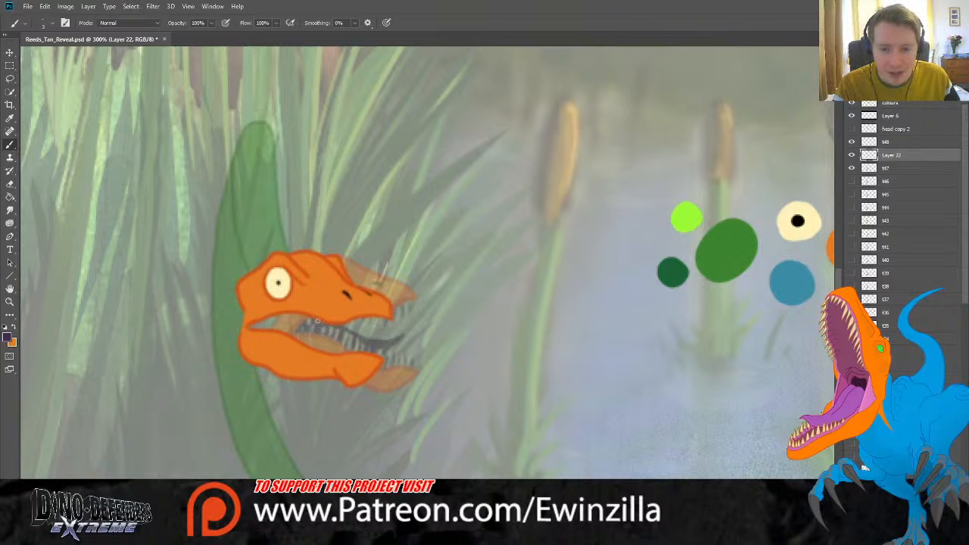
{"action": "left_click_drag", "start_coordinate": [317, 321], "coordinate": [320, 346]}
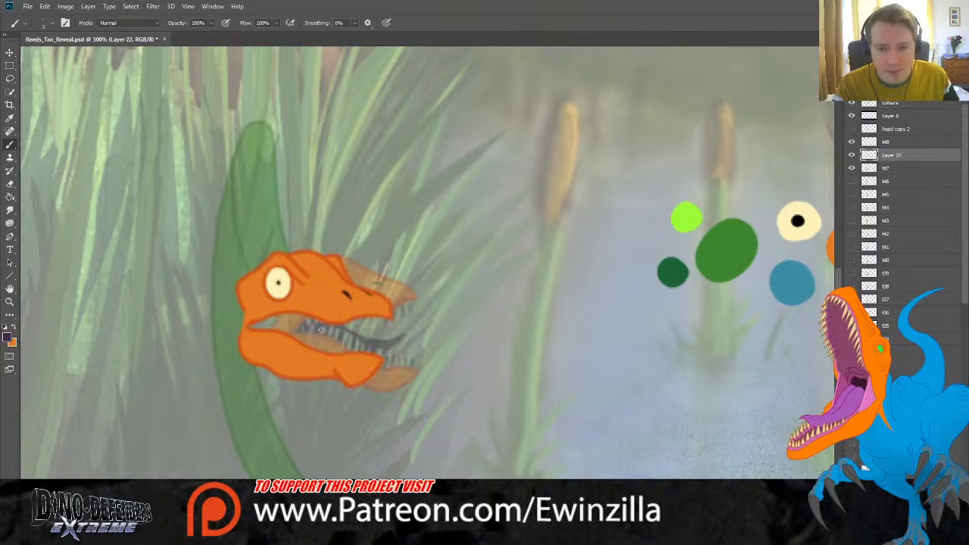
{"action": "left_click_drag", "start_coordinate": [319, 323], "coordinate": [325, 352]}
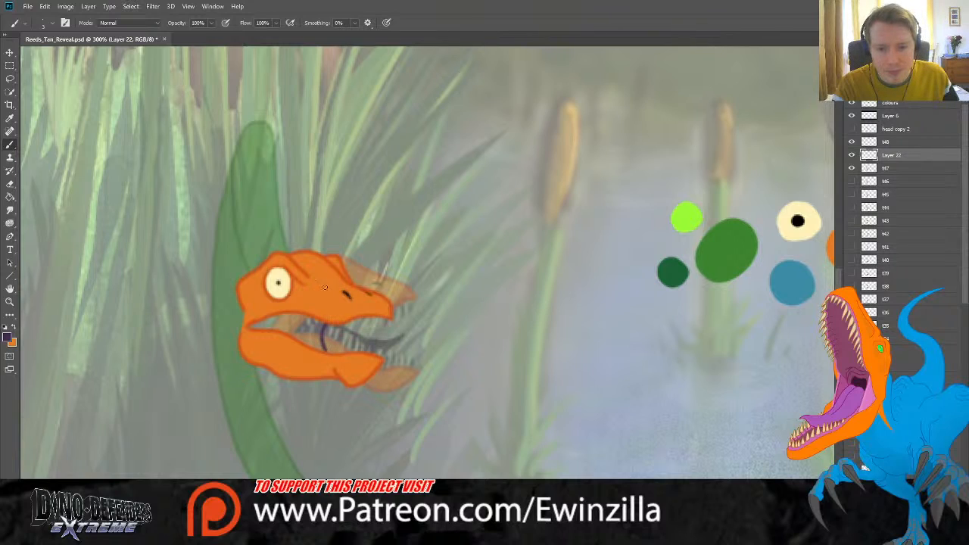
{"action": "mouse_move", "coordinate": [252, 326]}
{"action": "left_mouse_down"}
{"action": "mouse_move", "coordinate": [295, 316]}
{"action": "mouse_move", "coordinate": [321, 322]}
{"action": "mouse_move", "coordinate": [322, 350]}
{"action": "left_mouse_up"}
{"action": "mouse_move", "coordinate": [286, 334]}
{"action": "left_mouse_down"}
{"action": "mouse_move", "coordinate": [261, 327]}
{"action": "mouse_move", "coordinate": [313, 327]}
{"action": "mouse_move", "coordinate": [306, 336]}
{"action": "mouse_move", "coordinate": [317, 345]}
{"action": "mouse_move", "coordinate": [290, 333]}
{"action": "left_mouse_up"}
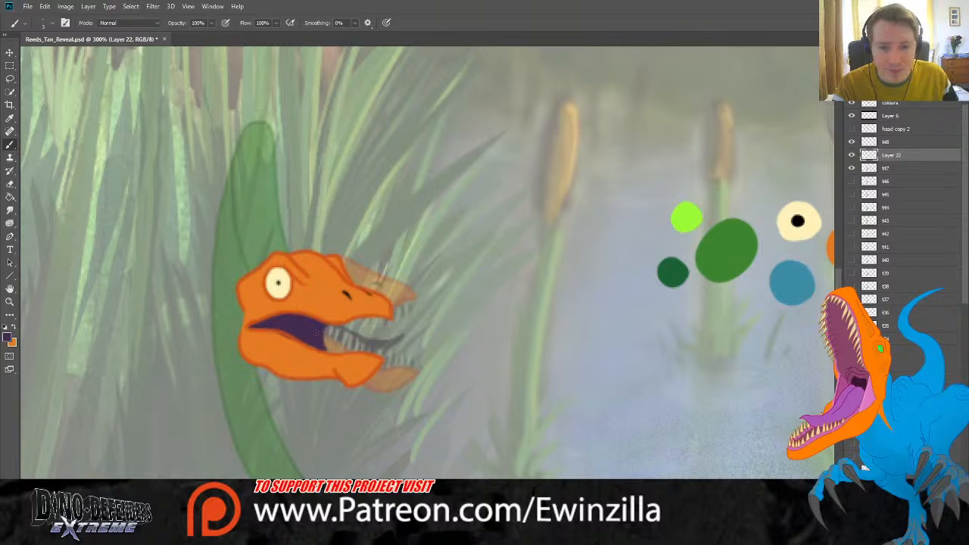
{"action": "left_click", "coordinate": [10, 210]}
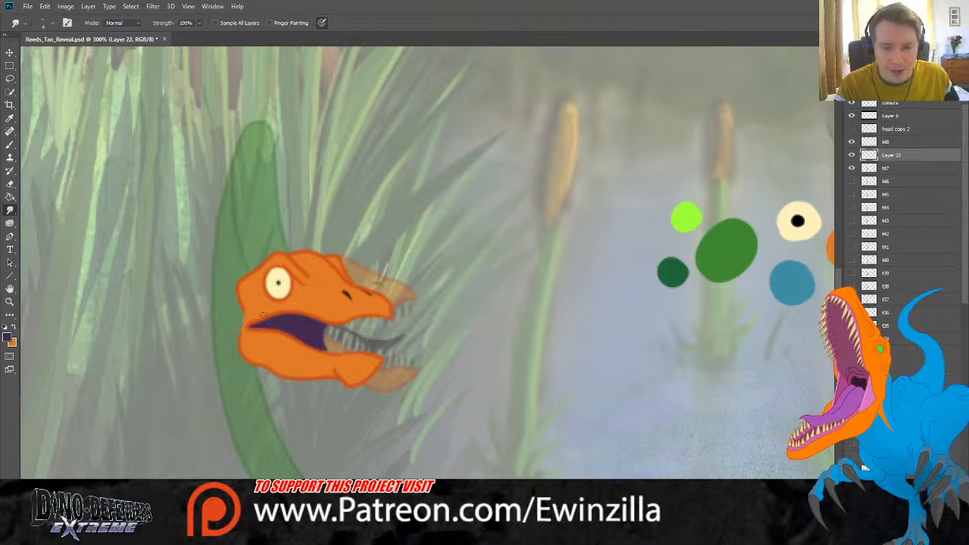
Step: Paint rows of teeth along the upper and lower jaws with the palette's pale beige and refine them with the Smudge tool
{"action": "left_click", "coordinate": [10, 118]}
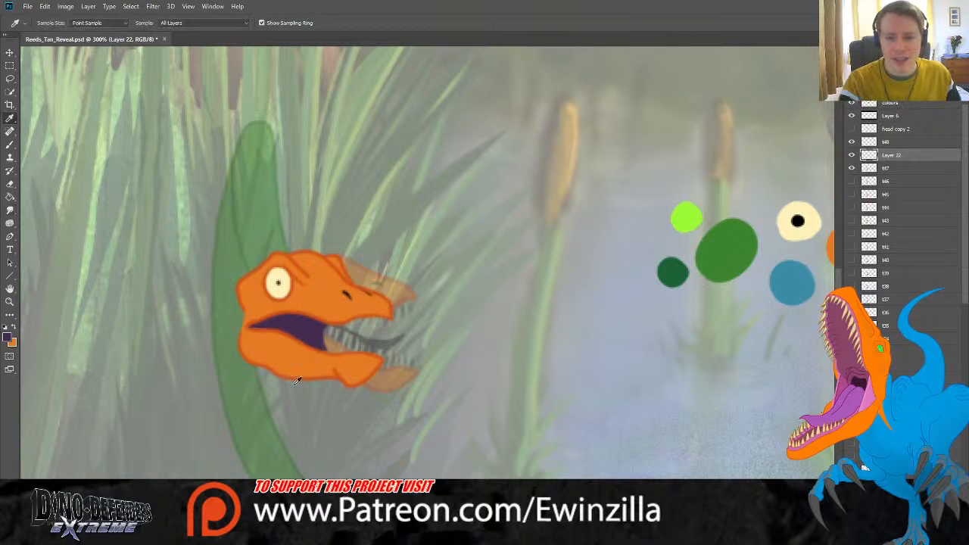
{"action": "scroll", "coordinate": [427, 261], "scroll_direction": "right", "scroll_amount": 10}
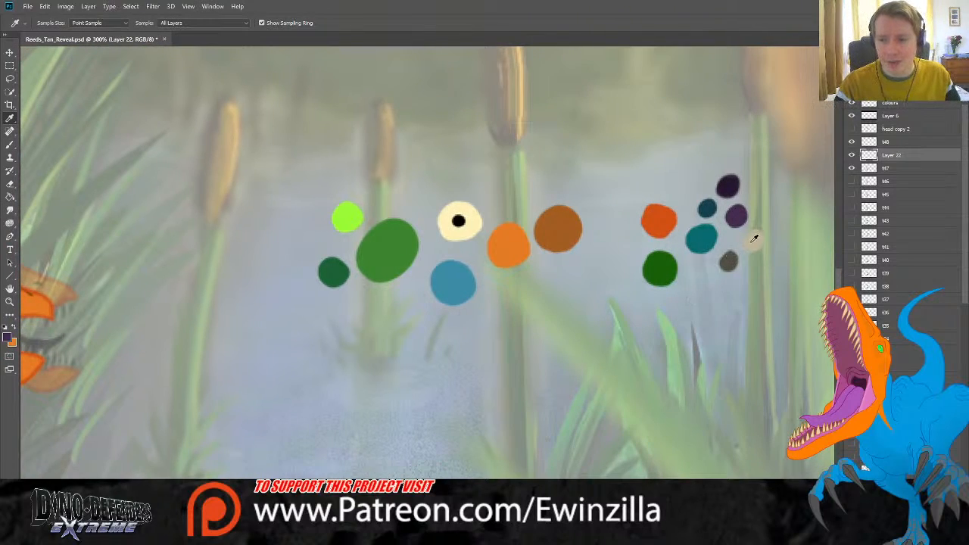
{"action": "left_click", "coordinate": [754, 238]}
{"action": "scroll", "coordinate": [428, 262], "scroll_direction": "left", "scroll_amount": 10}
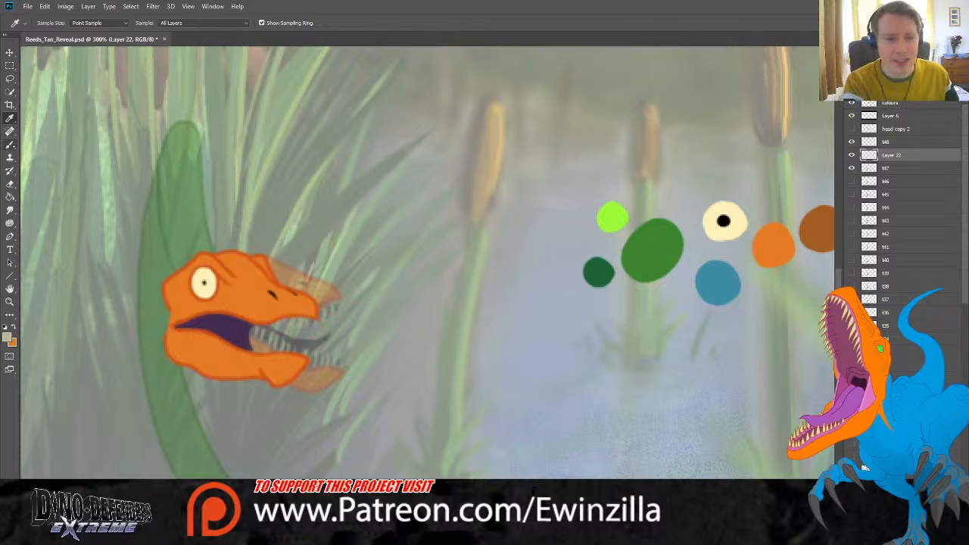
{"action": "left_click", "coordinate": [10, 143]}
{"action": "mouse_move", "coordinate": [189, 320]}
{"action": "left_mouse_down"}
{"action": "mouse_move", "coordinate": [255, 327]}
{"action": "mouse_move", "coordinate": [233, 319]}
{"action": "mouse_move", "coordinate": [224, 330]}
{"action": "mouse_move", "coordinate": [294, 338]}
{"action": "left_mouse_up"}
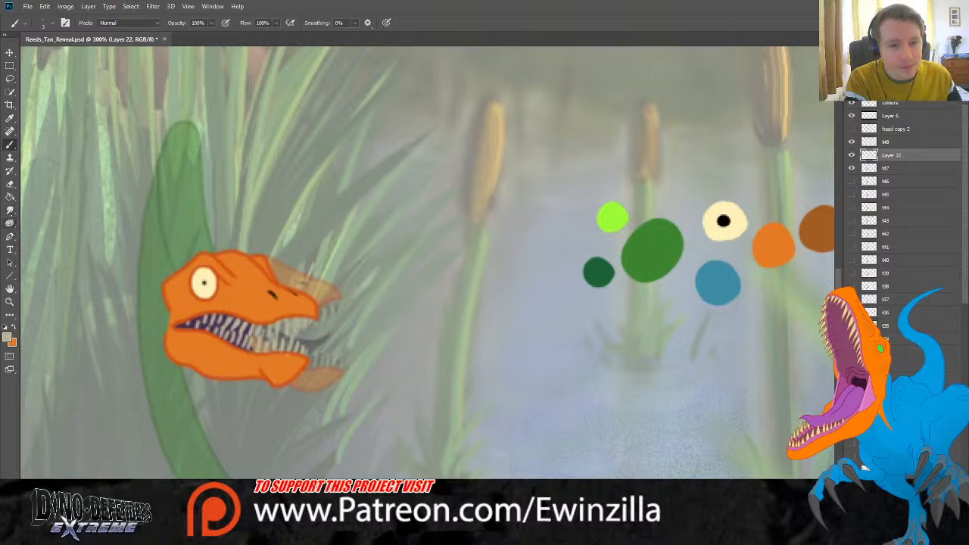
{"action": "left_click", "coordinate": [10, 210]}
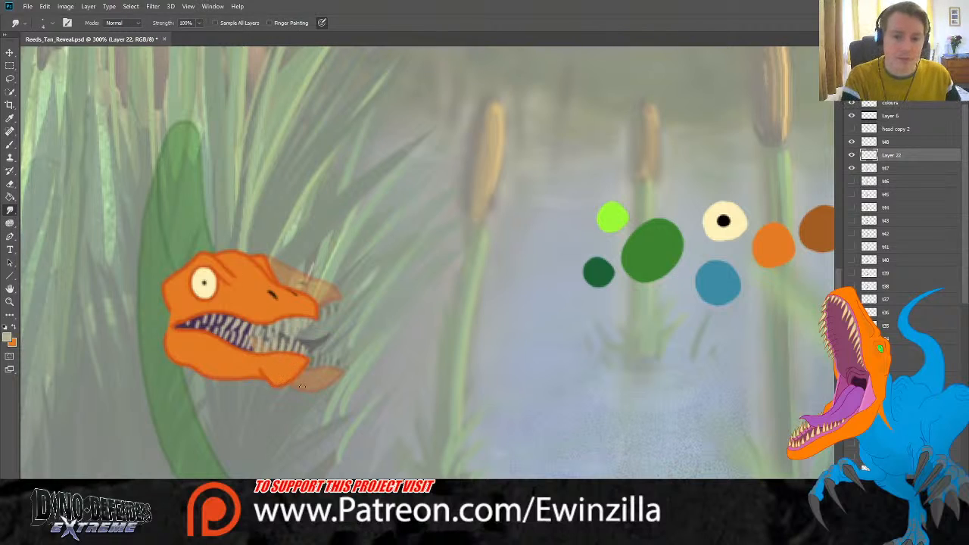
Step: Shade the teeth with the palette's dark grey and merge the colour layer with the t48 outline layer
{"action": "scroll", "coordinate": [427, 263], "scroll_direction": "right", "scroll_amount": 10}
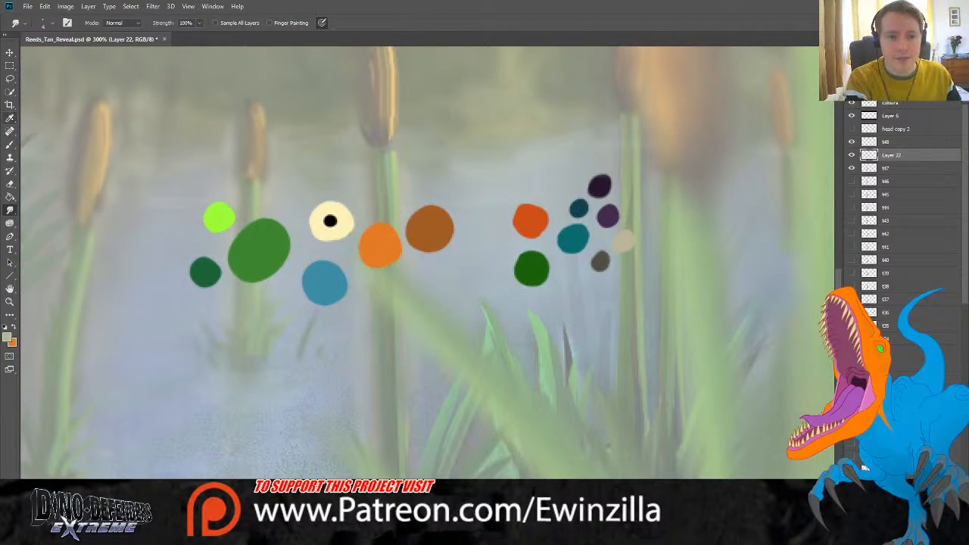
{"action": "left_click", "coordinate": [9, 118]}
{"action": "left_click", "coordinate": [599, 261]}
{"action": "scroll", "coordinate": [428, 262], "scroll_direction": "left", "scroll_amount": 12}
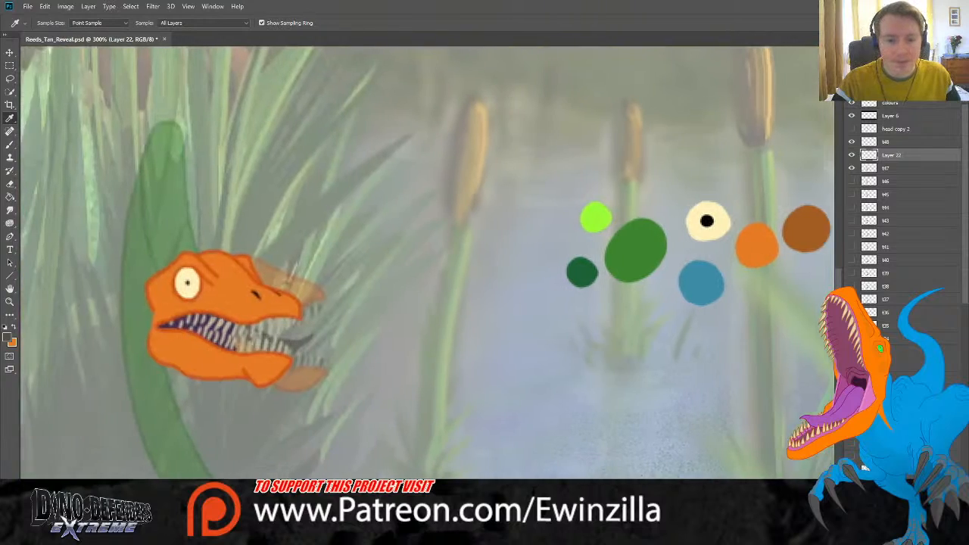
{"action": "key", "text": "b"}
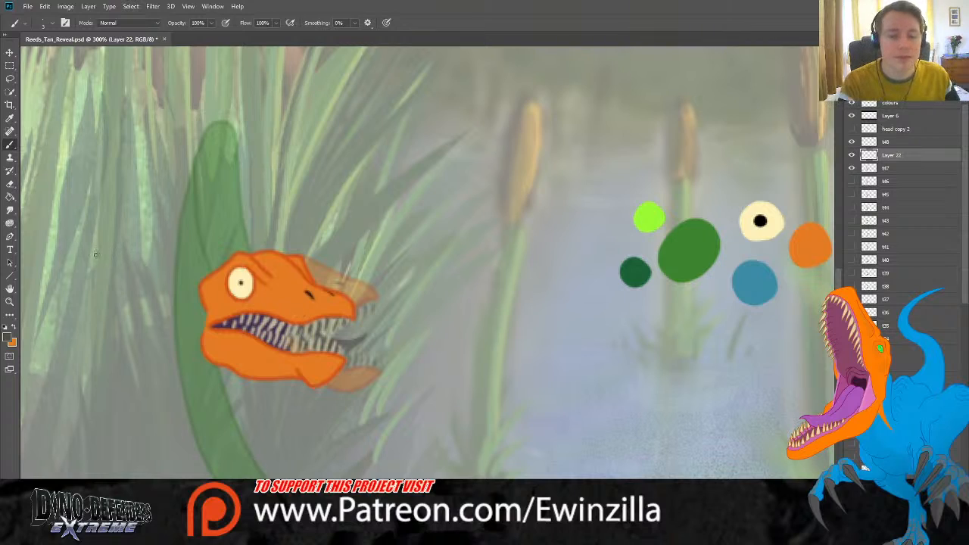
{"action": "left_click", "coordinate": [895, 143], "text": "ctrl"}
{"action": "key", "text": "ctrl+e"}
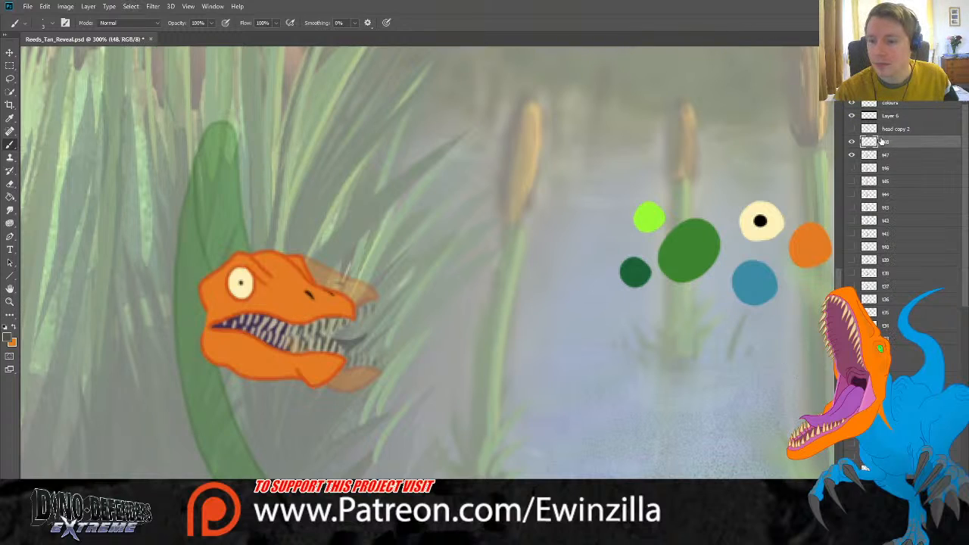
Step: Compare t48 with t47 and earlier frames t33 to t36 by showing and hiding their layers, examining the body poses
{"action": "left_click", "coordinate": [9, 302]}
{"action": "left_click", "coordinate": [284, 23]}
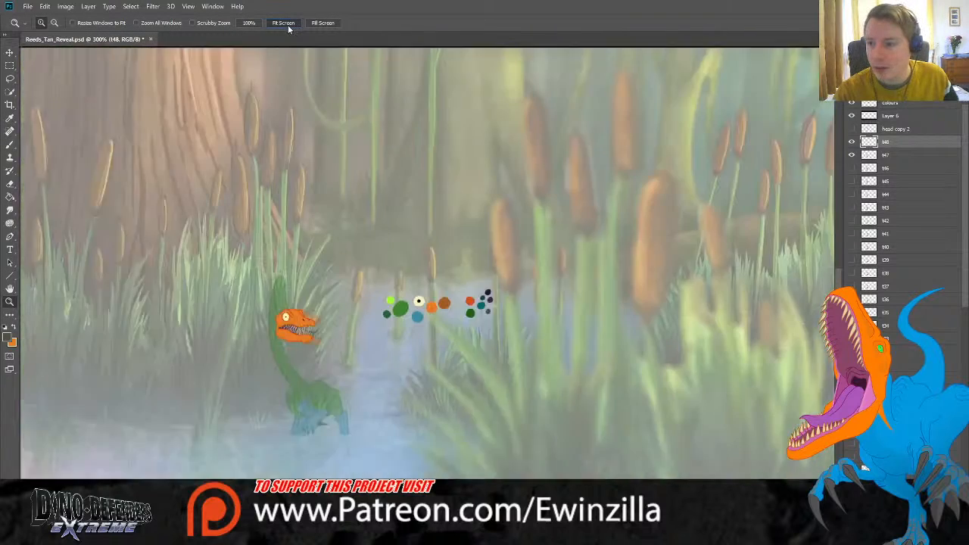
{"action": "left_click", "coordinate": [337, 378]}
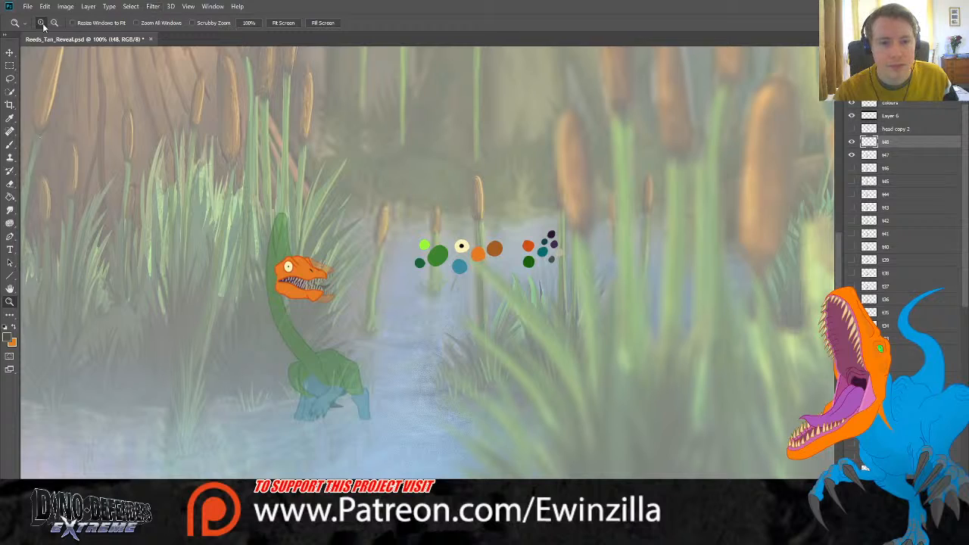
{"action": "left_click", "coordinate": [11, 119]}
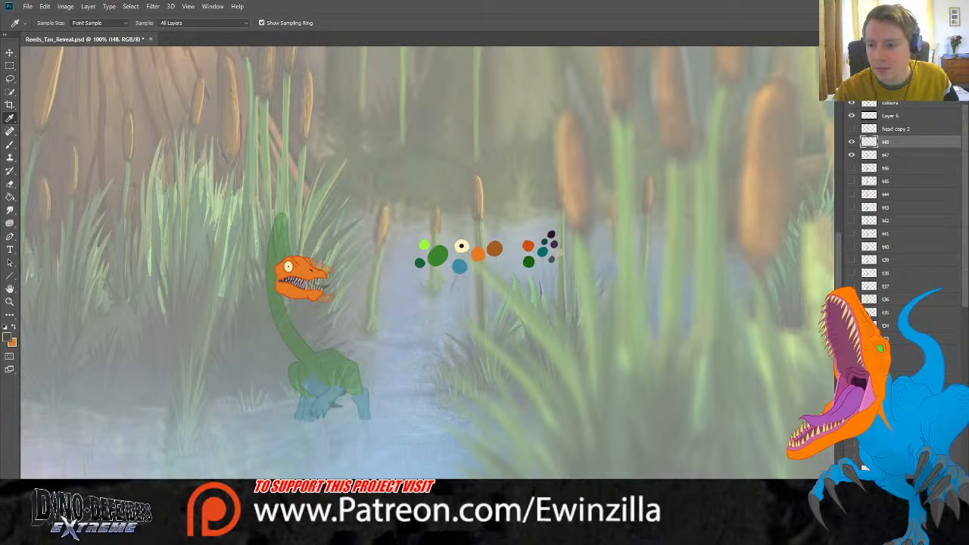
{"action": "left_click", "coordinate": [851, 155]}
{"action": "left_click", "coordinate": [851, 155]}
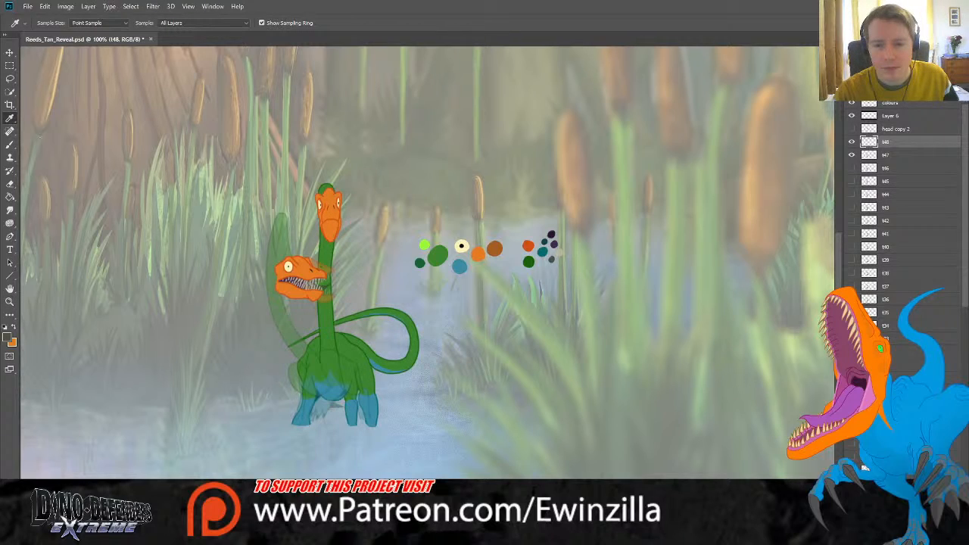
{"action": "left_click", "coordinate": [851, 338]}
{"action": "left_click", "coordinate": [851, 325]}
{"action": "left_click", "coordinate": [851, 326]}
{"action": "left_click", "coordinate": [852, 313]}
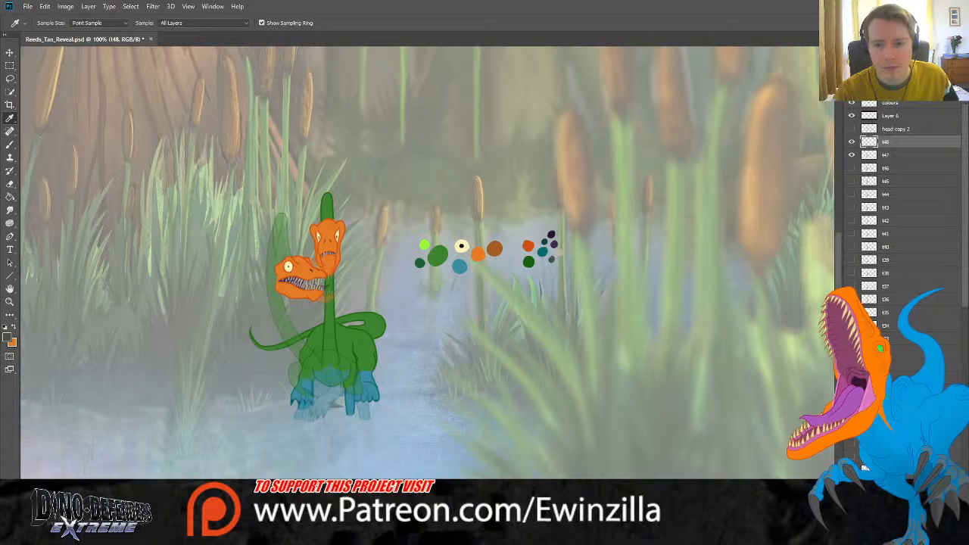
{"action": "left_click", "coordinate": [852, 312]}
{"action": "left_click", "coordinate": [851, 300]}
{"action": "left_click", "coordinate": [852, 313]}
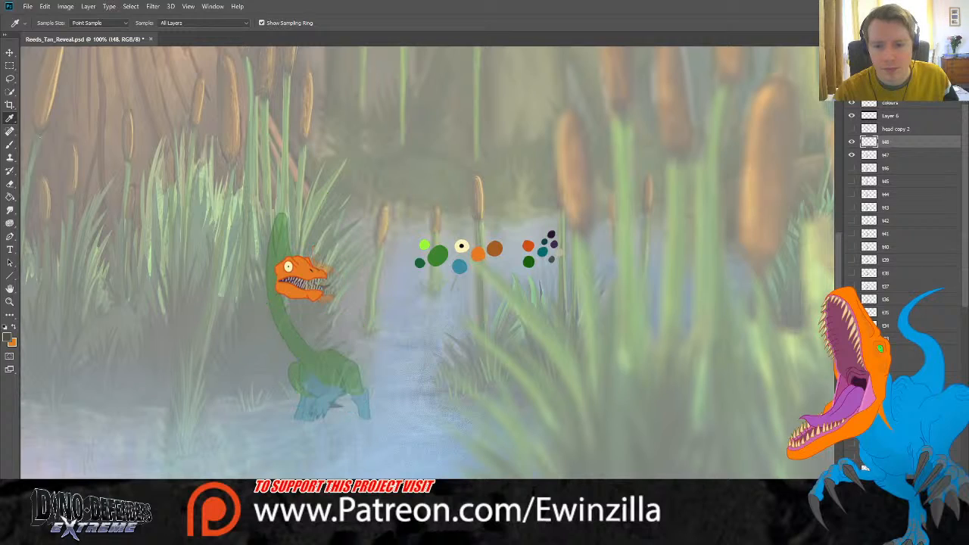
{"action": "left_click", "coordinate": [851, 300]}
{"action": "left_click", "coordinate": [851, 300]}
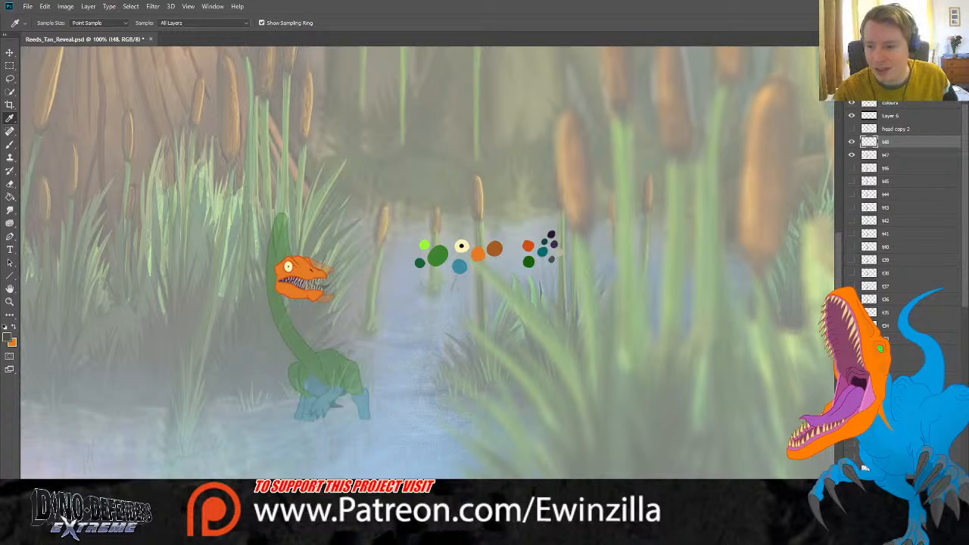
{"action": "left_click", "coordinate": [852, 299]}
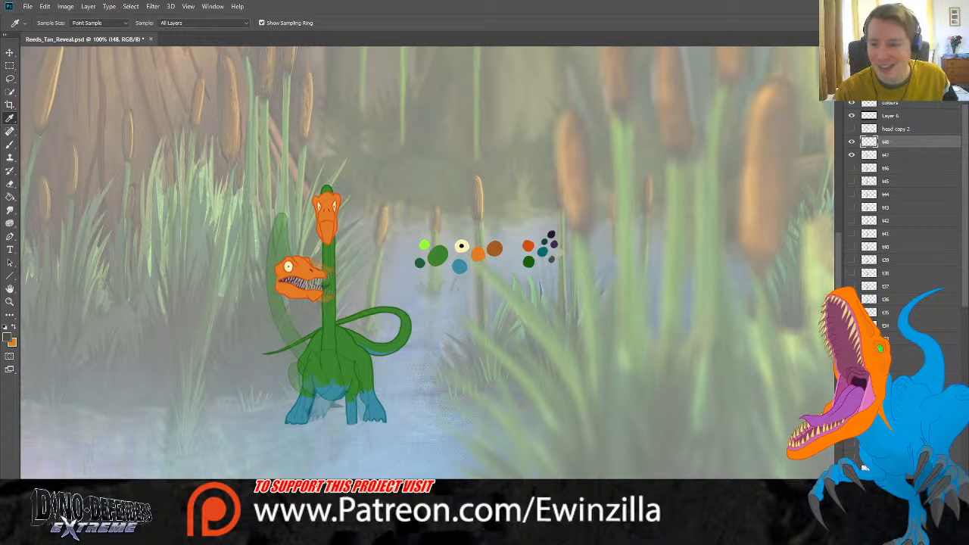
{"action": "left_click", "coordinate": [852, 299]}
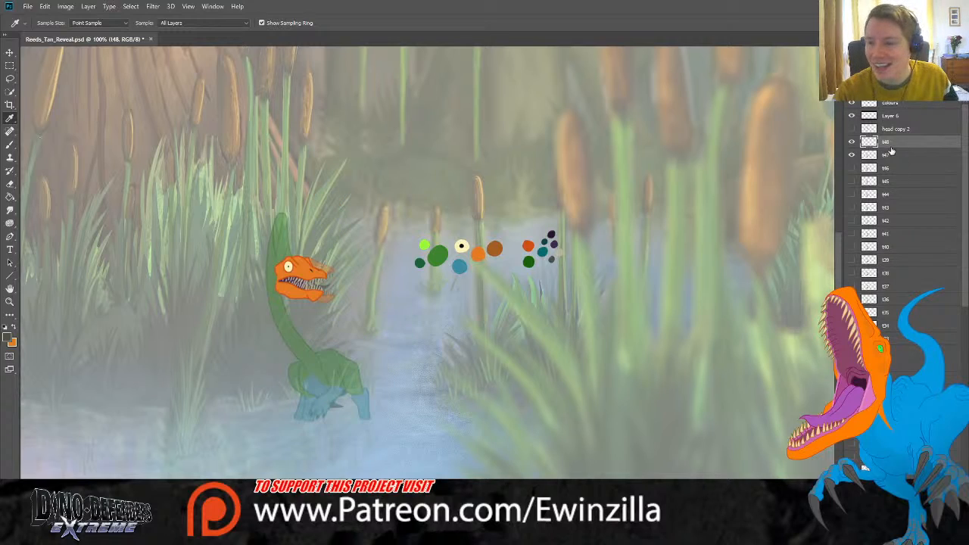
{"action": "left_click", "coordinate": [852, 142]}
{"action": "left_click", "coordinate": [851, 142]}
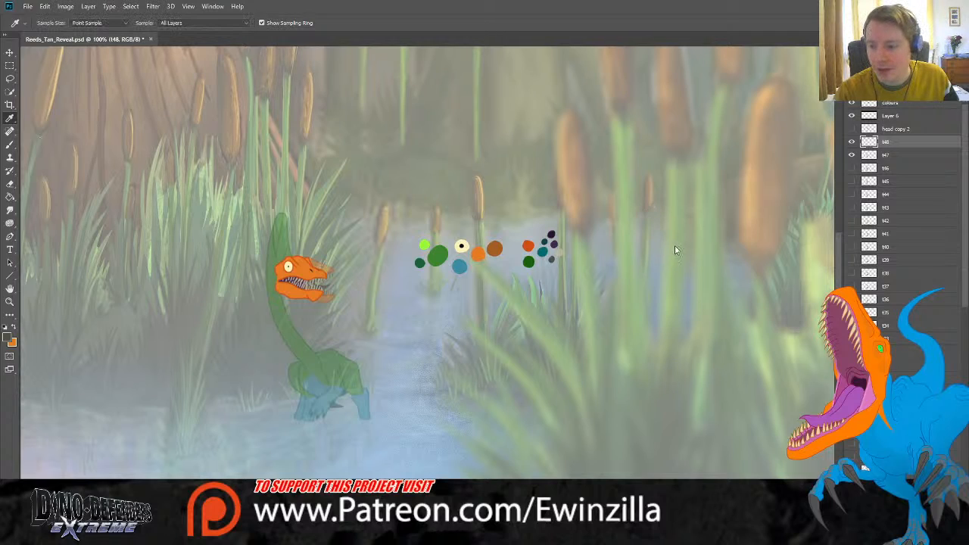
Step: Add a new layer between t48 and t47 and pick the palette's dark green for the body outline
{"action": "key", "text": "ctrl+shift+alt+n"}
{"action": "left_click_drag", "start_coordinate": [897, 144], "coordinate": [898, 162]}
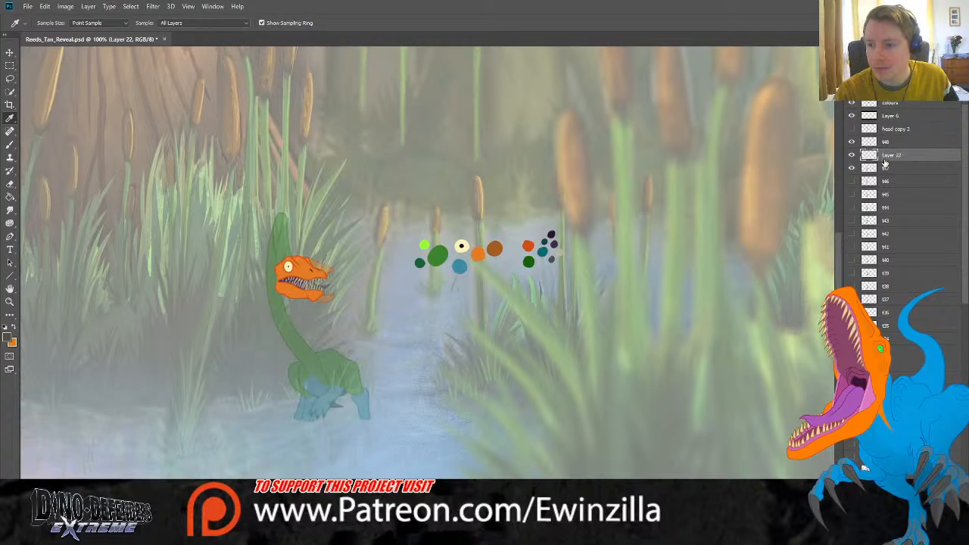
{"action": "left_click", "coordinate": [530, 261]}
{"action": "left_click", "coordinate": [10, 304]}
{"action": "left_click", "coordinate": [326, 414]}
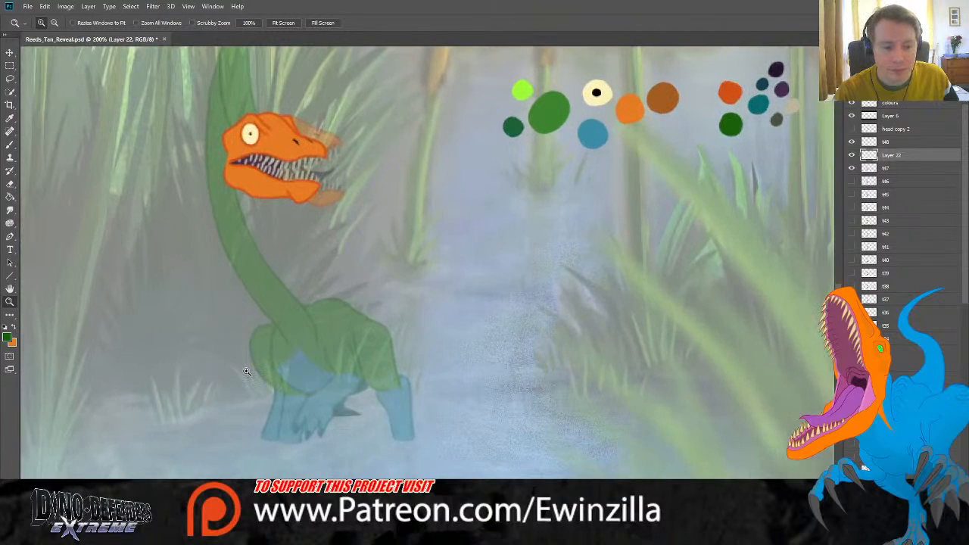
Step: Outline the upper neck loop rising behind the orange head with the Brush tool, redrawing the stroke until the curve is clean
{"action": "scroll", "coordinate": [235, 345], "scroll_direction": "up", "scroll_amount": 2}
{"action": "scroll", "coordinate": [235, 345], "scroll_direction": "up", "scroll_amount": 1}
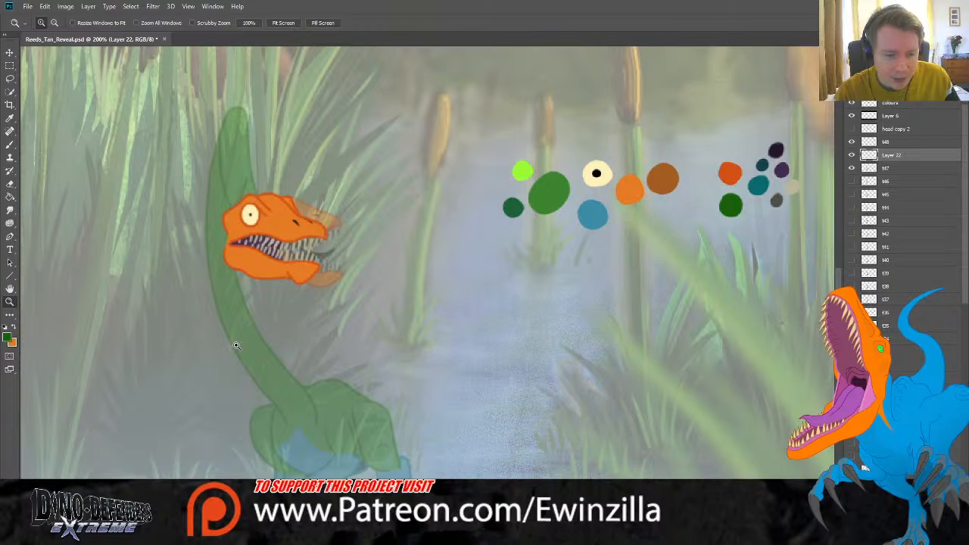
{"action": "left_click", "coordinate": [9, 144]}
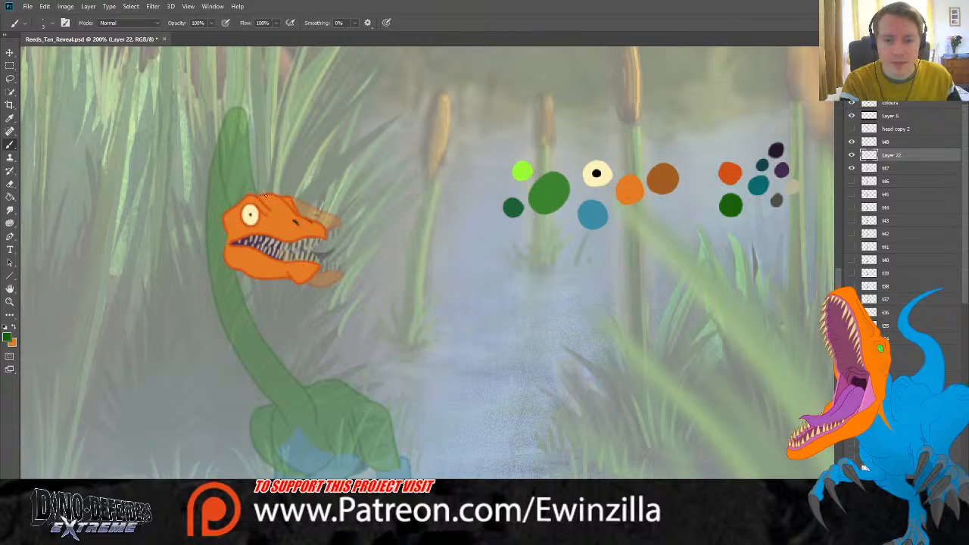
{"action": "mouse_move", "coordinate": [261, 193]}
{"action": "left_mouse_down"}
{"action": "mouse_move", "coordinate": [240, 167]}
{"action": "mouse_move", "coordinate": [247, 112]}
{"action": "mouse_move", "coordinate": [226, 114]}
{"action": "left_mouse_up"}
{"action": "key", "text": "a"}
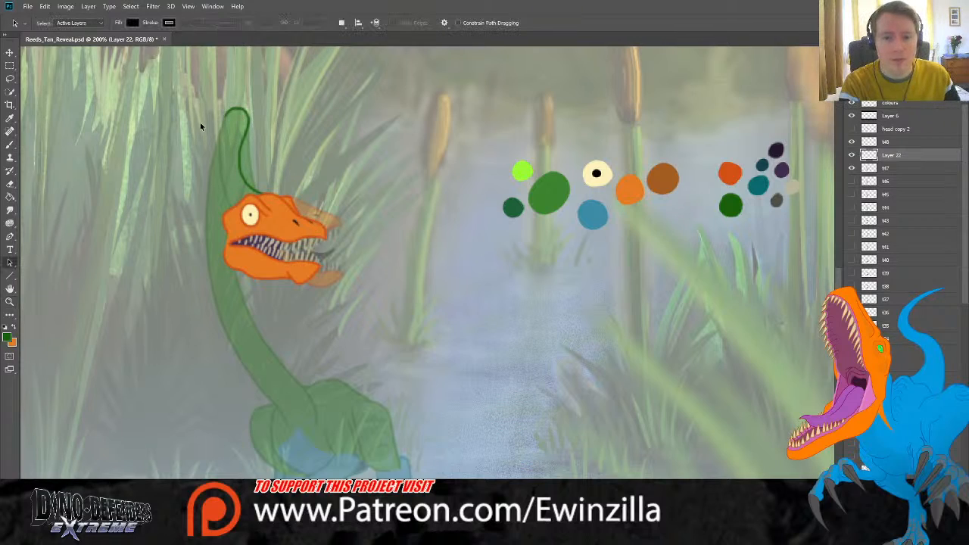
{"action": "left_click", "coordinate": [10, 144]}
{"action": "key", "text": "ctrl+z"}
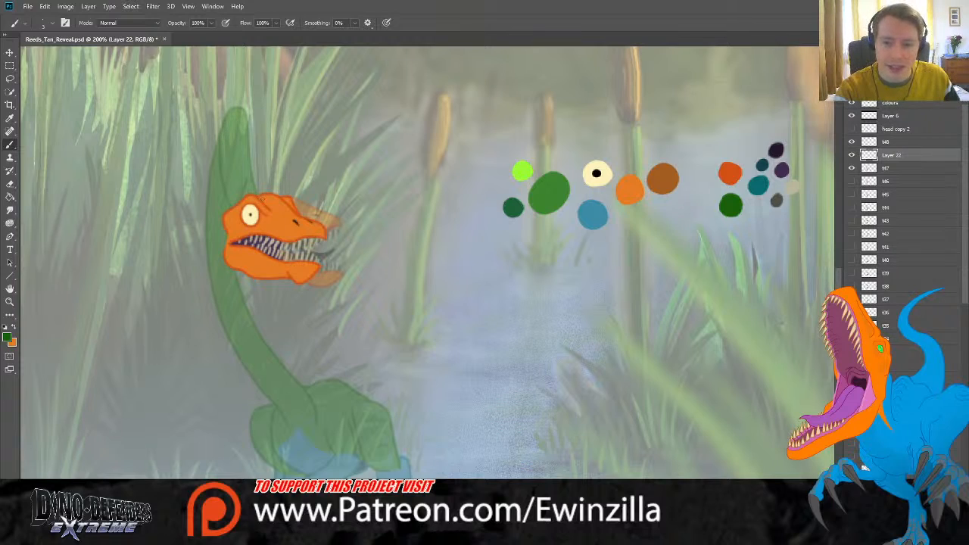
{"action": "mouse_move", "coordinate": [262, 198]}
{"action": "left_mouse_down"}
{"action": "mouse_move", "coordinate": [241, 172]}
{"action": "mouse_move", "coordinate": [241, 110]}
{"action": "mouse_move", "coordinate": [232, 108]}
{"action": "mouse_move", "coordinate": [220, 115]}
{"action": "mouse_move", "coordinate": [211, 159]}
{"action": "mouse_move", "coordinate": [209, 295]}
{"action": "mouse_move", "coordinate": [264, 400]}
{"action": "left_mouse_up"}
{"action": "key", "text": "ctrl+z"}
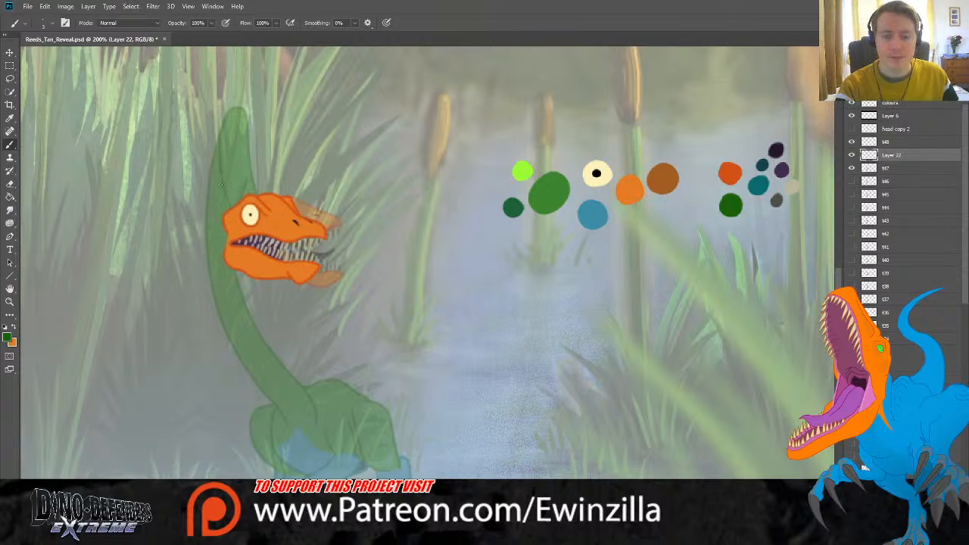
{"action": "mouse_move", "coordinate": [265, 196]}
{"action": "left_mouse_down"}
{"action": "mouse_move", "coordinate": [247, 182]}
{"action": "mouse_move", "coordinate": [247, 109]}
{"action": "mouse_move", "coordinate": [219, 114]}
{"action": "mouse_move", "coordinate": [212, 215]}
{"action": "mouse_move", "coordinate": [227, 233]}
{"action": "left_mouse_up"}
{"action": "key", "text": "ctrl+z"}
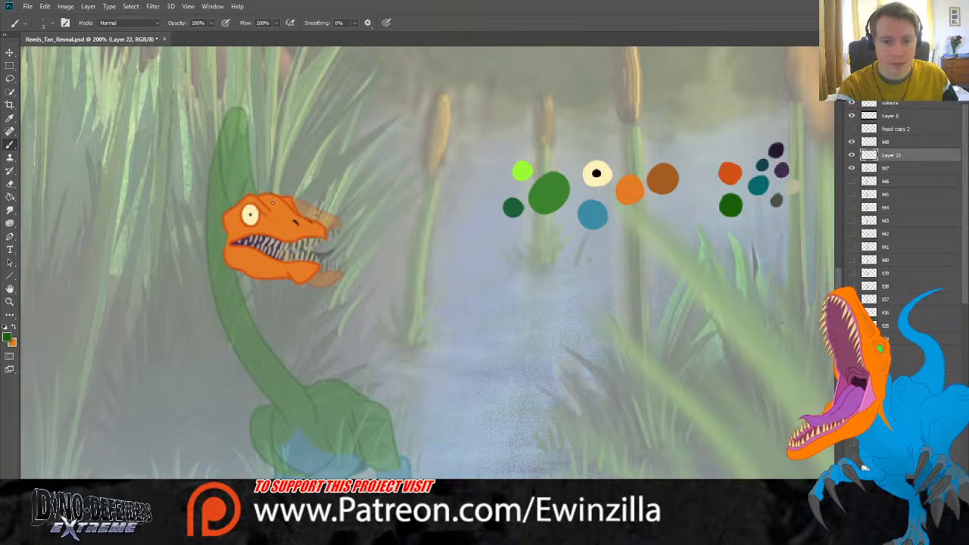
{"action": "mouse_move", "coordinate": [249, 193]}
{"action": "left_mouse_down"}
{"action": "mouse_move", "coordinate": [241, 113]}
{"action": "mouse_move", "coordinate": [232, 108]}
{"action": "mouse_move", "coordinate": [215, 154]}
{"action": "mouse_move", "coordinate": [213, 220]}
{"action": "left_mouse_up"}
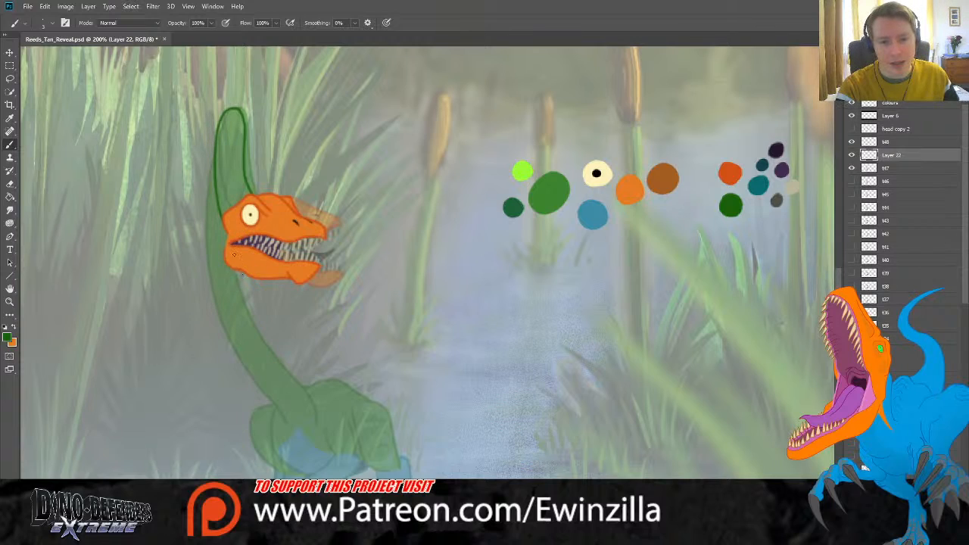
Step: Try outlining both sides of the lower neck from behind the head down to the chest, staying close to faded t47
{"action": "mouse_move", "coordinate": [214, 162]}
{"action": "left_mouse_down"}
{"action": "mouse_move", "coordinate": [222, 285]}
{"action": "mouse_move", "coordinate": [287, 434]}
{"action": "mouse_move", "coordinate": [304, 391]}
{"action": "mouse_move", "coordinate": [269, 343]}
{"action": "mouse_move", "coordinate": [254, 295]}
{"action": "mouse_move", "coordinate": [294, 363]}
{"action": "left_mouse_up"}
{"action": "key", "text": "ctrl+z"}
{"action": "key", "text": "ctrl+z"}
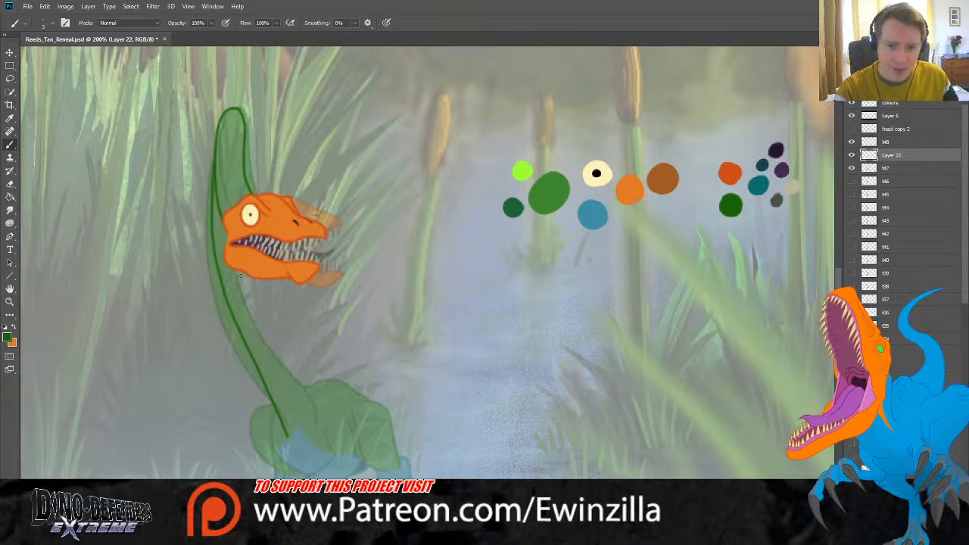
{"action": "left_click_drag", "start_coordinate": [245, 274], "coordinate": [283, 345]}
{"action": "key", "text": "ctrl+z"}
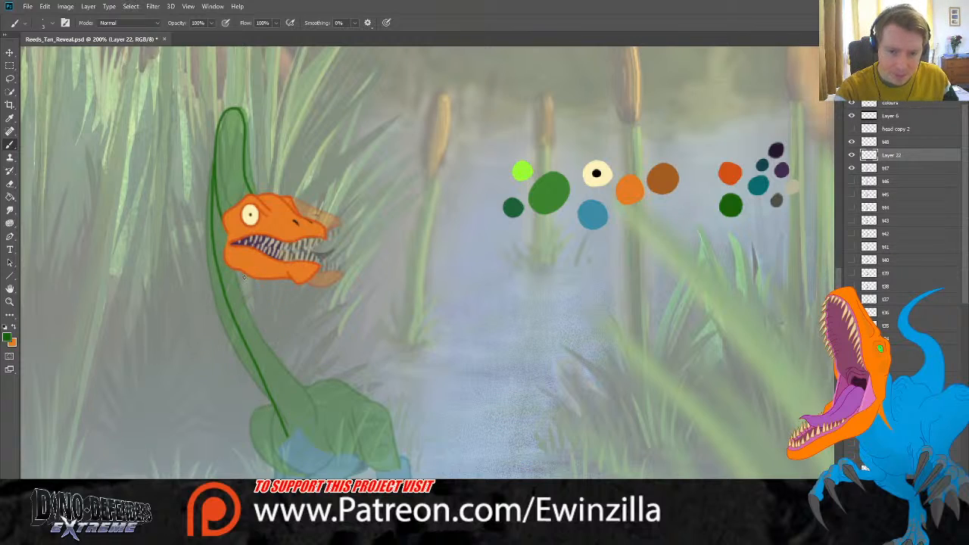
{"action": "left_click_drag", "start_coordinate": [245, 274], "coordinate": [315, 420]}
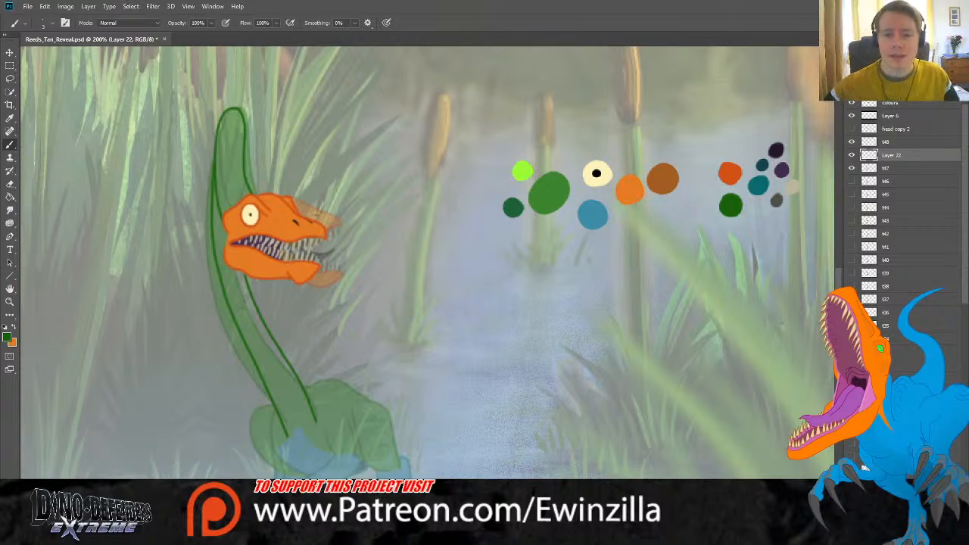
Step: Merge the neck outline layer with t48 and flick t48's visibility to compare the neck with t47
{"action": "left_click", "coordinate": [901, 142], "text": "ctrl"}
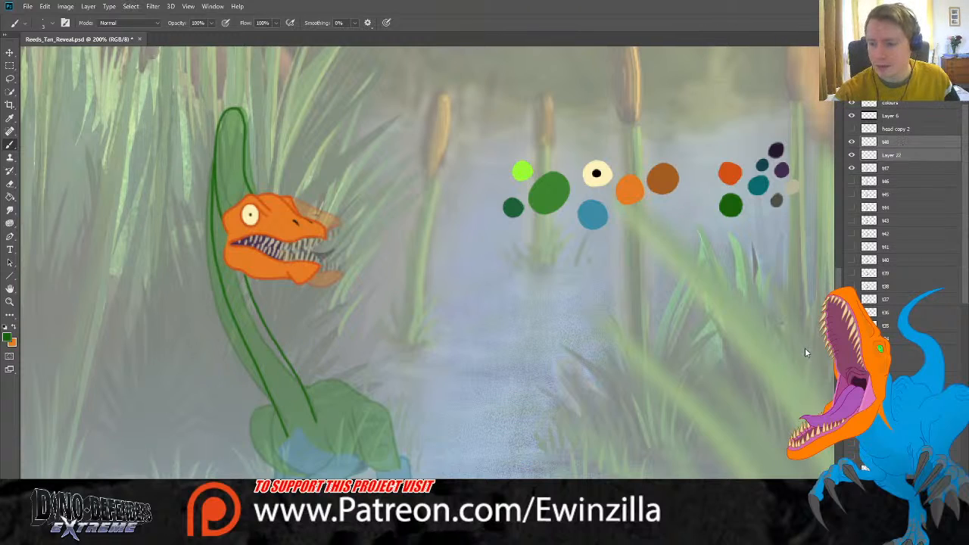
{"action": "key", "text": "ctrl+e"}
{"action": "left_click", "coordinate": [851, 142]}
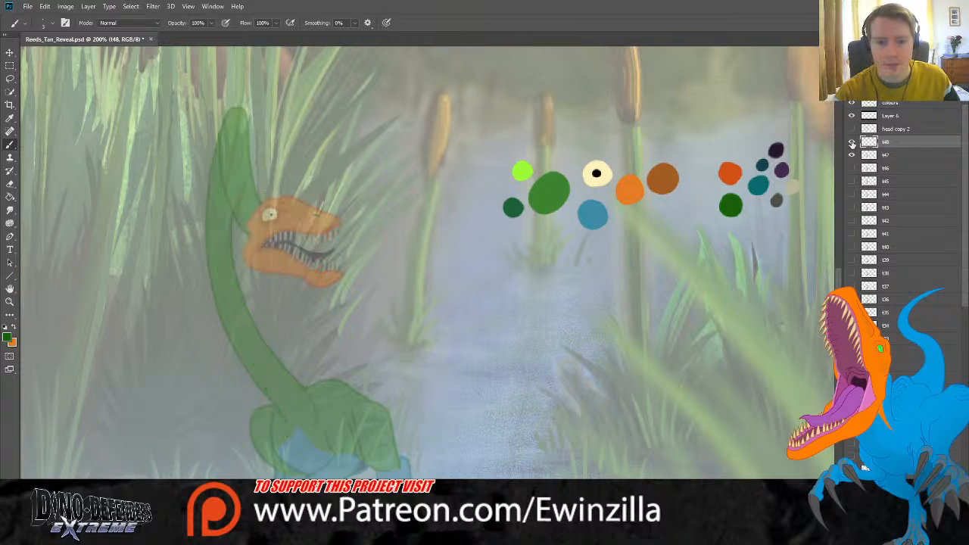
{"action": "left_click", "coordinate": [852, 142]}
{"action": "left_click", "coordinate": [852, 142]}
{"action": "left_click", "coordinate": [851, 143]}
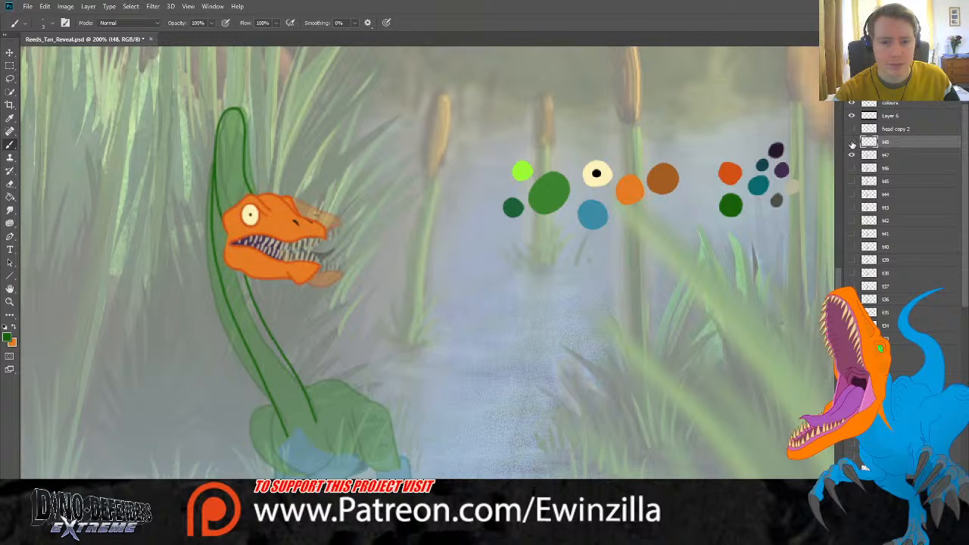
{"action": "left_click", "coordinate": [852, 142]}
{"action": "left_click", "coordinate": [851, 142]}
{"action": "scroll", "coordinate": [343, 274], "scroll_direction": "down", "scroll_amount": 3}
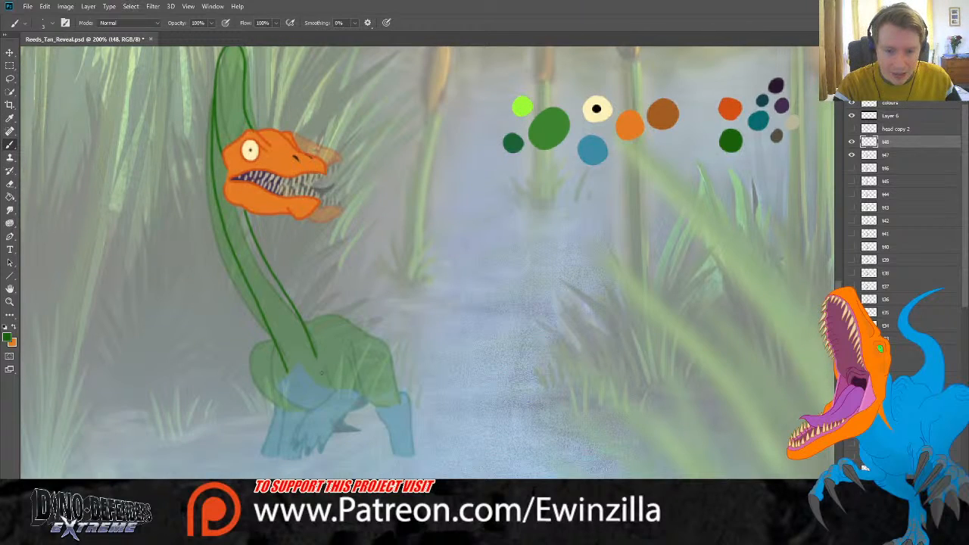
Step: Undo the layer merge and the lower neck strokes
{"action": "key", "text": "ctrl+alt+z"}
{"action": "key", "text": "ctrl+alt+z"}
{"action": "key", "text": "ctrl+alt+z"}
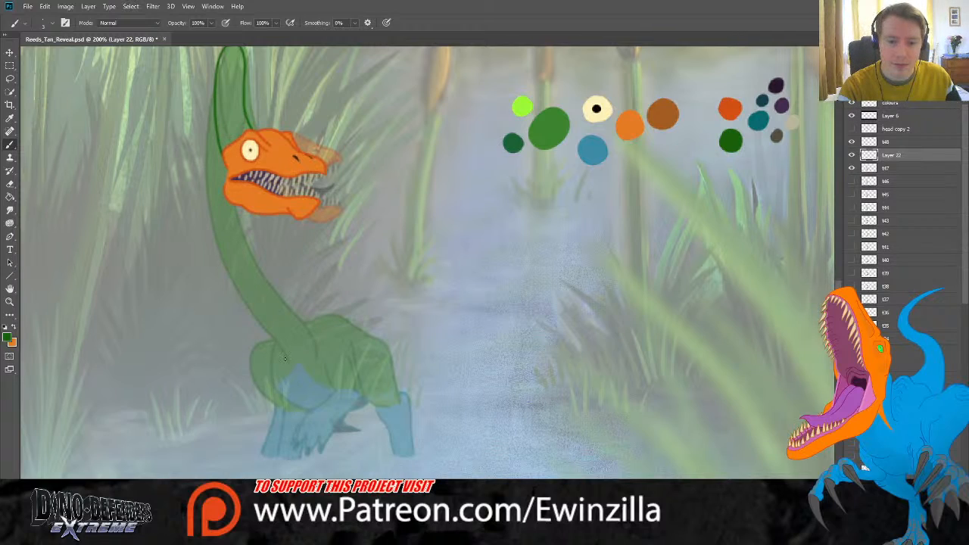
Step: Redraw both lower neck contours down to the chest, bowing the back edge outward beyond faded t47
{"action": "mouse_move", "coordinate": [285, 359]}
{"action": "left_mouse_down"}
{"action": "mouse_move", "coordinate": [219, 260]}
{"action": "mouse_move", "coordinate": [205, 107]}
{"action": "left_mouse_up"}
{"action": "key", "text": "ctrl+z"}
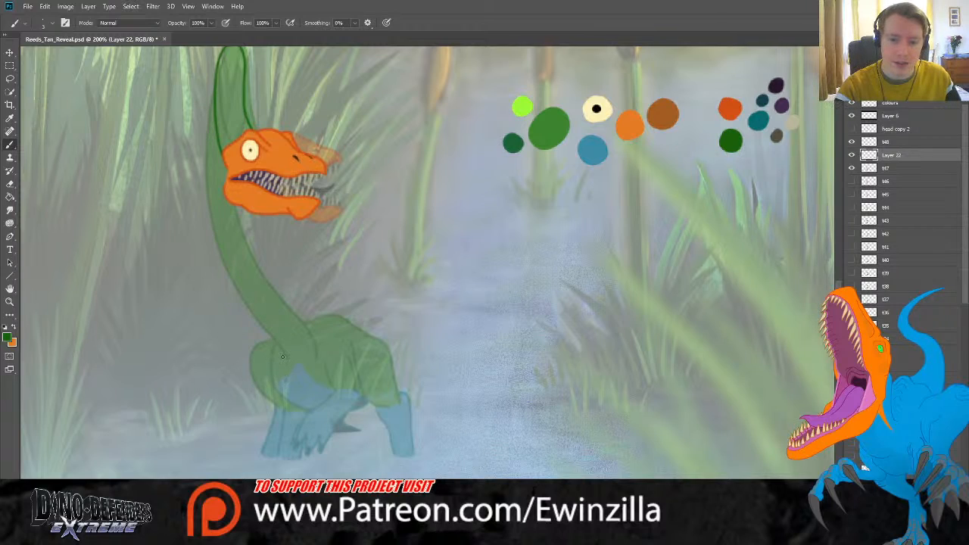
{"action": "mouse_move", "coordinate": [281, 356]}
{"action": "left_mouse_down"}
{"action": "mouse_move", "coordinate": [222, 277]}
{"action": "mouse_move", "coordinate": [202, 218]}
{"action": "mouse_move", "coordinate": [200, 157]}
{"action": "mouse_move", "coordinate": [215, 82]}
{"action": "left_mouse_up"}
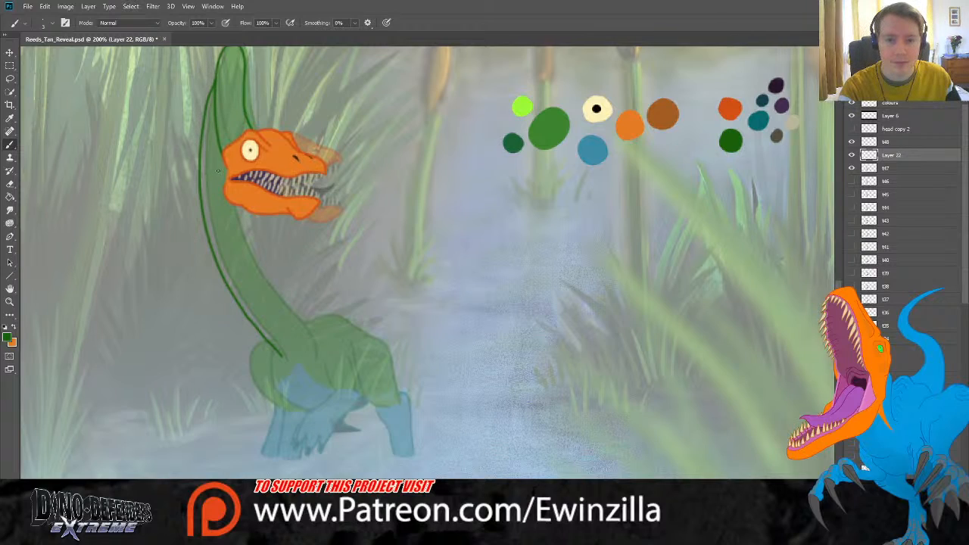
{"action": "mouse_move", "coordinate": [225, 171]}
{"action": "left_mouse_down"}
{"action": "mouse_move", "coordinate": [246, 258]}
{"action": "mouse_move", "coordinate": [312, 350]}
{"action": "left_mouse_up"}
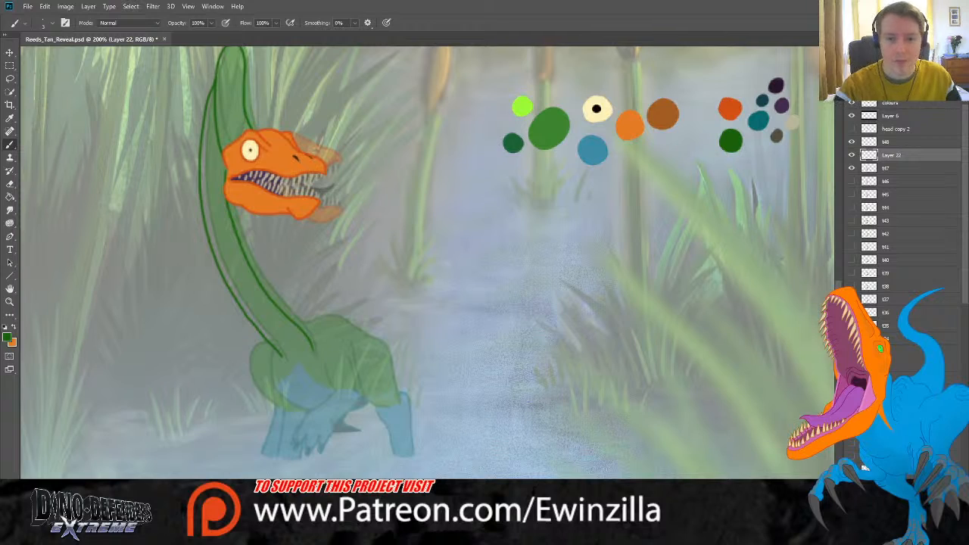
Step: Merge the neck outline layer with t48 and toggle t48's visibility to check the neck movement against t47
{"action": "scroll", "coordinate": [390, 338], "scroll_direction": "up", "scroll_amount": 2}
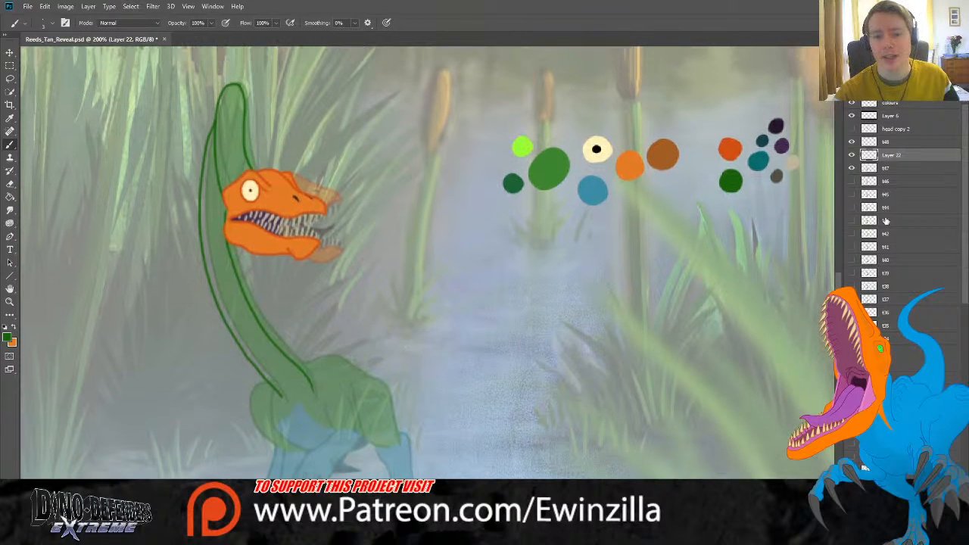
{"action": "left_click", "coordinate": [916, 145], "text": "shift"}
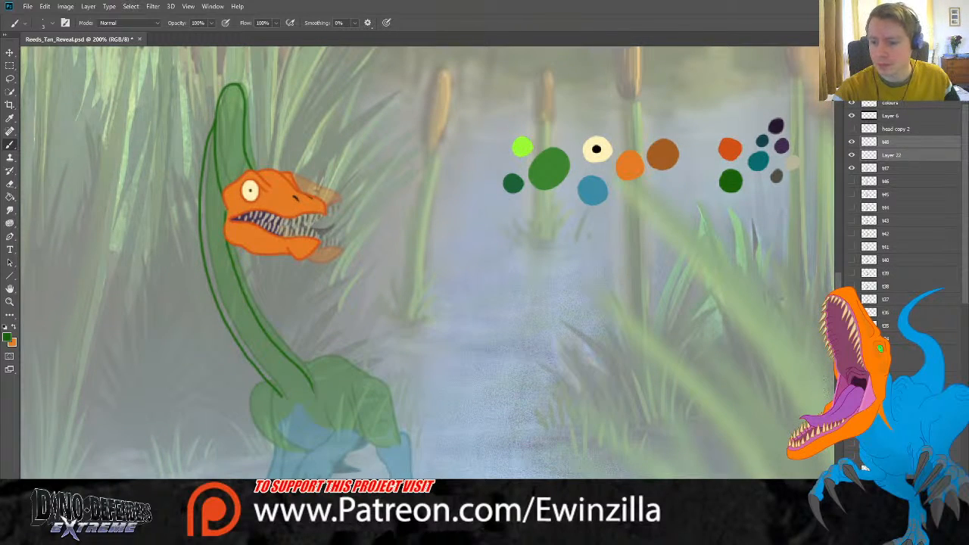
{"action": "key", "text": "ctrl+e"}
{"action": "left_click", "coordinate": [851, 143]}
{"action": "left_click", "coordinate": [851, 143]}
{"action": "left_click", "coordinate": [851, 143]}
{"action": "left_click", "coordinate": [850, 143]}
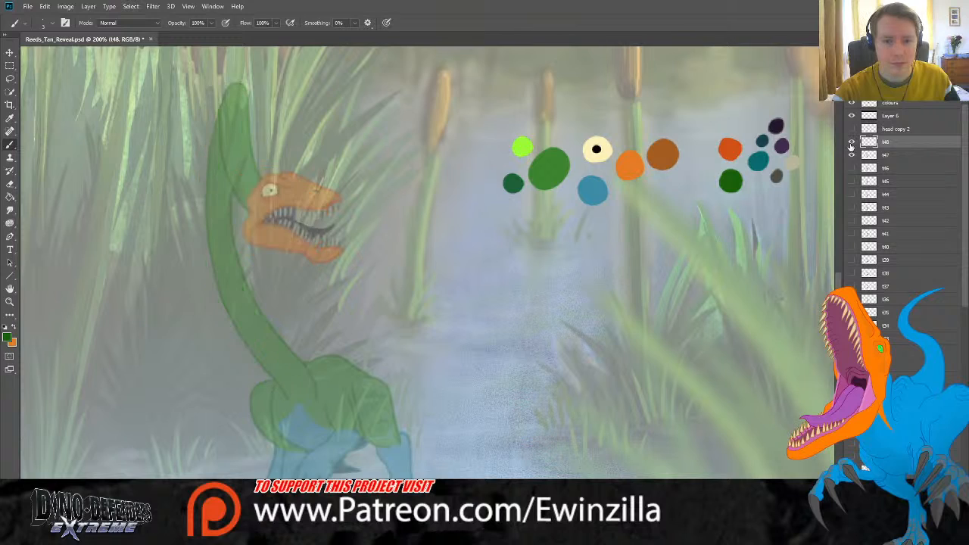
{"action": "left_click", "coordinate": [851, 143]}
Step: Outline the back from the neck base and the rounded green upper leg, adding a second contour along its outer edge
{"action": "scroll", "coordinate": [98, 143], "scroll_direction": "down", "scroll_amount": 5}
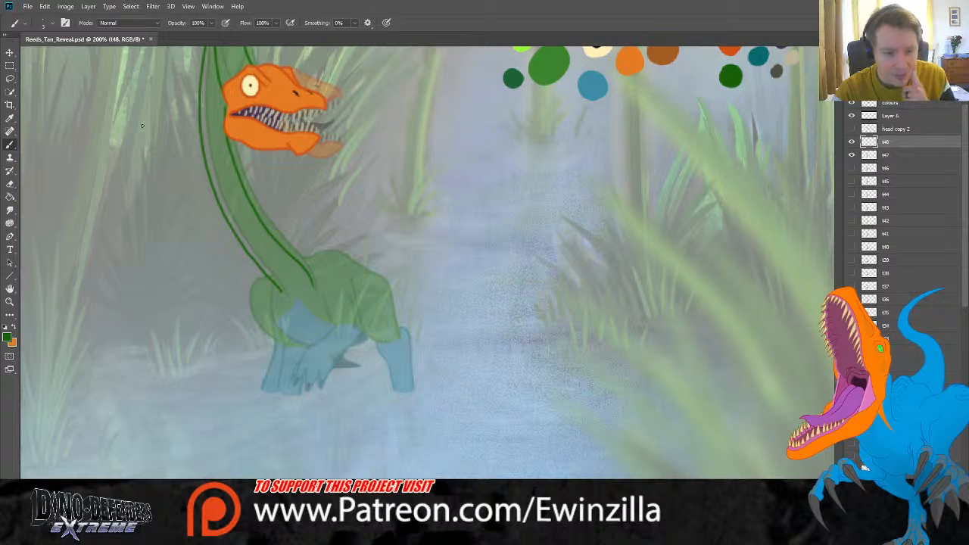
{"action": "scroll", "coordinate": [416, 351], "scroll_direction": "up", "scroll_amount": 2}
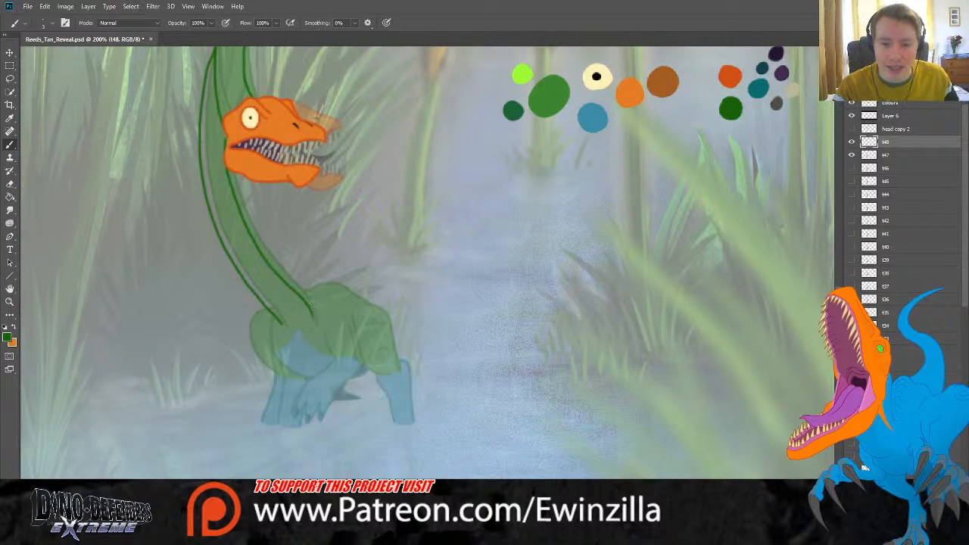
{"action": "mouse_move", "coordinate": [303, 298]}
{"action": "left_mouse_down"}
{"action": "mouse_move", "coordinate": [340, 284]}
{"action": "mouse_move", "coordinate": [362, 296]}
{"action": "mouse_move", "coordinate": [348, 322]}
{"action": "mouse_move", "coordinate": [346, 312]}
{"action": "mouse_move", "coordinate": [354, 358]}
{"action": "mouse_move", "coordinate": [383, 373]}
{"action": "left_mouse_up"}
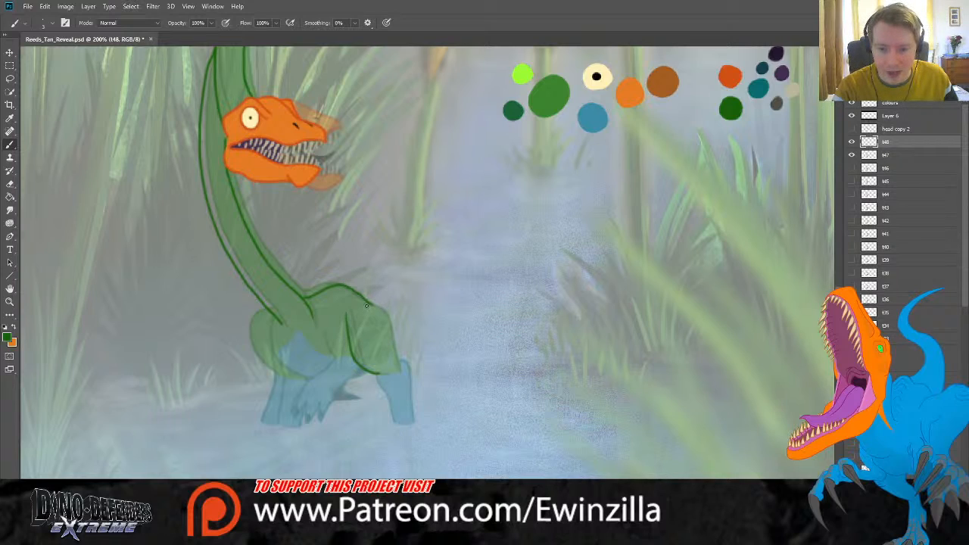
{"action": "left_click_drag", "start_coordinate": [368, 304], "coordinate": [397, 362]}
{"action": "key", "text": "ctrl+z"}
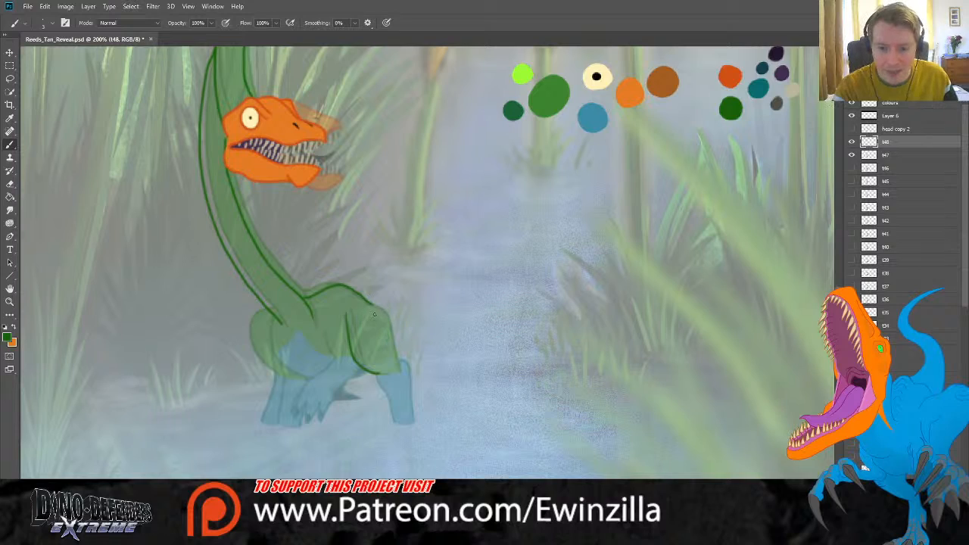
{"action": "left_click_drag", "start_coordinate": [368, 303], "coordinate": [394, 369]}
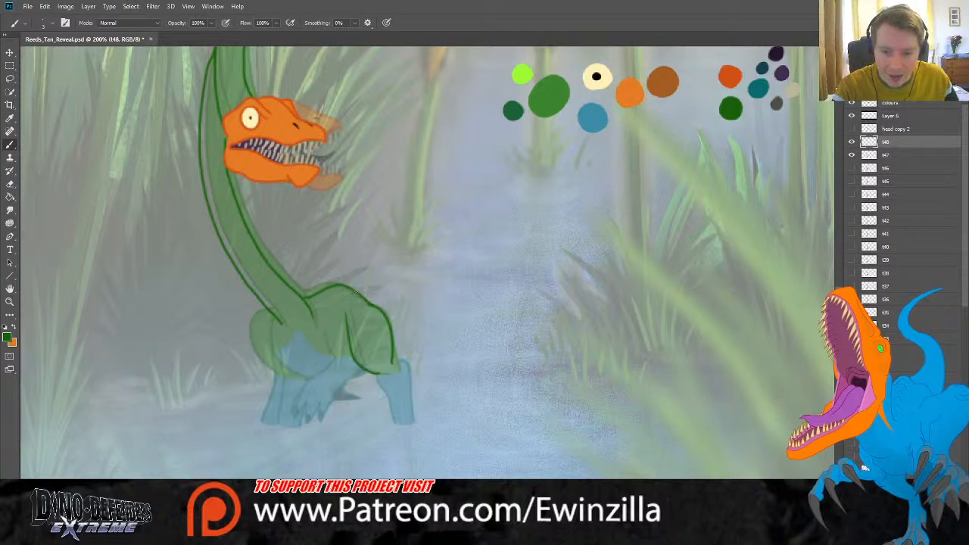
{"action": "mouse_move", "coordinate": [356, 292]}
{"action": "left_mouse_down"}
{"action": "mouse_move", "coordinate": [385, 301]}
{"action": "mouse_move", "coordinate": [396, 342]}
{"action": "left_mouse_up"}
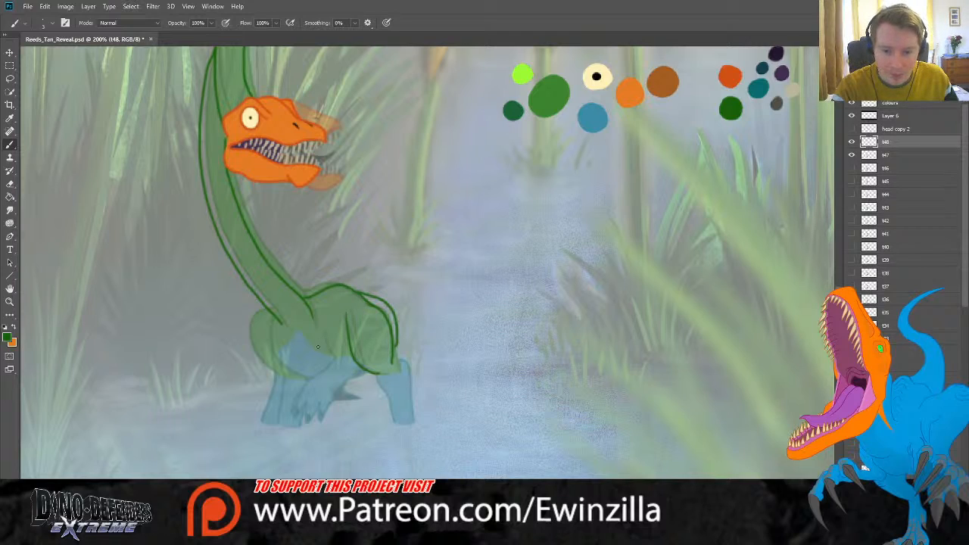
Step: Outline the middle limb, belly, chest curve and the green upper limb behind the neck base in dark green
{"action": "left_click_drag", "start_coordinate": [317, 340], "coordinate": [318, 383]}
{"action": "left_click_drag", "start_coordinate": [343, 341], "coordinate": [337, 386]}
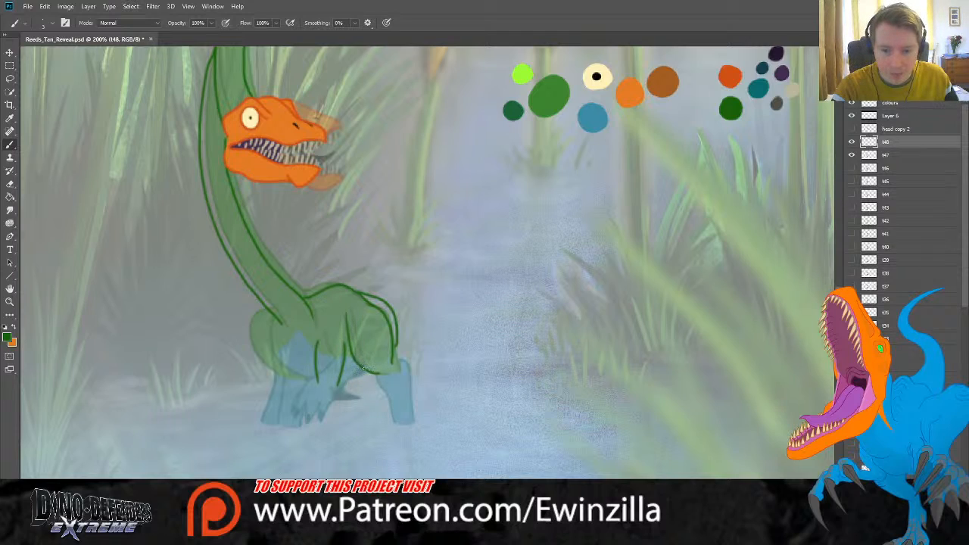
{"action": "left_click_drag", "start_coordinate": [365, 368], "coordinate": [341, 376]}
{"action": "left_click_drag", "start_coordinate": [271, 316], "coordinate": [285, 374]}
{"action": "key", "text": "ctrl+z"}
{"action": "mouse_move", "coordinate": [266, 310]}
{"action": "left_mouse_down"}
{"action": "mouse_move", "coordinate": [267, 353]}
{"action": "mouse_move", "coordinate": [289, 377]}
{"action": "mouse_move", "coordinate": [318, 376]}
{"action": "left_mouse_up"}
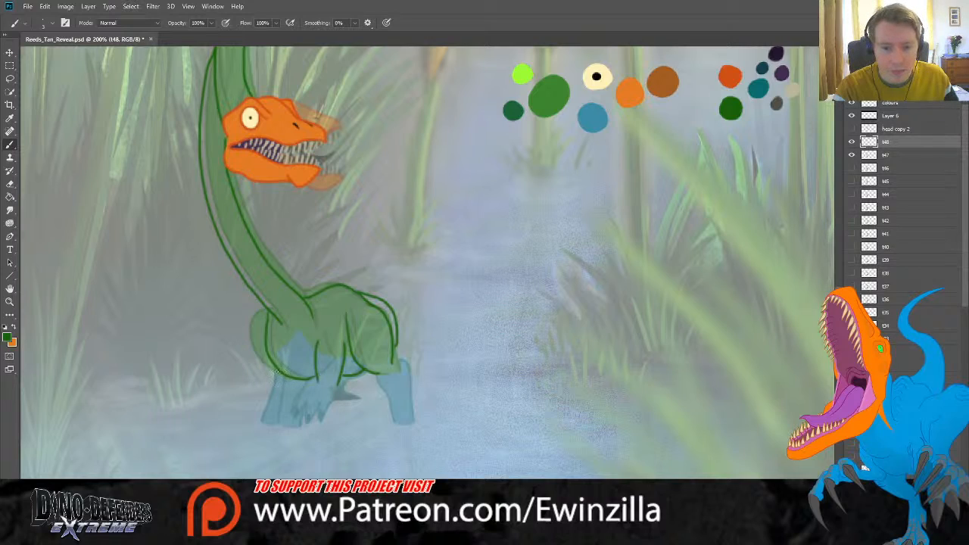
{"action": "left_click_drag", "start_coordinate": [268, 353], "coordinate": [283, 380]}
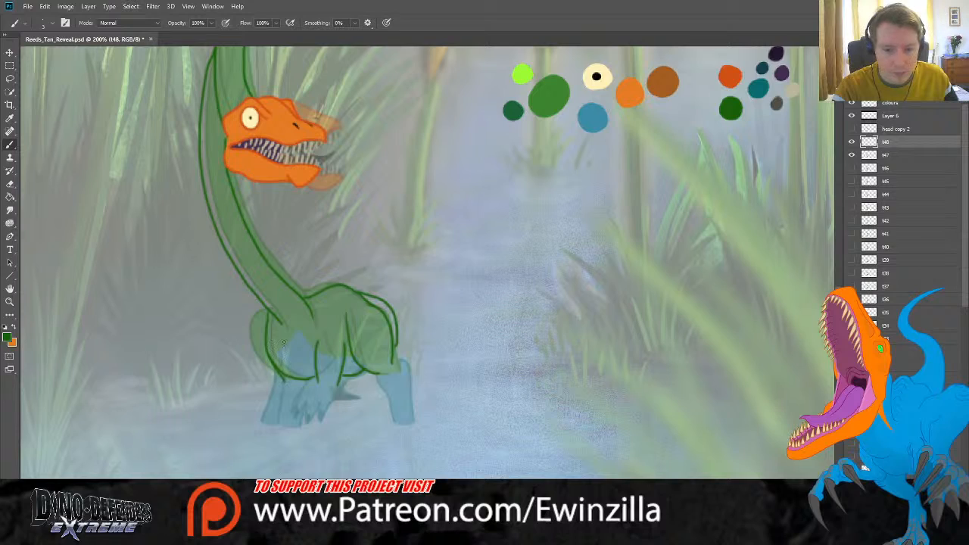
{"action": "mouse_move", "coordinate": [268, 310]}
{"action": "left_mouse_down"}
{"action": "mouse_move", "coordinate": [256, 340]}
{"action": "mouse_move", "coordinate": [281, 374]}
{"action": "left_mouse_up"}
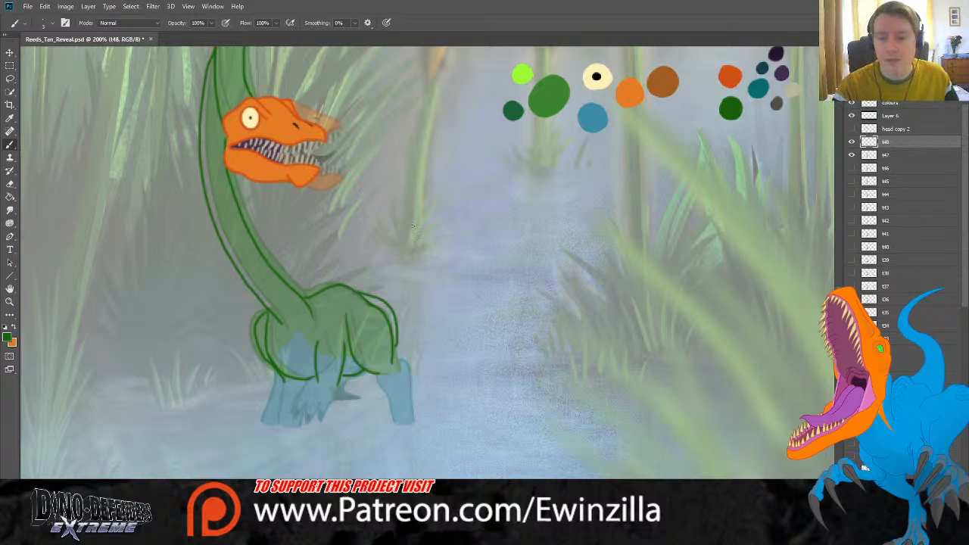
Step: Outline both edges of the rear lower leg below the green upper leg in the palette's teal, following faded t47
{"action": "left_click", "coordinate": [10, 115]}
{"action": "left_click", "coordinate": [758, 85]}
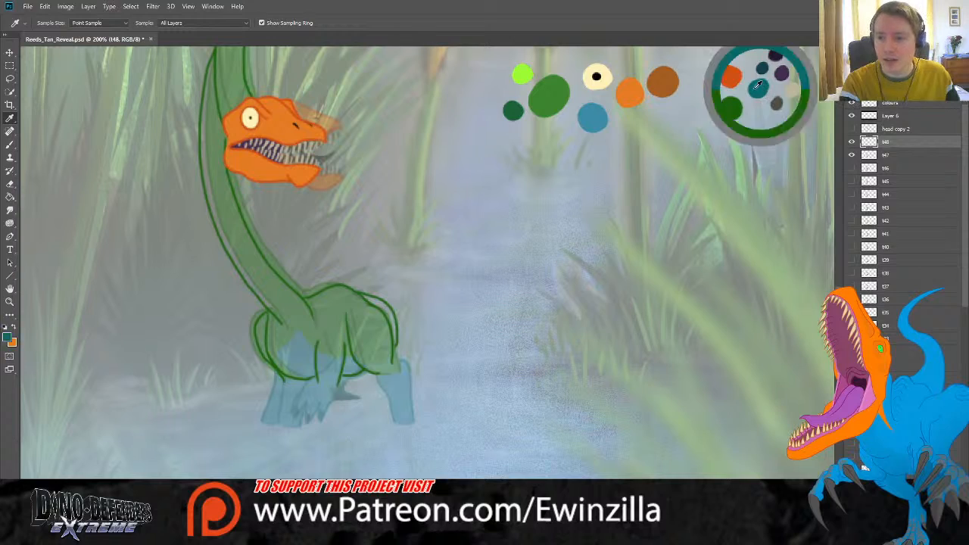
{"action": "left_click", "coordinate": [10, 144]}
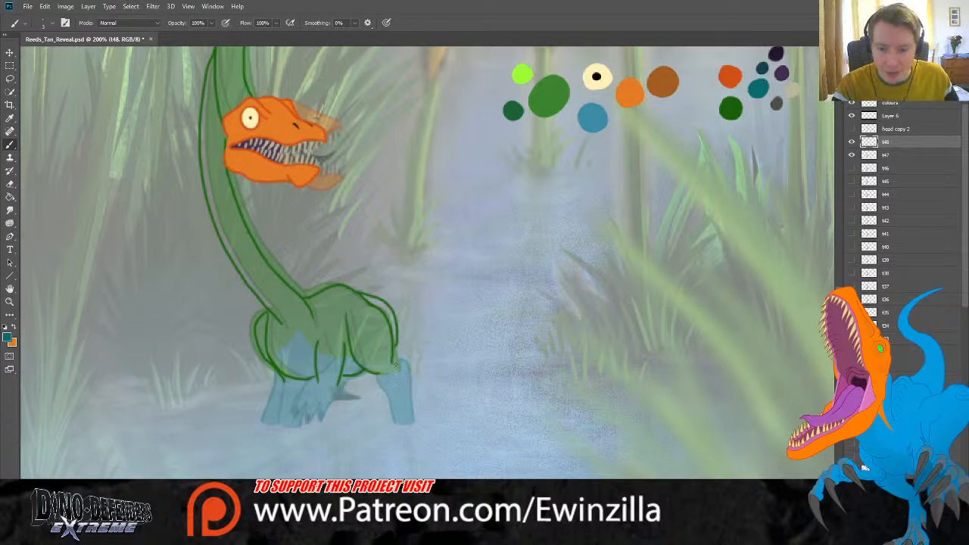
{"action": "mouse_move", "coordinate": [393, 358]}
{"action": "left_mouse_down"}
{"action": "mouse_move", "coordinate": [412, 382]}
{"action": "mouse_move", "coordinate": [409, 419]}
{"action": "left_mouse_up"}
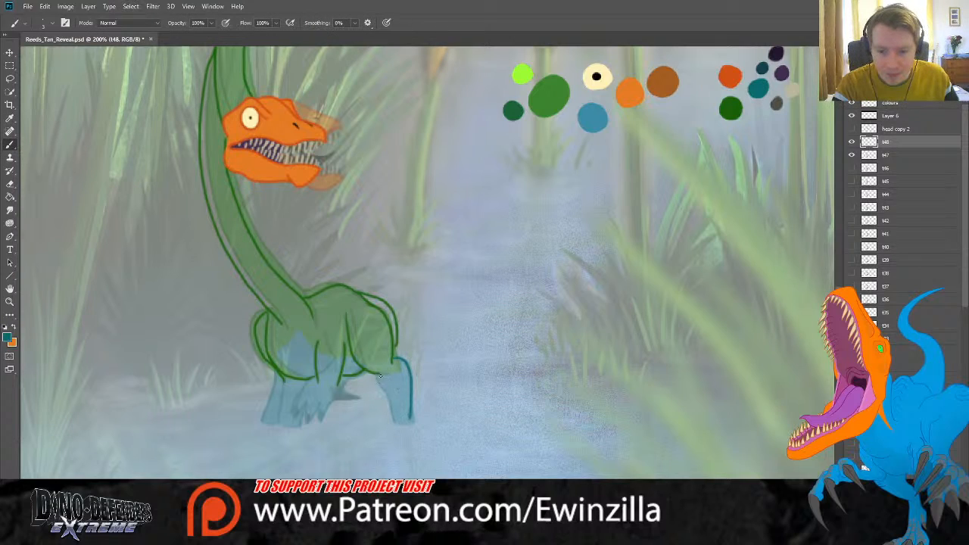
{"action": "left_click_drag", "start_coordinate": [379, 375], "coordinate": [394, 423]}
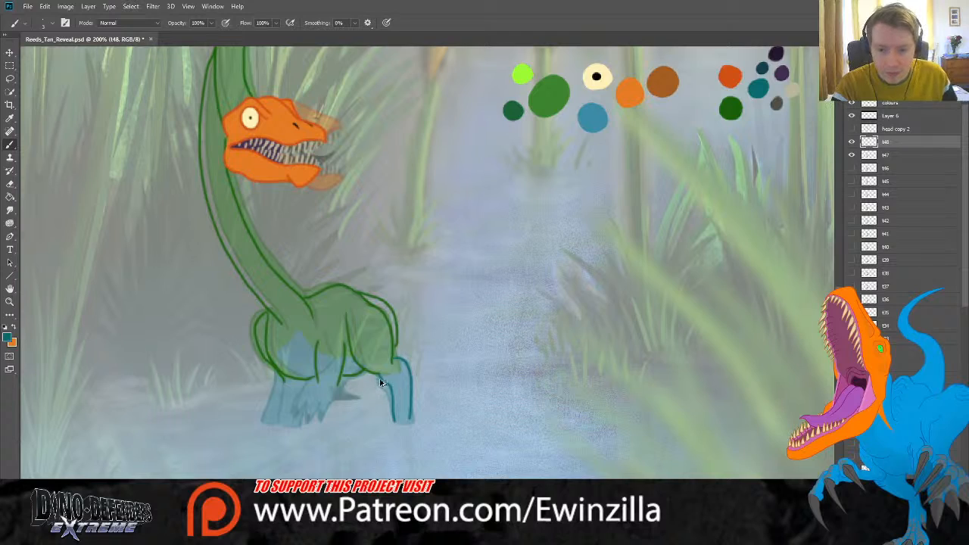
{"action": "key", "text": "ctrl+z"}
{"action": "left_click_drag", "start_coordinate": [378, 376], "coordinate": [395, 423]}
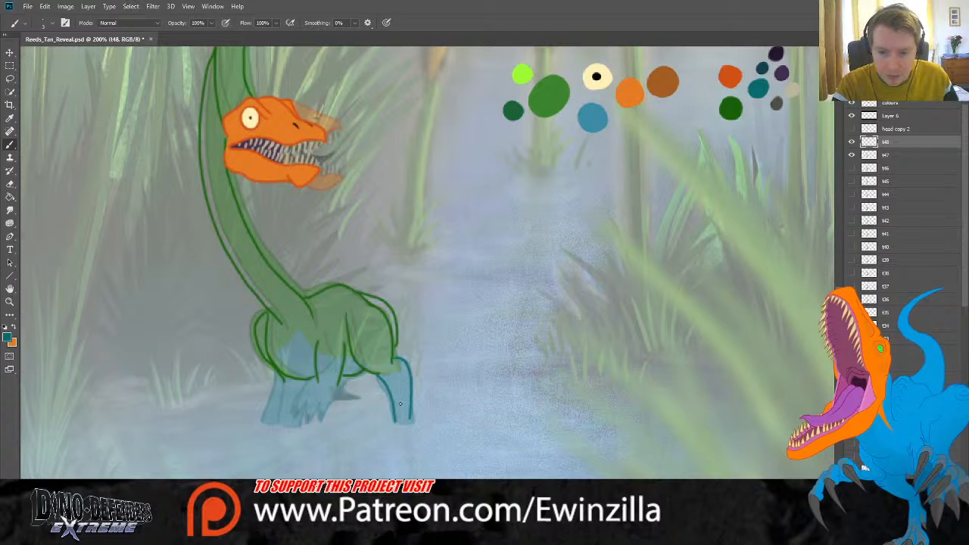
{"action": "key", "text": "ctrl+z"}
{"action": "left_click_drag", "start_coordinate": [374, 374], "coordinate": [392, 422]}
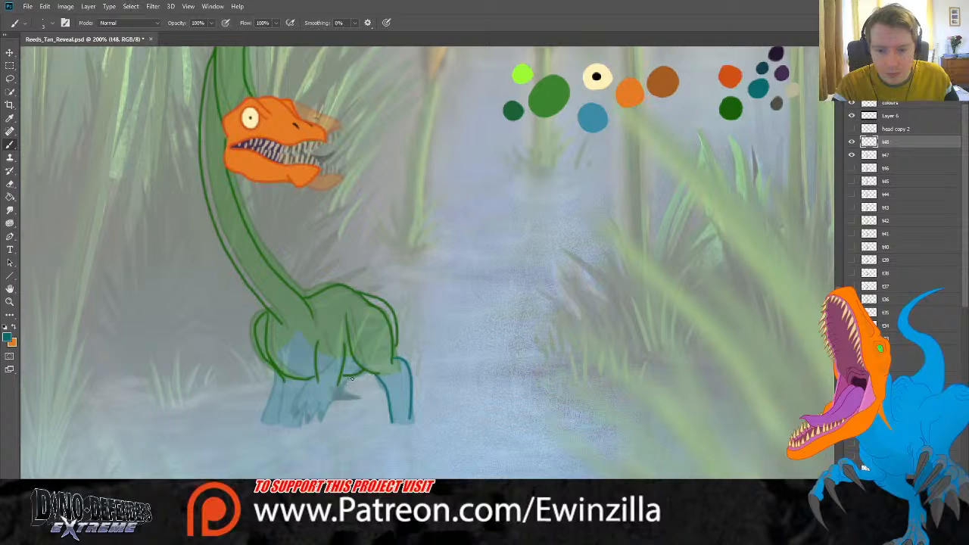
Step: Outline the lower middle limb and the narrow lower limb behind it in teal, from the belly down to the feet
{"action": "mouse_move", "coordinate": [344, 374]}
{"action": "left_mouse_down"}
{"action": "mouse_move", "coordinate": [319, 384]}
{"action": "mouse_move", "coordinate": [318, 374]}
{"action": "mouse_move", "coordinate": [291, 412]}
{"action": "left_mouse_up"}
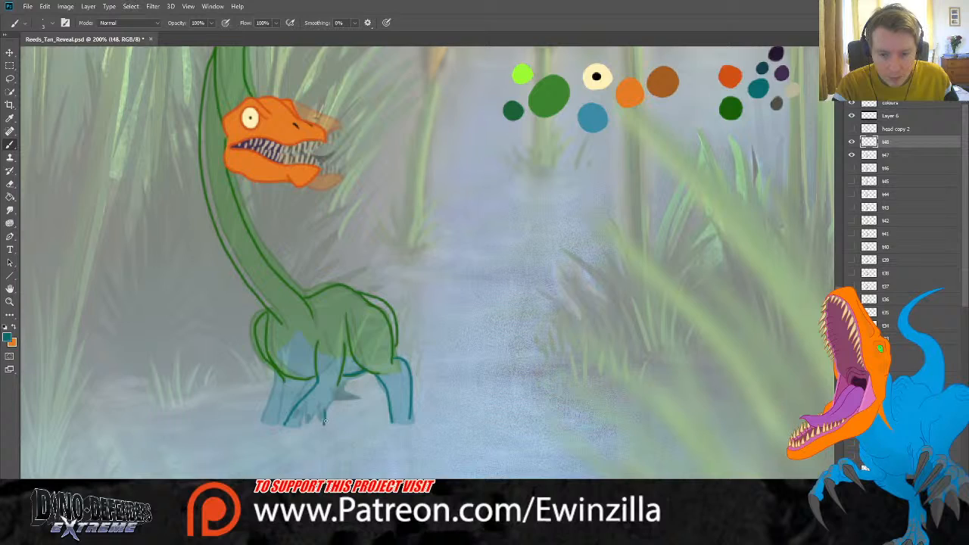
{"action": "mouse_move", "coordinate": [324, 410]}
{"action": "left_mouse_down"}
{"action": "mouse_move", "coordinate": [337, 385]}
{"action": "mouse_move", "coordinate": [308, 419]}
{"action": "mouse_move", "coordinate": [300, 395]}
{"action": "mouse_move", "coordinate": [274, 392]}
{"action": "mouse_move", "coordinate": [284, 380]}
{"action": "mouse_move", "coordinate": [282, 420]}
{"action": "left_mouse_up"}
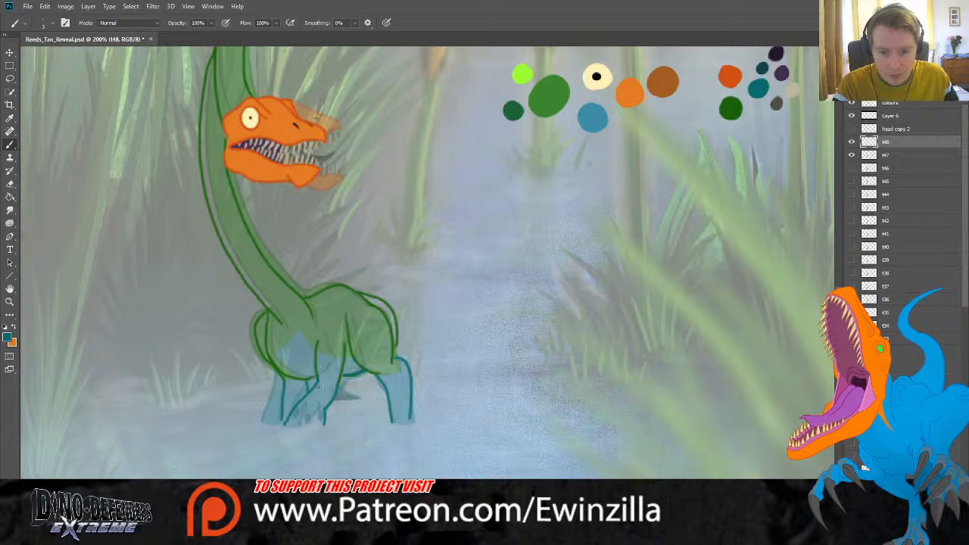
{"action": "left_click_drag", "start_coordinate": [275, 373], "coordinate": [267, 416]}
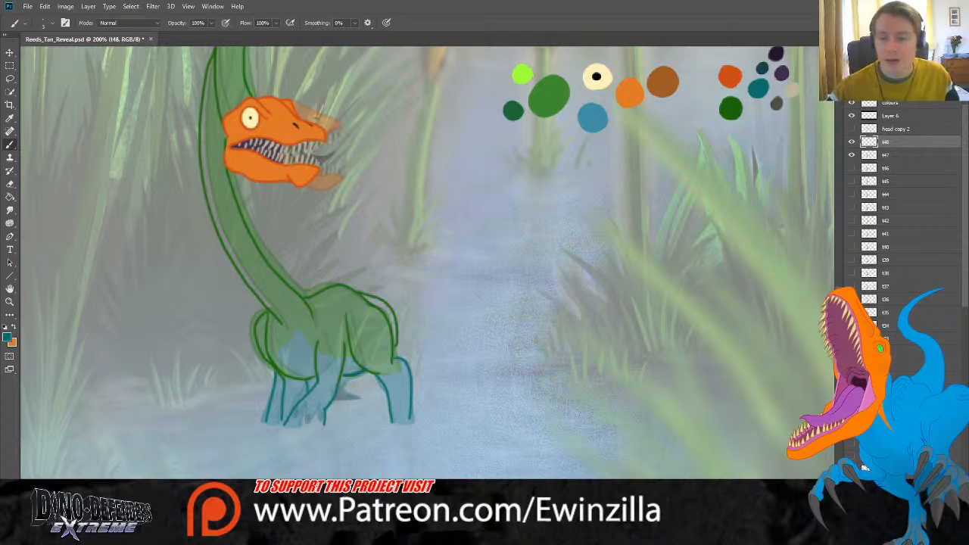
Step: Return t47 to full opacity and hide it, leaving t48 as the active layer
{"action": "left_click", "coordinate": [889, 156]}
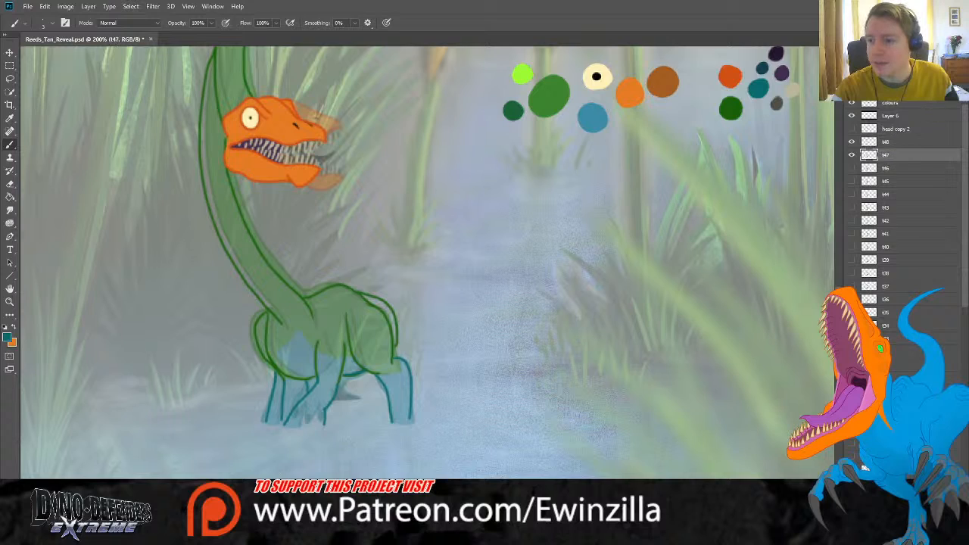
{"action": "left_click", "coordinate": [852, 155]}
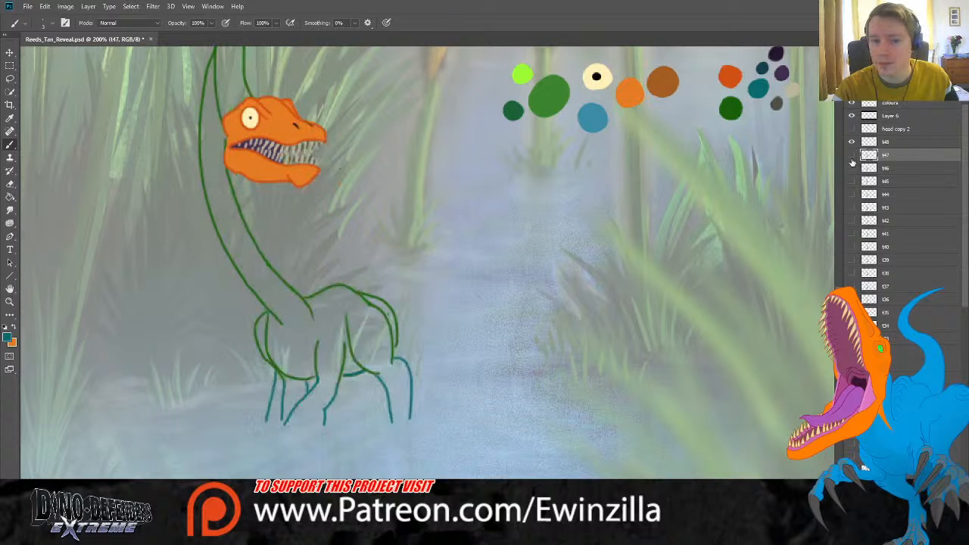
{"action": "left_click", "coordinate": [886, 144]}
{"action": "scroll", "coordinate": [833, 193], "scroll_direction": "up", "scroll_amount": 3}
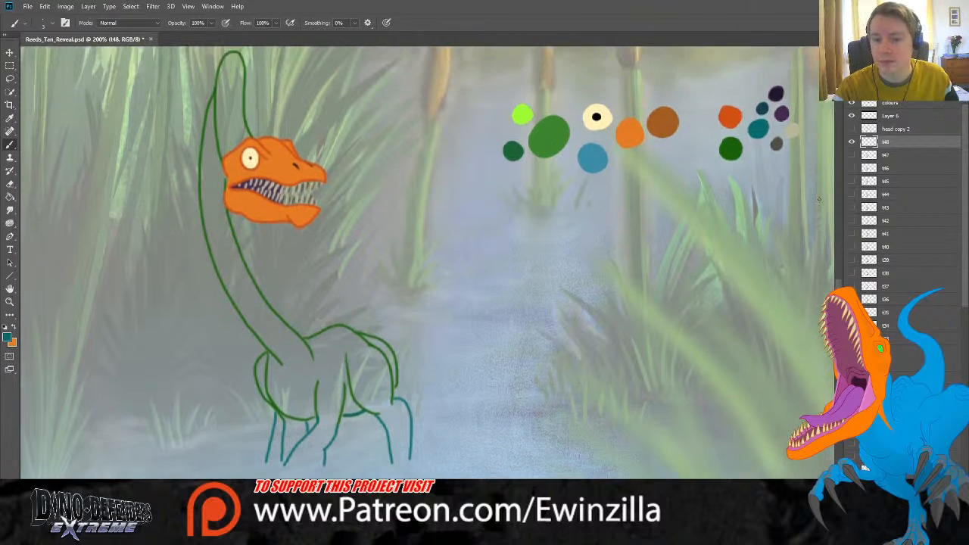
Step: Toggle t48's visibility over the fully opaque t47 to compare the poses of the two frames, leaving only t48 shown
{"action": "left_click", "coordinate": [852, 155]}
{"action": "left_click", "coordinate": [851, 142]}
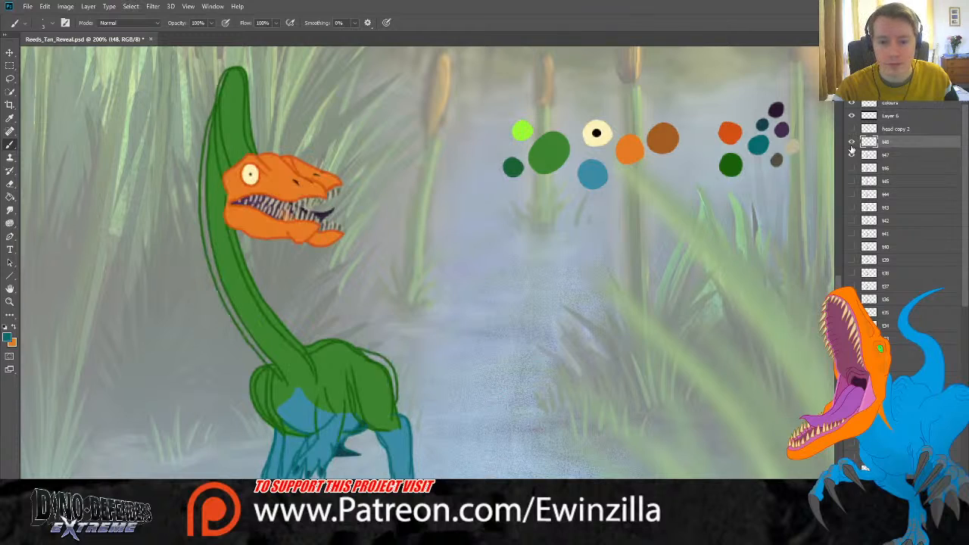
{"action": "left_click", "coordinate": [852, 143]}
{"action": "left_click", "coordinate": [851, 143]}
{"action": "left_click", "coordinate": [851, 143]}
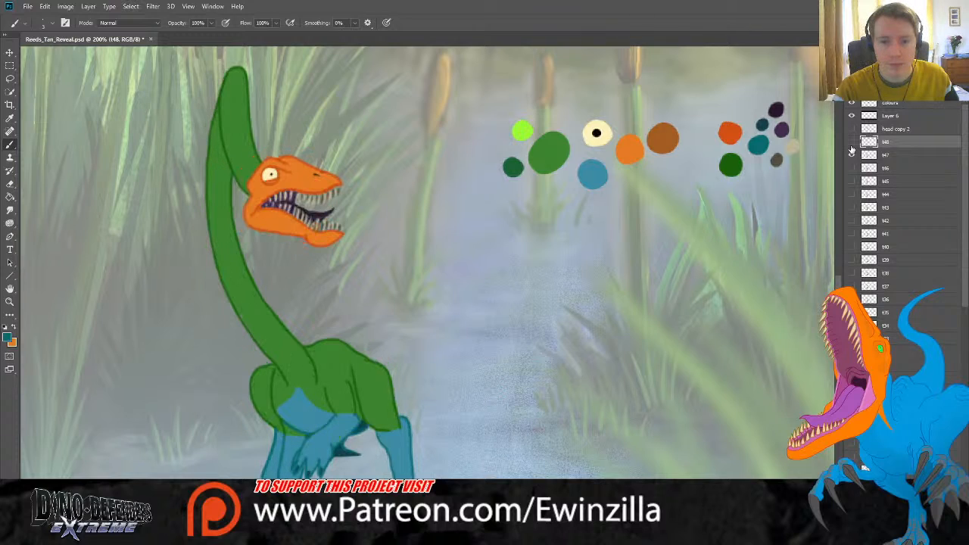
{"action": "left_click", "coordinate": [851, 143]}
{"action": "left_click", "coordinate": [852, 143]}
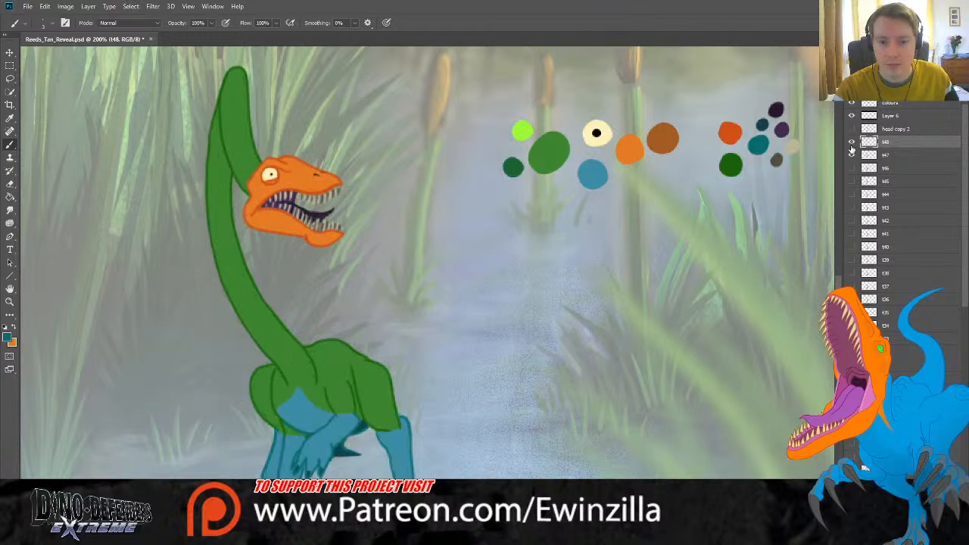
{"action": "left_click", "coordinate": [850, 155]}
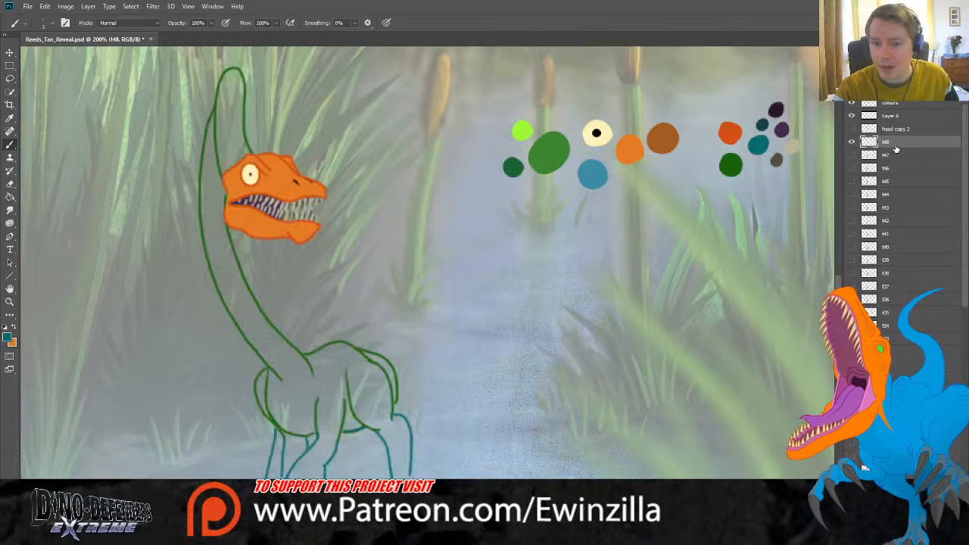
Step: Lasso the orange head on t48, scale it to about 94%, and shift it slightly back toward the neck
{"action": "left_click", "coordinate": [10, 78]}
{"action": "mouse_move", "coordinate": [257, 144]}
{"action": "left_mouse_down"}
{"action": "mouse_move", "coordinate": [222, 182]}
{"action": "mouse_move", "coordinate": [230, 227]}
{"action": "mouse_move", "coordinate": [251, 248]}
{"action": "mouse_move", "coordinate": [298, 259]}
{"action": "left_mouse_up"}
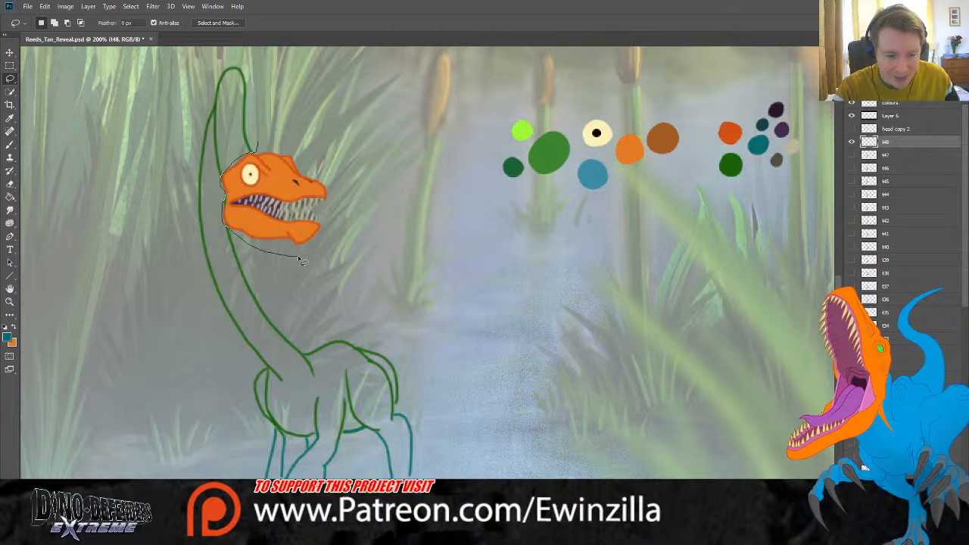
{"action": "mouse_move", "coordinate": [297, 255]}
{"action": "left_mouse_down"}
{"action": "mouse_move", "coordinate": [342, 196]}
{"action": "mouse_move", "coordinate": [326, 144]}
{"action": "mouse_move", "coordinate": [261, 137]}
{"action": "left_mouse_up"}
{"action": "left_click", "coordinate": [10, 53]}
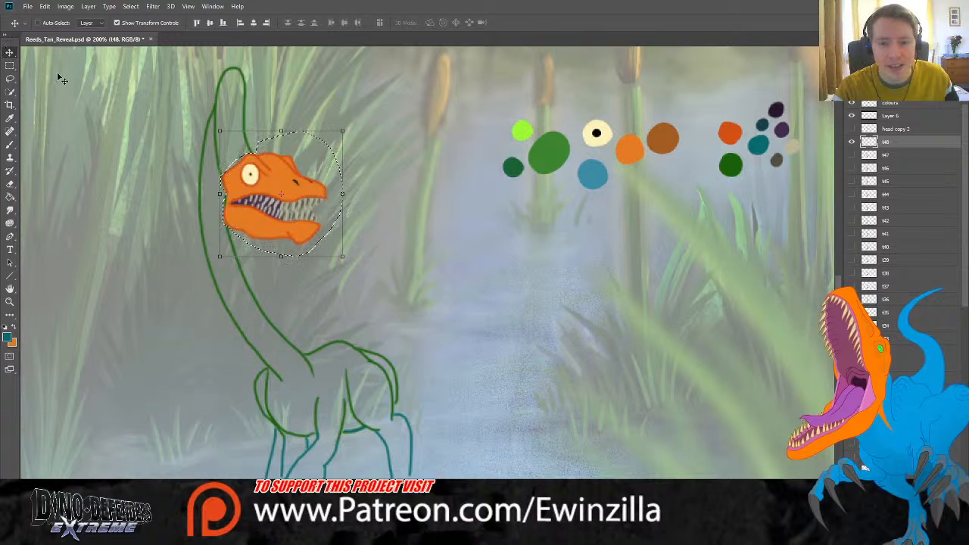
{"action": "key", "text": "ctrl+t"}
{"action": "left_click_drag", "start_coordinate": [344, 258], "coordinate": [338, 249]}
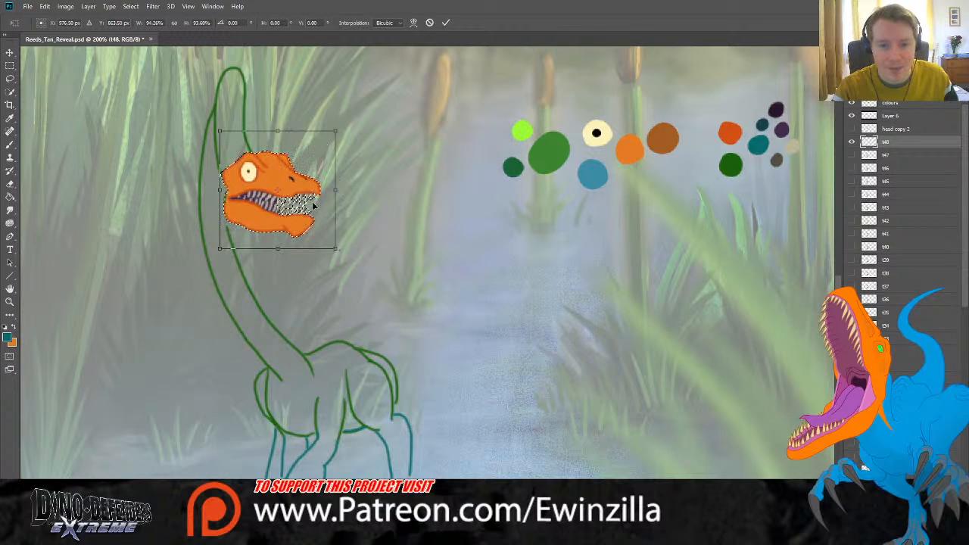
{"action": "left_click_drag", "start_coordinate": [314, 205], "coordinate": [310, 207]}
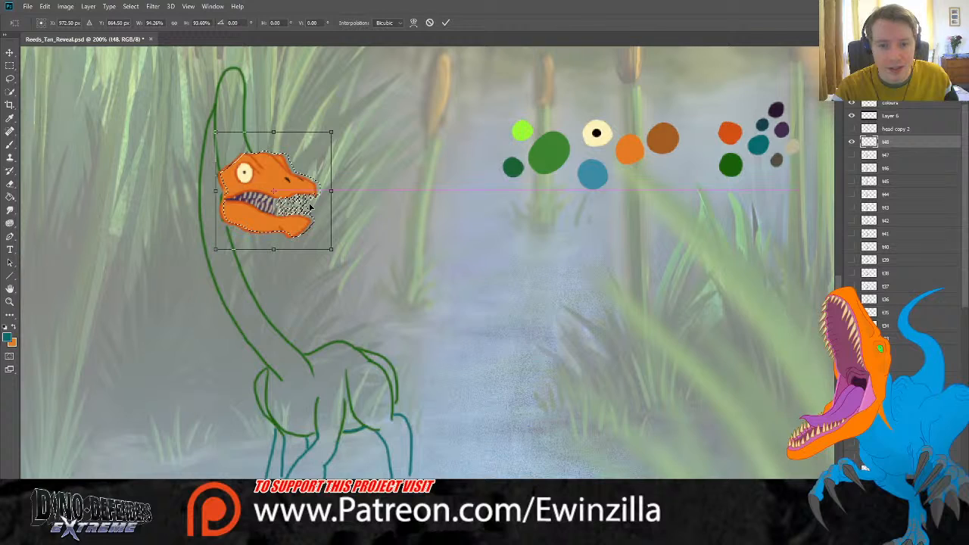
Step: Apply the head's scaling of 94.26% by 93.60%, deselect it, and check layer t48 with the Smudge tool ready for touch-ups
{"action": "key", "text": "Return"}
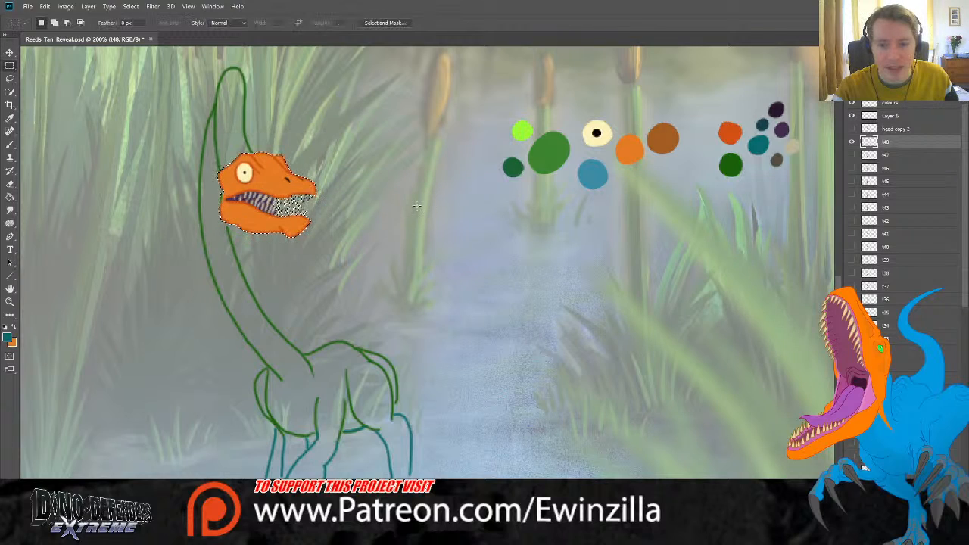
{"action": "key", "text": "ctrl+d"}
{"action": "left_click", "coordinate": [9, 212]}
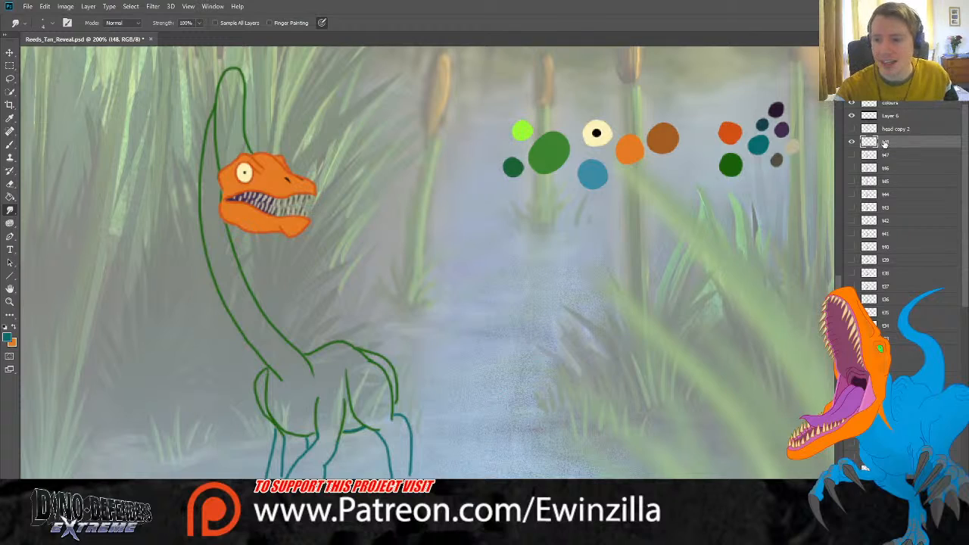
{"action": "left_click", "coordinate": [852, 144]}
{"action": "left_click", "coordinate": [851, 144]}
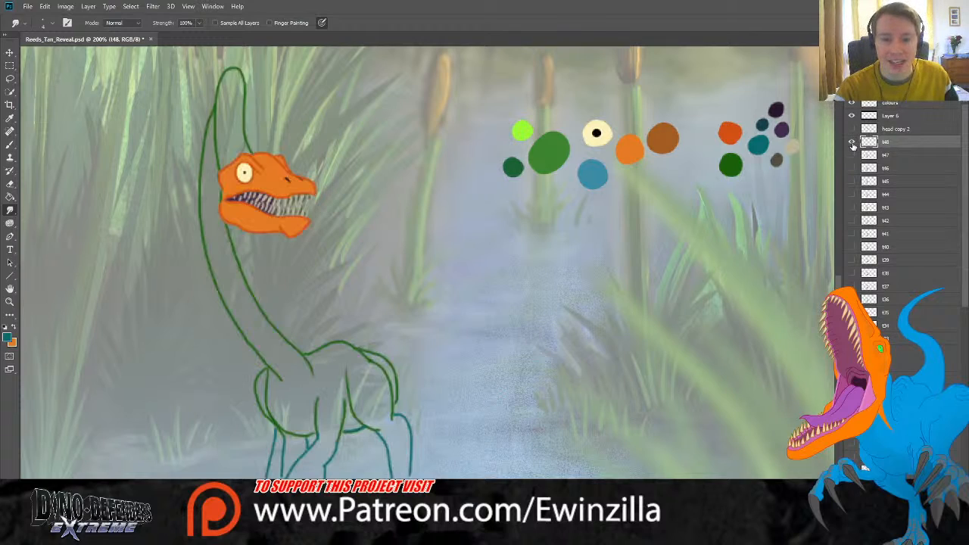
Step: Create a new layer with the default settings and place it directly below layer t48
{"action": "left_click", "coordinate": [85, 10]}
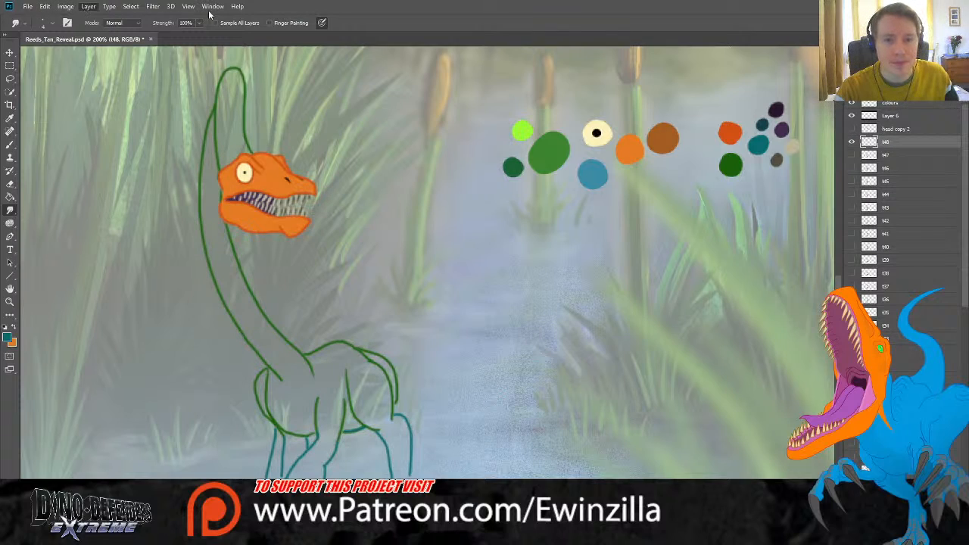
{"action": "left_click", "coordinate": [257, 30]}
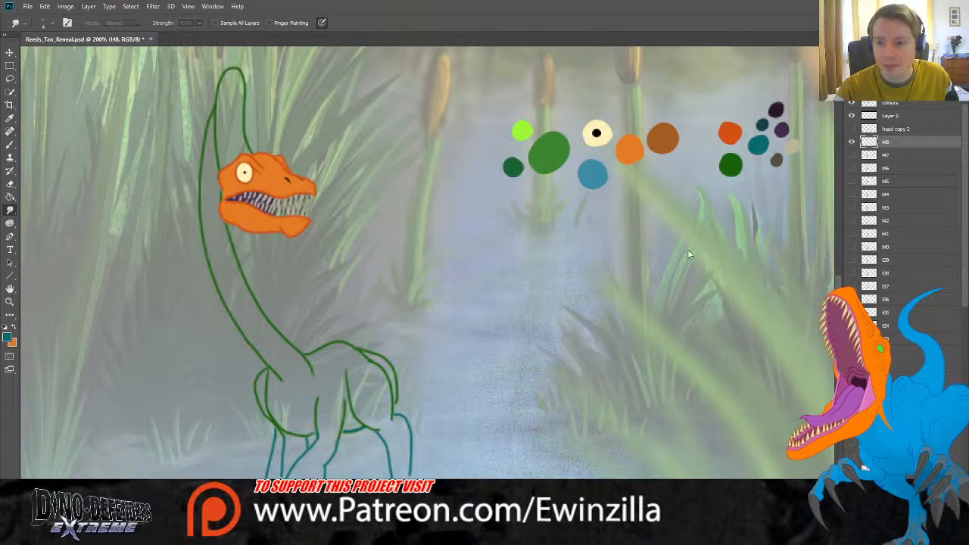
{"action": "left_click", "coordinate": [701, 202]}
{"action": "left_click_drag", "start_coordinate": [897, 143], "coordinate": [887, 164]}
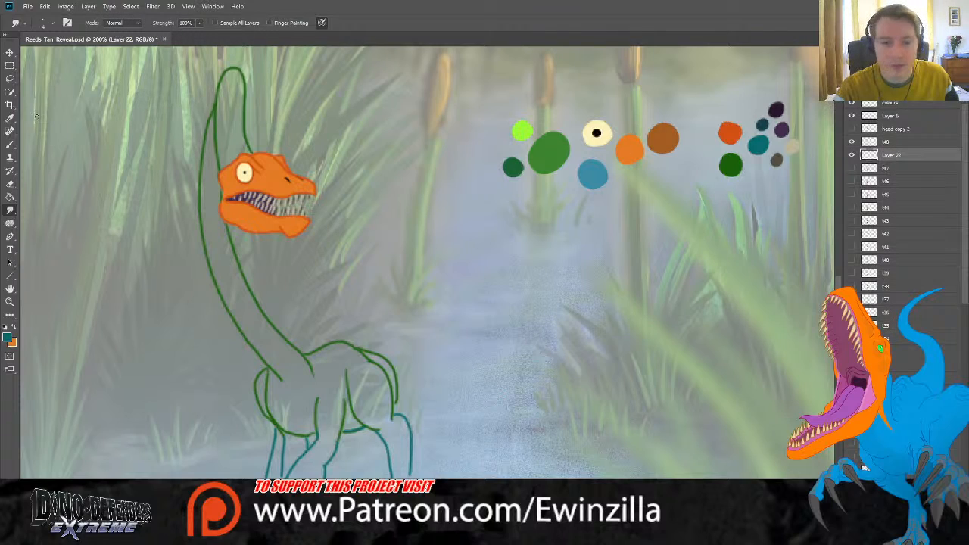
Step: Sample the mid green from the palette and brush it over the upper neck and along the lower neck's inner edge
{"action": "left_click", "coordinate": [10, 118]}
{"action": "left_click", "coordinate": [8, 146]}
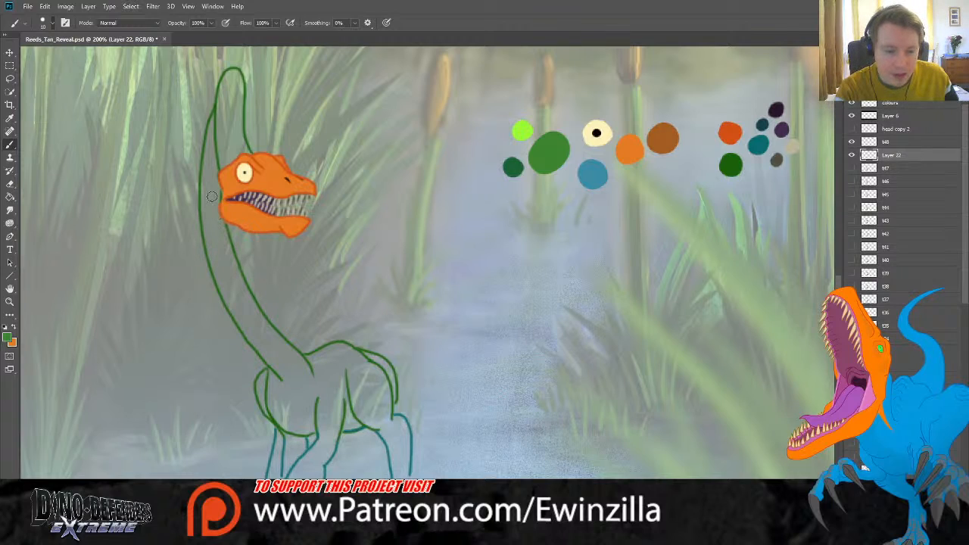
{"action": "mouse_move", "coordinate": [216, 148]}
{"action": "left_mouse_down"}
{"action": "mouse_move", "coordinate": [230, 172]}
{"action": "mouse_move", "coordinate": [240, 142]}
{"action": "mouse_move", "coordinate": [222, 130]}
{"action": "mouse_move", "coordinate": [236, 75]}
{"action": "mouse_move", "coordinate": [237, 129]}
{"action": "mouse_move", "coordinate": [224, 129]}
{"action": "mouse_move", "coordinate": [219, 113]}
{"action": "mouse_move", "coordinate": [212, 126]}
{"action": "mouse_move", "coordinate": [214, 221]}
{"action": "mouse_move", "coordinate": [206, 182]}
{"action": "mouse_move", "coordinate": [216, 224]}
{"action": "mouse_move", "coordinate": [213, 188]}
{"action": "left_mouse_up"}
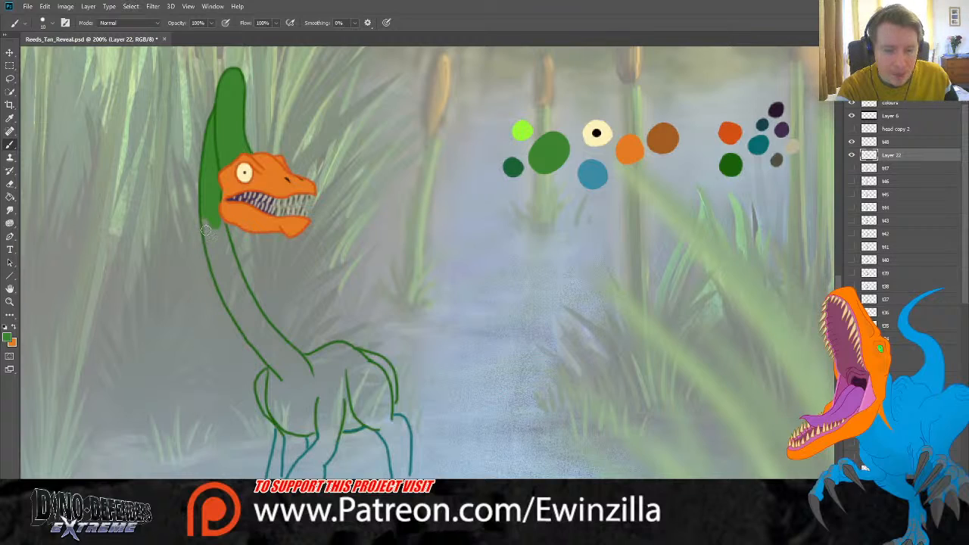
{"action": "mouse_move", "coordinate": [215, 210]}
{"action": "left_mouse_down"}
{"action": "mouse_move", "coordinate": [227, 269]}
{"action": "mouse_move", "coordinate": [236, 281]}
{"action": "mouse_move", "coordinate": [215, 226]}
{"action": "mouse_move", "coordinate": [257, 322]}
{"action": "mouse_move", "coordinate": [309, 376]}
{"action": "left_mouse_up"}
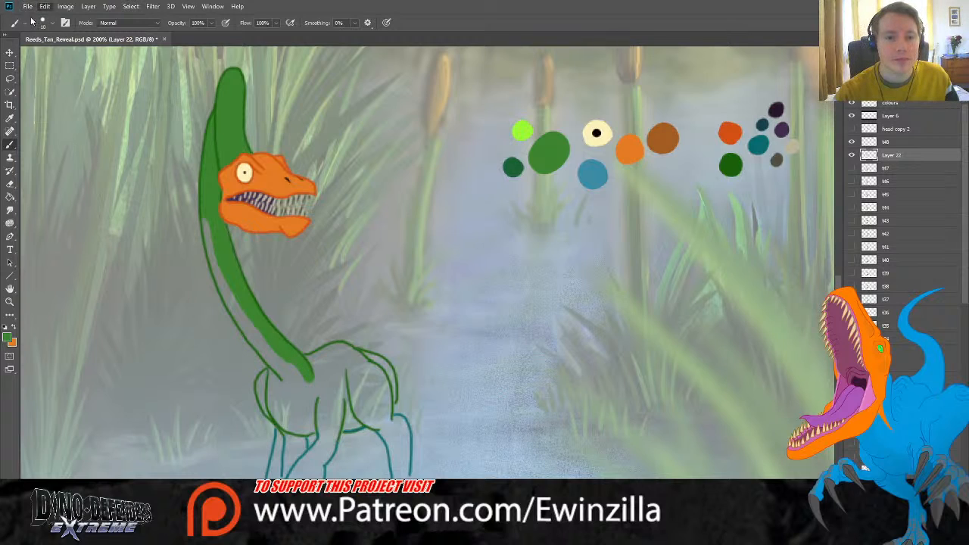
Step: Check how the partly painted dinosaur reads in the whole reed scene and up close
{"action": "left_click", "coordinate": [10, 301]}
{"action": "left_click", "coordinate": [283, 23]}
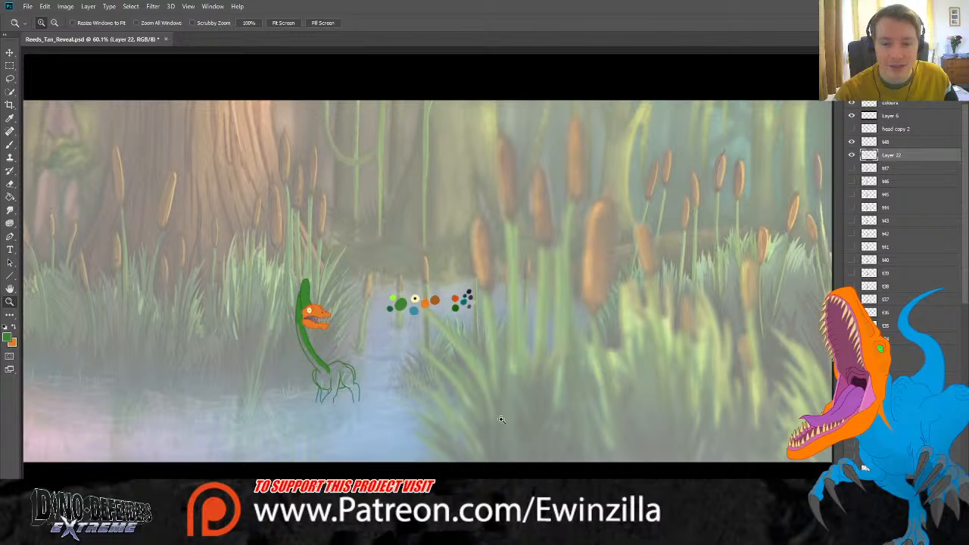
{"action": "left_click_drag", "start_coordinate": [319, 386], "coordinate": [319, 386]}
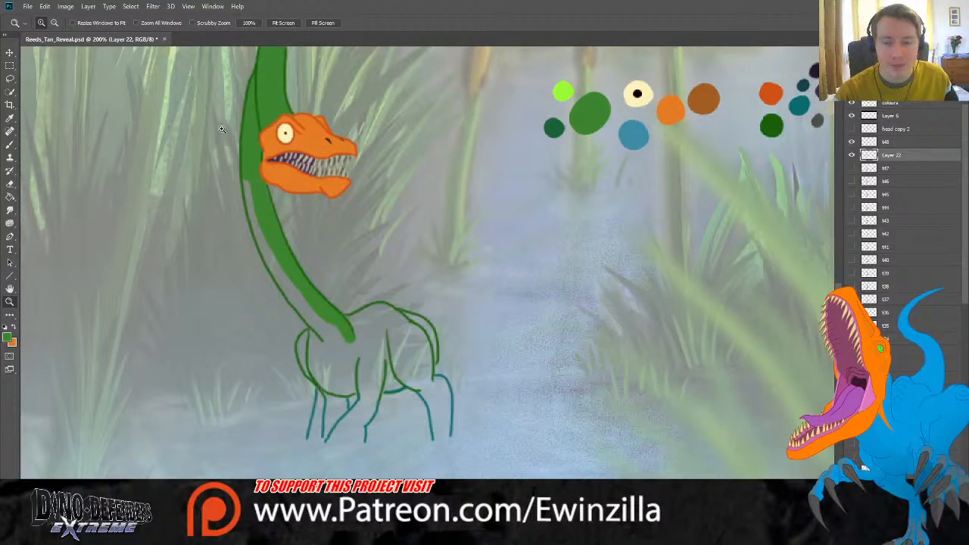
{"action": "scroll", "coordinate": [222, 129], "scroll_direction": "up", "scroll_amount": 1}
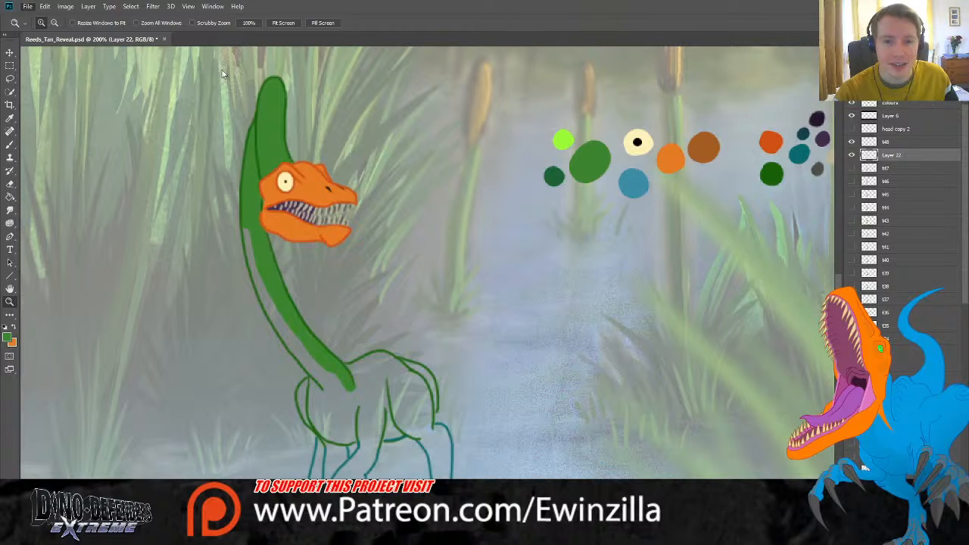
Step: Open Tanystropheus_EDIT.psd and examine the size-comparison chart with the human silhouette for the neck proportions
{"action": "left_click", "coordinate": [203, 117]}
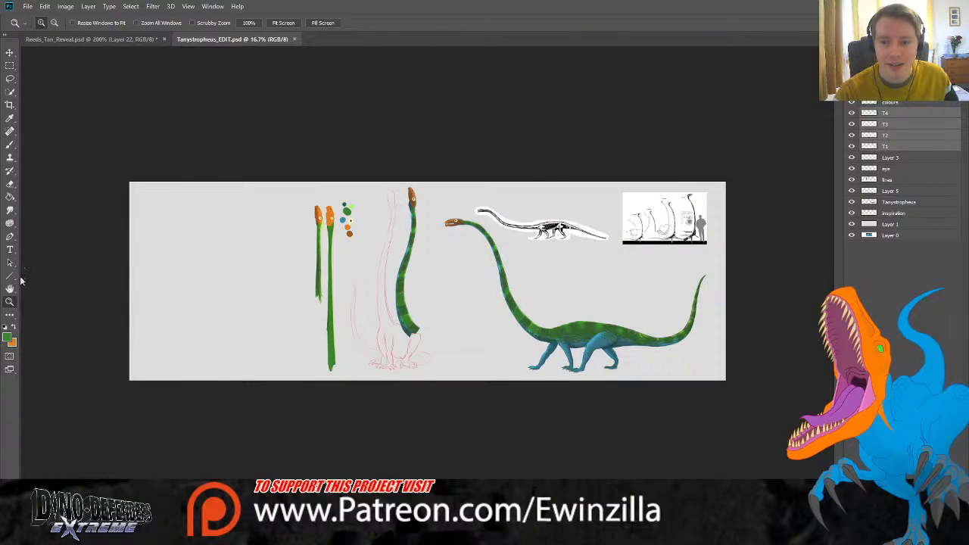
{"action": "left_click", "coordinate": [713, 213]}
{"action": "left_click", "coordinate": [753, 195]}
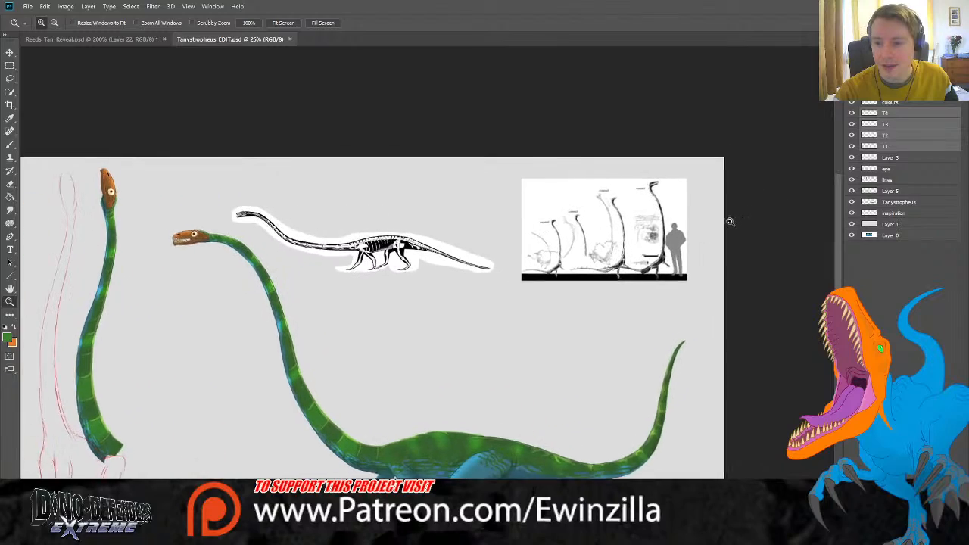
{"action": "left_click", "coordinate": [693, 227]}
{"action": "left_click", "coordinate": [690, 226]}
{"action": "left_click", "coordinate": [689, 225]}
{"action": "left_click", "coordinate": [690, 224]}
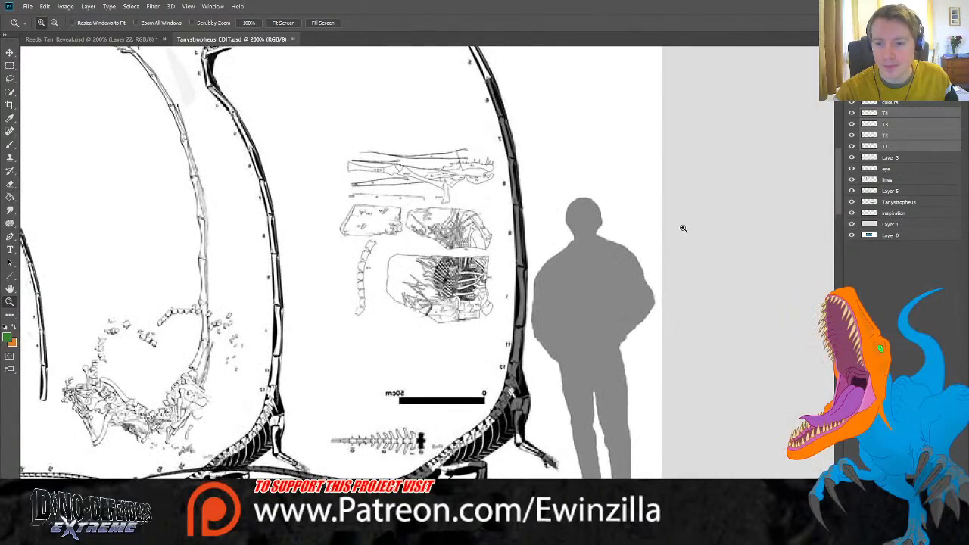
{"action": "left_click", "coordinate": [688, 224]}
{"action": "left_click", "coordinate": [294, 26]}
{"action": "left_click", "coordinate": [770, 174]}
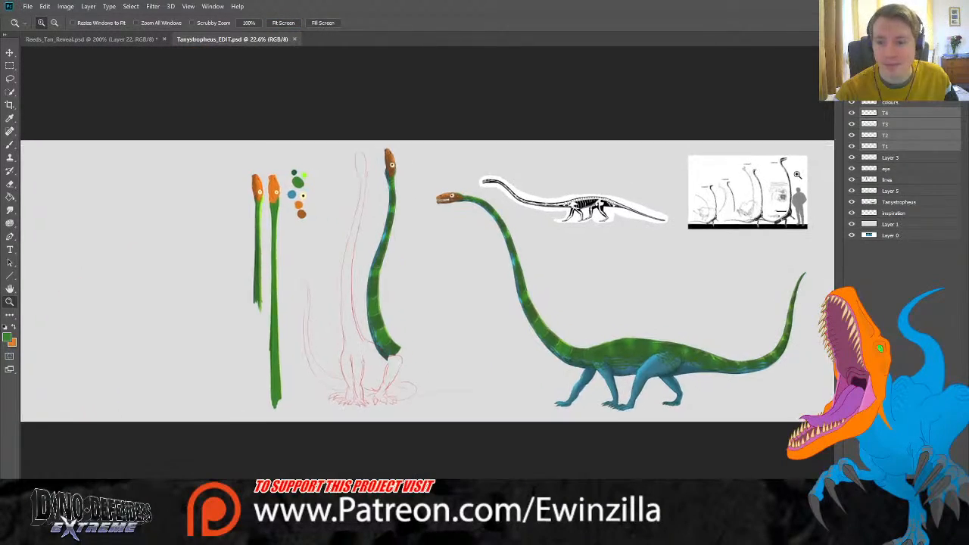
{"action": "left_click", "coordinate": [768, 174]}
{"action": "left_click_drag", "start_coordinate": [689, 163], "coordinate": [831, 253]}
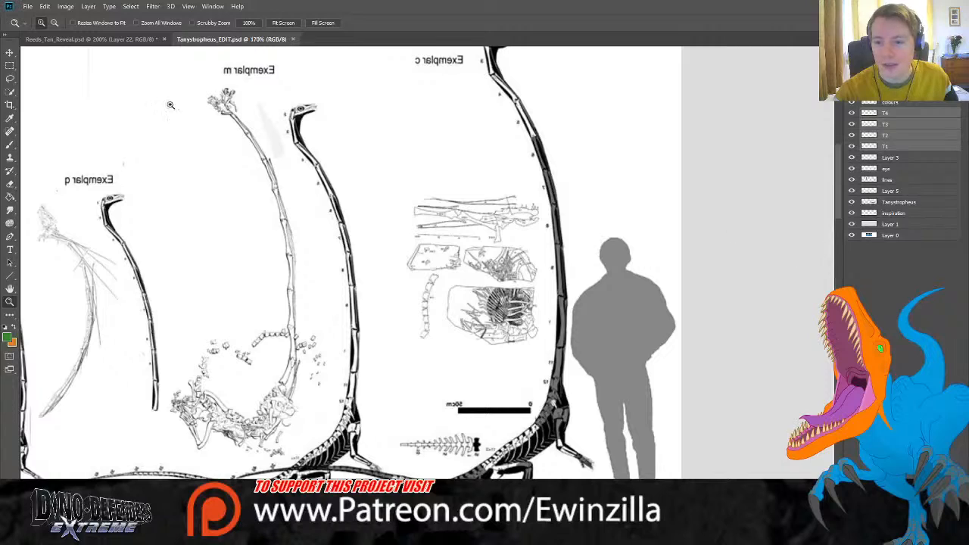
Step: Examine the walking skeleton reference and the full reference sheet, and close Tanystropheus_EDIT.psd
{"action": "left_click", "coordinate": [57, 24]}
{"action": "left_click", "coordinate": [507, 215]}
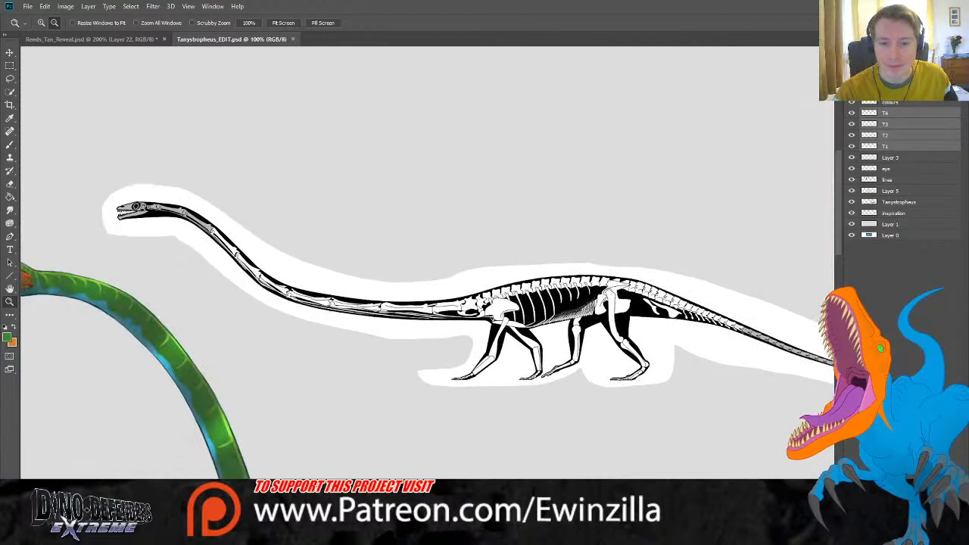
{"action": "left_click", "coordinate": [281, 23]}
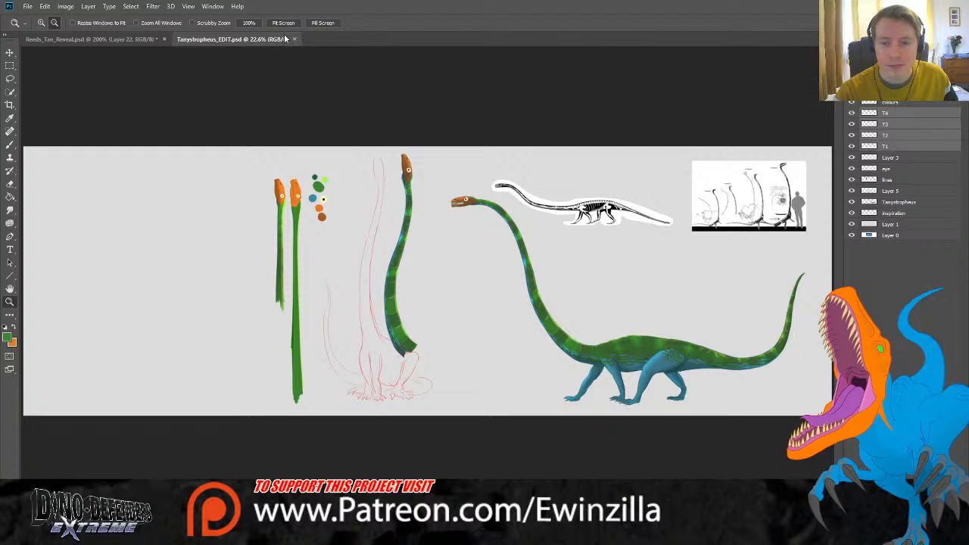
{"action": "left_click", "coordinate": [294, 39]}
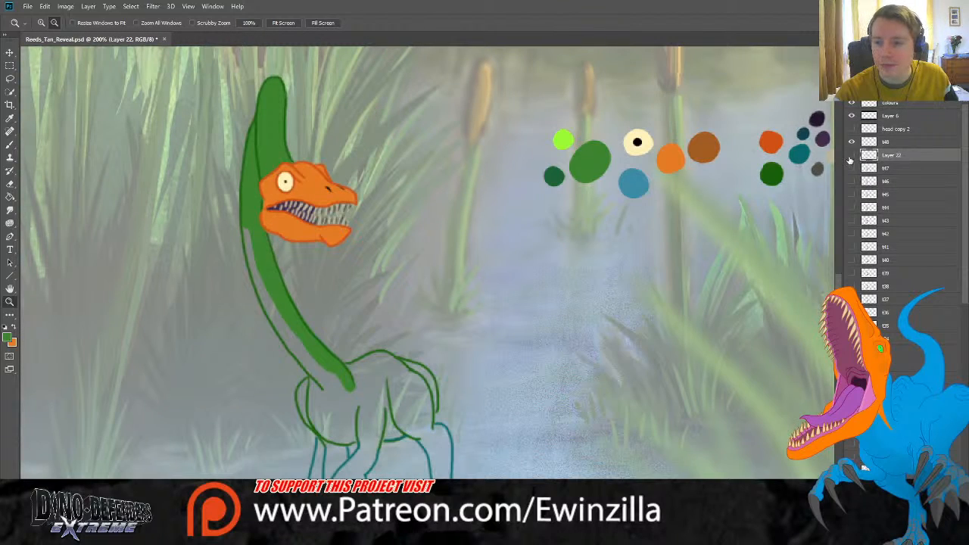
Step: Brush green over the rest of the neck, the body and the upper legs on Layer 22, and smudge the edges
{"action": "left_click", "coordinate": [12, 147]}
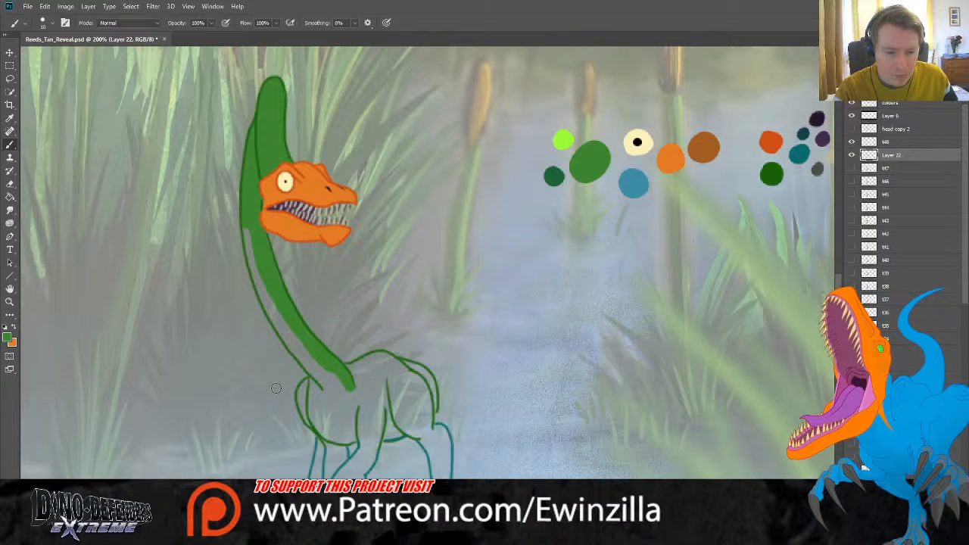
{"action": "mouse_move", "coordinate": [247, 225]}
{"action": "left_mouse_down"}
{"action": "mouse_move", "coordinate": [268, 297]}
{"action": "mouse_move", "coordinate": [317, 371]}
{"action": "mouse_move", "coordinate": [284, 289]}
{"action": "mouse_move", "coordinate": [315, 364]}
{"action": "mouse_move", "coordinate": [309, 422]}
{"action": "mouse_move", "coordinate": [320, 377]}
{"action": "mouse_move", "coordinate": [330, 399]}
{"action": "mouse_move", "coordinate": [356, 411]}
{"action": "mouse_move", "coordinate": [340, 407]}
{"action": "mouse_move", "coordinate": [320, 367]}
{"action": "mouse_move", "coordinate": [364, 402]}
{"action": "mouse_move", "coordinate": [368, 447]}
{"action": "mouse_move", "coordinate": [375, 396]}
{"action": "mouse_move", "coordinate": [380, 424]}
{"action": "mouse_move", "coordinate": [397, 409]}
{"action": "mouse_move", "coordinate": [408, 432]}
{"action": "mouse_move", "coordinate": [418, 434]}
{"action": "mouse_move", "coordinate": [428, 416]}
{"action": "mouse_move", "coordinate": [426, 425]}
{"action": "mouse_move", "coordinate": [429, 389]}
{"action": "mouse_move", "coordinate": [403, 365]}
{"action": "mouse_move", "coordinate": [422, 372]}
{"action": "mouse_move", "coordinate": [431, 404]}
{"action": "mouse_move", "coordinate": [415, 421]}
{"action": "mouse_move", "coordinate": [425, 386]}
{"action": "mouse_move", "coordinate": [380, 400]}
{"action": "mouse_move", "coordinate": [388, 370]}
{"action": "mouse_move", "coordinate": [347, 368]}
{"action": "mouse_move", "coordinate": [383, 358]}
{"action": "mouse_move", "coordinate": [396, 370]}
{"action": "mouse_move", "coordinate": [371, 376]}
{"action": "mouse_move", "coordinate": [365, 403]}
{"action": "mouse_move", "coordinate": [301, 405]}
{"action": "left_mouse_up"}
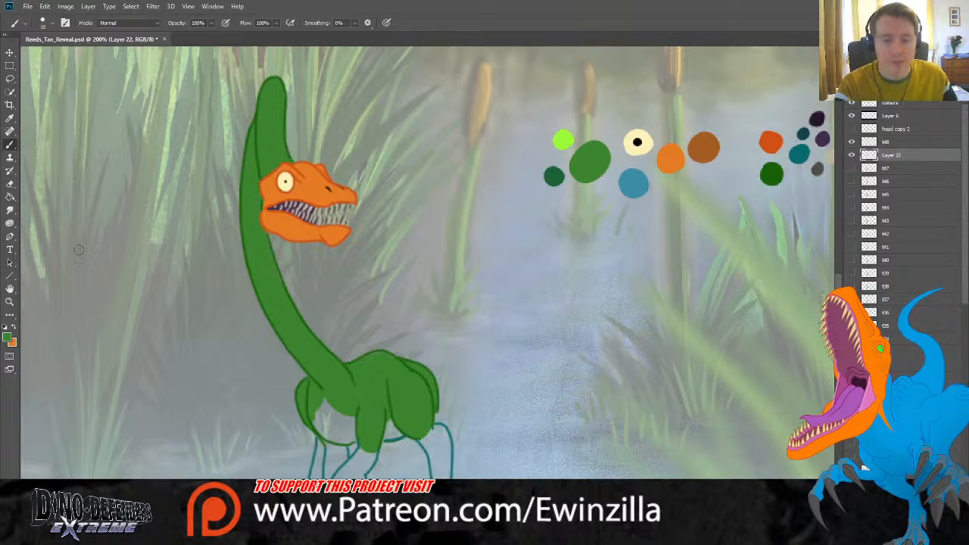
{"action": "left_click", "coordinate": [9, 210]}
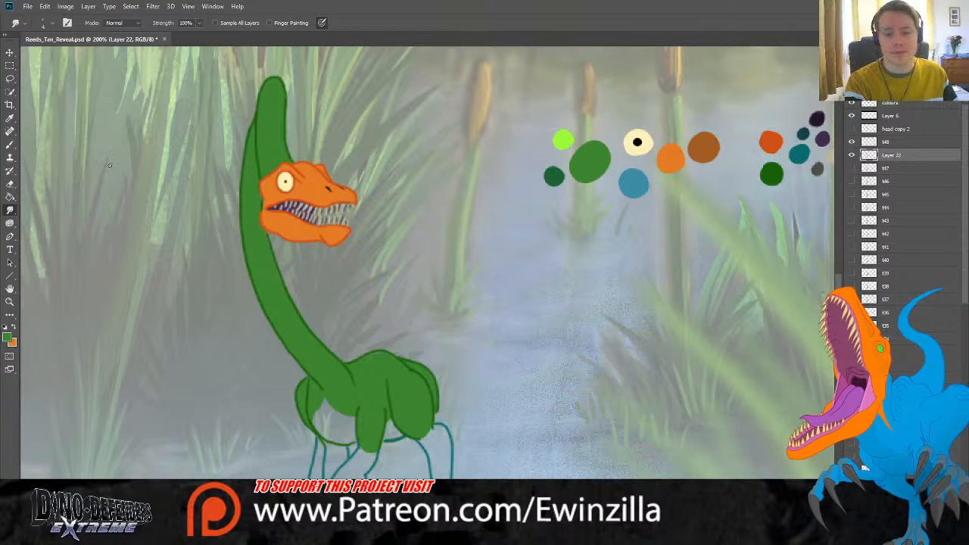
Step: Sample the light blue from the palette and paint the chest and the far front leg, tidying with the Smudge tool
{"action": "left_click", "coordinate": [10, 118]}
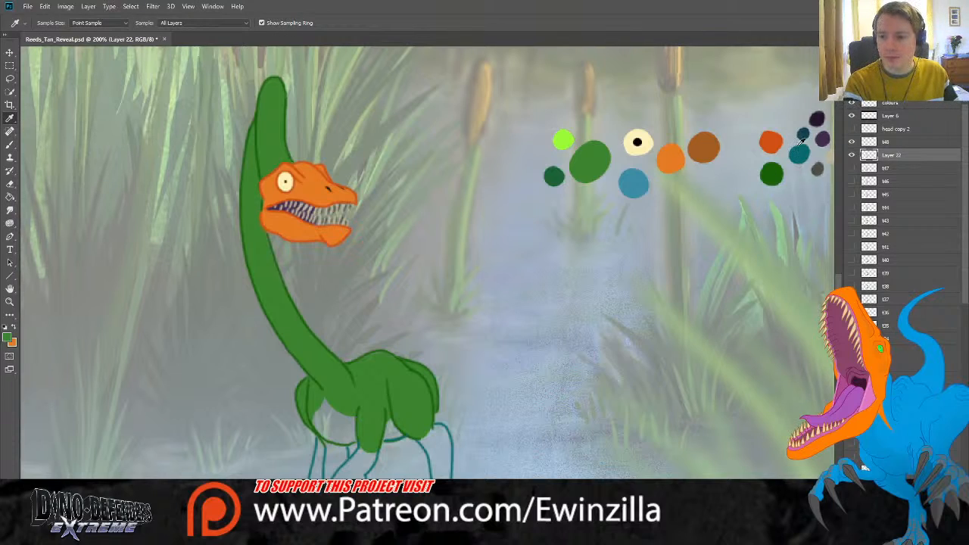
{"action": "left_click", "coordinate": [630, 179]}
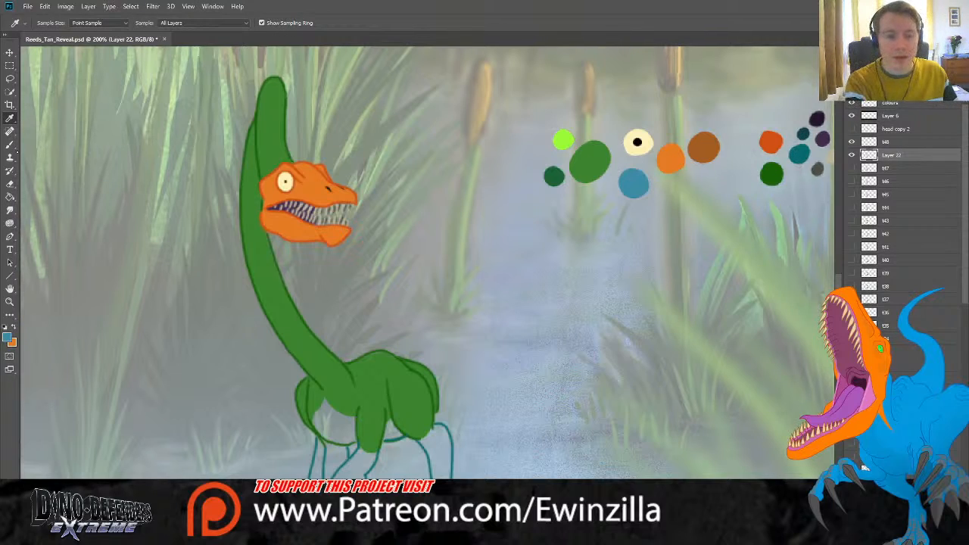
{"action": "left_click", "coordinate": [10, 144]}
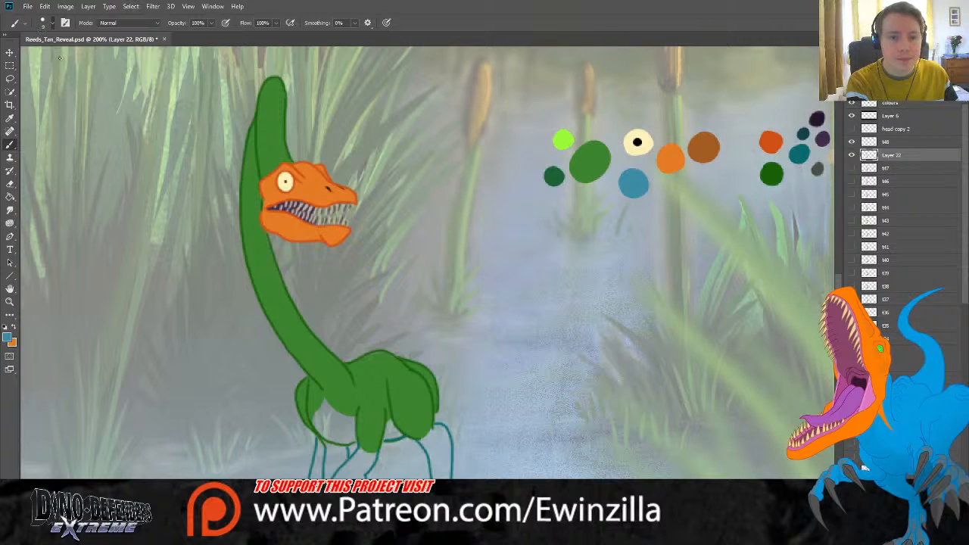
{"action": "scroll", "coordinate": [334, 305], "scroll_direction": "down", "scroll_amount": 3}
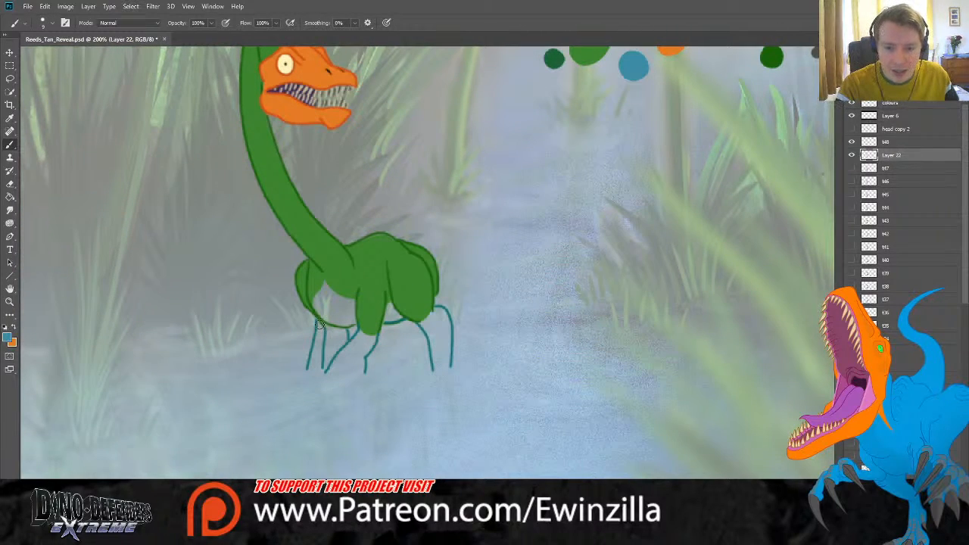
{"action": "mouse_move", "coordinate": [320, 324]}
{"action": "left_mouse_down"}
{"action": "mouse_move", "coordinate": [310, 366]}
{"action": "mouse_move", "coordinate": [330, 352]}
{"action": "mouse_move", "coordinate": [324, 325]}
{"action": "mouse_move", "coordinate": [342, 340]}
{"action": "mouse_move", "coordinate": [318, 309]}
{"action": "mouse_move", "coordinate": [325, 283]}
{"action": "mouse_move", "coordinate": [352, 300]}
{"action": "mouse_move", "coordinate": [352, 321]}
{"action": "mouse_move", "coordinate": [333, 321]}
{"action": "mouse_move", "coordinate": [327, 289]}
{"action": "left_mouse_up"}
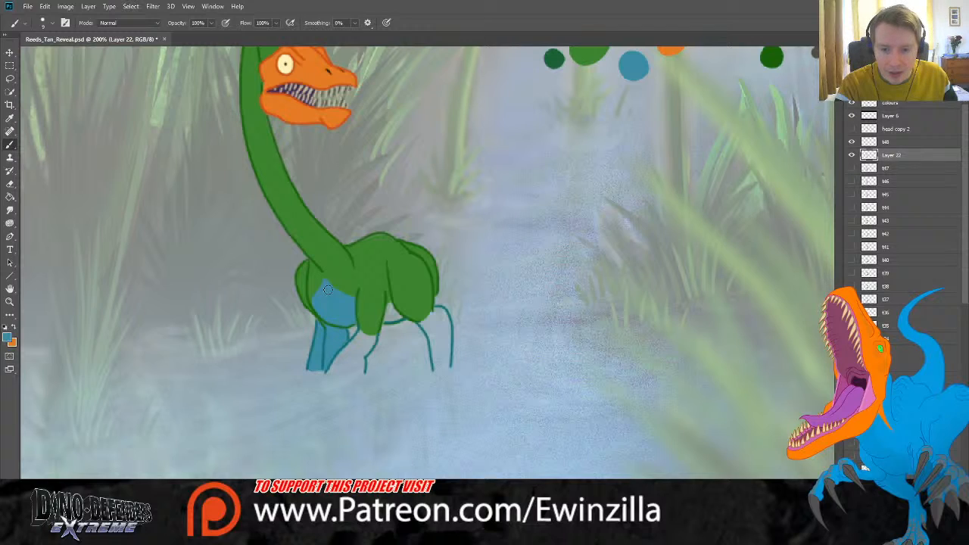
{"action": "left_click", "coordinate": [9, 209]}
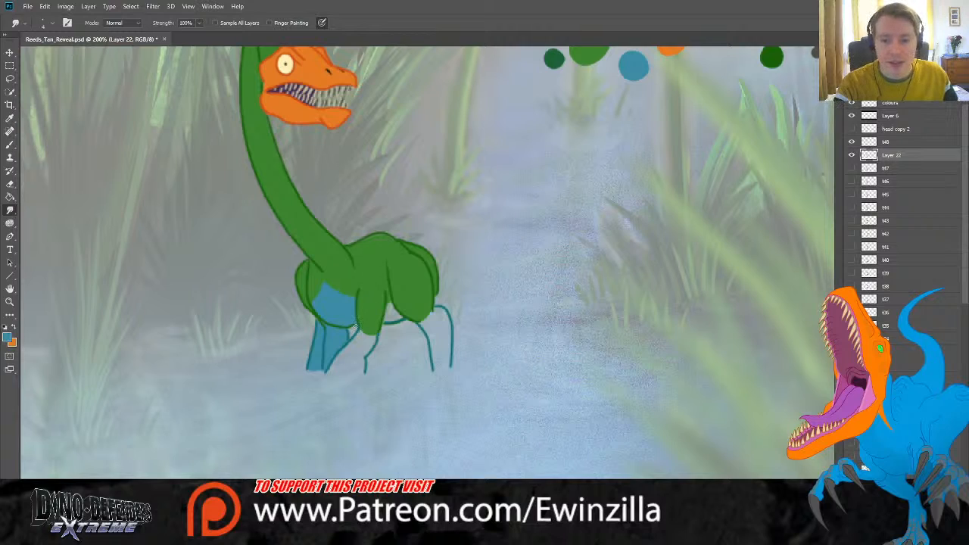
Step: Paint the near front leg, the belly gap and the hind leg in the same blue and smudge the edges clean
{"action": "key", "text": "b"}
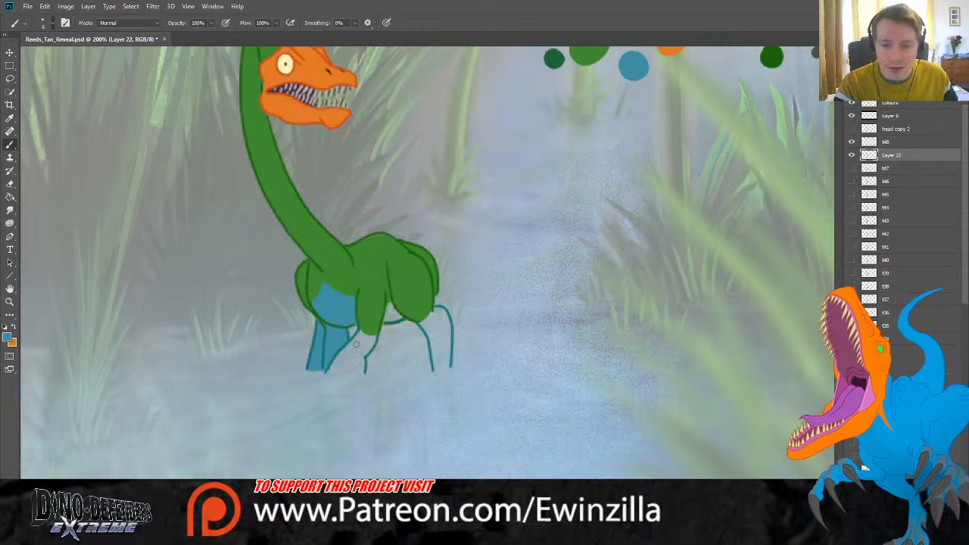
{"action": "mouse_move", "coordinate": [344, 348]}
{"action": "left_mouse_down"}
{"action": "mouse_move", "coordinate": [328, 371]}
{"action": "mouse_move", "coordinate": [361, 370]}
{"action": "mouse_move", "coordinate": [361, 359]}
{"action": "mouse_move", "coordinate": [336, 368]}
{"action": "mouse_move", "coordinate": [367, 338]}
{"action": "left_mouse_up"}
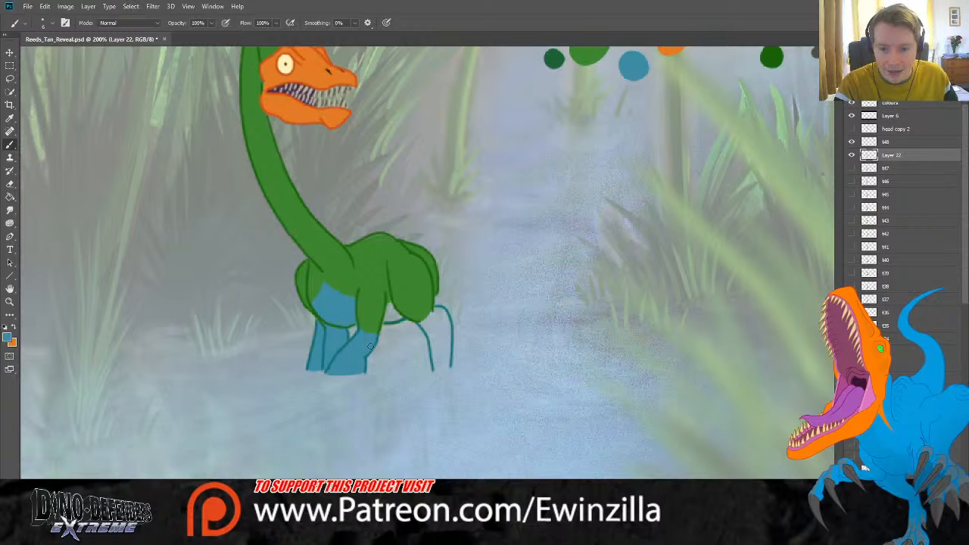
{"action": "mouse_move", "coordinate": [392, 305]}
{"action": "left_mouse_down"}
{"action": "mouse_move", "coordinate": [429, 286]}
{"action": "mouse_move", "coordinate": [434, 317]}
{"action": "mouse_move", "coordinate": [419, 324]}
{"action": "mouse_move", "coordinate": [443, 314]}
{"action": "mouse_move", "coordinate": [447, 367]}
{"action": "mouse_move", "coordinate": [436, 367]}
{"action": "mouse_move", "coordinate": [427, 332]}
{"action": "mouse_move", "coordinate": [440, 359]}
{"action": "left_mouse_up"}
{"action": "key", "text": "ctrl+z"}
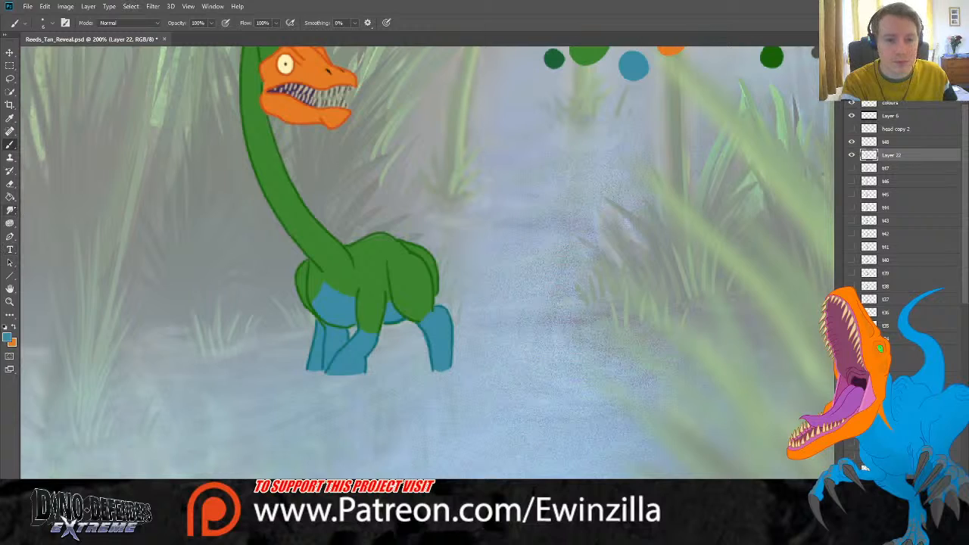
{"action": "left_click", "coordinate": [10, 210]}
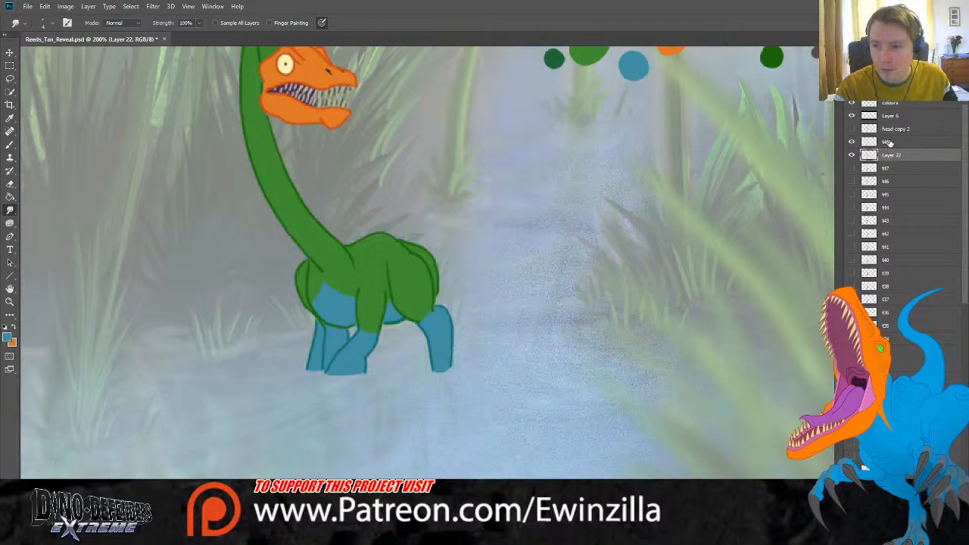
Step: Merge the t48 line art and the Layer 22 colours into a single layer
{"action": "key", "text": "alt+bracketright"}
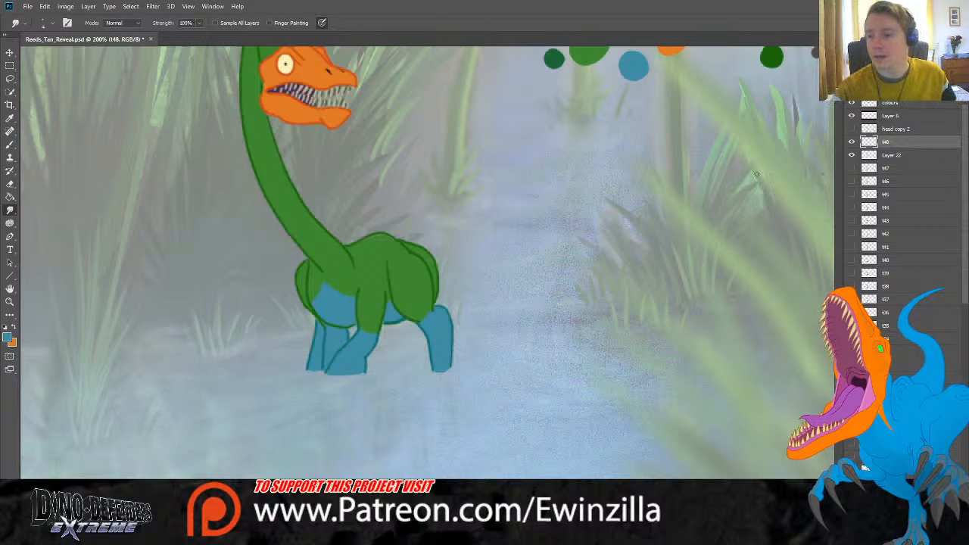
{"action": "left_click", "coordinate": [917, 155], "text": "shift"}
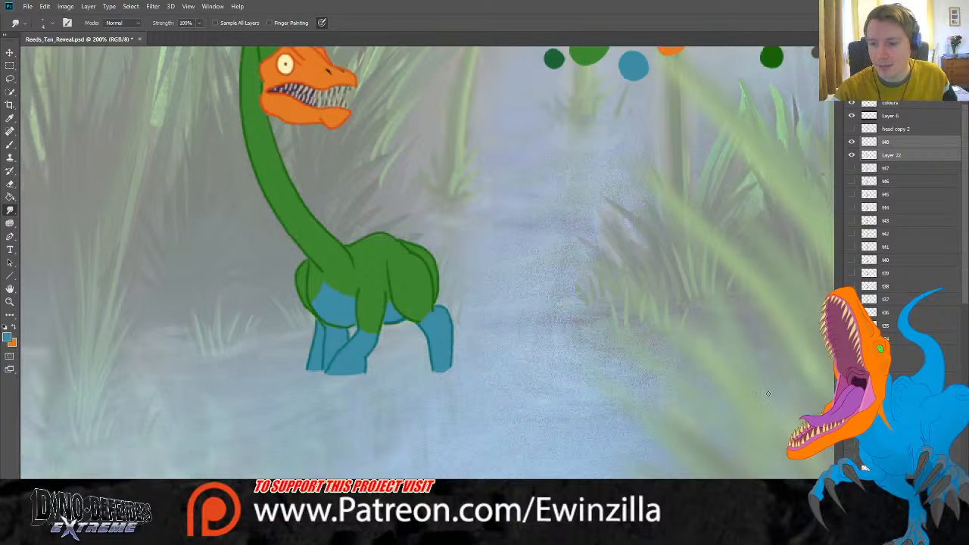
{"action": "key", "text": "ctrl+e"}
Step: Compare the coloured t48 frame with frame t47 by showing and hiding them over each other
{"action": "scroll", "coordinate": [768, 393], "scroll_direction": "up", "scroll_amount": 3}
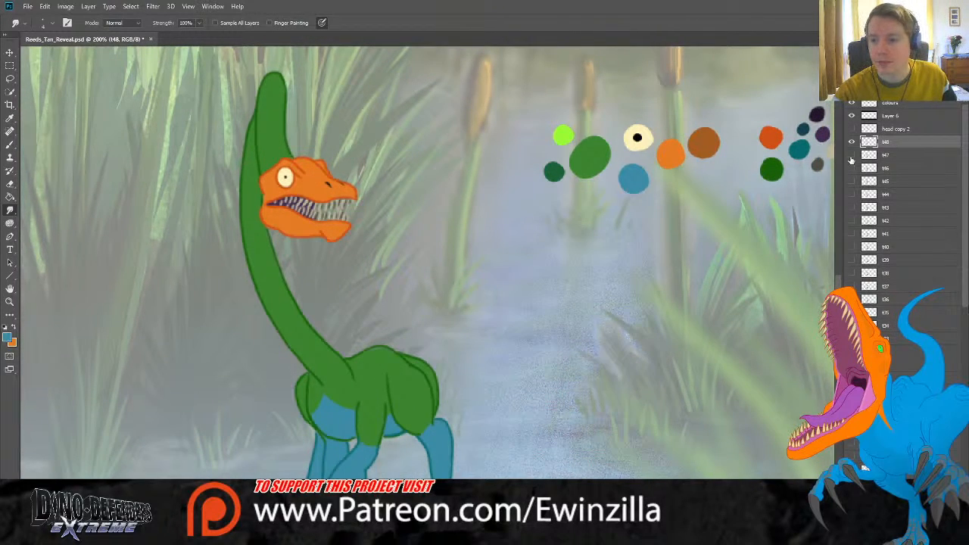
{"action": "left_click", "coordinate": [851, 156]}
{"action": "left_click", "coordinate": [852, 142]}
{"action": "left_click", "coordinate": [851, 142]}
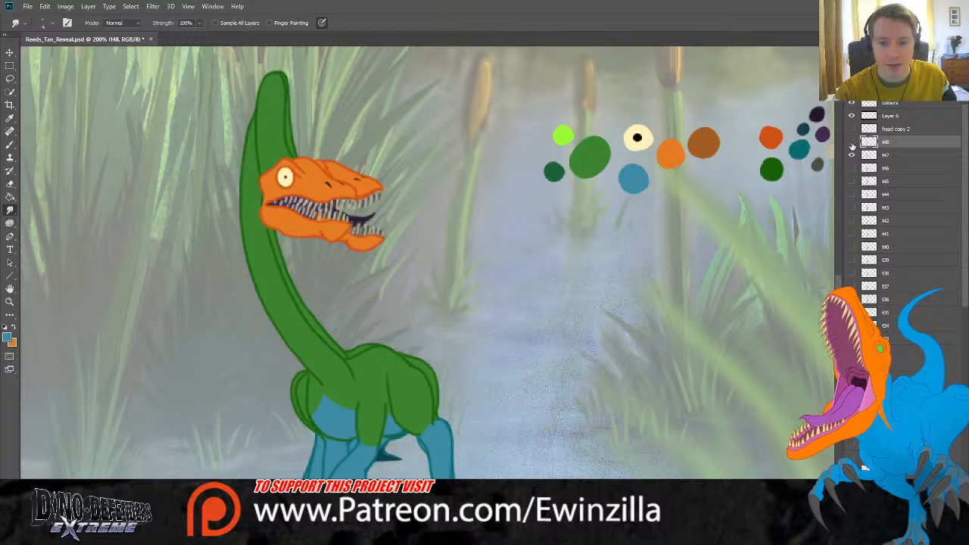
{"action": "left_click", "coordinate": [852, 143]}
{"action": "left_click", "coordinate": [852, 142]}
{"action": "left_click", "coordinate": [852, 142]}
{"action": "left_click", "coordinate": [851, 142]}
{"action": "left_click", "coordinate": [851, 142]}
{"action": "left_click", "coordinate": [852, 142]}
{"action": "left_click", "coordinate": [852, 155]}
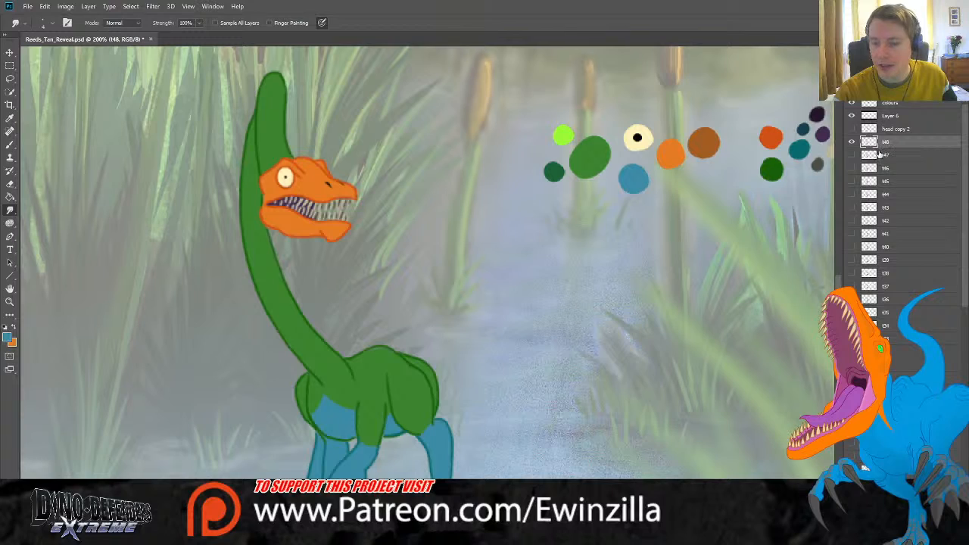
Step: Look through the earlier frames one at a time for a head pose to reuse
{"action": "left_click", "coordinate": [852, 365]}
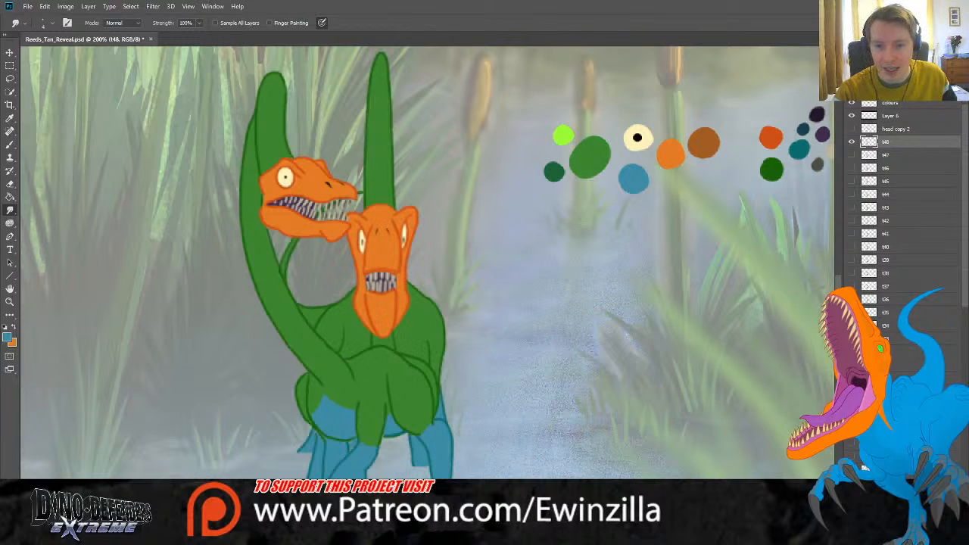
{"action": "left_click", "coordinate": [852, 365]}
{"action": "left_click", "coordinate": [852, 391]}
{"action": "left_click", "coordinate": [852, 392]}
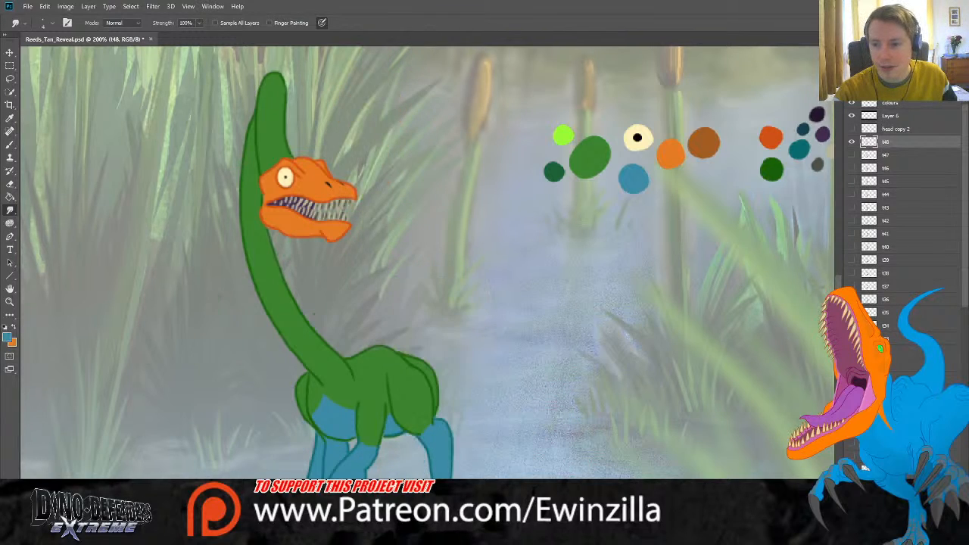
{"action": "left_click", "coordinate": [852, 417]}
{"action": "left_click", "coordinate": [852, 418]}
{"action": "left_click", "coordinate": [852, 431]}
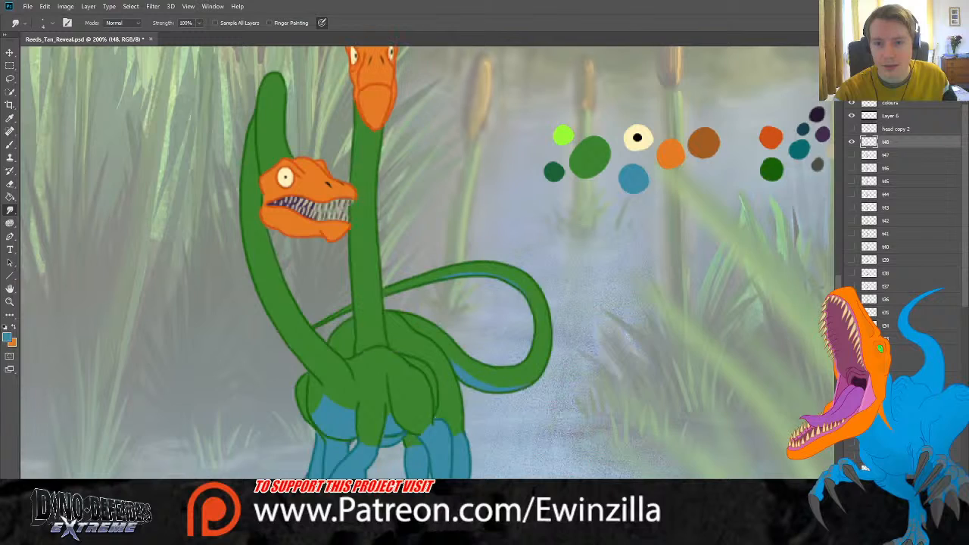
{"action": "left_click", "coordinate": [851, 431]}
{"action": "left_click", "coordinate": [851, 285]}
{"action": "left_click", "coordinate": [851, 285]}
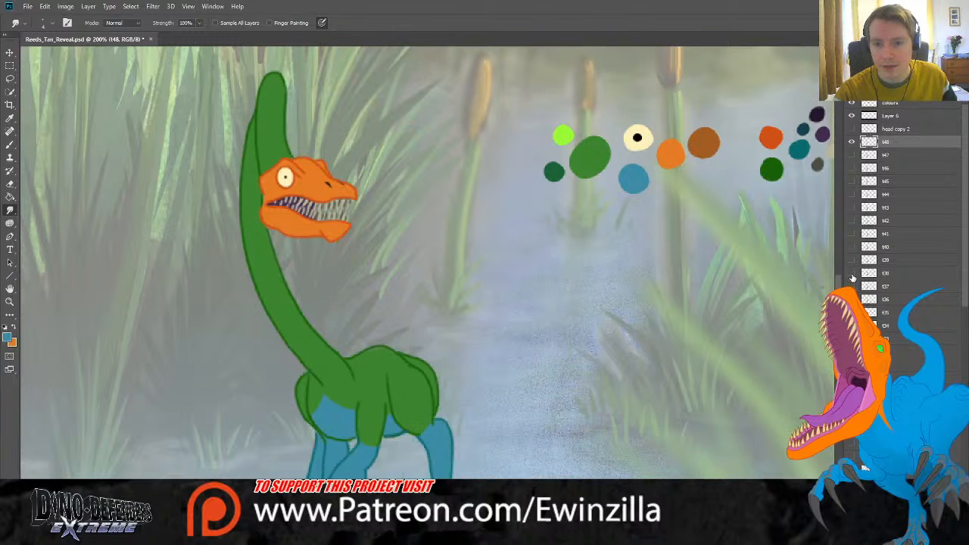
Step: Show frame t38, outline its head with the Lasso tool and copy the head to a new layer
{"action": "left_click", "coordinate": [852, 273]}
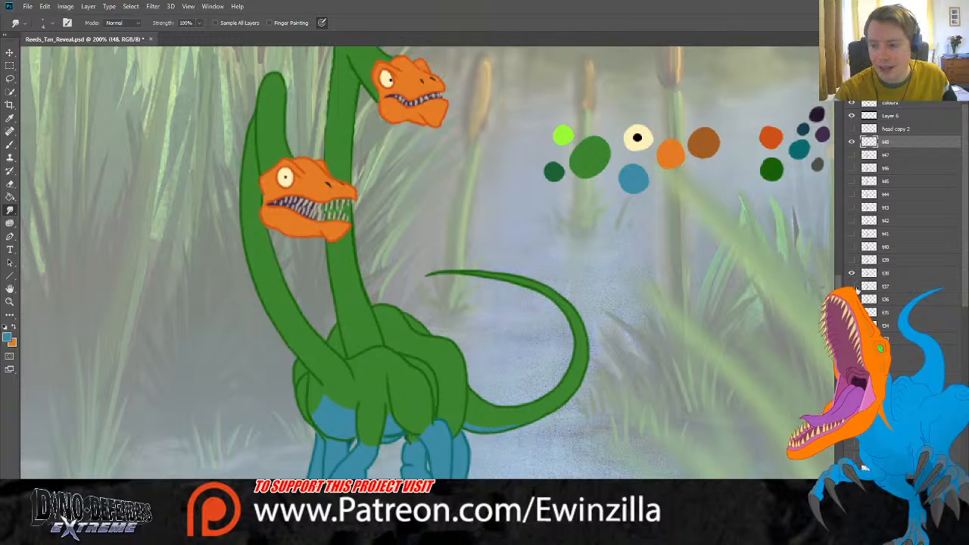
{"action": "left_click", "coordinate": [873, 278]}
{"action": "scroll", "coordinate": [630, 331], "scroll_direction": "up", "scroll_amount": 3}
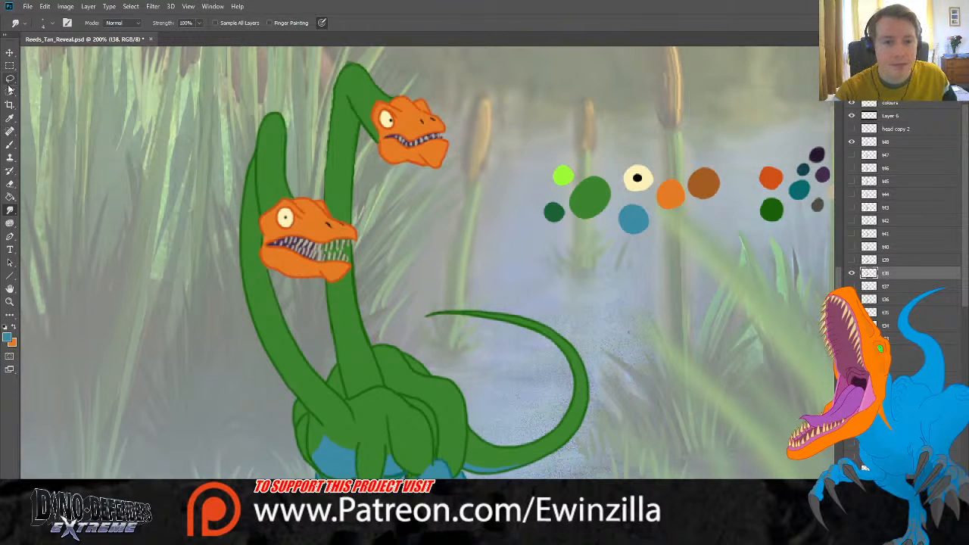
{"action": "left_click", "coordinate": [10, 79]}
{"action": "mouse_move", "coordinate": [406, 83]}
{"action": "left_mouse_down"}
{"action": "mouse_move", "coordinate": [374, 100]}
{"action": "mouse_move", "coordinate": [379, 150]}
{"action": "left_mouse_up"}
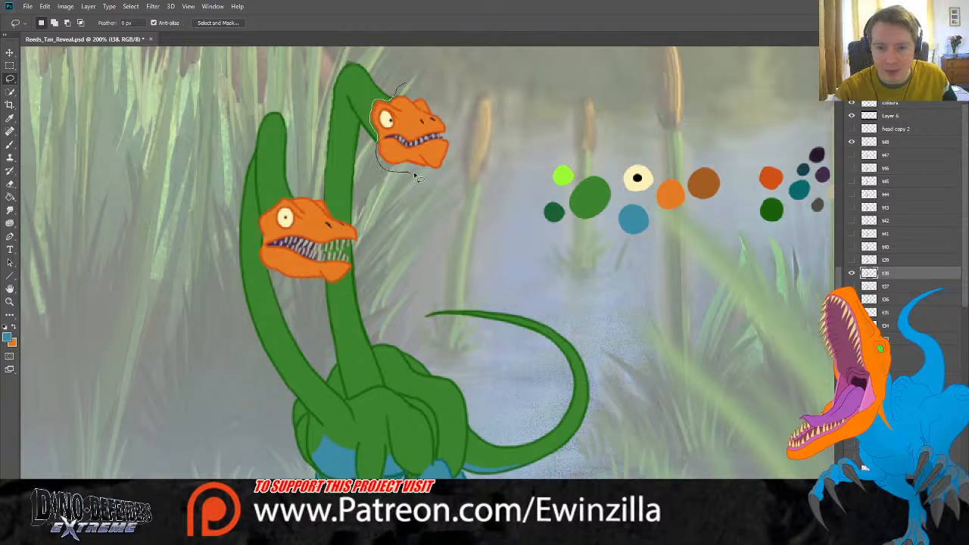
{"action": "left_click_drag", "start_coordinate": [462, 119], "coordinate": [409, 83]}
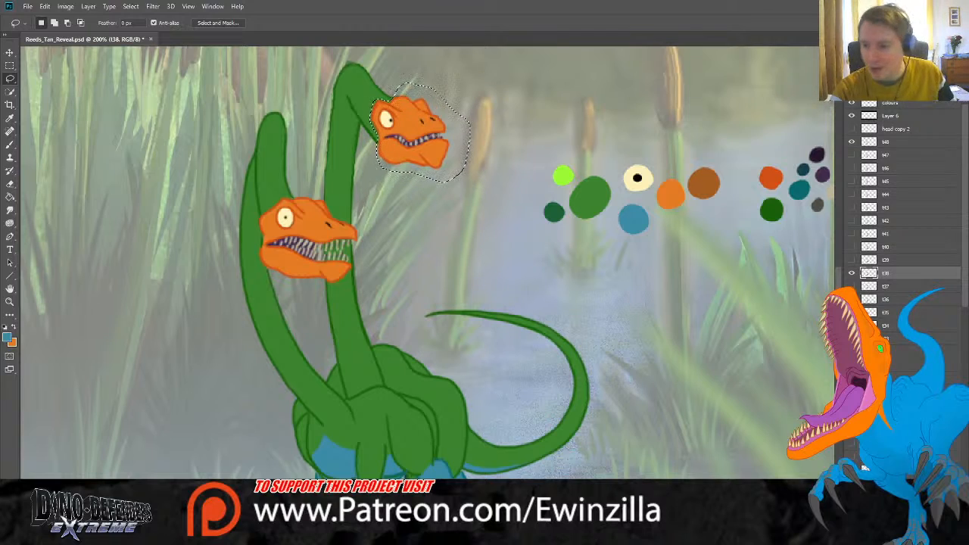
{"action": "key", "text": "ctrl+j"}
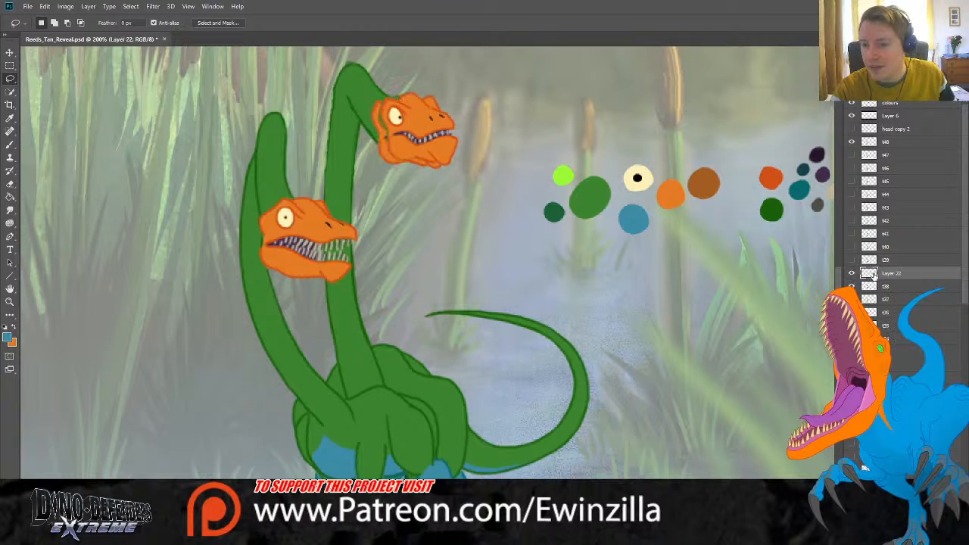
Step: Place the copied head layer above t48, hide t38 and lower t48's opacity to 60%
{"action": "left_click_drag", "start_coordinate": [890, 277], "coordinate": [893, 148]}
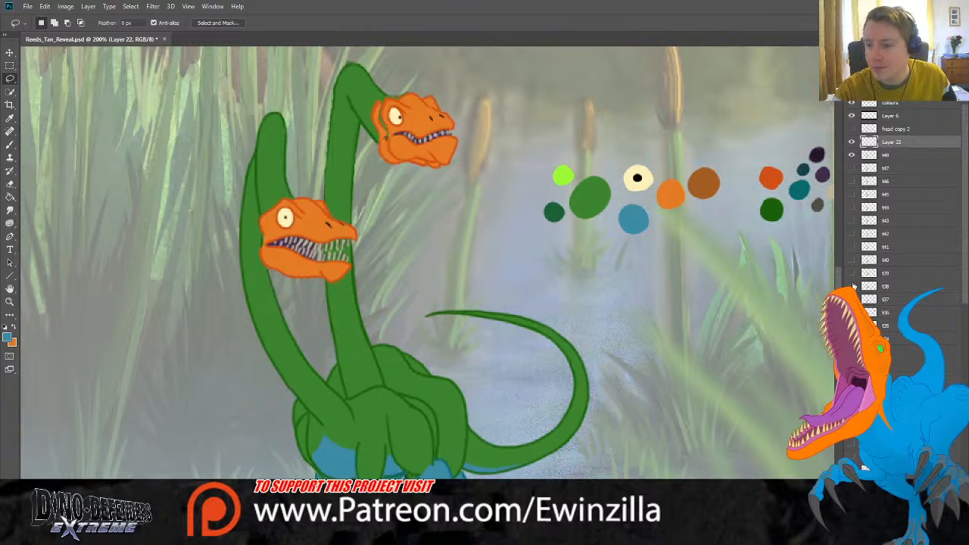
{"action": "left_click", "coordinate": [893, 155]}
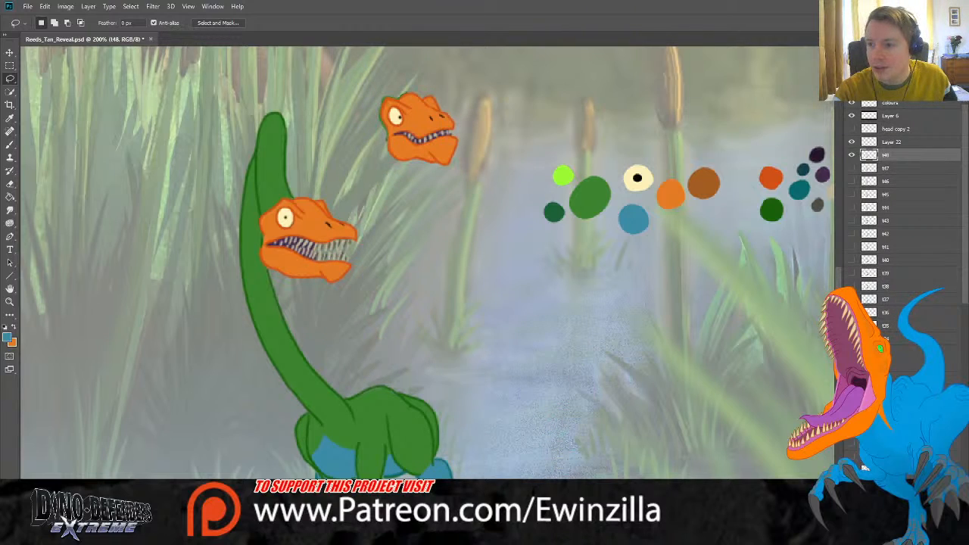
{"action": "key", "text": "6"}
Step: Move the copied head over t48's head, enlarge it to about 113%, and tilt and skew it to fit
{"action": "left_click", "coordinate": [891, 145]}
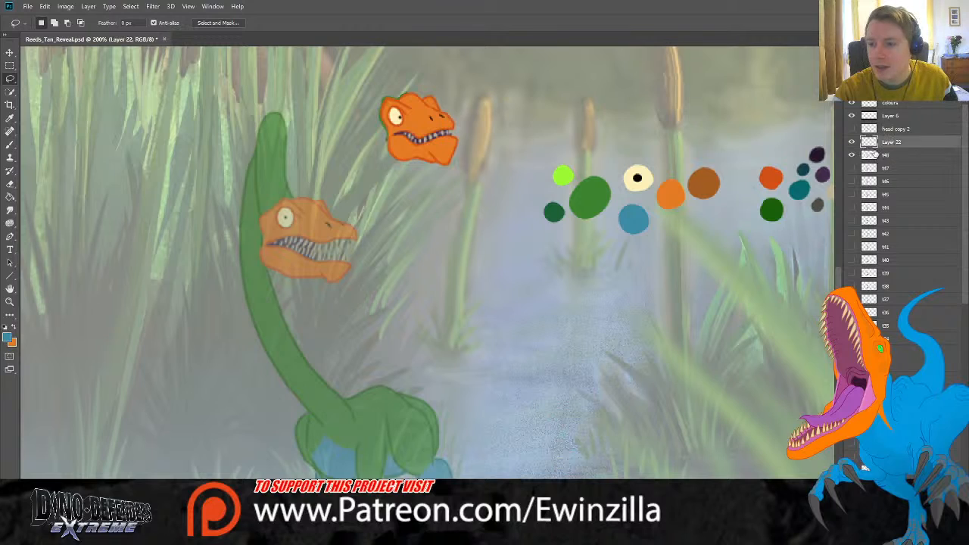
{"action": "key", "text": "v"}
{"action": "left_click_drag", "start_coordinate": [450, 121], "coordinate": [336, 197]}
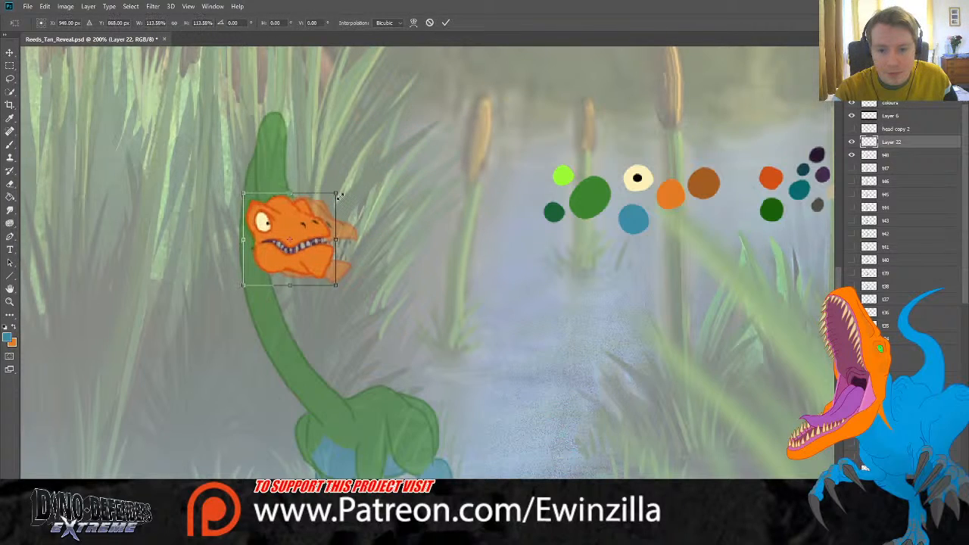
{"action": "left_click_drag", "start_coordinate": [334, 241], "coordinate": [334, 243]}
{"action": "left_click_drag", "start_coordinate": [291, 199], "coordinate": [343, 189]}
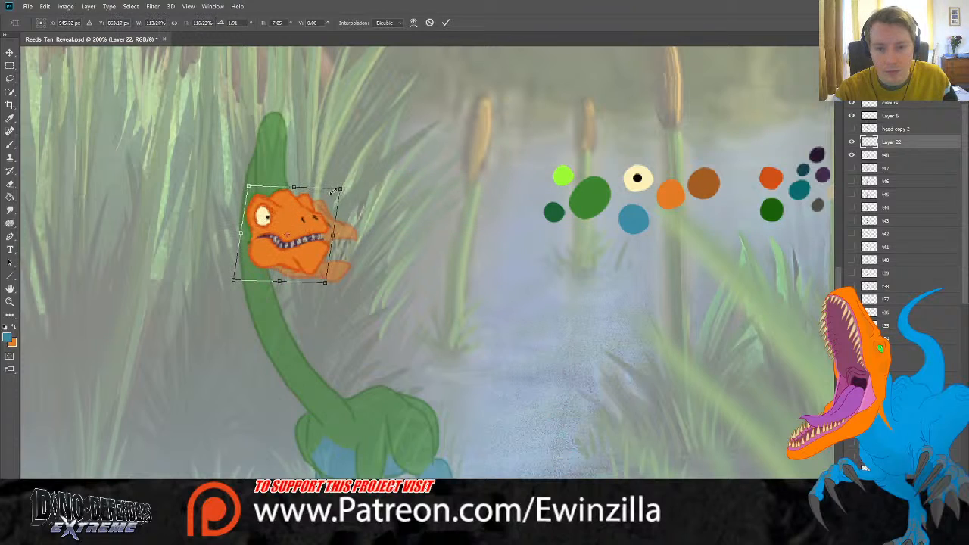
{"action": "key", "text": "Return"}
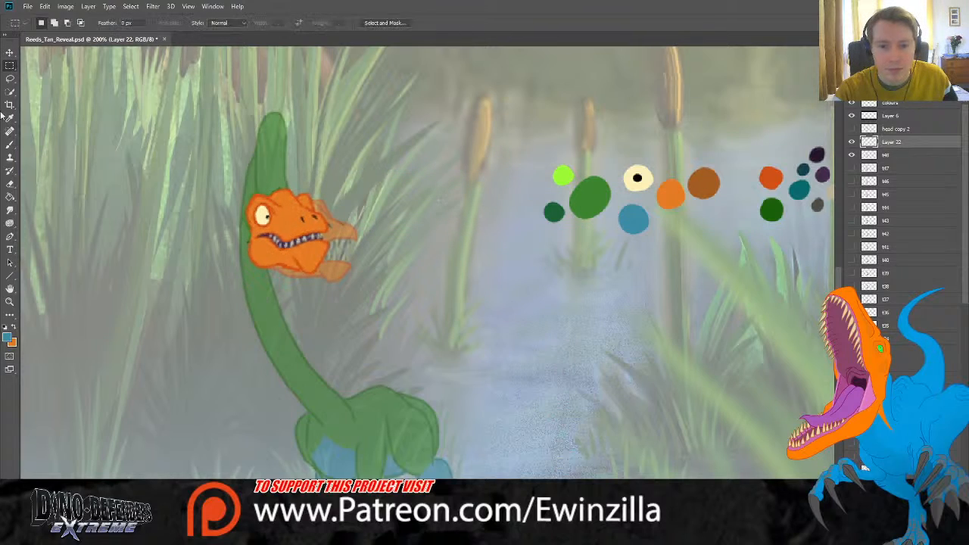
Step: Rotate the copied head by about 2 degrees and check its alignment against the faded t48 head
{"action": "left_click", "coordinate": [10, 52]}
{"action": "left_click_drag", "start_coordinate": [340, 177], "coordinate": [345, 177]}
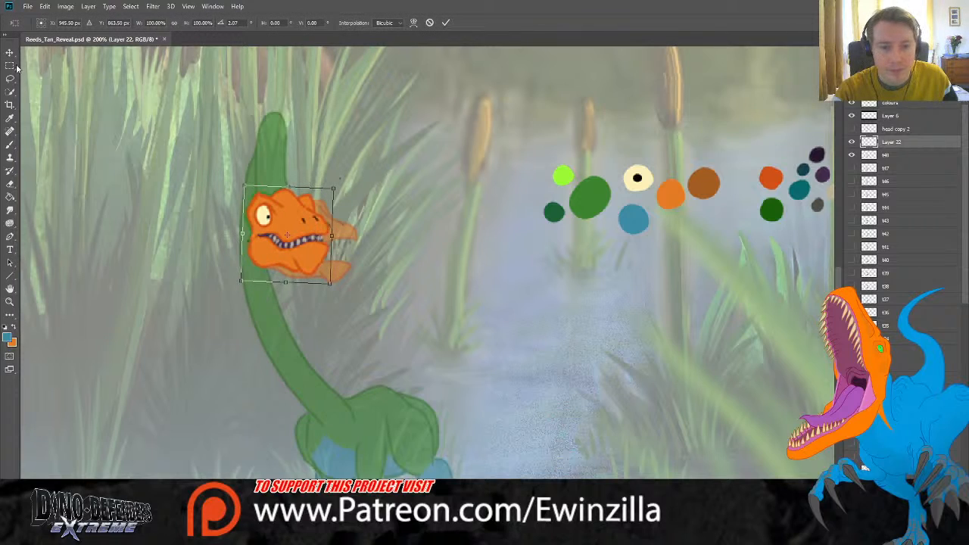
{"action": "key", "text": "Return"}
{"action": "left_click", "coordinate": [852, 143]}
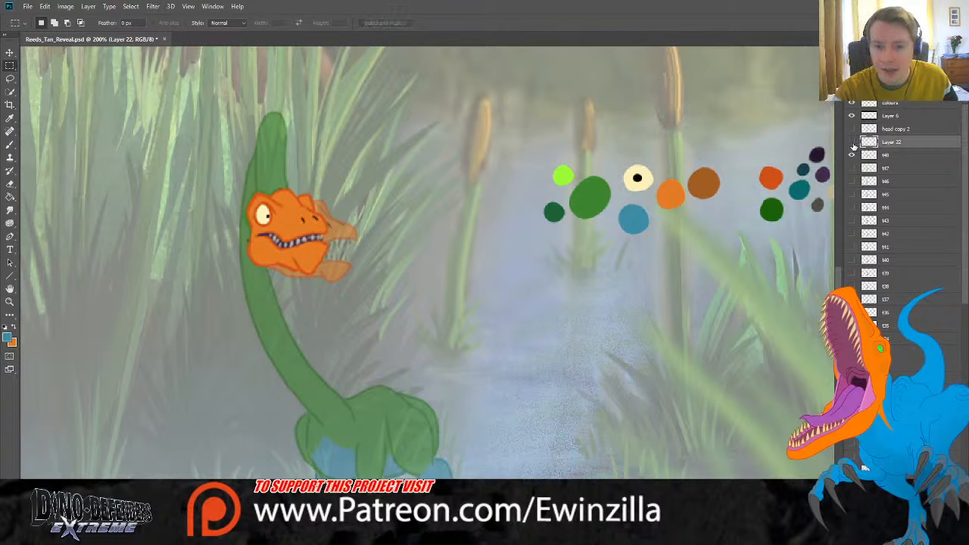
{"action": "left_click", "coordinate": [852, 143]}
{"action": "left_click", "coordinate": [852, 144]}
{"action": "left_click", "coordinate": [852, 143]}
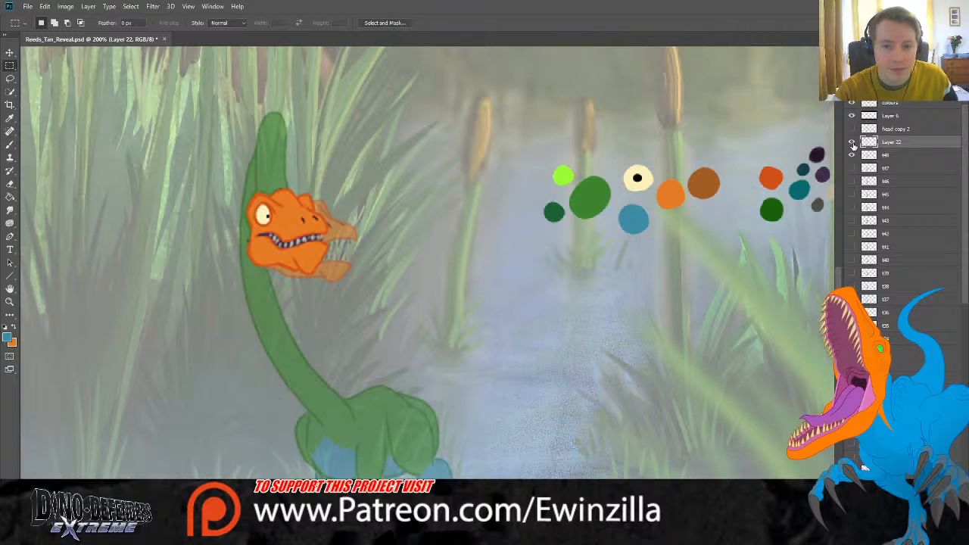
Step: Smudge out the copied head's pupil and brush a new one at the eye's centre in the palette's black
{"action": "left_click", "coordinate": [10, 210]}
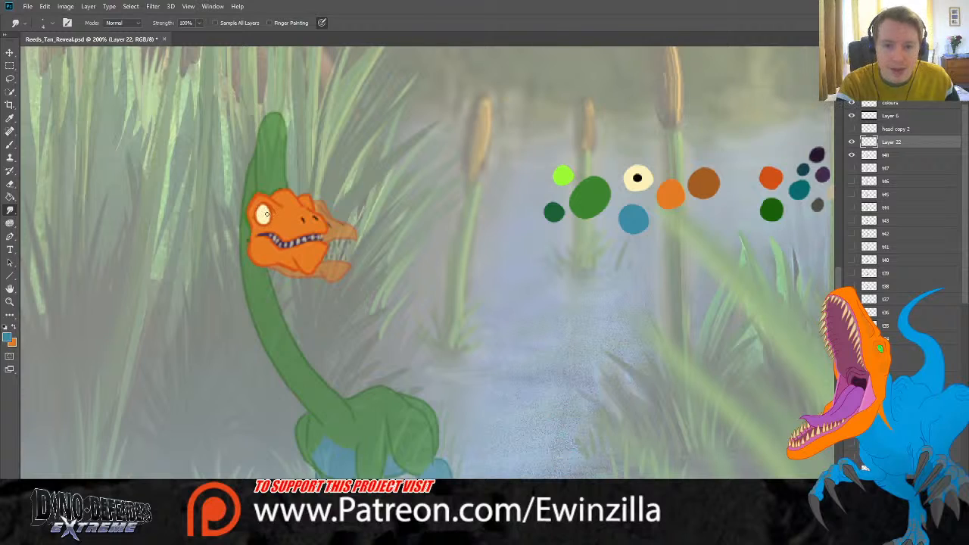
{"action": "left_click", "coordinate": [9, 118]}
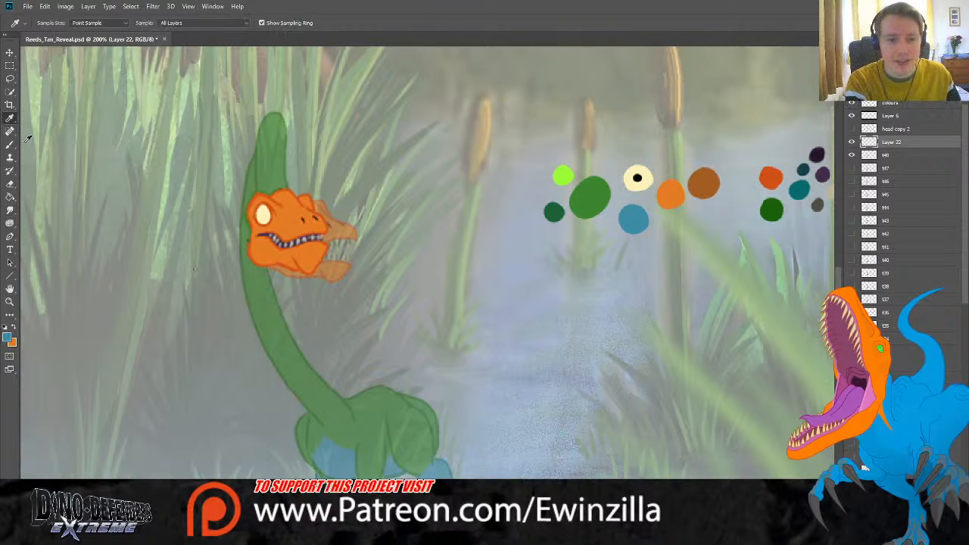
{"action": "left_click", "coordinate": [638, 176]}
{"action": "left_click", "coordinate": [10, 144]}
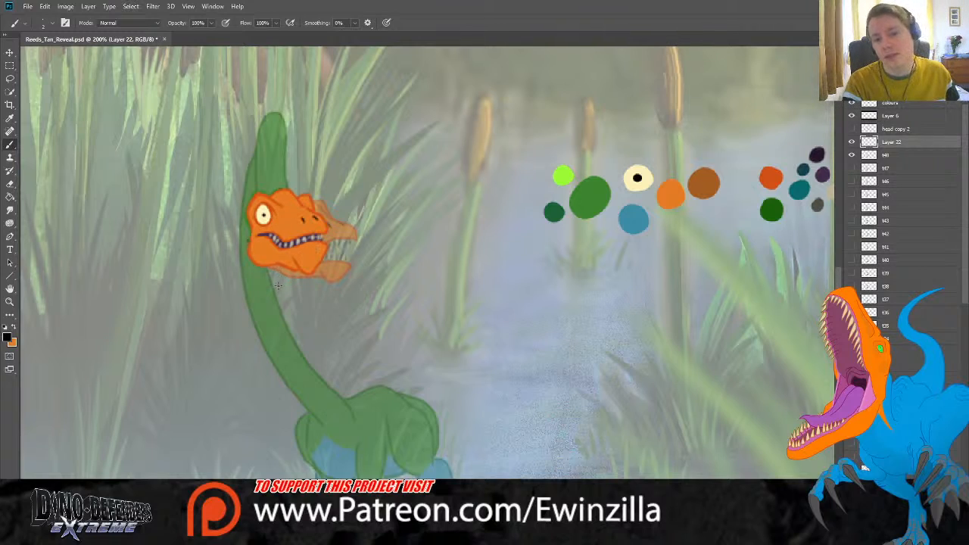
{"action": "left_click", "coordinate": [9, 209]}
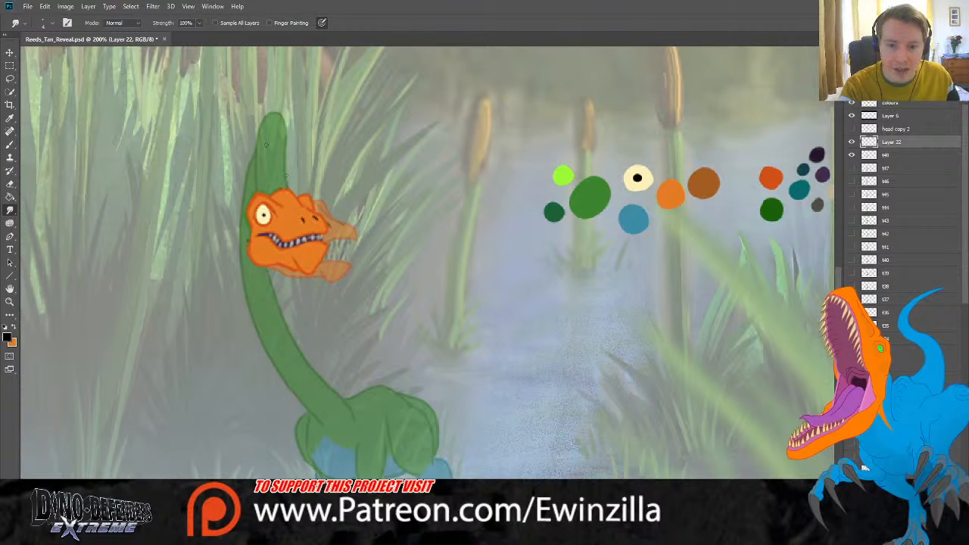
Step: Touch up the head outline in the palette's red-orange and smudge away the leftover green, with t48 hidden meanwhile
{"action": "key", "text": "i"}
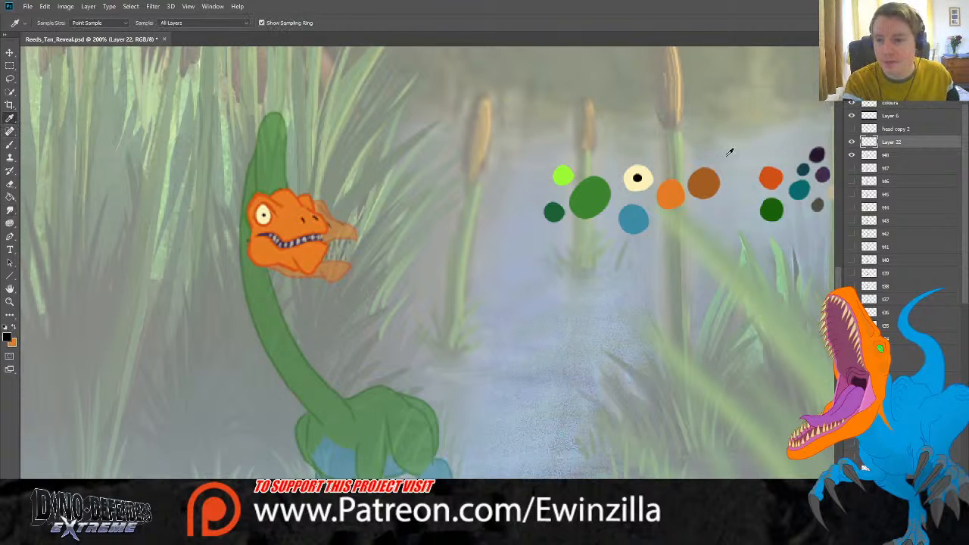
{"action": "left_click", "coordinate": [770, 177]}
{"action": "key", "text": "b"}
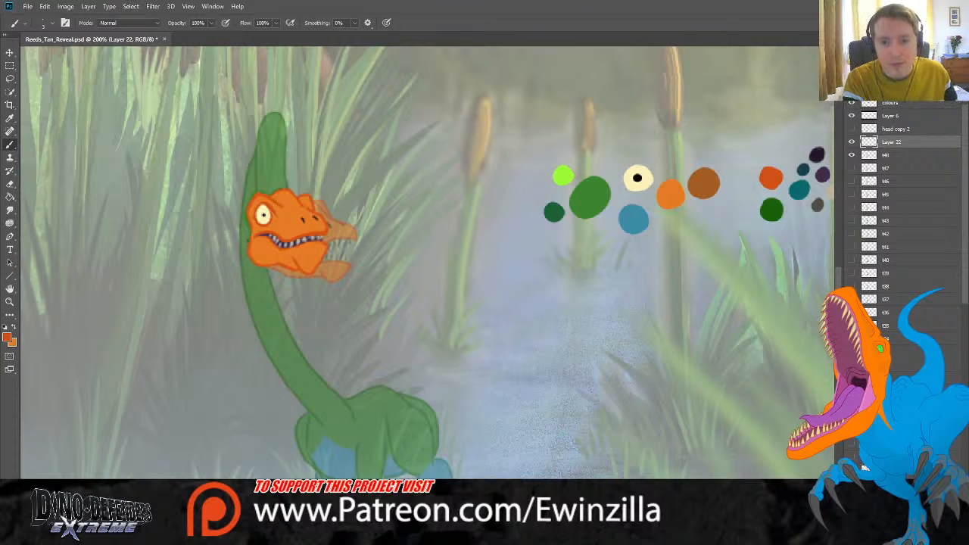
{"action": "left_click", "coordinate": [851, 155]}
{"action": "left_click", "coordinate": [10, 210]}
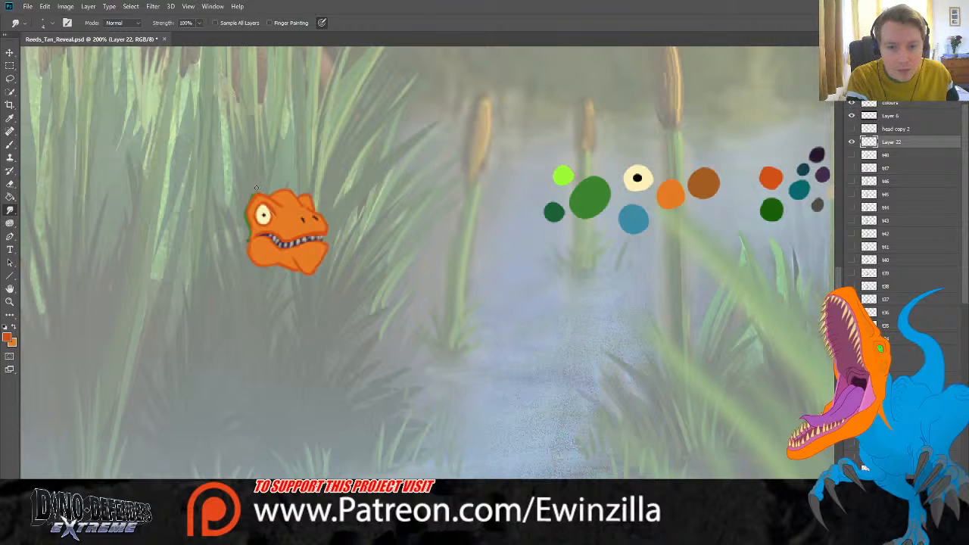
{"action": "mouse_move", "coordinate": [256, 192]}
{"action": "left_mouse_down"}
{"action": "mouse_move", "coordinate": [239, 222]}
{"action": "mouse_move", "coordinate": [244, 205]}
{"action": "mouse_move", "coordinate": [245, 226]}
{"action": "mouse_move", "coordinate": [246, 203]}
{"action": "mouse_move", "coordinate": [254, 247]}
{"action": "left_mouse_up"}
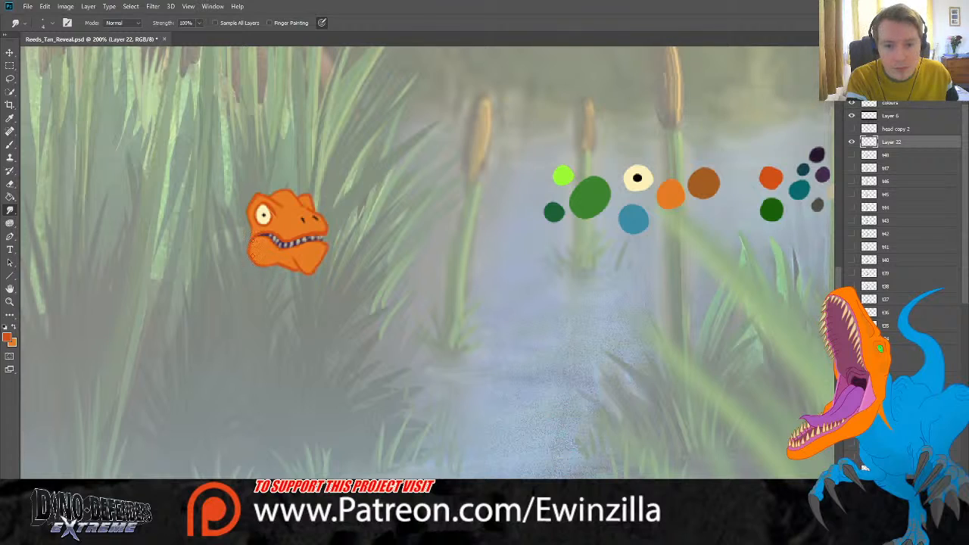
{"action": "left_click", "coordinate": [852, 154]}
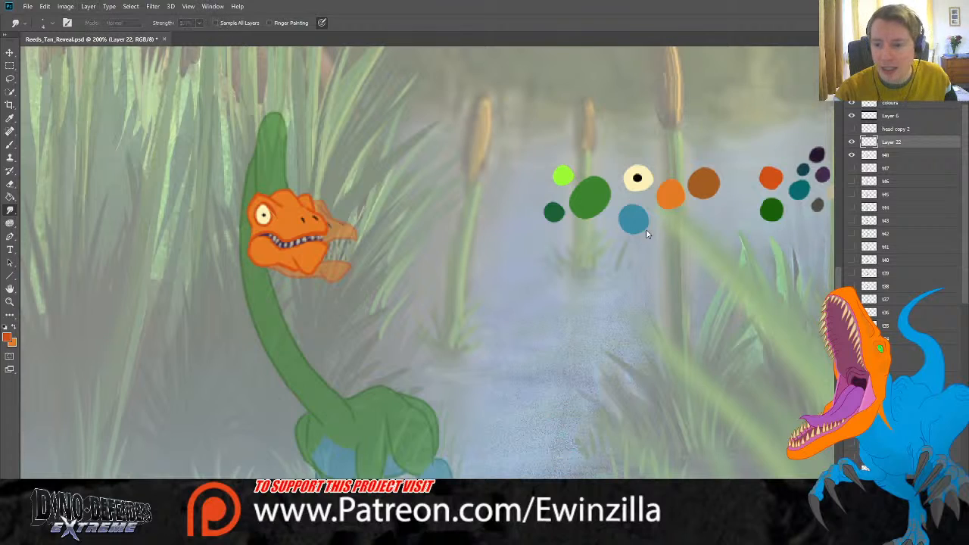
Step: Add a new layer between the copied head and t48, and rename the head layer t49
{"action": "key", "text": "ctrl+shift+alt+n"}
{"action": "left_click_drag", "start_coordinate": [901, 143], "coordinate": [901, 158]}
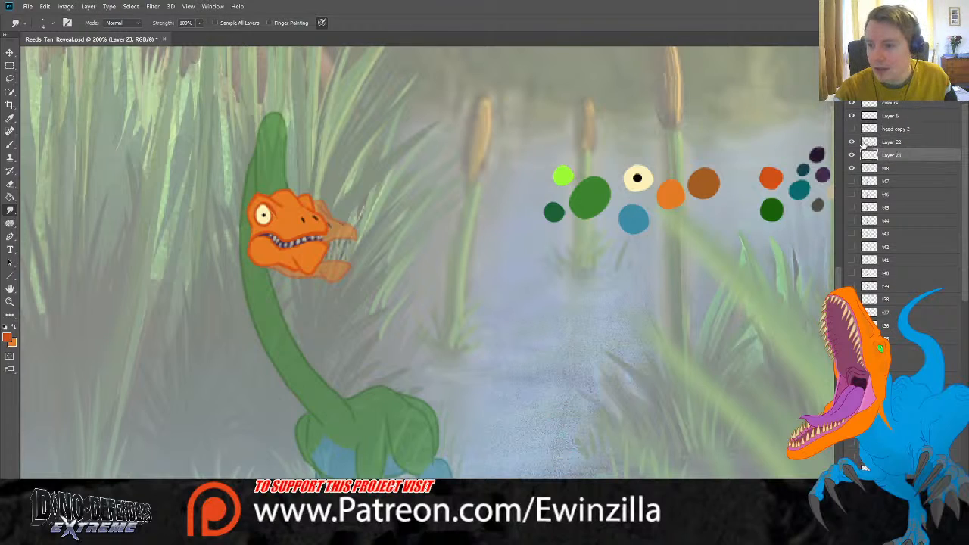
{"action": "left_click", "coordinate": [852, 142]}
{"action": "left_click", "coordinate": [852, 142]}
{"action": "double_click", "coordinate": [896, 143]}
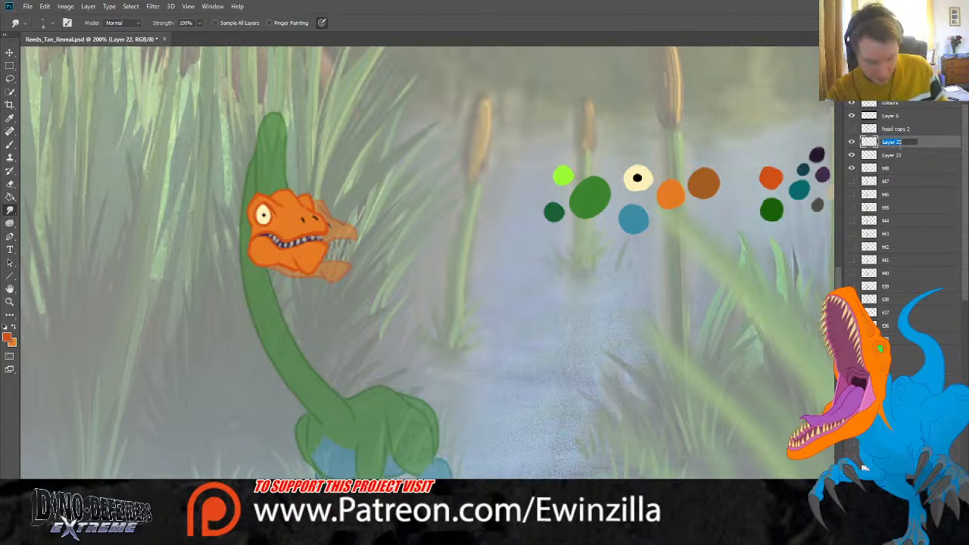
{"action": "type", "text": "t49"}
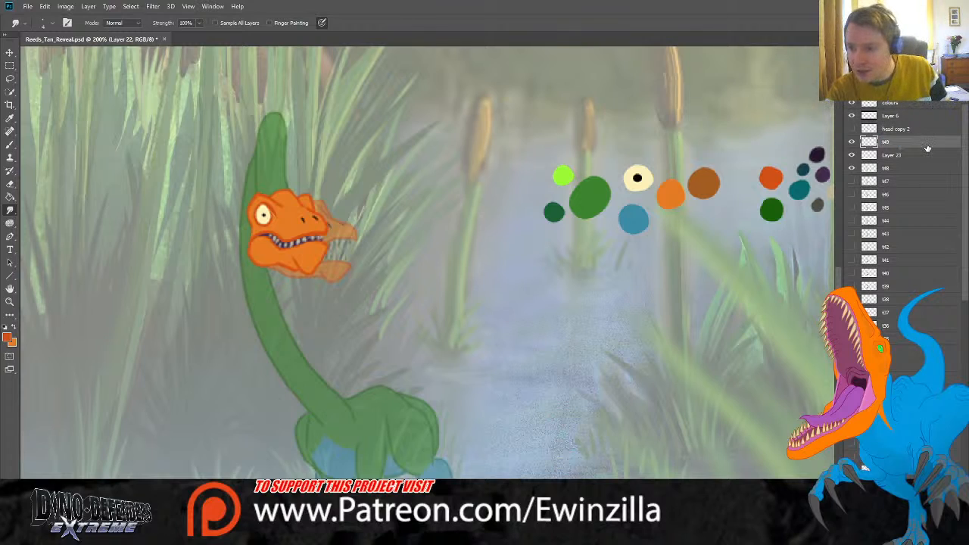
Step: On the new layer between t49 and t48, outline the upper neck loop above the head in the palette's dark green
{"action": "key", "text": "Return"}
{"action": "left_click", "coordinate": [10, 117]}
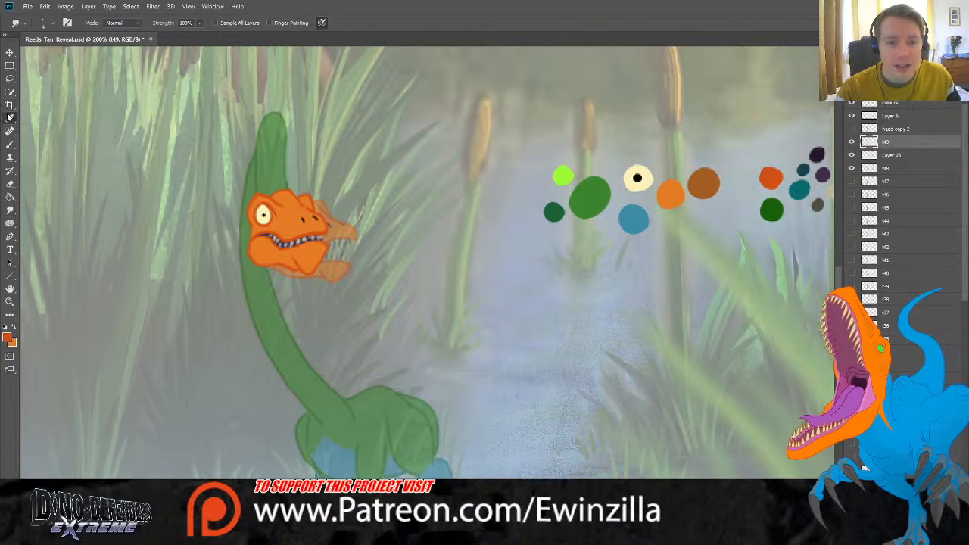
{"action": "left_click", "coordinate": [769, 214]}
{"action": "left_click", "coordinate": [10, 144]}
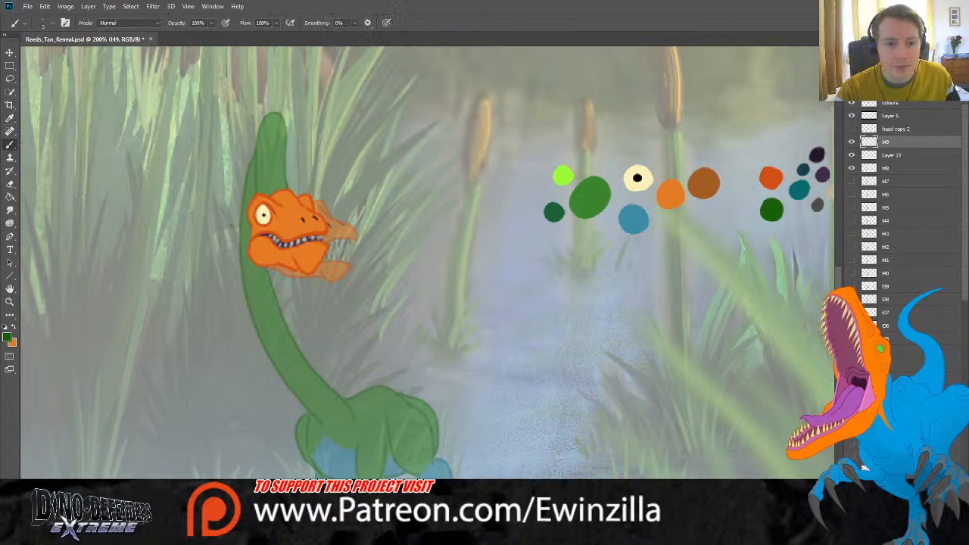
{"action": "scroll", "coordinate": [227, 227], "scroll_direction": "down", "scroll_amount": 2}
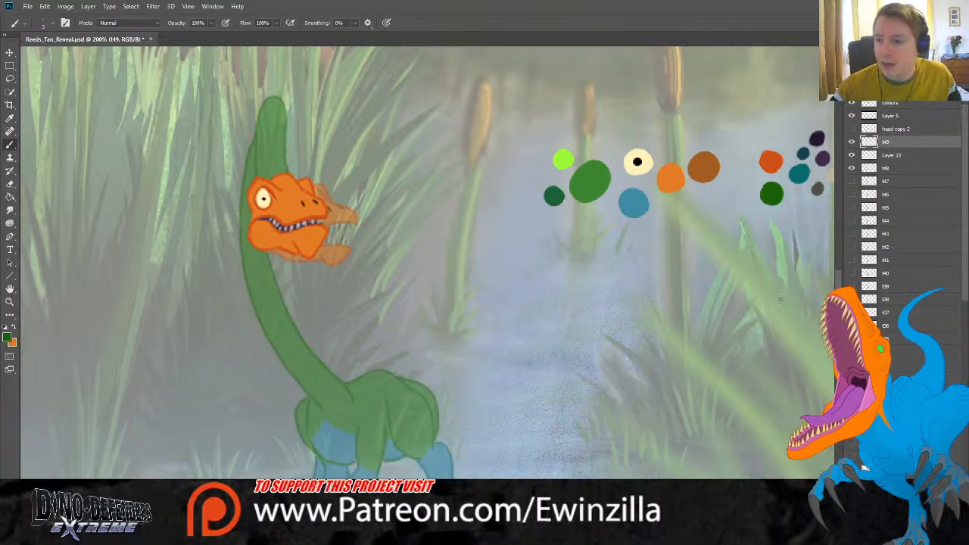
{"action": "left_click", "coordinate": [890, 158]}
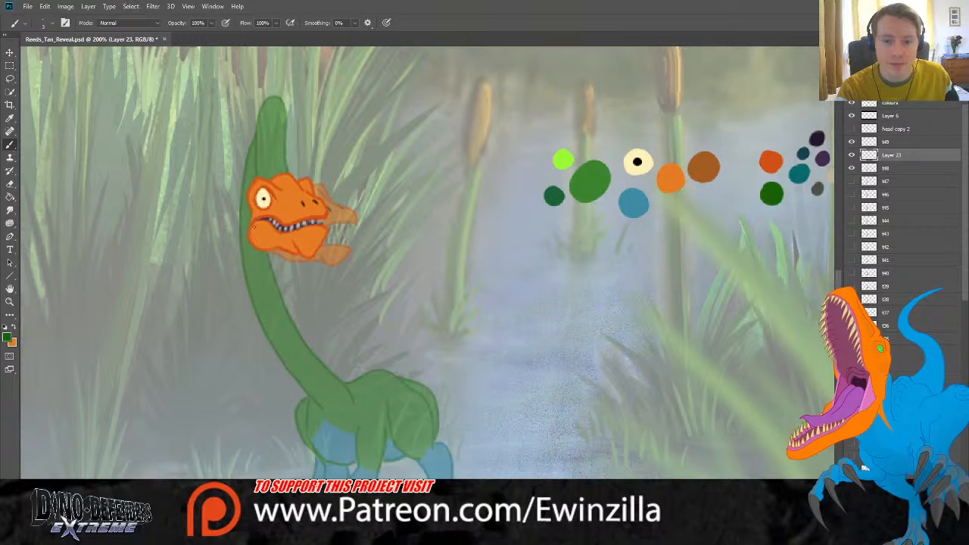
{"action": "mouse_move", "coordinate": [244, 227]}
{"action": "left_mouse_down"}
{"action": "mouse_move", "coordinate": [239, 148]}
{"action": "mouse_move", "coordinate": [258, 112]}
{"action": "mouse_move", "coordinate": [280, 98]}
{"action": "mouse_move", "coordinate": [273, 179]}
{"action": "left_mouse_up"}
{"action": "key", "text": "ctrl+z"}
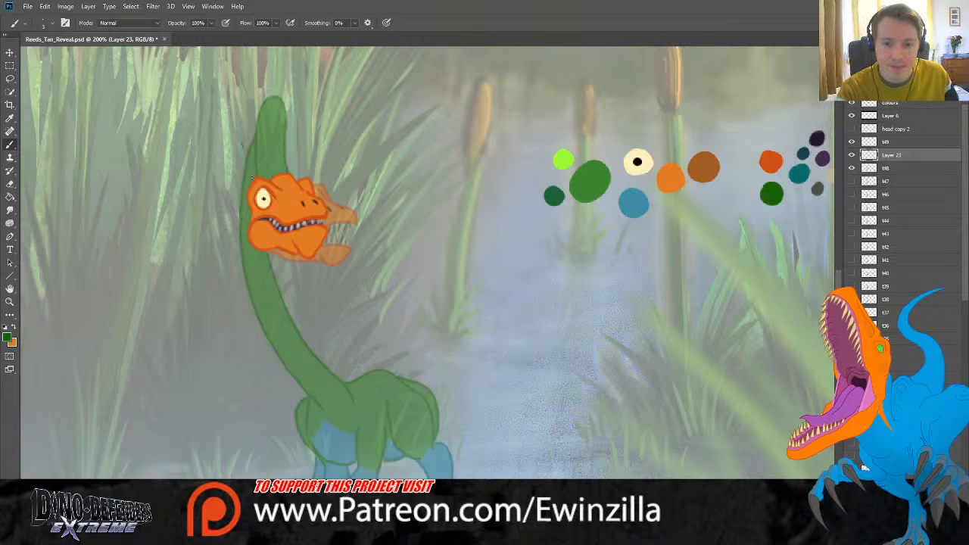
{"action": "mouse_move", "coordinate": [248, 222]}
{"action": "left_mouse_down"}
{"action": "mouse_move", "coordinate": [240, 146]}
{"action": "mouse_move", "coordinate": [277, 99]}
{"action": "mouse_move", "coordinate": [283, 113]}
{"action": "mouse_move", "coordinate": [267, 180]}
{"action": "left_mouse_up"}
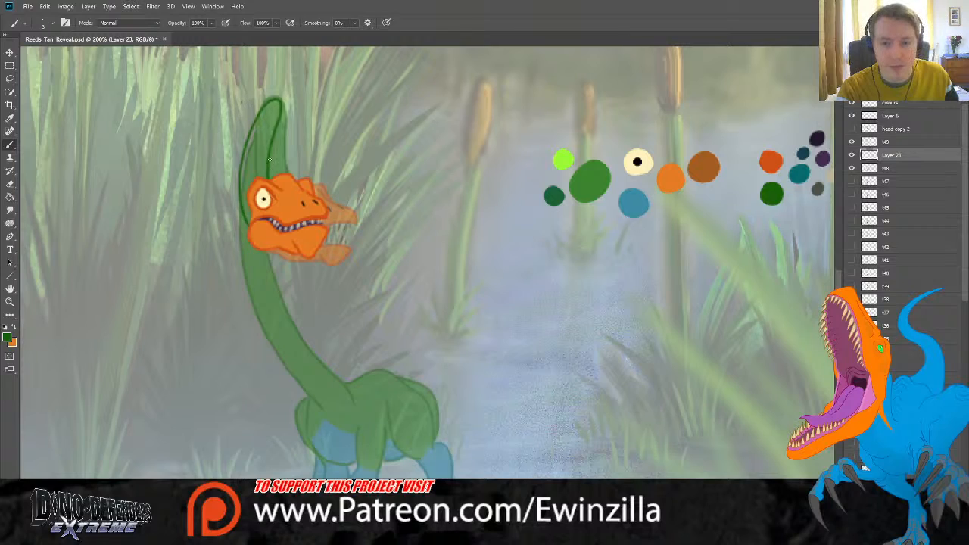
Step: Brush the outer neck contour from behind the head down to the chest, redoing the stroke slightly further out
{"action": "mouse_move", "coordinate": [239, 186]}
{"action": "left_mouse_down"}
{"action": "mouse_move", "coordinate": [237, 245]}
{"action": "mouse_move", "coordinate": [258, 324]}
{"action": "mouse_move", "coordinate": [279, 364]}
{"action": "mouse_move", "coordinate": [327, 414]}
{"action": "left_mouse_up"}
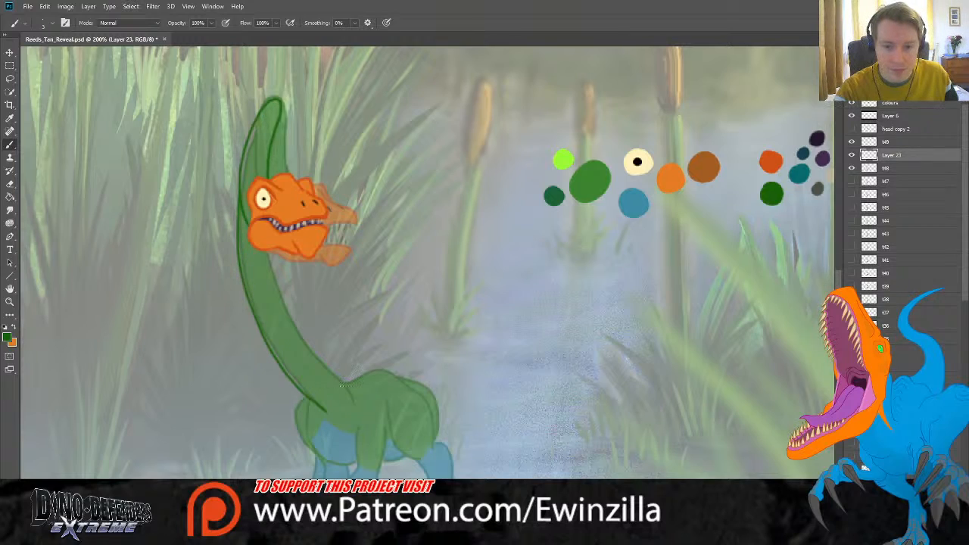
{"action": "key", "text": "ctrl+z"}
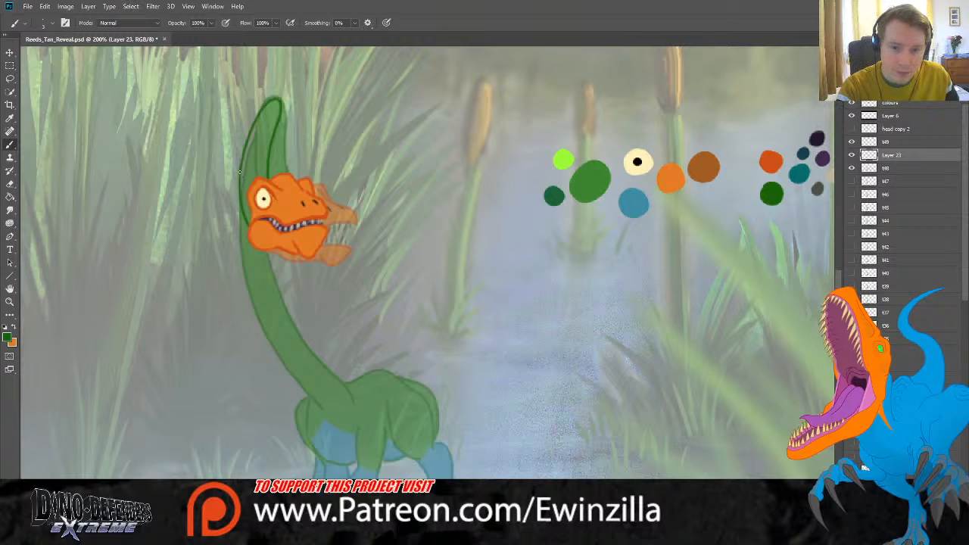
{"action": "mouse_move", "coordinate": [239, 176]}
{"action": "left_mouse_down"}
{"action": "mouse_move", "coordinate": [237, 252]}
{"action": "mouse_move", "coordinate": [261, 333]}
{"action": "mouse_move", "coordinate": [324, 413]}
{"action": "mouse_move", "coordinate": [316, 366]}
{"action": "mouse_move", "coordinate": [285, 327]}
{"action": "mouse_move", "coordinate": [259, 246]}
{"action": "mouse_move", "coordinate": [281, 308]}
{"action": "mouse_move", "coordinate": [336, 381]}
{"action": "left_mouse_up"}
Step: Brush the inner neck contour from under the jaw down to the shoulder, undoing and redrawing it until the curve is smooth
{"action": "key", "text": "ctrl+z"}
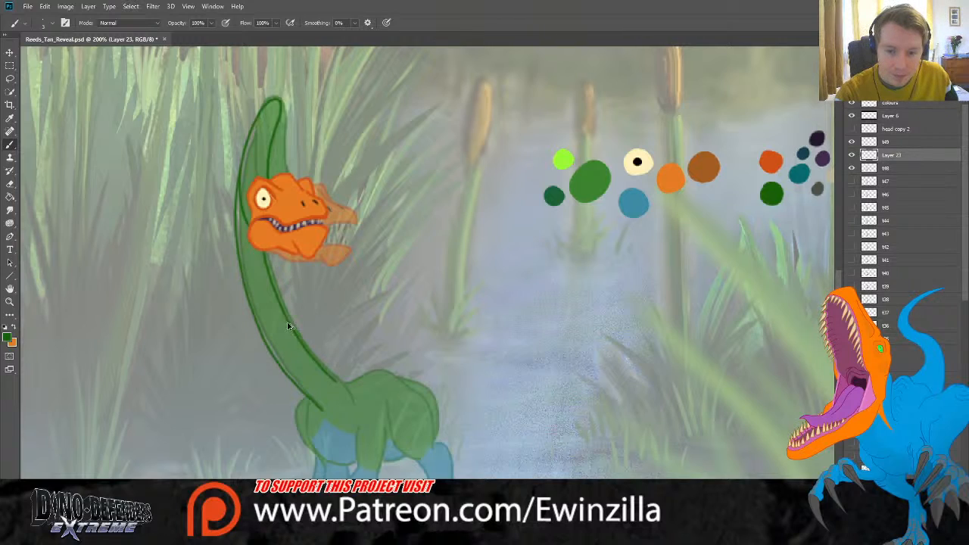
{"action": "key", "text": "ctrl+z"}
{"action": "left_click_drag", "start_coordinate": [261, 252], "coordinate": [306, 345]}
{"action": "key", "text": "ctrl+z"}
{"action": "mouse_move", "coordinate": [264, 253]}
{"action": "left_mouse_down"}
{"action": "mouse_move", "coordinate": [289, 328]}
{"action": "mouse_move", "coordinate": [335, 381]}
{"action": "left_mouse_up"}
{"action": "key", "text": "ctrl+z"}
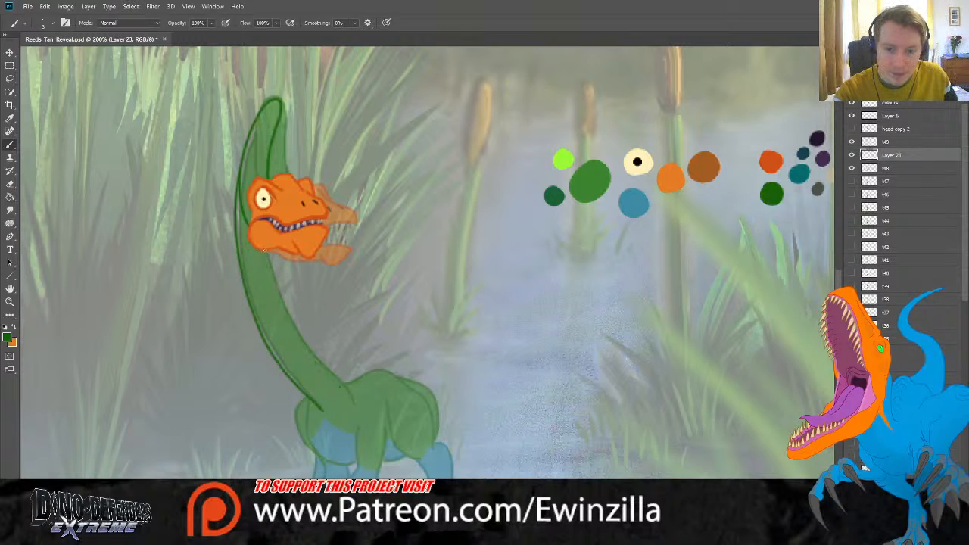
{"action": "mouse_move", "coordinate": [262, 252]}
{"action": "left_mouse_down"}
{"action": "mouse_move", "coordinate": [283, 318]}
{"action": "mouse_move", "coordinate": [350, 403]}
{"action": "left_mouse_up"}
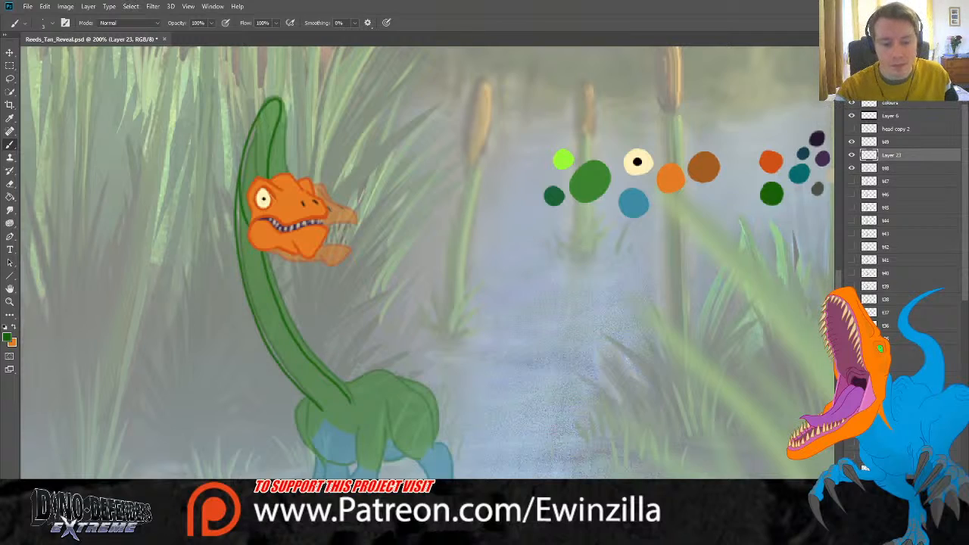
{"action": "key", "text": "ctrl+z"}
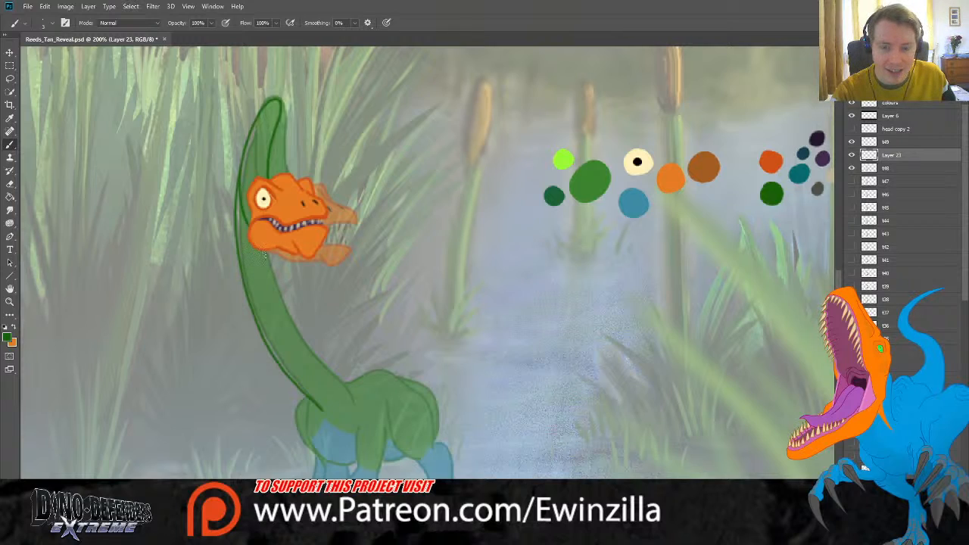
{"action": "mouse_move", "coordinate": [263, 253]}
{"action": "left_mouse_down"}
{"action": "mouse_move", "coordinate": [306, 352]}
{"action": "mouse_move", "coordinate": [345, 397]}
{"action": "left_mouse_up"}
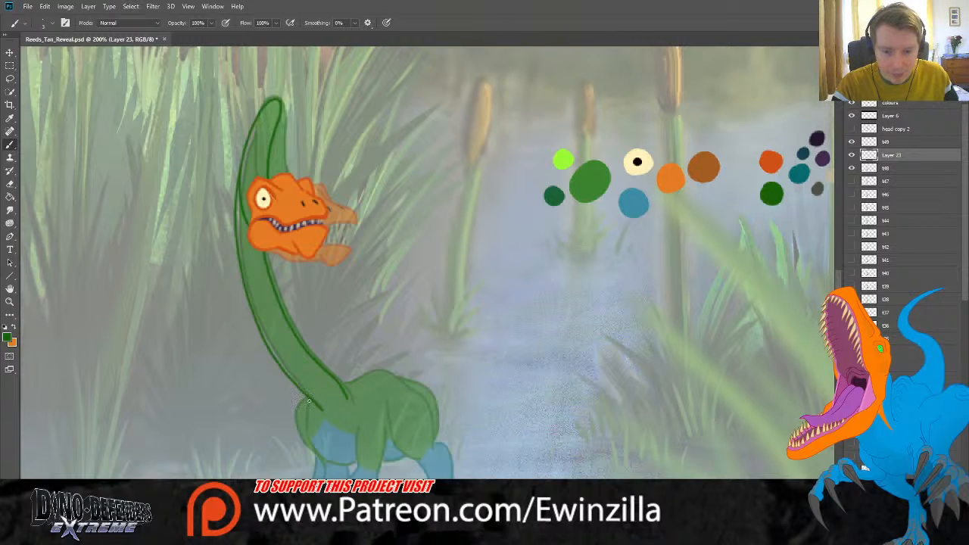
Step: Outline the far shoulder at the chest and both sides of the near upper front leg in dark green
{"action": "mouse_move", "coordinate": [306, 400]}
{"action": "left_mouse_down"}
{"action": "mouse_move", "coordinate": [305, 442]}
{"action": "mouse_move", "coordinate": [327, 467]}
{"action": "mouse_move", "coordinate": [352, 452]}
{"action": "left_mouse_up"}
{"action": "key", "text": "ctrl+z"}
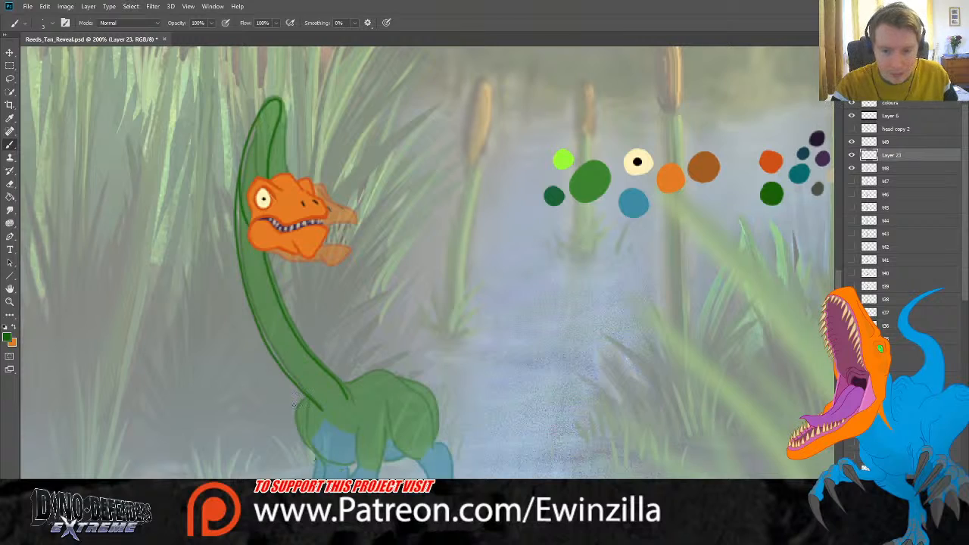
{"action": "mouse_move", "coordinate": [309, 405]}
{"action": "left_mouse_down"}
{"action": "mouse_move", "coordinate": [302, 444]}
{"action": "mouse_move", "coordinate": [316, 462]}
{"action": "mouse_move", "coordinate": [330, 454]}
{"action": "mouse_move", "coordinate": [307, 420]}
{"action": "mouse_move", "coordinate": [327, 465]}
{"action": "left_mouse_up"}
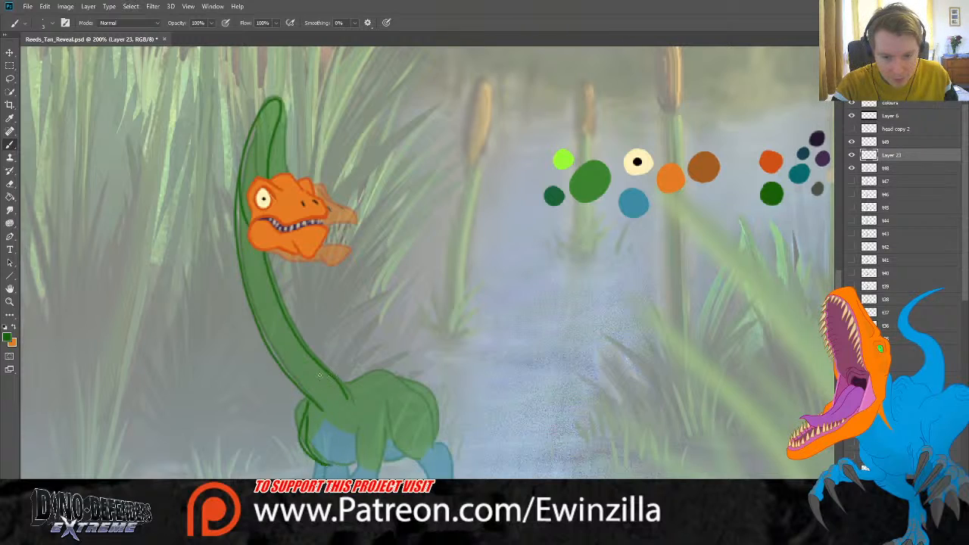
{"action": "left_click_drag", "start_coordinate": [348, 425], "coordinate": [344, 467]}
{"action": "key", "text": "ctrl+z"}
{"action": "left_click_drag", "start_coordinate": [346, 427], "coordinate": [354, 465]}
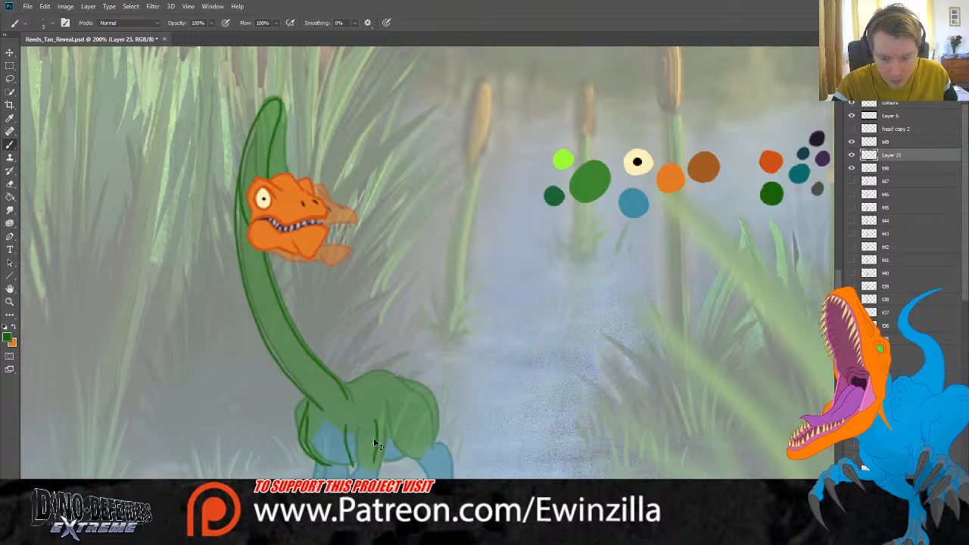
{"action": "left_click_drag", "start_coordinate": [373, 421], "coordinate": [376, 468]}
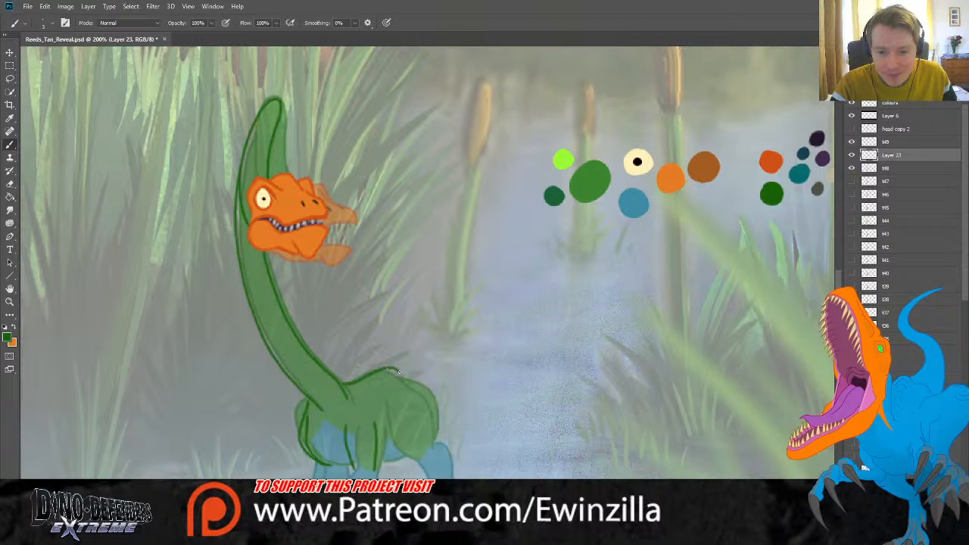
Step: Outline the back, the upper hind leg and the curved rump behind it in dark green
{"action": "mouse_move", "coordinate": [342, 384]}
{"action": "left_mouse_down"}
{"action": "mouse_move", "coordinate": [365, 370]}
{"action": "mouse_move", "coordinate": [385, 374]}
{"action": "left_mouse_up"}
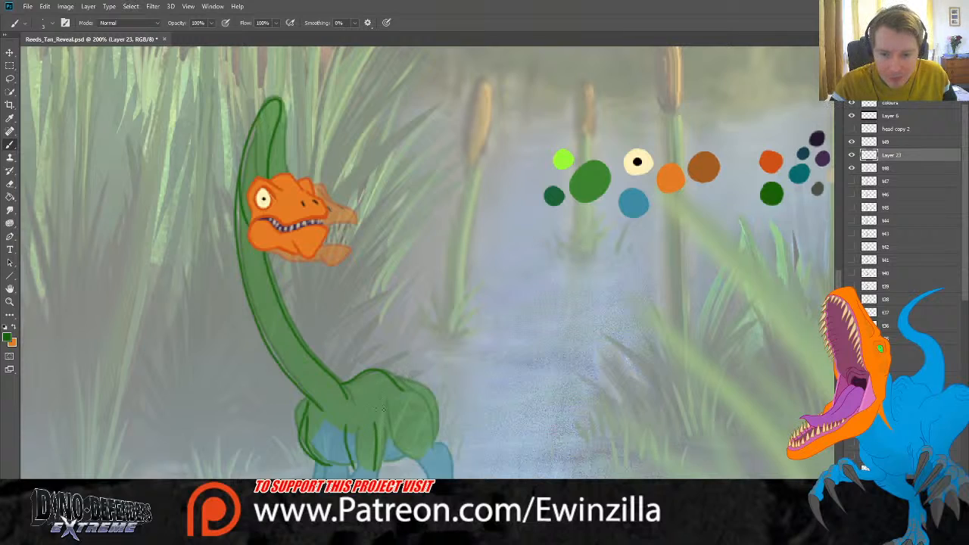
{"action": "mouse_move", "coordinate": [386, 395]}
{"action": "left_mouse_down"}
{"action": "mouse_move", "coordinate": [385, 423]}
{"action": "mouse_move", "coordinate": [400, 454]}
{"action": "left_mouse_up"}
{"action": "left_click_drag", "start_coordinate": [422, 397], "coordinate": [423, 445]}
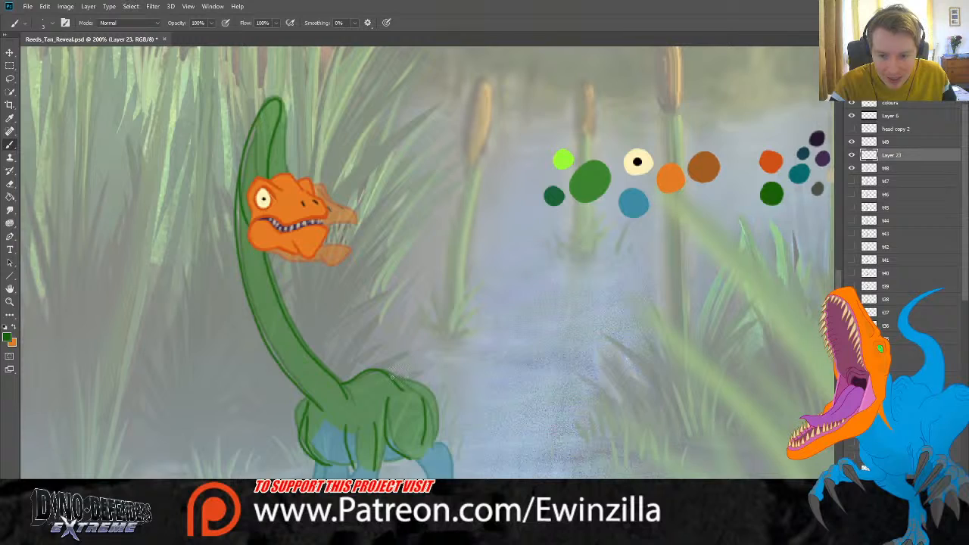
{"action": "mouse_move", "coordinate": [392, 376]}
{"action": "left_mouse_down"}
{"action": "mouse_move", "coordinate": [440, 391]}
{"action": "mouse_move", "coordinate": [456, 417]}
{"action": "mouse_move", "coordinate": [441, 444]}
{"action": "left_mouse_up"}
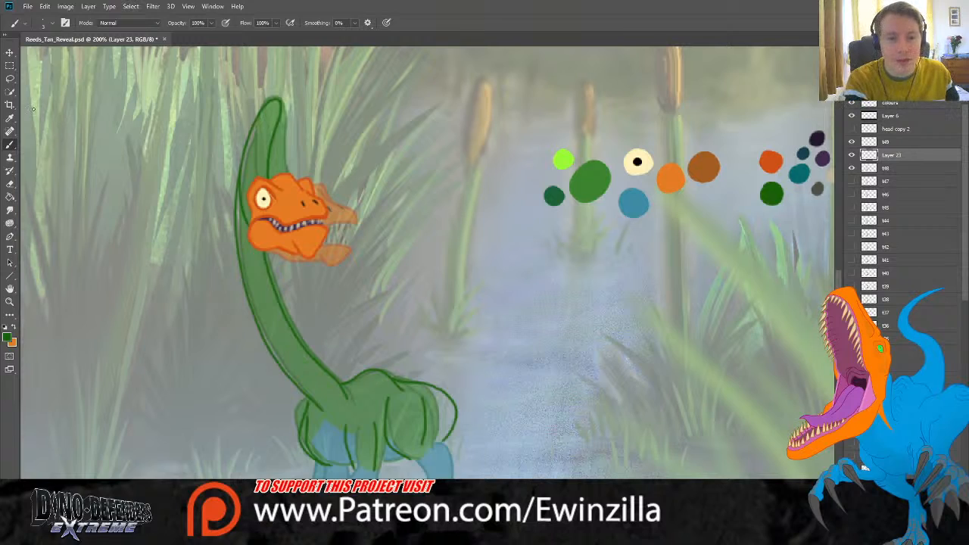
Step: Sample the palette's teal and brush the chest underside and the near lower front leg
{"action": "key", "text": "i"}
{"action": "left_click", "coordinate": [799, 172]}
{"action": "key", "text": "b"}
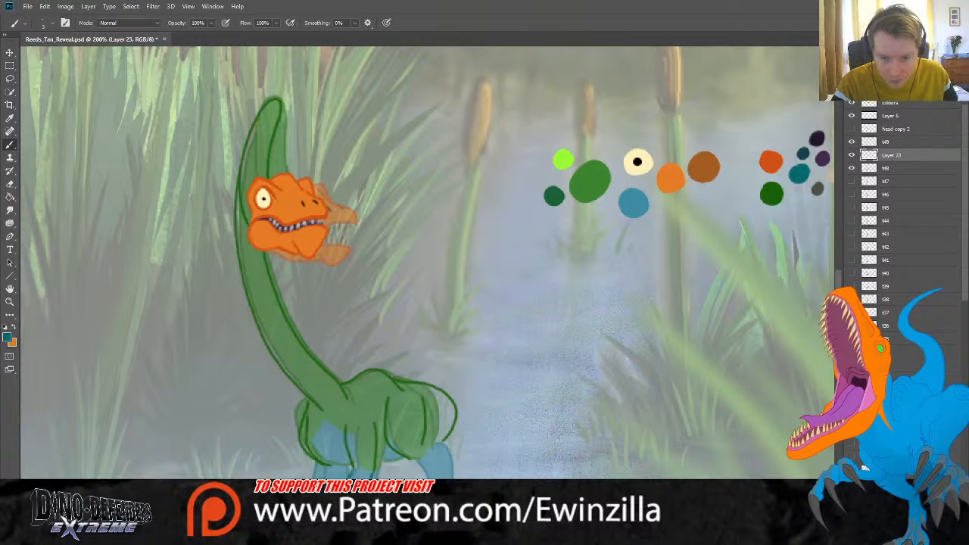
{"action": "left_click_drag", "start_coordinate": [319, 458], "coordinate": [348, 465]}
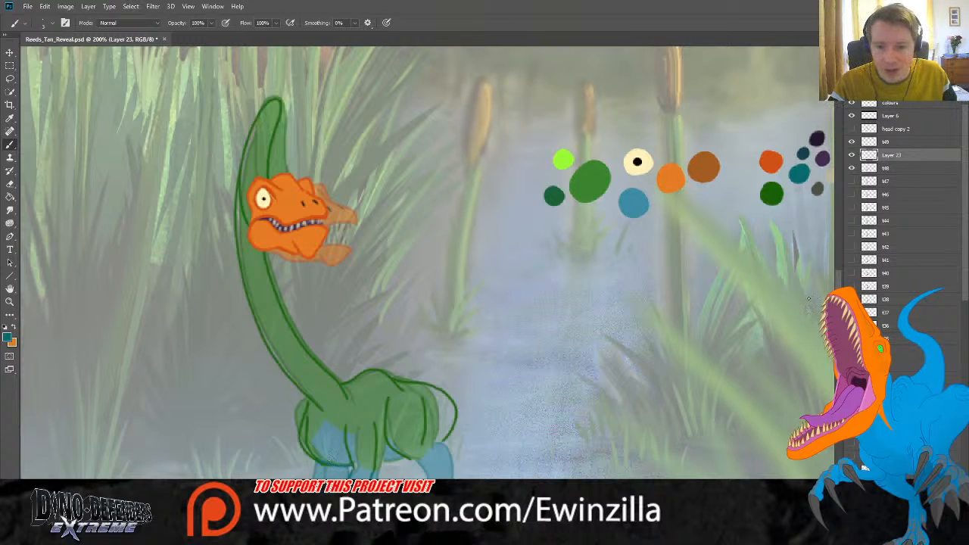
Step: Outline both edges of the lower hind leg in teal, redrawing the rear edge until it fits
{"action": "scroll", "coordinate": [551, 350], "scroll_direction": "down", "scroll_amount": 3}
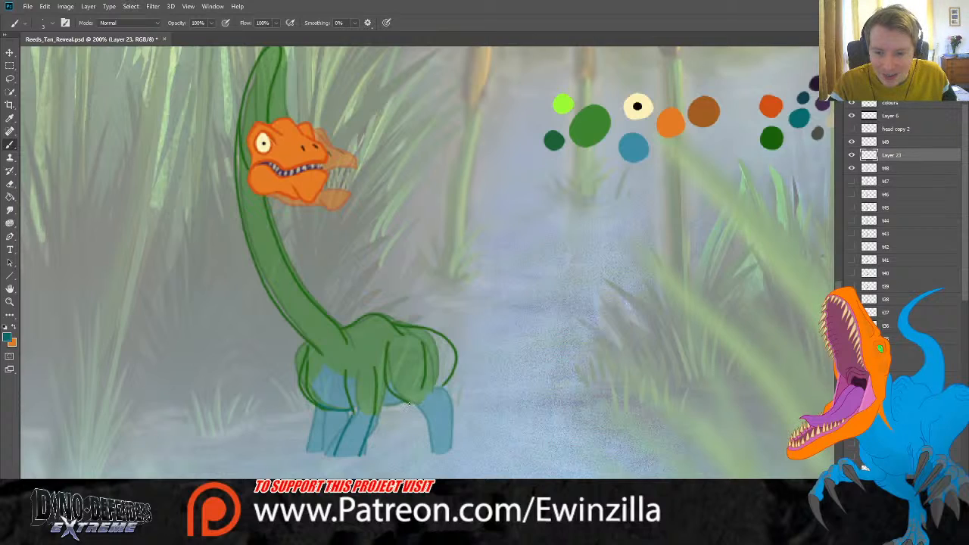
{"action": "mouse_move", "coordinate": [411, 404]}
{"action": "left_mouse_down"}
{"action": "mouse_move", "coordinate": [432, 427]}
{"action": "mouse_move", "coordinate": [433, 454]}
{"action": "left_mouse_up"}
{"action": "mouse_move", "coordinate": [424, 389]}
{"action": "left_mouse_down"}
{"action": "mouse_move", "coordinate": [444, 396]}
{"action": "mouse_move", "coordinate": [447, 448]}
{"action": "left_mouse_up"}
{"action": "key", "text": "ctrl+z"}
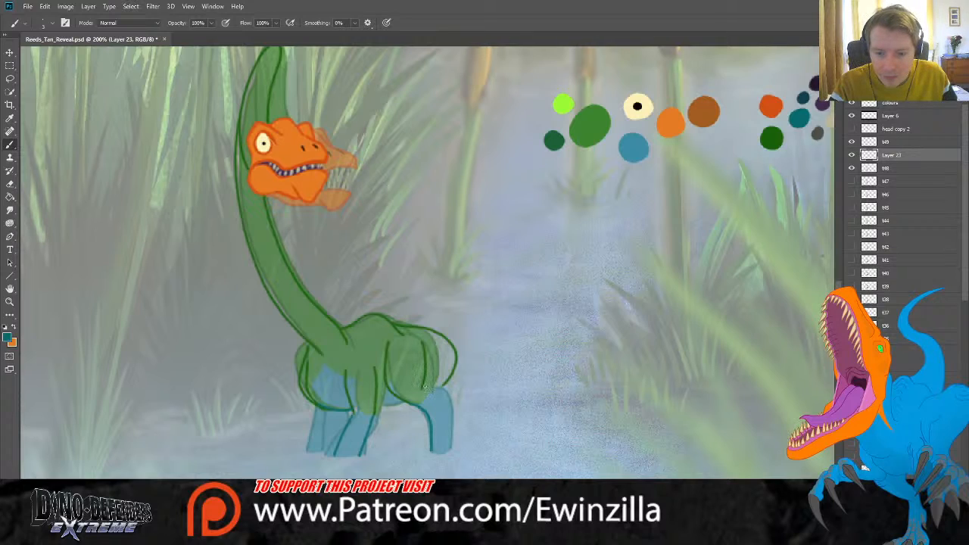
{"action": "mouse_move", "coordinate": [425, 388]}
{"action": "left_mouse_down"}
{"action": "mouse_move", "coordinate": [448, 403]}
{"action": "mouse_move", "coordinate": [451, 439]}
{"action": "left_mouse_up"}
{"action": "key", "text": "ctrl+z"}
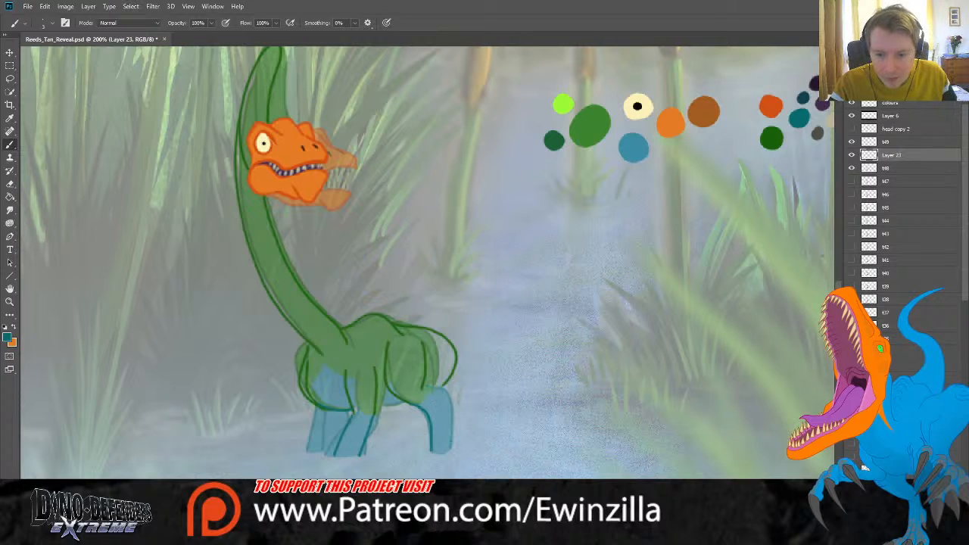
{"action": "mouse_move", "coordinate": [425, 387]}
{"action": "left_mouse_down"}
{"action": "mouse_move", "coordinate": [447, 407]}
{"action": "mouse_move", "coordinate": [448, 447]}
{"action": "left_mouse_up"}
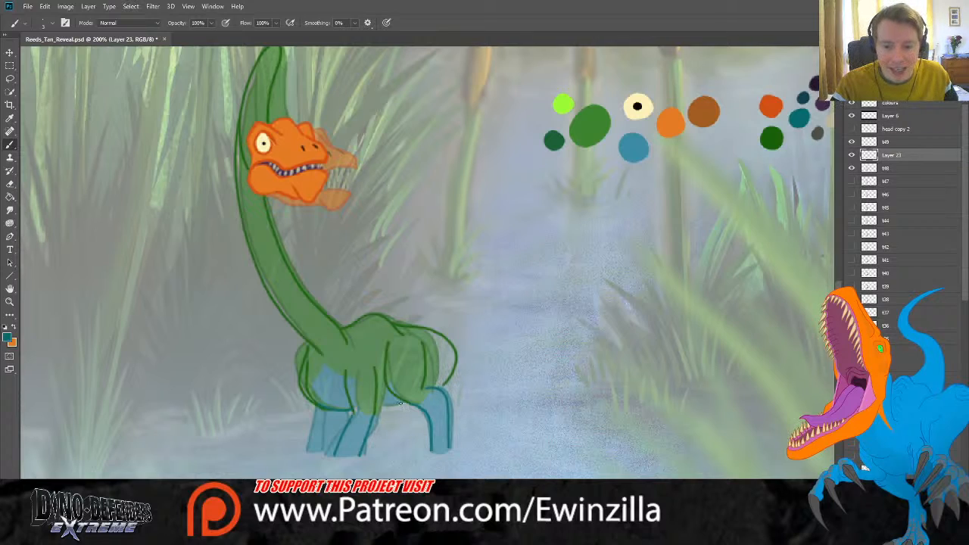
Step: Brush the belly line between the legs and the remaining lower front leg contours in teal
{"action": "left_click_drag", "start_coordinate": [375, 408], "coordinate": [411, 395]}
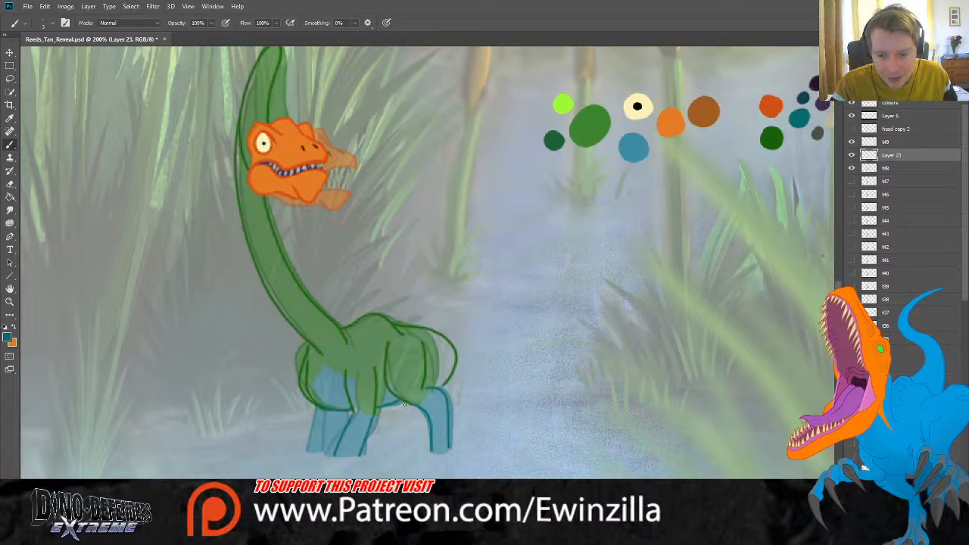
{"action": "mouse_move", "coordinate": [409, 403]}
{"action": "left_mouse_down"}
{"action": "mouse_move", "coordinate": [384, 410]}
{"action": "mouse_move", "coordinate": [363, 450]}
{"action": "left_mouse_up"}
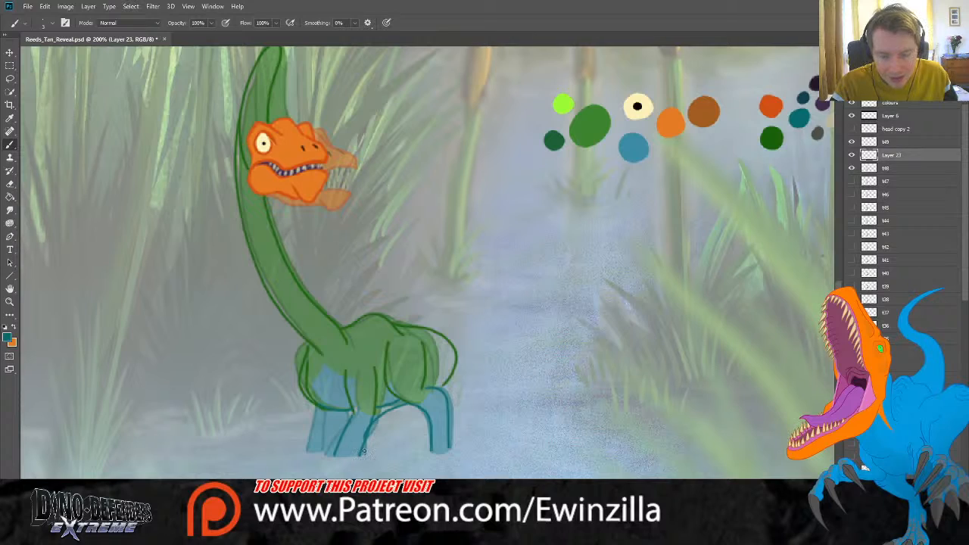
{"action": "left_click_drag", "start_coordinate": [324, 410], "coordinate": [327, 445]}
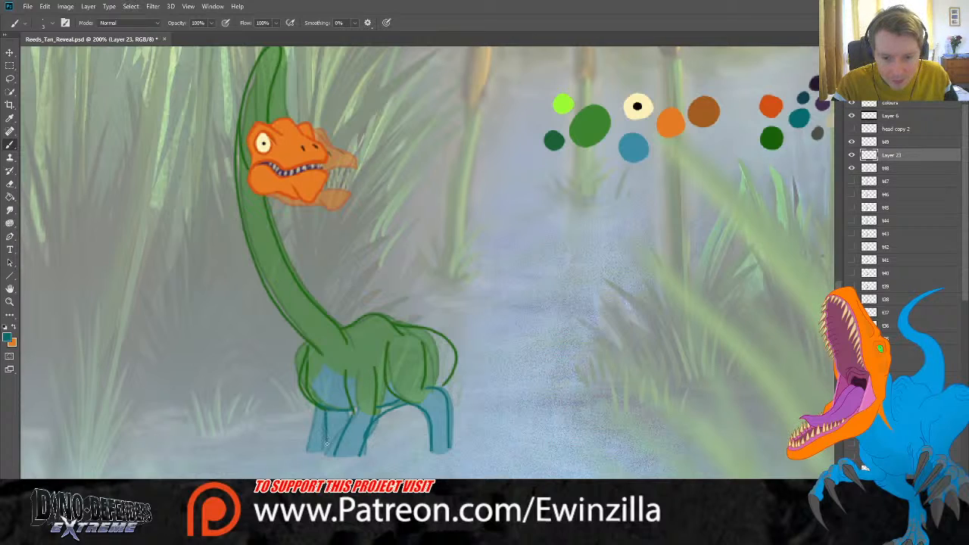
{"action": "left_click_drag", "start_coordinate": [350, 413], "coordinate": [328, 454]}
{"action": "left_click_drag", "start_coordinate": [319, 407], "coordinate": [314, 450]}
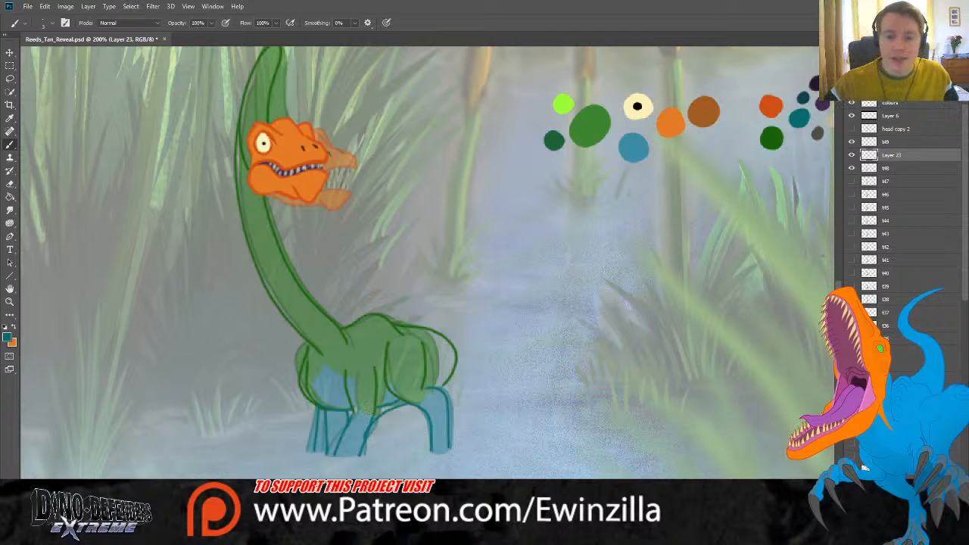
Step: Set the brush colour to red, circle the lower front legs, undo that mark, and circle the lower hind leg
{"action": "left_click", "coordinate": [10, 119]}
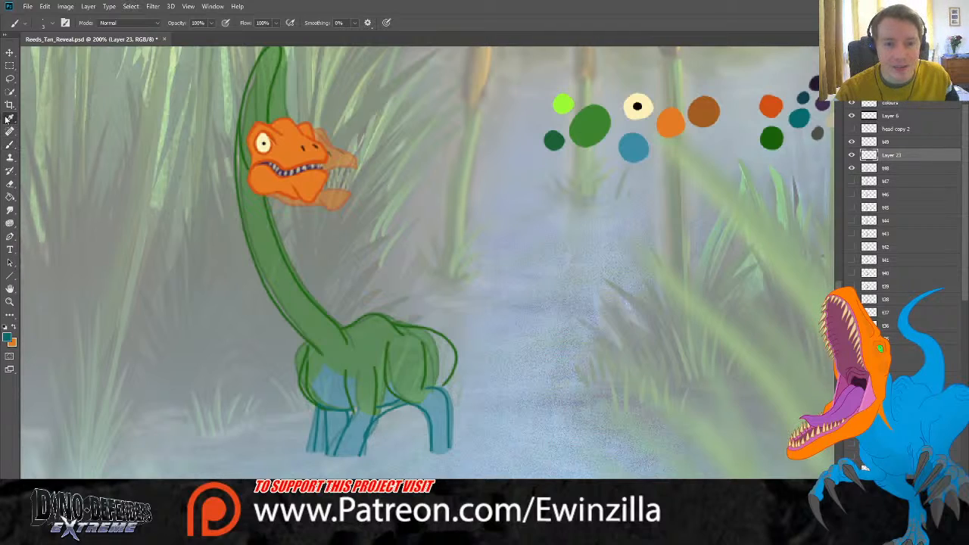
{"action": "left_click", "coordinate": [10, 144]}
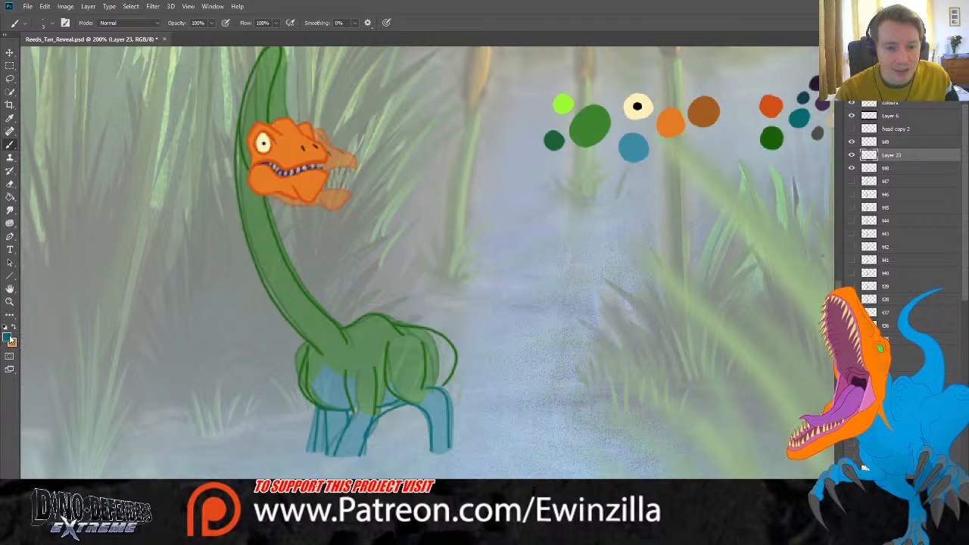
{"action": "key", "text": "i"}
{"action": "key", "text": "b"}
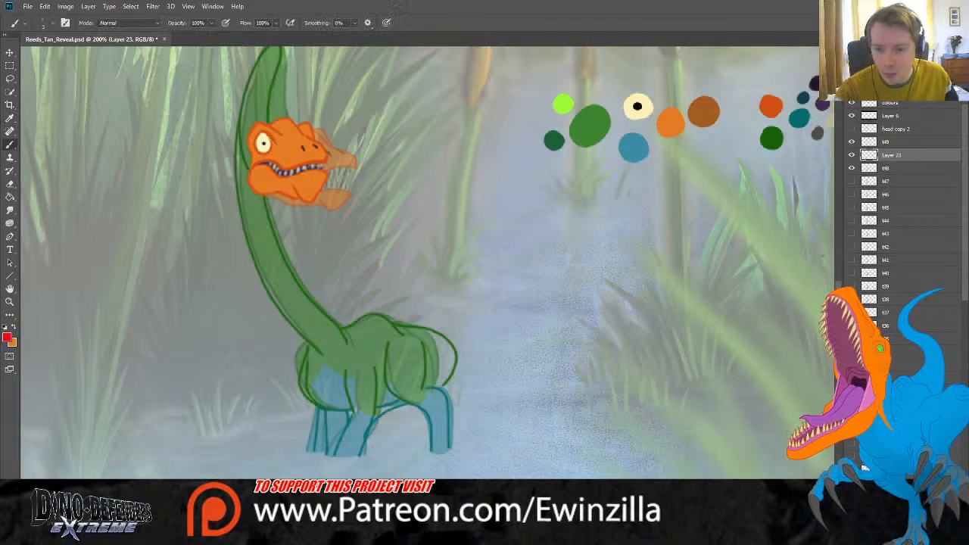
{"action": "left_click_drag", "start_coordinate": [318, 435], "coordinate": [318, 426]}
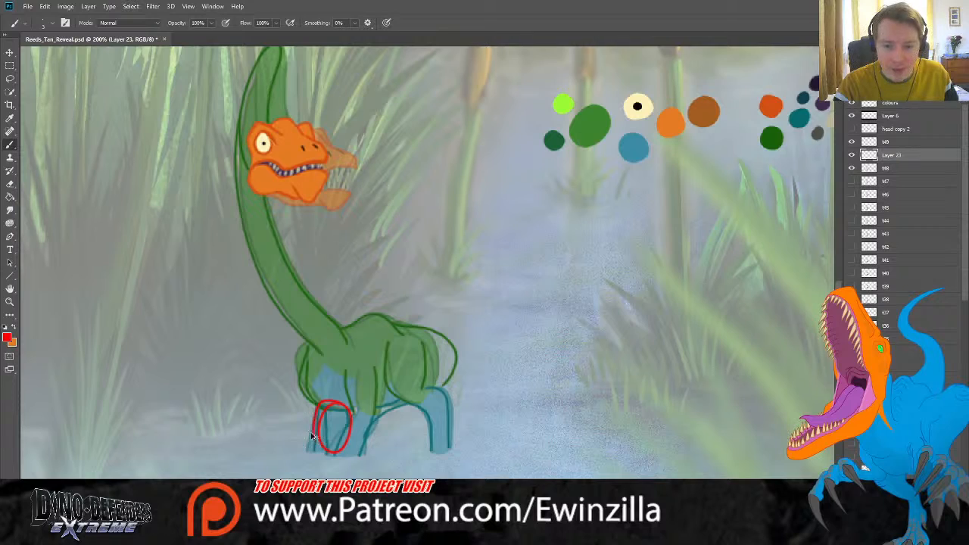
{"action": "key", "text": "ctrl+z"}
{"action": "left_click_drag", "start_coordinate": [444, 391], "coordinate": [439, 389]}
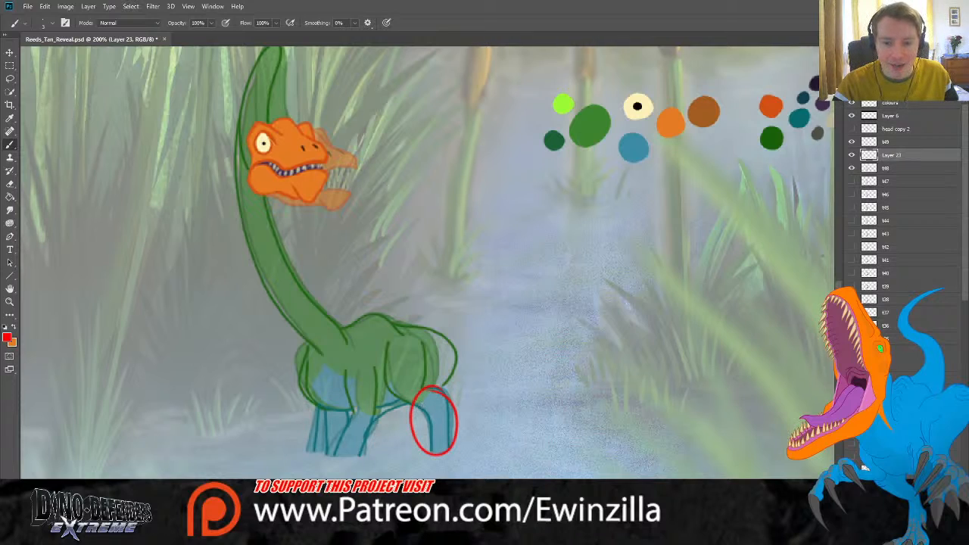
Step: Undo the red circle around the lower hind leg and merge the teal outline layer with t49
{"action": "key", "text": "ctrl+z"}
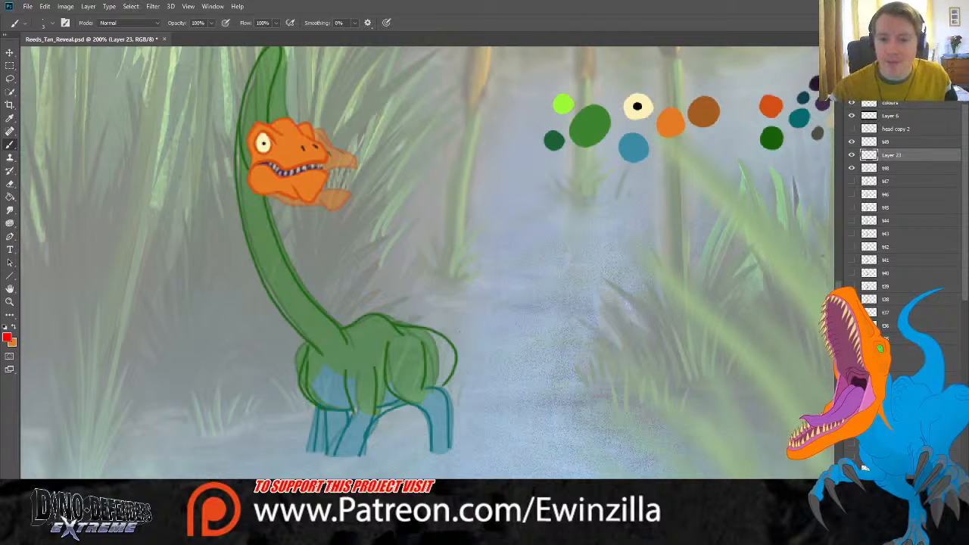
{"action": "left_click", "coordinate": [892, 141]}
{"action": "left_click", "coordinate": [893, 155], "text": "shift"}
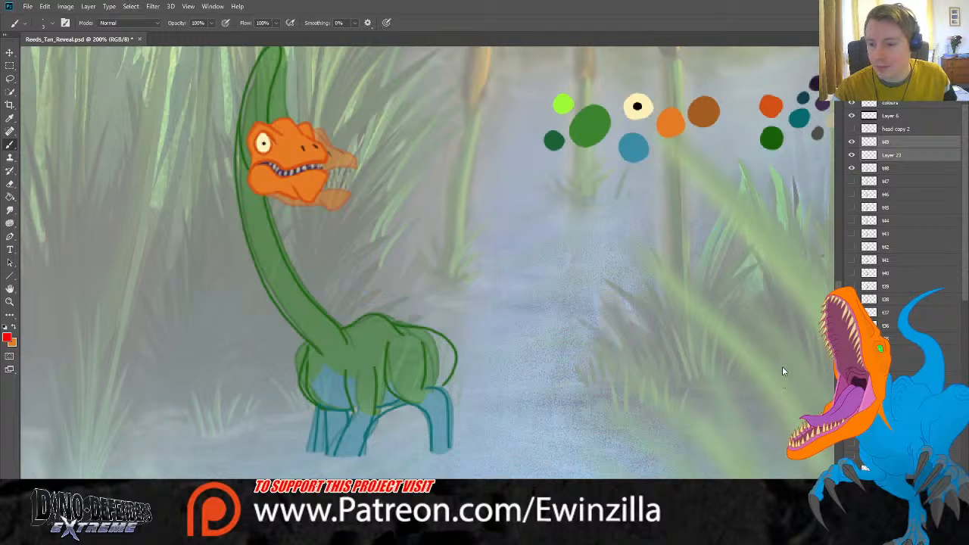
{"action": "key", "text": "ctrl+e"}
Step: Toggle frame t49 off and on repeatedly to compare its outlined pose with the faded t48
{"action": "left_click", "coordinate": [851, 142]}
{"action": "left_click", "coordinate": [852, 141]}
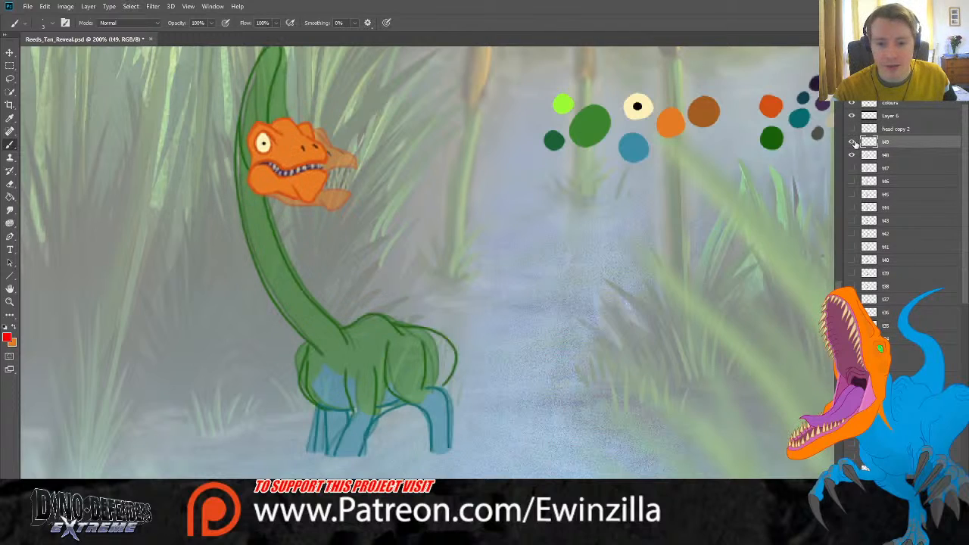
{"action": "left_click", "coordinate": [852, 142]}
{"action": "left_click", "coordinate": [852, 141]}
{"action": "left_click", "coordinate": [852, 142]}
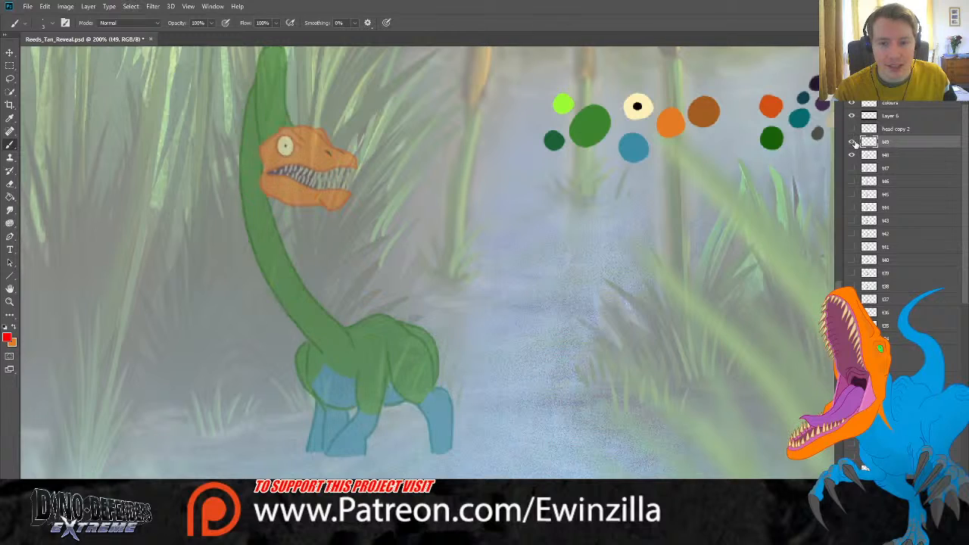
{"action": "left_click", "coordinate": [851, 142]}
{"action": "left_click", "coordinate": [852, 142]}
{"action": "left_click", "coordinate": [852, 141]}
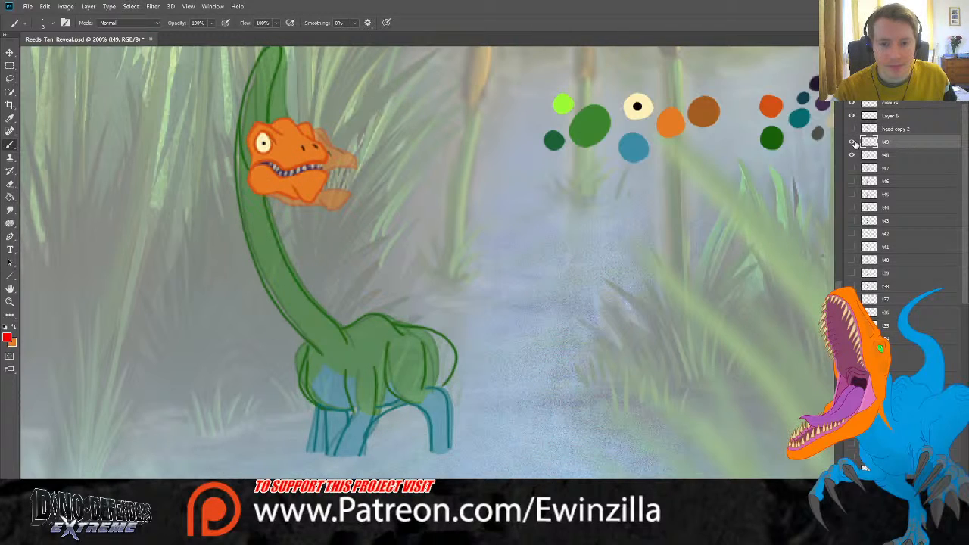
{"action": "left_click", "coordinate": [851, 141]}
{"action": "left_click", "coordinate": [851, 142]}
Step: Restore frame t48 to full opacity, hide it, and make t49 the active layer
{"action": "left_click", "coordinate": [892, 159]}
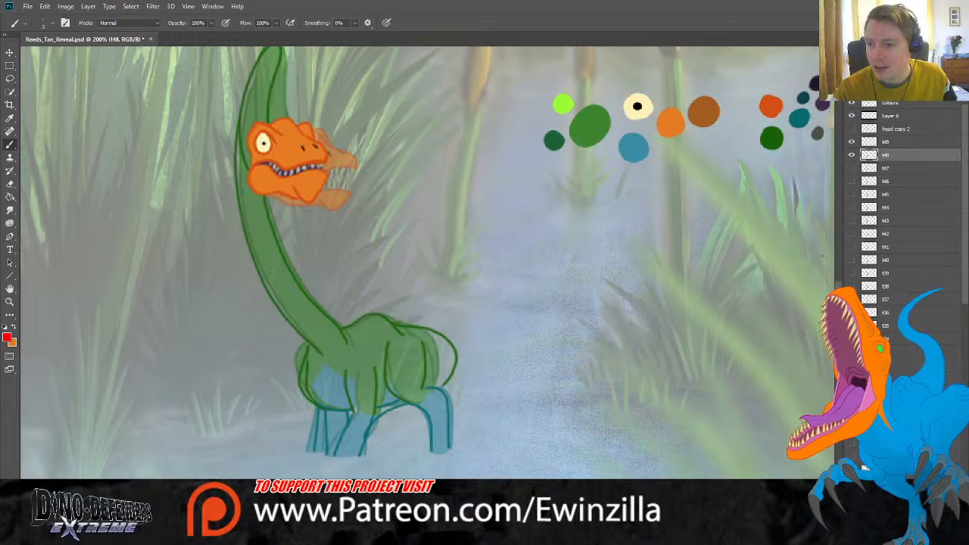
{"action": "left_click", "coordinate": [852, 155]}
{"action": "left_click", "coordinate": [901, 142]}
{"action": "scroll", "coordinate": [105, 112], "scroll_direction": "up", "scroll_amount": 2}
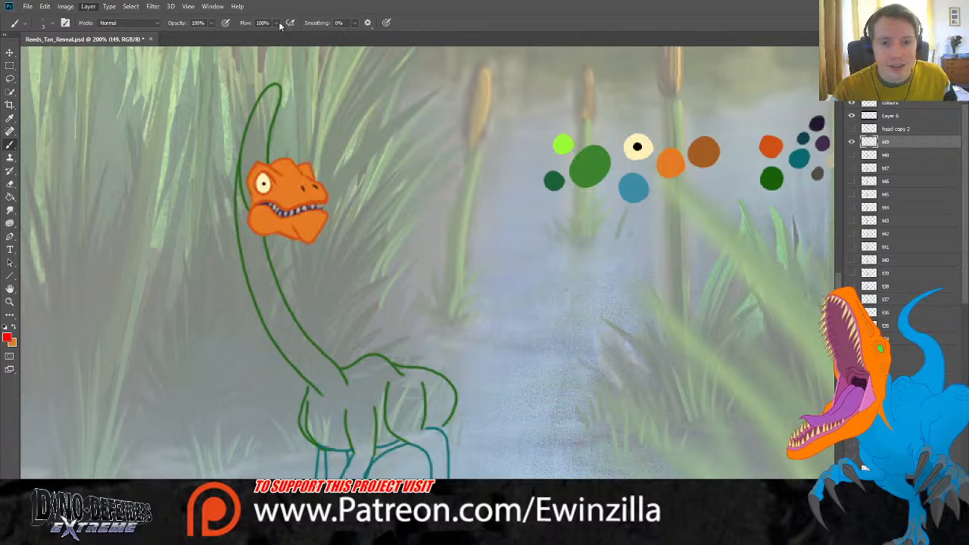
Step: Add a new layer beneath t49 and brush the neck, body and upper legs full of the palette's mid green
{"action": "key", "text": "ctrl+shift+alt+n"}
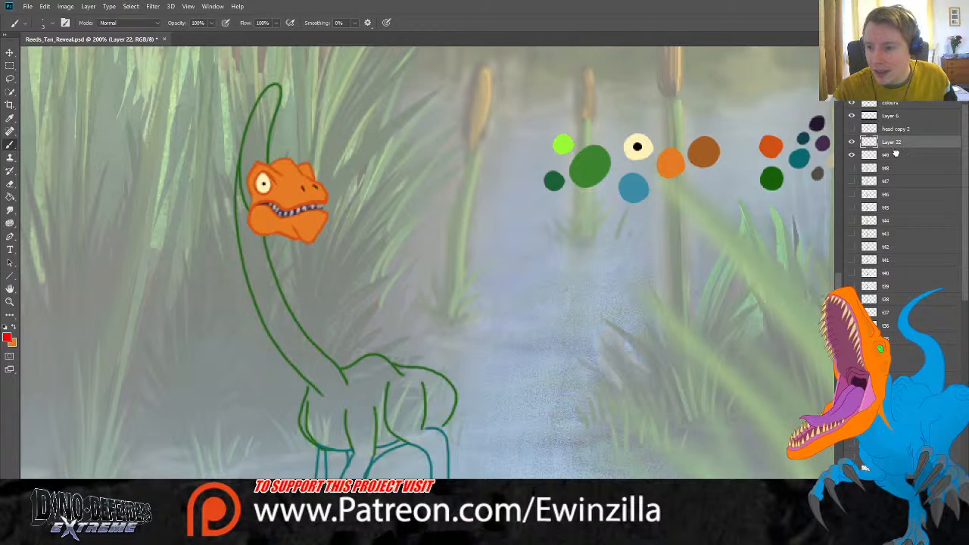
{"action": "left_click_drag", "start_coordinate": [893, 155], "coordinate": [893, 156]}
{"action": "key", "text": "i"}
{"action": "left_click", "coordinate": [574, 166]}
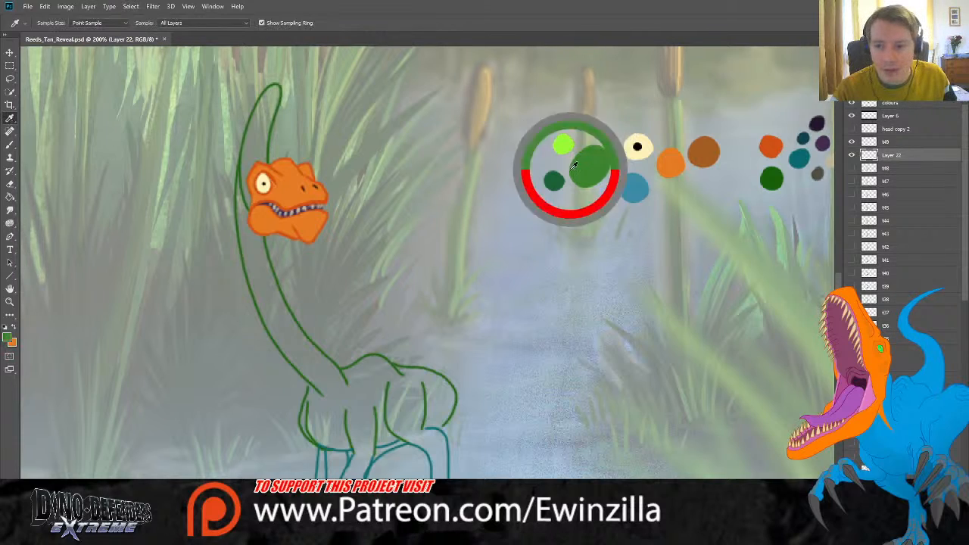
{"action": "key", "text": "b"}
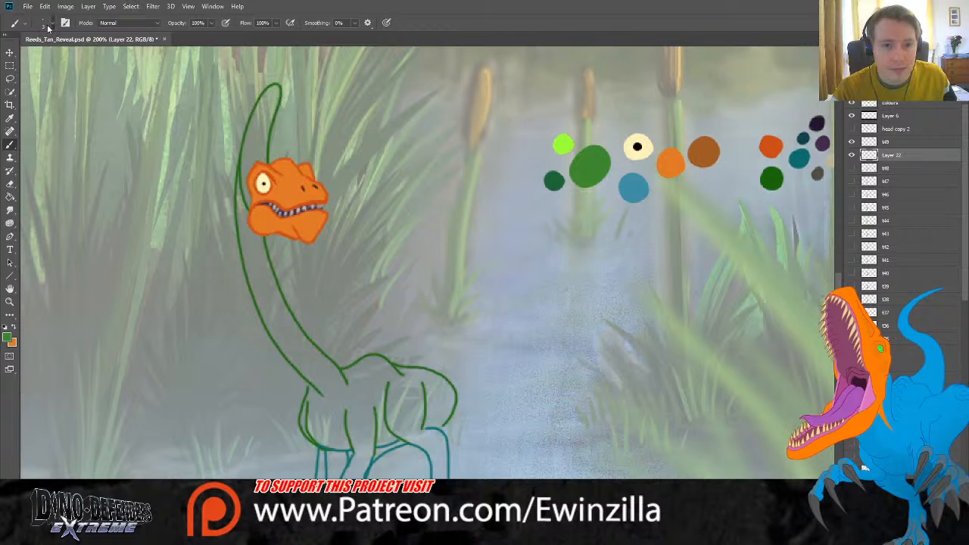
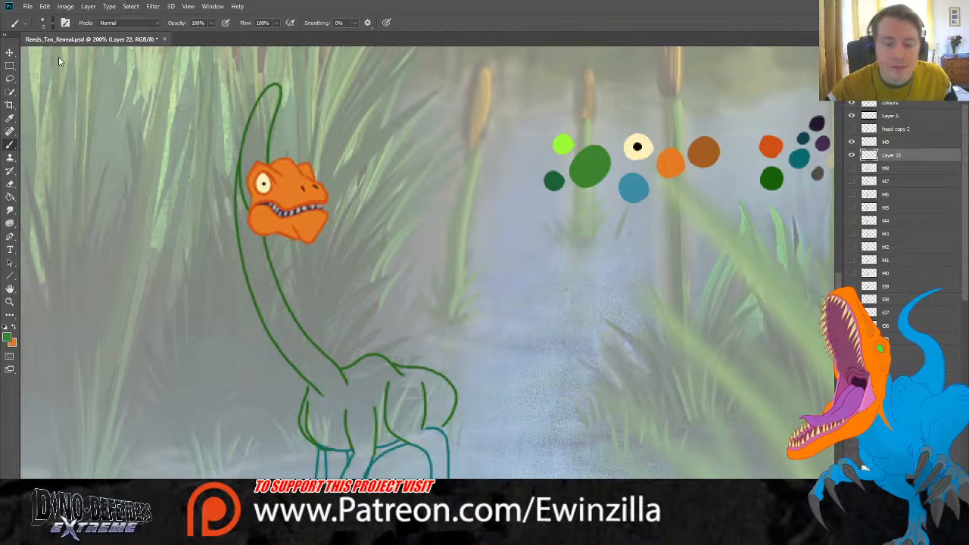
{"action": "left_click_drag", "start_coordinate": [252, 147], "coordinate": [260, 244]}
{"action": "mouse_move", "coordinate": [252, 173]}
{"action": "left_mouse_down"}
{"action": "mouse_move", "coordinate": [238, 206]}
{"action": "mouse_move", "coordinate": [261, 130]}
{"action": "mouse_move", "coordinate": [263, 160]}
{"action": "mouse_move", "coordinate": [277, 90]}
{"action": "mouse_move", "coordinate": [261, 103]}
{"action": "mouse_move", "coordinate": [271, 92]}
{"action": "mouse_move", "coordinate": [243, 175]}
{"action": "mouse_move", "coordinate": [246, 147]}
{"action": "left_mouse_up"}
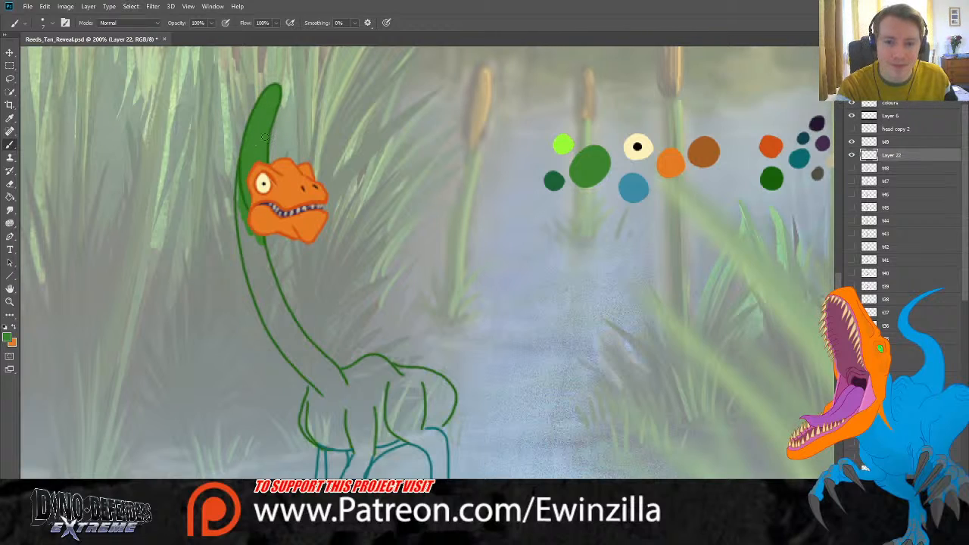
{"action": "mouse_move", "coordinate": [245, 206]}
{"action": "left_mouse_down"}
{"action": "mouse_move", "coordinate": [253, 272]}
{"action": "mouse_move", "coordinate": [262, 284]}
{"action": "mouse_move", "coordinate": [259, 242]}
{"action": "mouse_move", "coordinate": [290, 325]}
{"action": "mouse_move", "coordinate": [342, 380]}
{"action": "mouse_move", "coordinate": [328, 421]}
{"action": "mouse_move", "coordinate": [315, 407]}
{"action": "mouse_move", "coordinate": [313, 439]}
{"action": "mouse_move", "coordinate": [318, 445]}
{"action": "mouse_move", "coordinate": [315, 403]}
{"action": "mouse_move", "coordinate": [351, 430]}
{"action": "mouse_move", "coordinate": [313, 388]}
{"action": "mouse_move", "coordinate": [311, 436]}
{"action": "left_mouse_up"}
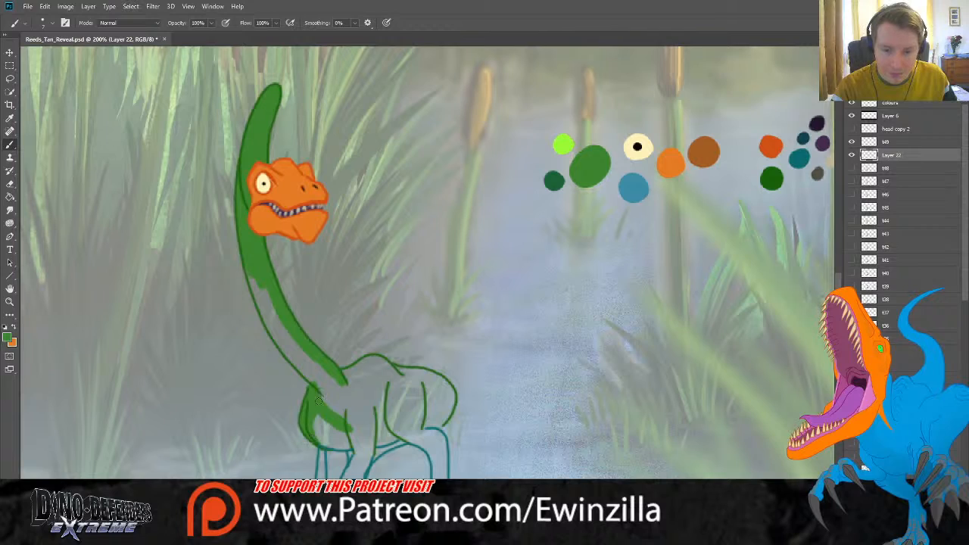
{"action": "mouse_move", "coordinate": [262, 282]}
{"action": "left_mouse_down"}
{"action": "mouse_move", "coordinate": [280, 344]}
{"action": "mouse_move", "coordinate": [304, 370]}
{"action": "mouse_move", "coordinate": [294, 344]}
{"action": "mouse_move", "coordinate": [312, 361]}
{"action": "mouse_move", "coordinate": [341, 417]}
{"action": "mouse_move", "coordinate": [338, 392]}
{"action": "mouse_move", "coordinate": [347, 430]}
{"action": "mouse_move", "coordinate": [352, 403]}
{"action": "mouse_move", "coordinate": [356, 450]}
{"action": "mouse_move", "coordinate": [364, 453]}
{"action": "mouse_move", "coordinate": [367, 433]}
{"action": "mouse_move", "coordinate": [370, 454]}
{"action": "mouse_move", "coordinate": [354, 444]}
{"action": "mouse_move", "coordinate": [360, 433]}
{"action": "mouse_move", "coordinate": [362, 446]}
{"action": "mouse_move", "coordinate": [368, 442]}
{"action": "mouse_move", "coordinate": [371, 407]}
{"action": "mouse_move", "coordinate": [394, 381]}
{"action": "mouse_move", "coordinate": [385, 430]}
{"action": "mouse_move", "coordinate": [368, 430]}
{"action": "mouse_move", "coordinate": [401, 420]}
{"action": "mouse_move", "coordinate": [369, 430]}
{"action": "mouse_move", "coordinate": [436, 433]}
{"action": "mouse_move", "coordinate": [414, 436]}
{"action": "mouse_move", "coordinate": [419, 401]}
{"action": "mouse_move", "coordinate": [416, 426]}
{"action": "mouse_move", "coordinate": [443, 416]}
{"action": "mouse_move", "coordinate": [435, 427]}
{"action": "mouse_move", "coordinate": [451, 399]}
{"action": "mouse_move", "coordinate": [446, 387]}
{"action": "mouse_move", "coordinate": [394, 369]}
{"action": "mouse_move", "coordinate": [442, 382]}
{"action": "mouse_move", "coordinate": [449, 394]}
{"action": "mouse_move", "coordinate": [433, 415]}
{"action": "mouse_move", "coordinate": [431, 384]}
{"action": "mouse_move", "coordinate": [388, 415]}
{"action": "mouse_move", "coordinate": [405, 409]}
{"action": "mouse_move", "coordinate": [409, 388]}
{"action": "mouse_move", "coordinate": [345, 390]}
{"action": "mouse_move", "coordinate": [350, 399]}
{"action": "mouse_move", "coordinate": [377, 382]}
{"action": "mouse_move", "coordinate": [337, 380]}
{"action": "mouse_move", "coordinate": [354, 367]}
{"action": "mouse_move", "coordinate": [382, 360]}
{"action": "mouse_move", "coordinate": [395, 378]}
{"action": "mouse_move", "coordinate": [379, 388]}
{"action": "mouse_move", "coordinate": [343, 382]}
{"action": "mouse_move", "coordinate": [375, 367]}
{"action": "left_mouse_up"}
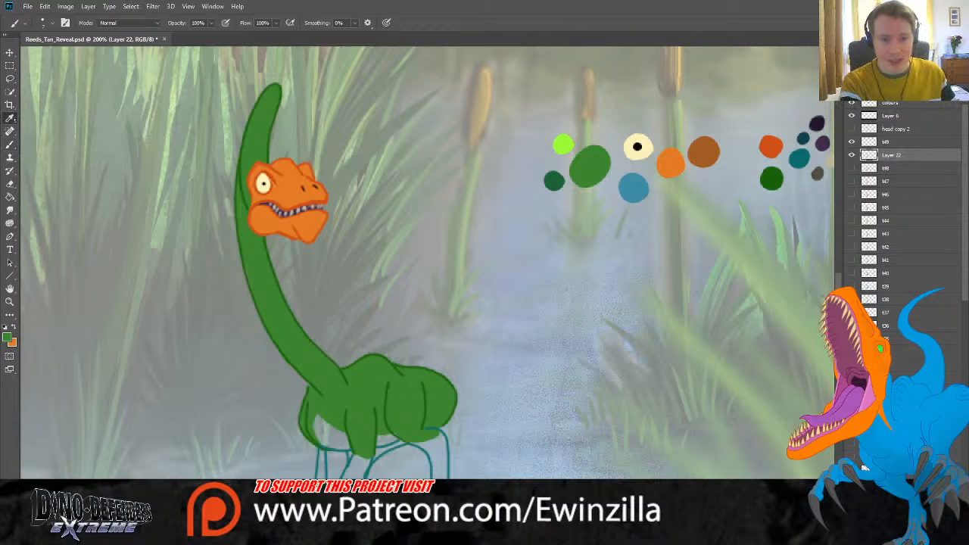
Step: Sample the palette's light blue and fill the lower hind leg, belly strip, chest underside and lower front legs
{"action": "left_click", "coordinate": [10, 117]}
{"action": "left_click", "coordinate": [634, 187]}
{"action": "left_click", "coordinate": [10, 144]}
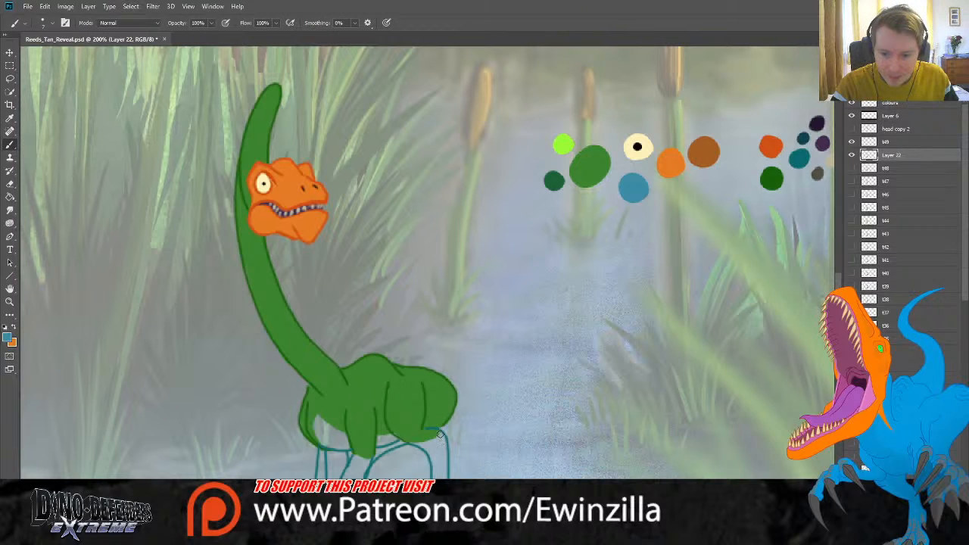
{"action": "mouse_move", "coordinate": [439, 434]}
{"action": "left_mouse_down"}
{"action": "mouse_move", "coordinate": [413, 442]}
{"action": "mouse_move", "coordinate": [433, 477]}
{"action": "mouse_move", "coordinate": [444, 477]}
{"action": "left_mouse_up"}
{"action": "mouse_move", "coordinate": [437, 443]}
{"action": "left_mouse_down"}
{"action": "mouse_move", "coordinate": [428, 448]}
{"action": "mouse_move", "coordinate": [440, 458]}
{"action": "mouse_move", "coordinate": [442, 440]}
{"action": "mouse_move", "coordinate": [442, 449]}
{"action": "left_mouse_up"}
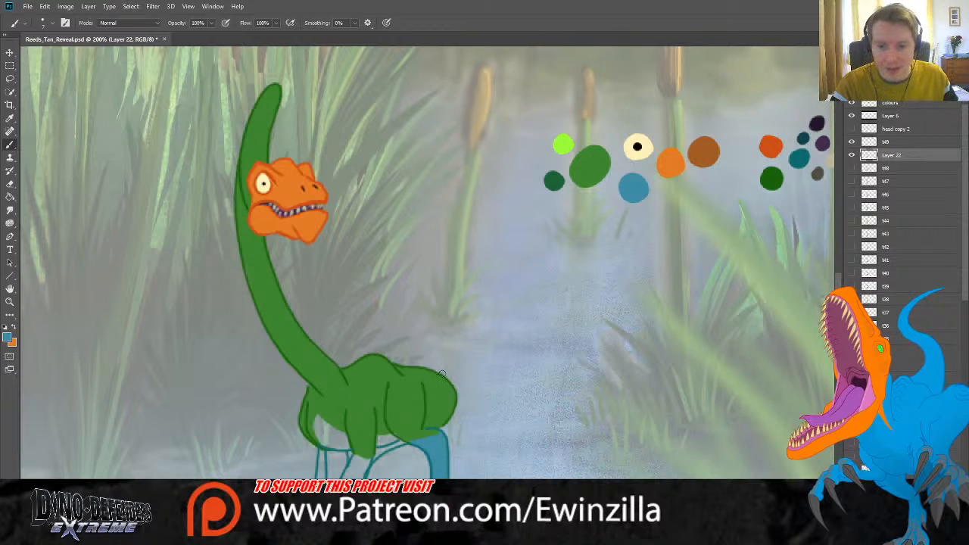
{"action": "left_click", "coordinate": [10, 210]}
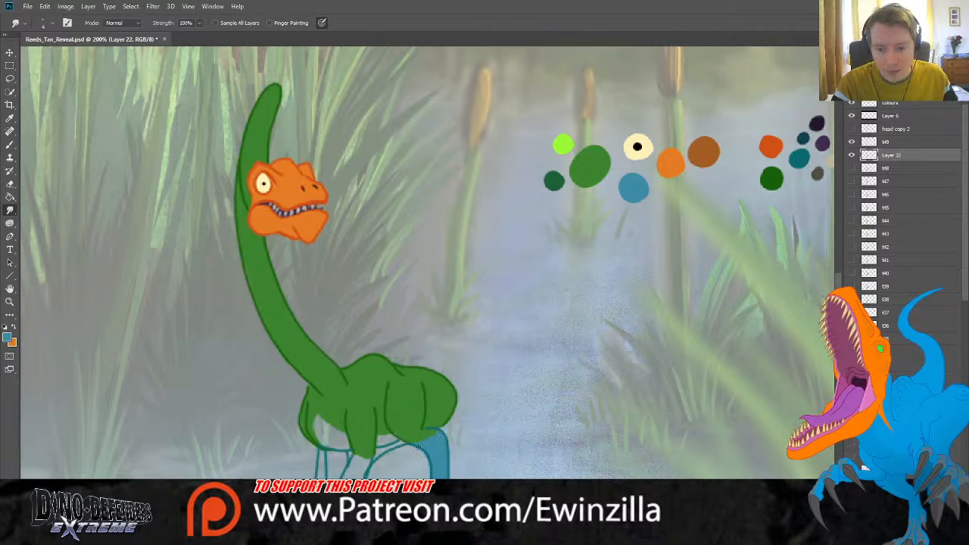
{"action": "left_click", "coordinate": [9, 144]}
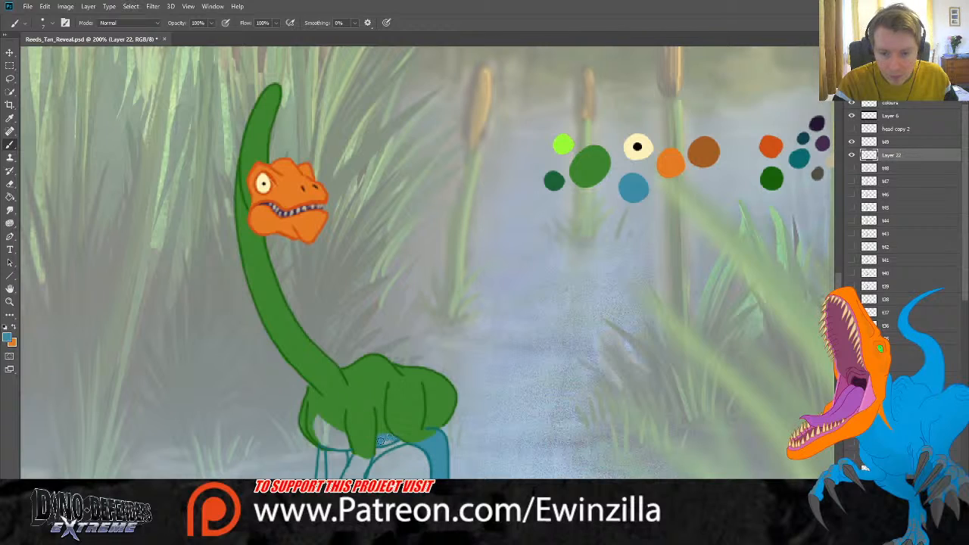
{"action": "mouse_move", "coordinate": [319, 416]}
{"action": "left_mouse_down"}
{"action": "mouse_move", "coordinate": [343, 438]}
{"action": "mouse_move", "coordinate": [340, 447]}
{"action": "mouse_move", "coordinate": [319, 436]}
{"action": "mouse_move", "coordinate": [317, 417]}
{"action": "mouse_move", "coordinate": [321, 439]}
{"action": "mouse_move", "coordinate": [338, 438]}
{"action": "mouse_move", "coordinate": [322, 425]}
{"action": "mouse_move", "coordinate": [333, 453]}
{"action": "mouse_move", "coordinate": [325, 465]}
{"action": "mouse_move", "coordinate": [322, 452]}
{"action": "mouse_move", "coordinate": [319, 478]}
{"action": "mouse_move", "coordinate": [345, 457]}
{"action": "mouse_move", "coordinate": [357, 462]}
{"action": "mouse_move", "coordinate": [344, 475]}
{"action": "mouse_move", "coordinate": [366, 469]}
{"action": "mouse_move", "coordinate": [362, 459]}
{"action": "mouse_move", "coordinate": [355, 476]}
{"action": "left_mouse_up"}
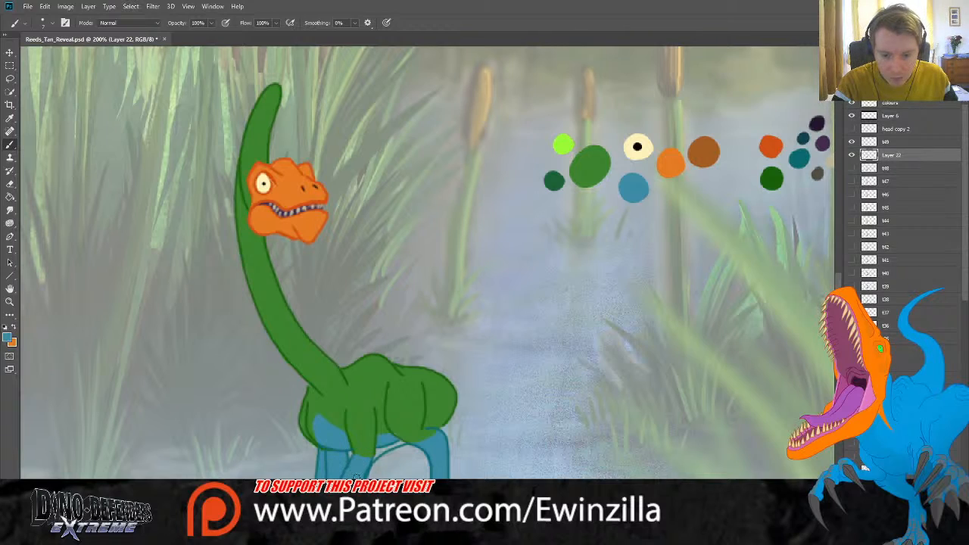
Step: Sample the palette's small dark teal and brush shading along the belly between the legs and down the far front leg
{"action": "key", "text": "i"}
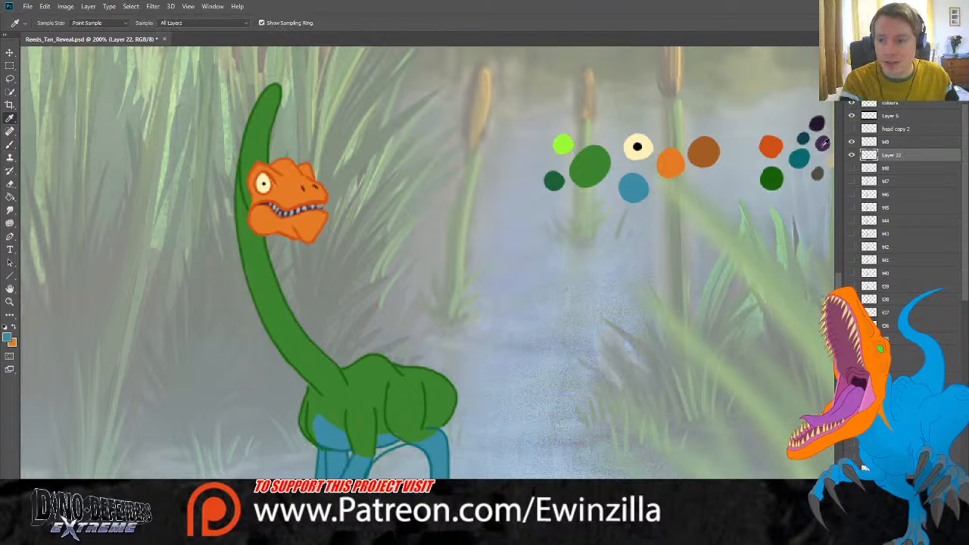
{"action": "left_click", "coordinate": [804, 137]}
{"action": "key", "text": "b"}
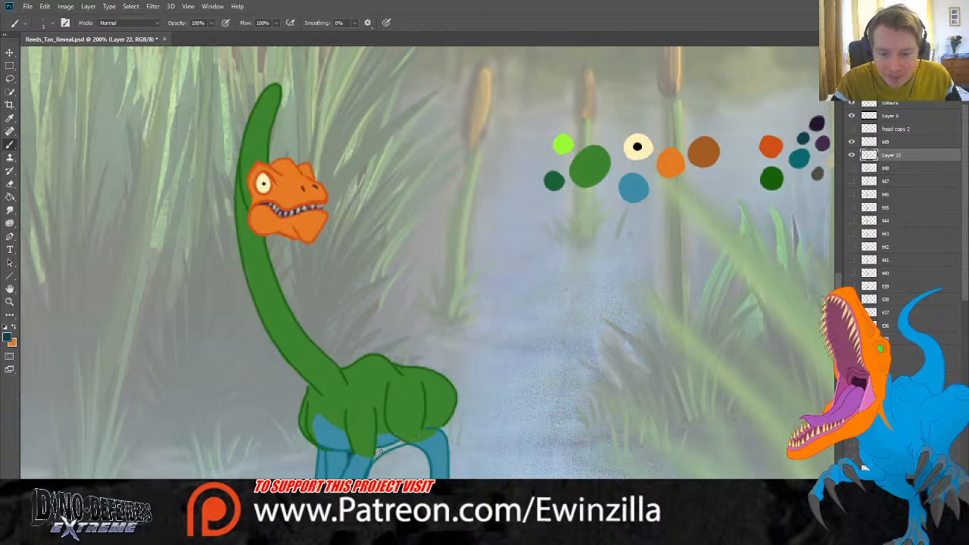
{"action": "mouse_move", "coordinate": [378, 450]}
{"action": "left_mouse_down"}
{"action": "mouse_move", "coordinate": [374, 462]}
{"action": "mouse_move", "coordinate": [405, 442]}
{"action": "left_mouse_up"}
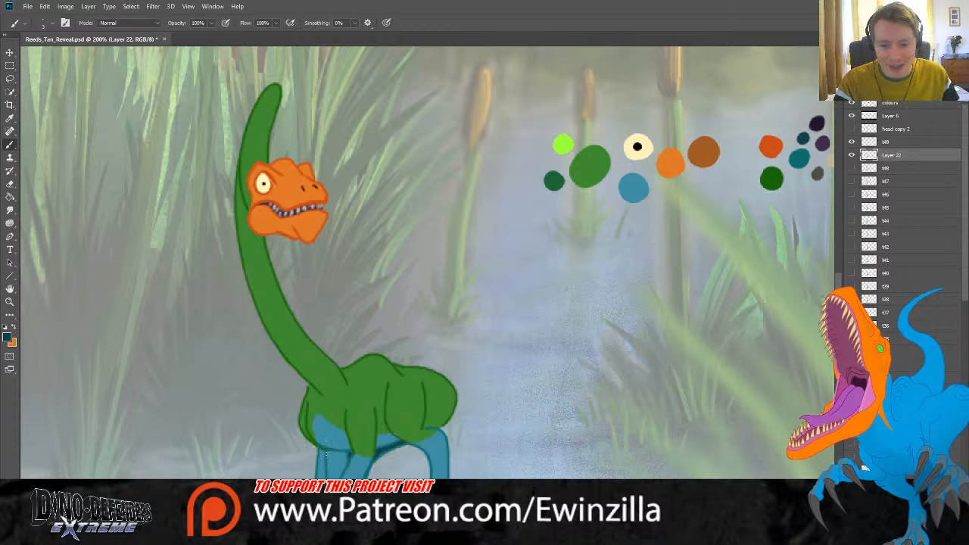
{"action": "left_click_drag", "start_coordinate": [325, 451], "coordinate": [325, 480]}
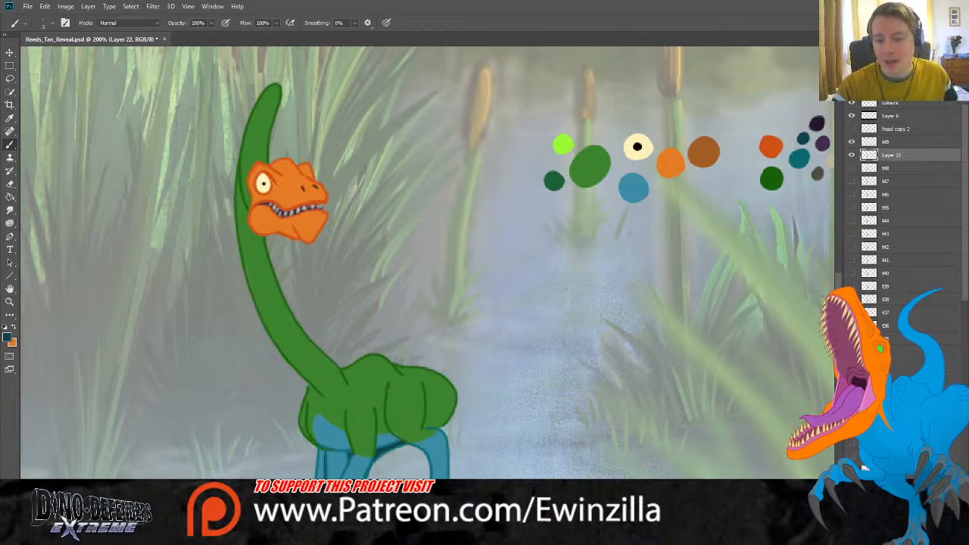
Step: Merge the fill layer with t49 and toggle the result against t48 to check the motion, leaving t48 hidden
{"action": "left_click", "coordinate": [892, 143], "text": "ctrl"}
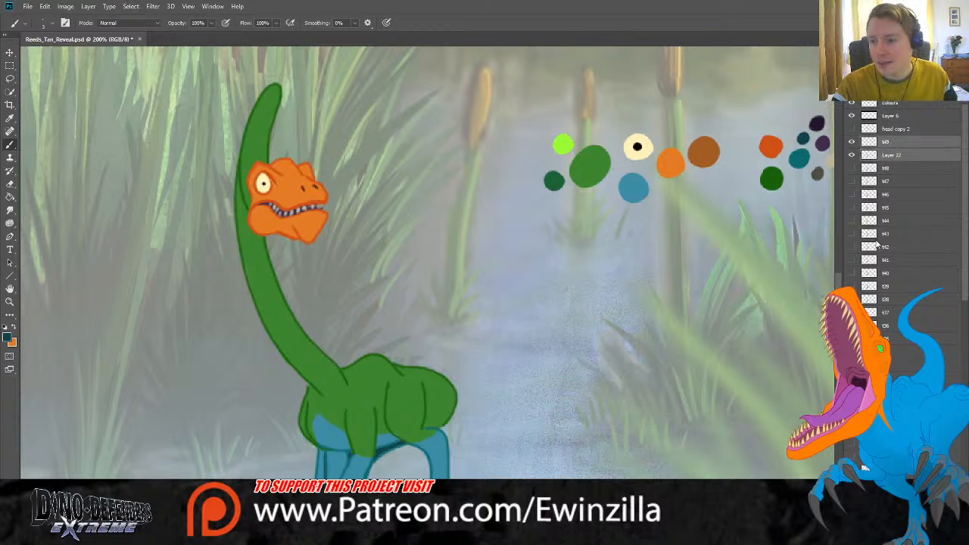
{"action": "key", "text": "ctrl+e"}
{"action": "left_click", "coordinate": [851, 154]}
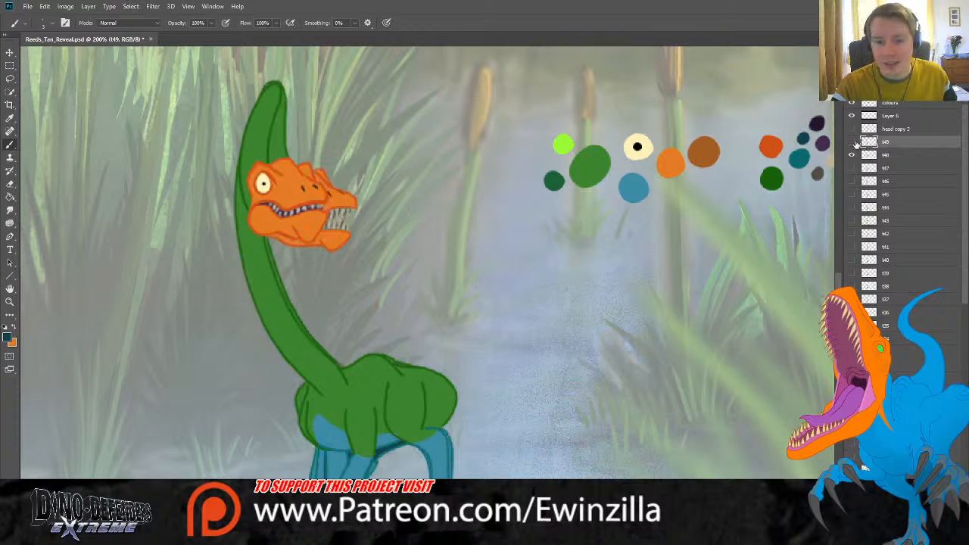
{"action": "left_click", "coordinate": [854, 142]}
{"action": "left_click", "coordinate": [854, 142]}
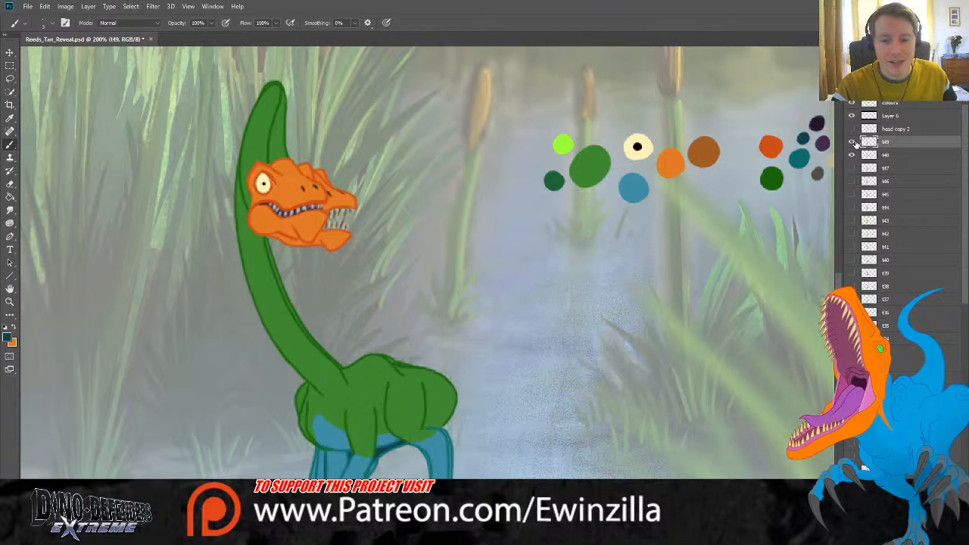
{"action": "left_click", "coordinate": [852, 156]}
Step: Sample the palette's light blue and brush a patch on t49's rear just above the lower hind leg
{"action": "left_click", "coordinate": [10, 118]}
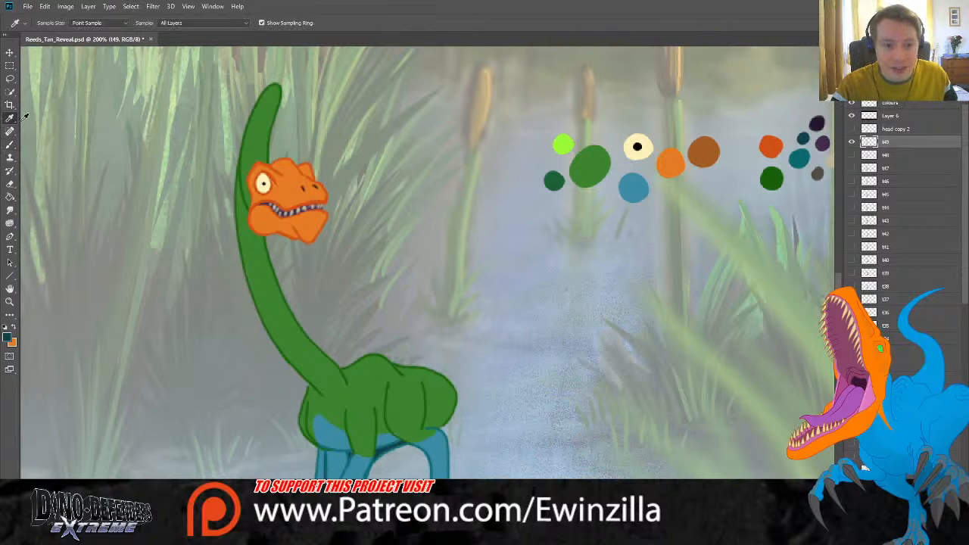
{"action": "left_click", "coordinate": [633, 187]}
{"action": "left_click", "coordinate": [10, 144]}
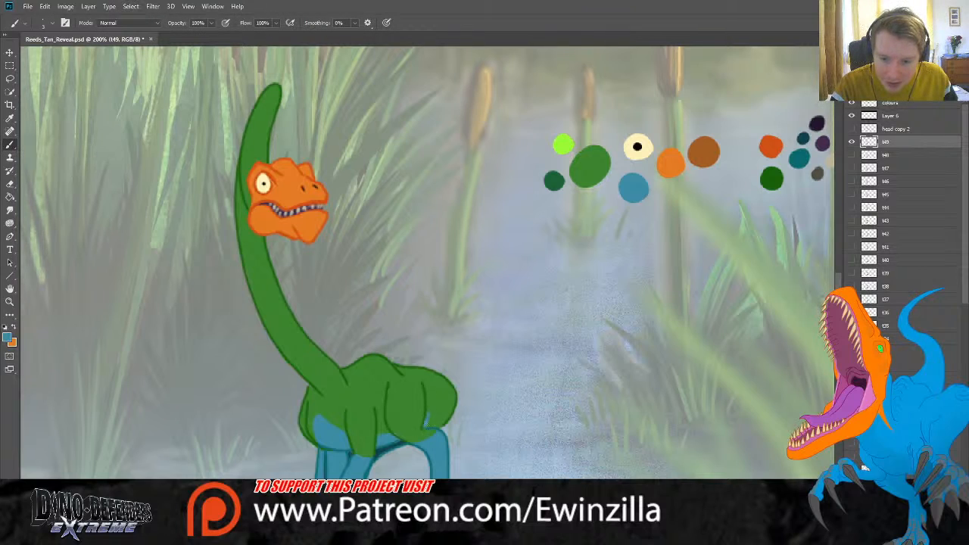
{"action": "left_click_drag", "start_coordinate": [433, 425], "coordinate": [438, 426]}
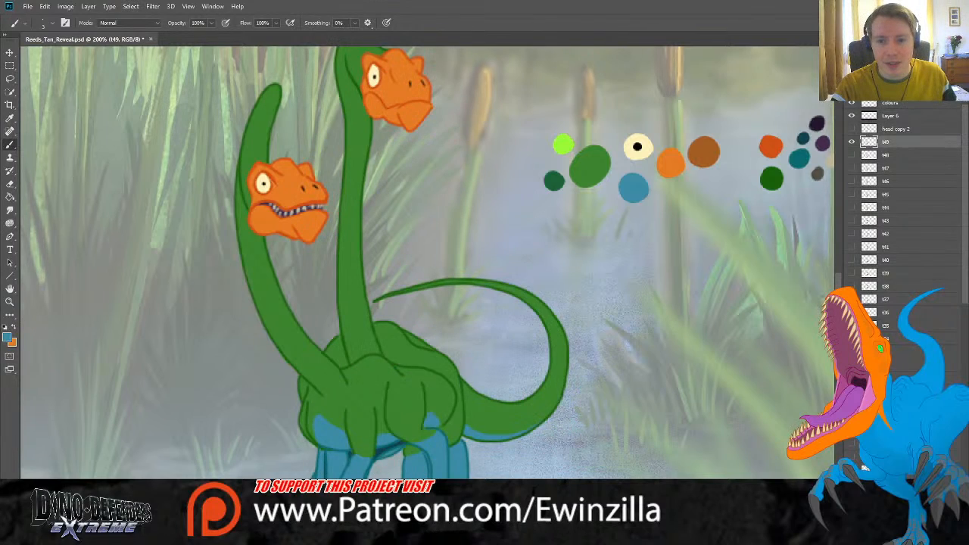
Step: Lasso the closed-mouth head on frame t37 and copy it onto a new layer
{"action": "left_click", "coordinate": [894, 300]}
{"action": "scroll", "coordinate": [620, 310], "scroll_direction": "up", "scroll_amount": 1}
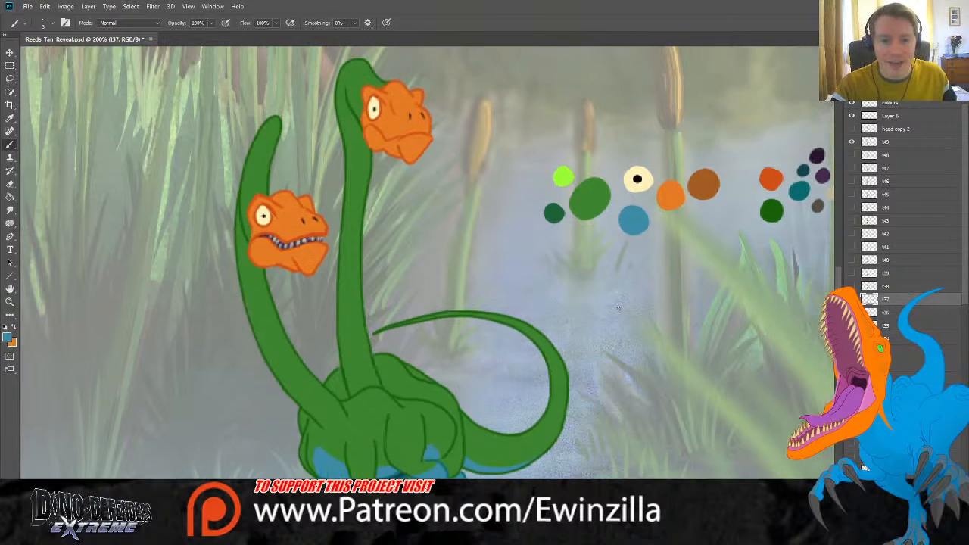
{"action": "left_click", "coordinate": [9, 78]}
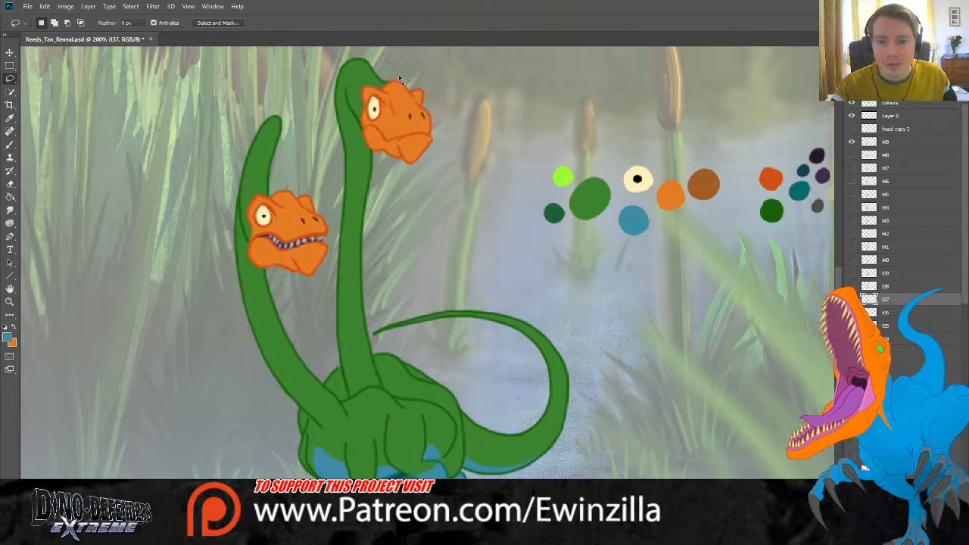
{"action": "mouse_move", "coordinate": [391, 81]}
{"action": "left_mouse_down"}
{"action": "mouse_move", "coordinate": [374, 88]}
{"action": "mouse_move", "coordinate": [358, 134]}
{"action": "mouse_move", "coordinate": [371, 158]}
{"action": "mouse_move", "coordinate": [416, 174]}
{"action": "mouse_move", "coordinate": [446, 130]}
{"action": "mouse_move", "coordinate": [426, 79]}
{"action": "left_mouse_up"}
{"action": "key", "text": "ctrl+c"}
{"action": "key", "text": "ctrl+v"}
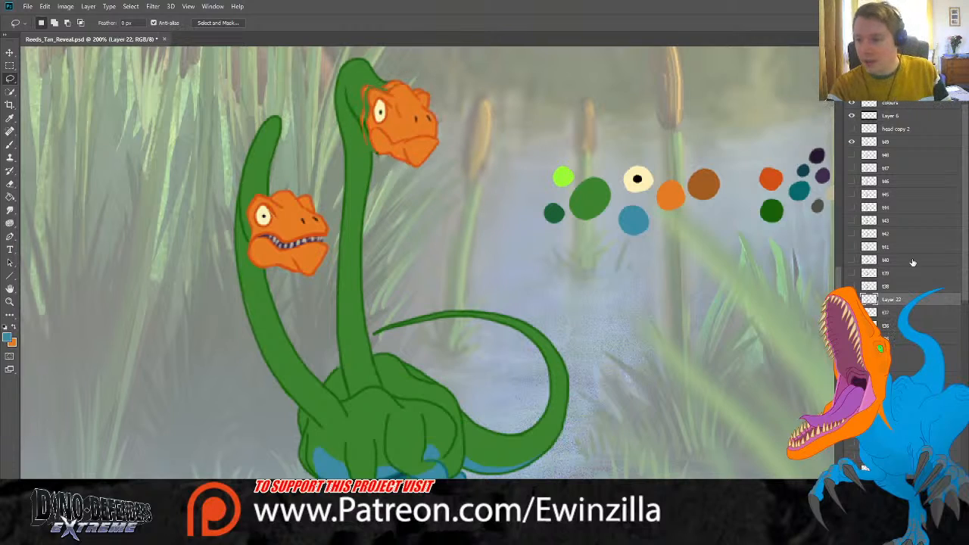
Step: Move the copied head layer directly above t49 and rename it t50
{"action": "left_click_drag", "start_coordinate": [897, 301], "coordinate": [885, 140]}
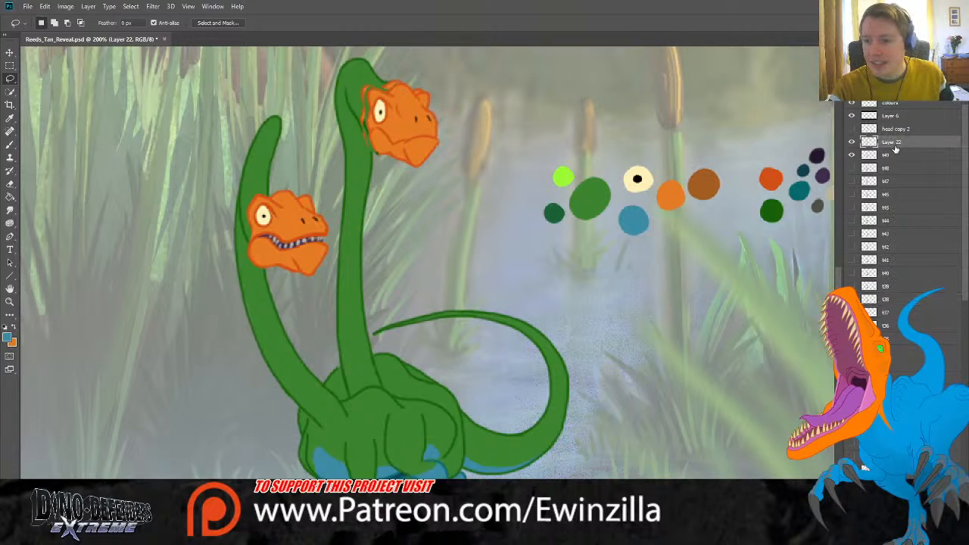
{"action": "double_click", "coordinate": [894, 143]}
{"action": "type", "text": "t50"}
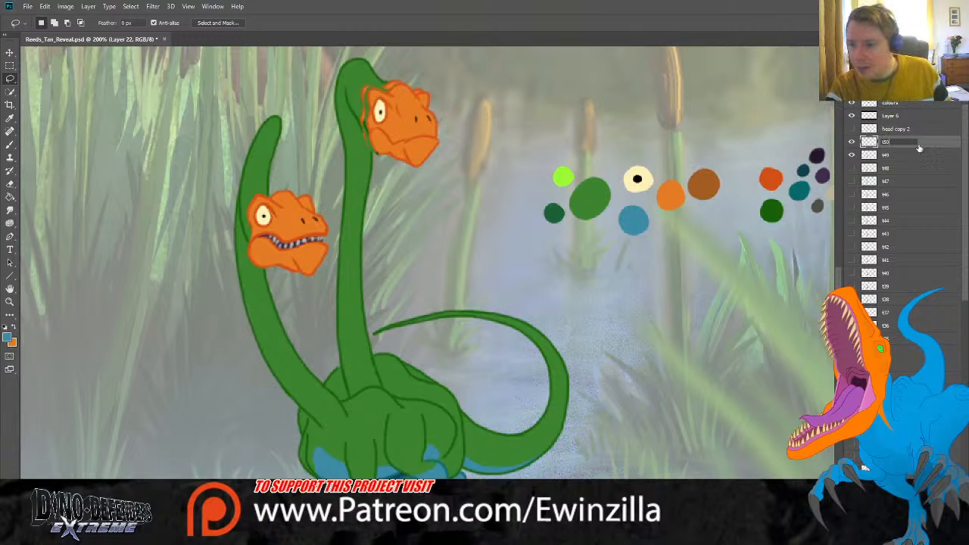
{"action": "key", "text": "Return"}
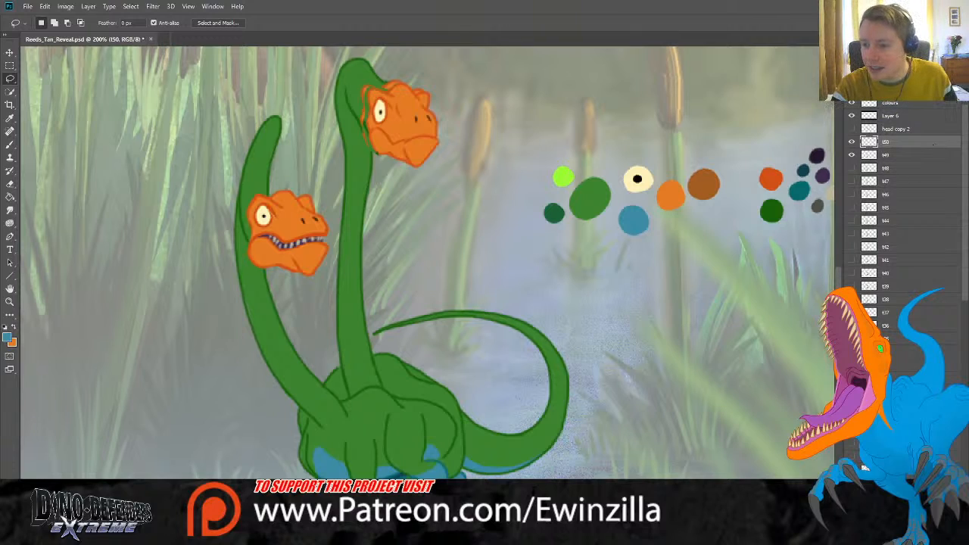
Step: Set layer t49 to 70% opacity and move t50's copied head over t49's head, slightly left of it
{"action": "left_click", "coordinate": [908, 154]}
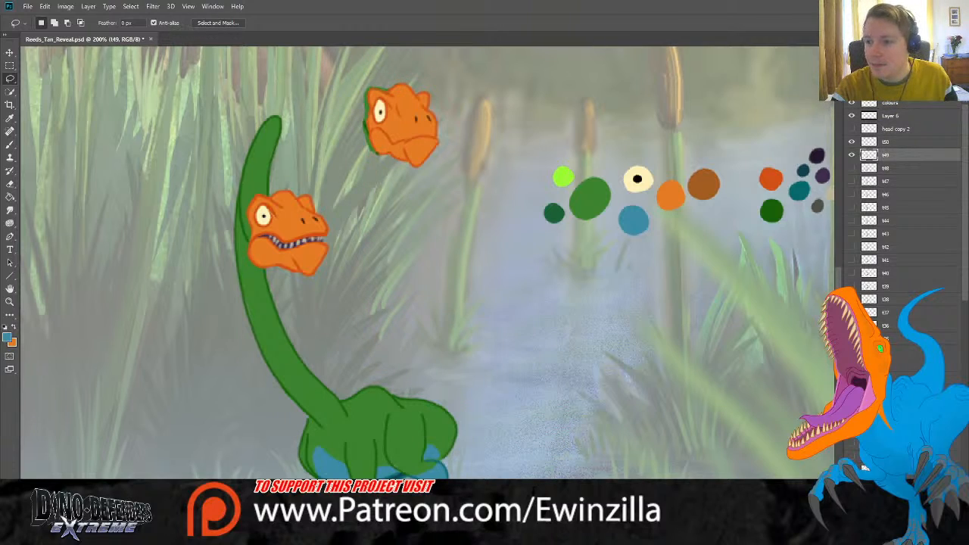
{"action": "key", "text": "7"}
{"action": "left_click", "coordinate": [899, 143]}
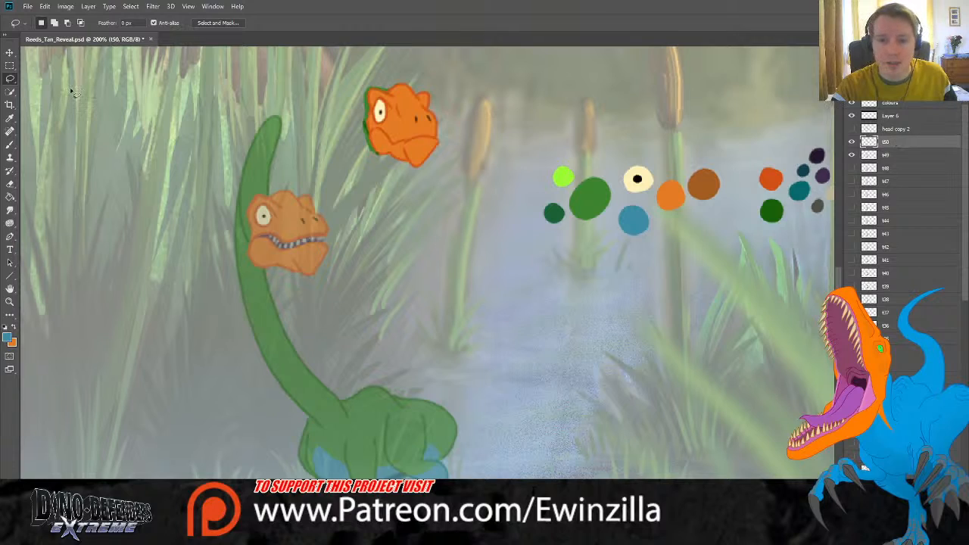
{"action": "left_click", "coordinate": [10, 53]}
{"action": "left_click_drag", "start_coordinate": [420, 155], "coordinate": [296, 196]}
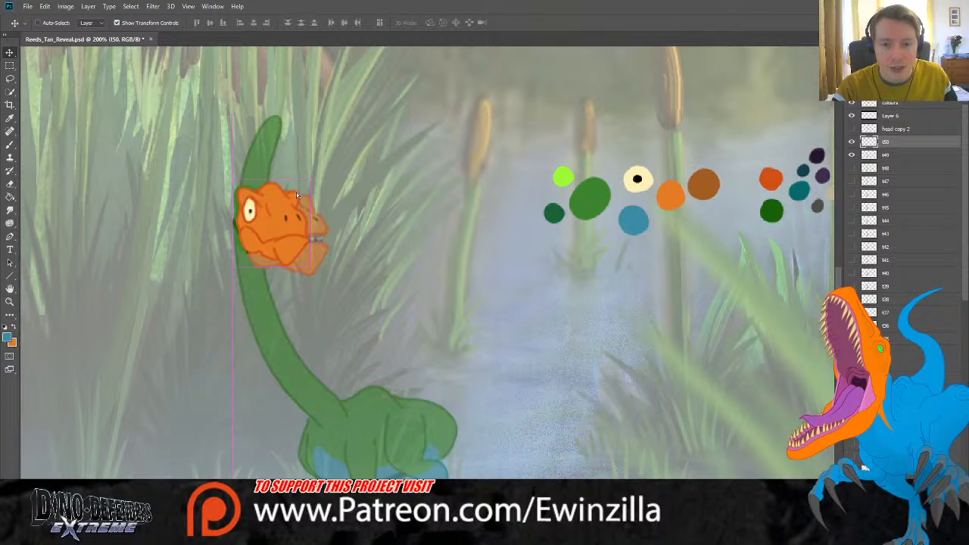
{"action": "left_click_drag", "start_coordinate": [295, 195], "coordinate": [296, 192]}
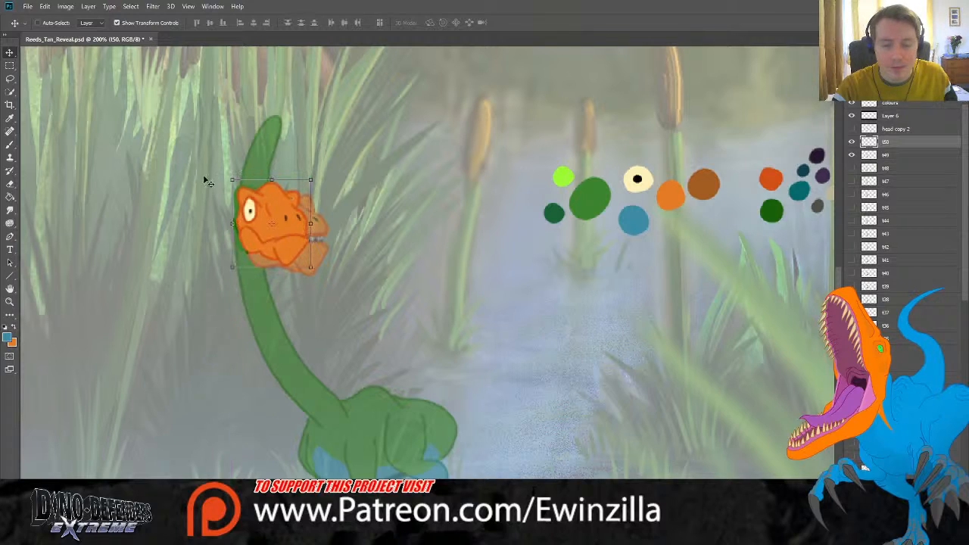
Step: Hide t49 and smudge away the green fringe behind t50's head and the pupil in its eye
{"action": "left_click", "coordinate": [10, 209]}
{"action": "left_click", "coordinate": [853, 155]}
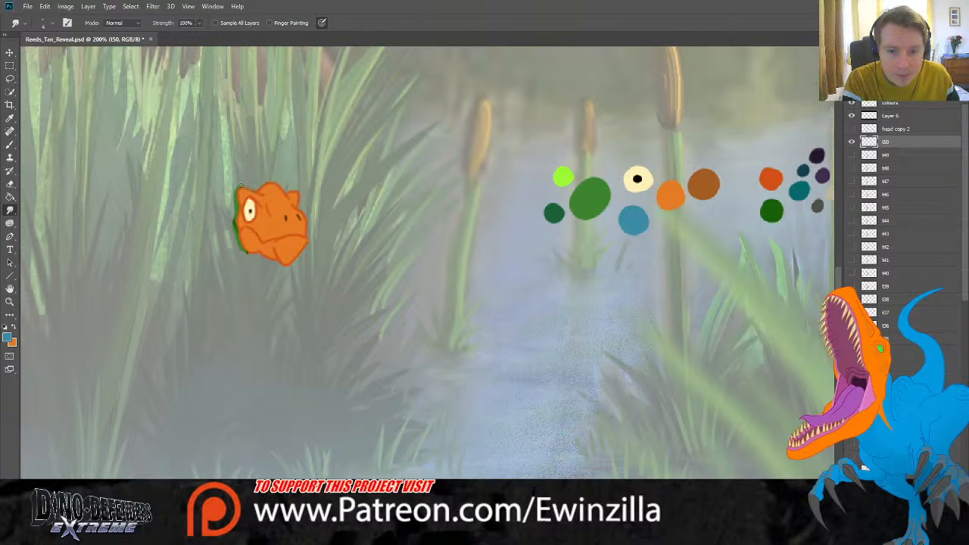
{"action": "mouse_move", "coordinate": [236, 205]}
{"action": "left_mouse_down"}
{"action": "mouse_move", "coordinate": [234, 228]}
{"action": "mouse_move", "coordinate": [258, 252]}
{"action": "left_mouse_up"}
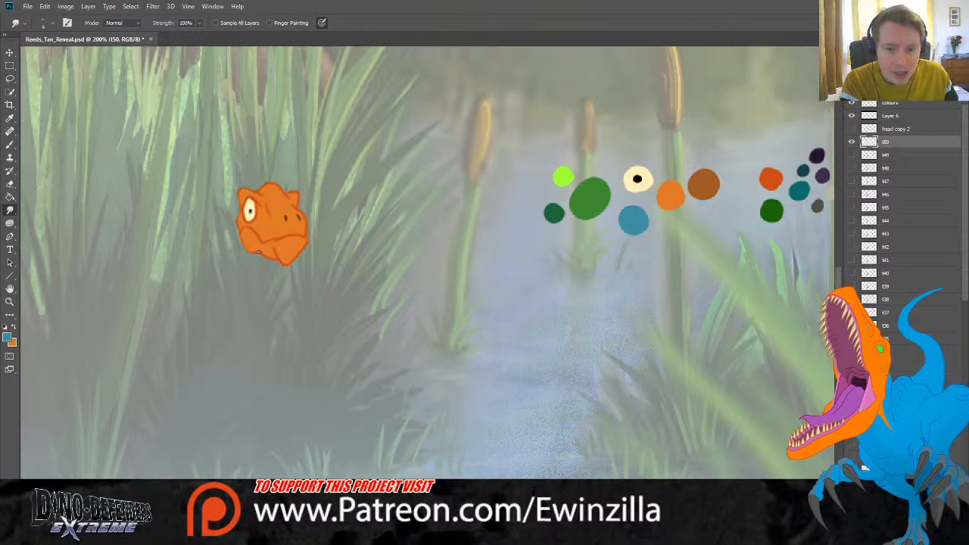
{"action": "left_click_drag", "start_coordinate": [252, 250], "coordinate": [240, 237]}
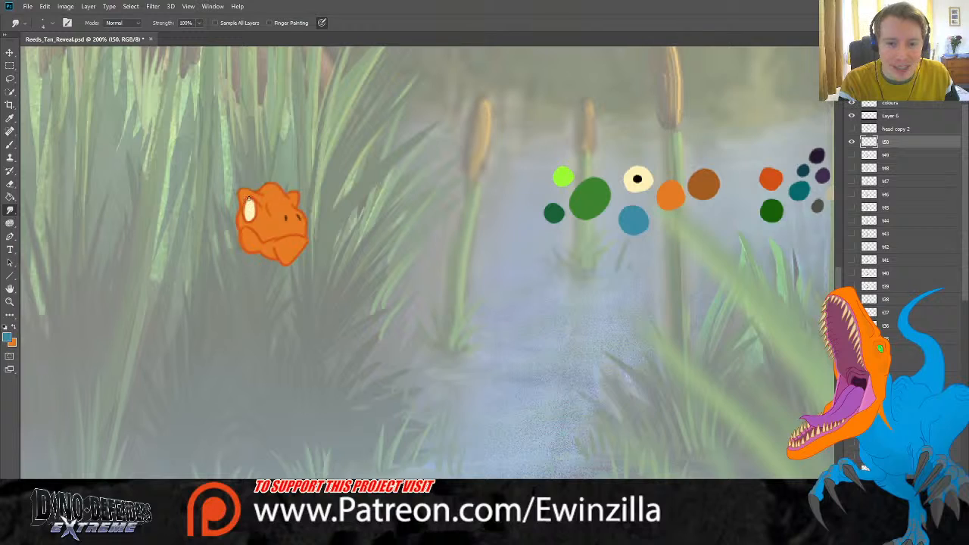
Step: Sample black and brush a small pupil into the eye of t50's head
{"action": "key", "text": "b"}
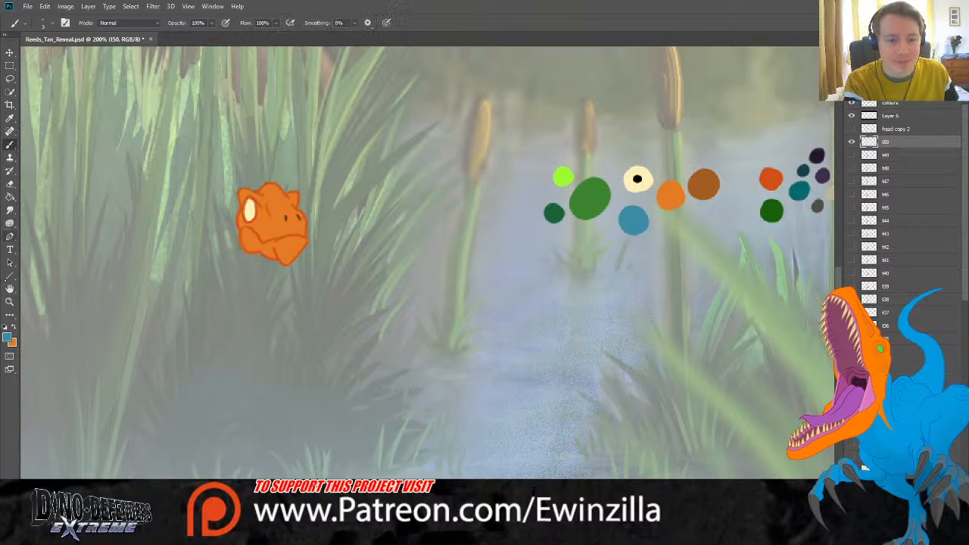
{"action": "key", "text": "i"}
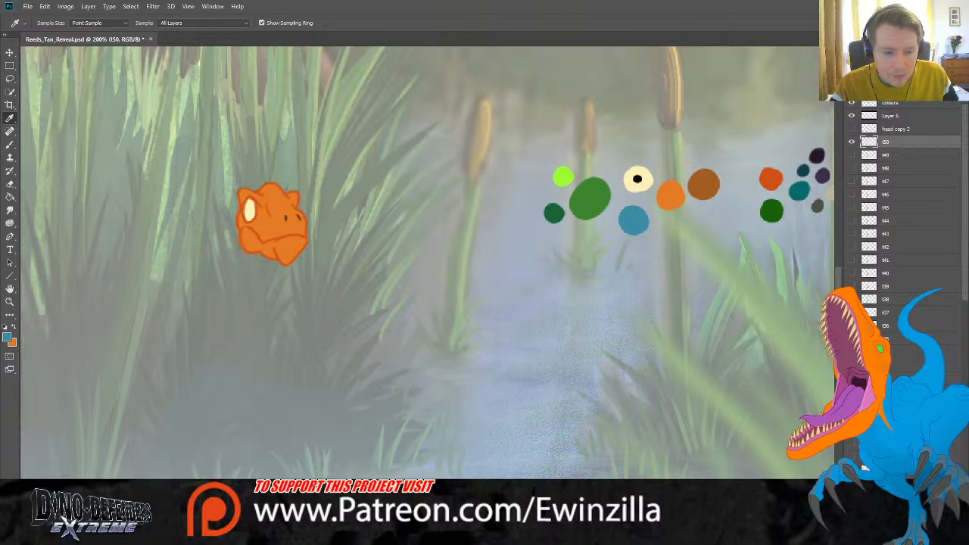
{"action": "key", "text": "b"}
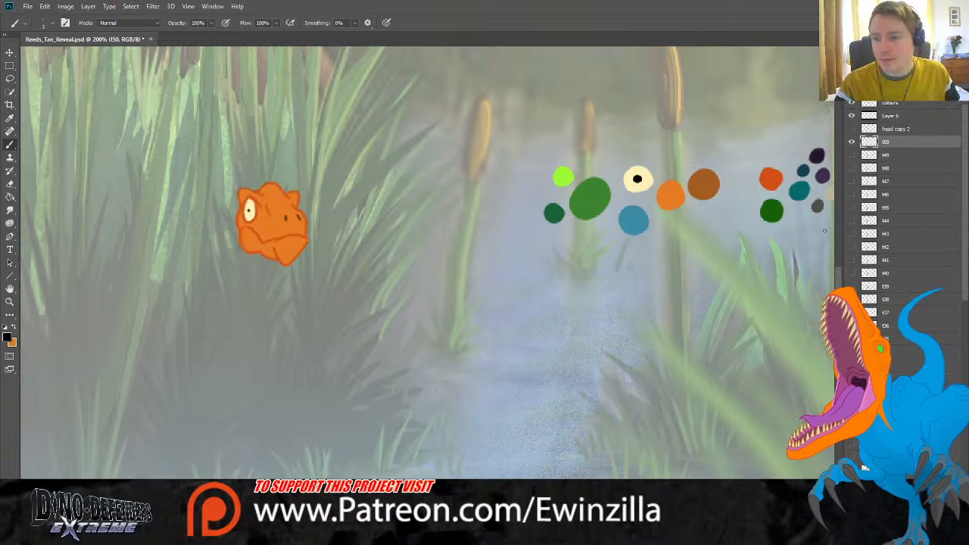
Step: Show t49 again and add a new layer between t50 and t49 for the body outline
{"action": "left_click", "coordinate": [851, 155]}
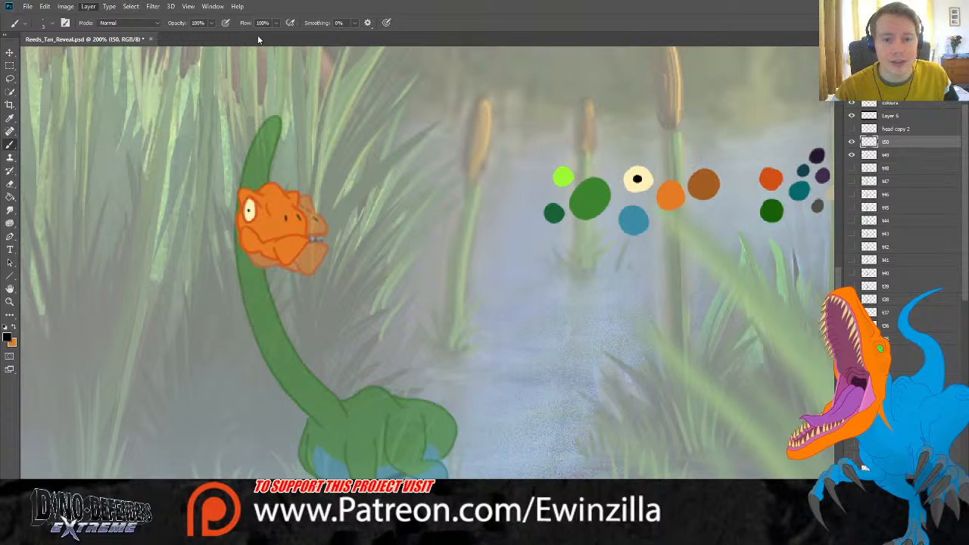
{"action": "left_click", "coordinate": [245, 19]}
{"action": "key", "text": "Return"}
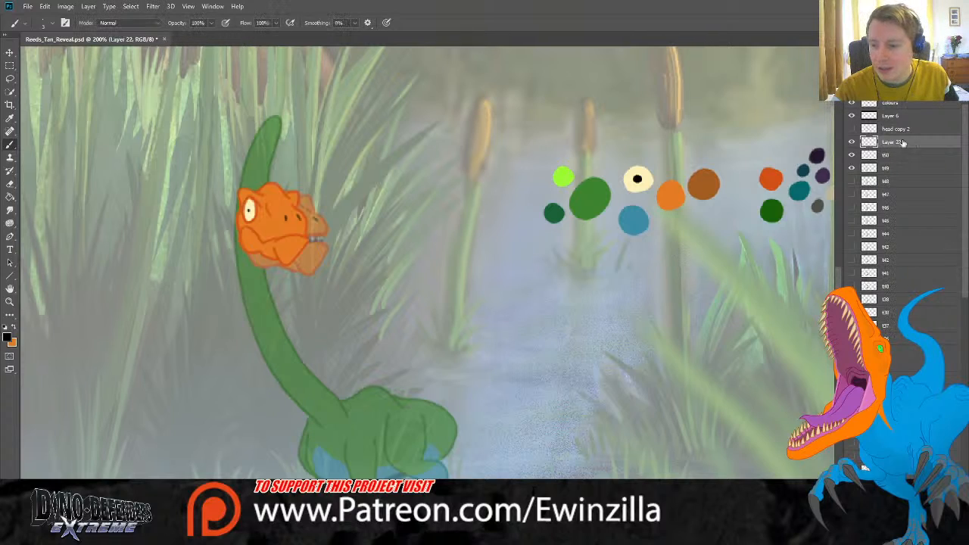
{"action": "key", "text": "i"}
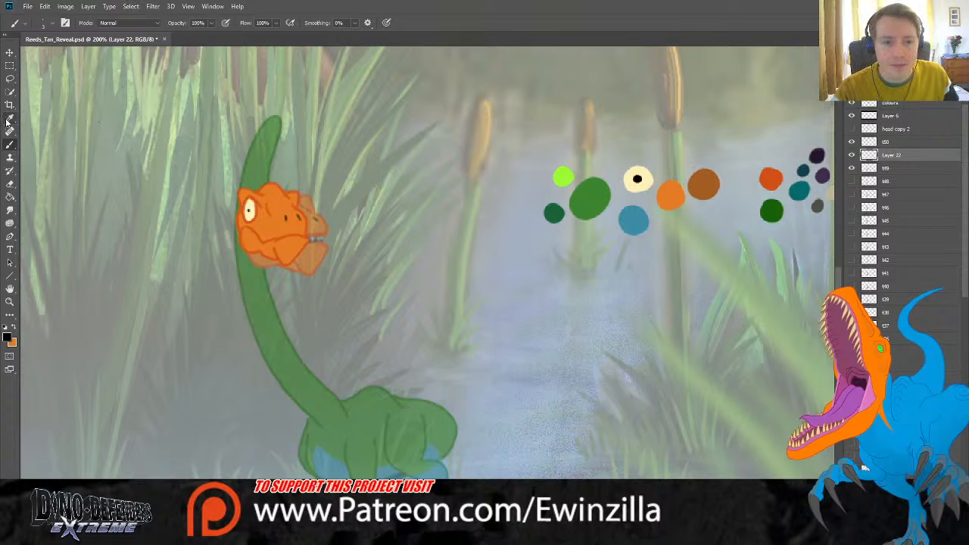
Step: Sample the palette's dark green and outline the upper bend of the neck behind and above the head, redoing imprecise strokes
{"action": "left_click", "coordinate": [770, 206]}
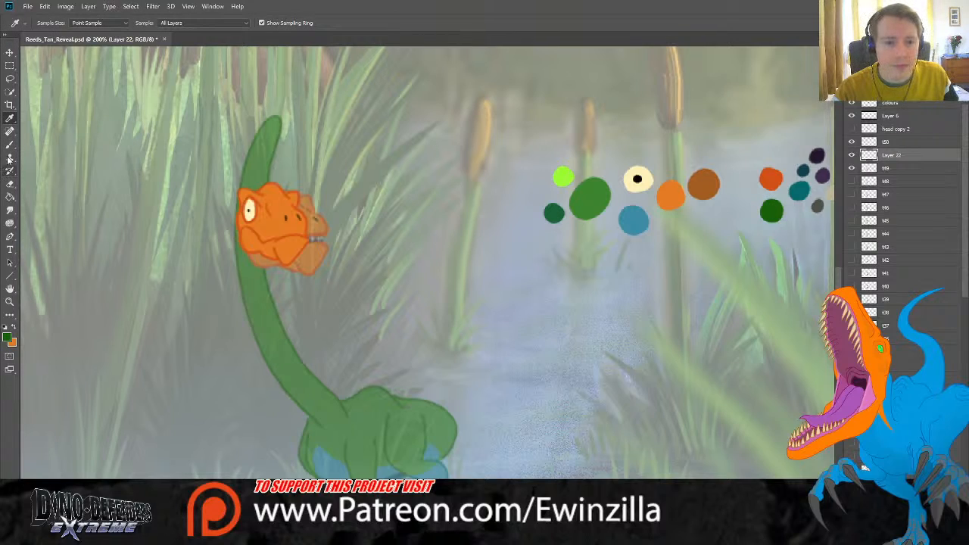
{"action": "left_click", "coordinate": [9, 145]}
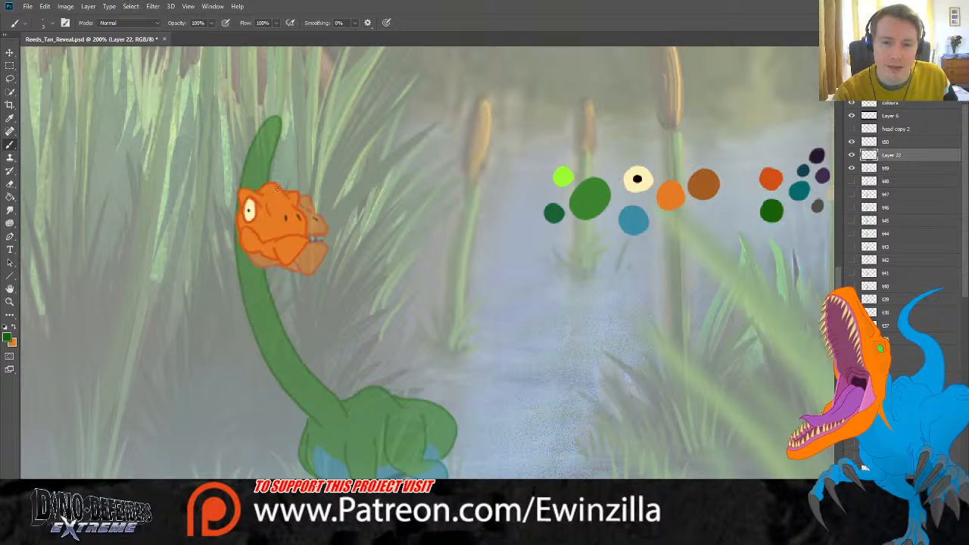
{"action": "mouse_move", "coordinate": [274, 147]}
{"action": "left_mouse_down"}
{"action": "mouse_move", "coordinate": [269, 119]}
{"action": "mouse_move", "coordinate": [252, 130]}
{"action": "mouse_move", "coordinate": [249, 190]}
{"action": "left_mouse_up"}
{"action": "key", "text": "ctrl+z"}
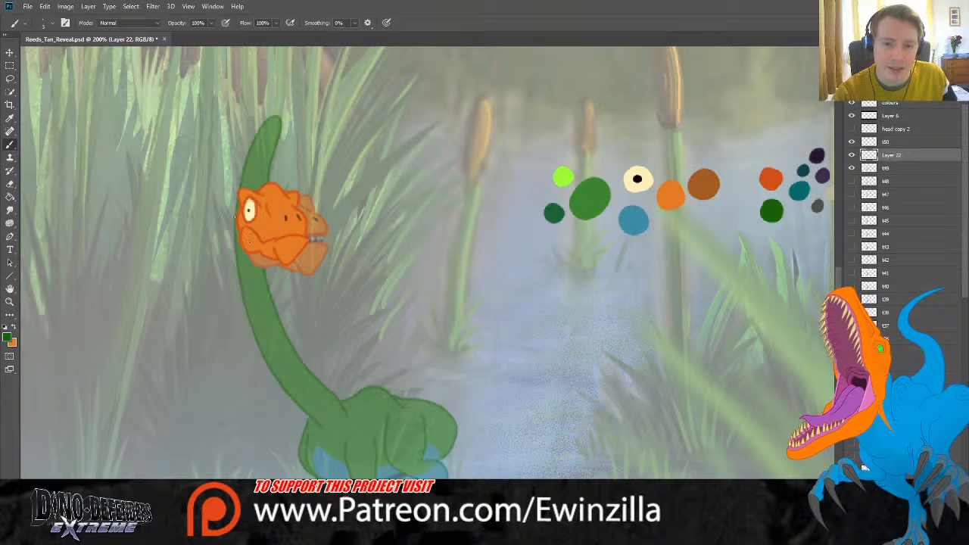
{"action": "mouse_move", "coordinate": [235, 216]}
{"action": "left_mouse_down"}
{"action": "mouse_move", "coordinate": [230, 173]}
{"action": "mouse_move", "coordinate": [246, 131]}
{"action": "mouse_move", "coordinate": [268, 116]}
{"action": "mouse_move", "coordinate": [279, 127]}
{"action": "mouse_move", "coordinate": [274, 185]}
{"action": "left_mouse_up"}
{"action": "left_click_drag", "start_coordinate": [270, 135], "coordinate": [264, 182]}
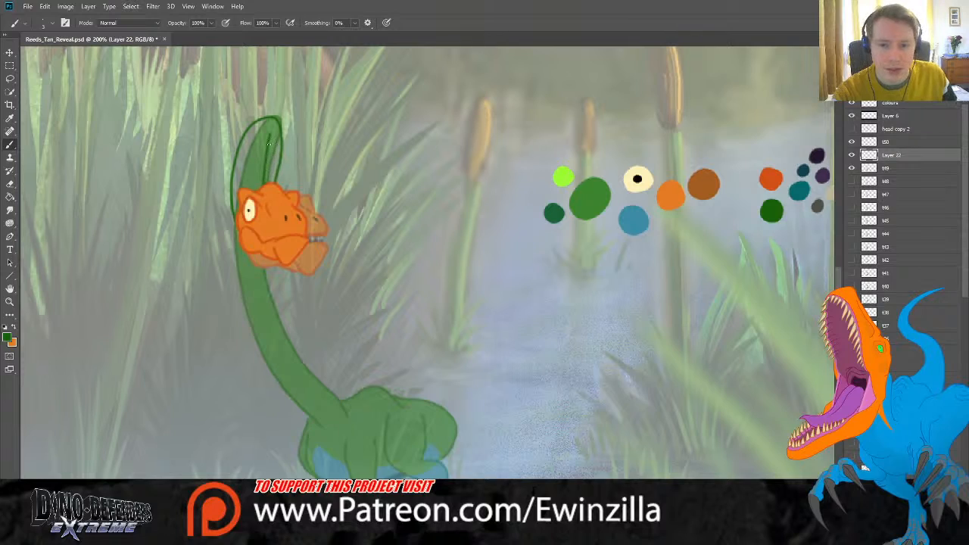
{"action": "key", "text": "ctrl+z"}
{"action": "left_click_drag", "start_coordinate": [269, 137], "coordinate": [262, 186]}
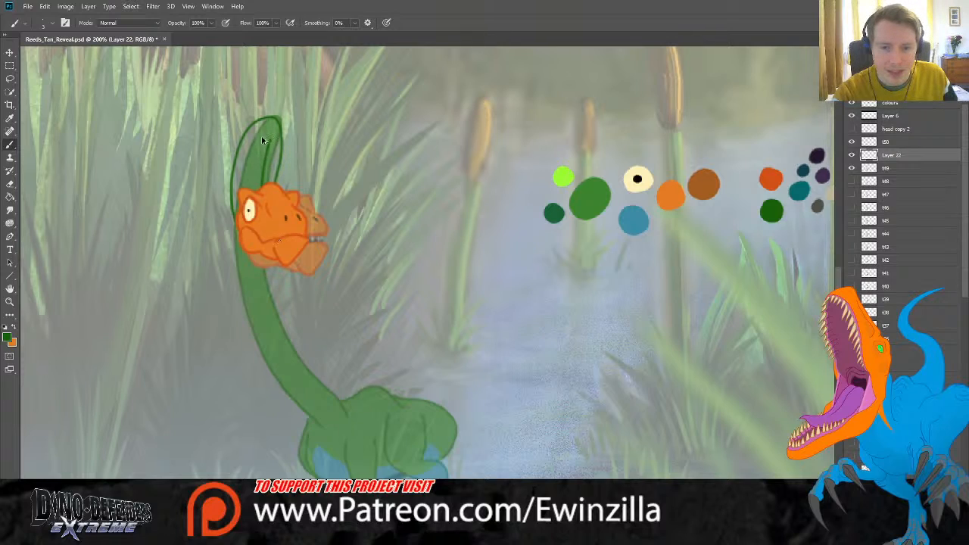
{"action": "key", "text": "ctrl+z"}
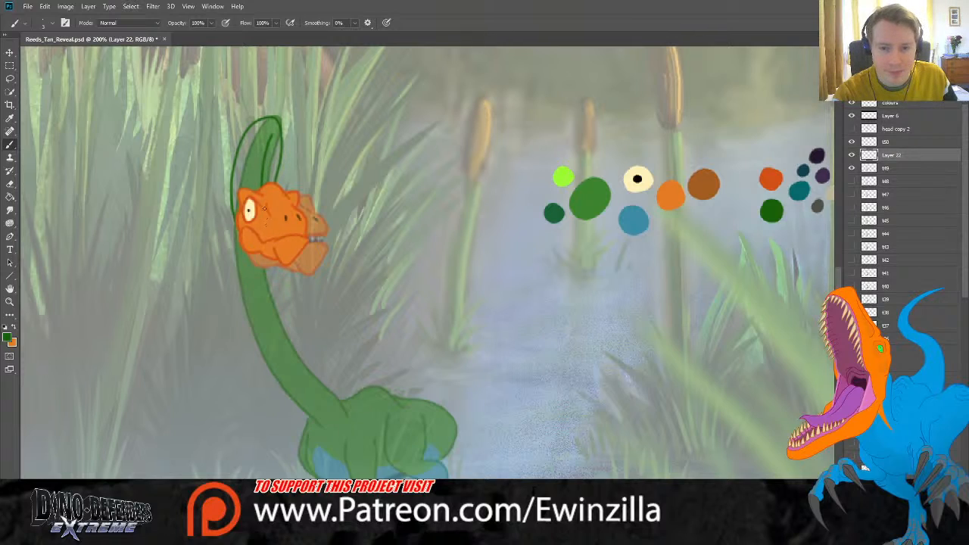
{"action": "key", "text": "ctrl+z"}
{"action": "left_click_drag", "start_coordinate": [270, 136], "coordinate": [268, 232]}
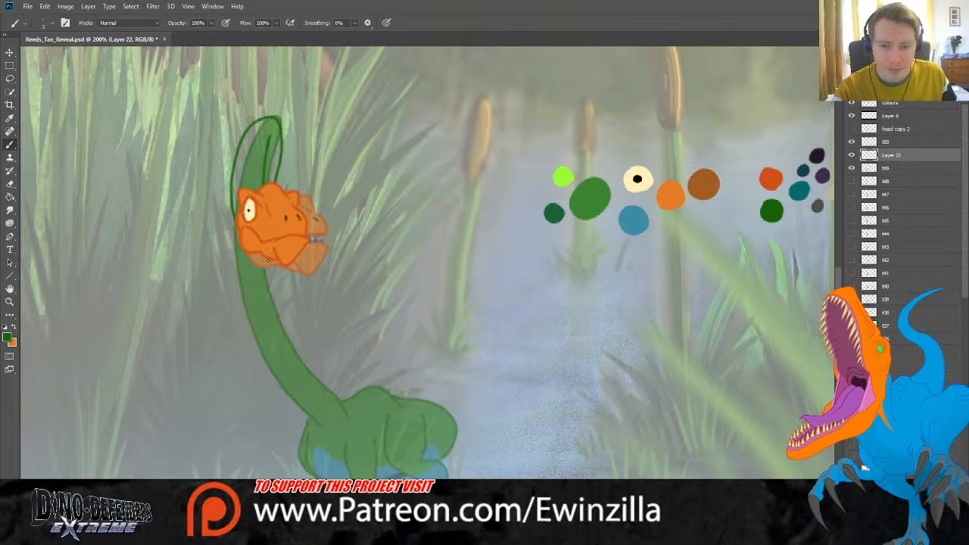
Step: Outline both sides of the lower neck from the jaw down to the shoulders, and merge the outline layer with t50
{"action": "left_click_drag", "start_coordinate": [269, 258], "coordinate": [303, 373]}
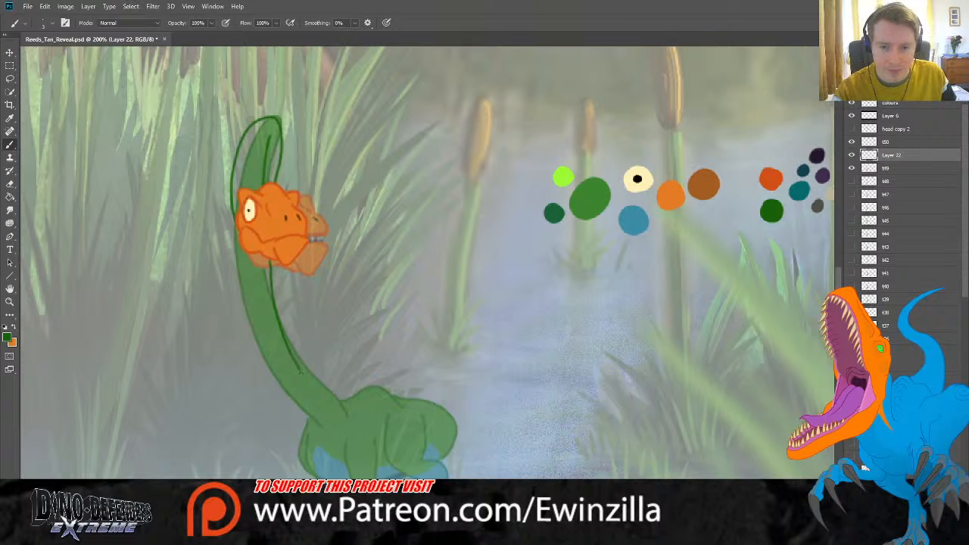
{"action": "key", "text": "ctrl+z"}
{"action": "mouse_move", "coordinate": [266, 259]}
{"action": "left_mouse_down"}
{"action": "mouse_move", "coordinate": [274, 306]}
{"action": "mouse_move", "coordinate": [333, 406]}
{"action": "mouse_move", "coordinate": [271, 333]}
{"action": "mouse_move", "coordinate": [263, 256]}
{"action": "mouse_move", "coordinate": [275, 345]}
{"action": "mouse_move", "coordinate": [330, 409]}
{"action": "mouse_move", "coordinate": [348, 414]}
{"action": "mouse_move", "coordinate": [294, 412]}
{"action": "mouse_move", "coordinate": [261, 370]}
{"action": "mouse_move", "coordinate": [243, 323]}
{"action": "mouse_move", "coordinate": [240, 248]}
{"action": "left_mouse_up"}
{"action": "key", "text": "ctrl+z"}
{"action": "key", "text": "ctrl+z"}
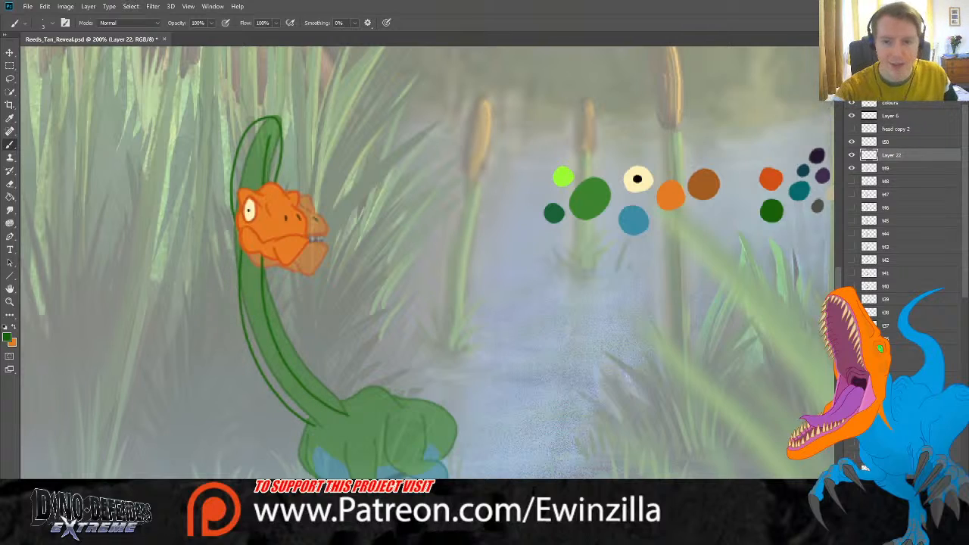
{"action": "left_click", "coordinate": [884, 141], "text": "shift"}
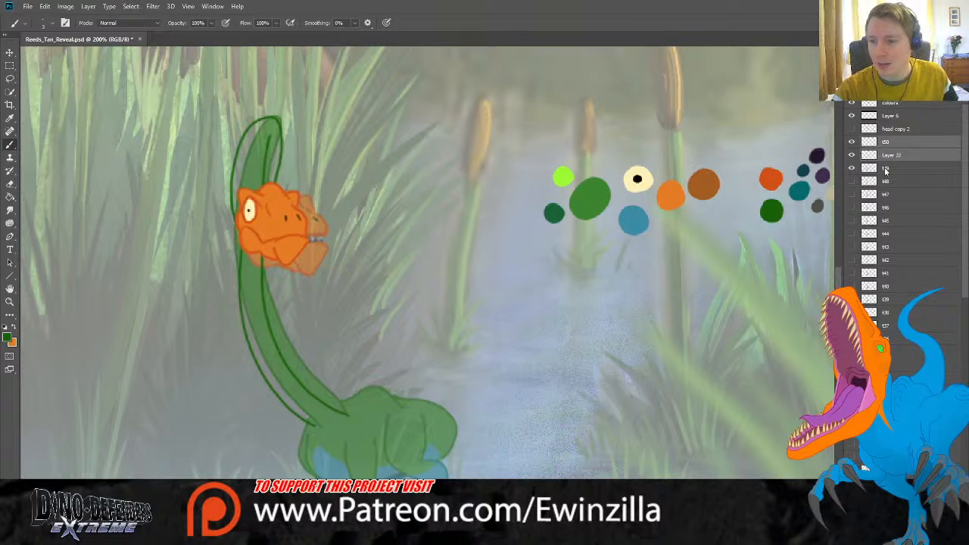
{"action": "key", "text": "ctrl+e"}
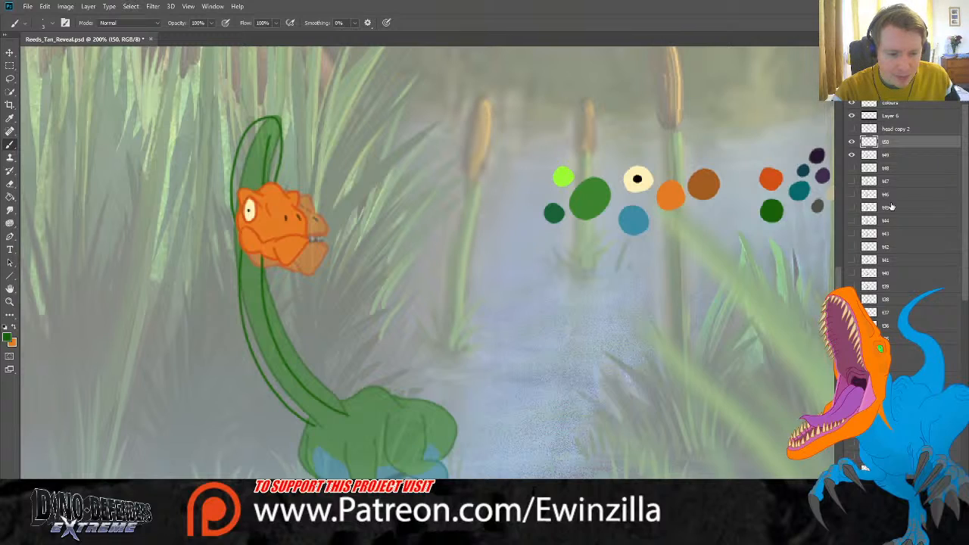
Step: Toggle t50's visibility repeatedly to compare its pose with t49, leaving t50 visible
{"action": "left_click", "coordinate": [851, 143]}
{"action": "left_click", "coordinate": [852, 142]}
{"action": "left_click", "coordinate": [851, 142]}
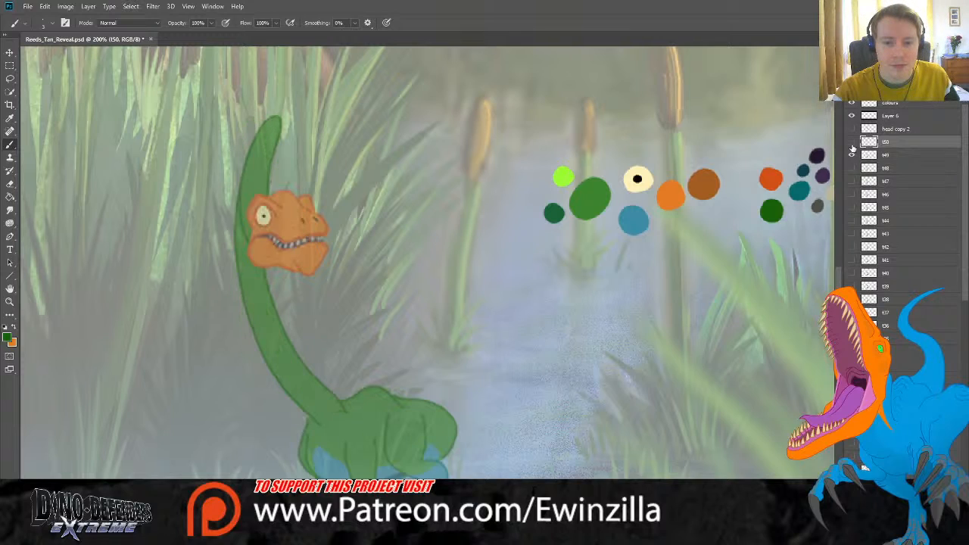
{"action": "left_click", "coordinate": [851, 142]}
{"action": "left_click", "coordinate": [851, 143]}
{"action": "left_click", "coordinate": [852, 142]}
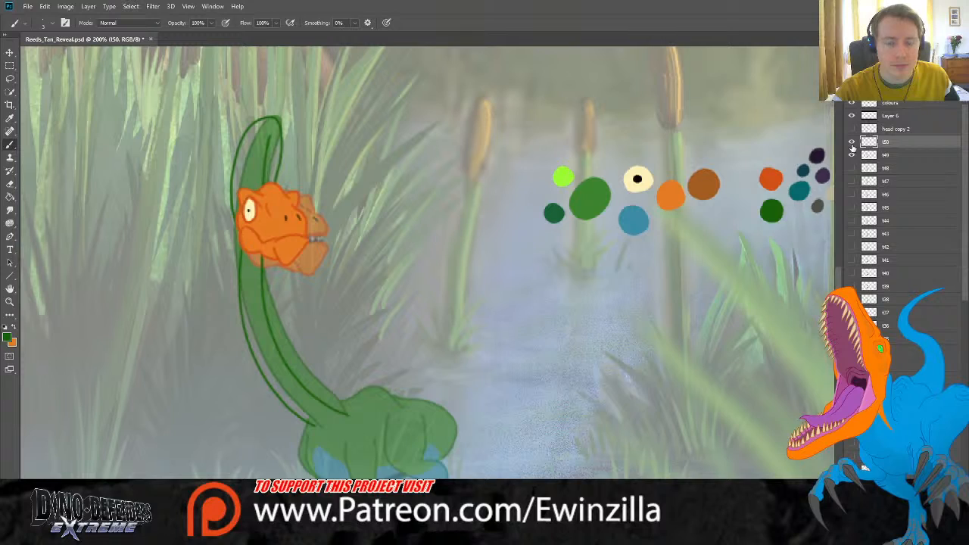
{"action": "left_click", "coordinate": [852, 143]}
{"action": "left_click", "coordinate": [851, 143]}
{"action": "left_click", "coordinate": [851, 143]}
{"action": "left_click", "coordinate": [852, 143]}
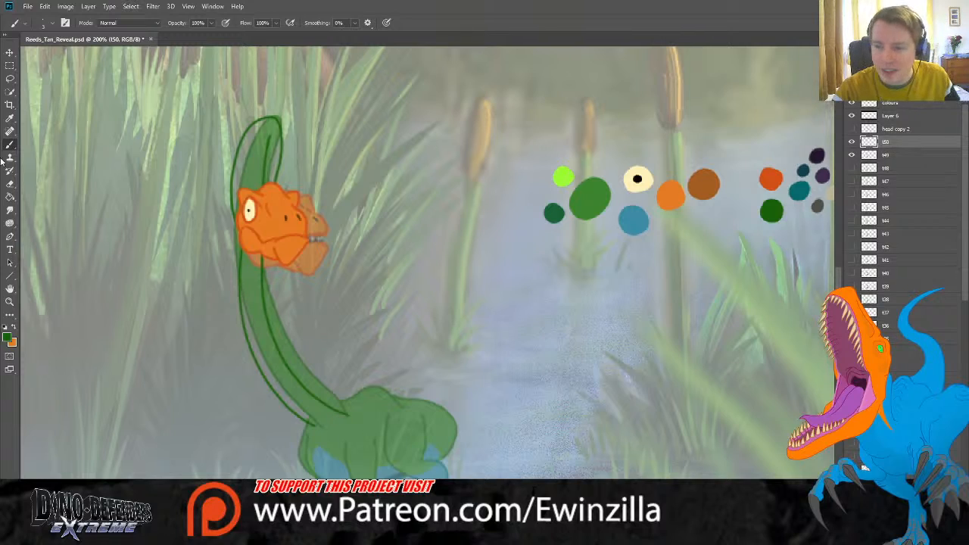
Step: Smudge out the pupil on t50's head and repaint it with black sampled from the palette's eye
{"action": "left_click", "coordinate": [10, 210]}
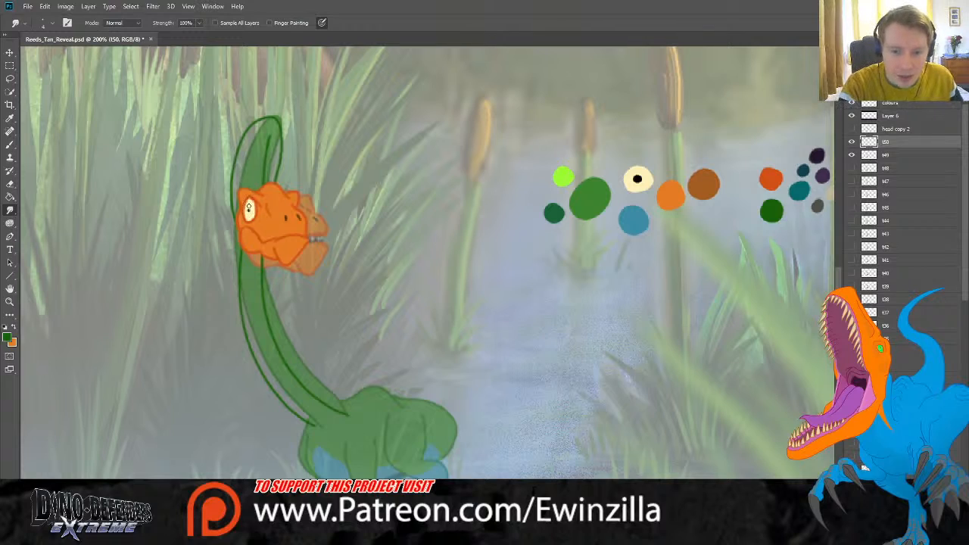
{"action": "left_click_drag", "start_coordinate": [249, 209], "coordinate": [252, 206]}
{"action": "key", "text": "i"}
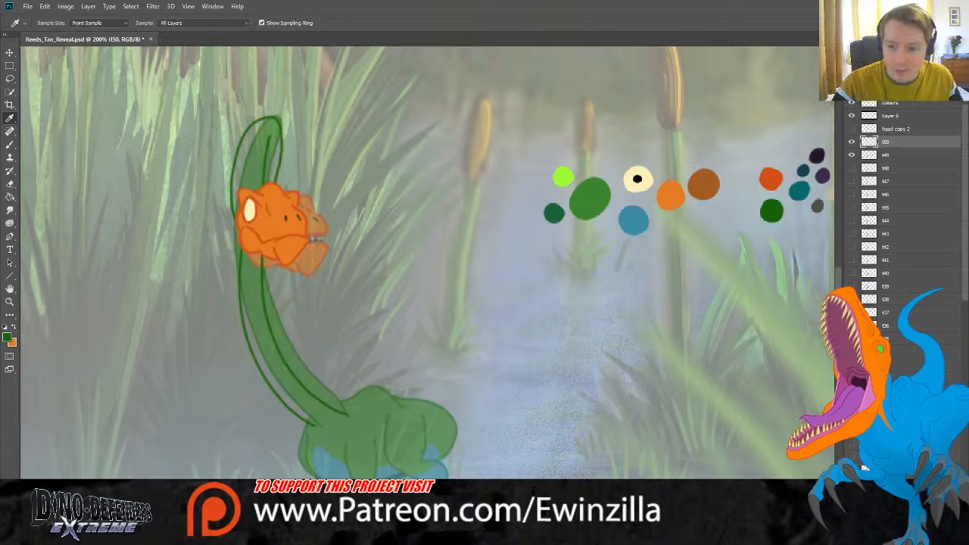
{"action": "left_click", "coordinate": [637, 180]}
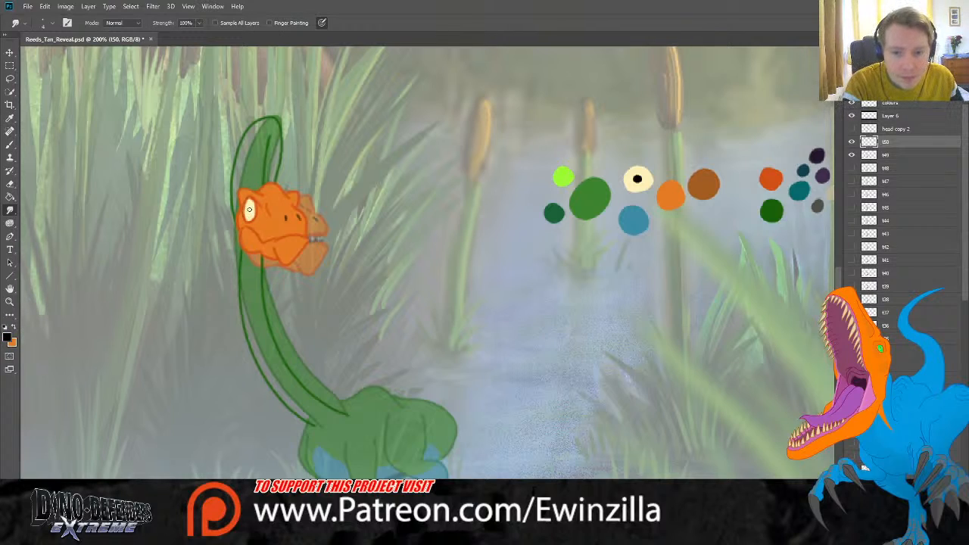
{"action": "left_click", "coordinate": [10, 143]}
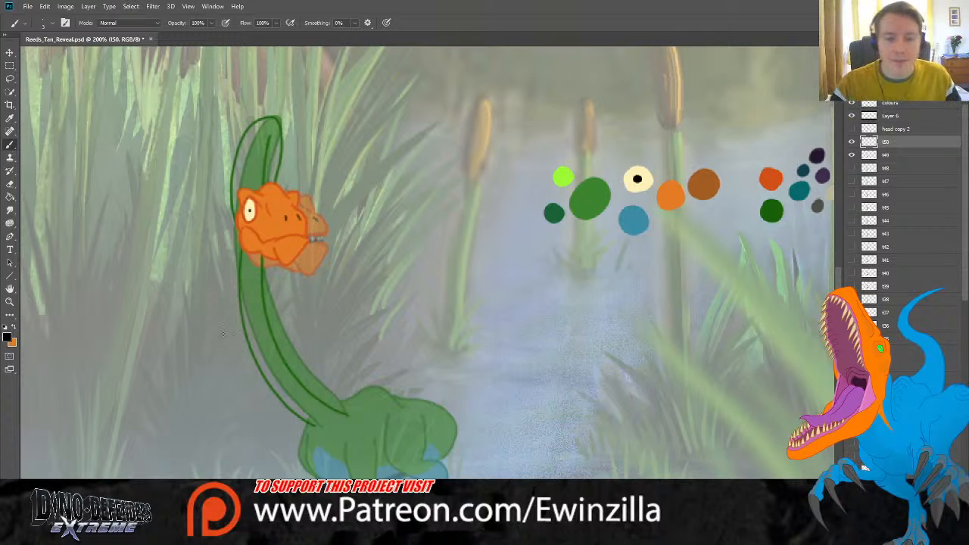
Step: Sample the palette's dark green and outline the shoulder hump and chest on t50, redoing the chest stroke
{"action": "left_click", "coordinate": [772, 211], "text": "alt"}
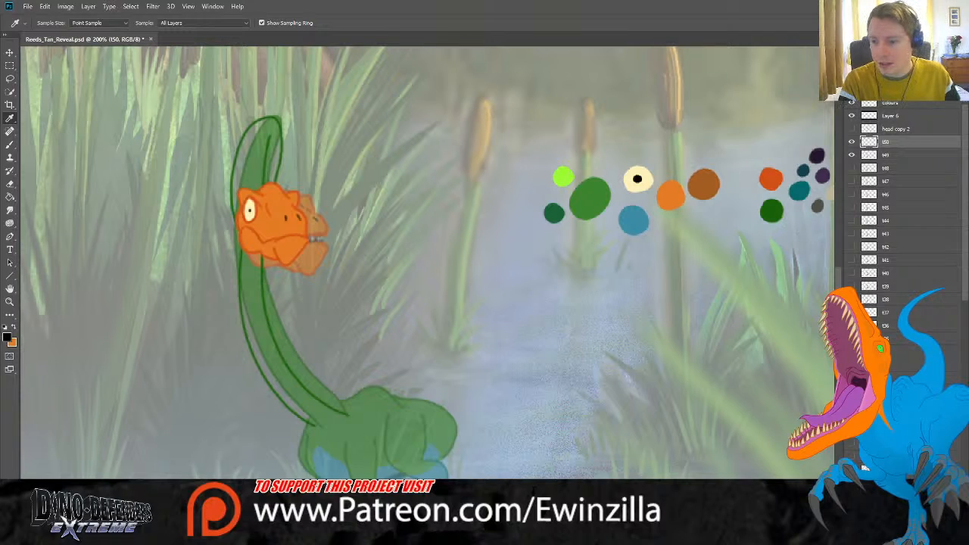
{"action": "scroll", "coordinate": [771, 250], "scroll_direction": "down", "scroll_amount": 3}
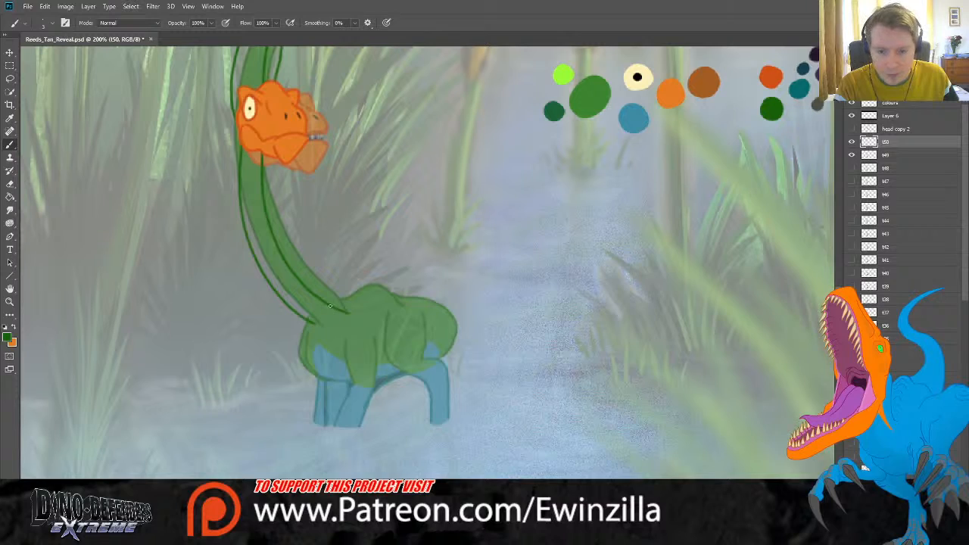
{"action": "mouse_move", "coordinate": [329, 306]}
{"action": "left_mouse_down"}
{"action": "mouse_move", "coordinate": [368, 289]}
{"action": "mouse_move", "coordinate": [405, 309]}
{"action": "left_mouse_up"}
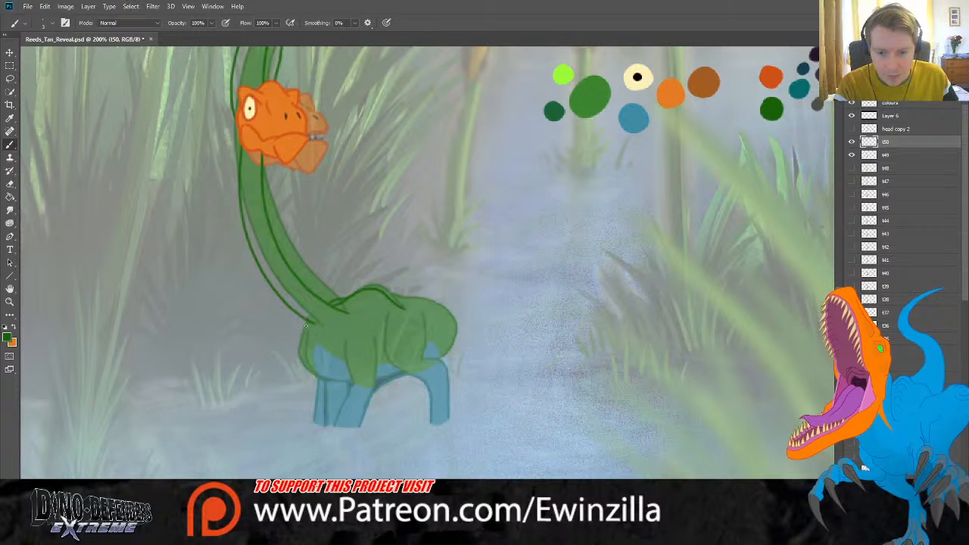
{"action": "mouse_move", "coordinate": [305, 322]}
{"action": "left_mouse_down"}
{"action": "mouse_move", "coordinate": [325, 379]}
{"action": "mouse_move", "coordinate": [349, 382]}
{"action": "left_mouse_up"}
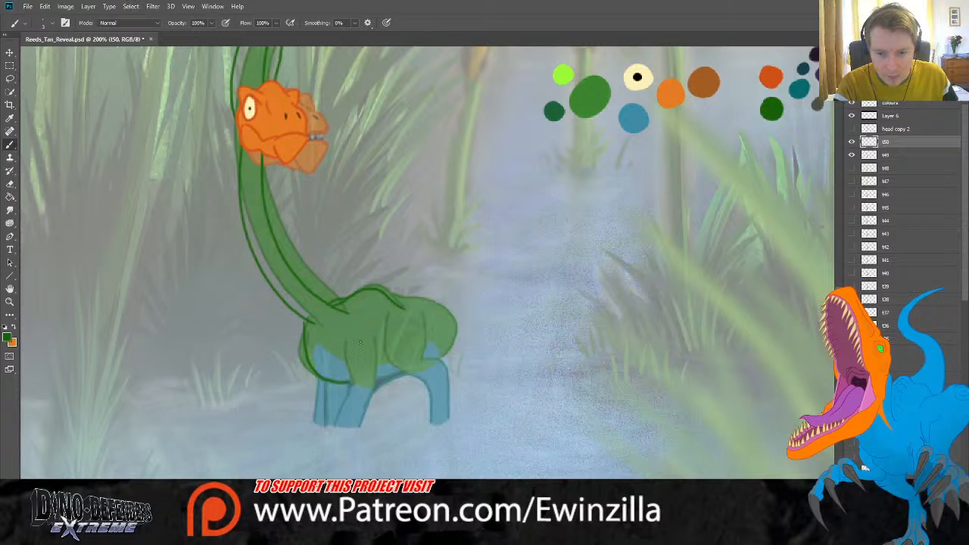
{"action": "key", "text": "ctrl+z"}
{"action": "mouse_move", "coordinate": [309, 324]}
{"action": "left_mouse_down"}
{"action": "mouse_move", "coordinate": [300, 325]}
{"action": "mouse_move", "coordinate": [304, 362]}
{"action": "mouse_move", "coordinate": [337, 380]}
{"action": "left_mouse_up"}
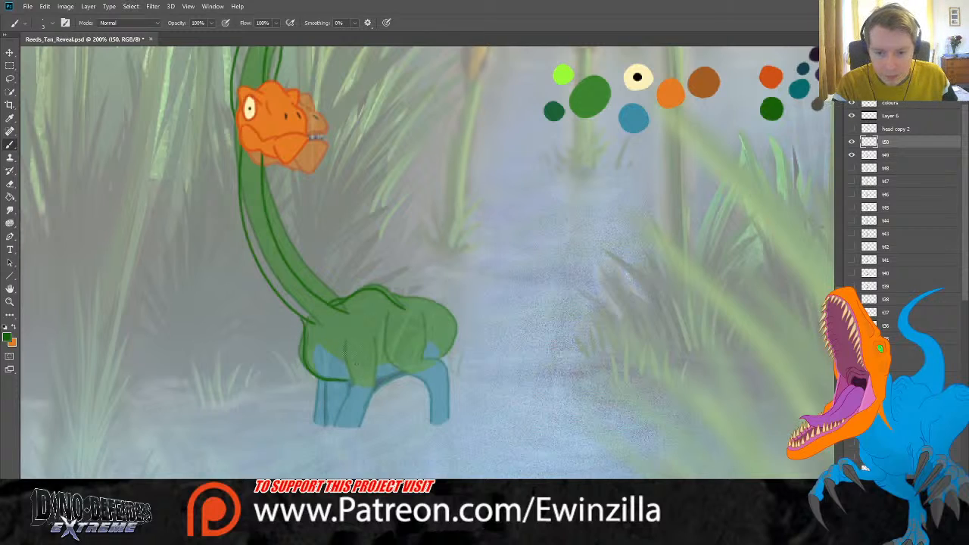
Step: Outline the near foreleg's upper part, the thigh, and the rump with the tail curling round behind the body
{"action": "mouse_move", "coordinate": [344, 339]}
{"action": "left_mouse_down"}
{"action": "mouse_move", "coordinate": [353, 380]}
{"action": "mouse_move", "coordinate": [369, 355]}
{"action": "mouse_move", "coordinate": [366, 337]}
{"action": "mouse_move", "coordinate": [374, 386]}
{"action": "left_mouse_up"}
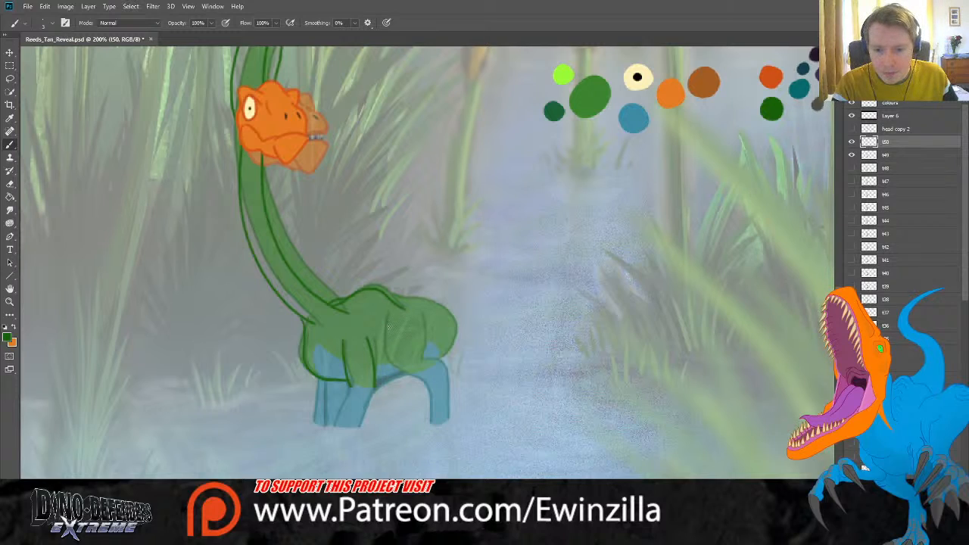
{"action": "left_click_drag", "start_coordinate": [383, 324], "coordinate": [385, 362]}
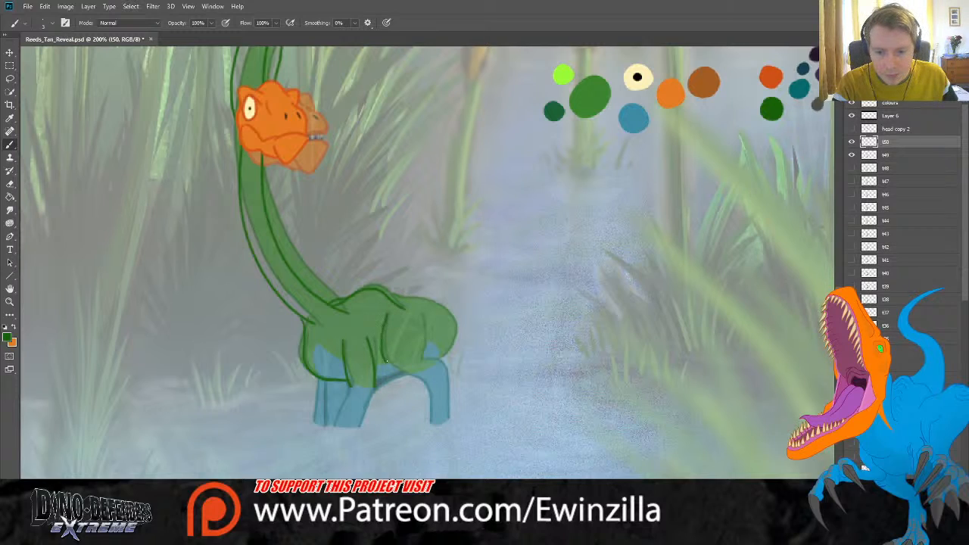
{"action": "left_click_drag", "start_coordinate": [422, 310], "coordinate": [422, 362]}
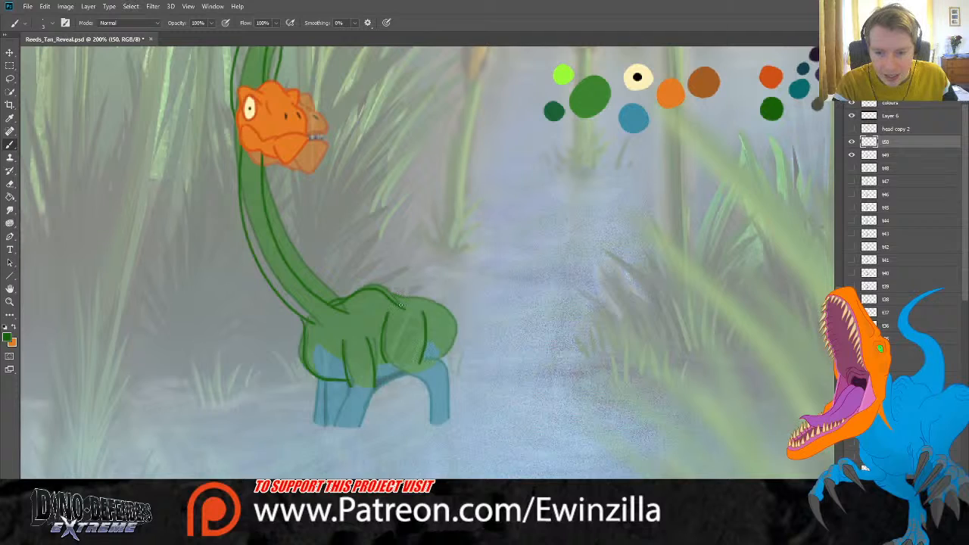
{"action": "mouse_move", "coordinate": [386, 294]}
{"action": "left_mouse_down"}
{"action": "mouse_move", "coordinate": [480, 312]}
{"action": "mouse_move", "coordinate": [484, 332]}
{"action": "mouse_move", "coordinate": [448, 362]}
{"action": "left_mouse_up"}
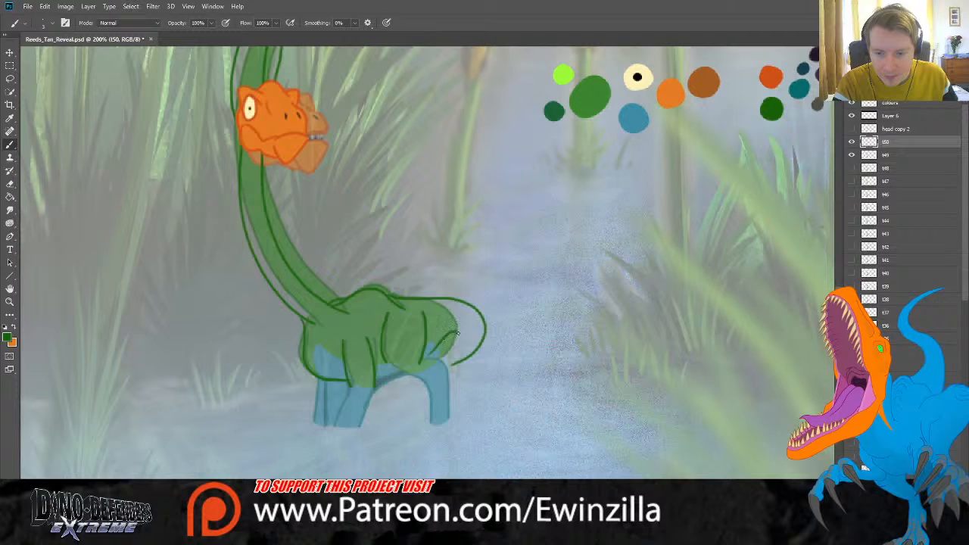
{"action": "left_click_drag", "start_coordinate": [449, 345], "coordinate": [432, 356]}
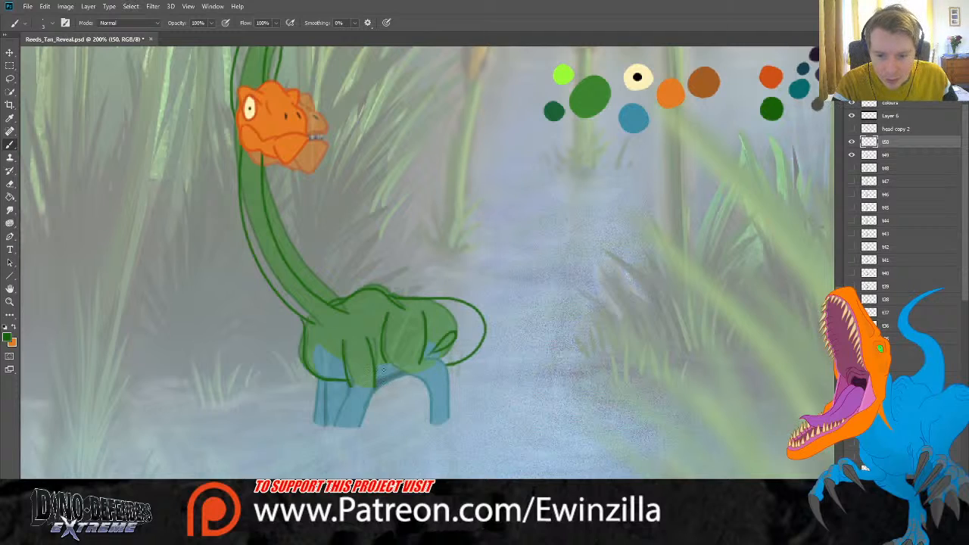
Step: Sample the palette's teal and outline both front legs and the belly line, redoing the far leg's front edge
{"action": "key", "text": "i"}
{"action": "left_click", "coordinate": [800, 88]}
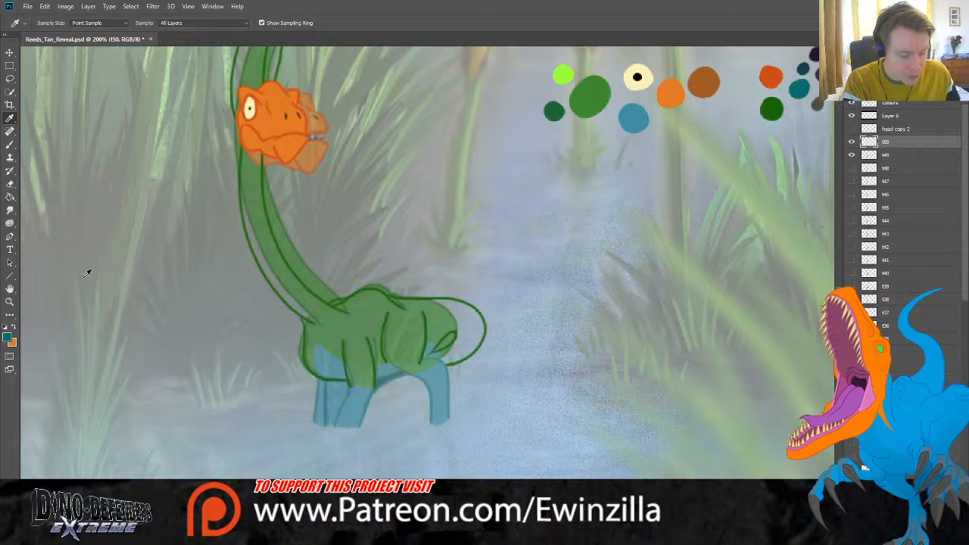
{"action": "key", "text": "b"}
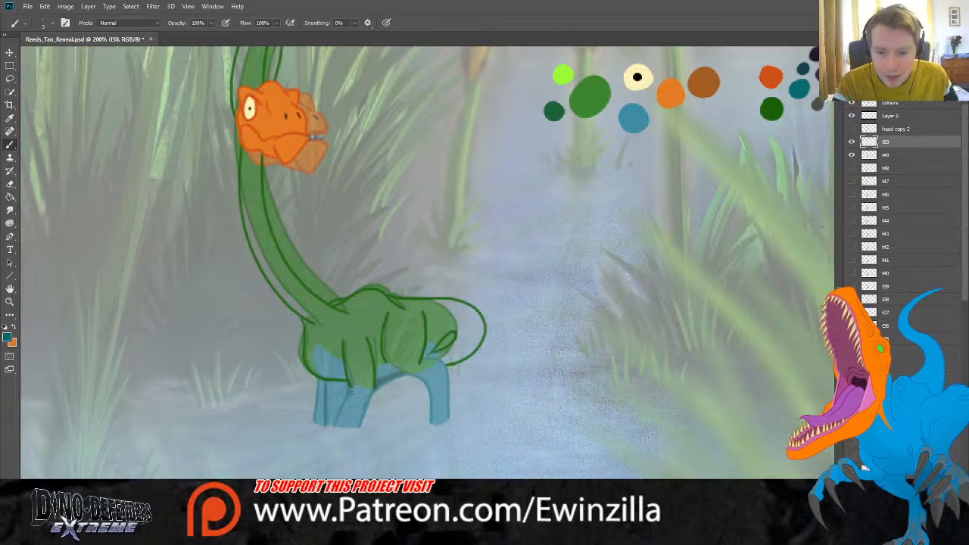
{"action": "mouse_move", "coordinate": [350, 388]}
{"action": "left_mouse_down"}
{"action": "mouse_move", "coordinate": [345, 424]}
{"action": "mouse_move", "coordinate": [370, 399]}
{"action": "mouse_move", "coordinate": [364, 425]}
{"action": "left_mouse_up"}
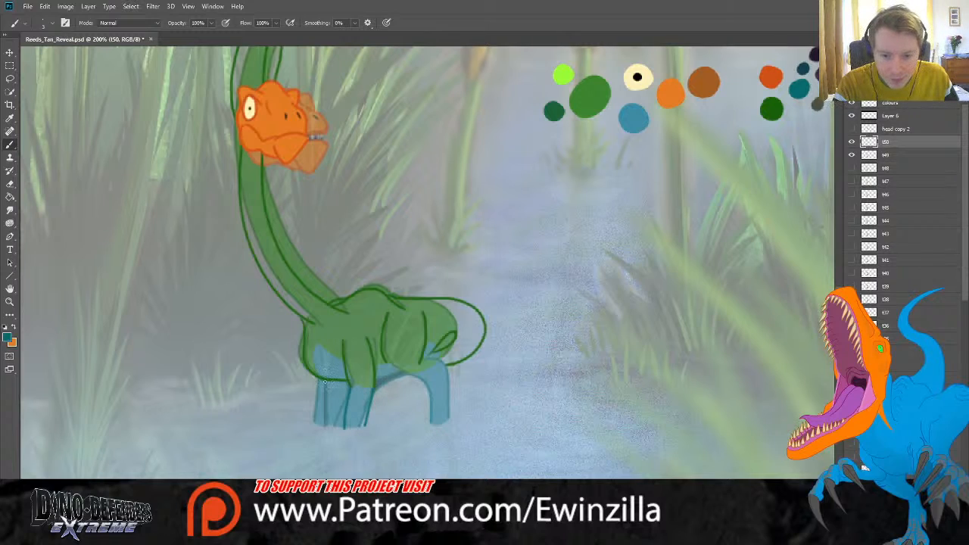
{"action": "mouse_move", "coordinate": [324, 382]}
{"action": "left_mouse_down"}
{"action": "mouse_move", "coordinate": [329, 428]}
{"action": "mouse_move", "coordinate": [342, 424]}
{"action": "left_mouse_up"}
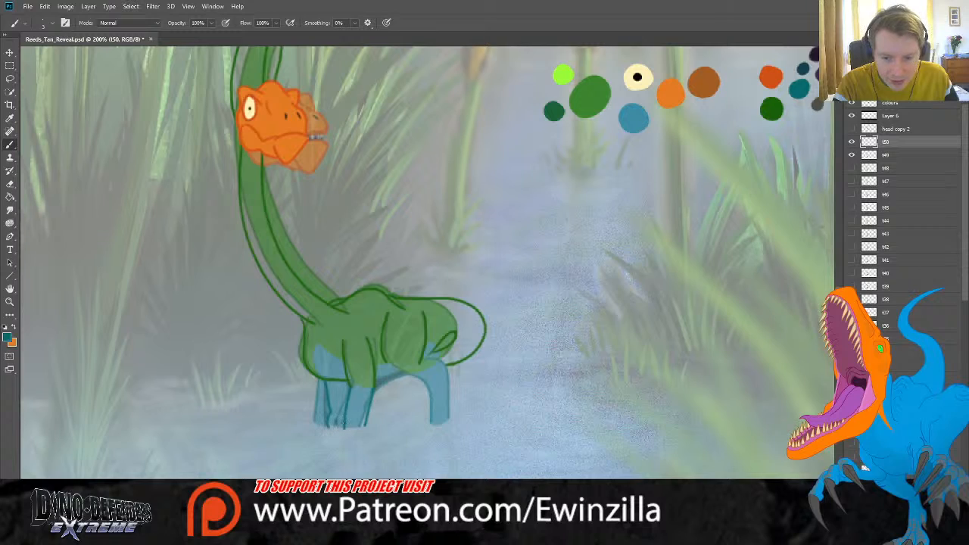
{"action": "left_click_drag", "start_coordinate": [319, 380], "coordinate": [318, 422]}
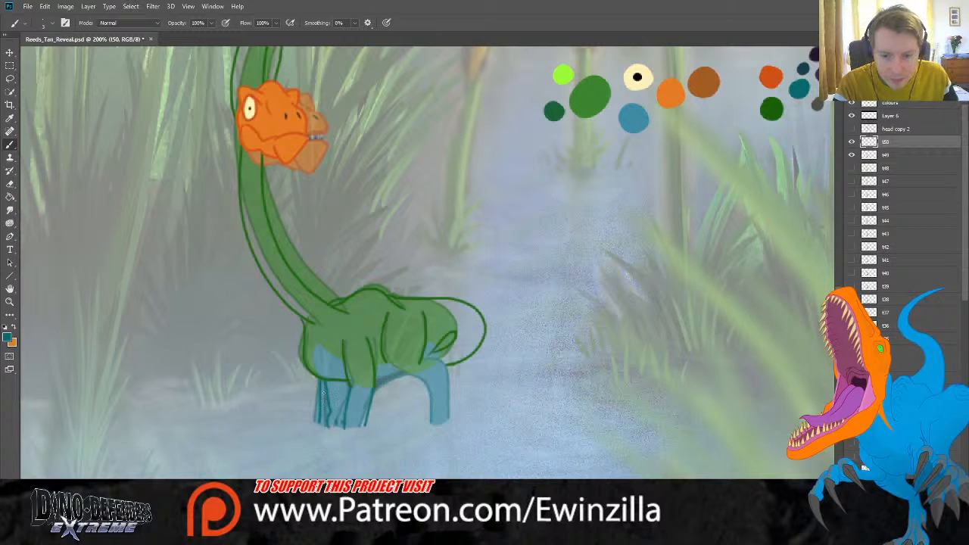
{"action": "key", "text": "ctrl+z"}
{"action": "left_click_drag", "start_coordinate": [323, 381], "coordinate": [313, 423]}
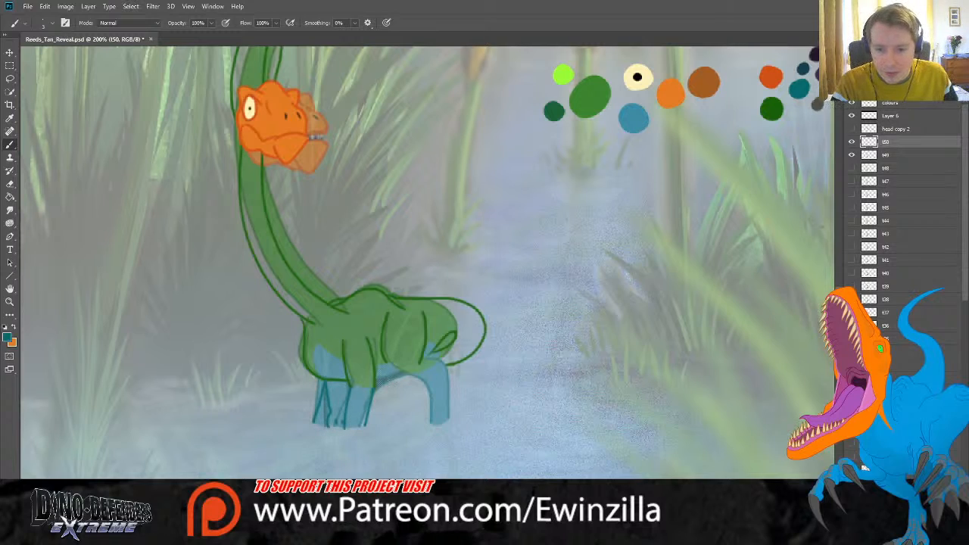
{"action": "mouse_move", "coordinate": [316, 373]}
{"action": "left_mouse_down"}
{"action": "mouse_move", "coordinate": [345, 382]}
{"action": "mouse_move", "coordinate": [446, 367]}
{"action": "mouse_move", "coordinate": [374, 389]}
{"action": "left_mouse_up"}
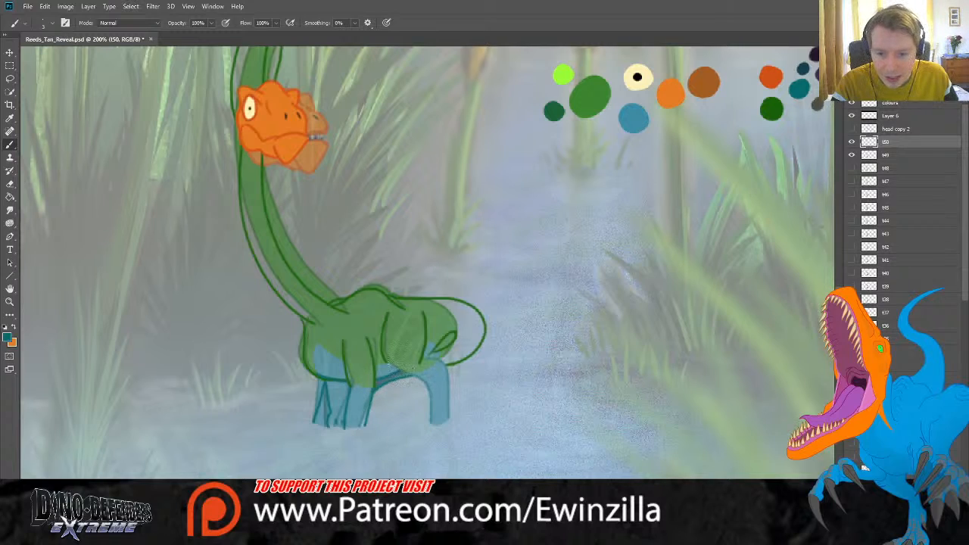
Step: Smudge the lower edge of the thigh outline into shape and outline the hind leg in teal
{"action": "key", "text": "r"}
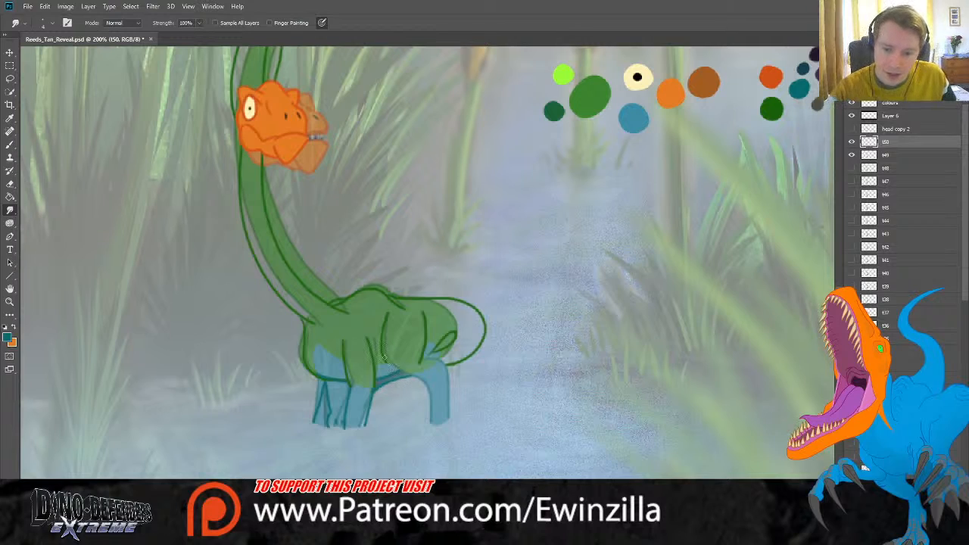
{"action": "left_click_drag", "start_coordinate": [385, 358], "coordinate": [413, 377]}
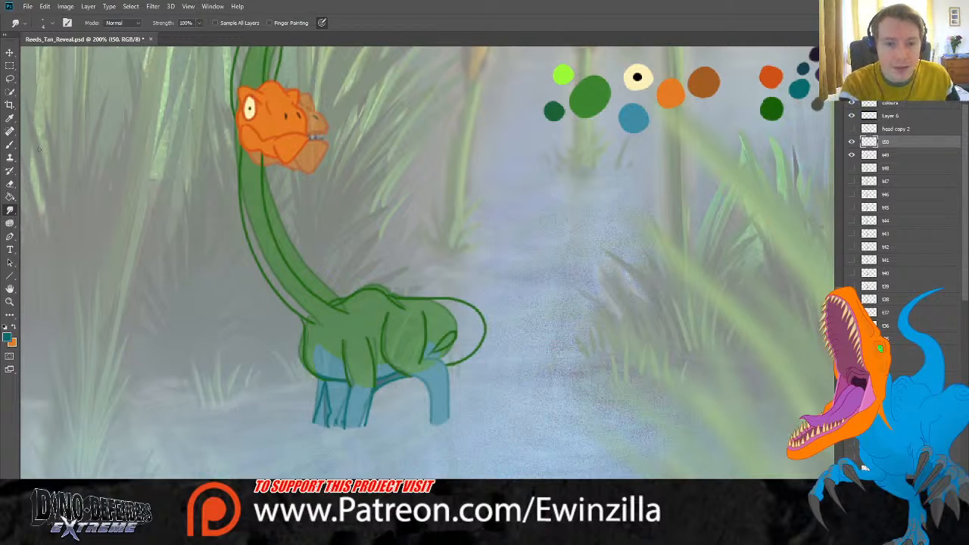
{"action": "key", "text": "b"}
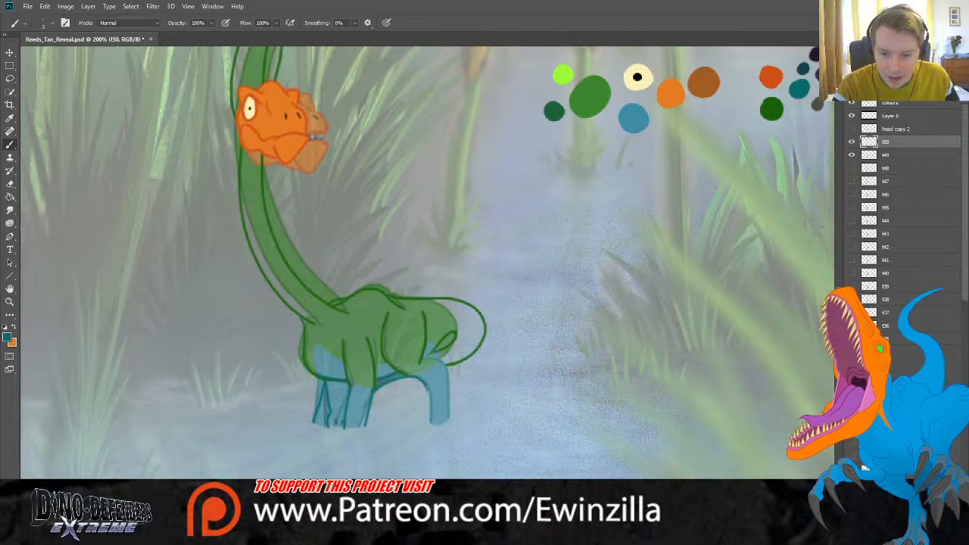
{"action": "mouse_move", "coordinate": [427, 387]}
{"action": "left_mouse_down"}
{"action": "mouse_move", "coordinate": [424, 420]}
{"action": "mouse_move", "coordinate": [448, 420]}
{"action": "mouse_move", "coordinate": [442, 361]}
{"action": "mouse_move", "coordinate": [422, 360]}
{"action": "mouse_move", "coordinate": [449, 338]}
{"action": "left_mouse_up"}
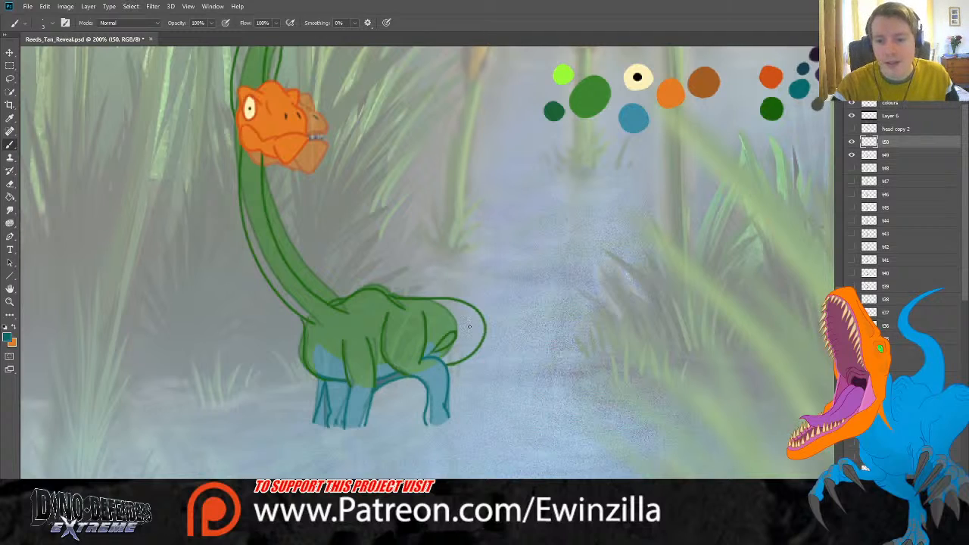
Step: Toggle t50's visibility repeatedly to compare its finished body outline with t49, leaving t50 visible
{"action": "left_click", "coordinate": [852, 142]}
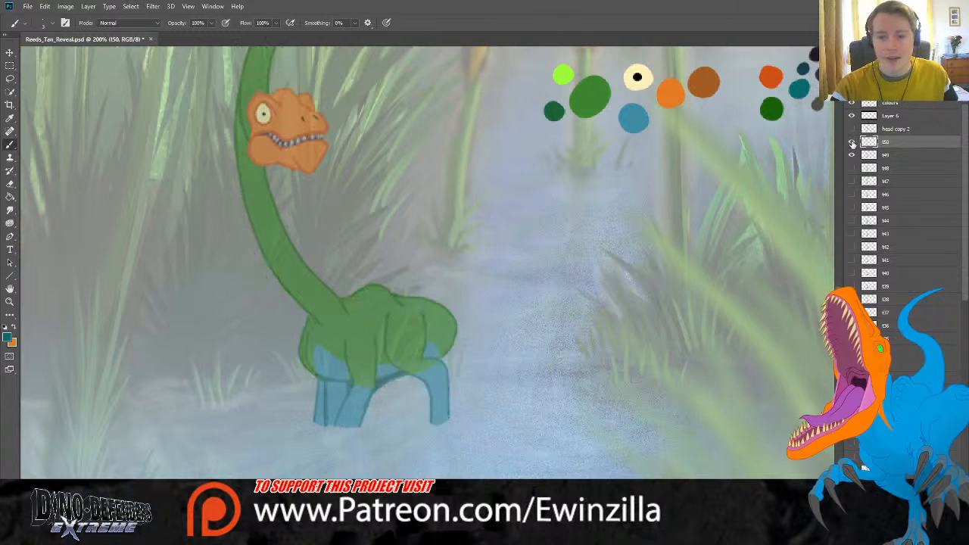
{"action": "left_click", "coordinate": [851, 142]}
{"action": "left_click", "coordinate": [852, 142]}
{"action": "left_click", "coordinate": [852, 142]}
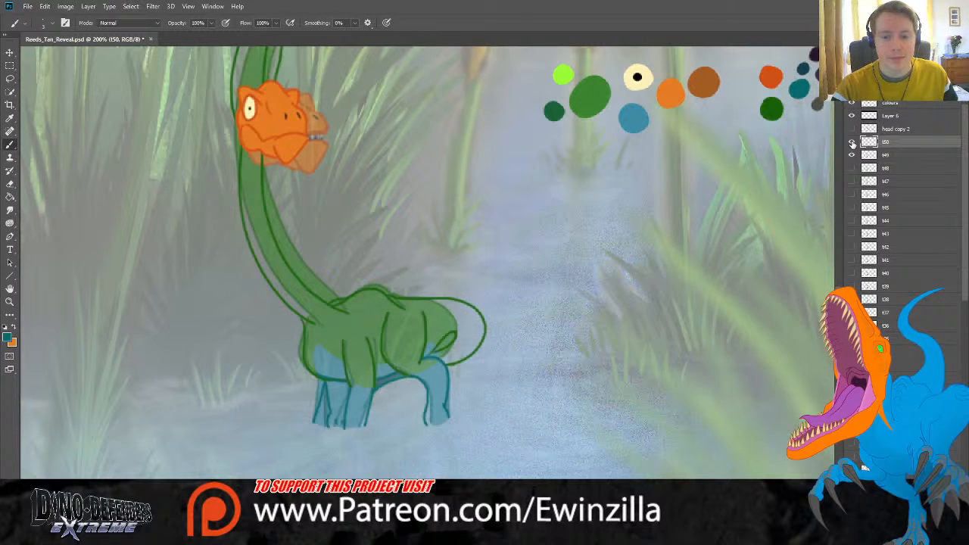
{"action": "left_click", "coordinate": [852, 142]}
{"action": "left_click", "coordinate": [852, 143]}
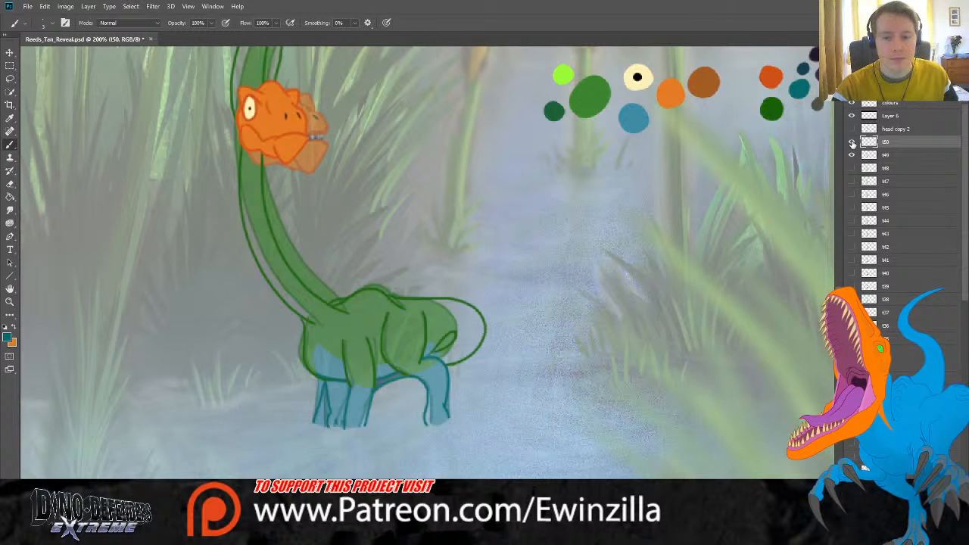
{"action": "left_click", "coordinate": [852, 143]}
{"action": "left_click", "coordinate": [852, 142]}
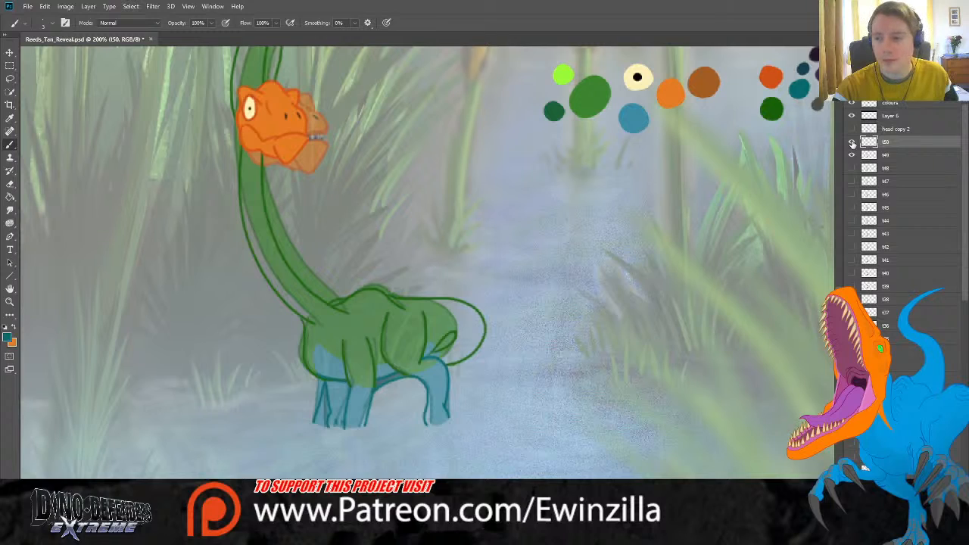
{"action": "left_click", "coordinate": [852, 143]}
{"action": "left_click", "coordinate": [851, 142]}
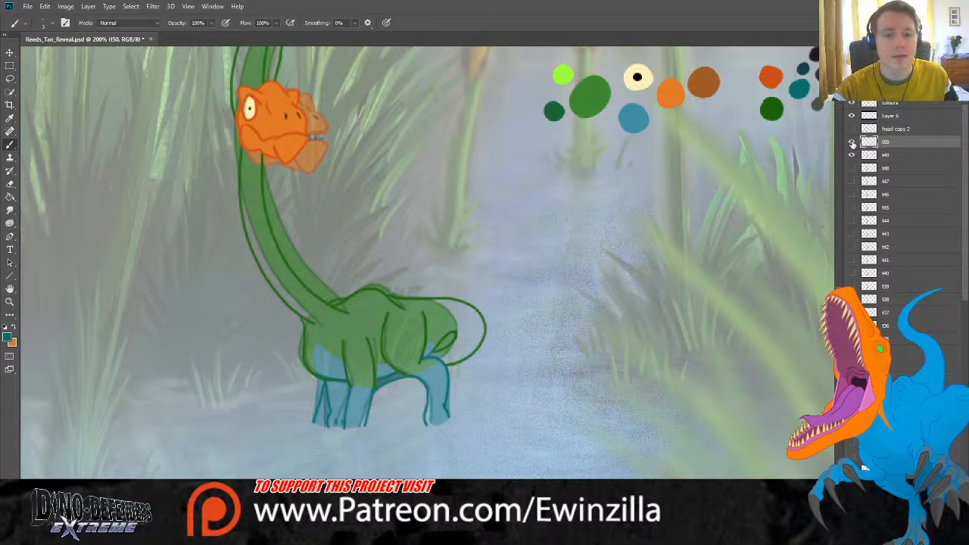
Step: Hide t49 and add a new layer directly beneath t50 for the fill colours
{"action": "left_click", "coordinate": [890, 155]}
{"action": "left_click", "coordinate": [852, 155]}
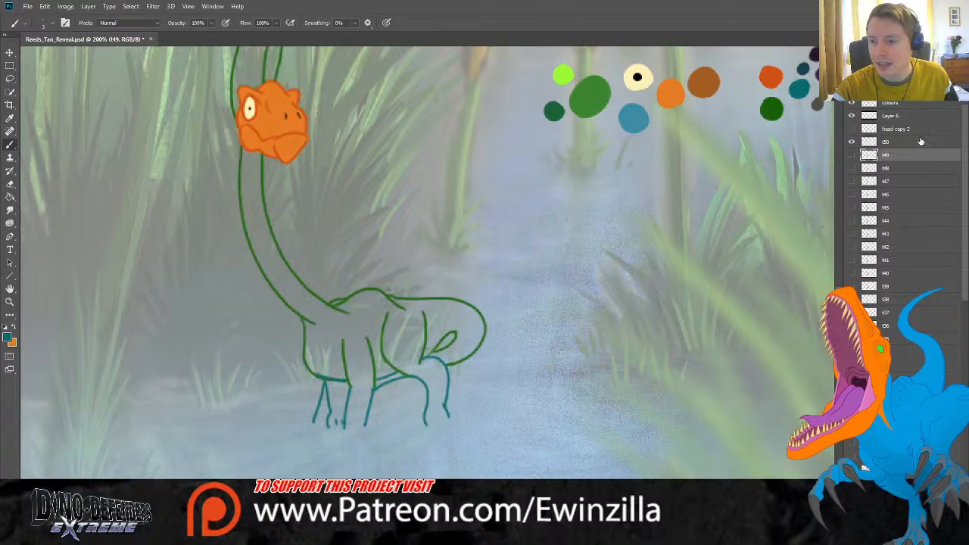
{"action": "left_click", "coordinate": [908, 143]}
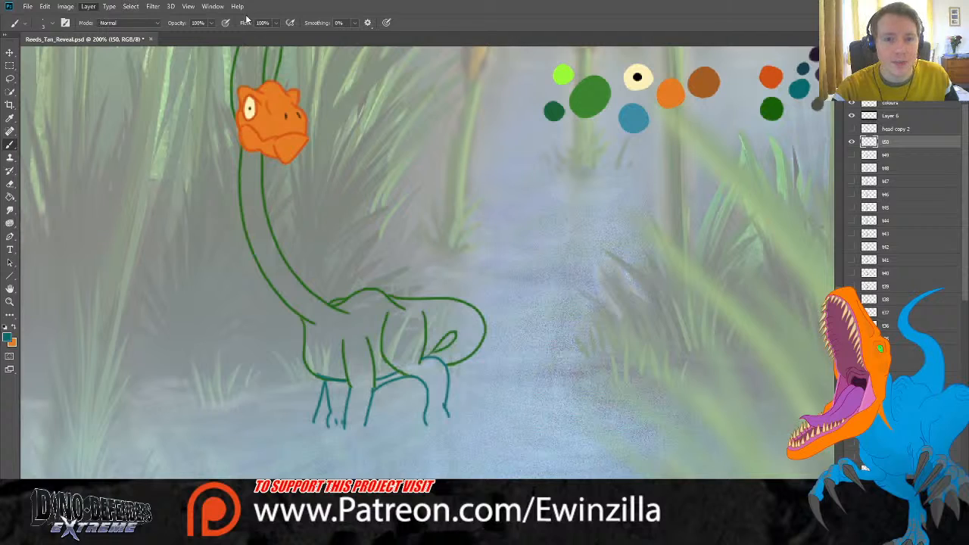
{"action": "key", "text": "ctrl+shift+alt+n"}
{"action": "left_click_drag", "start_coordinate": [925, 141], "coordinate": [902, 159]}
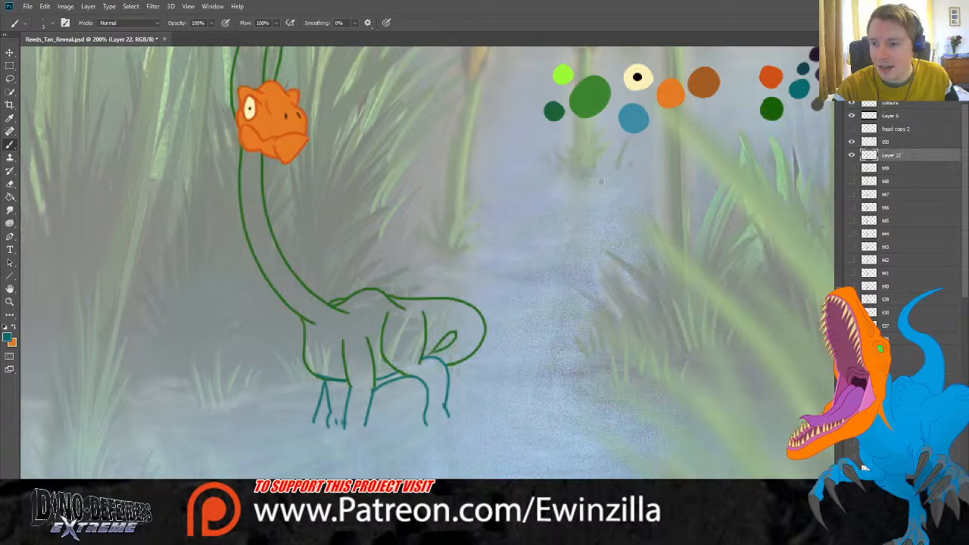
Step: Sample the palette's mid green, paint in the upper bend of the neck behind the head, and smudge its edge clean
{"action": "scroll", "coordinate": [601, 182], "scroll_direction": "up", "scroll_amount": 2}
{"action": "key", "text": "i"}
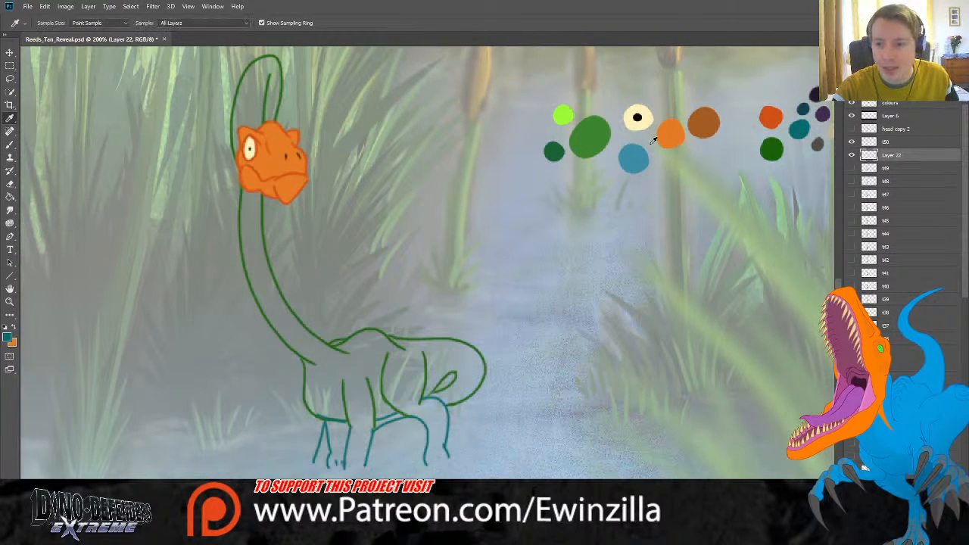
{"action": "left_click", "coordinate": [580, 133]}
{"action": "left_click", "coordinate": [10, 144]}
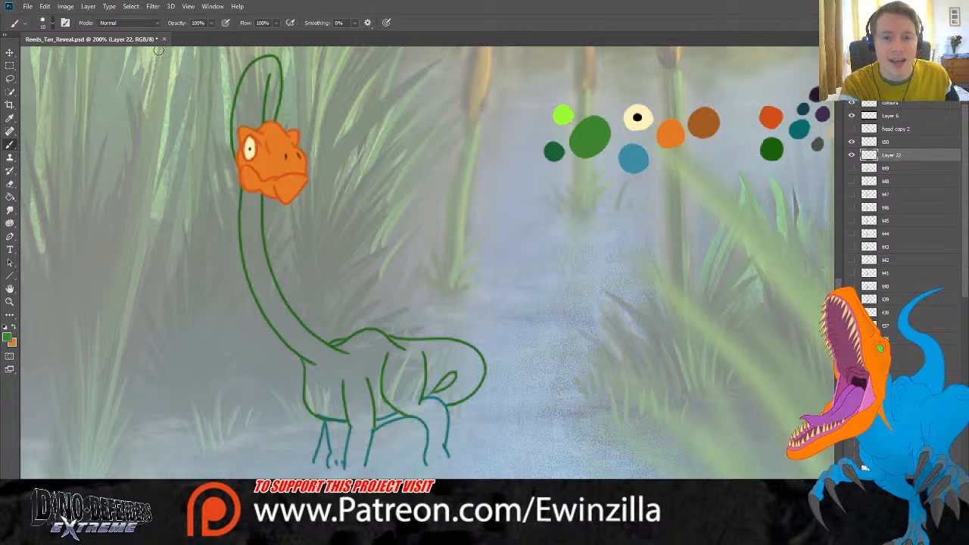
{"action": "mouse_move", "coordinate": [252, 141]}
{"action": "left_mouse_down"}
{"action": "mouse_move", "coordinate": [241, 151]}
{"action": "mouse_move", "coordinate": [239, 99]}
{"action": "mouse_move", "coordinate": [244, 82]}
{"action": "mouse_move", "coordinate": [272, 65]}
{"action": "mouse_move", "coordinate": [269, 118]}
{"action": "mouse_move", "coordinate": [259, 113]}
{"action": "mouse_move", "coordinate": [248, 130]}
{"action": "left_mouse_up"}
{"action": "left_click", "coordinate": [9, 209]}
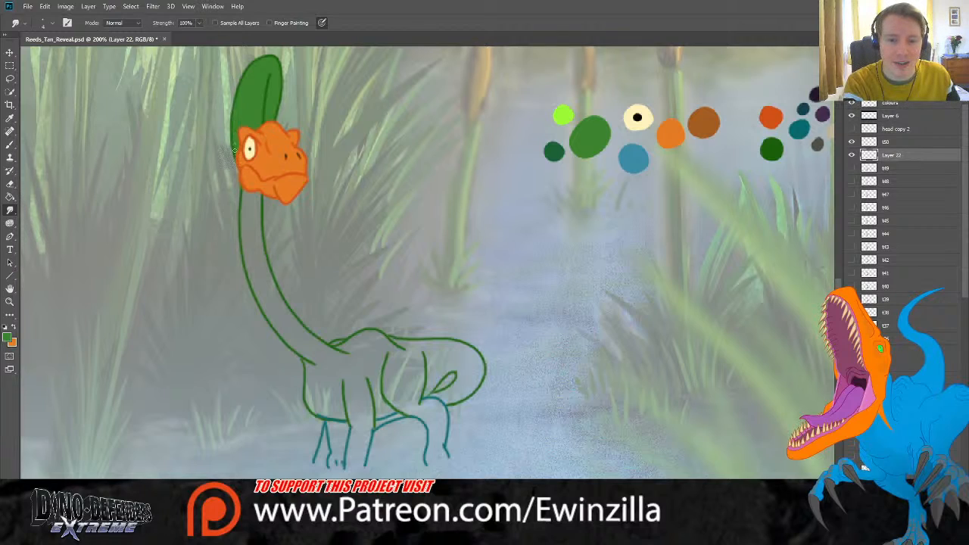
Step: Paint the lower neck, shoulders, upper limbs, back and tail mid green inside the outlines, leaving the chest and tail undersides unpainted
{"action": "left_click", "coordinate": [10, 144]}
{"action": "mouse_move", "coordinate": [252, 194]}
{"action": "left_mouse_down"}
{"action": "mouse_move", "coordinate": [248, 234]}
{"action": "mouse_move", "coordinate": [249, 197]}
{"action": "left_mouse_up"}
{"action": "mouse_move", "coordinate": [248, 241]}
{"action": "left_mouse_down"}
{"action": "mouse_move", "coordinate": [270, 290]}
{"action": "mouse_move", "coordinate": [249, 240]}
{"action": "mouse_move", "coordinate": [252, 263]}
{"action": "mouse_move", "coordinate": [277, 322]}
{"action": "mouse_move", "coordinate": [257, 287]}
{"action": "mouse_move", "coordinate": [294, 340]}
{"action": "mouse_move", "coordinate": [280, 317]}
{"action": "mouse_move", "coordinate": [341, 358]}
{"action": "mouse_move", "coordinate": [334, 346]}
{"action": "mouse_move", "coordinate": [346, 346]}
{"action": "mouse_move", "coordinate": [311, 380]}
{"action": "left_mouse_up"}
{"action": "key", "text": "ctrl+z"}
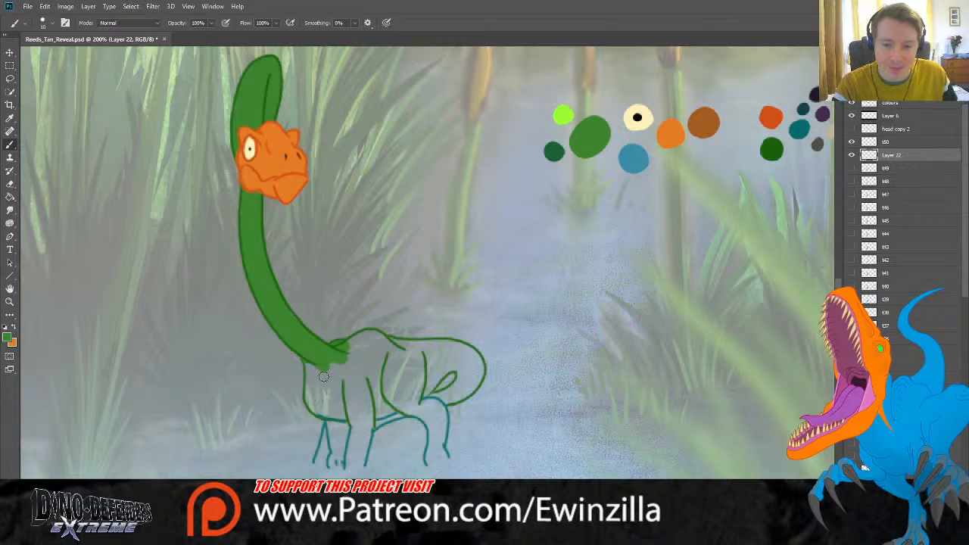
{"action": "mouse_move", "coordinate": [311, 405]}
{"action": "left_mouse_down"}
{"action": "mouse_move", "coordinate": [306, 361]}
{"action": "mouse_move", "coordinate": [324, 362]}
{"action": "mouse_move", "coordinate": [333, 393]}
{"action": "mouse_move", "coordinate": [351, 402]}
{"action": "mouse_move", "coordinate": [329, 377]}
{"action": "mouse_move", "coordinate": [342, 389]}
{"action": "mouse_move", "coordinate": [346, 375]}
{"action": "mouse_move", "coordinate": [359, 424]}
{"action": "mouse_move", "coordinate": [369, 423]}
{"action": "mouse_move", "coordinate": [360, 407]}
{"action": "mouse_move", "coordinate": [368, 387]}
{"action": "mouse_move", "coordinate": [368, 408]}
{"action": "mouse_move", "coordinate": [397, 396]}
{"action": "mouse_move", "coordinate": [363, 401]}
{"action": "mouse_move", "coordinate": [410, 391]}
{"action": "mouse_move", "coordinate": [398, 404]}
{"action": "mouse_move", "coordinate": [406, 411]}
{"action": "mouse_move", "coordinate": [418, 384]}
{"action": "left_mouse_up"}
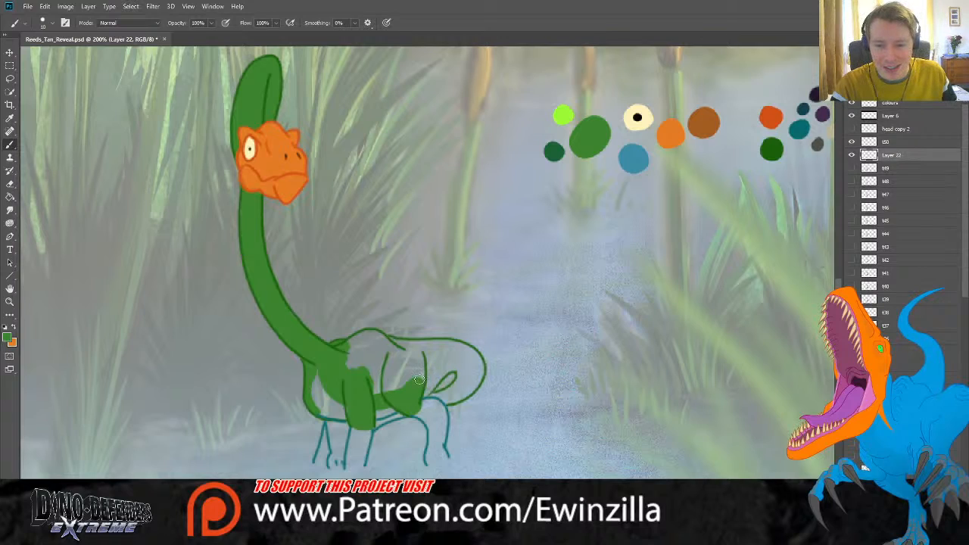
{"action": "mouse_move", "coordinate": [418, 380]}
{"action": "left_mouse_down"}
{"action": "mouse_move", "coordinate": [461, 364]}
{"action": "mouse_move", "coordinate": [474, 377]}
{"action": "mouse_move", "coordinate": [464, 392]}
{"action": "mouse_move", "coordinate": [455, 375]}
{"action": "mouse_move", "coordinate": [432, 395]}
{"action": "mouse_move", "coordinate": [456, 385]}
{"action": "mouse_move", "coordinate": [432, 396]}
{"action": "mouse_move", "coordinate": [475, 382]}
{"action": "mouse_move", "coordinate": [479, 370]}
{"action": "mouse_move", "coordinate": [458, 349]}
{"action": "mouse_move", "coordinate": [410, 353]}
{"action": "mouse_move", "coordinate": [441, 346]}
{"action": "mouse_move", "coordinate": [392, 344]}
{"action": "mouse_move", "coordinate": [461, 348]}
{"action": "mouse_move", "coordinate": [472, 365]}
{"action": "mouse_move", "coordinate": [423, 363]}
{"action": "mouse_move", "coordinate": [439, 357]}
{"action": "mouse_move", "coordinate": [360, 395]}
{"action": "mouse_move", "coordinate": [389, 357]}
{"action": "mouse_move", "coordinate": [345, 357]}
{"action": "mouse_move", "coordinate": [364, 337]}
{"action": "mouse_move", "coordinate": [398, 358]}
{"action": "left_mouse_up"}
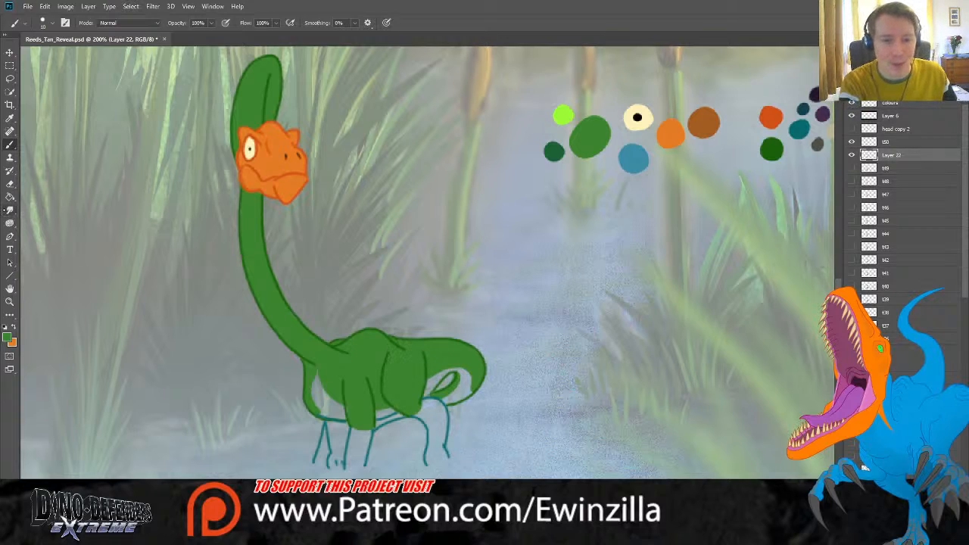
Step: Sample the palette's blue and paint the chest, belly, tail underside and lower legs inside the outlines
{"action": "key", "text": "r"}
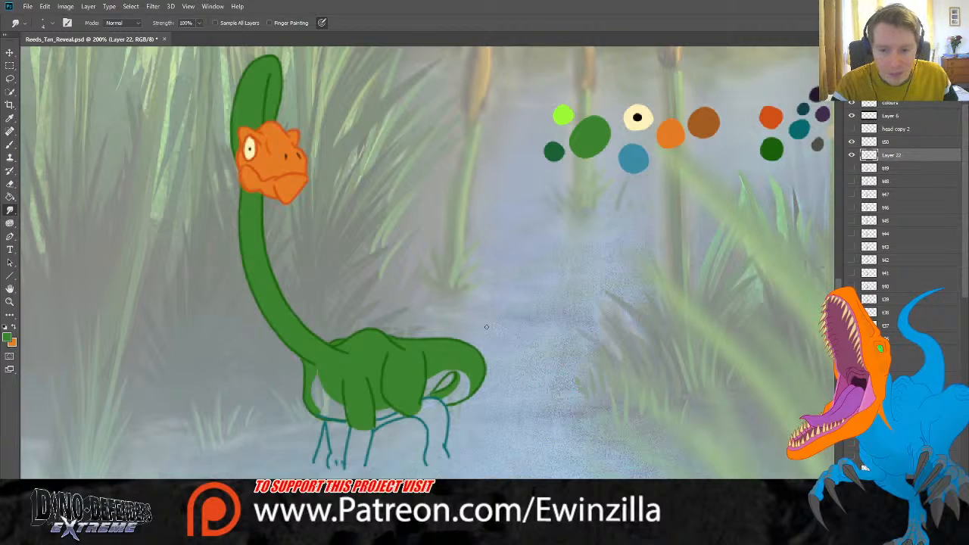
{"action": "left_click", "coordinate": [10, 118]}
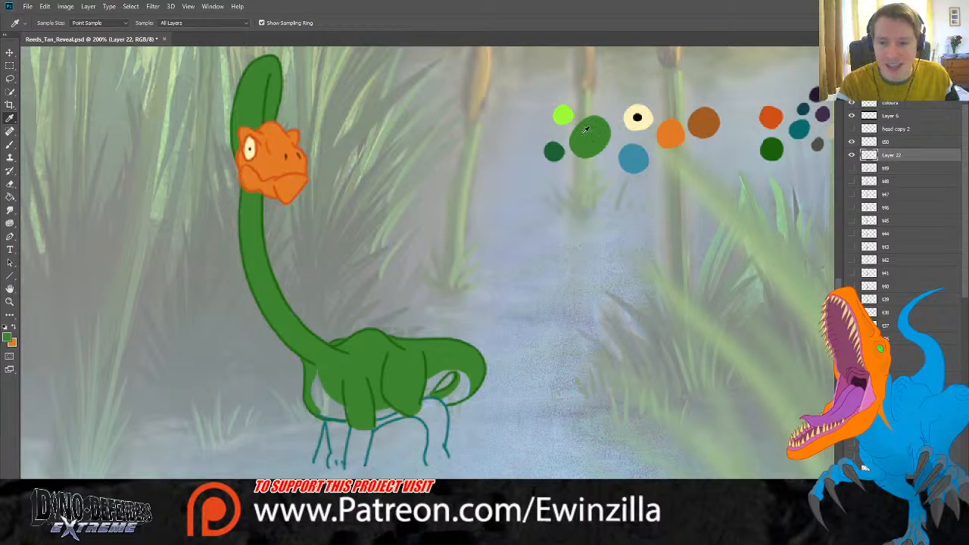
{"action": "left_click", "coordinate": [636, 154]}
{"action": "left_click", "coordinate": [10, 145]}
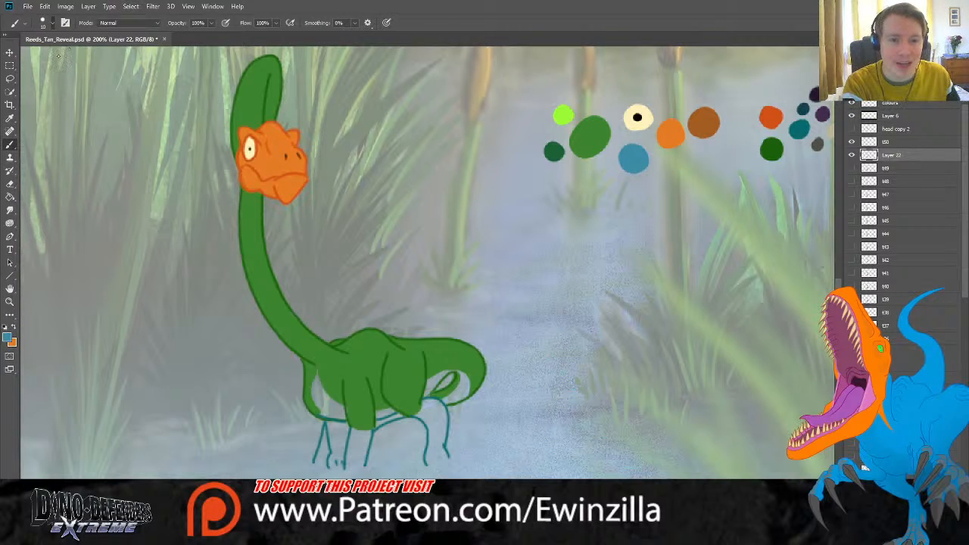
{"action": "mouse_move", "coordinate": [316, 369]}
{"action": "left_mouse_down"}
{"action": "mouse_move", "coordinate": [343, 406]}
{"action": "mouse_move", "coordinate": [318, 374]}
{"action": "mouse_move", "coordinate": [315, 401]}
{"action": "mouse_move", "coordinate": [326, 415]}
{"action": "mouse_move", "coordinate": [325, 396]}
{"action": "mouse_move", "coordinate": [344, 416]}
{"action": "mouse_move", "coordinate": [335, 436]}
{"action": "mouse_move", "coordinate": [329, 420]}
{"action": "mouse_move", "coordinate": [346, 401]}
{"action": "mouse_move", "coordinate": [318, 461]}
{"action": "mouse_move", "coordinate": [328, 452]}
{"action": "mouse_move", "coordinate": [338, 462]}
{"action": "mouse_move", "coordinate": [361, 416]}
{"action": "mouse_move", "coordinate": [358, 434]}
{"action": "mouse_move", "coordinate": [348, 427]}
{"action": "mouse_move", "coordinate": [371, 431]}
{"action": "mouse_move", "coordinate": [349, 452]}
{"action": "mouse_move", "coordinate": [353, 443]}
{"action": "mouse_move", "coordinate": [354, 466]}
{"action": "mouse_move", "coordinate": [369, 434]}
{"action": "mouse_move", "coordinate": [403, 414]}
{"action": "mouse_move", "coordinate": [377, 412]}
{"action": "mouse_move", "coordinate": [444, 391]}
{"action": "mouse_move", "coordinate": [430, 384]}
{"action": "mouse_move", "coordinate": [443, 372]}
{"action": "mouse_move", "coordinate": [429, 385]}
{"action": "mouse_move", "coordinate": [463, 380]}
{"action": "left_mouse_up"}
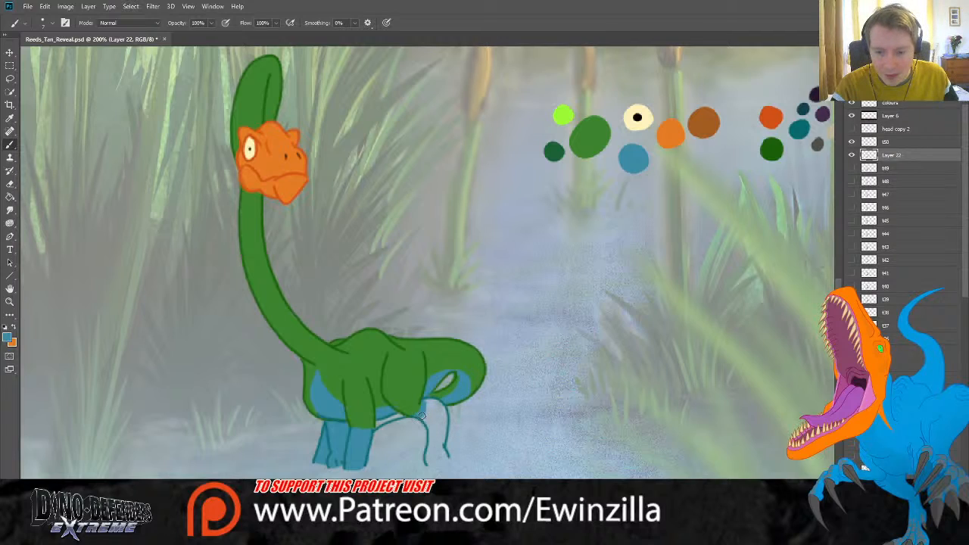
{"action": "mouse_move", "coordinate": [422, 416]}
{"action": "left_mouse_down"}
{"action": "mouse_move", "coordinate": [428, 463]}
{"action": "mouse_move", "coordinate": [428, 453]}
{"action": "mouse_move", "coordinate": [446, 457]}
{"action": "mouse_move", "coordinate": [429, 460]}
{"action": "mouse_move", "coordinate": [438, 440]}
{"action": "mouse_move", "coordinate": [442, 453]}
{"action": "mouse_move", "coordinate": [443, 431]}
{"action": "mouse_move", "coordinate": [443, 453]}
{"action": "mouse_move", "coordinate": [444, 419]}
{"action": "mouse_move", "coordinate": [428, 403]}
{"action": "mouse_move", "coordinate": [429, 428]}
{"action": "left_mouse_up"}
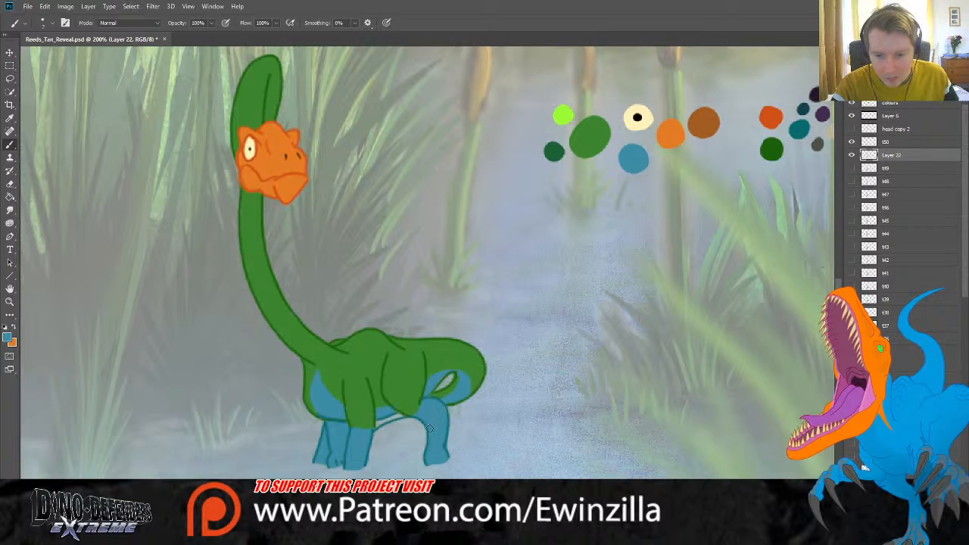
Step: Sample the palette's dark teal and paint the thin shadowed strip under the belly between the front and hind legs
{"action": "left_click", "coordinate": [10, 118]}
{"action": "left_click", "coordinate": [809, 101]}
{"action": "left_click", "coordinate": [10, 144]}
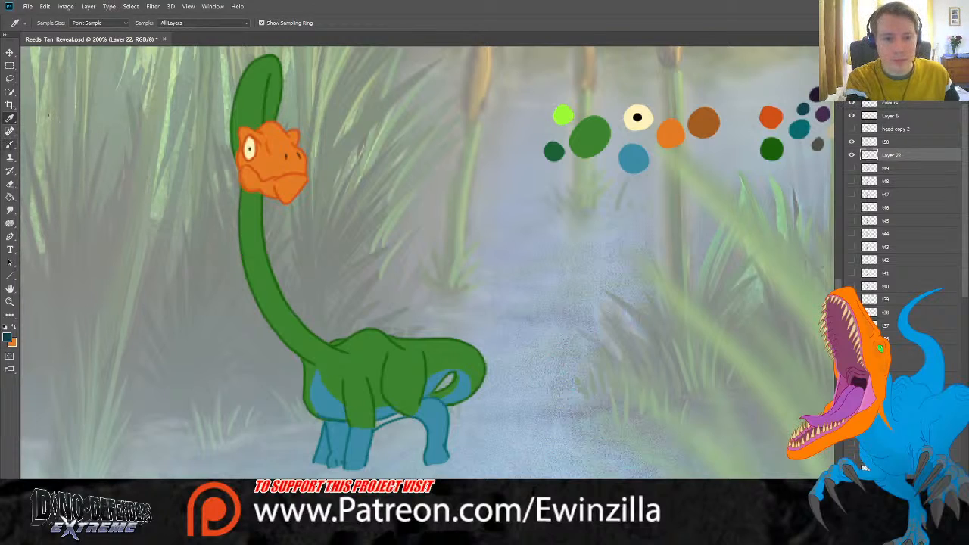
{"action": "mouse_move", "coordinate": [376, 422]}
{"action": "left_mouse_down"}
{"action": "mouse_move", "coordinate": [401, 415]}
{"action": "mouse_move", "coordinate": [378, 423]}
{"action": "mouse_move", "coordinate": [392, 418]}
{"action": "left_mouse_up"}
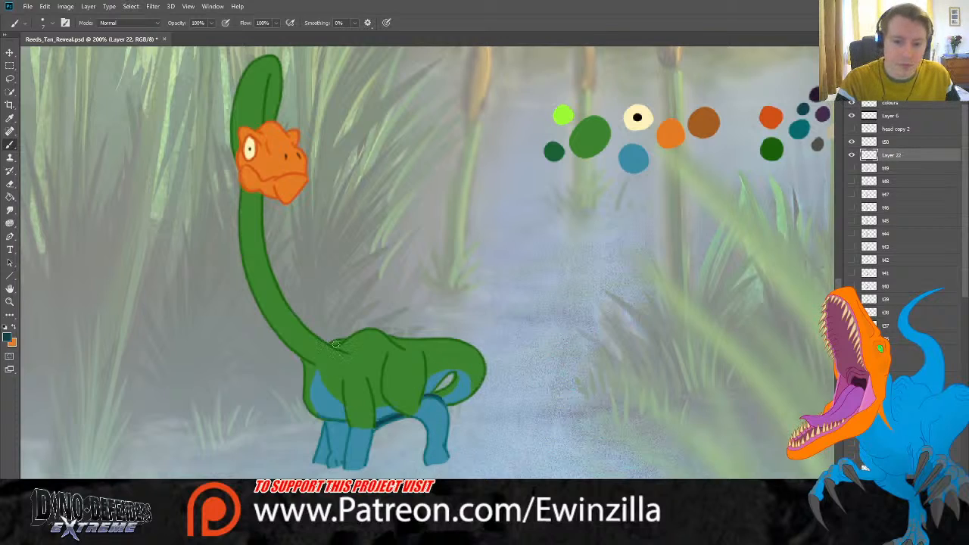
Step: Smudge the colour edges around the tail clean and merge the fill layer with the t50 outline layer
{"action": "left_click", "coordinate": [10, 209]}
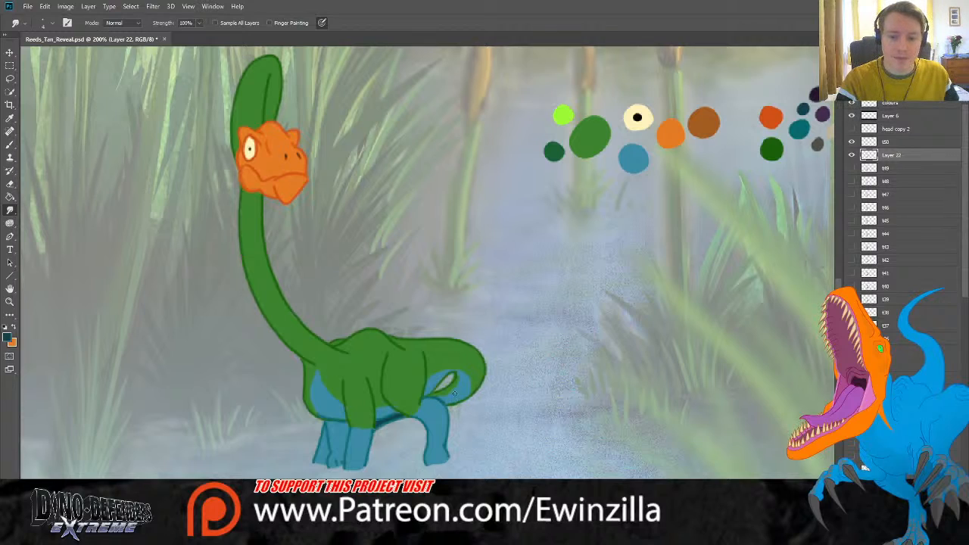
{"action": "left_click", "coordinate": [893, 142], "text": "ctrl"}
{"action": "key", "text": "ctrl+e"}
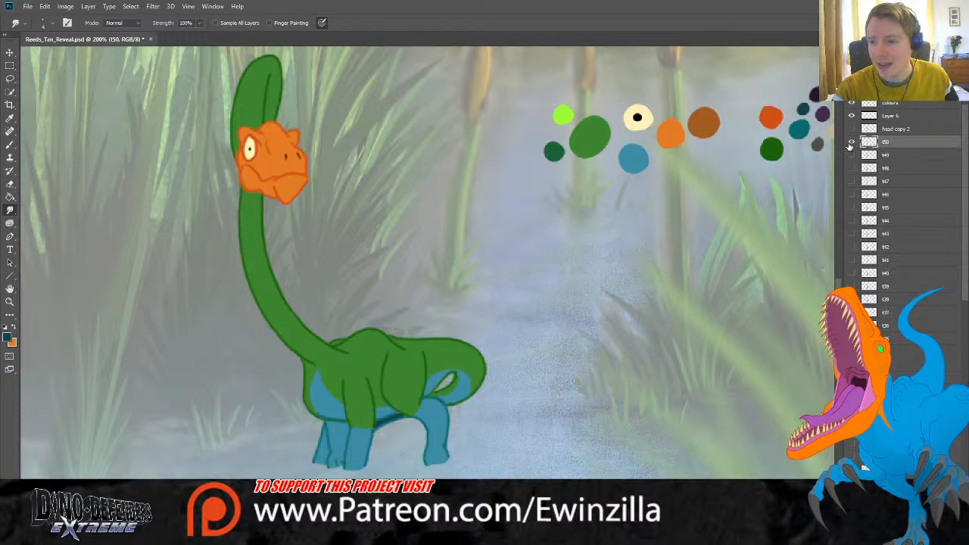
Step: Show t49 and toggle t50's visibility repeatedly to compare the two coloured frames, leaving both visible
{"action": "left_click", "coordinate": [851, 154]}
{"action": "left_click", "coordinate": [851, 141]}
{"action": "left_click", "coordinate": [851, 141]}
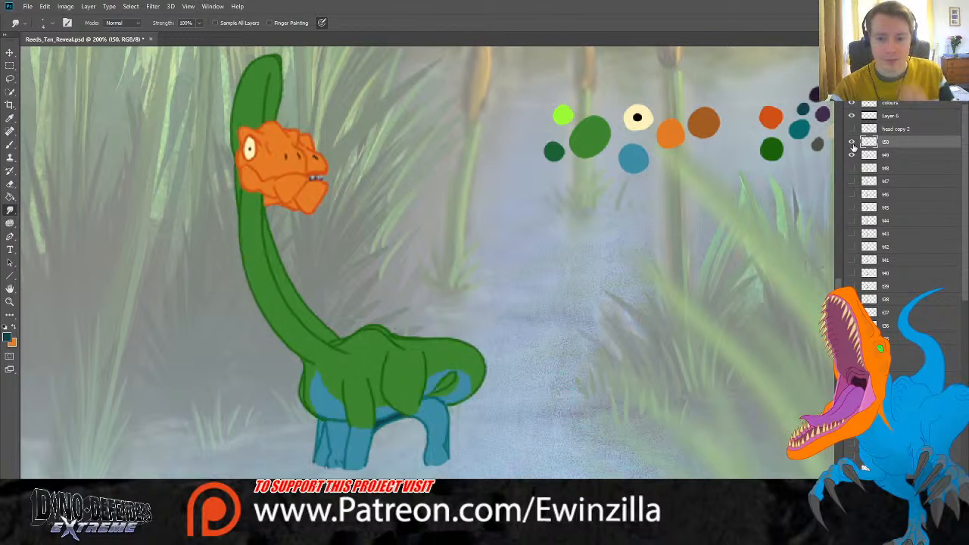
{"action": "left_click", "coordinate": [851, 143]}
{"action": "left_click", "coordinate": [851, 142]}
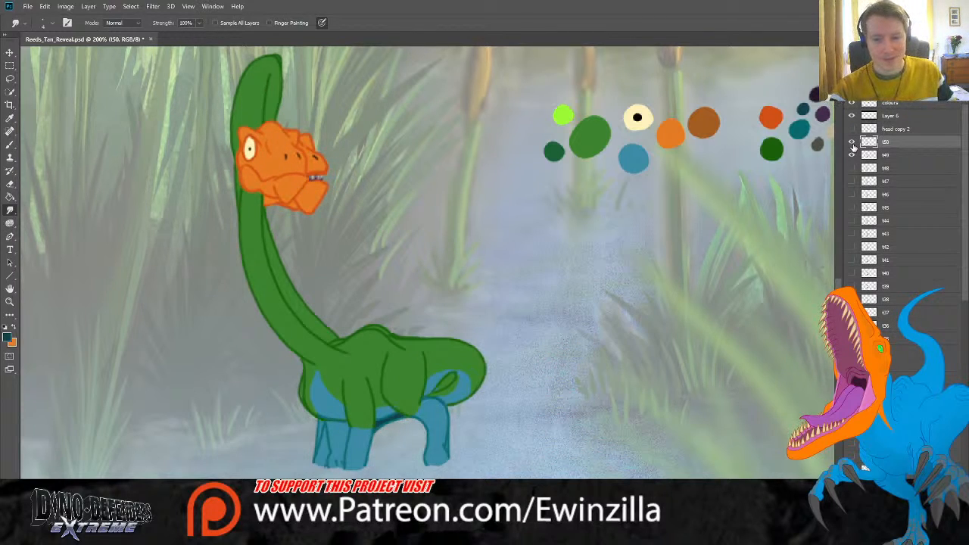
{"action": "left_click", "coordinate": [852, 144]}
{"action": "left_click", "coordinate": [852, 143]}
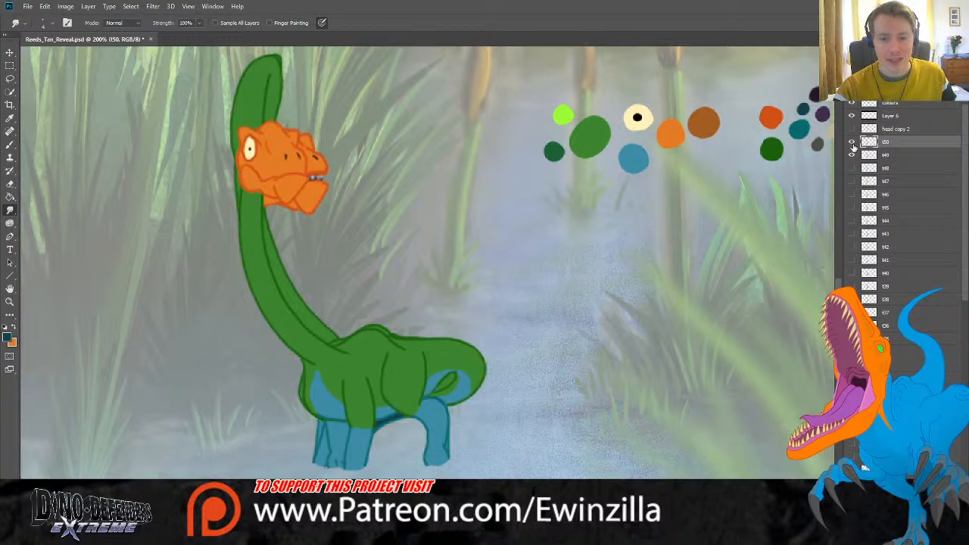
{"action": "left_click", "coordinate": [852, 142]}
{"action": "left_click", "coordinate": [851, 143]}
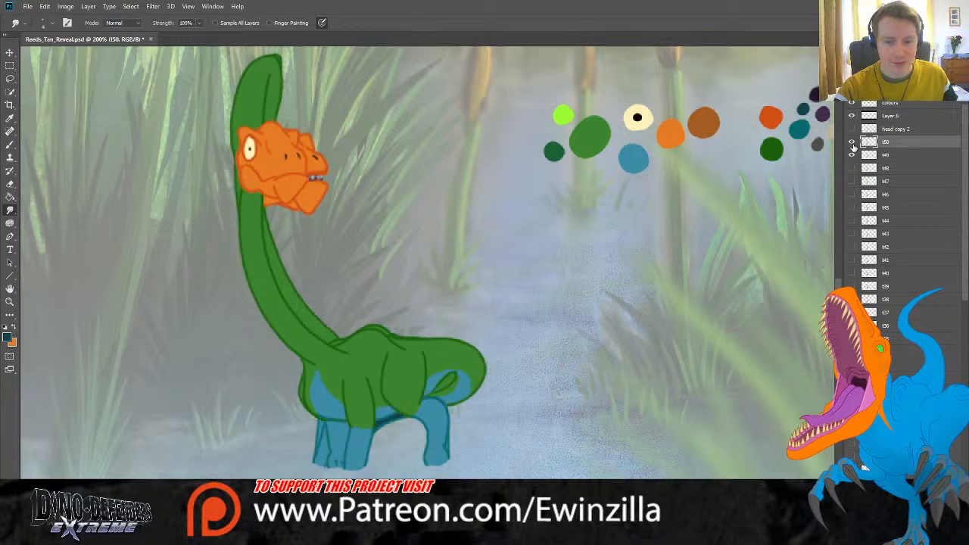
{"action": "left_click", "coordinate": [851, 142]}
{"action": "left_click", "coordinate": [851, 142]}
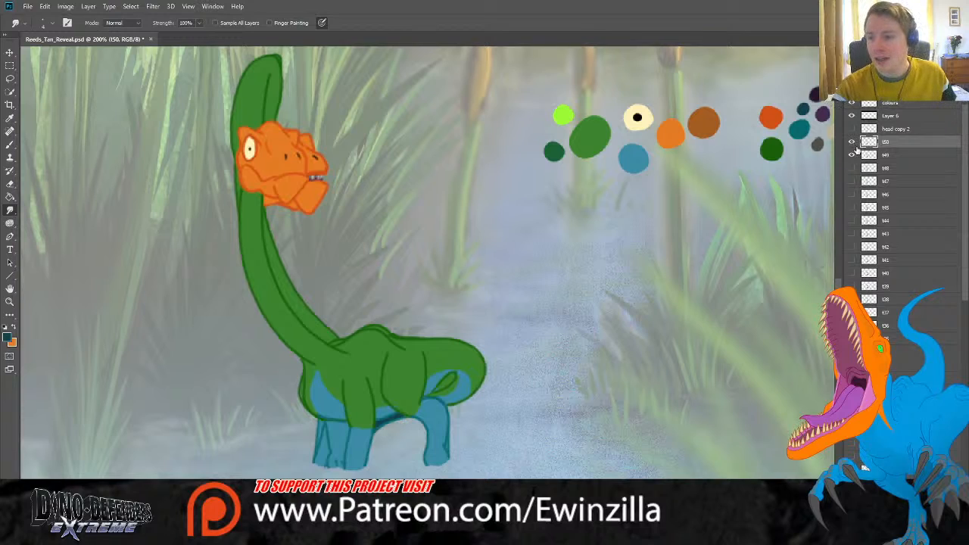
Step: Show frame layers t48 through t39 along with t49 and t50, and fit the whole scene in view
{"action": "left_click", "coordinate": [852, 168]}
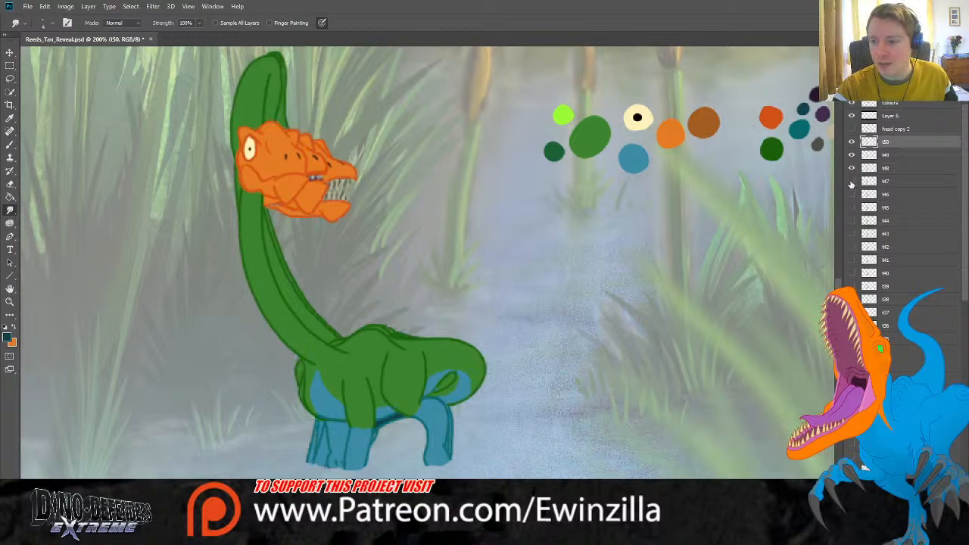
{"action": "left_click", "coordinate": [851, 180]}
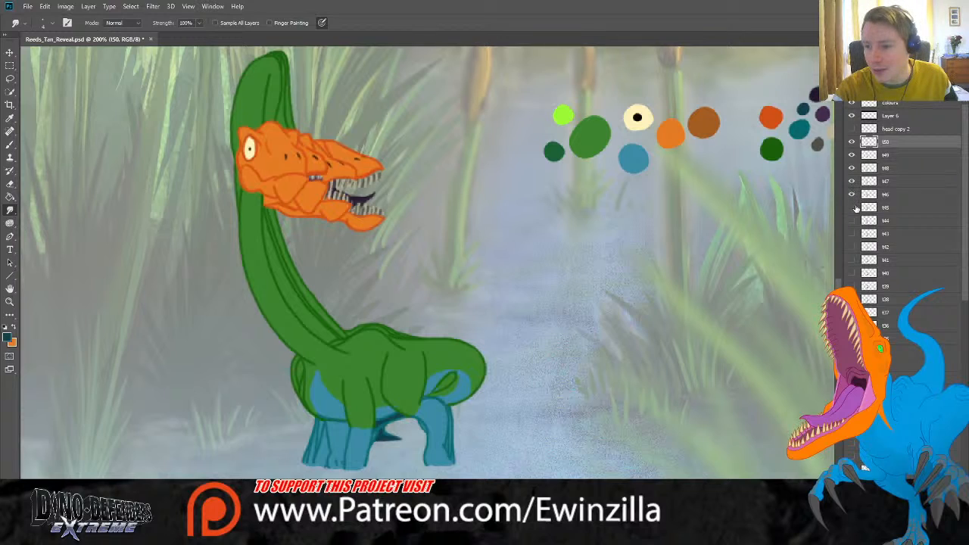
{"action": "left_click_drag", "start_coordinate": [852, 193], "coordinate": [851, 299]}
{"action": "scroll", "coordinate": [732, 329], "scroll_direction": "up", "scroll_amount": 2}
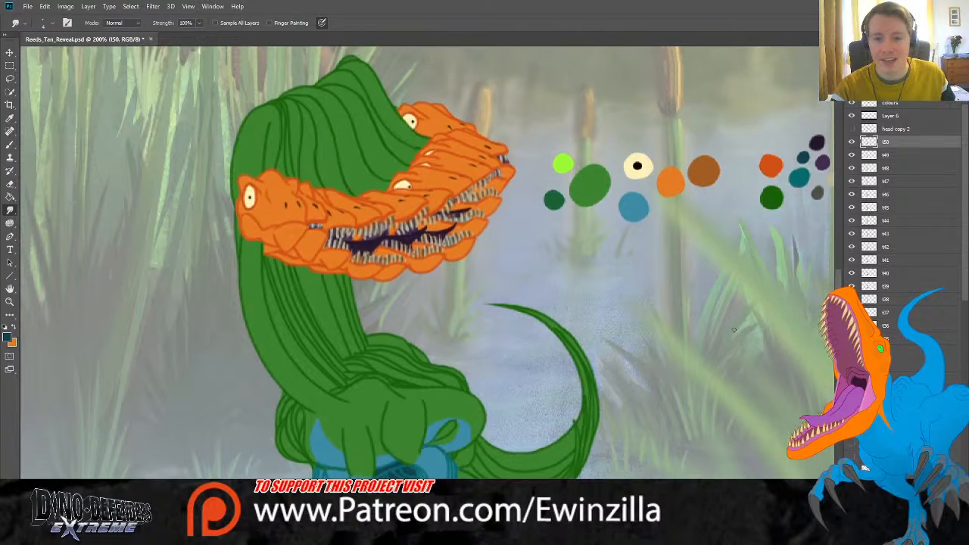
{"action": "key", "text": "z"}
{"action": "left_click", "coordinate": [283, 22]}
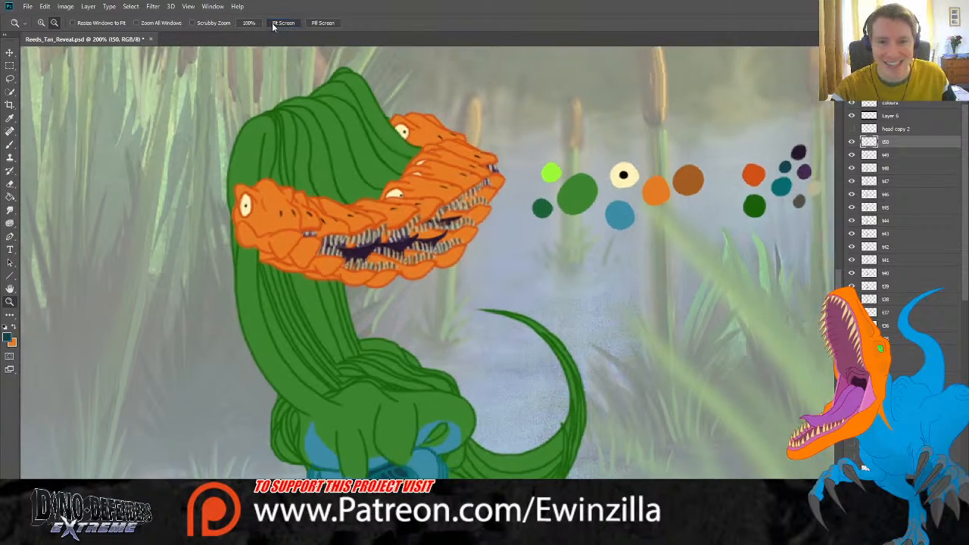
Step: Delete every layer except frames t39 to t50, including the colours palette, Layer 6, head copy 2, the earlier frames and the background
{"action": "left_click", "coordinate": [880, 103]}
{"action": "scroll", "coordinate": [931, 303], "scroll_direction": "down", "scroll_amount": 10}
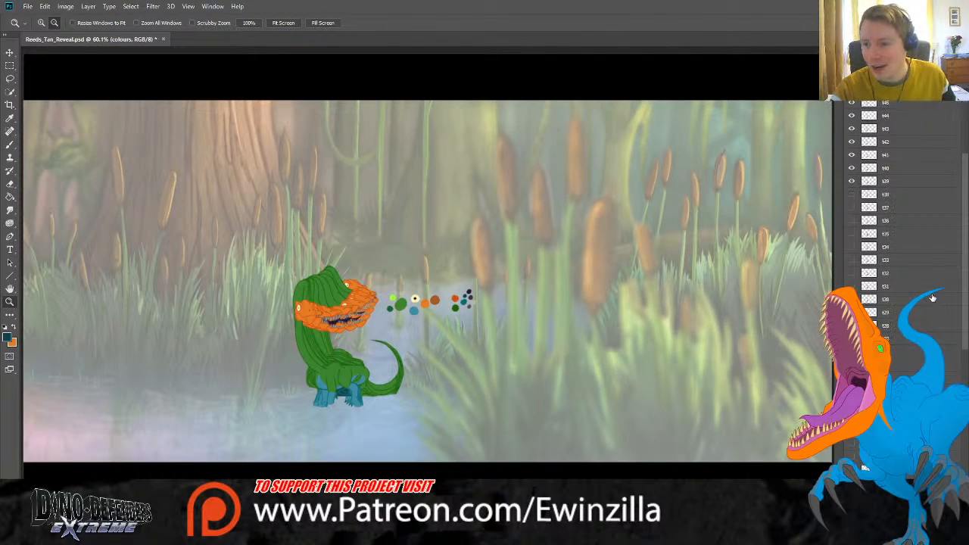
{"action": "scroll", "coordinate": [916, 325], "scroll_direction": "down", "scroll_amount": 1}
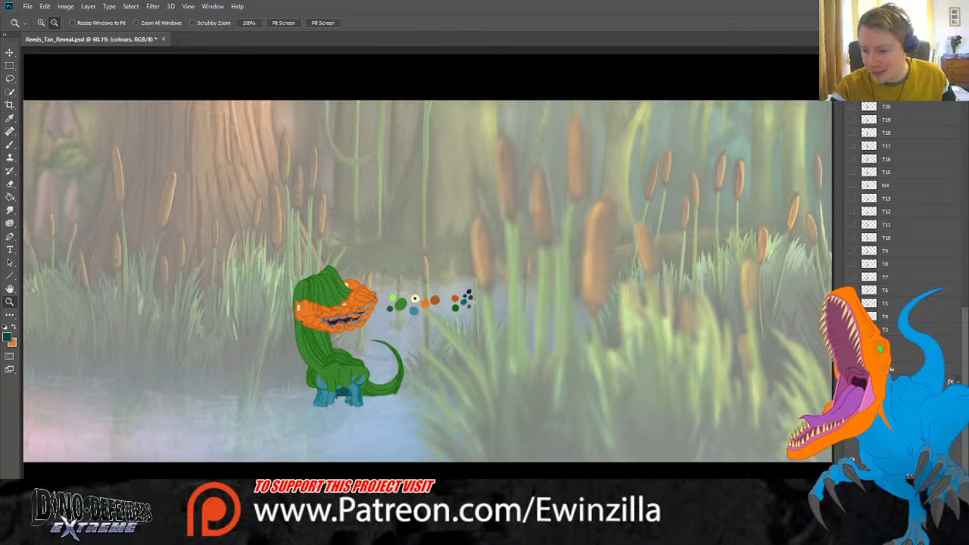
{"action": "scroll", "coordinate": [855, 462], "scroll_direction": "up", "scroll_amount": 10}
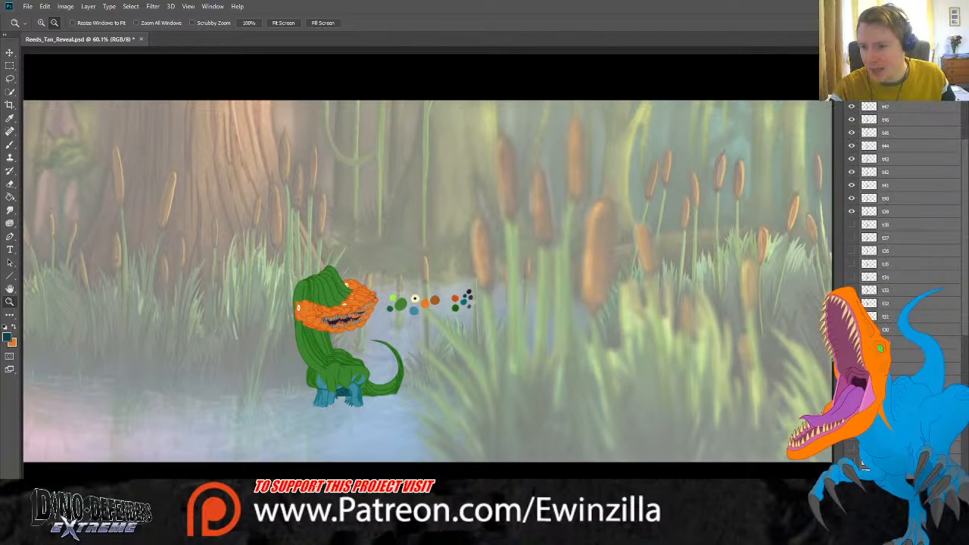
{"action": "scroll", "coordinate": [863, 465], "scroll_direction": "up", "scroll_amount": 2}
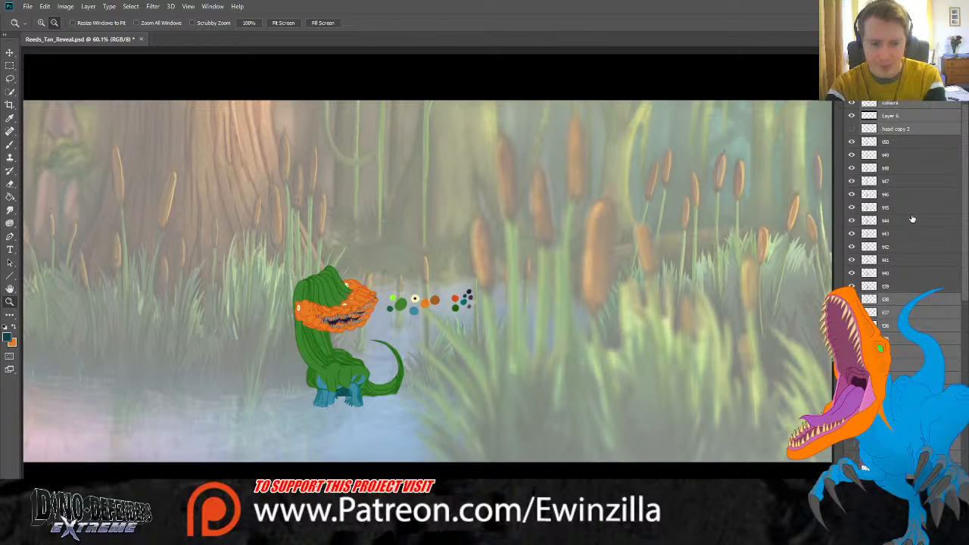
{"action": "key", "text": "Delete"}
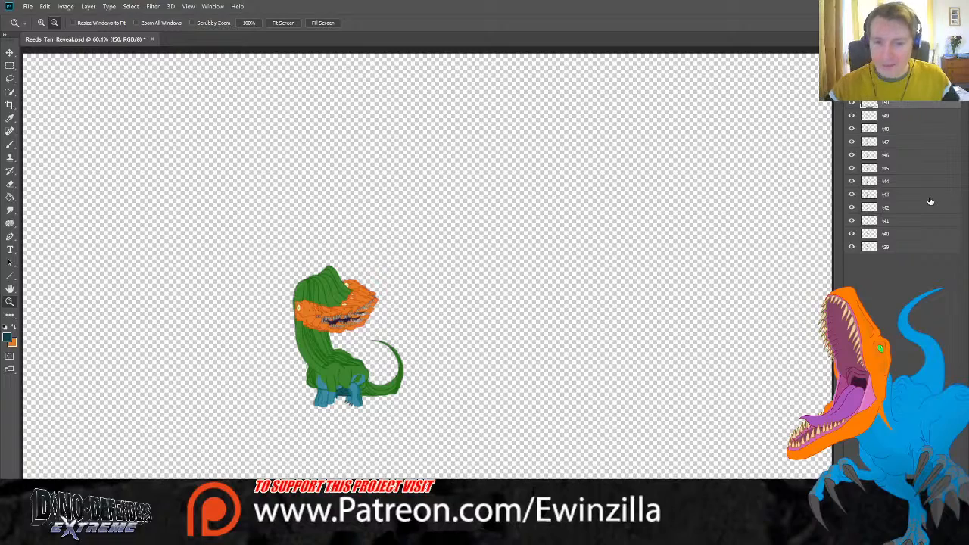
Step: Isolate frame t39 by deleting layers t40 to t50
{"action": "left_click", "coordinate": [281, 328], "text": "alt"}
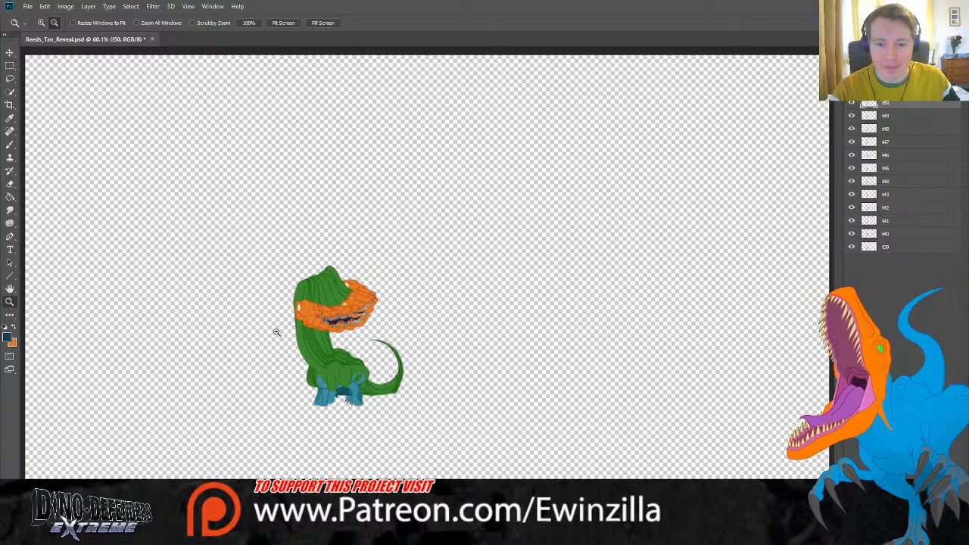
{"action": "left_click", "coordinate": [40, 24]}
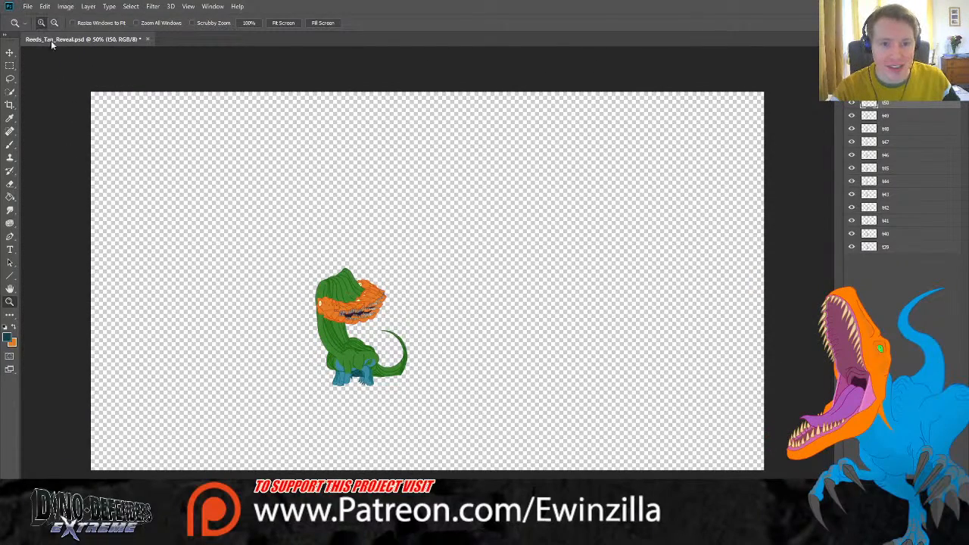
{"action": "left_click", "coordinate": [355, 378]}
{"action": "left_click", "coordinate": [309, 366]}
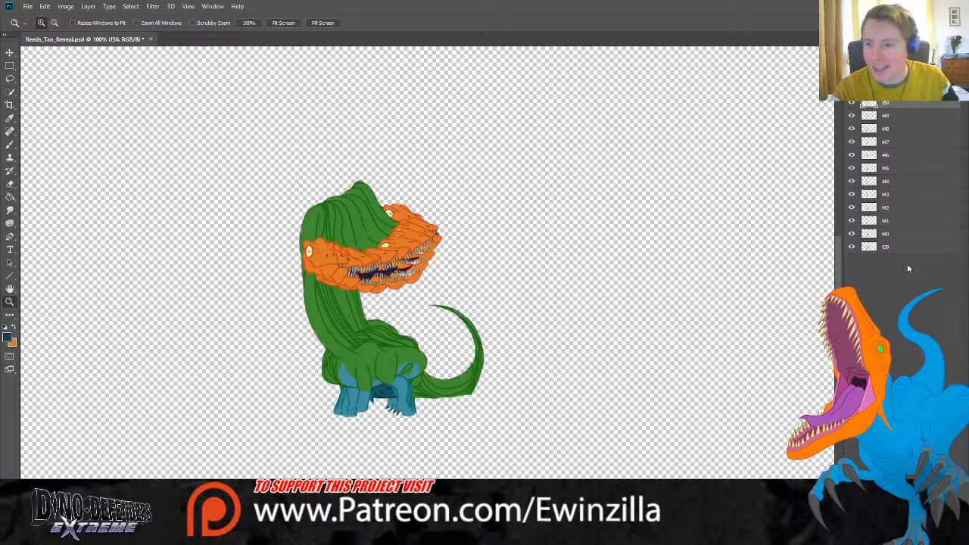
{"action": "left_click", "coordinate": [897, 237], "text": "shift"}
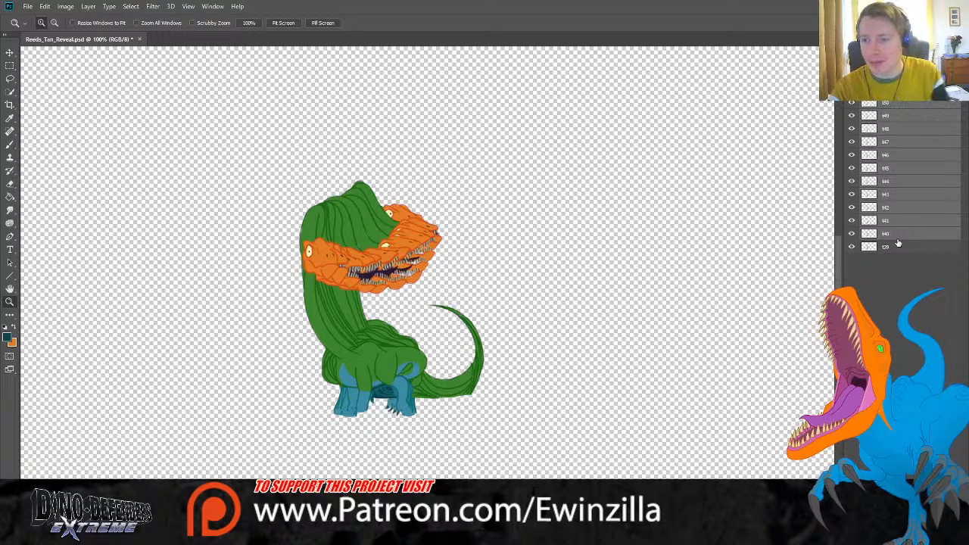
{"action": "key", "text": "Delete"}
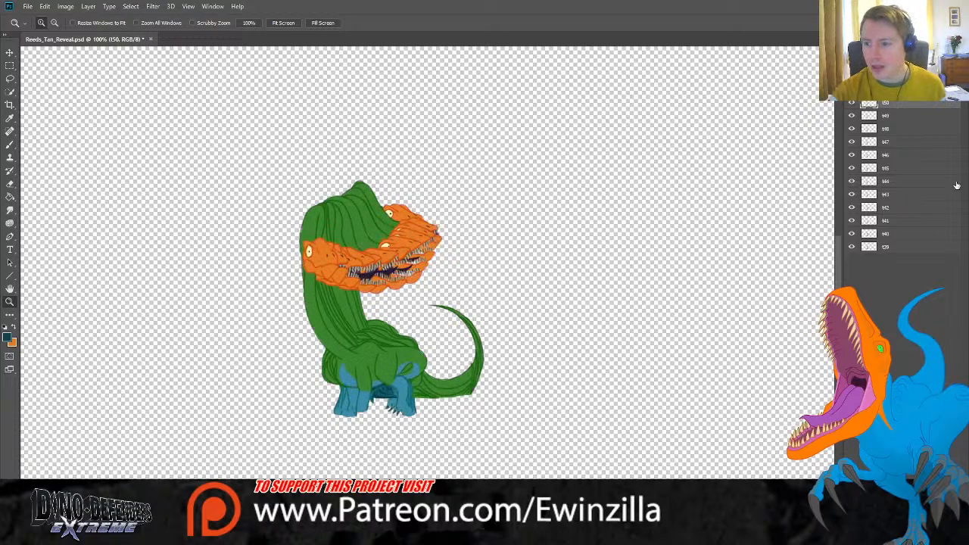
Step: Delete t39, isolate frame t40 by deleting t41 to t50, save it, and undo the isolation
{"action": "left_click", "coordinate": [897, 249]}
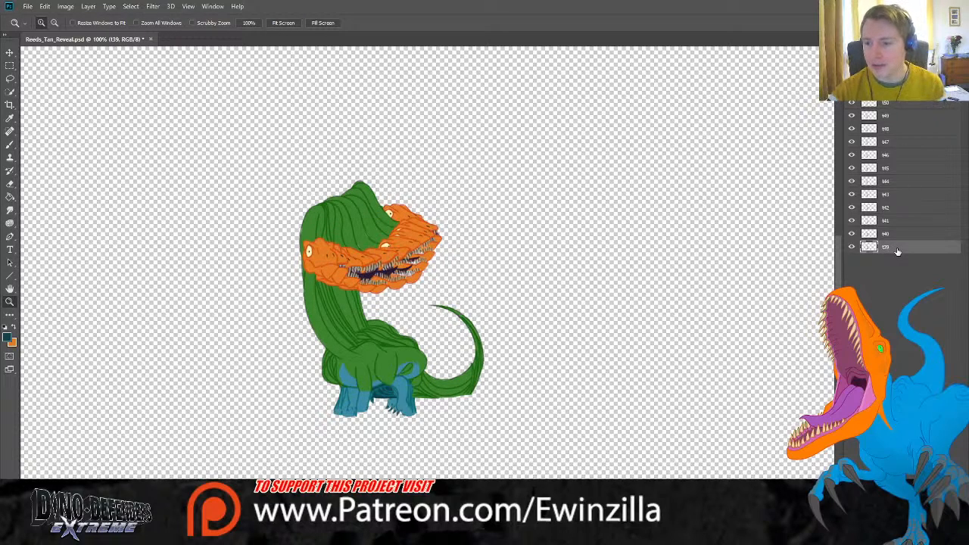
{"action": "key", "text": "Delete"}
{"action": "left_click", "coordinate": [893, 107], "text": "shift"}
{"action": "key", "text": "Delete"}
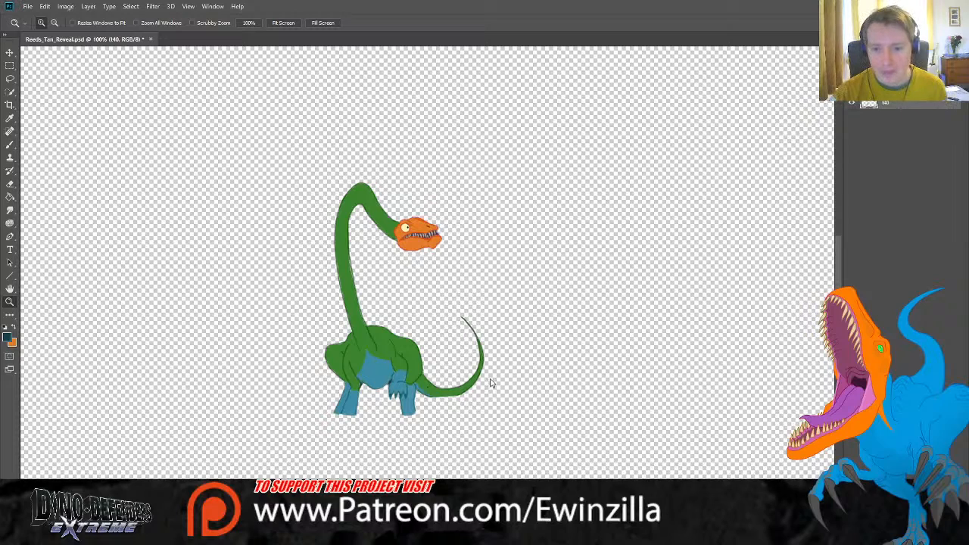
{"action": "key", "text": "ctrl+s"}
{"action": "key", "text": "ctrl+z"}
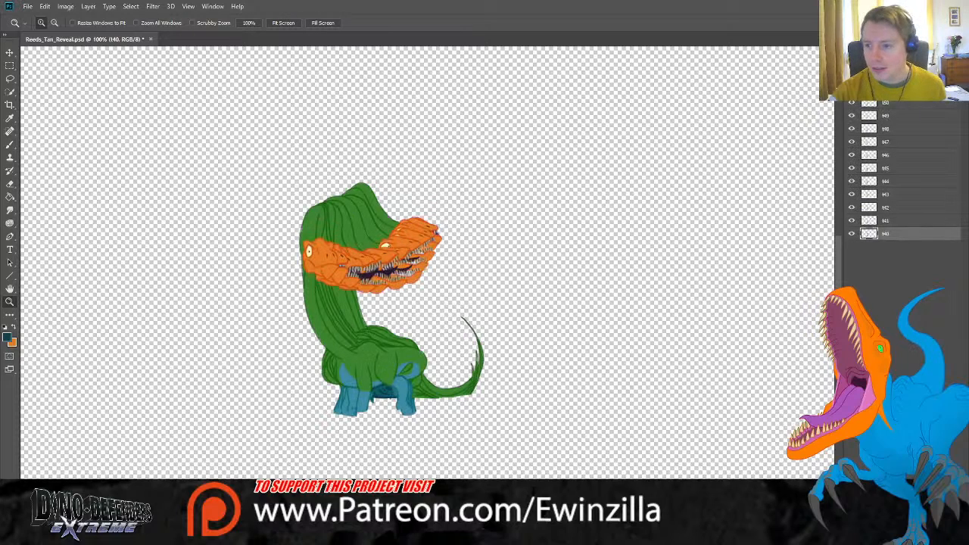
Step: Isolate frame t41 by deleting t40 and t42 to t50, and inspect its neck and head edges up close
{"action": "key", "text": "Delete"}
{"action": "left_click", "coordinate": [899, 209]}
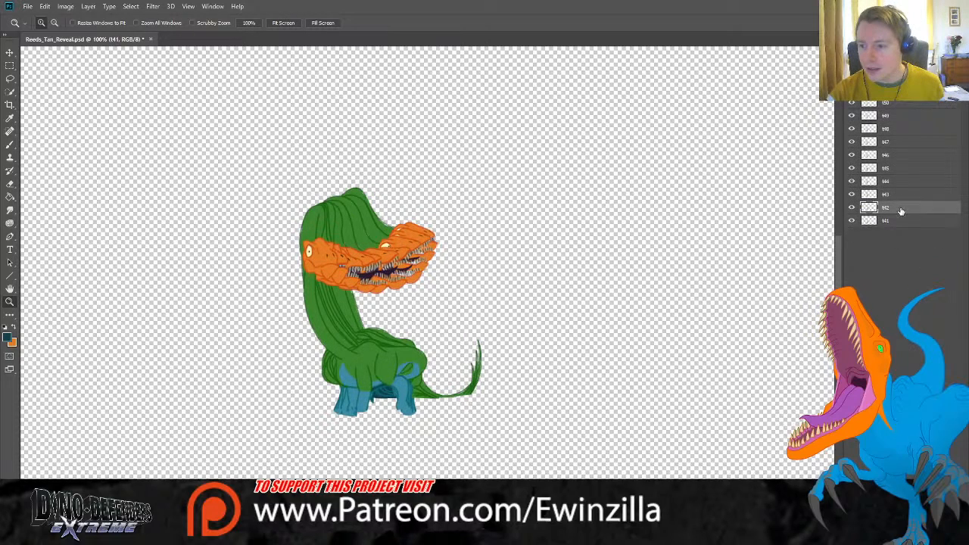
{"action": "left_click", "coordinate": [891, 103], "text": "shift"}
{"action": "key", "text": "Delete"}
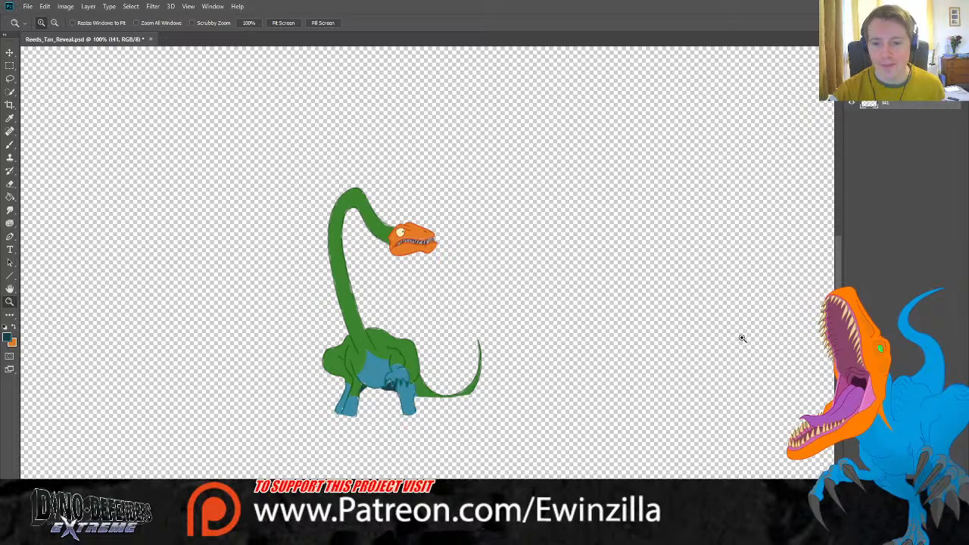
{"action": "left_click", "coordinate": [336, 303]}
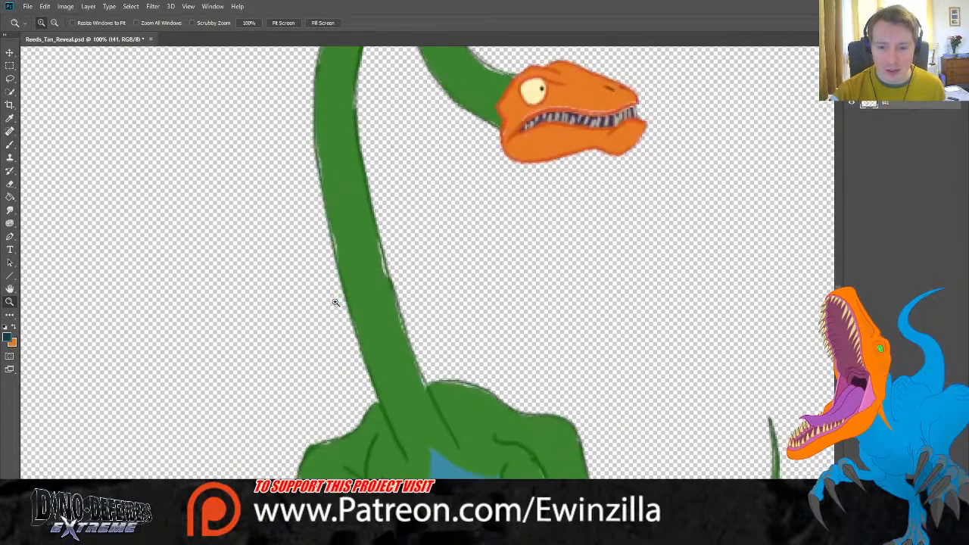
{"action": "scroll", "coordinate": [452, 271], "scroll_direction": "up", "scroll_amount": 5}
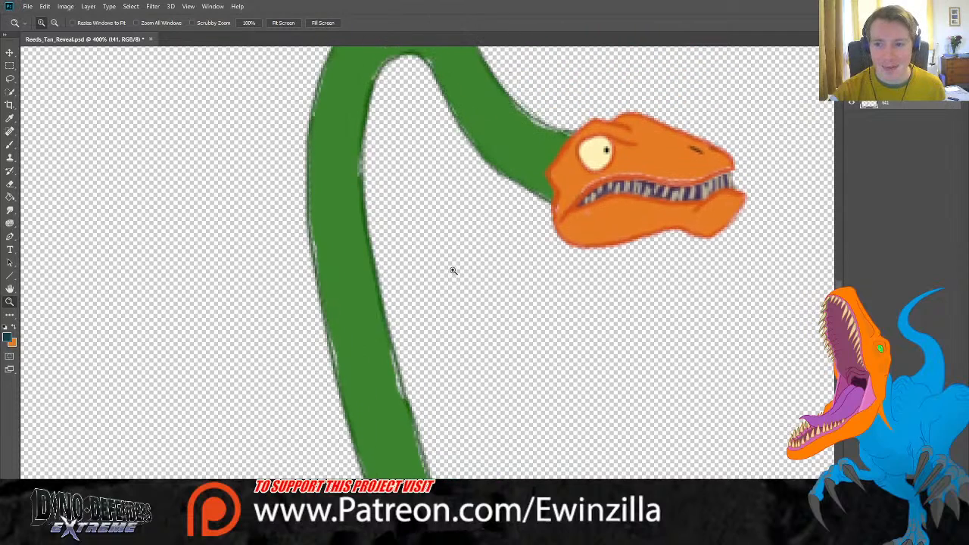
Step: Restore frames t42 to t50, isolate frame t42 by deleting t41 and t43 to t50, and save it
{"action": "left_click", "coordinate": [284, 23]}
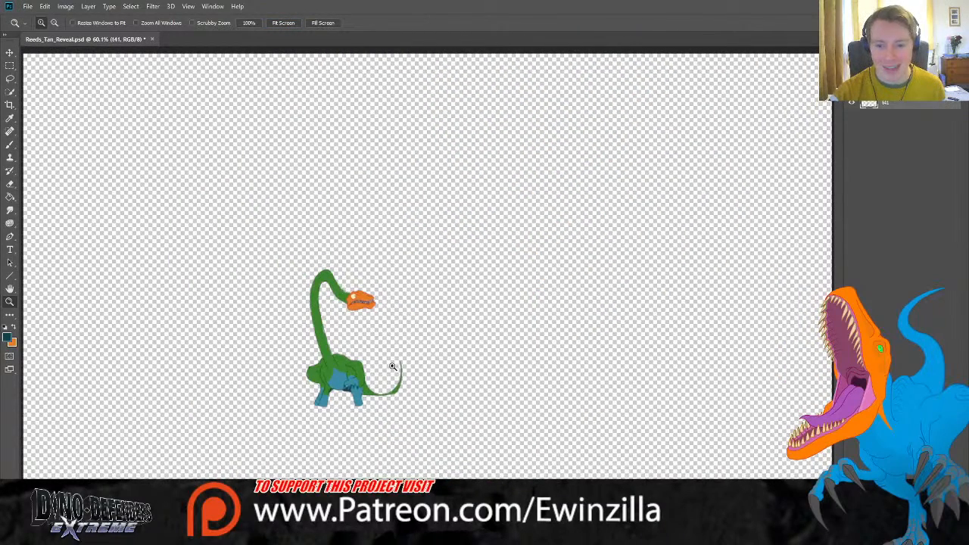
{"action": "key", "text": "ctrl+z"}
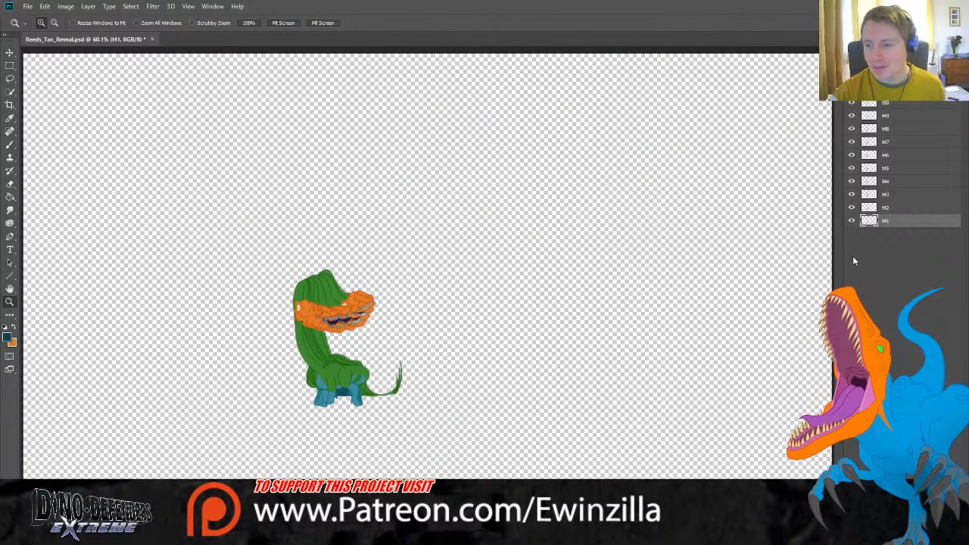
{"action": "key", "text": "Delete"}
{"action": "left_click", "coordinate": [895, 195]}
{"action": "left_click", "coordinate": [886, 105], "text": "shift"}
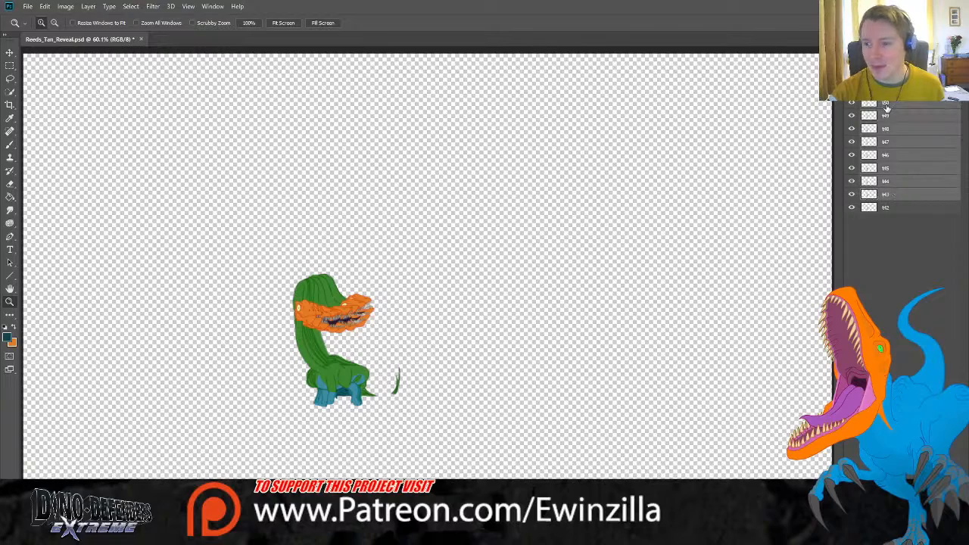
{"action": "key", "text": "Delete"}
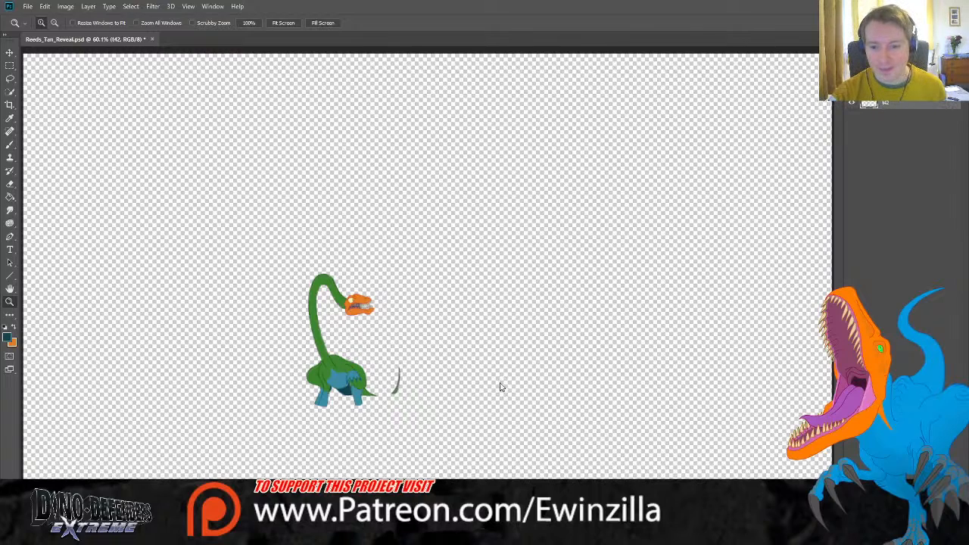
{"action": "key", "text": "ctrl+shift+s"}
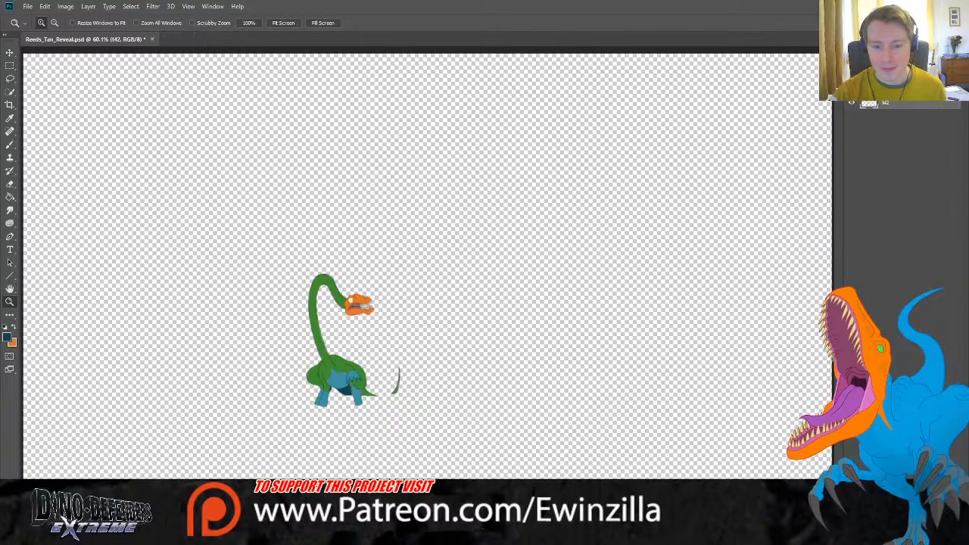
Step: Restore the frames after t42, isolate frame t43 by deleting t42 and t44 to t50, and save it
{"action": "key", "text": "ctrl+z"}
{"action": "key", "text": "Delete"}
{"action": "left_click", "coordinate": [903, 184]}
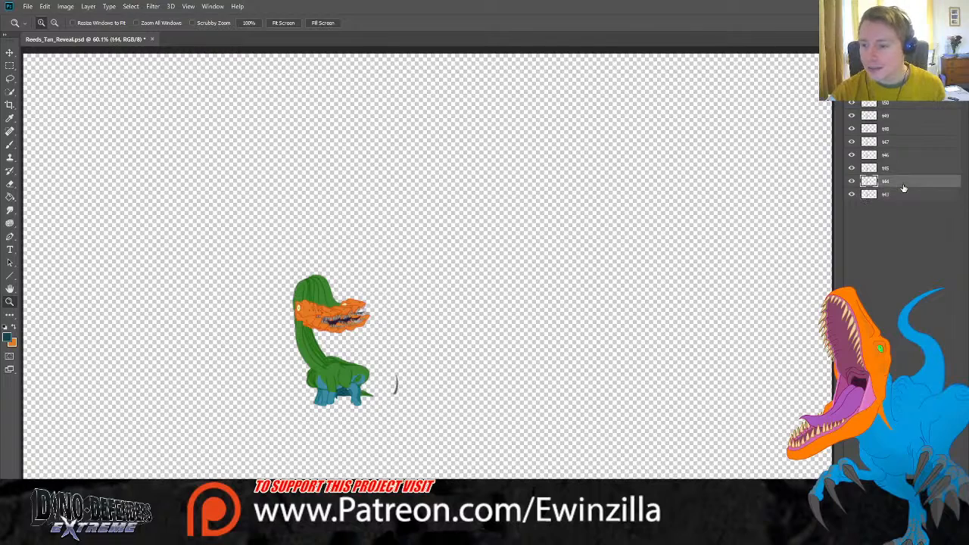
{"action": "left_click", "coordinate": [890, 106], "text": "shift"}
{"action": "key", "text": "Delete"}
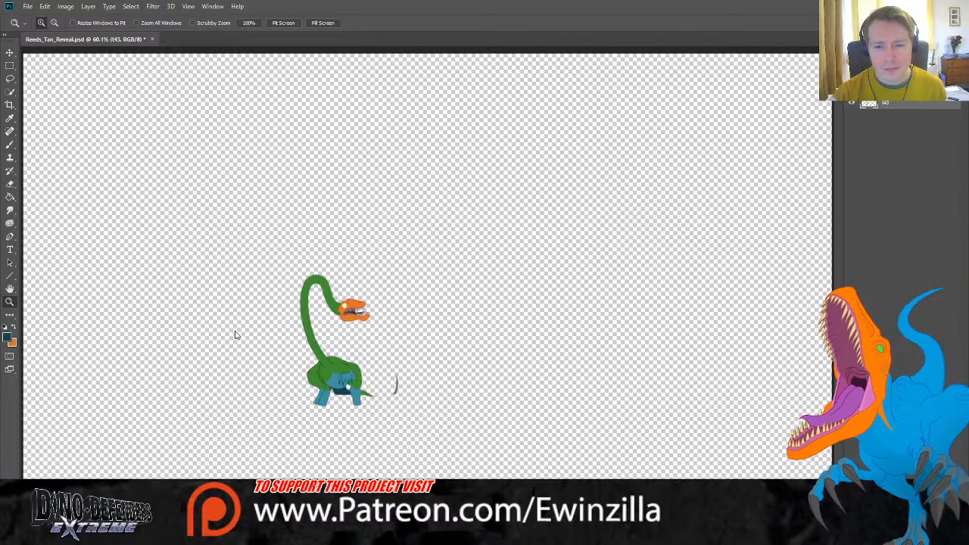
{"action": "key", "text": "ctrl+s"}
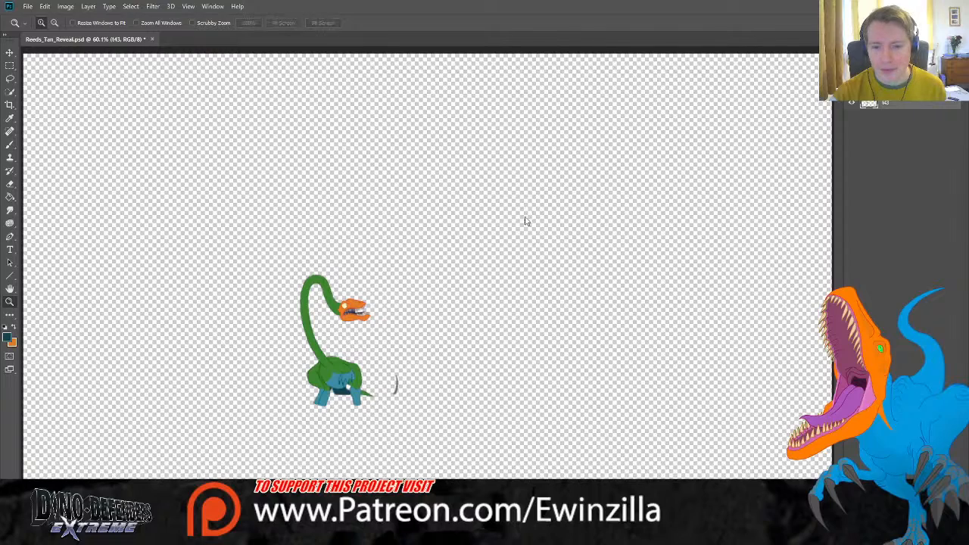
Step: Restore frames t44 to t50, isolate frame t44 by deleting t43 and t45 to t50, and save it
{"action": "key", "text": "ctrl+z"}
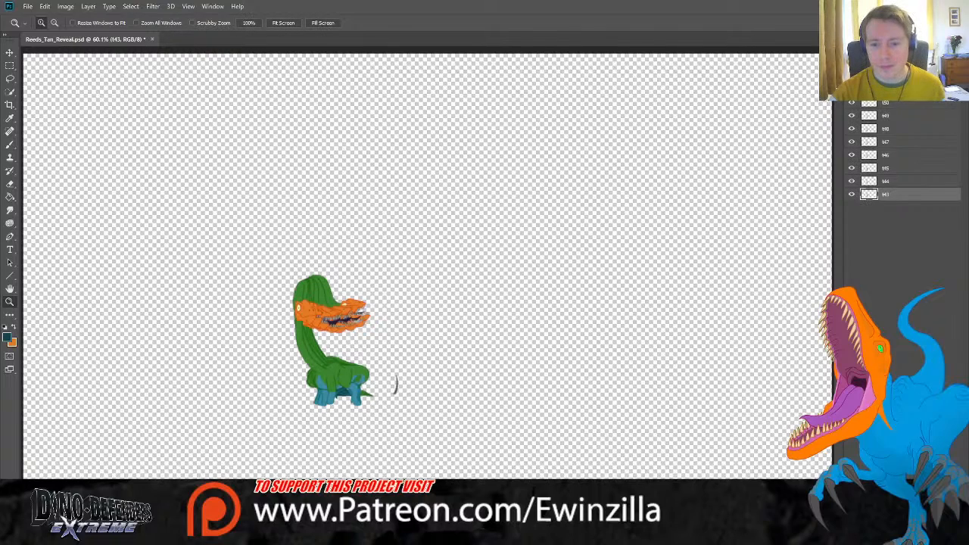
{"action": "key", "text": "Delete"}
{"action": "left_click", "coordinate": [896, 171]}
{"action": "left_click", "coordinate": [891, 107], "text": "shift"}
{"action": "key", "text": "Delete"}
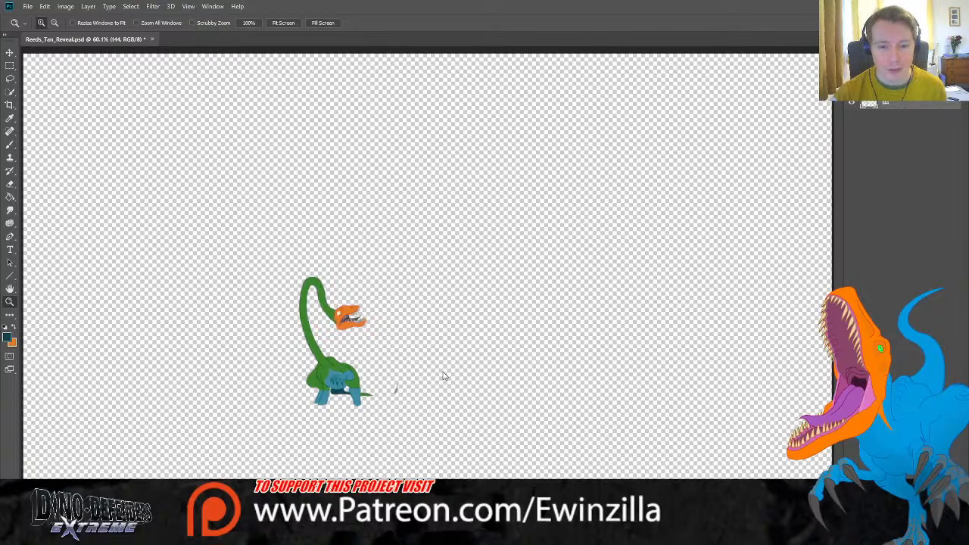
{"action": "left_click", "coordinate": [486, 379]}
{"action": "left_click", "coordinate": [565, 177]}
Step: Restore frames t45 to t50 and isolate frame t45 by deleting t44 and t46 to t50
{"action": "key", "text": "ctrl+z"}
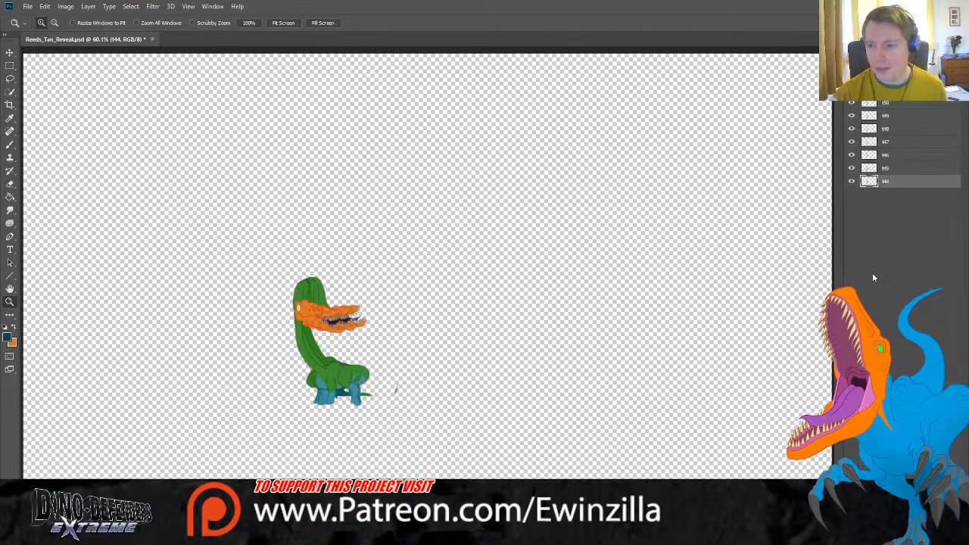
{"action": "key", "text": "Delete"}
{"action": "left_click", "coordinate": [899, 157]}
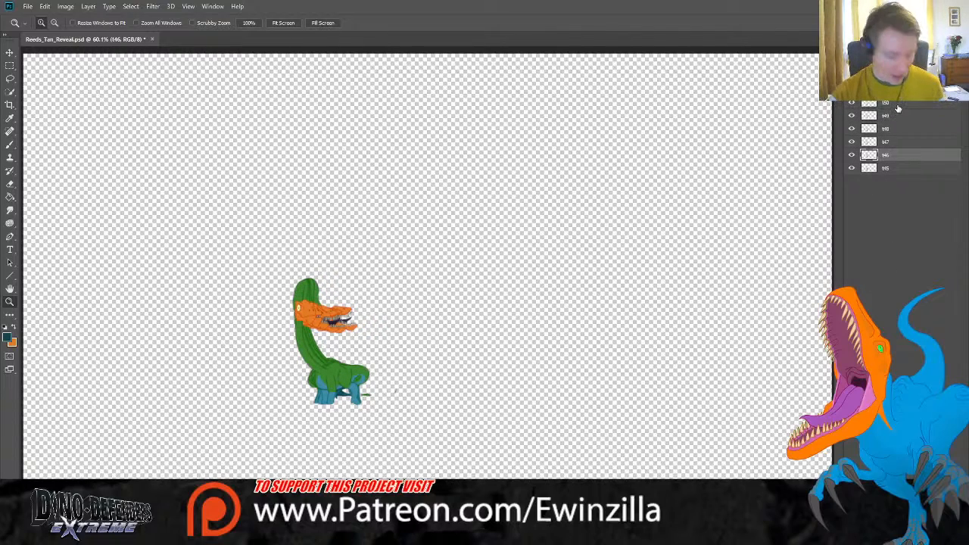
{"action": "left_click", "coordinate": [898, 109], "text": "shift"}
{"action": "key", "text": "Delete"}
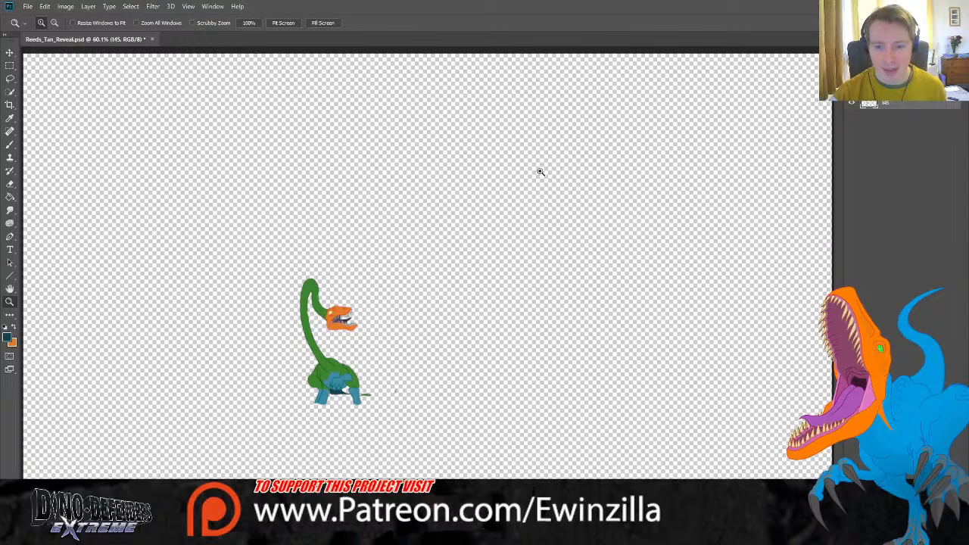
Step: Restore frames t46 to t50, isolate frame t46 by deleting t45 and t47 to t50, and save it
{"action": "key", "text": "ctrl+z"}
{"action": "key", "text": "ctrl+z"}
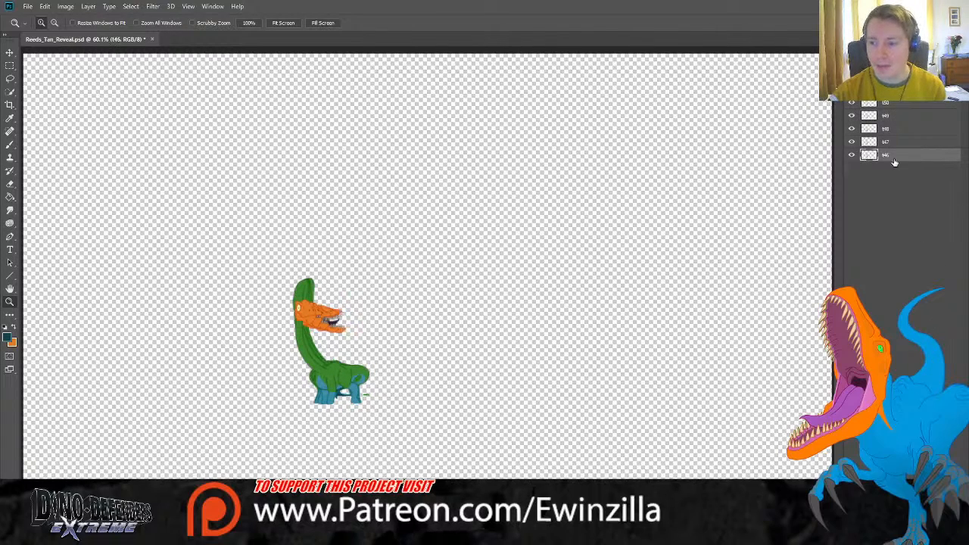
{"action": "left_click", "coordinate": [892, 144]}
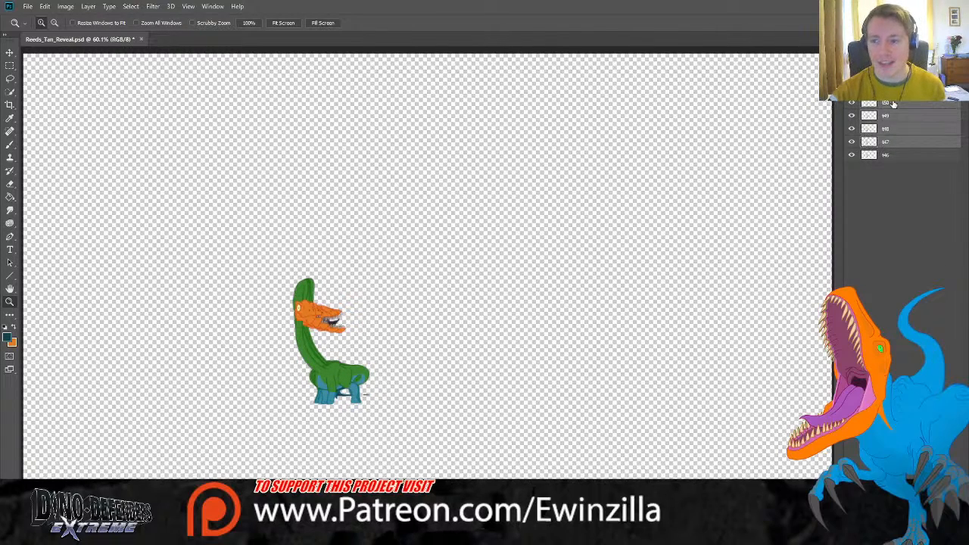
{"action": "key", "text": "ctrl+z"}
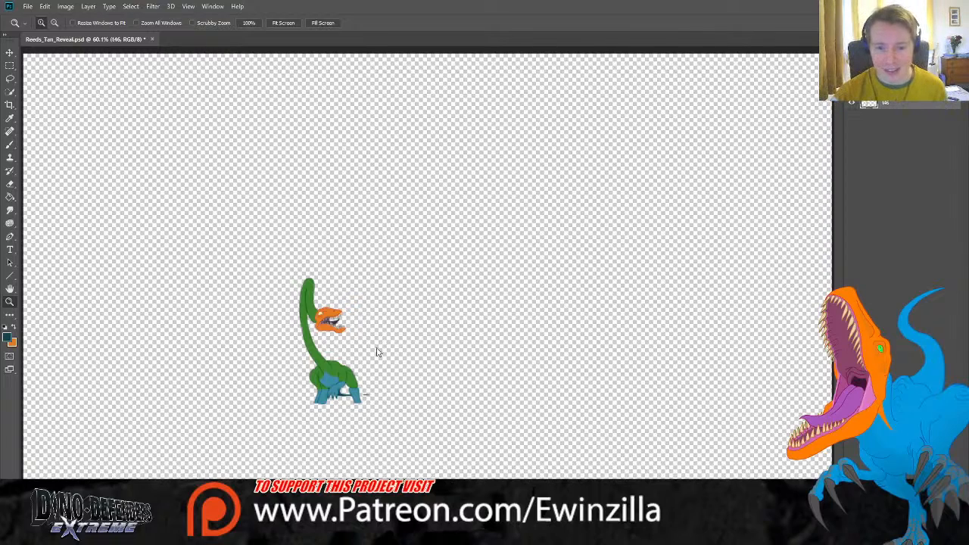
{"action": "left_click", "coordinate": [481, 380]}
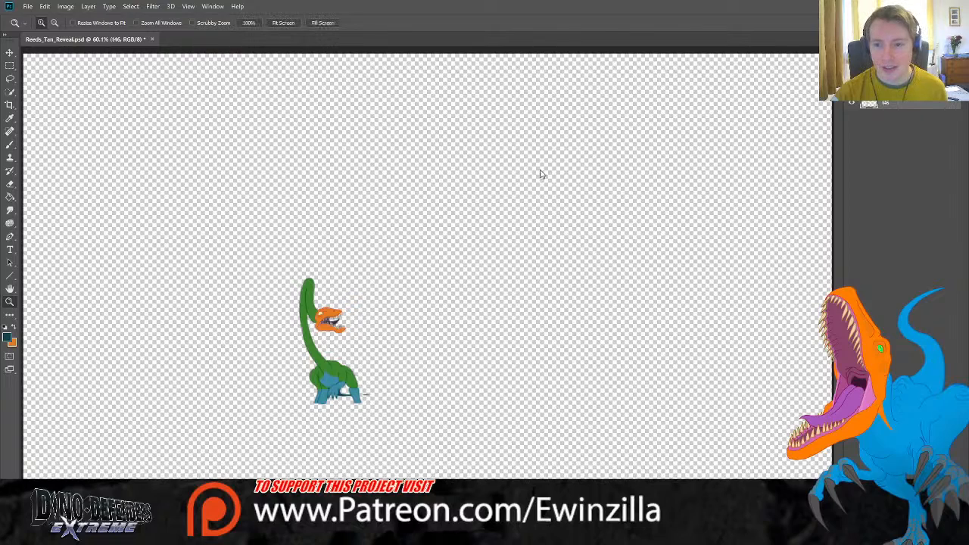
Step: Restore frames t47 to t50, isolate frame t47 by deleting t46 and t48 to t50, and save it
{"action": "key", "text": "Delete"}
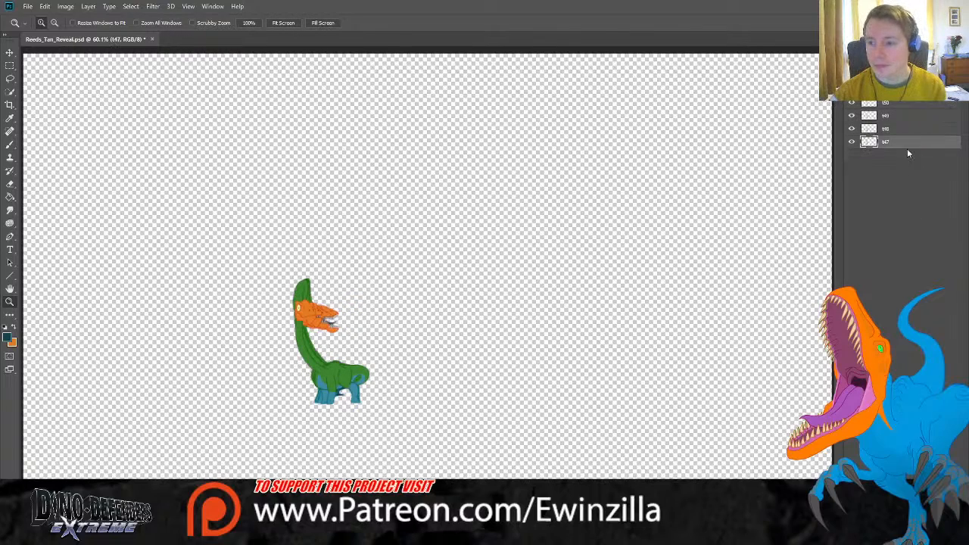
{"action": "left_click", "coordinate": [902, 131]}
{"action": "left_click", "coordinate": [899, 113], "text": "shift"}
{"action": "key", "text": "Delete"}
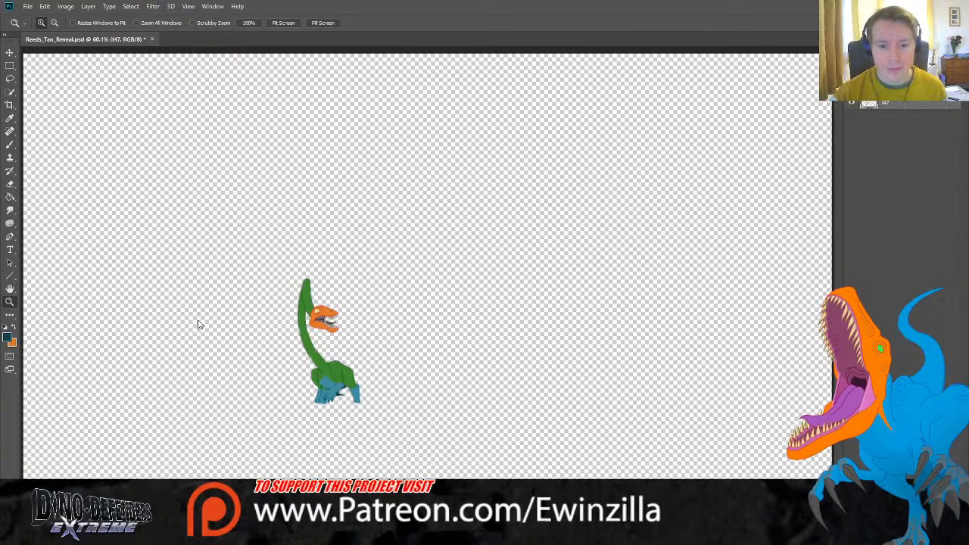
{"action": "left_click", "coordinate": [492, 377]}
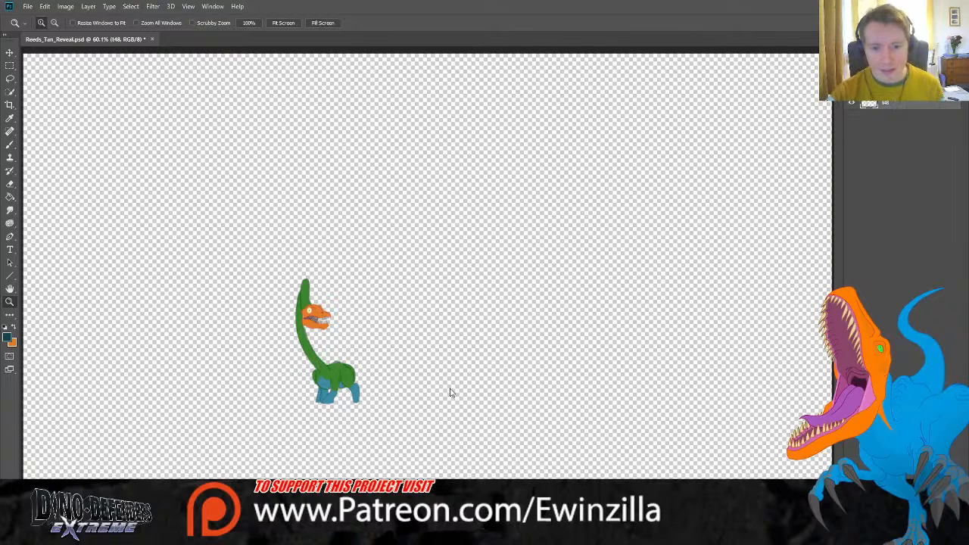
Step: Save the isolated frame t48, and isolate and save frame t49 by deleting t48 and t50
{"action": "key", "text": "ctrl+shift+s"}
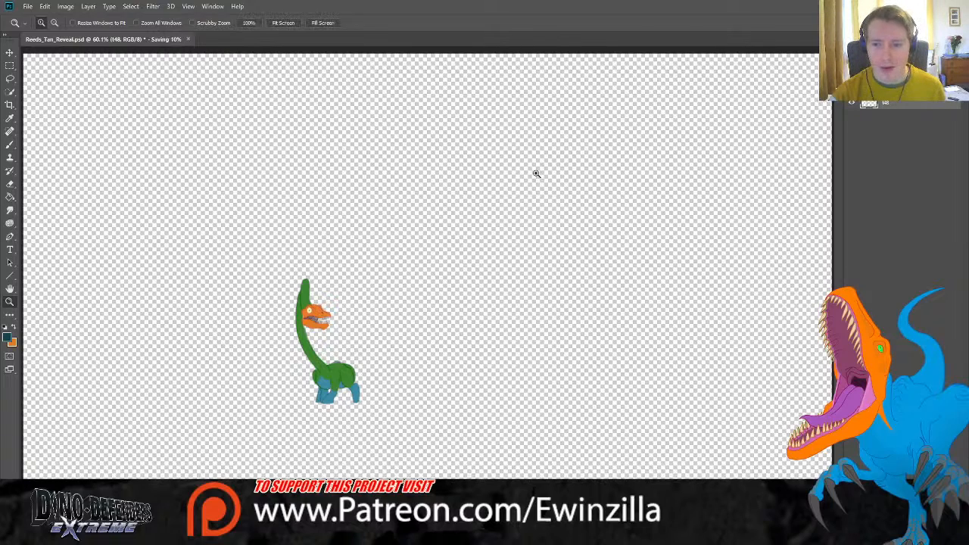
{"action": "key", "text": "Delete"}
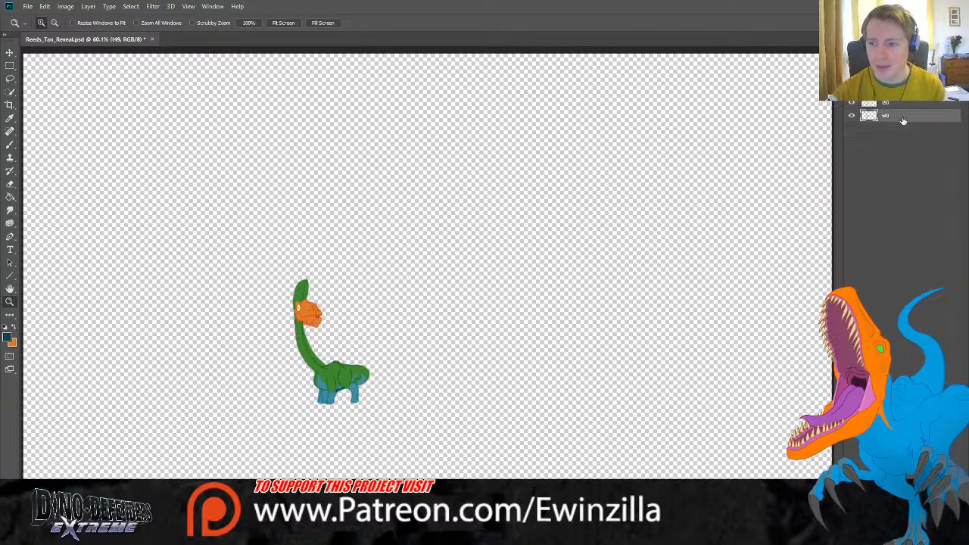
{"action": "left_click", "coordinate": [899, 103]}
{"action": "key", "text": "Delete"}
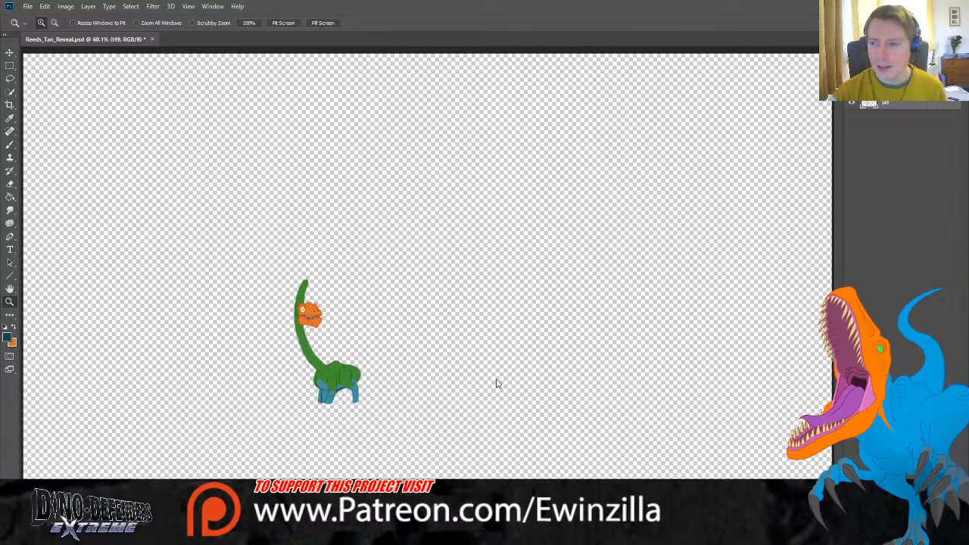
{"action": "key", "text": "ctrl+shift+s"}
{"action": "left_click", "coordinate": [541, 172]}
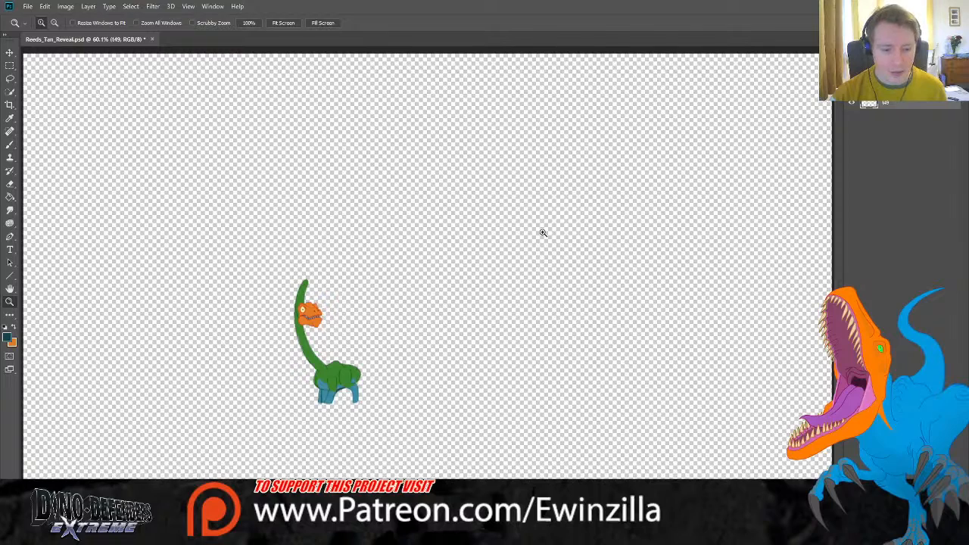
Step: Restore t50, delete t49 so only frame t50 remains, and save it
{"action": "key", "text": "ctrl+alt+z"}
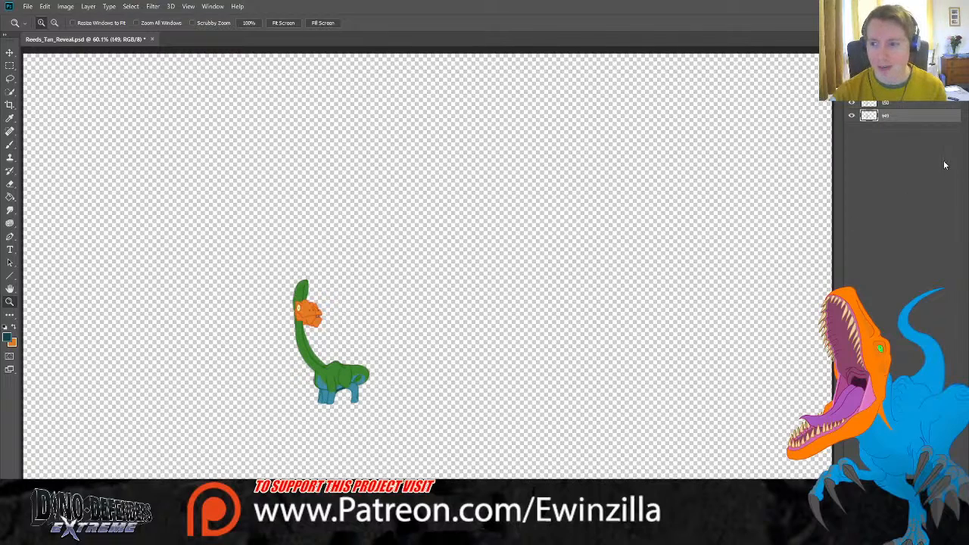
{"action": "key", "text": "Delete"}
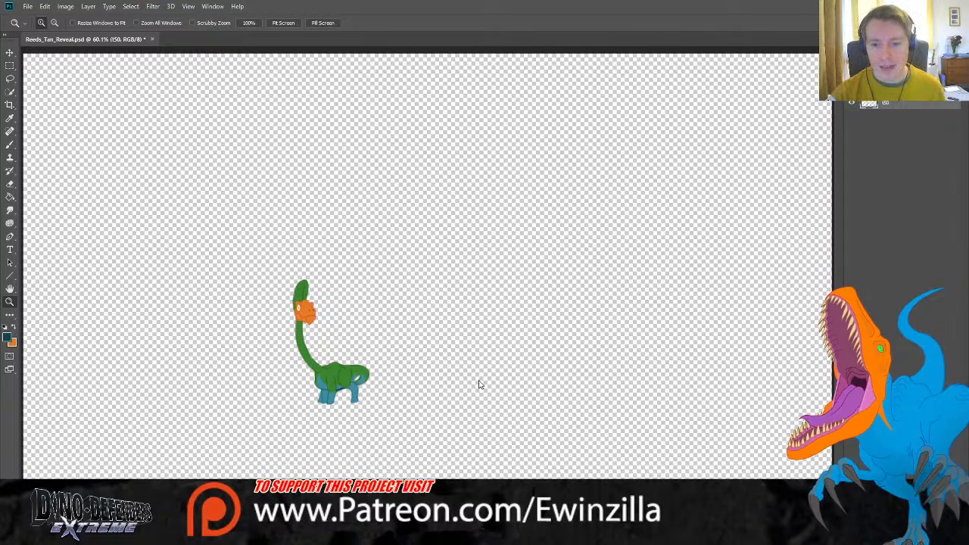
{"action": "key", "text": "ctrl+shift+s"}
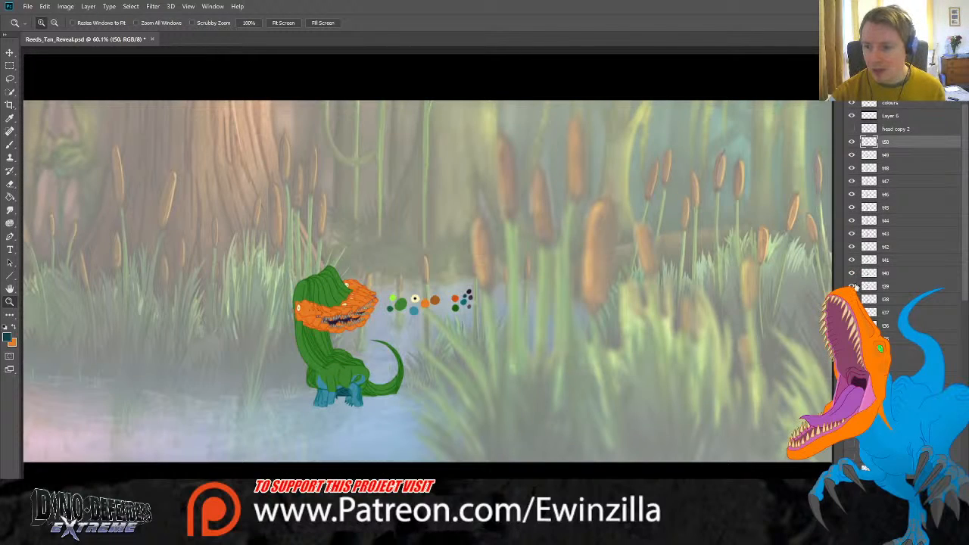
Step: Hide frames t39 to t49 in the restored scene, keep t50 at 100% opacity, and save Reeds_Tan_Reveal.psd
{"action": "left_click_drag", "start_coordinate": [852, 286], "coordinate": [850, 155]}
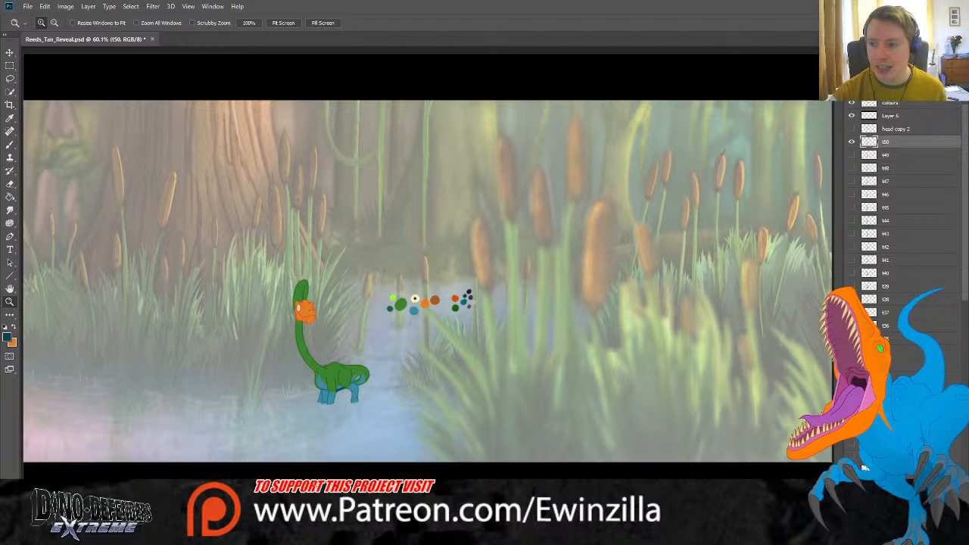
{"action": "key", "text": "7"}
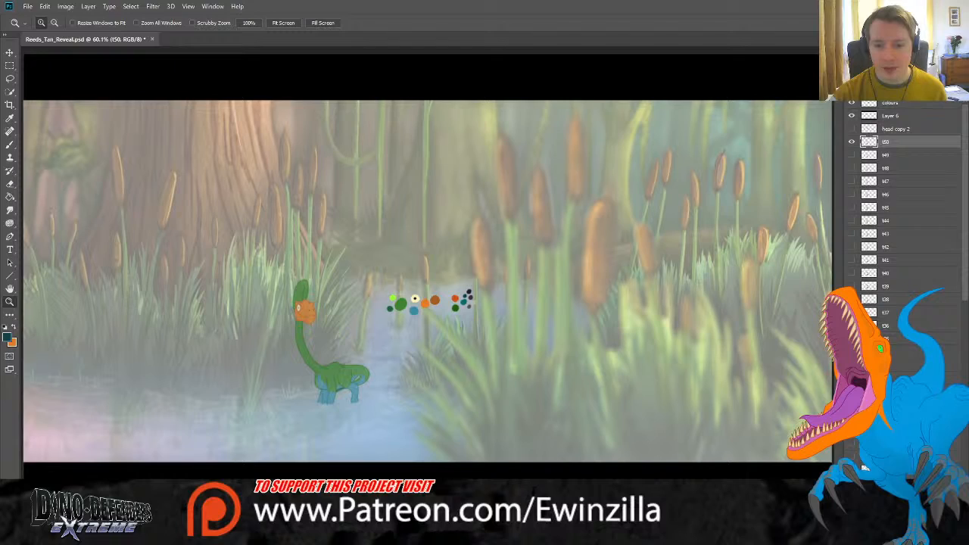
{"action": "key", "text": "0"}
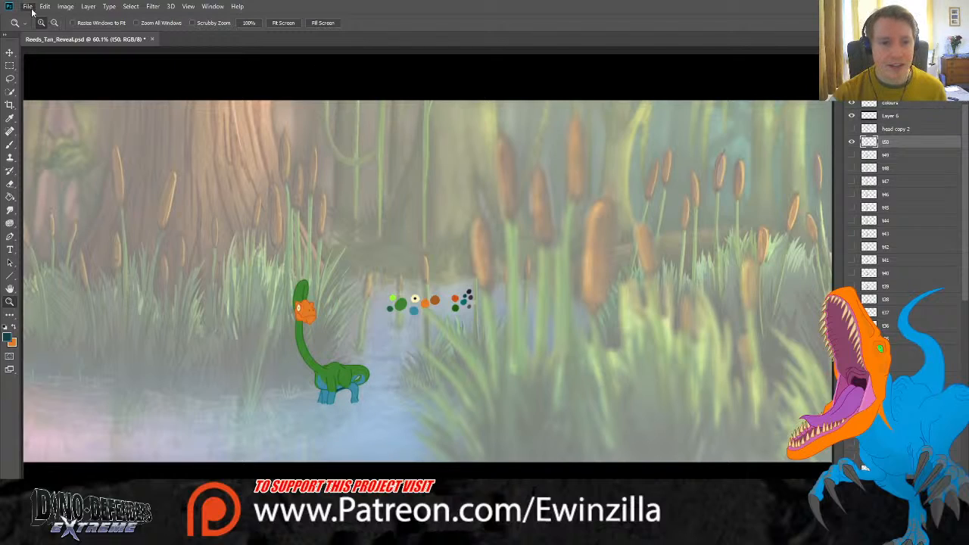
{"action": "key", "text": "ctrl+s"}
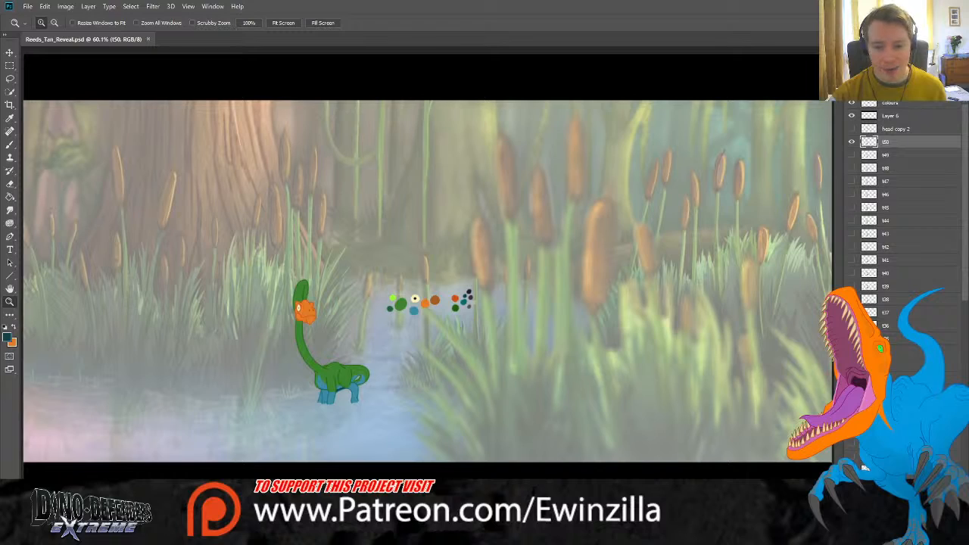
Step: Switch the OBS scene to EDITING and bring up the VideoPad project at the end of its imported frame images
{"action": "left_click", "coordinate": [78, 434]}
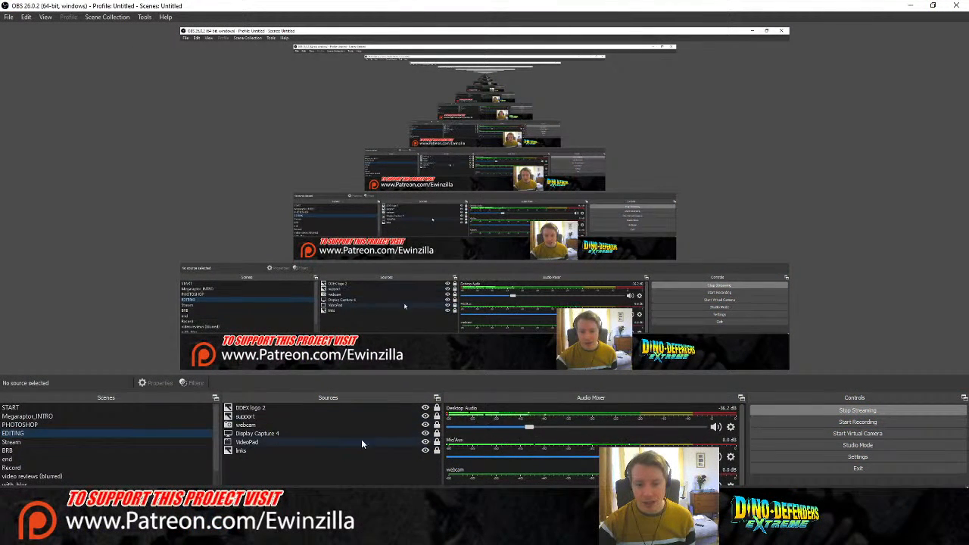
{"action": "left_click", "coordinate": [378, 534]}
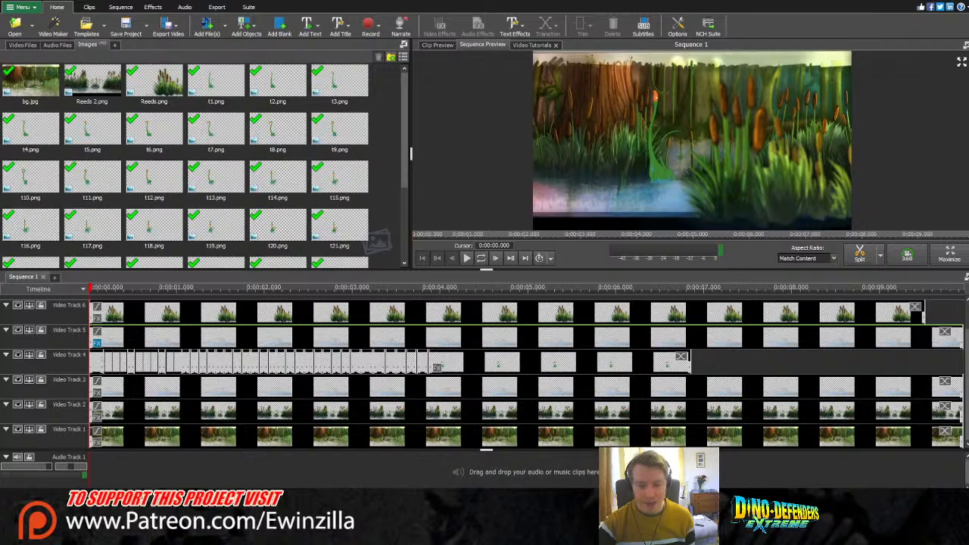
{"action": "scroll", "coordinate": [252, 232], "scroll_direction": "down", "scroll_amount": 2}
{"action": "scroll", "coordinate": [252, 232], "scroll_direction": "down", "scroll_amount": 1}
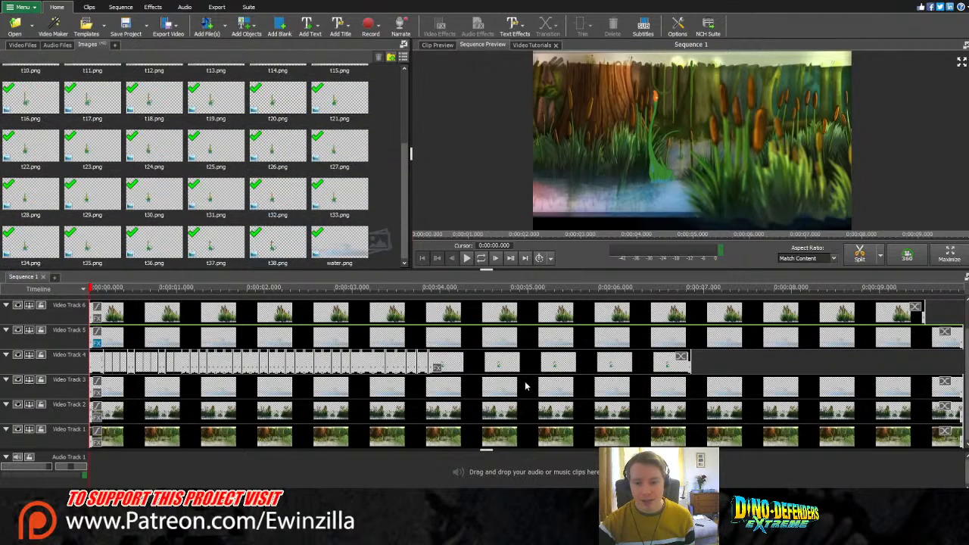
Step: Trim the long last clip on Video Track 4 so it ends at about 4 seconds
{"action": "left_click", "coordinate": [501, 367]}
{"action": "left_click_drag", "start_coordinate": [666, 366], "coordinate": [441, 370]}
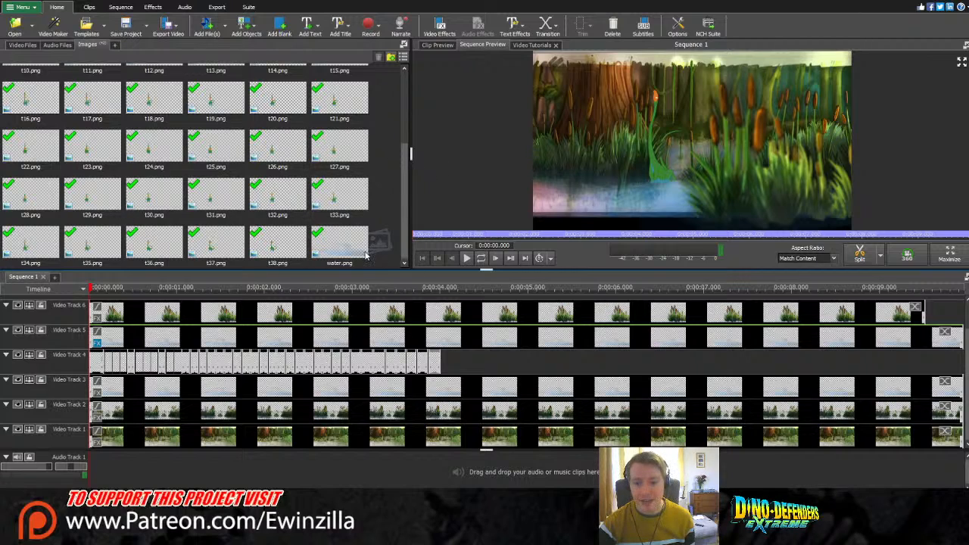
Step: Add images t39.png to t50.png to the timeline together and place them on Video Track 4 directly after the existing frame clips
{"action": "left_click", "coordinate": [227, 225]}
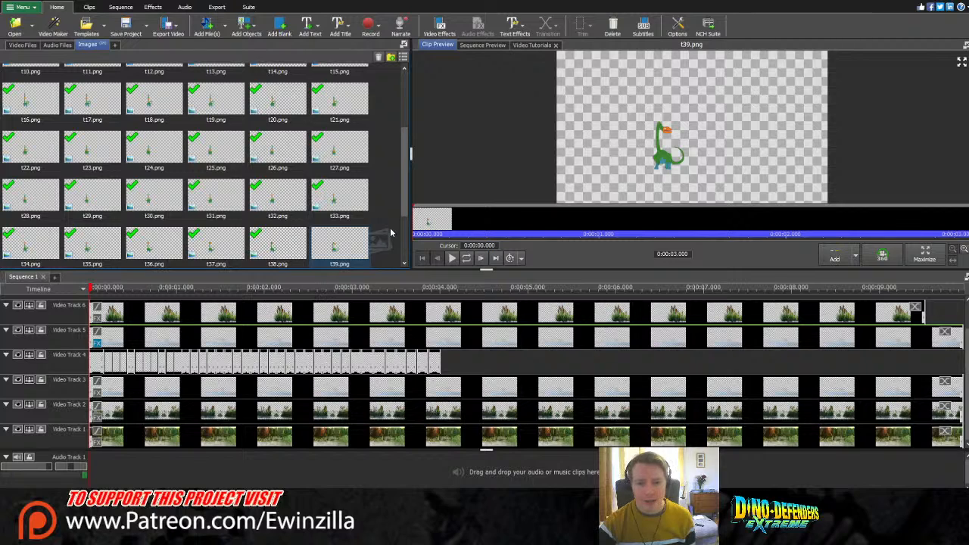
{"action": "scroll", "coordinate": [364, 246], "scroll_direction": "down", "scroll_amount": 1}
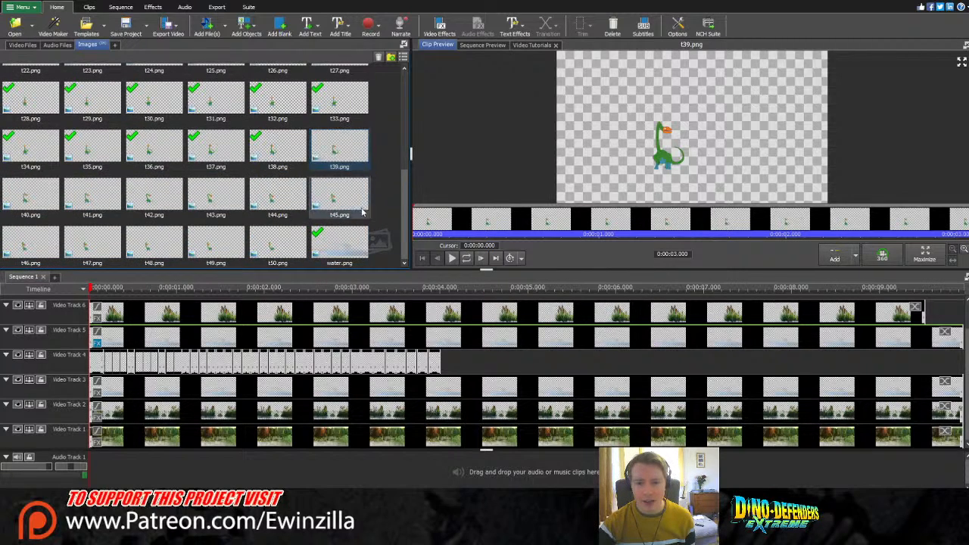
{"action": "left_click", "coordinate": [48, 205], "text": "ctrl"}
{"action": "left_click", "coordinate": [108, 208], "text": "ctrl"}
{"action": "left_click", "coordinate": [169, 212], "text": "ctrl"}
{"action": "left_click", "coordinate": [232, 205], "text": "ctrl"}
{"action": "left_click", "coordinate": [286, 207], "text": "ctrl"}
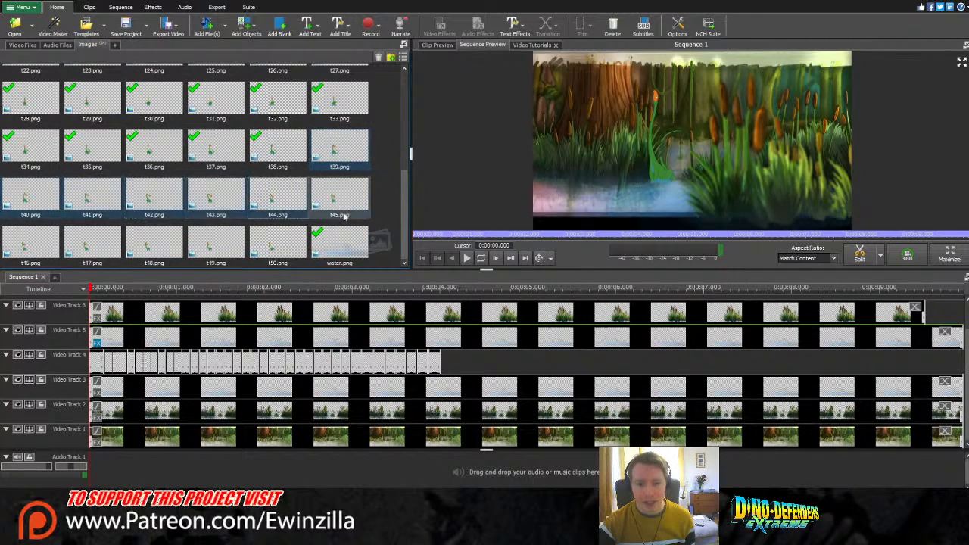
{"action": "left_click", "coordinate": [344, 215], "text": "ctrl"}
{"action": "left_click", "coordinate": [46, 253], "text": "ctrl"}
{"action": "left_click", "coordinate": [97, 247], "text": "ctrl"}
{"action": "left_click", "coordinate": [156, 246], "text": "ctrl"}
{"action": "left_click", "coordinate": [215, 248], "text": "ctrl"}
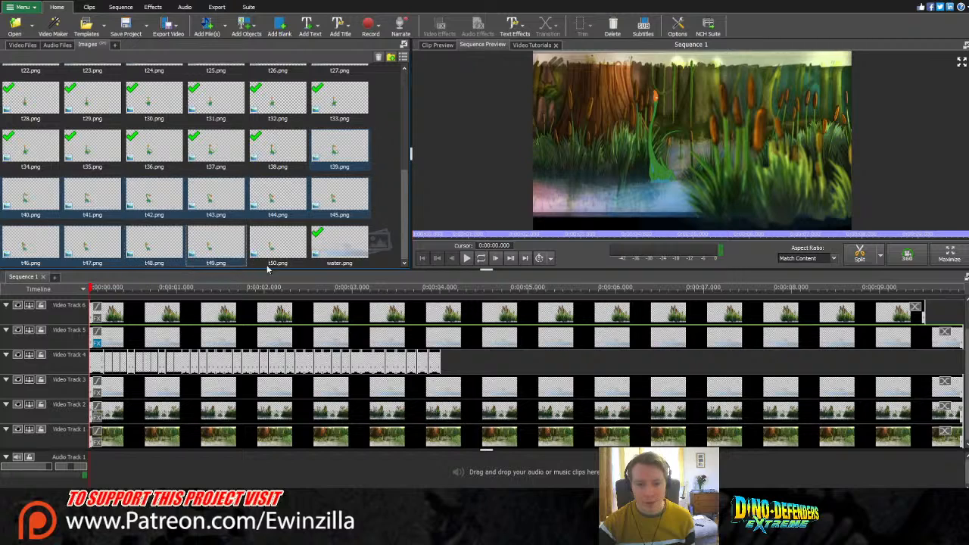
{"action": "left_click", "coordinate": [273, 250], "text": "ctrl"}
{"action": "left_click_drag", "start_coordinate": [905, 496], "coordinate": [889, 496]}
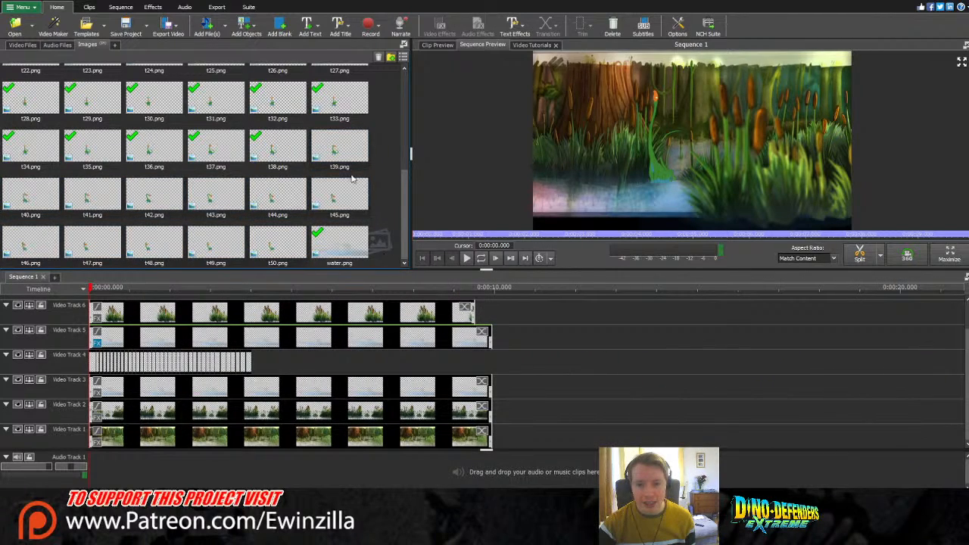
{"action": "left_click_drag", "start_coordinate": [343, 155], "coordinate": [543, 395]}
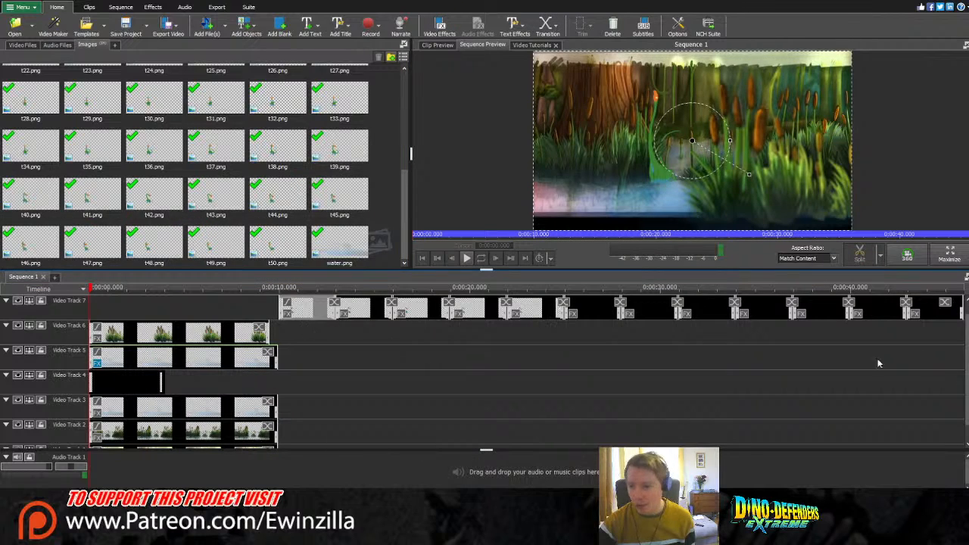
{"action": "left_click", "coordinate": [937, 318]}
{"action": "left_click_drag", "start_coordinate": [331, 312], "coordinate": [217, 385]}
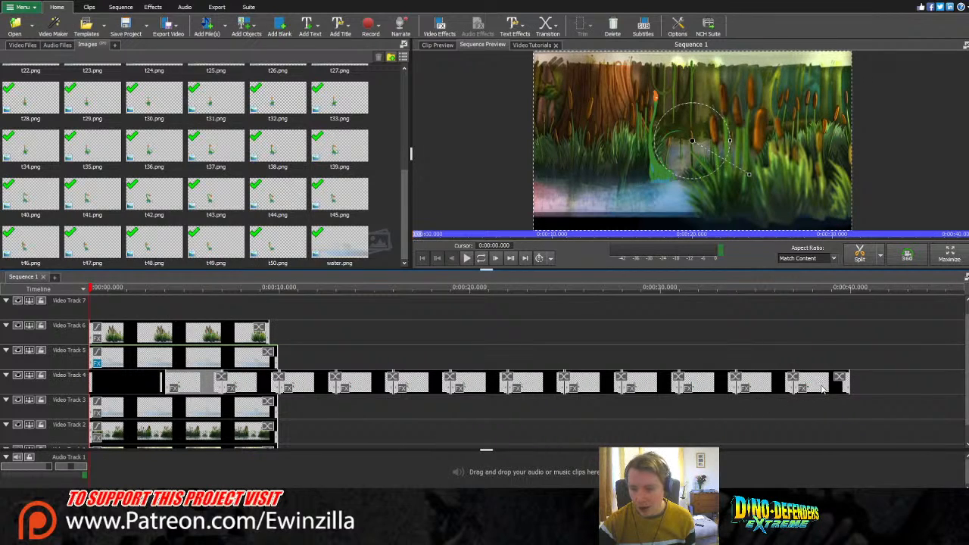
Step: Trim the newly added t39 to t50 clips on Video Track 4 to brief frame lengths, with the final clip ending at about 7 seconds
{"action": "left_click", "coordinate": [823, 389], "text": "shift"}
{"action": "left_click_drag", "start_coordinate": [847, 389], "coordinate": [764, 392]}
{"action": "left_click_drag", "start_coordinate": [799, 495], "coordinate": [819, 495]}
{"action": "left_click_drag", "start_coordinate": [437, 388], "coordinate": [606, 387]}
Step: Extend the foreground reeds clip on Video Track 6 so it ends level with the other background tracks at about 10 seconds
{"action": "left_click", "coordinate": [584, 390]}
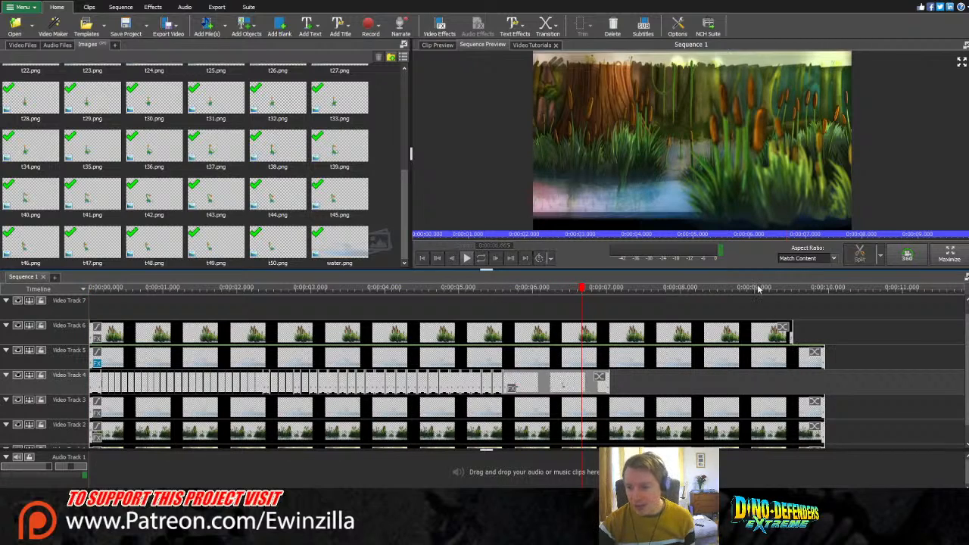
{"action": "left_click_drag", "start_coordinate": [803, 292], "coordinate": [776, 301]}
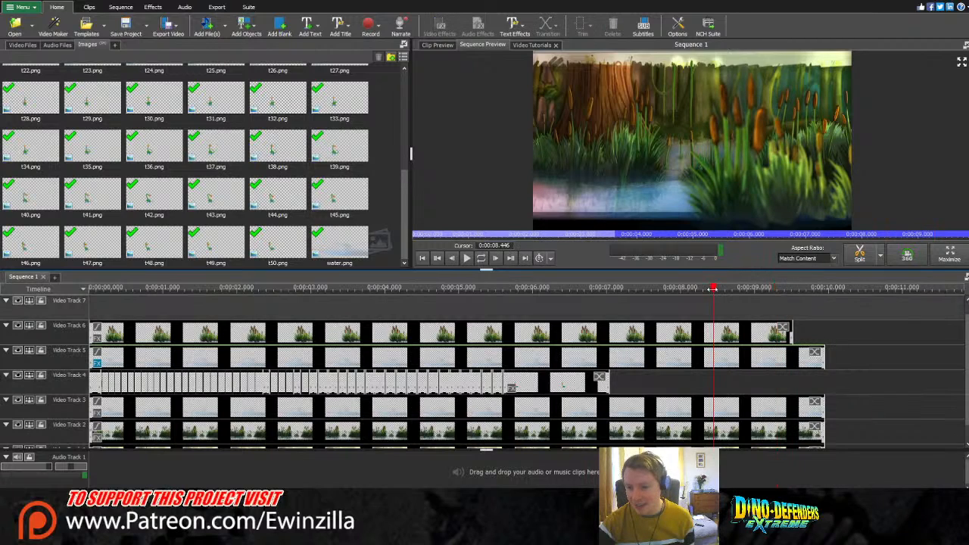
{"action": "left_click_drag", "start_coordinate": [792, 330], "coordinate": [825, 336]}
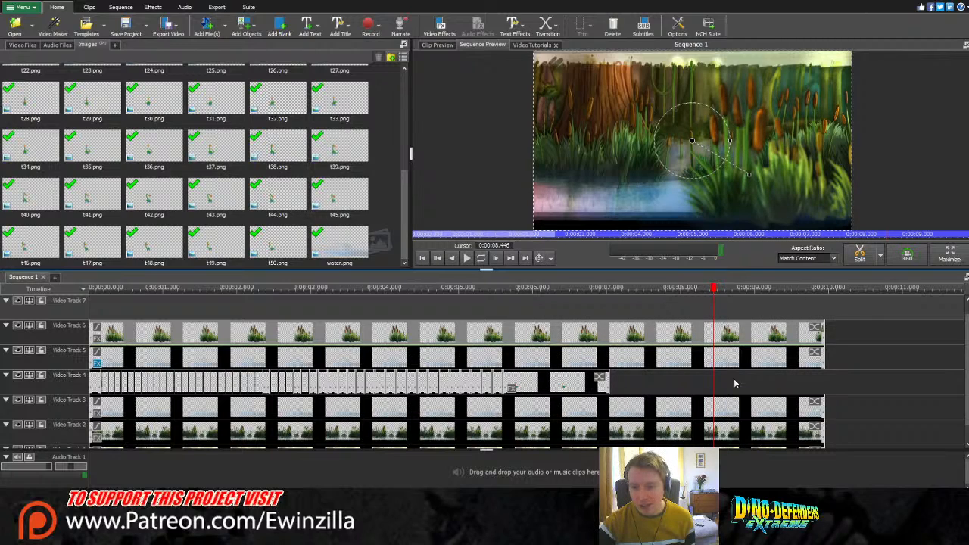
Step: Shorten the individual frame clips on Video Track 4 between about 3 and 5.5 seconds to speed up the motion
{"action": "left_click_drag", "start_coordinate": [886, 527], "coordinate": [906, 527]}
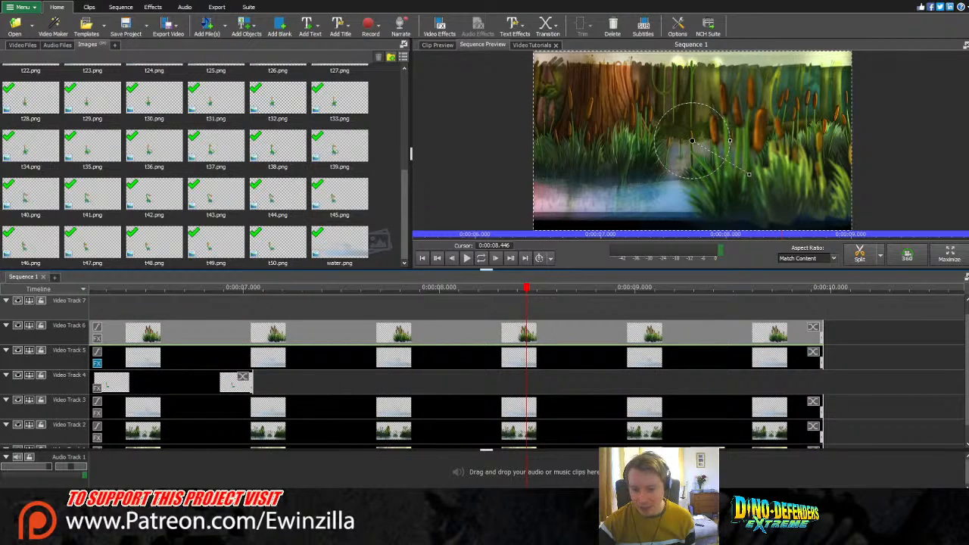
{"action": "left_click_drag", "start_coordinate": [742, 494], "coordinate": [428, 494]}
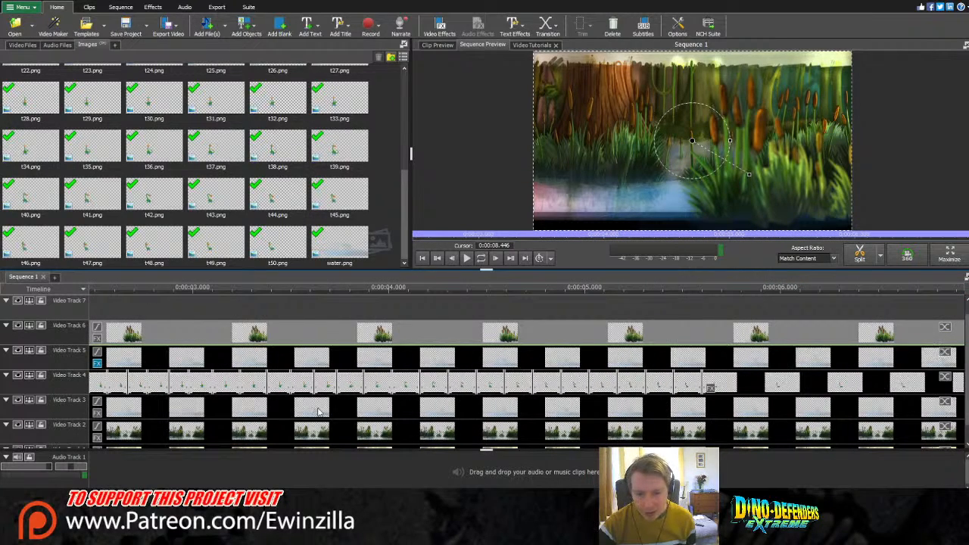
{"action": "left_click", "coordinate": [281, 386]}
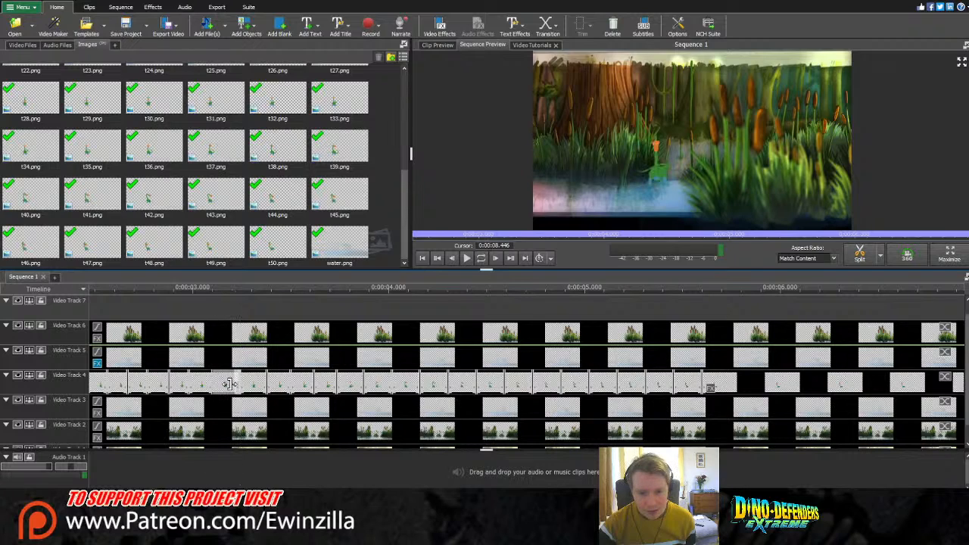
{"action": "left_click_drag", "start_coordinate": [236, 383], "coordinate": [250, 383]}
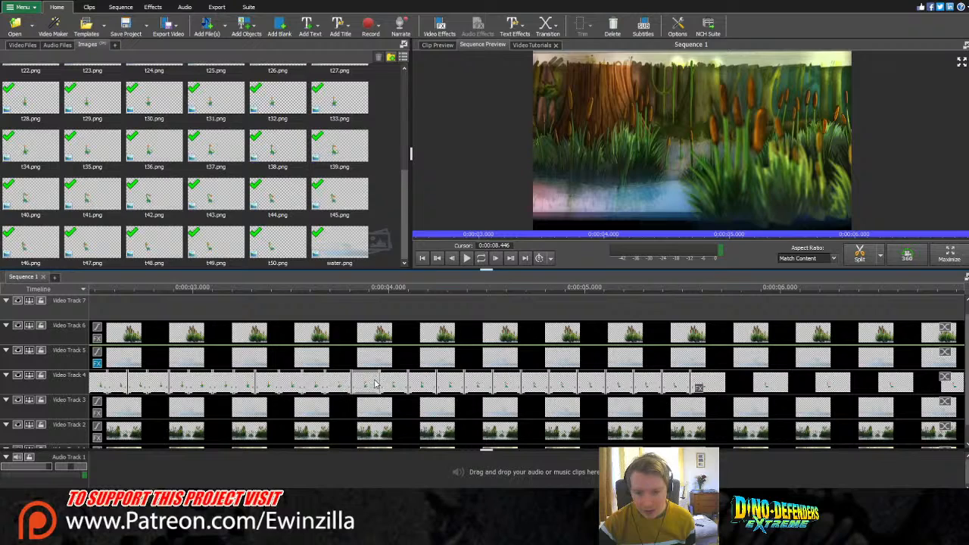
{"action": "left_click_drag", "start_coordinate": [377, 383], "coordinate": [471, 383]}
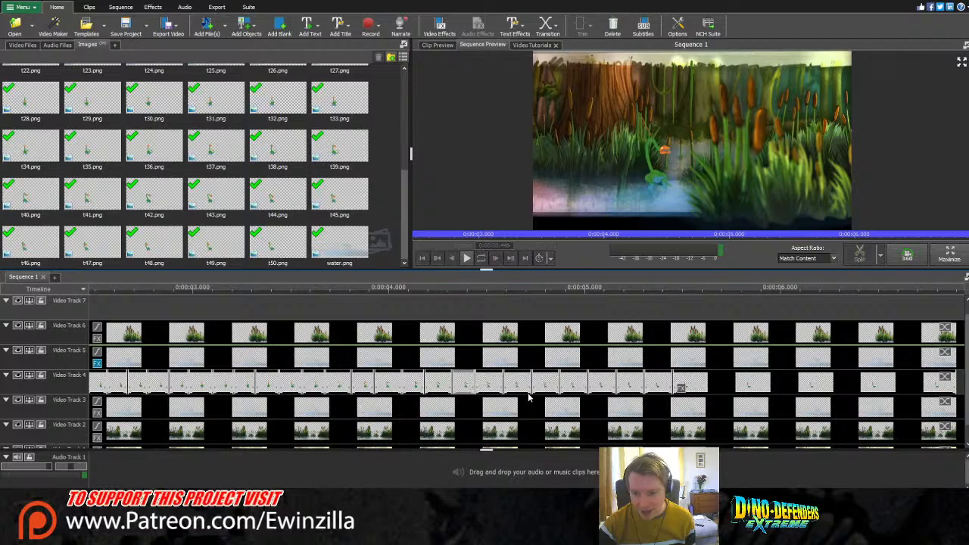
{"action": "left_click_drag", "start_coordinate": [557, 383], "coordinate": [653, 386]}
{"action": "left_click_drag", "start_coordinate": [893, 493], "coordinate": [867, 494]}
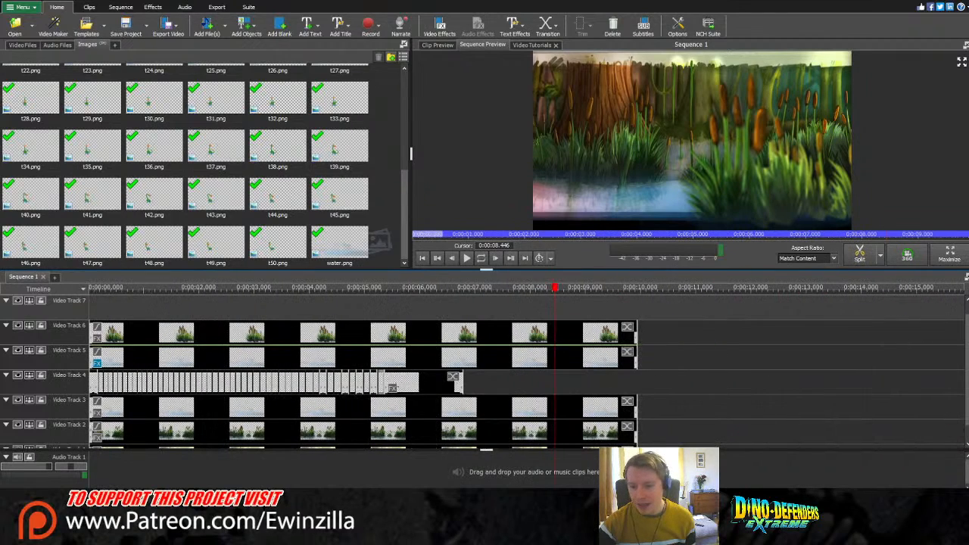
Step: Return the playhead to the sequence start and detach the sequence preview into its own enlarged window
{"action": "left_click", "coordinate": [423, 259]}
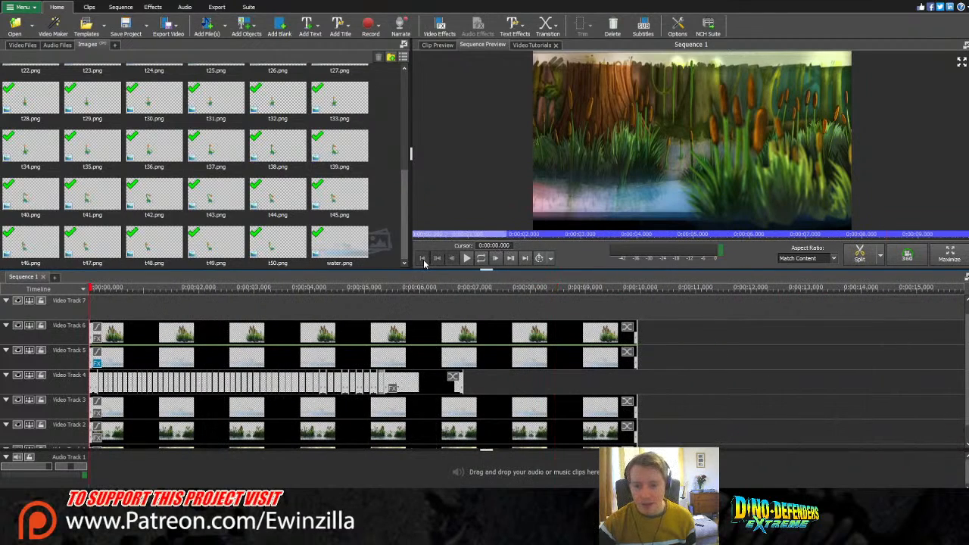
{"action": "left_click", "coordinate": [961, 62]}
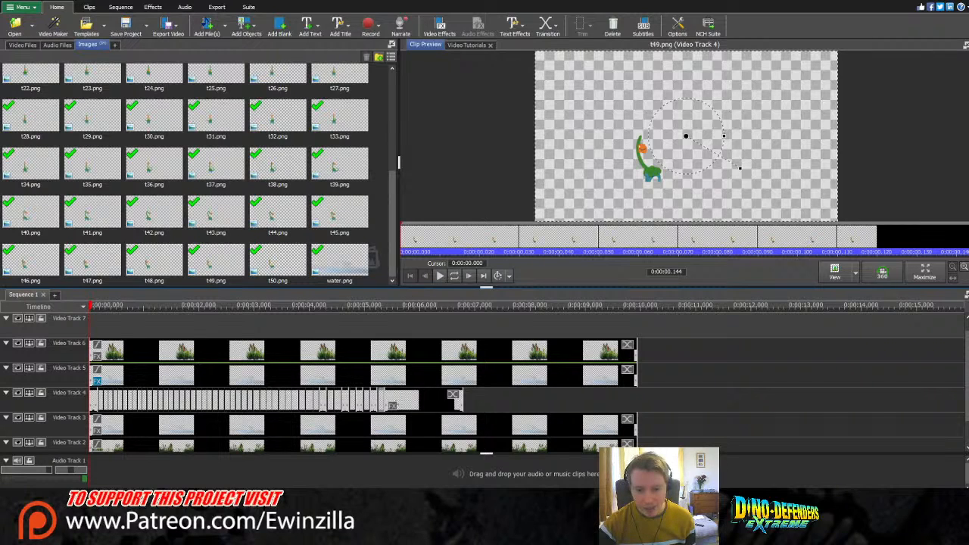
{"action": "left_click", "coordinate": [423, 440]}
{"action": "key", "text": "alt+Tab"}
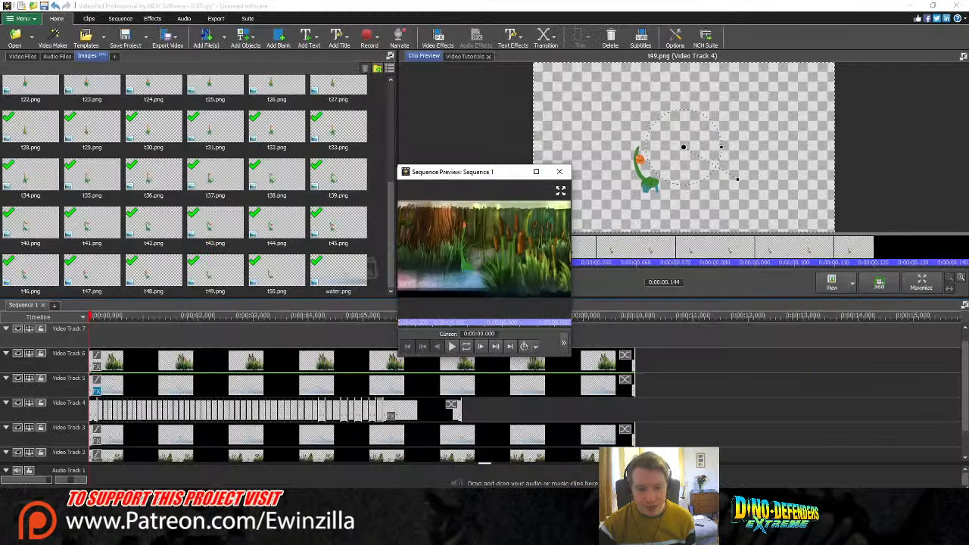
{"action": "left_click_drag", "start_coordinate": [572, 356], "coordinate": [662, 356]}
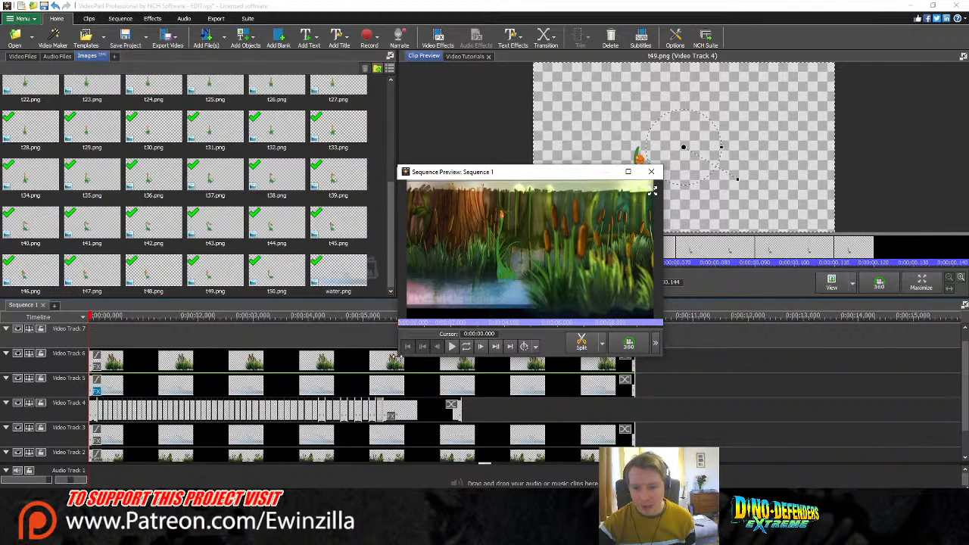
{"action": "left_click_drag", "start_coordinate": [398, 356], "coordinate": [142, 469]}
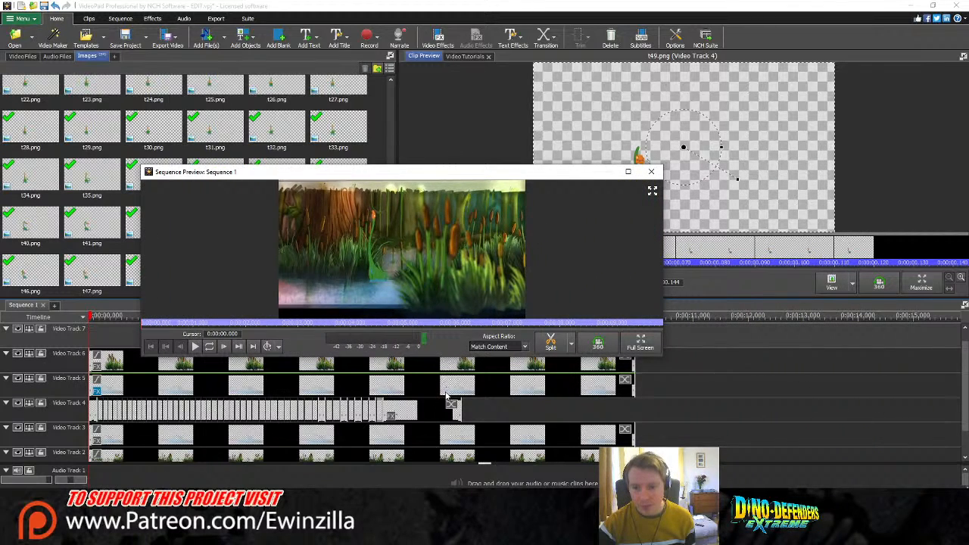
{"action": "left_click_drag", "start_coordinate": [449, 358], "coordinate": [463, 467]}
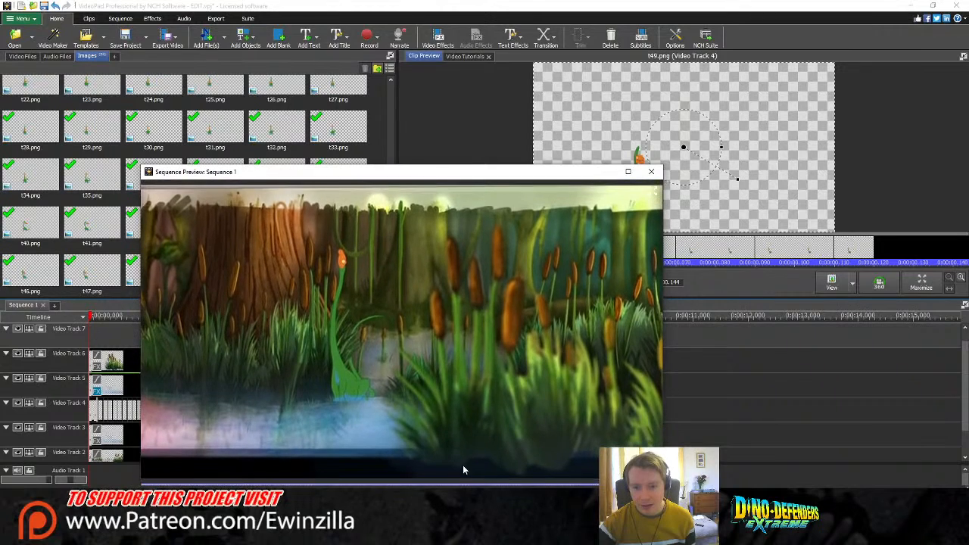
{"action": "left_click_drag", "start_coordinate": [459, 171], "coordinate": [430, 84]}
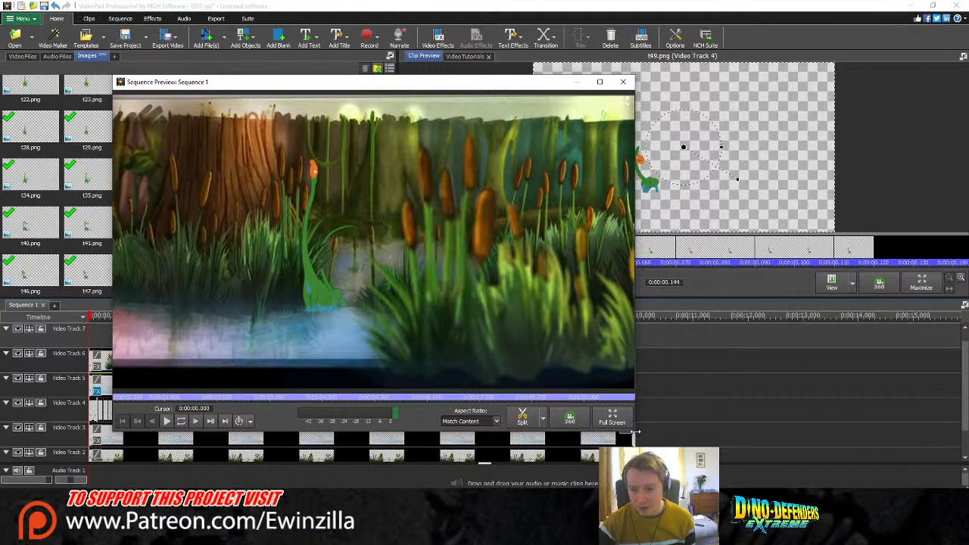
{"action": "left_click_drag", "start_coordinate": [645, 445], "coordinate": [822, 470]}
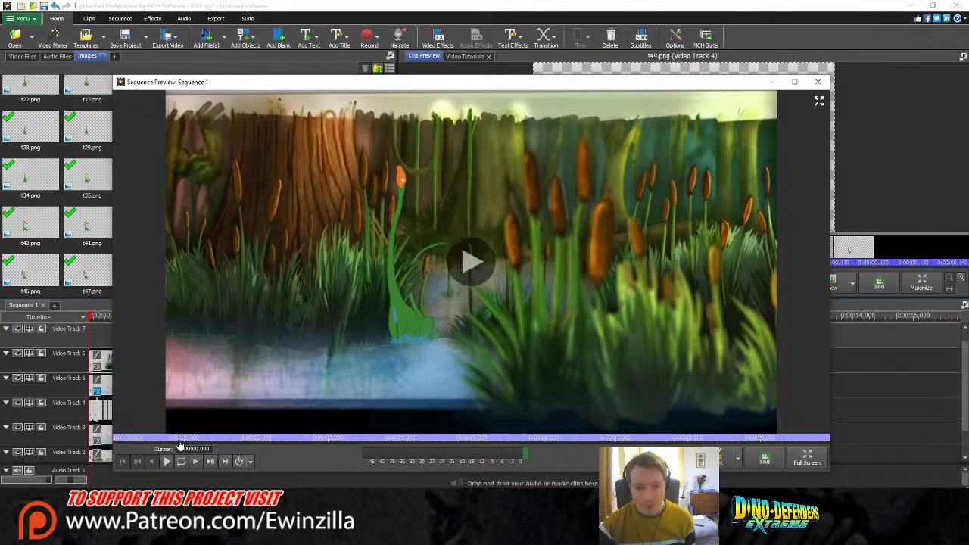
Step: Play the reveal animation twice from the beginning to check the timing of the added frames
{"action": "left_click", "coordinate": [167, 461]}
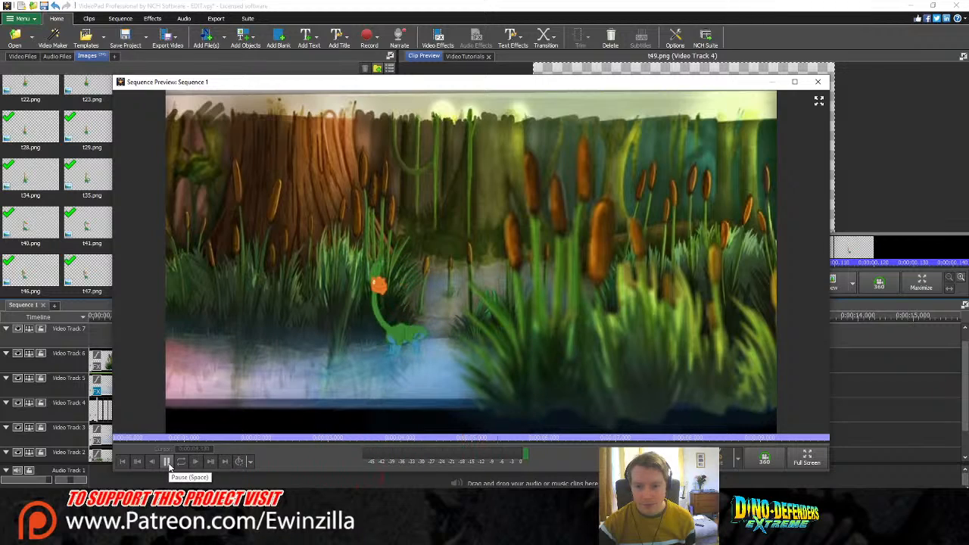
{"action": "left_click", "coordinate": [167, 462]}
{"action": "left_click", "coordinate": [124, 463]}
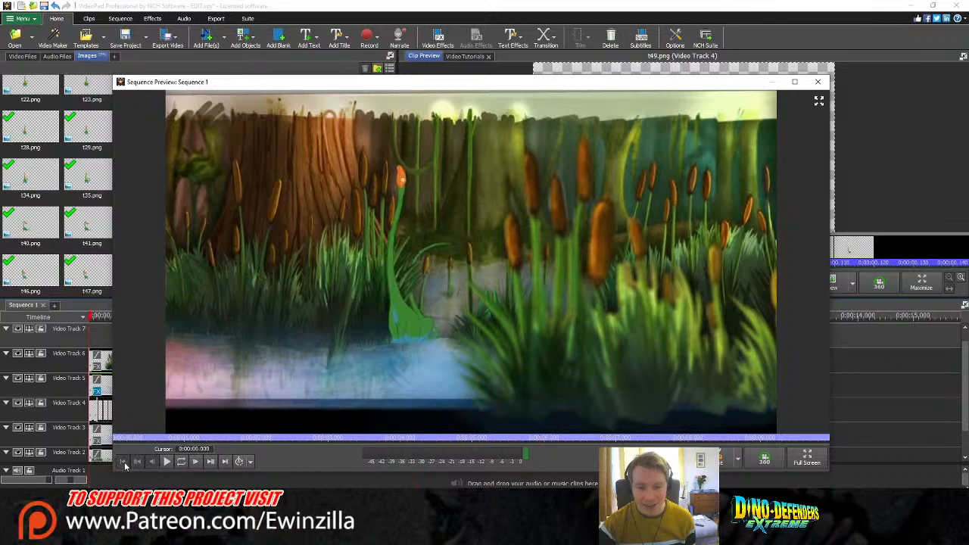
{"action": "left_click", "coordinate": [168, 463]}
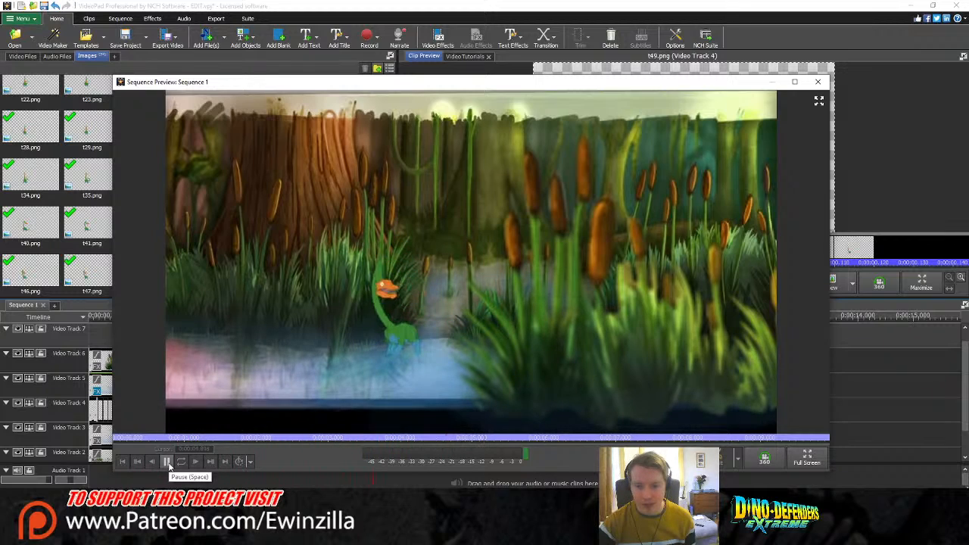
{"action": "left_click", "coordinate": [168, 464]}
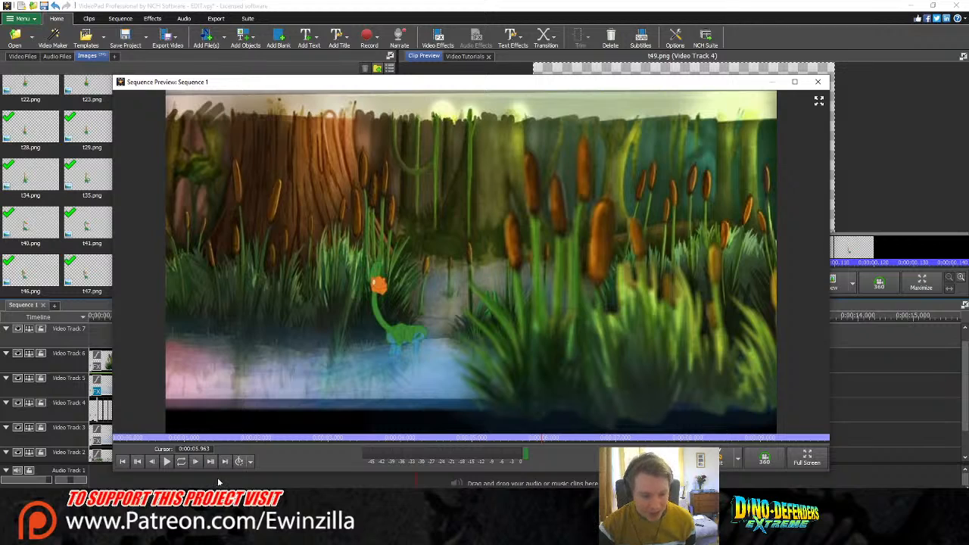
Step: Mark the range from about 1.9 to 6 seconds, review its playback, and enlarge the preview window further
{"action": "left_click_drag", "start_coordinate": [415, 478], "coordinate": [292, 487]}
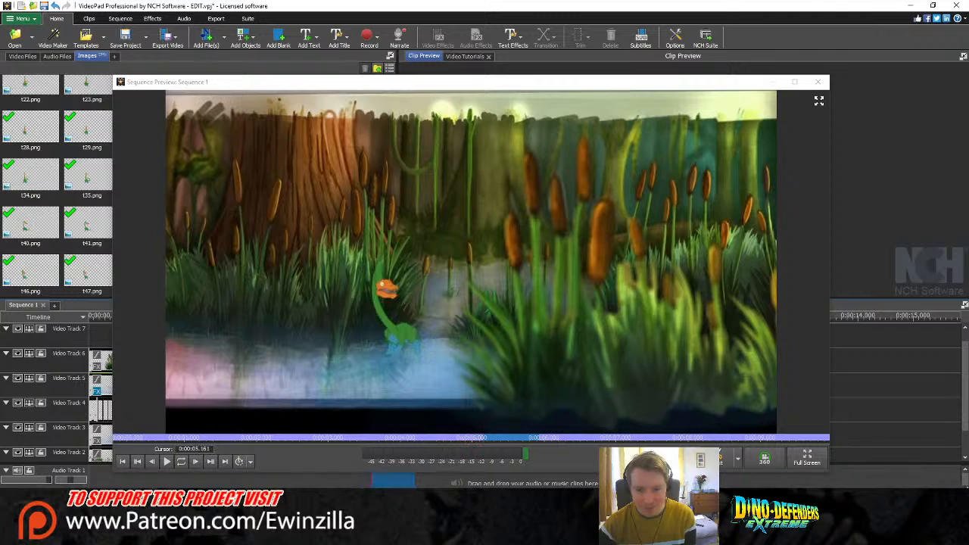
{"action": "left_click_drag", "start_coordinate": [371, 483], "coordinate": [193, 483]}
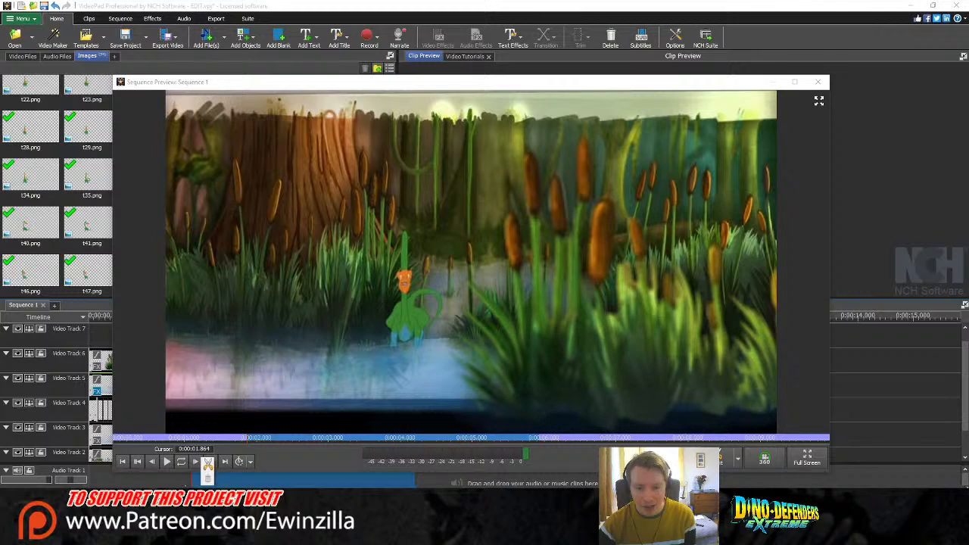
{"action": "left_click", "coordinate": [167, 461]}
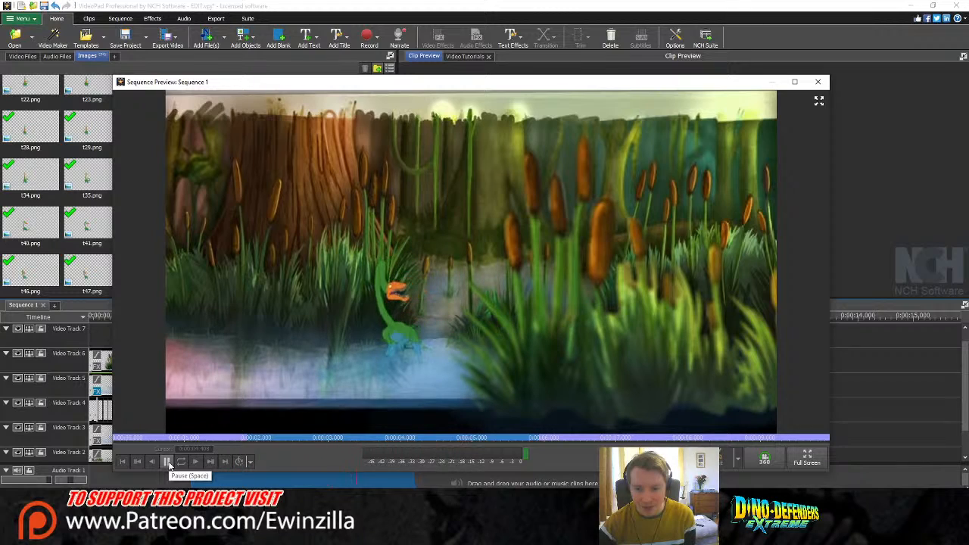
{"action": "left_click", "coordinate": [170, 465]}
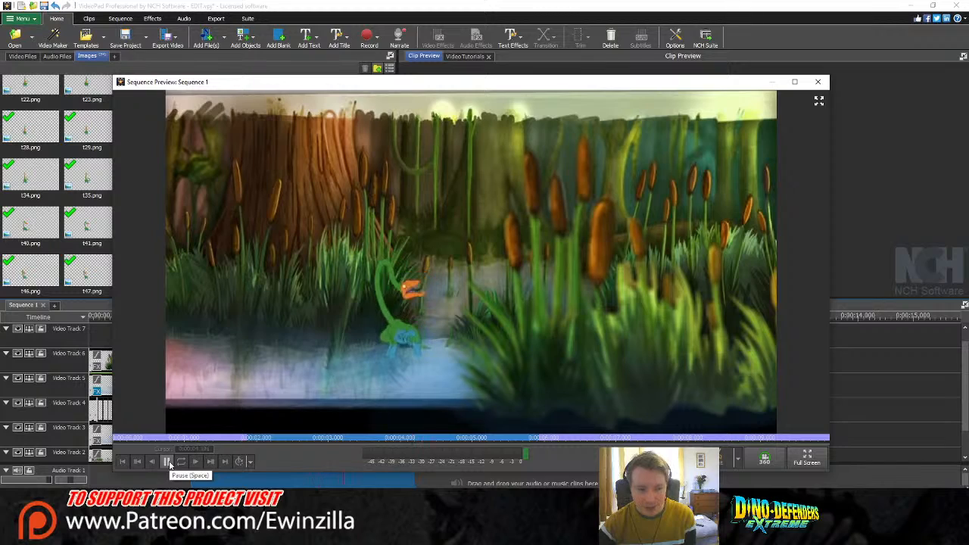
{"action": "left_click", "coordinate": [170, 464]}
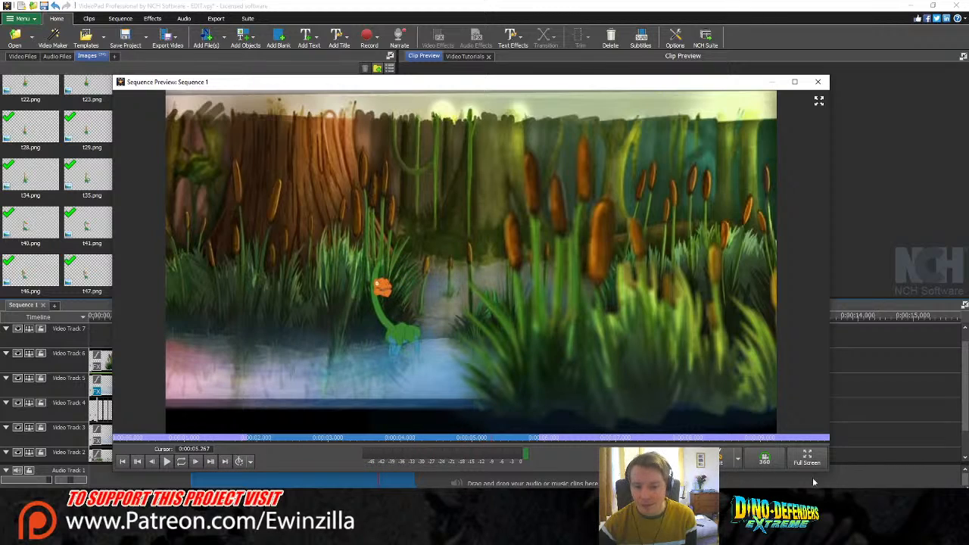
{"action": "left_click_drag", "start_coordinate": [829, 472], "coordinate": [962, 527]}
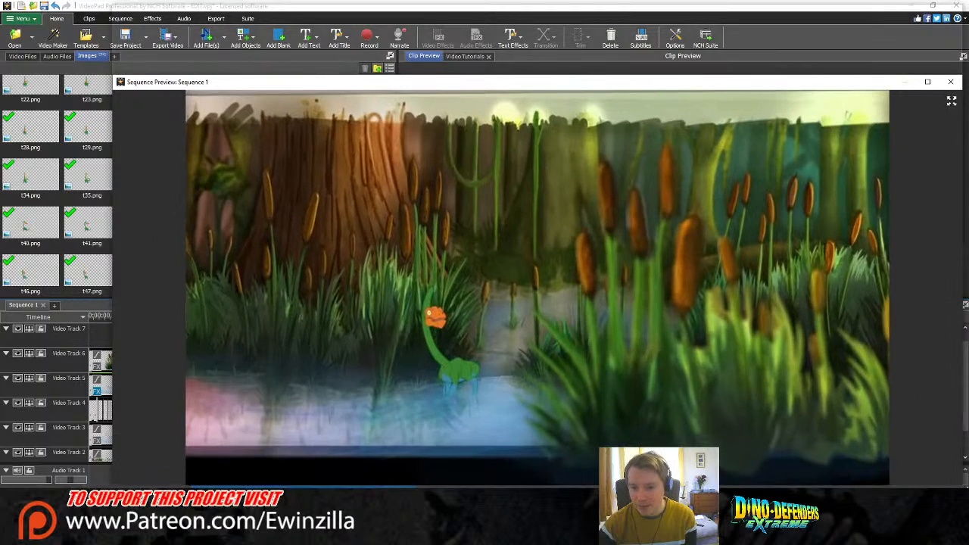
{"action": "left_click_drag", "start_coordinate": [182, 75], "coordinate": [138, 18]}
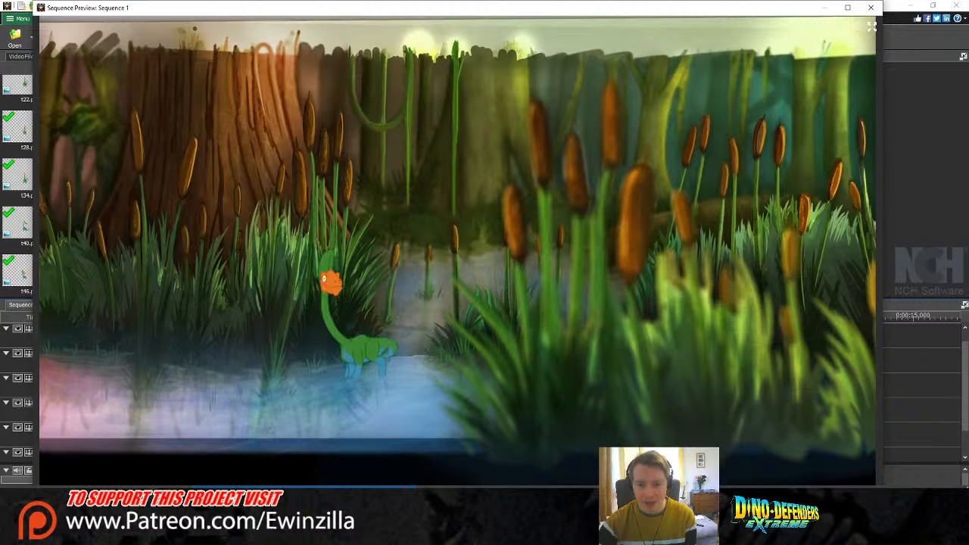
Step: Review the end of the reveal motion in the enlarged preview, pausing and resuming playback, and close the detached preview window
{"action": "key", "text": "space"}
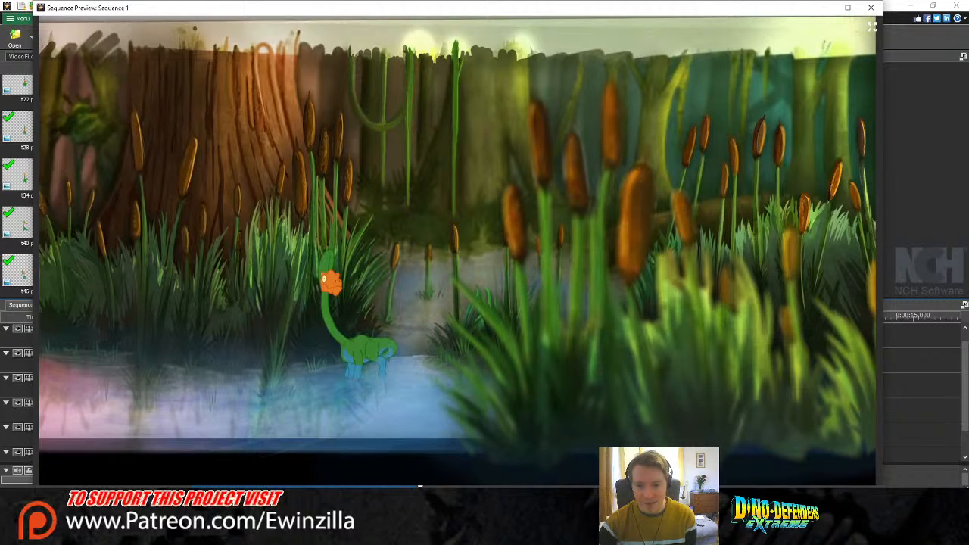
{"action": "key", "text": "space"}
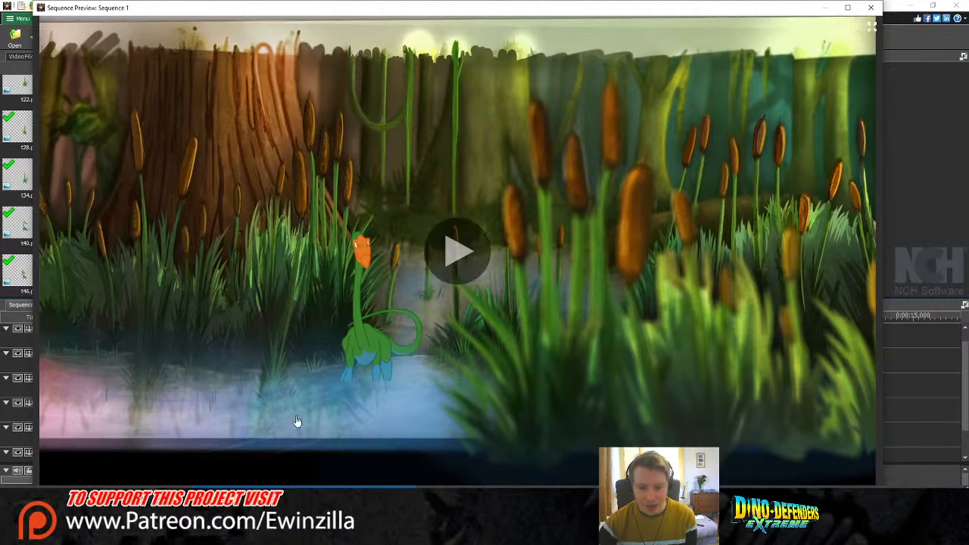
{"action": "key", "text": "space"}
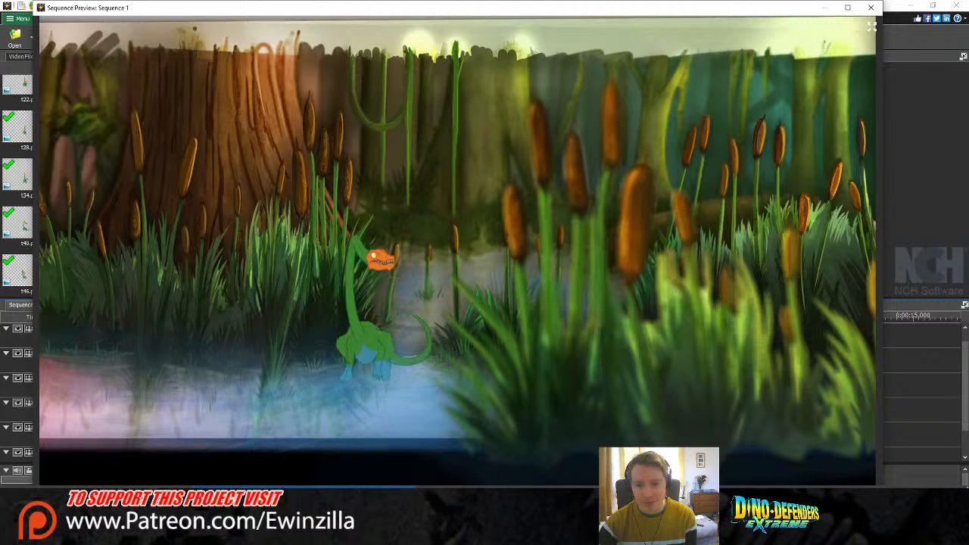
{"action": "left_click", "coordinate": [873, 8]}
{"action": "left_click", "coordinate": [463, 330]}
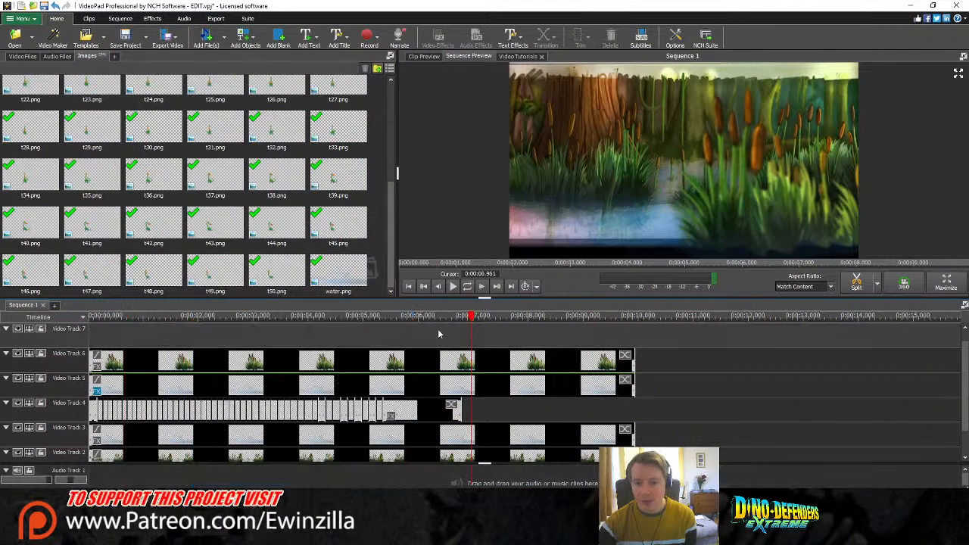
Step: Play the reveal animation in the docked sequence preview up to about 5.9 seconds and return the playhead to the sequence start
{"action": "left_click", "coordinate": [423, 287]}
{"action": "left_click", "coordinate": [453, 286]}
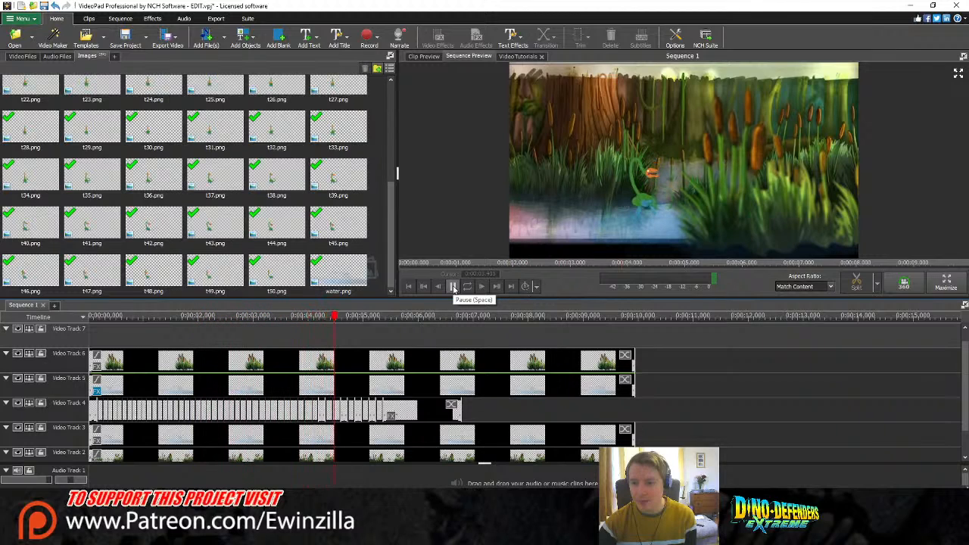
{"action": "left_click", "coordinate": [453, 288]}
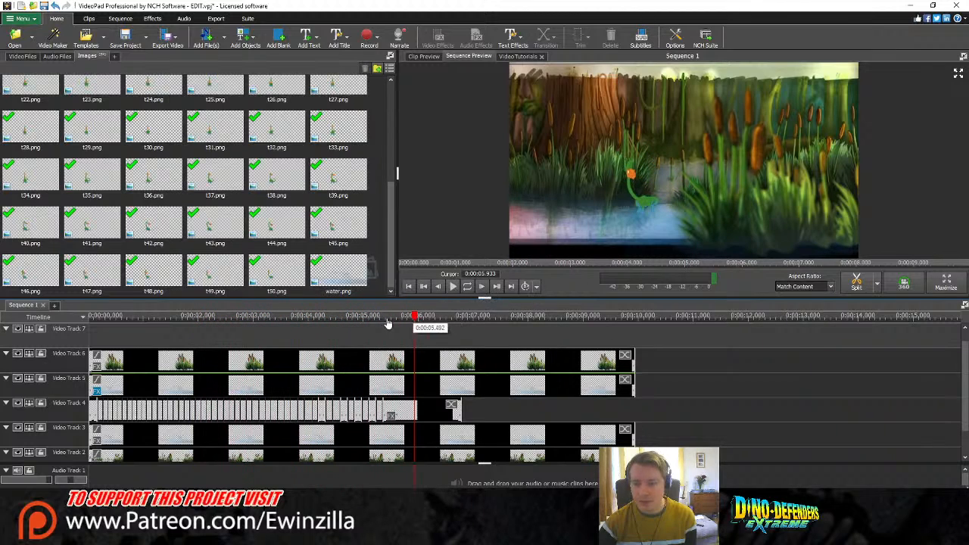
{"action": "left_click", "coordinate": [330, 328]}
{"action": "left_click_drag", "start_coordinate": [323, 328], "coordinate": [90, 331]}
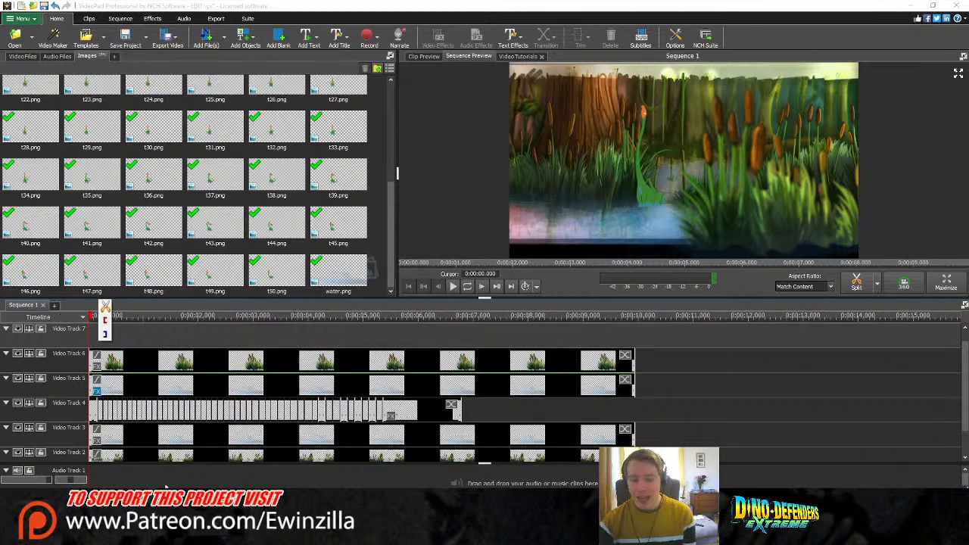
Step: Switch to OBS and back to VideoPad, and replay the reveal animation from the sequence start
{"action": "key", "text": "alt+Tab"}
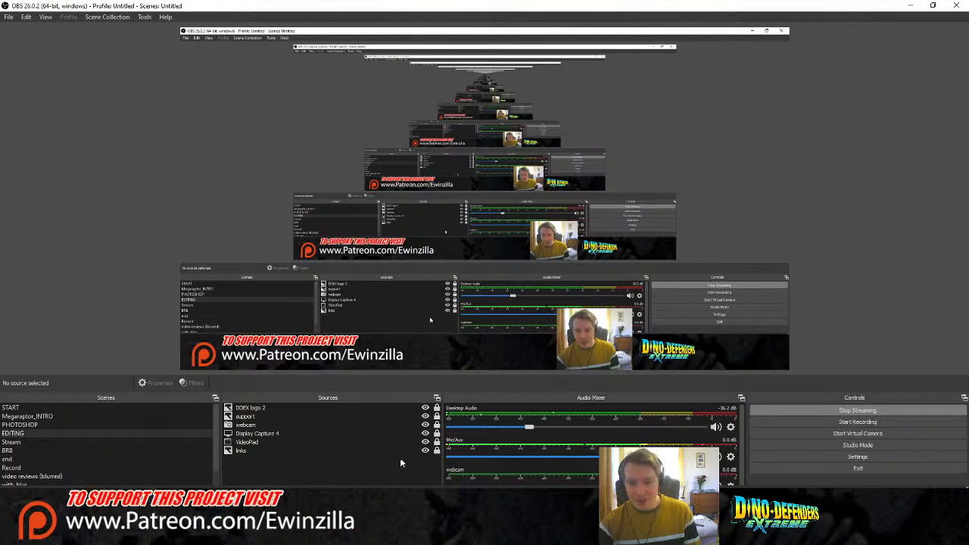
{"action": "key", "text": "alt+Tab"}
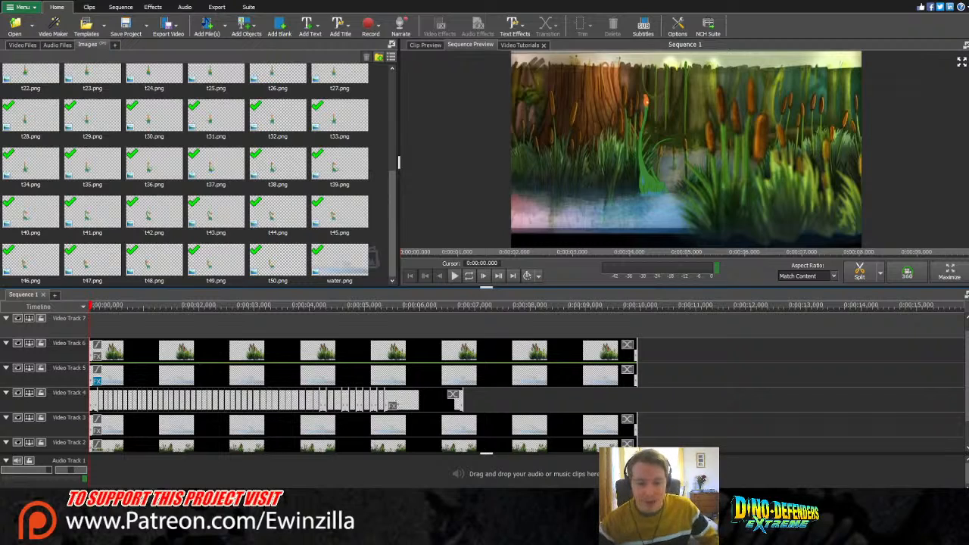
{"action": "left_click", "coordinate": [454, 277]}
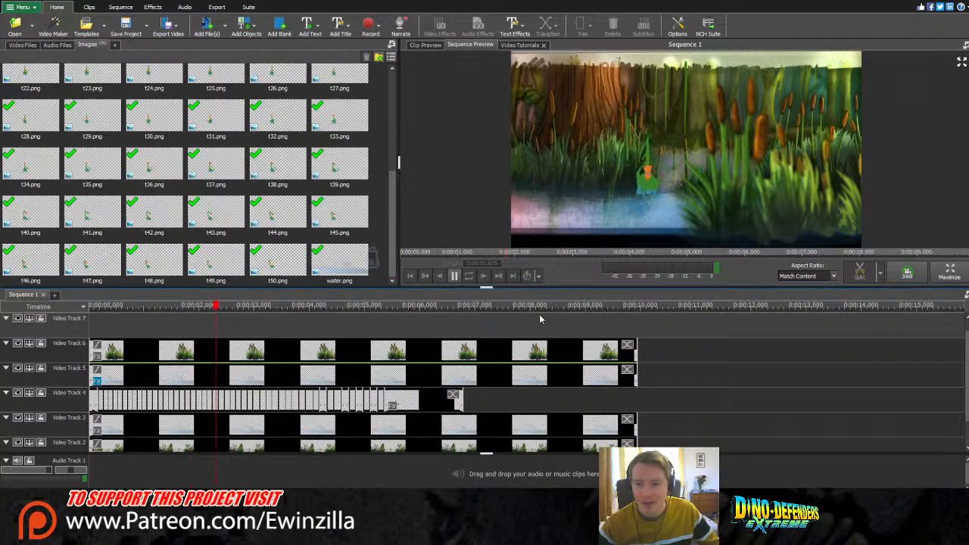
{"action": "left_click", "coordinate": [456, 277]}
{"action": "left_click", "coordinate": [455, 278]}
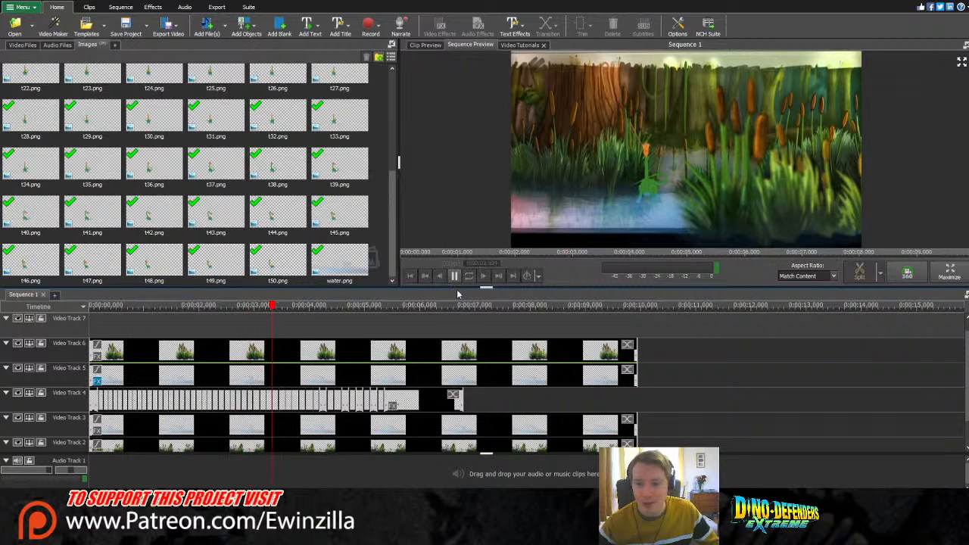